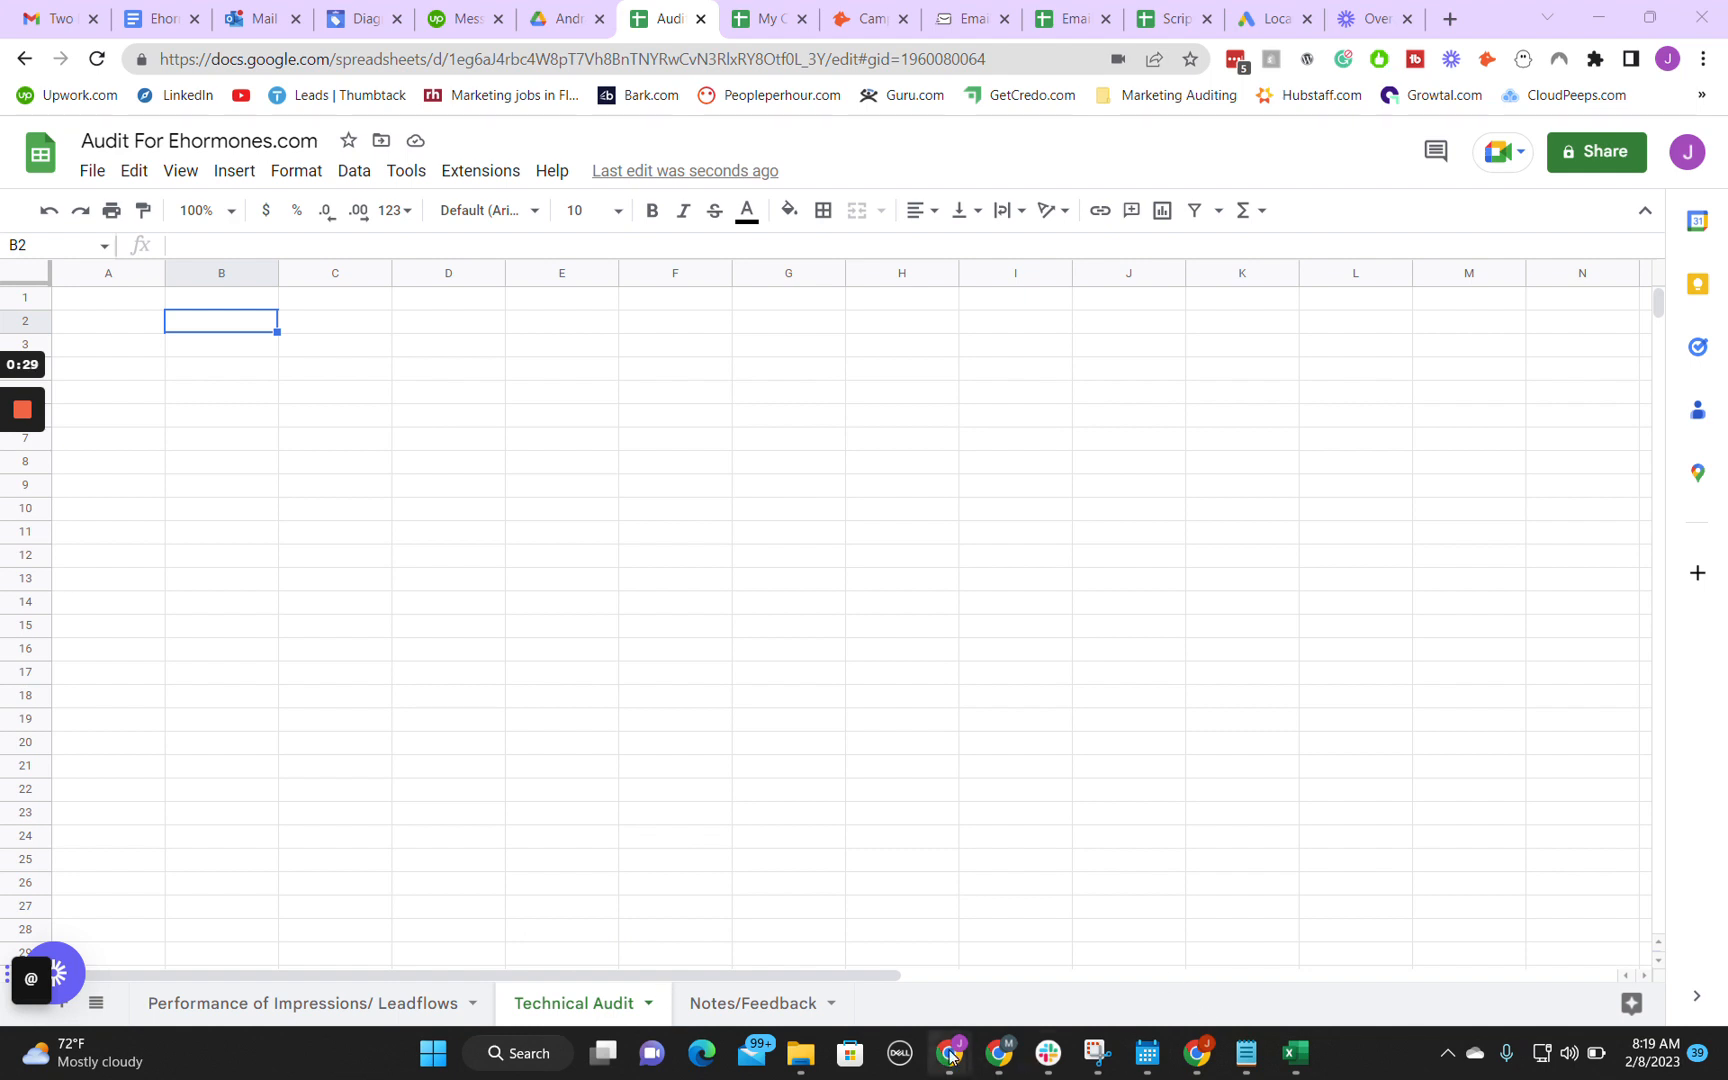
Step: Switch to Google Ads and open the Conversions summary in a new browser tab
mouse_move(962, 1042)
left_click(1068, 930)
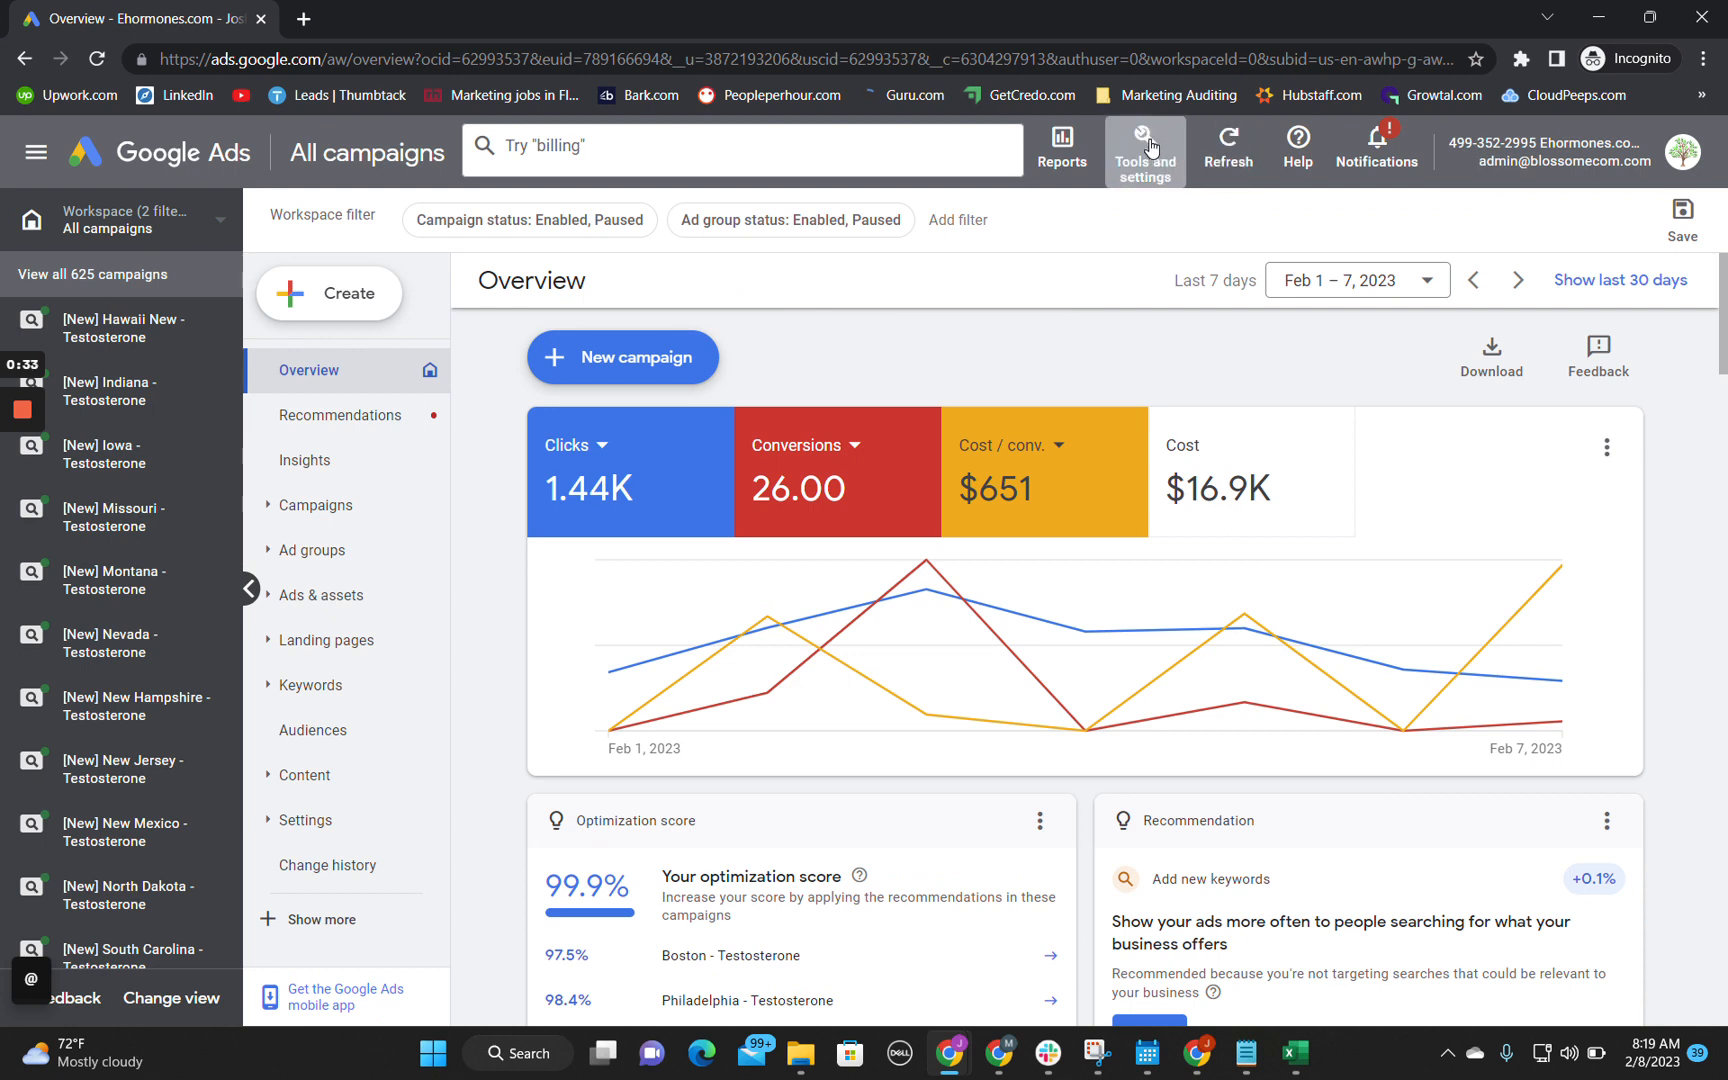
left_click(1150, 147)
right_click(932, 295)
left_click(968, 311)
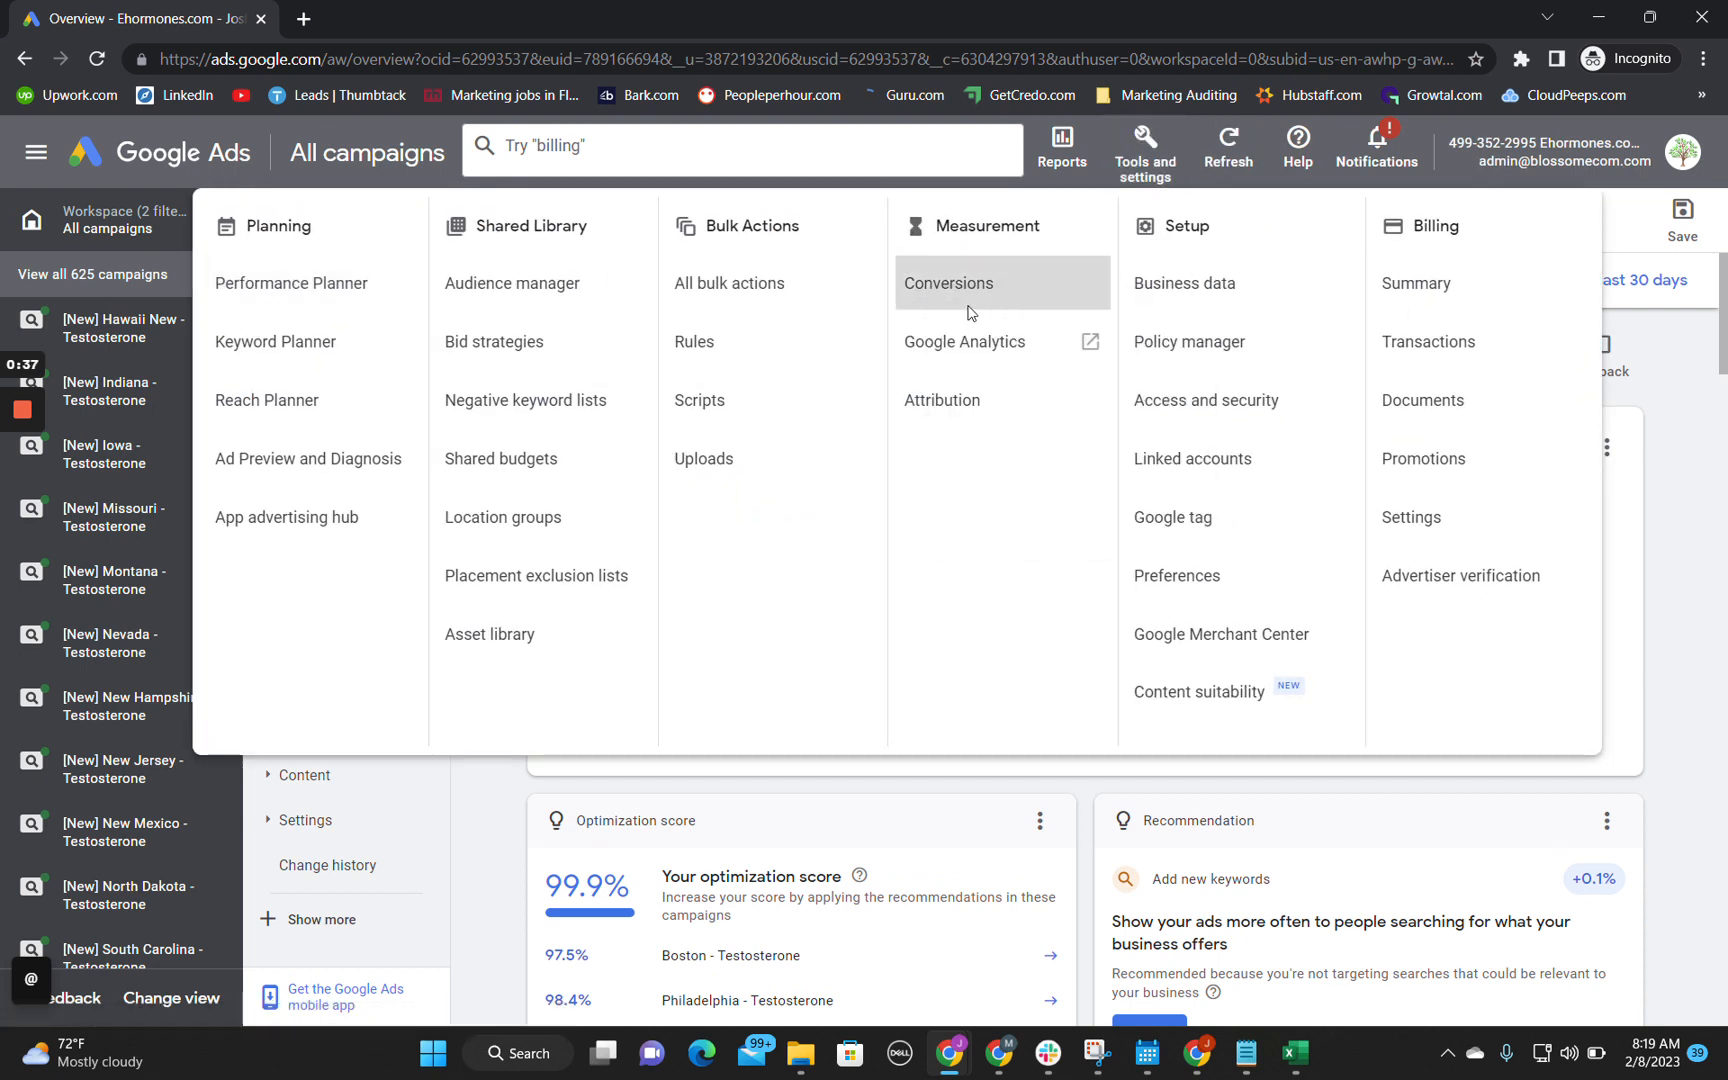
left_click(397, 8)
left_click(133, 8)
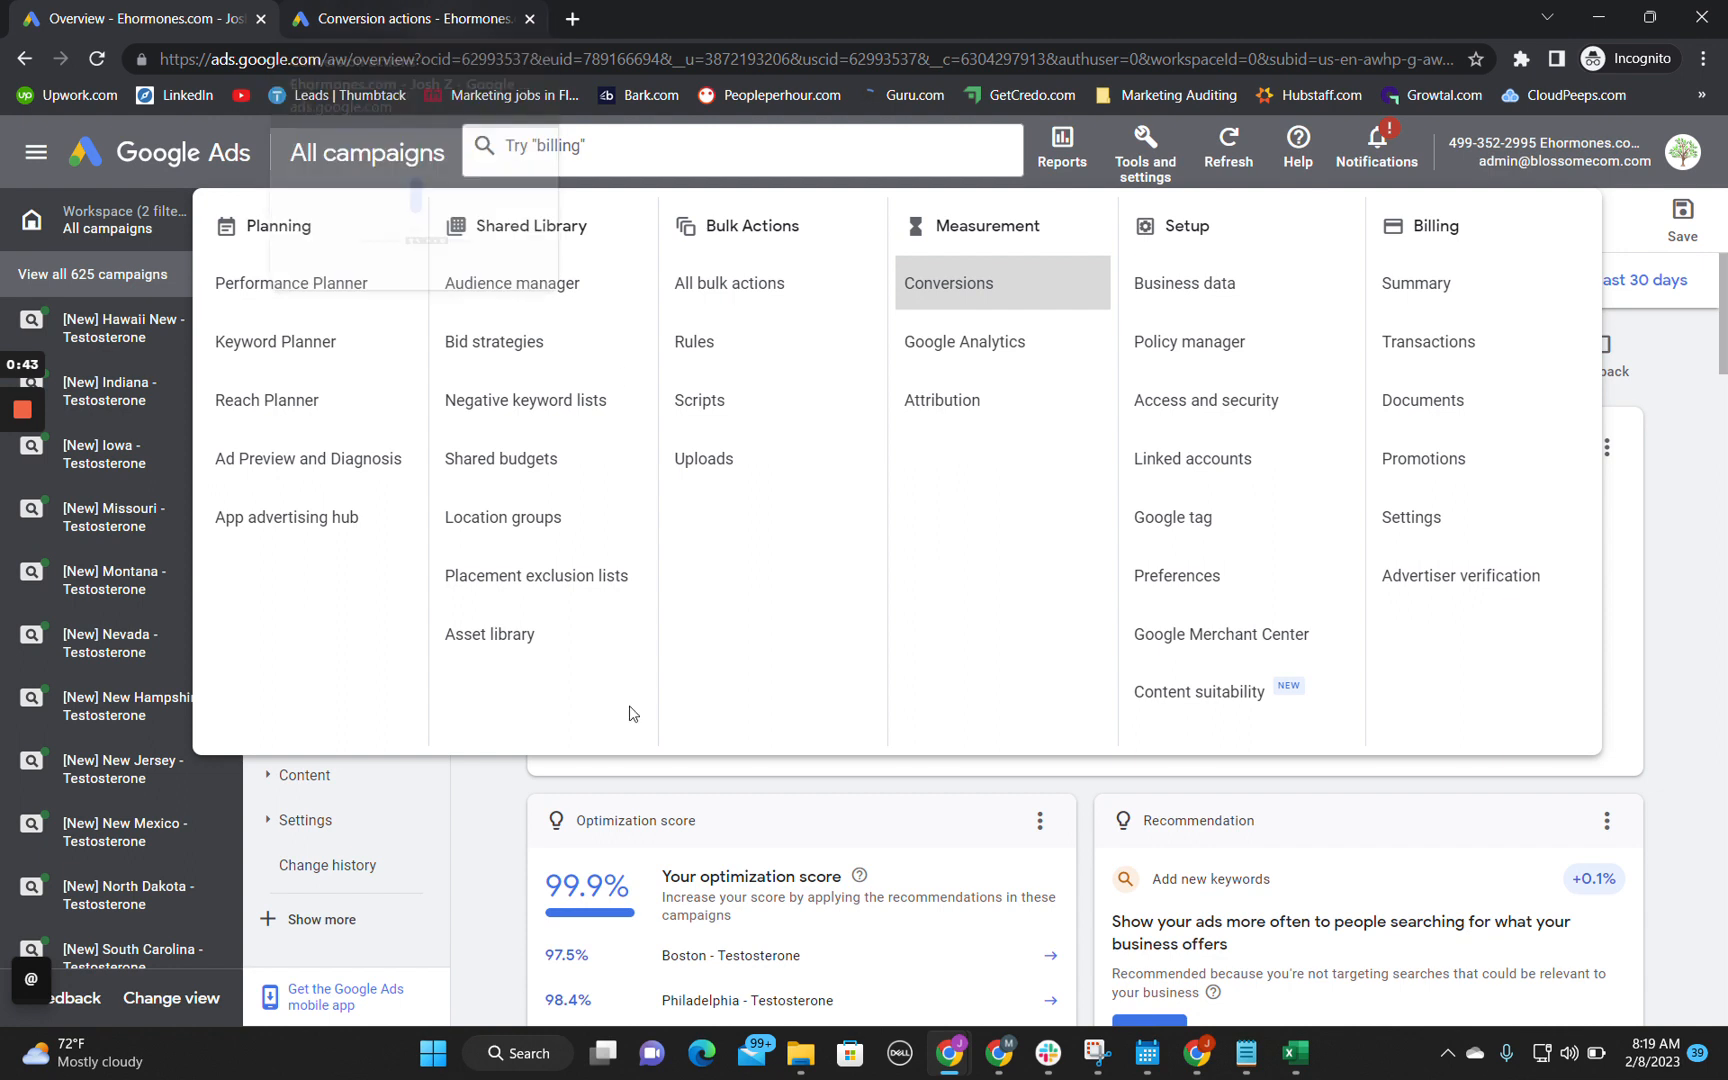
left_click(500, 785)
left_click(459, 12)
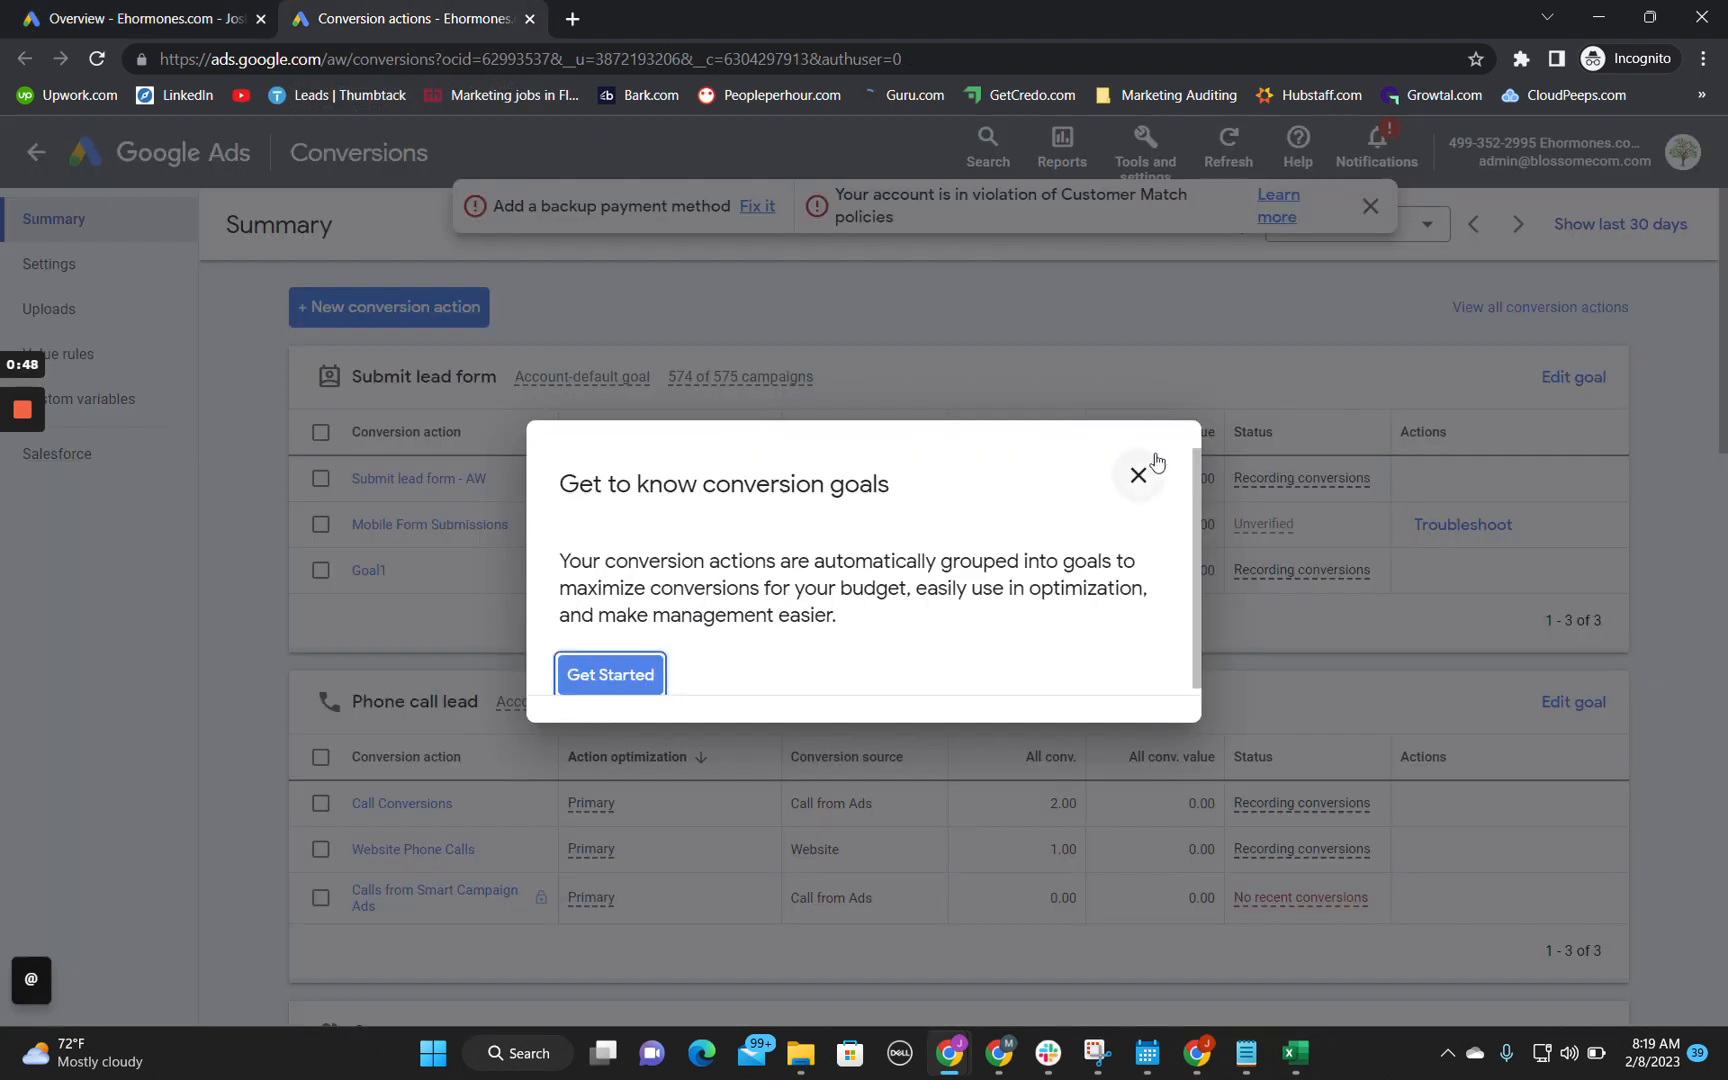
Step: Exit the guide and dismiss the account alerts banner on the Conversions summary
left_click(1138, 475)
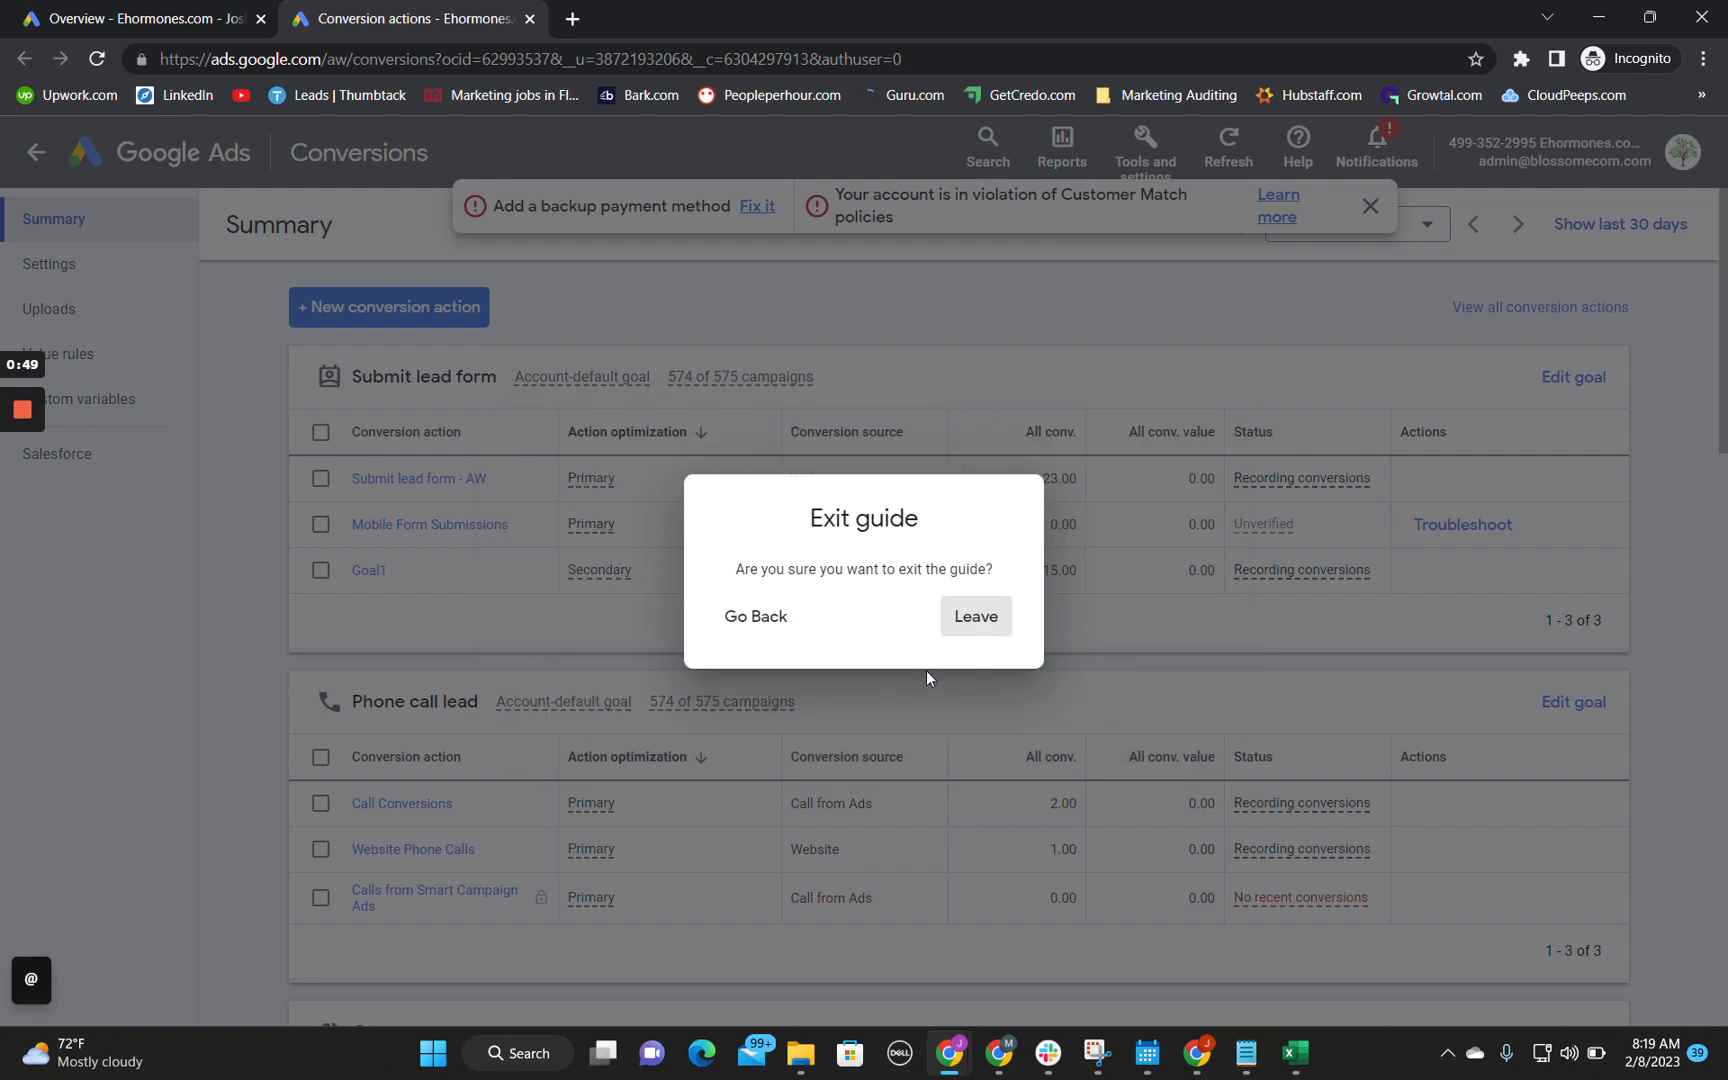
left_click(978, 632)
scroll(1106, 636, "down", 1)
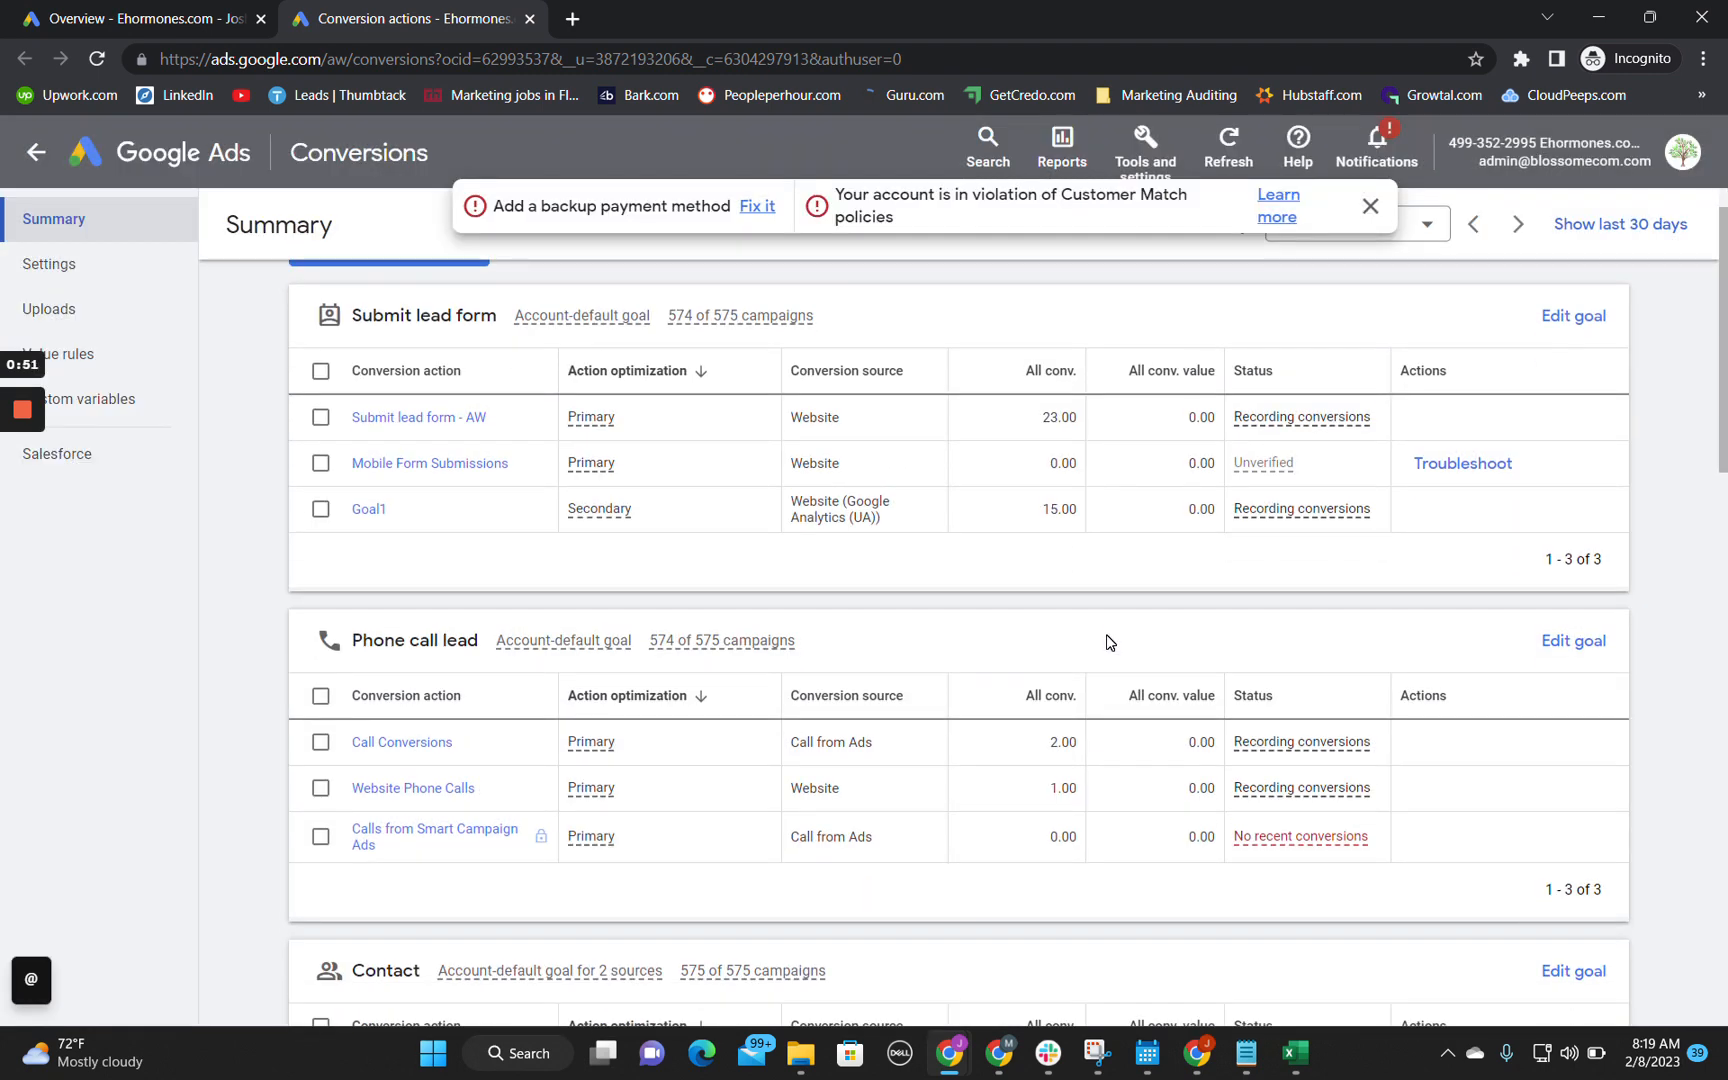
left_click(1370, 206)
Step: Set the conversion summary's custom date range to Jan 1 – Feb 8, 2023
left_click(1427, 225)
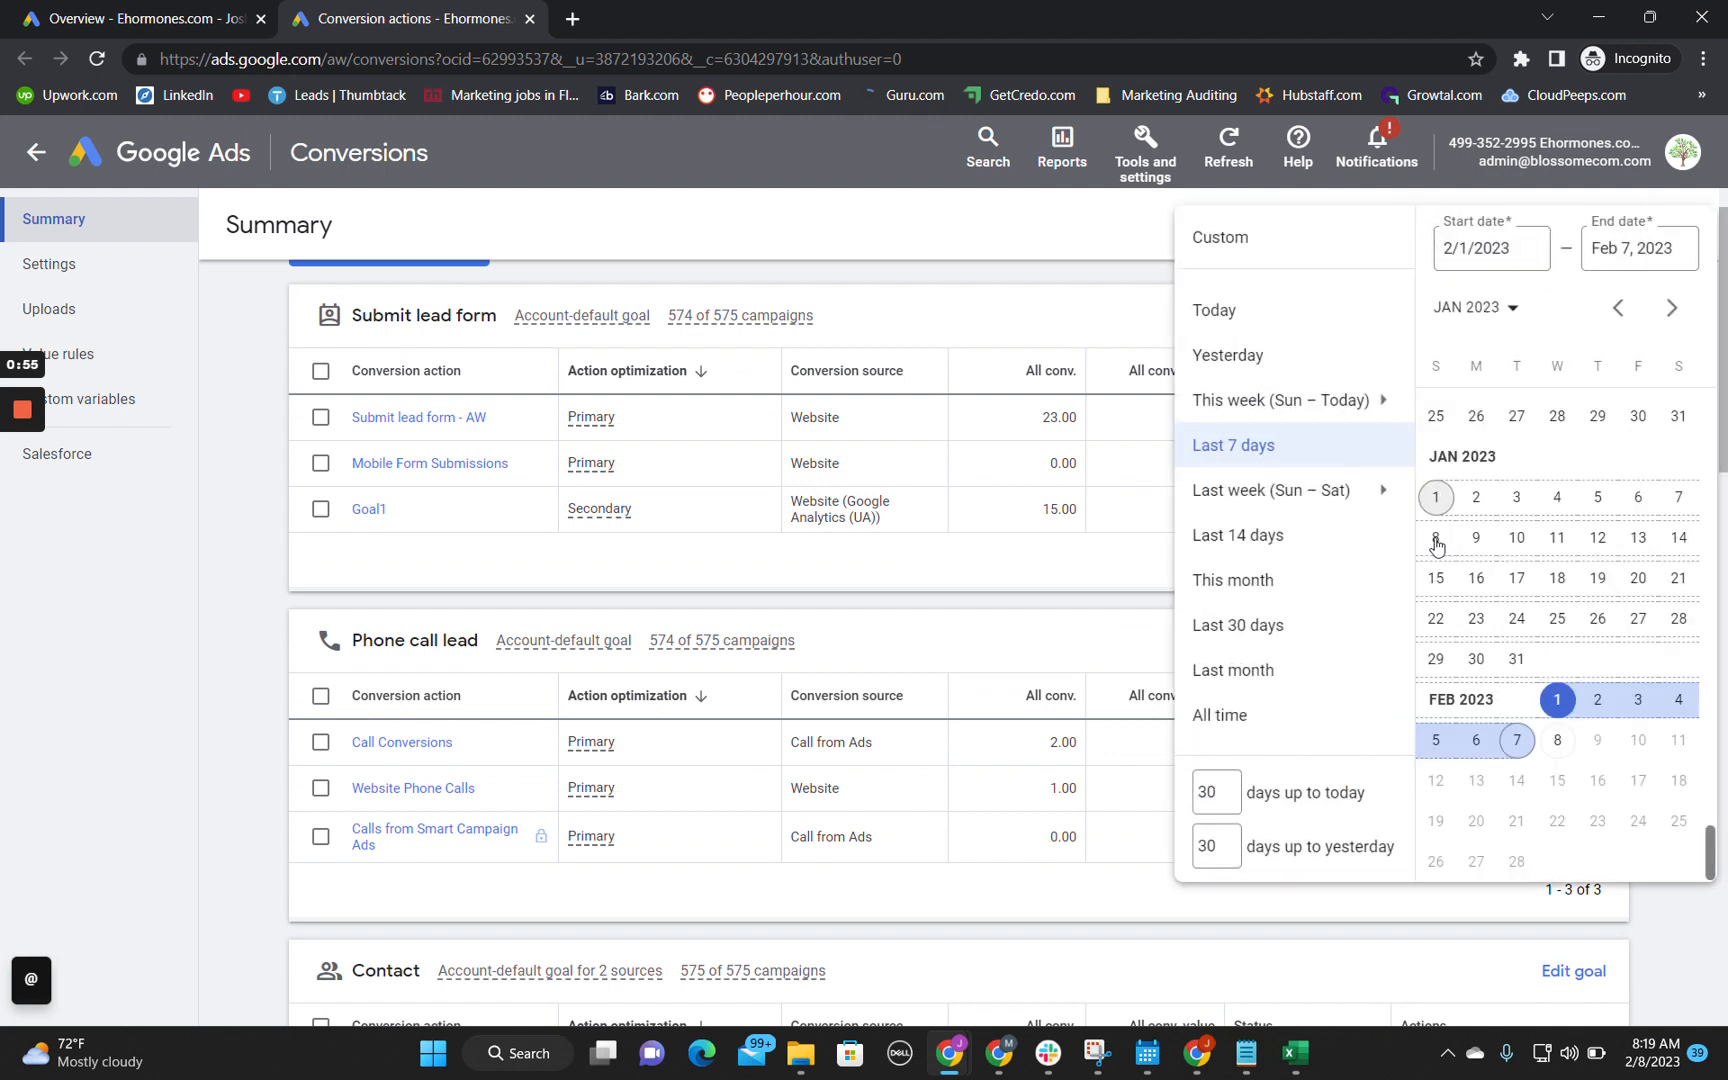
left_click(1436, 497)
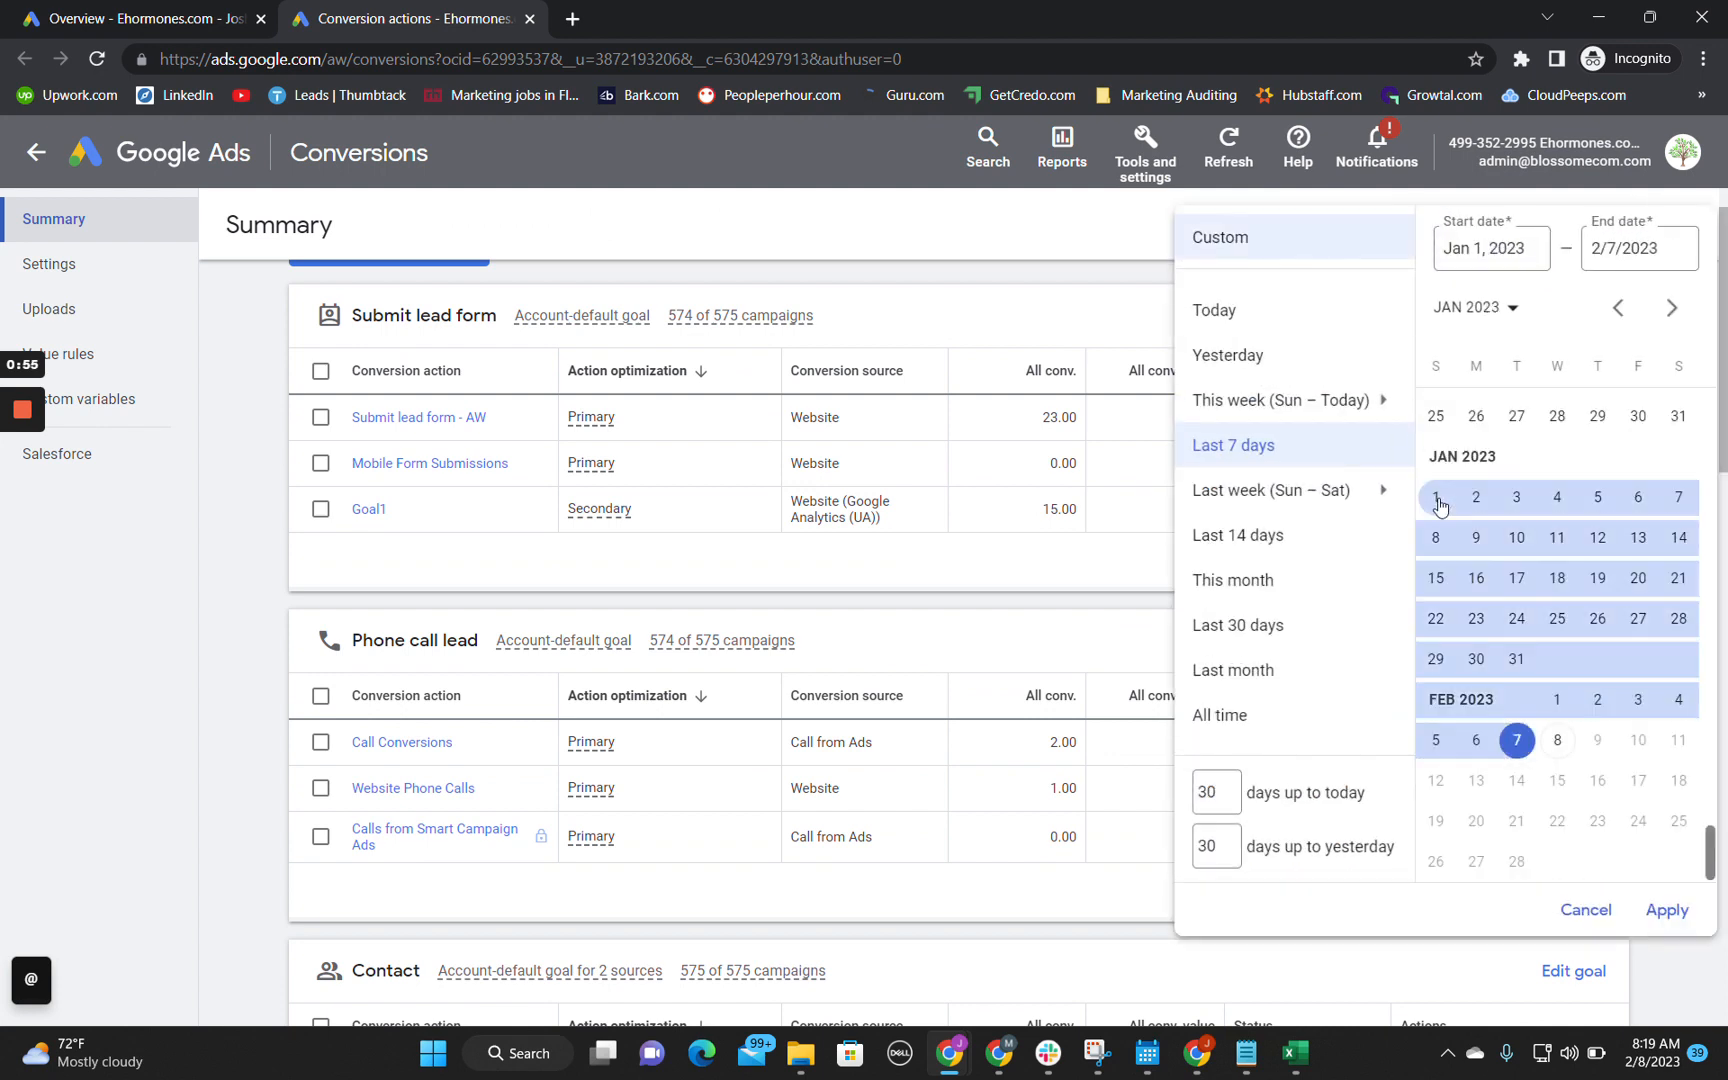
left_click(1550, 742)
left_click(1667, 910)
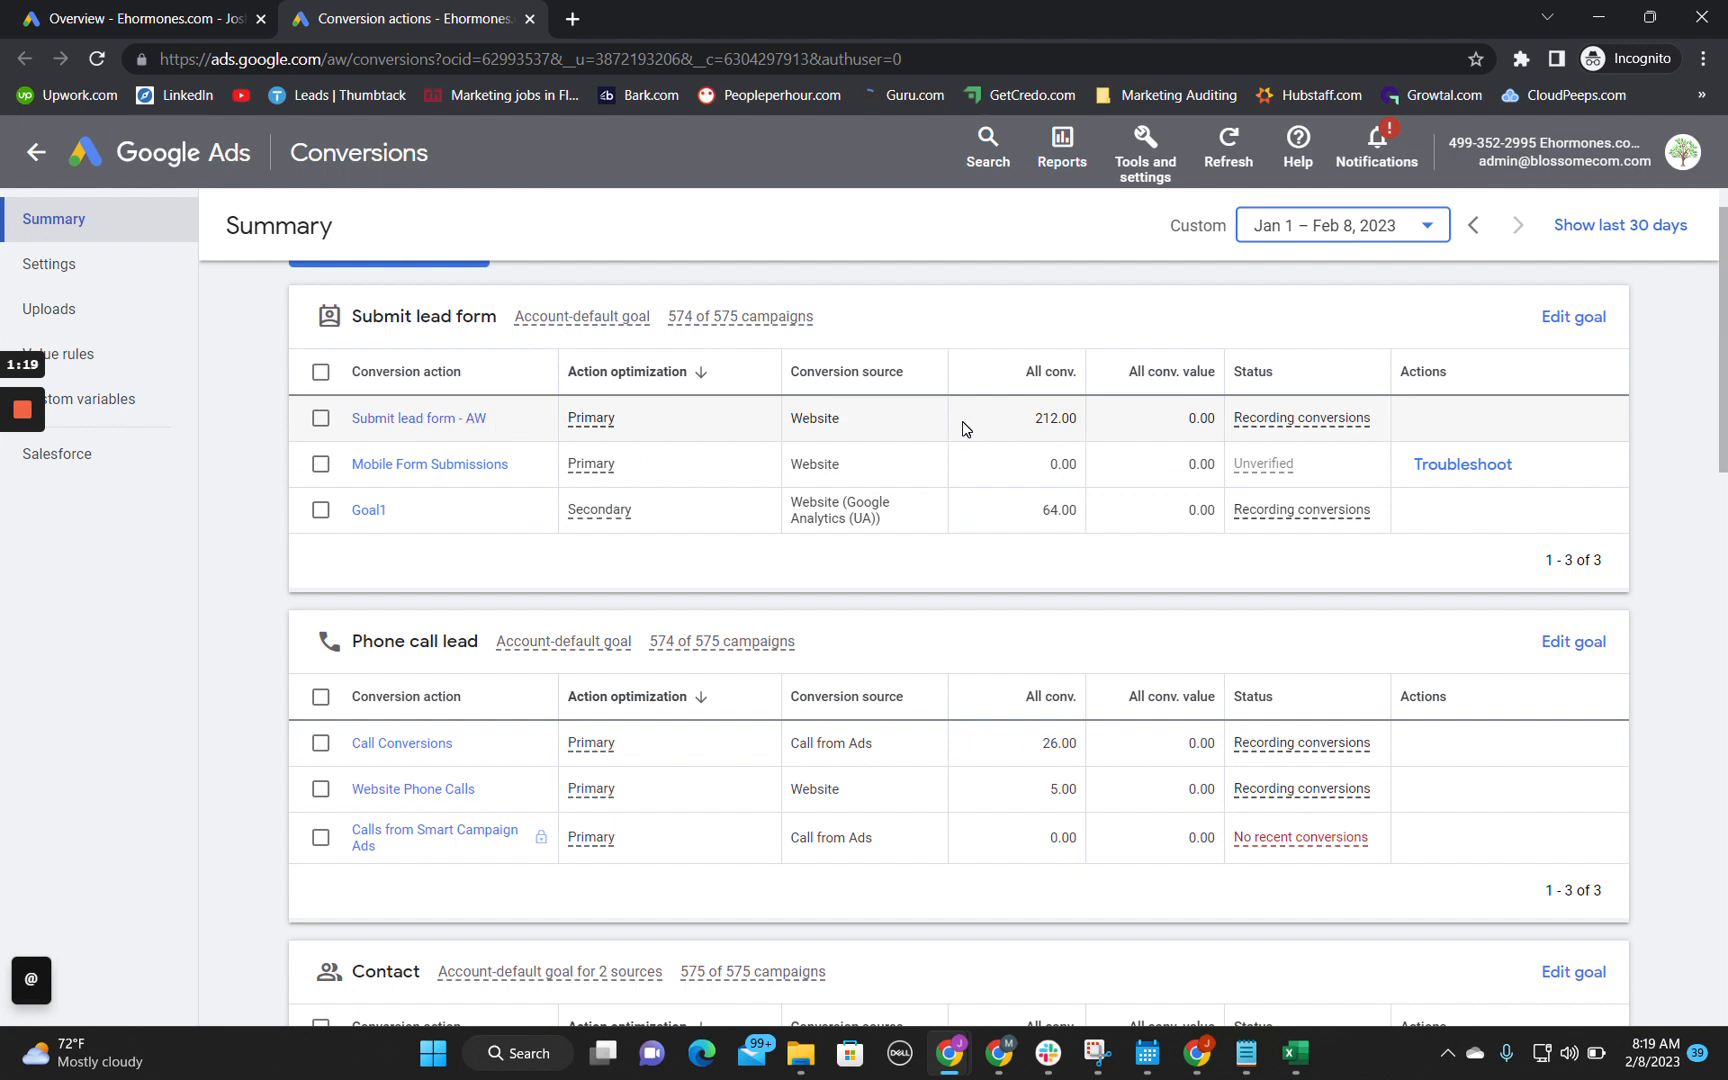
Step: Examine the total conversion value recorded for the Submit lead form - AW action
double_click(1195, 422)
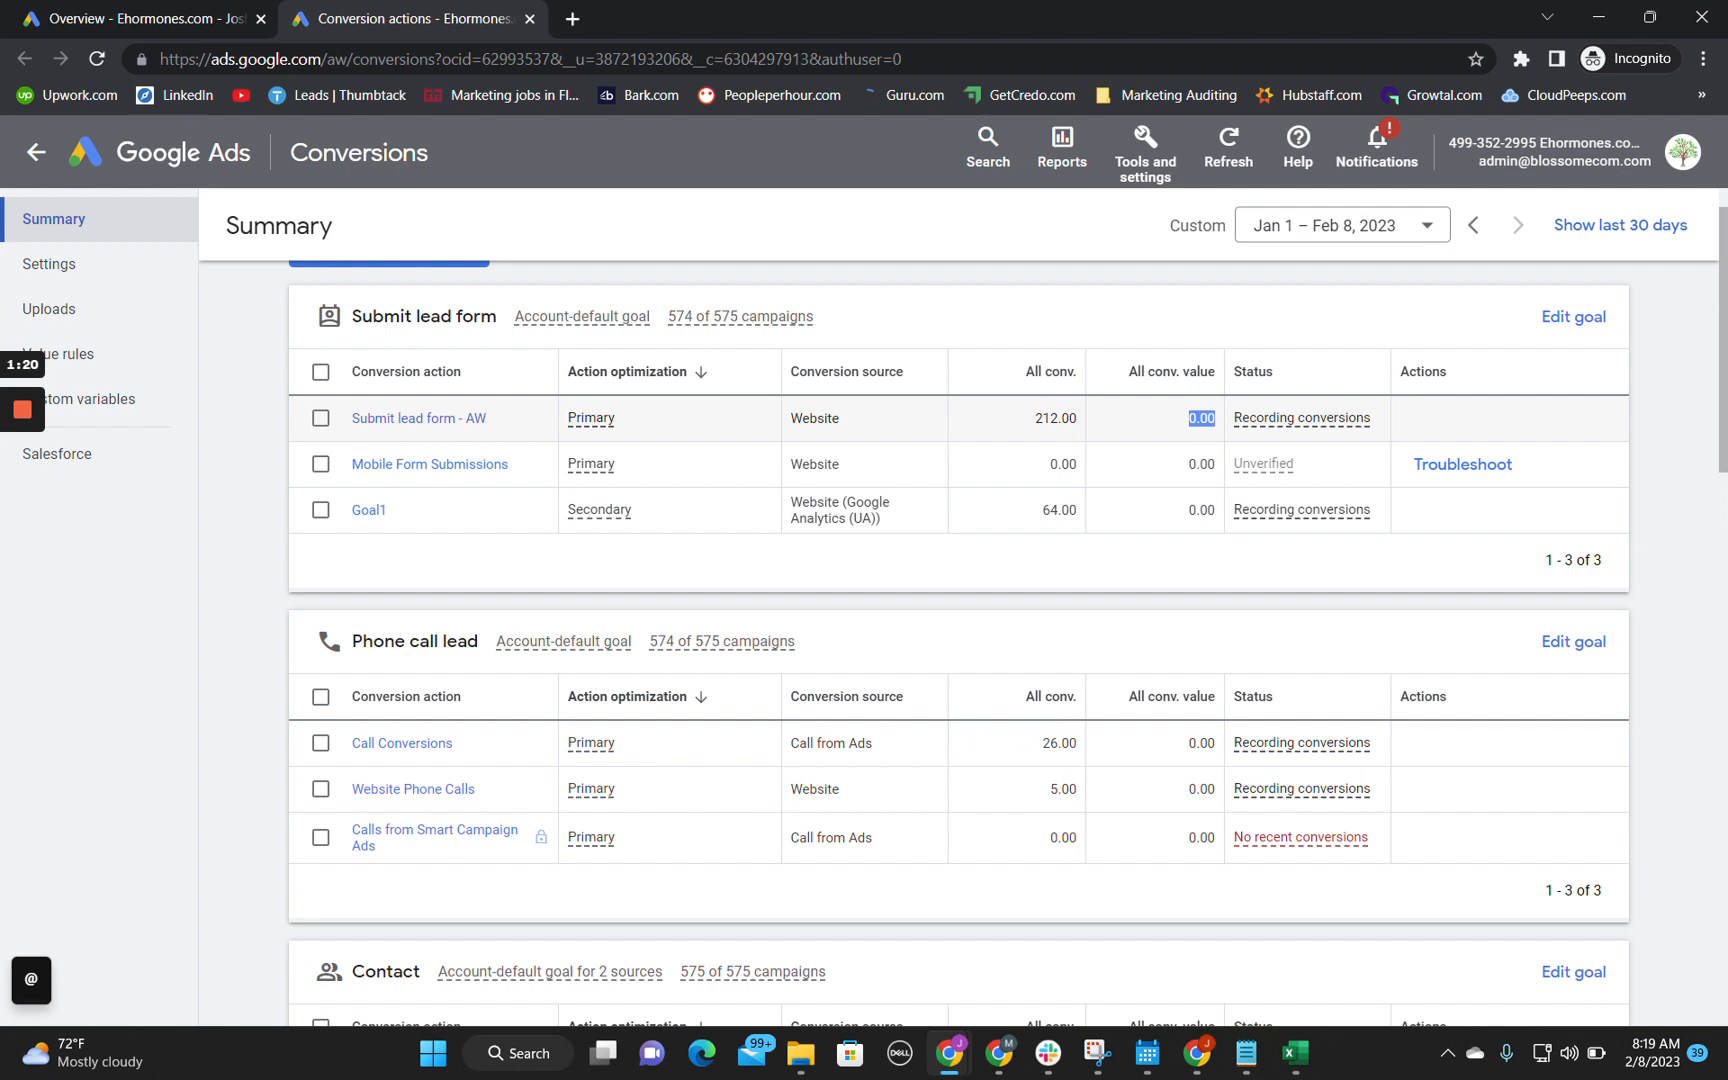
left_click(1195, 422)
left_click_drag(1189, 418, 1224, 422)
left_click(1212, 420)
left_click_drag(1222, 422, 1189, 430)
left_click(1186, 420)
Step: Switch to the audit spreadsheet and write "Needs to add a conversion value for submit lead form" in cell B2
mouse_move(968, 1050)
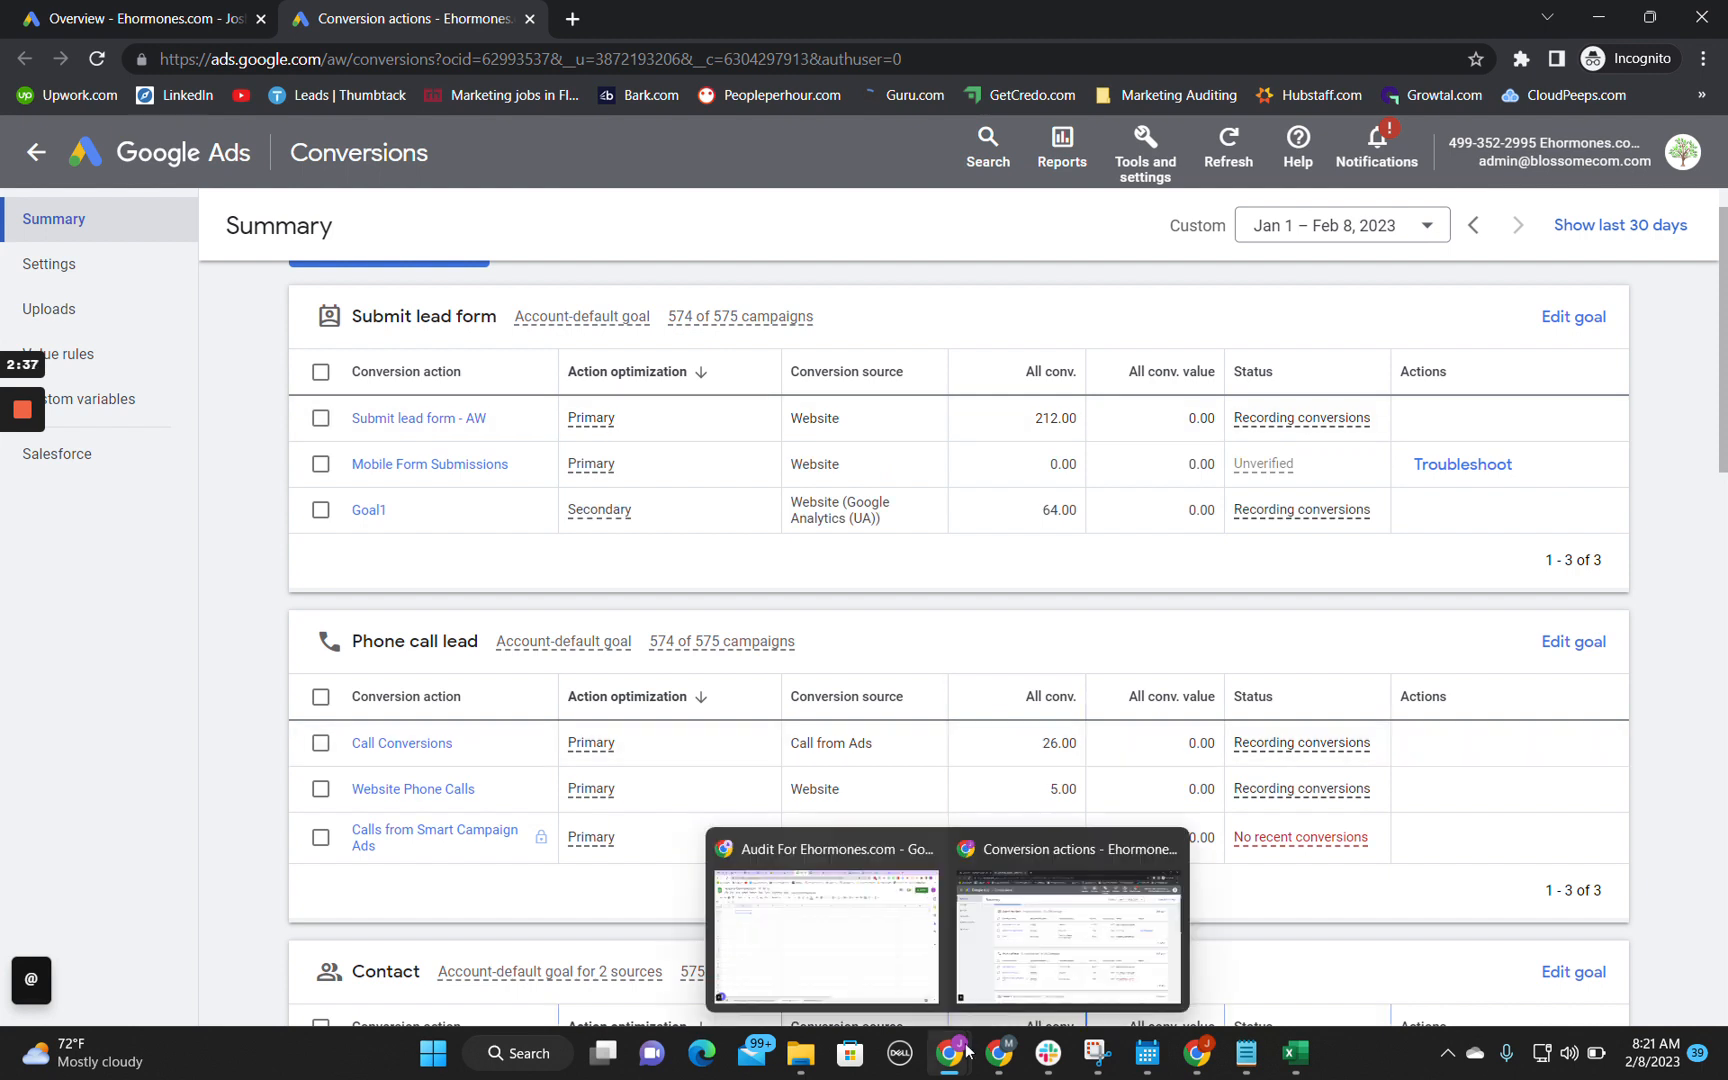
left_click(866, 985)
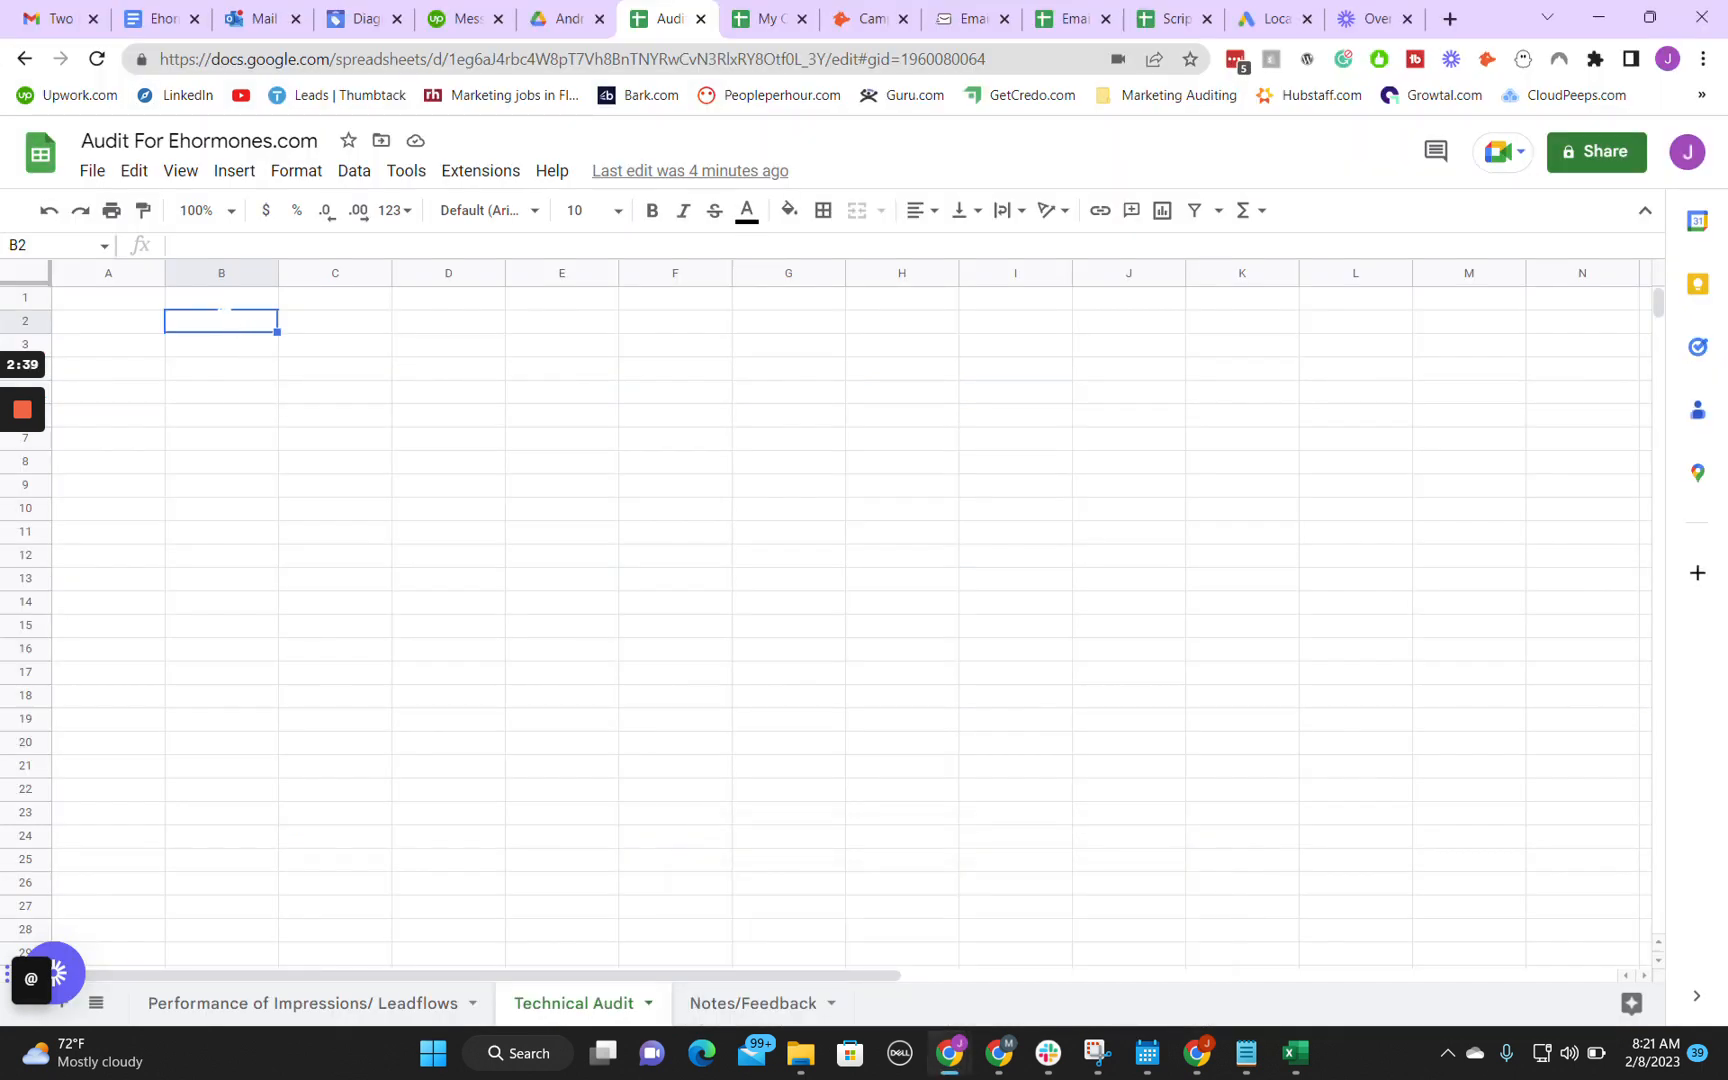
left_click(226, 320)
type("Ne")
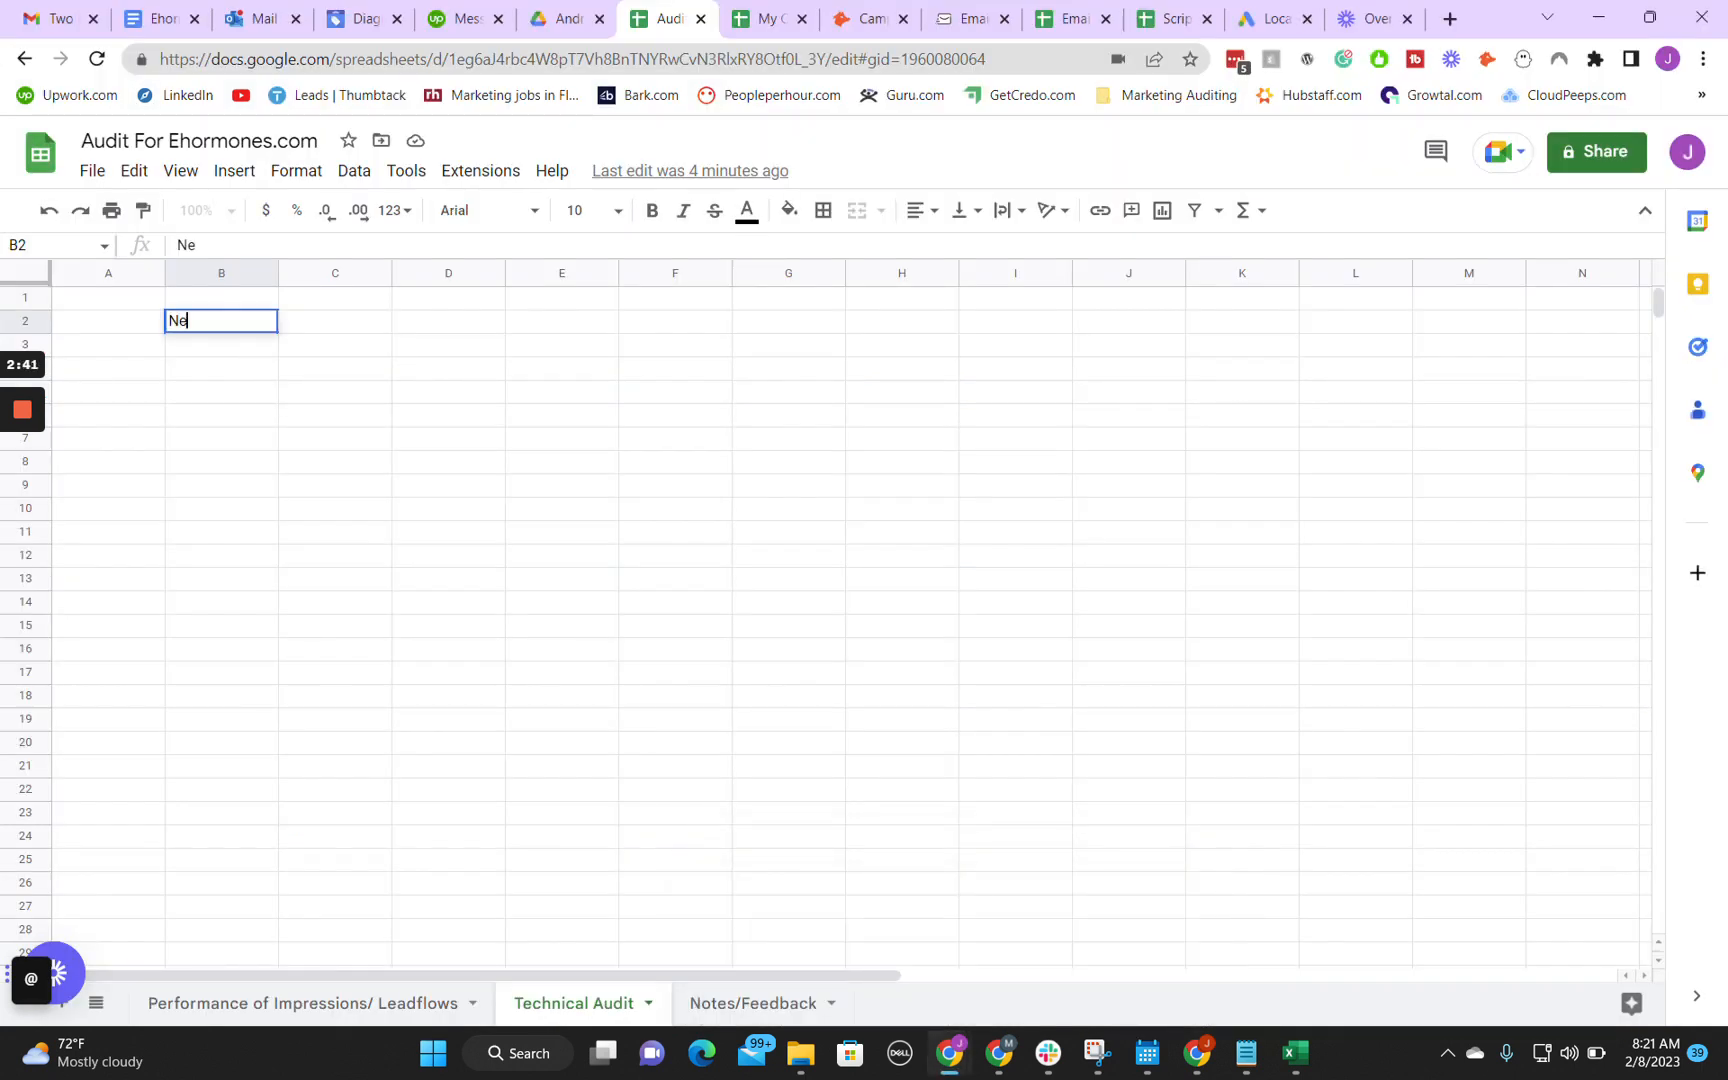
type("ed s to add a conversion val")
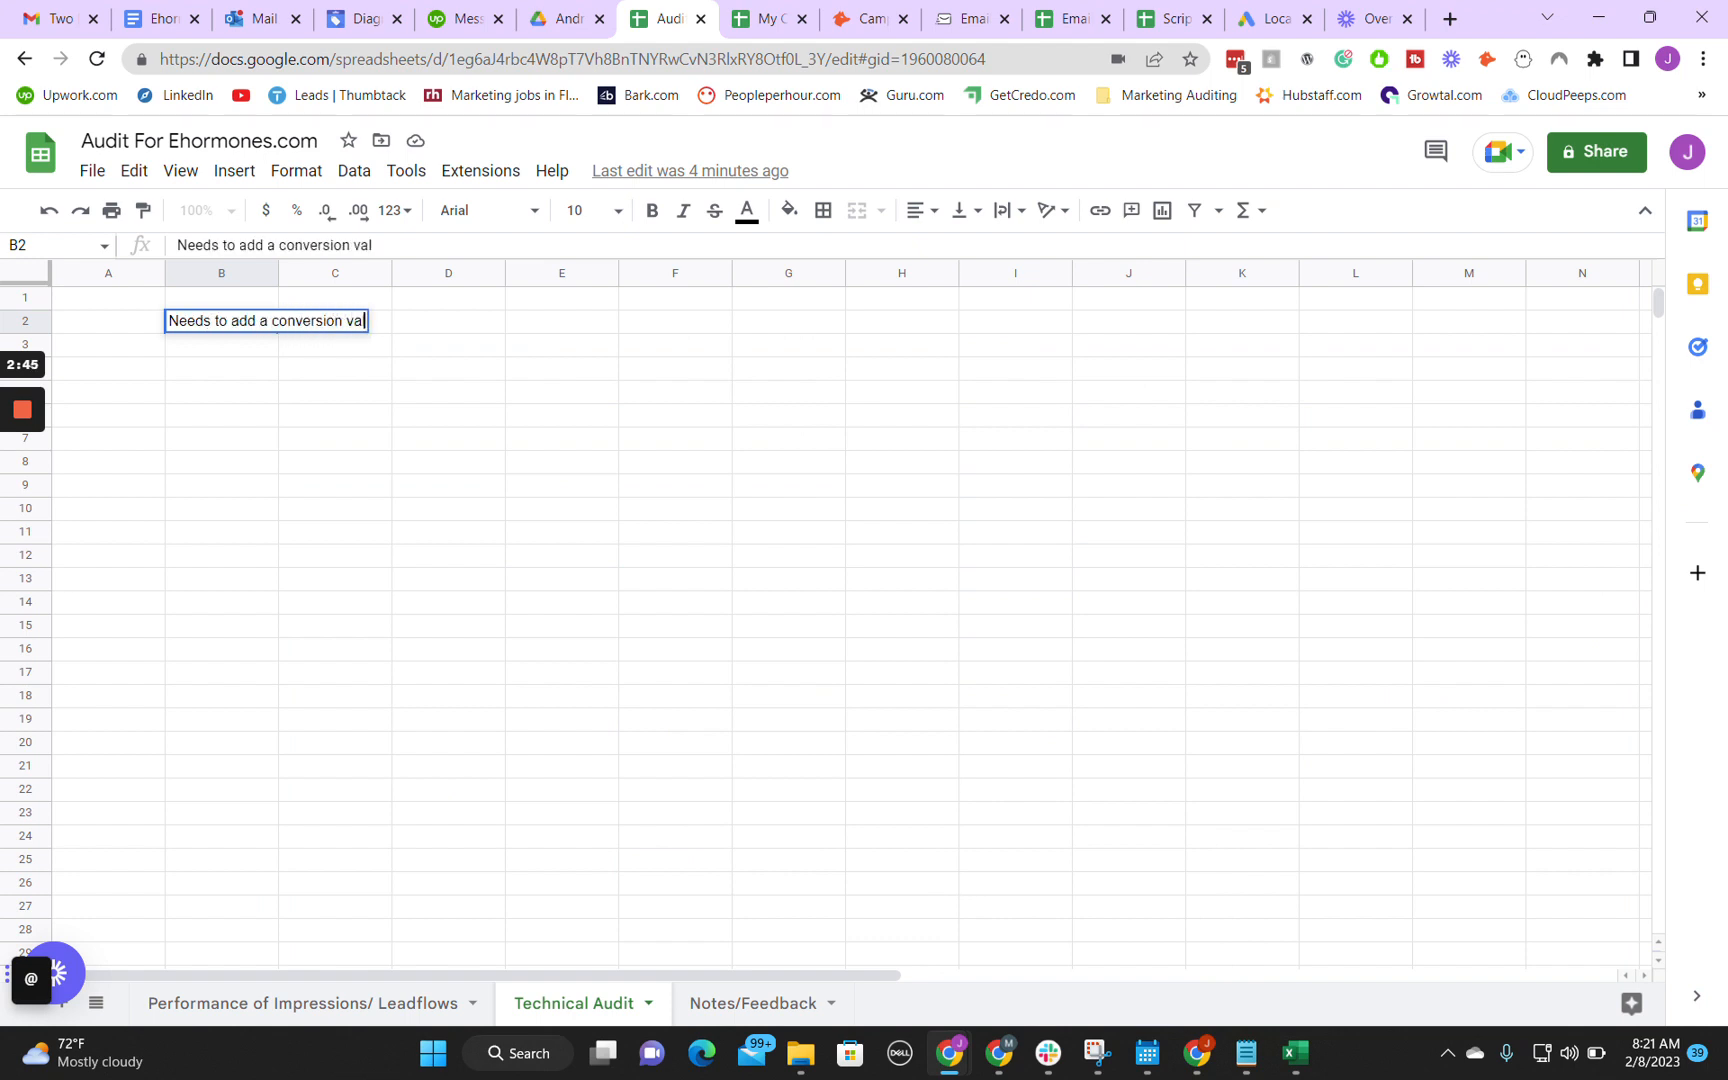
type("ue for submit")
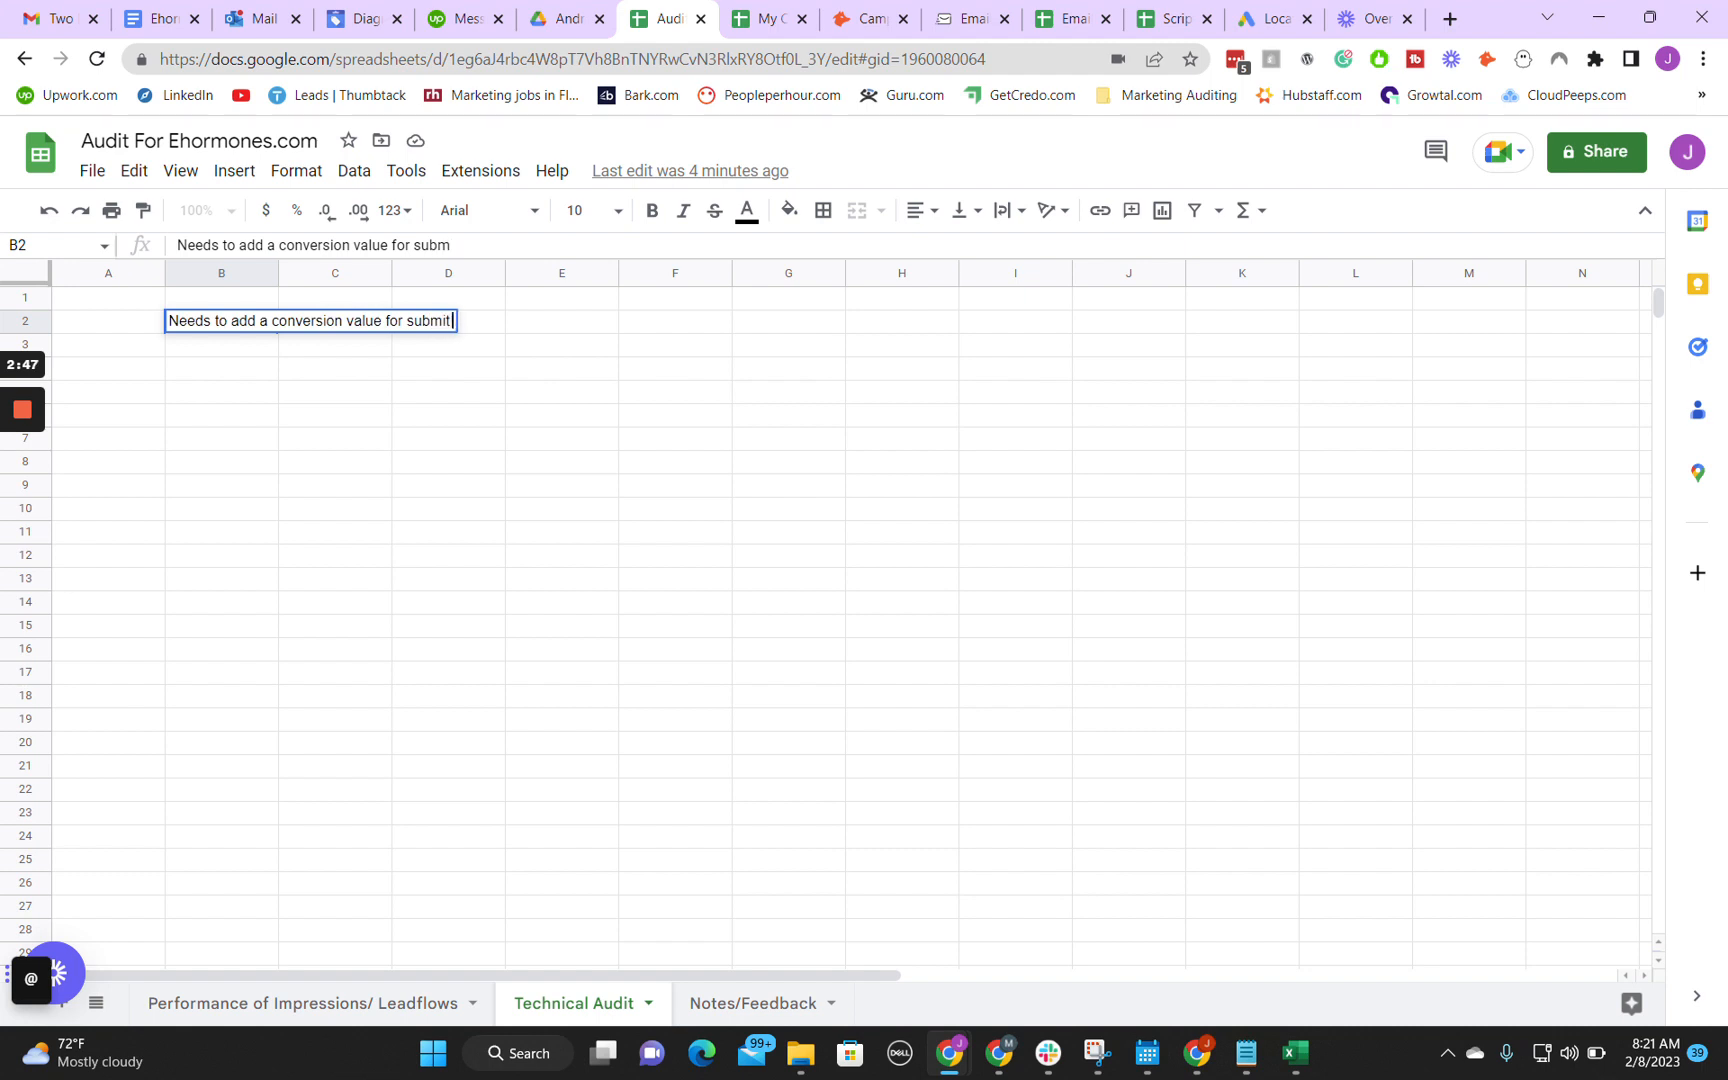
type(" lead form")
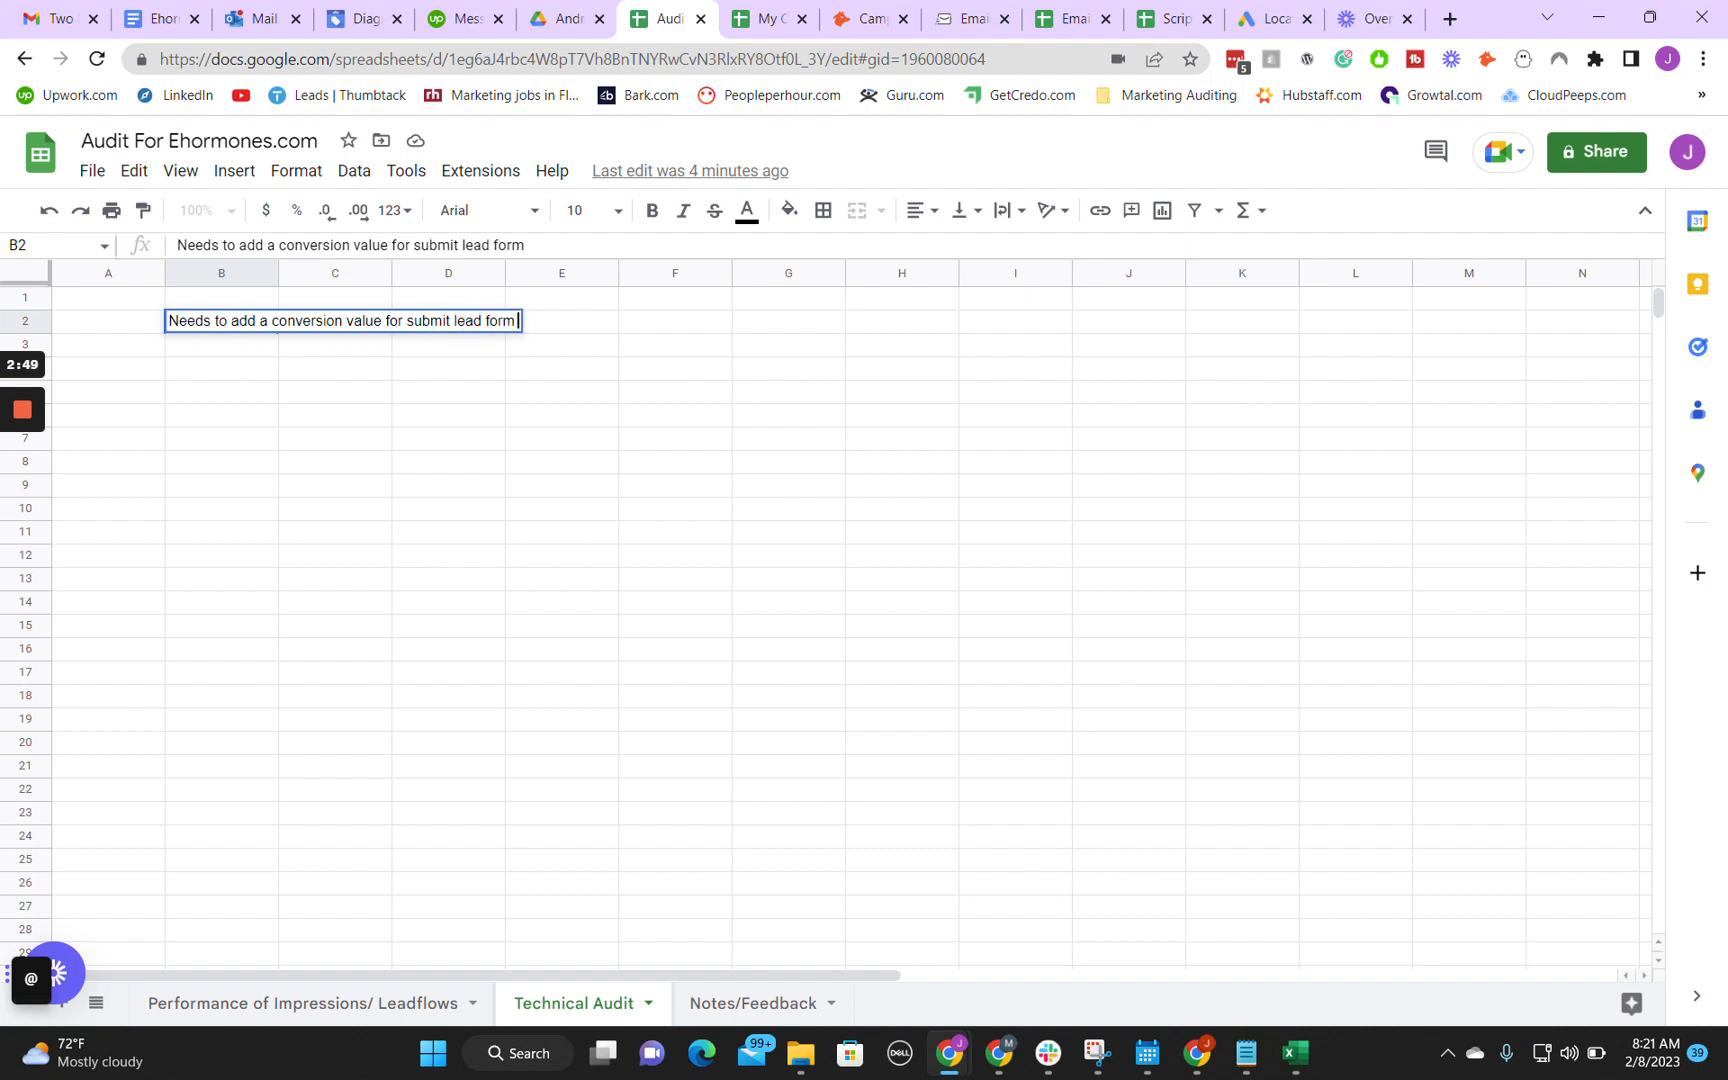
type(" P")
key("BackSpace")
key("BackSpace")
Step: Append the formula text "Conv value= (Profit/2)" to the note in cell B2
type("Conv value")
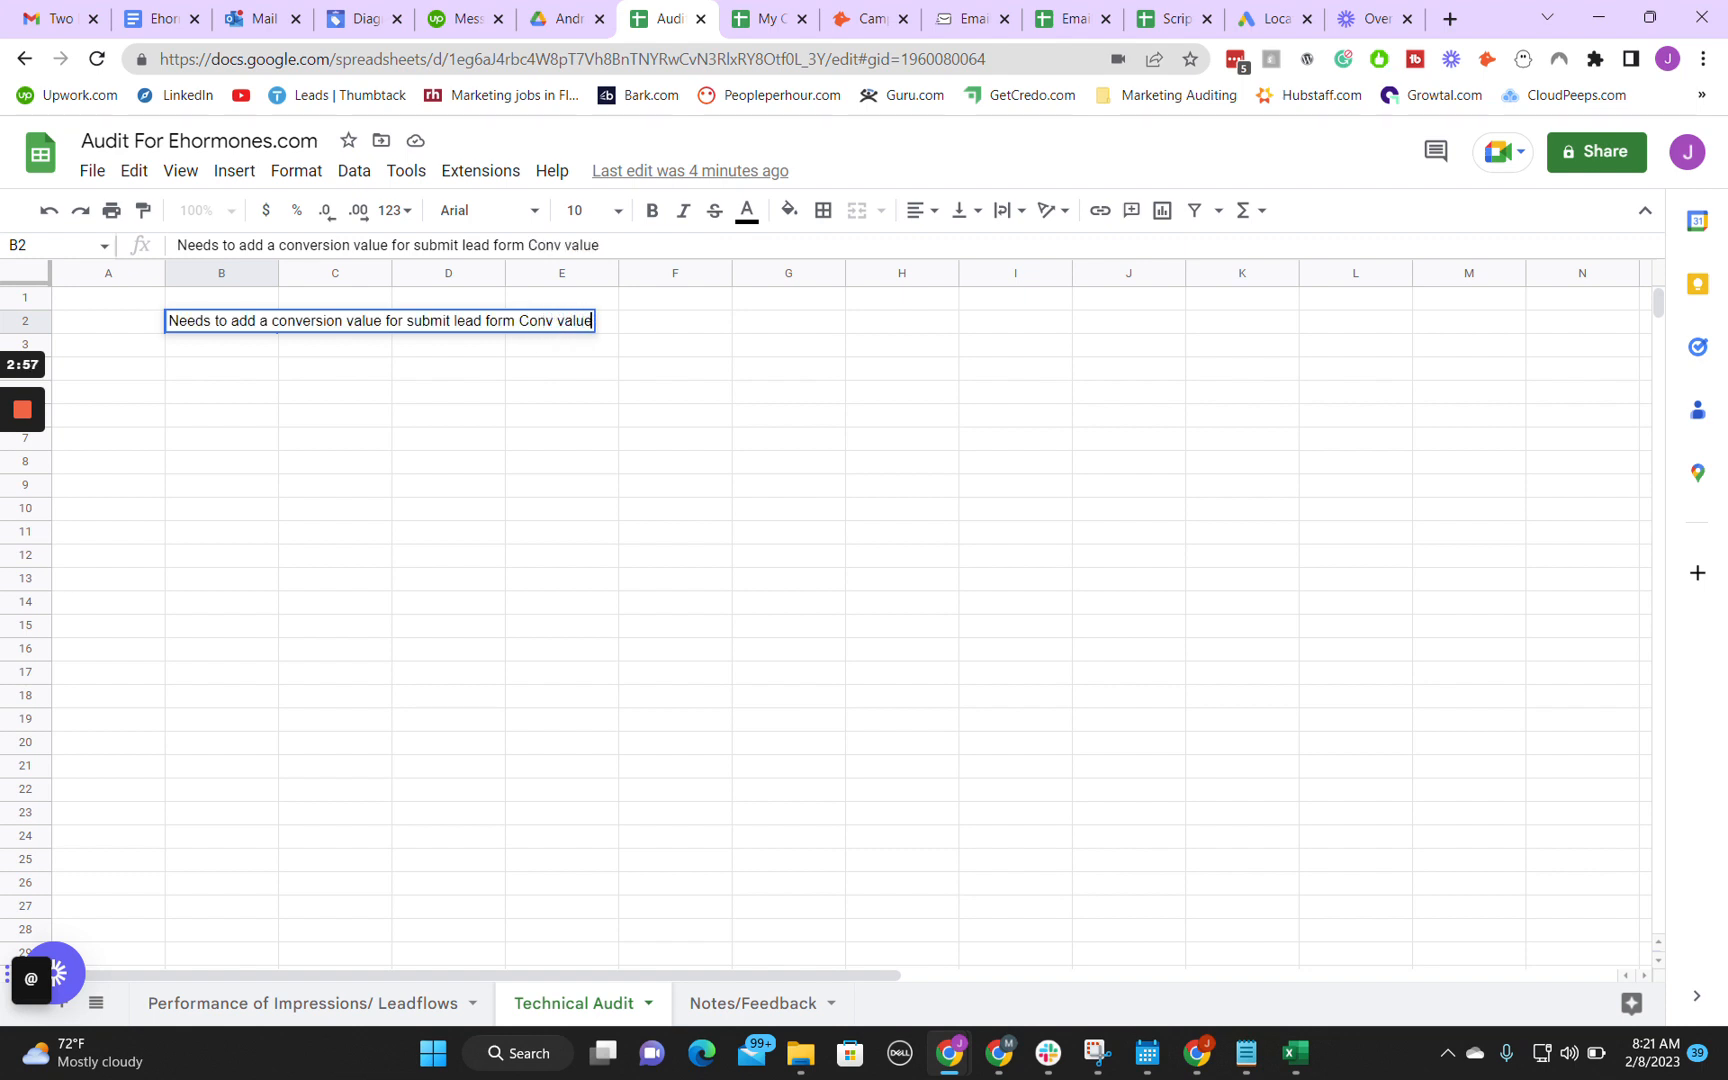
type("= Profit/2")
key("Left")
key("Left")
key("Left")
key("Left")
key("Left")
key("Left")
key("Left")
key("Left")
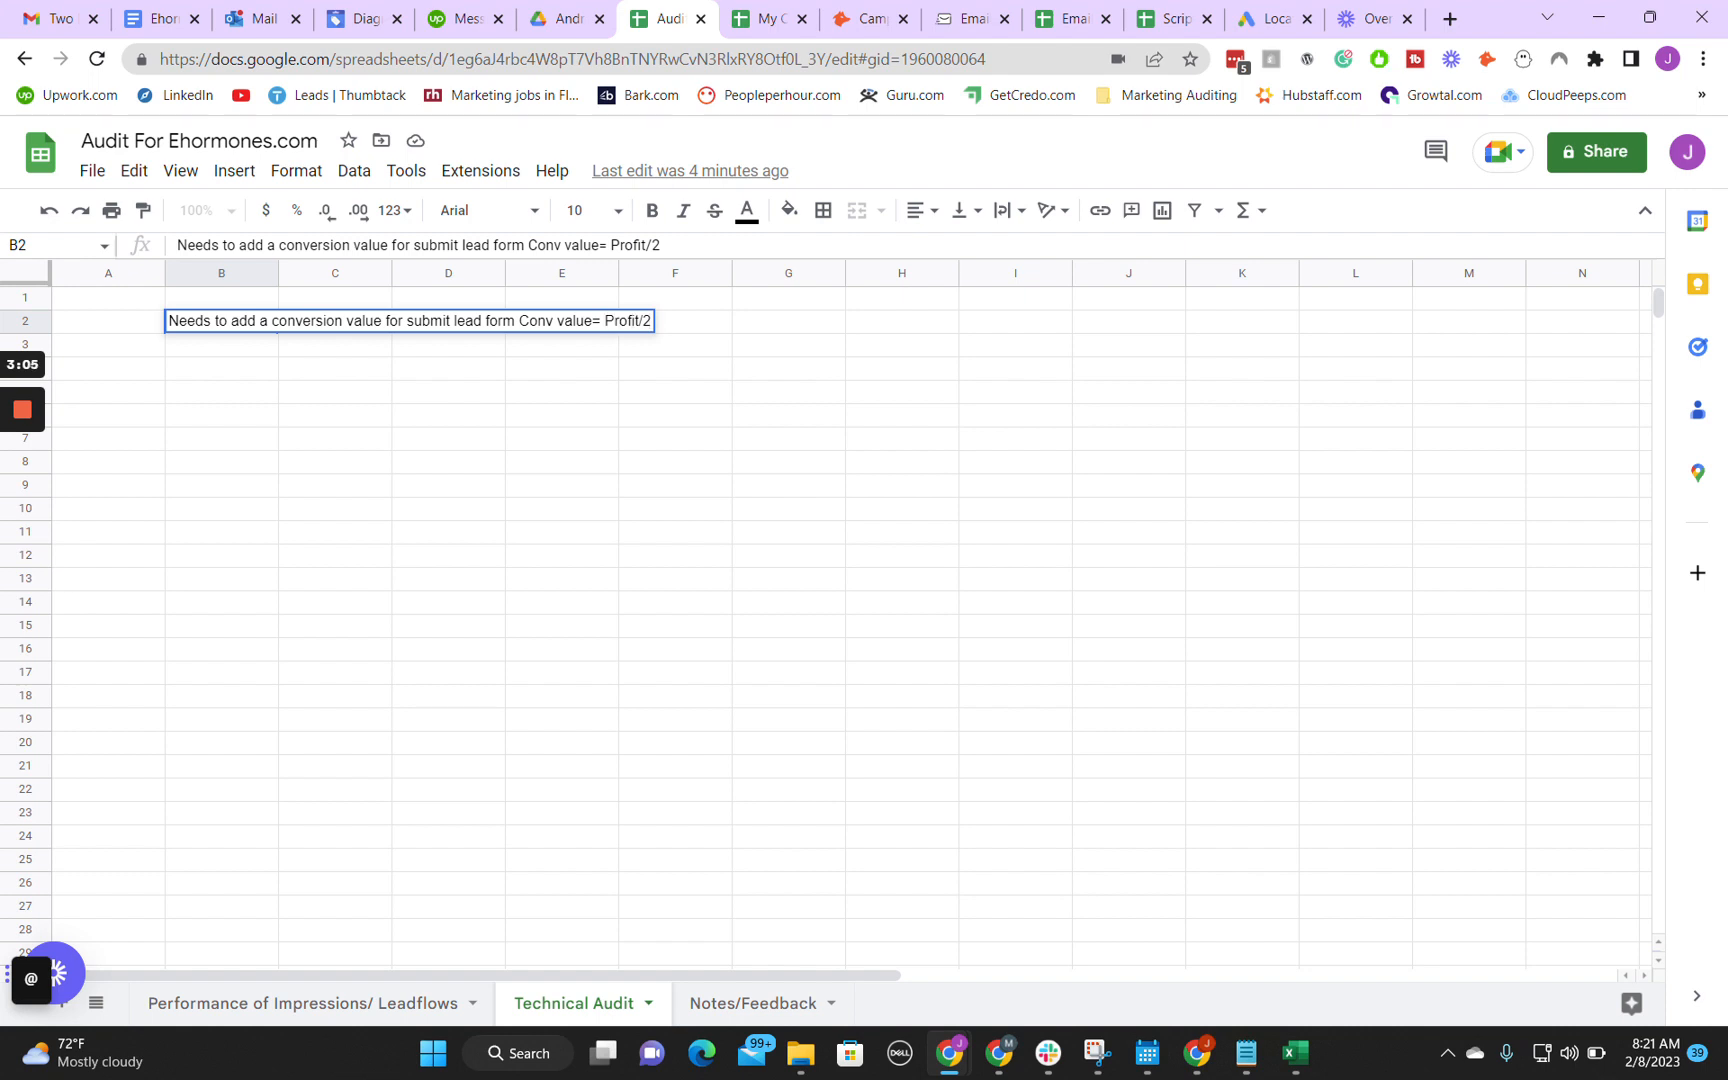
type("(")
key("Right")
key("Right")
key("Right")
key("Right")
key("Right")
key("Right")
key("Right")
type(")/Tota")
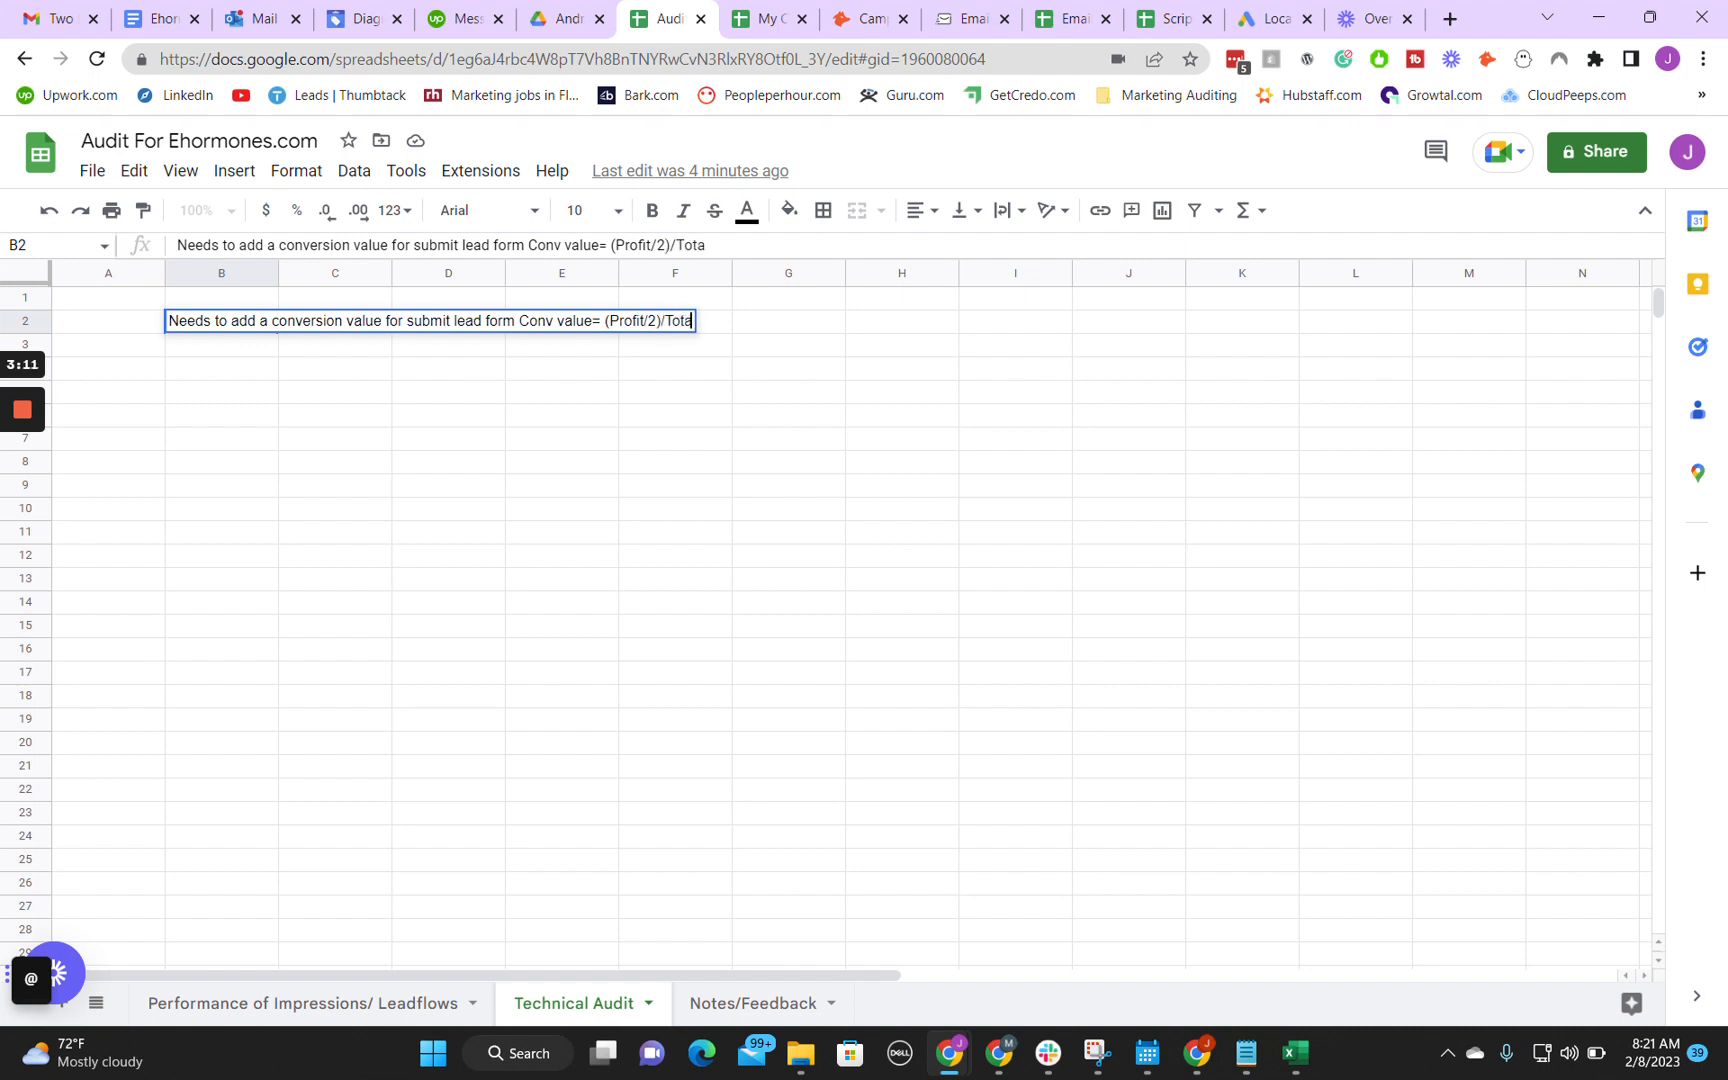
type("l amount of ")
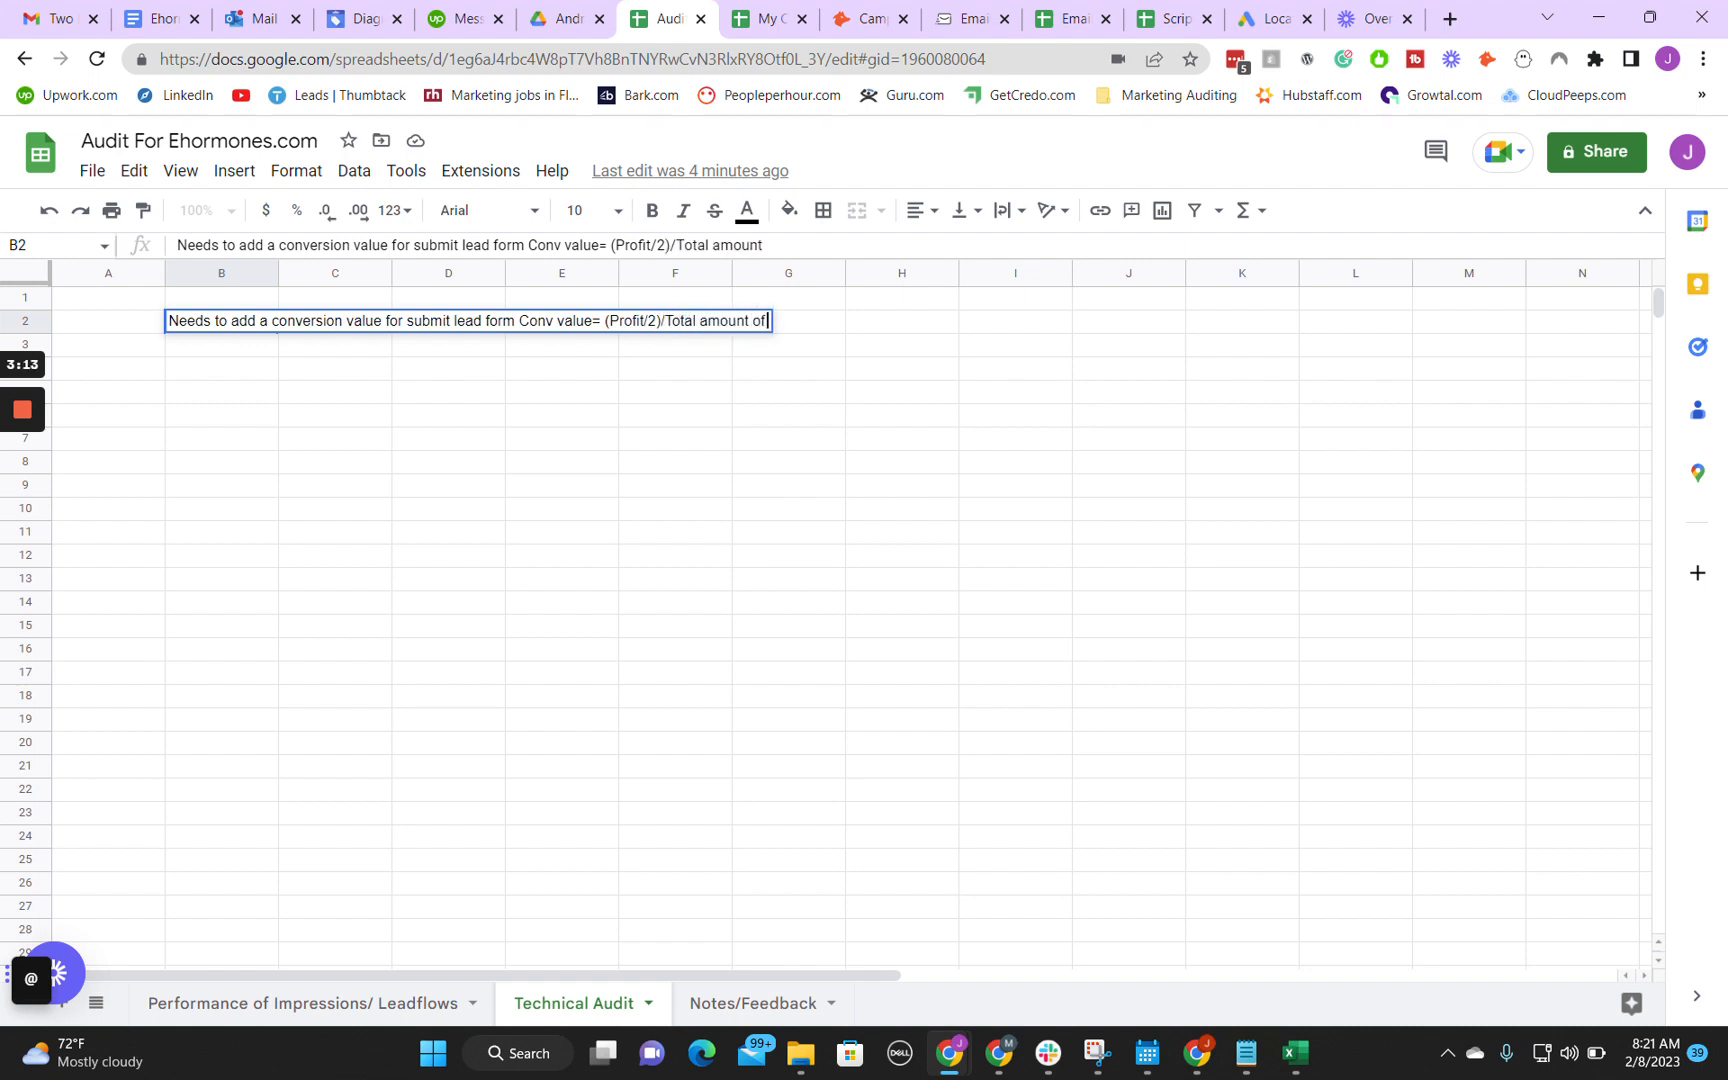
type("leads neede")
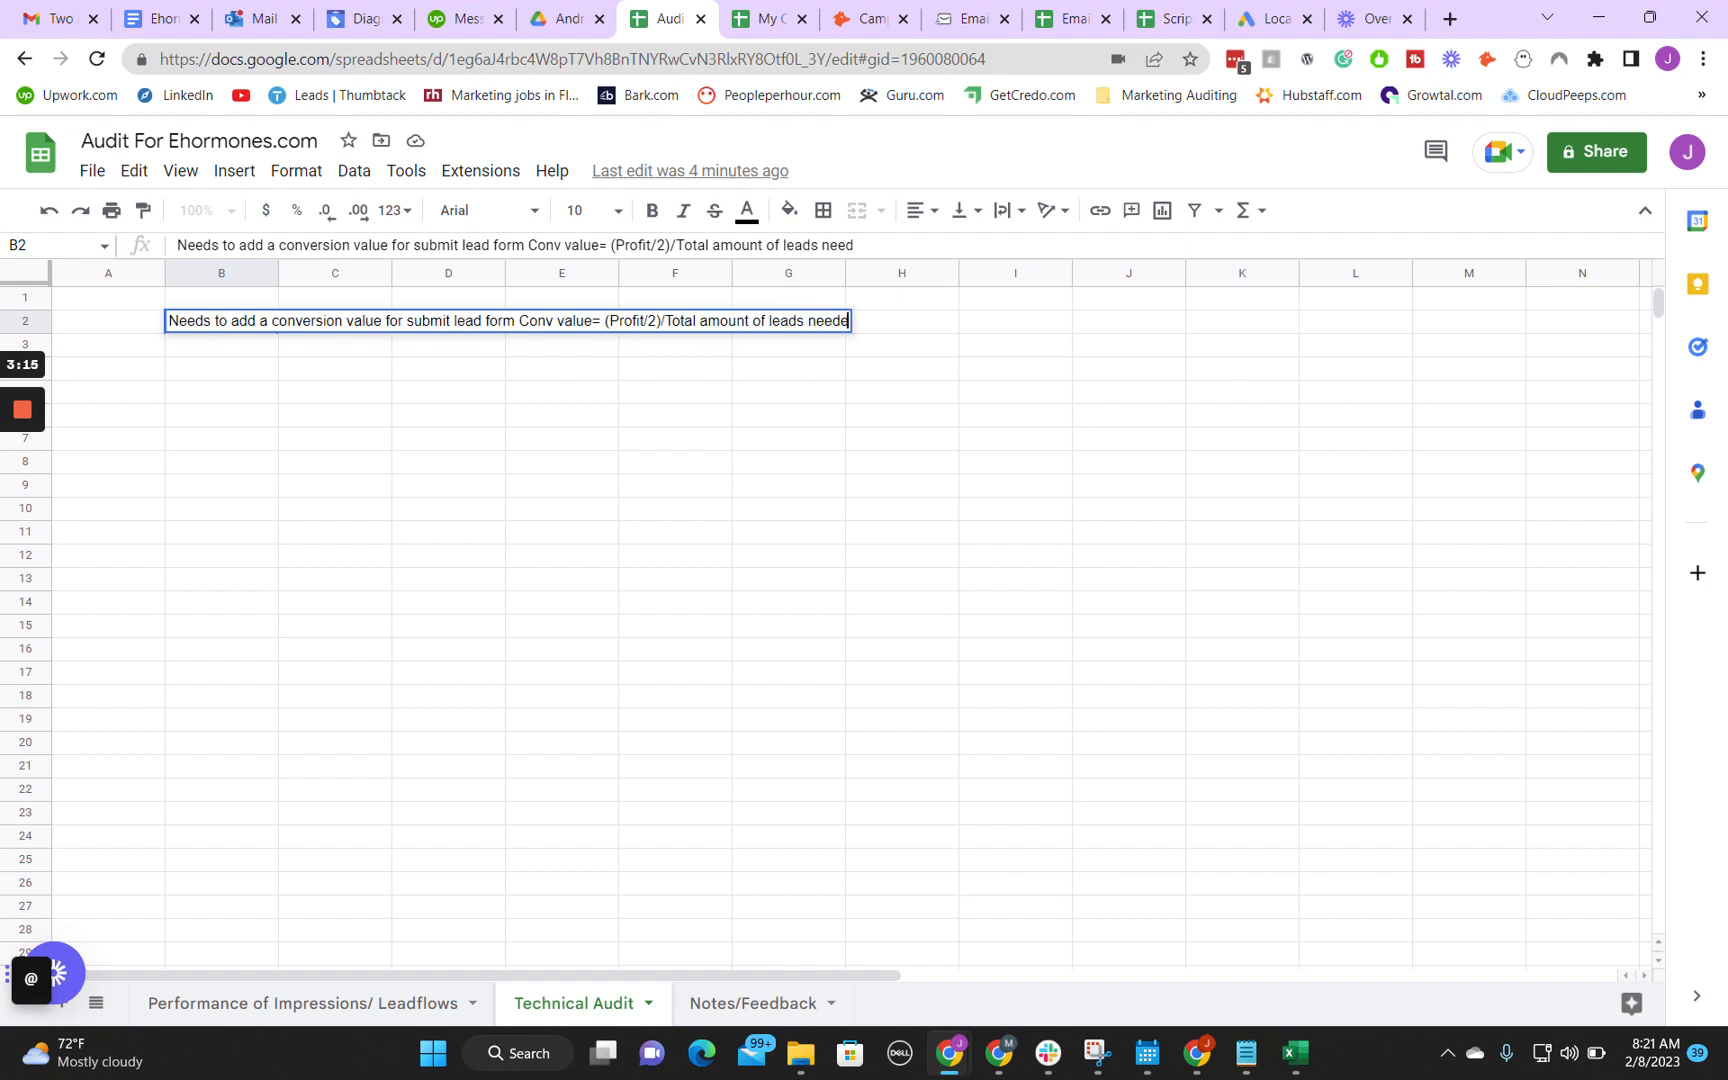
type("d for a sale")
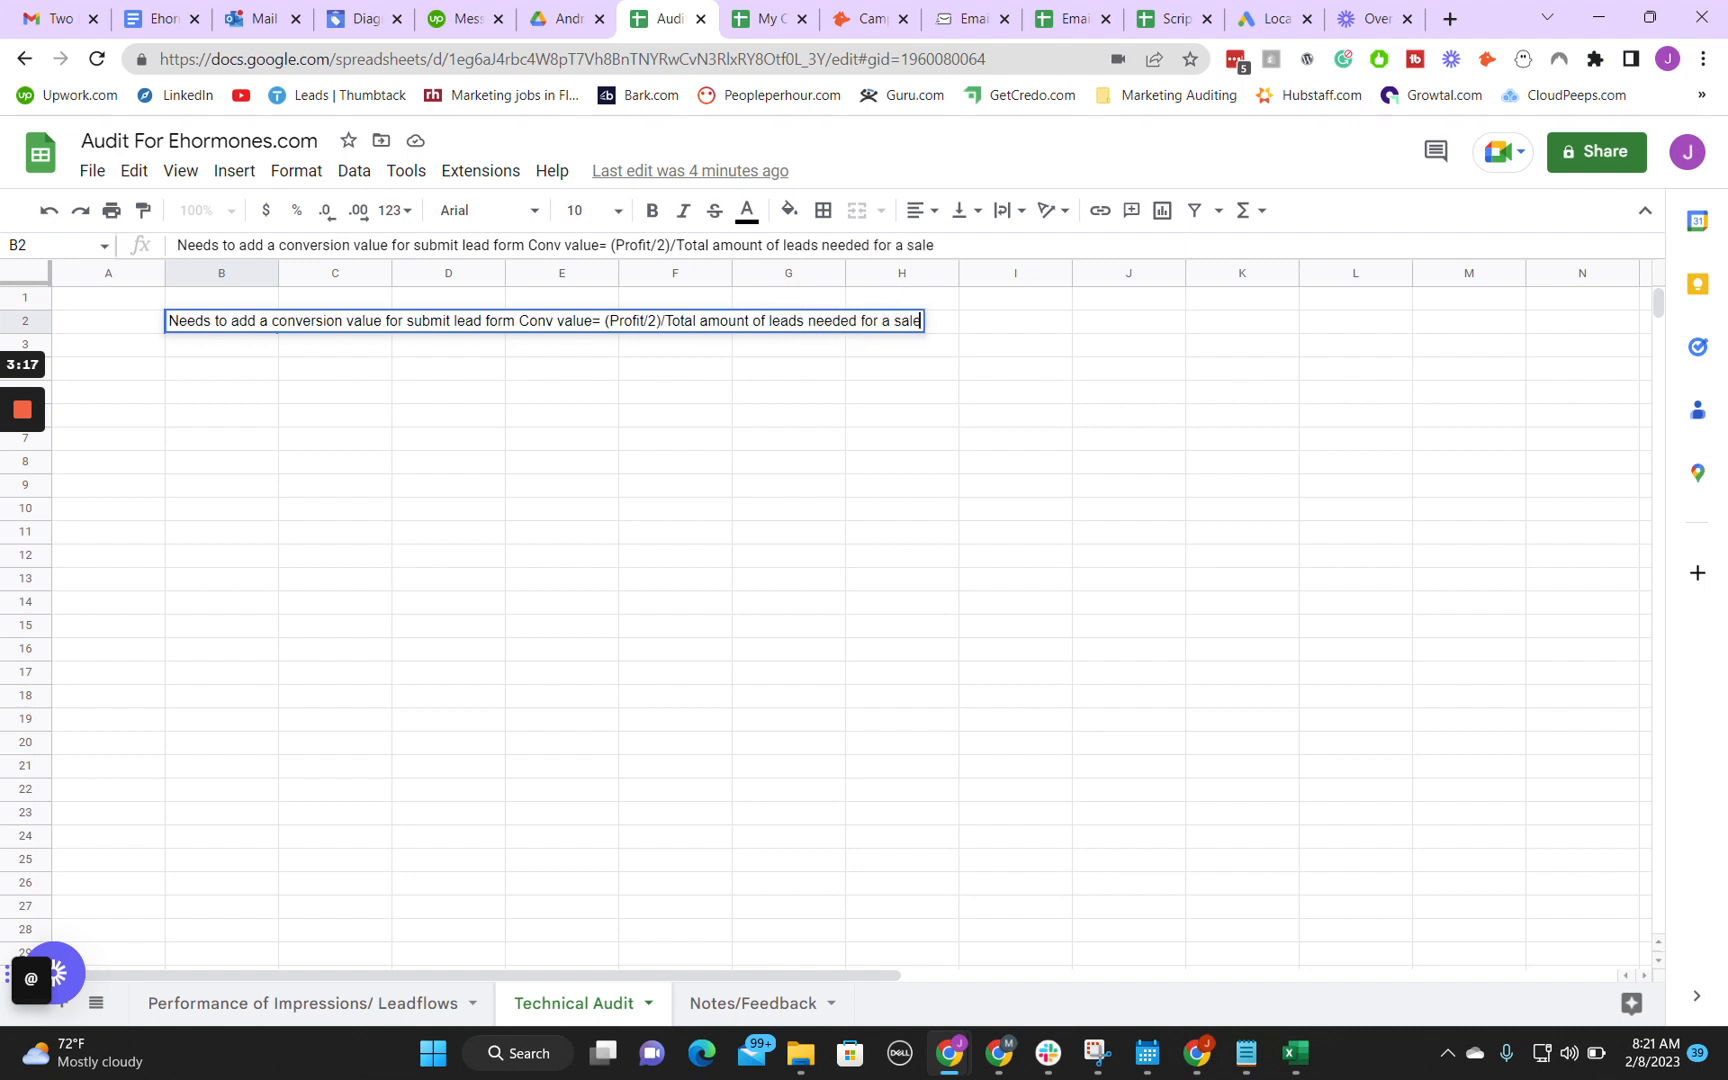
Step: Complete the B2 note with "/Total amount of leads needed for a sale" and widen column B to fit the text
key("Return")
left_click_drag(278, 272, 944, 294)
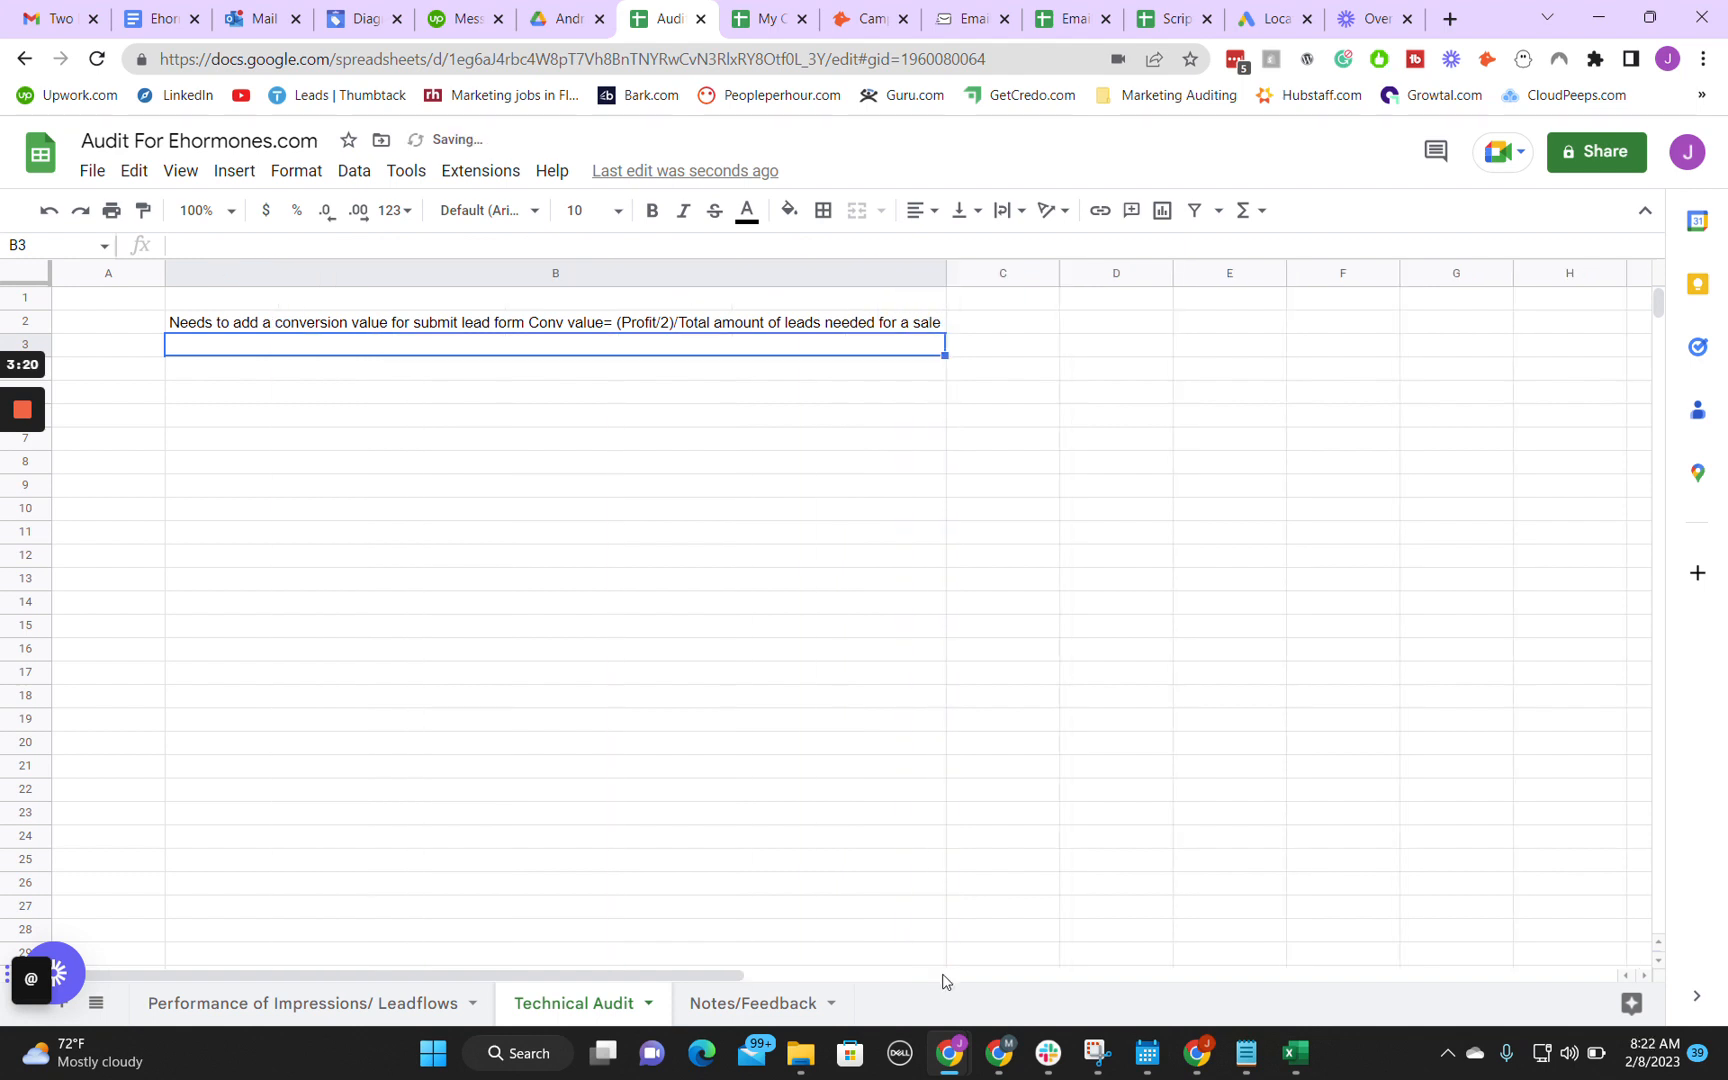
Step: Switch back to Google Ads and examine the conversion source of the Goal1 action
mouse_move(950, 1052)
left_click(1034, 994)
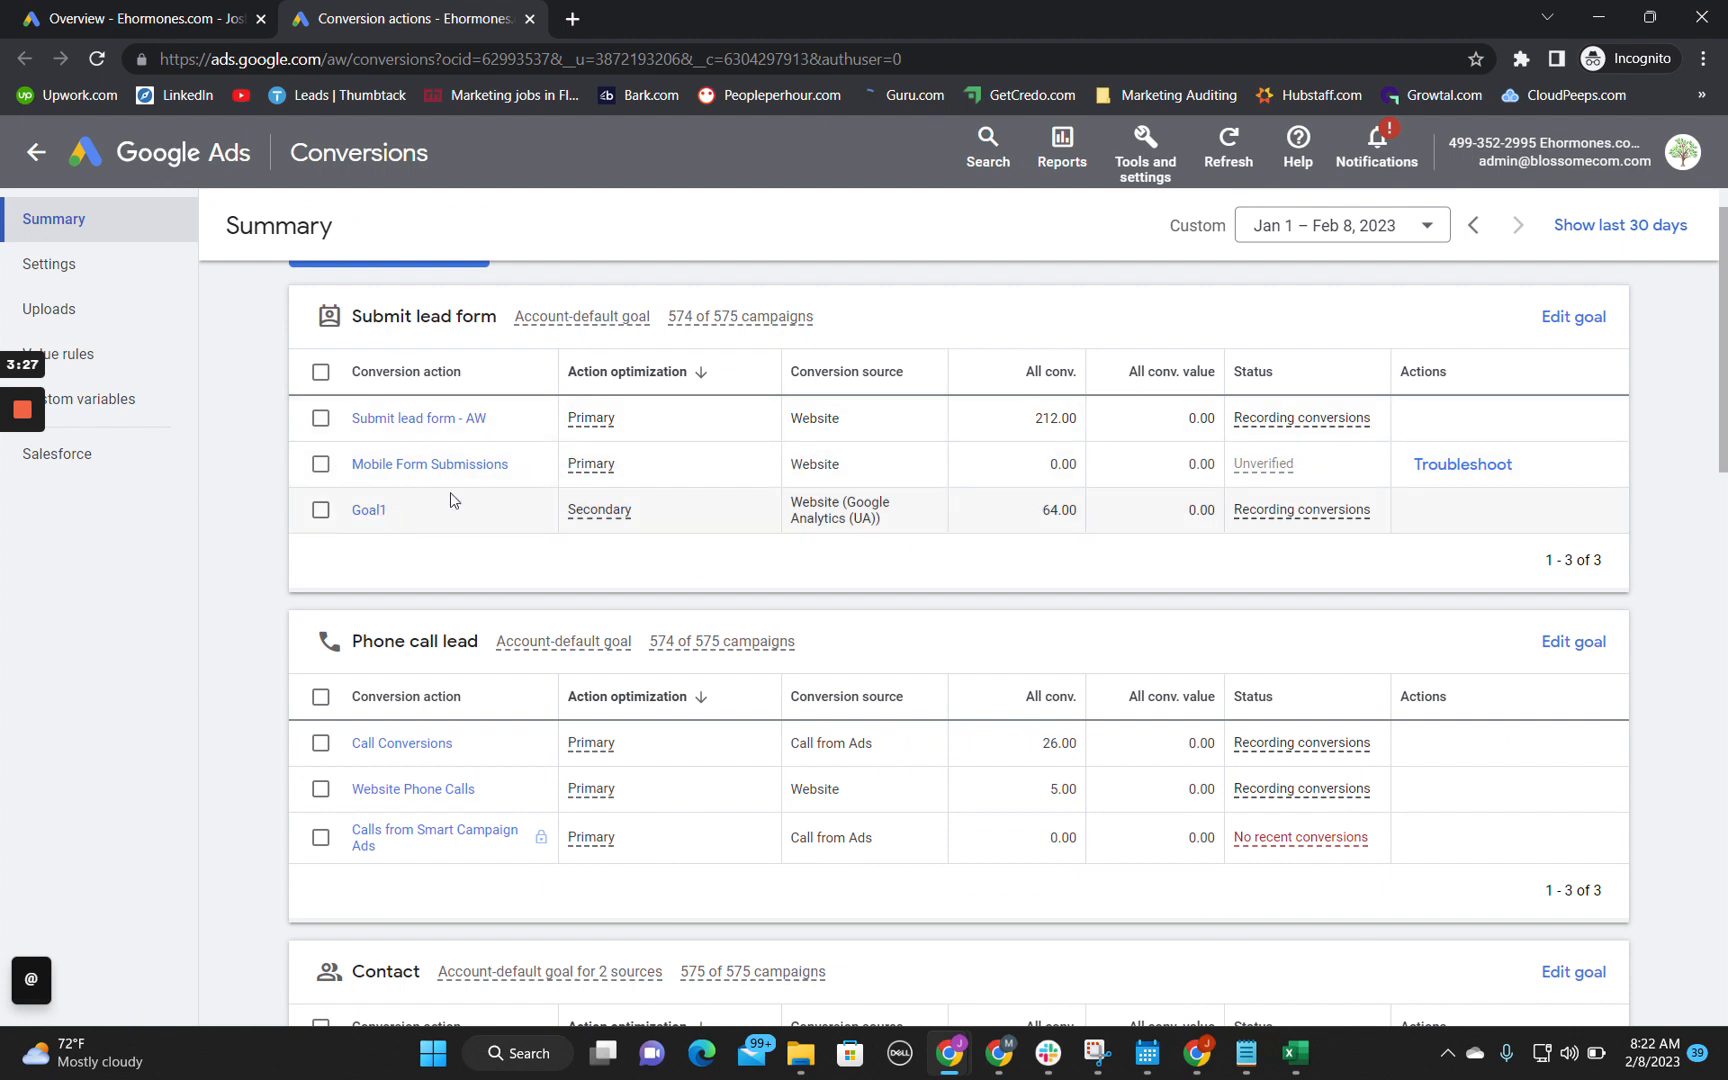
left_click_drag(791, 500, 888, 525)
mouse_move(882, 518)
left_mouse_down()
mouse_move(792, 508)
mouse_move(884, 532)
left_mouse_up()
left_click(792, 506)
left_click(874, 518)
triple_click(790, 504)
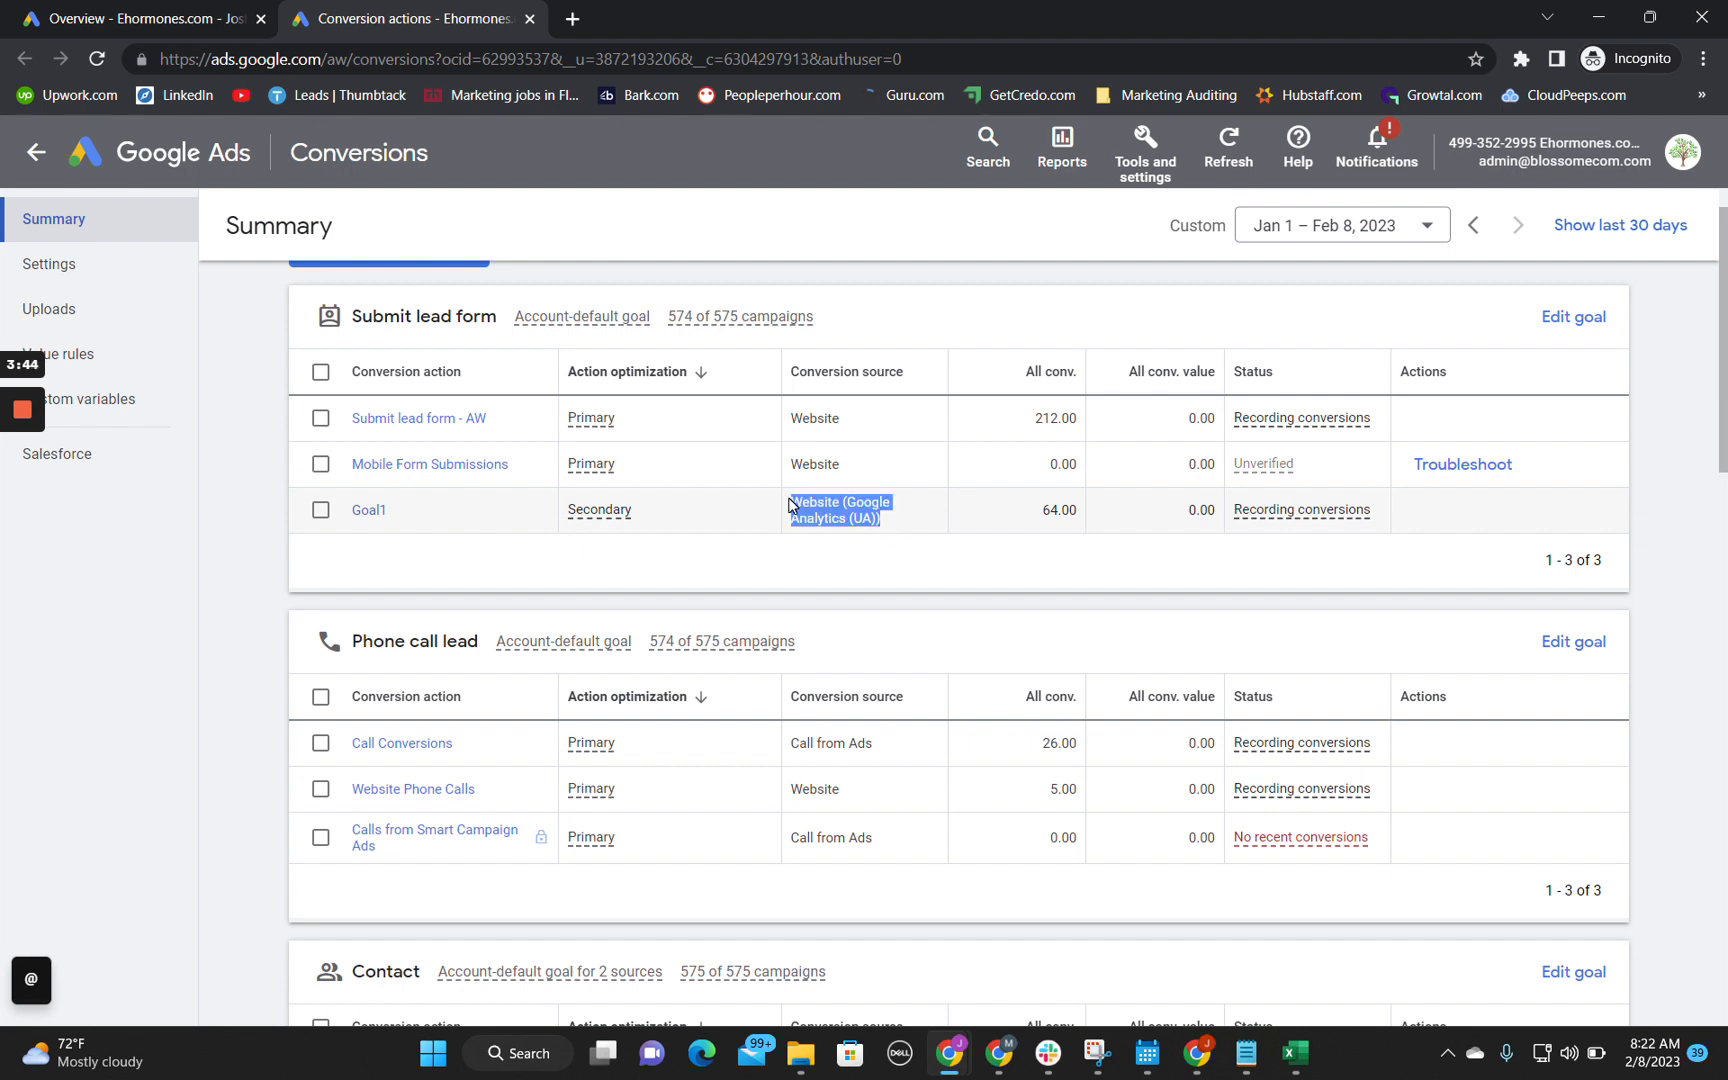
left_click(795, 508)
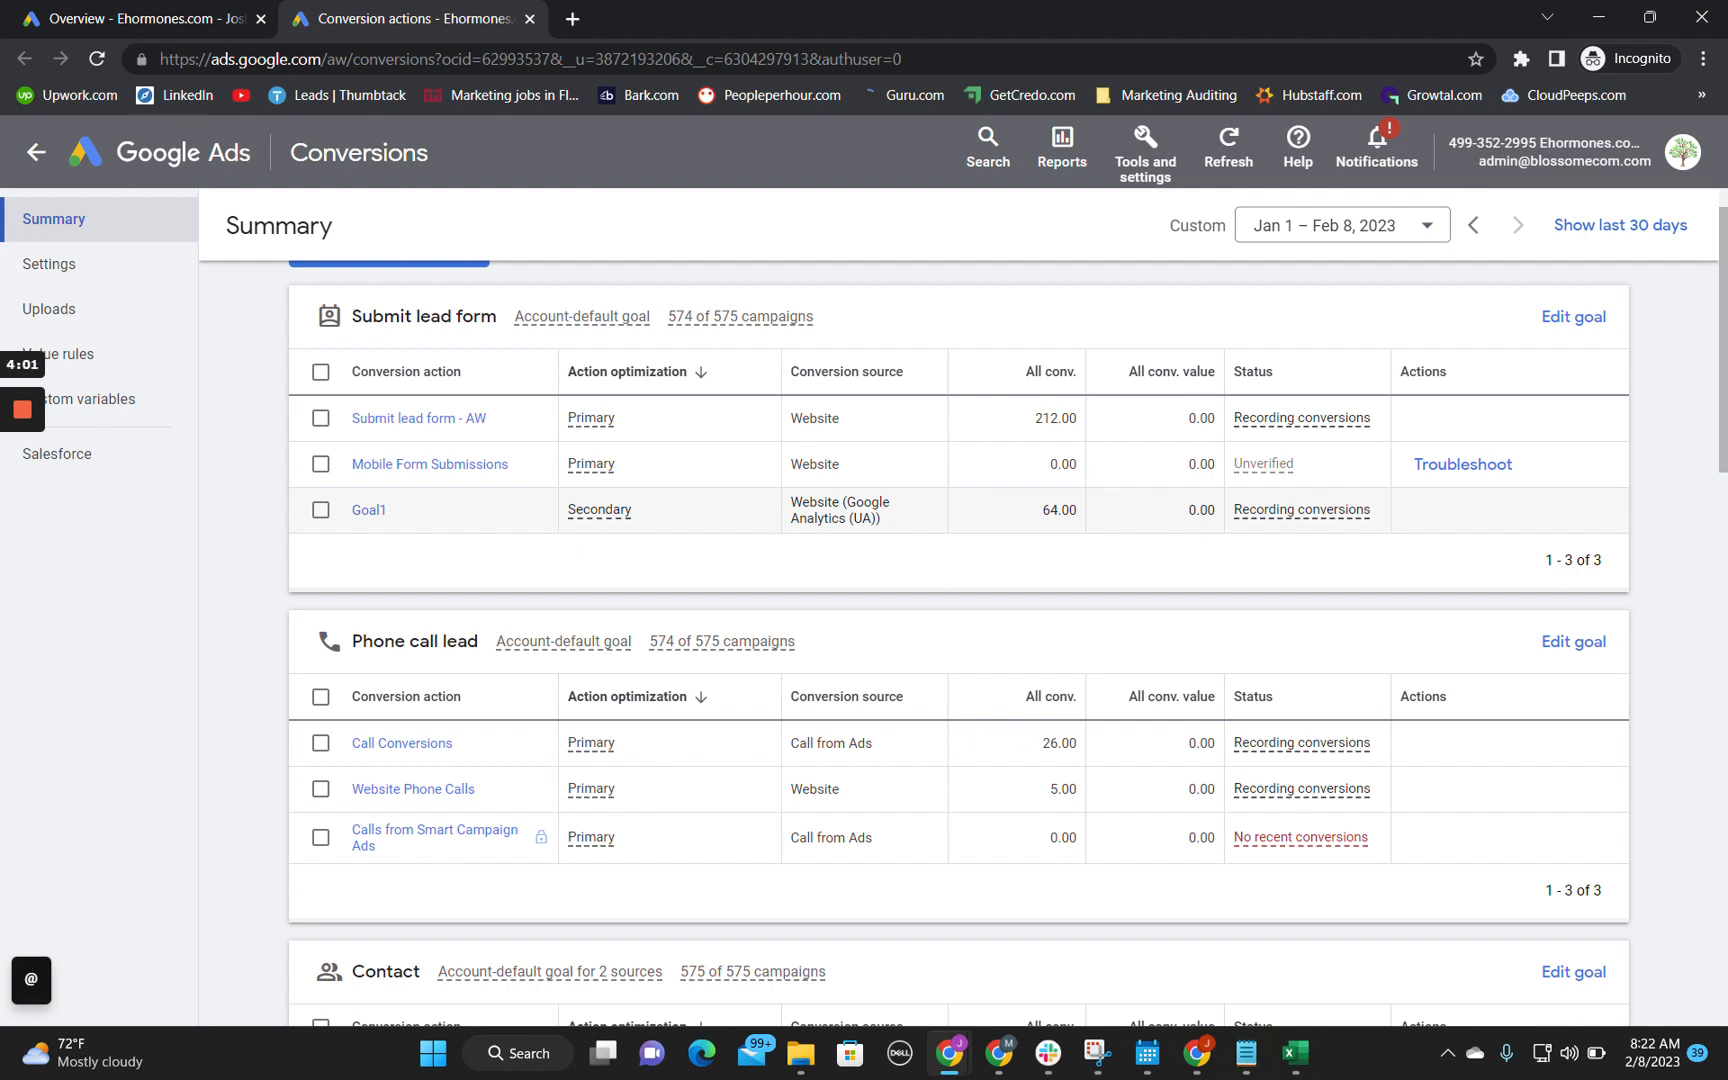
left_click_drag(791, 500, 884, 524)
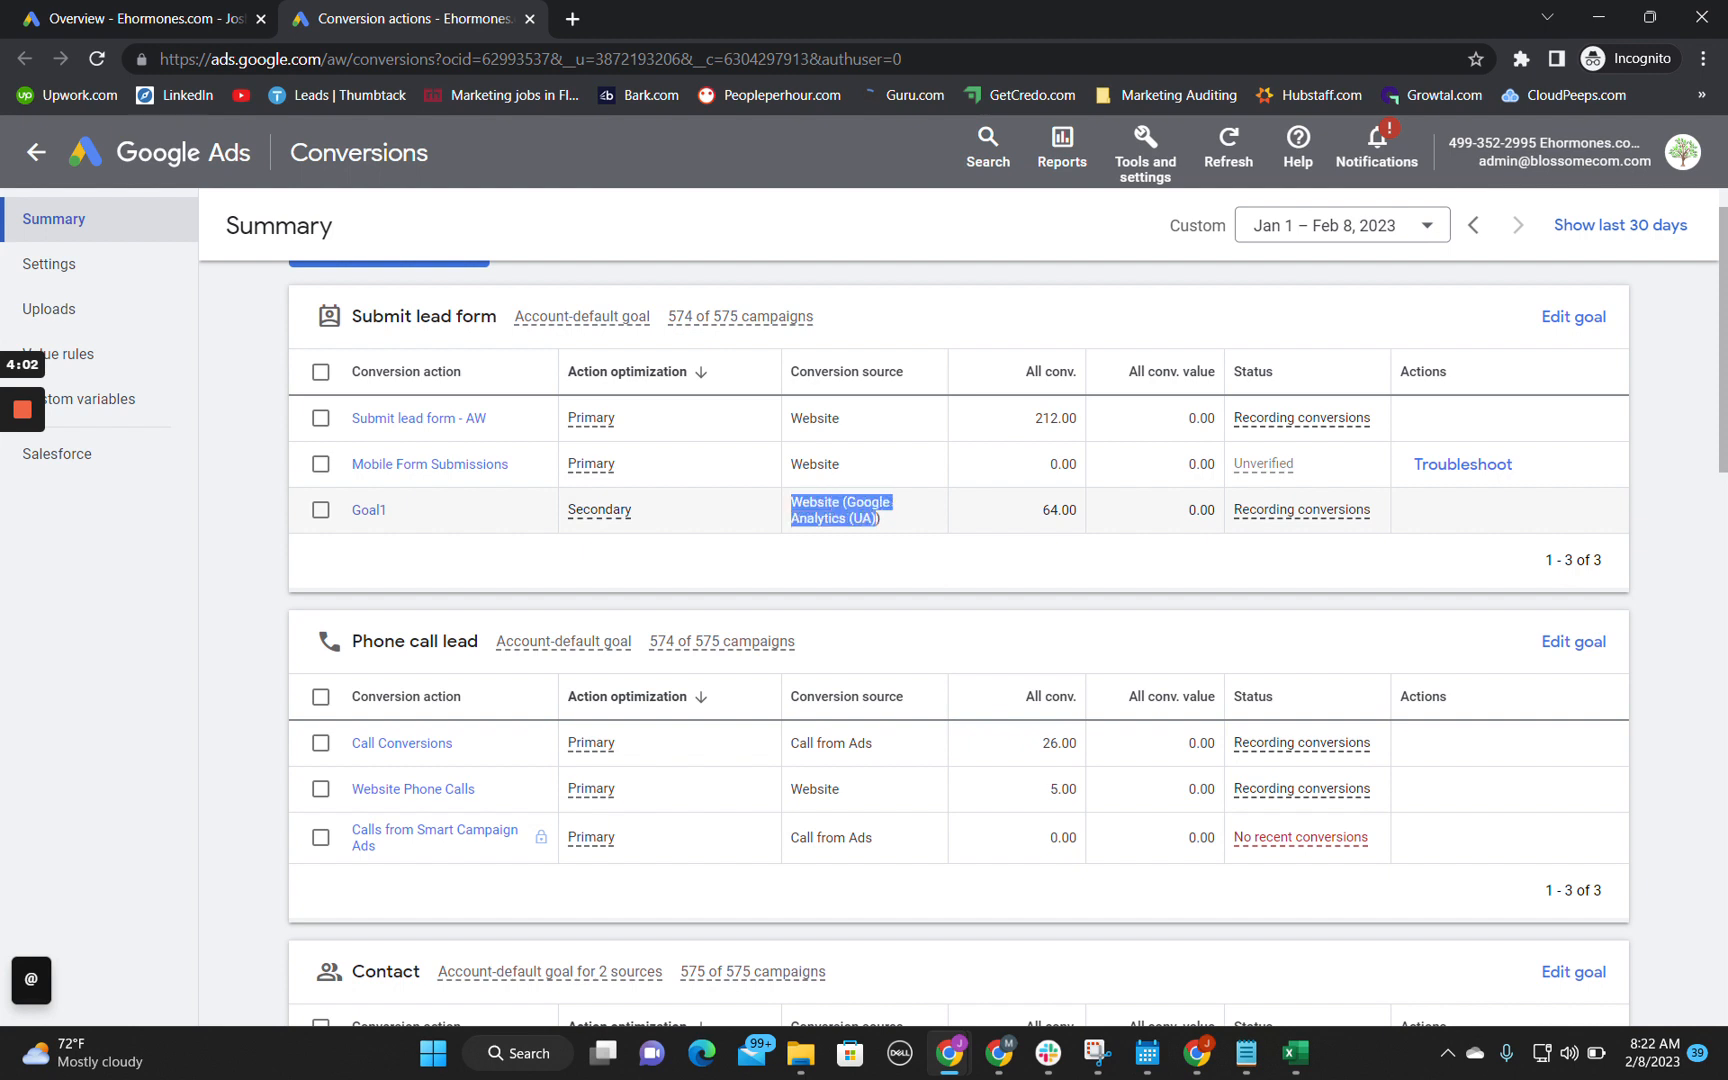
left_click(882, 527)
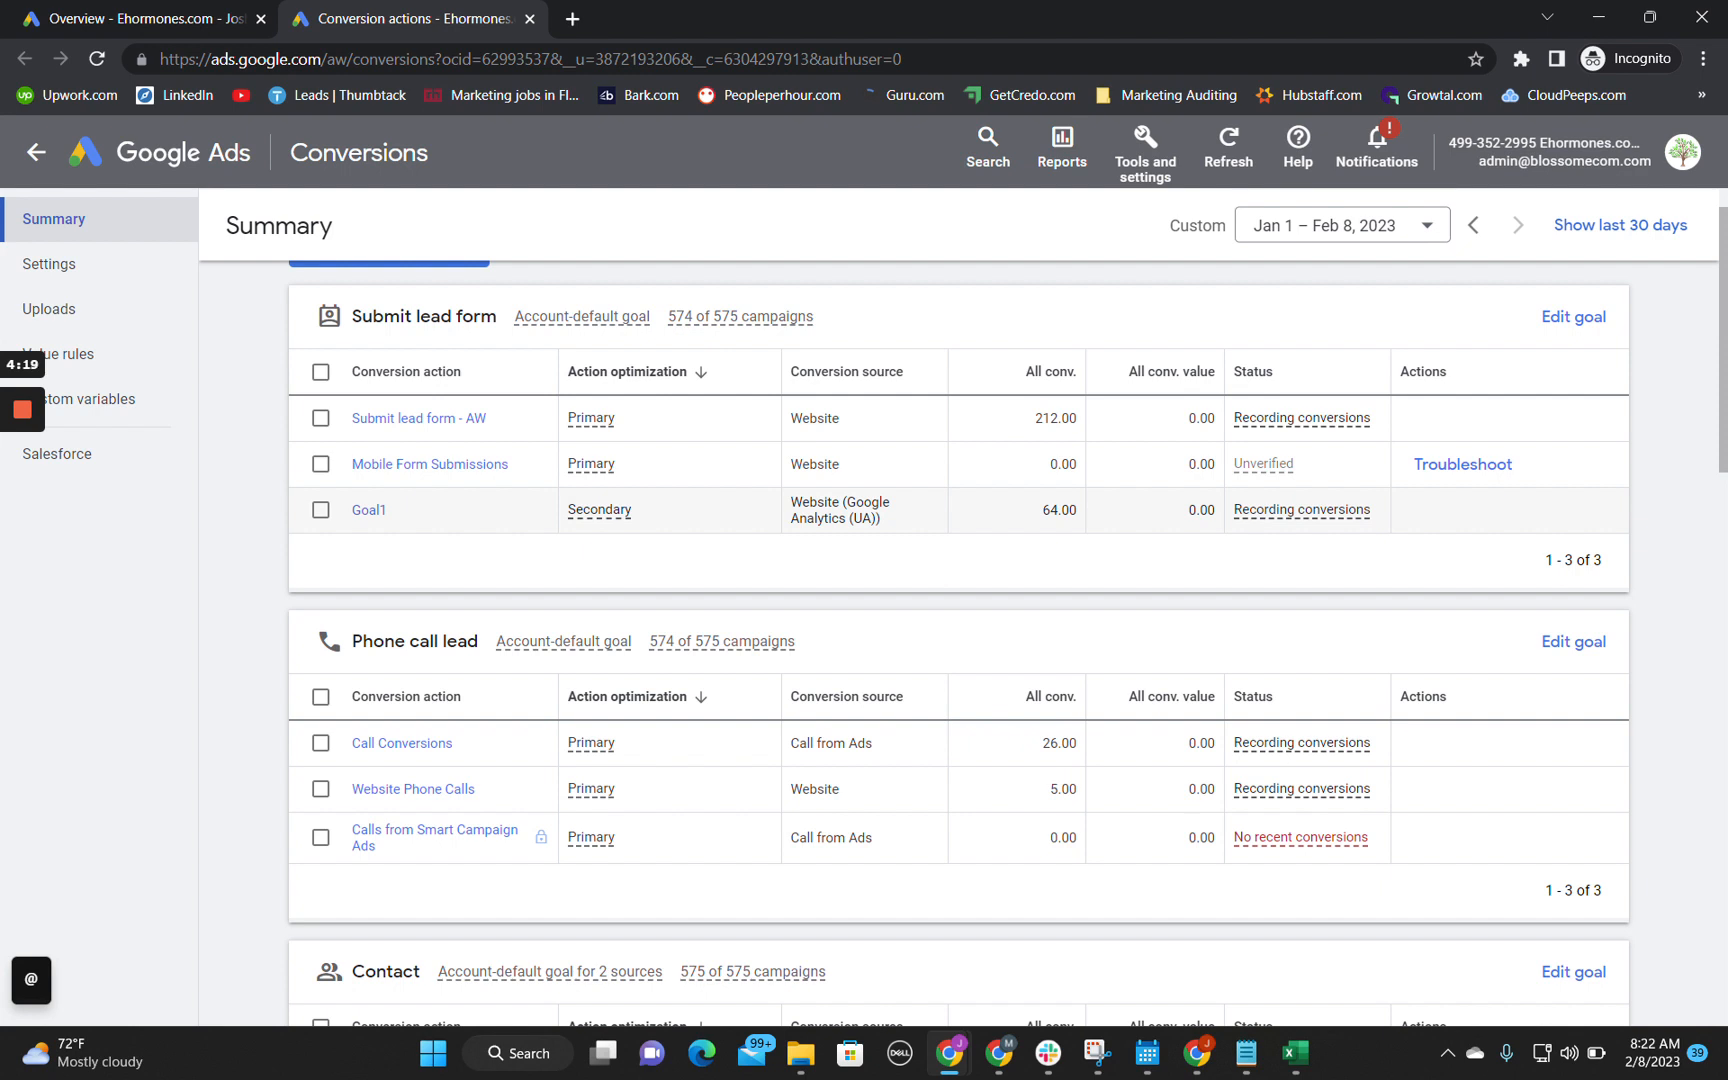
triple_click(800, 505)
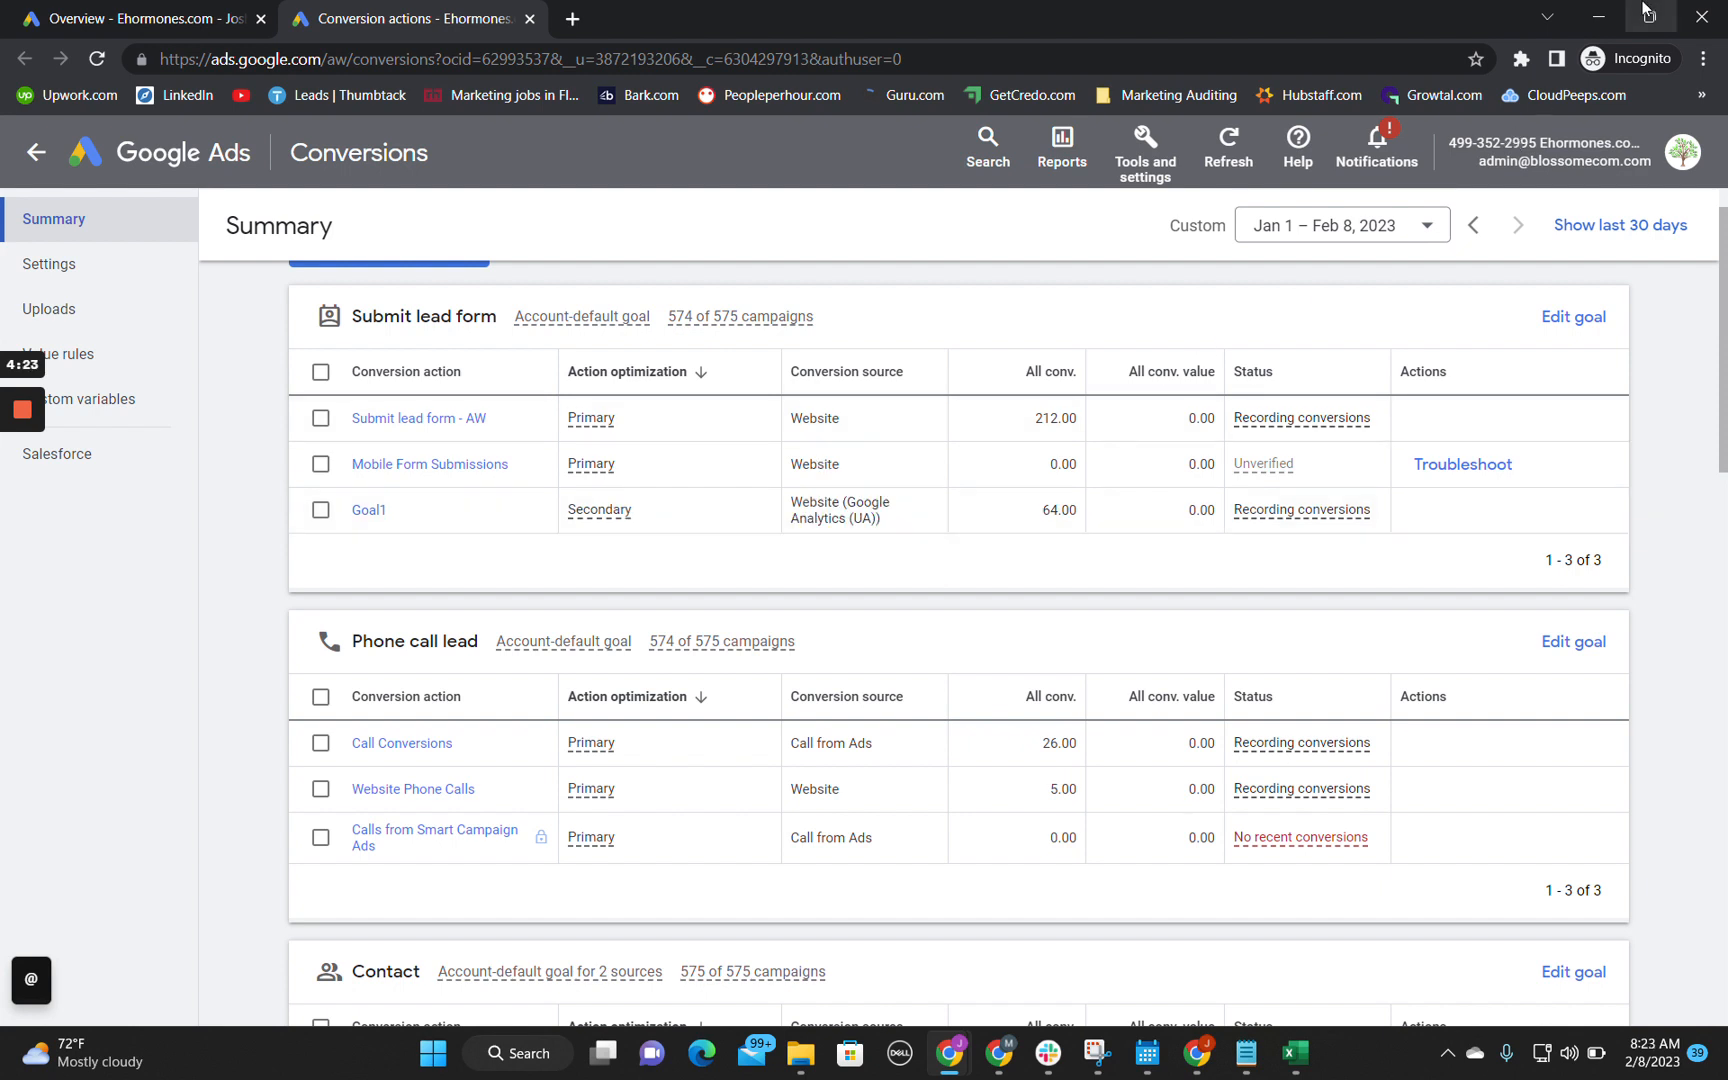
Step: Switch to the audit spreadsheet and write "Goal1 There is a possibility conv tracking is not working due to it being funneled through Google Analytics." in cell B3
key("alt+Tab")
double_click(309, 350)
type("Goal1")
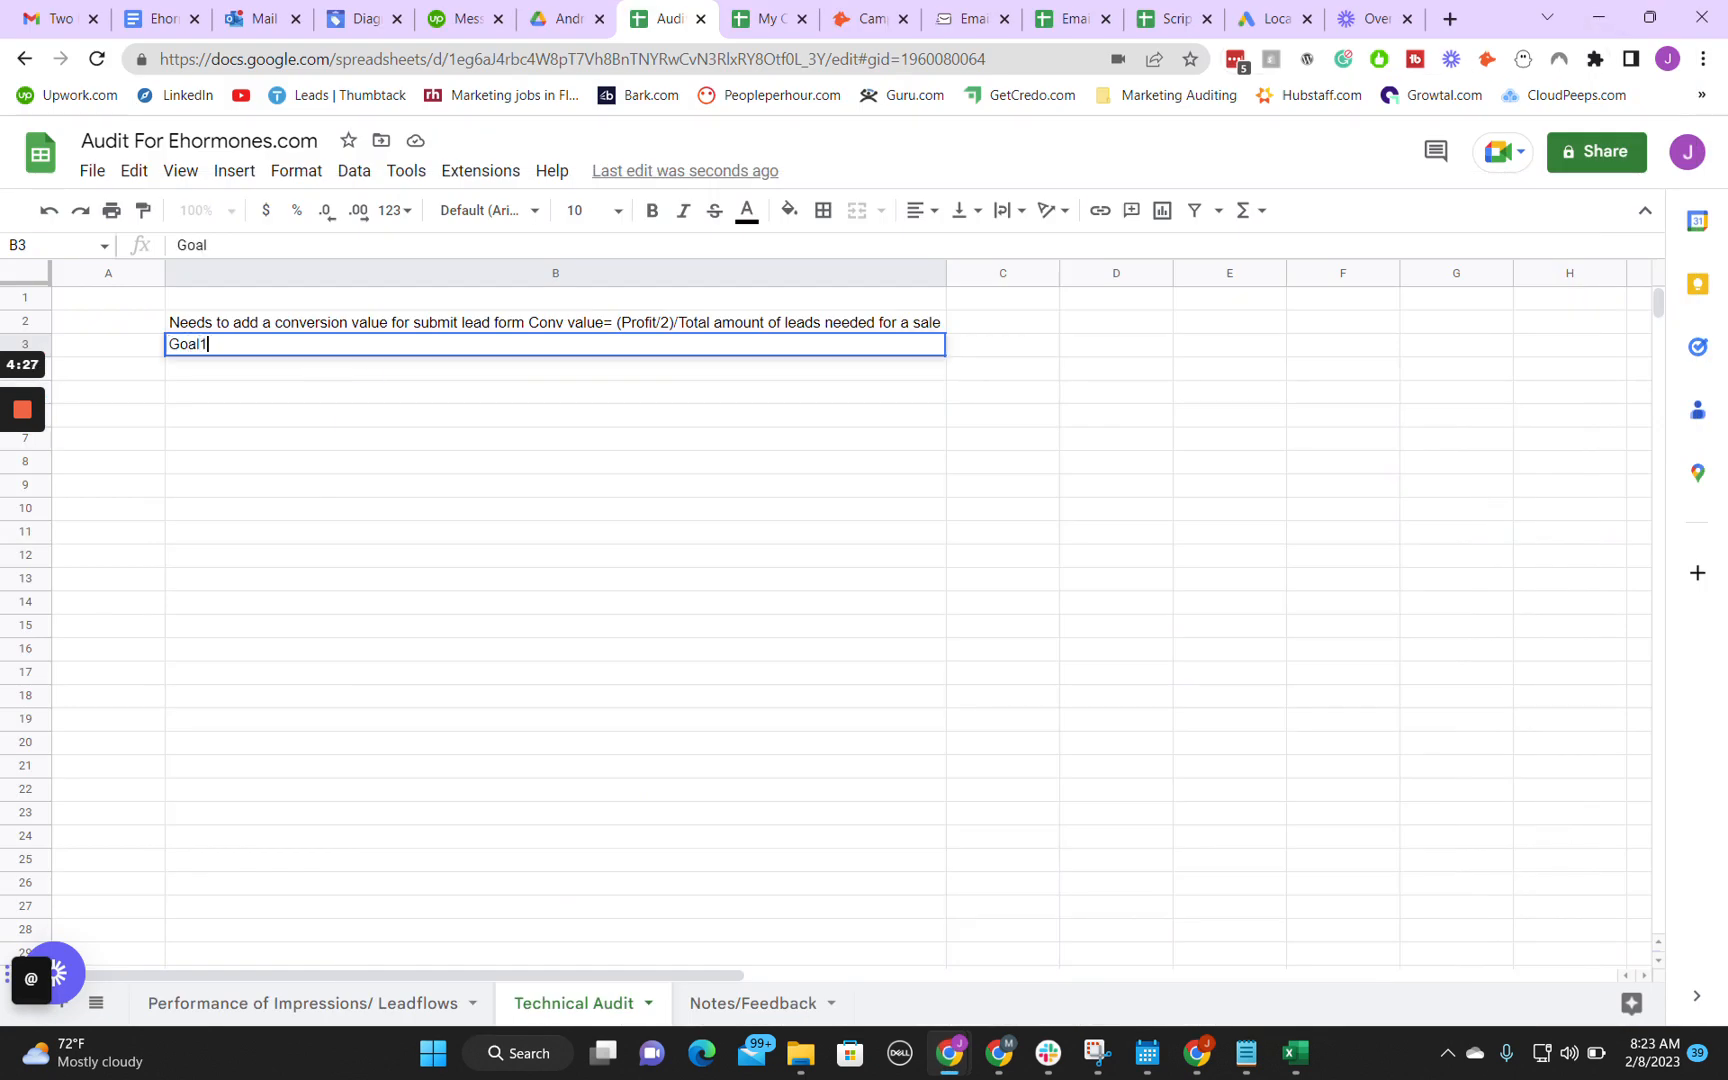
type(" There is a possiblil")
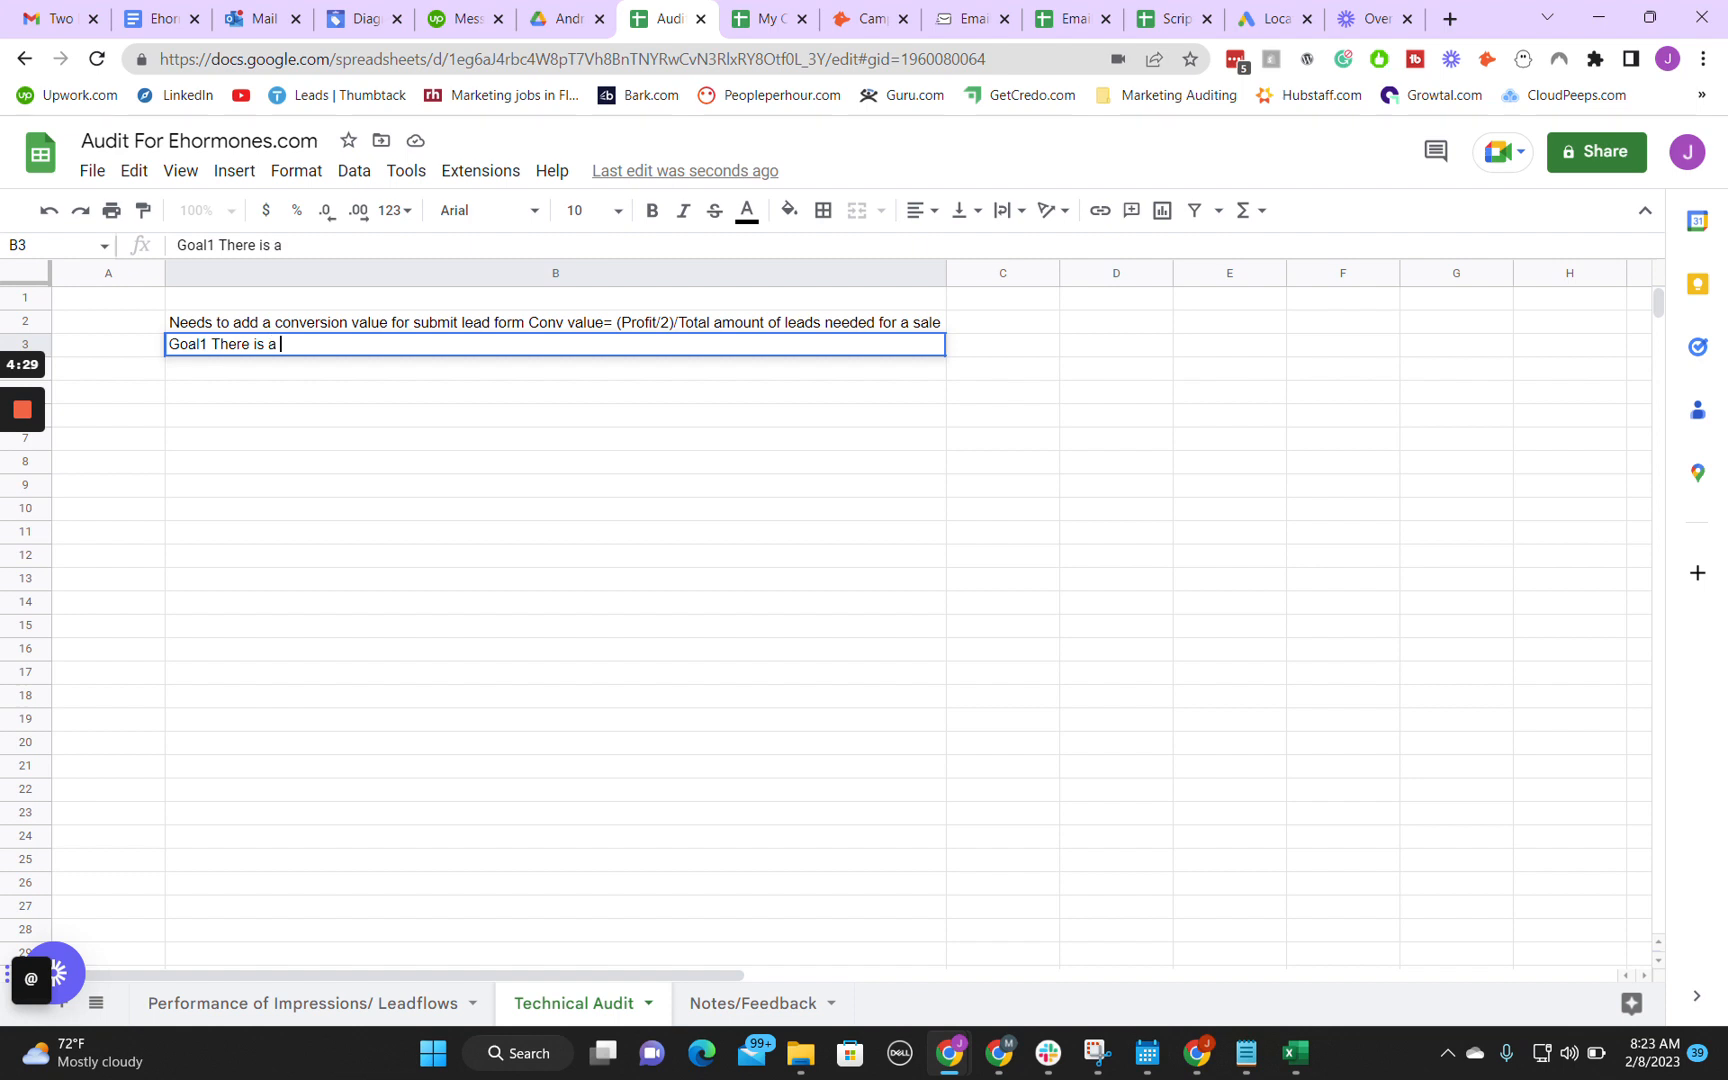
key("BackSpace")
key("BackSpace")
key("BackSpace")
type("ility conv t")
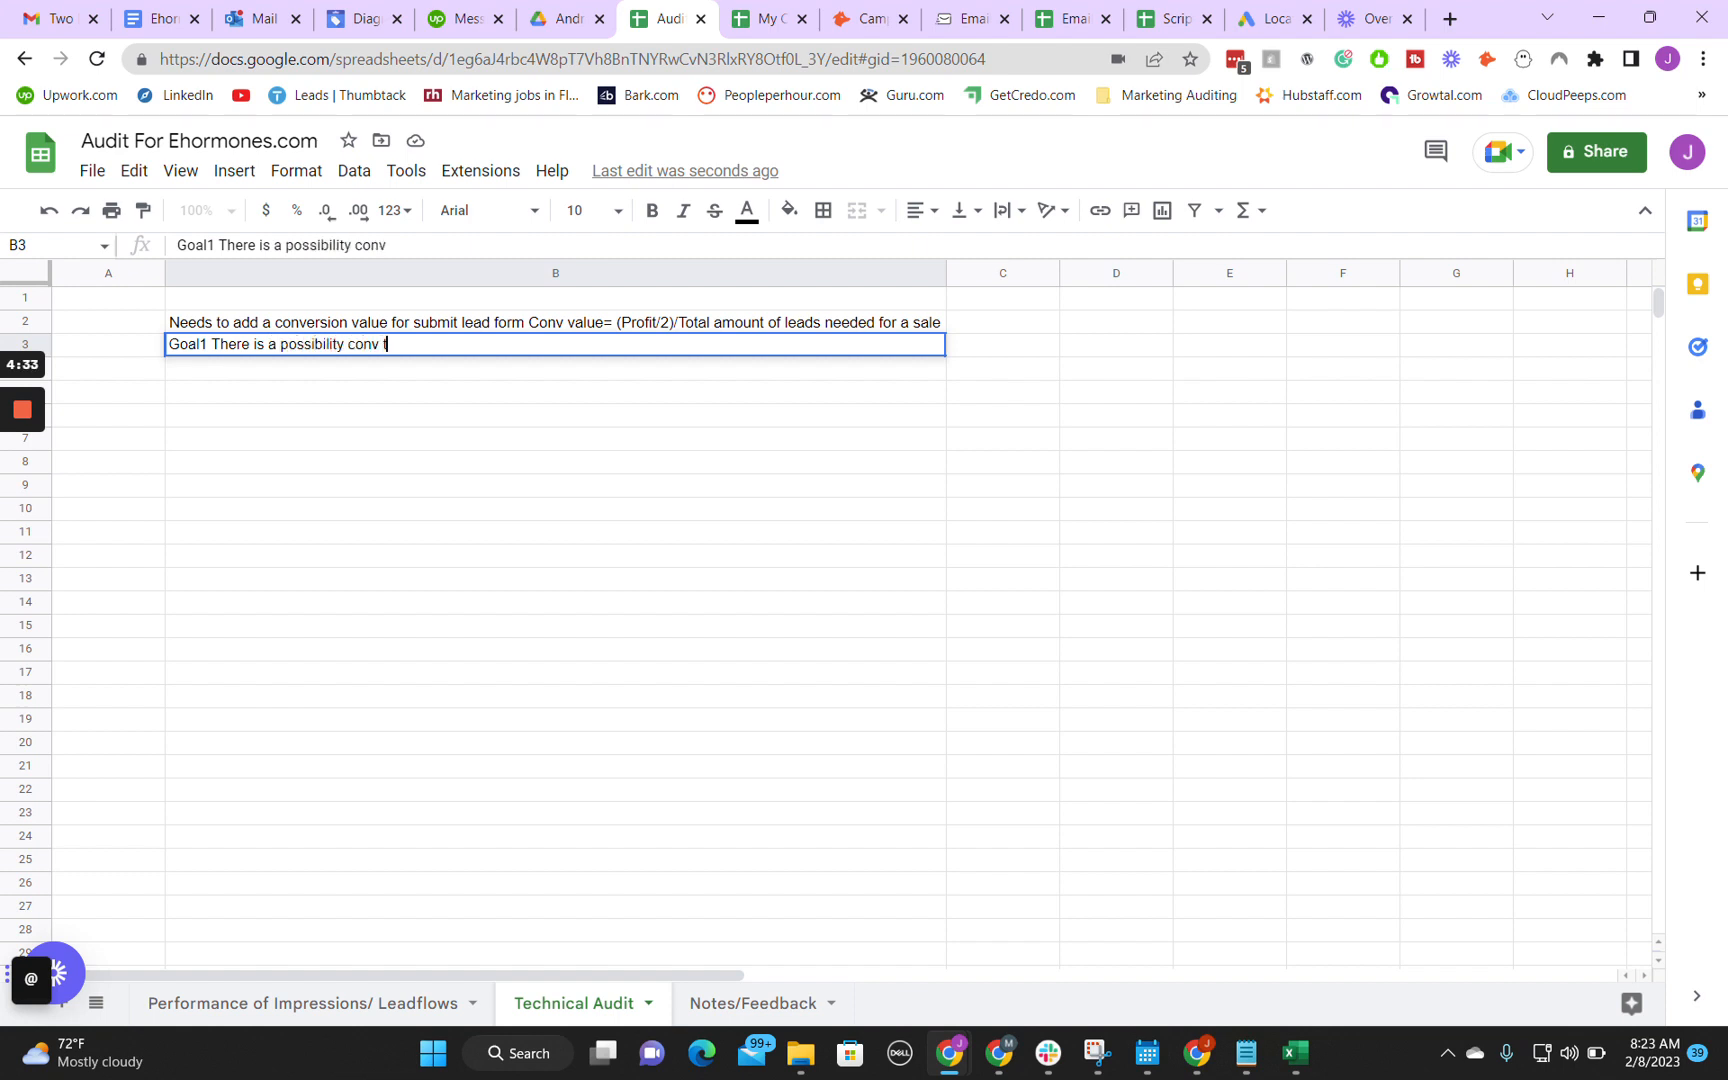
type("racking is not wor")
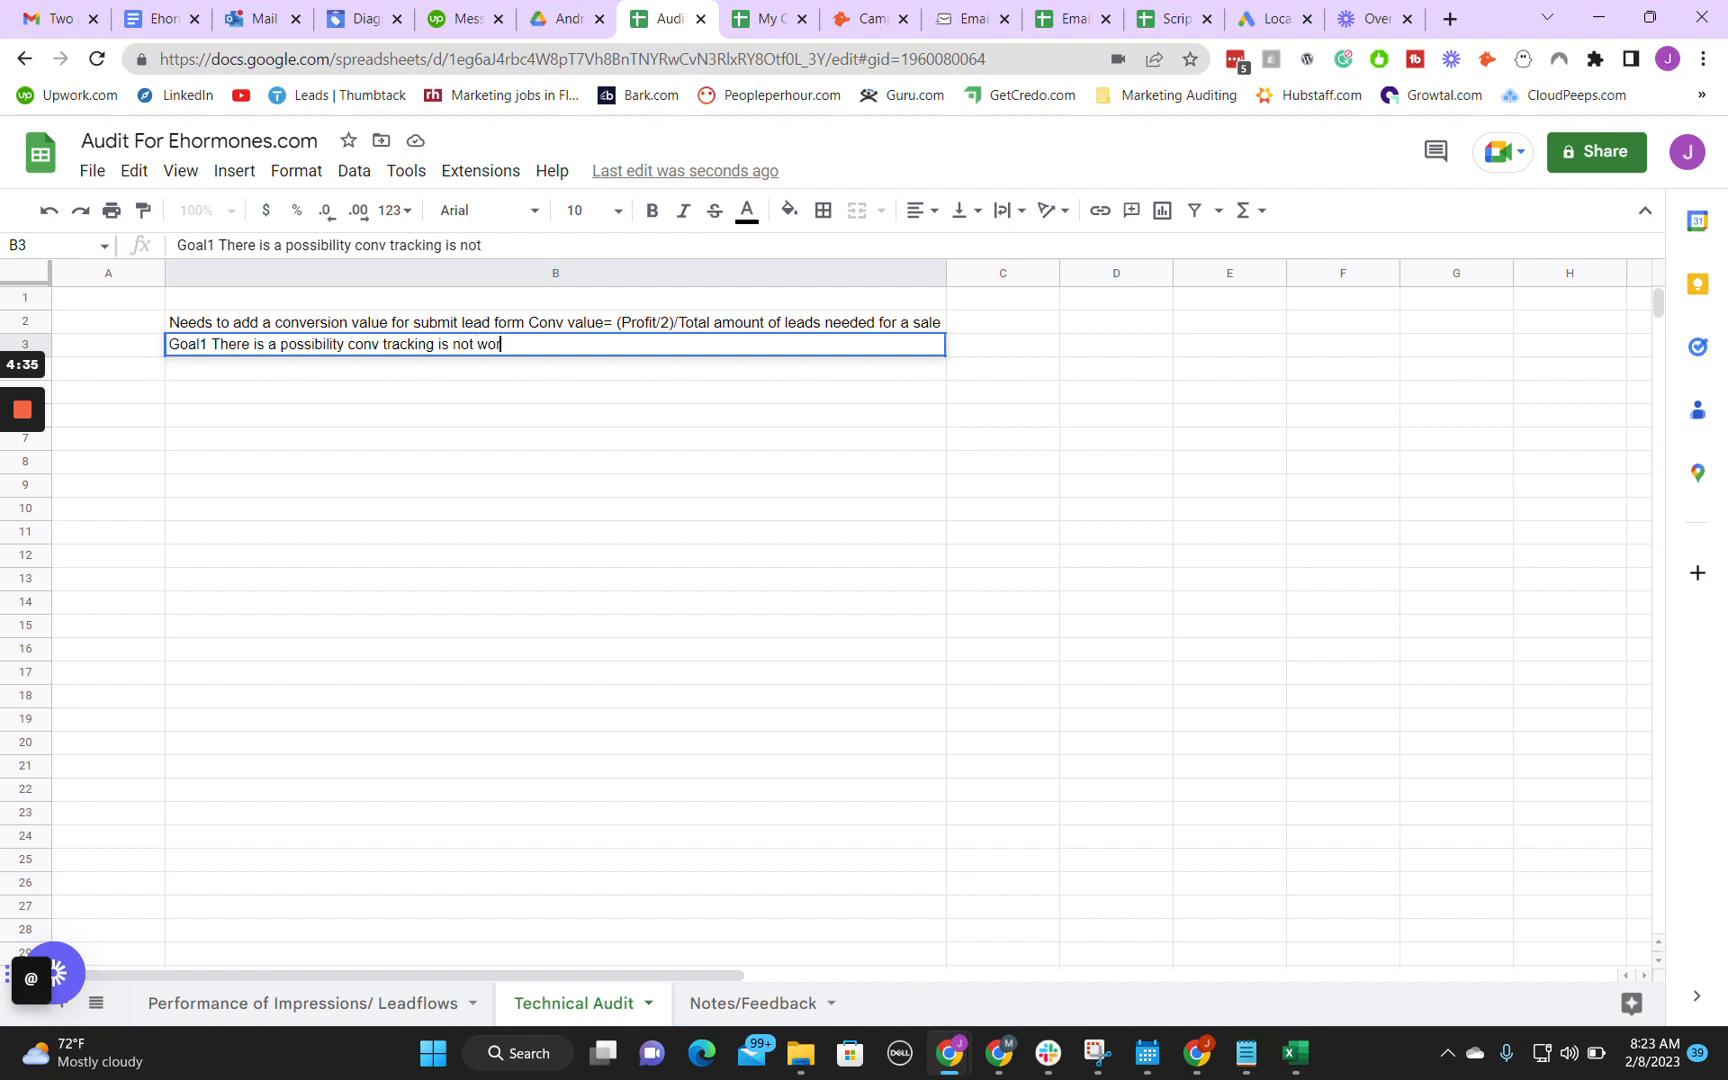
type("king due to it being f")
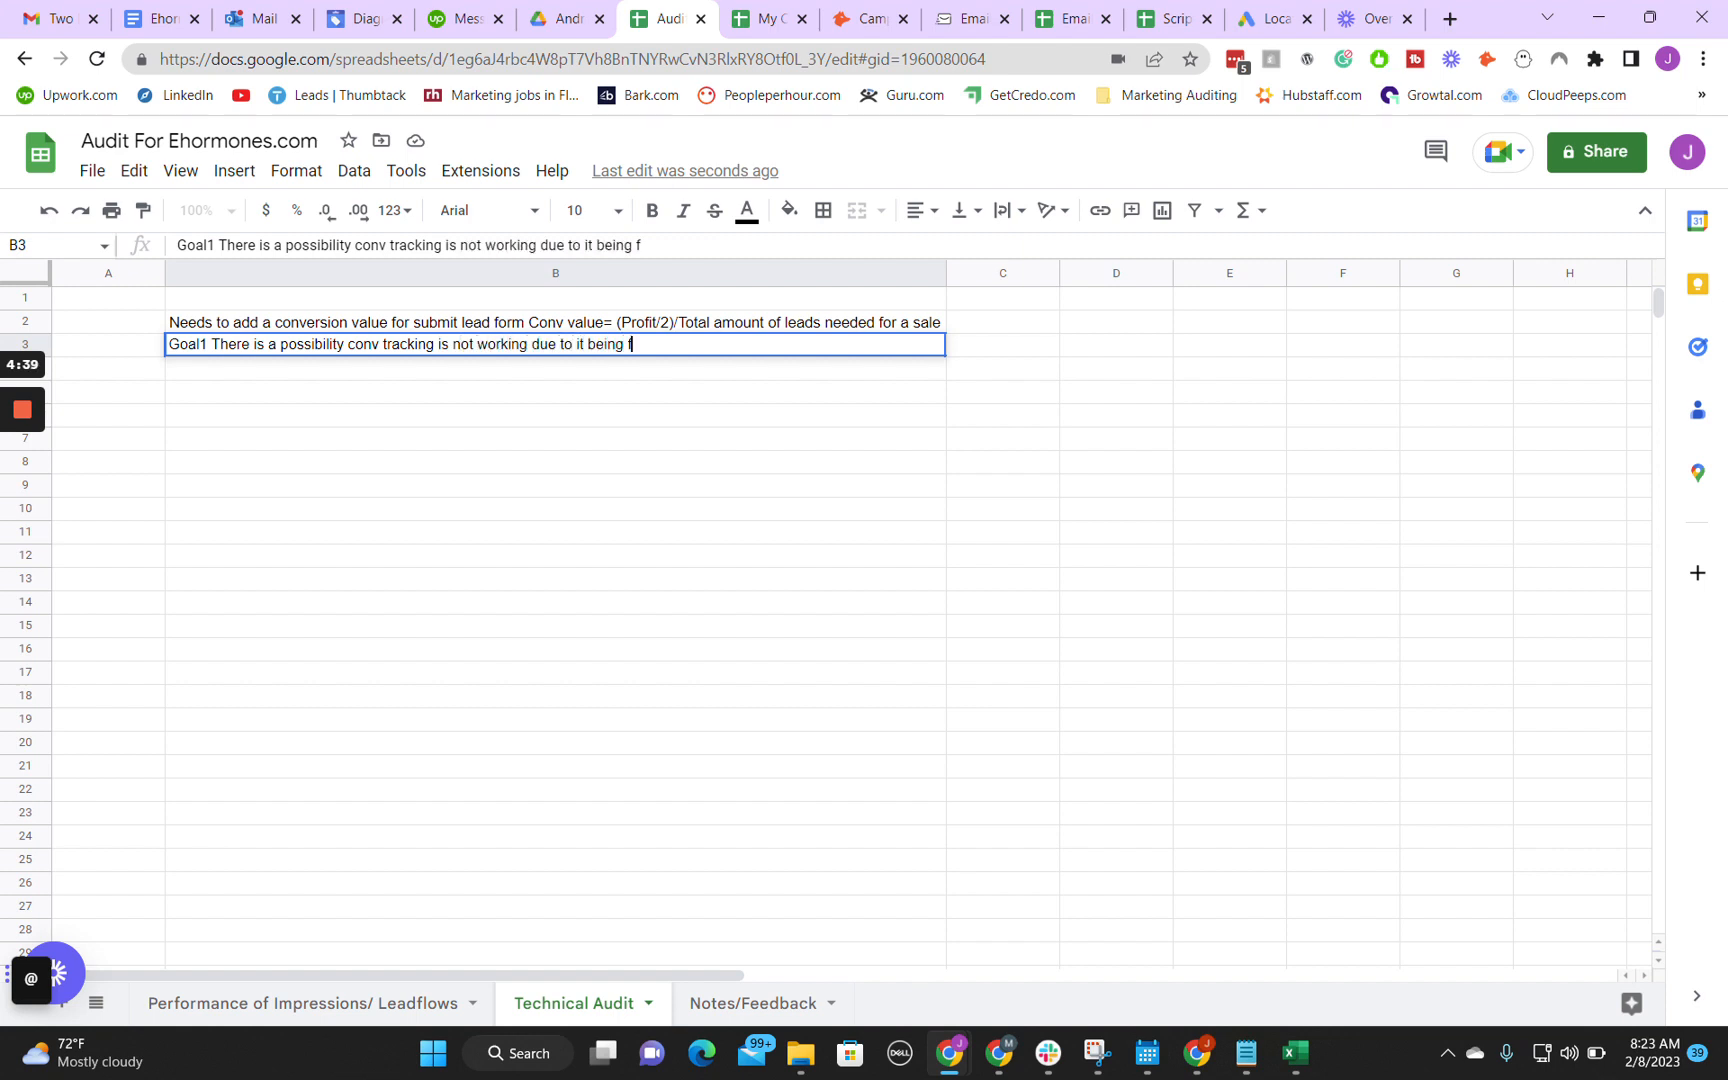
type("unneled through")
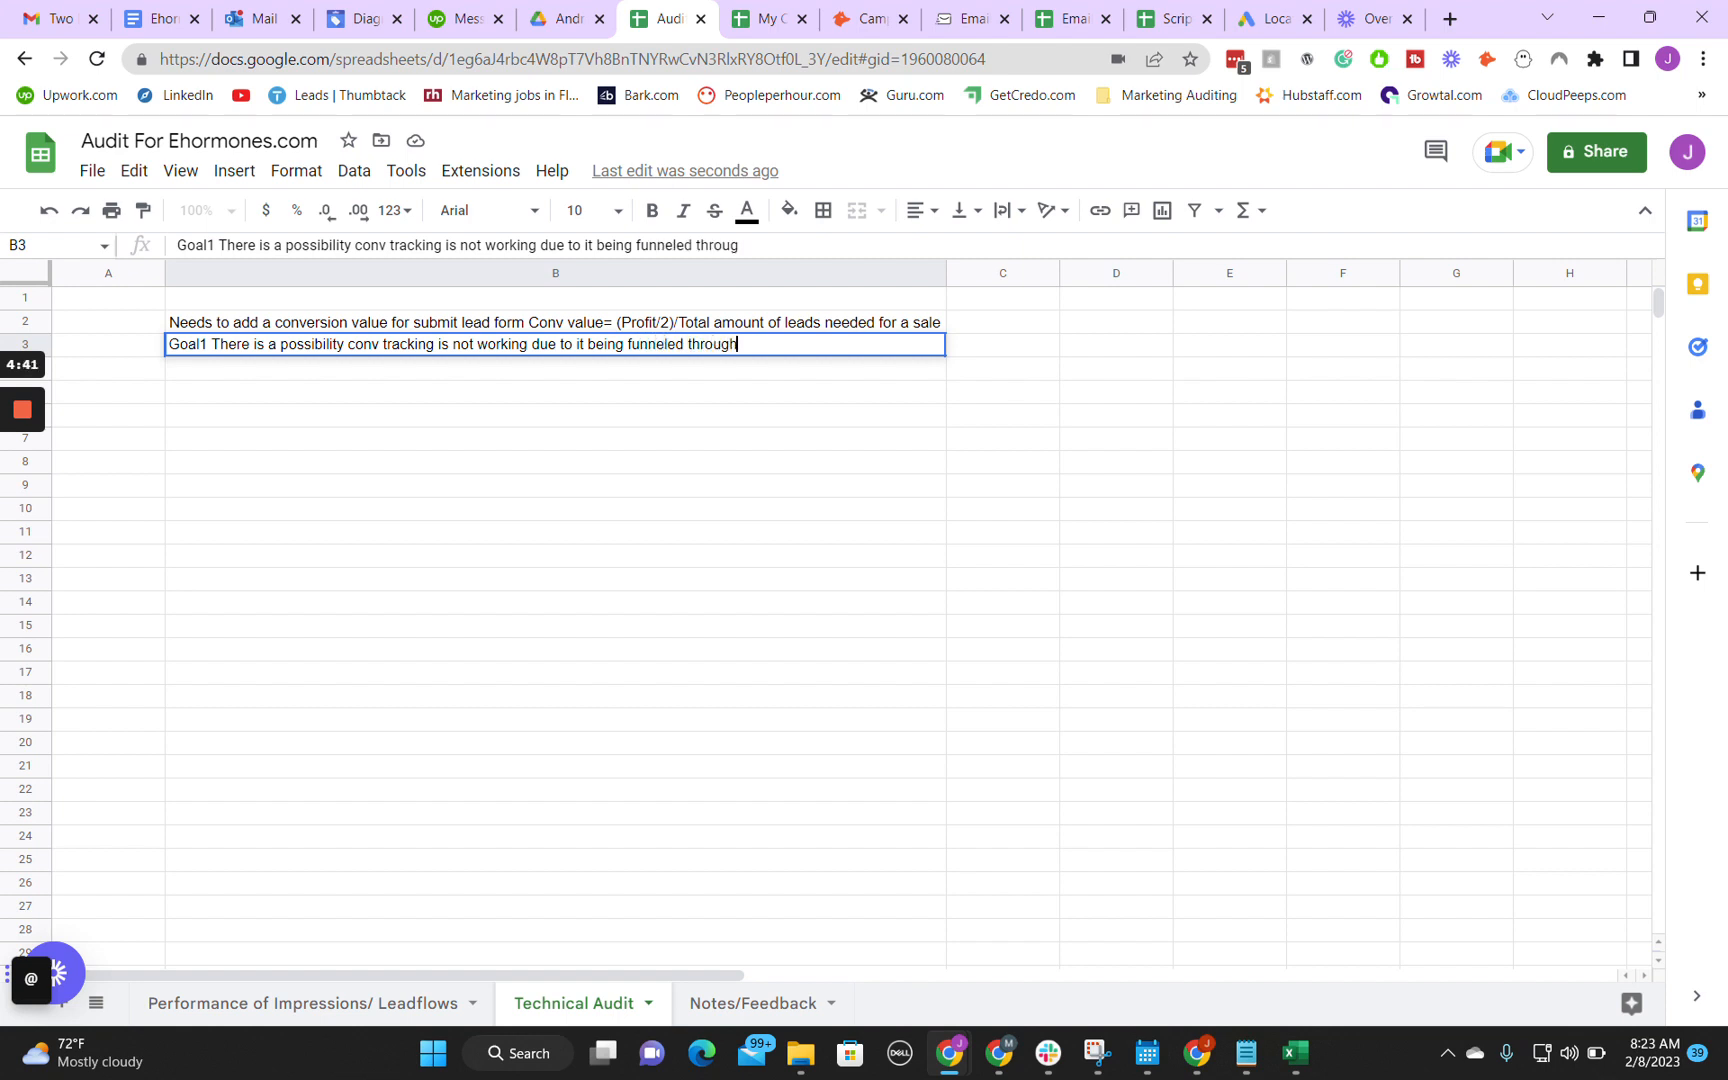
type(" Google Analytics.")
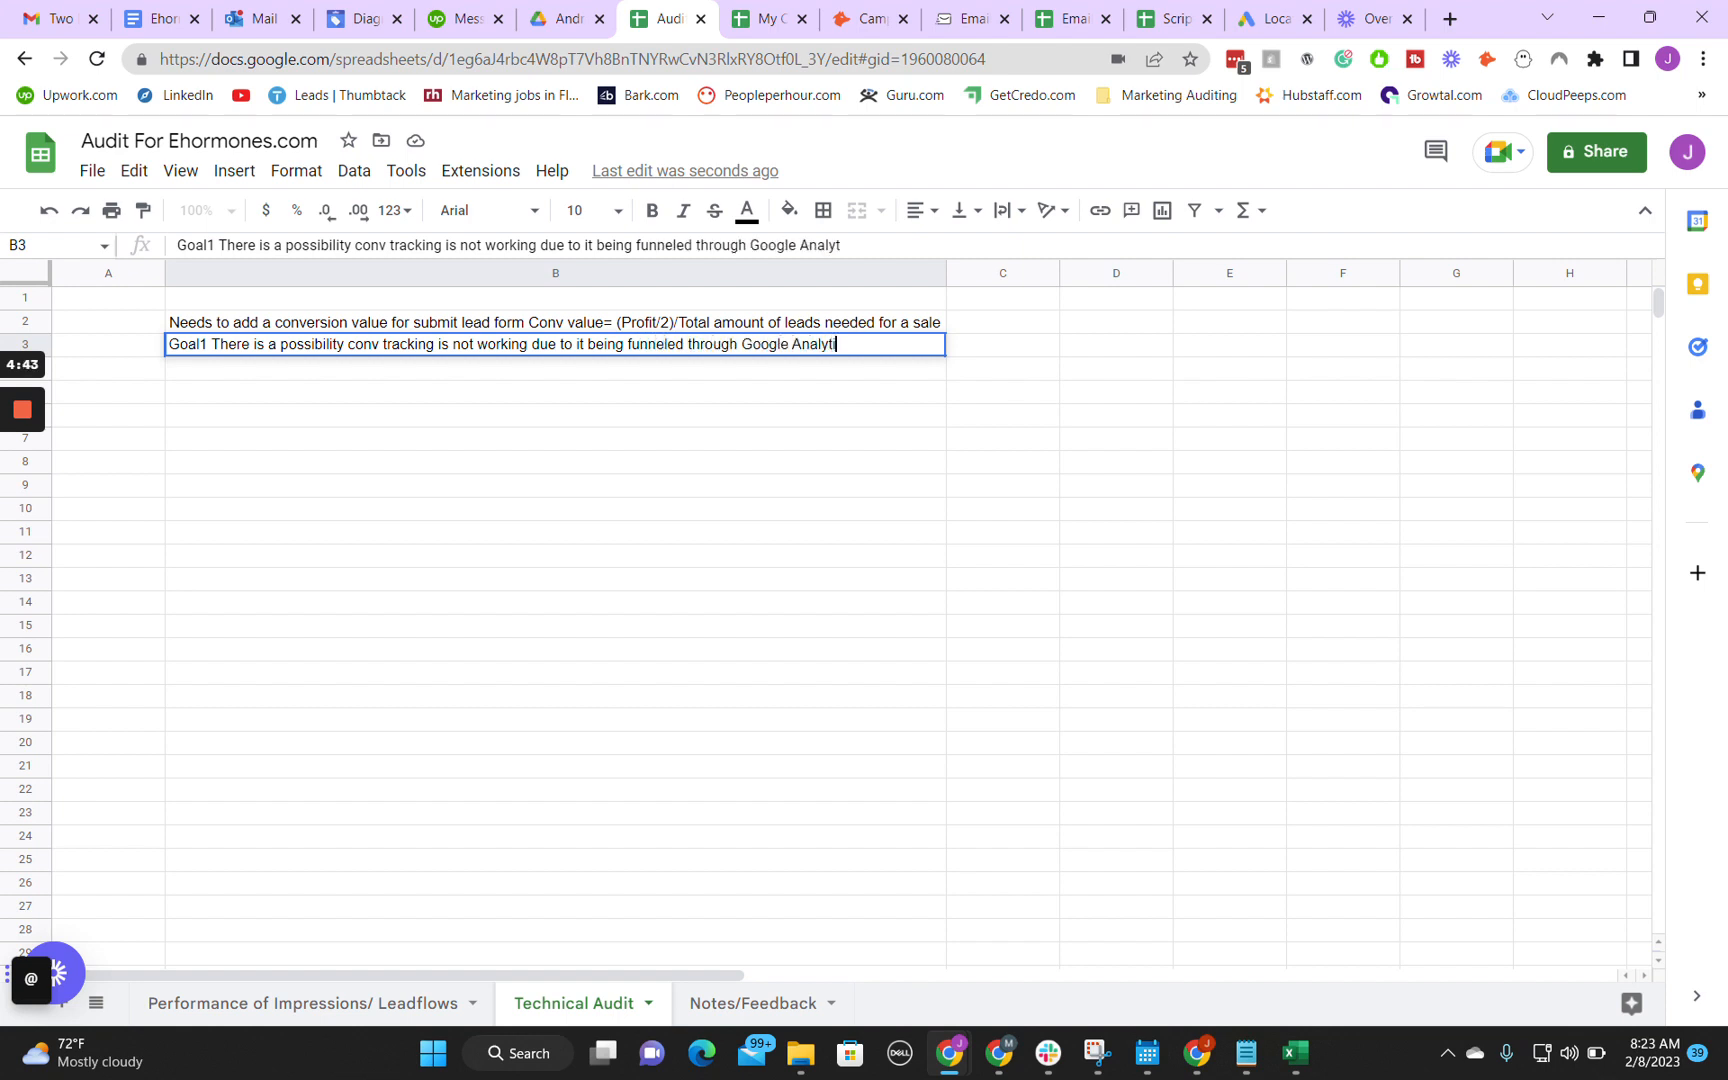
left_click(310, 362)
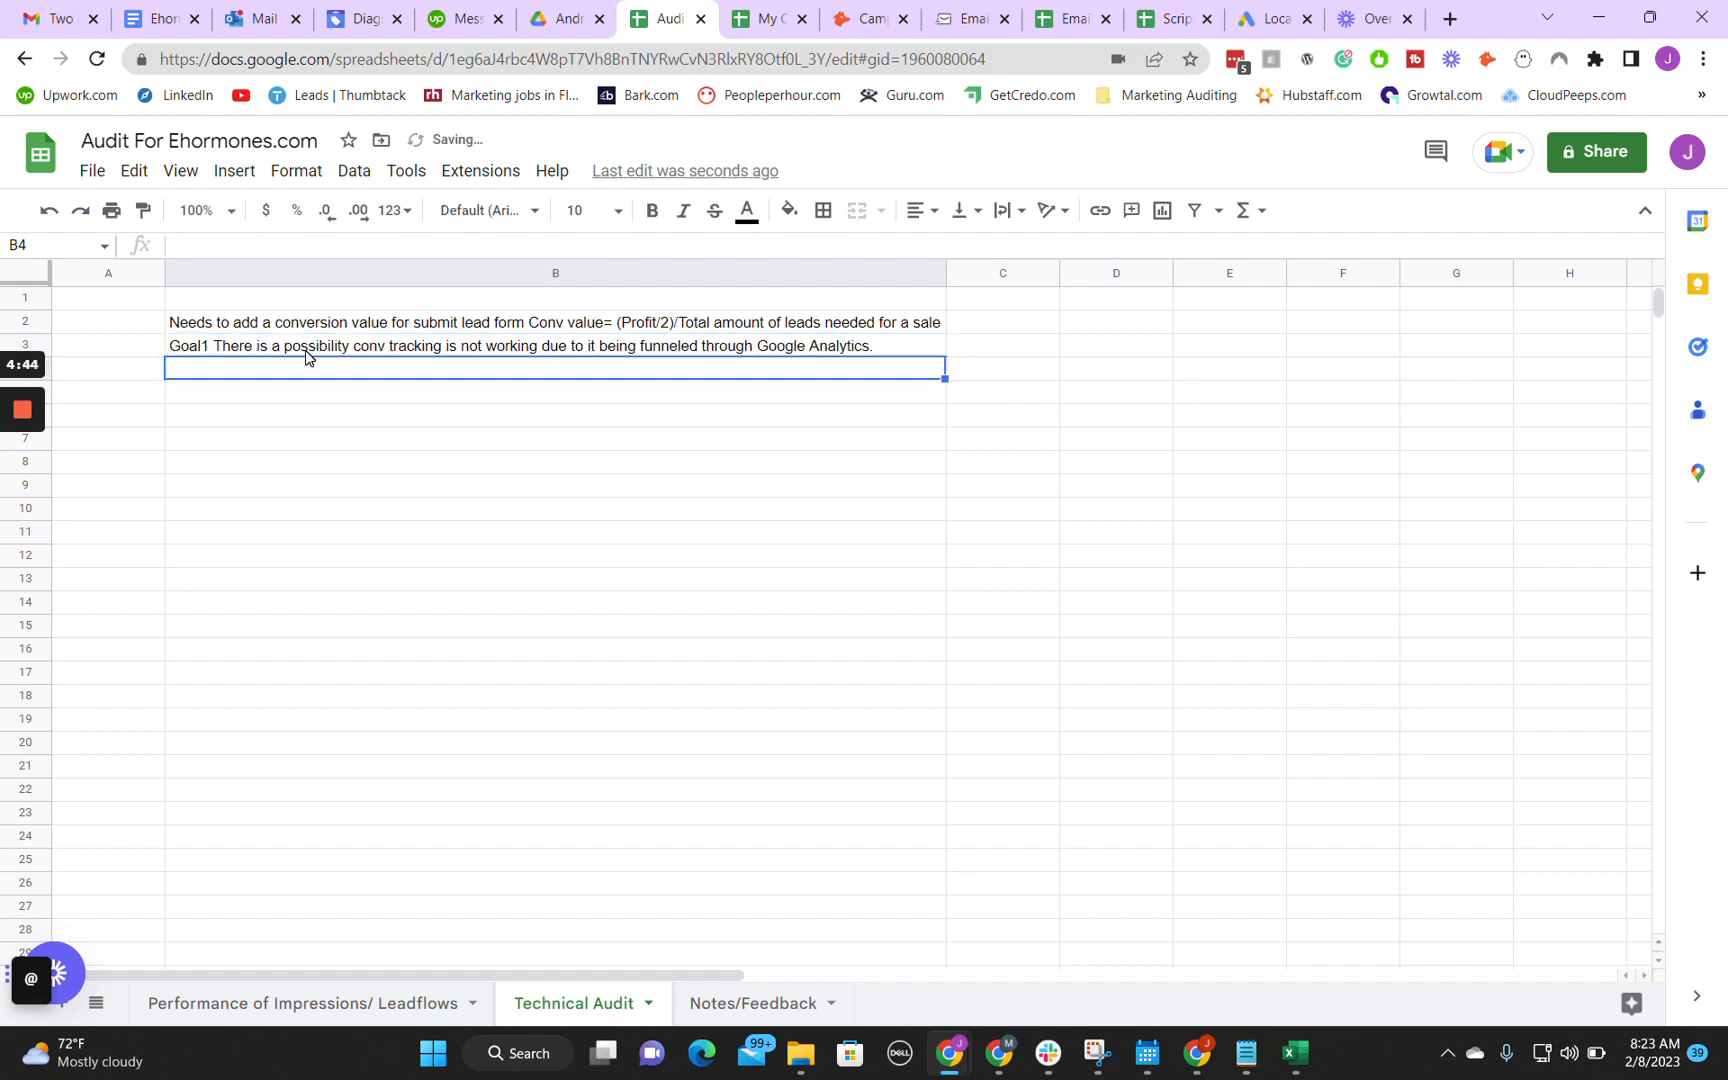
Step: Switch back to Google Ads and check the status explanation of the Mobile Form Submissions conversion action
left_click(998, 1053)
left_click(998, 1053)
mouse_move(950, 1053)
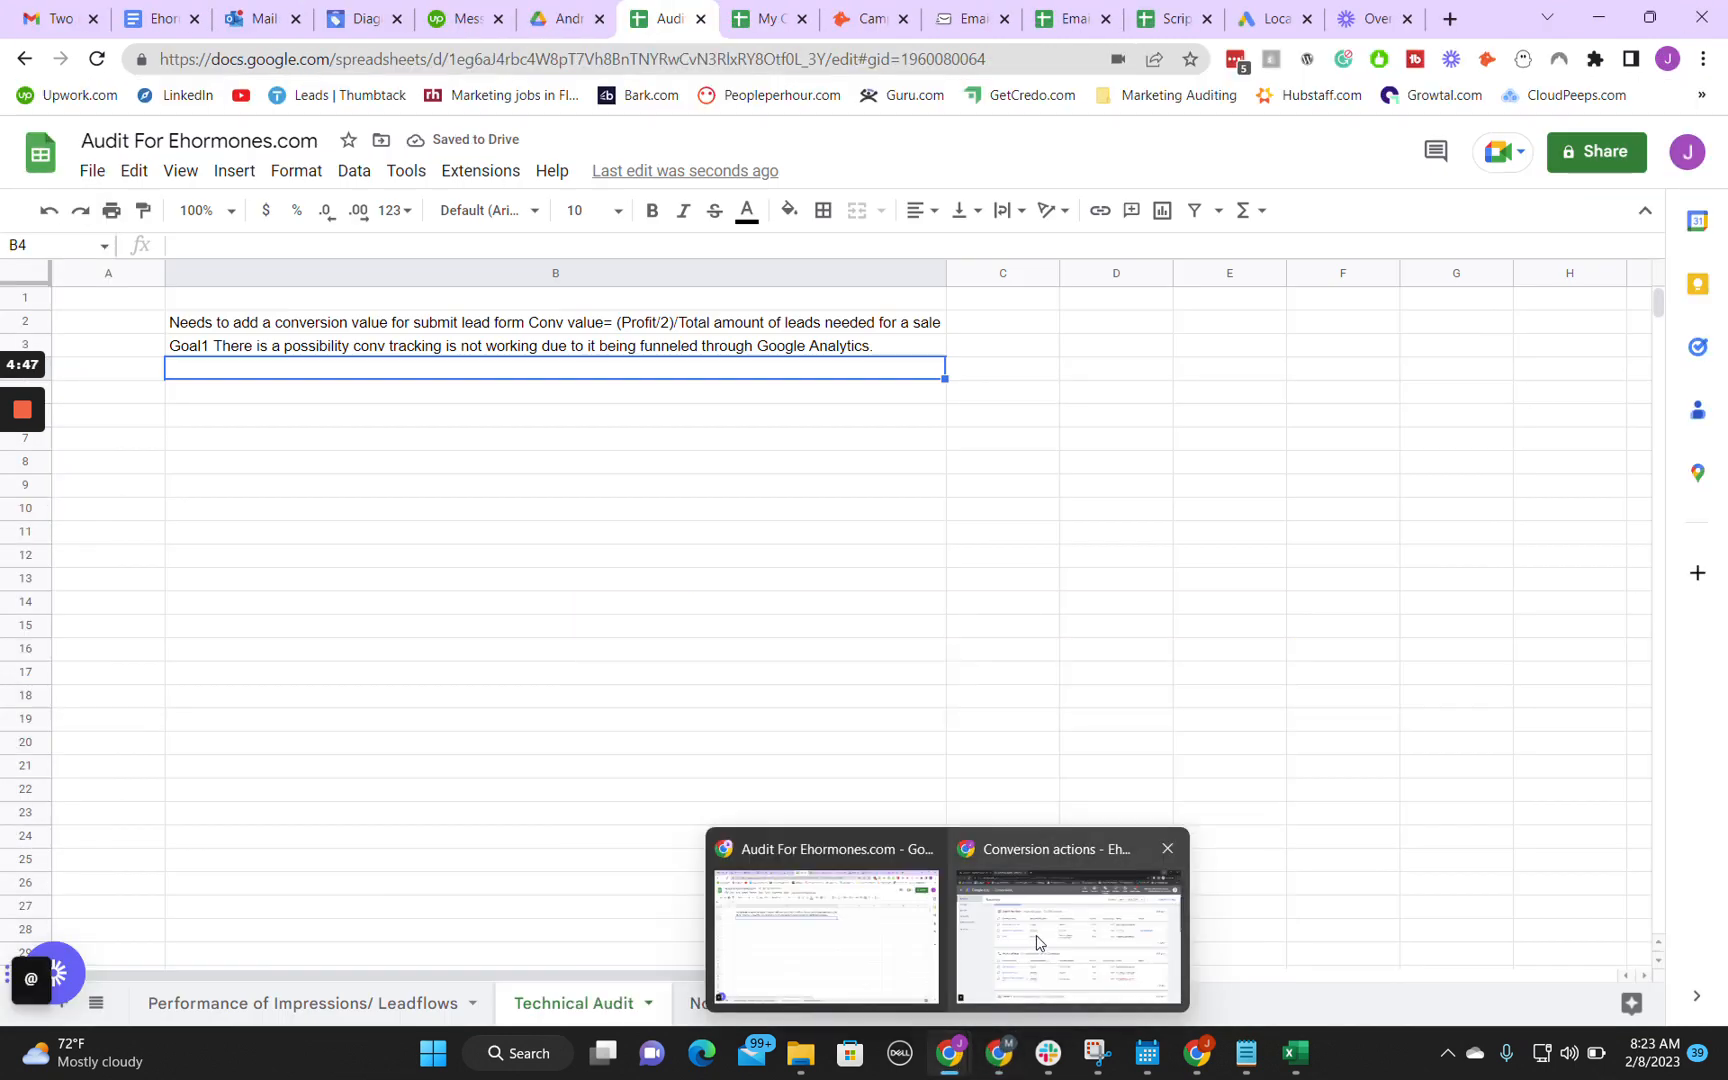
left_click(1068, 930)
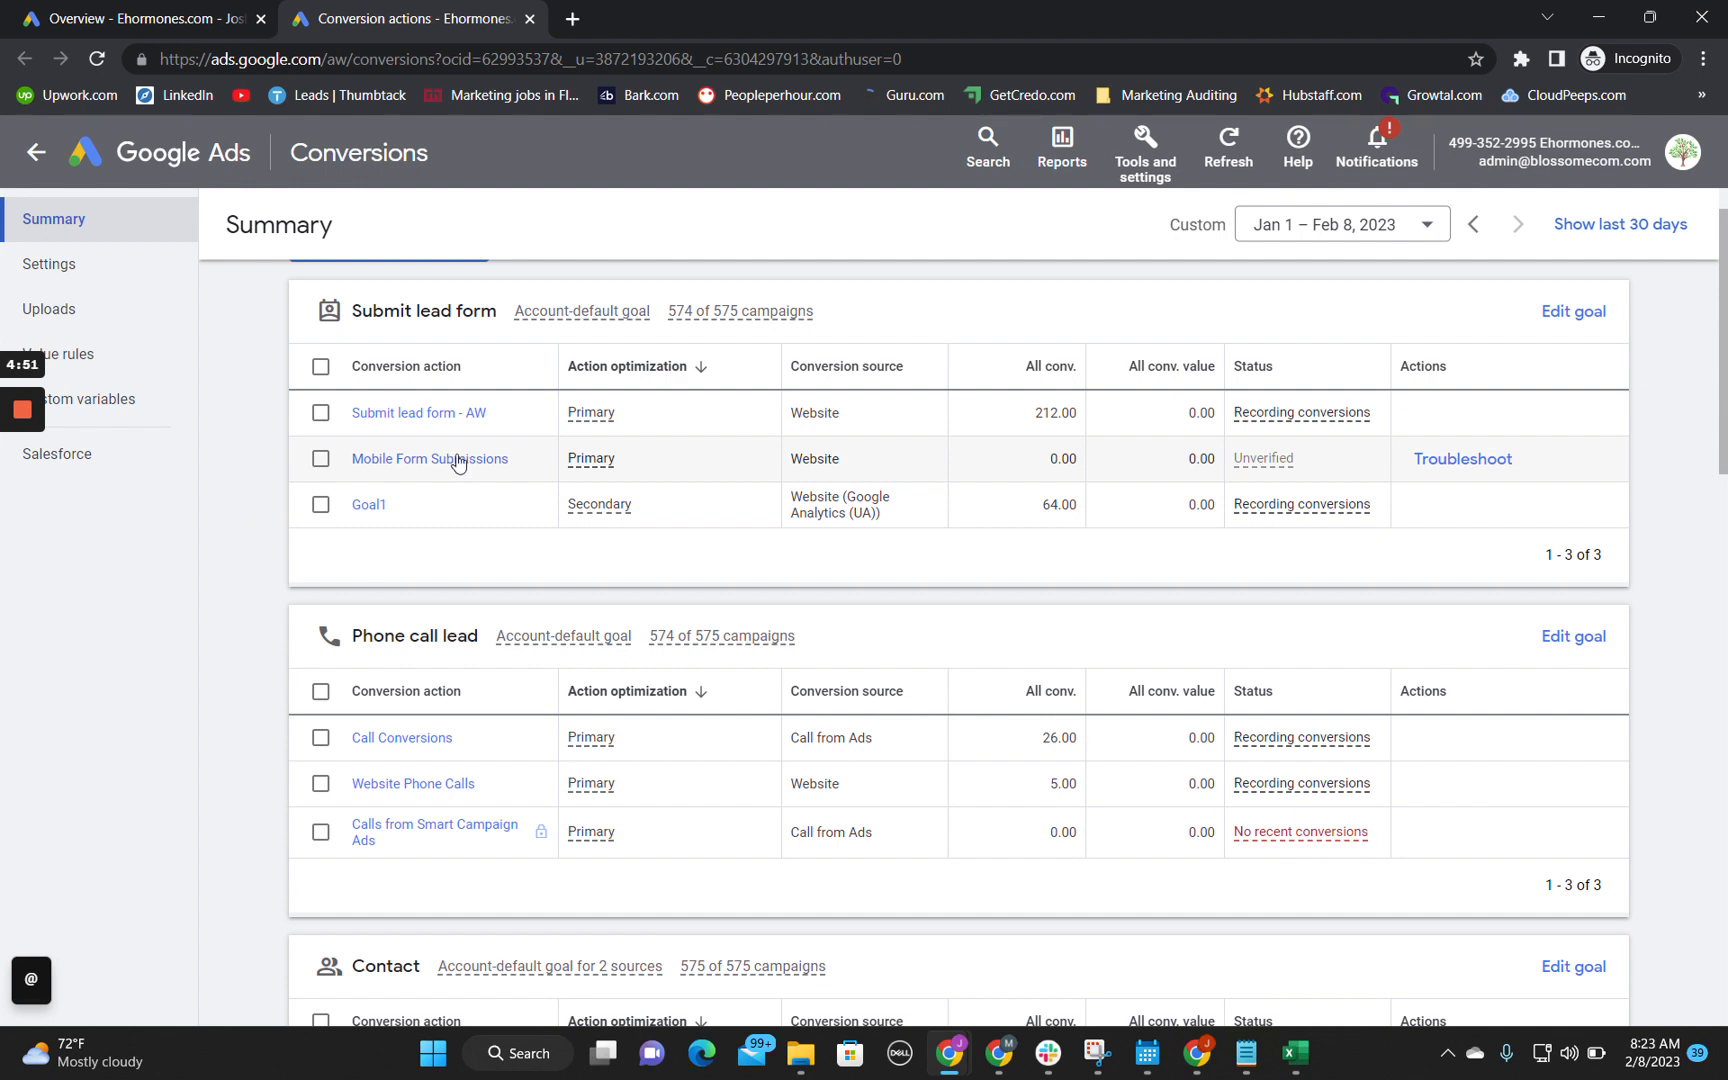
mouse_move(1266, 468)
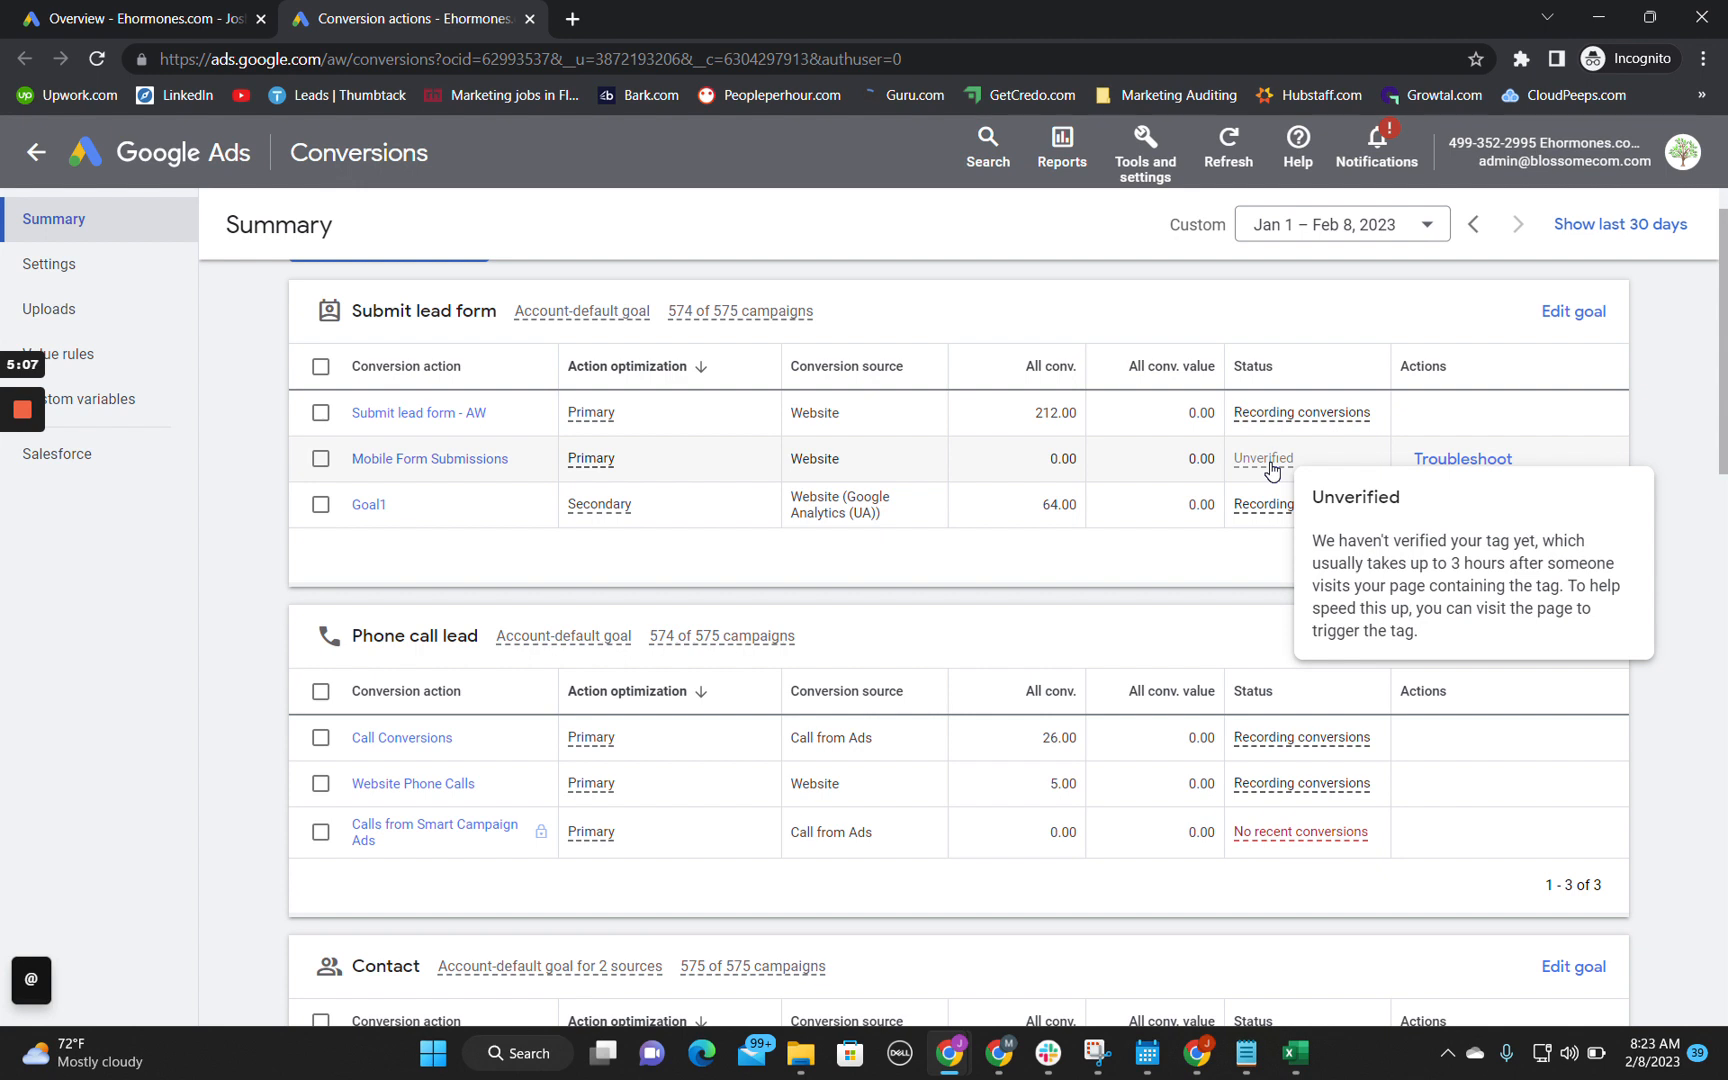
Step: Copy the Mobile Form Submissions name into cell B4 of the audit spreadsheet and add "is not currently active on the site and is not recording conversions"
left_click_drag(525, 468, 342, 467)
key("ctrl+c")
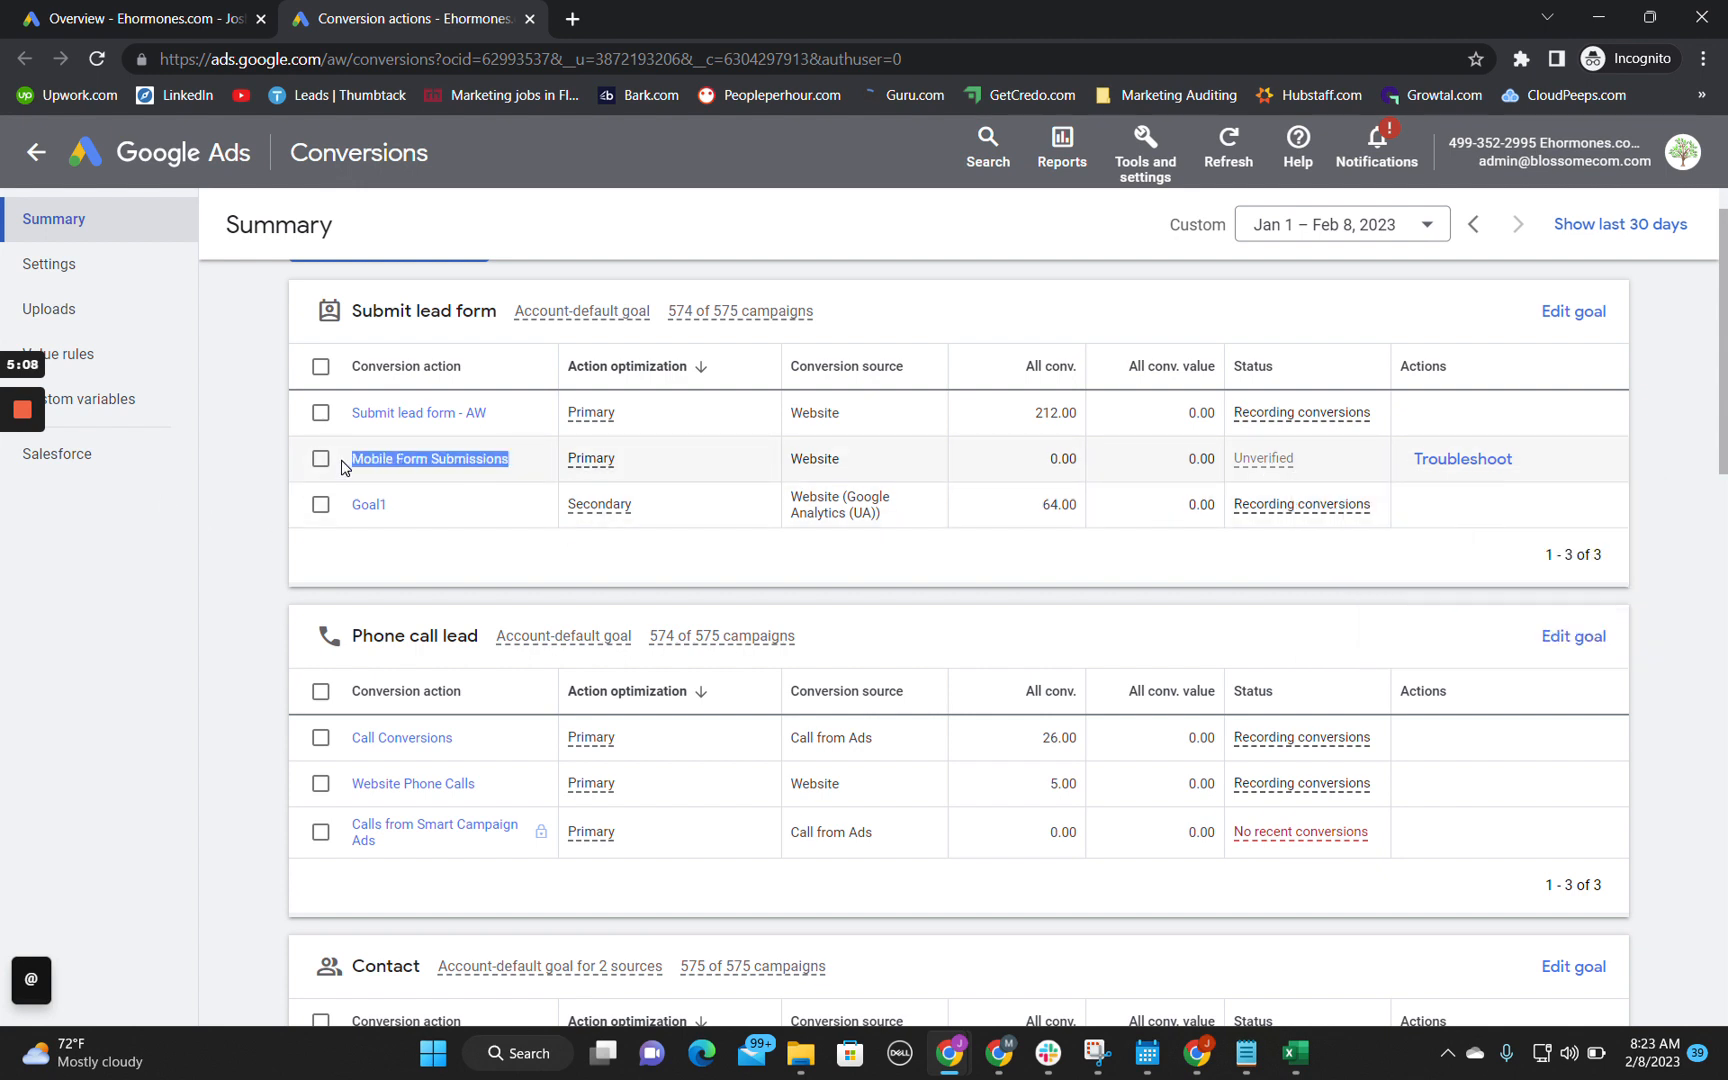
key("alt+Tab")
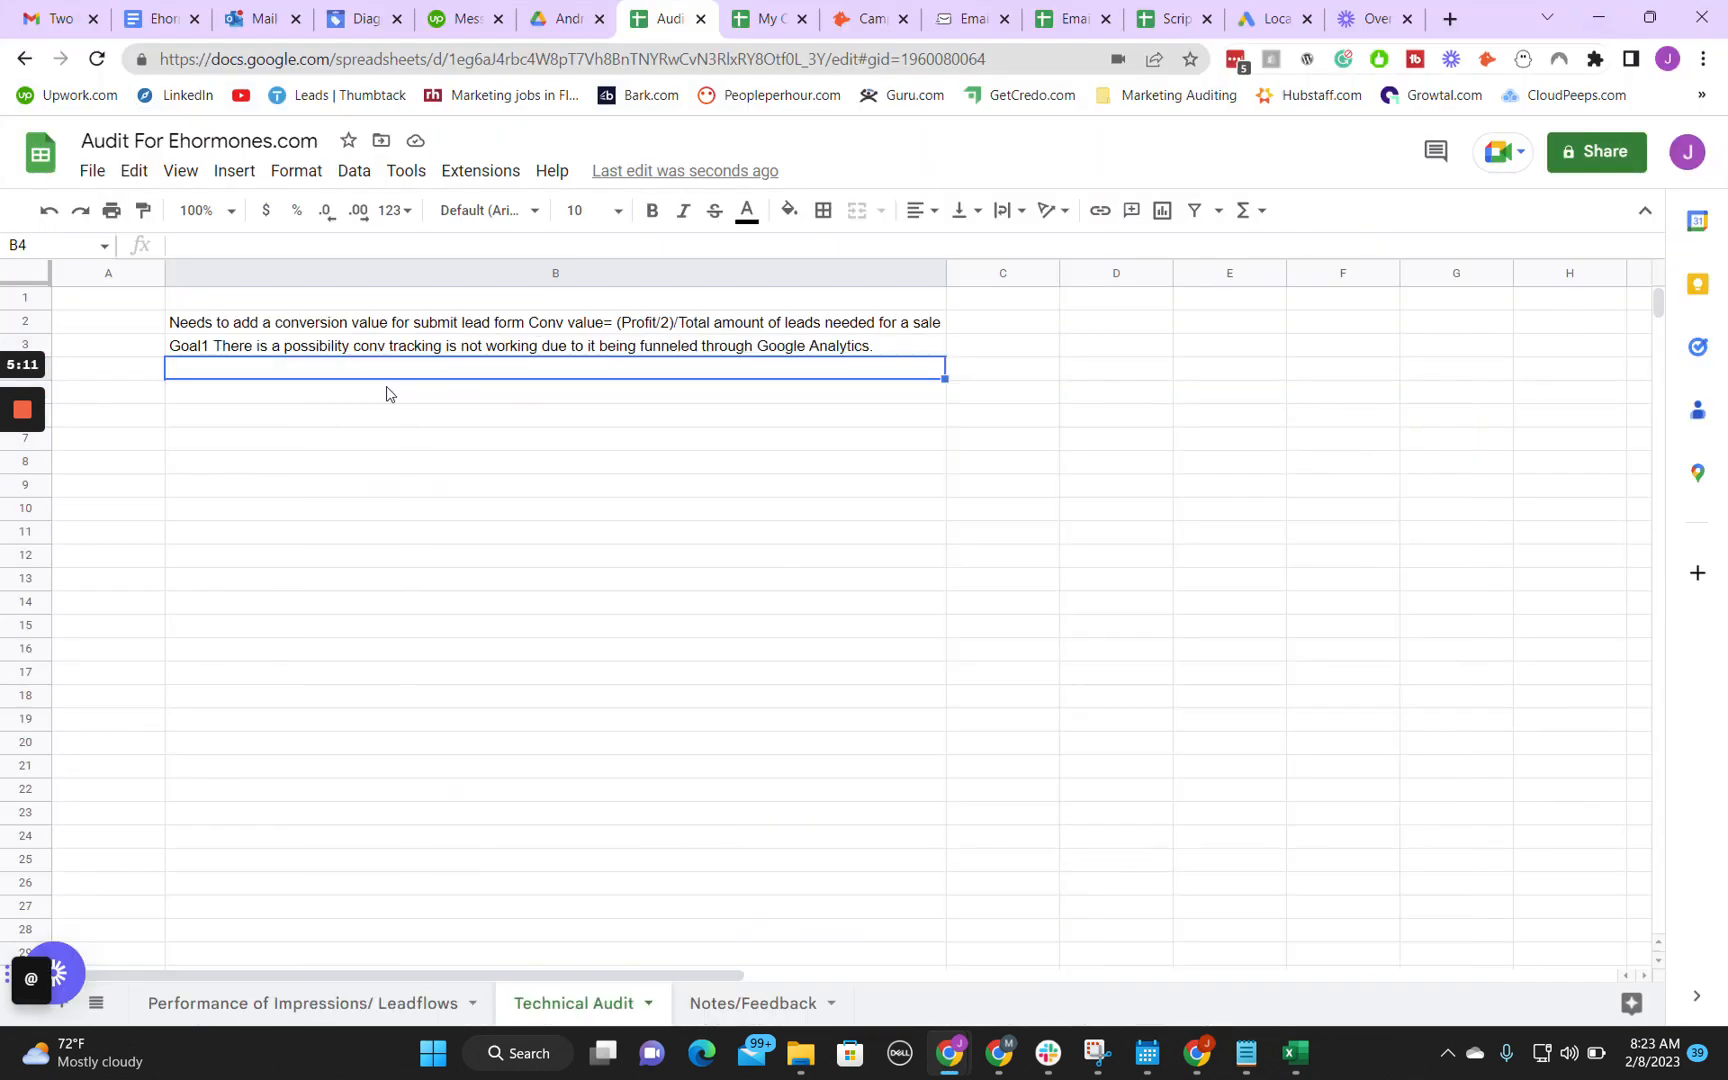
double_click(205, 367)
right_click(205, 367)
left_click(328, 543)
type("is")
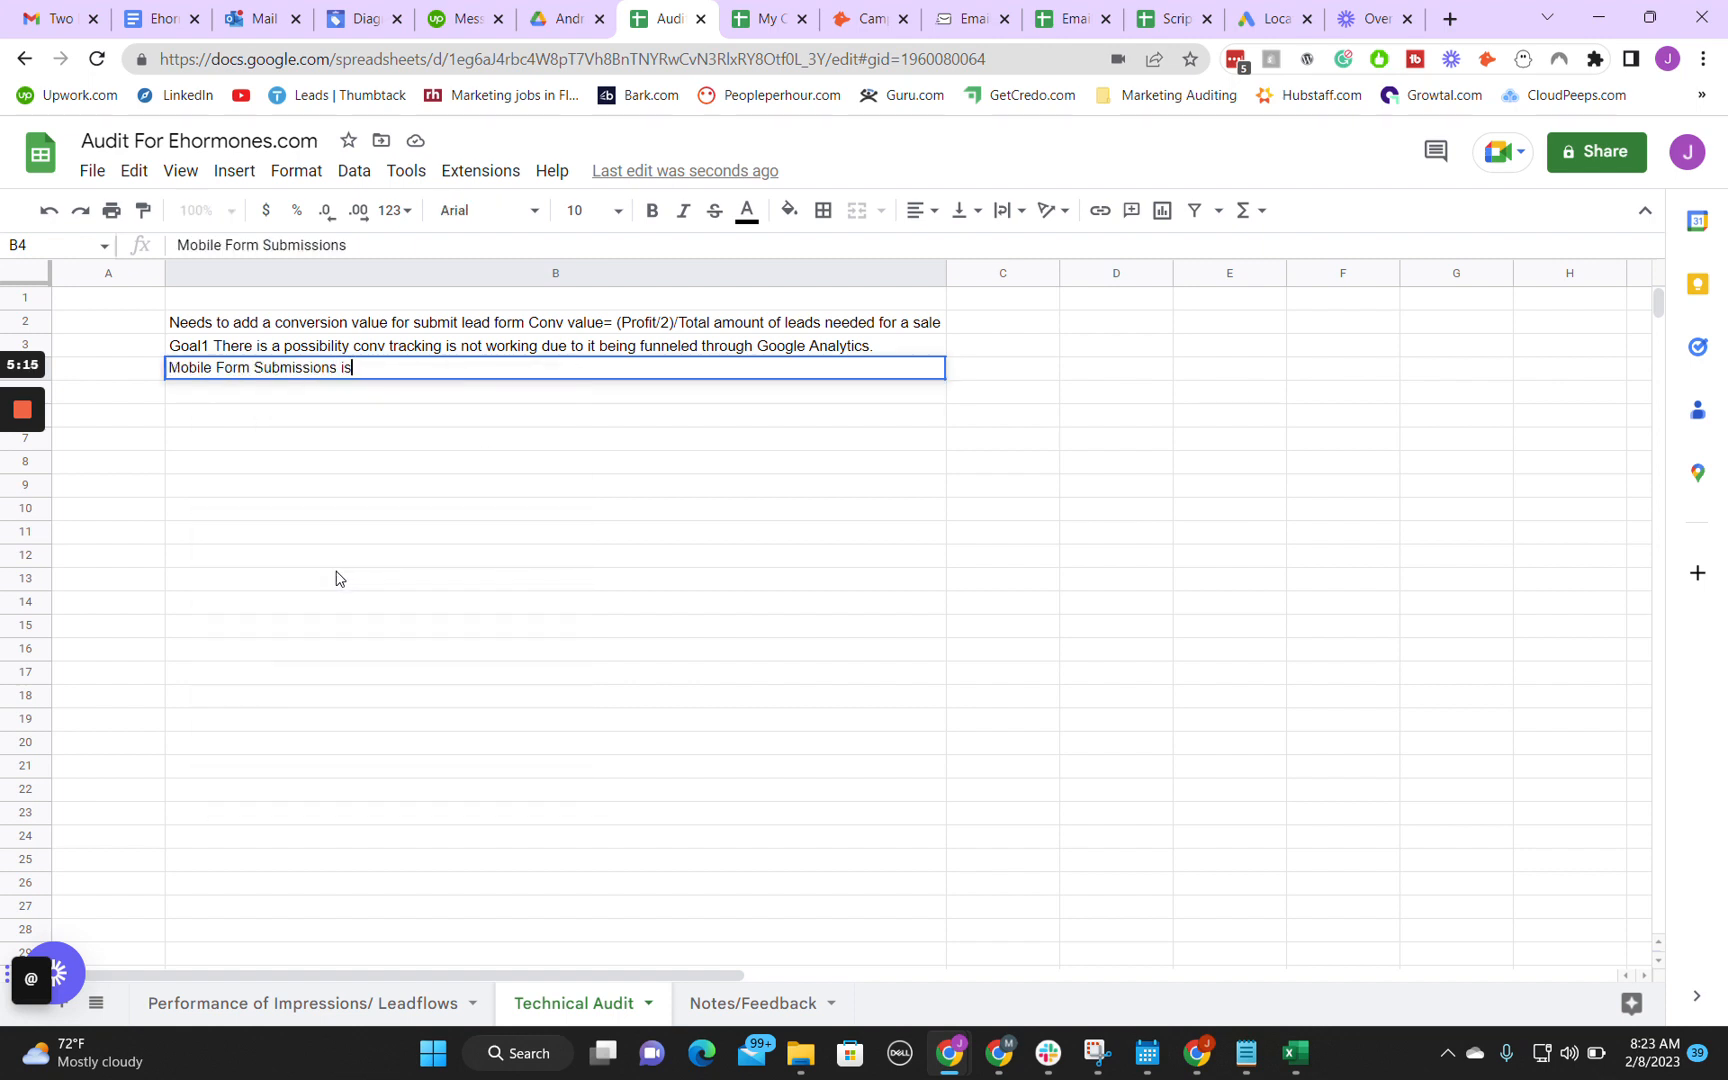
type(" not currently a")
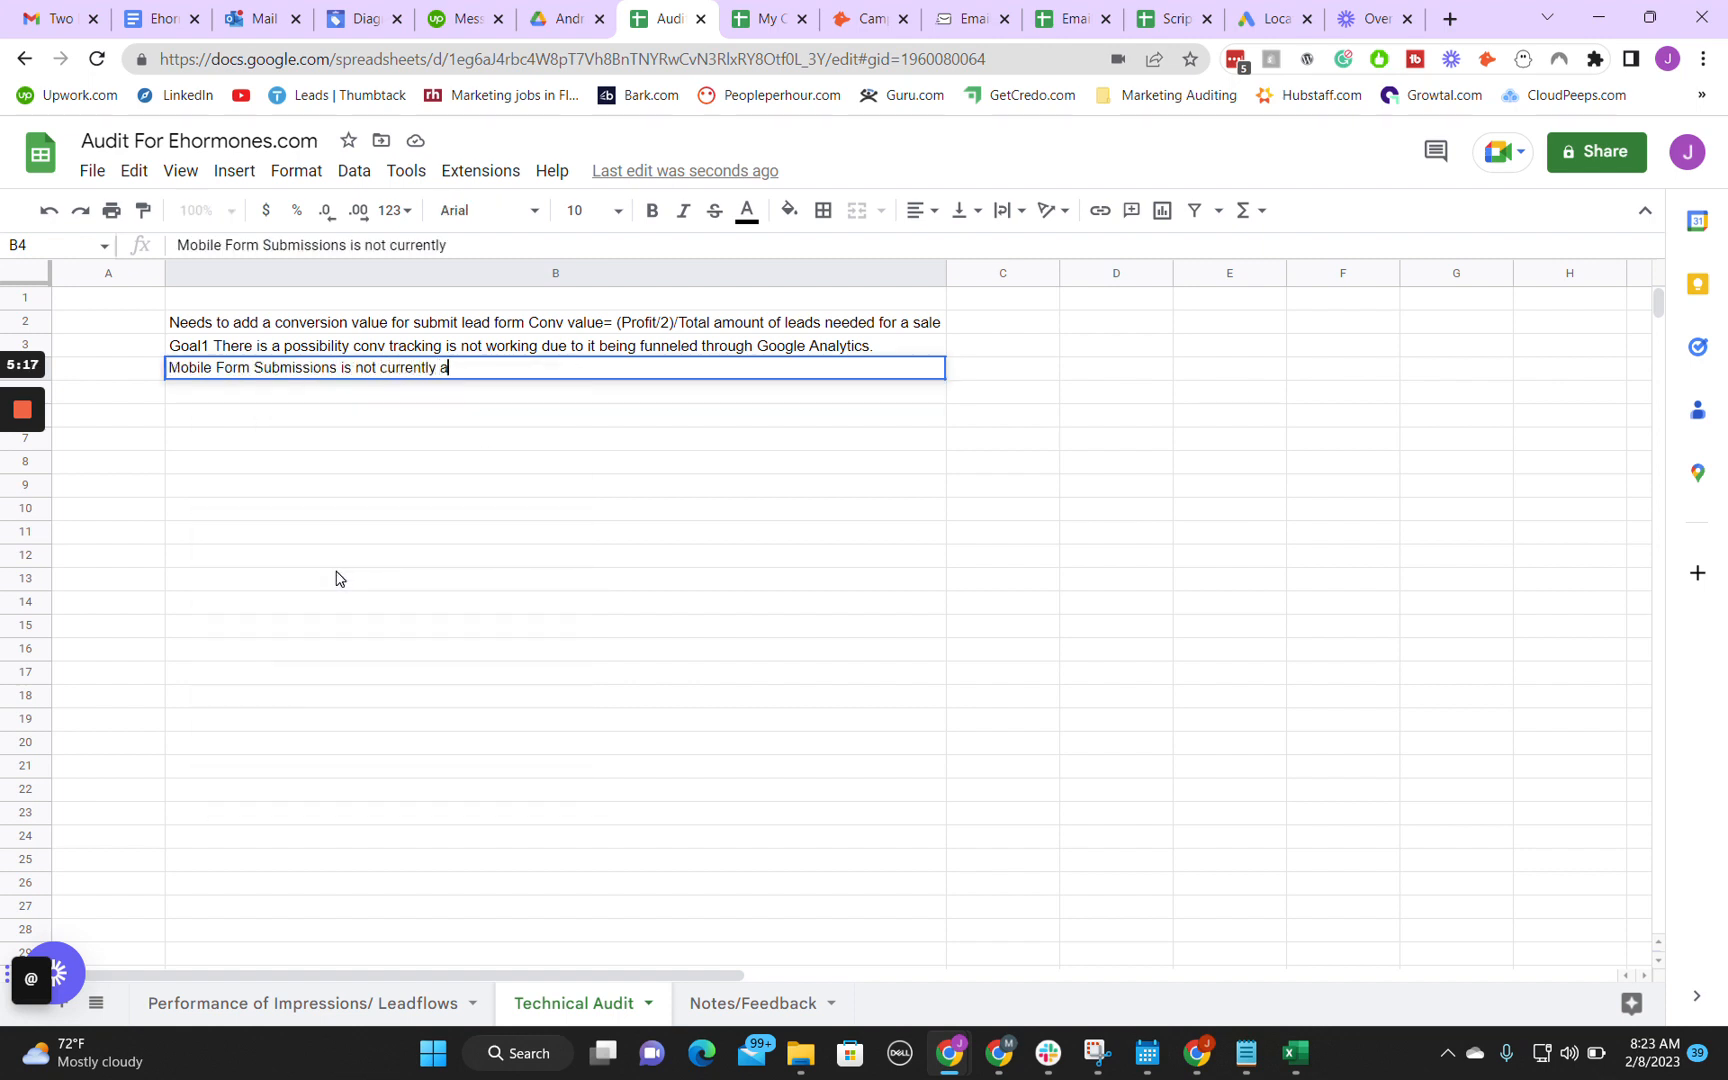
type("ctive on the s")
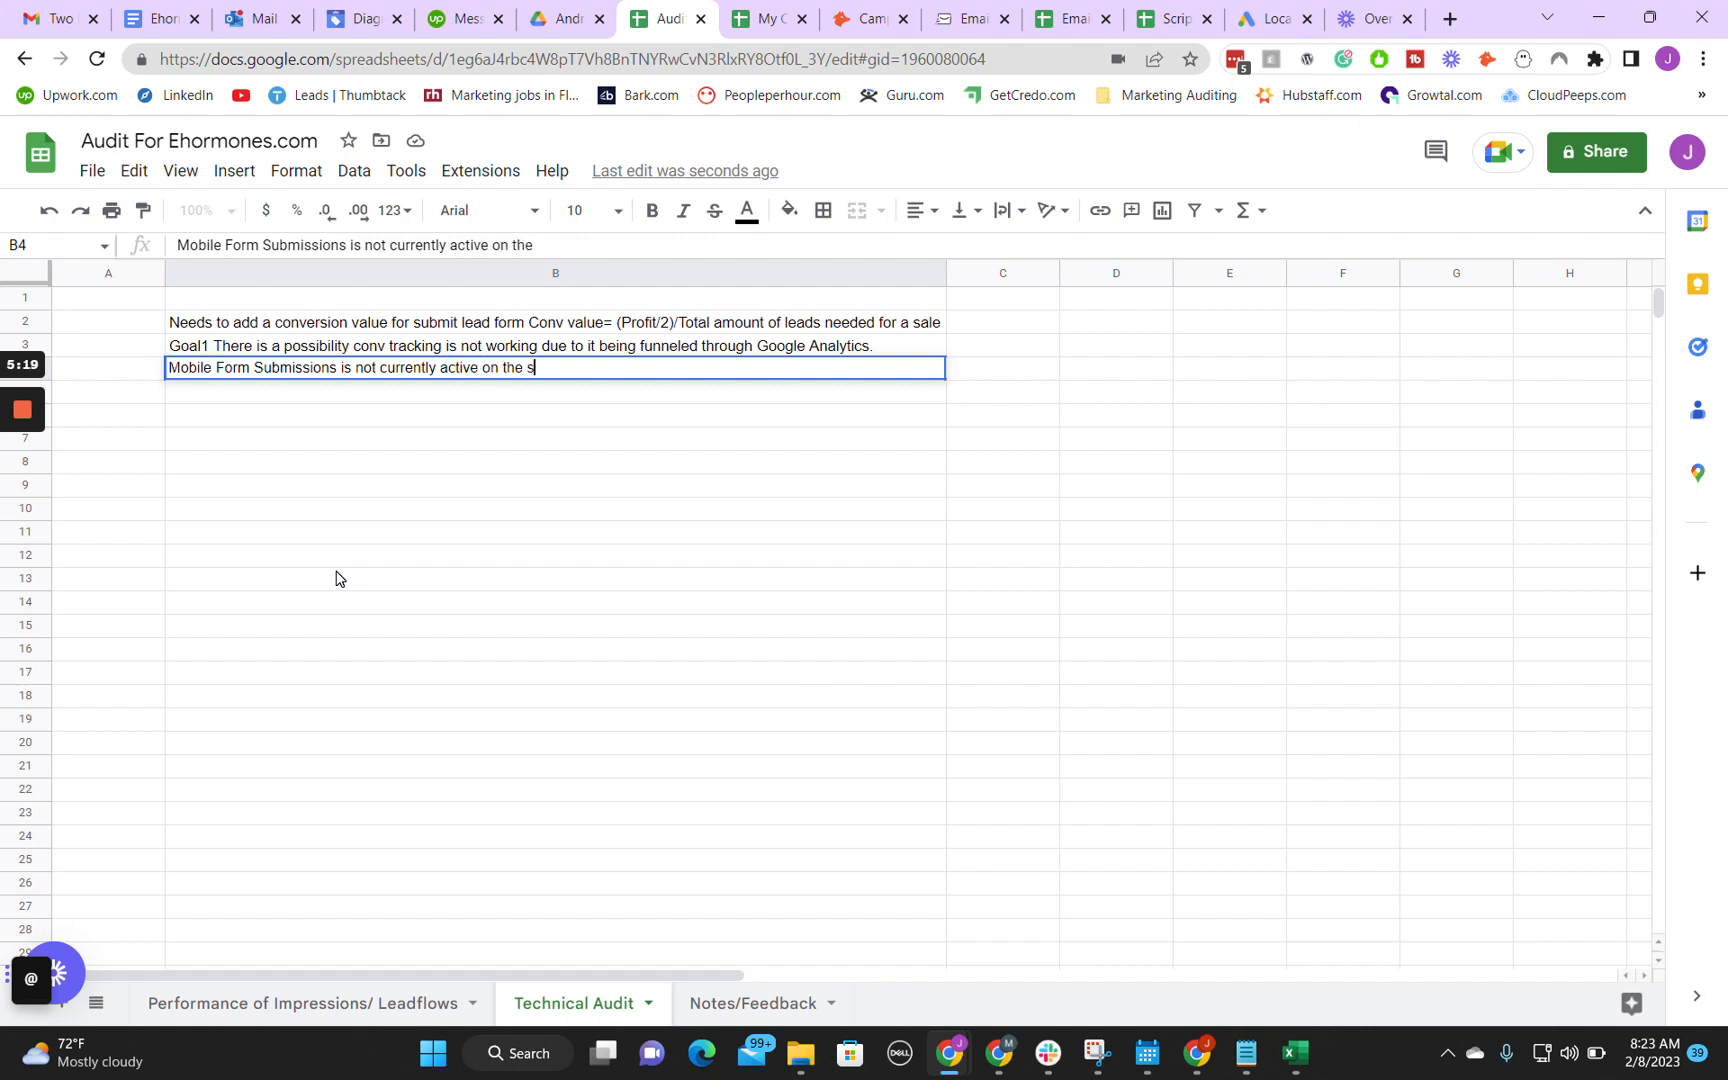
type("ite and is not reco")
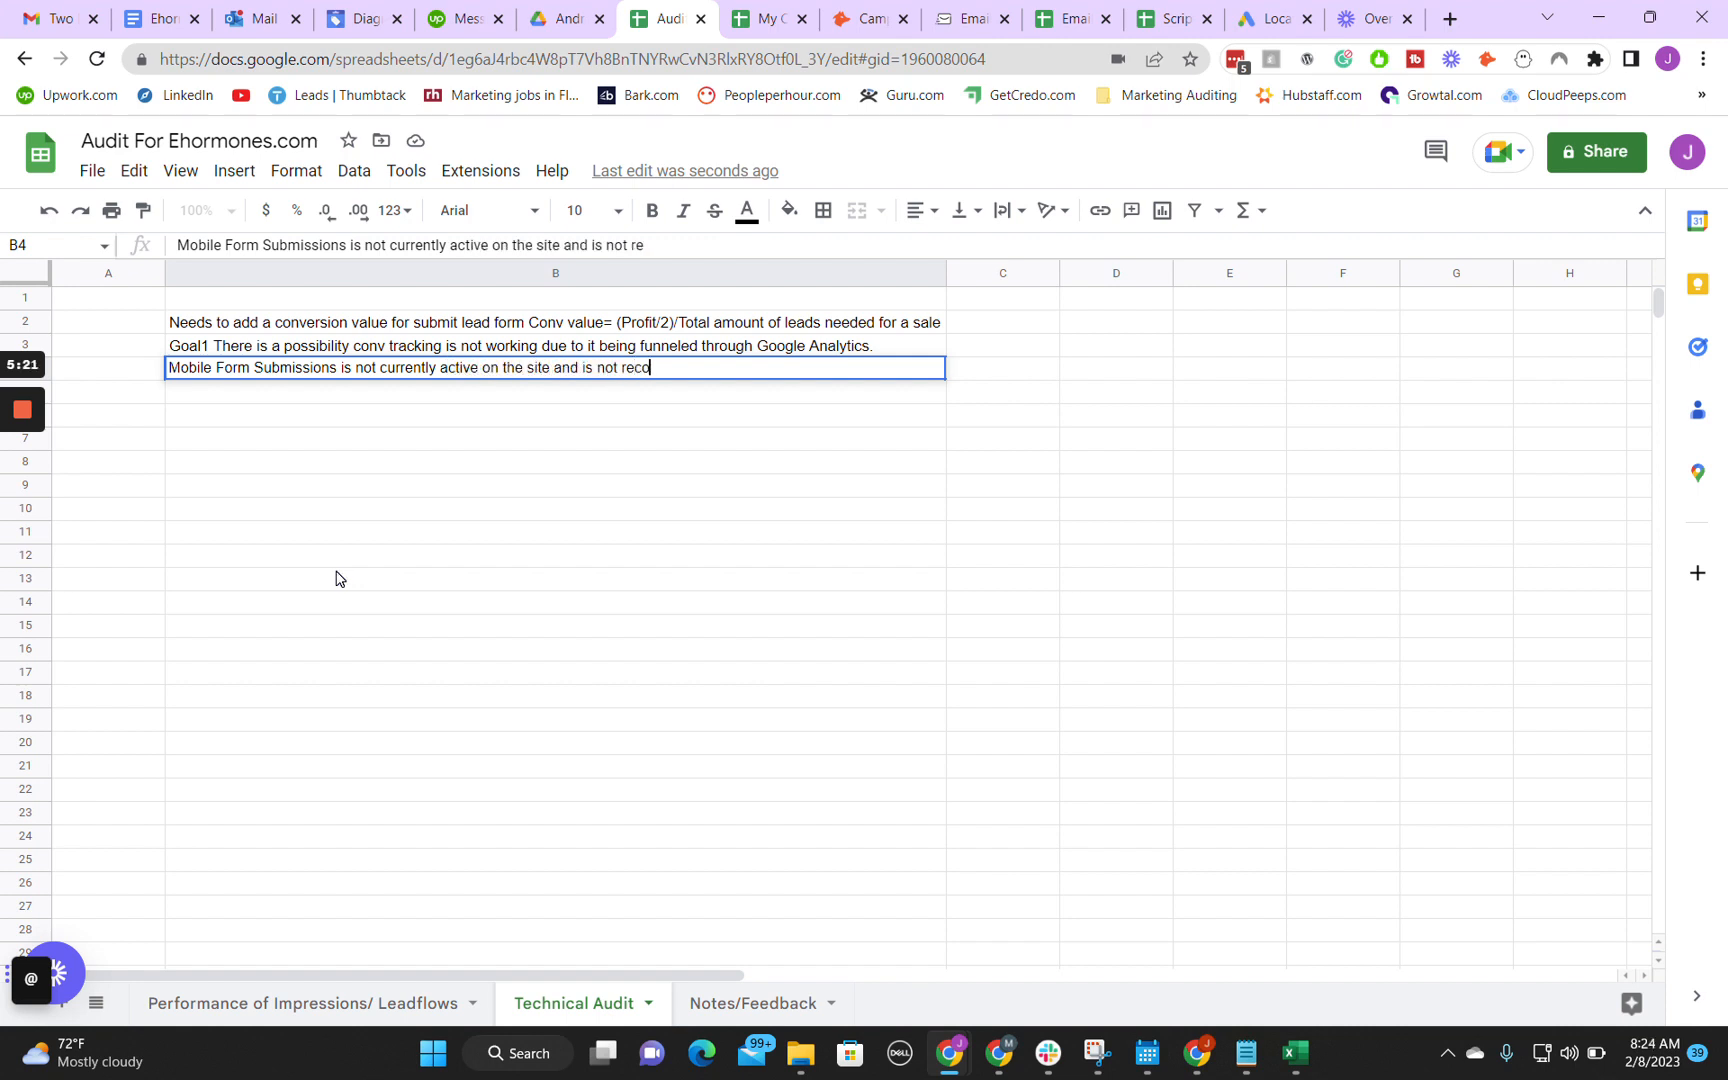
type("rding conversions")
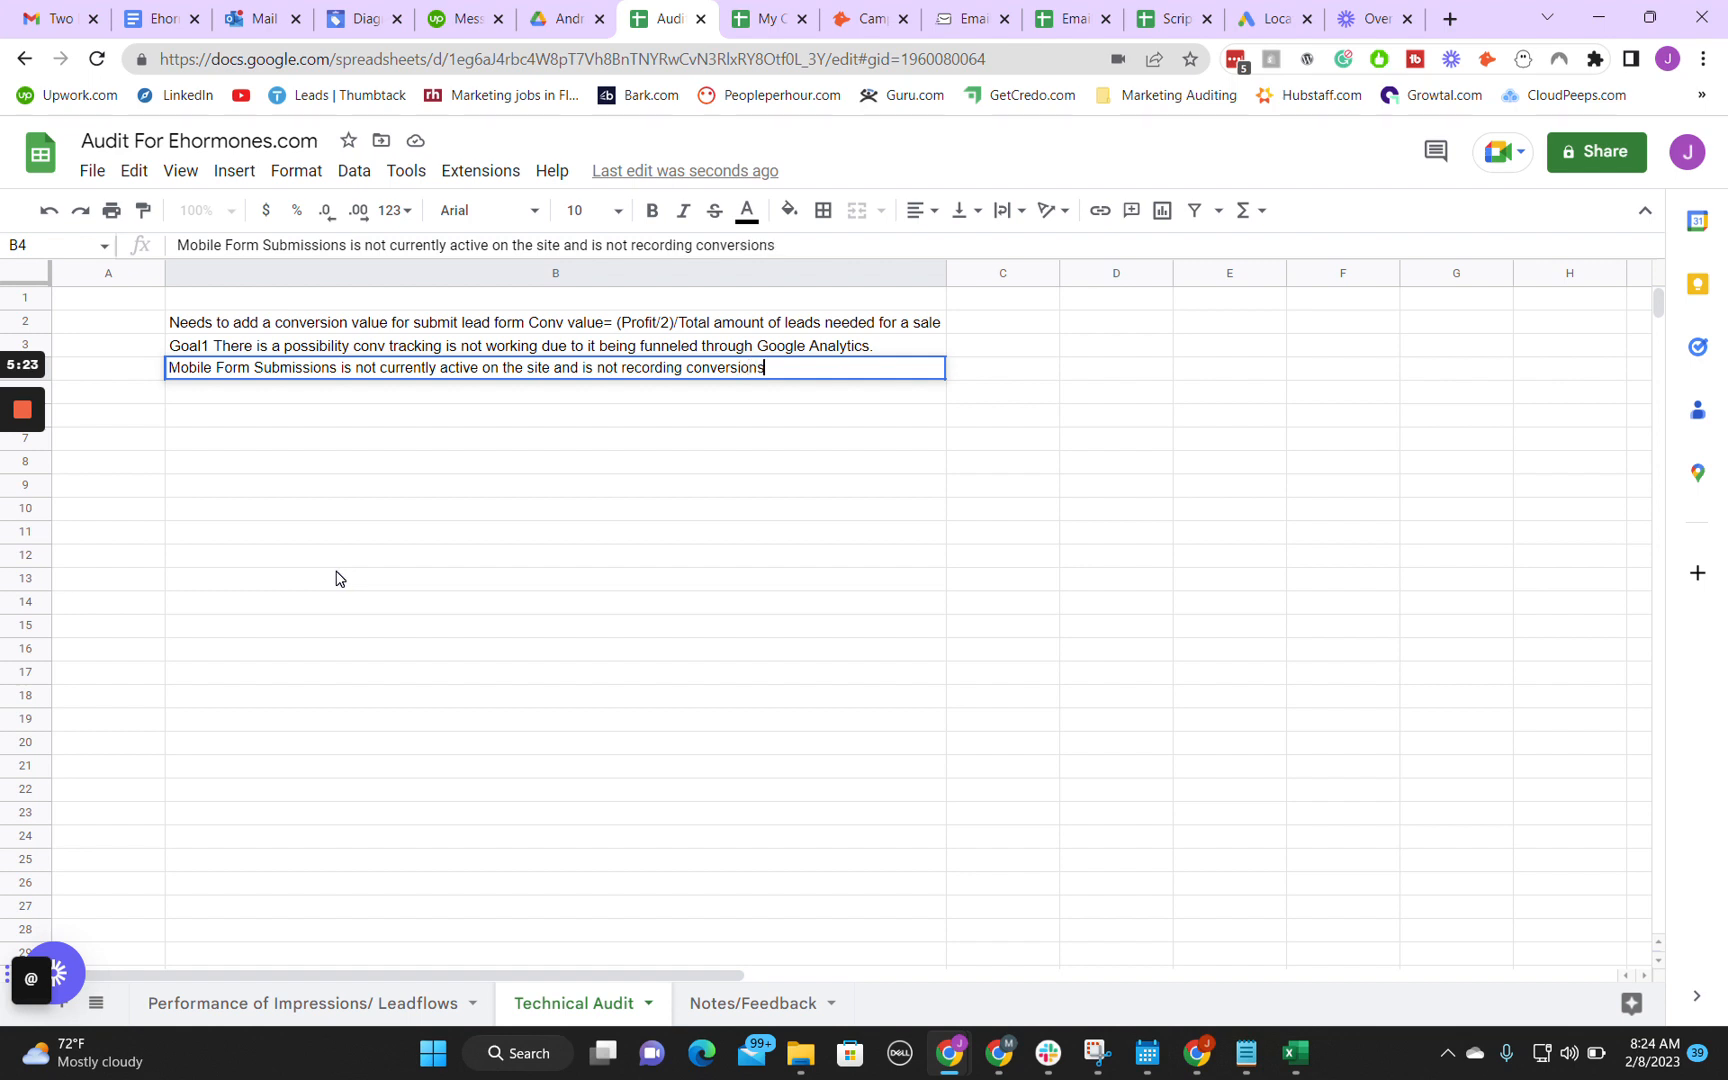
key("Return")
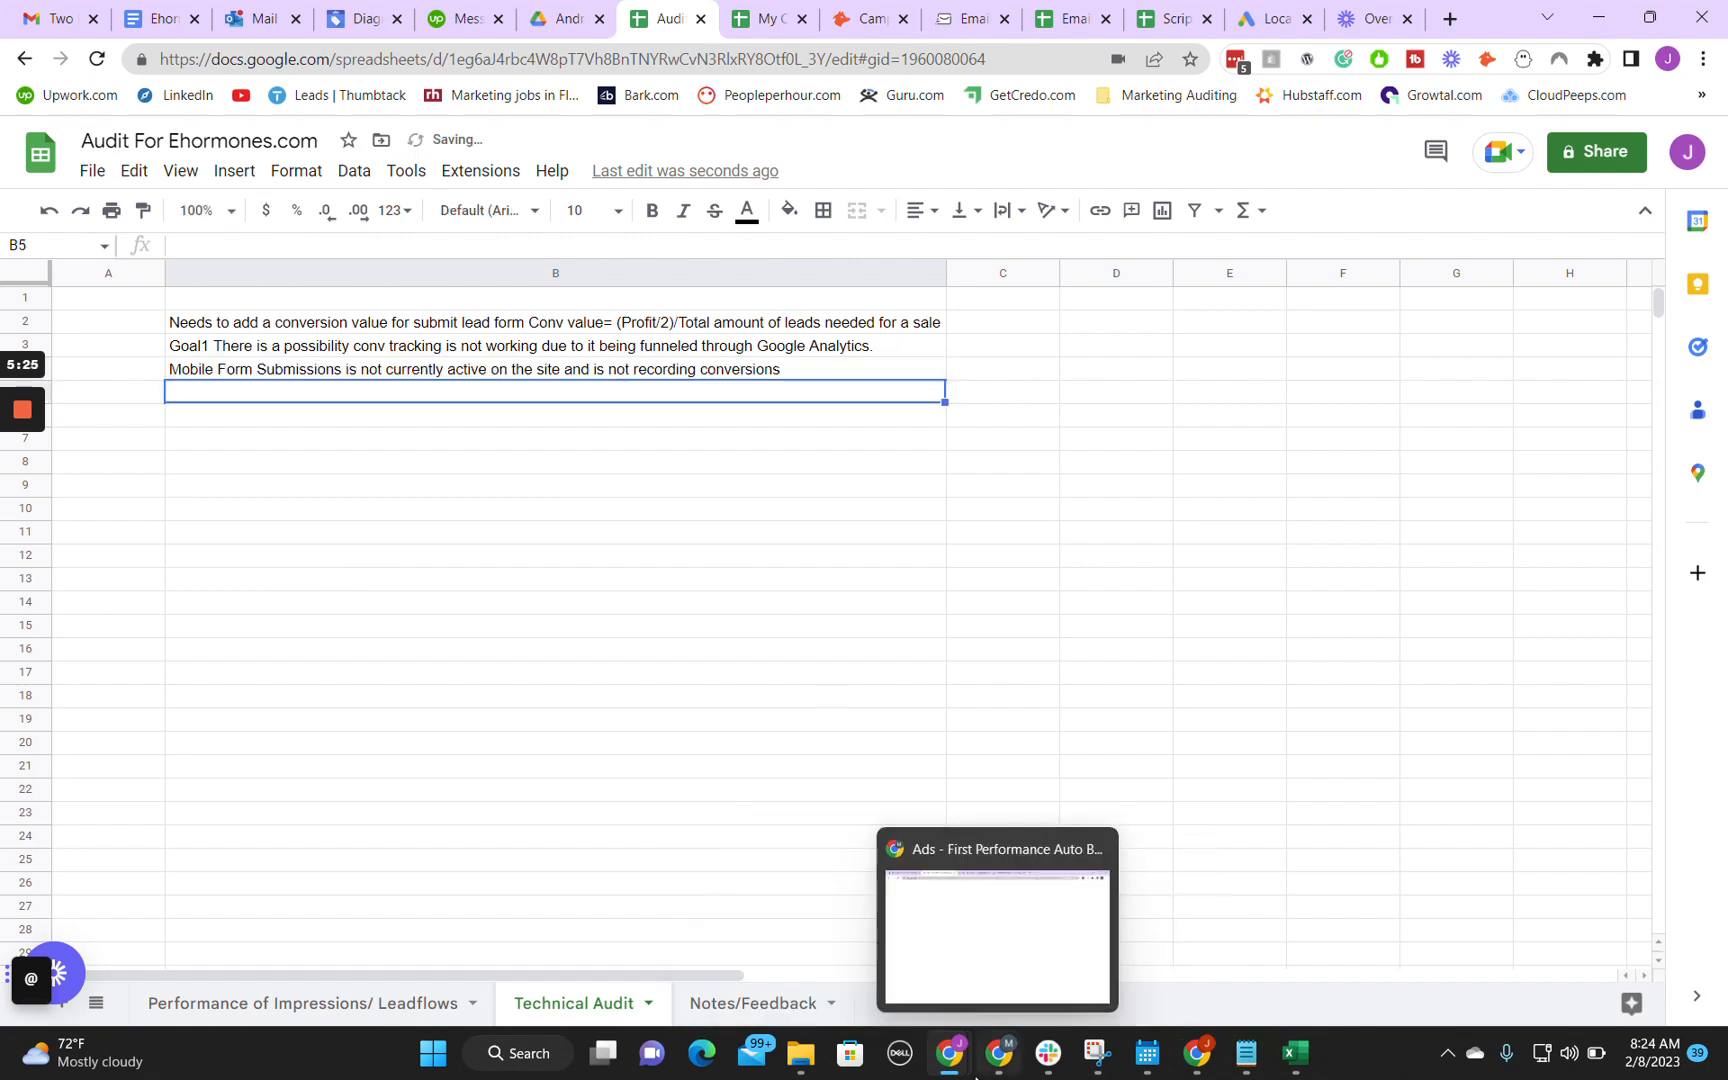
Step: Switch back to Google Ads and examine the sources and conversion counts of Call Conversions and Website Phone Calls under Phone call lead
left_click(1005, 880)
scroll(979, 588, "down", 1)
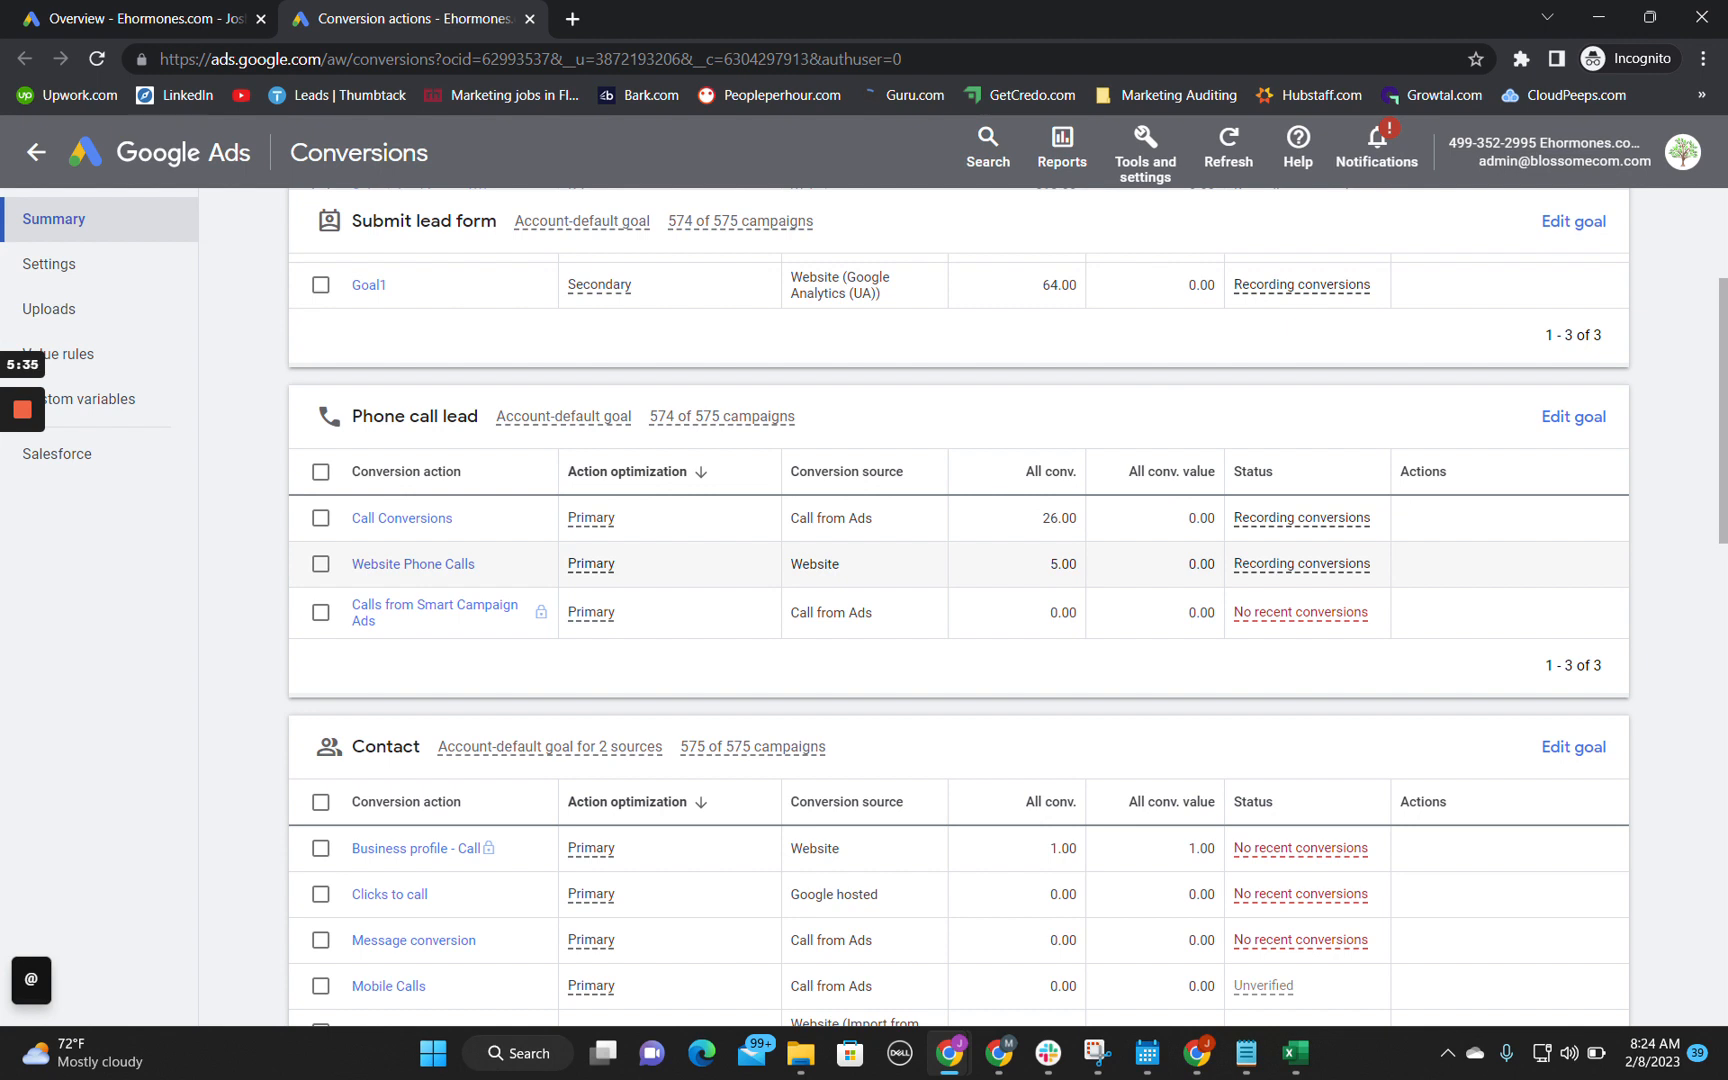
left_click_drag(843, 567, 787, 571)
left_click_drag(890, 520, 811, 565)
left_click_drag(1080, 518, 1035, 528)
left_click(1036, 528)
left_click_drag(1041, 522, 1086, 518)
double_click(1051, 566)
left_click(1070, 566)
double_click(1066, 565)
left_click(1080, 573)
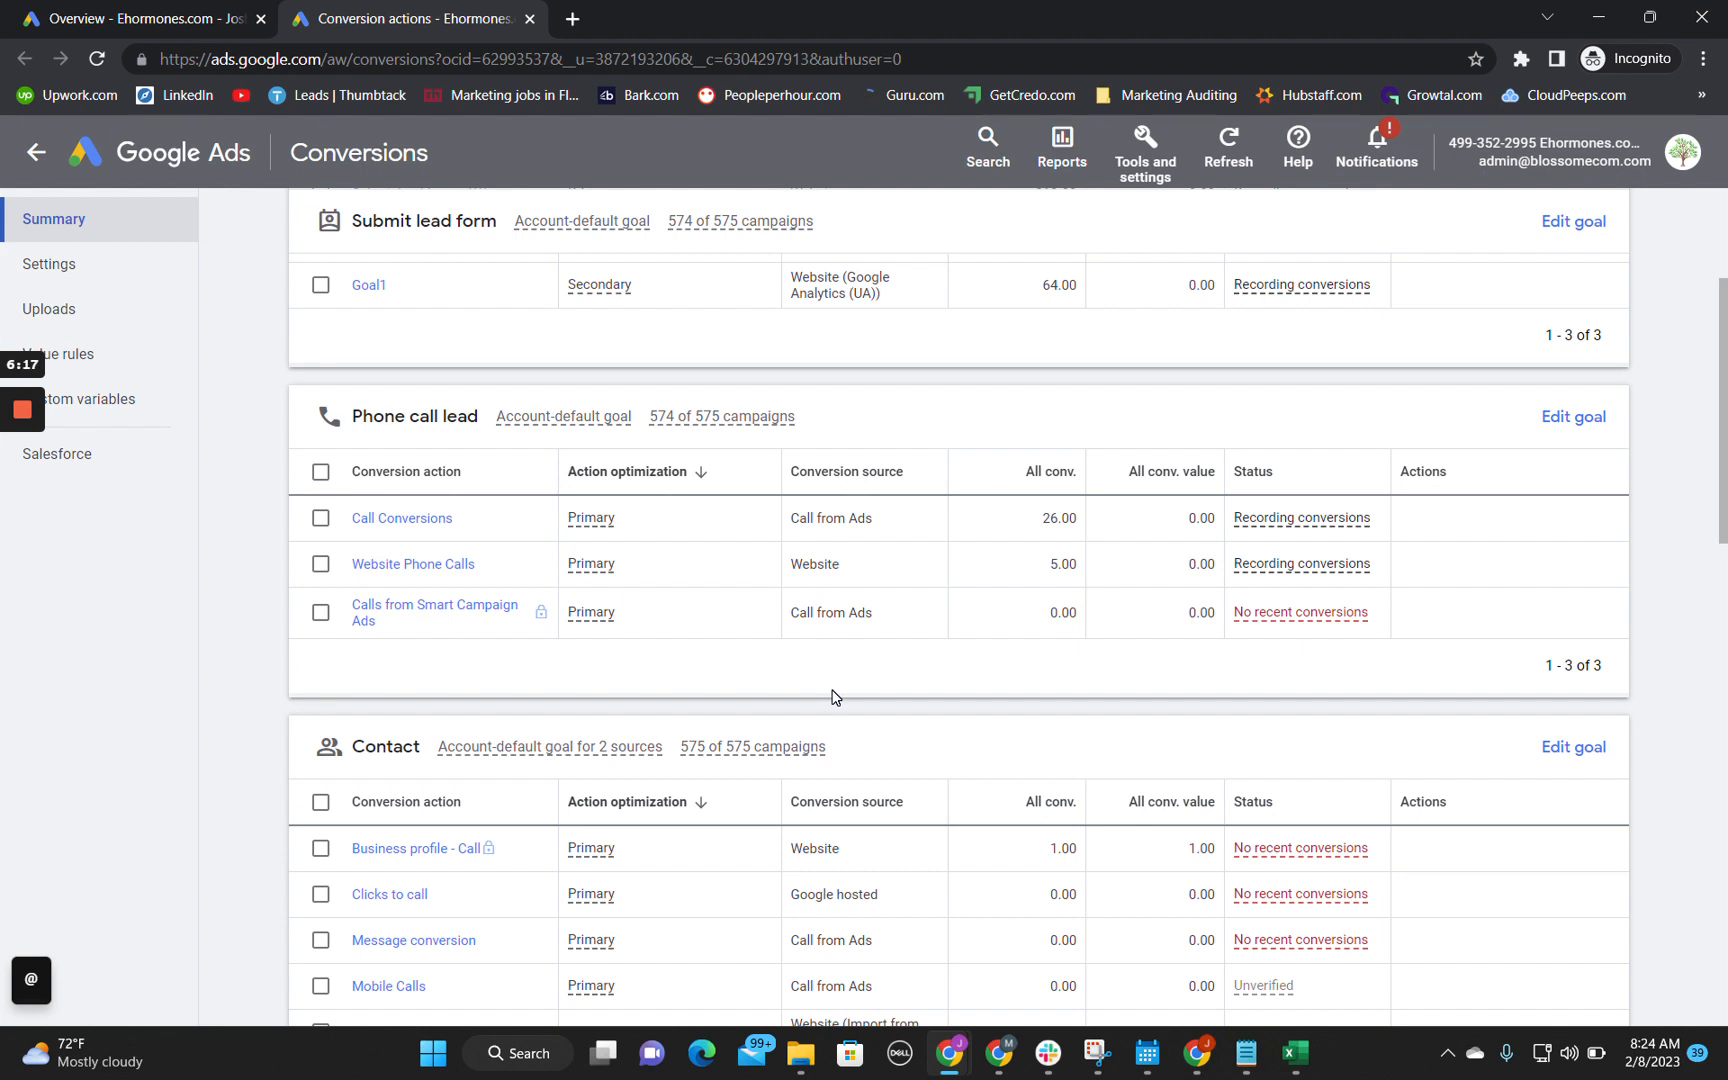
Step: Search Google for "food near me" in a new browser tab
left_click(573, 20)
type("food near me")
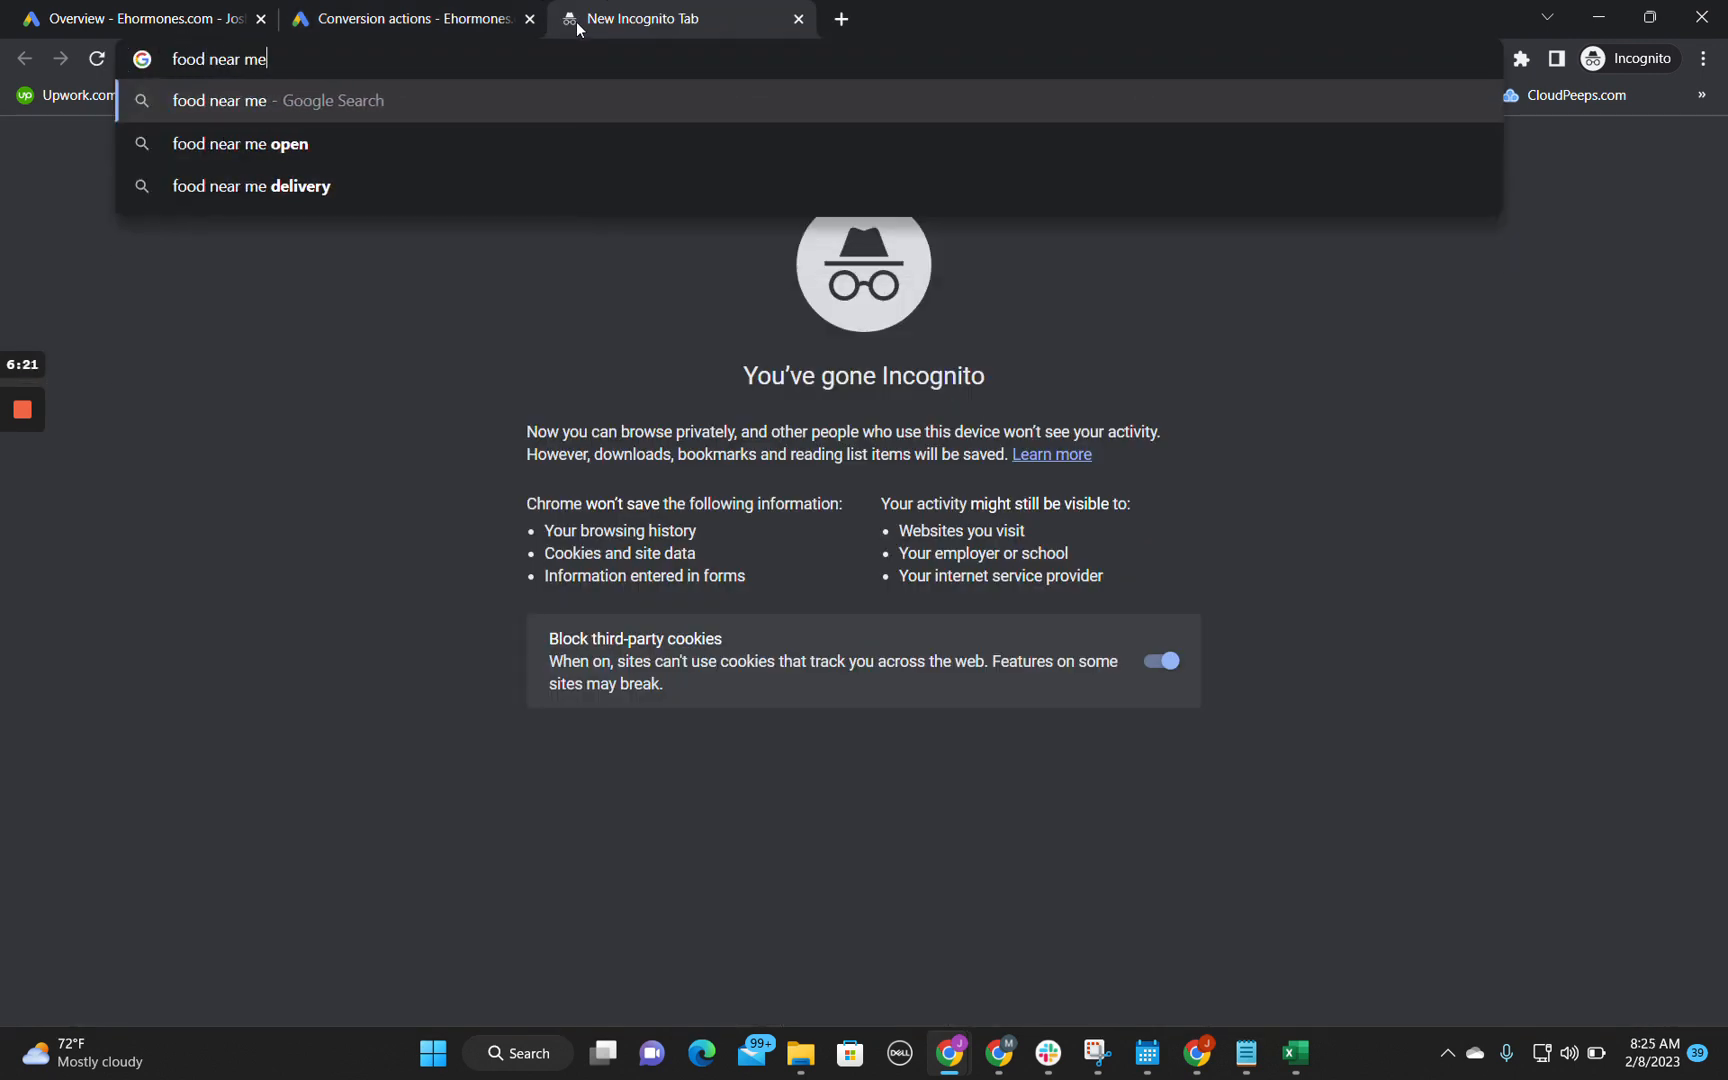
key("Return")
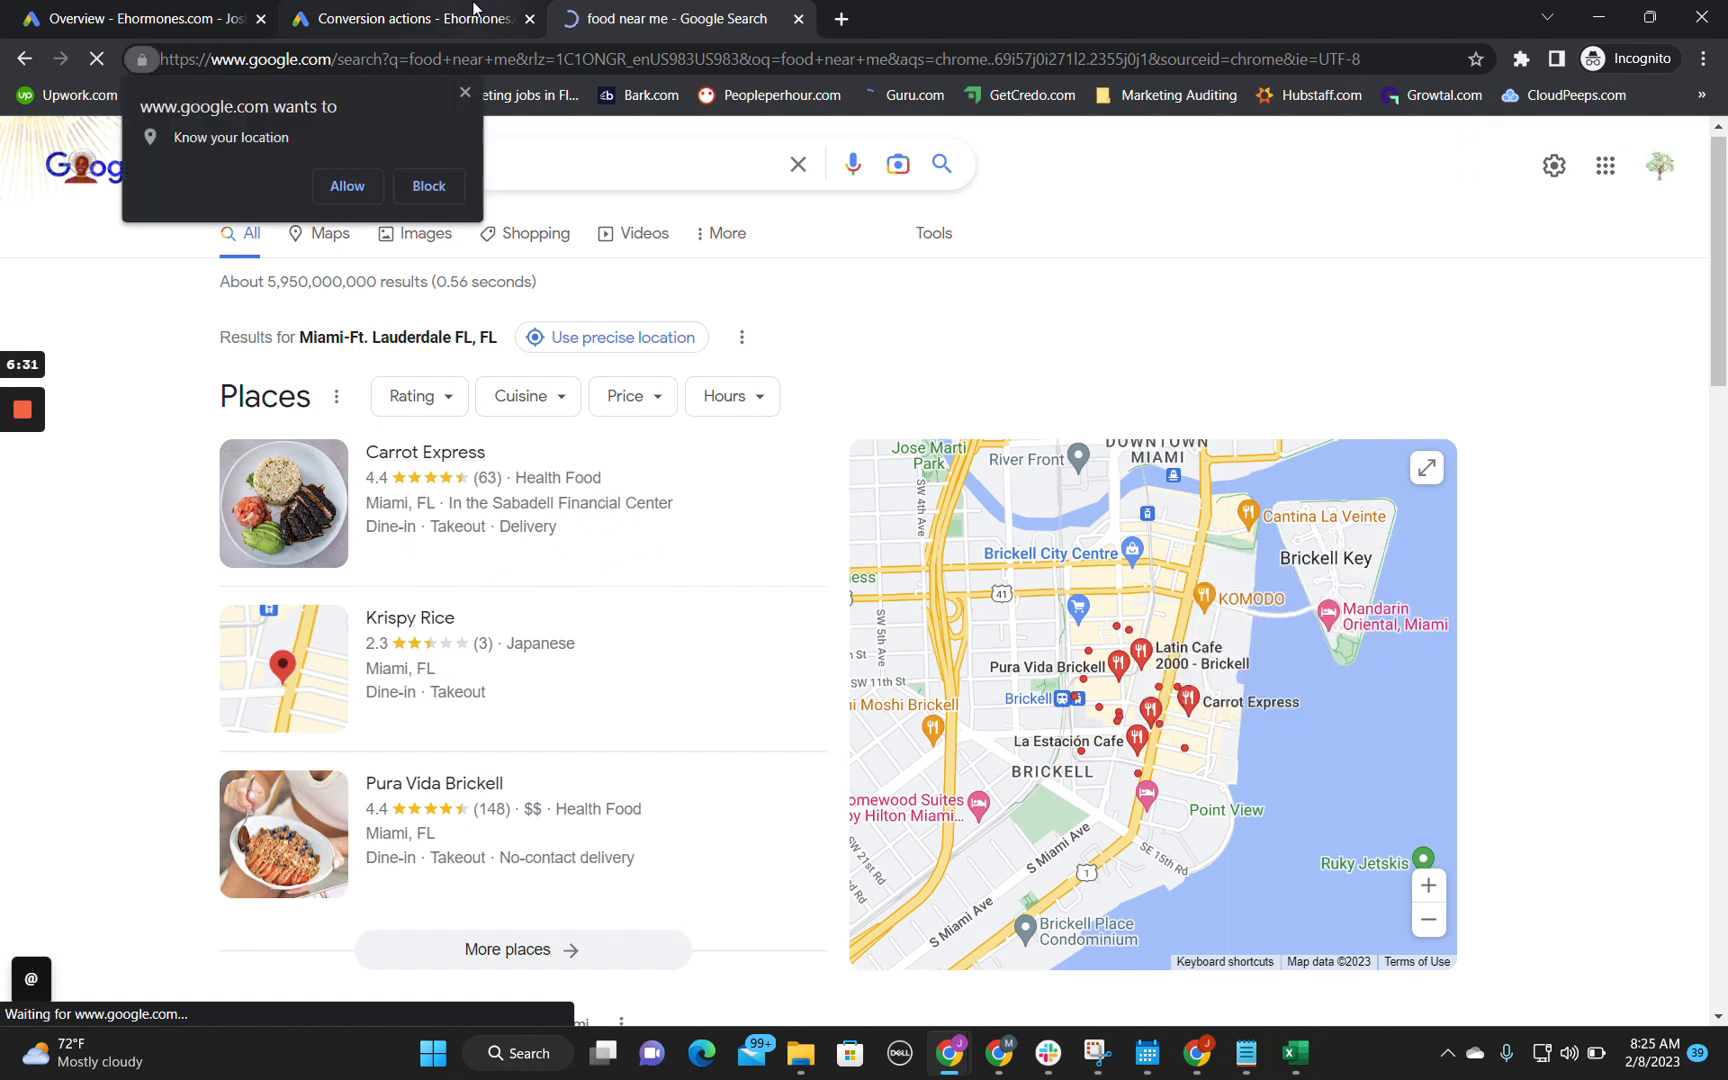
Step: Return to the Google Ads conversion summary and check the conversion value and conversion count of Call Conversions
left_click(475, 12)
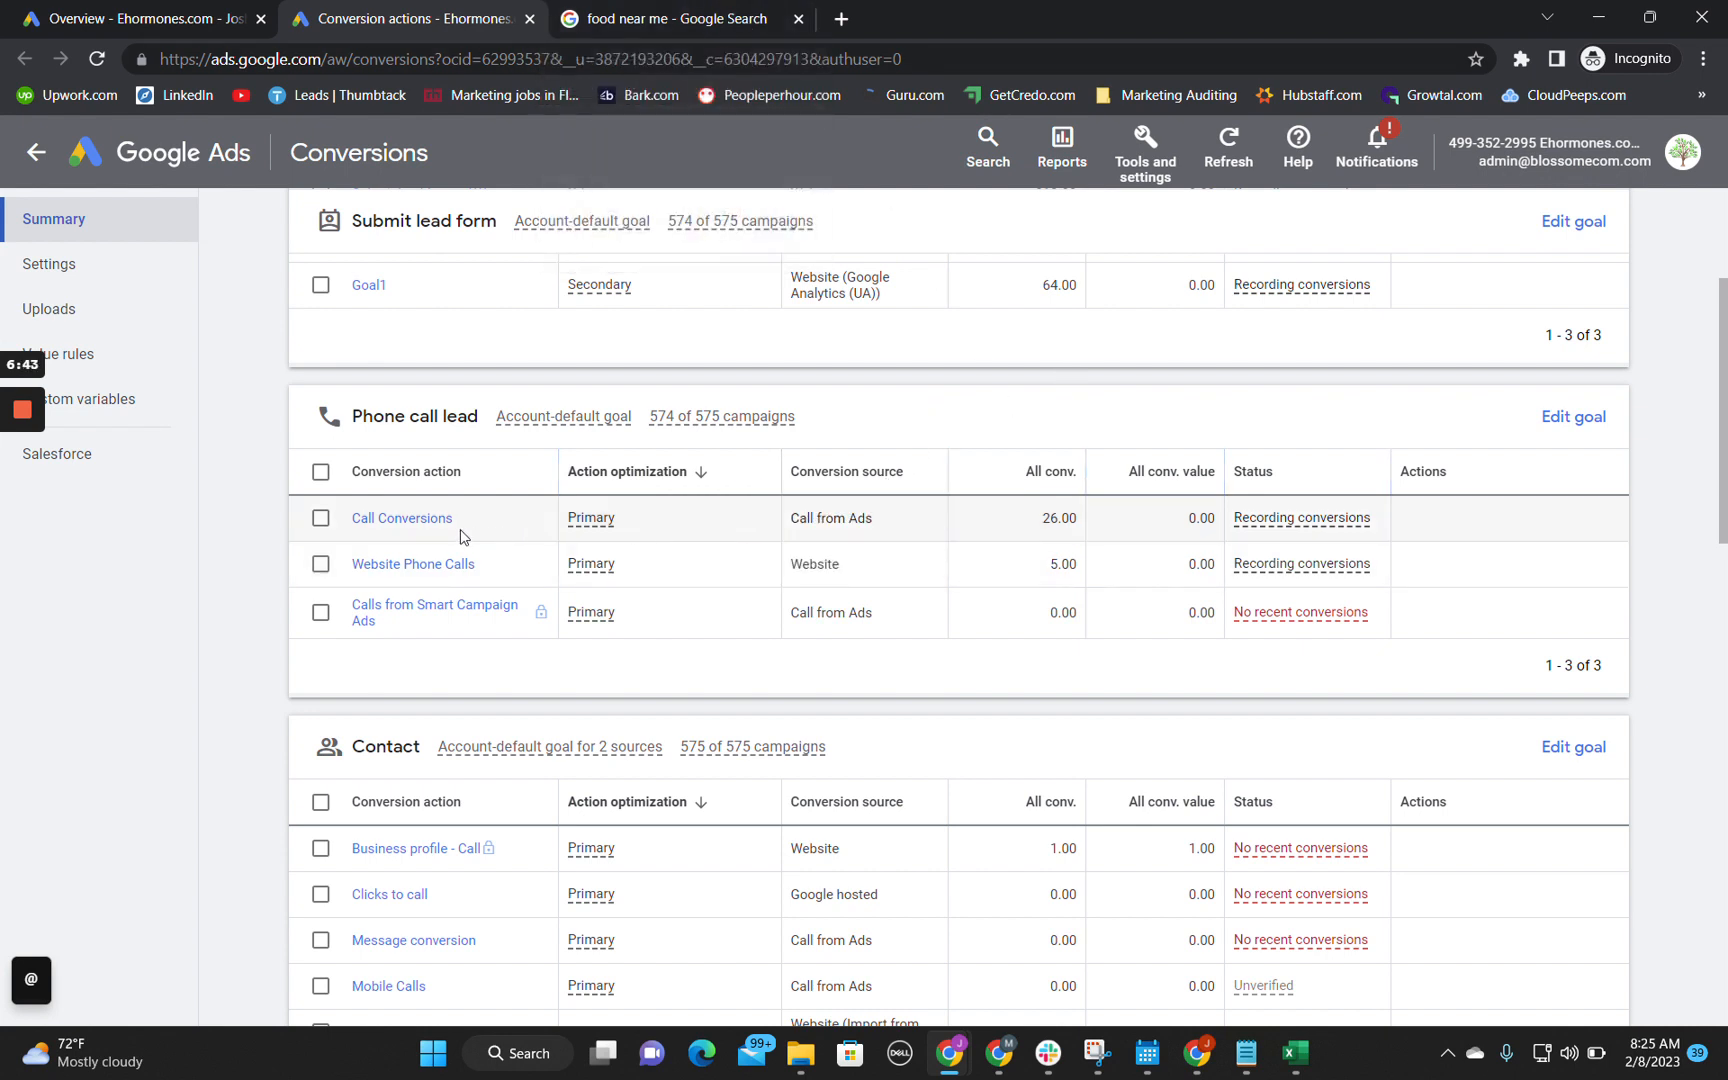
left_click_drag(1186, 519, 1215, 520)
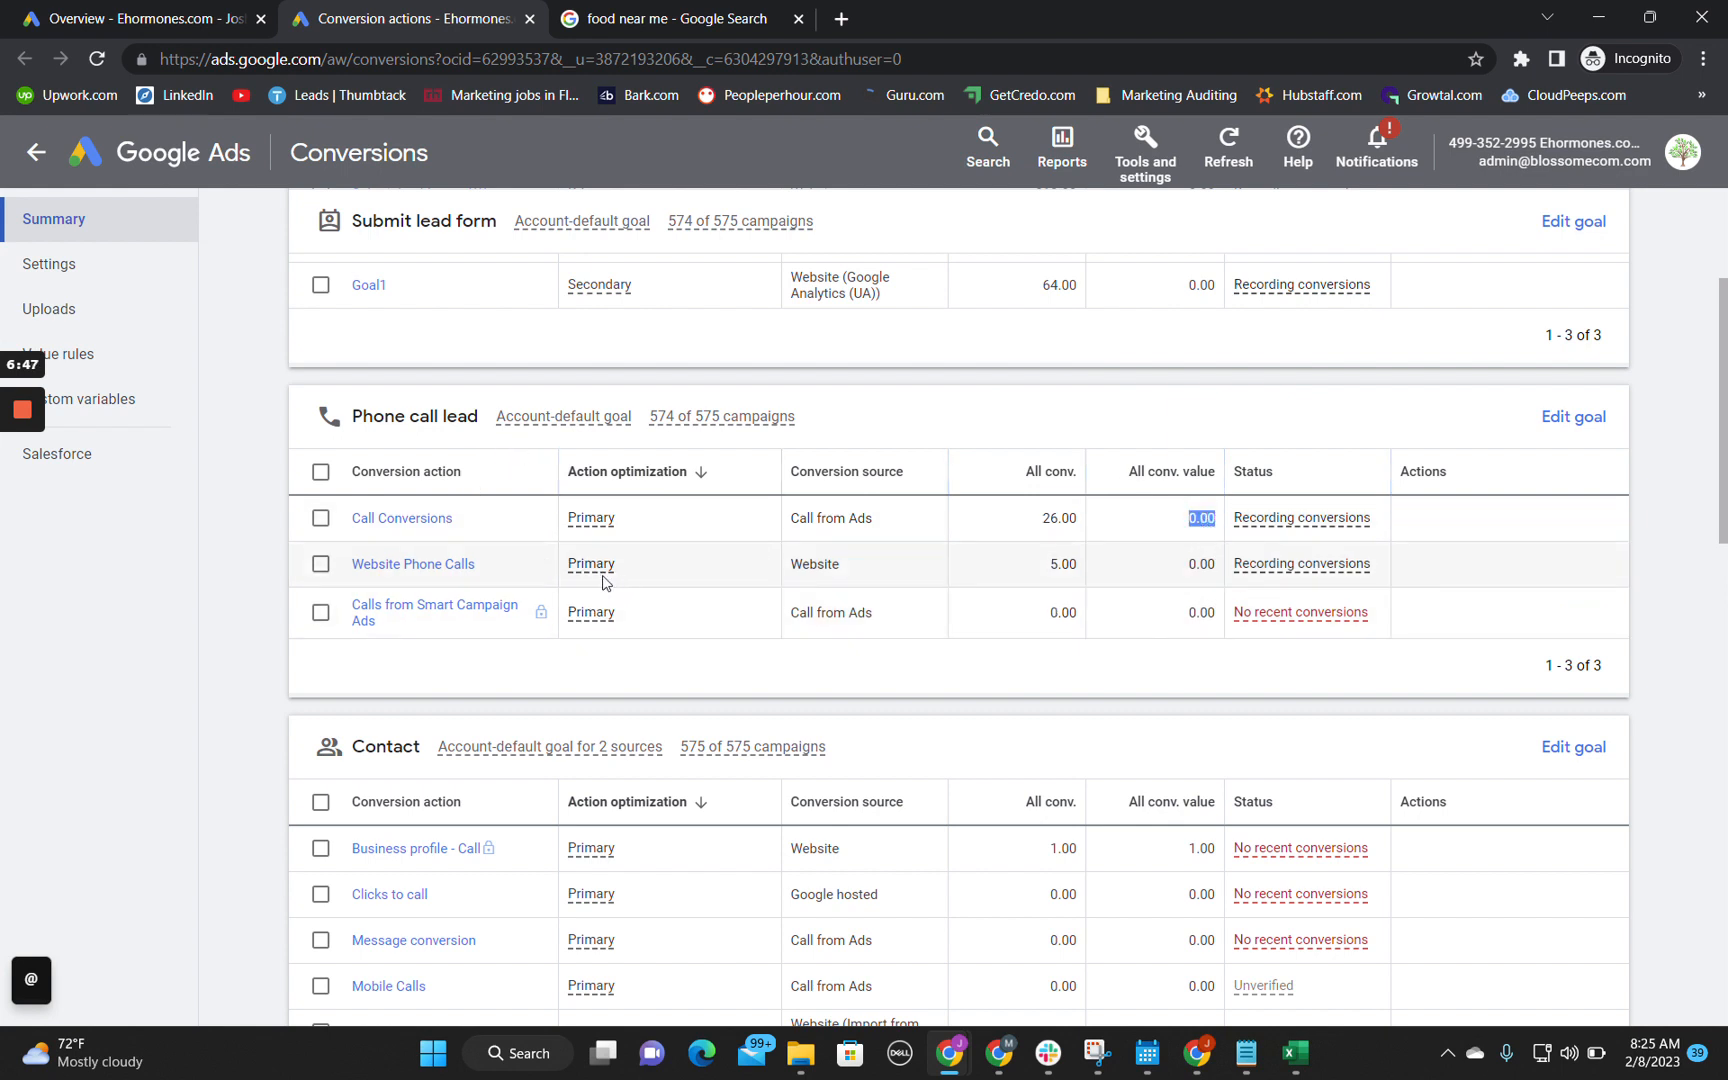
left_click(1046, 520)
left_click_drag(1046, 520, 1068, 520)
Step: Write "The phone call conversions need a conv value and there might be an overlap of conversions between the ad and the website." in audit spreadsheet cell B5
left_click(1601, 13)
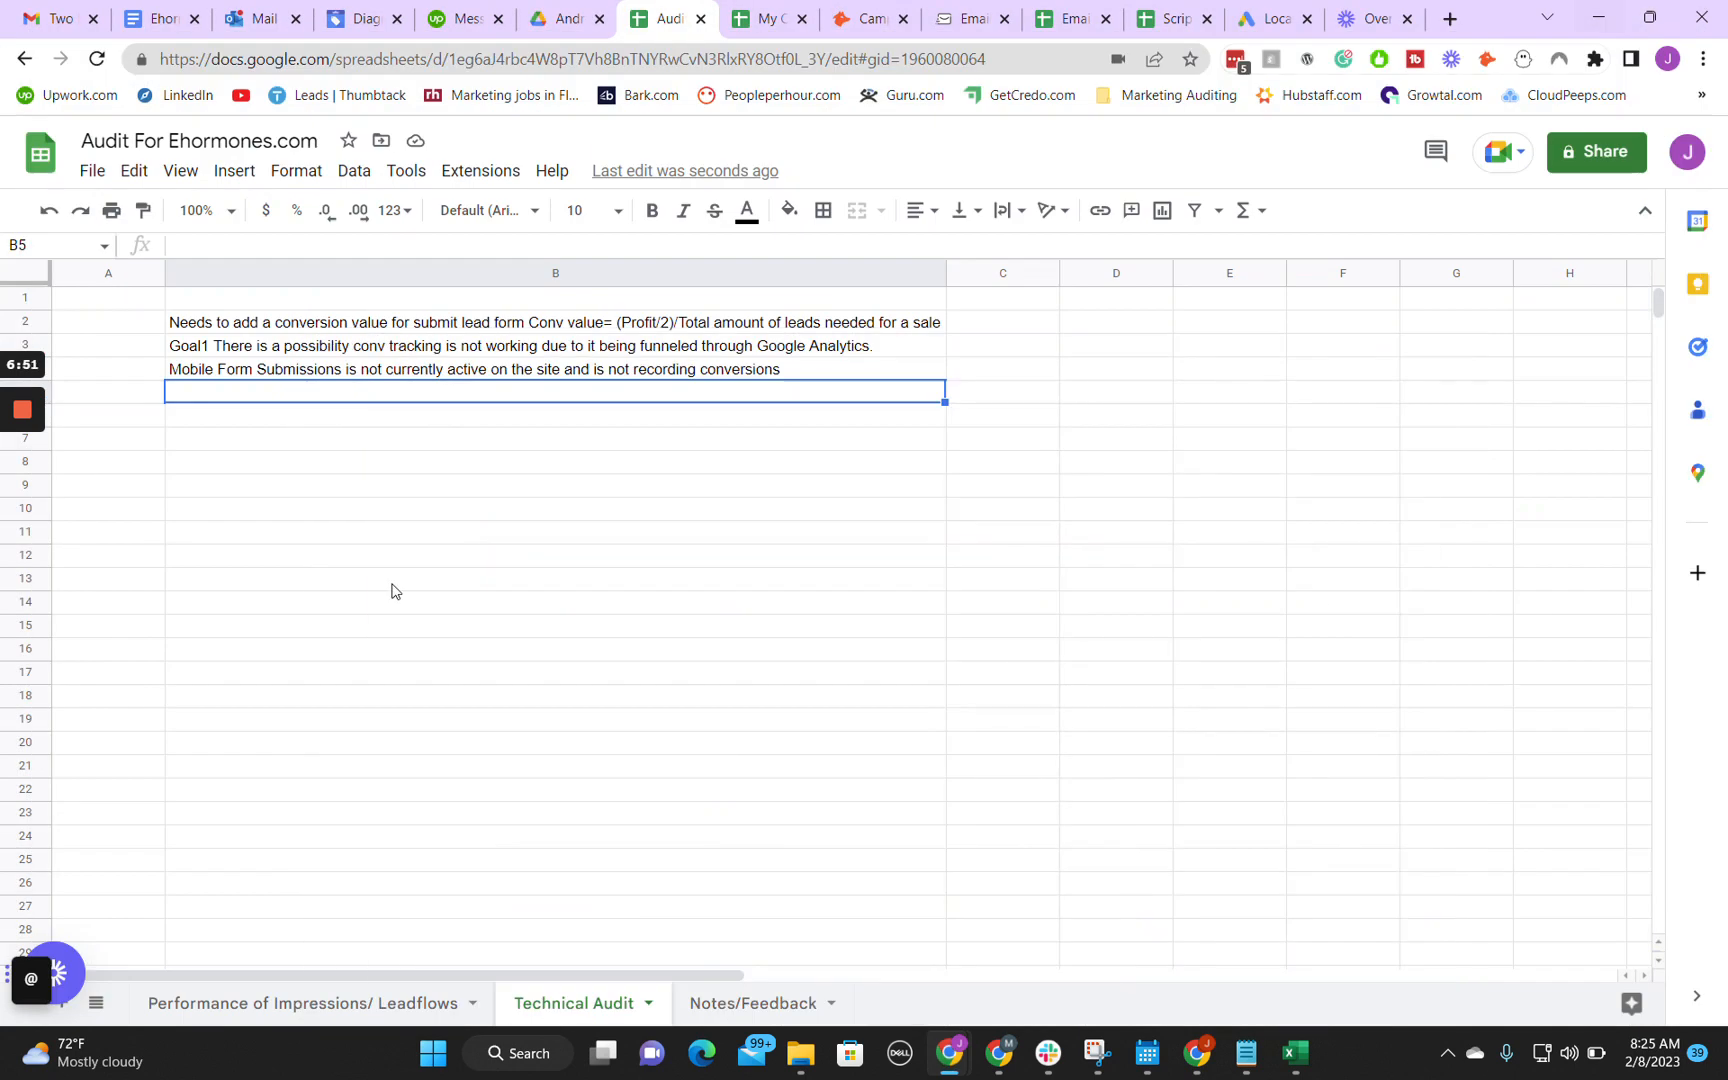
type("The ph")
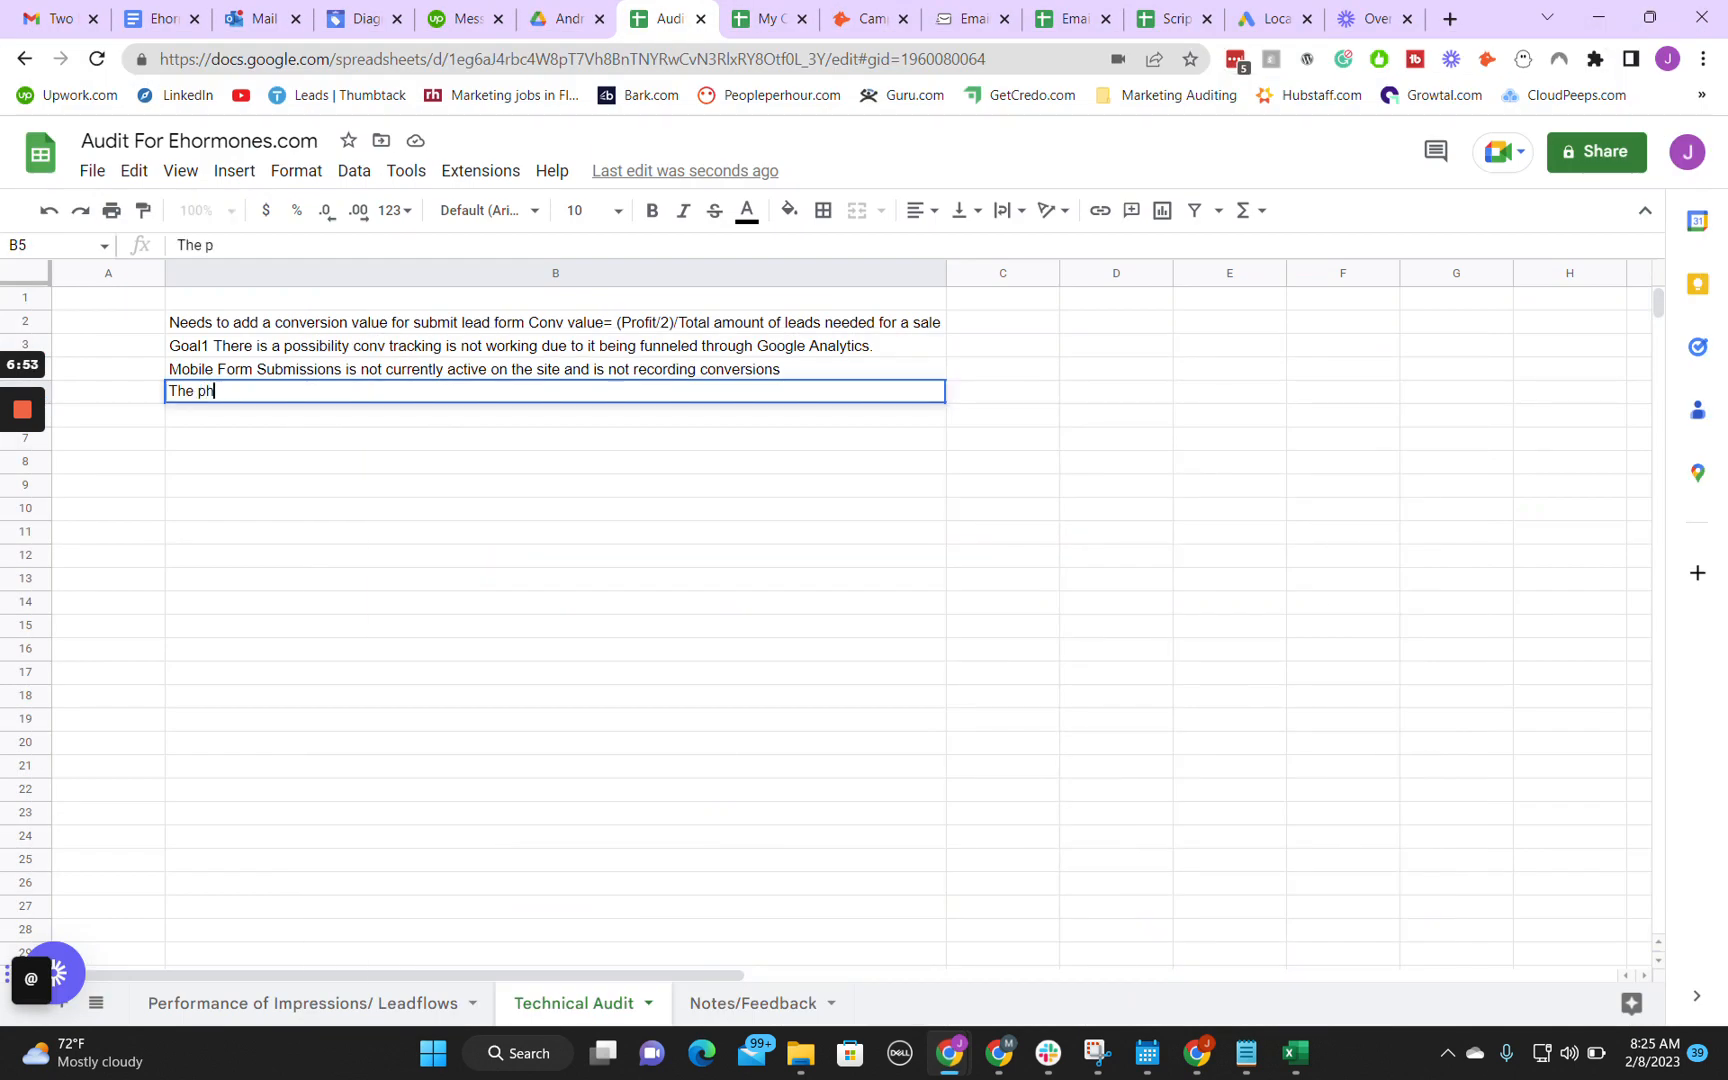
type("one call conversions")
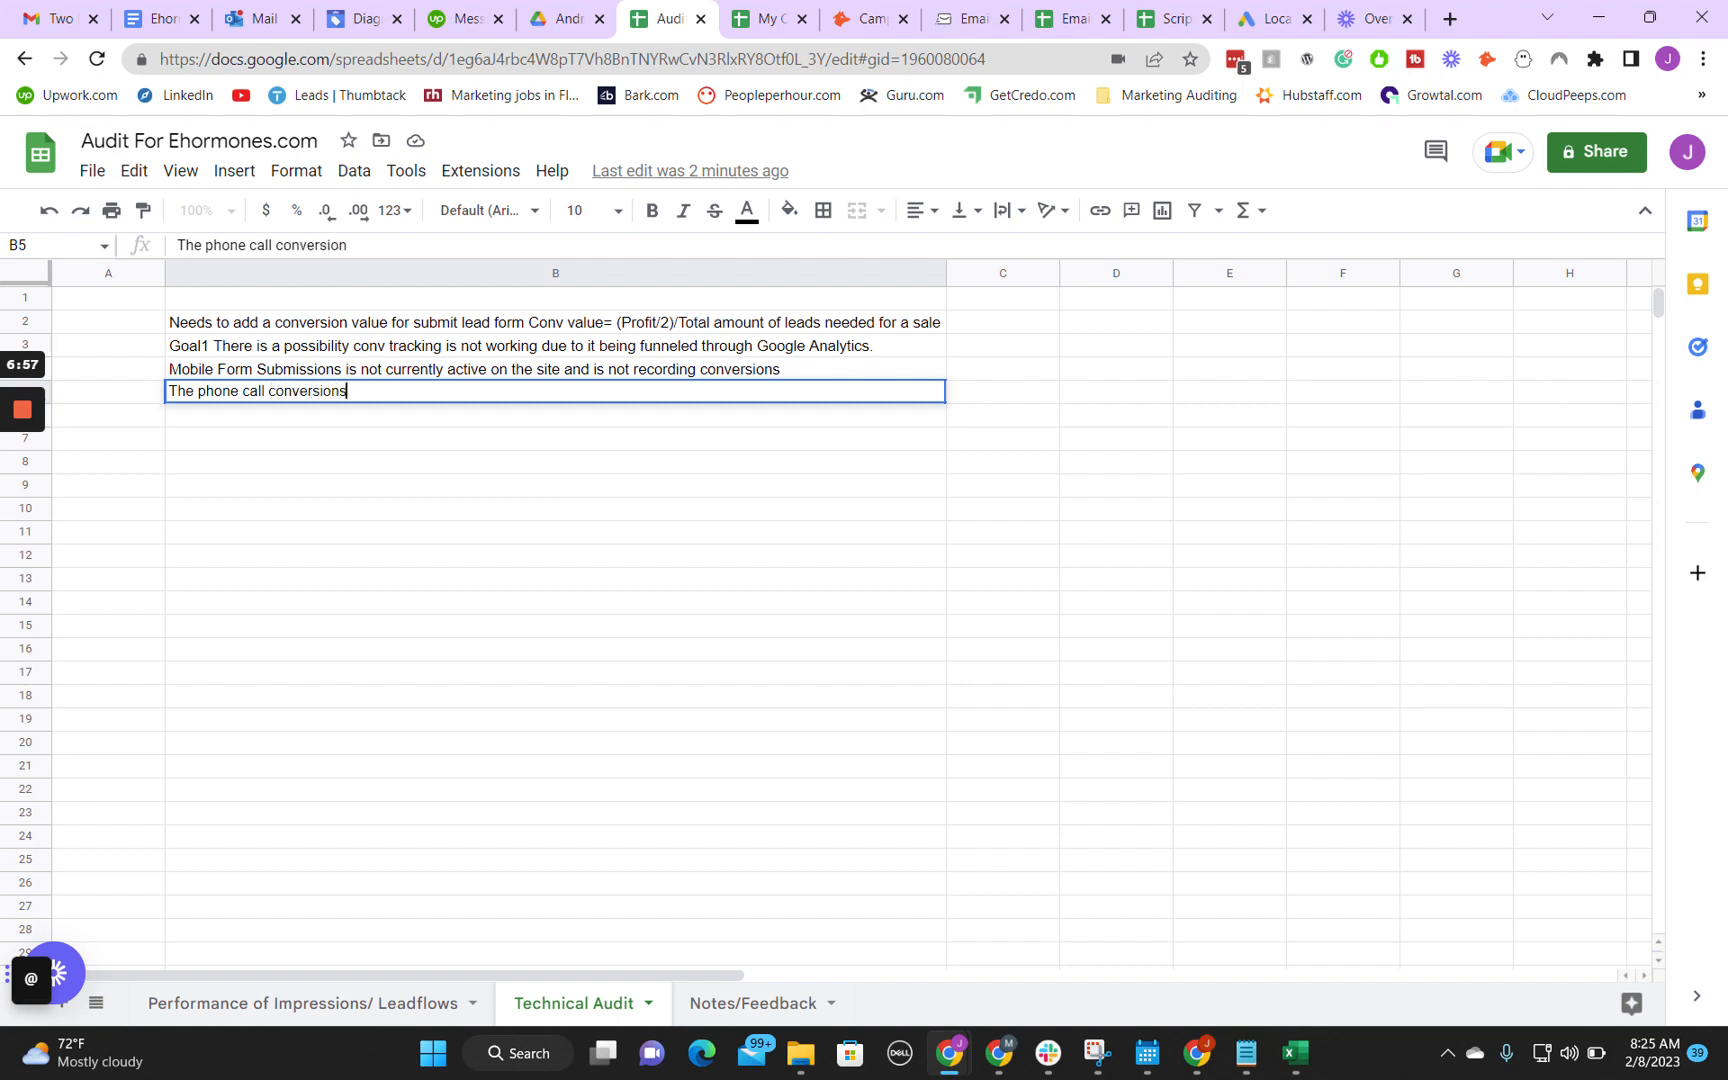
type(" need a conv value and there m")
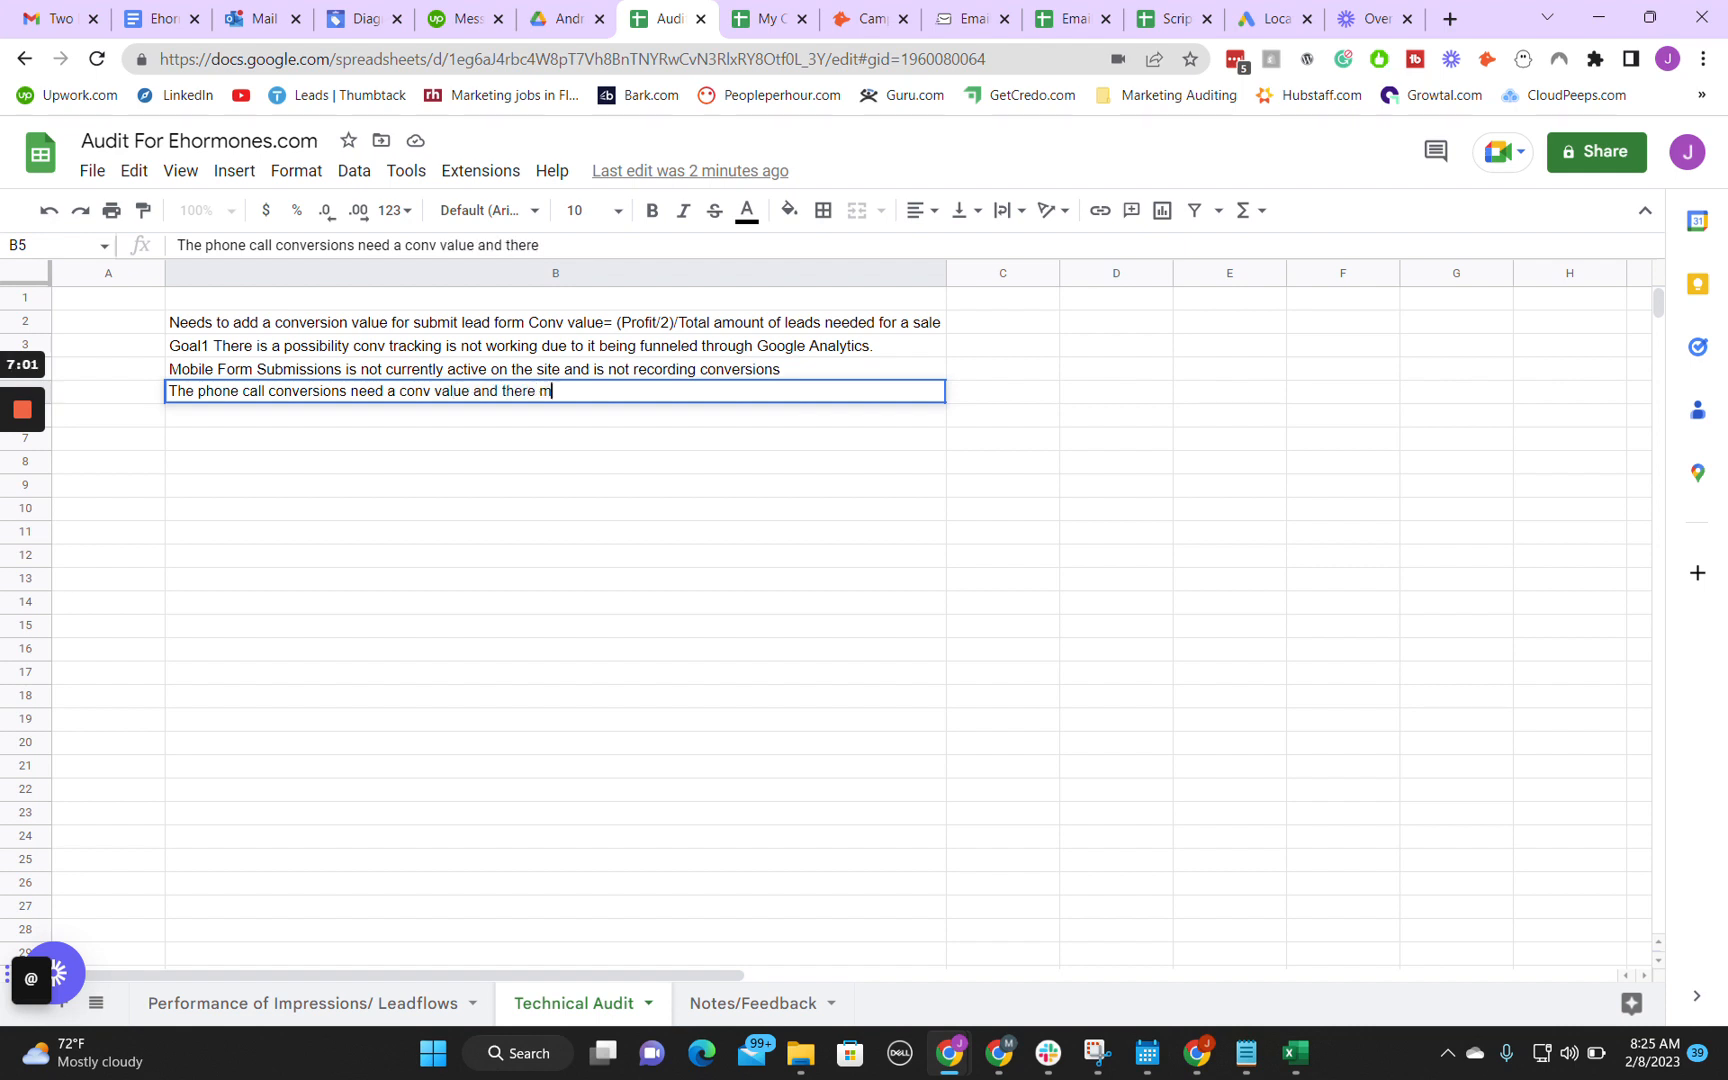
type("ight be an opv")
key("BackSpace")
type("erlap o")
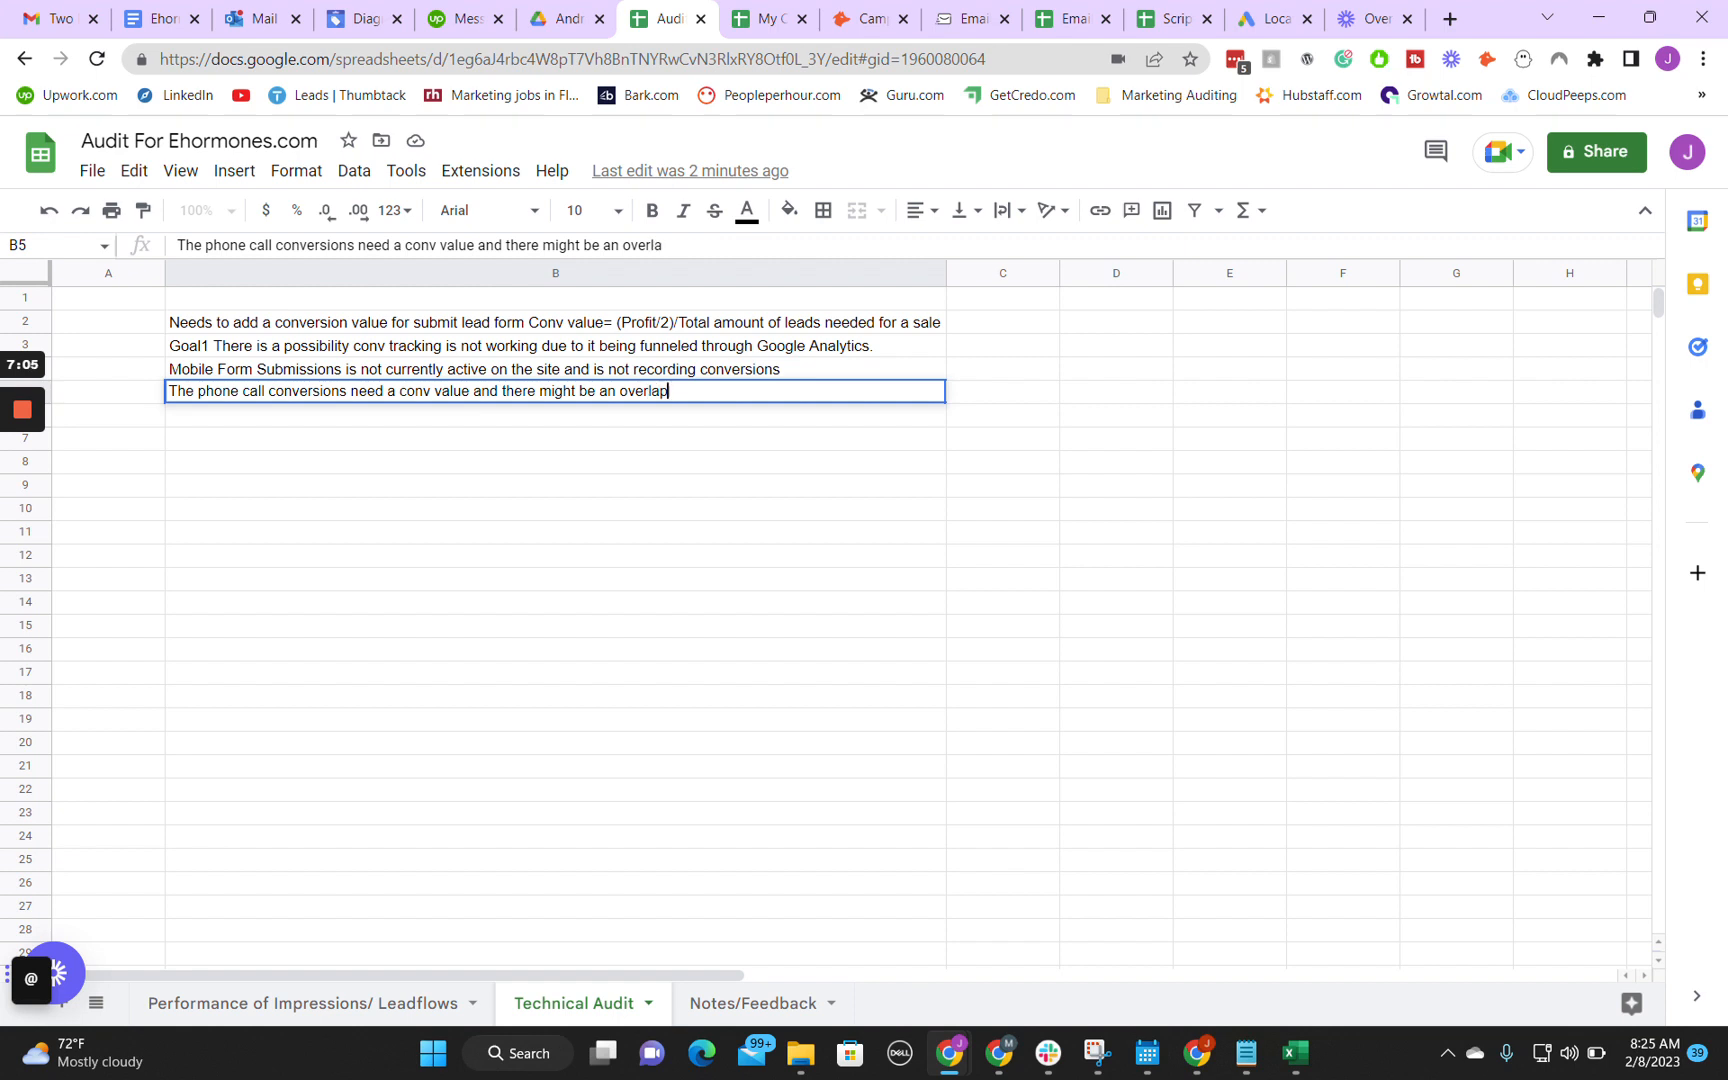
key("BackSpace")
key("BackSpace")
type("f conversions be")
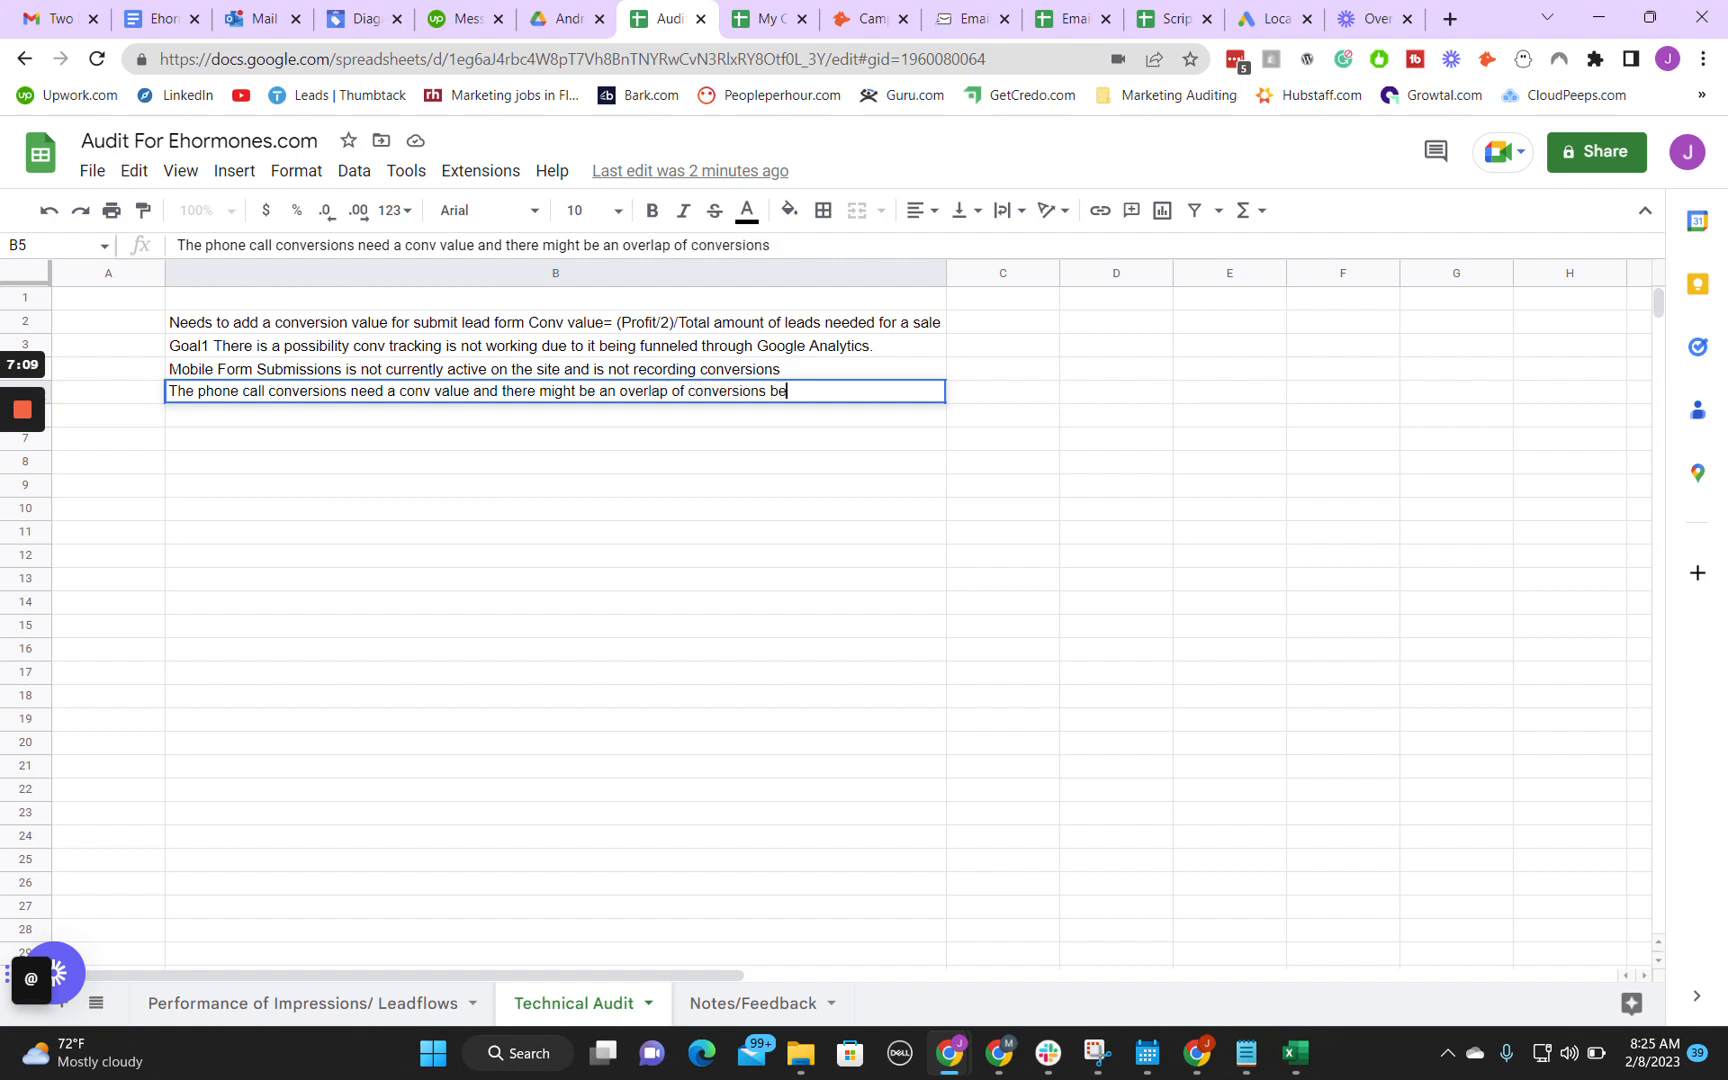
type("tween the ad and the website.")
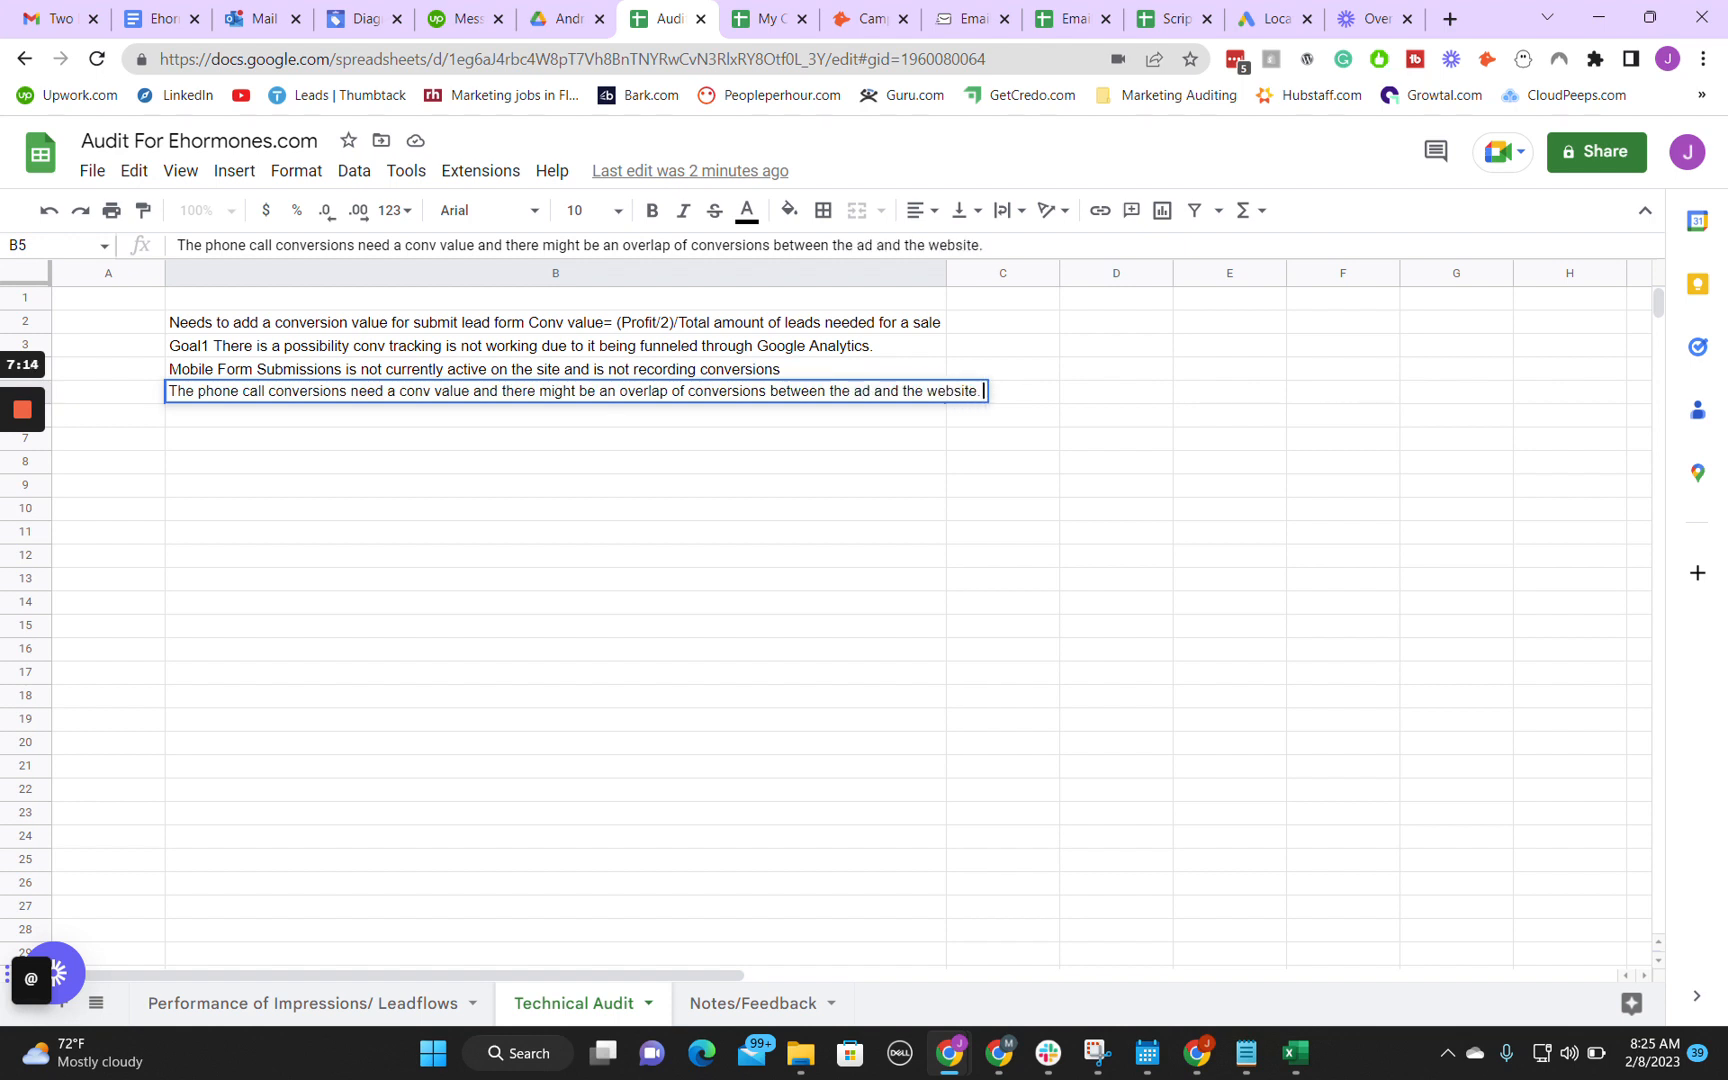
key("Return")
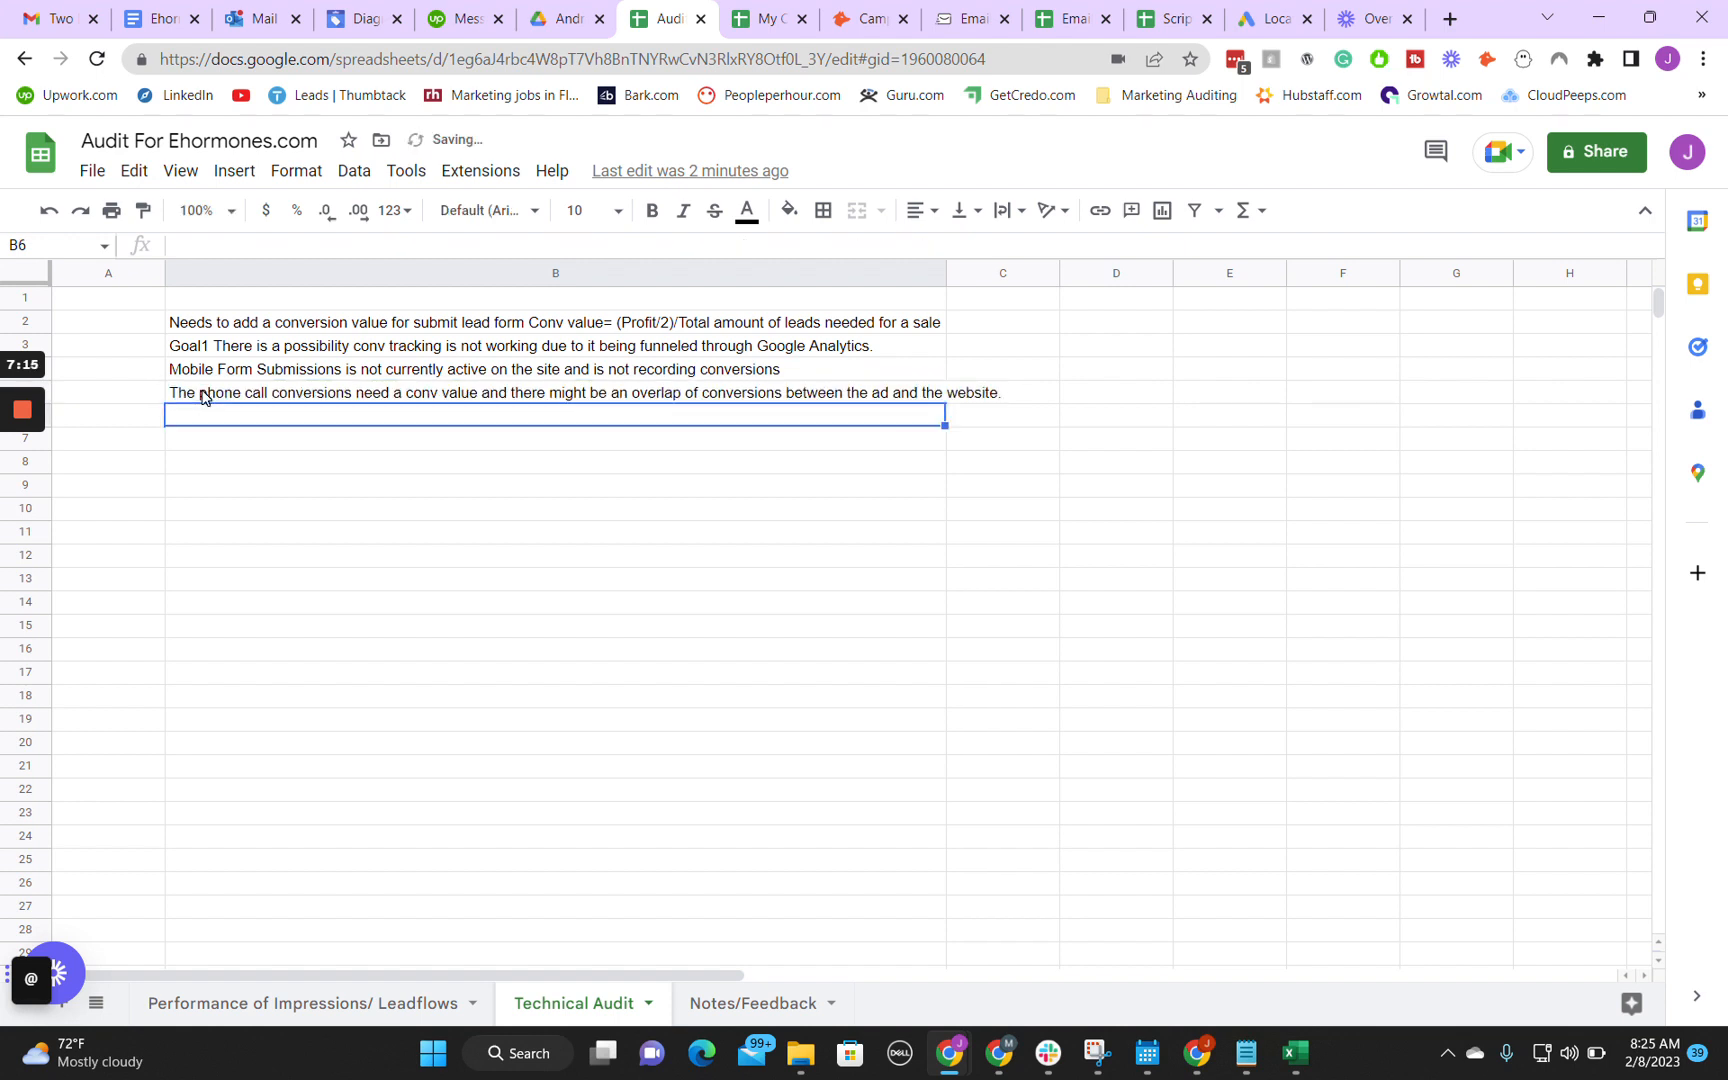
Step: Switch back to Google Ads and examine the sources, values and statuses of the Contact goal's conversion actions
mouse_move(957, 1068)
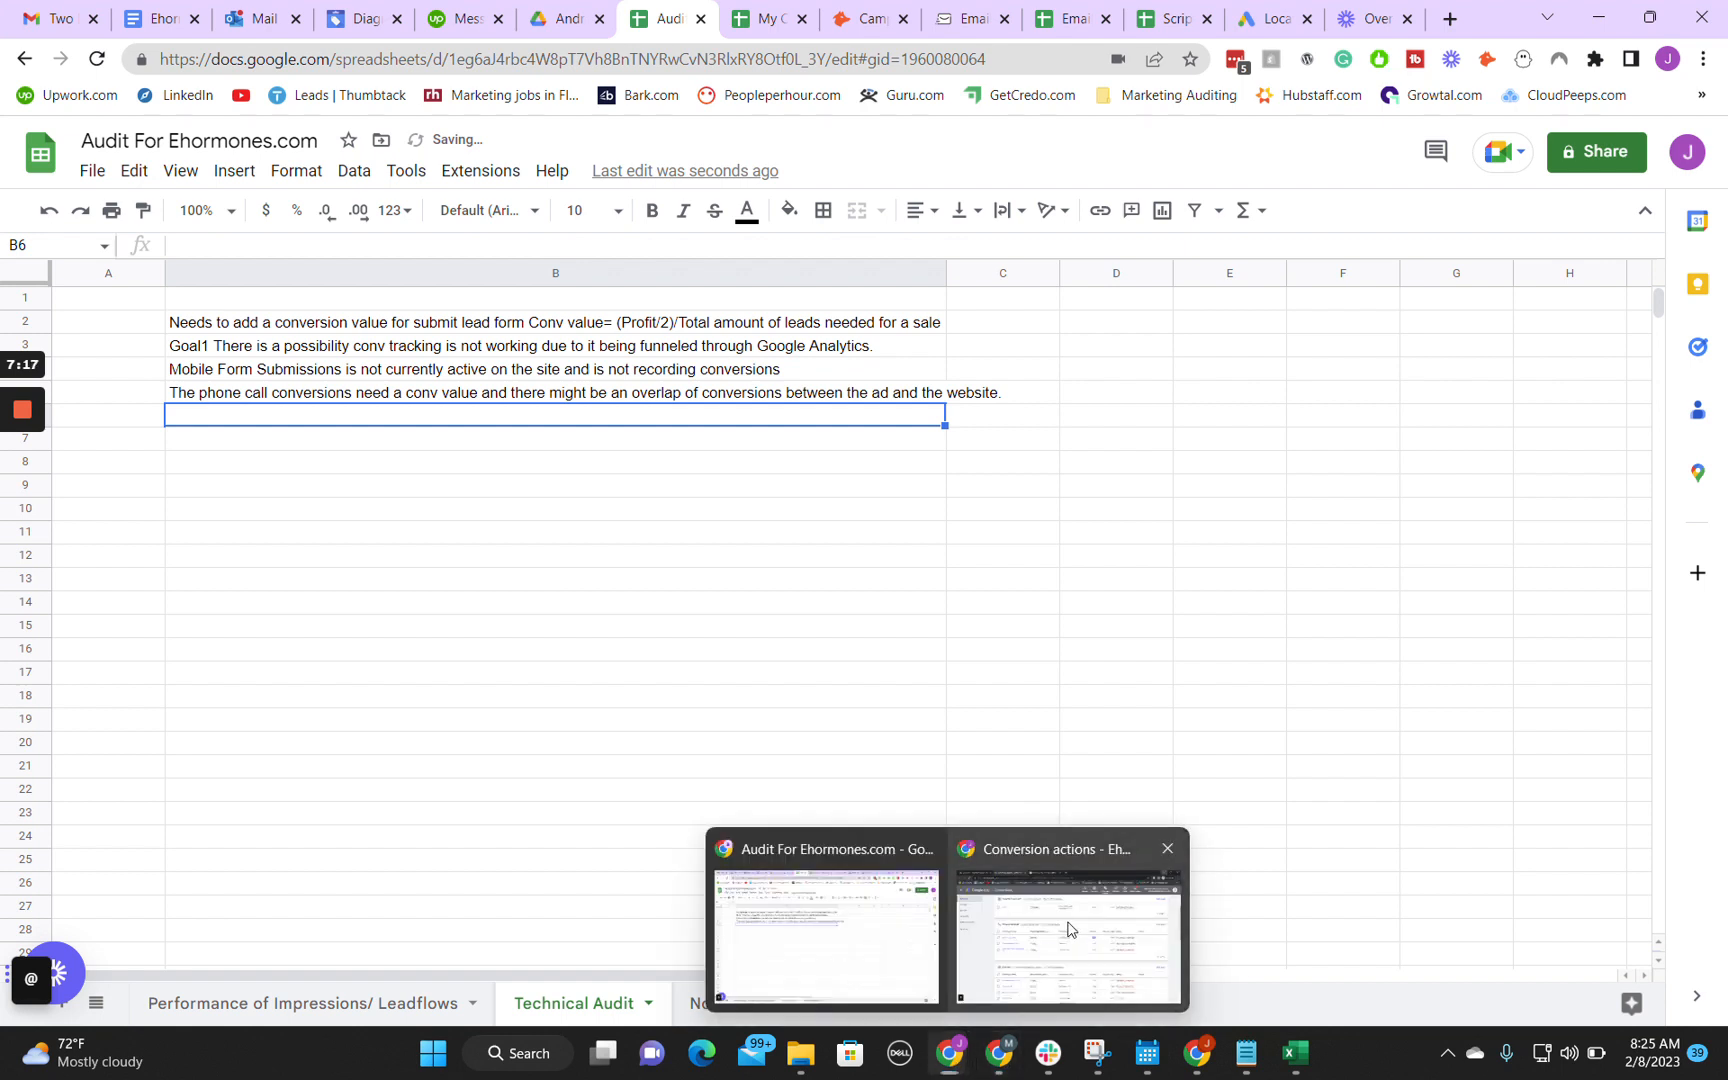
left_click(1072, 930)
scroll(928, 521, "down", 3)
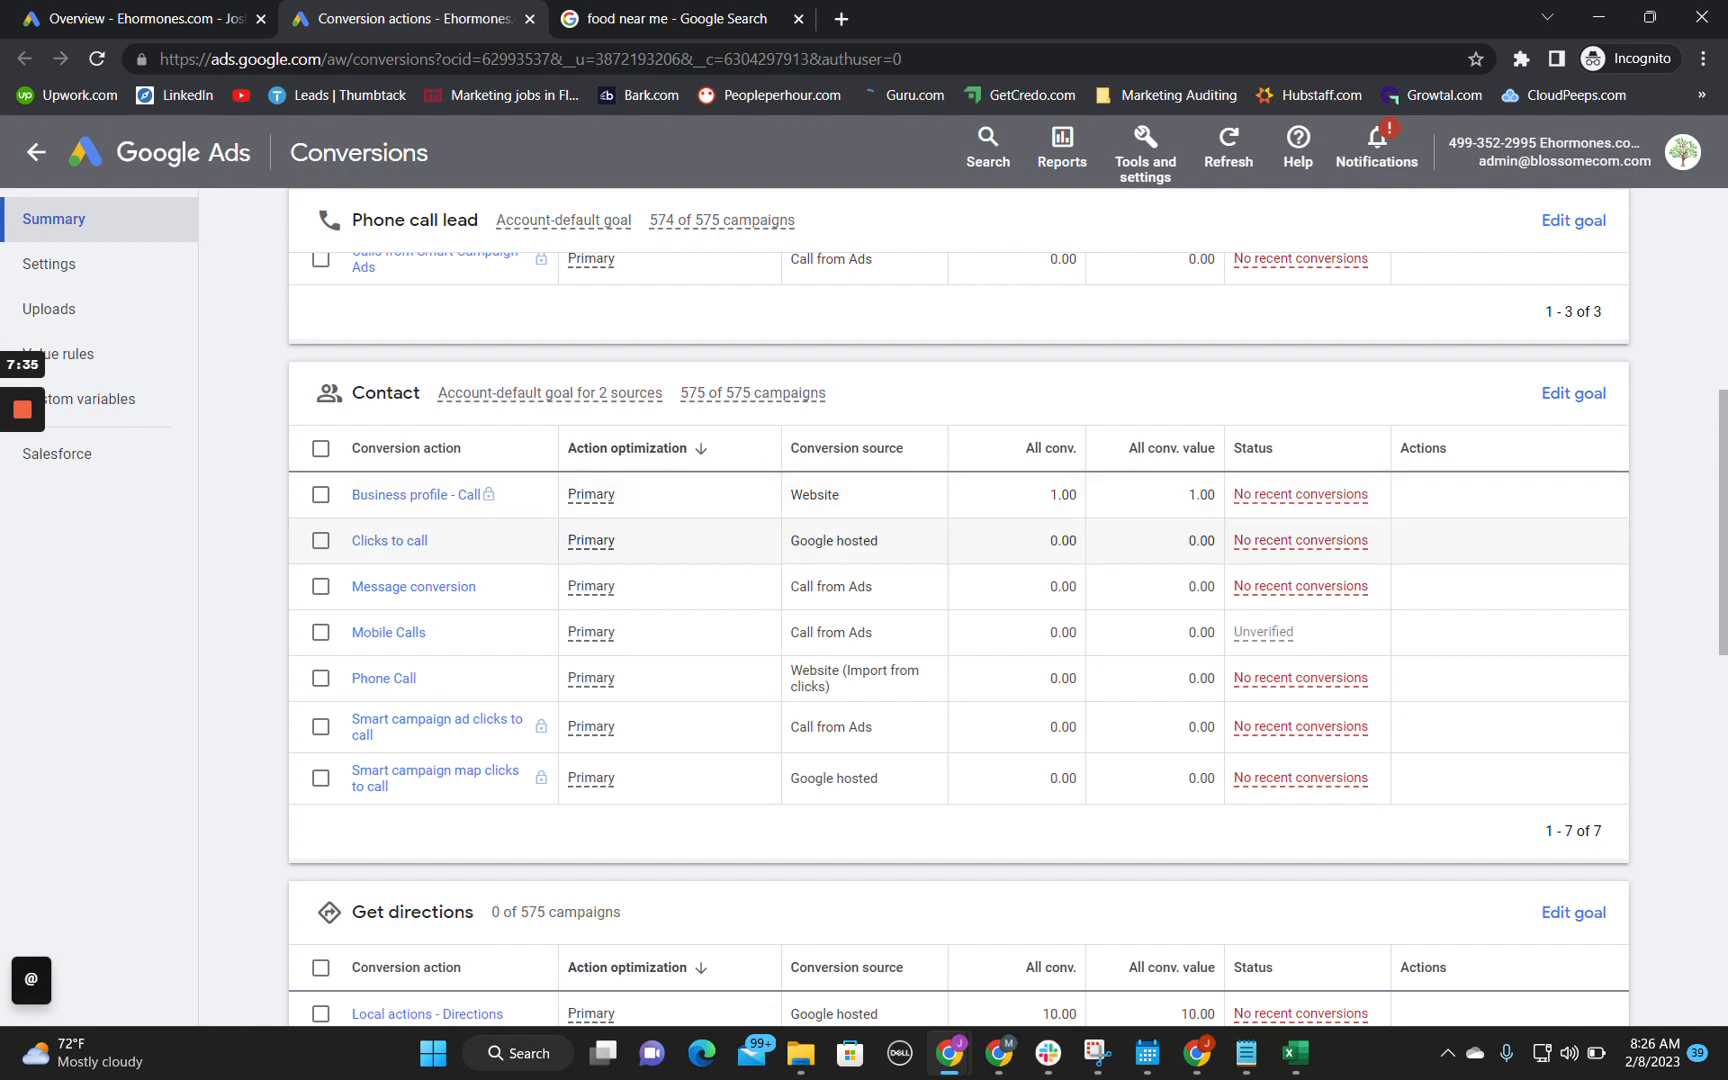
Step: Examine the conversion source of the Clicks to call action in the Contact goal
left_click_drag(800, 541, 880, 550)
left_click(880, 547)
left_click_drag(880, 542, 790, 542)
left_click(792, 543)
left_click_drag(791, 542, 880, 542)
left_click(879, 542)
left_click_drag(791, 542, 880, 542)
left_click(879, 542)
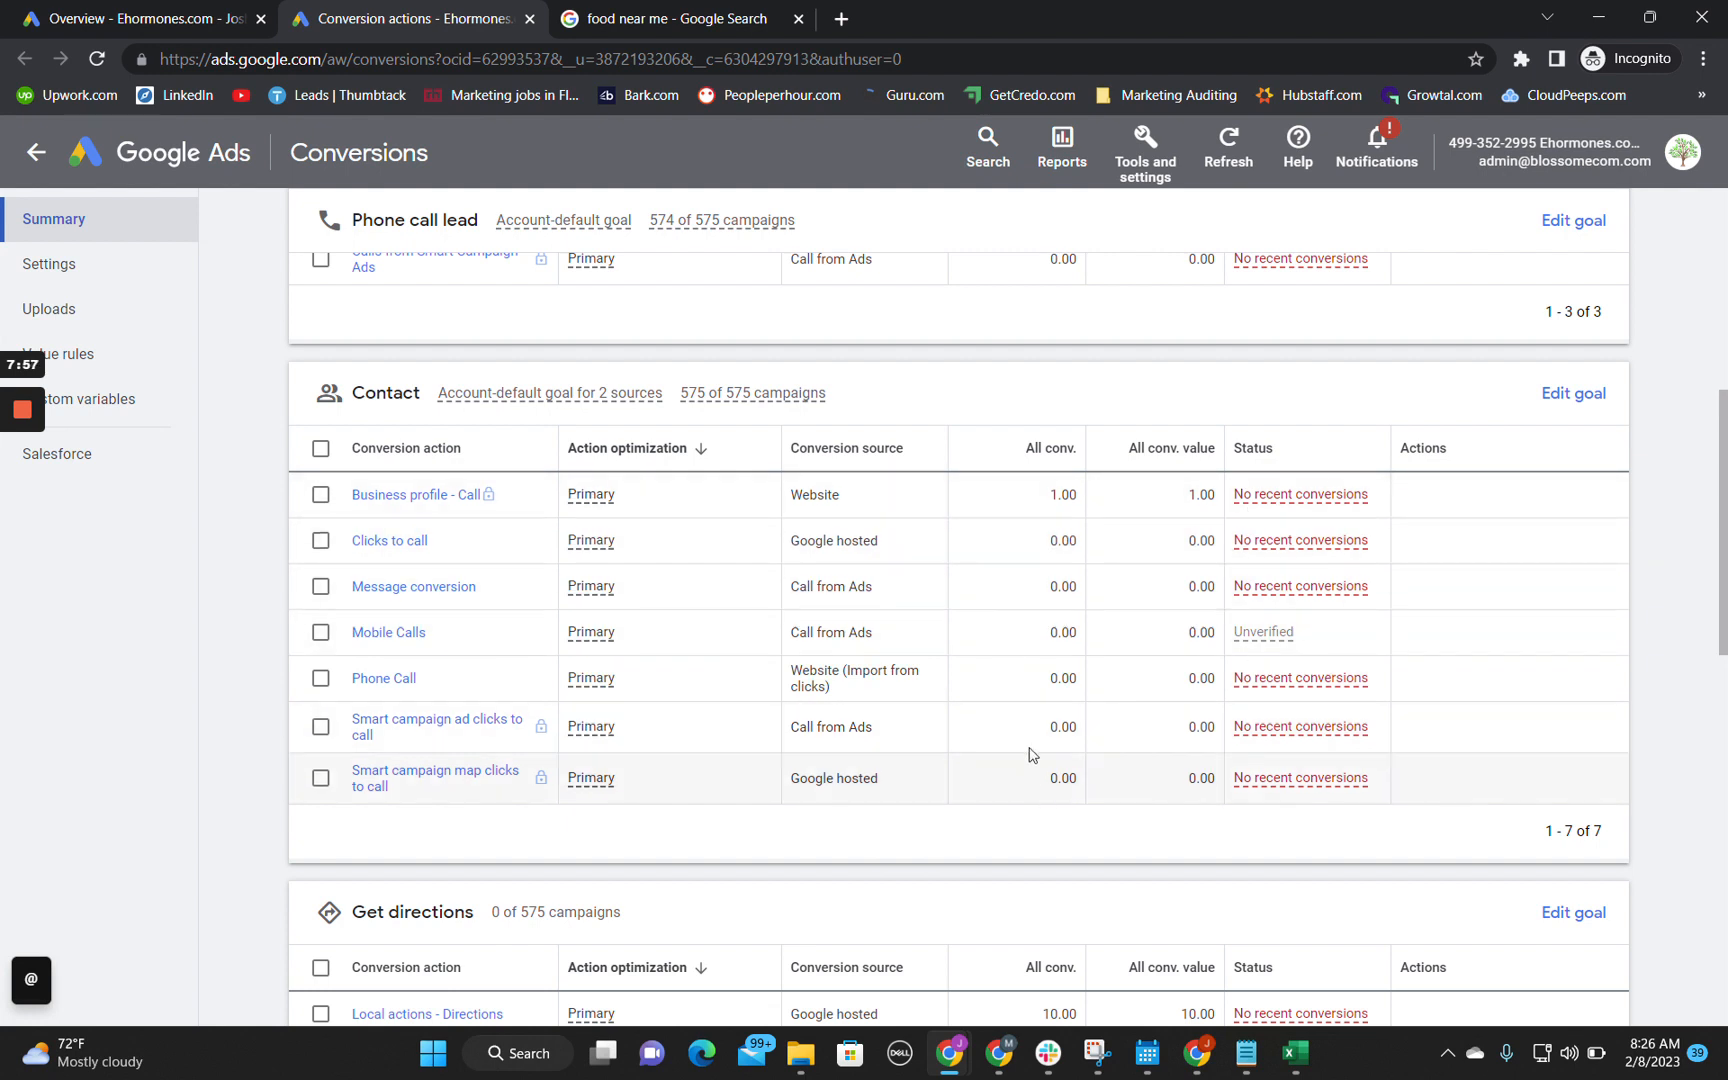
Step: Compare the conversion value of Local actions - Directions with that of the Submit lead form - AW action
scroll(450, 620, "down", 1)
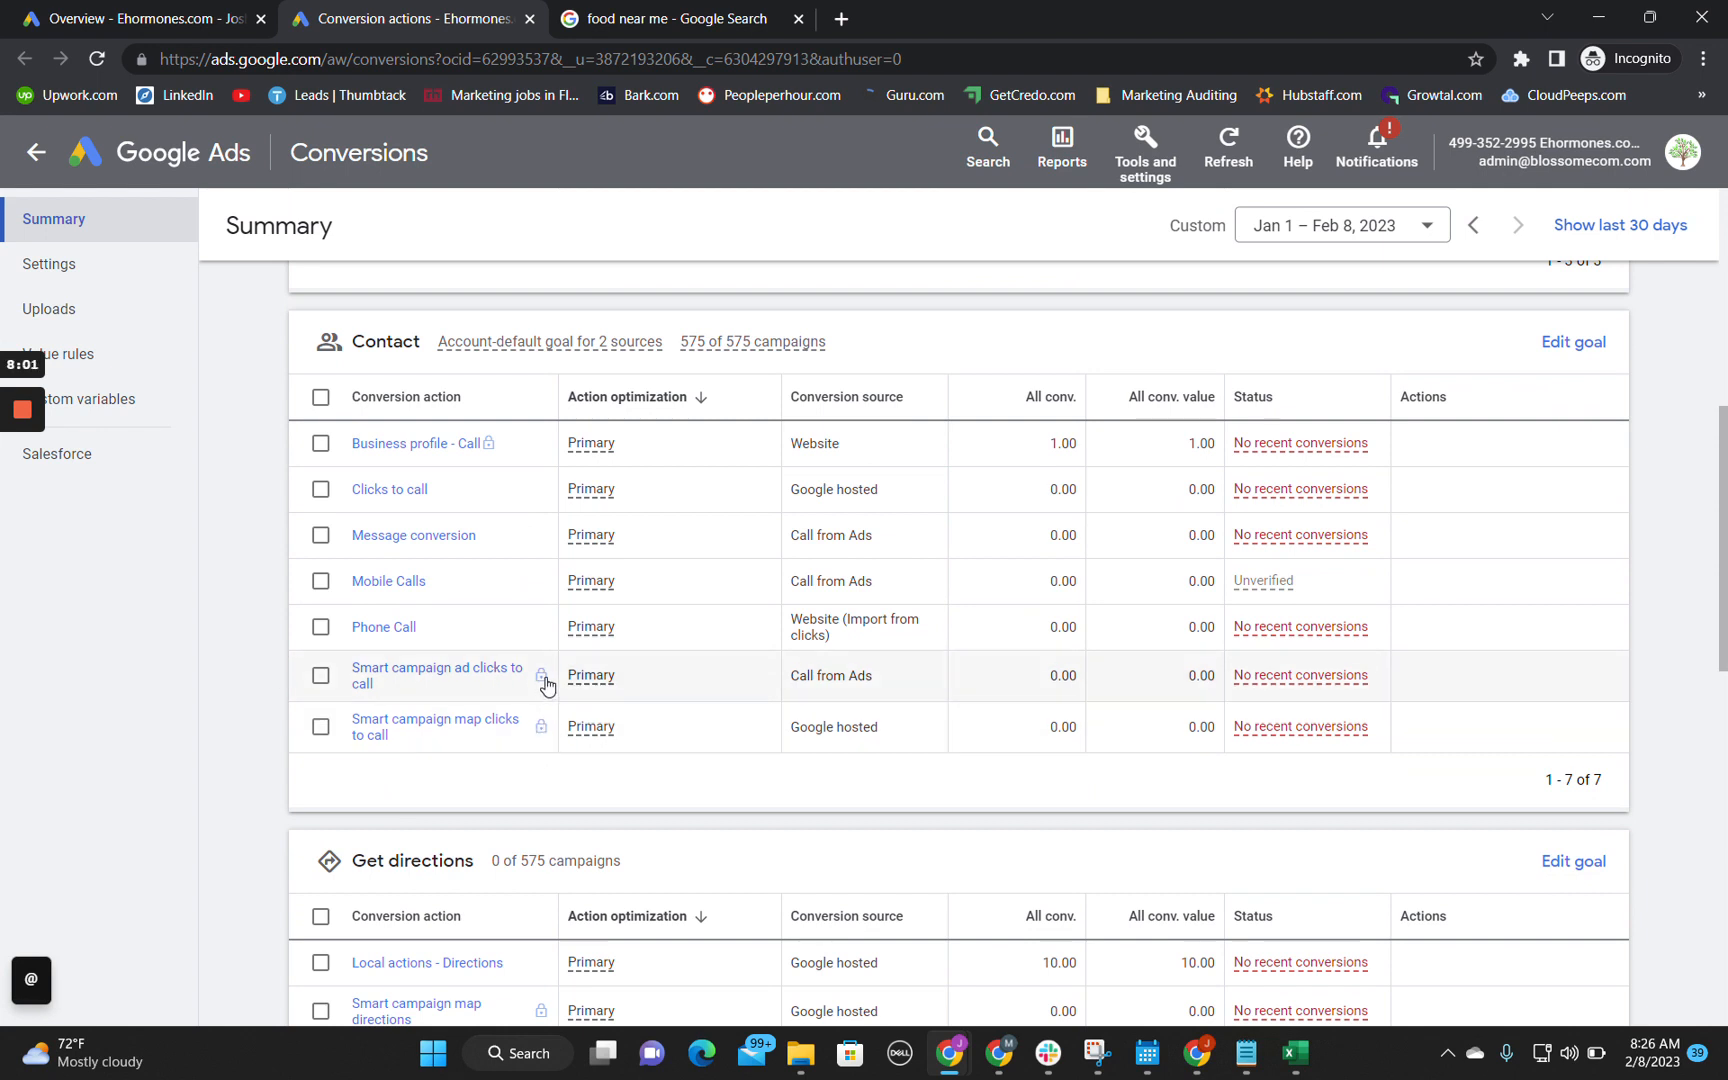
scroll(545, 785, "down", 5)
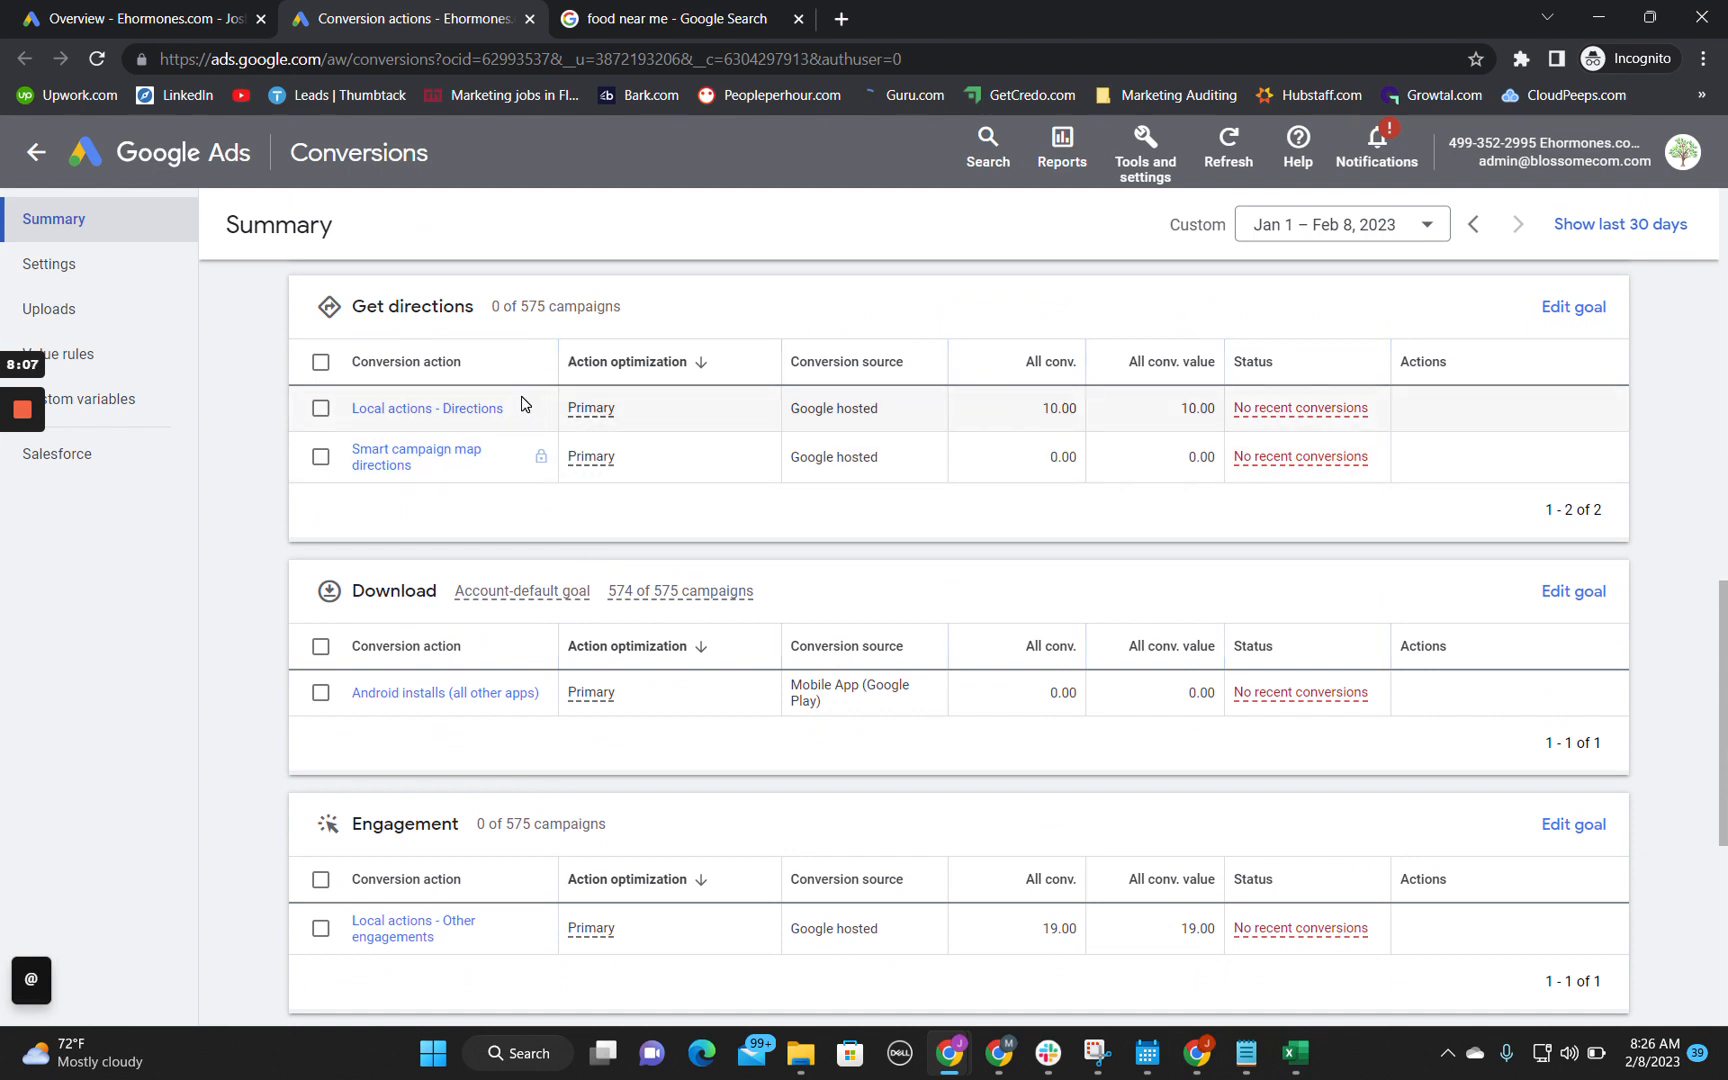
left_click_drag(1178, 416, 1220, 413)
scroll(1222, 413, "up", 10)
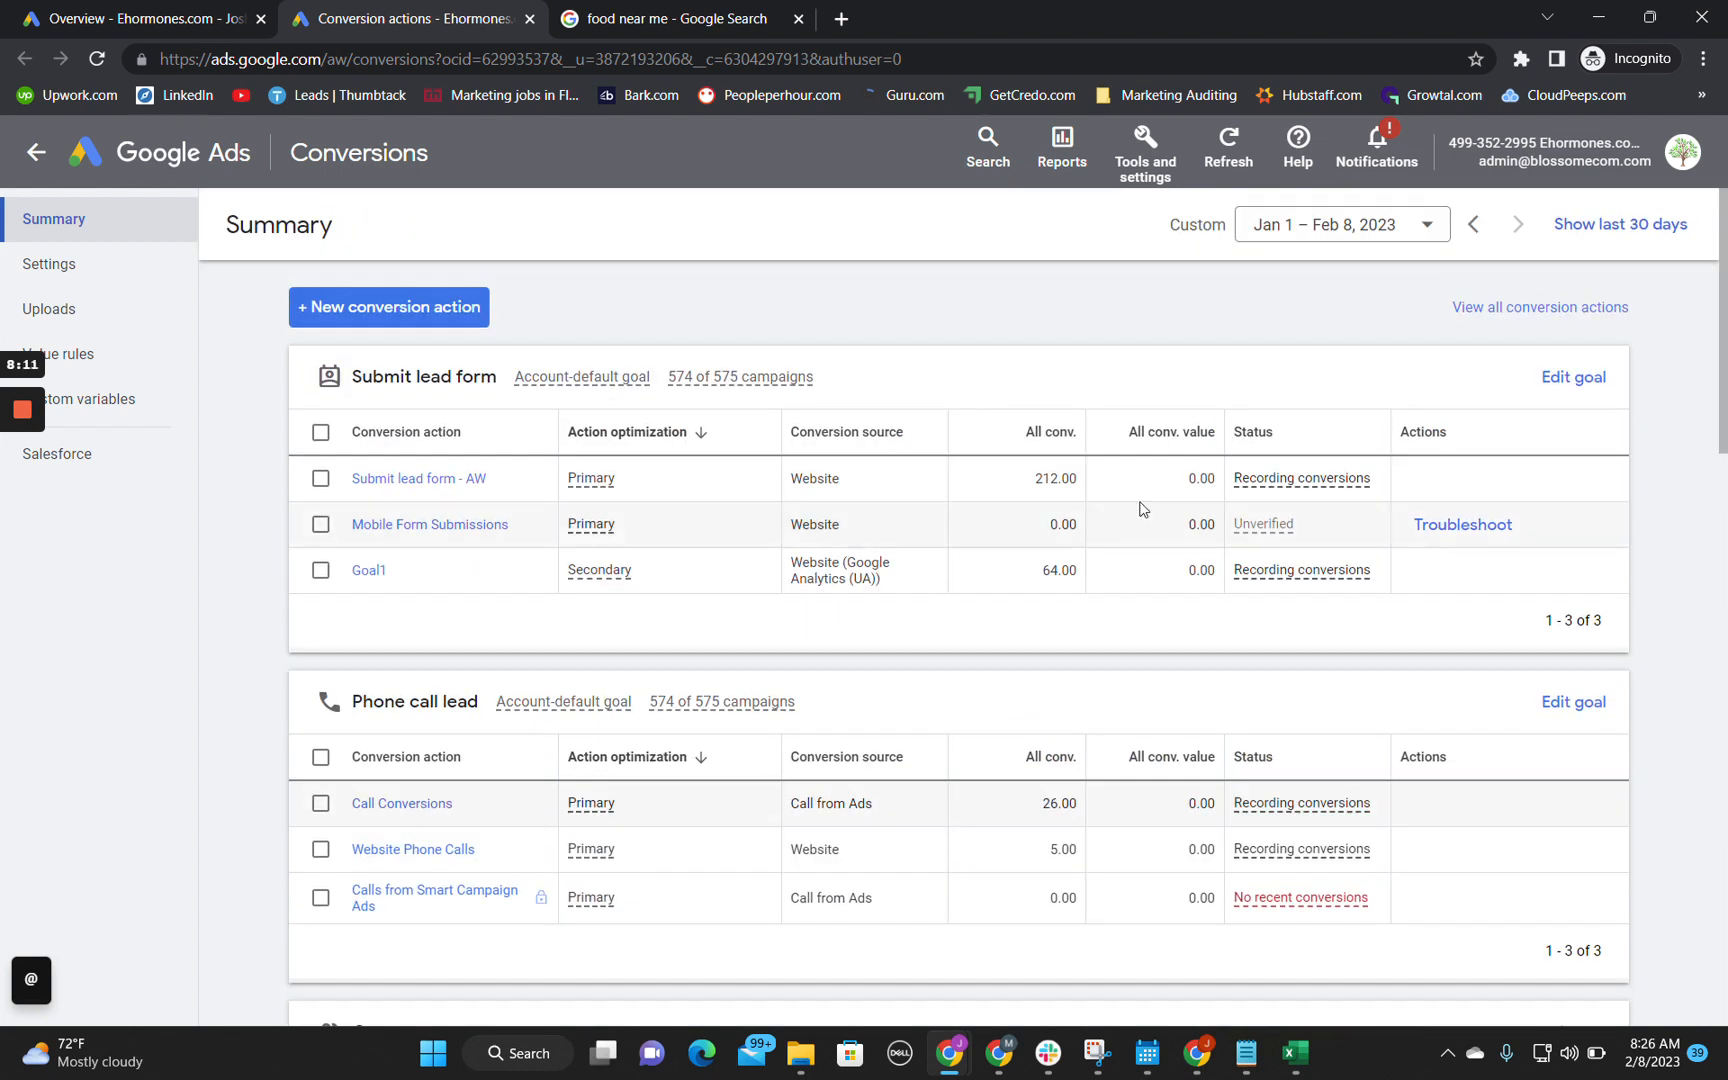
left_click_drag(1180, 482, 1240, 483)
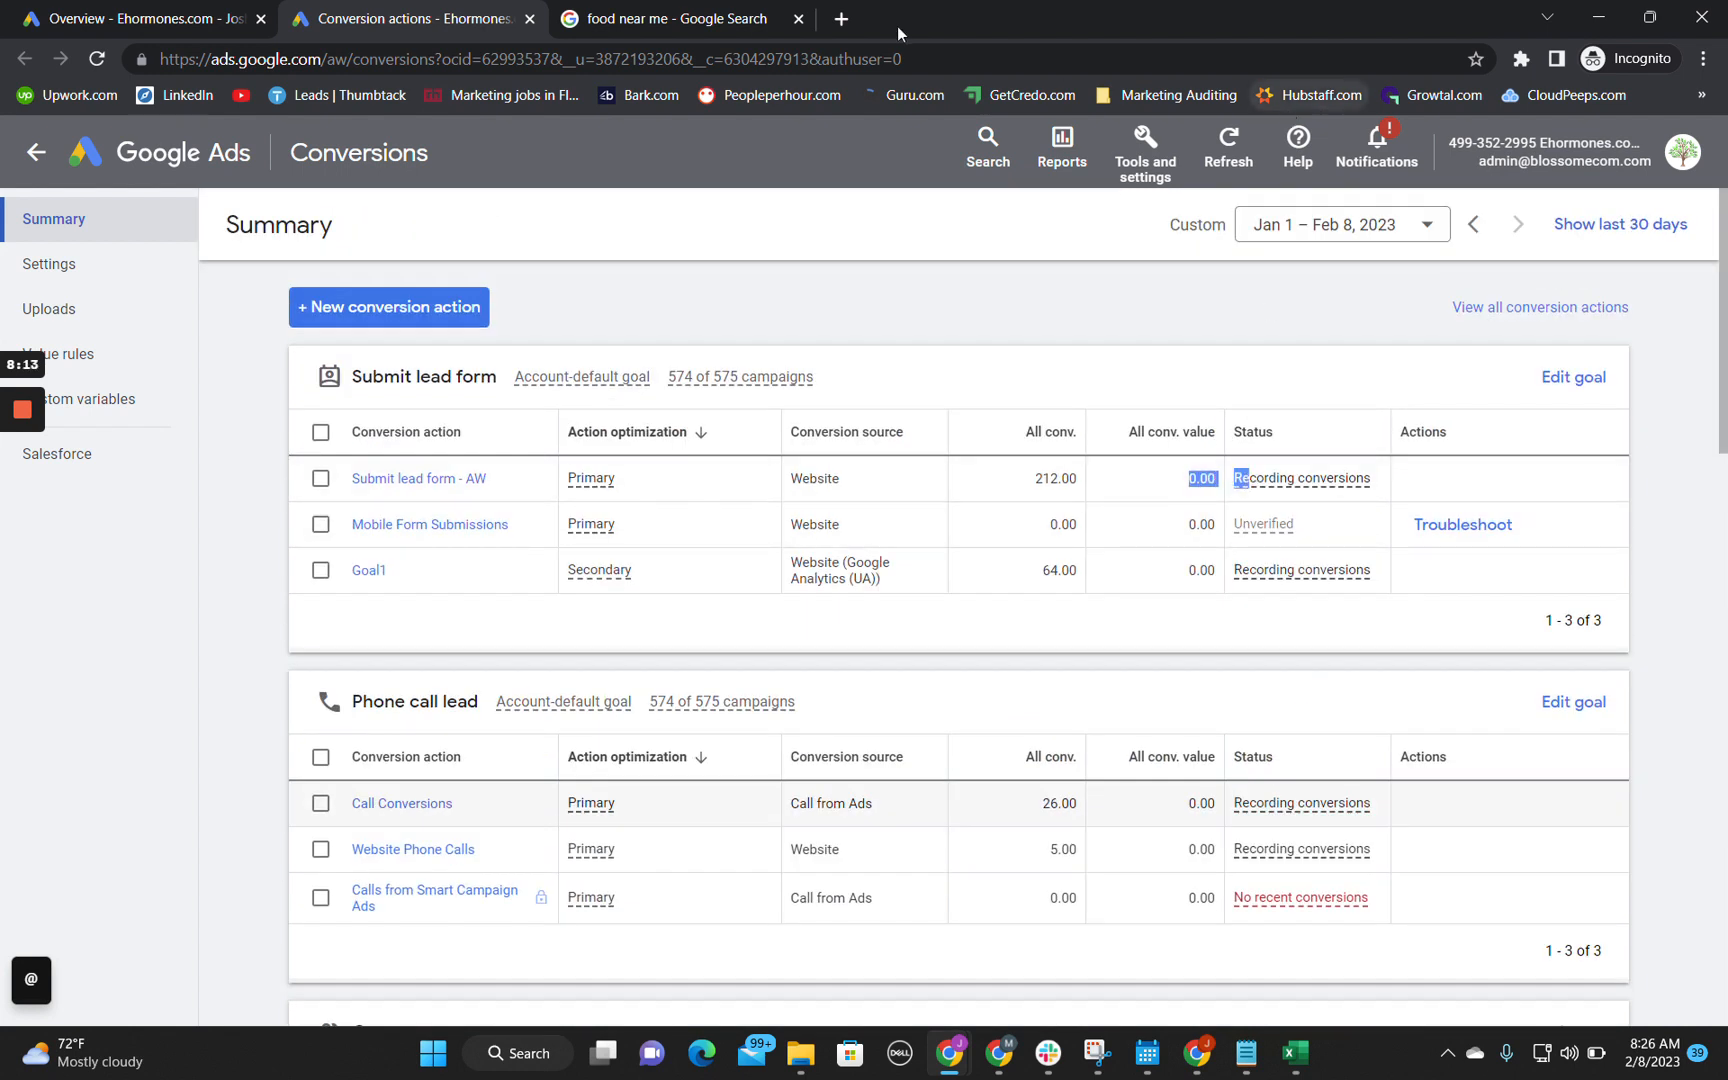
Step: Open ehormones.com in a new browser tab and look over its homepage
left_click(841, 18)
type("ehormones.com")
key("Return")
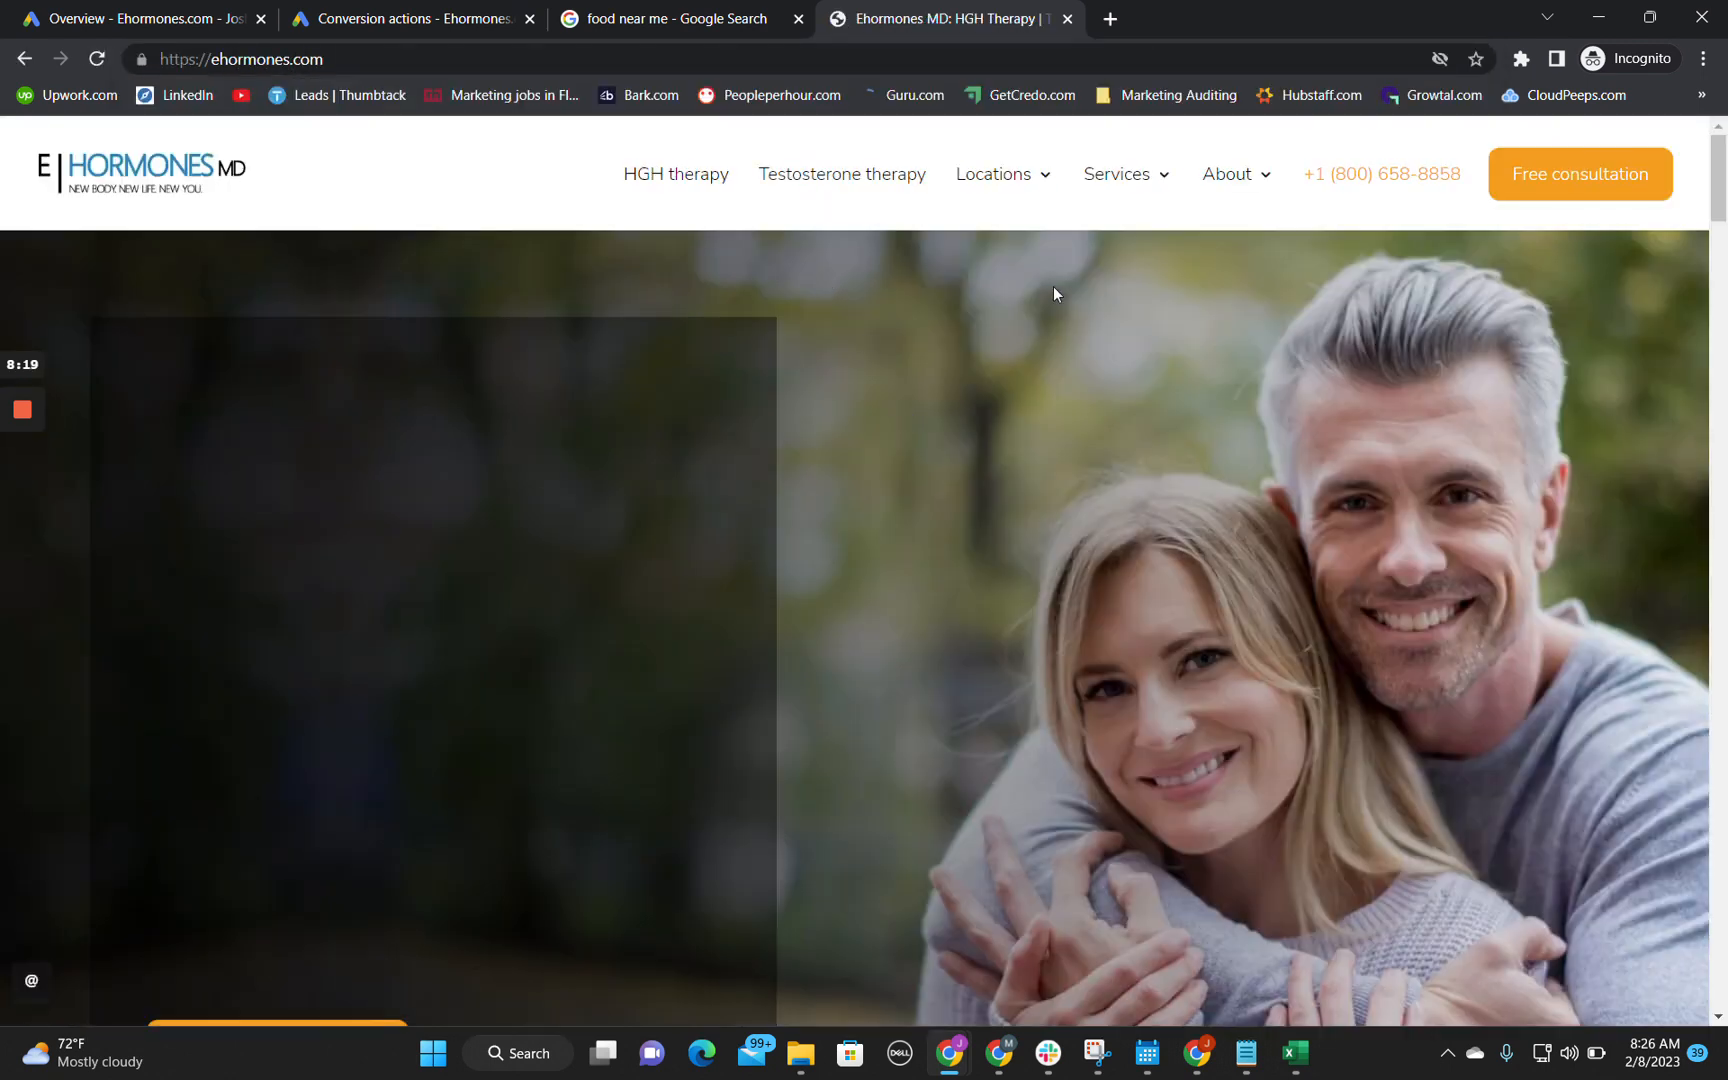
scroll(919, 608, "down", 3)
scroll(919, 608, "up", 3)
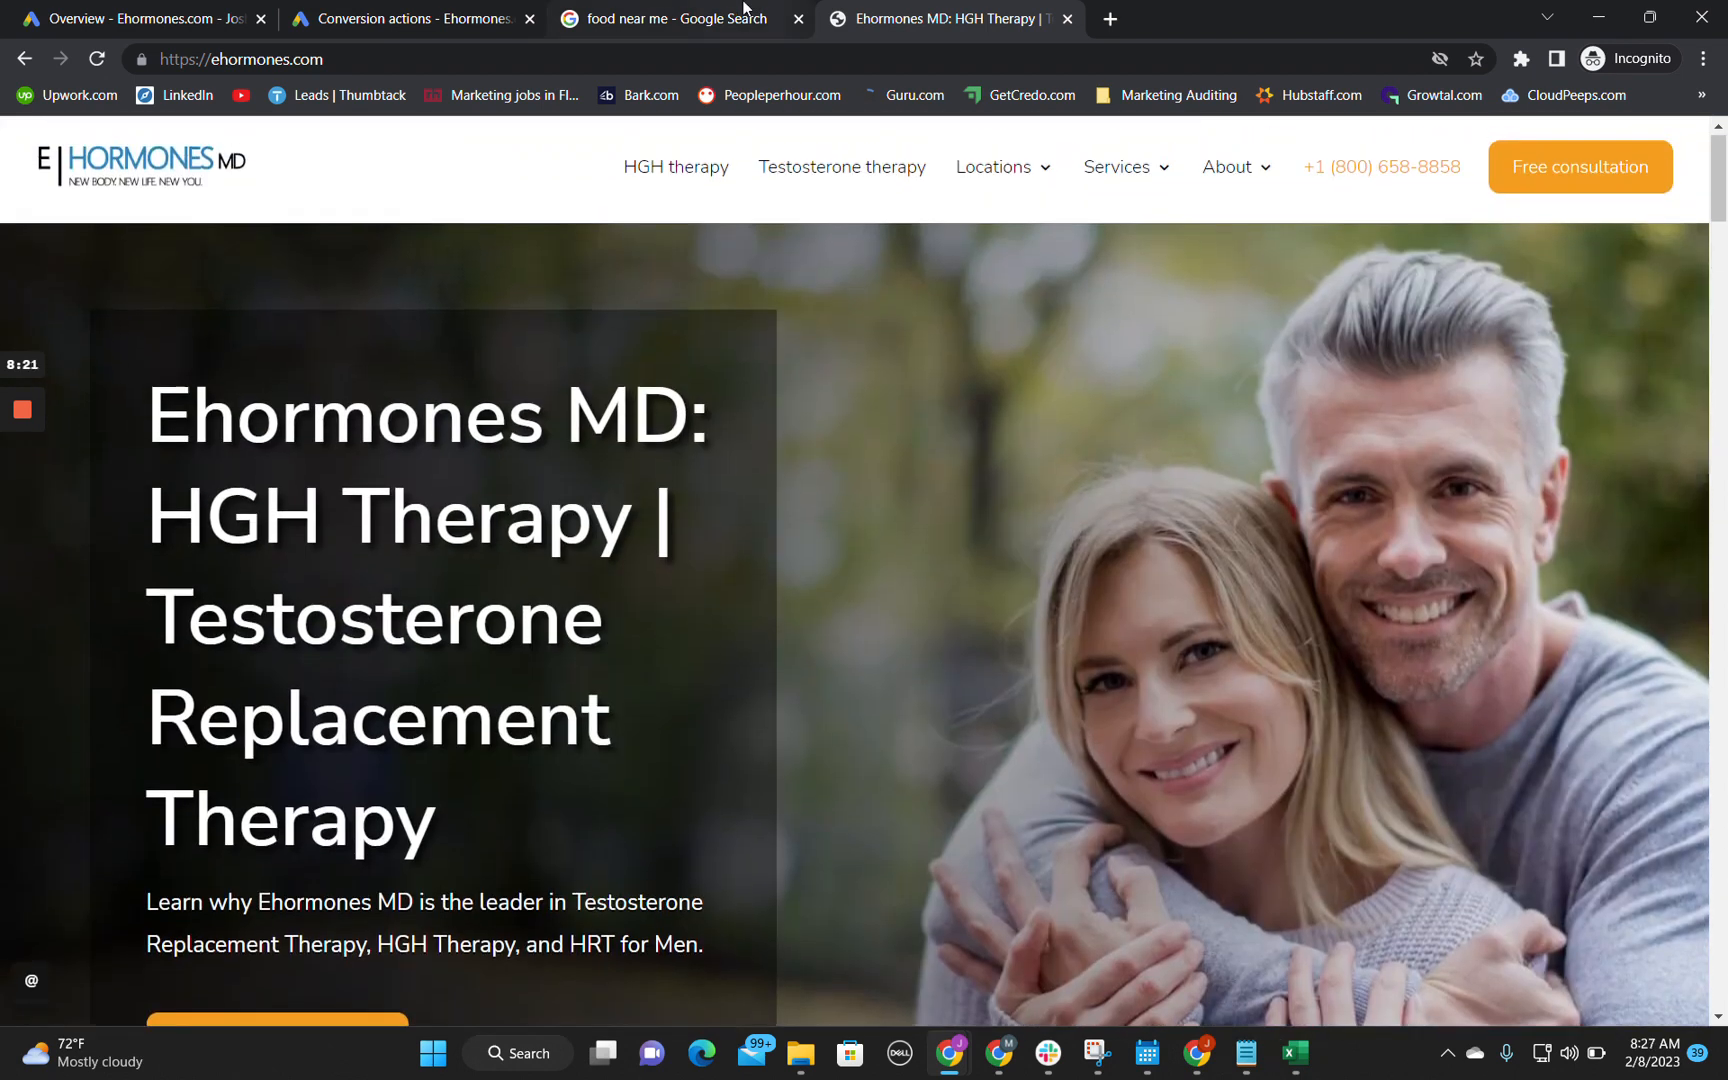
Step: Return to the Google Ads conversion summary and review the goals from Submit lead form down to Page view
left_click(743, 8)
left_click(410, 18)
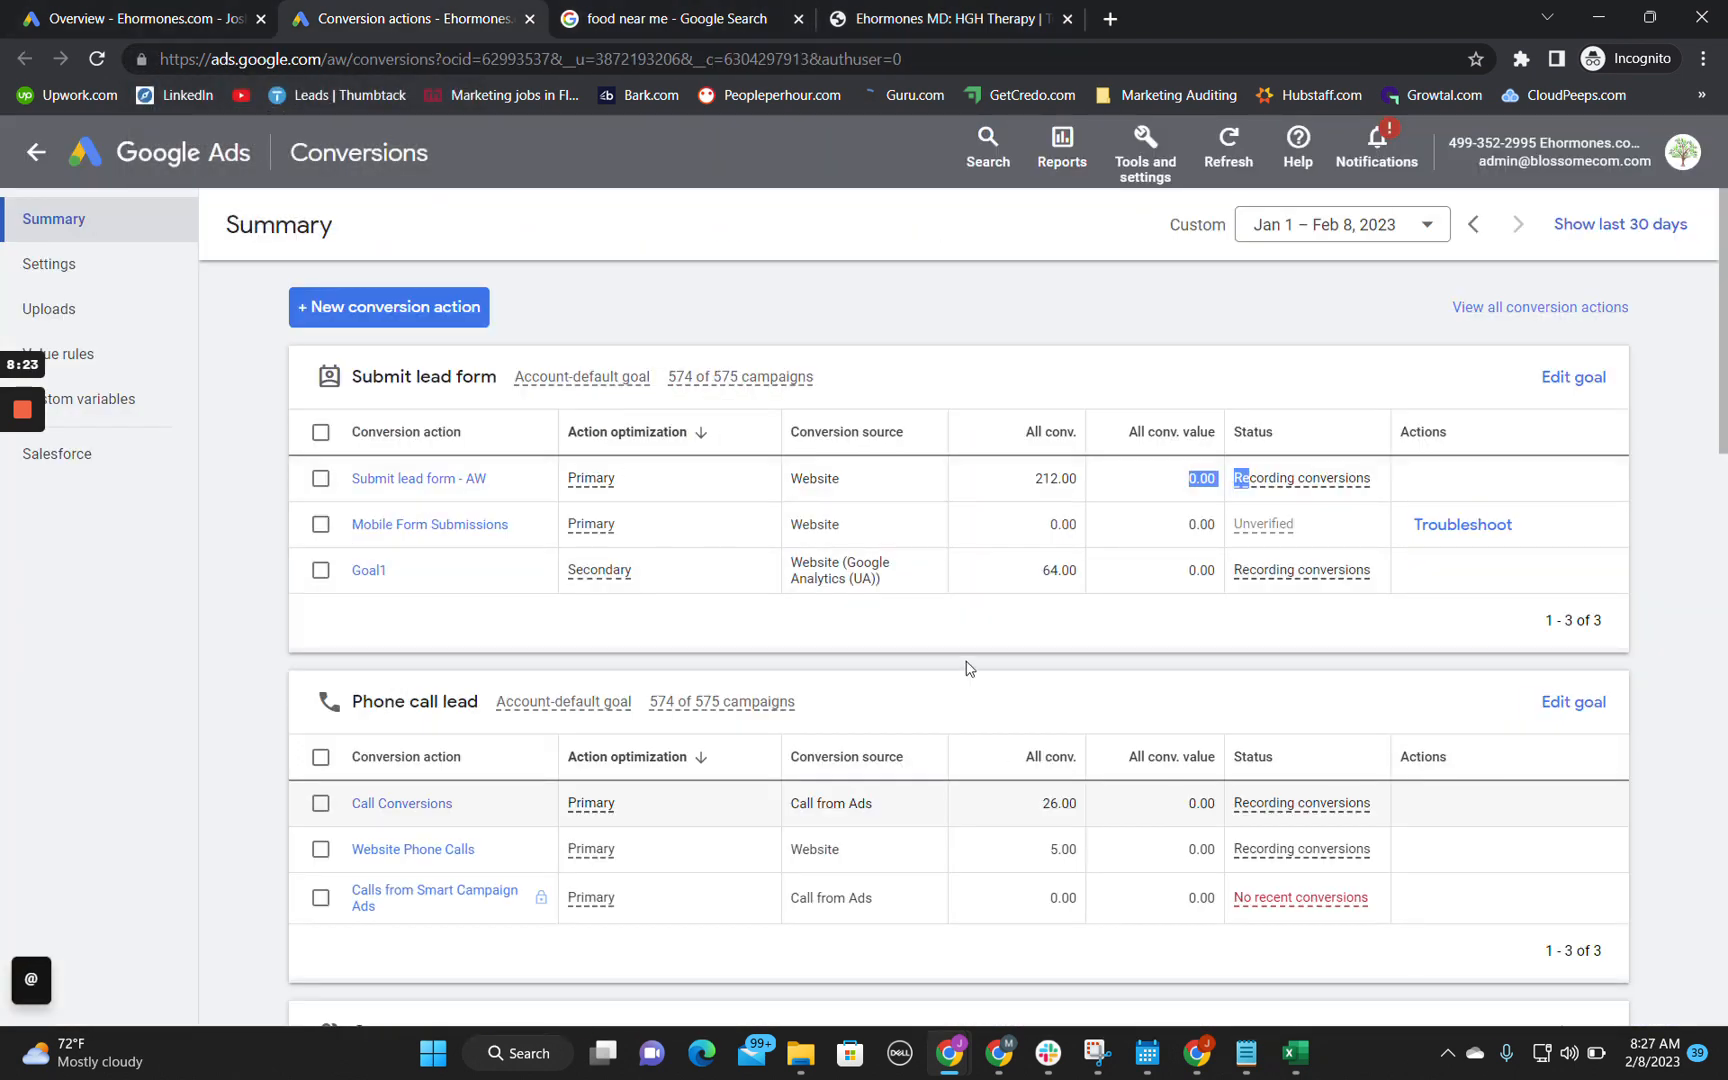
scroll(858, 708, "down", 1)
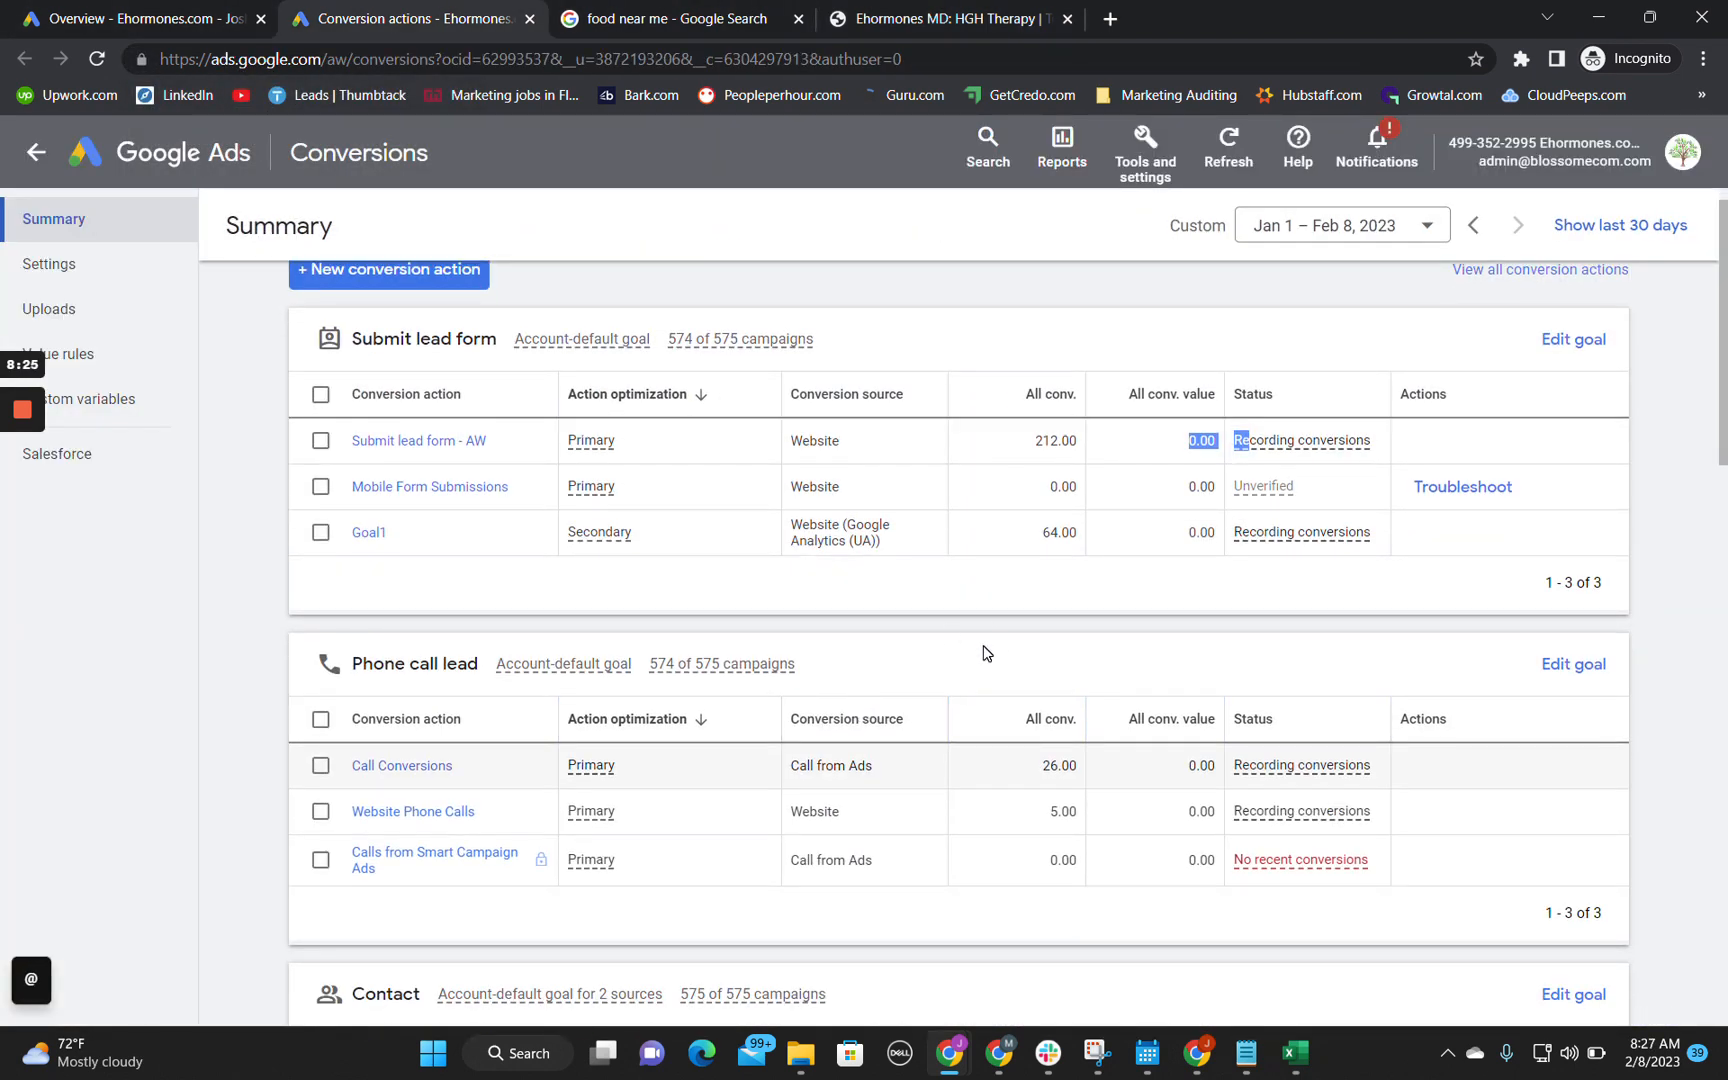
scroll(985, 651, "down", 15)
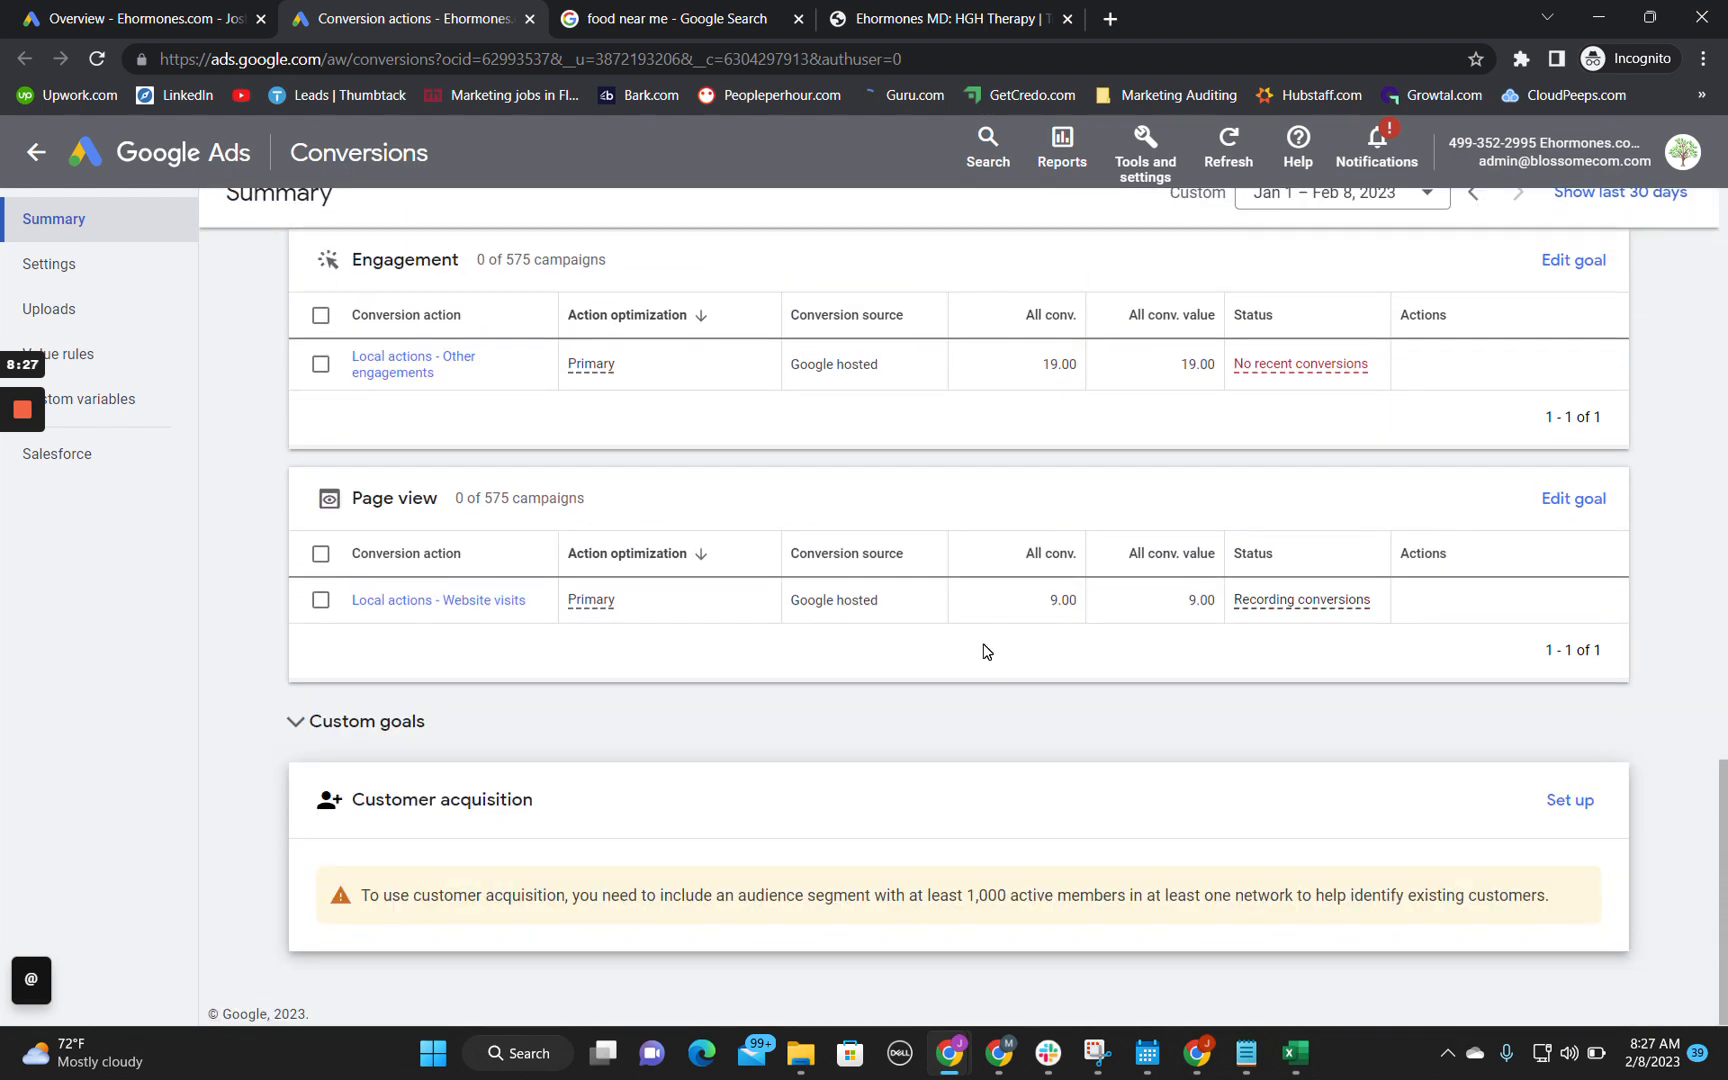
scroll(985, 651, "up", 5)
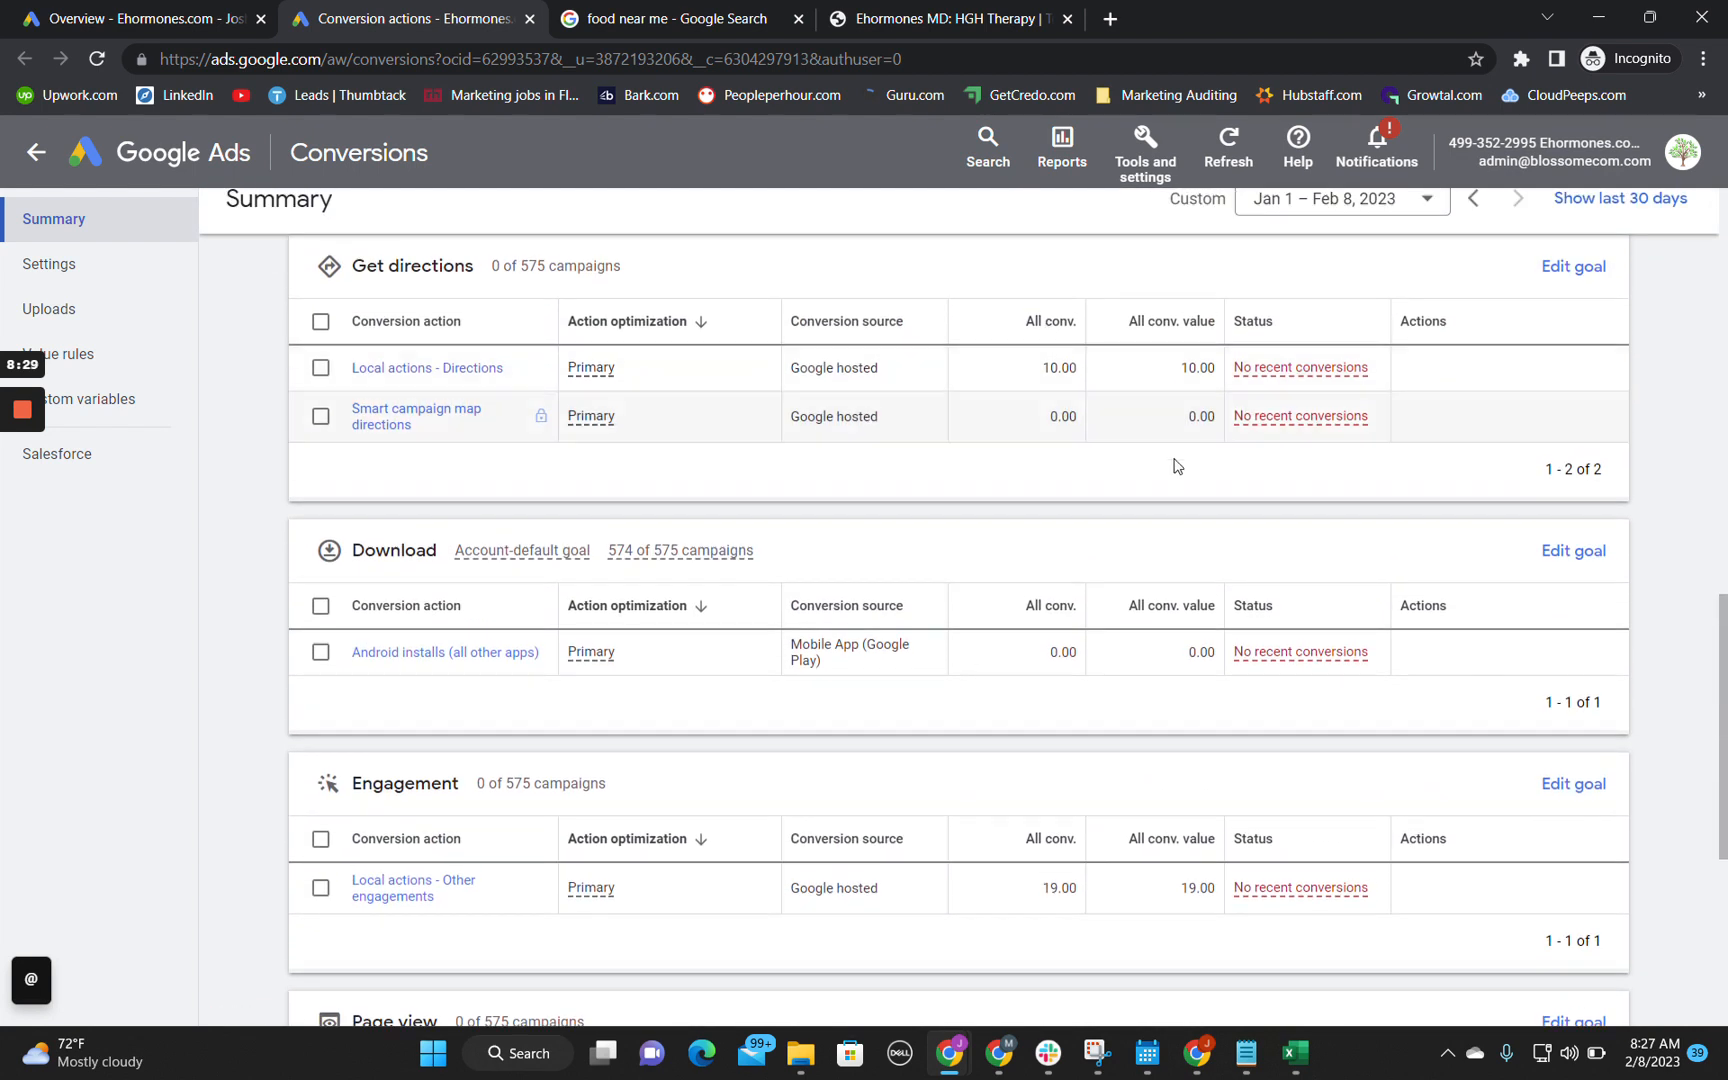
Step: Check the "food near me" map results against the Get directions goal's conversion value, source and status in Google Ads
left_click(726, 12)
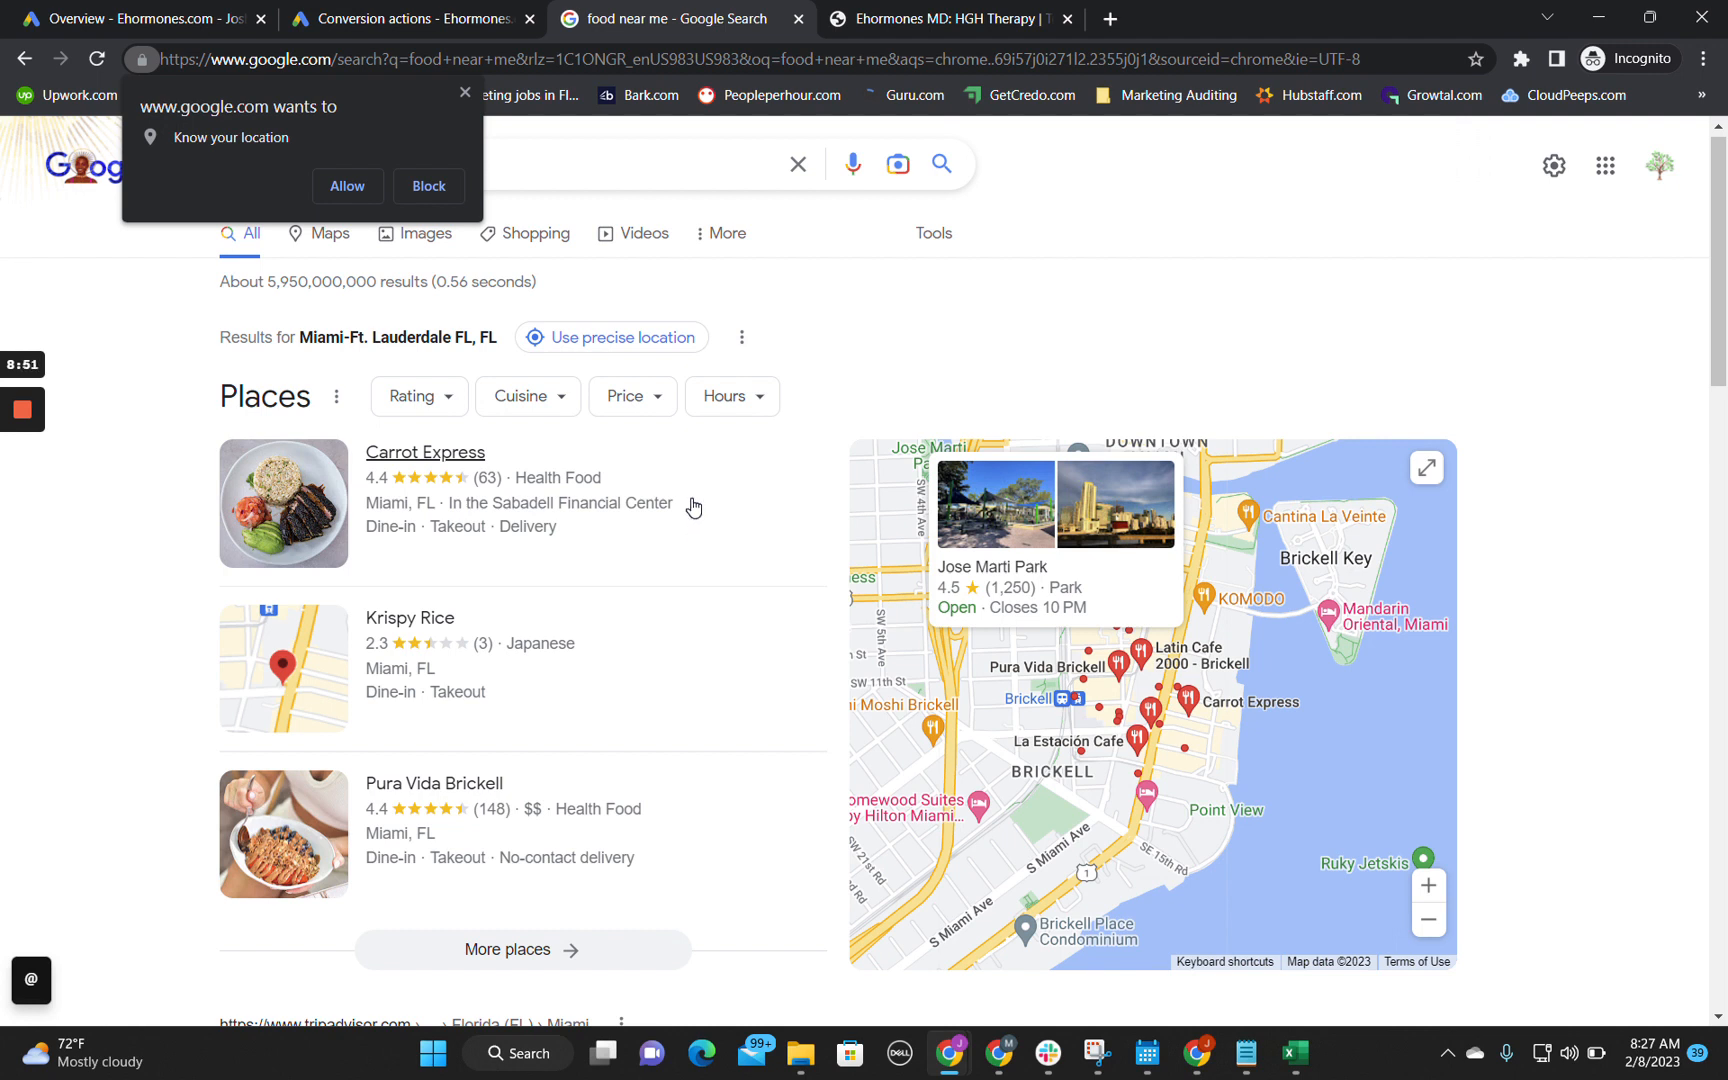
left_click(452, 9)
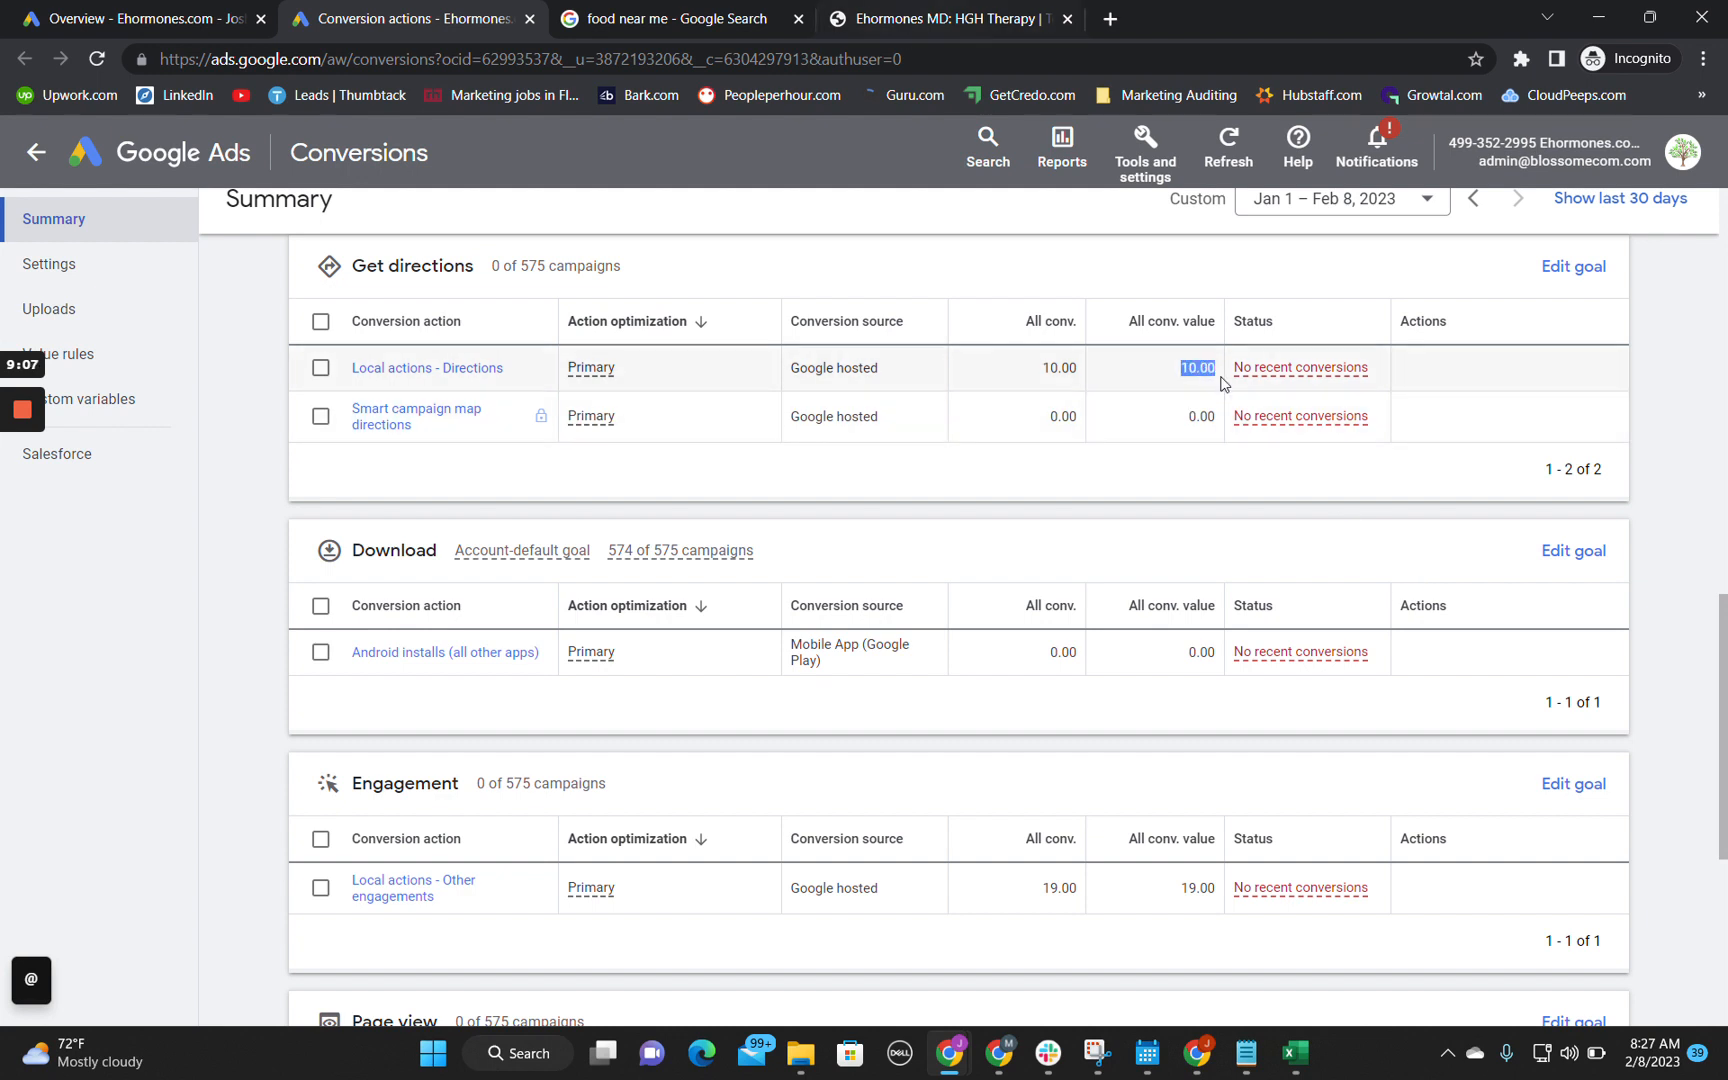
left_click(960, 12)
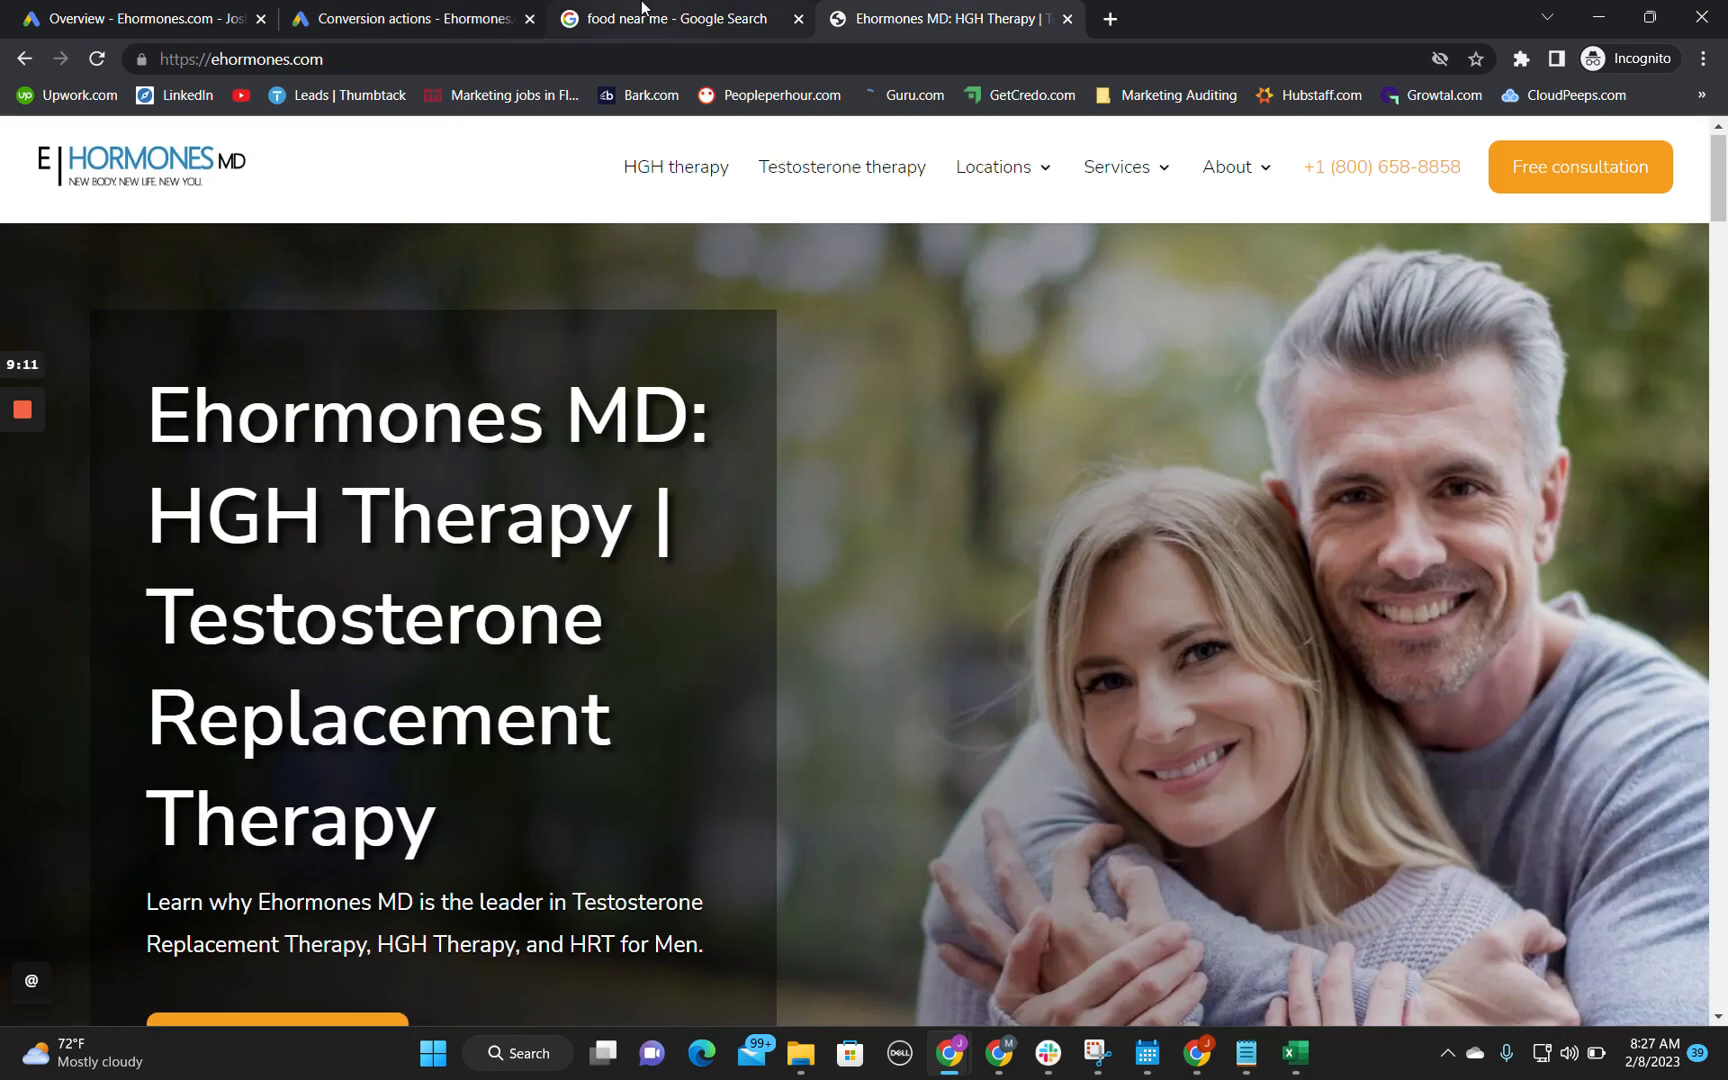
left_click(410, 18)
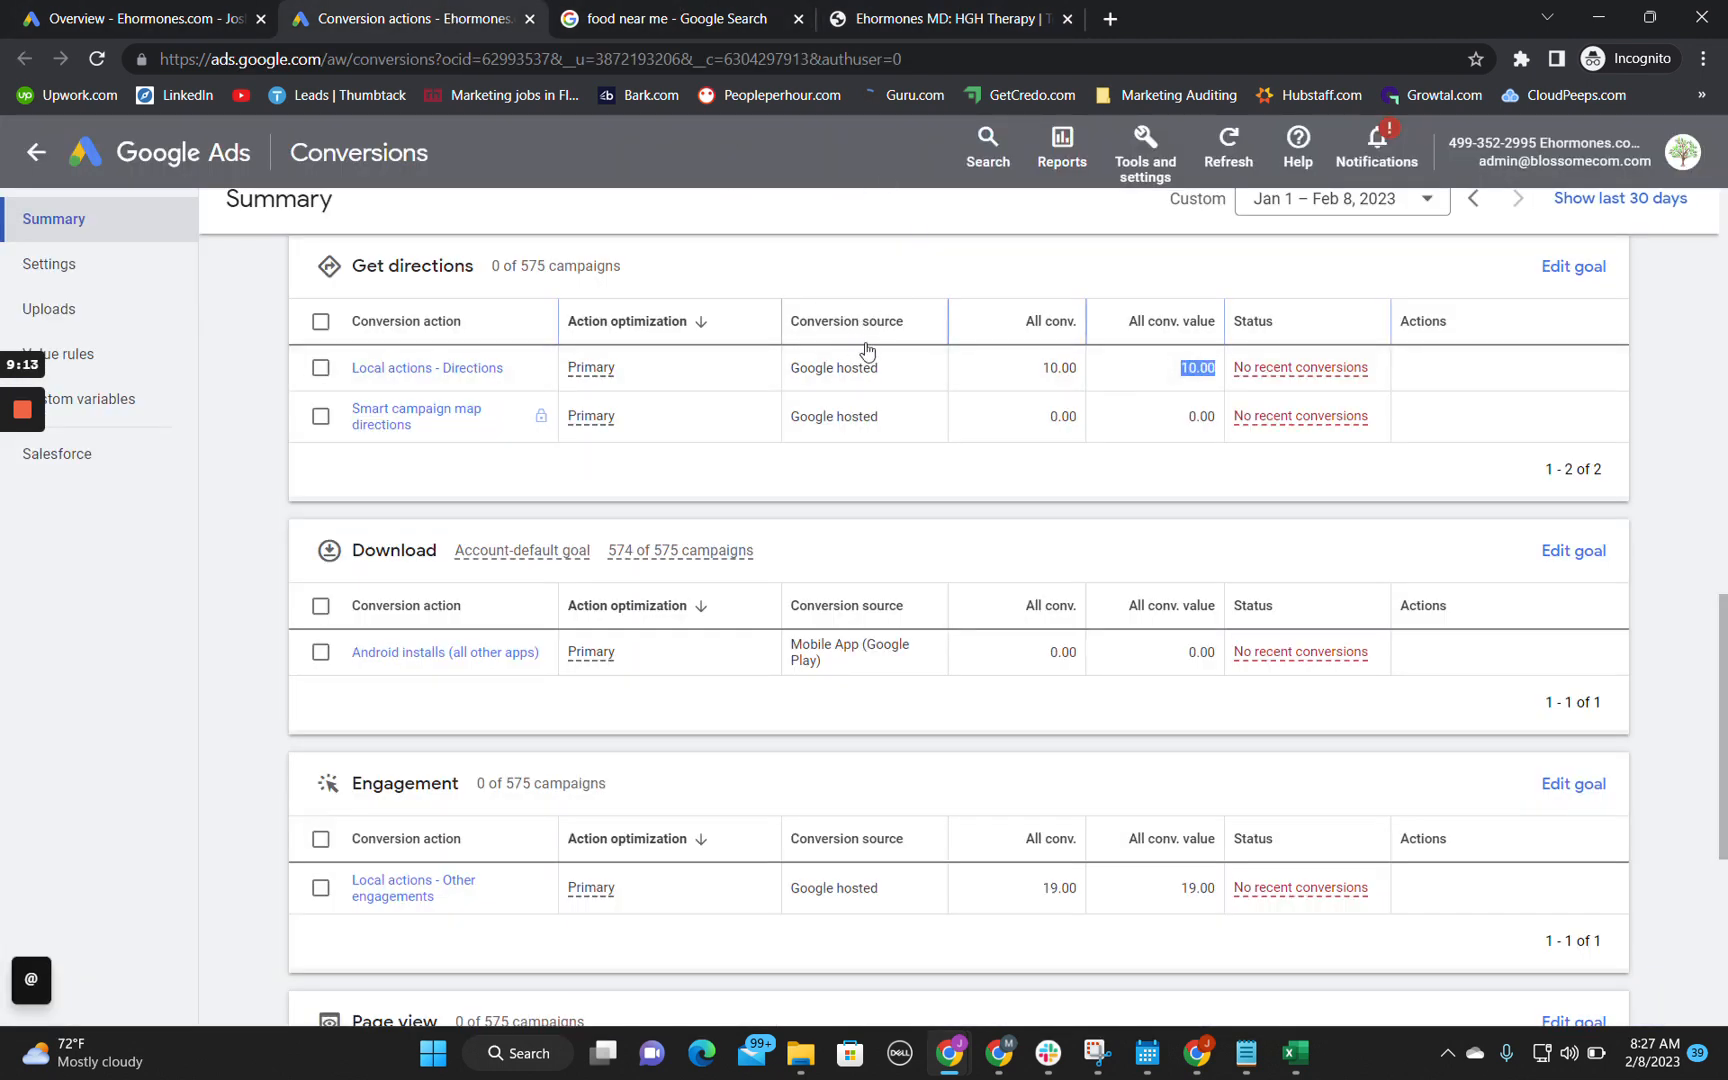
scroll(864, 347, "up", 15)
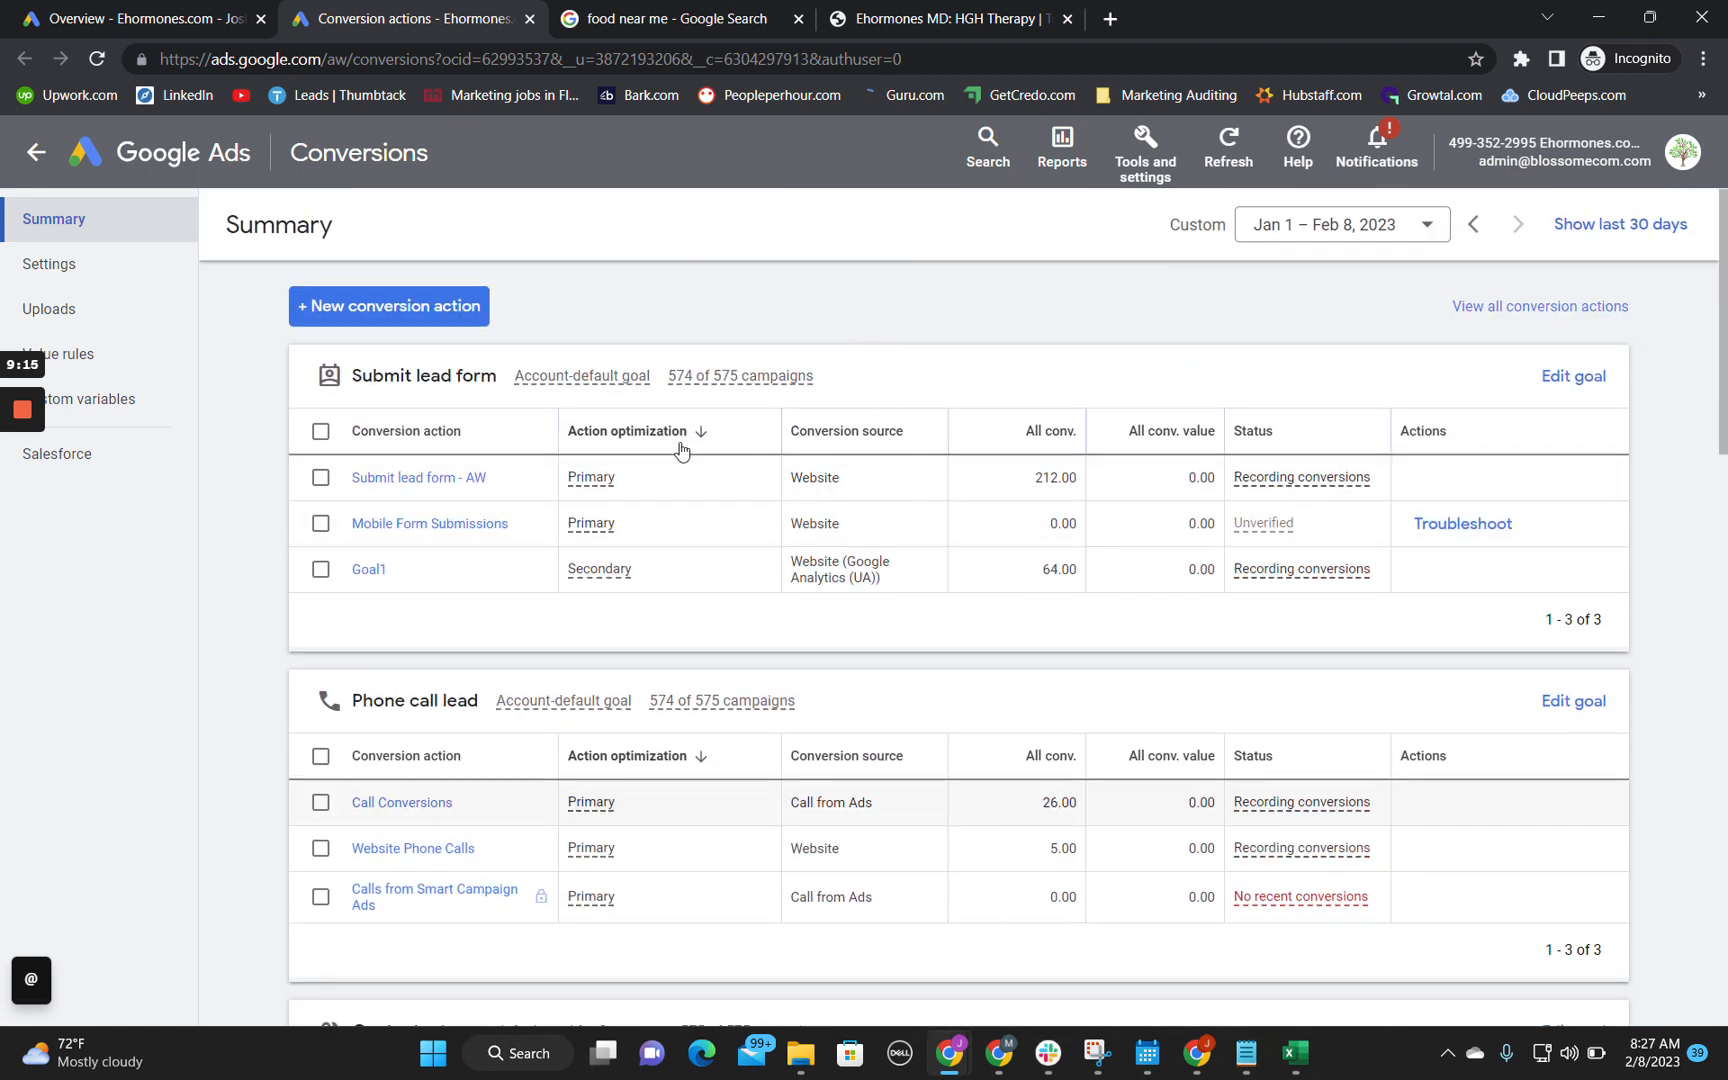
scroll(810, 474, "down", 8)
scroll(810, 472, "down", 5)
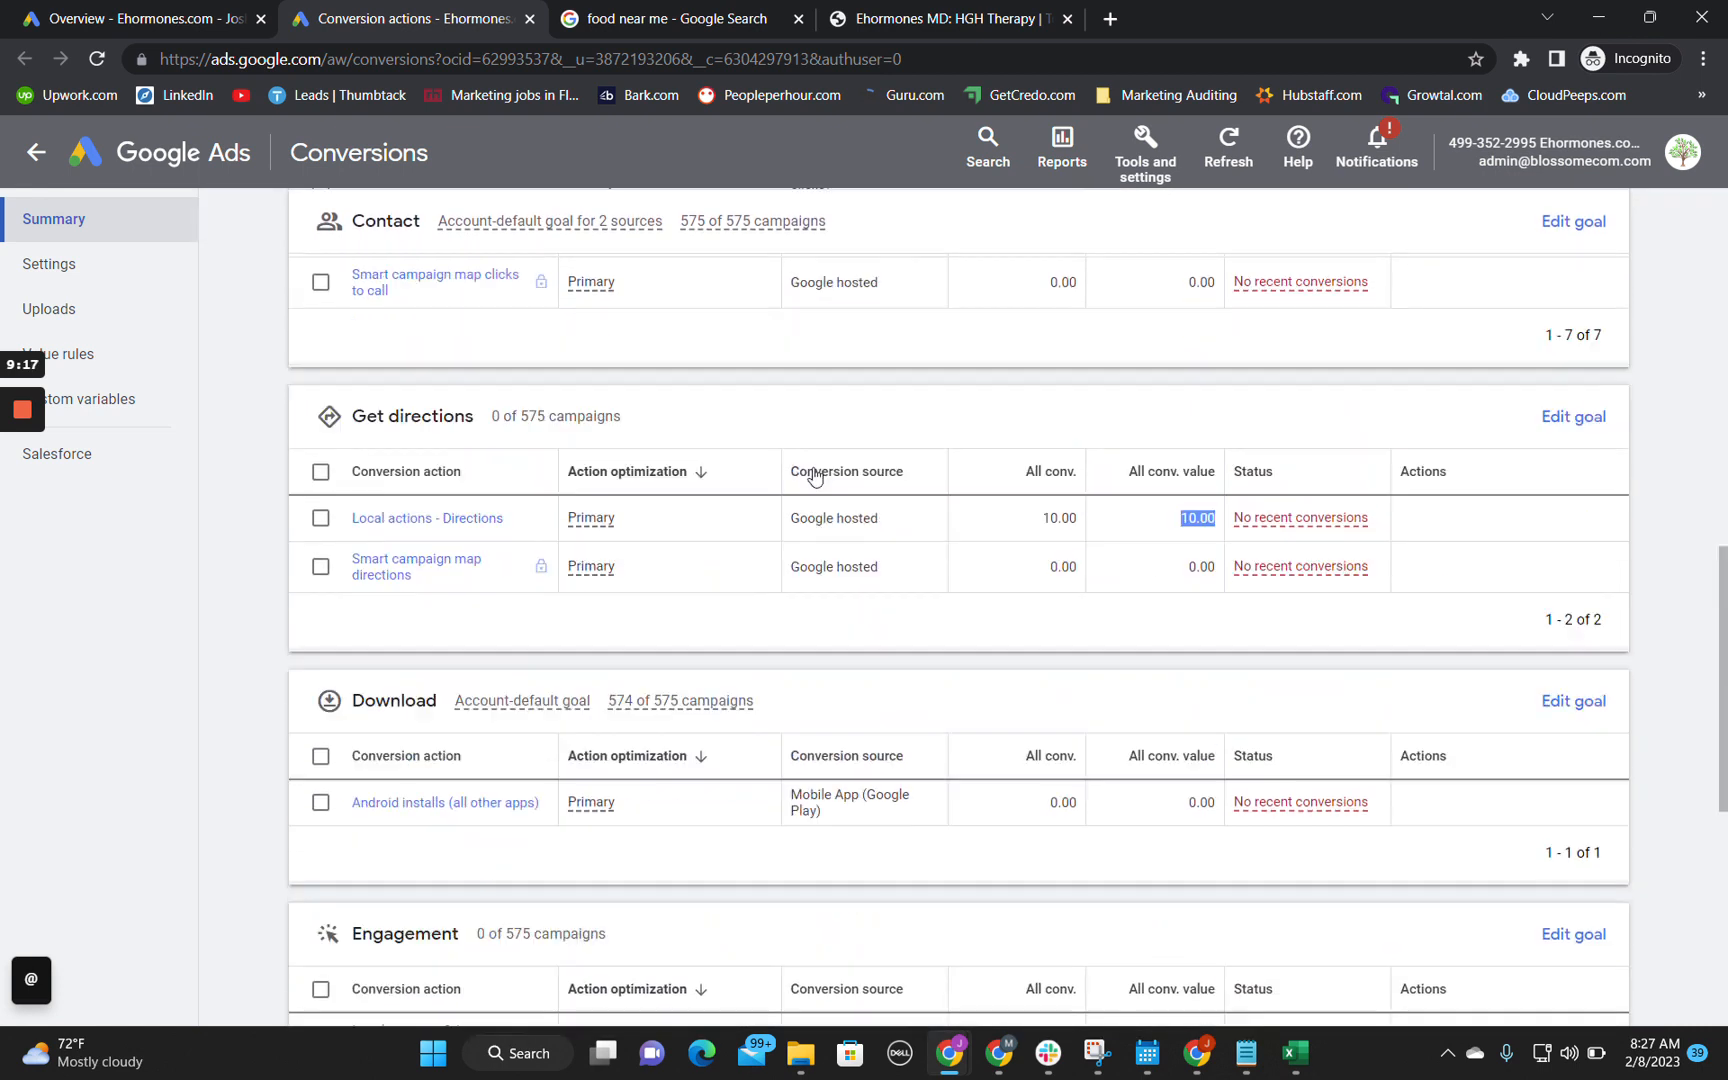
Step: Open the free consultation page from the Ehormones MD homepage and examine its contact form and page contents
left_click(1000, 14)
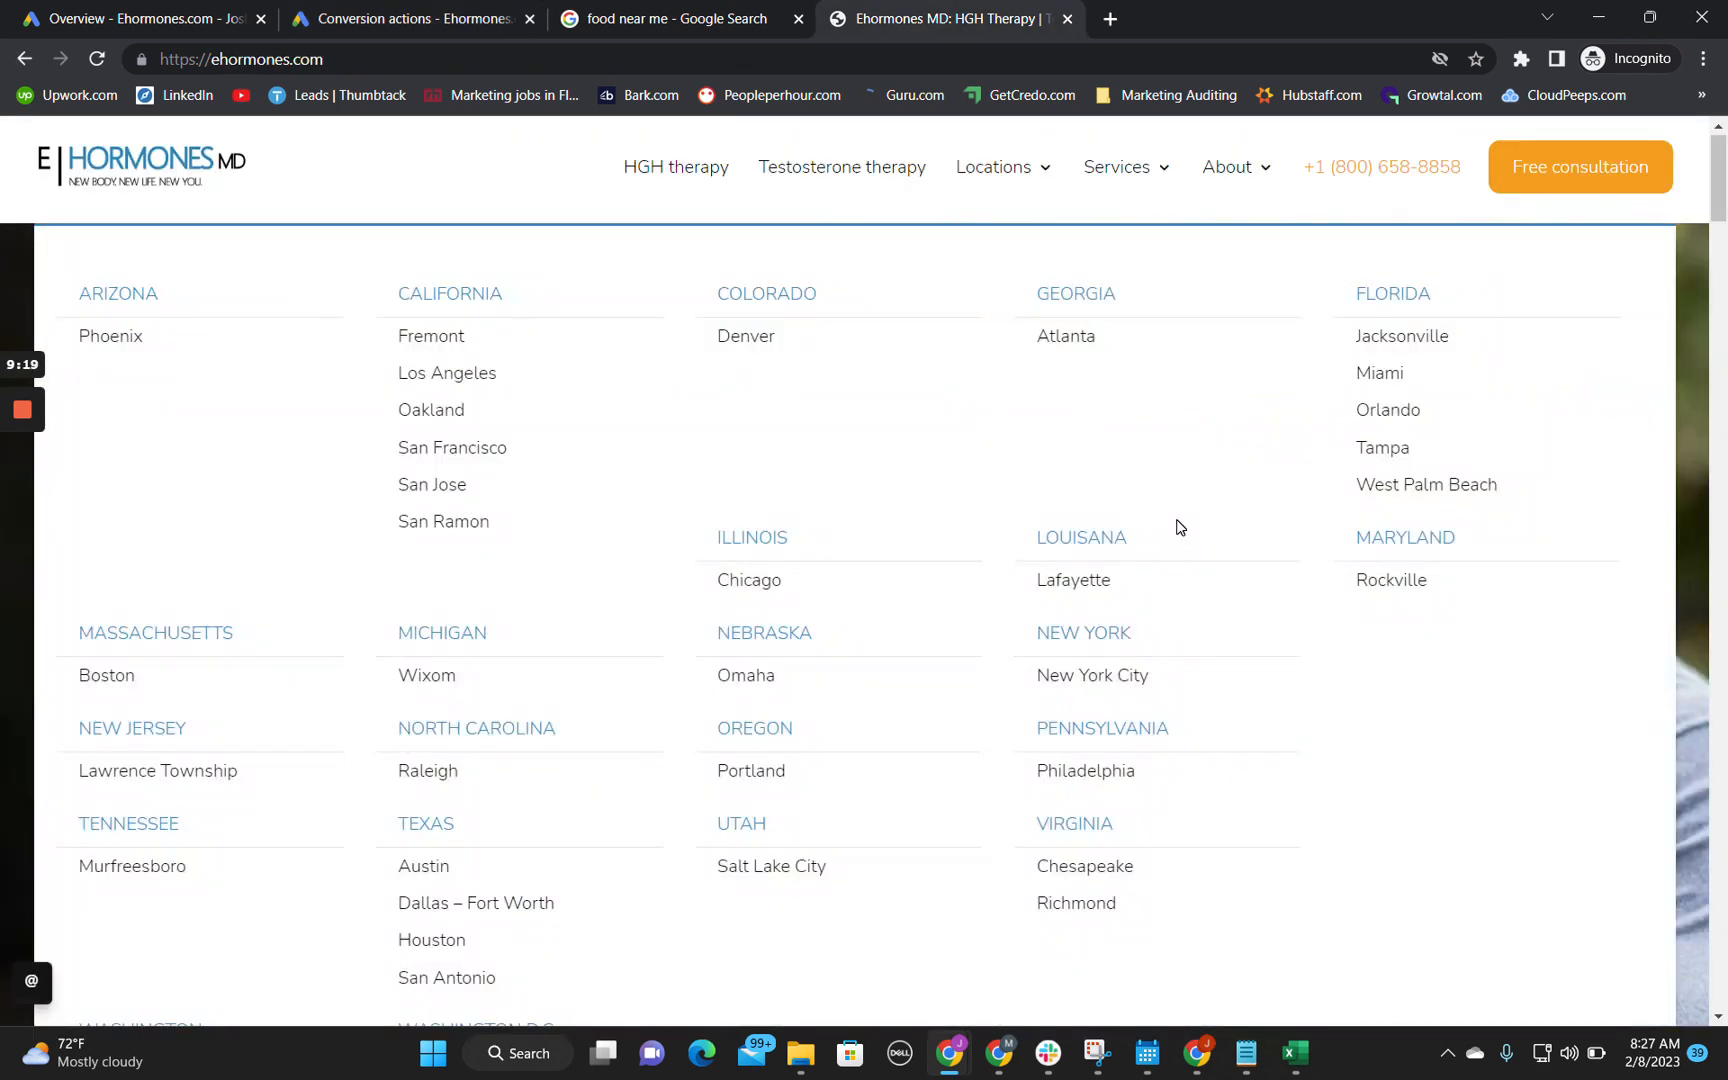
scroll(1176, 528, "down", 1)
scroll(1534, 655, "down", 3)
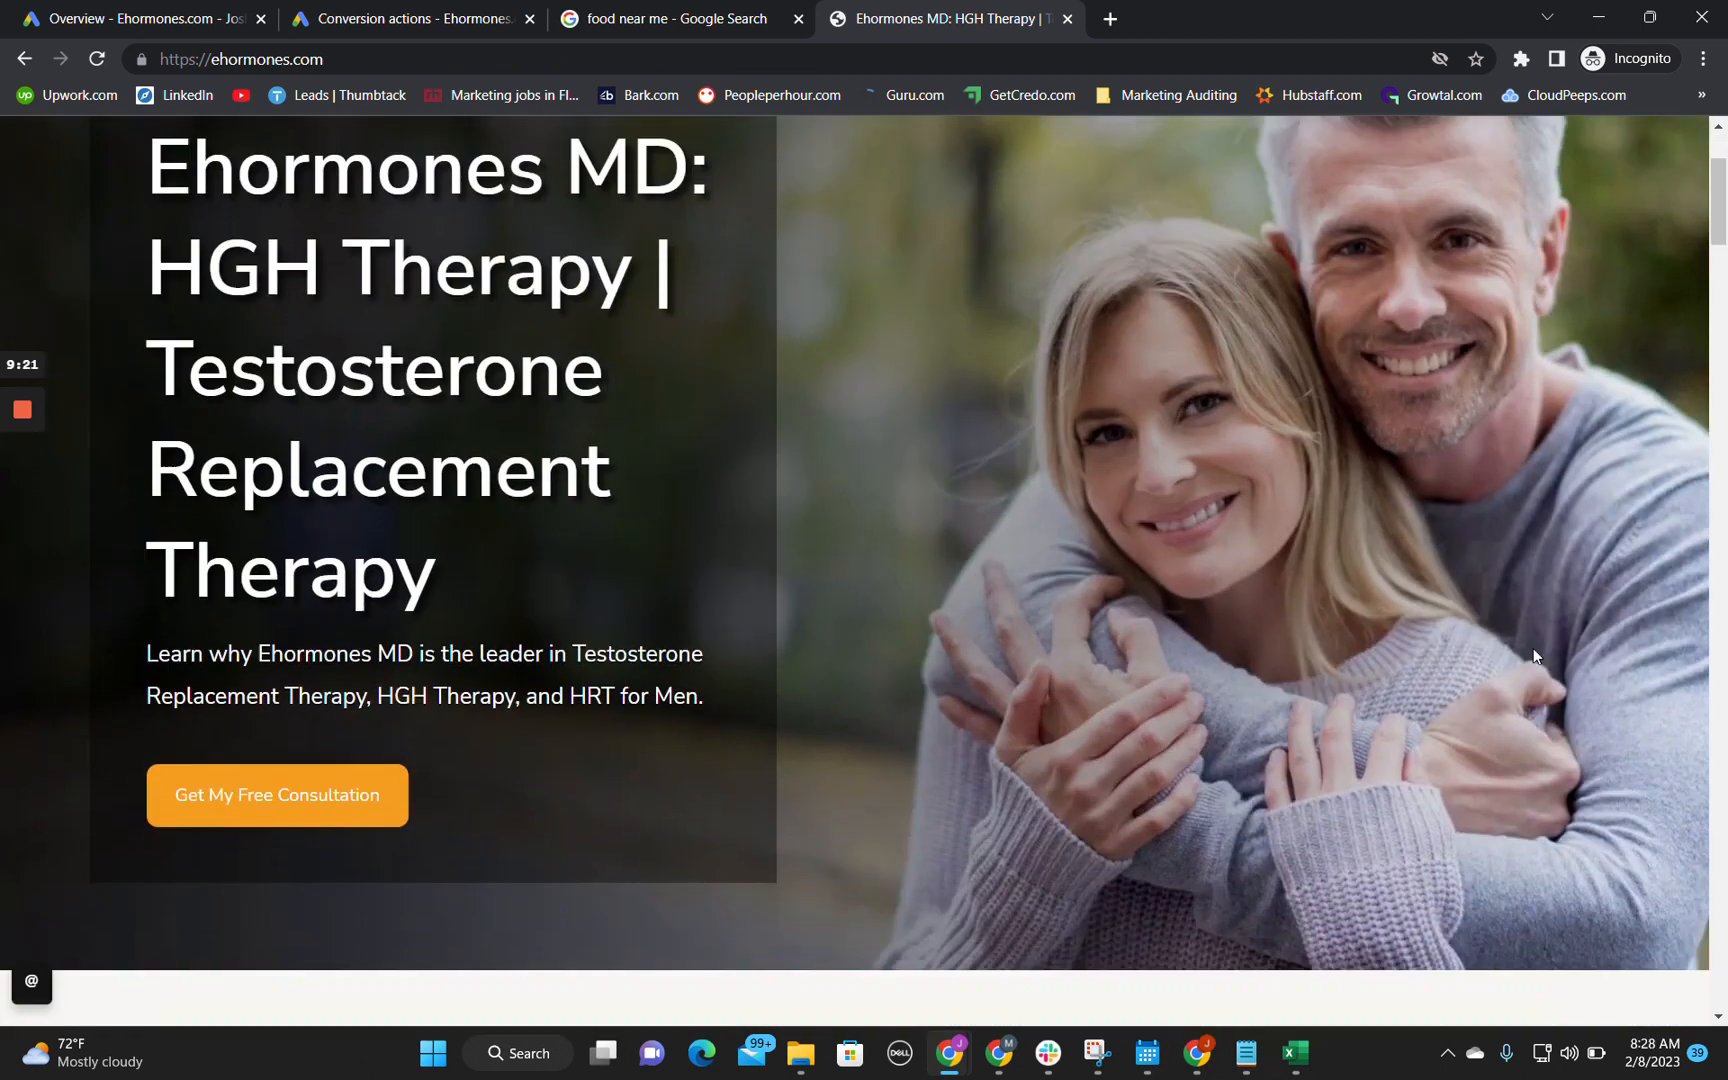
left_click(356, 752)
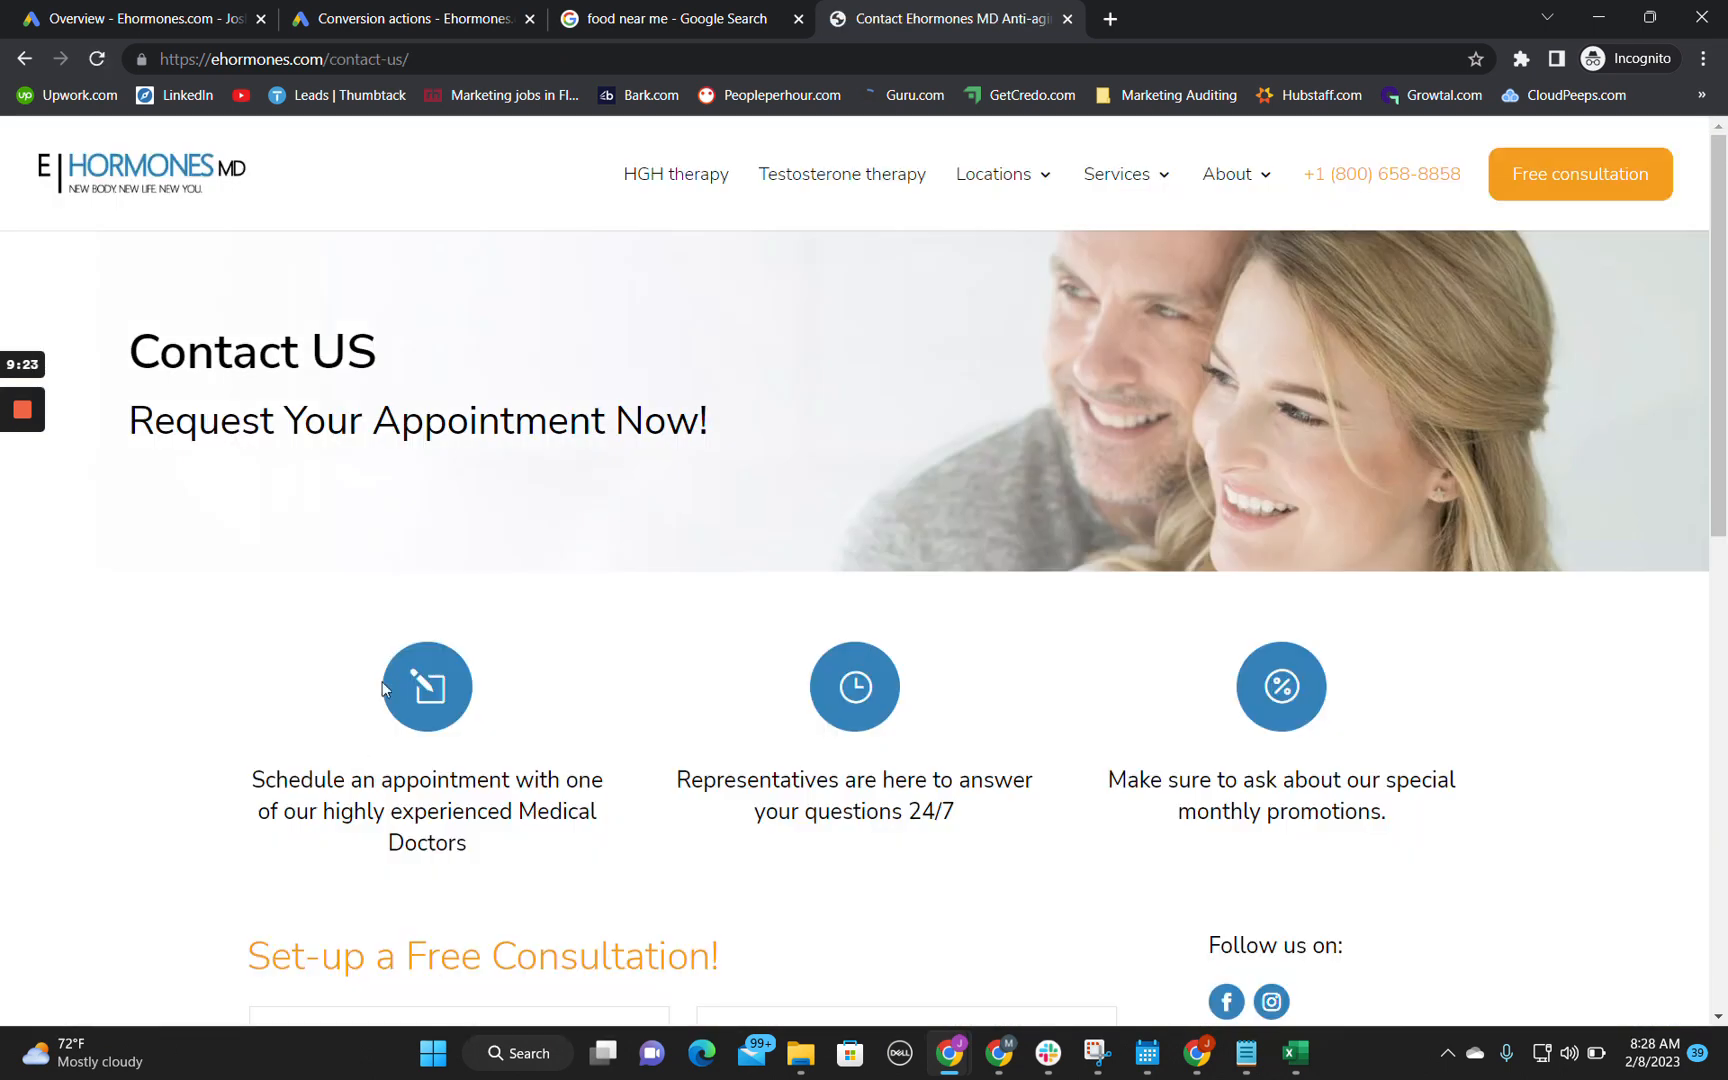
scroll(658, 661, "down", 4)
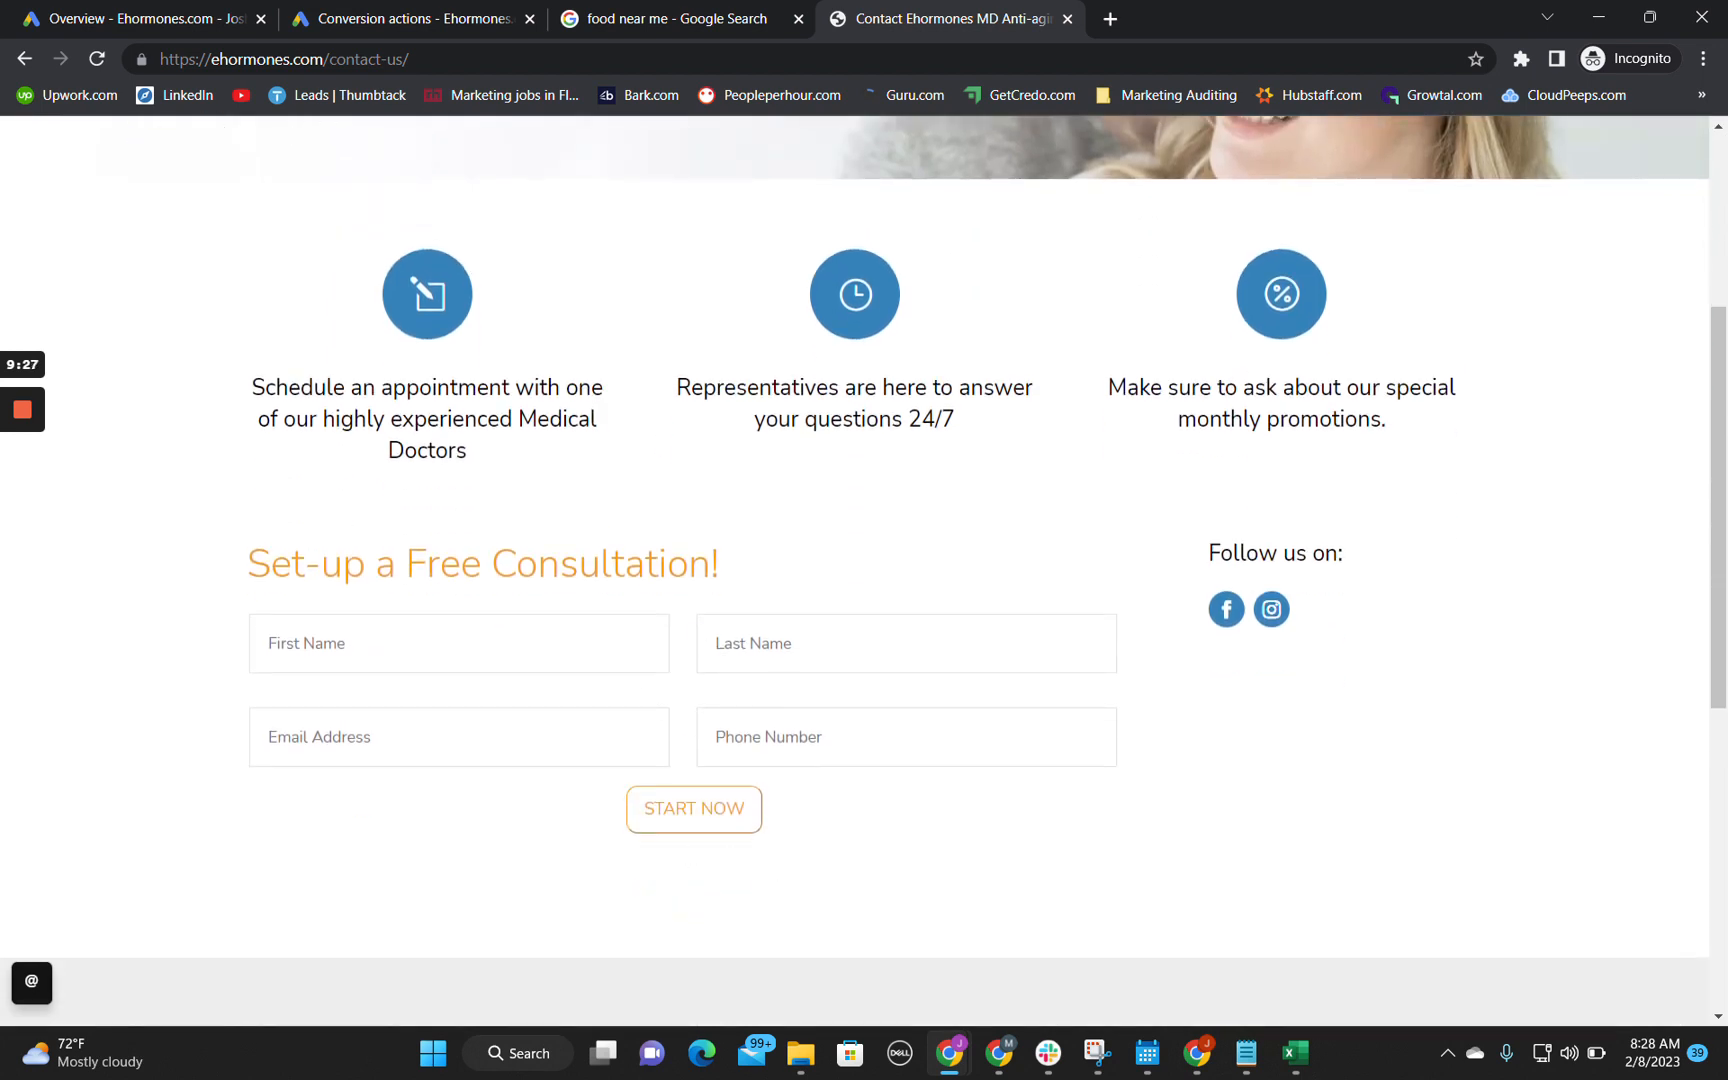
scroll(513, 536, "up", 3)
scroll(513, 537, "down", 6)
scroll(513, 537, "down", 3)
scroll(513, 537, "up", 3)
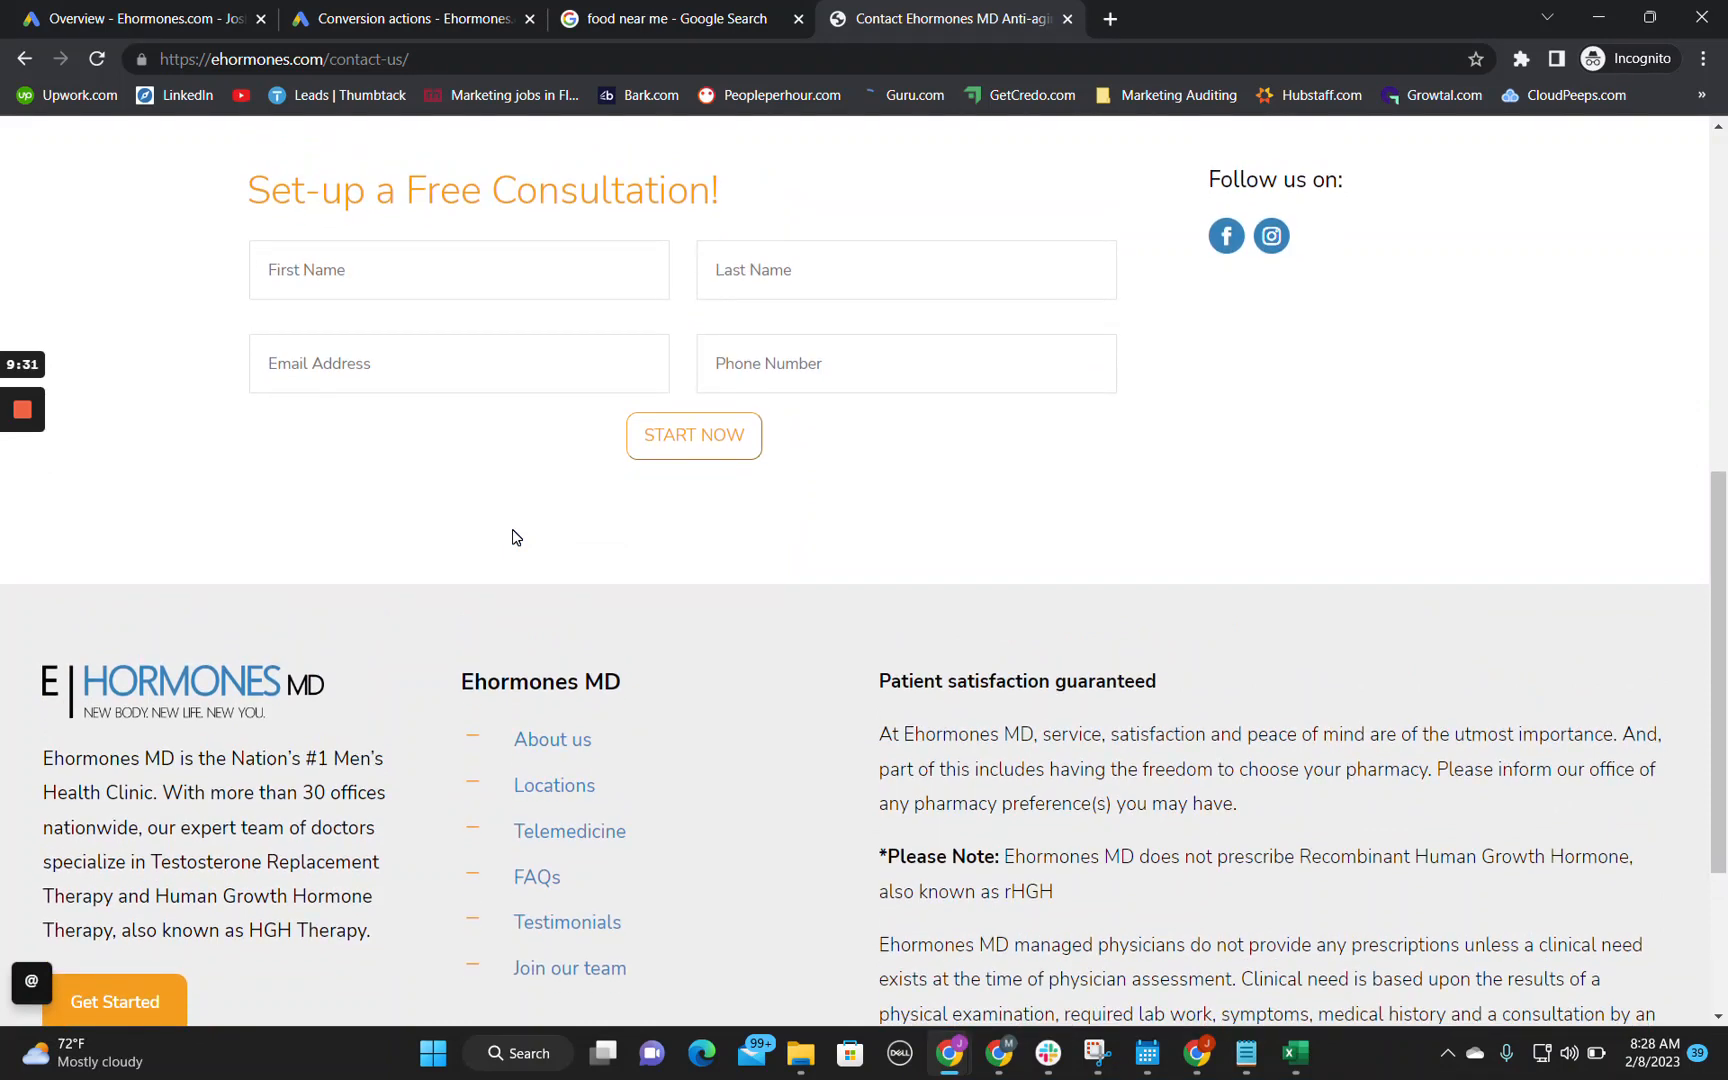
scroll(513, 537, "up", 8)
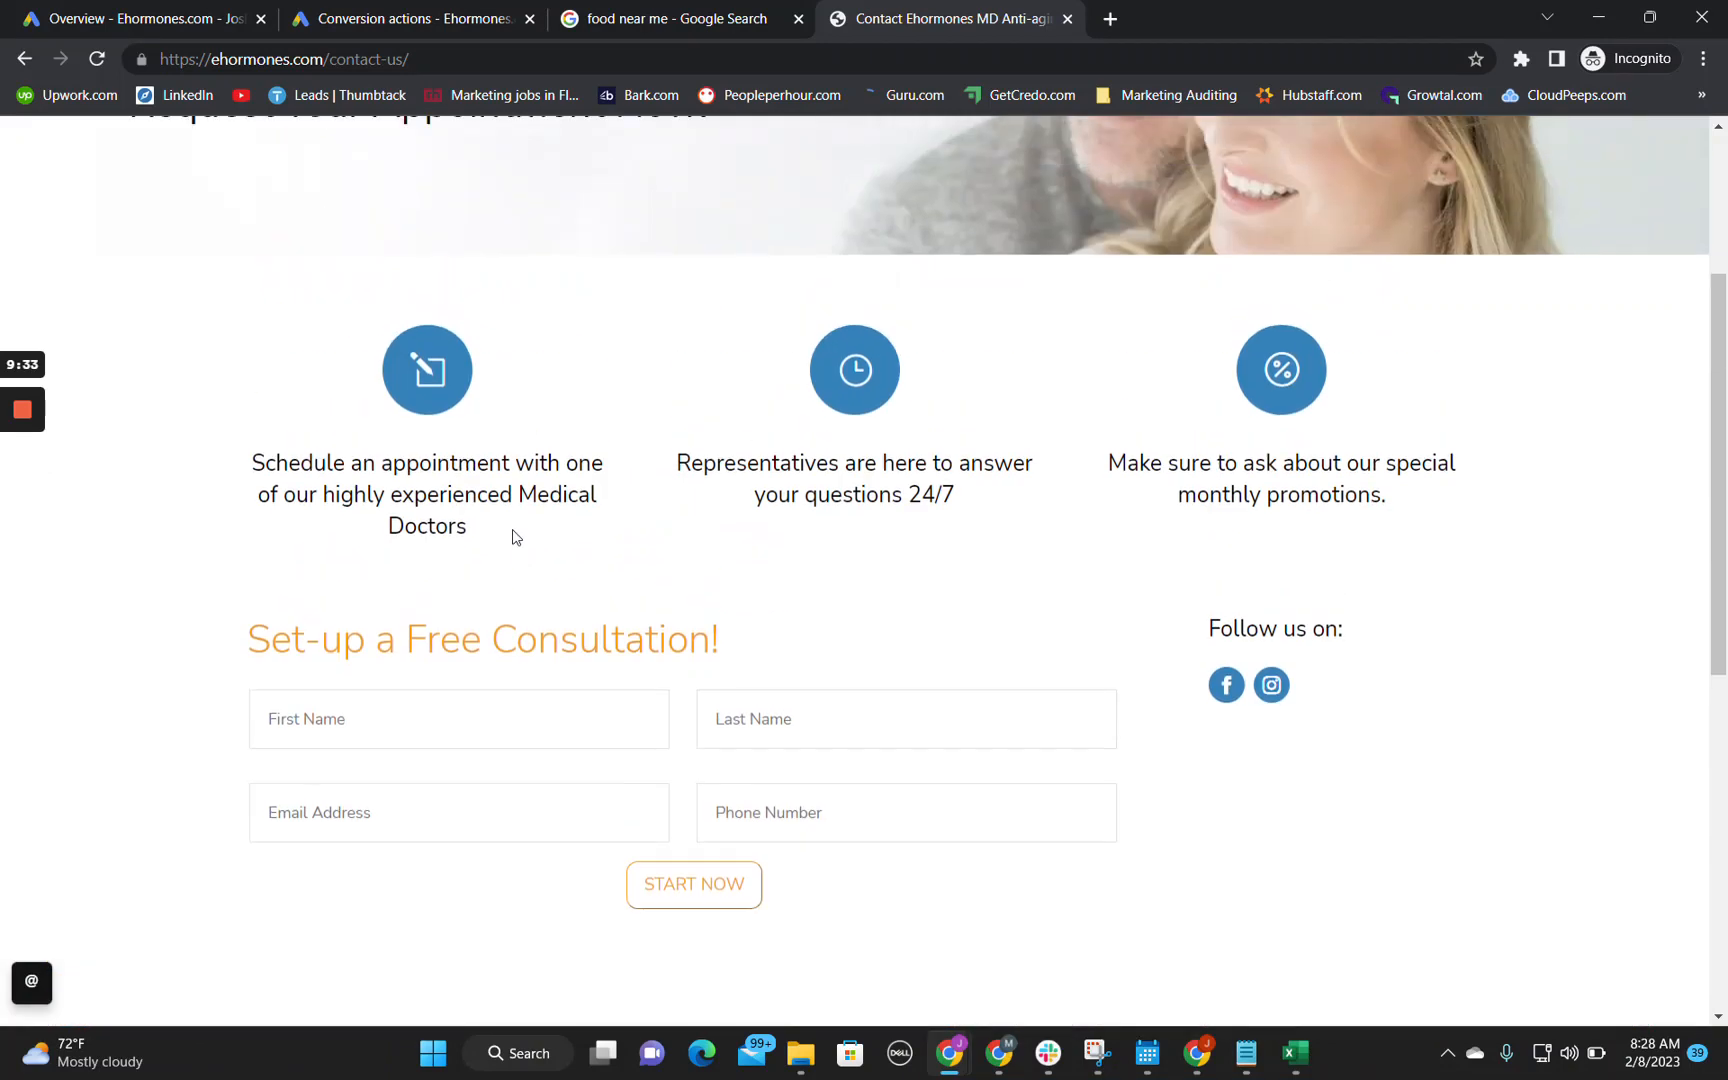
Step: Go back to the Ehormones MD homepage and retrace the visitor's path to the Set-up a Free Consultation form
left_click(150, 172)
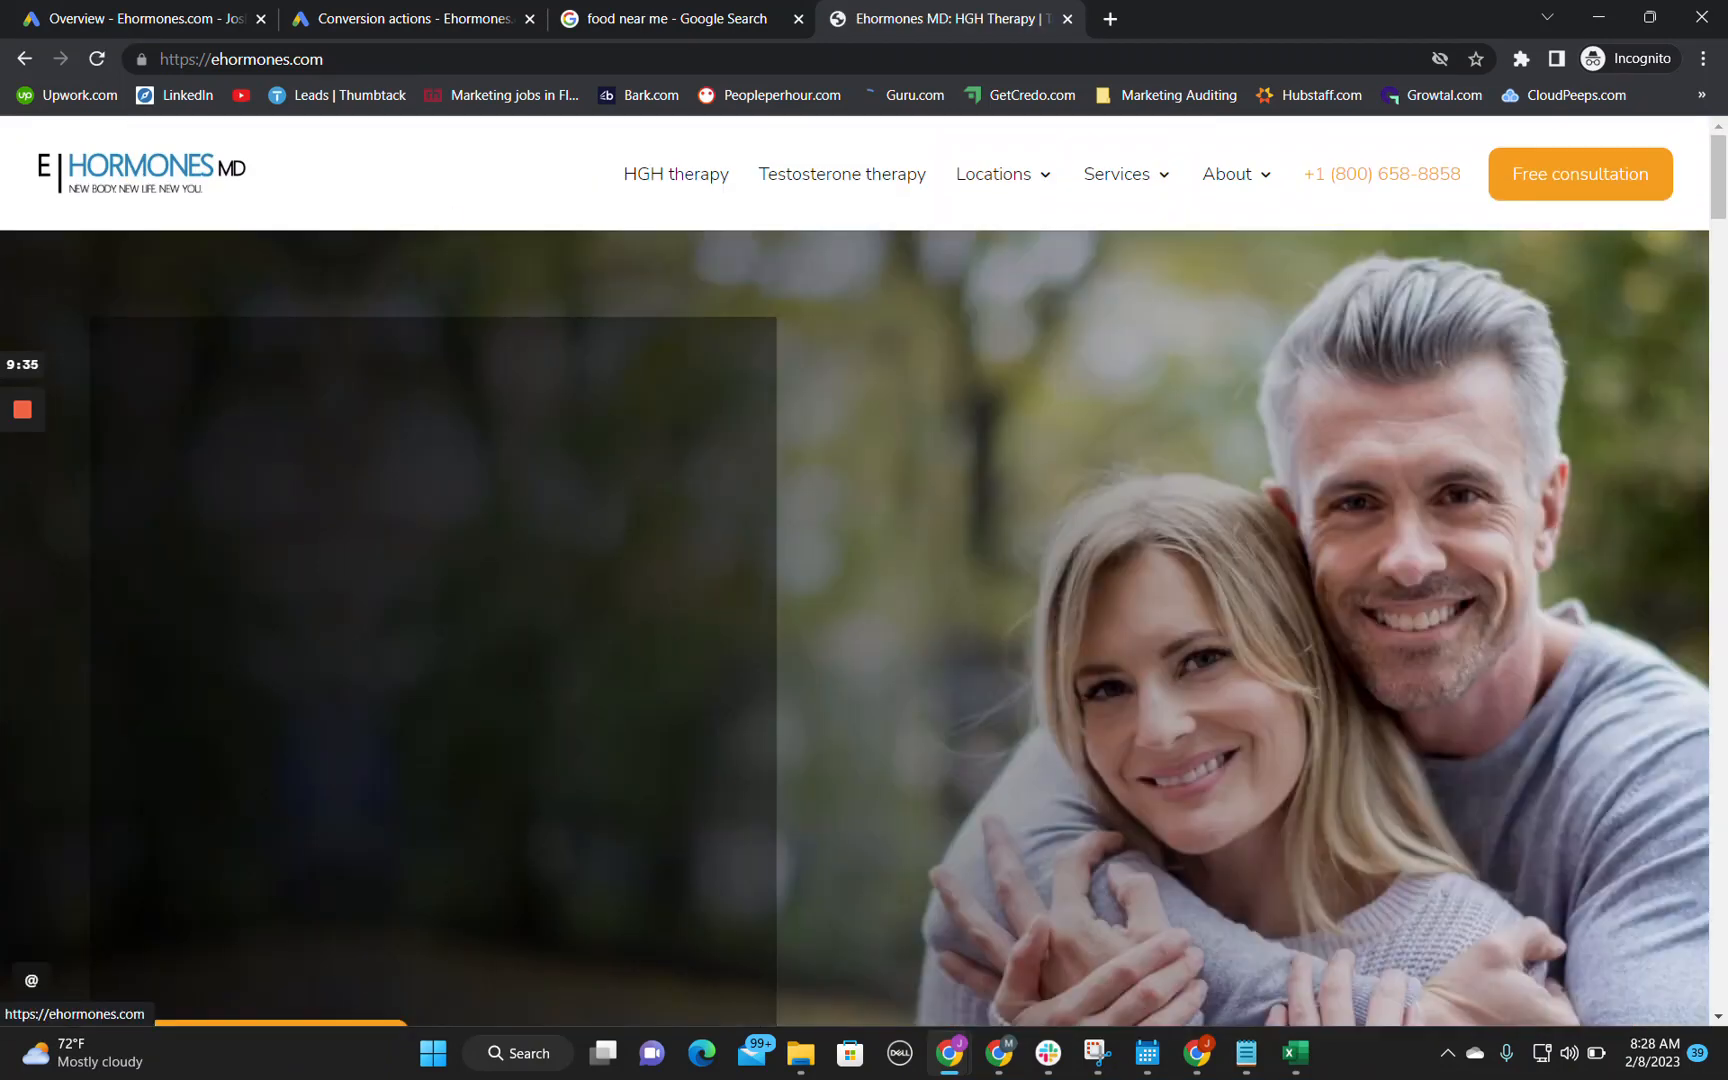
scroll(853, 675, "down", 1)
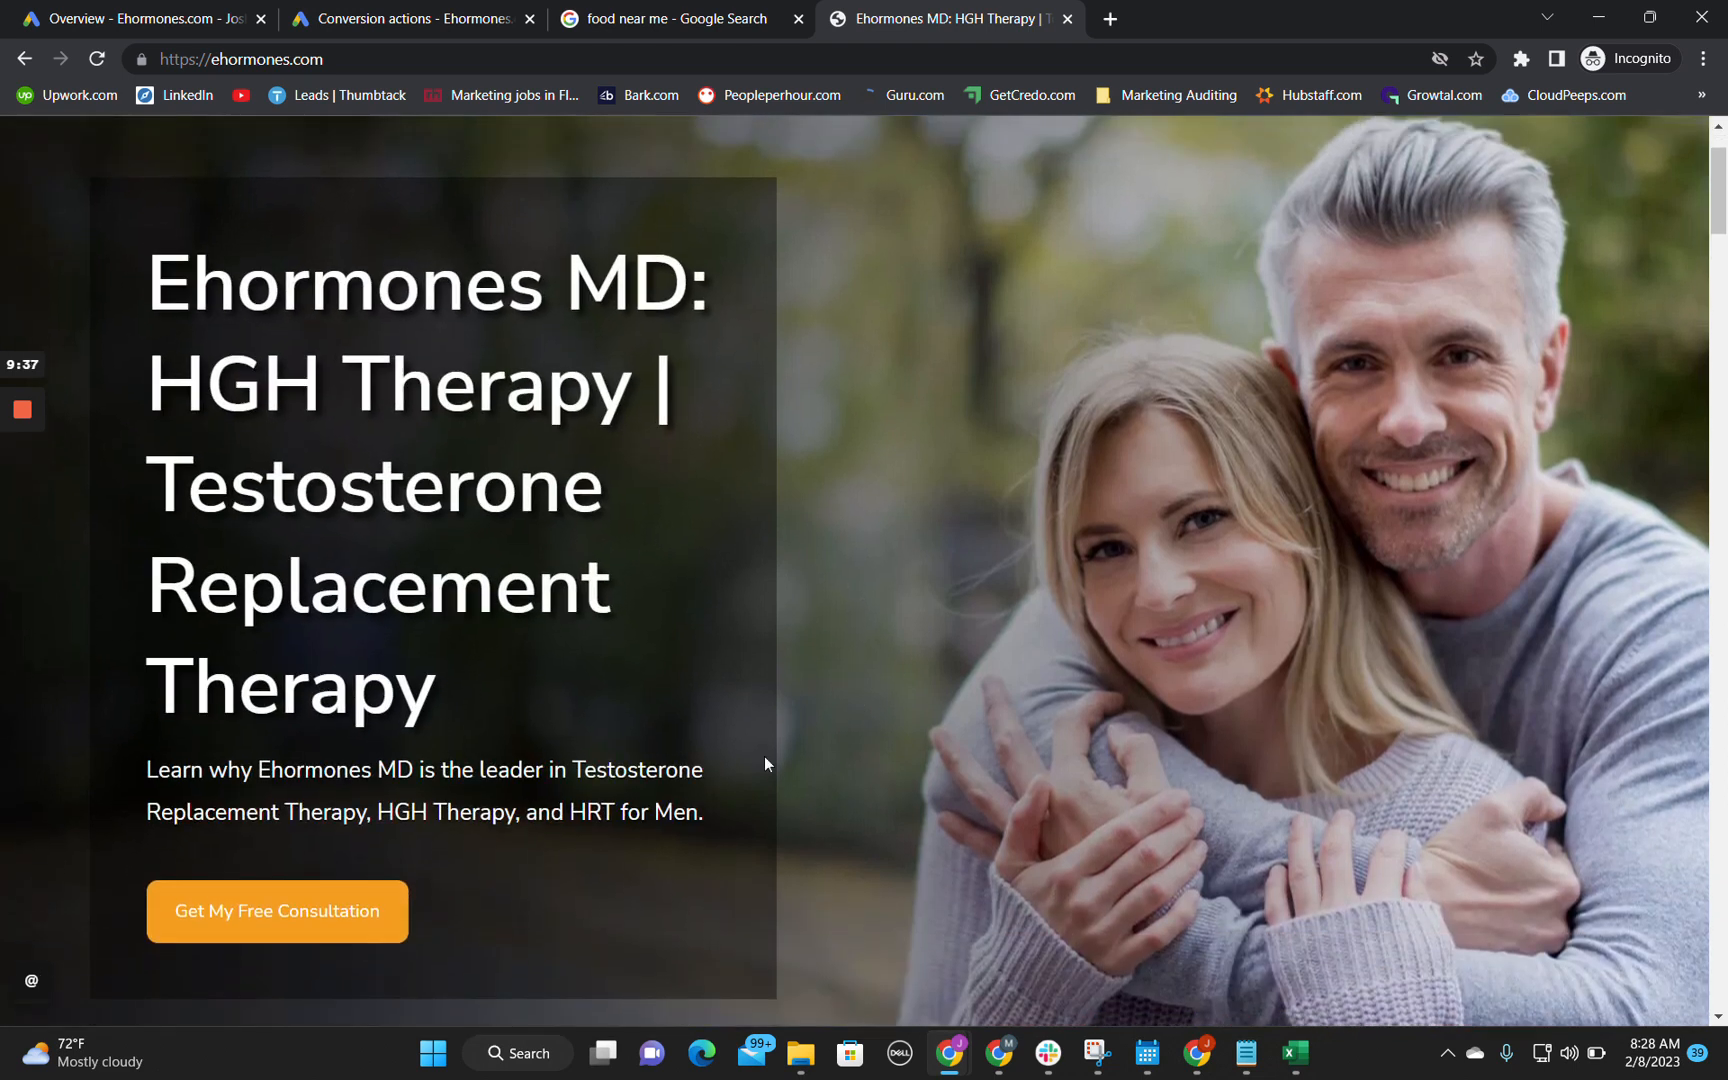
scroll(745, 760, "up", 1)
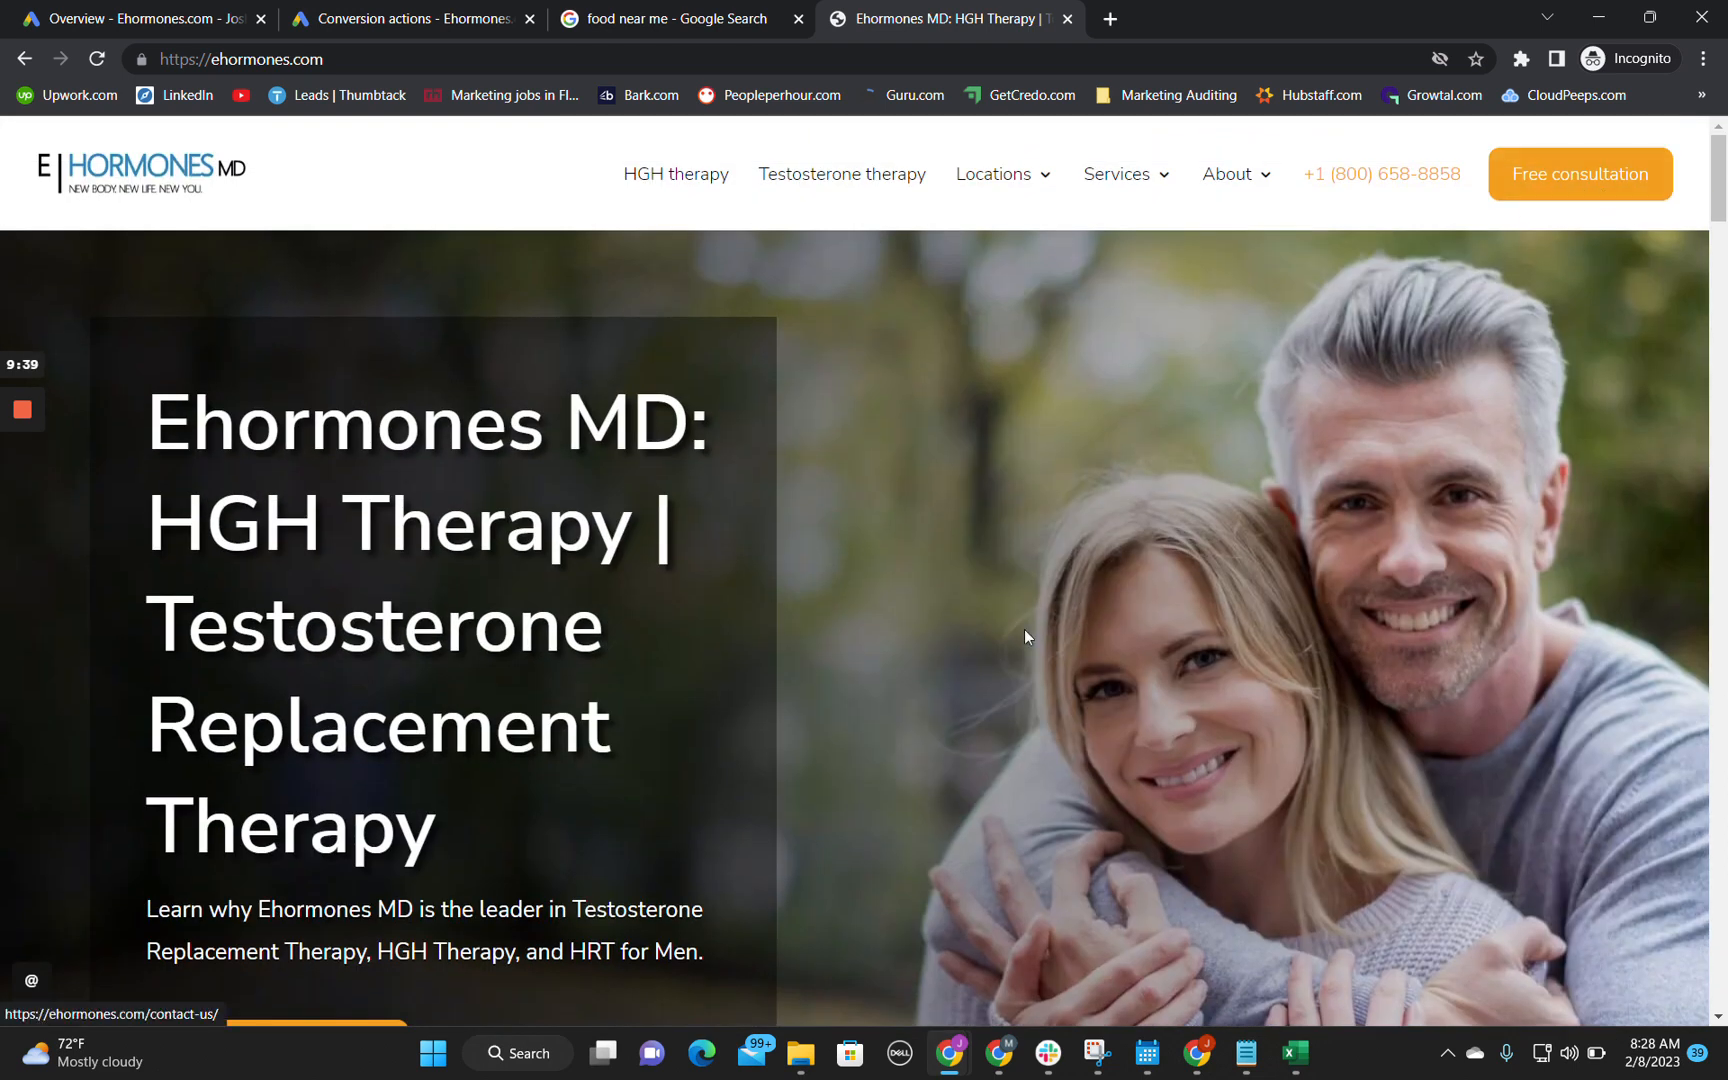
scroll(1025, 629, "down", 1)
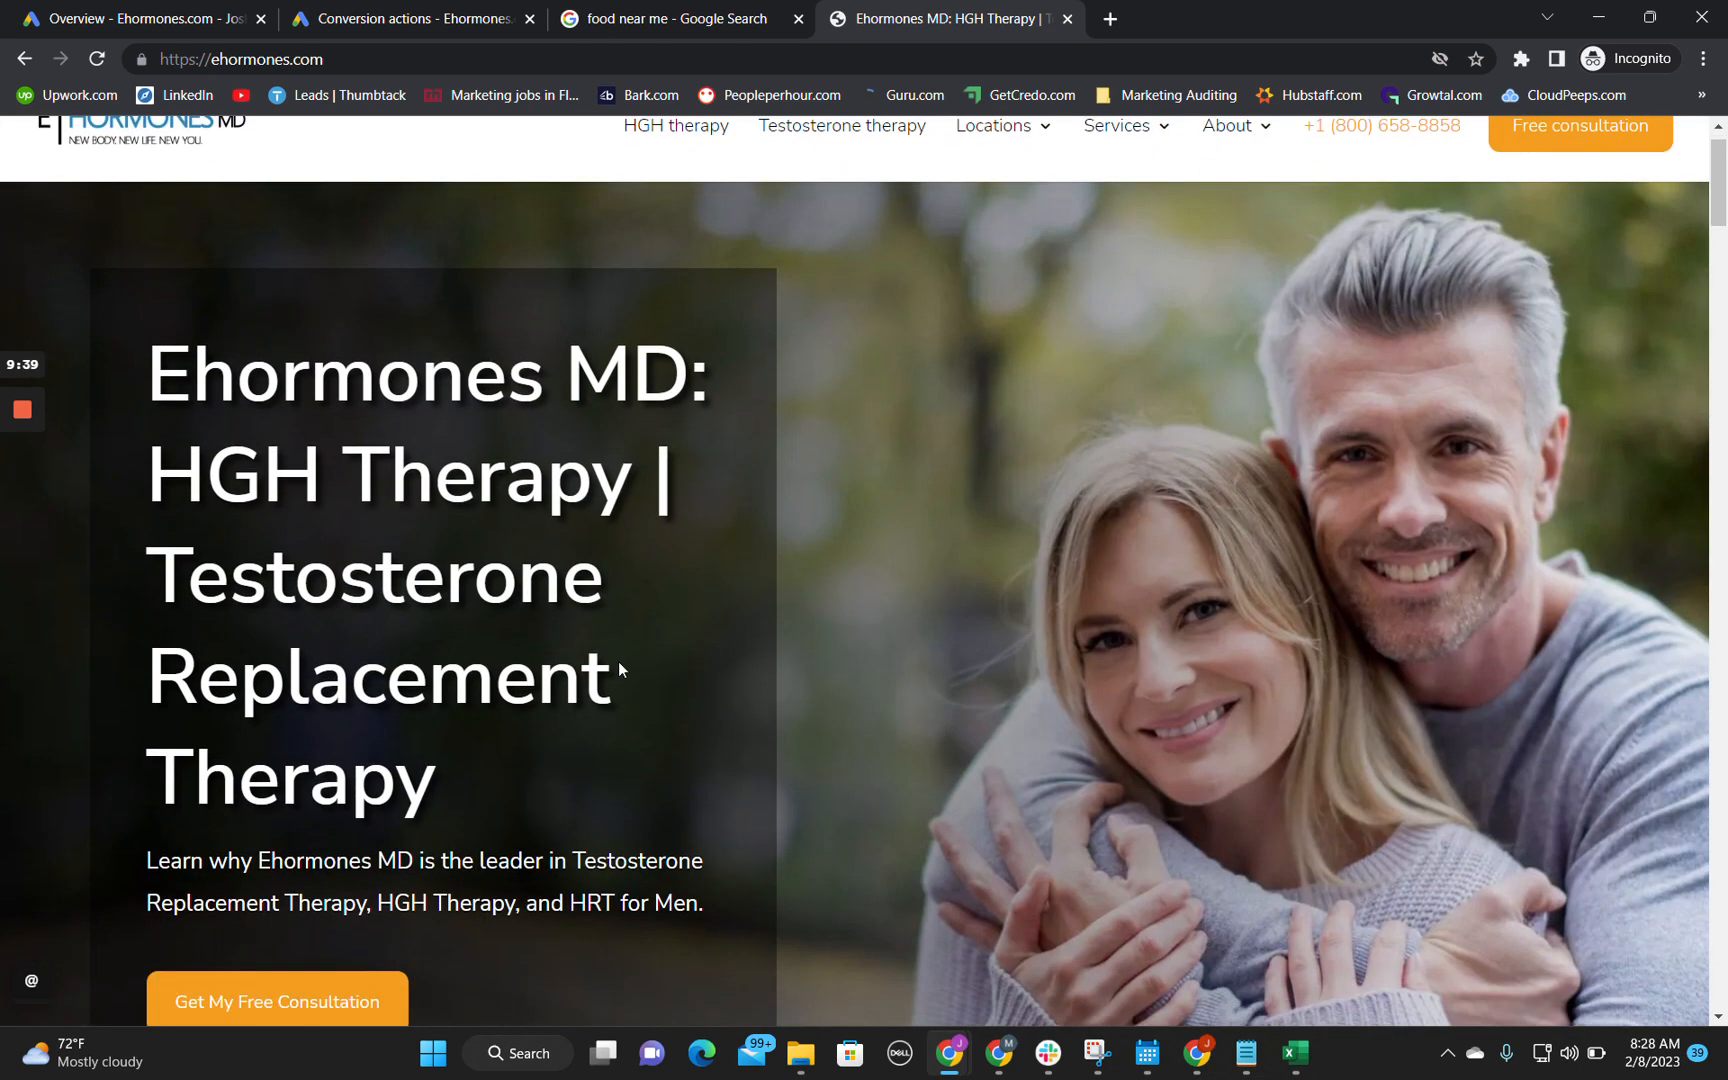
left_click(314, 992)
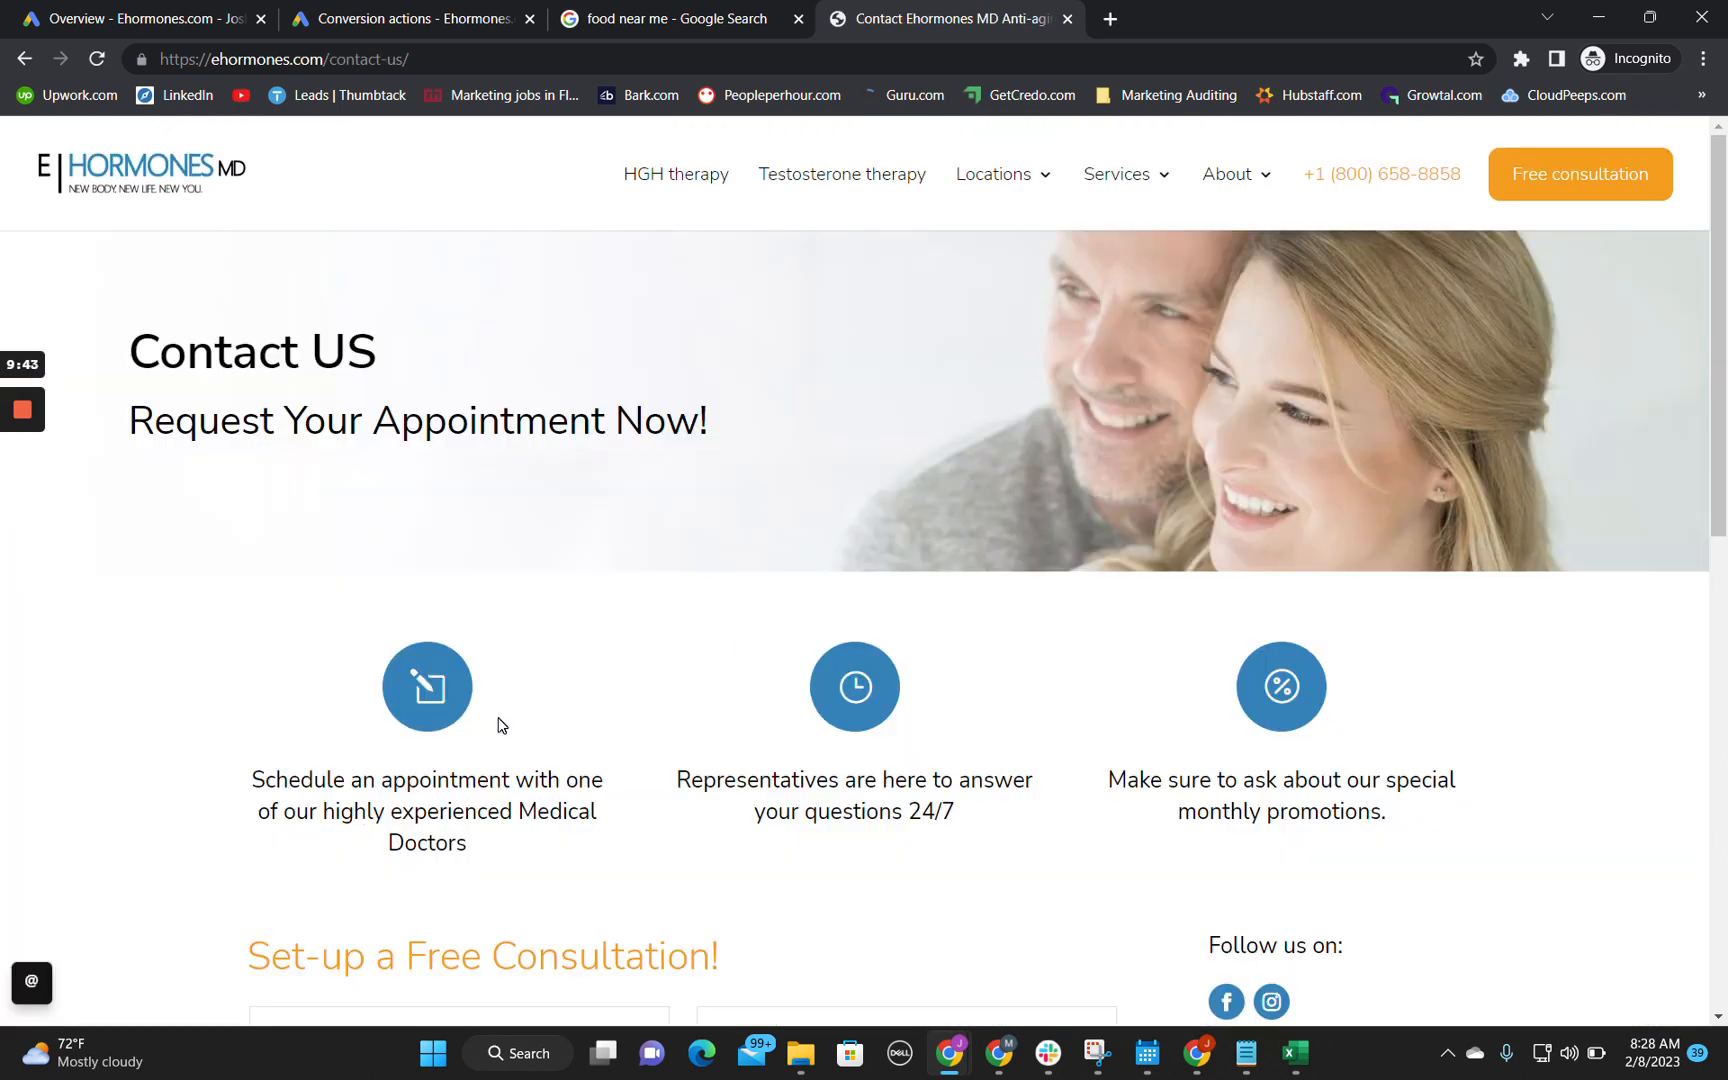
scroll(502, 726, "down", 2)
left_click(480, 799)
scroll(480, 799, "down", 1)
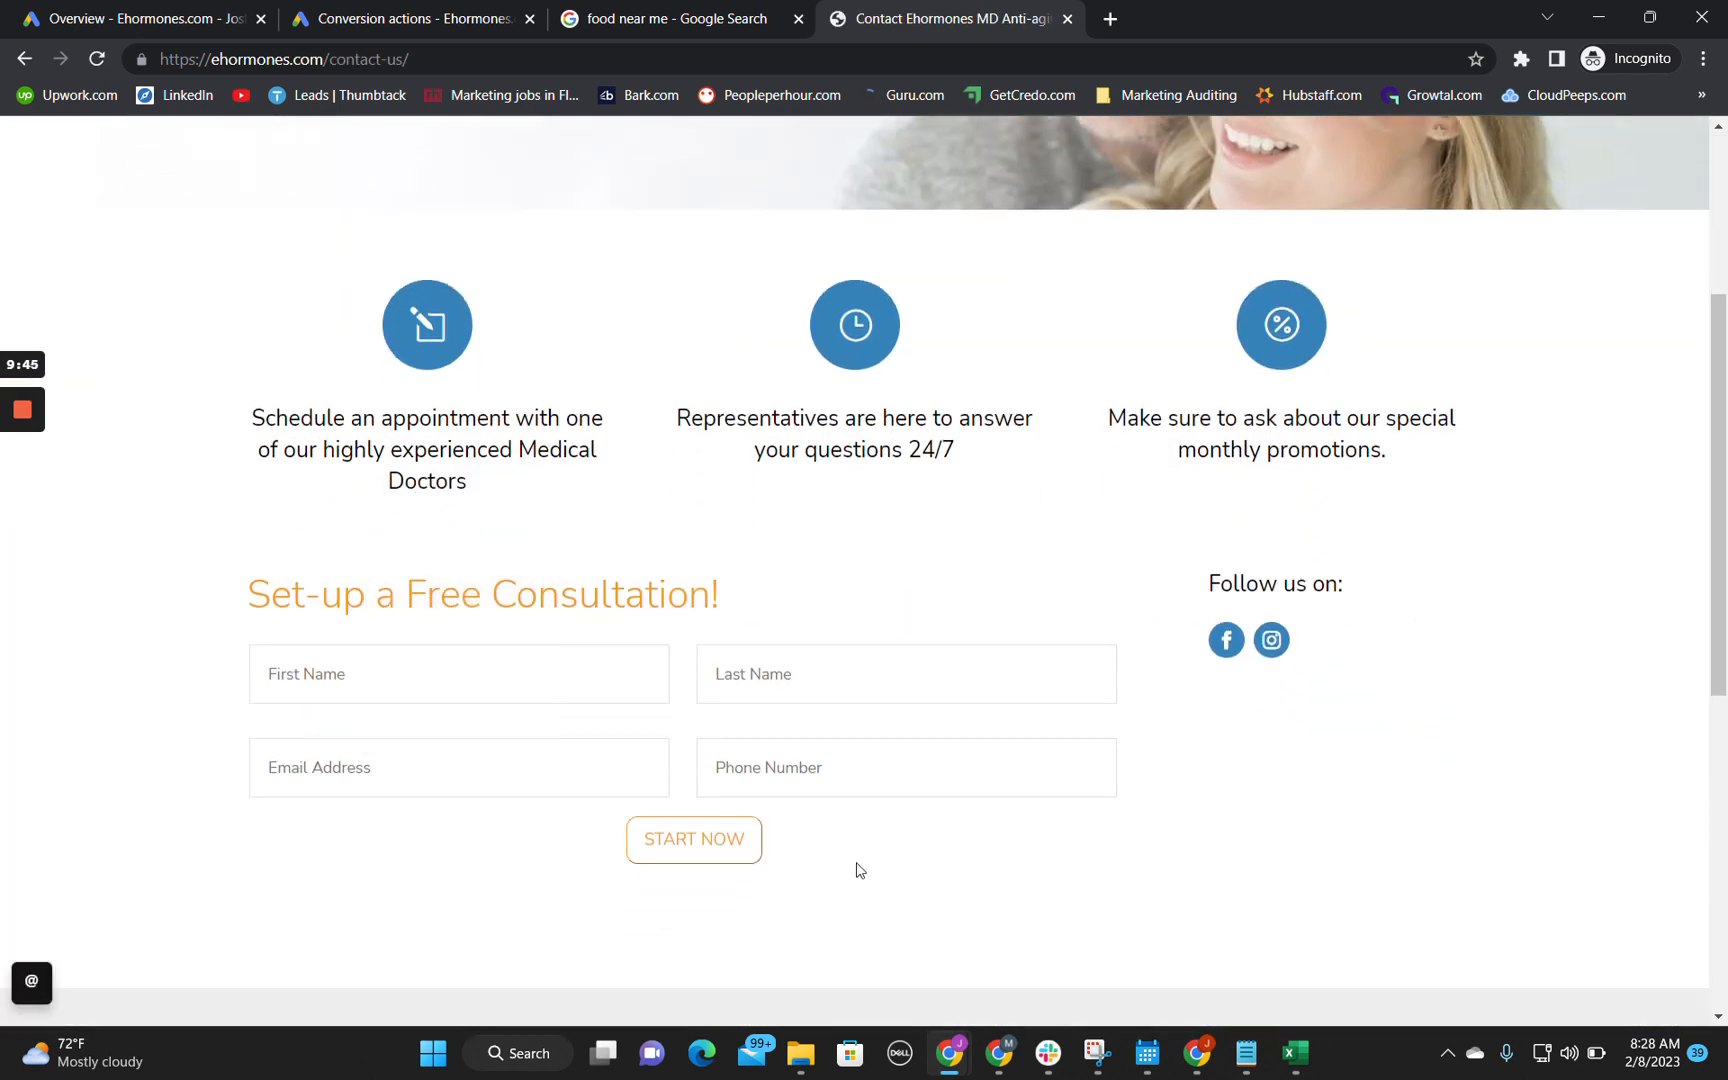
scroll(1056, 533, "up", 4)
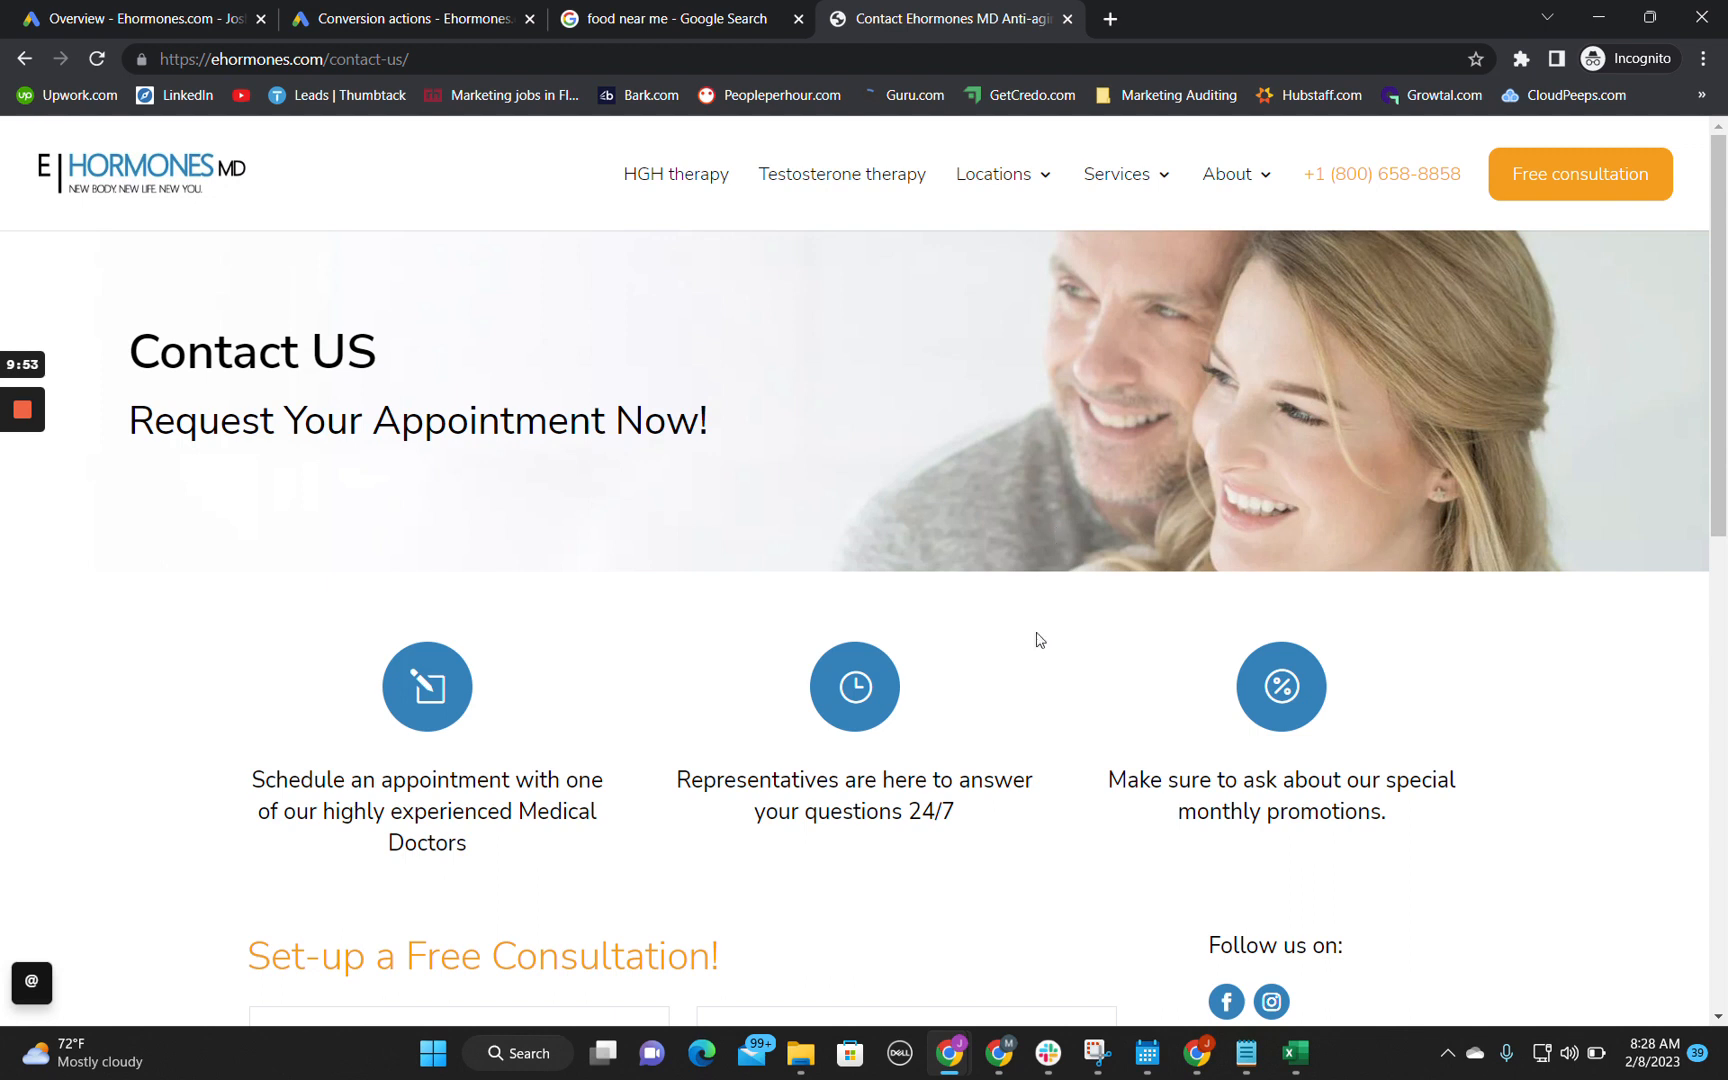
scroll(1030, 787, "down", 1)
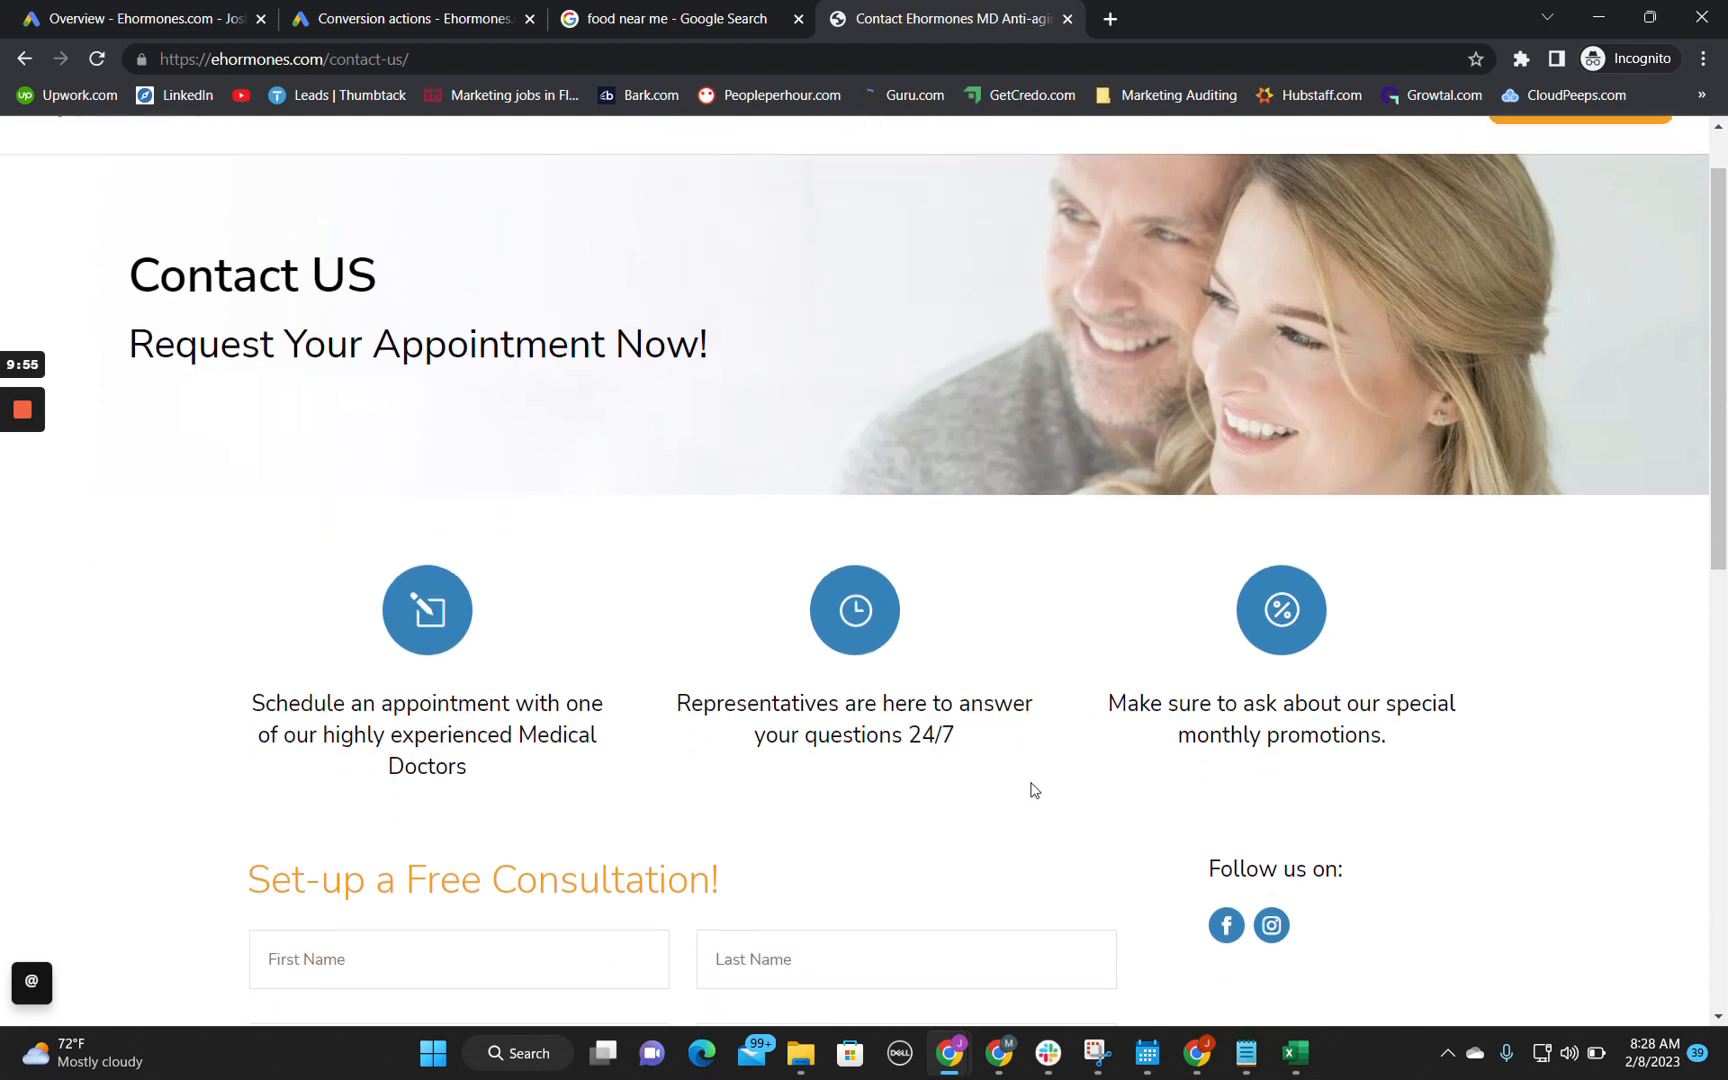
Step: Switch to the audit spreadsheet and start cell B6 with "Get directions currently has the only positive conv value and we may"
mouse_move(950, 1052)
left_click(808, 888)
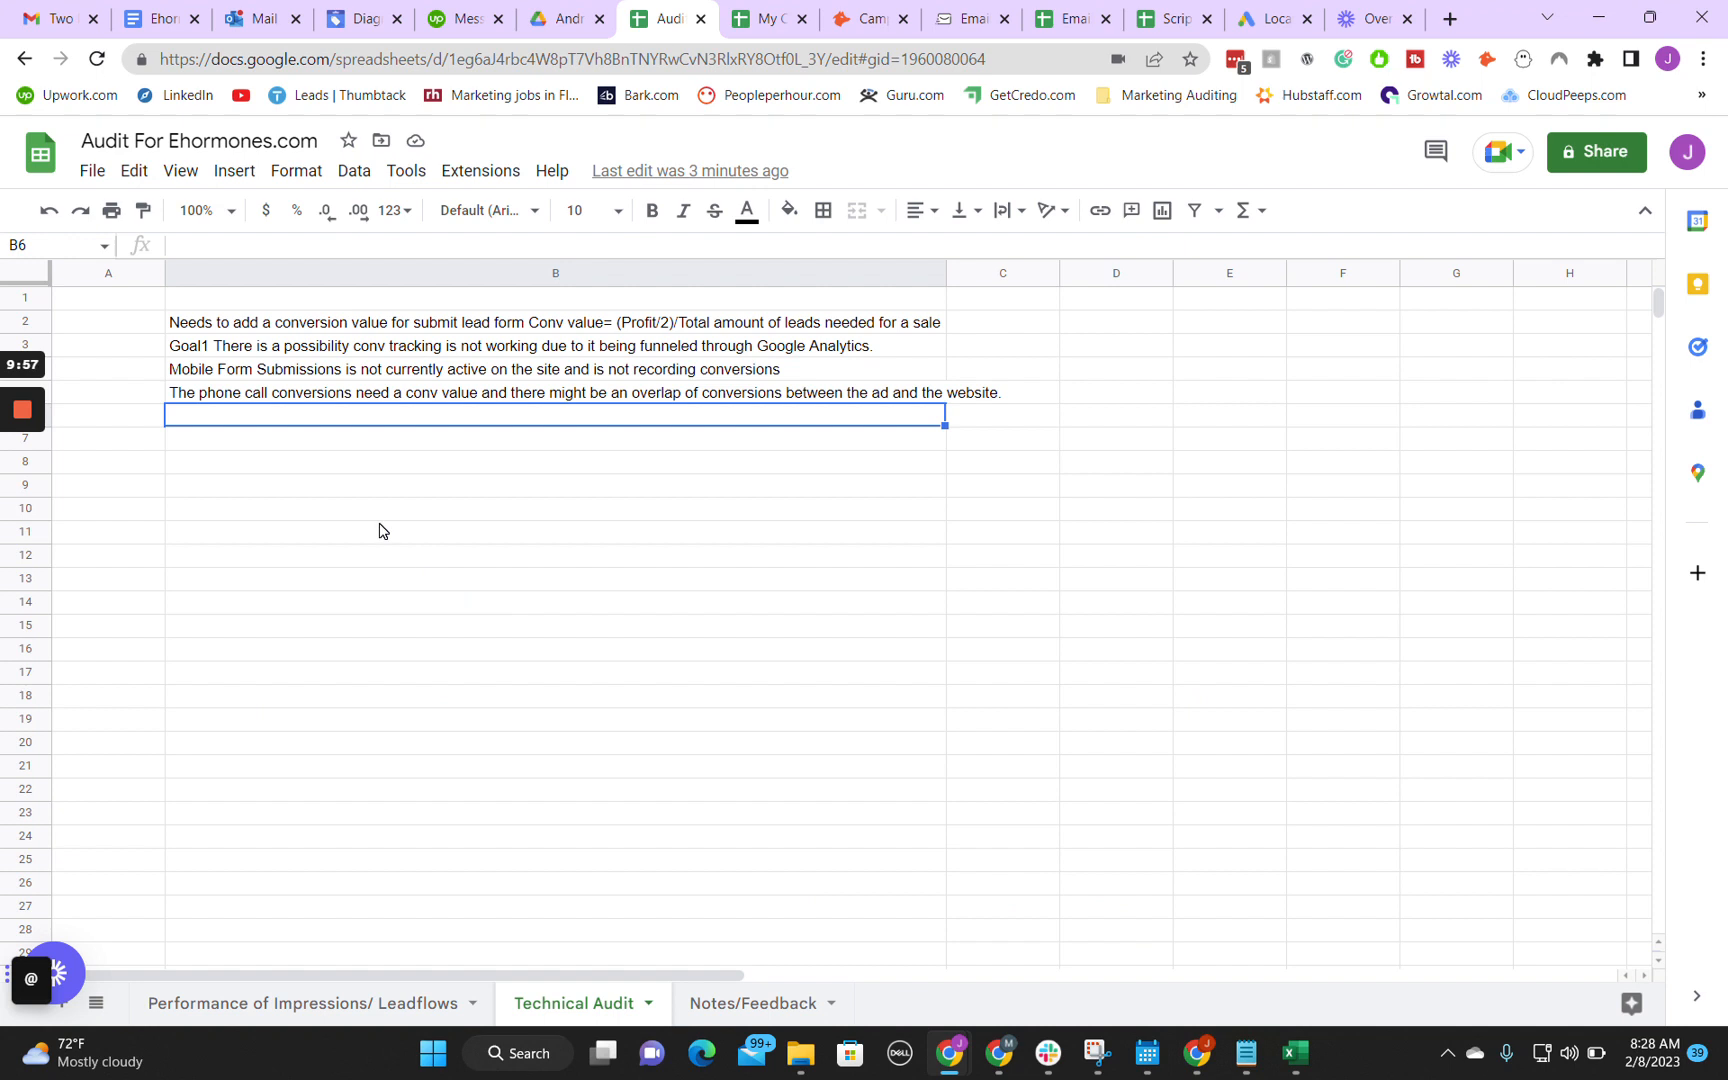
key("Return")
type("Get d")
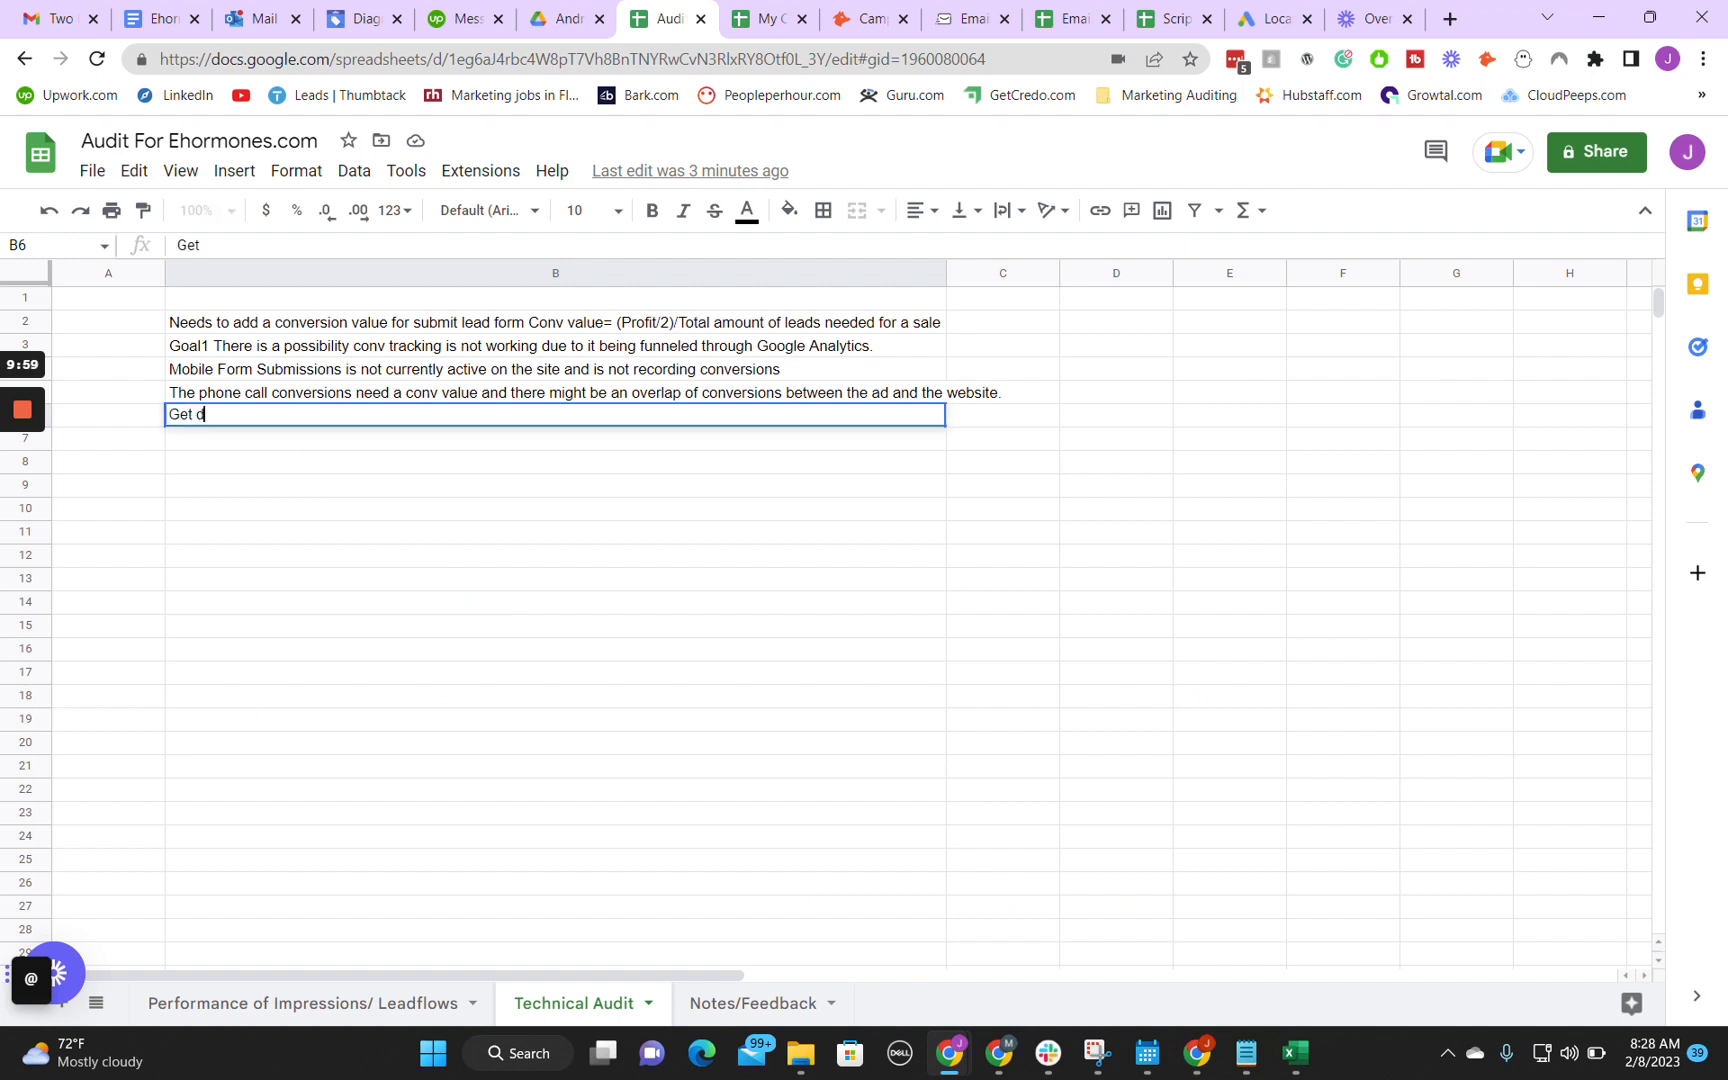
type("irections curre")
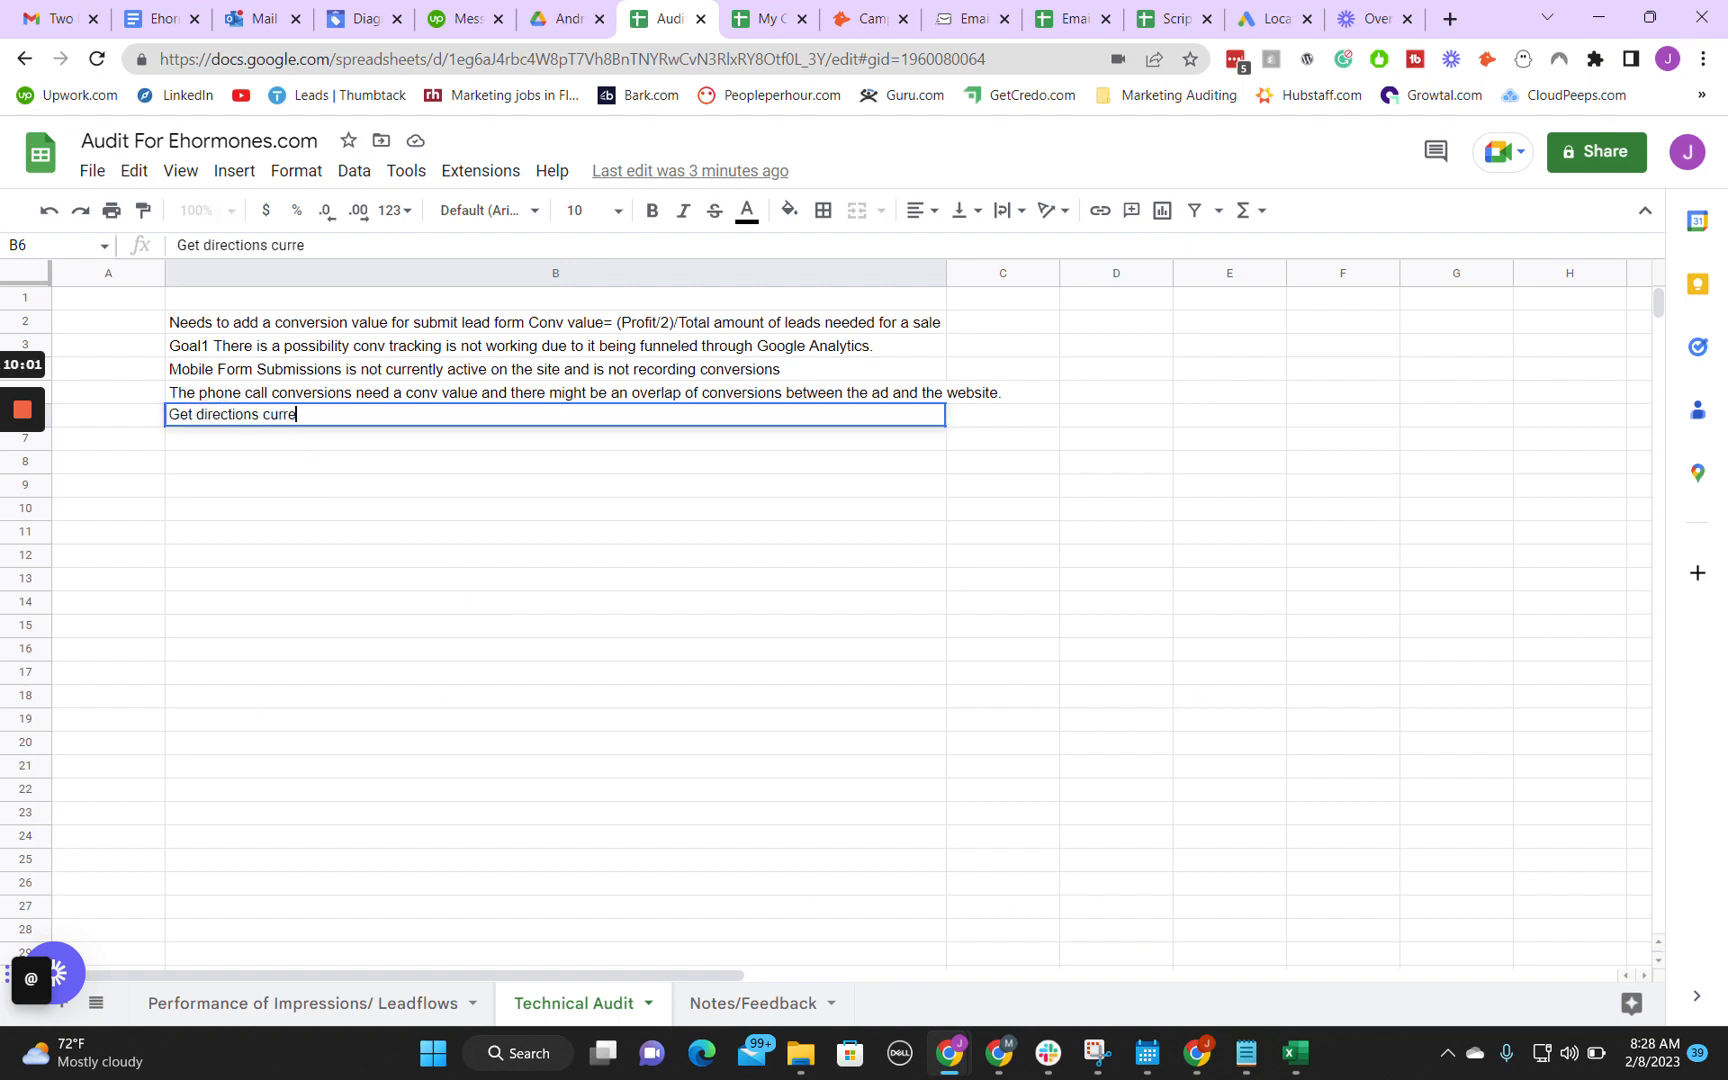
type("ntly has the only ")
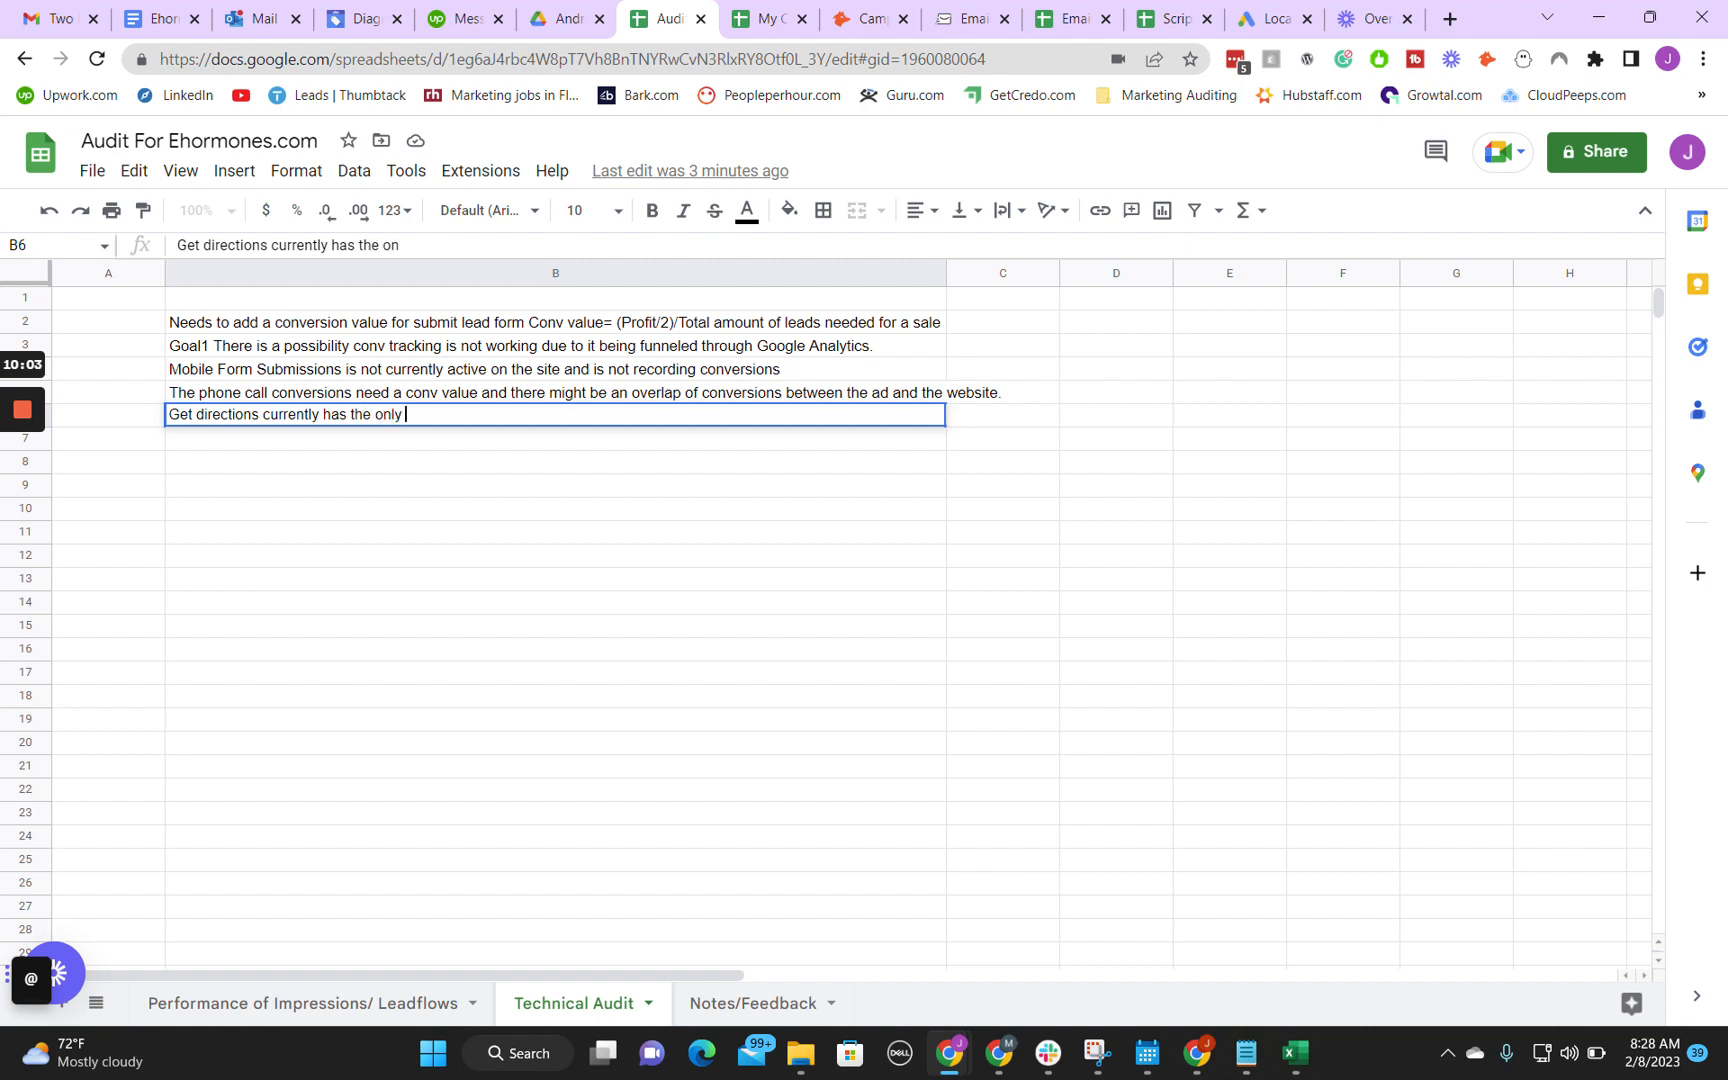
type("positive conver")
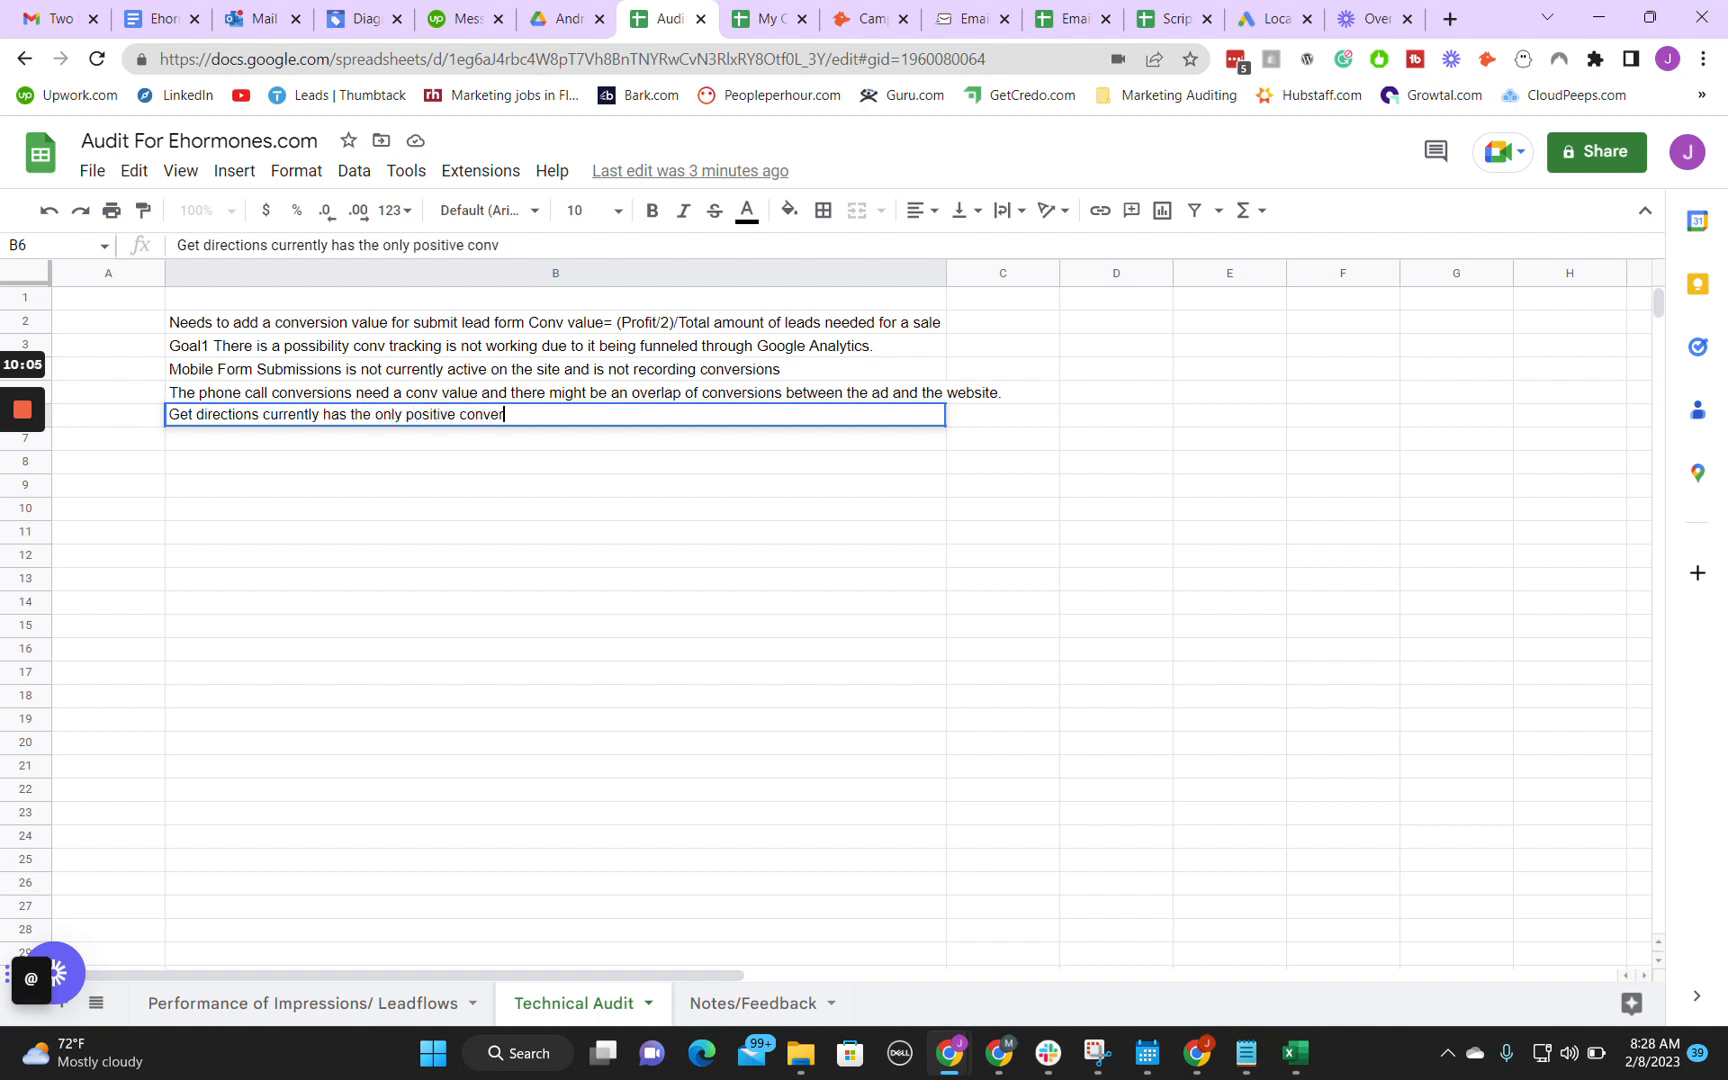
type(" calue")
type("value and we ma")
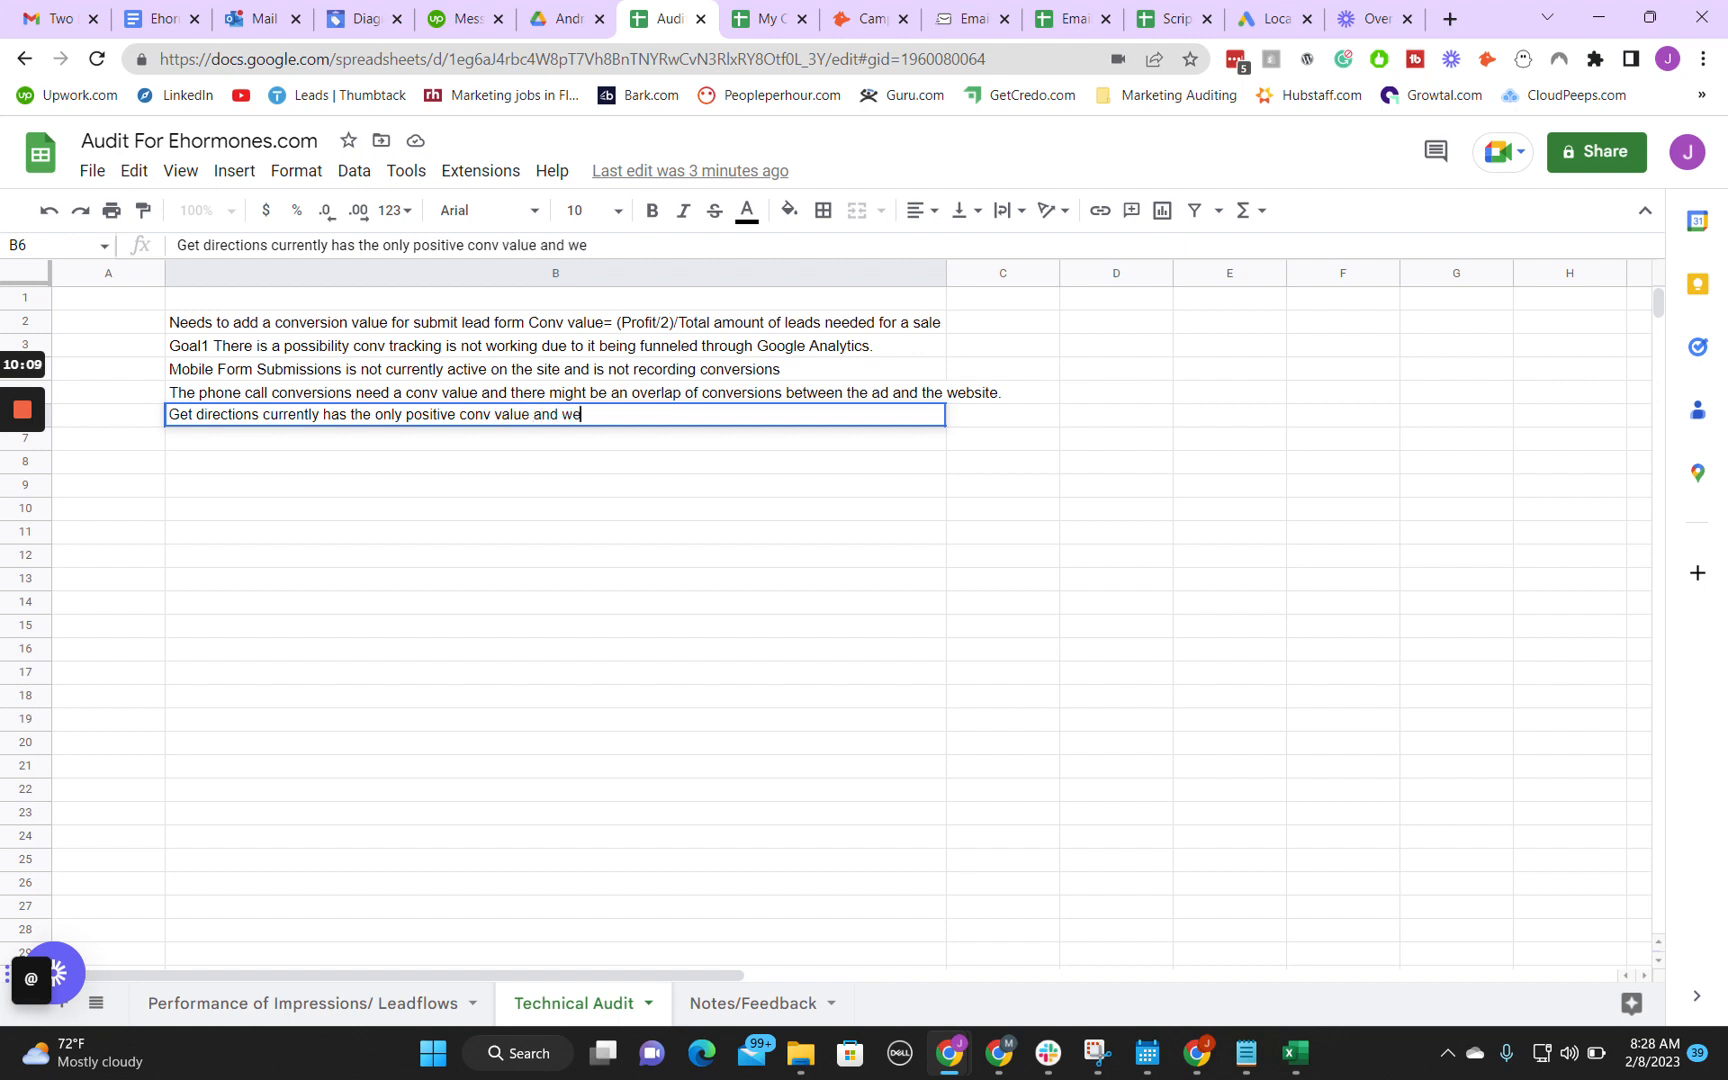
type("wnt")
Step: Switch to Google Ads and examine the value setting of the Local actions - Directions conversion action
mouse_move(949, 1052)
left_click(1017, 968)
left_click(410, 18)
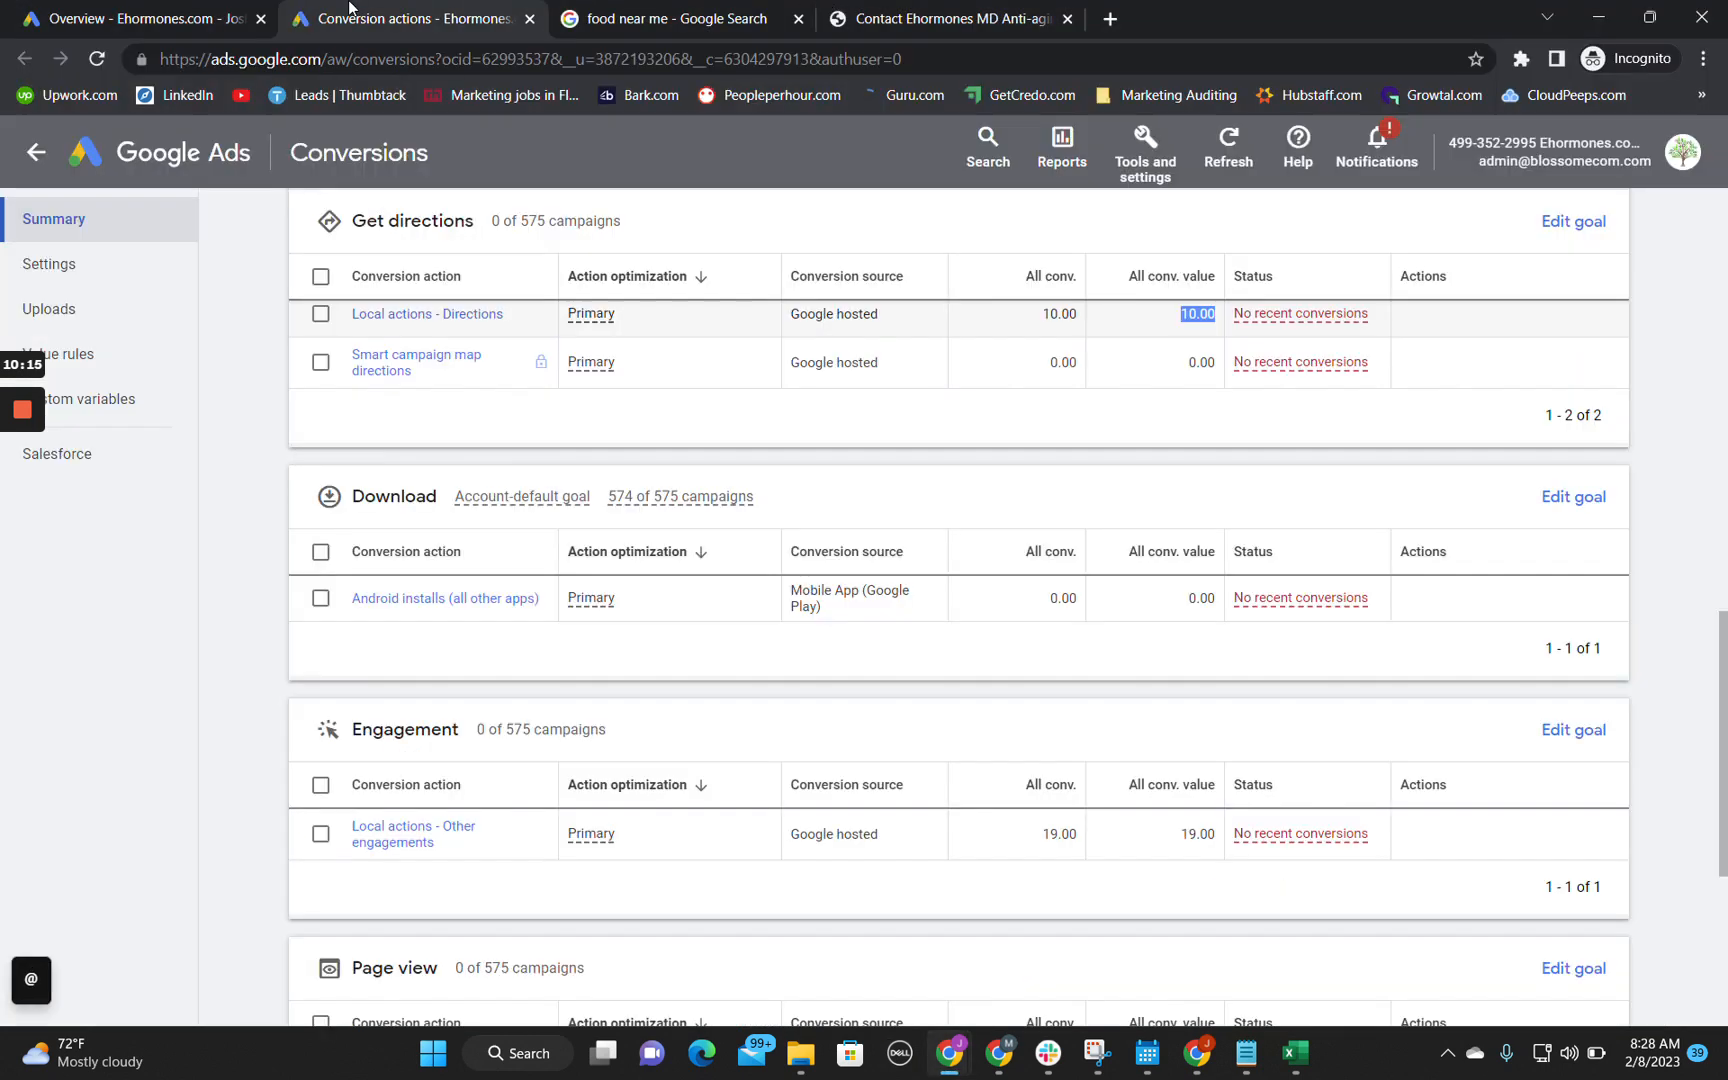
left_click(470, 315)
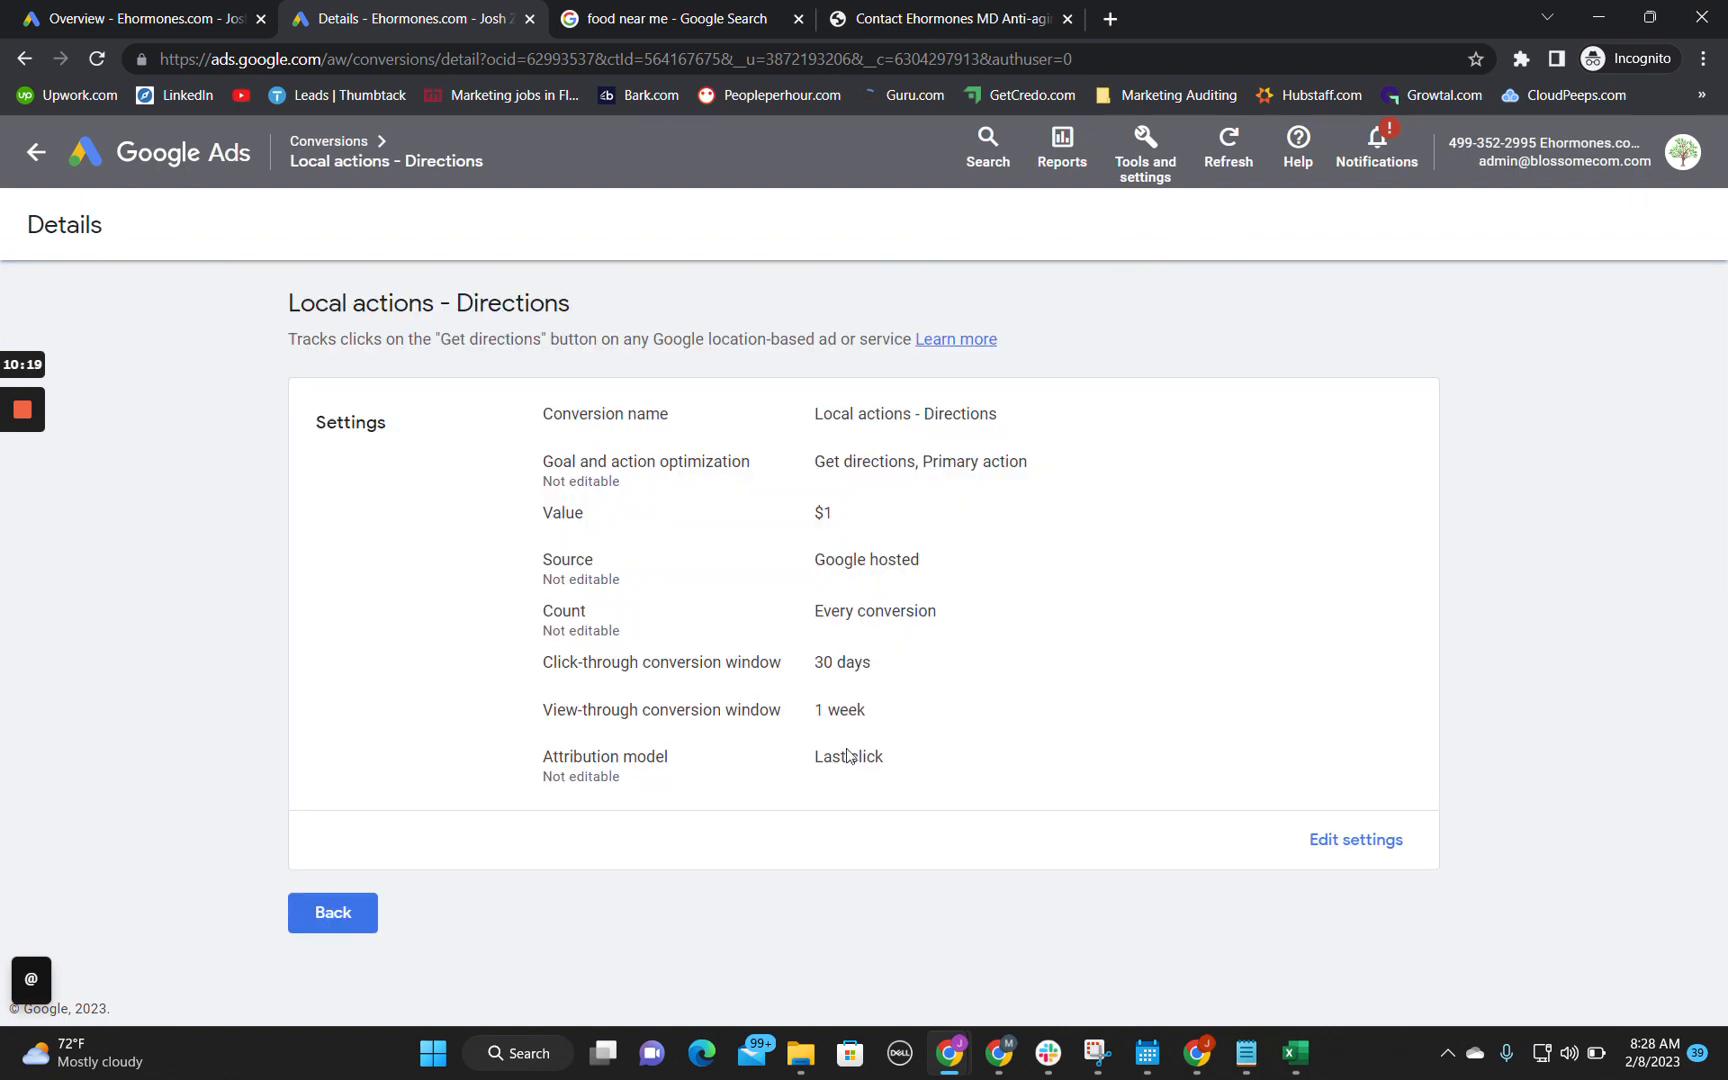
left_click(1362, 842)
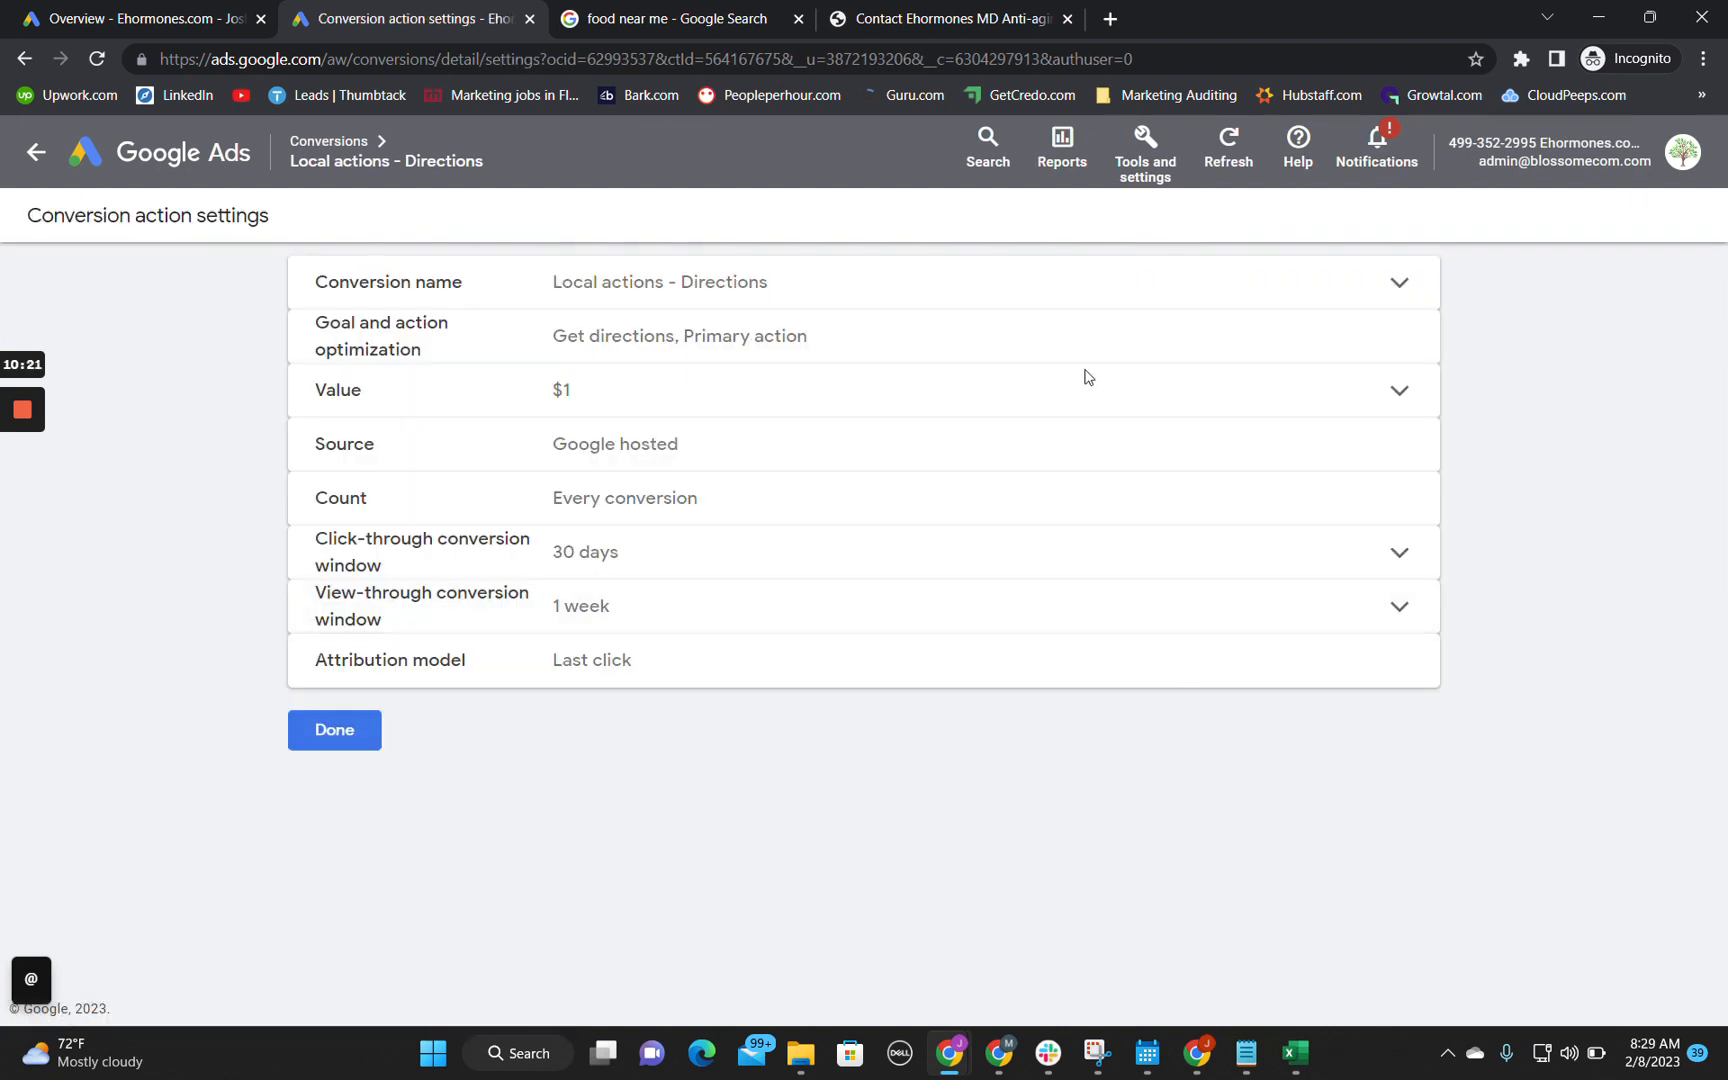
left_click(1005, 395)
left_click(830, 561)
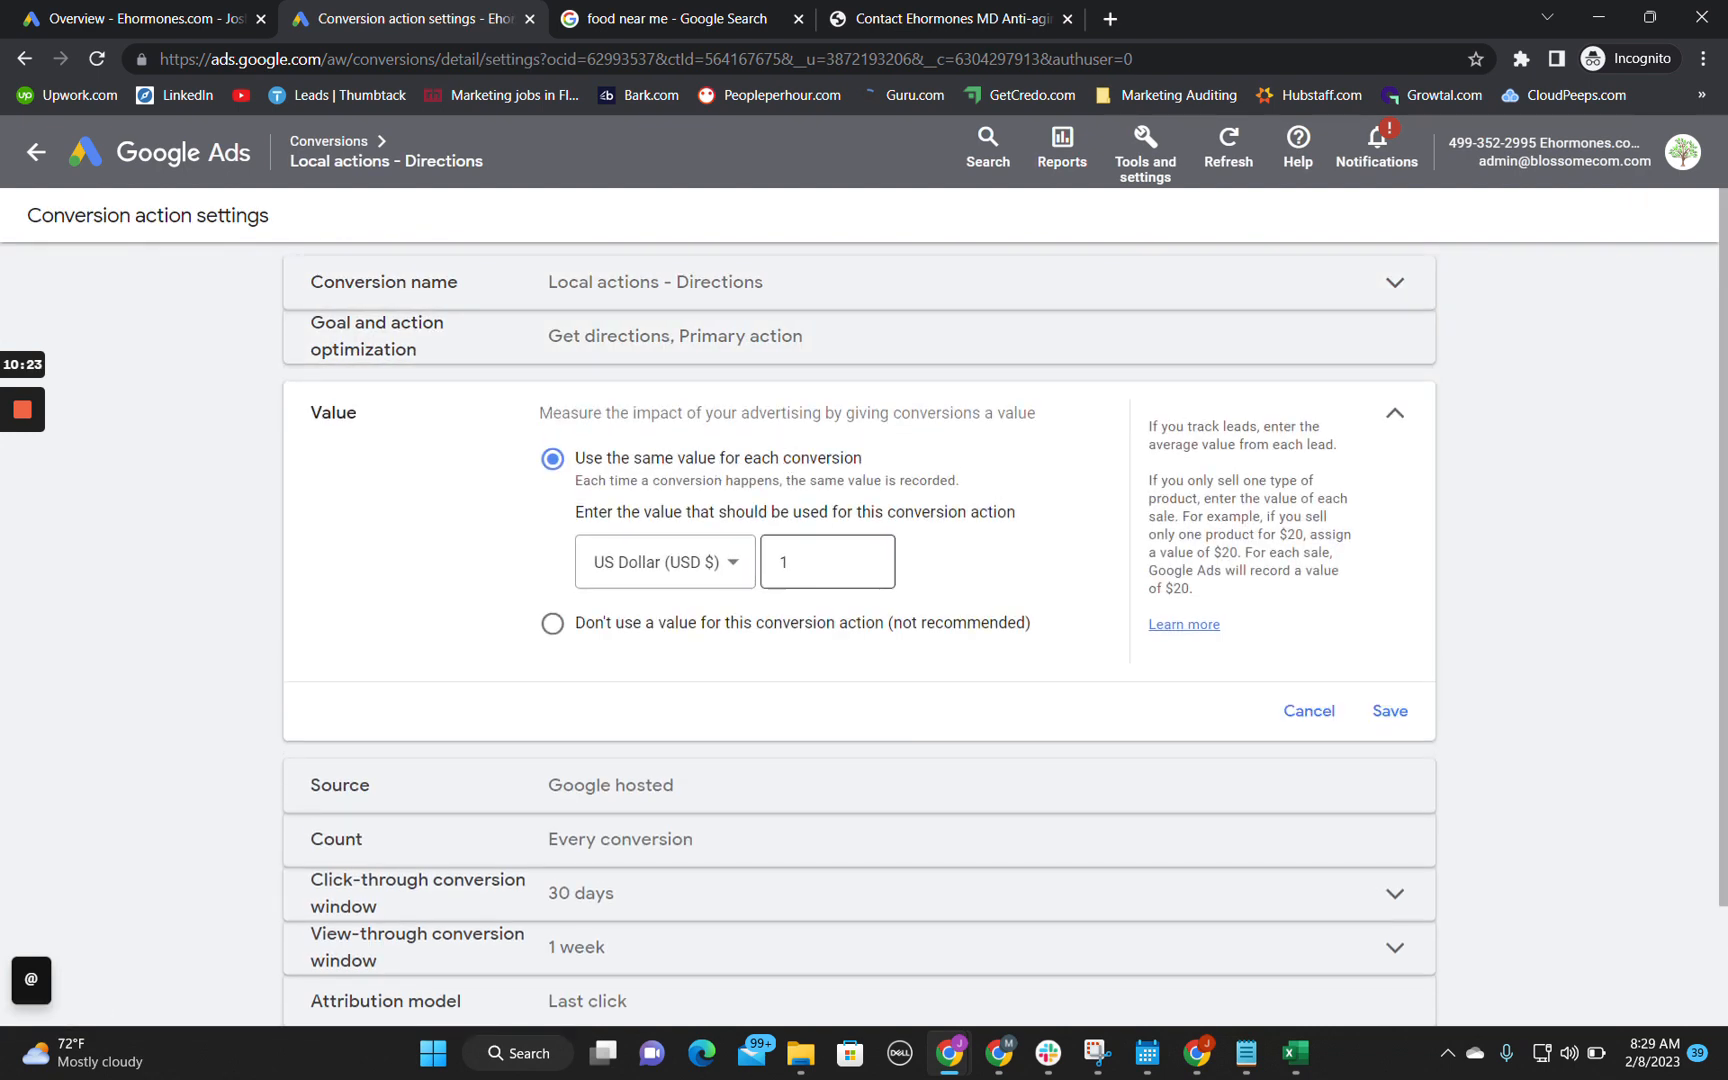
left_click(1307, 724)
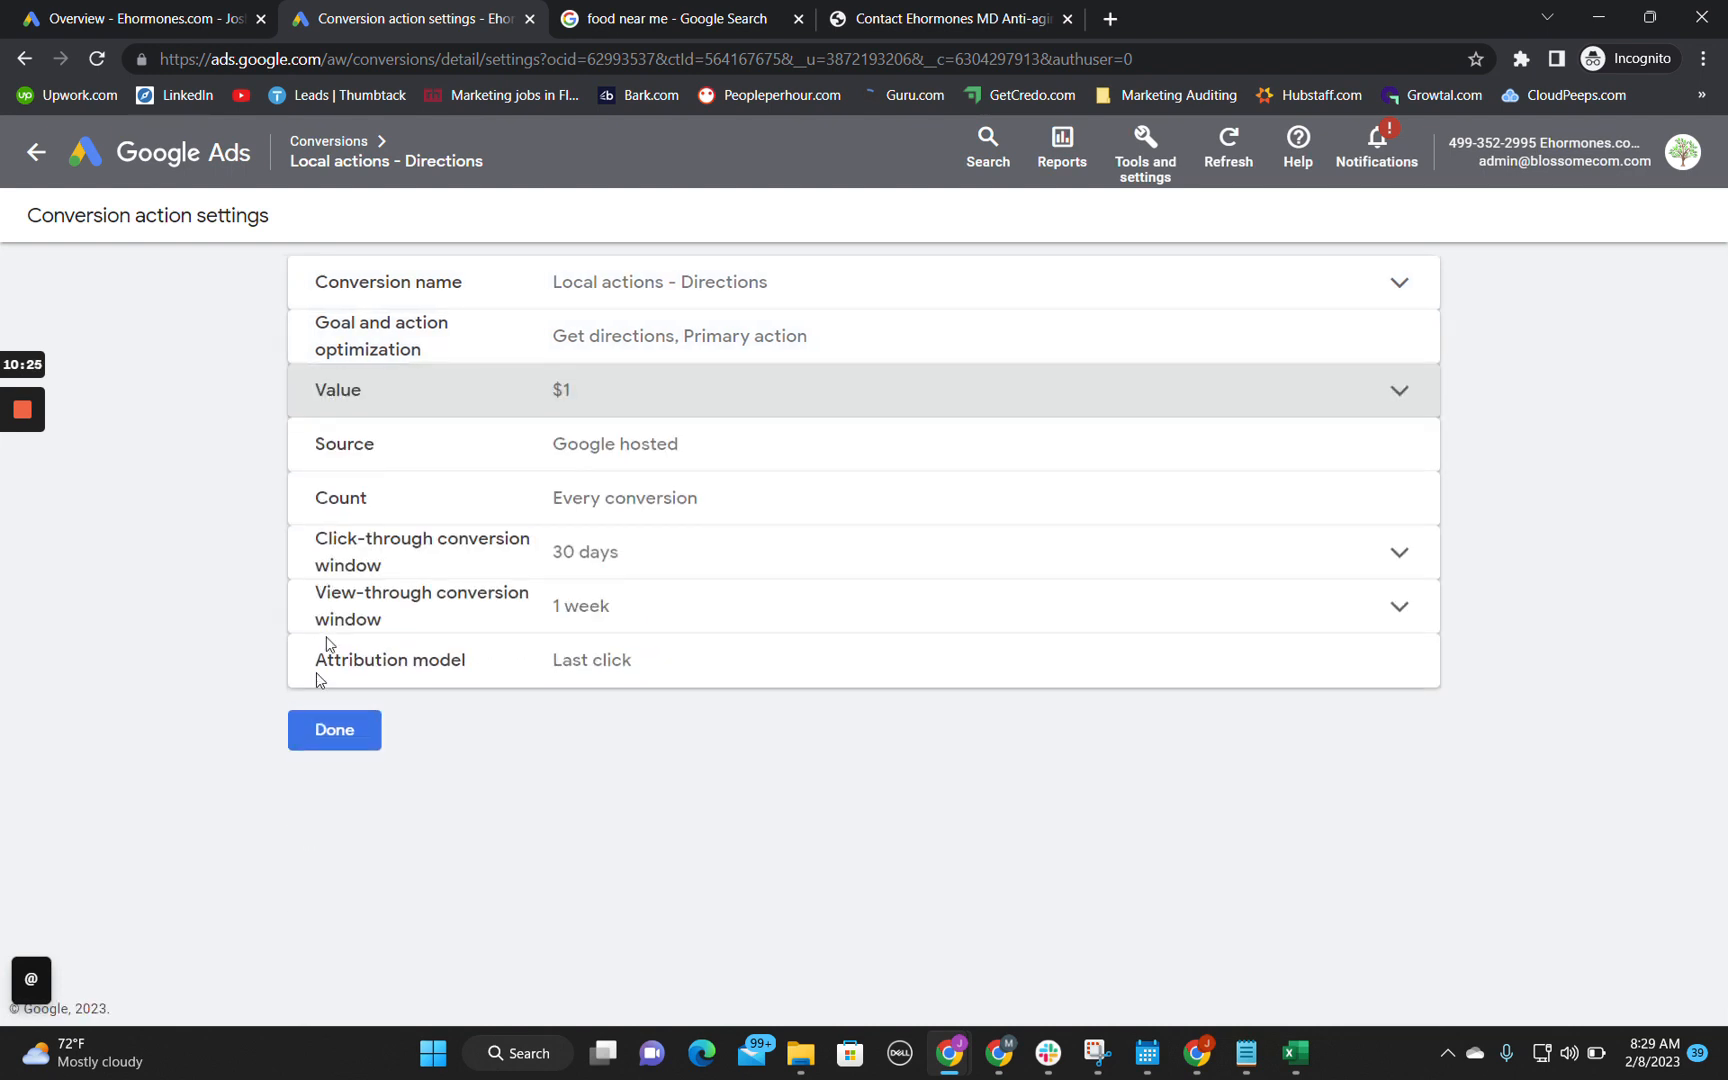
Step: Complete the cell B6 note in the audit spreadsheet with "want to assign a conv value of 0 for get directions."
mouse_move(955, 1052)
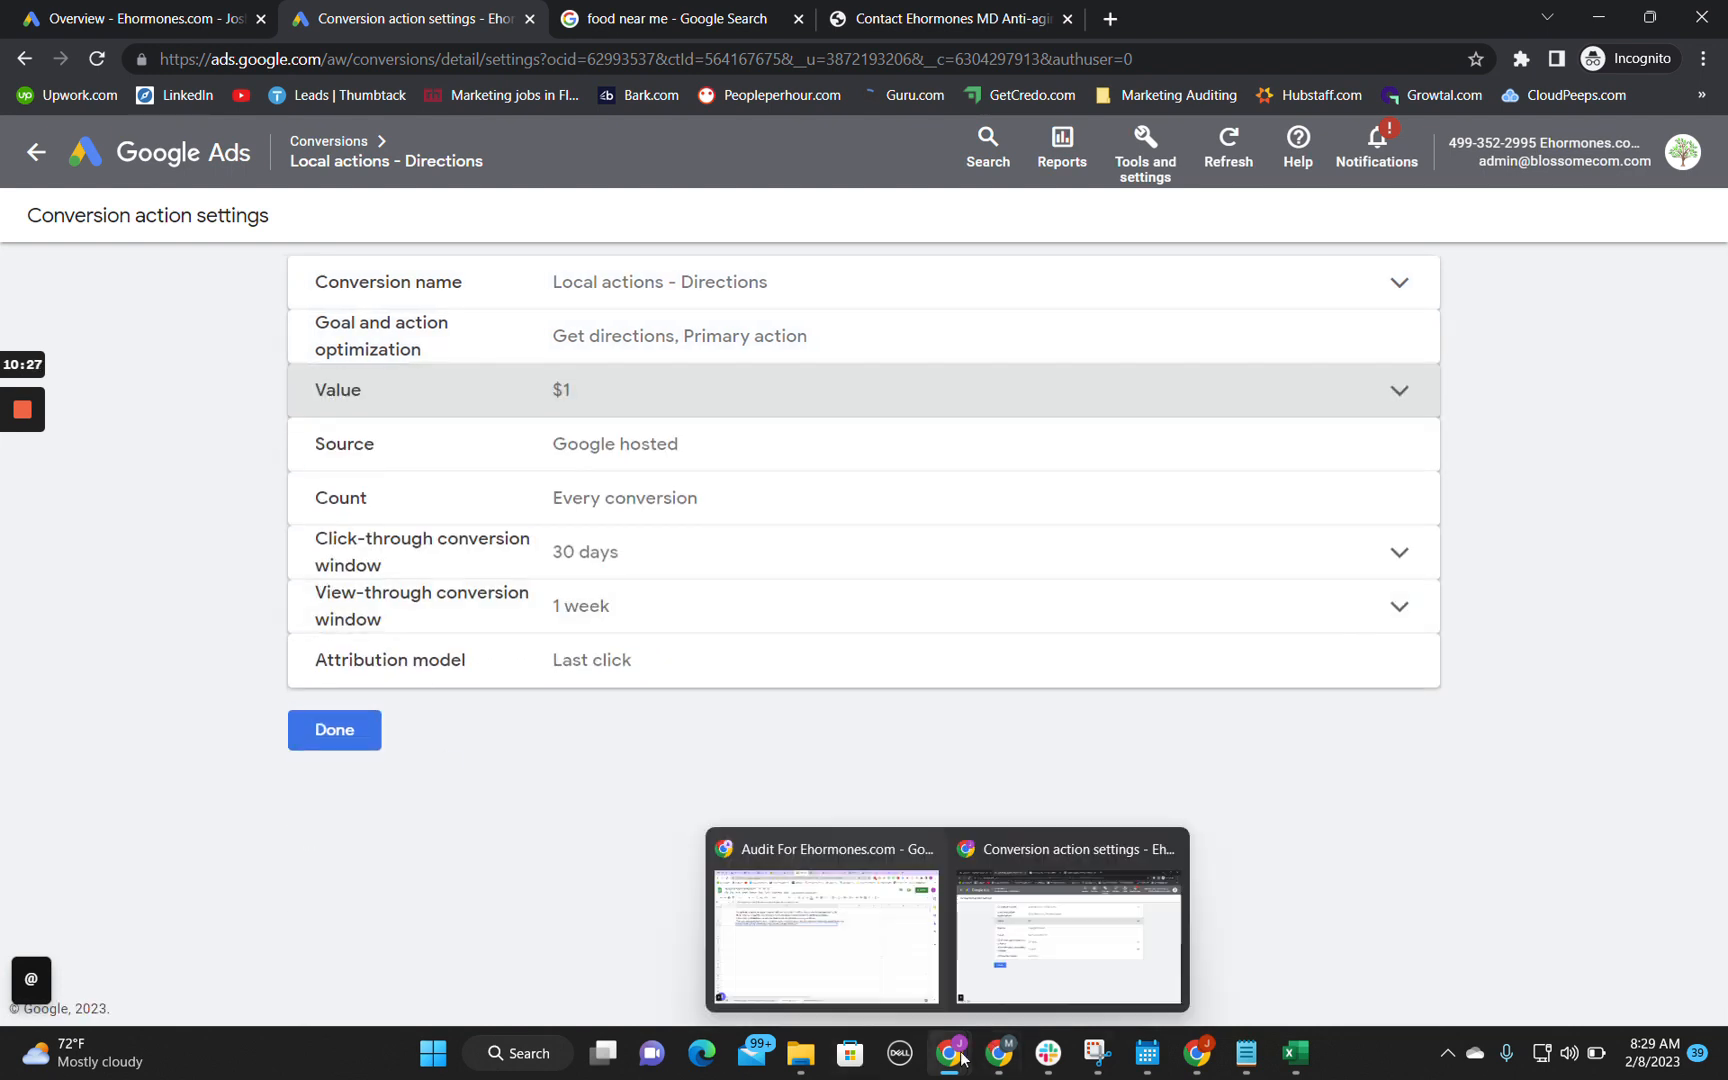
left_click(836, 943)
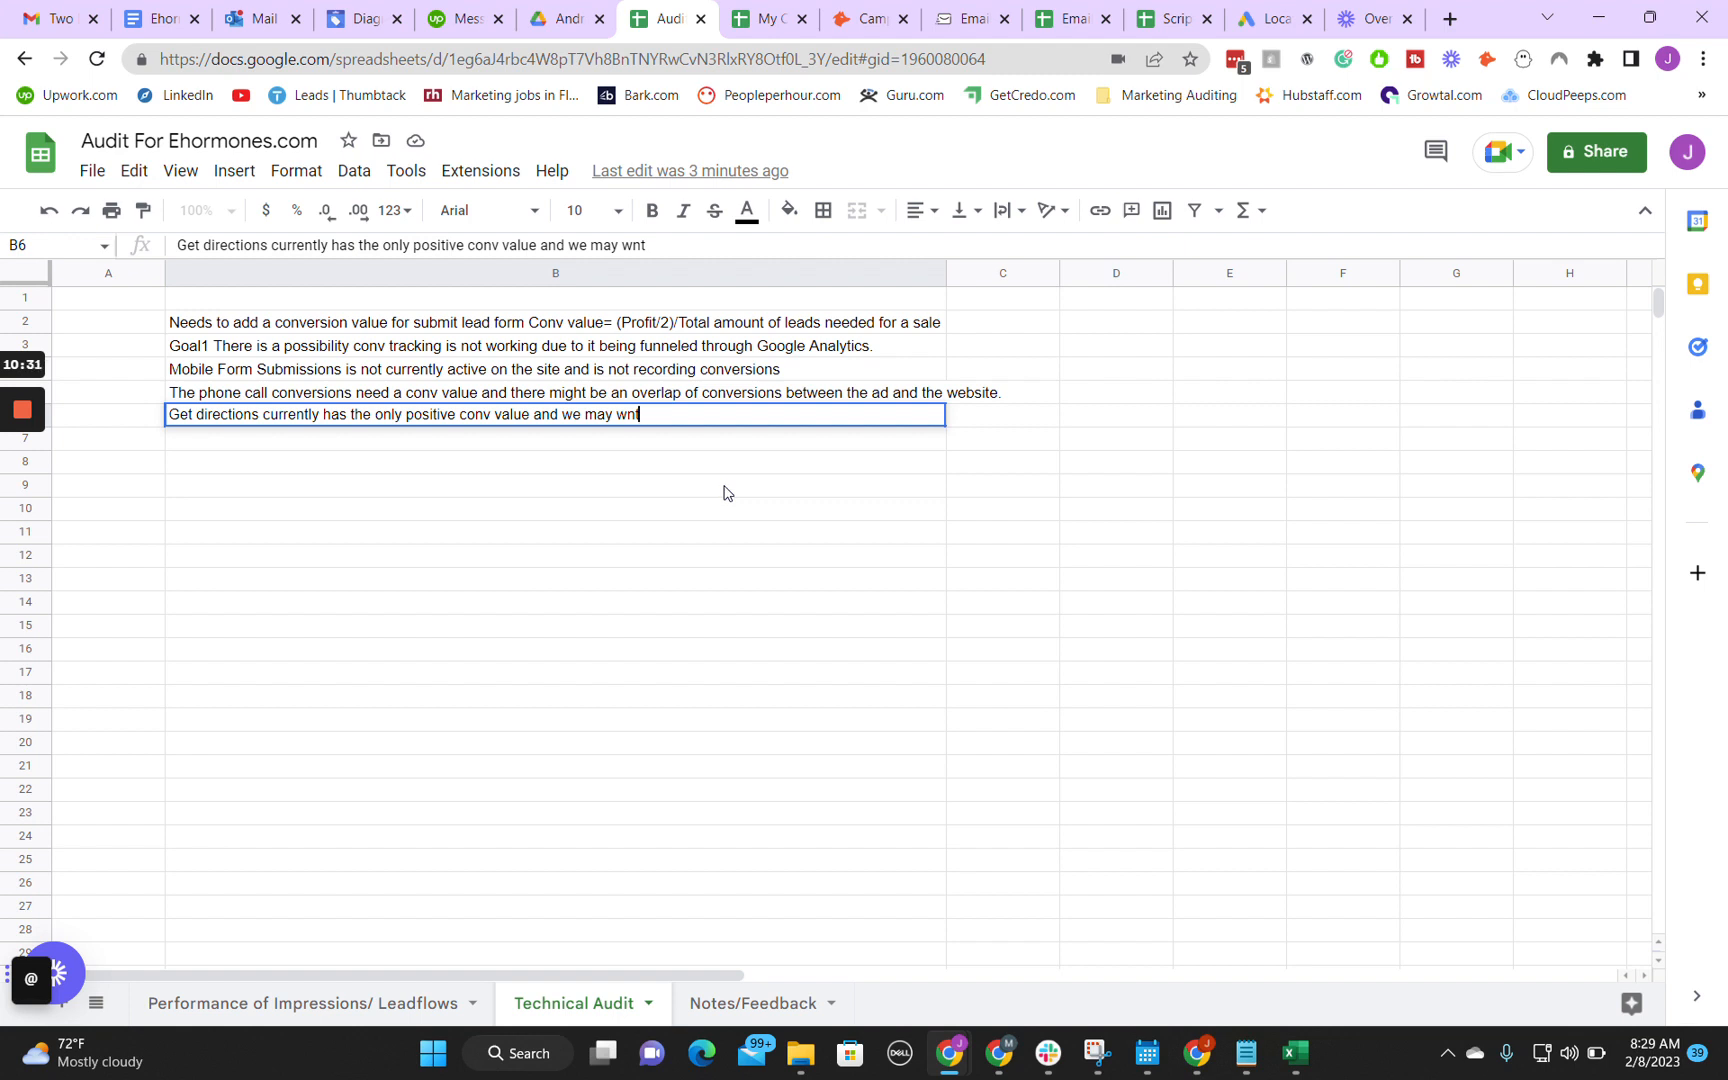
type("ant to assign a conv")
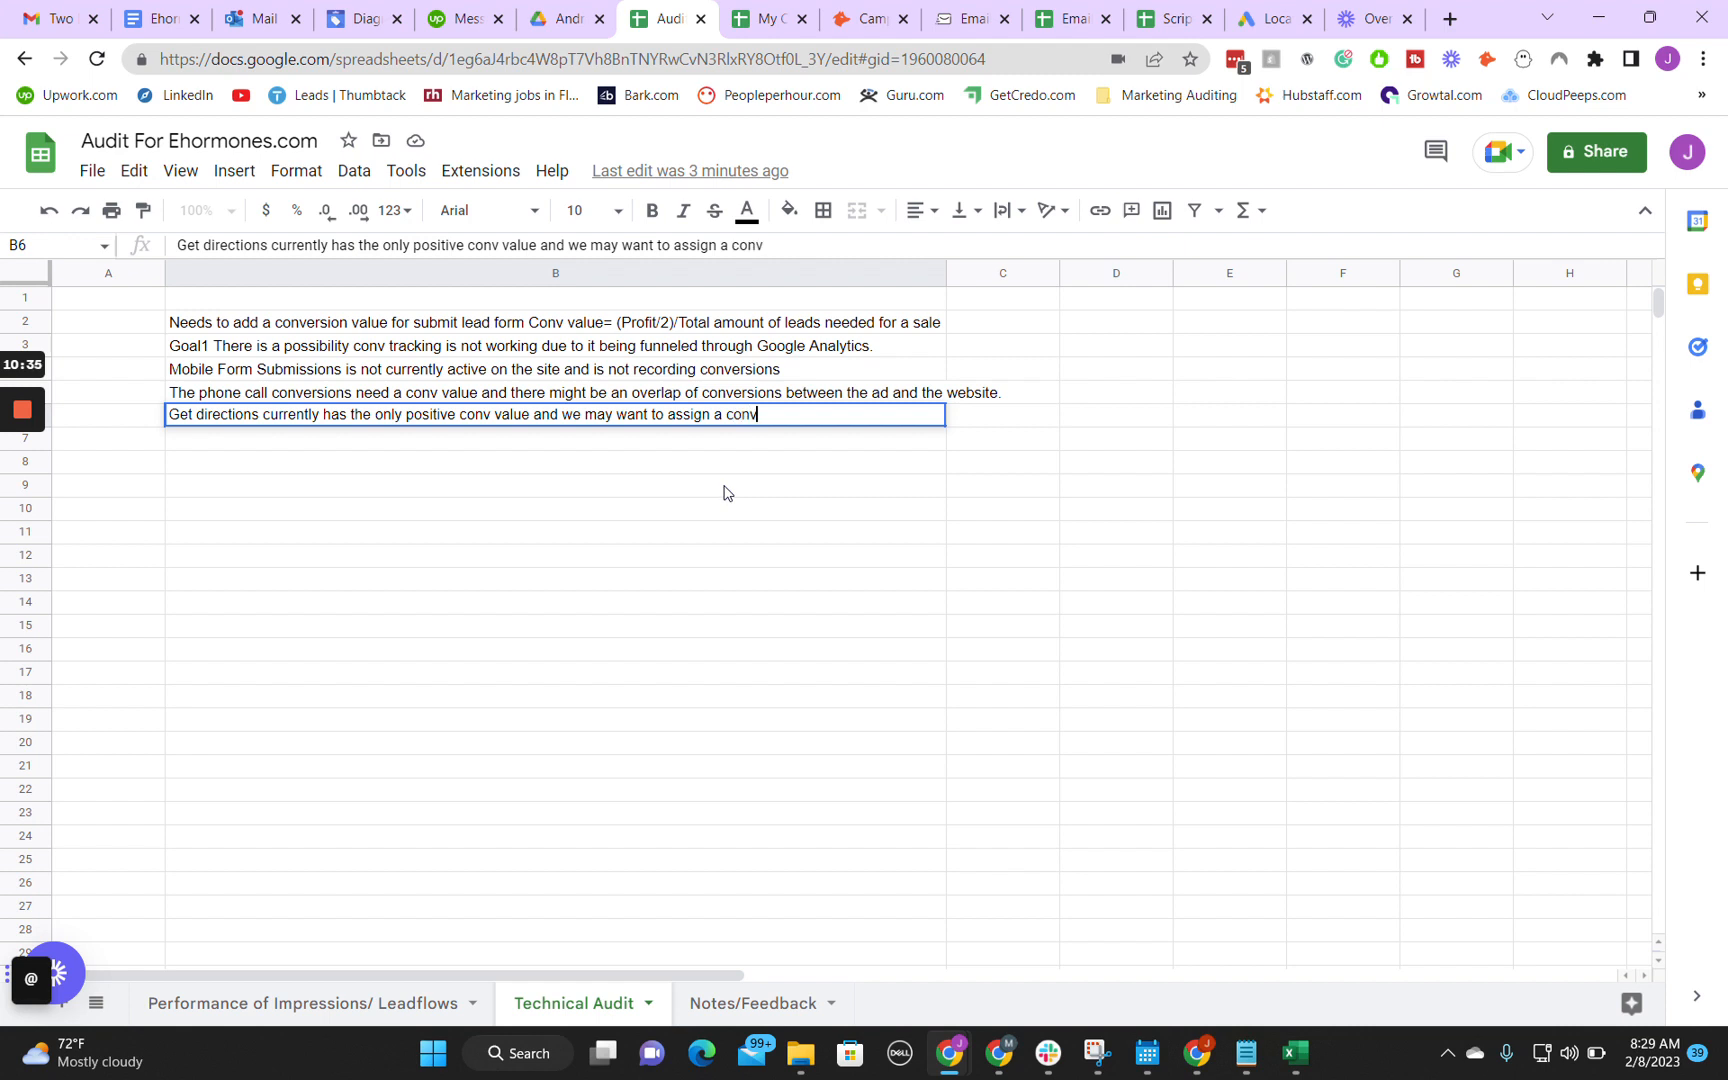
type(" ca")
key("BackSpace")
type("value of 0 for get directions")
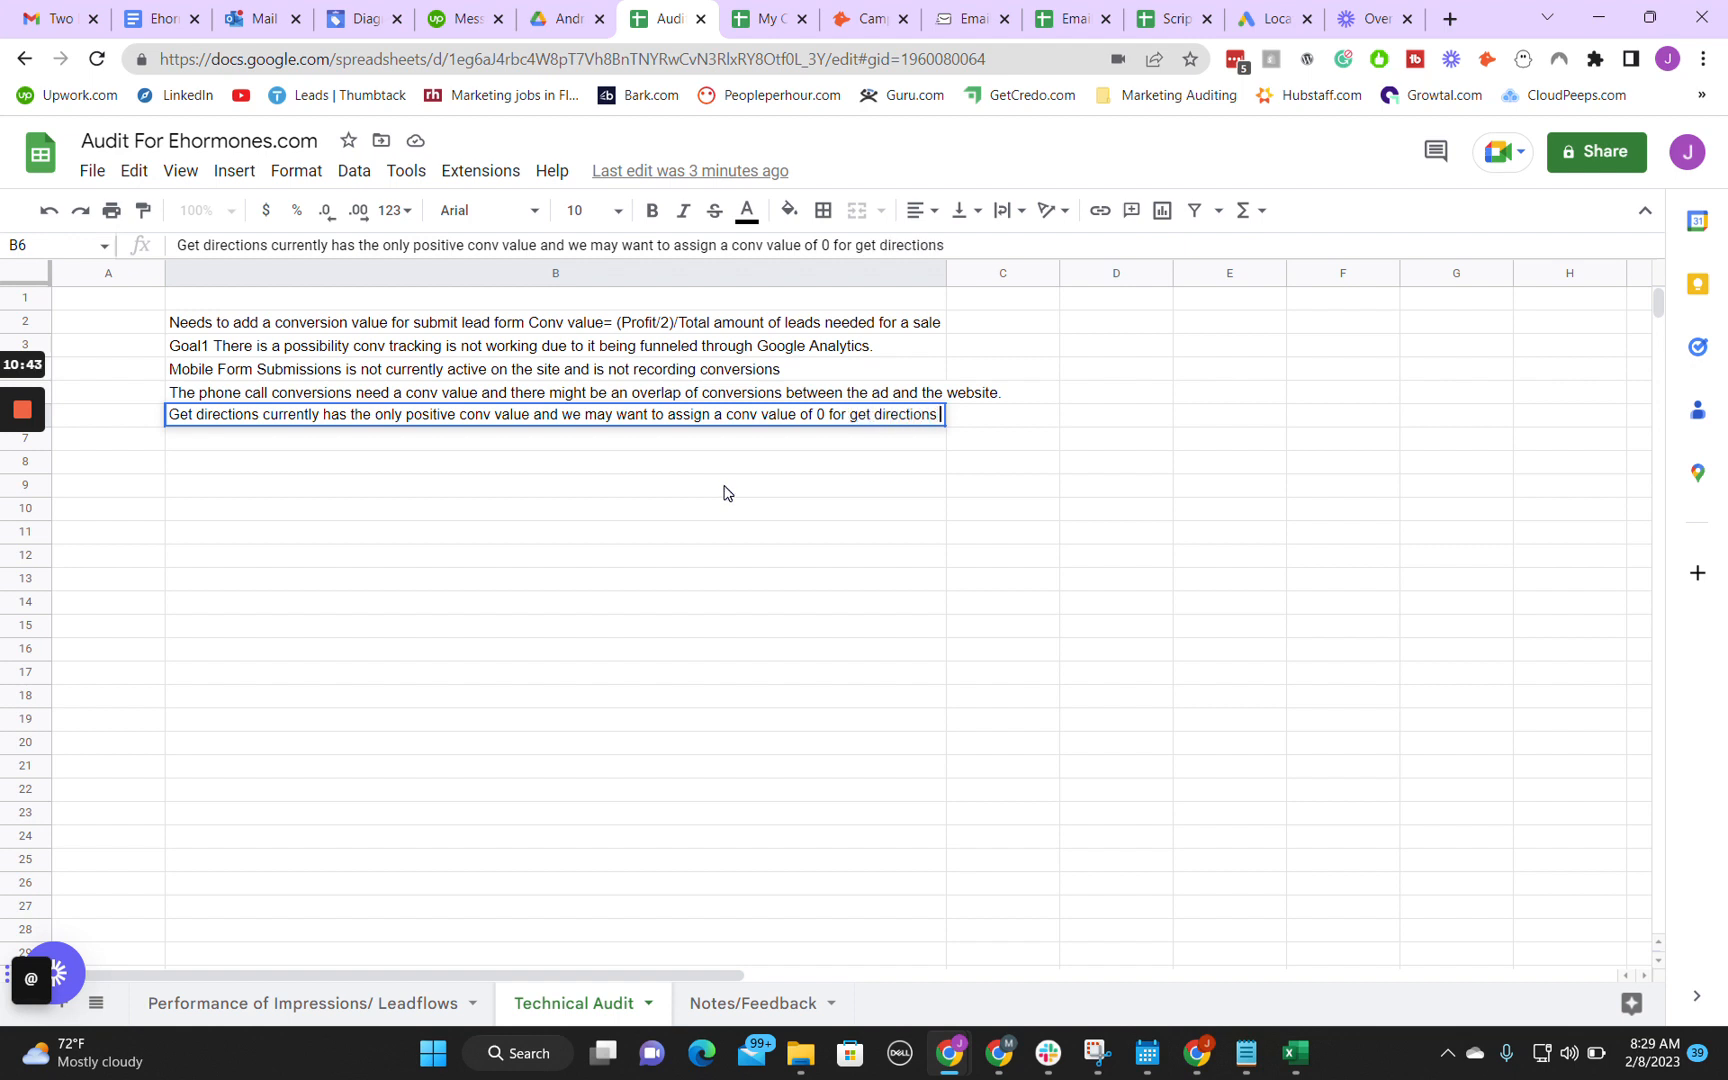
type(".")
key("Return")
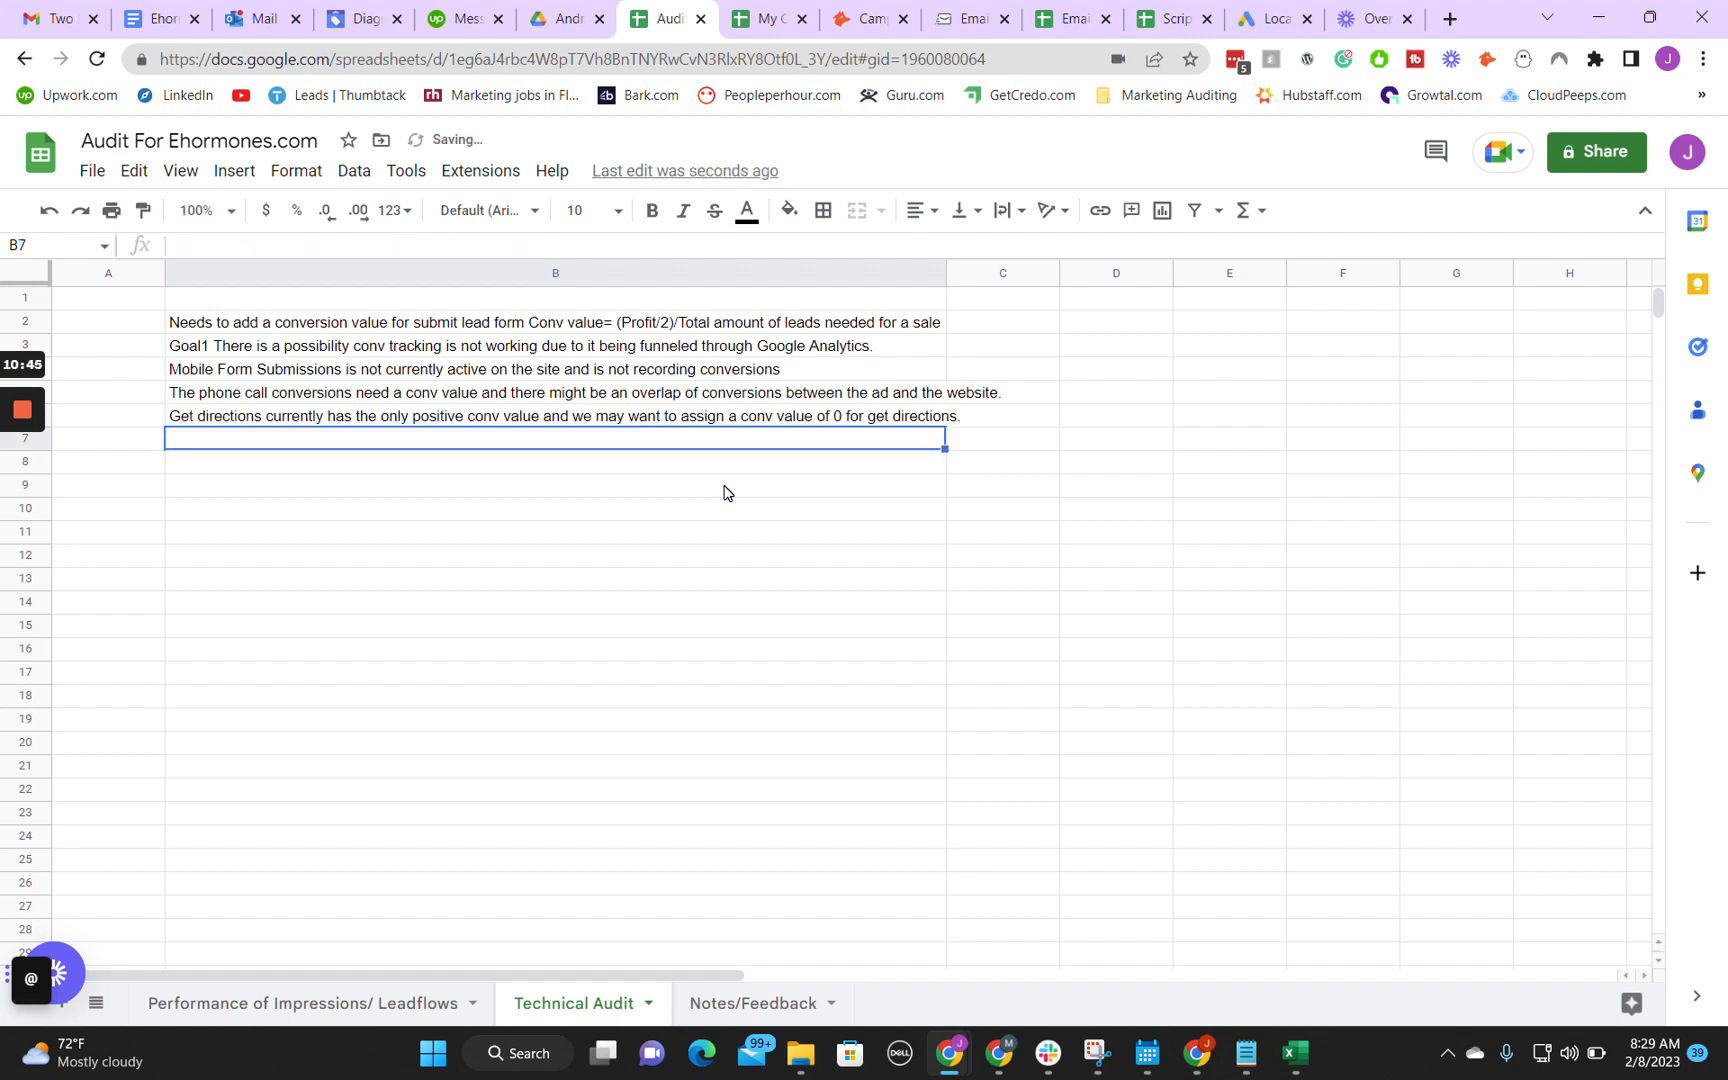
Step: Reopen the Google Ads conversion summary and review the goals, especially the Engagement goal's source, conversion value and status
mouse_move(999, 1052)
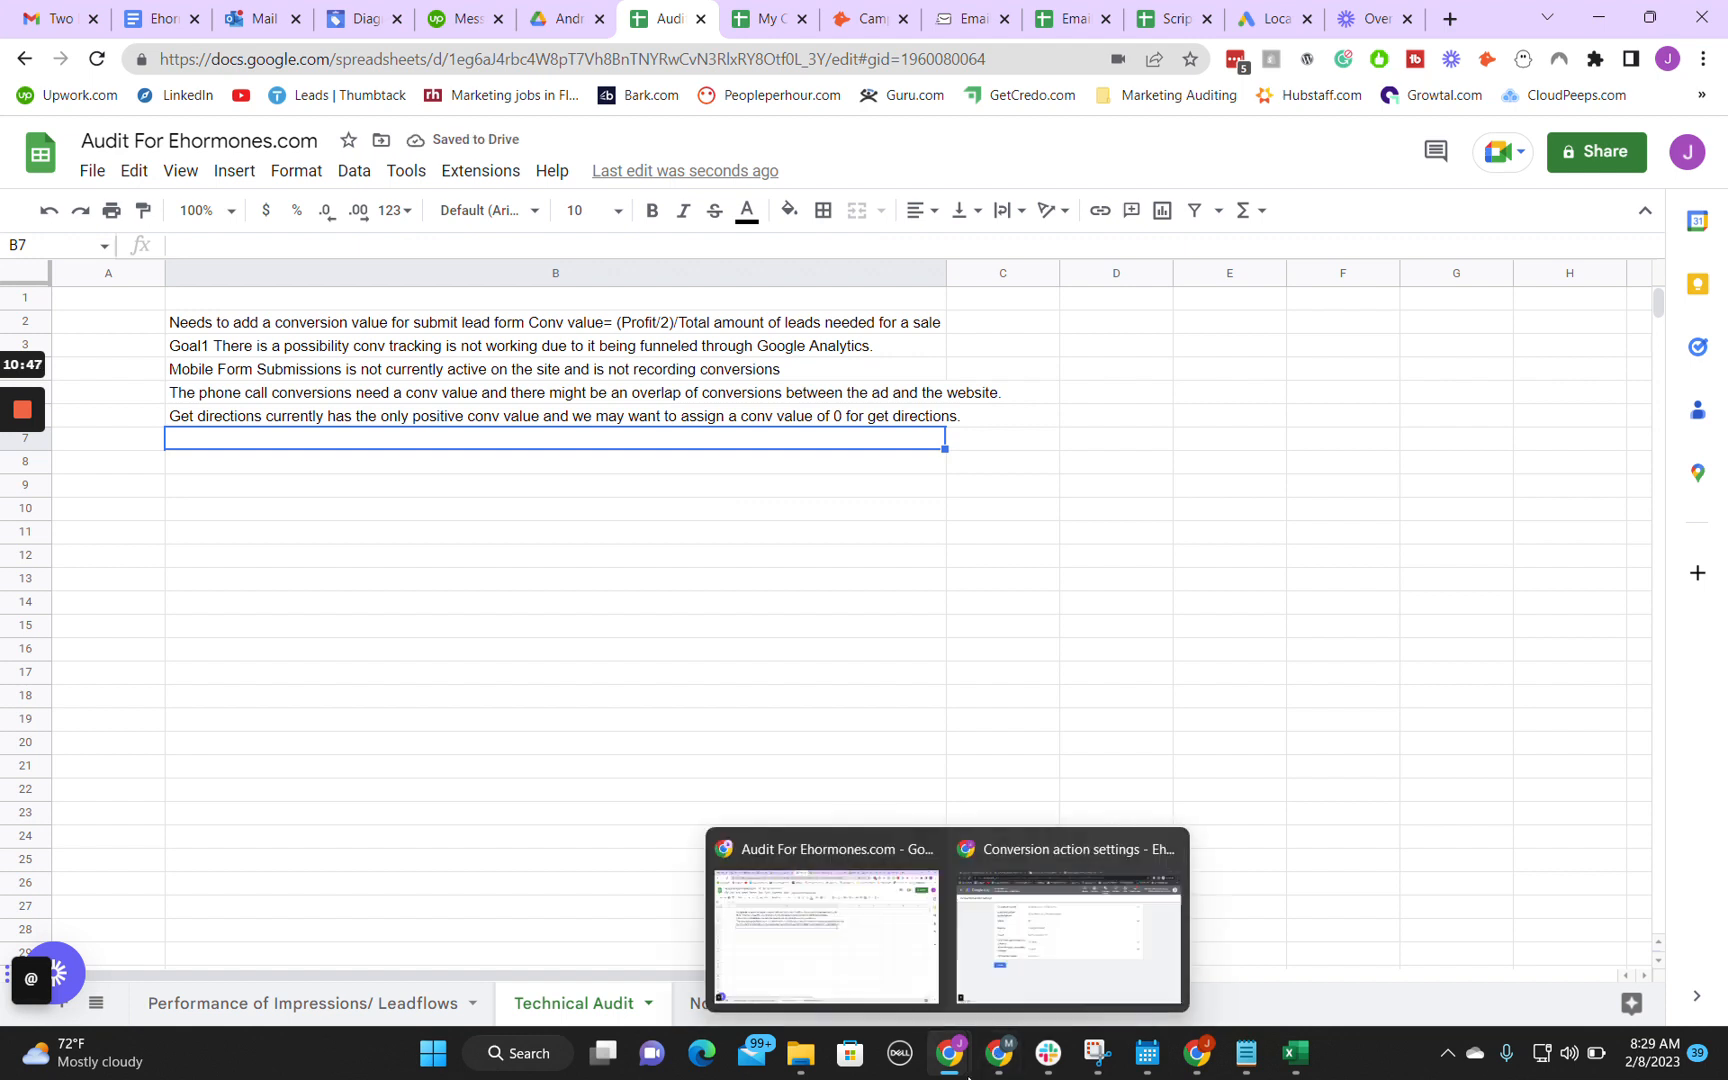
left_click(1101, 921)
left_click(36, 151)
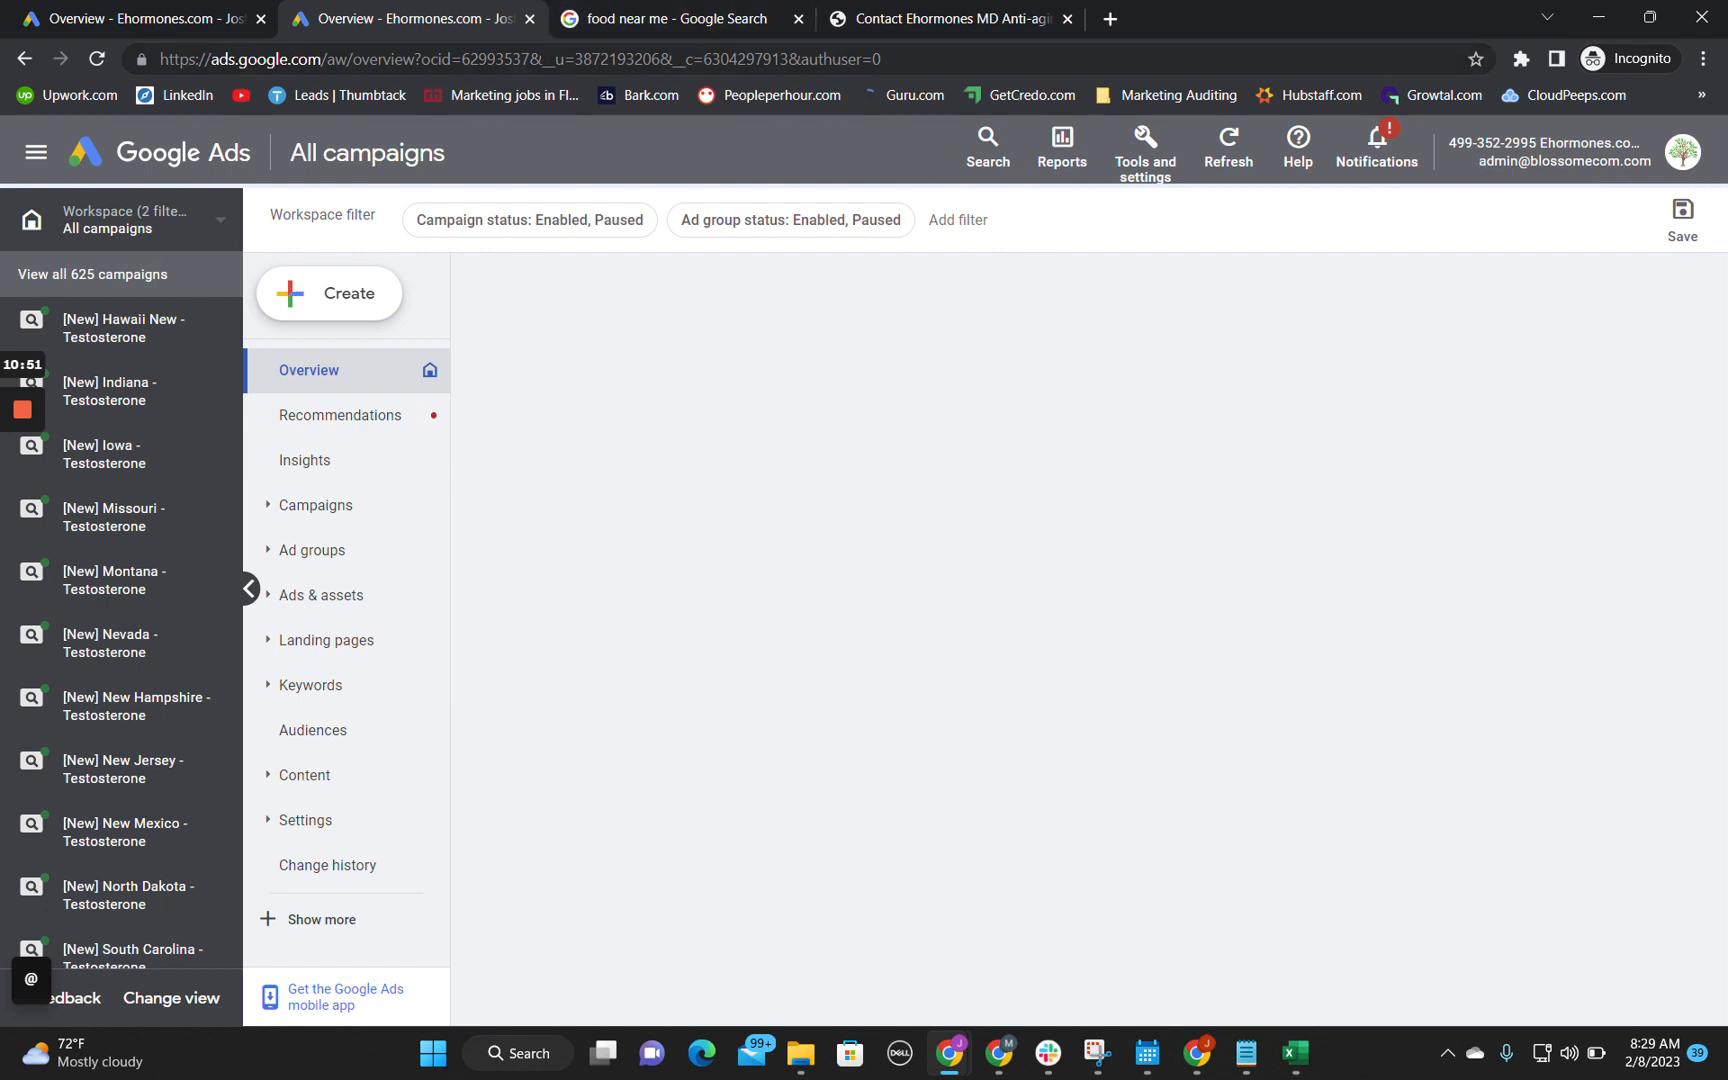
left_click(1146, 149)
left_click(971, 296)
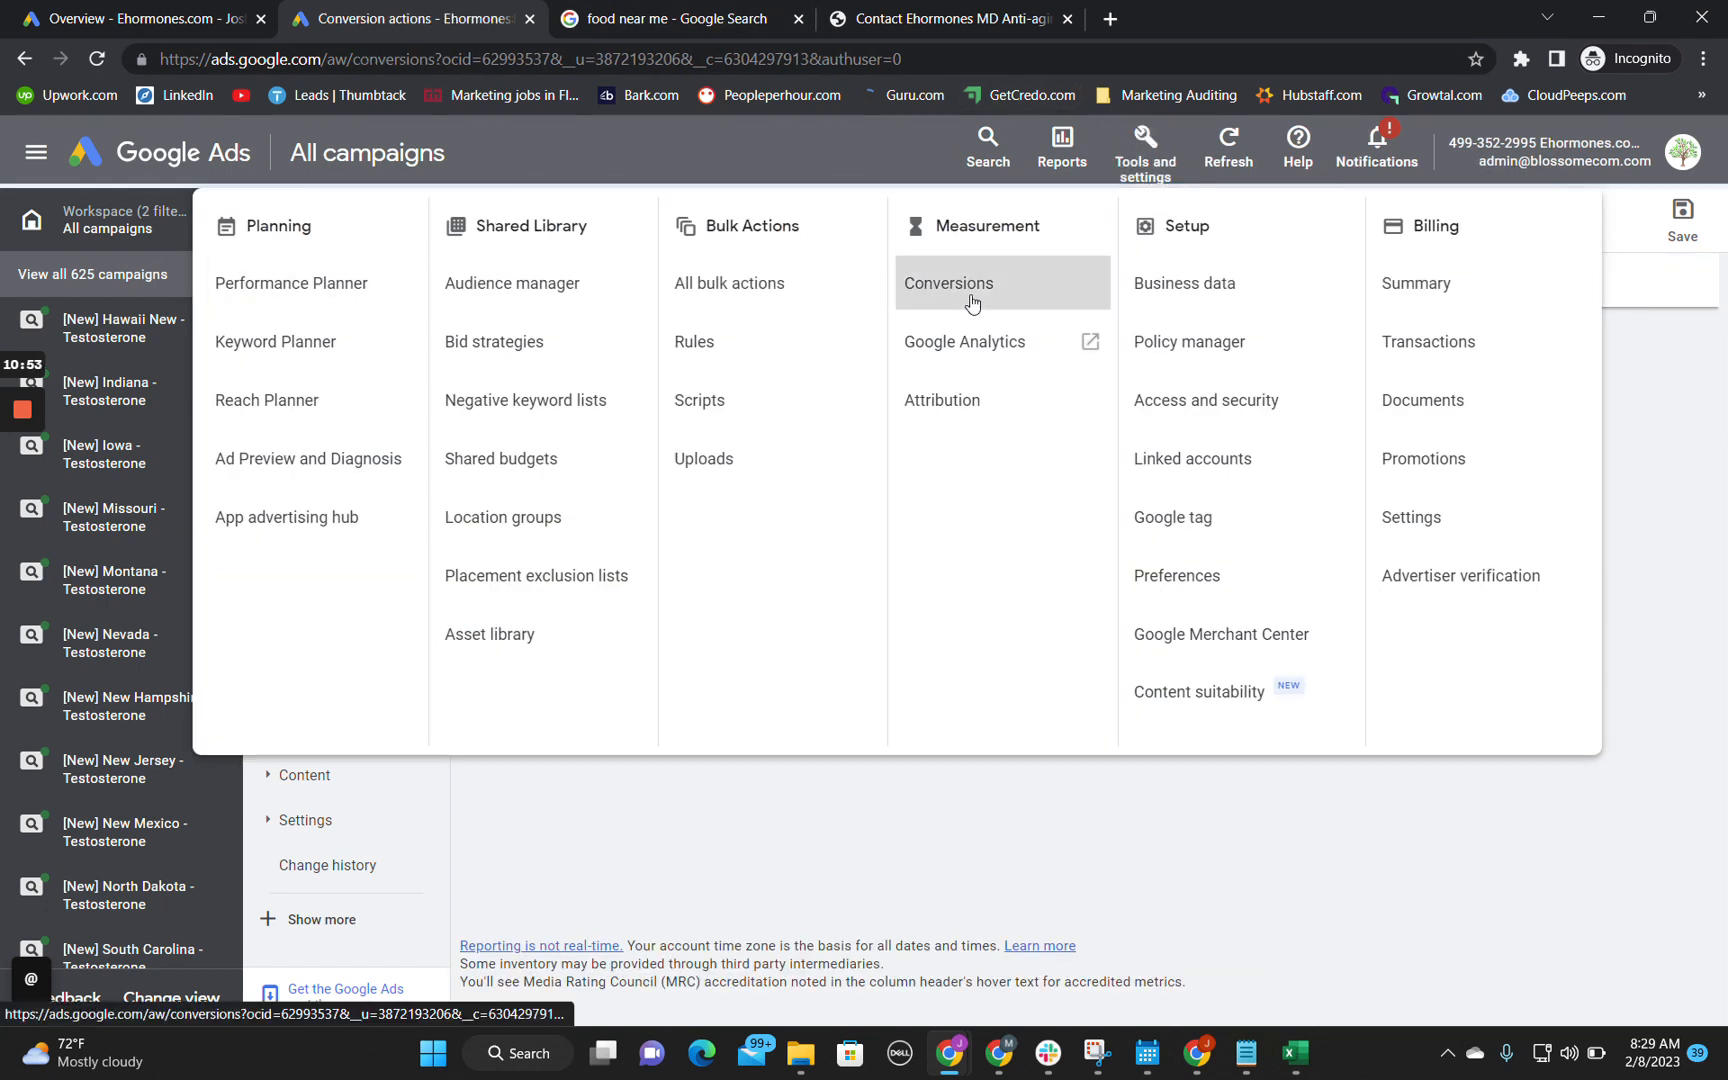
scroll(494, 615, "down", 10)
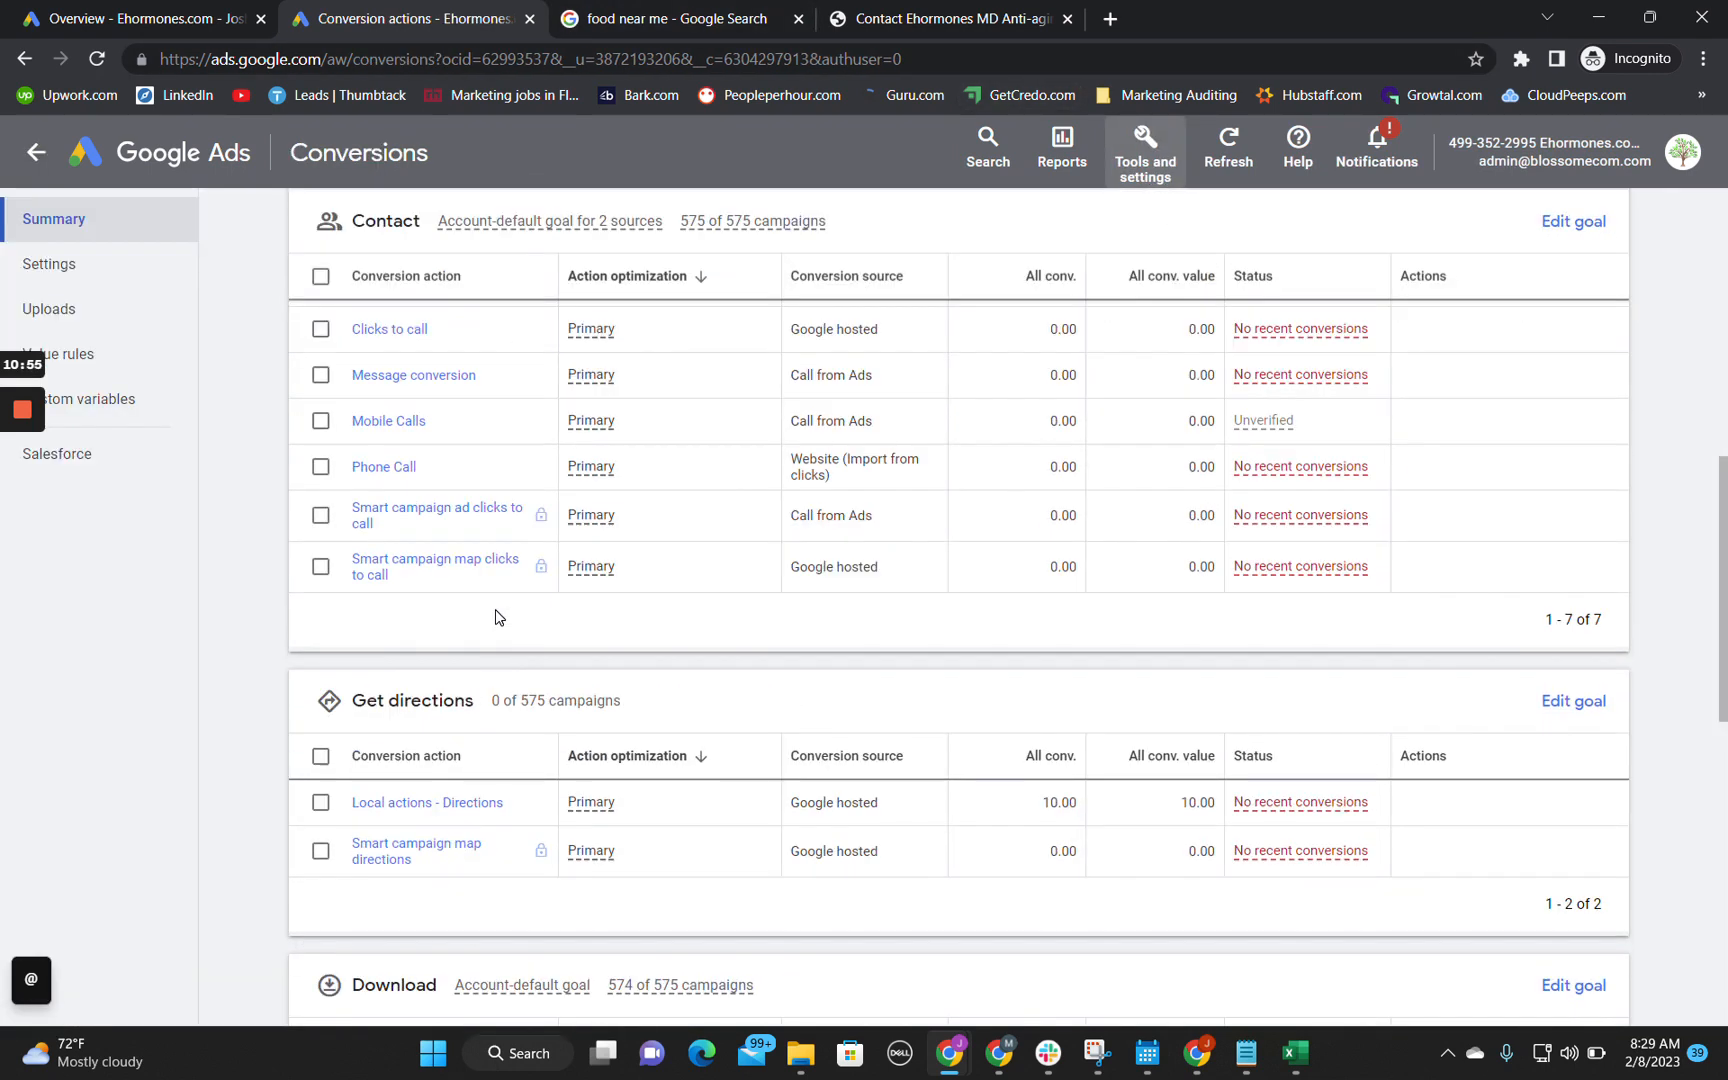
scroll(227, 767, "down", 7)
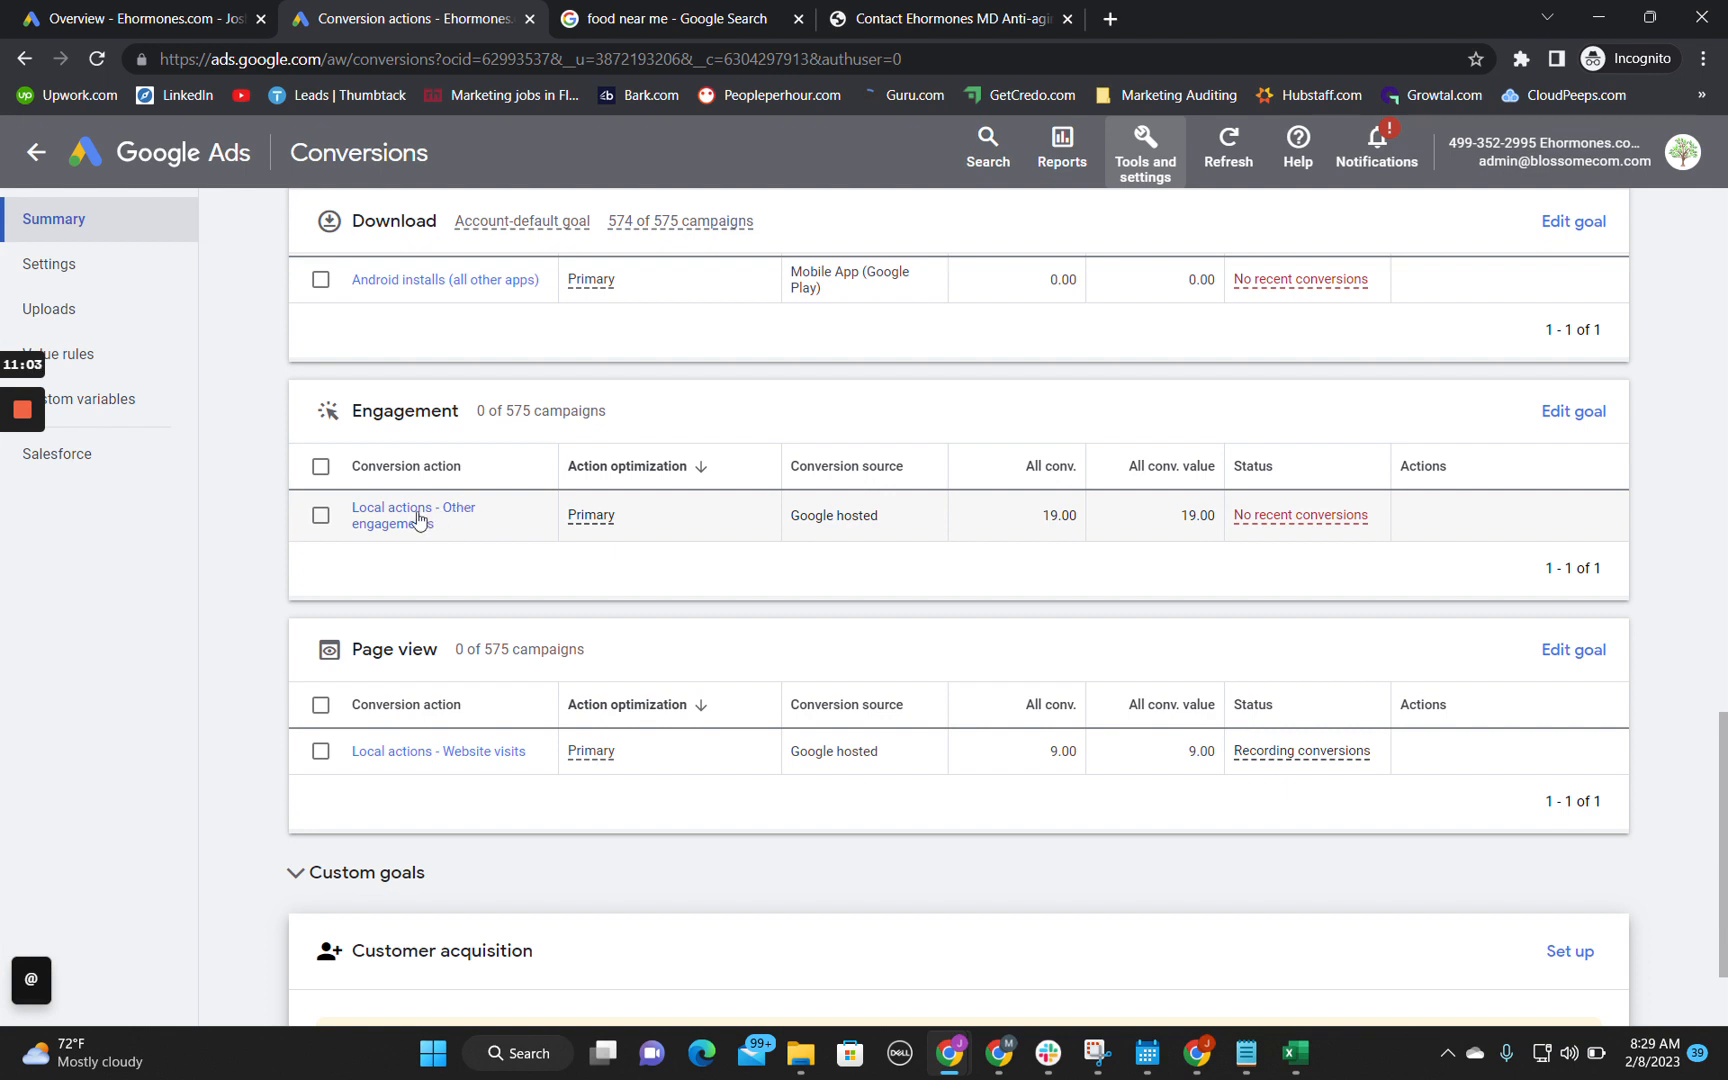
left_click_drag(791, 515, 882, 518)
left_click(273, 578)
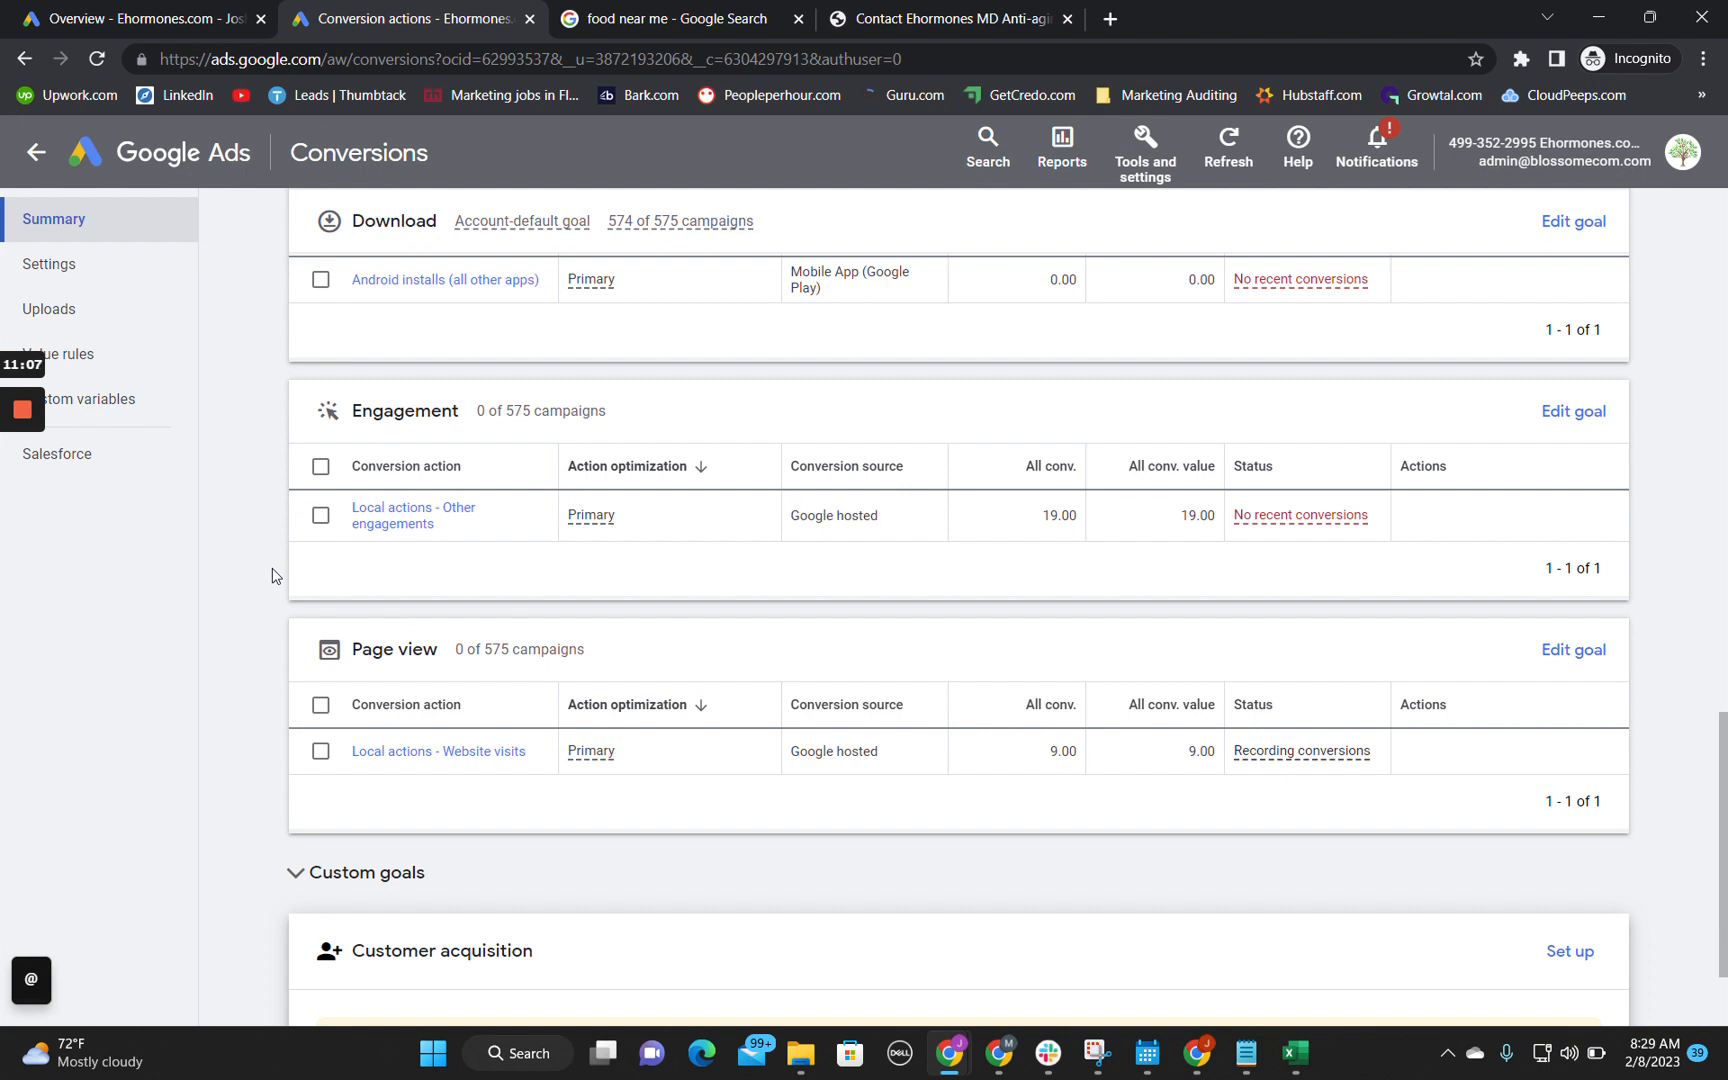
scroll(273, 578, "up", 10)
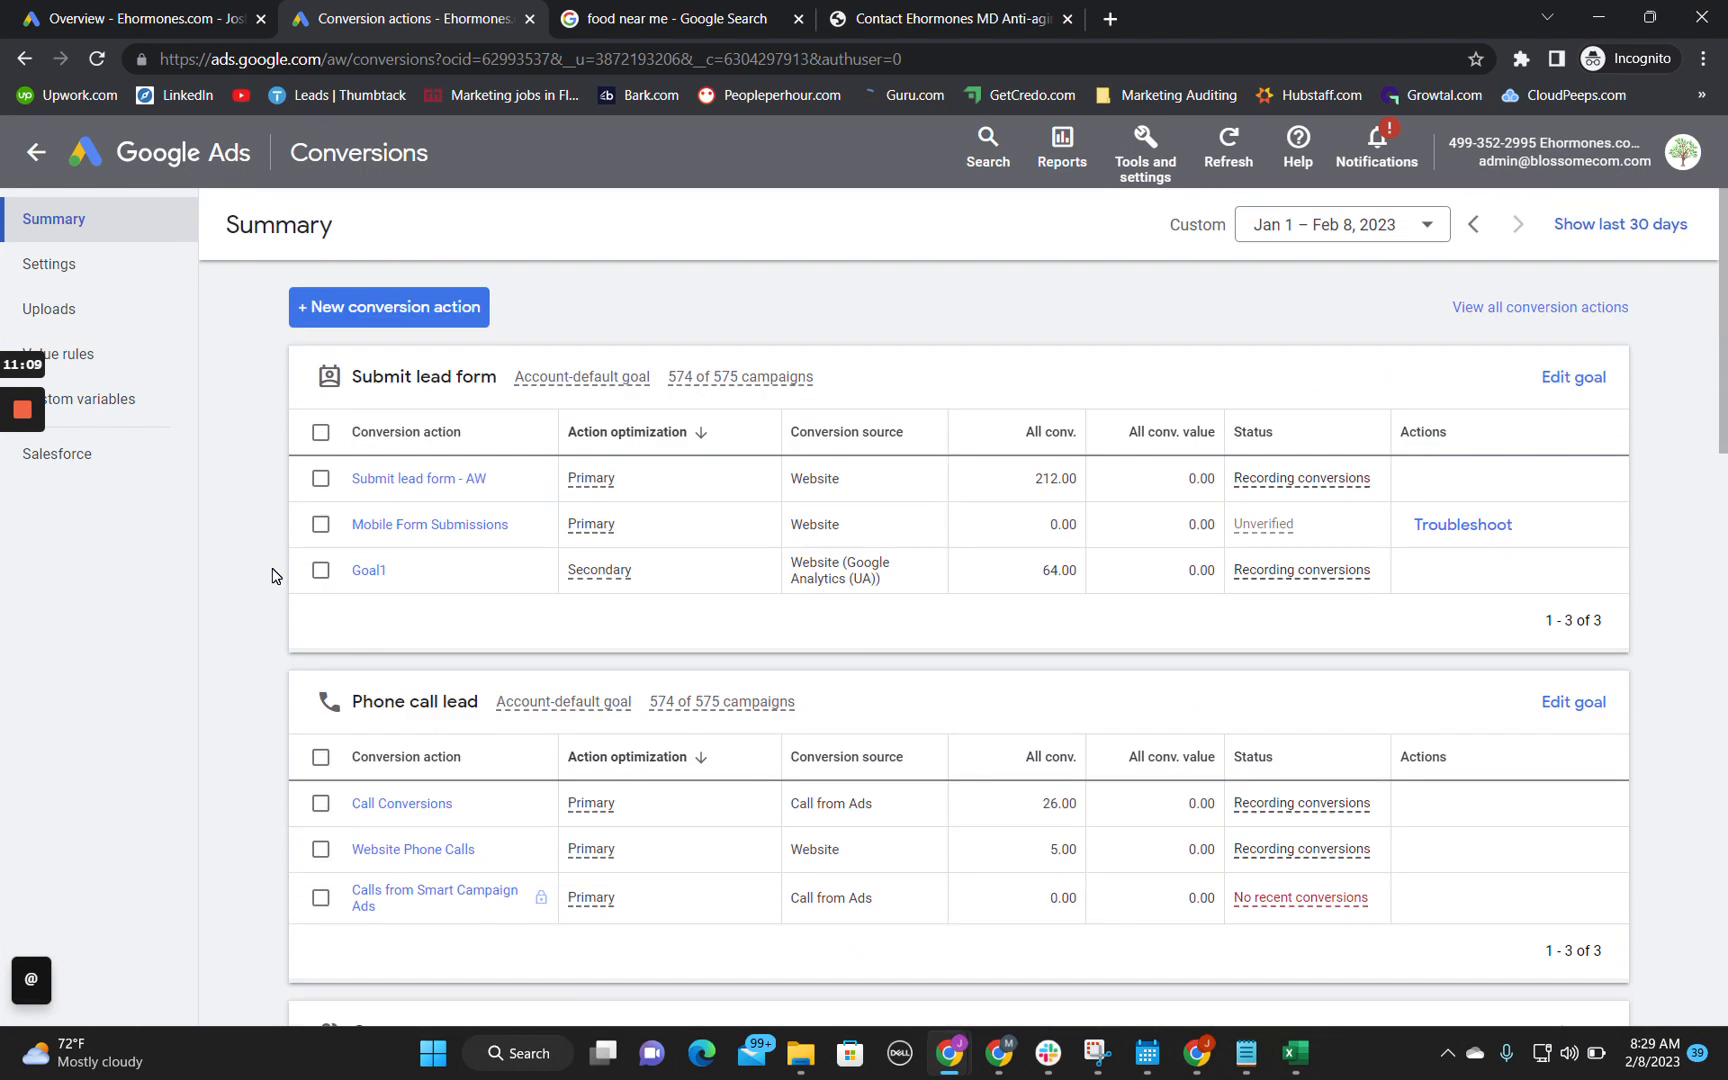
scroll(273, 578, "down", 15)
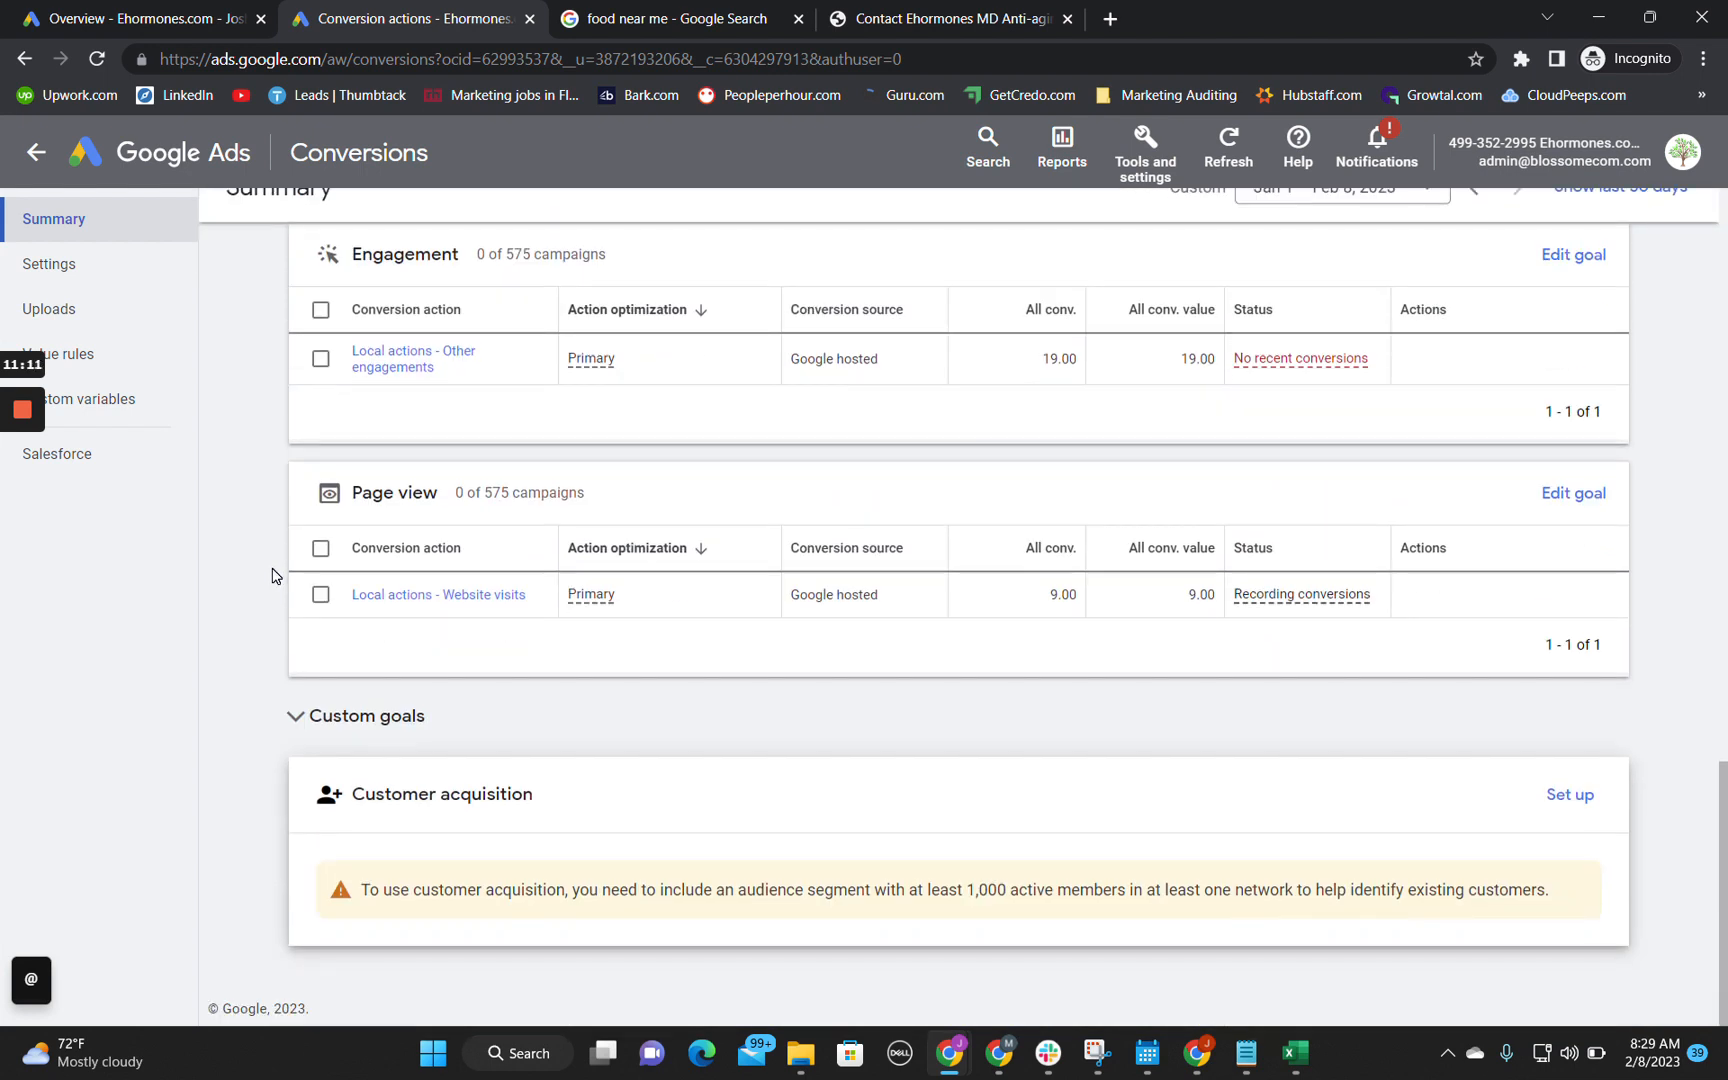
scroll(273, 578, "up", 2)
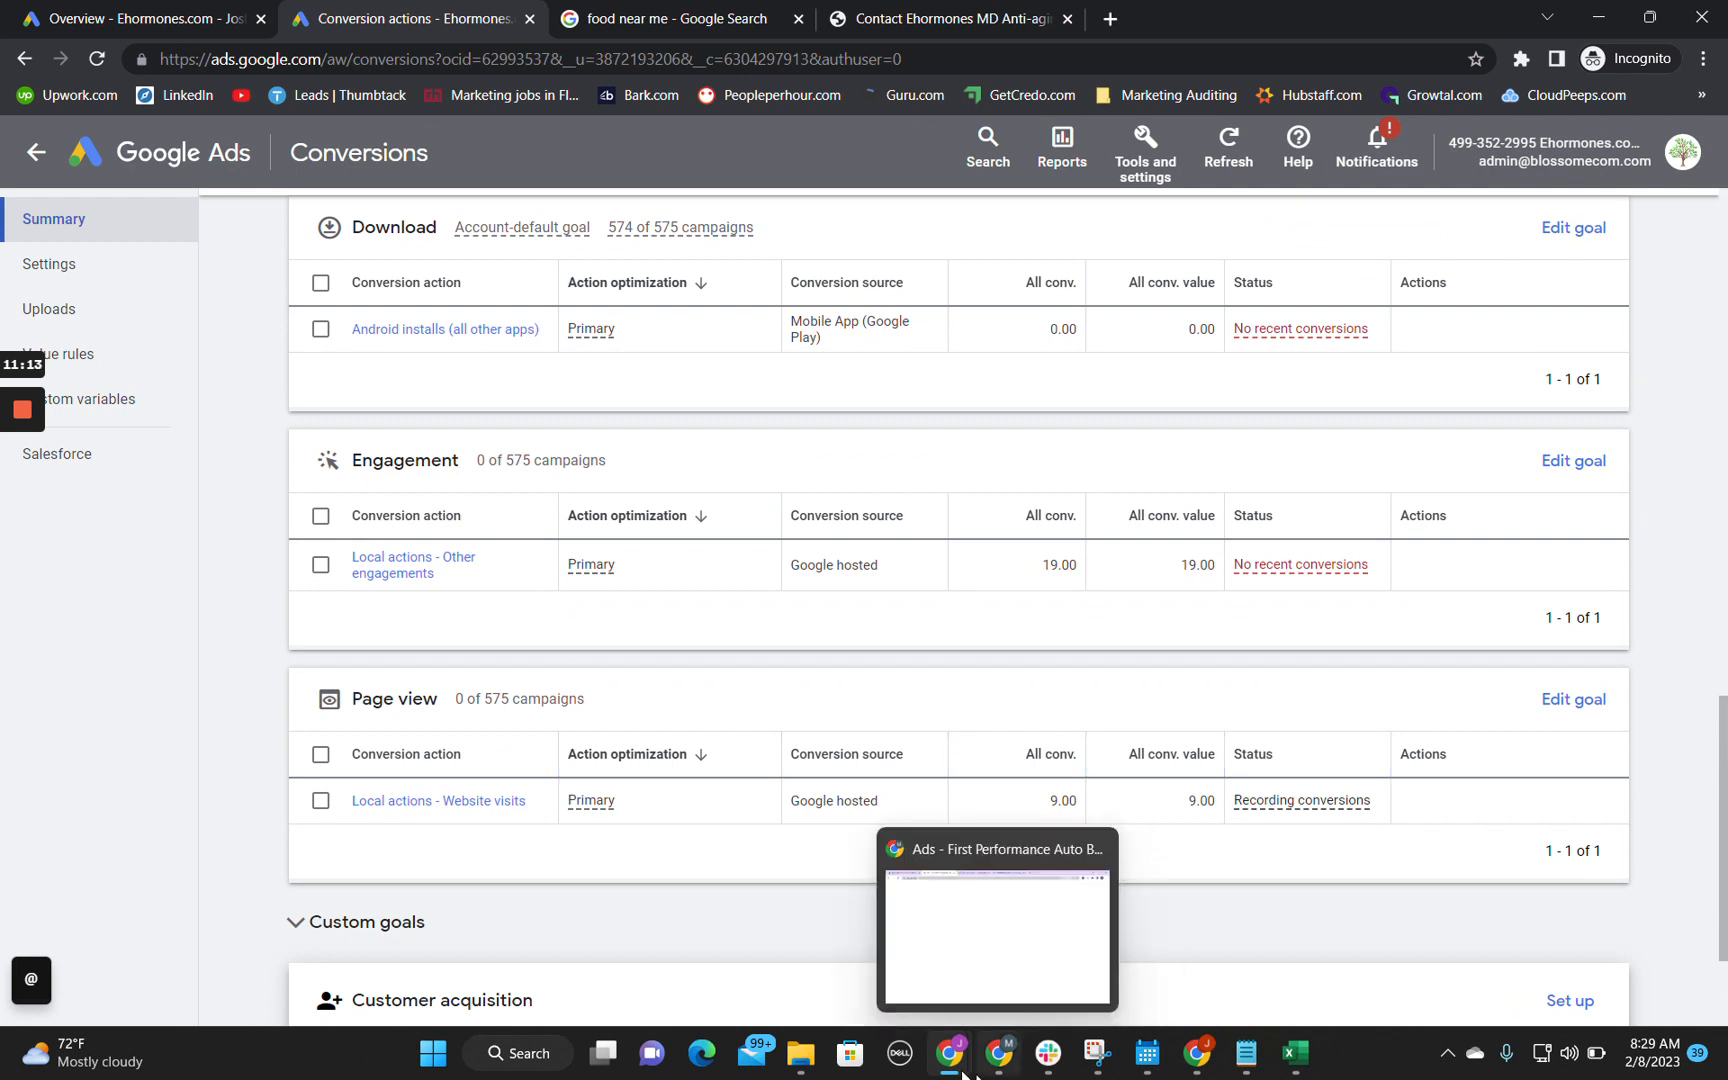
Step: Record "Engagement needs to have a conv value of 0" in cell B7 of the audit spreadsheet
mouse_move(950, 1060)
left_click(850, 960)
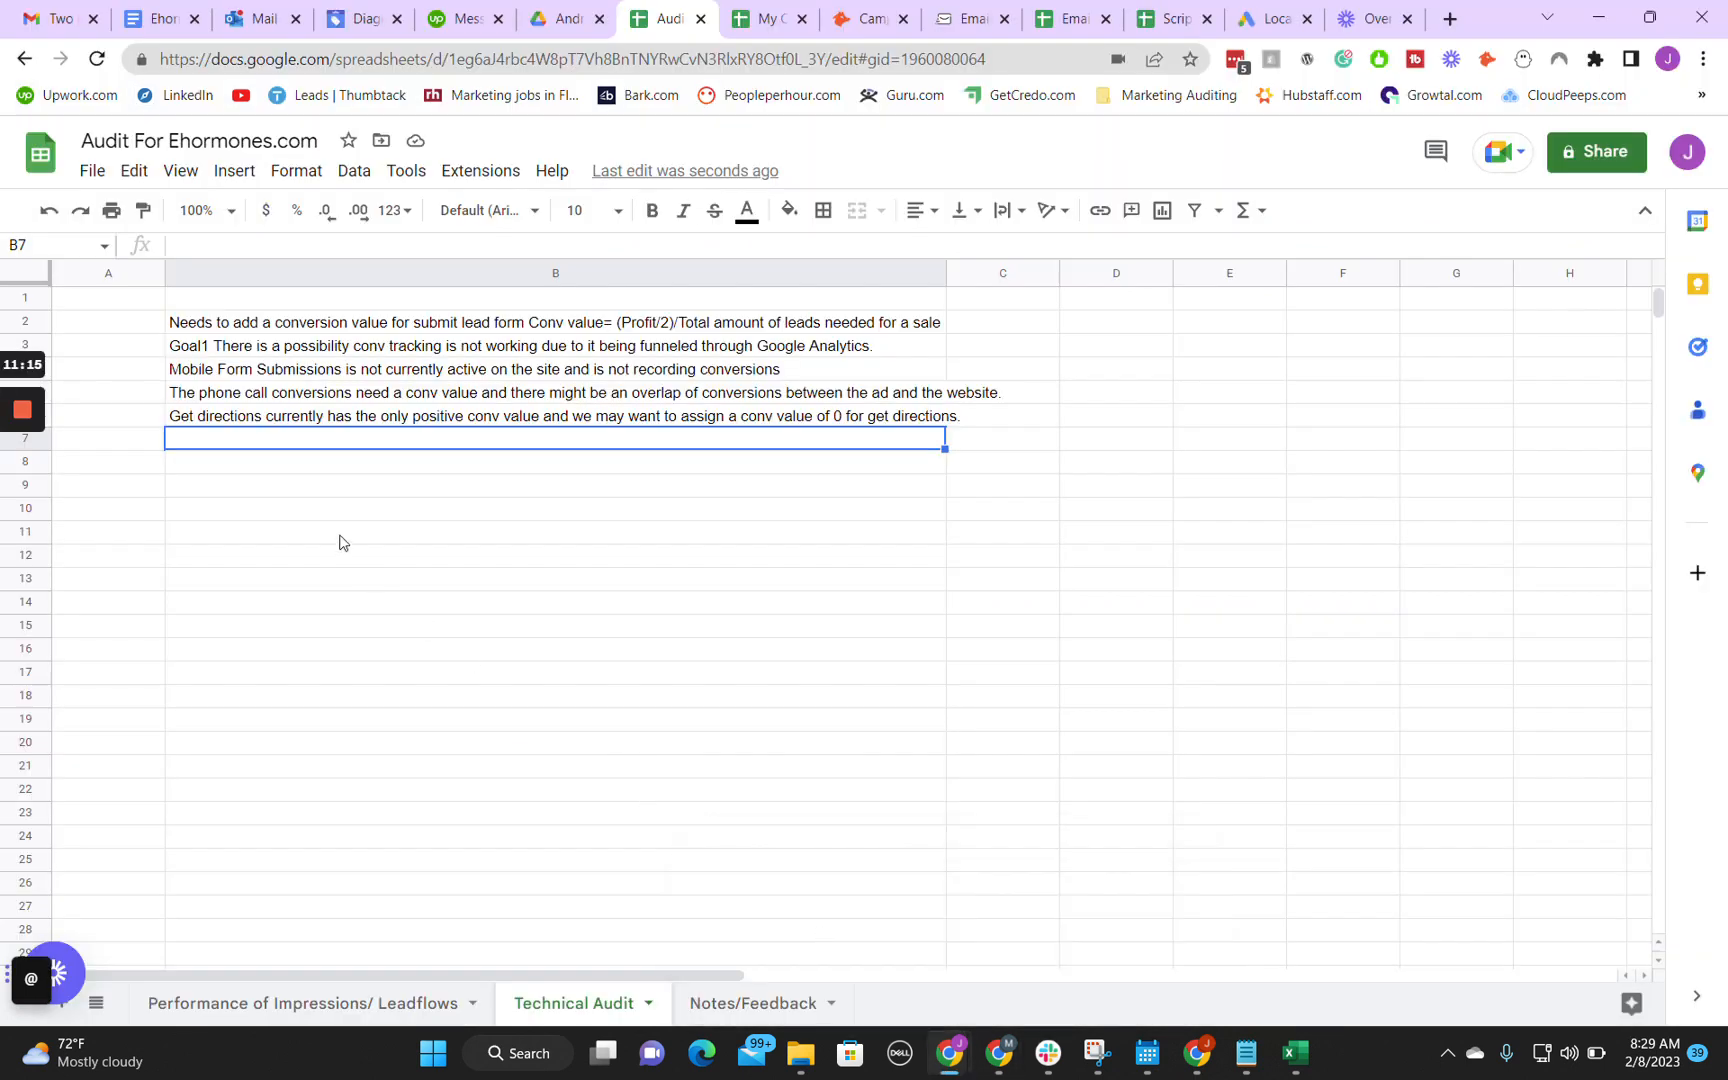
type("En")
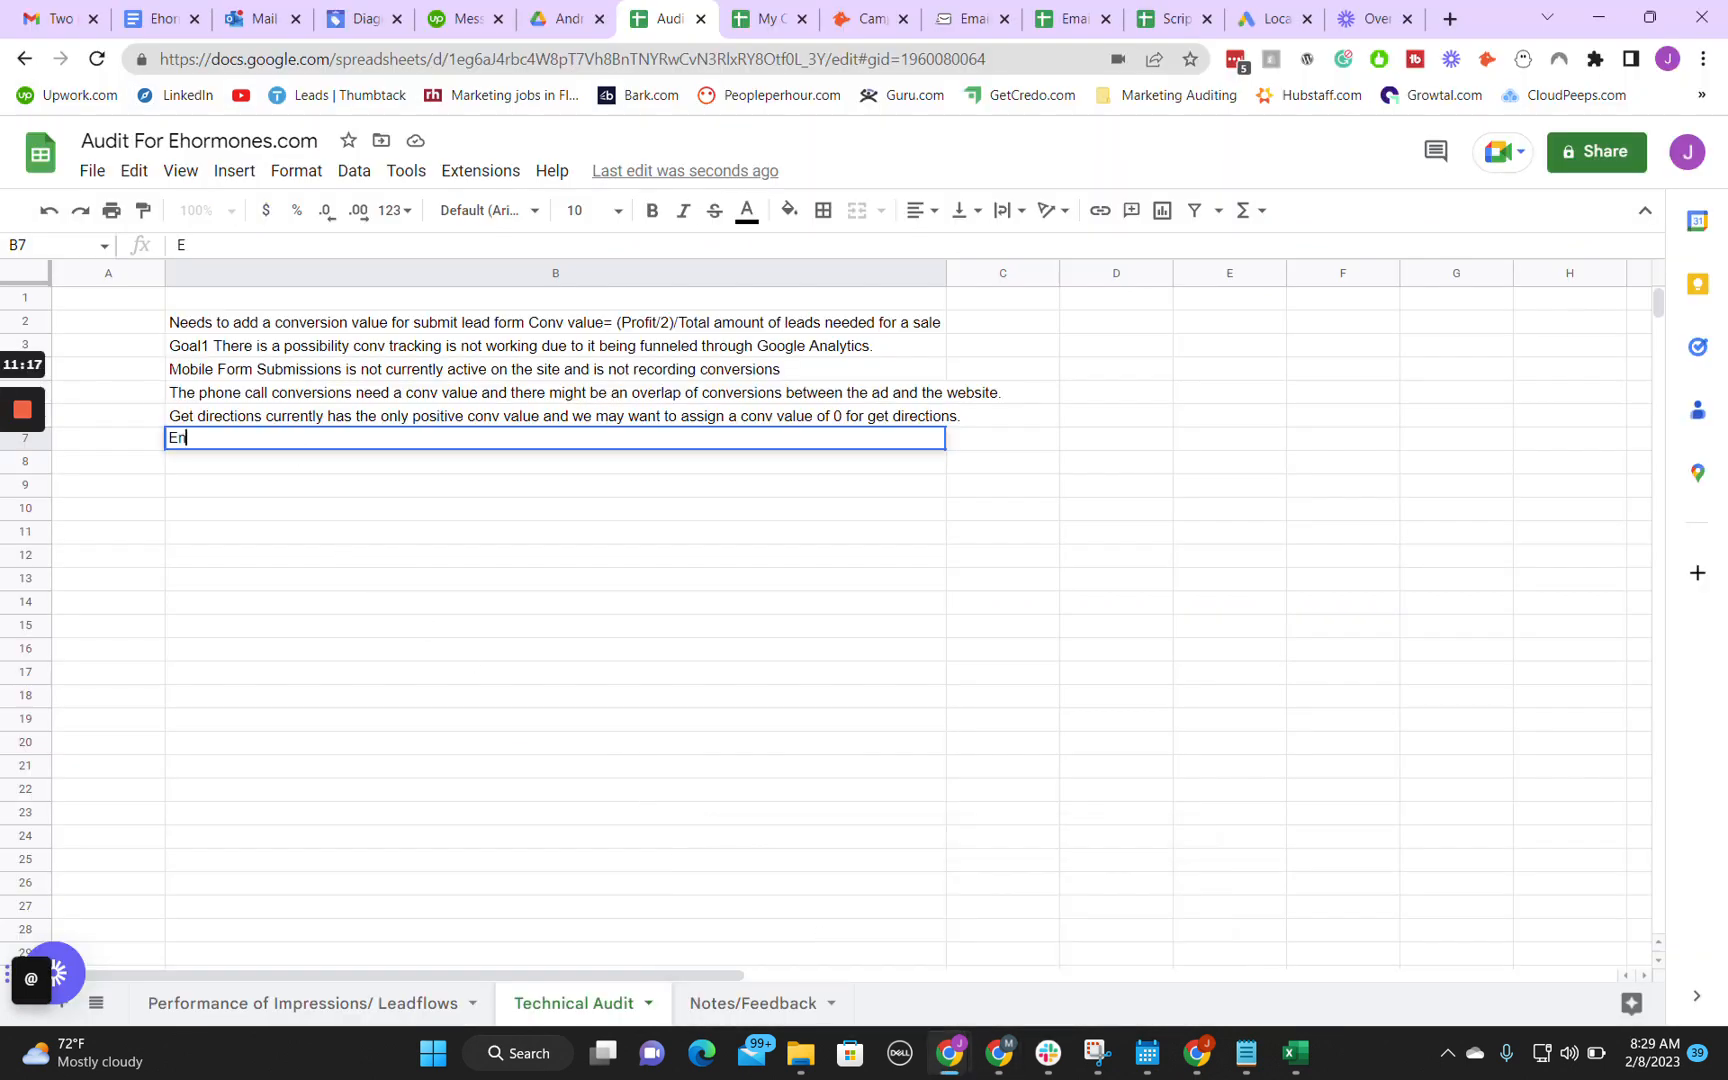
type("gagement needs to hgave")
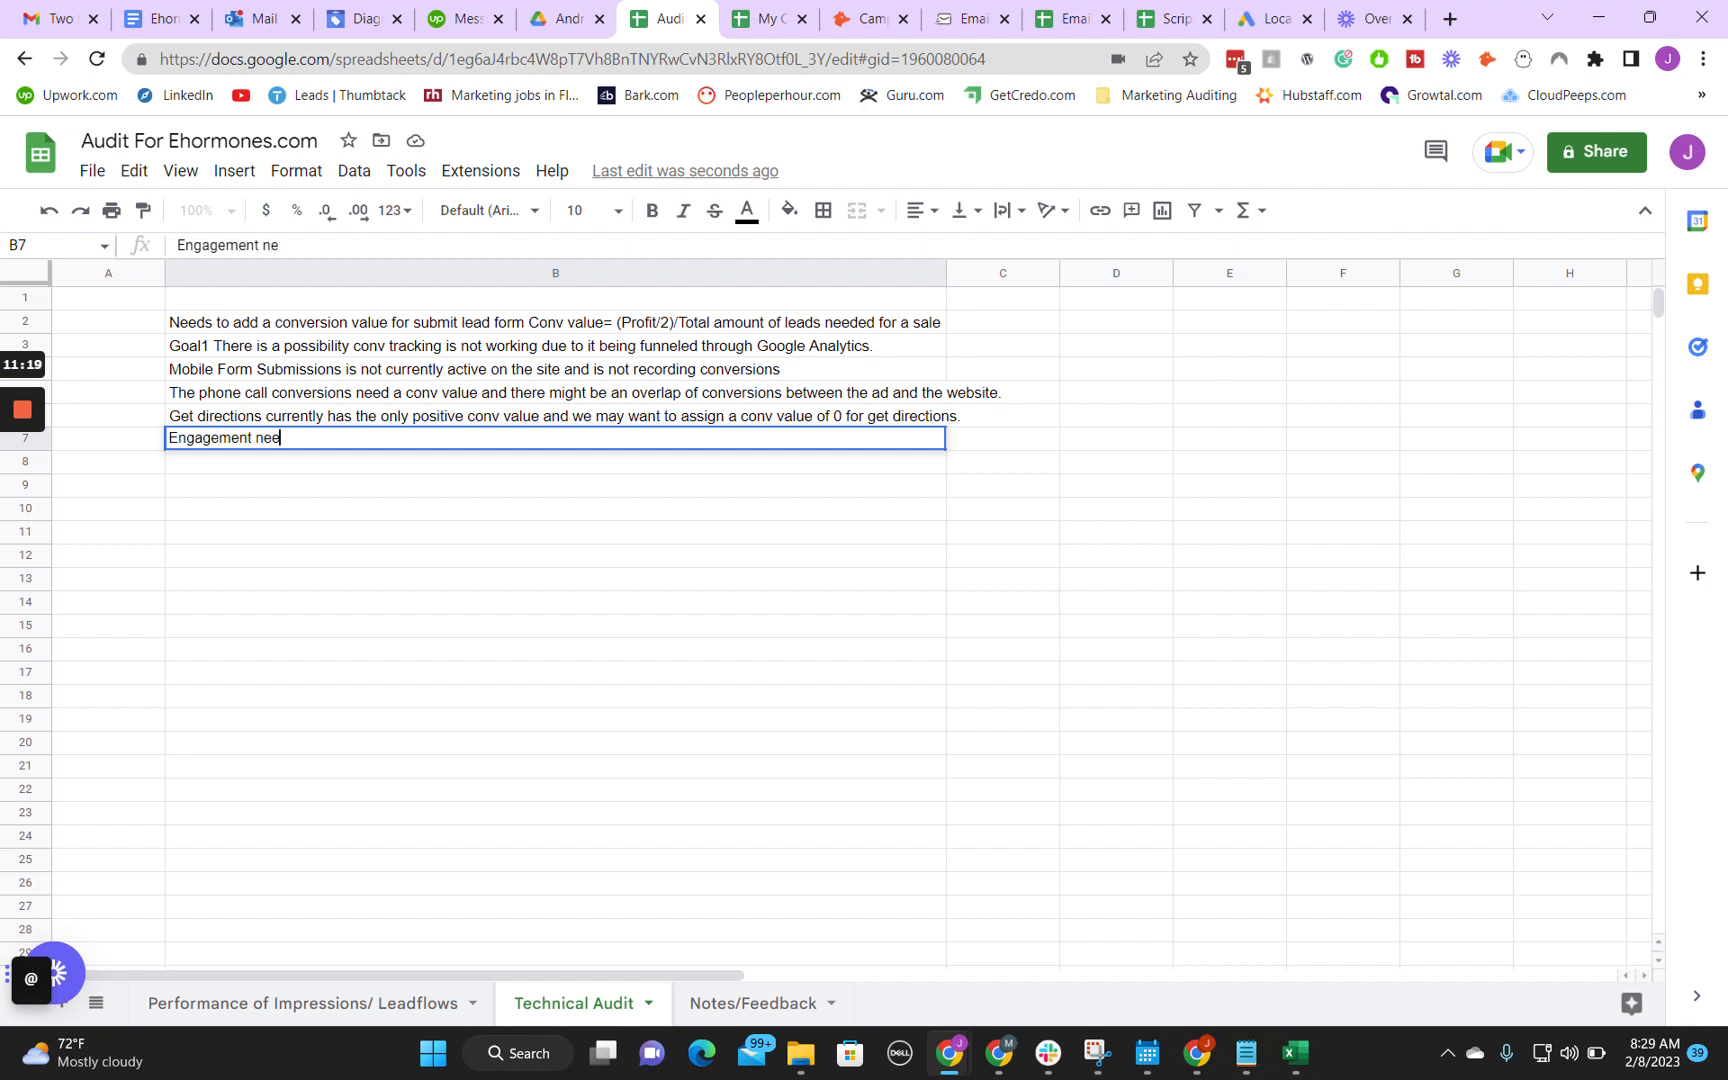
key("BackSpace")
key("BackSpace")
key("BackSpace")
key("BackSpace")
type("ave a conv value of 0")
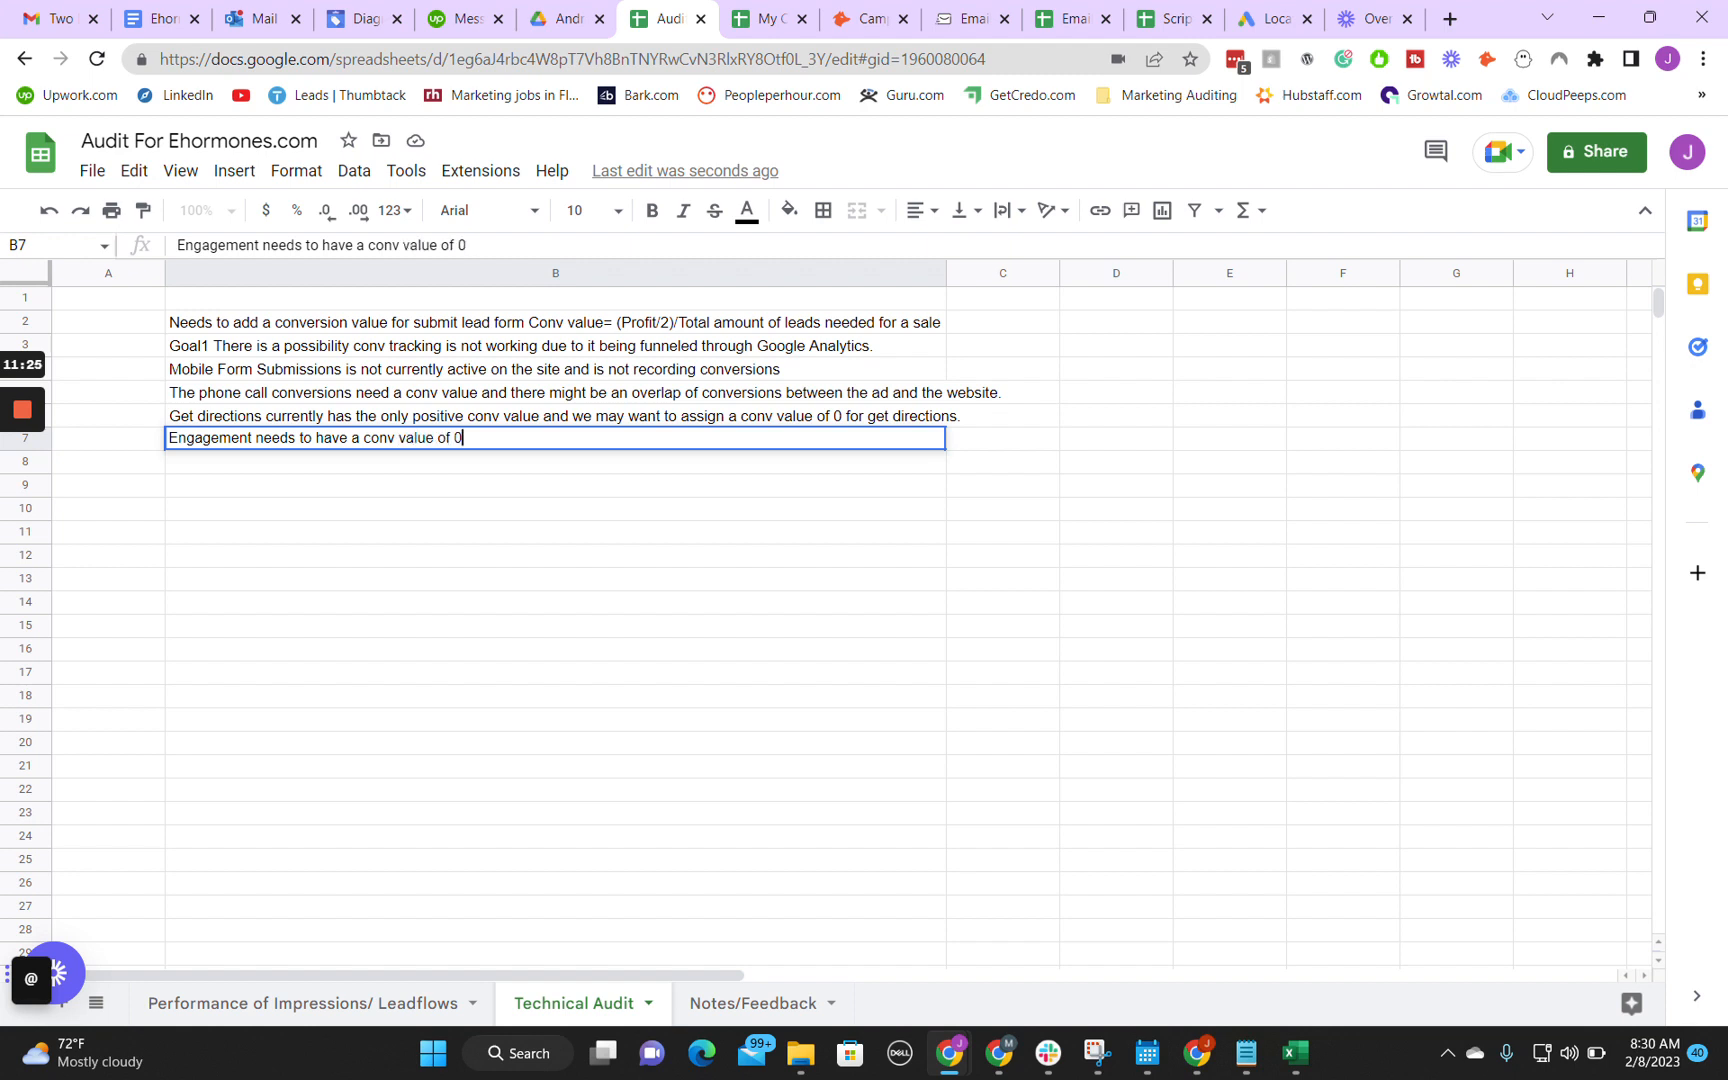
key("Return")
Step: Check the Page view goal in Google Ads and record "Website visits should also have a conv value of 0" in spreadsheet cell B8
mouse_move(962, 1066)
left_click(1058, 940)
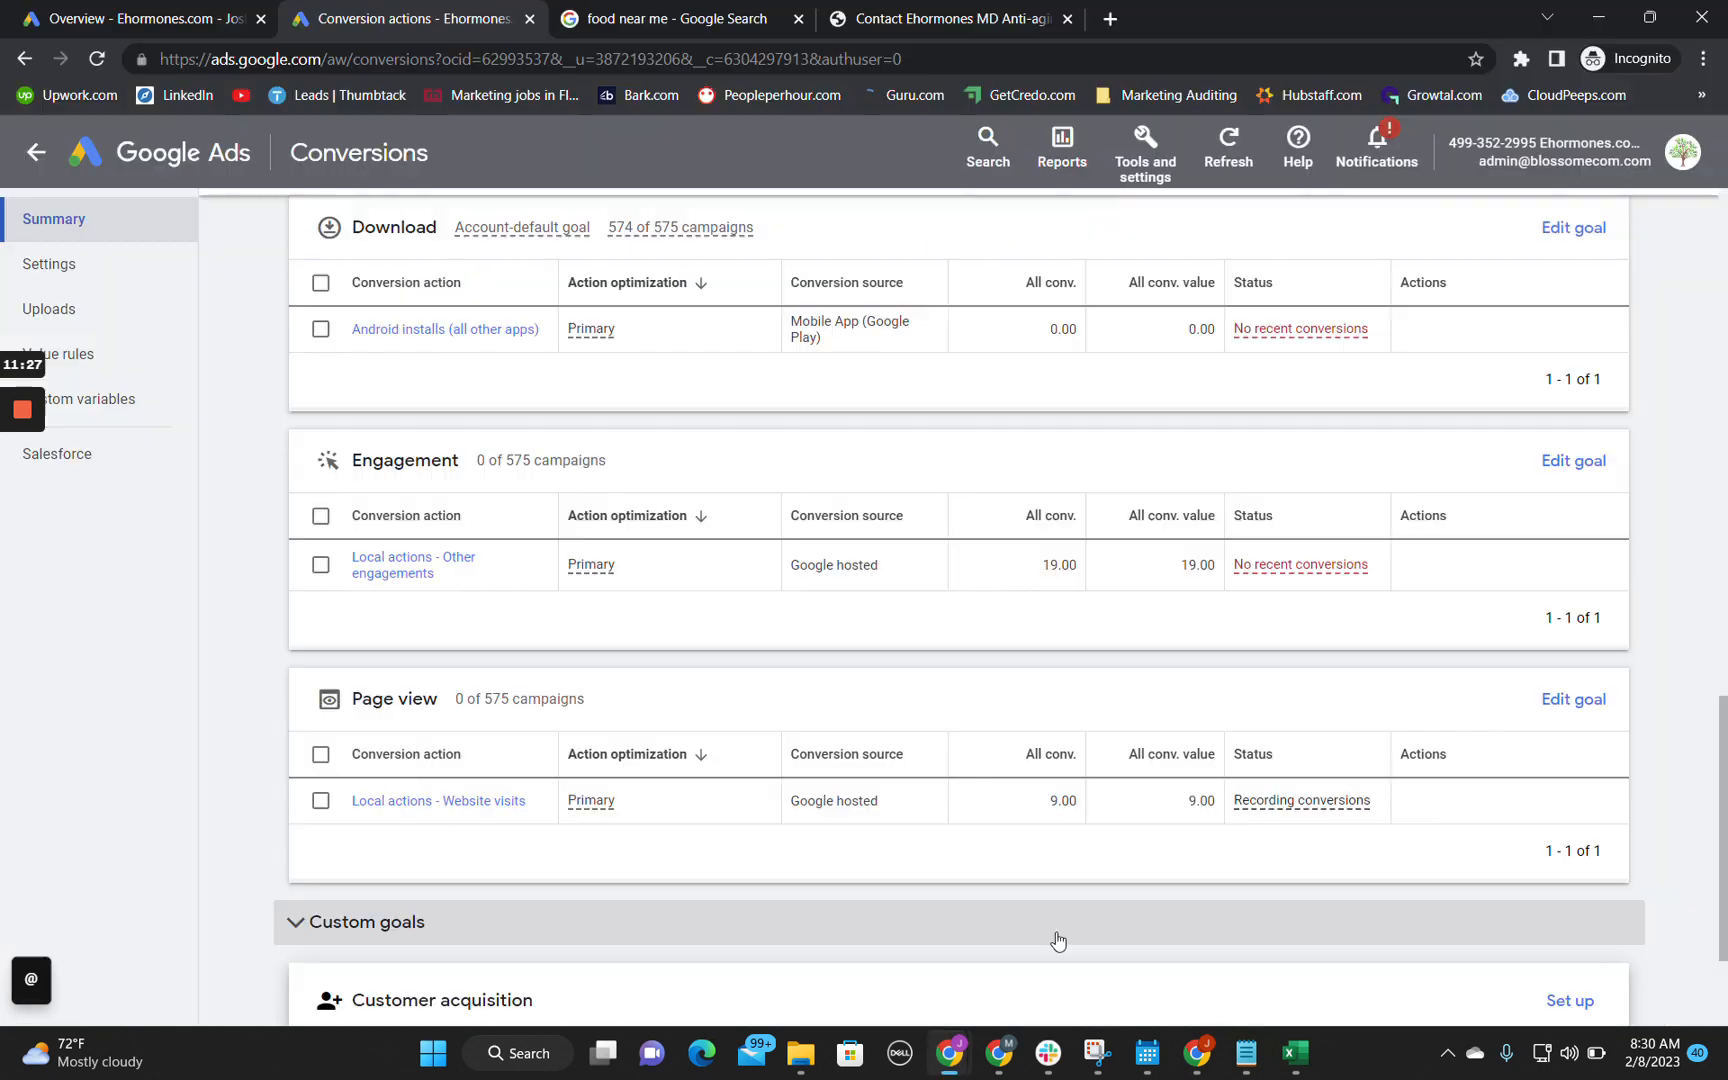
scroll(231, 624, "down", 2)
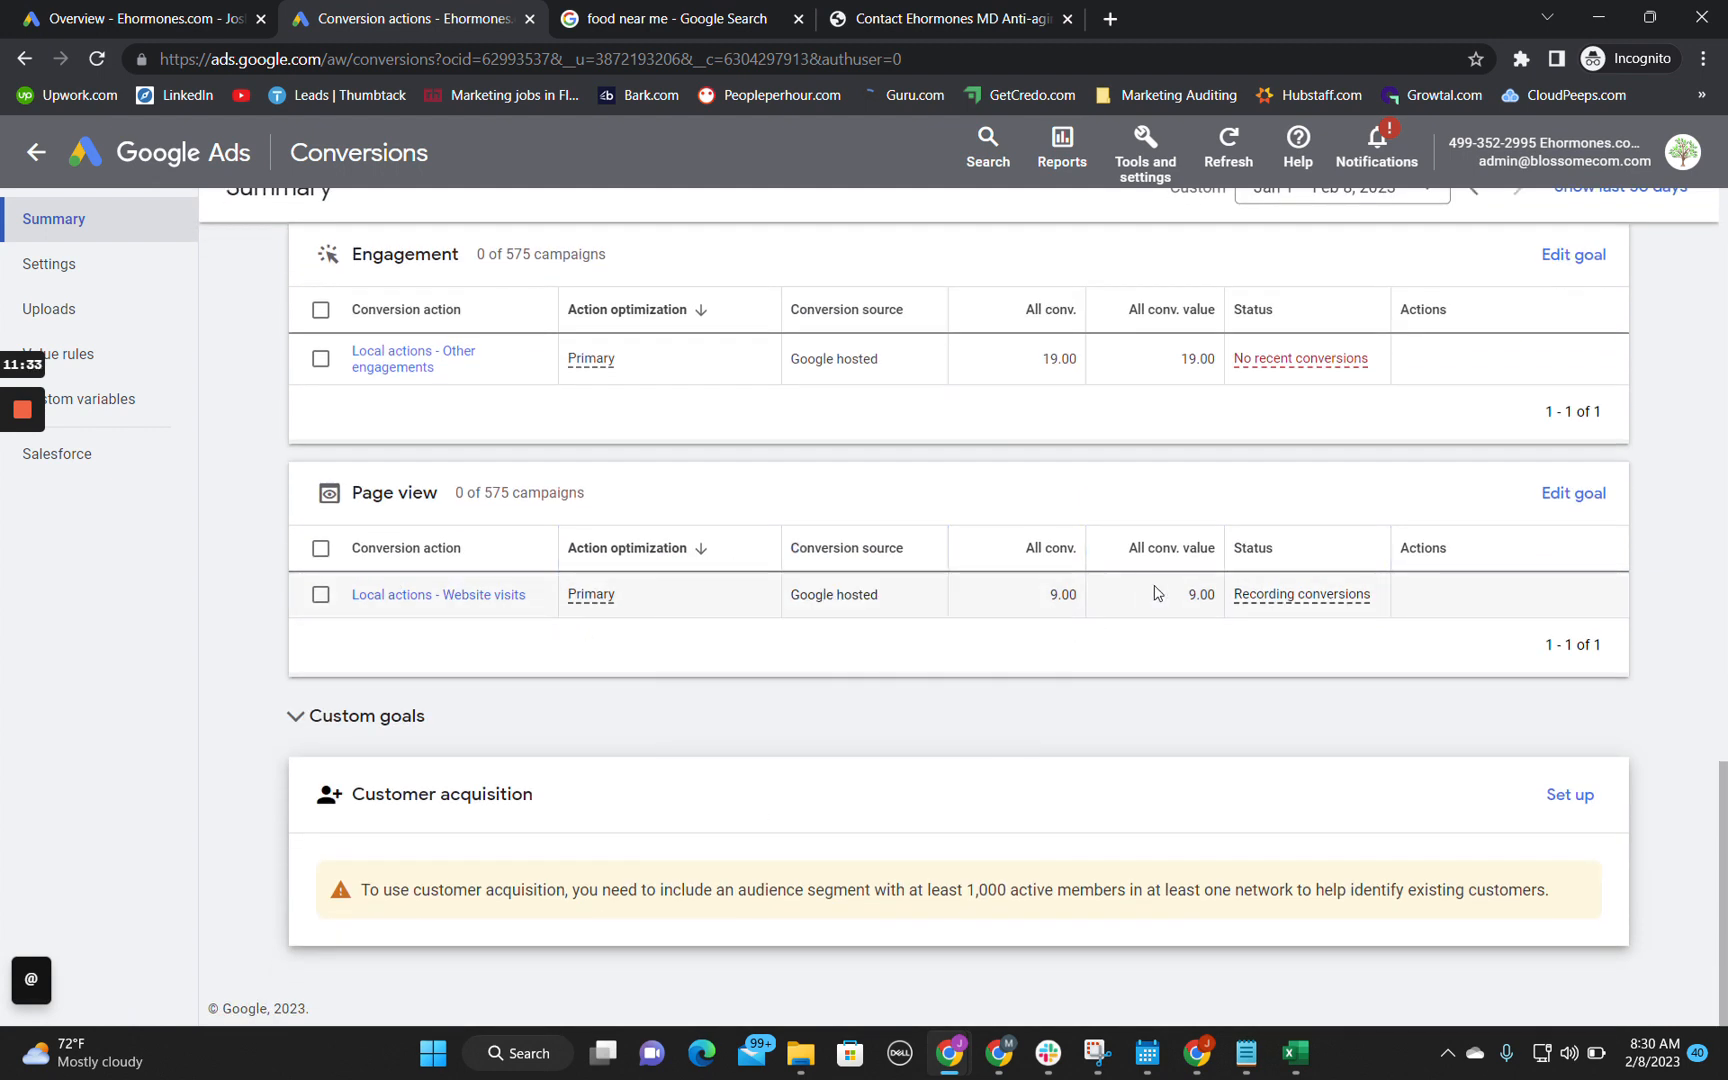
mouse_move(957, 1068)
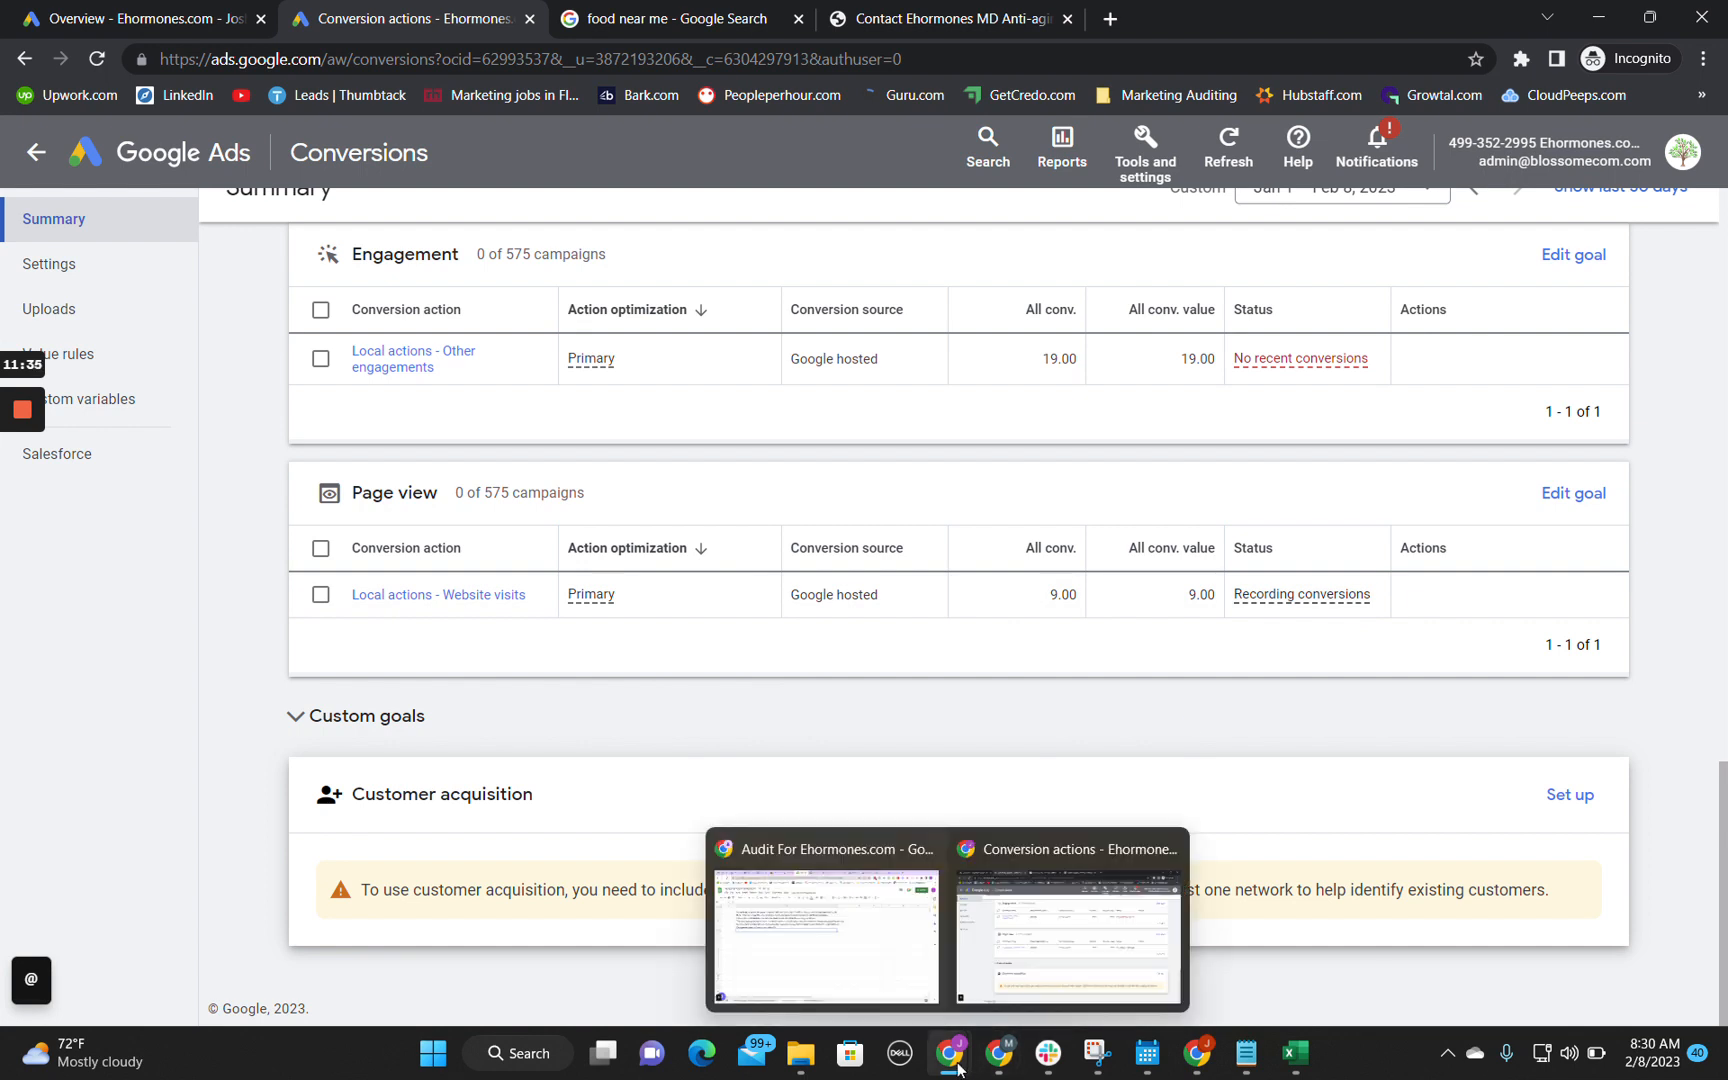
left_click(857, 979)
type("Website visits should also have a conv value of 0")
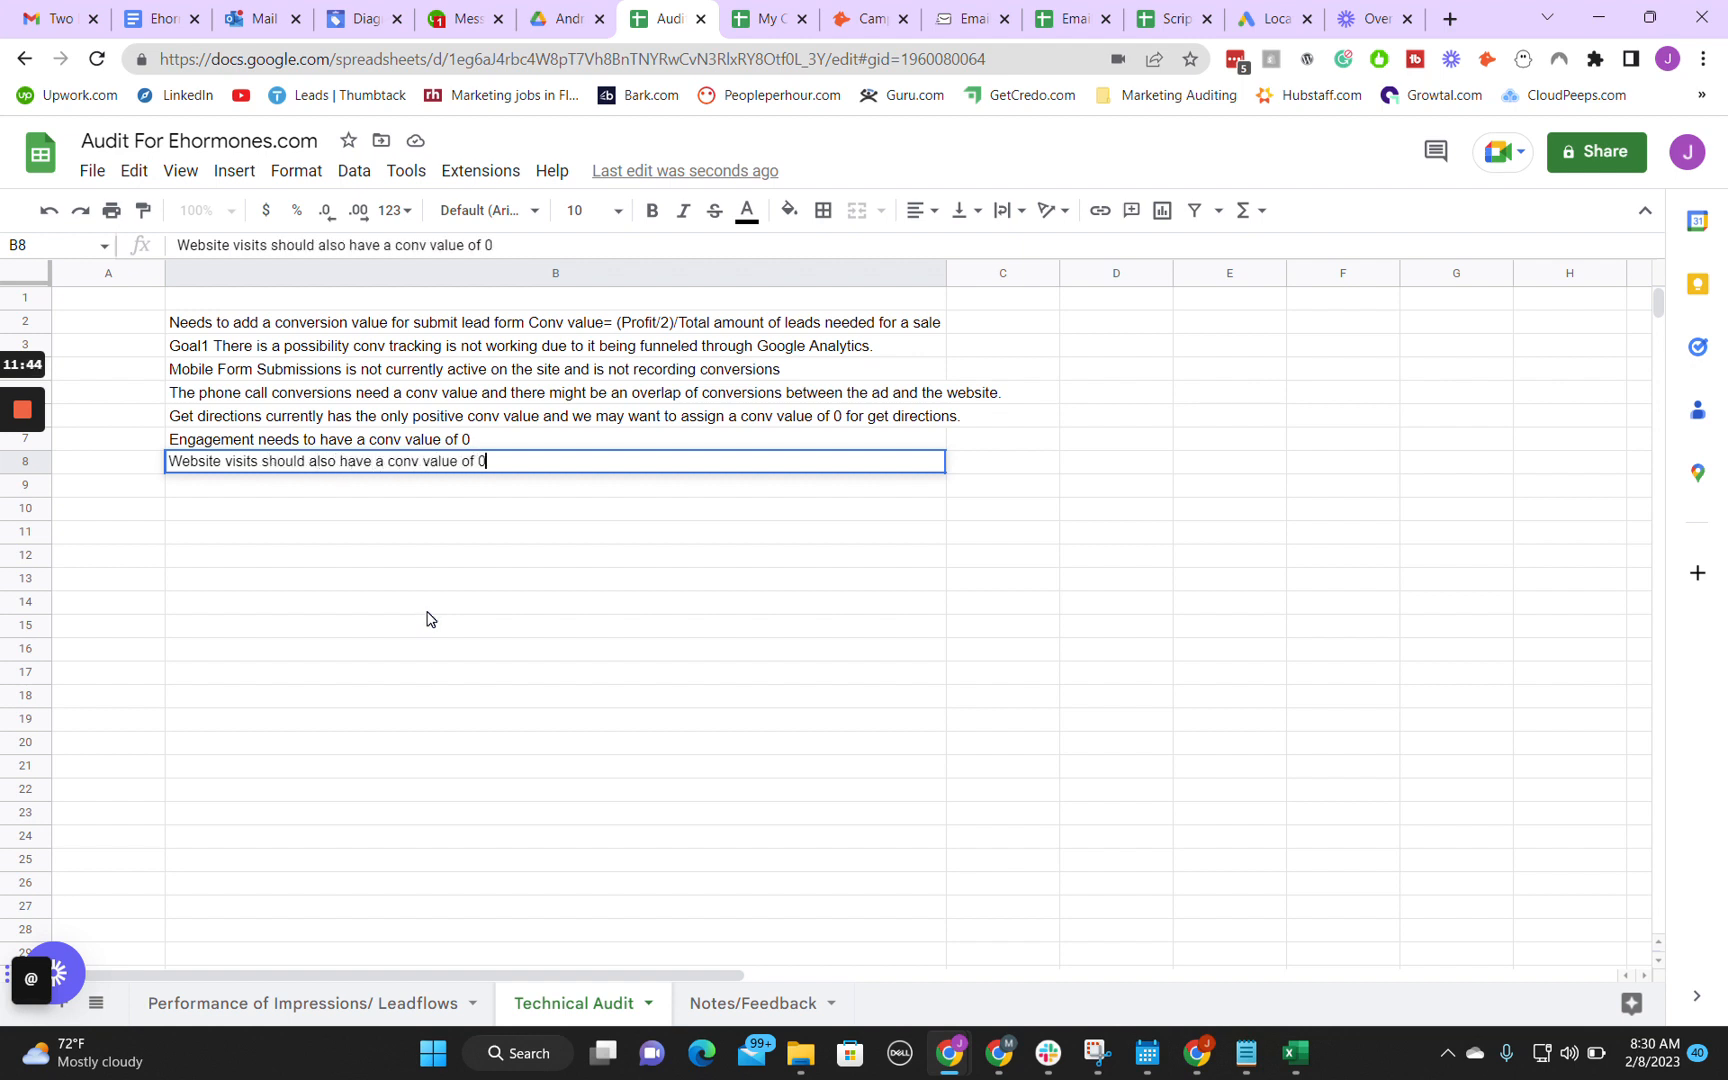
key("Return")
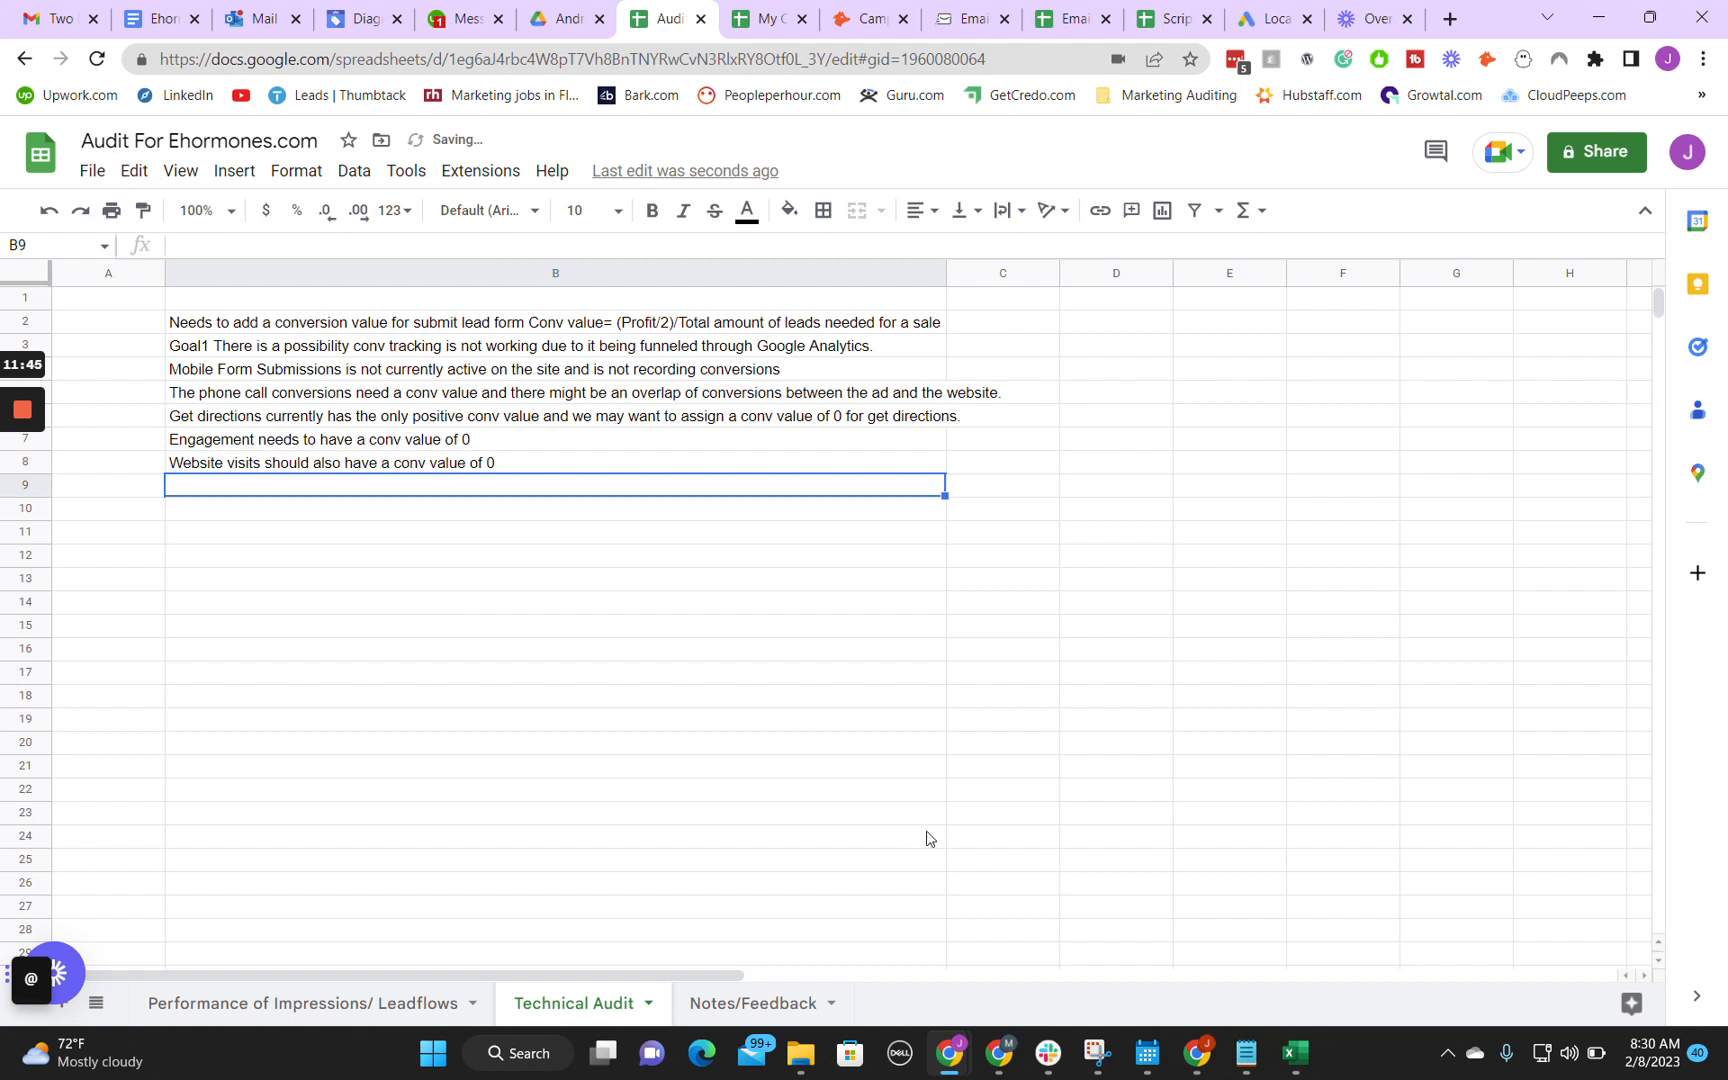
Step: Extend the website visits note in cell B8 with "due to main funnel needing a lead form."
double_click(545, 463)
type("due to")
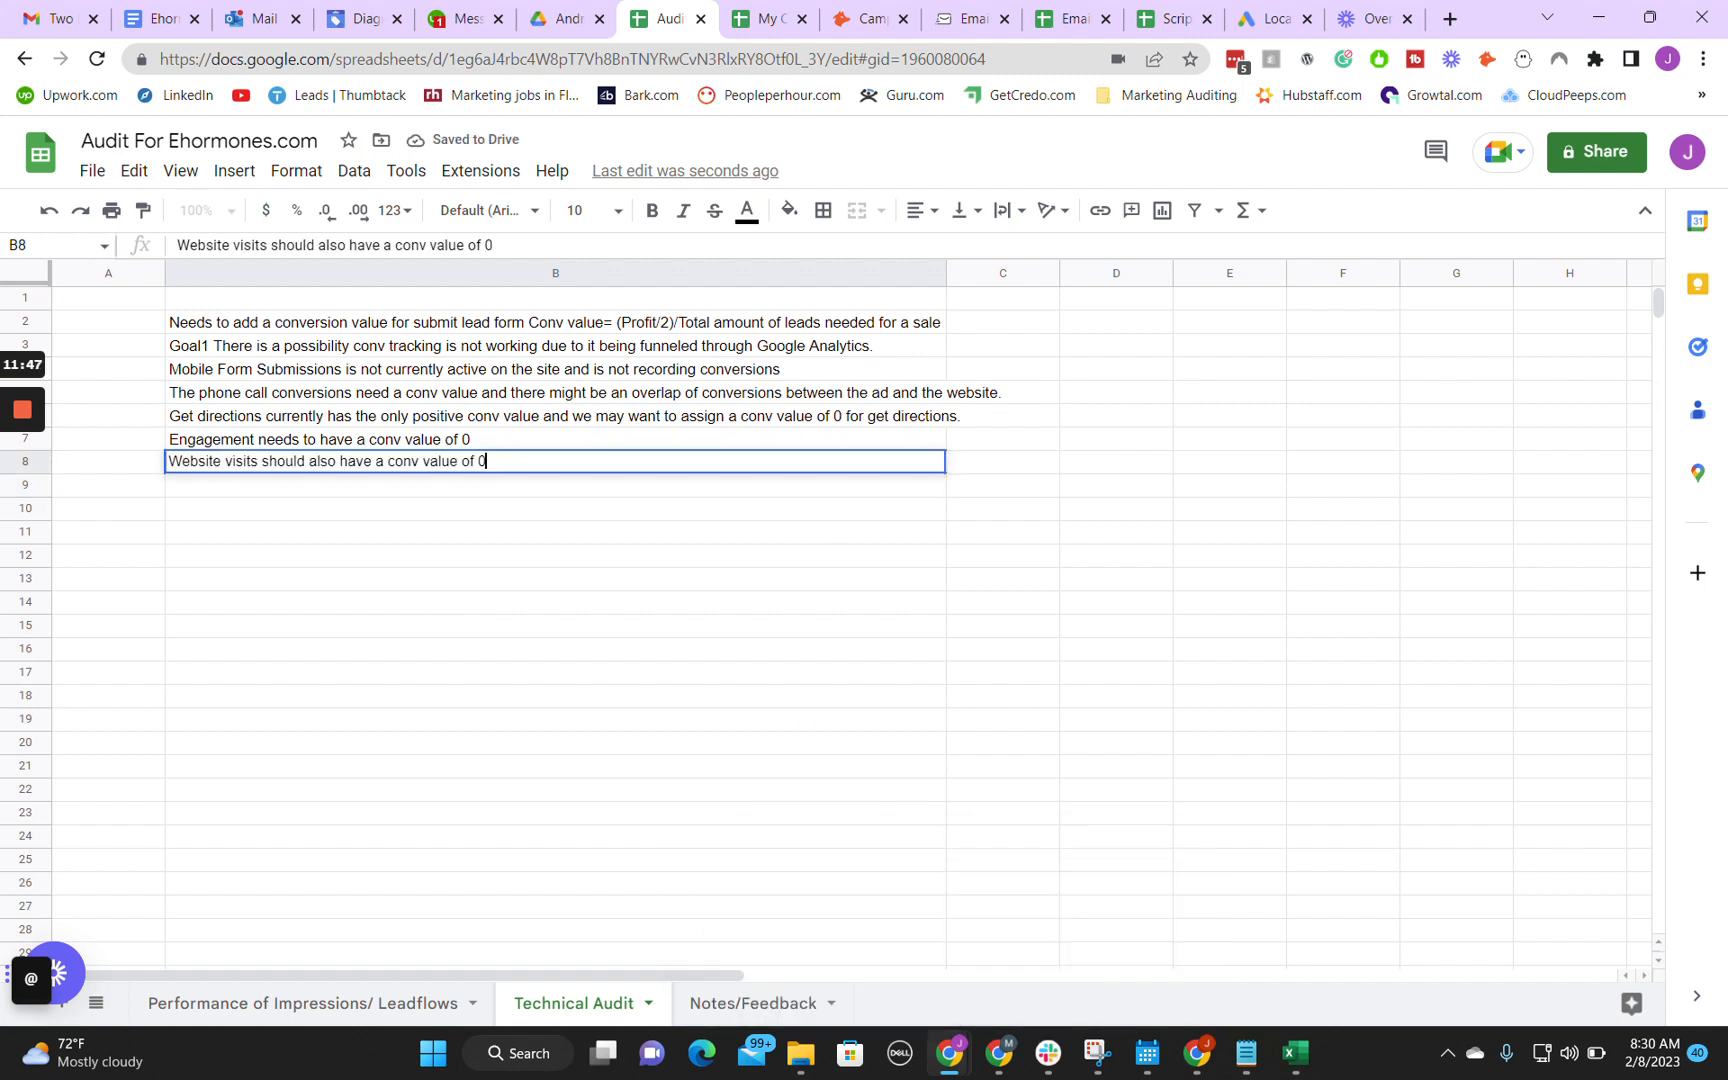
type(" main funnel")
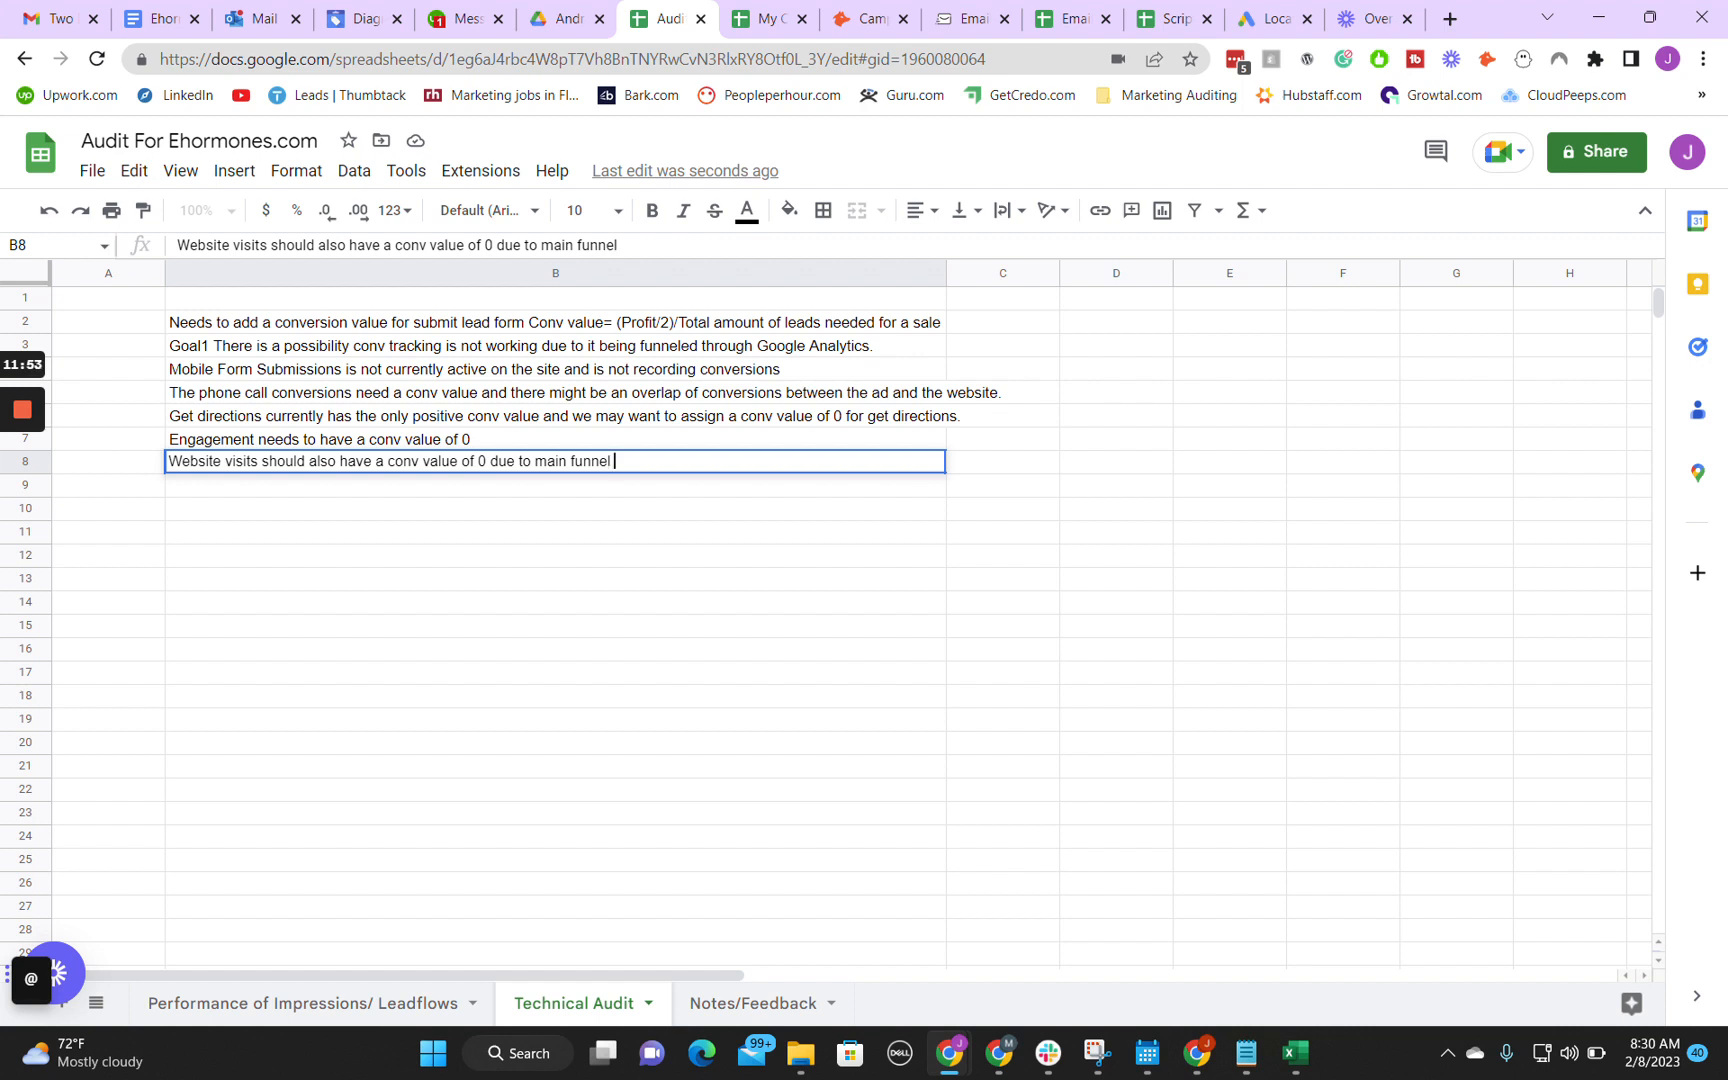
type(" needsing a lead form.")
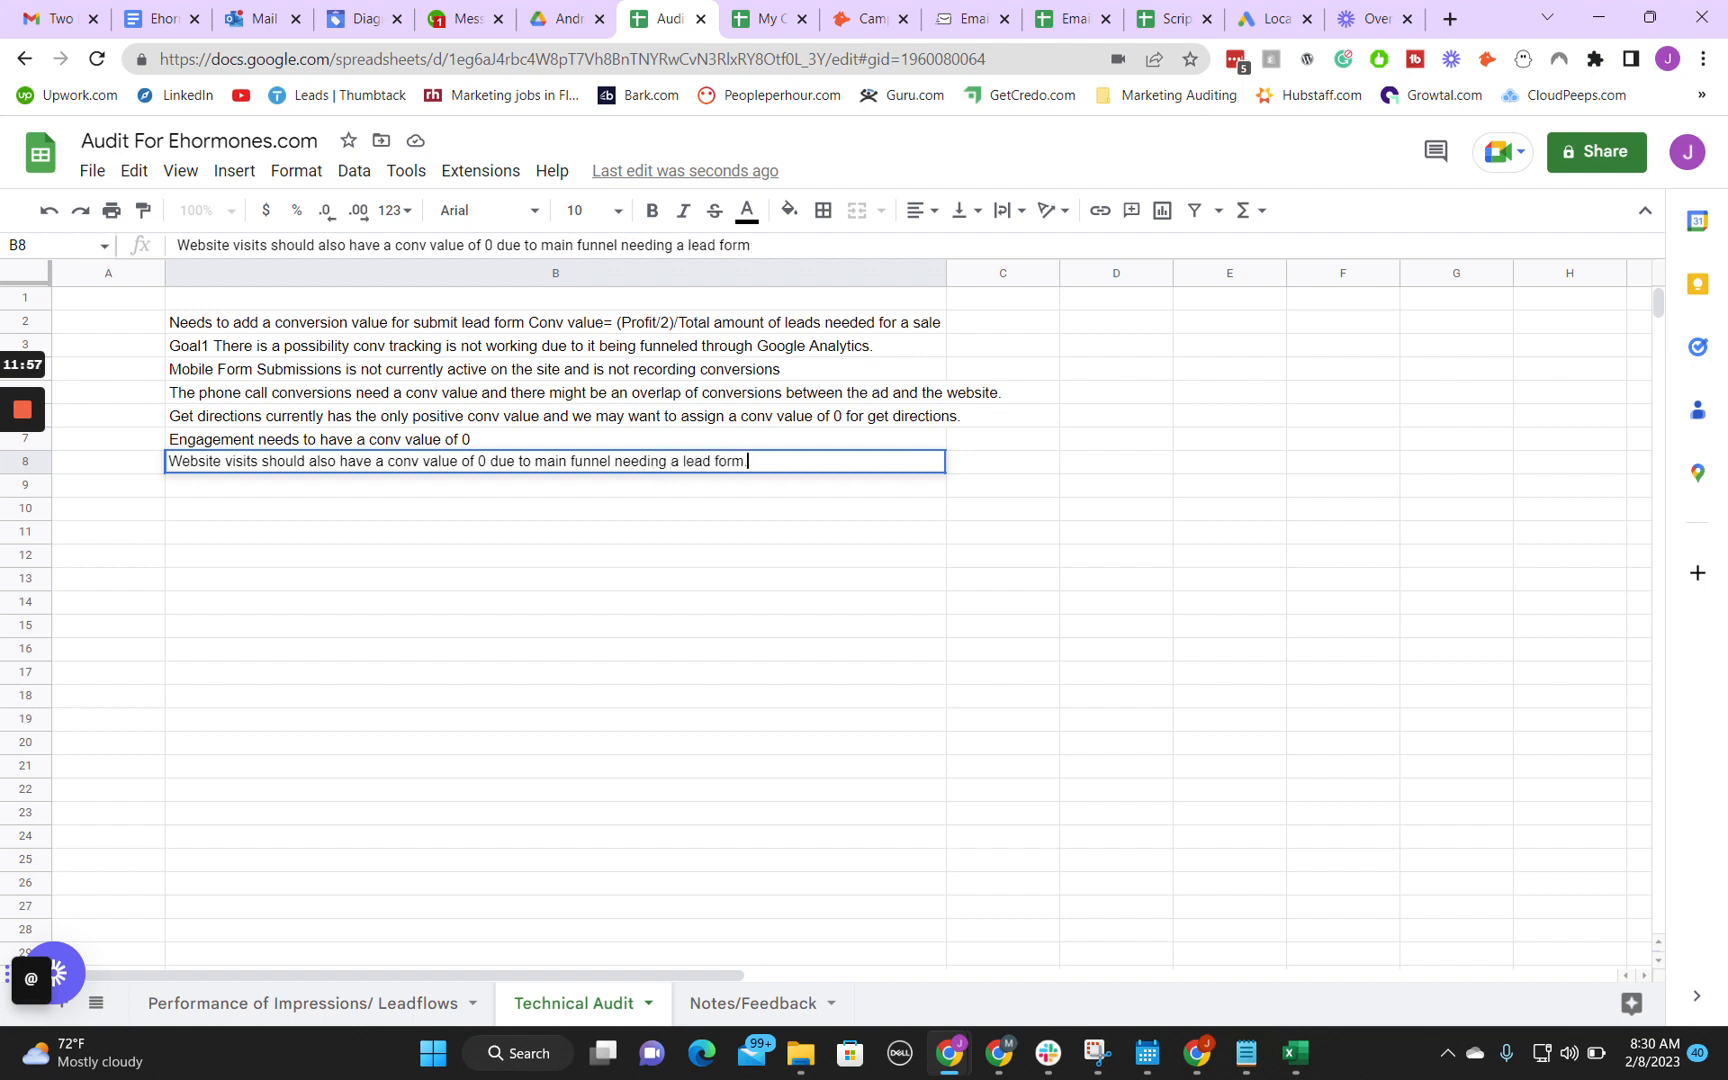
key("Return")
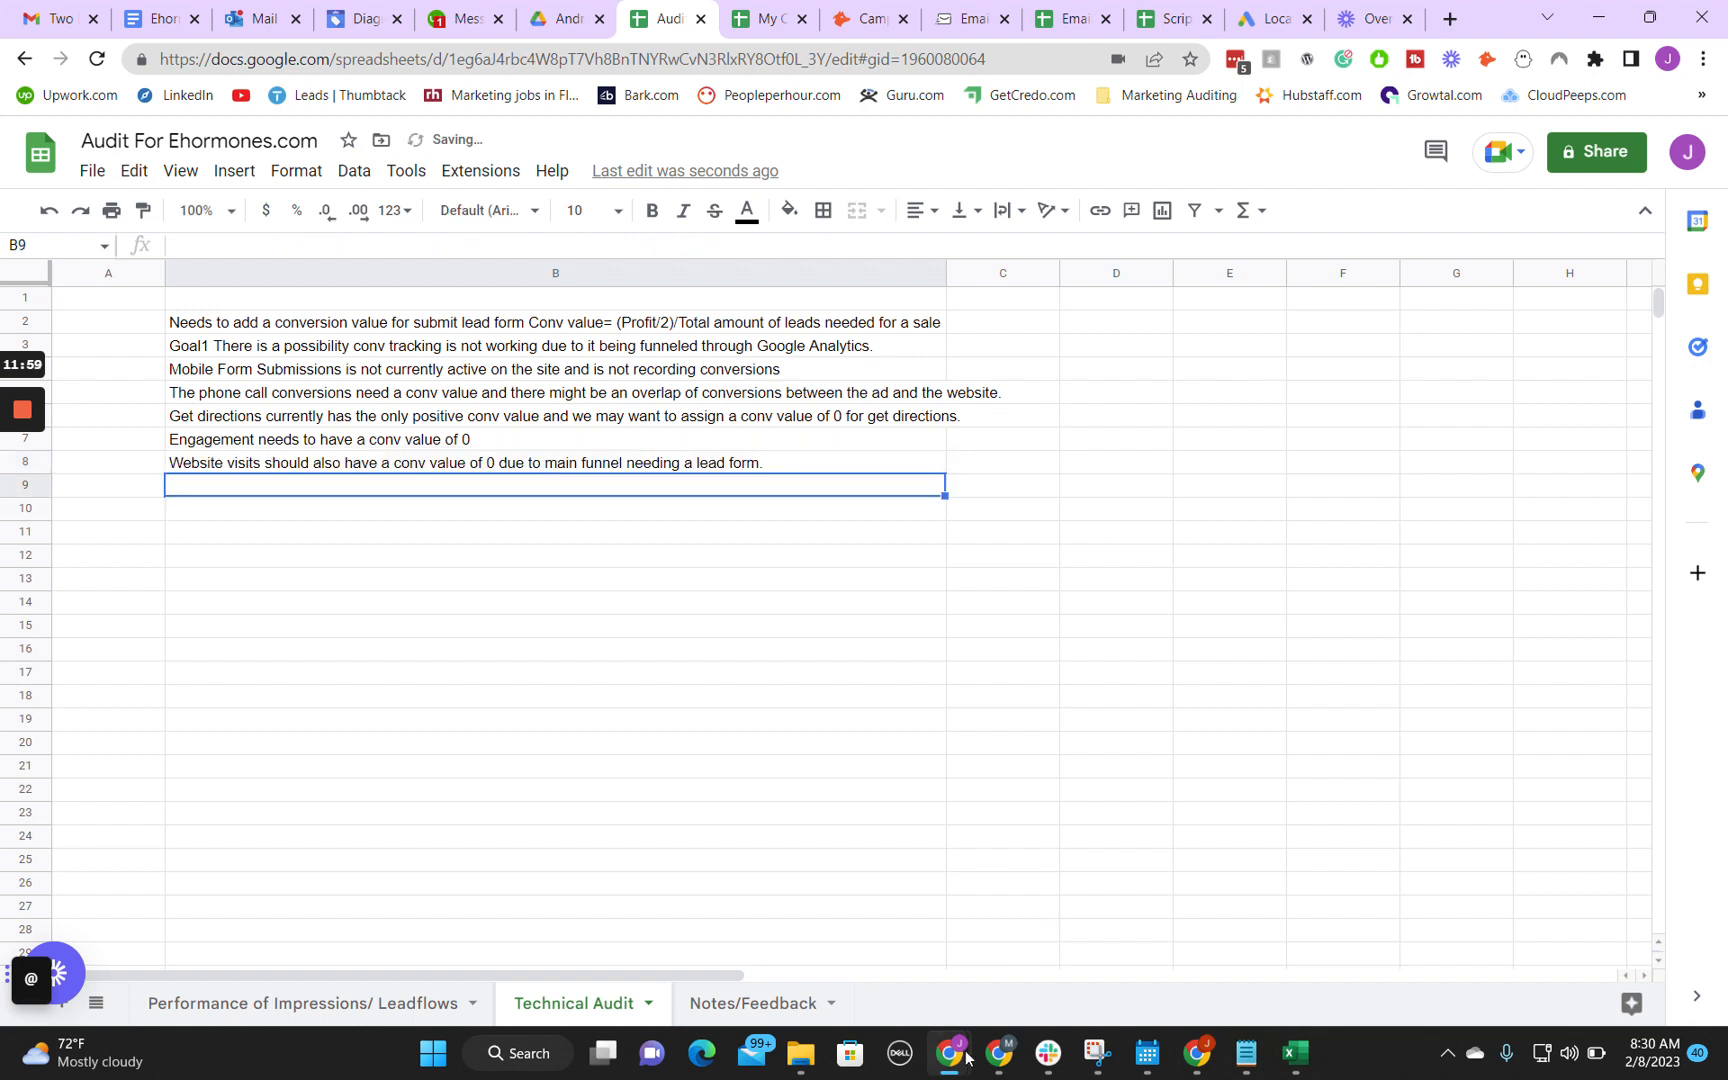
Step: Switch to Google Ads, leave the conversions summary, close that duplicate browser tab and reload the remaining account overview
mouse_move(966, 1057)
left_click(957, 950)
scroll(477, 666, "up", 15)
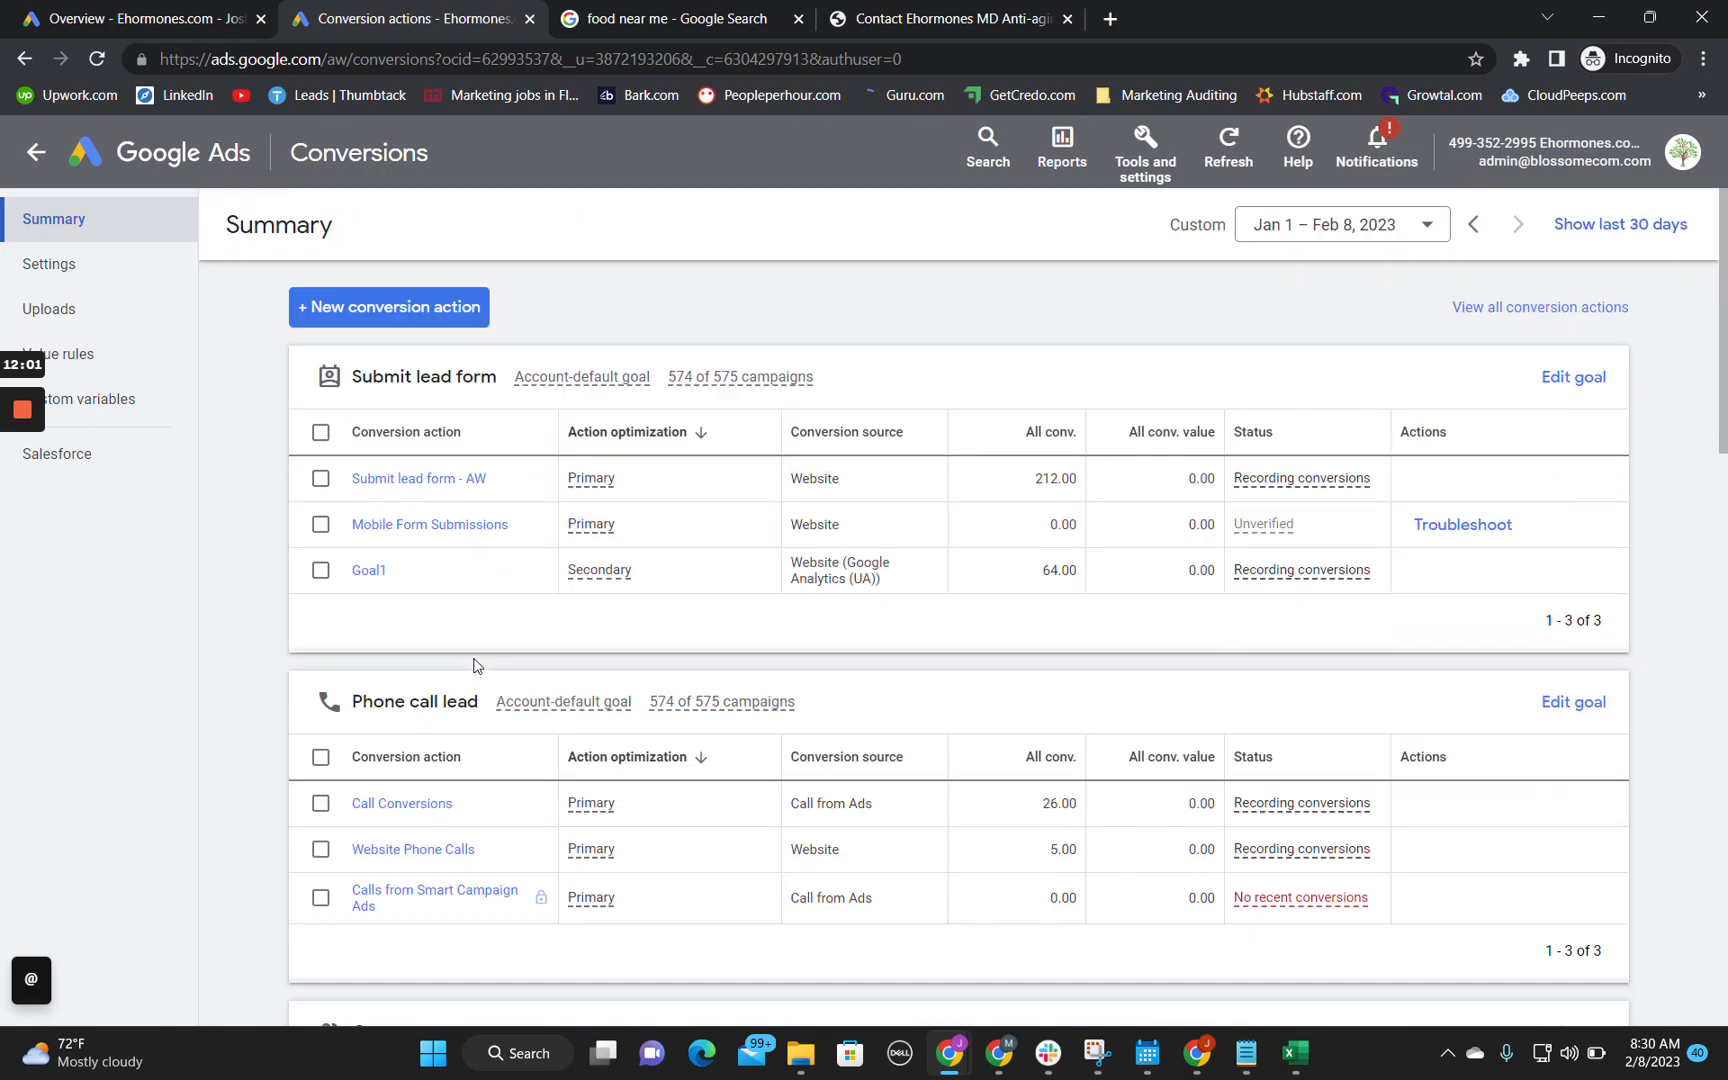
left_click(40, 152)
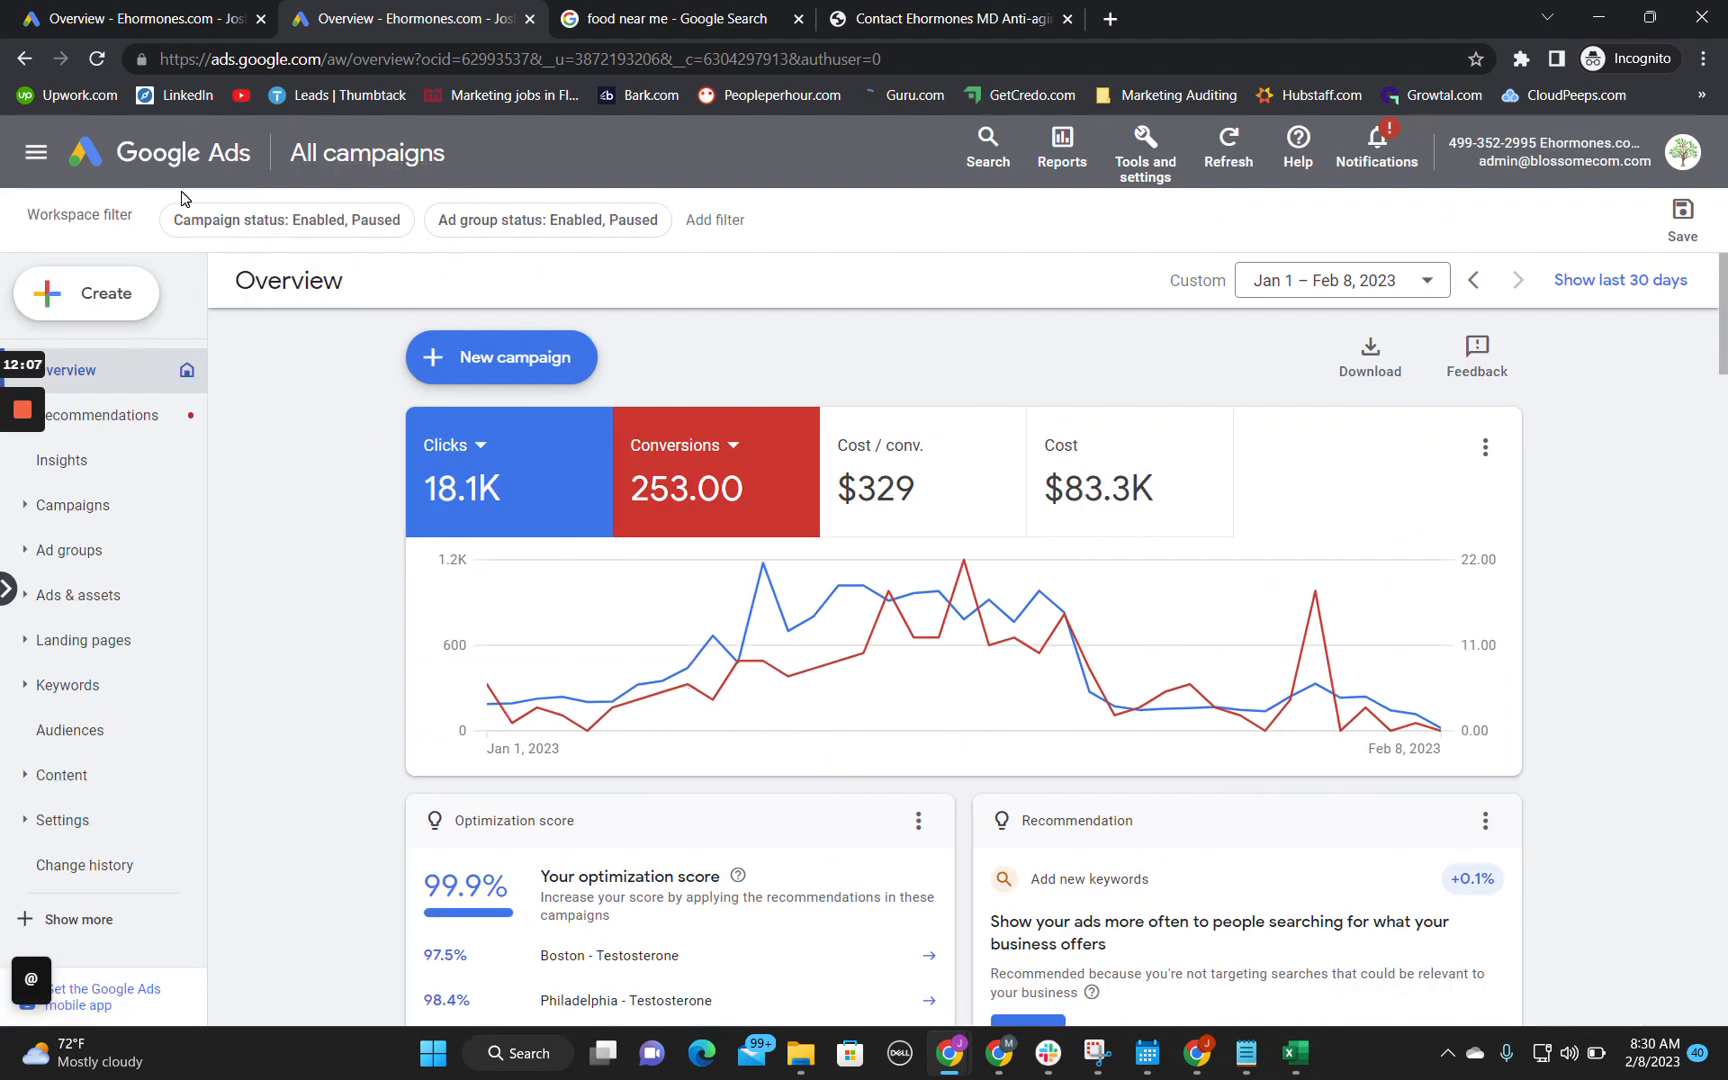
left_click(36, 152)
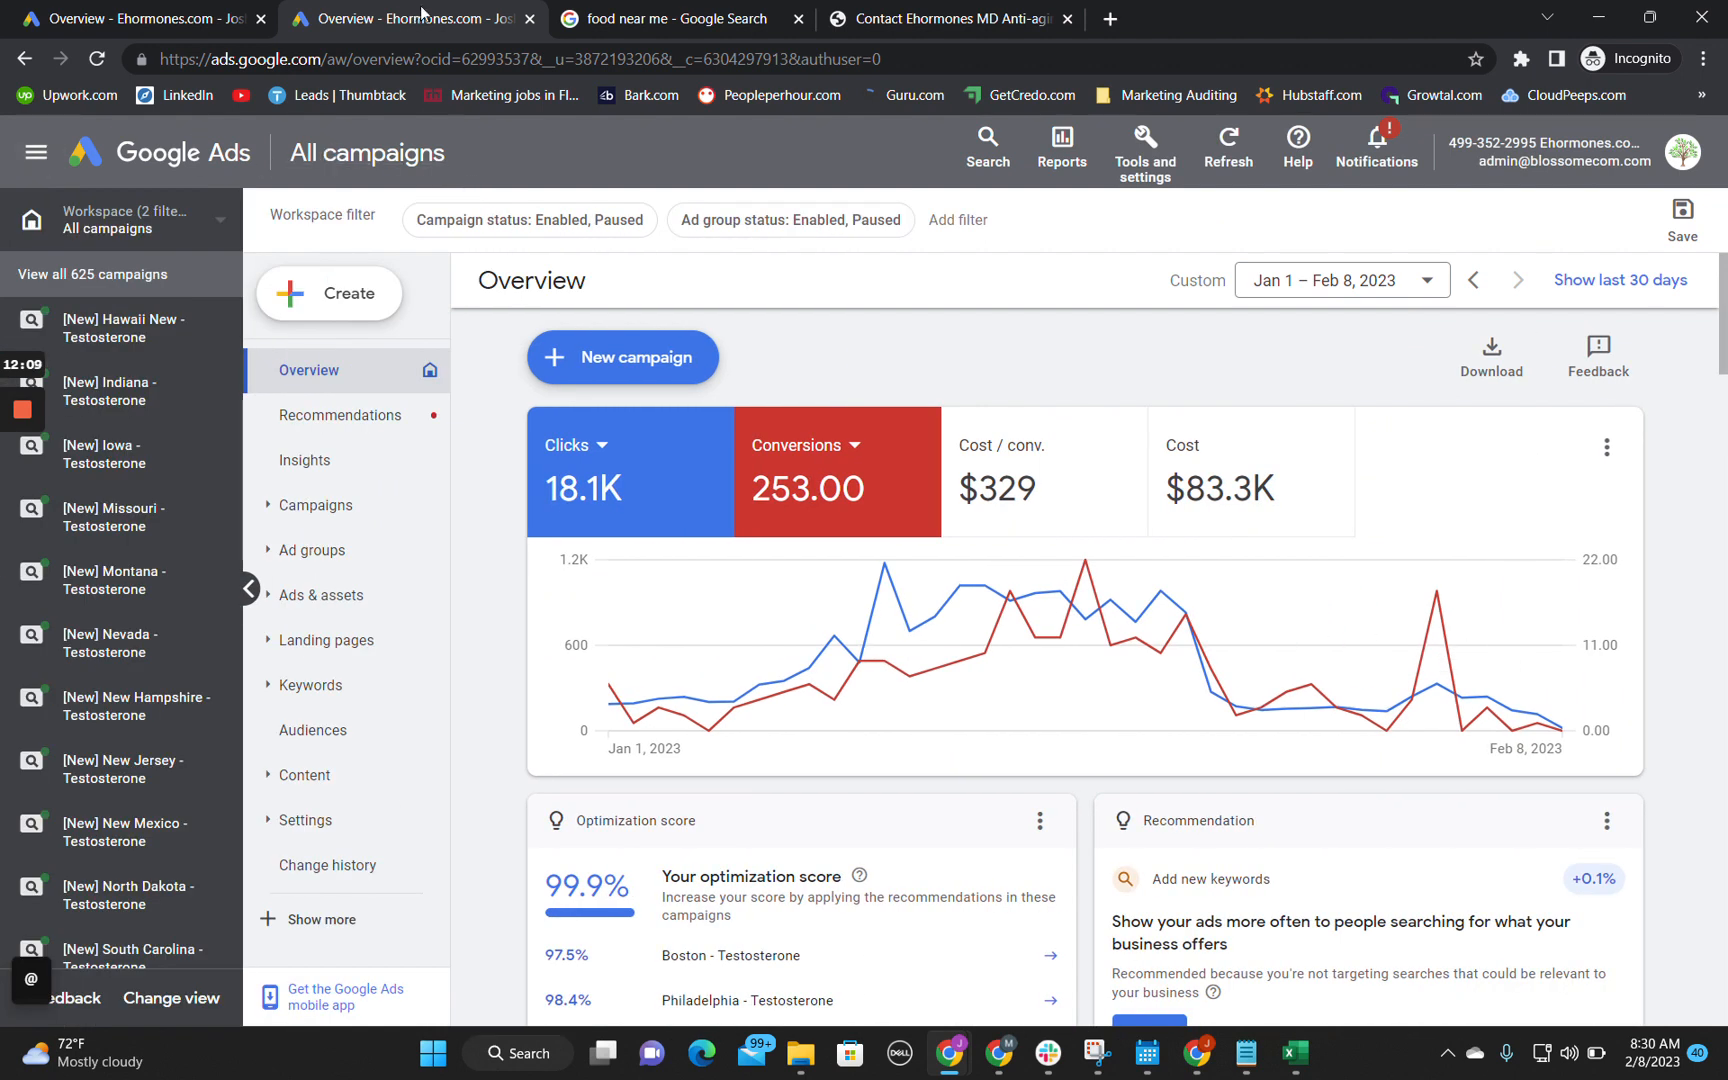
left_click(530, 18)
left_click(150, 18)
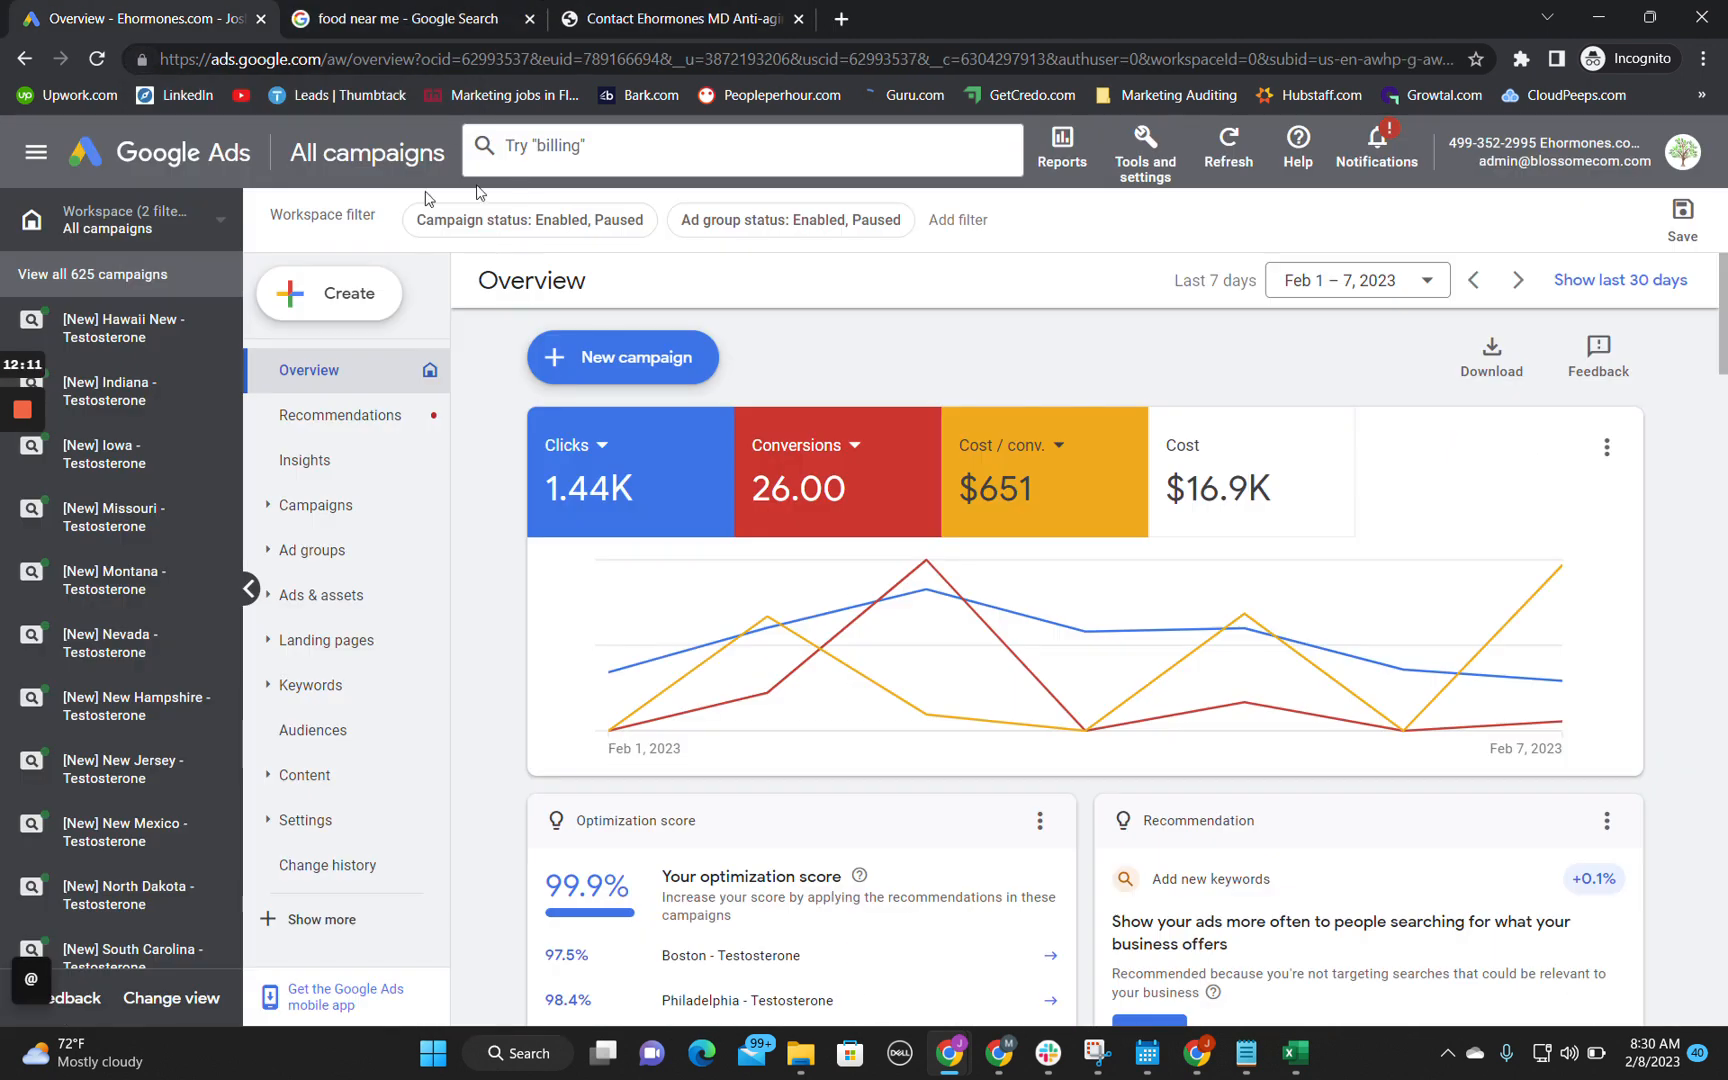
left_click(104, 60)
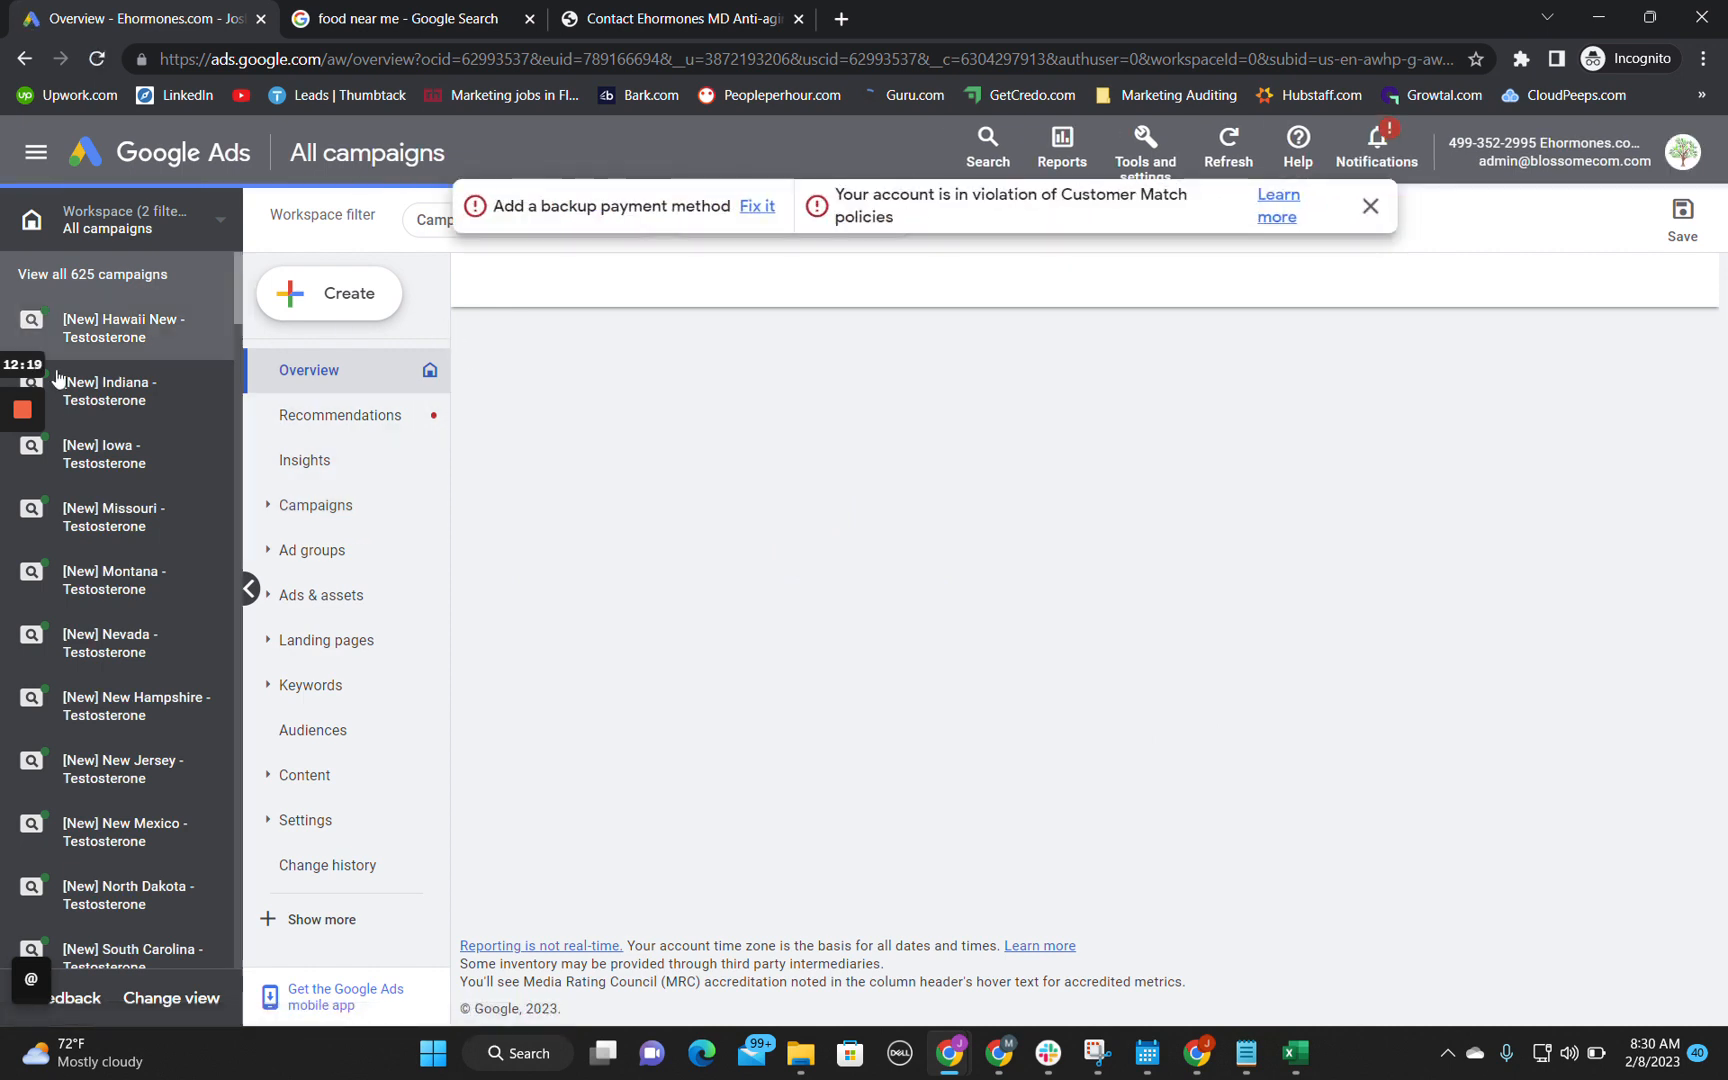
Step: Review the account's campaign list, add Cost to the overview chart, and examine the conversion tracking status and campaign cost summary
scroll(175, 700, "down", 3)
scroll(178, 698, "down", 2)
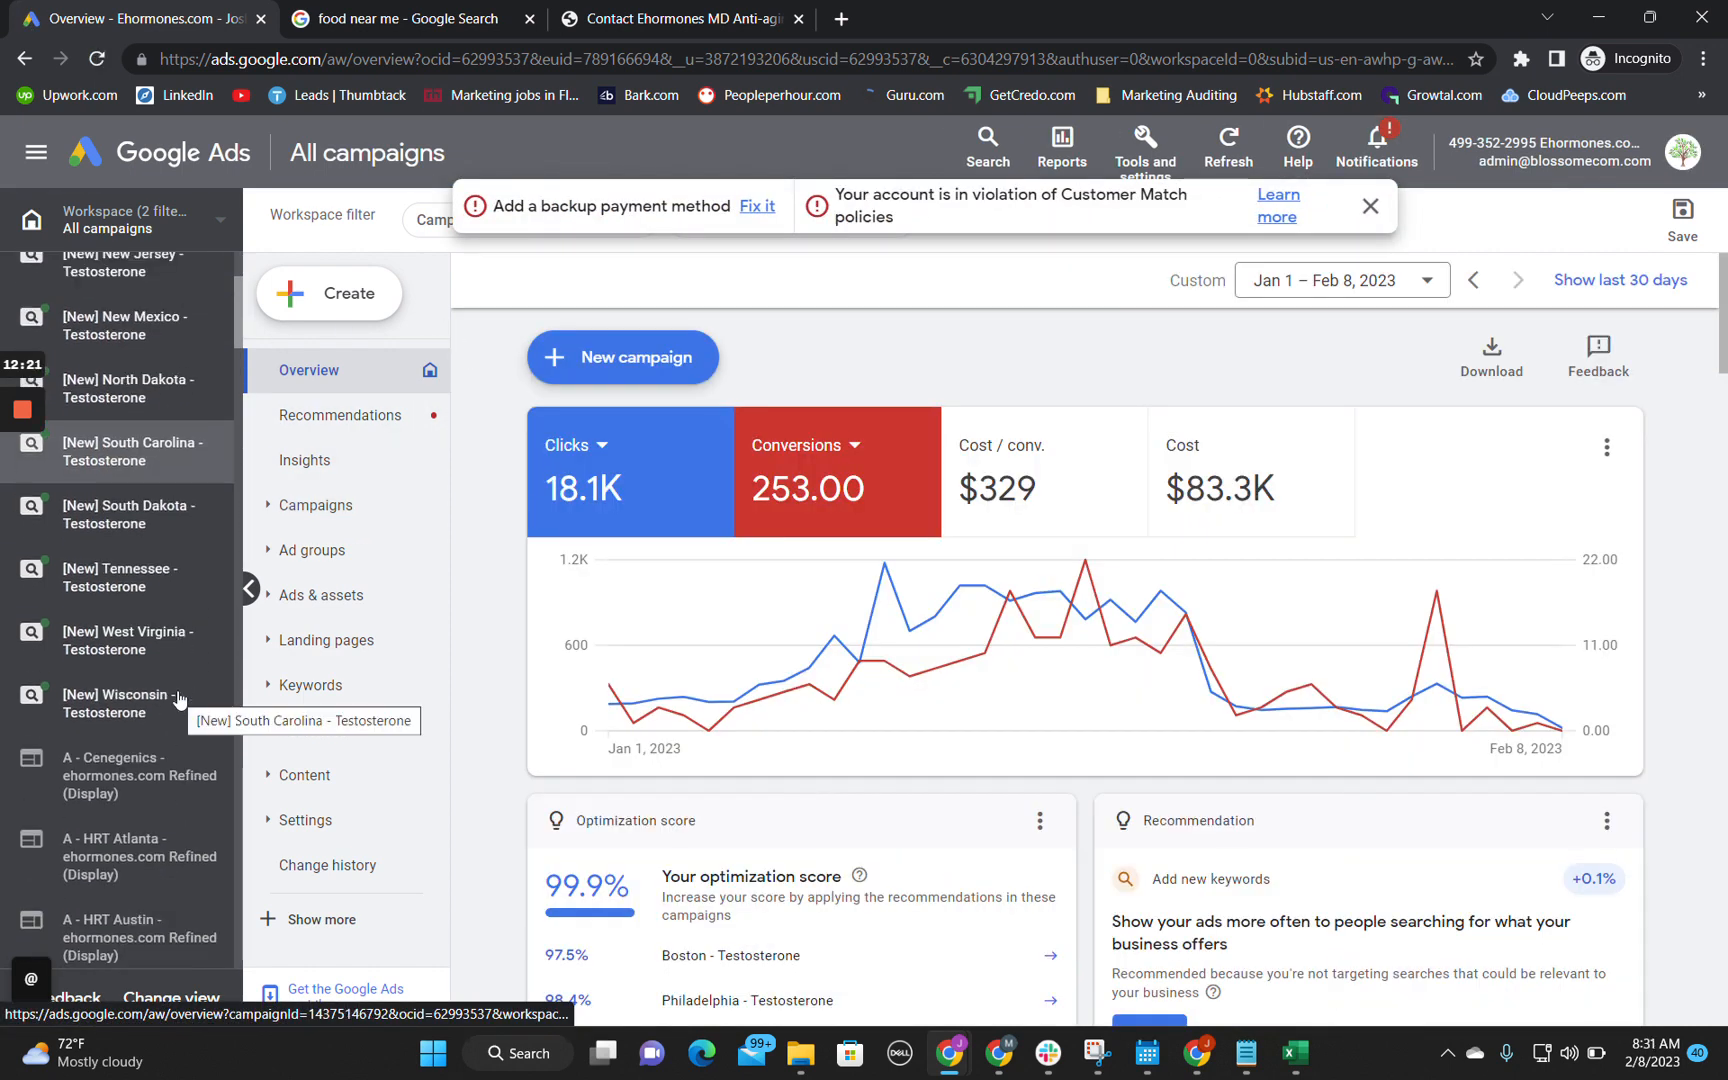
scroll(178, 698, "down", 10)
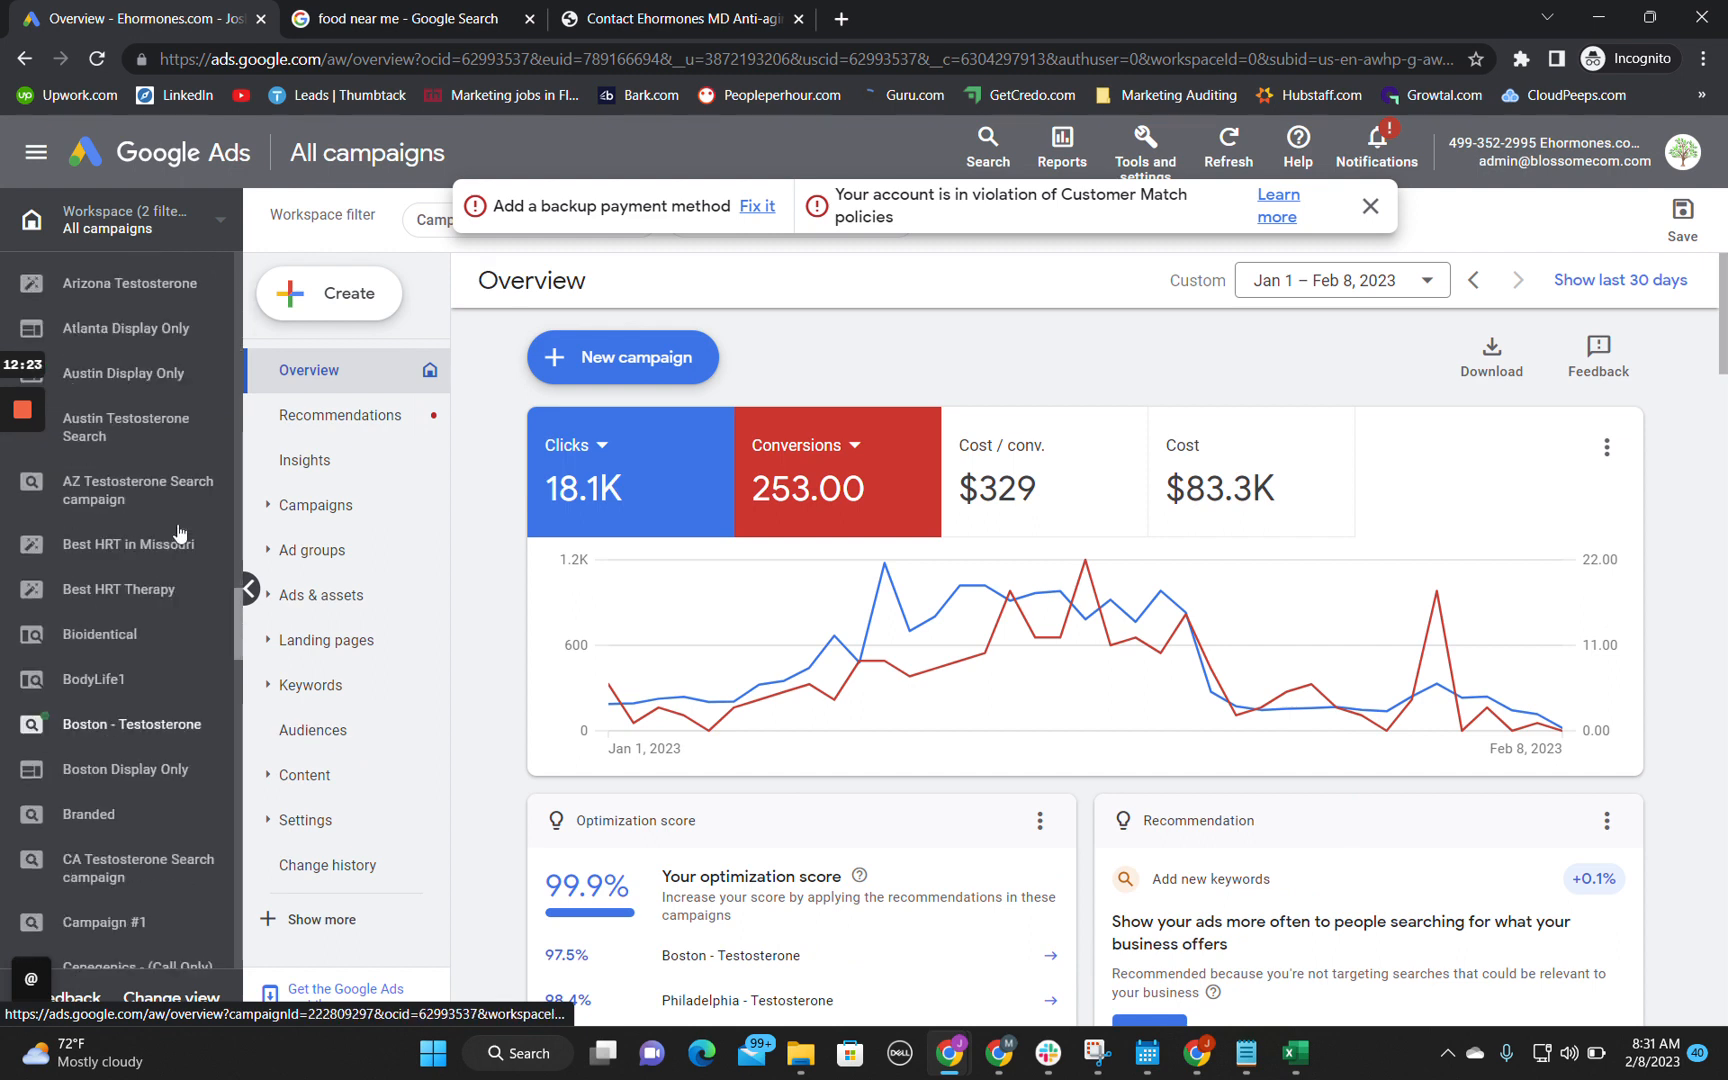
scroll(178, 533, "up", 15)
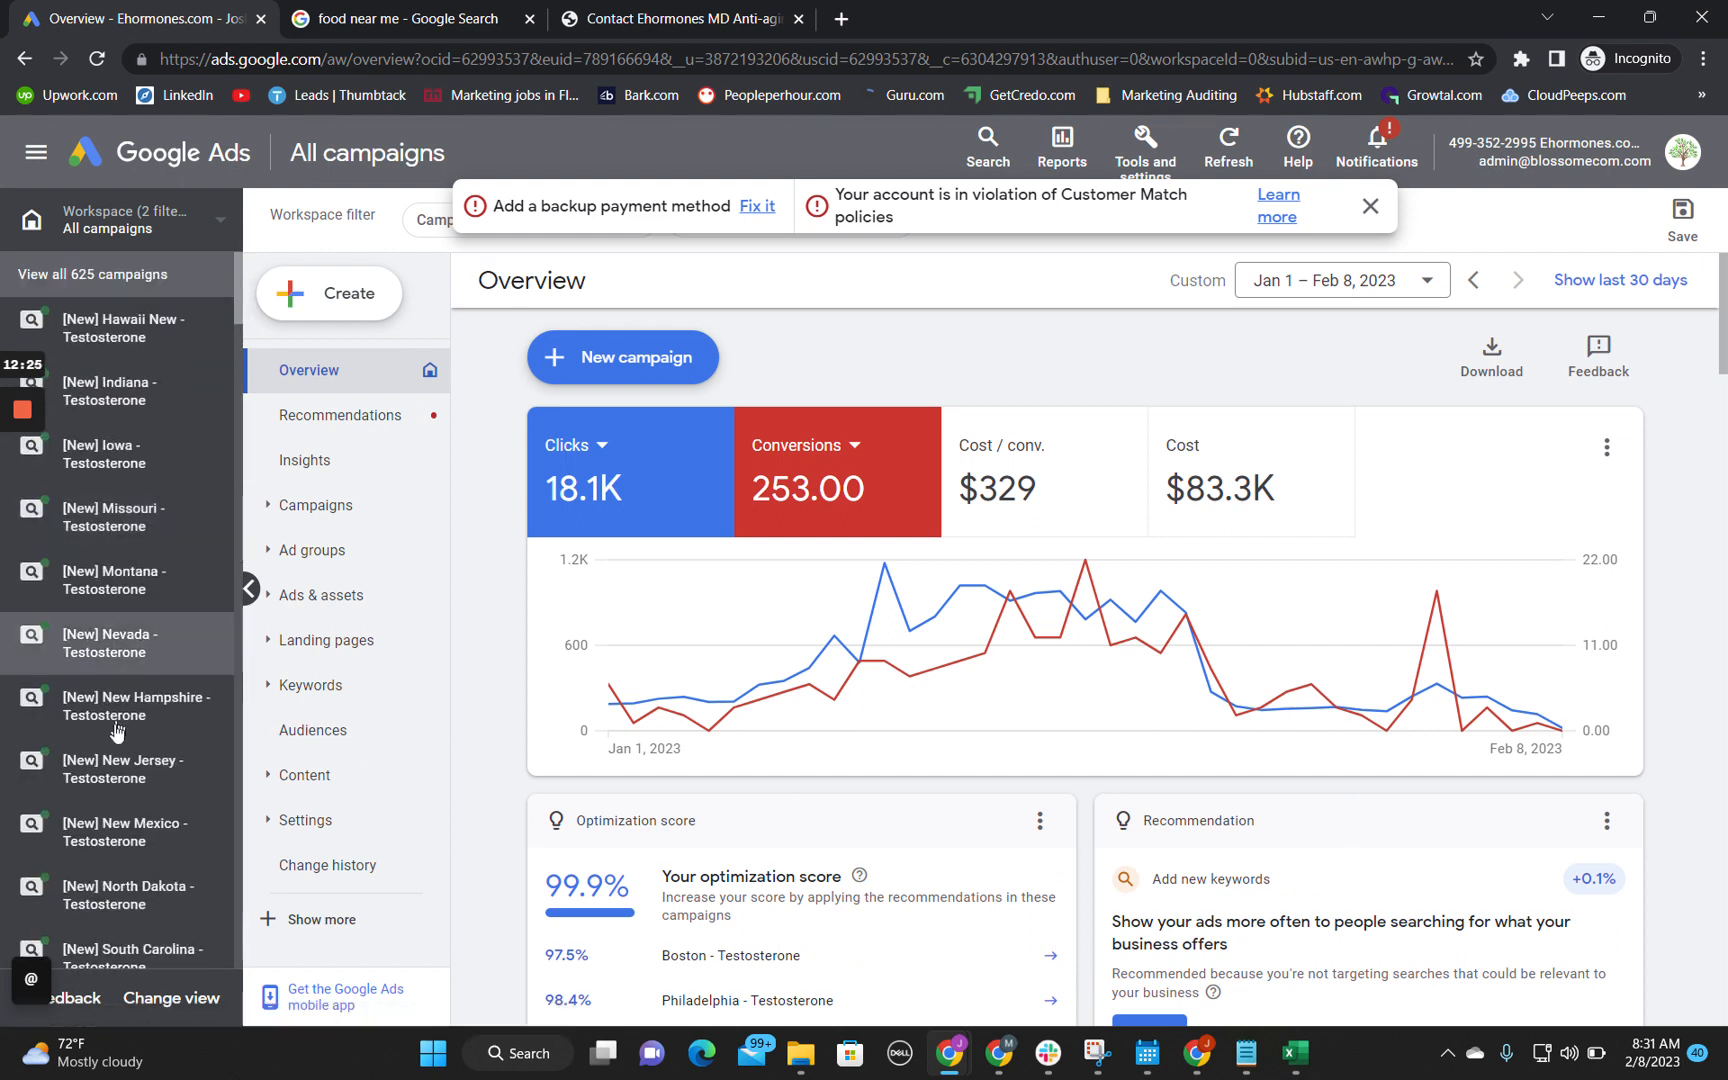
left_click(1190, 452)
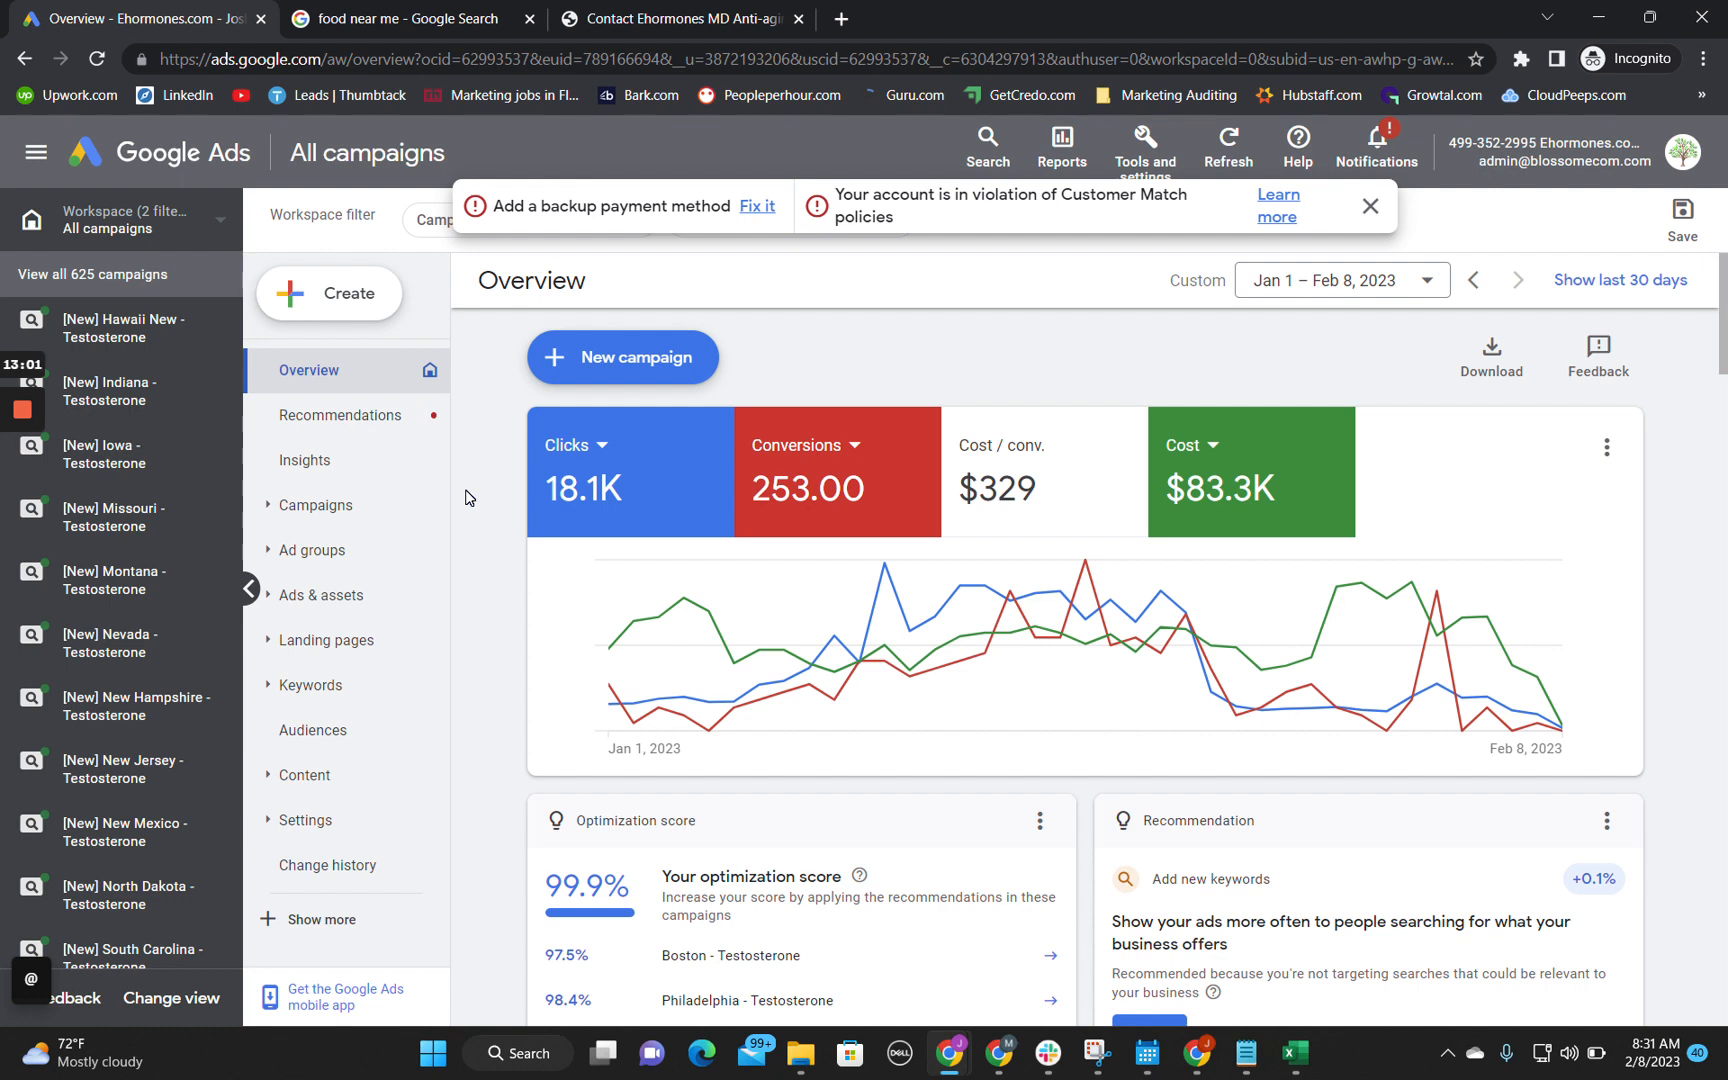
scroll(487, 520, "down", 5)
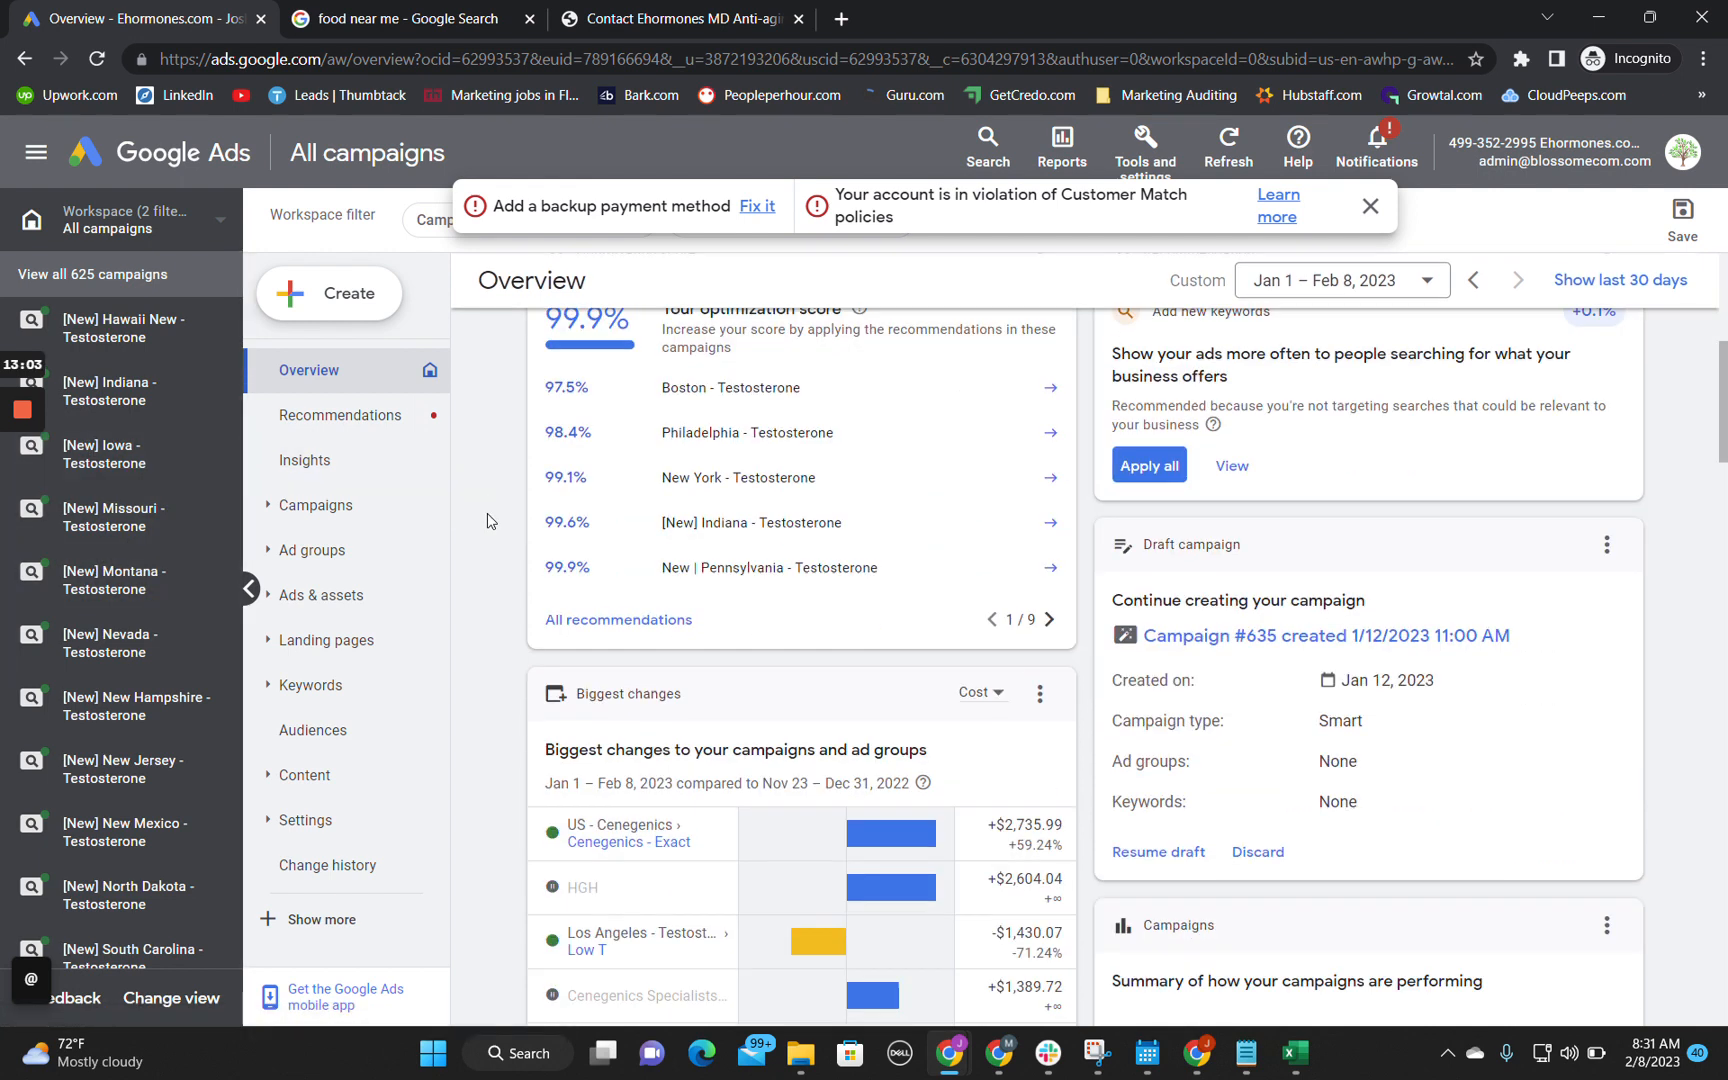
scroll(487, 520, "down", 6)
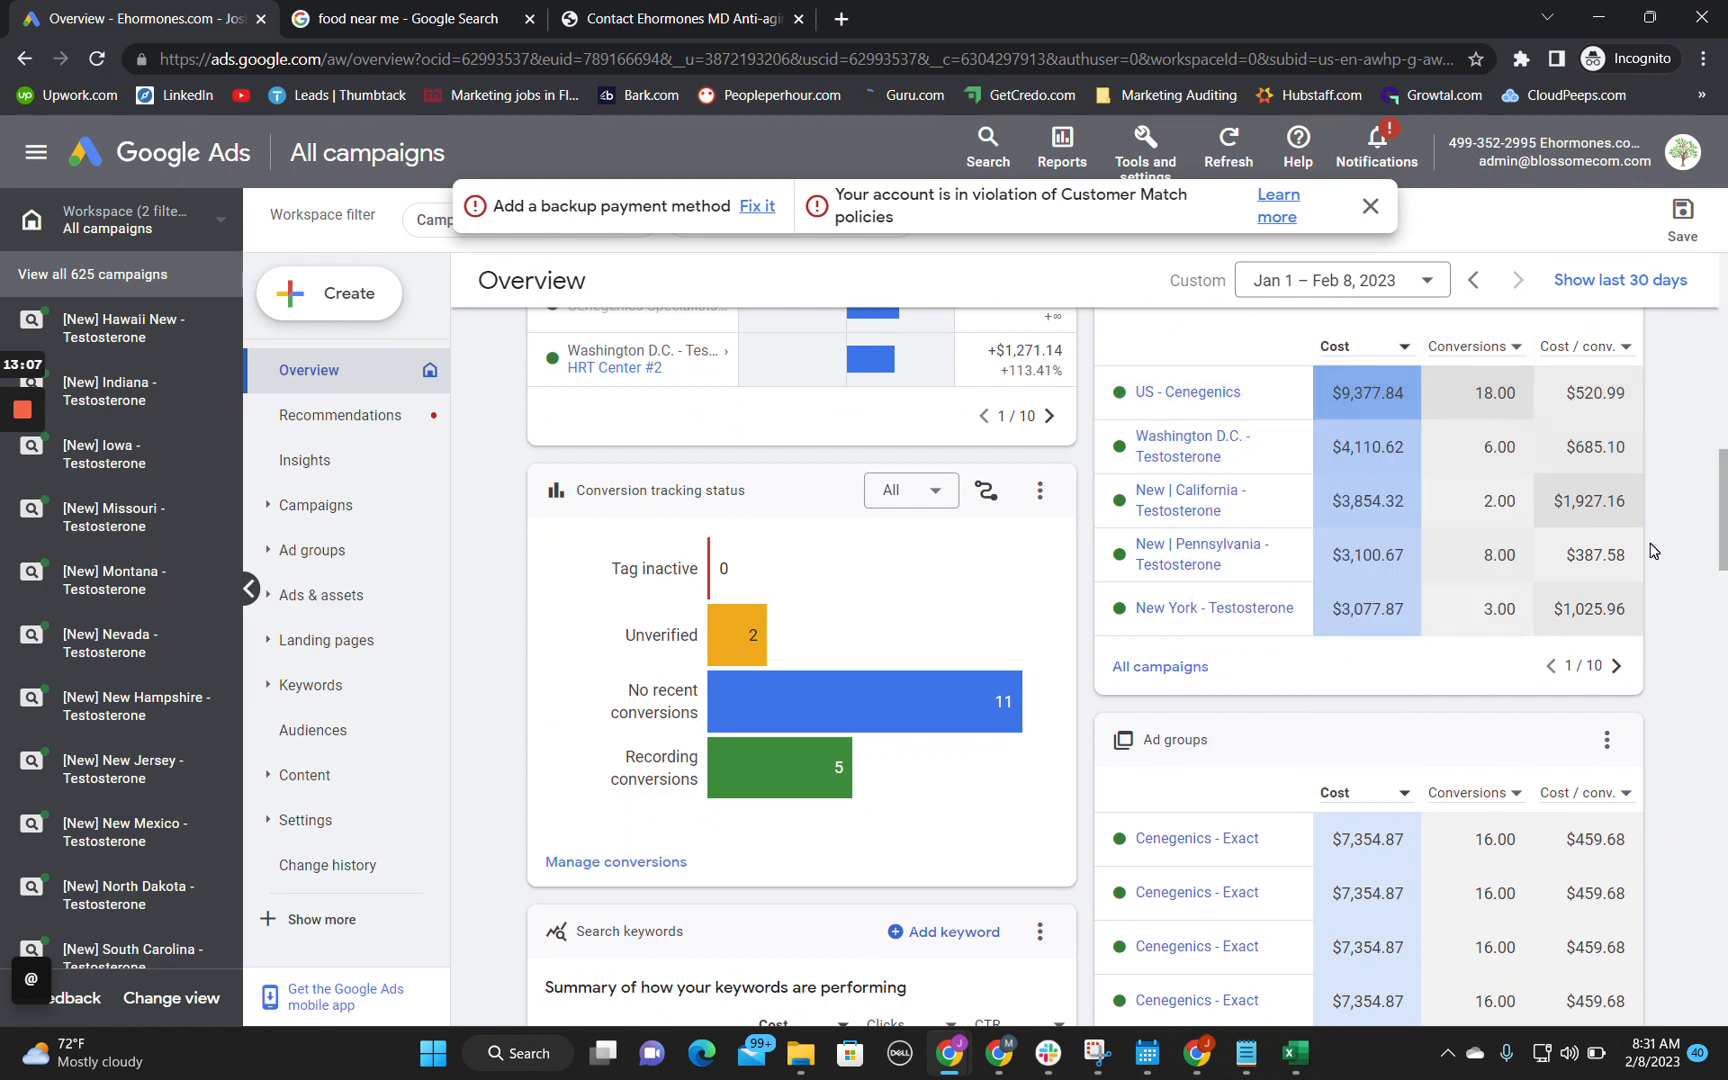
scroll(1652, 551, "up", 1)
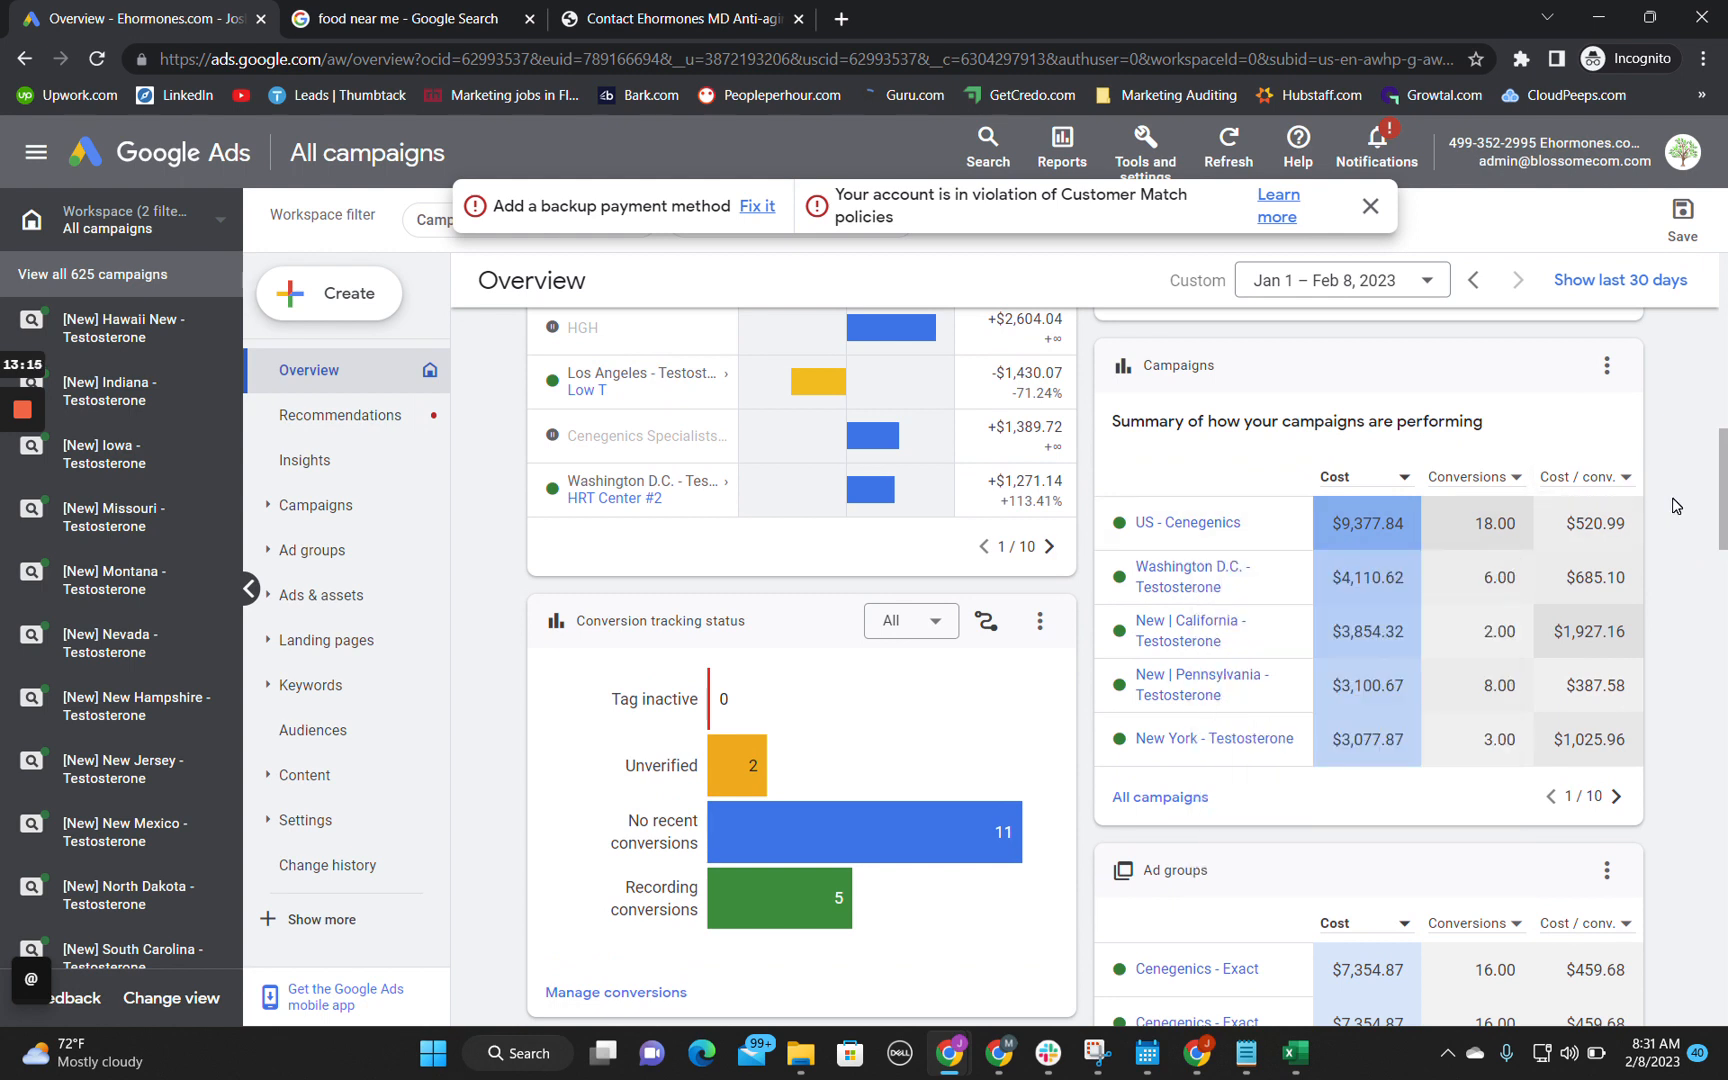
Step: Switch to the audit spreadsheet, check the Performance of Impressions/ Leadflows sheet and return to the Technical Audit sheet
mouse_move(950, 1053)
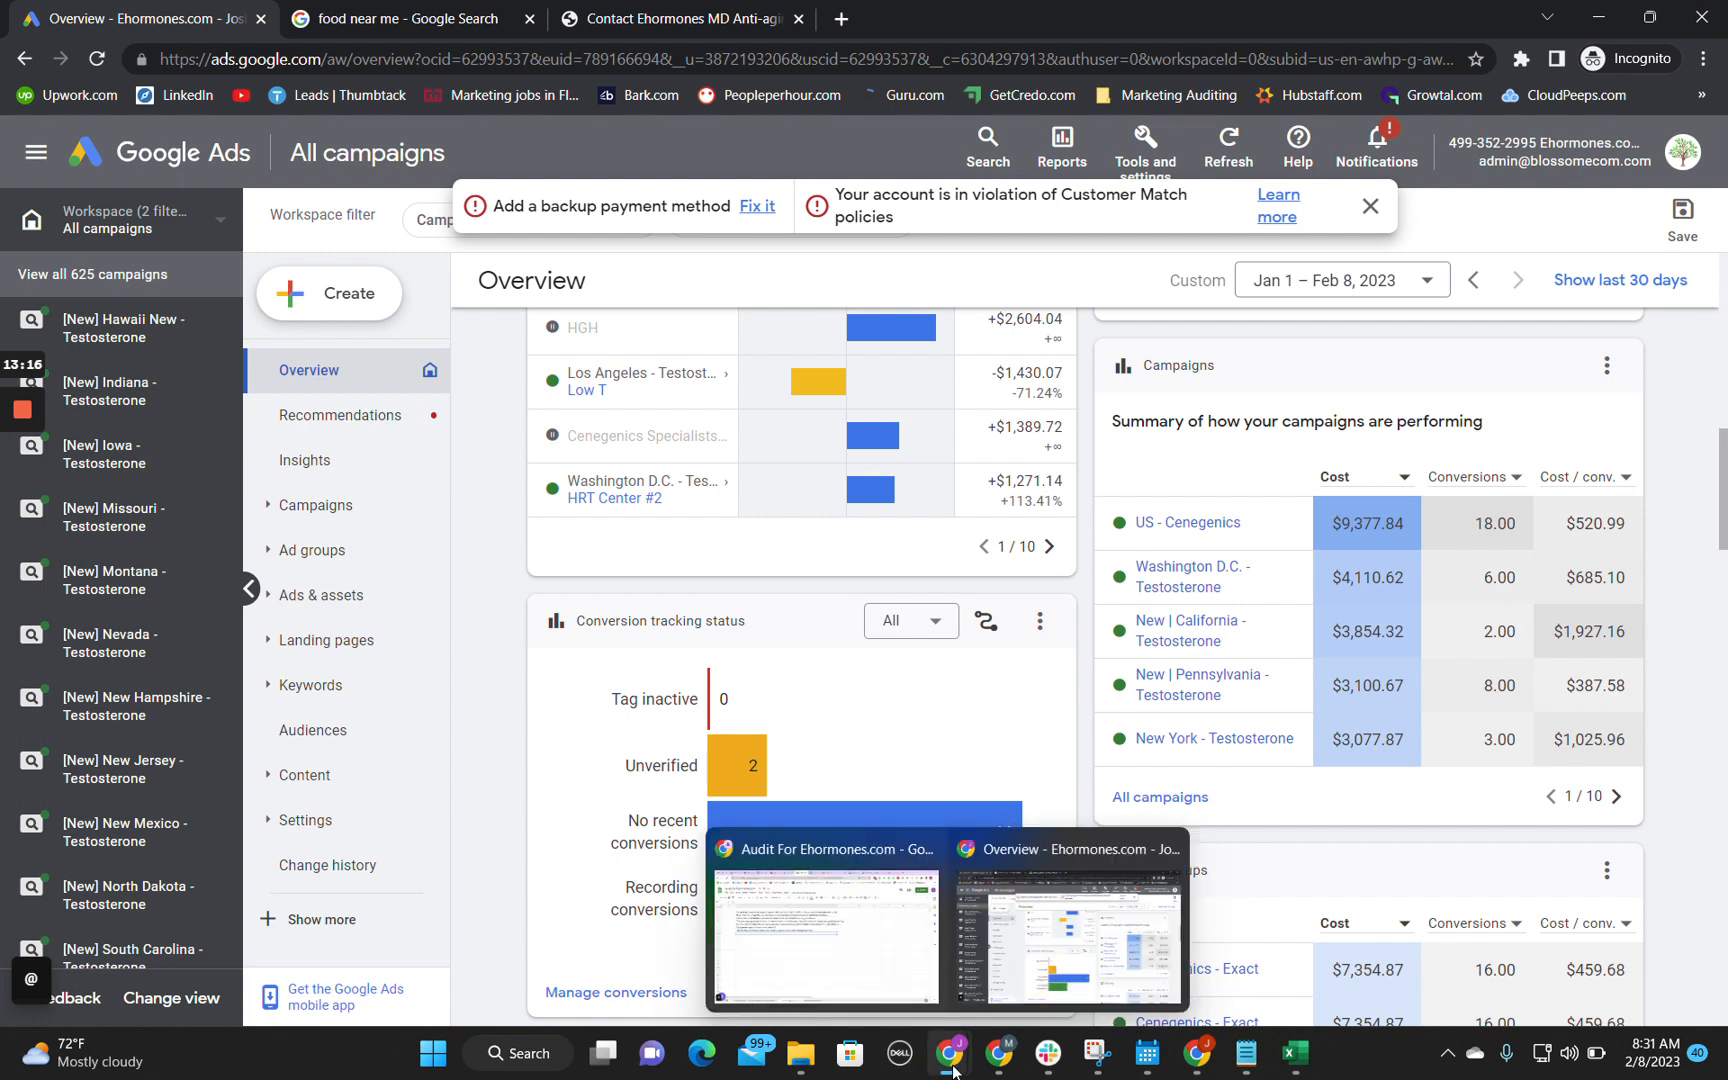
left_click(820, 919)
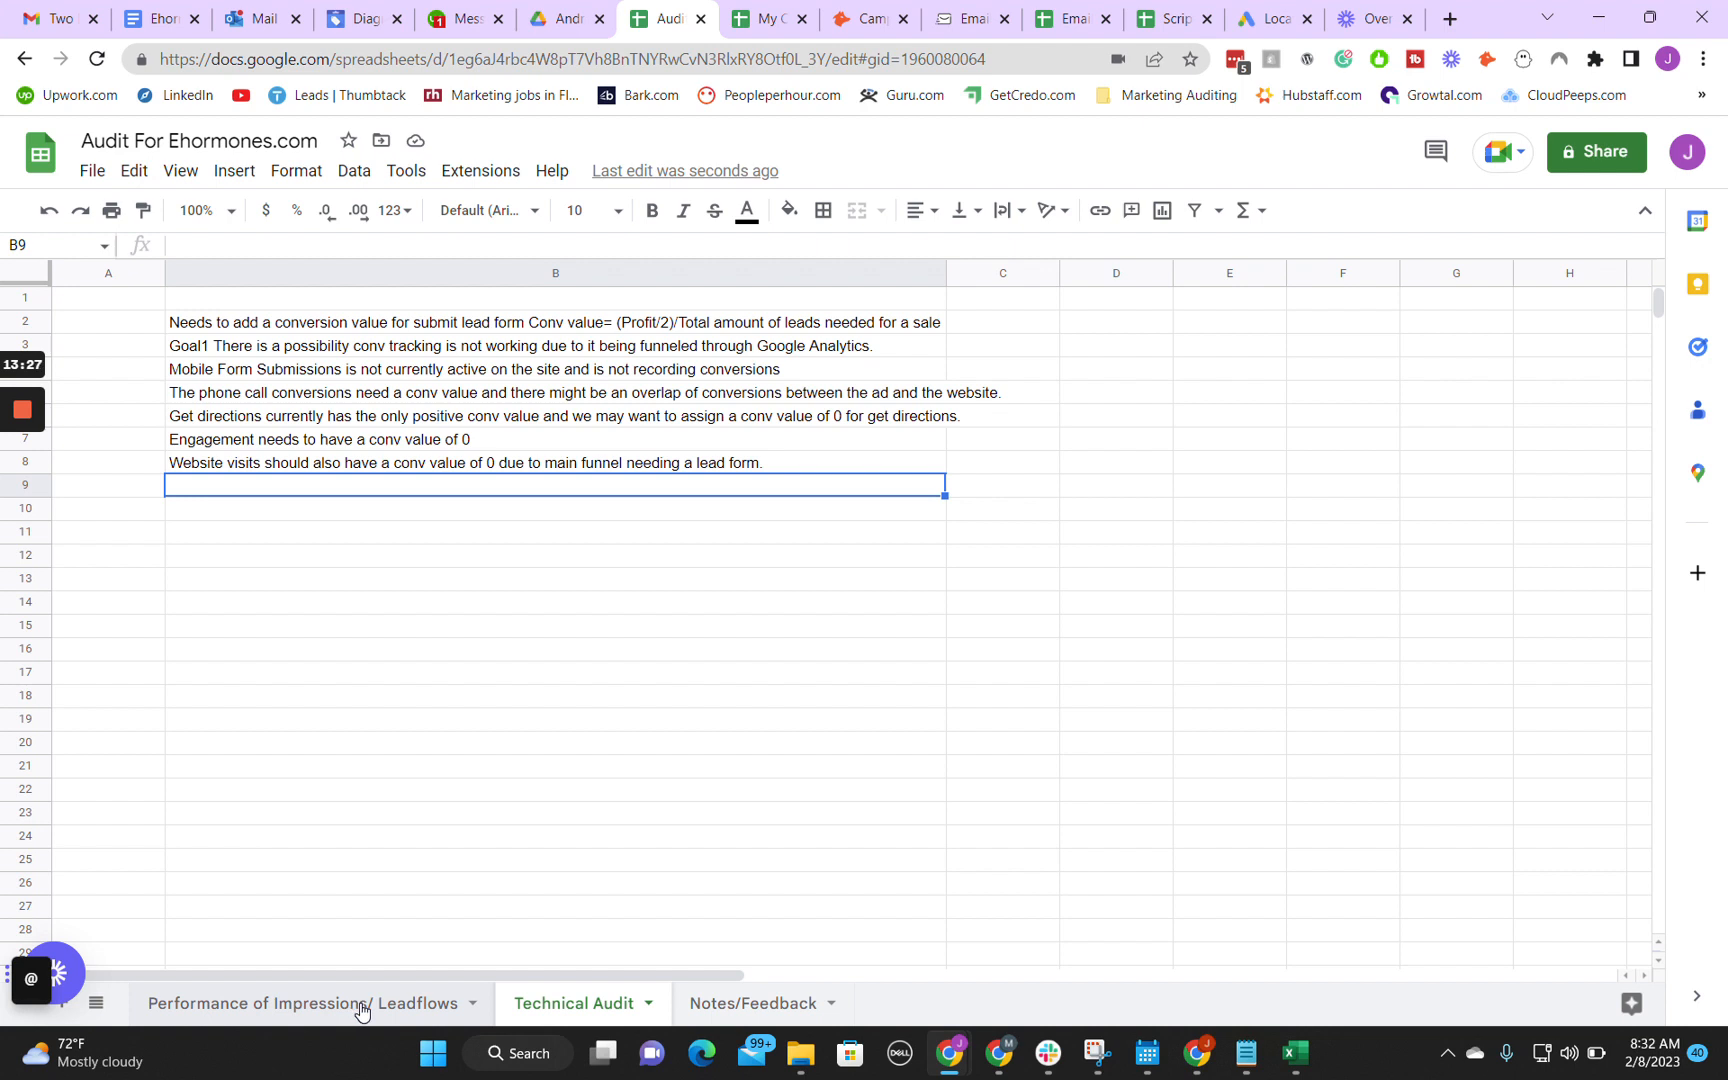
left_click(418, 1014)
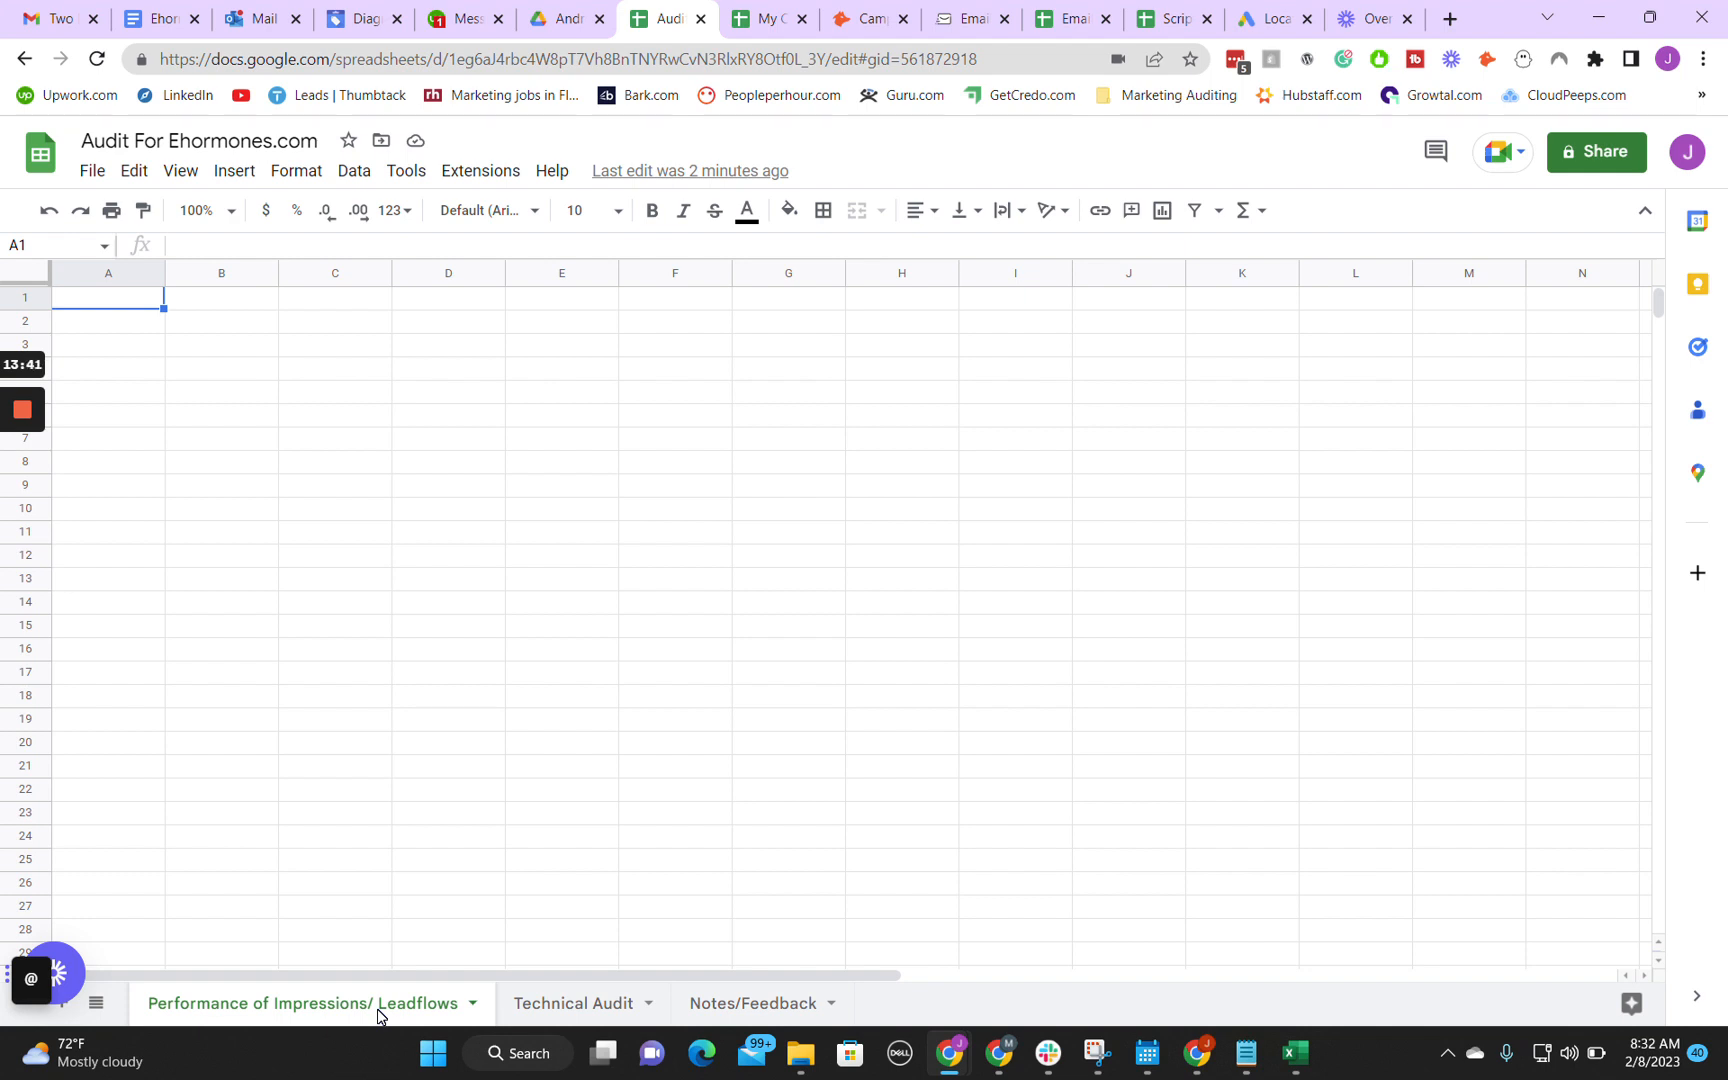
left_click(585, 1005)
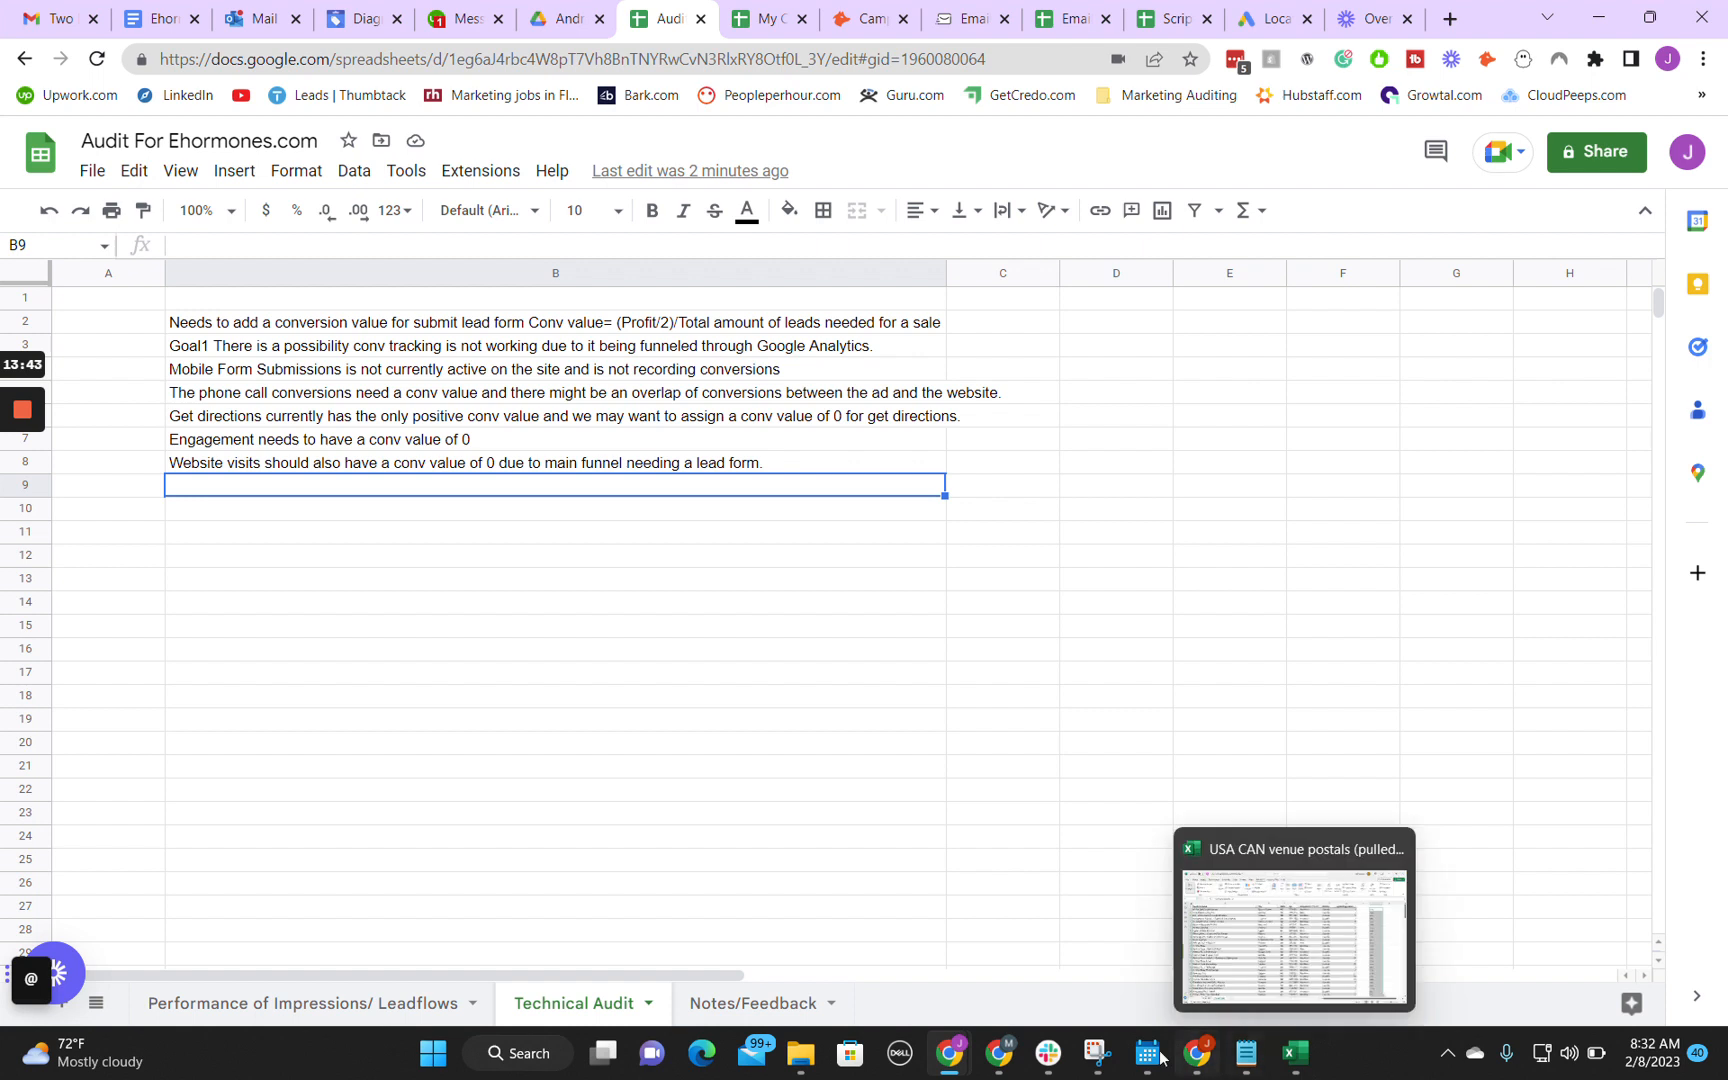
Step: Open the US - Cenegenics campaign in Google Ads and review its overview alongside the account's campaign list
mouse_move(965, 1060)
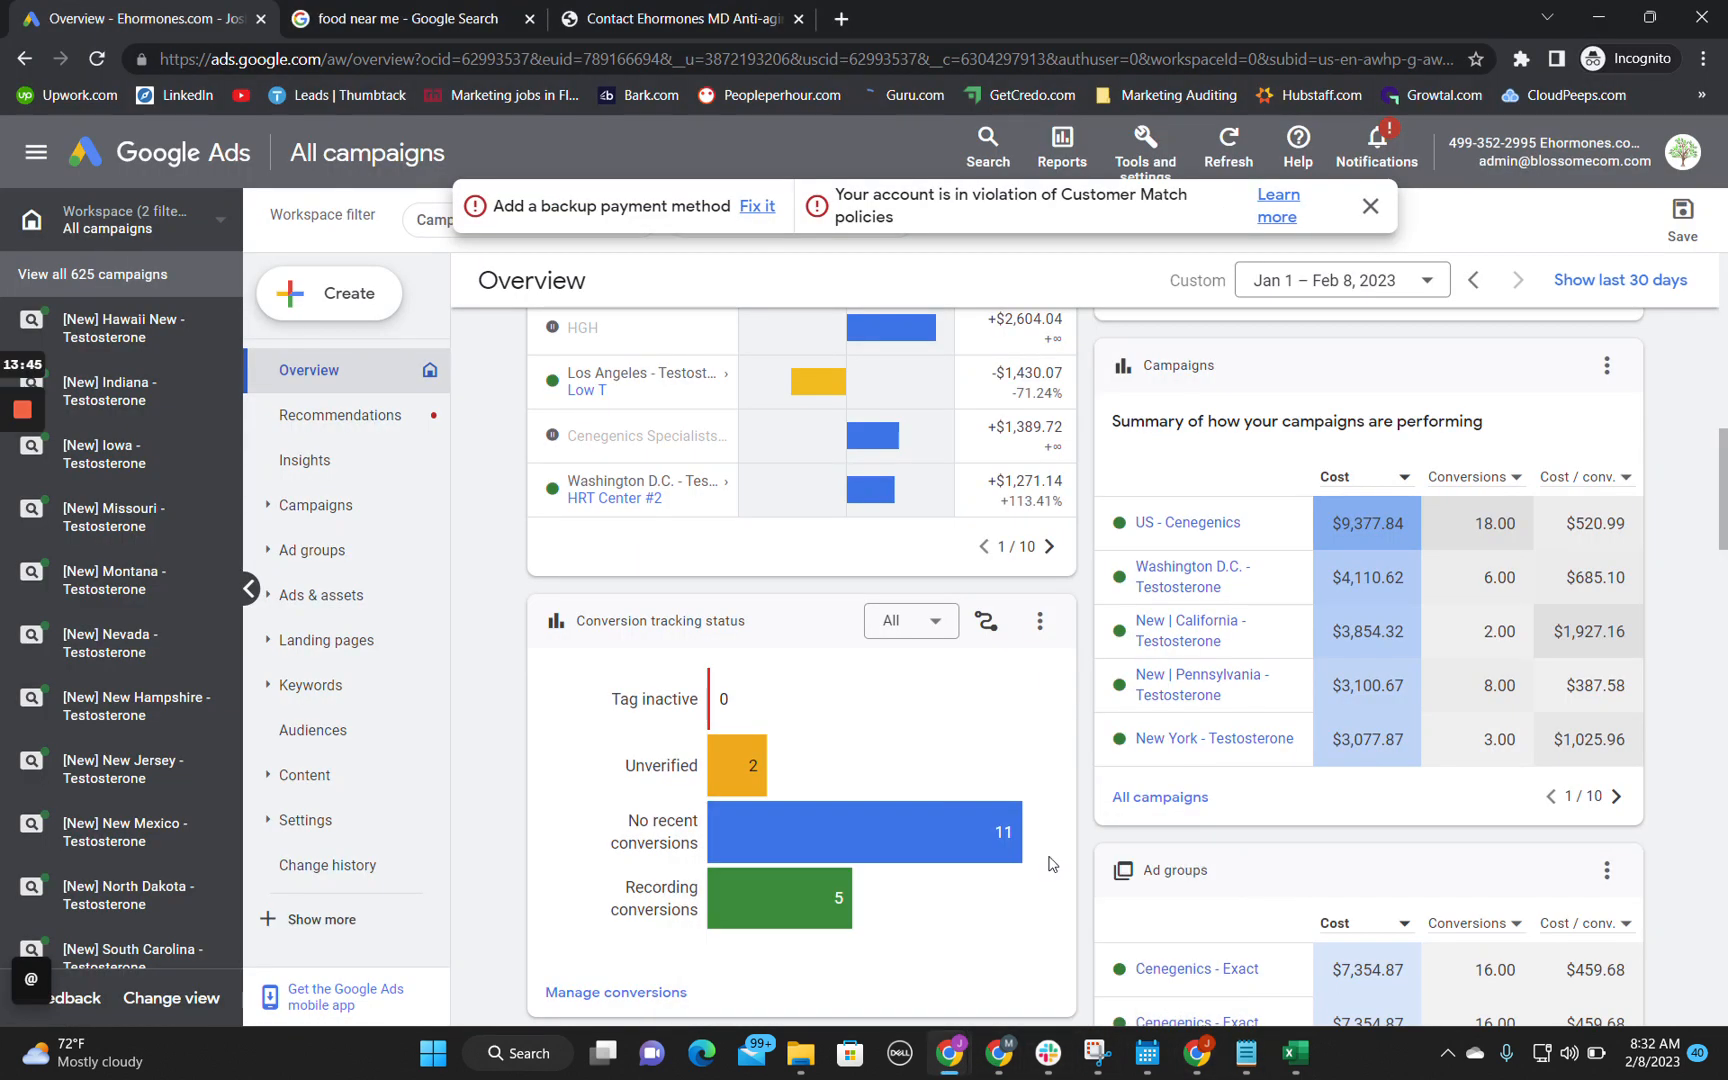
left_click(1075, 890)
scroll(1080, 652, "up", 1)
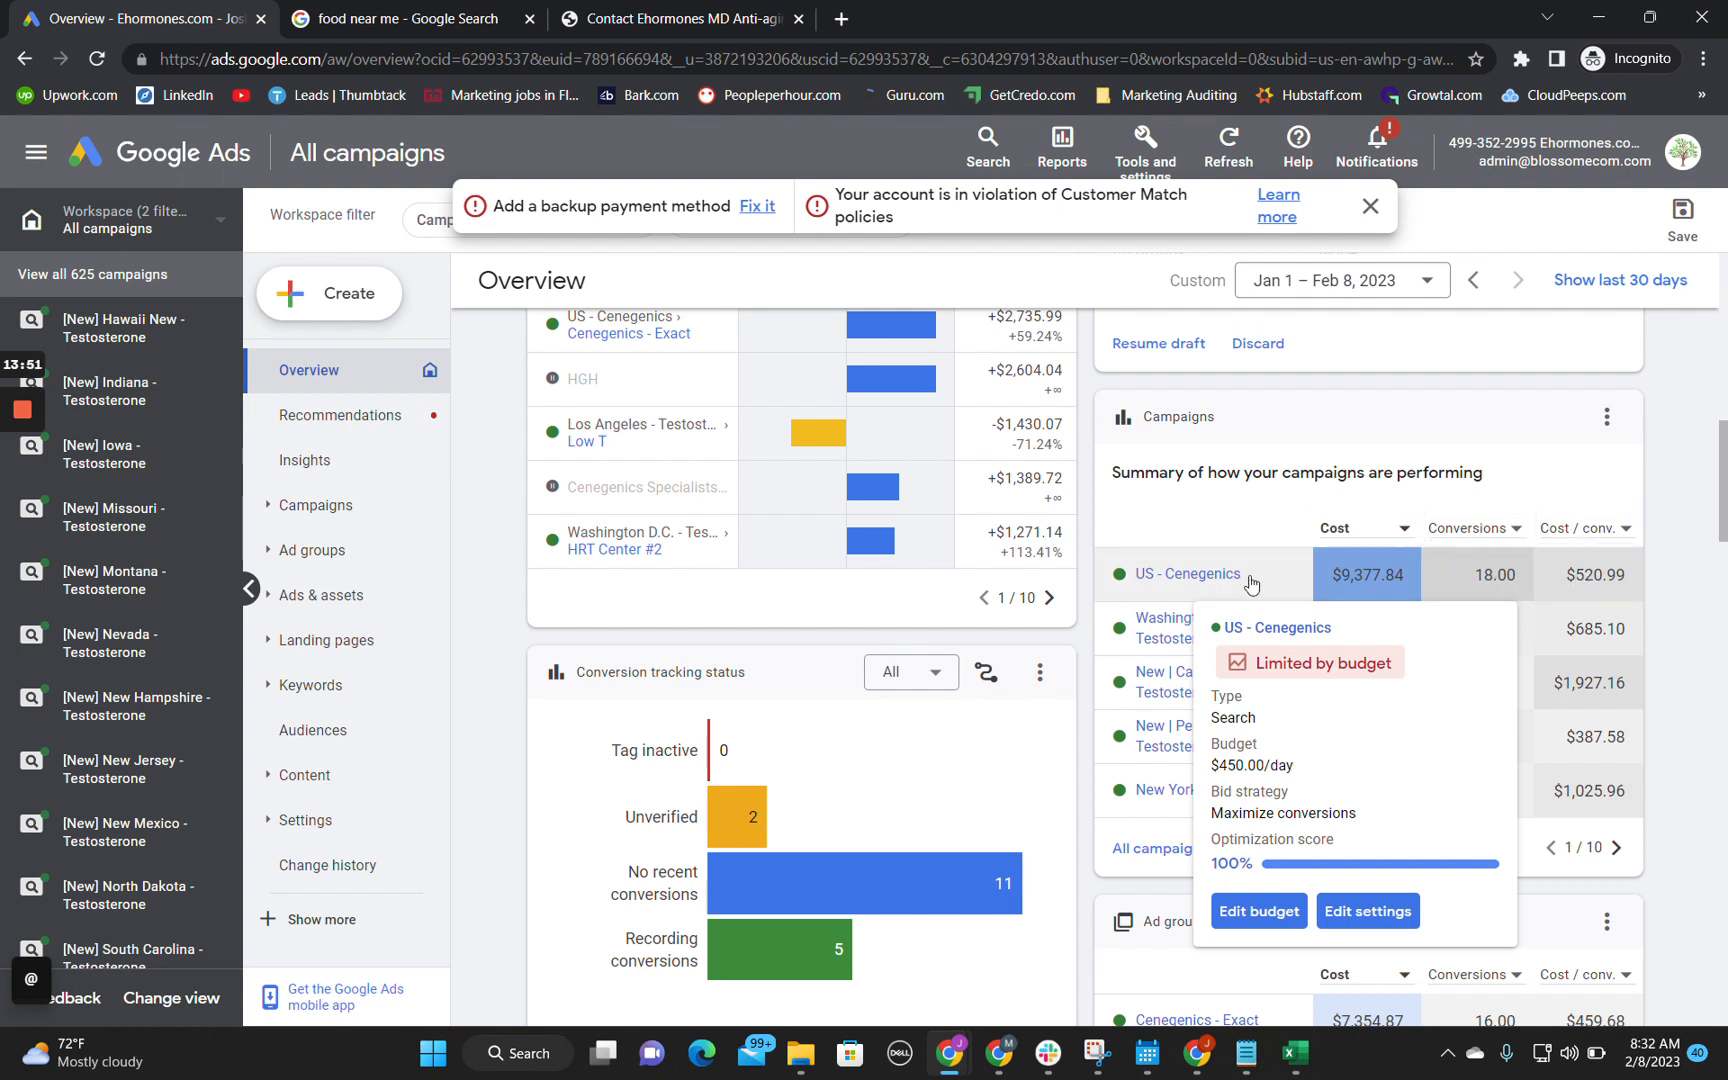
left_click(1177, 578)
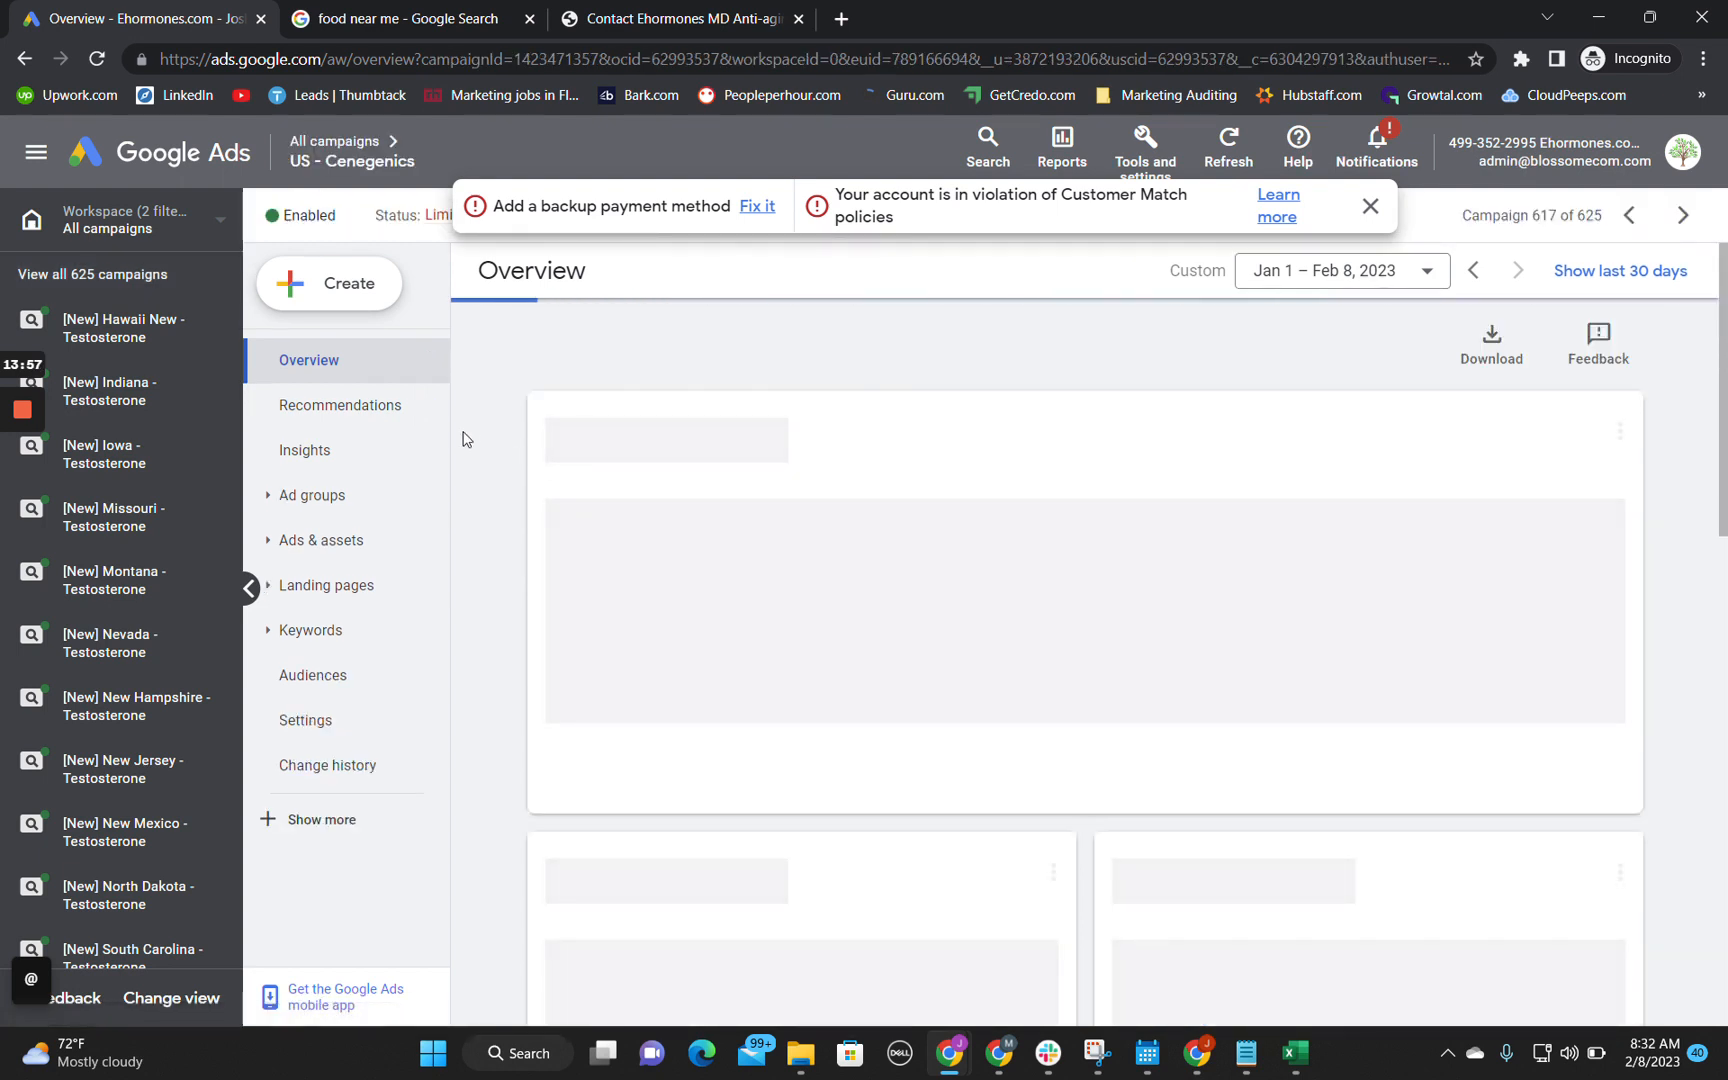
scroll(150, 560, "down", 6)
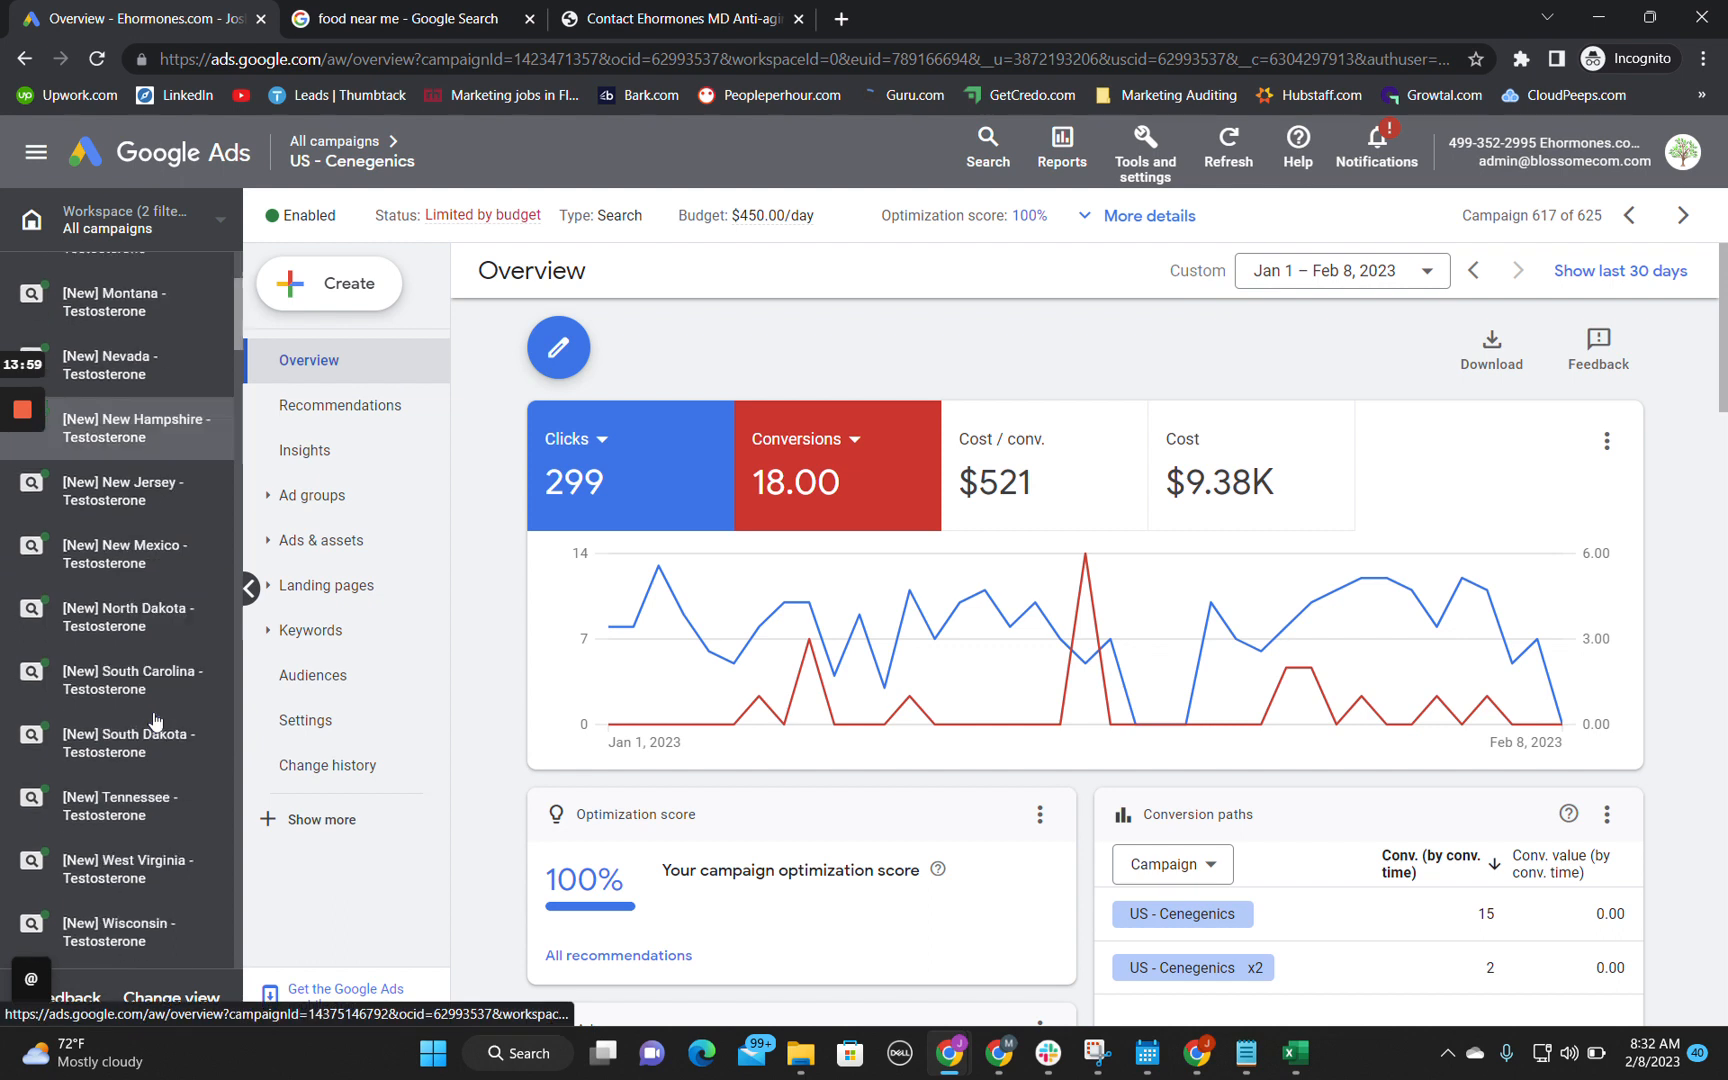
scroll(155, 540, "up", 4)
scroll(158, 506, "up", 2)
scroll(158, 506, "down", 7)
scroll(158, 506, "up", 3)
scroll(158, 506, "up", 5)
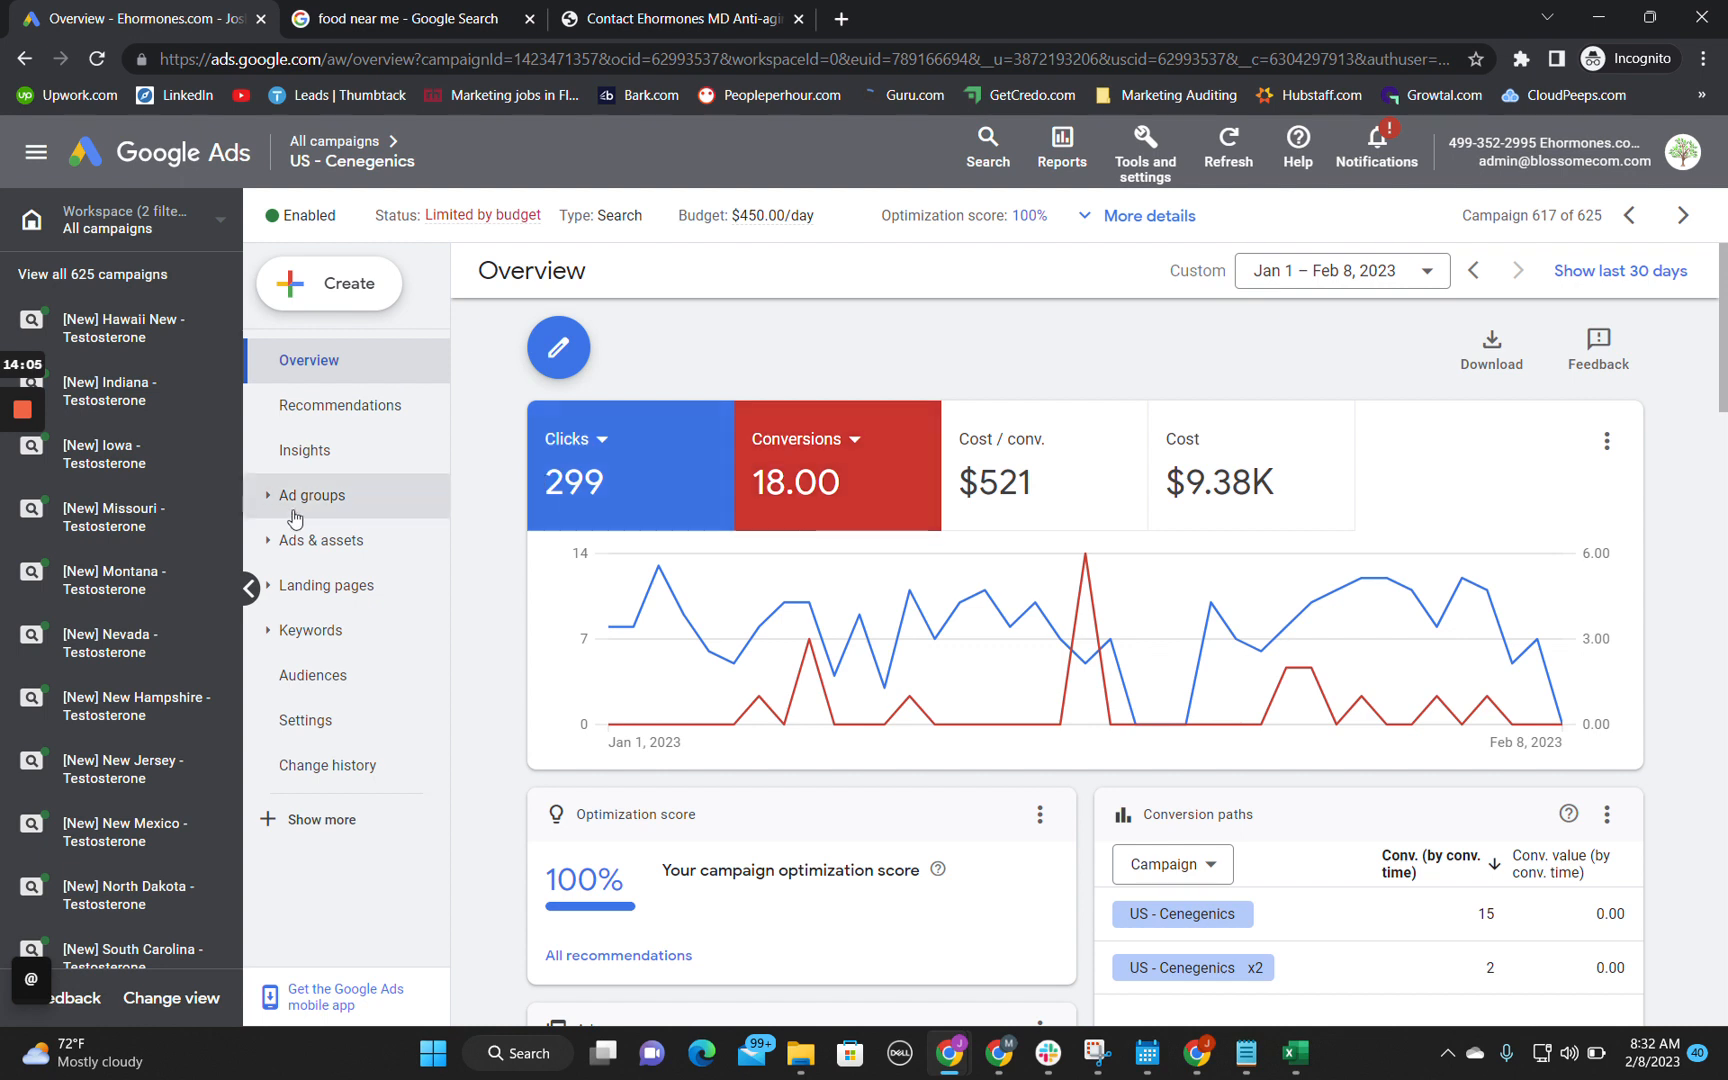
scroll(110, 590, "down", 6)
scroll(108, 589, "up", 3)
scroll(108, 589, "up", 3)
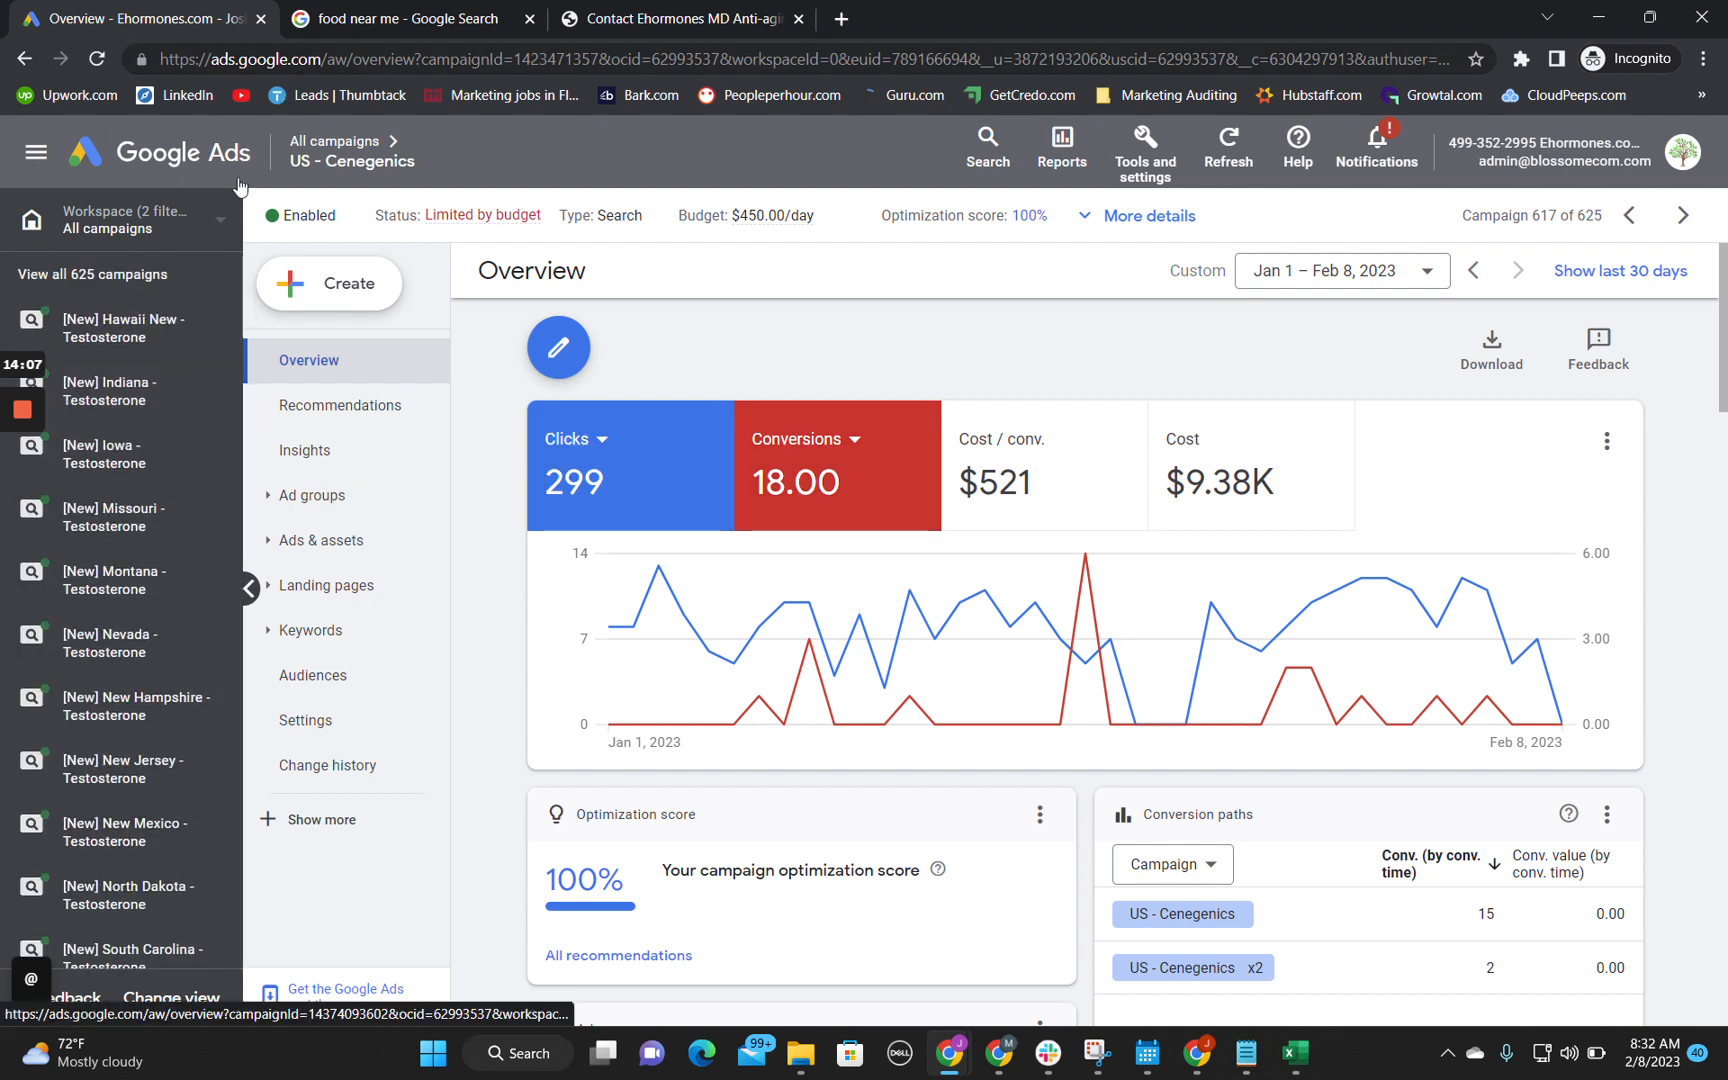
Step: Return to the all-campaigns overview and find the campaign performance summary
left_click(218, 219)
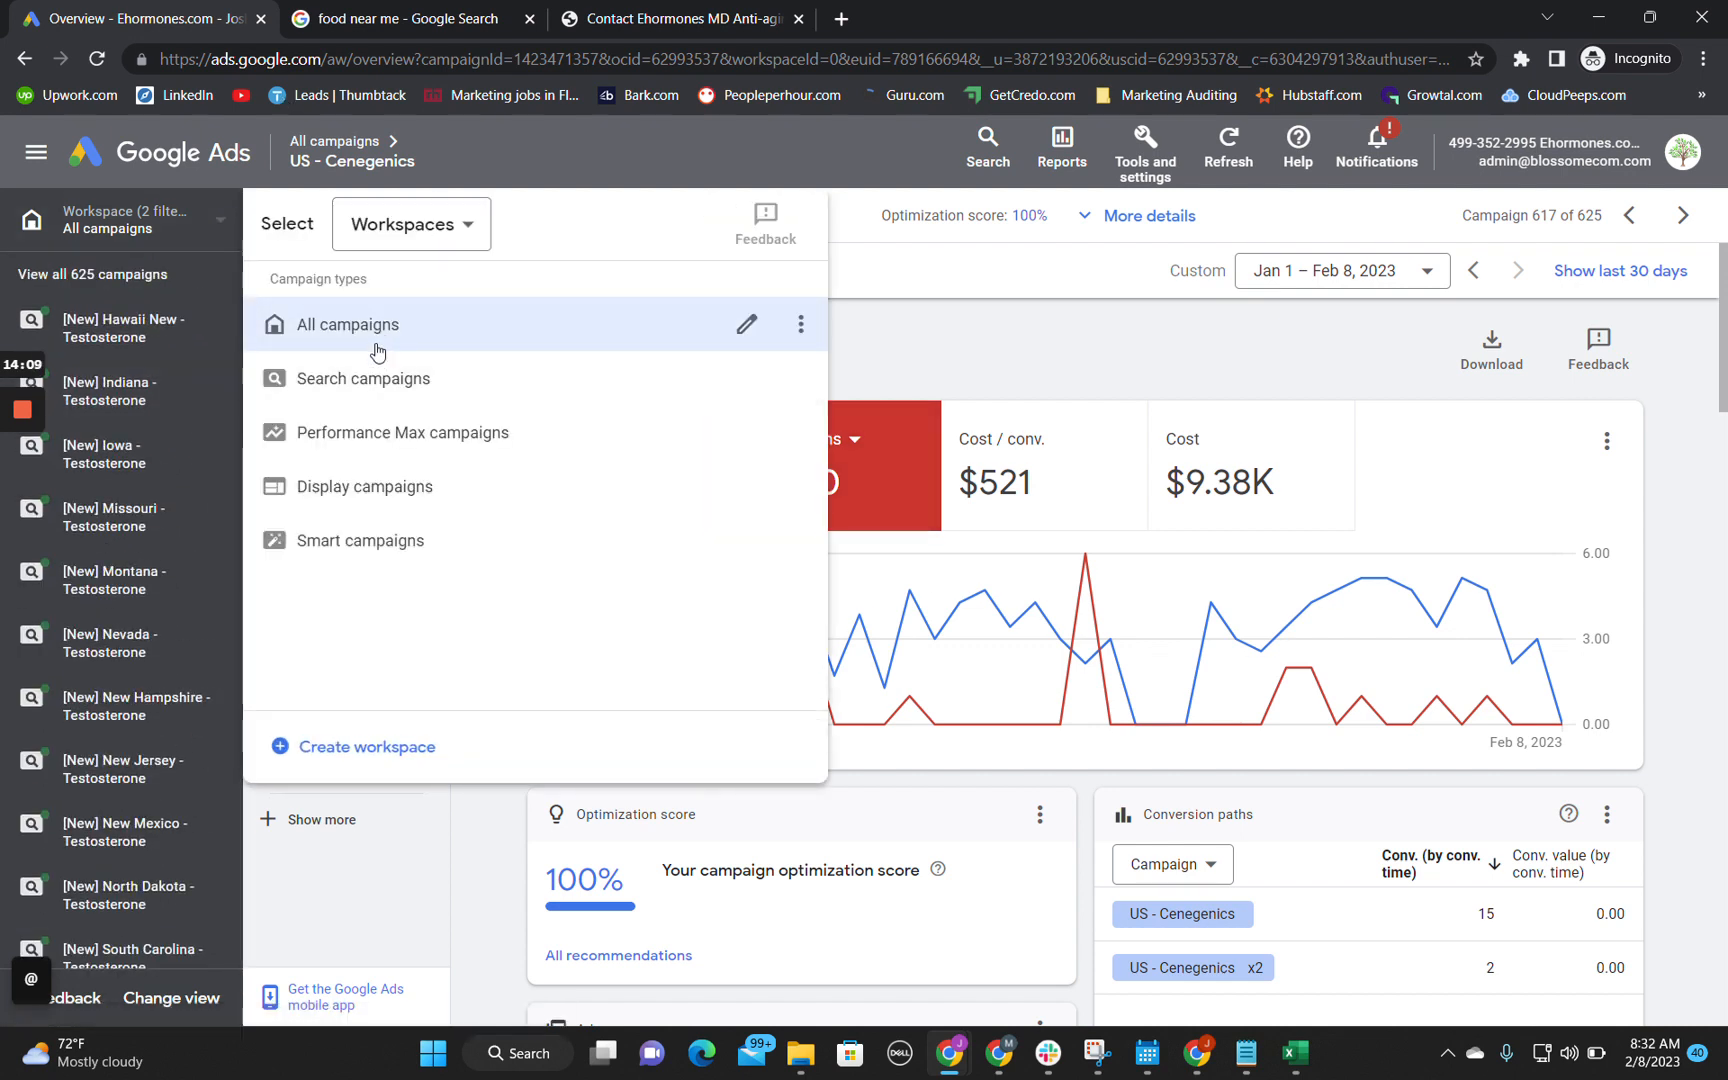
left_click(474, 932)
left_click(45, 273)
scroll(956, 598, "down", 1)
scroll(956, 598, "down", 7)
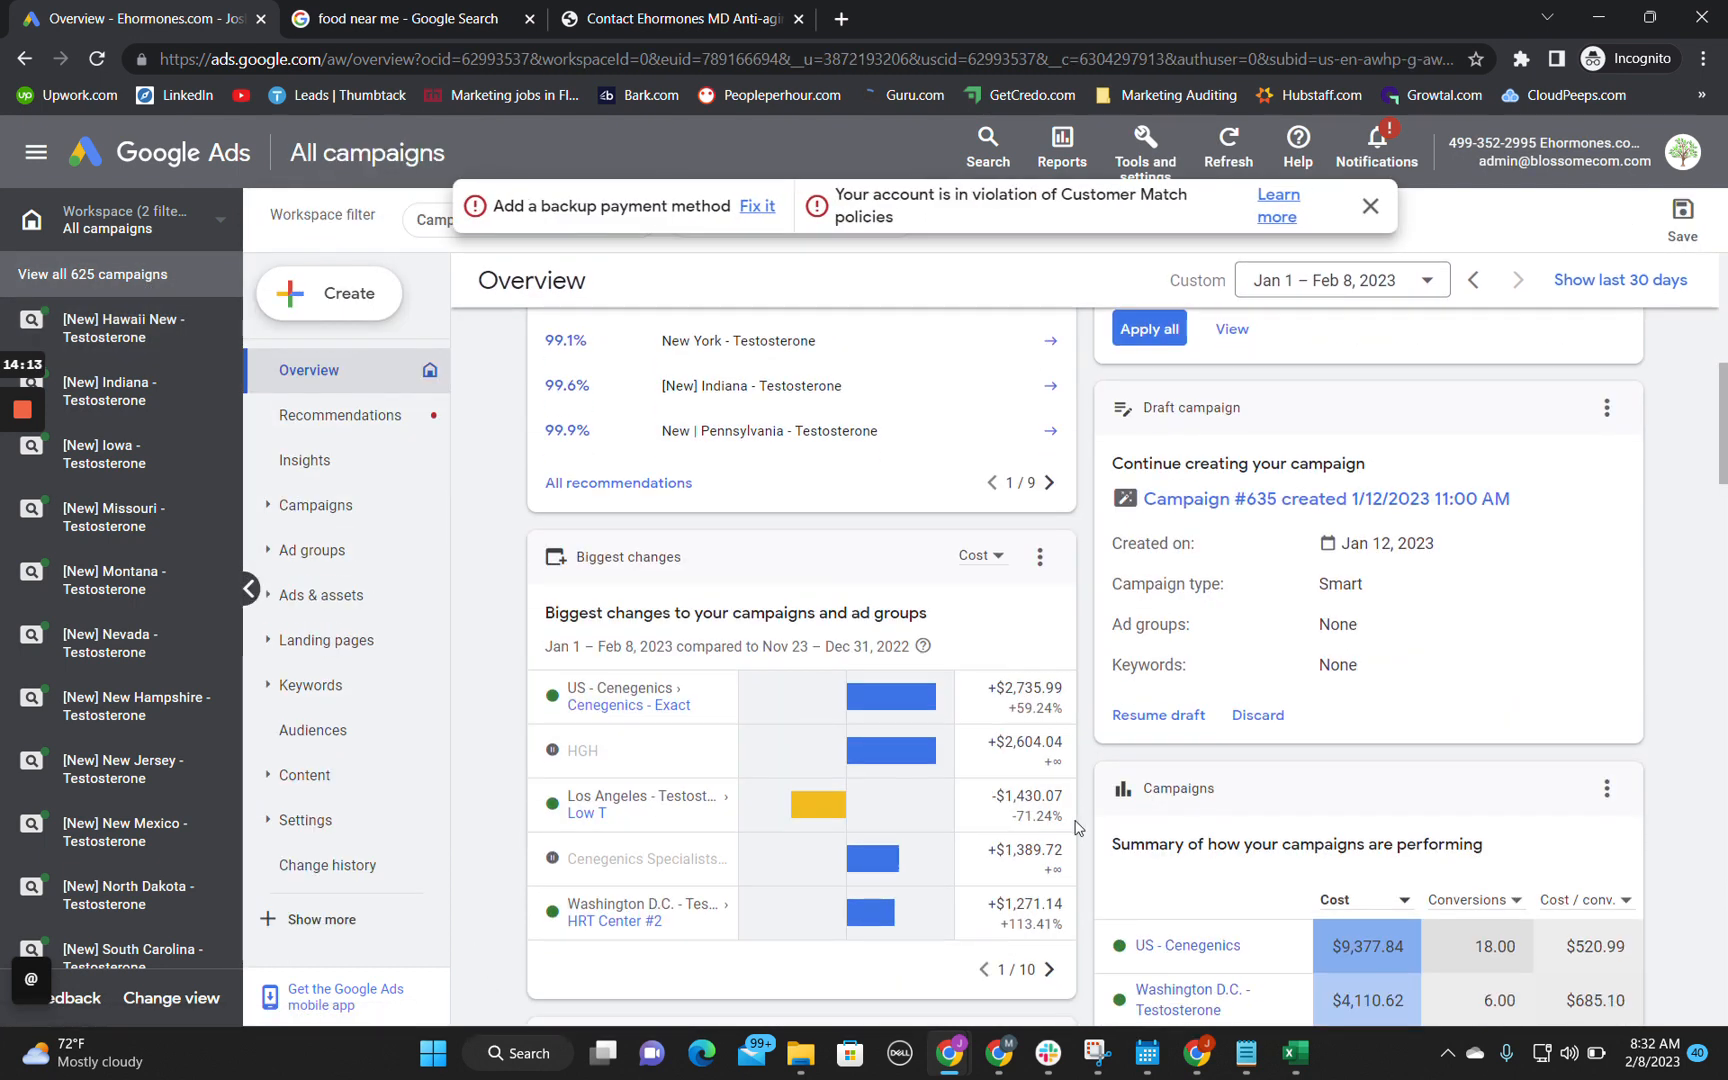
Step: Copy the campaign name US - Cenegenics from the Google Ads campaign summary into cell A9 of the Technical Audit sheet
left_click_drag(1247, 815, 1141, 818)
key("ctrl+c")
left_click(1141, 817)
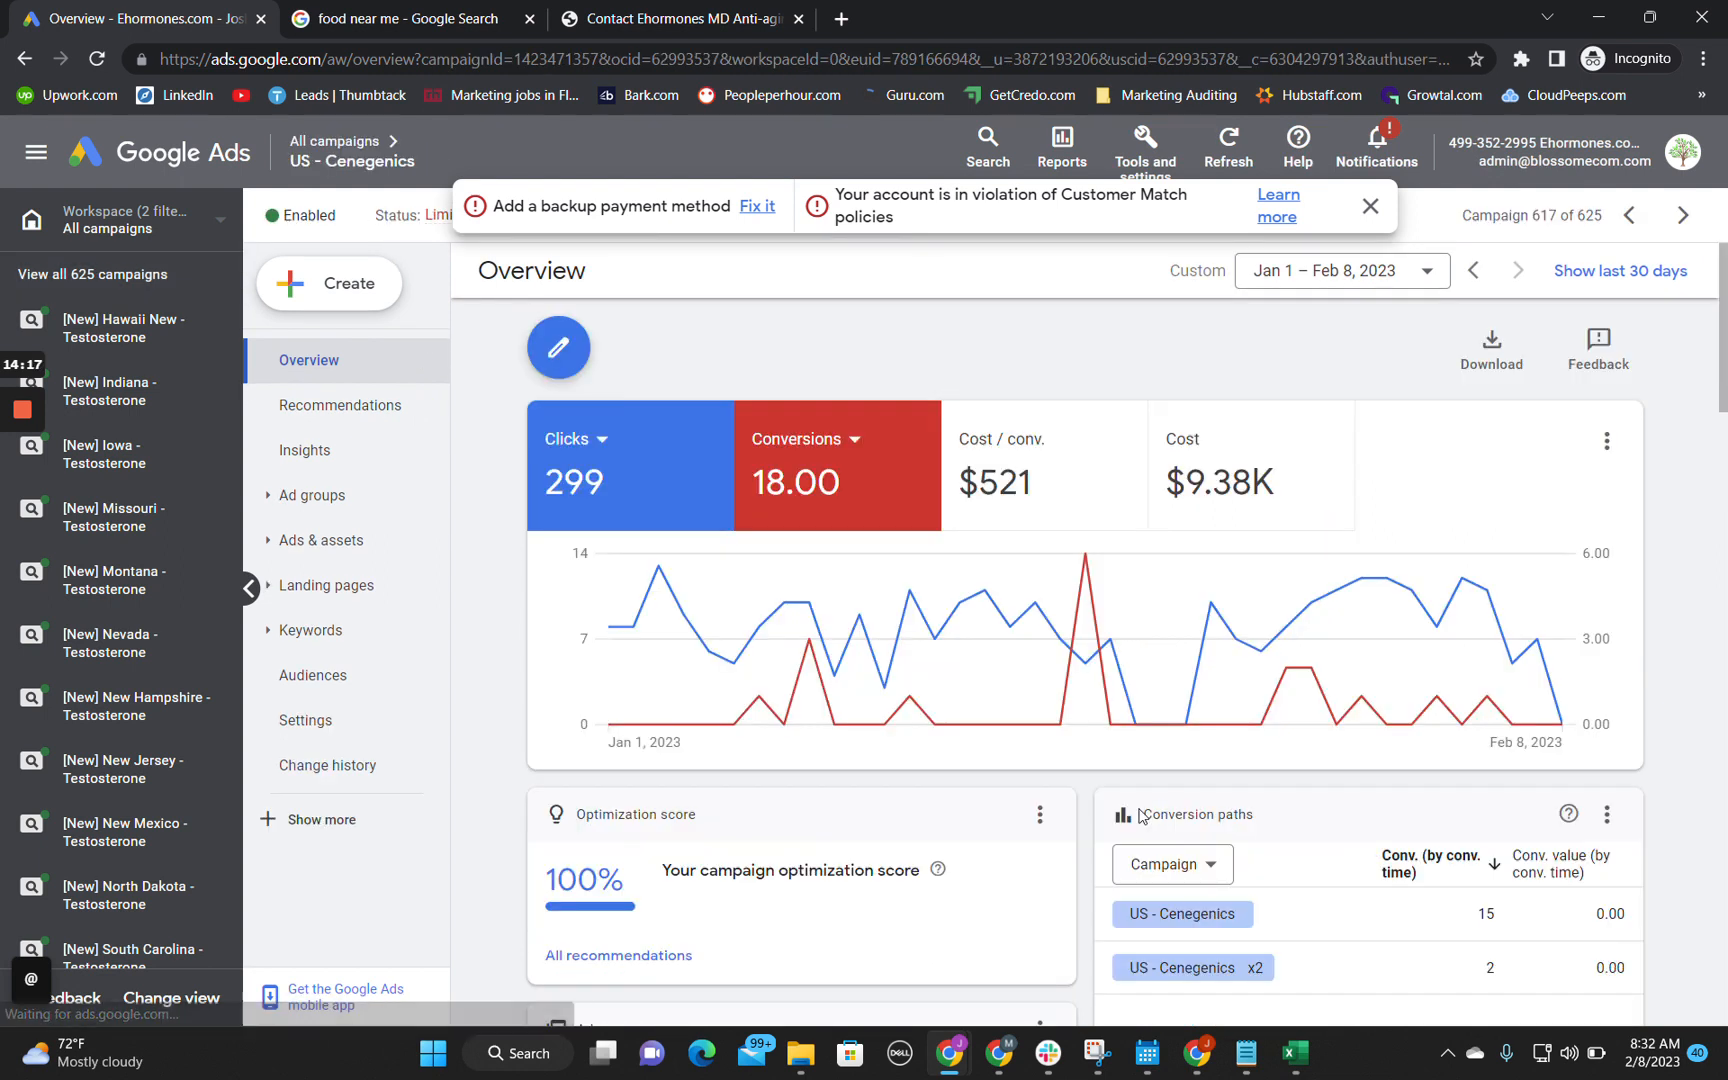
mouse_move(950, 1053)
left_click(797, 897)
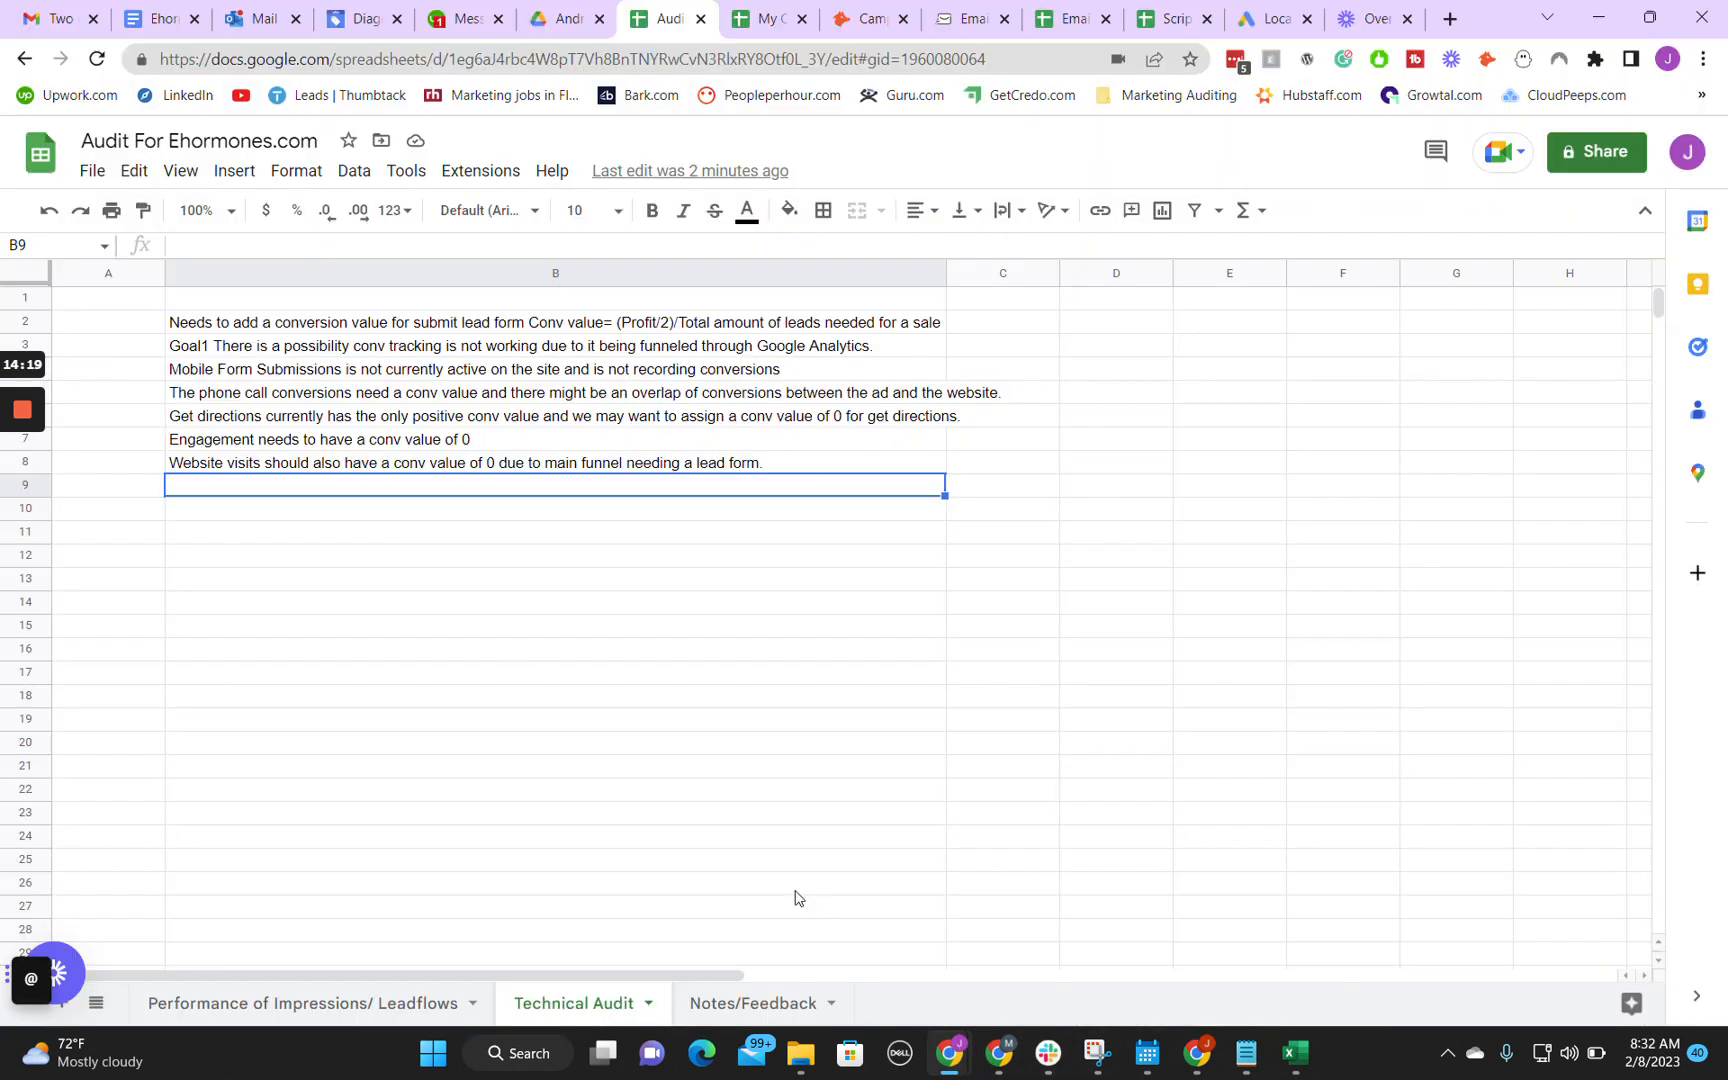
left_click(104, 492)
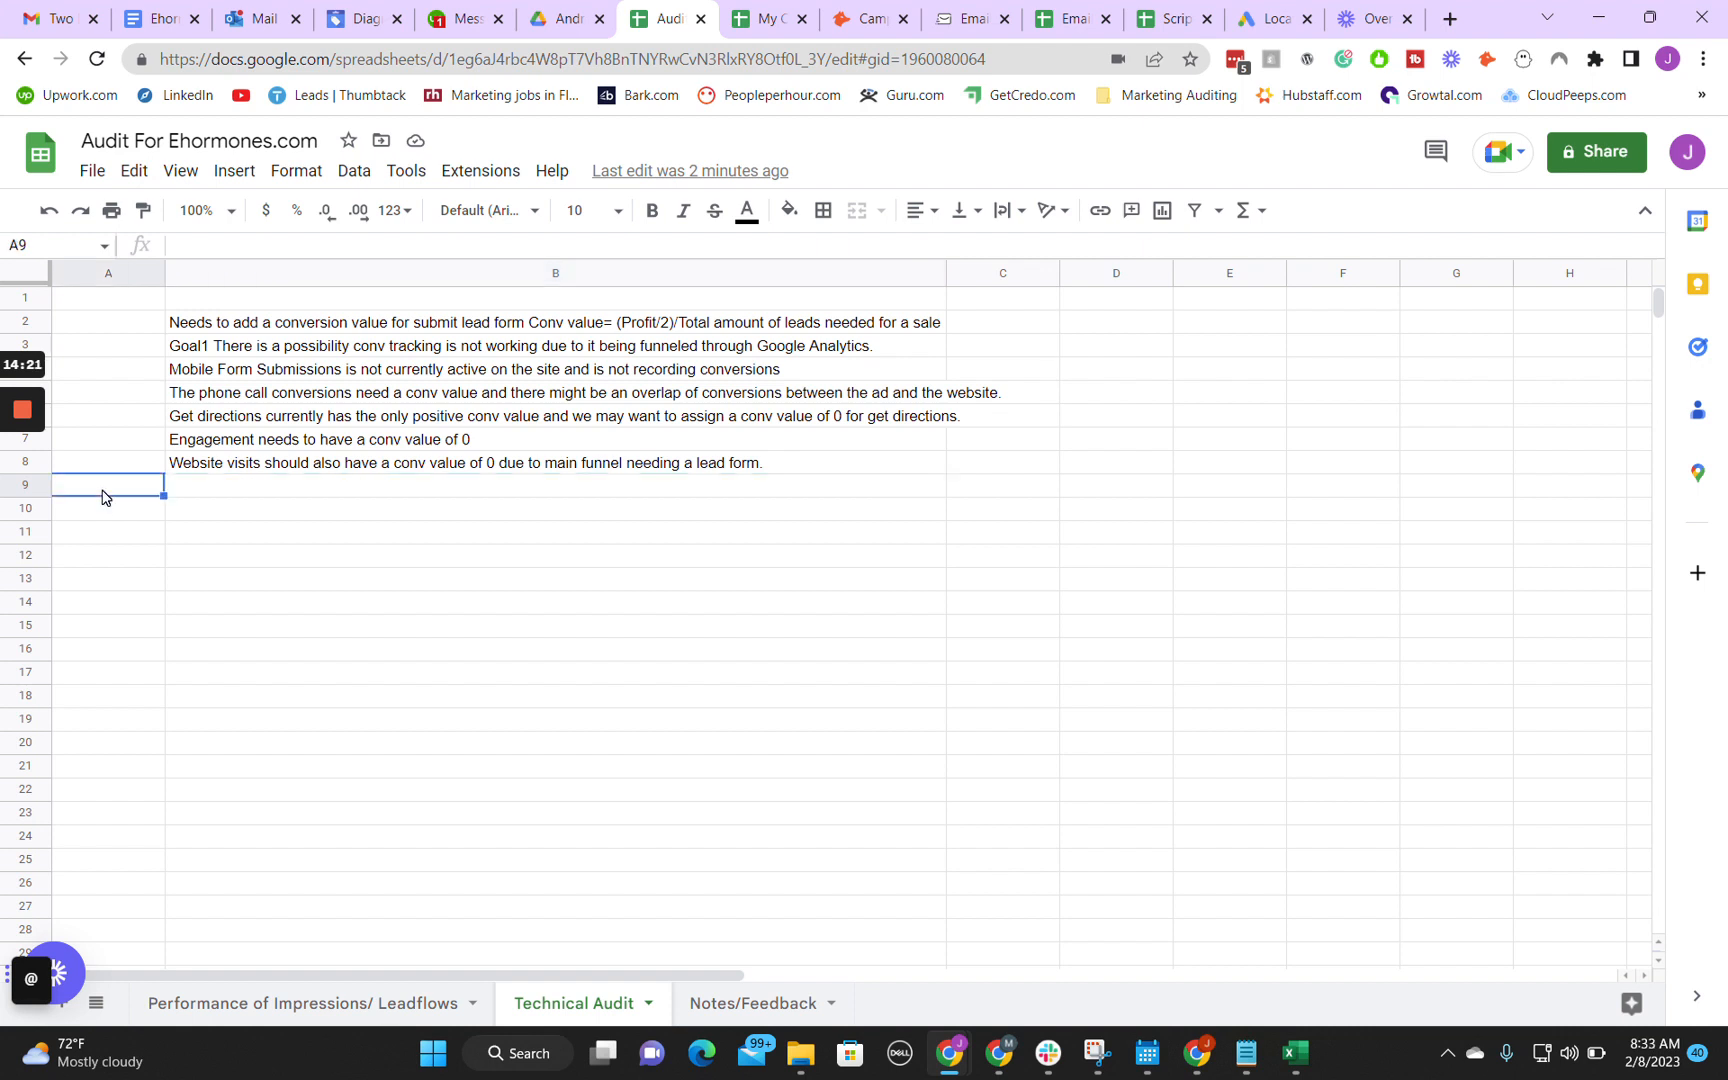
right_click(104, 492)
mouse_move(200, 438)
left_click(600, 447)
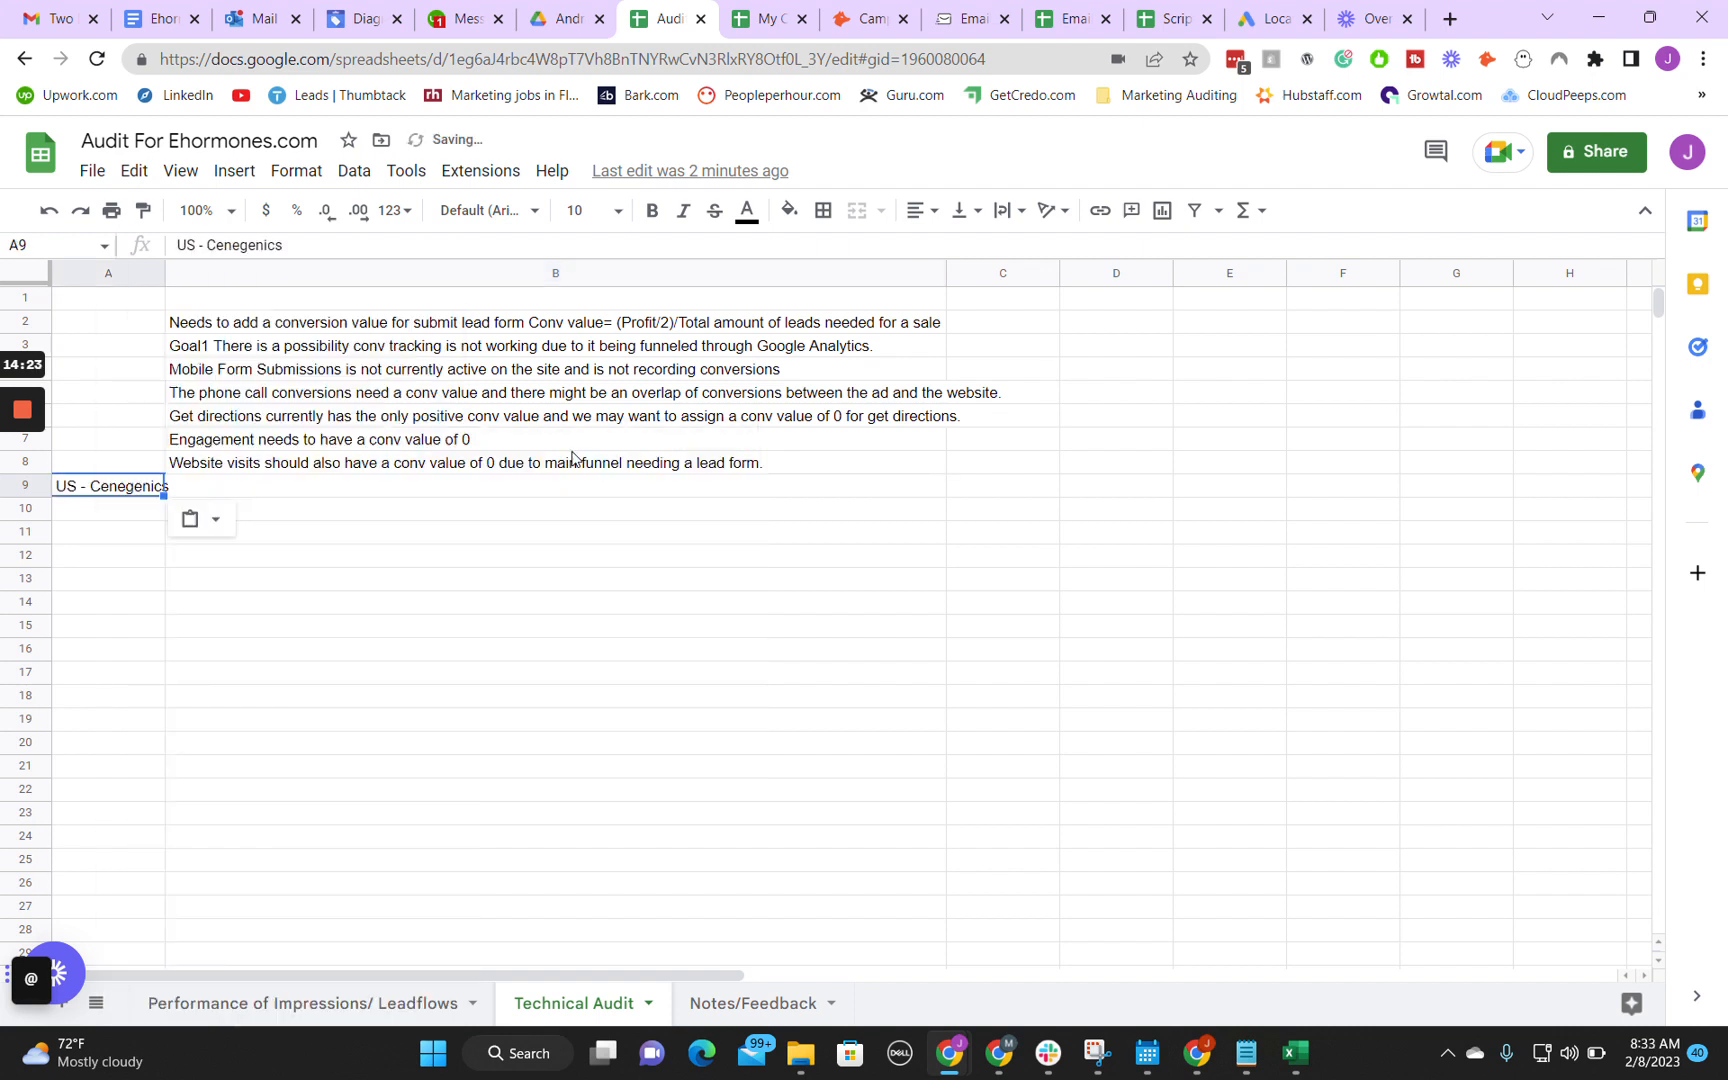
Step: Widen column A of the Technical Audit sheet slightly to fit the campaign name
left_click(197, 493)
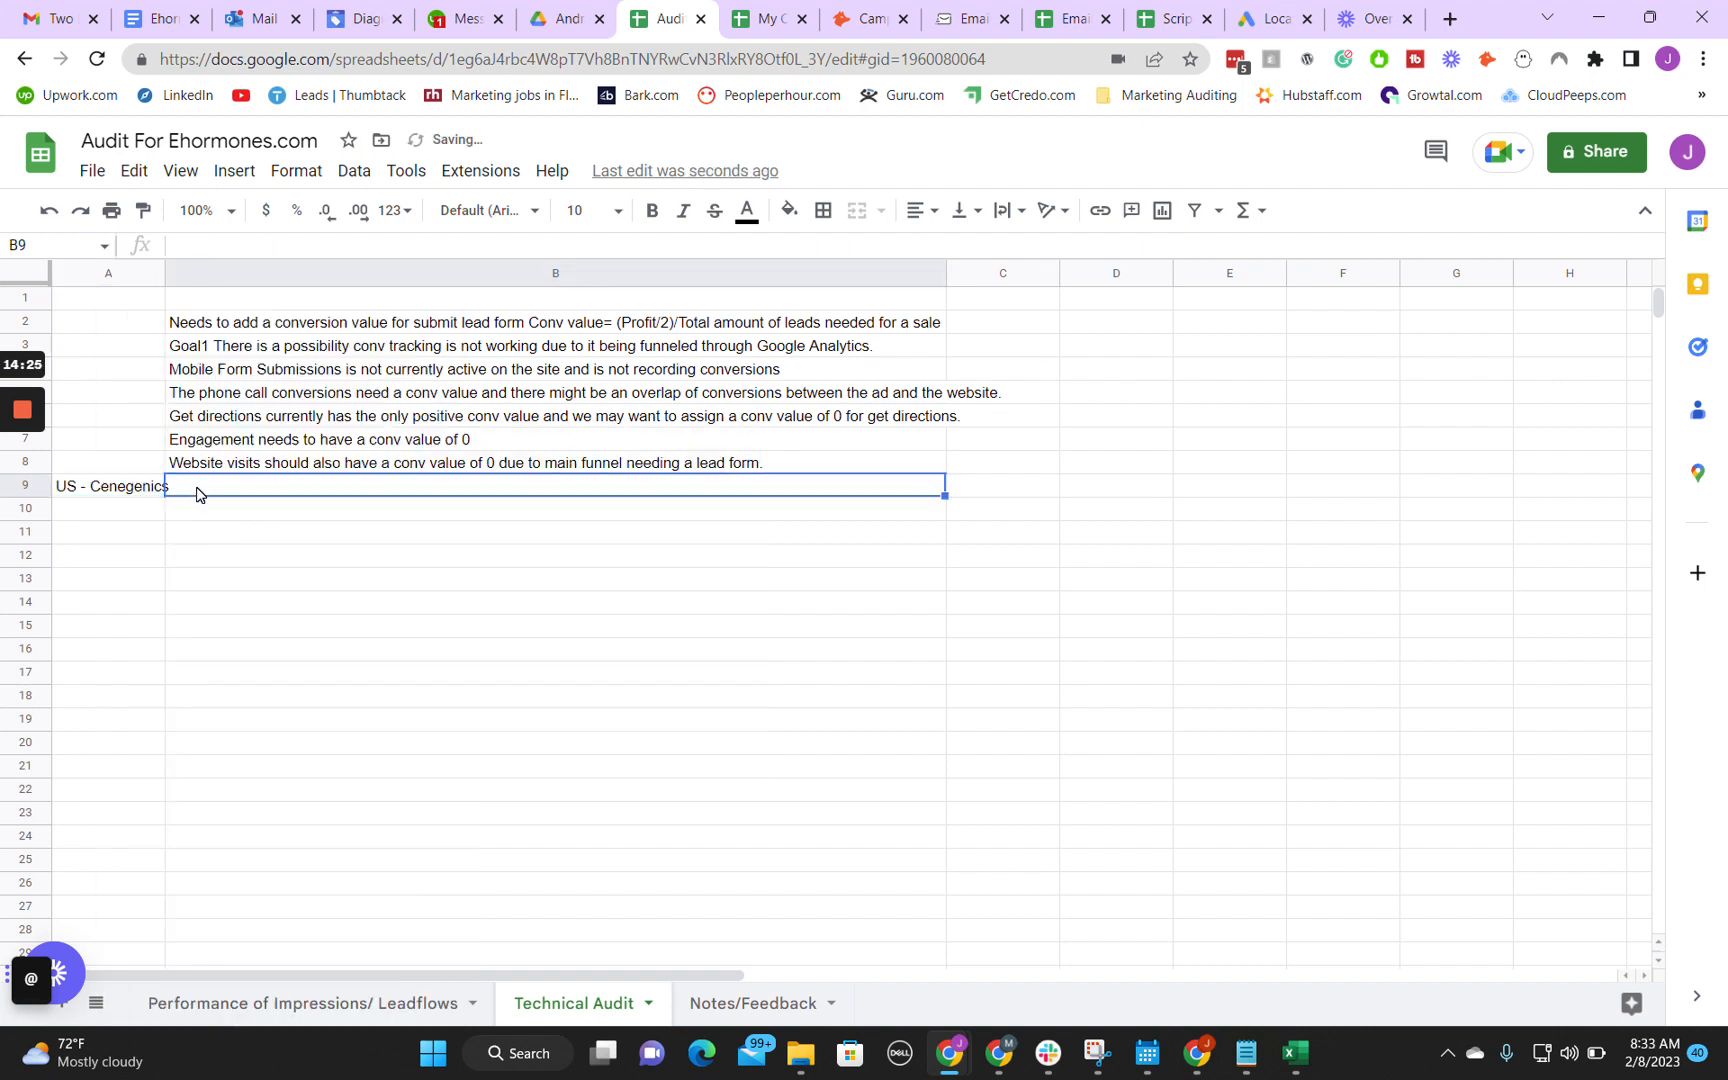
left_click_drag(169, 273, 181, 273)
left_click(193, 516)
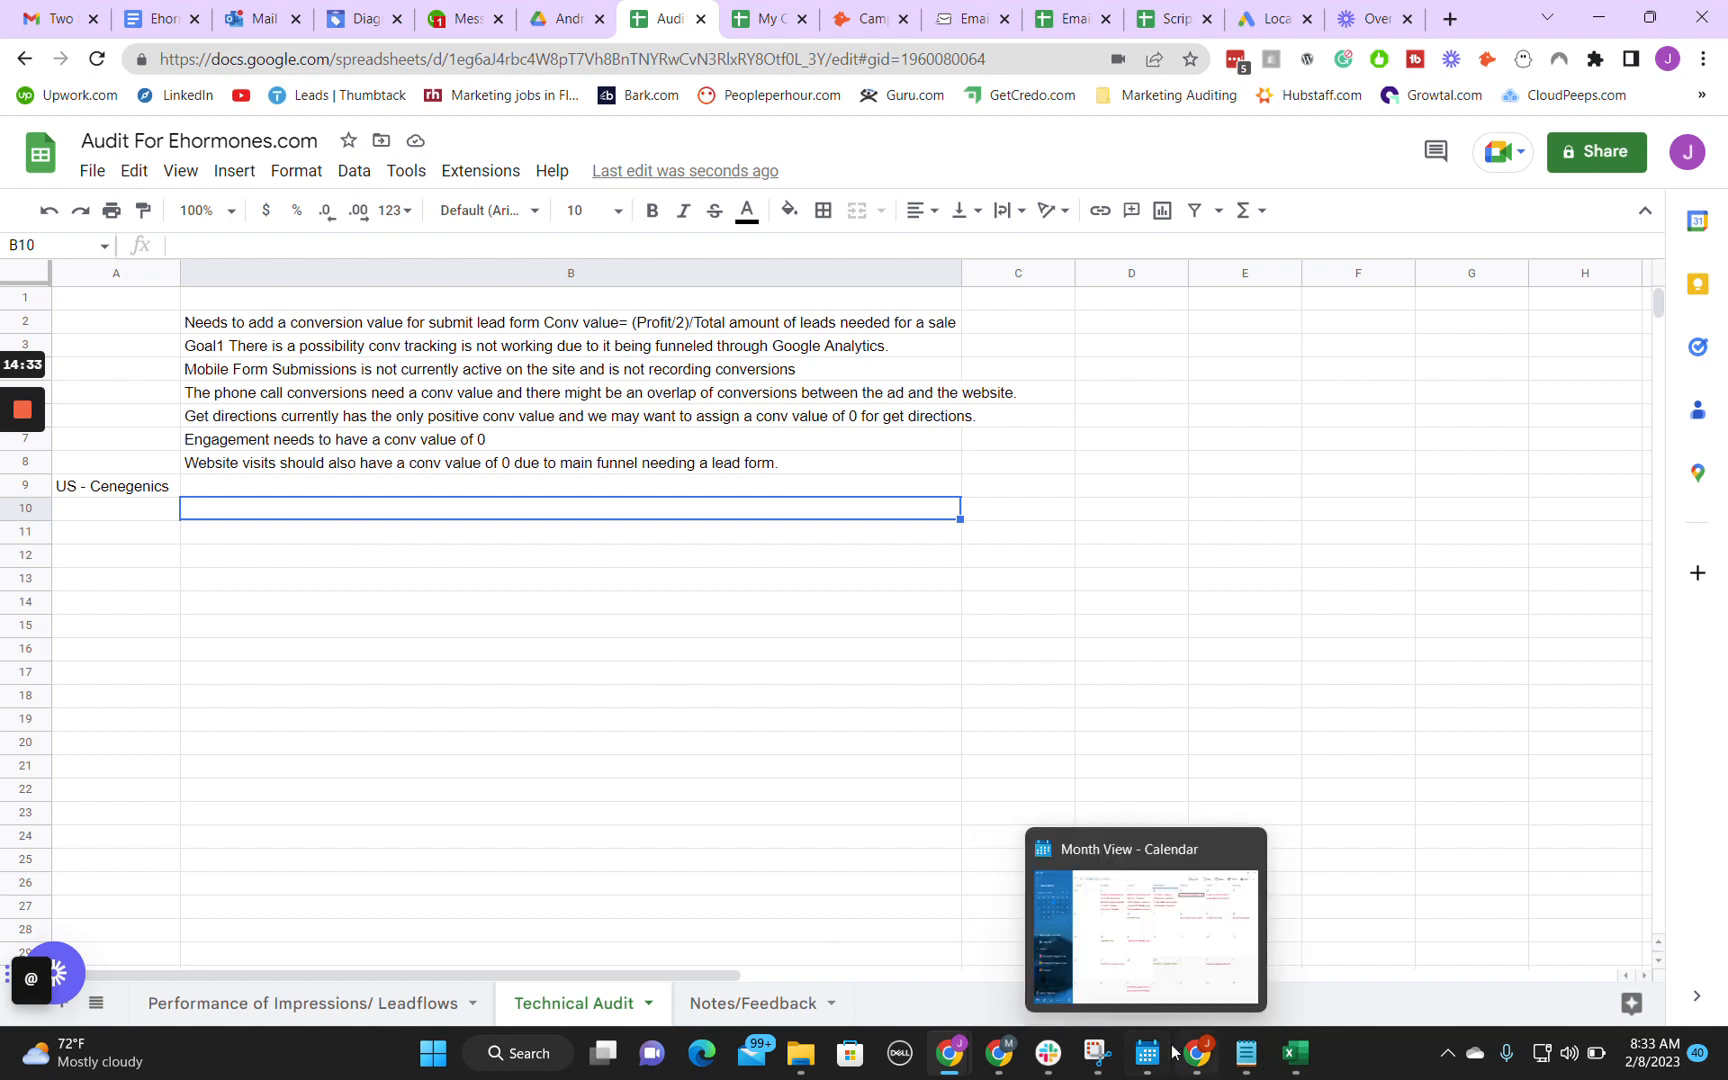
Step: Switch to Google Ads and add Cost / conv. to the US - Cenegenics overview chart to review the campaign's performance
mouse_move(1180, 1053)
mouse_move(962, 1053)
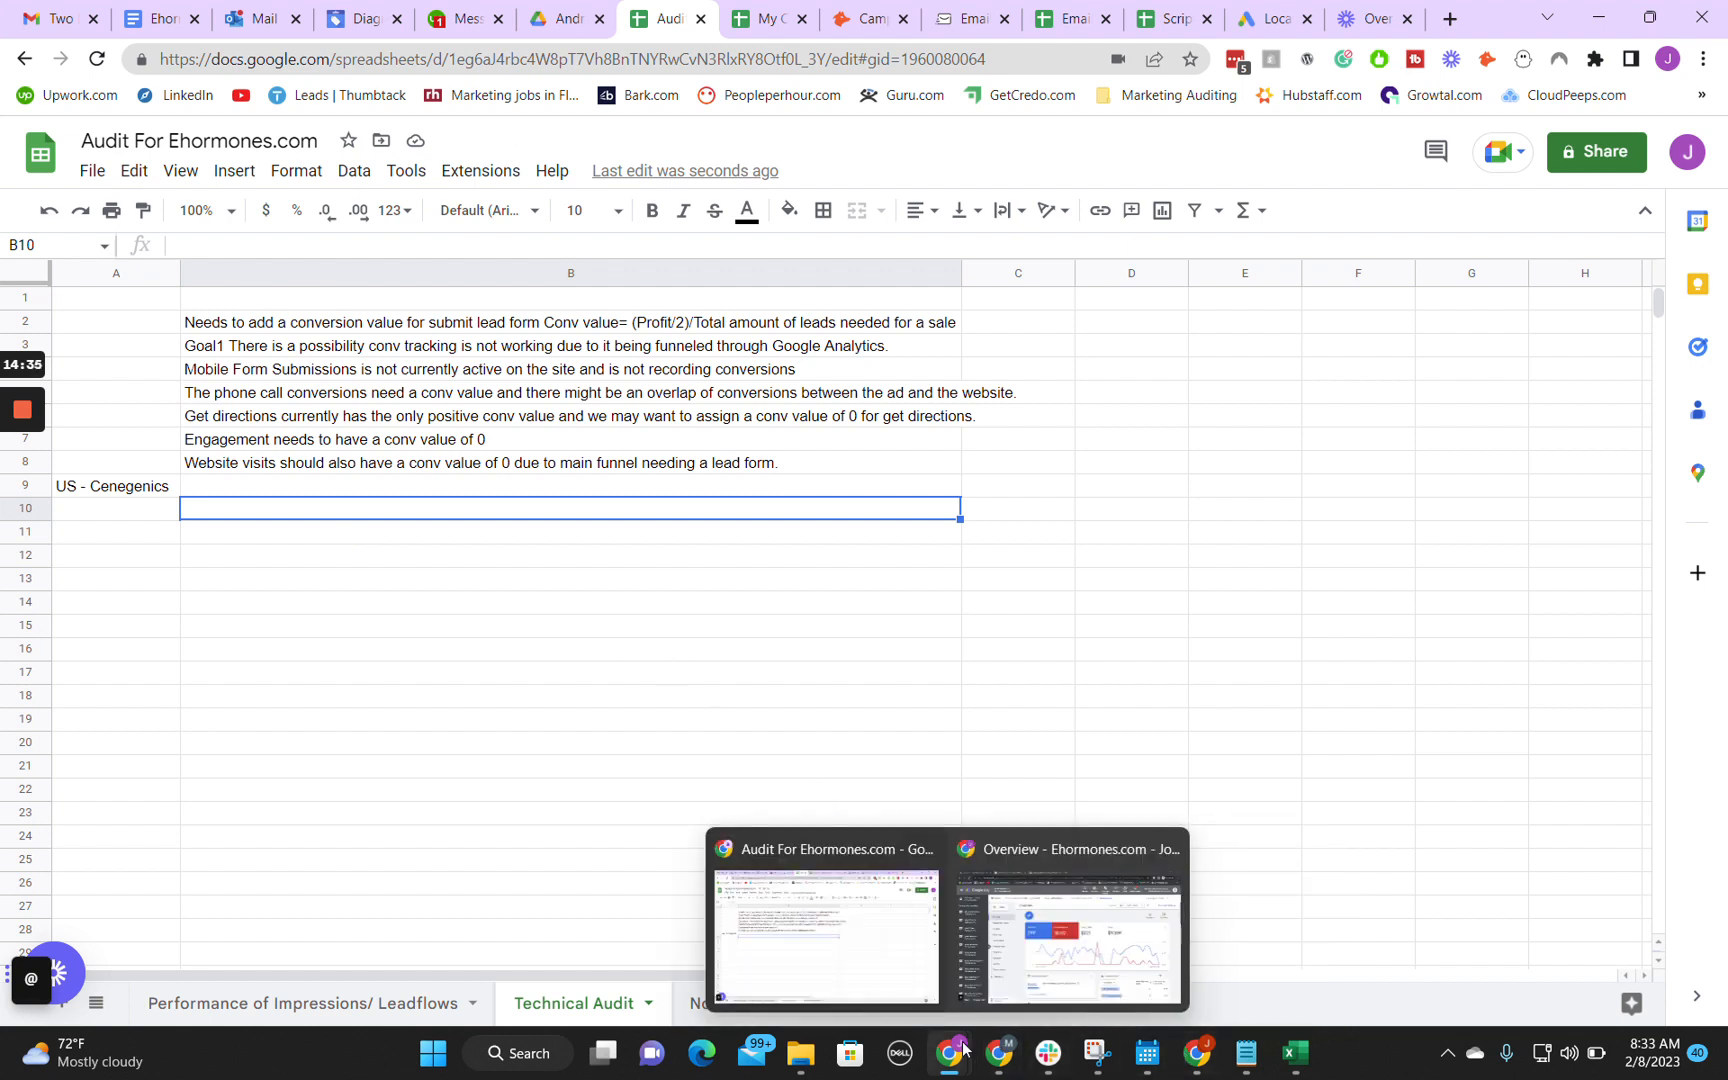
mouse_move(1041, 981)
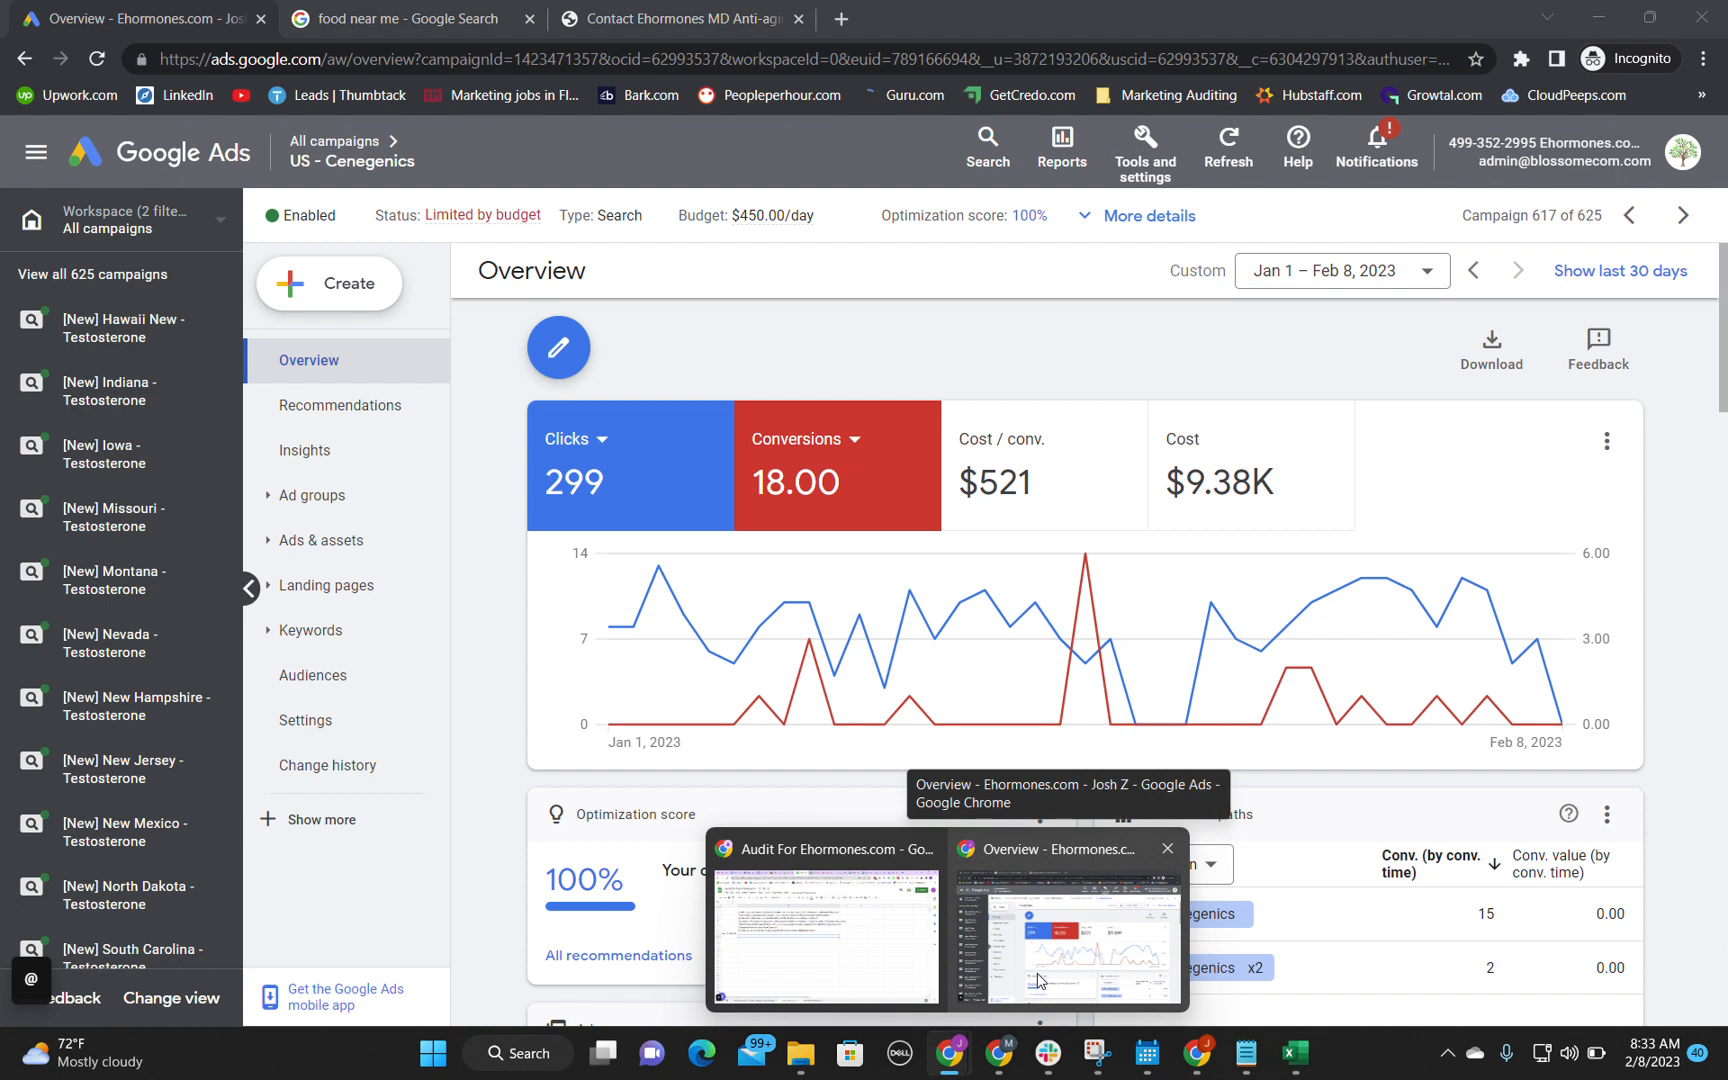
left_click(1041, 981)
left_click(1062, 500)
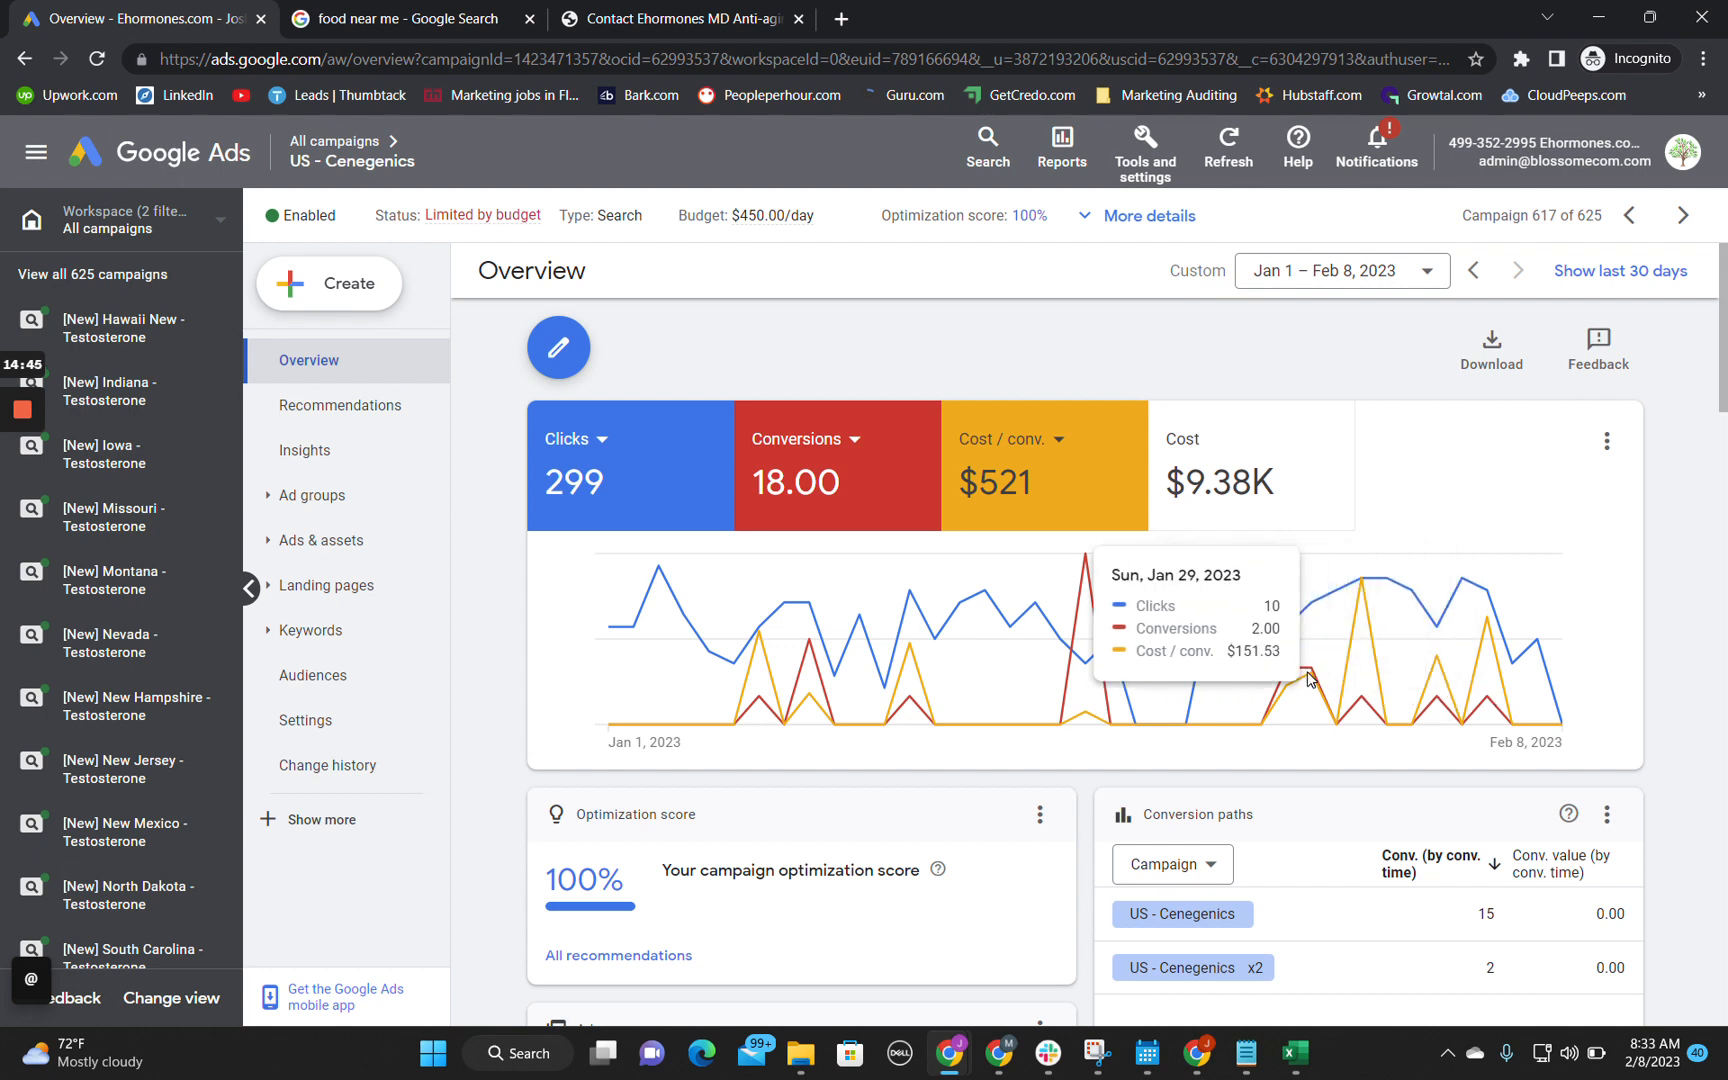
scroll(1600, 700, "down", 4)
scroll(1600, 700, "up", 4)
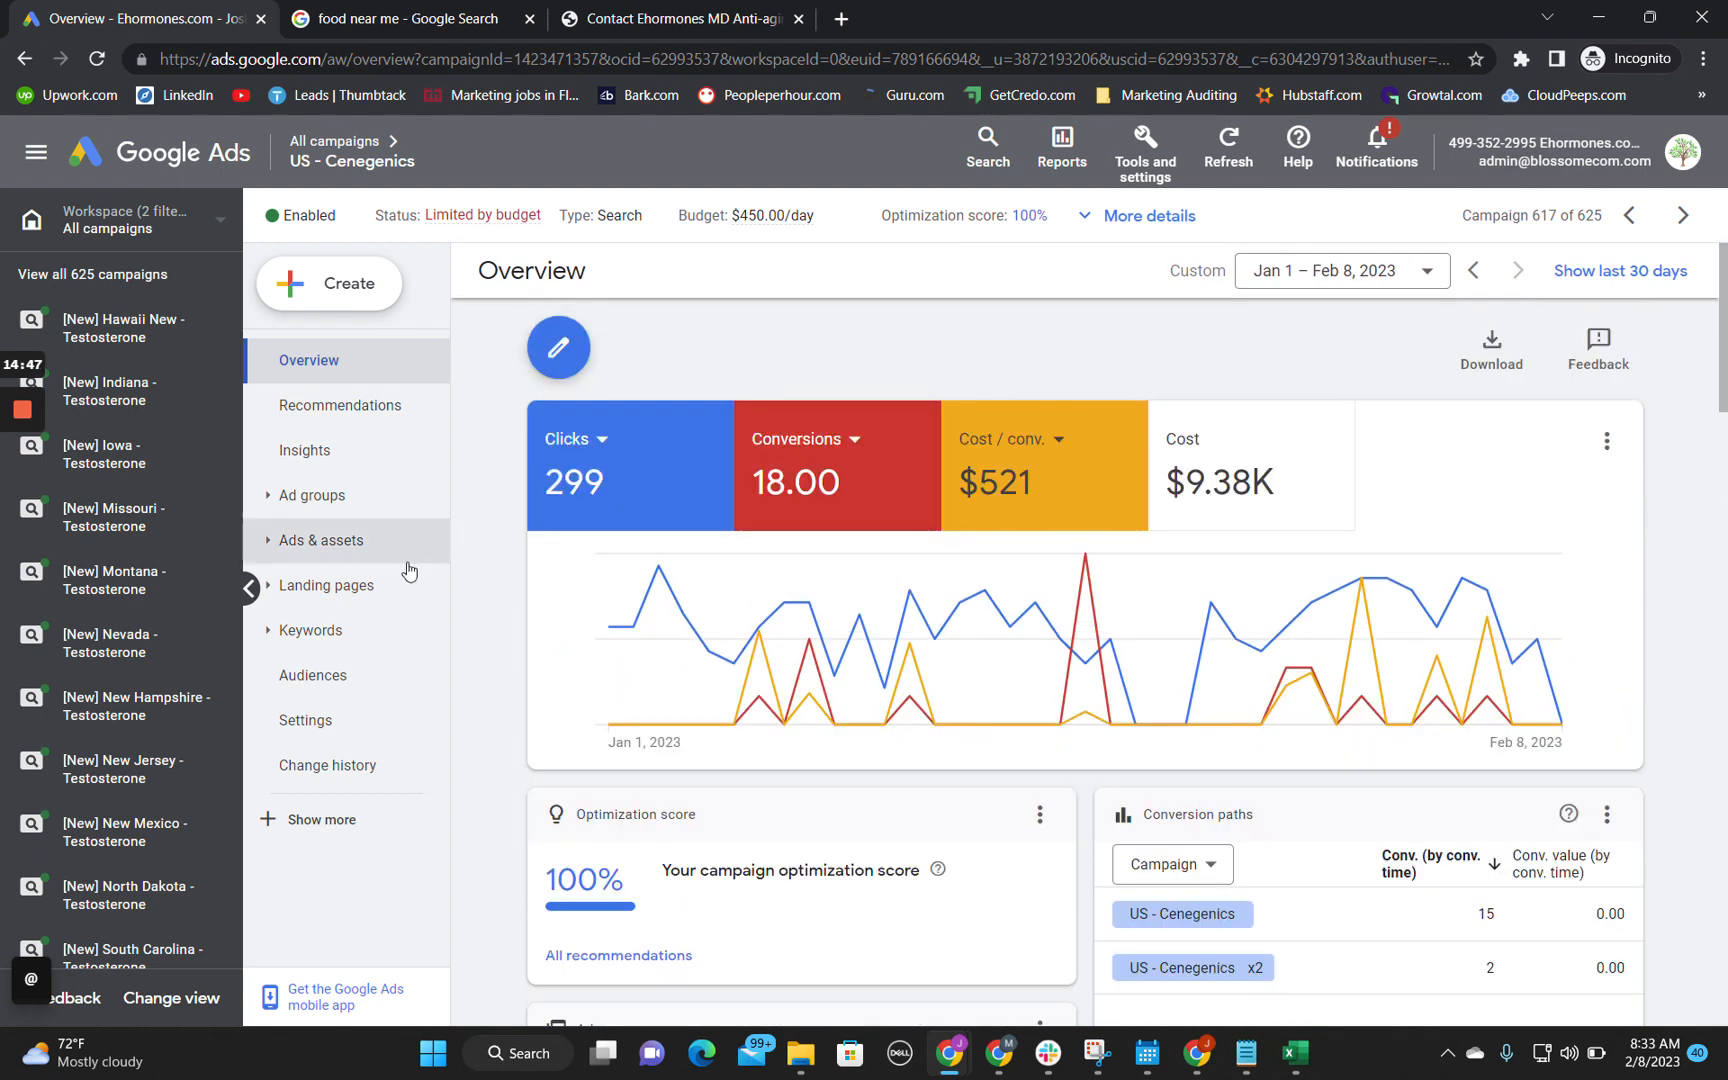
Step: Open the US - Cenegenics search keywords and examine their costs, conversions and the total number of keywords
left_click(288, 648)
left_click(312, 678)
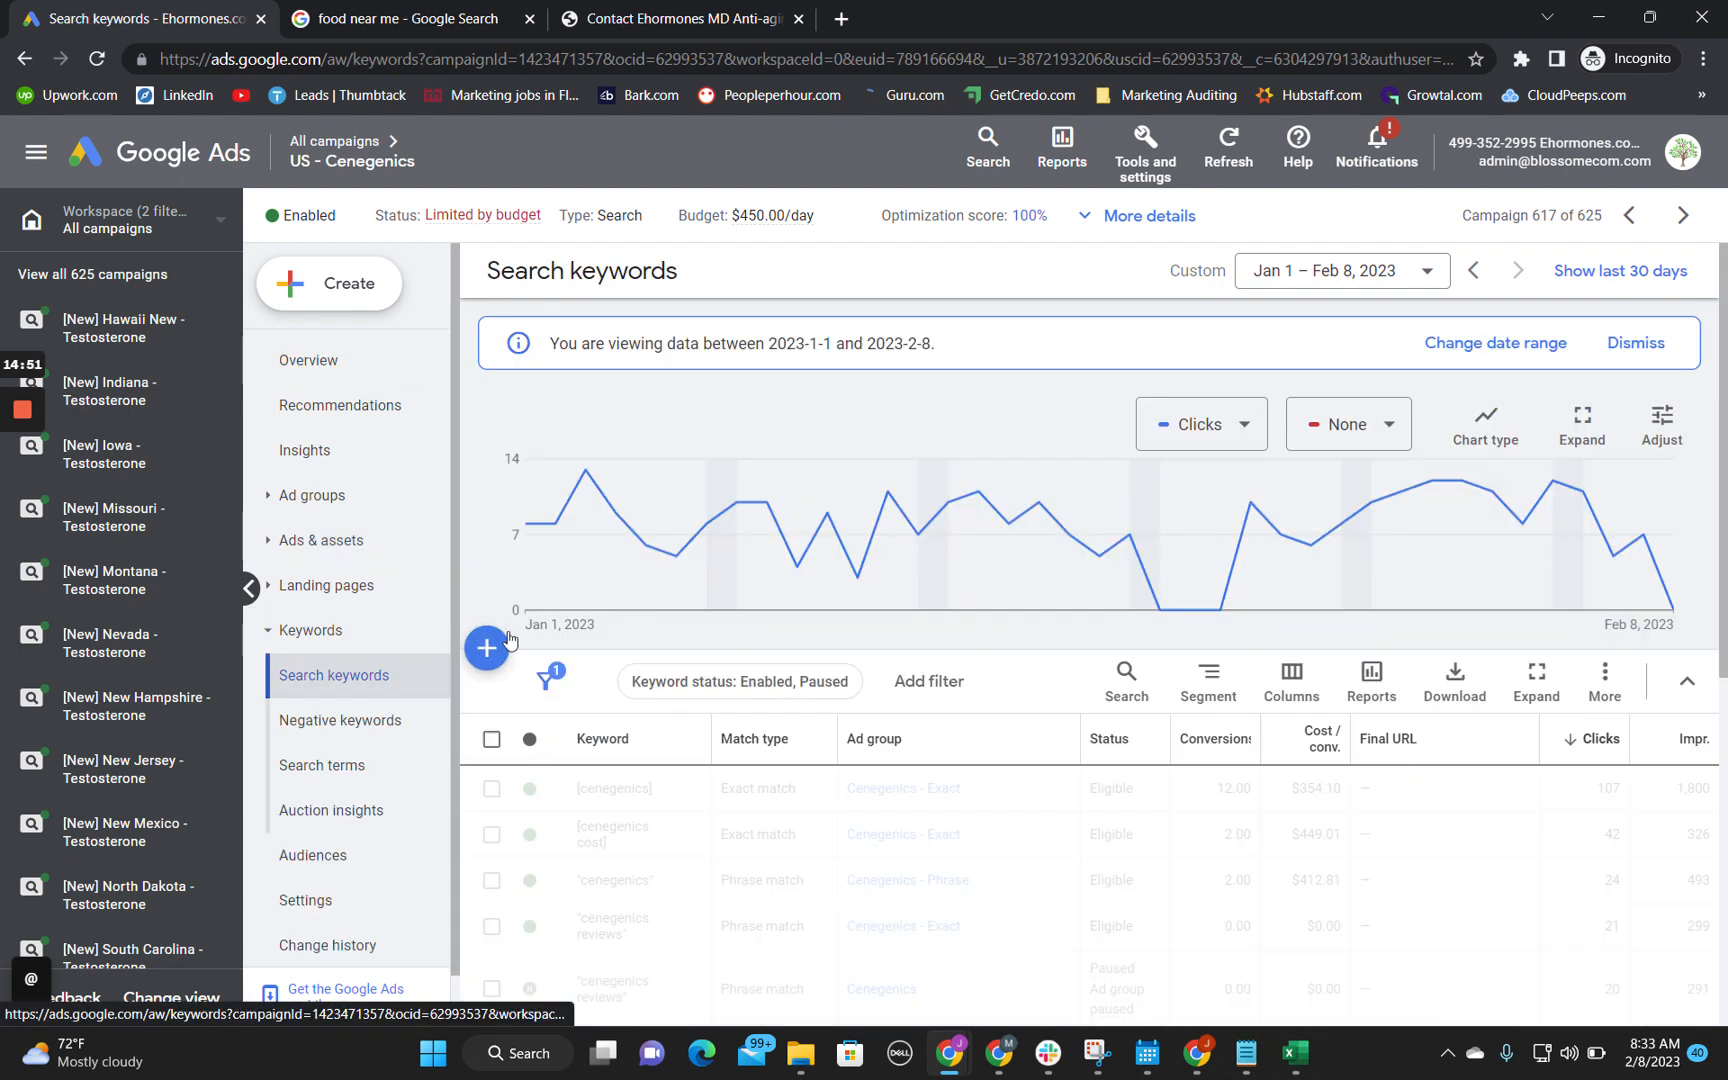
scroll(579, 610, "down", 2)
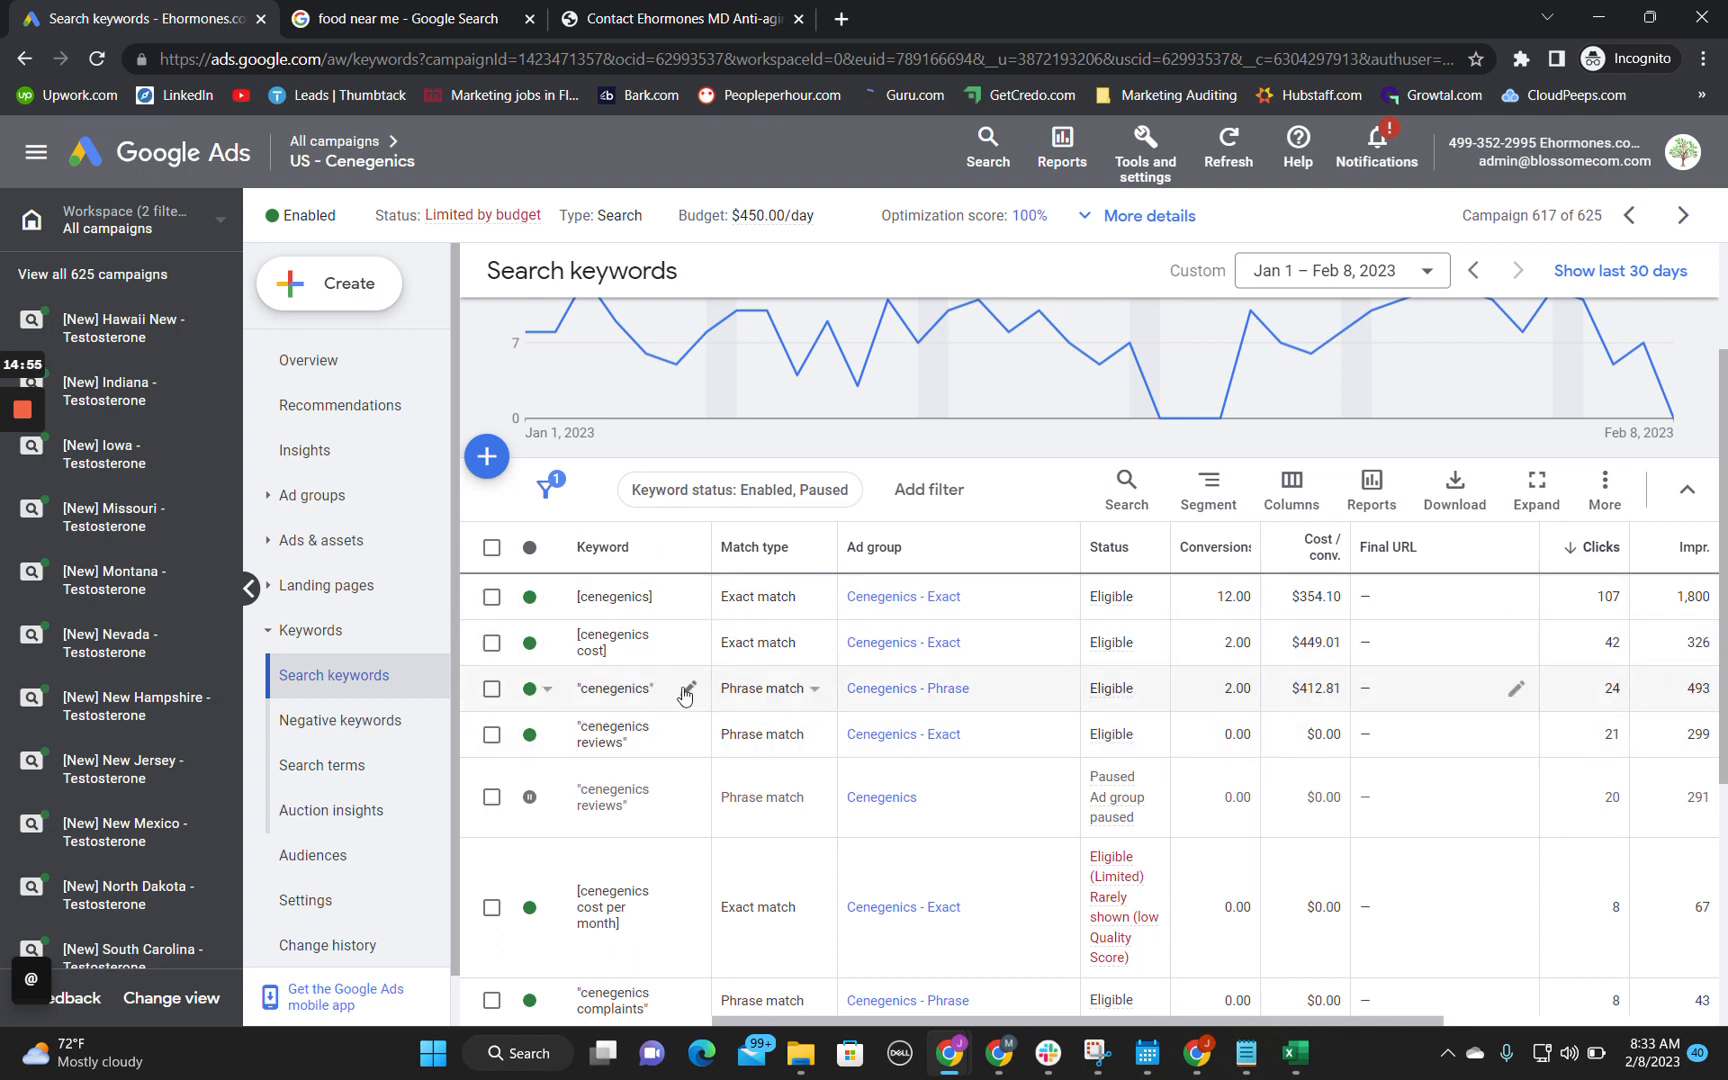
scroll(680, 690, "right", 3)
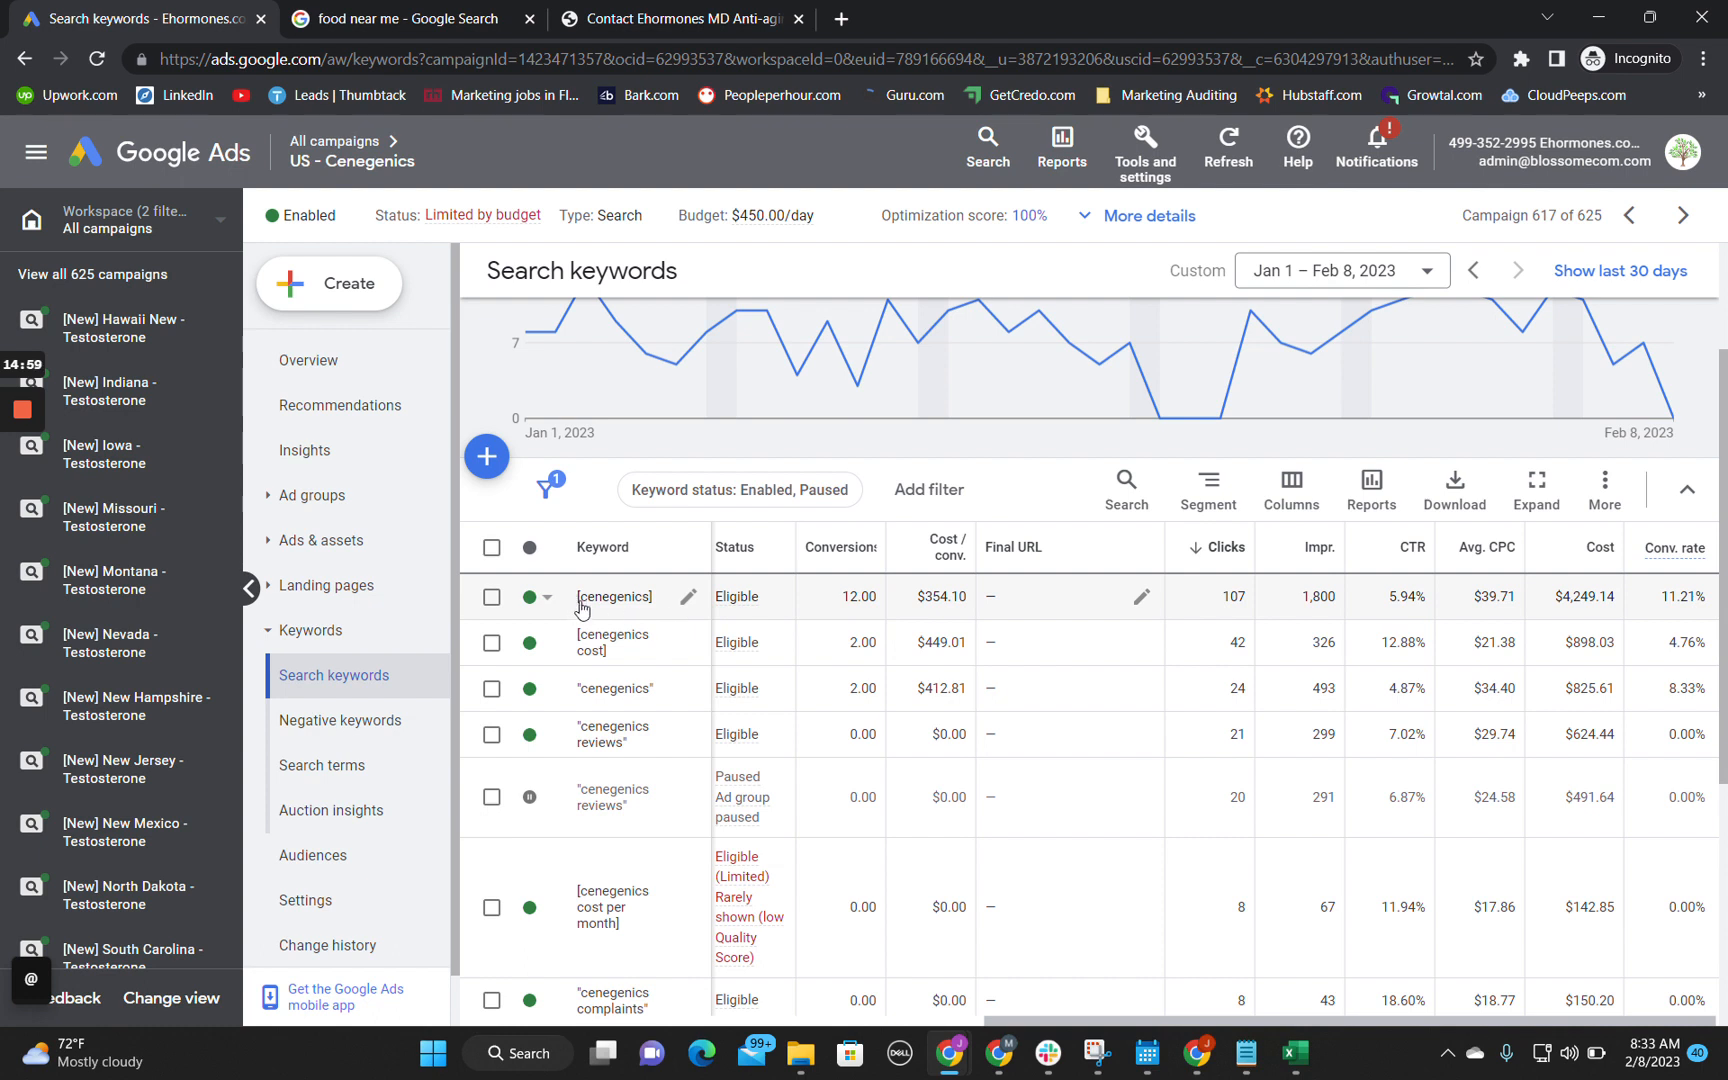
scroll(1005, 633, "down", 3)
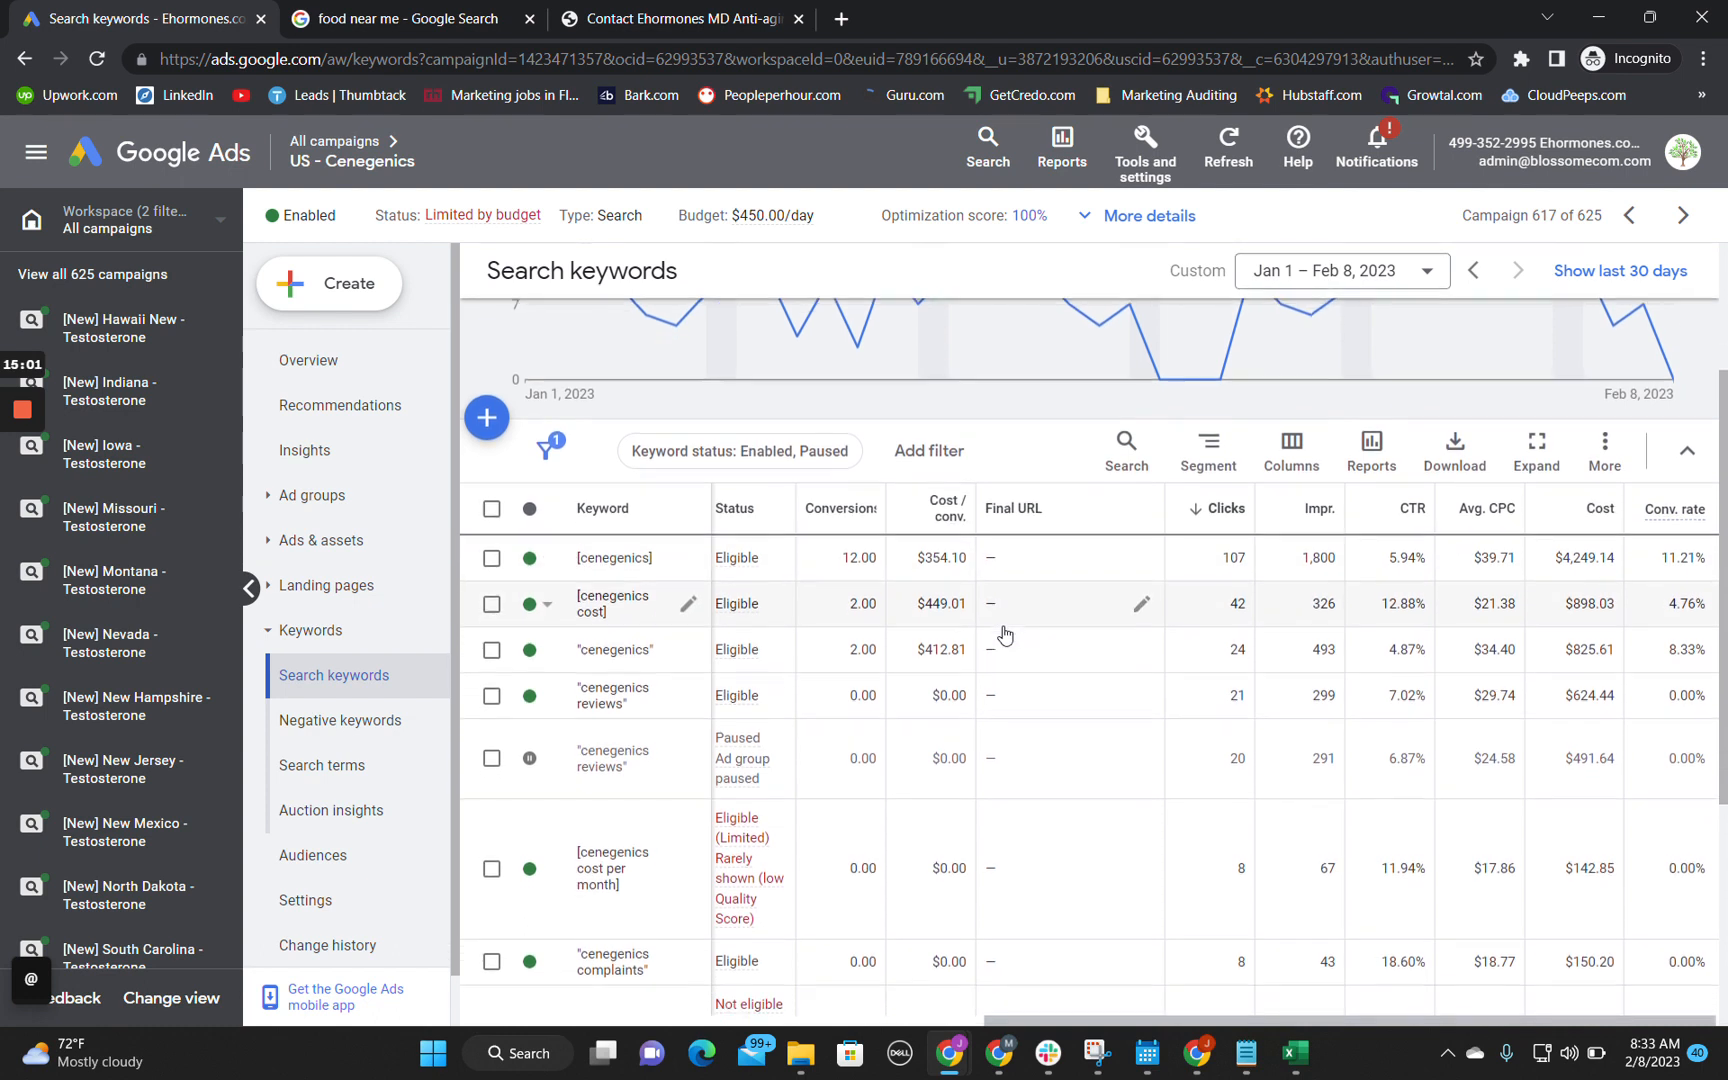
scroll(1005, 633, "down", 3)
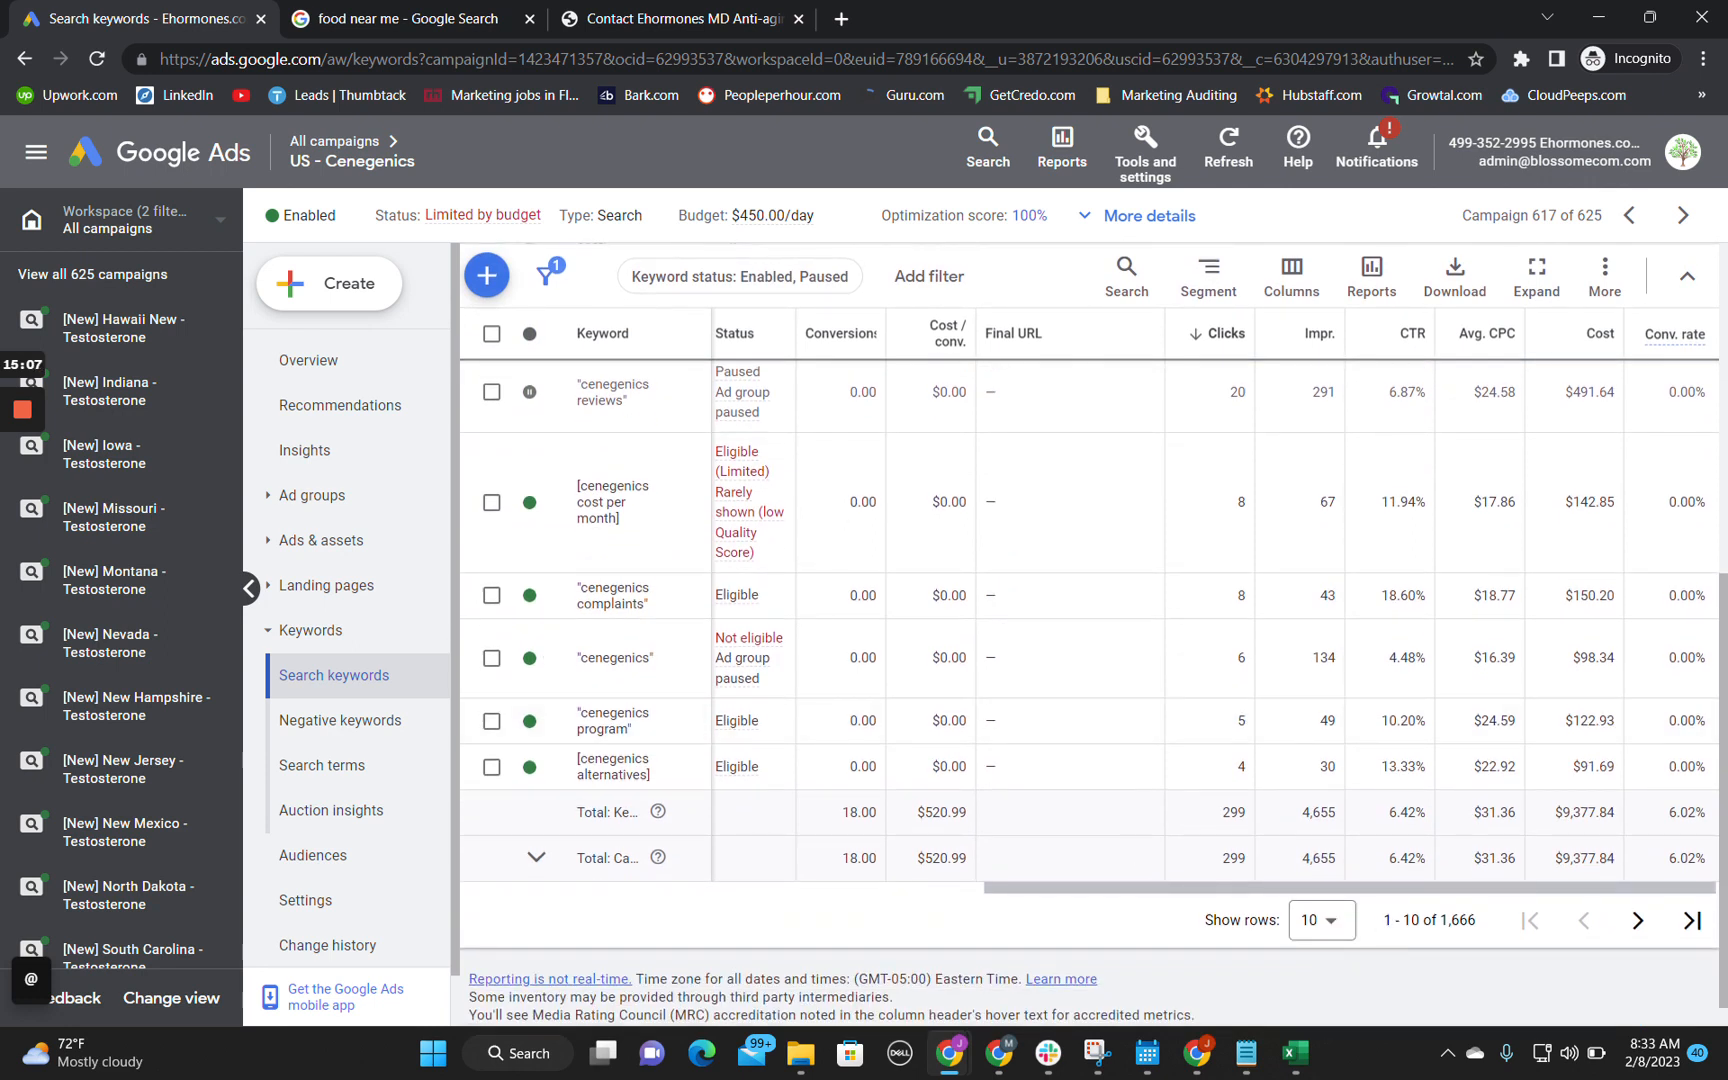
left_click_drag(1441, 920, 1481, 932)
Step: Enter in Technical Audit cell B10 "Has 1,666 kw. The budget is not properly cycling through. Would not recommend more than 20 kw's per campaign."
key("alt+Tab")
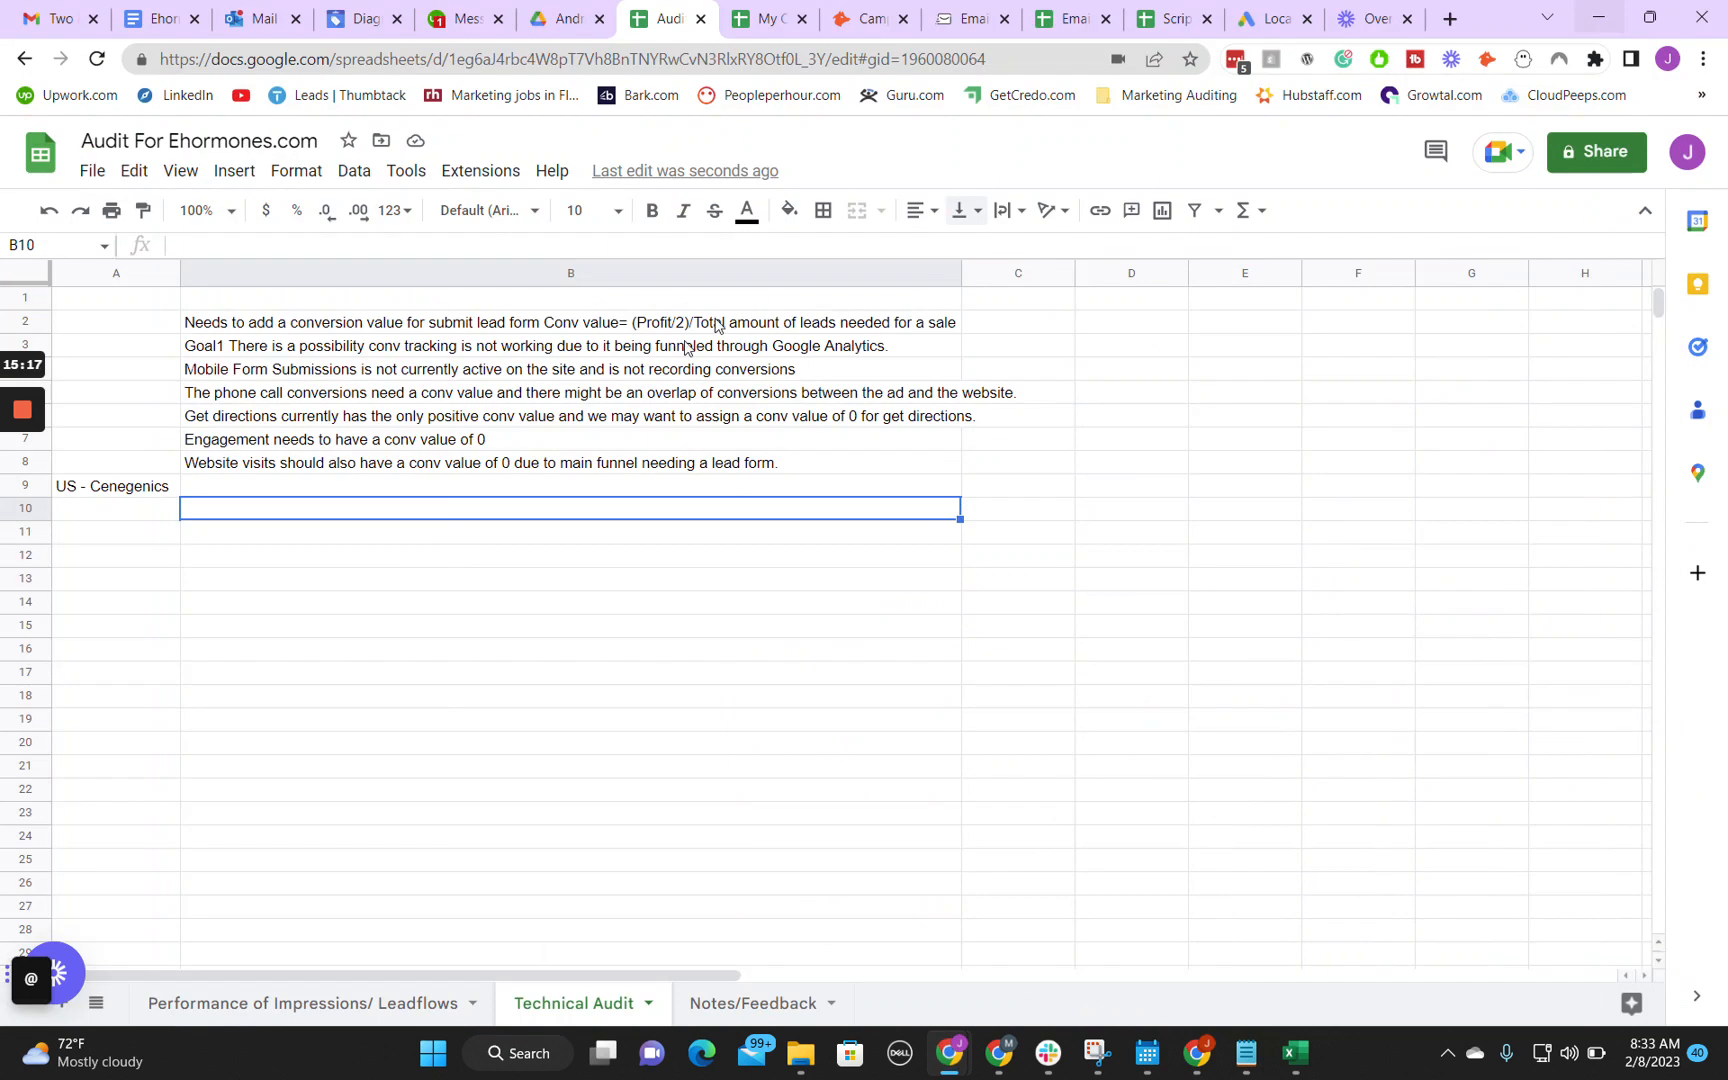
key("Return")
type("Has 1,666 kw. ")
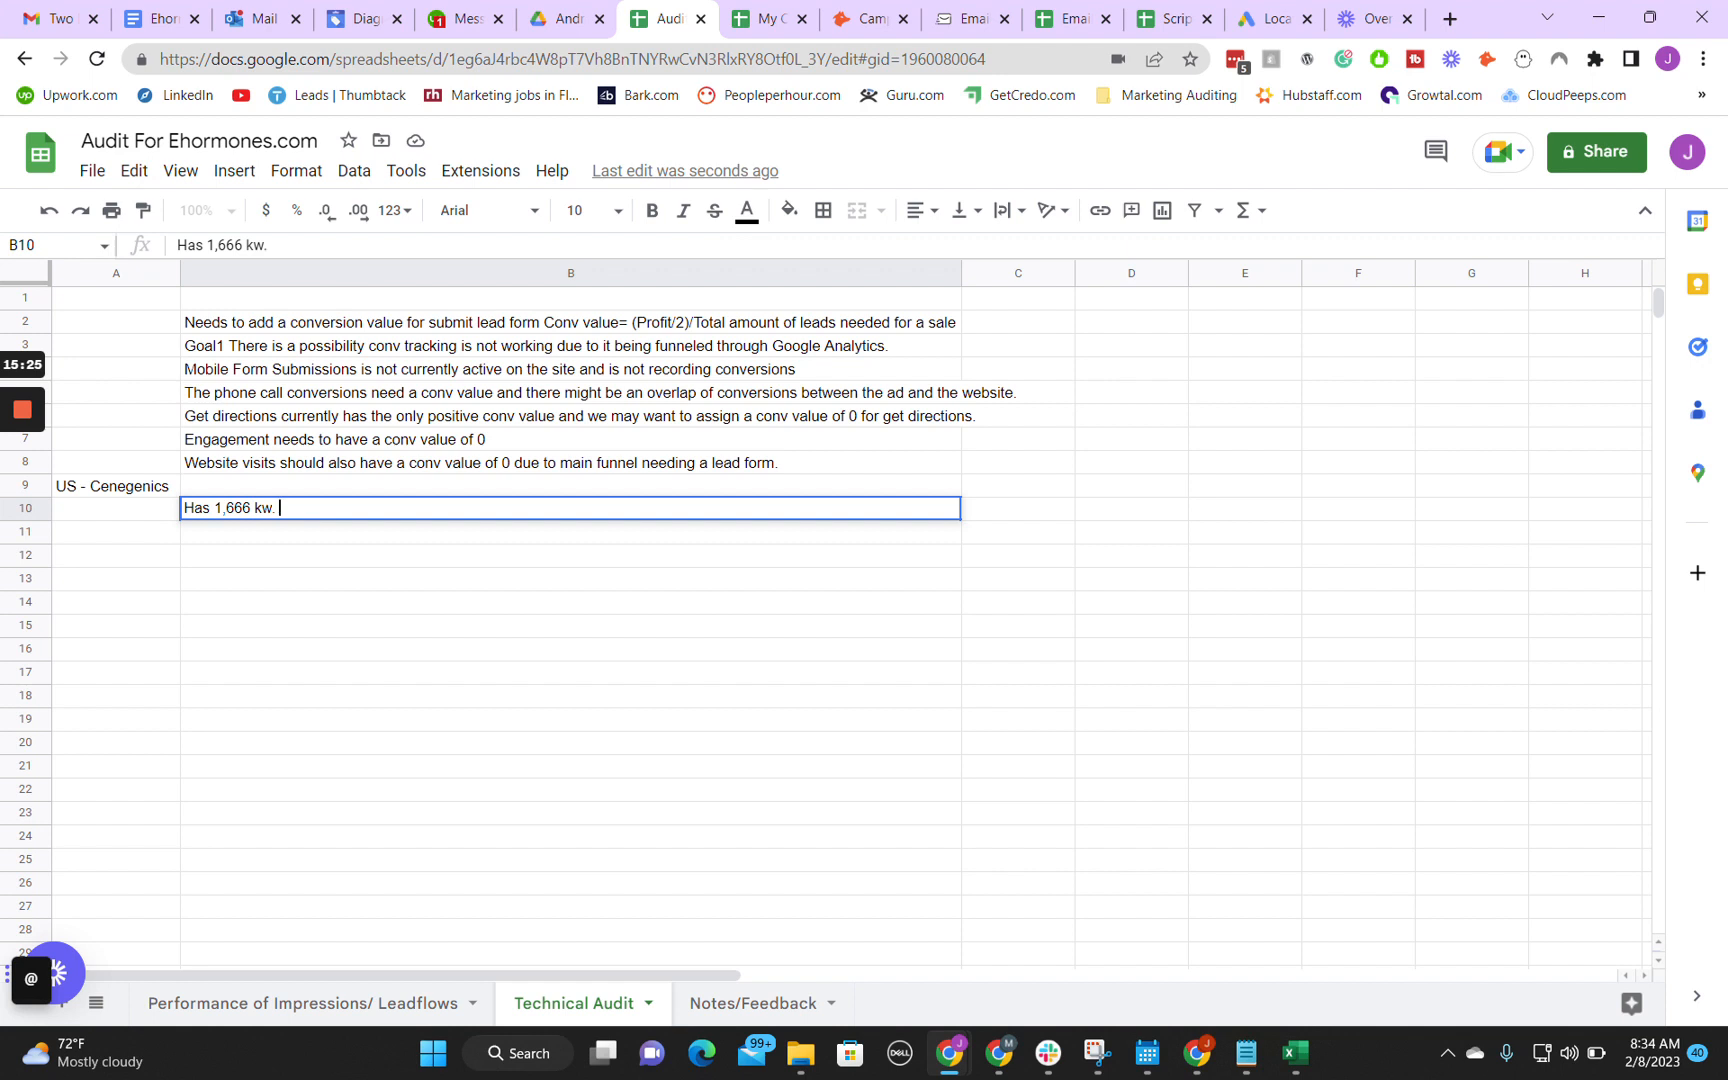
type("The budget is not properly c")
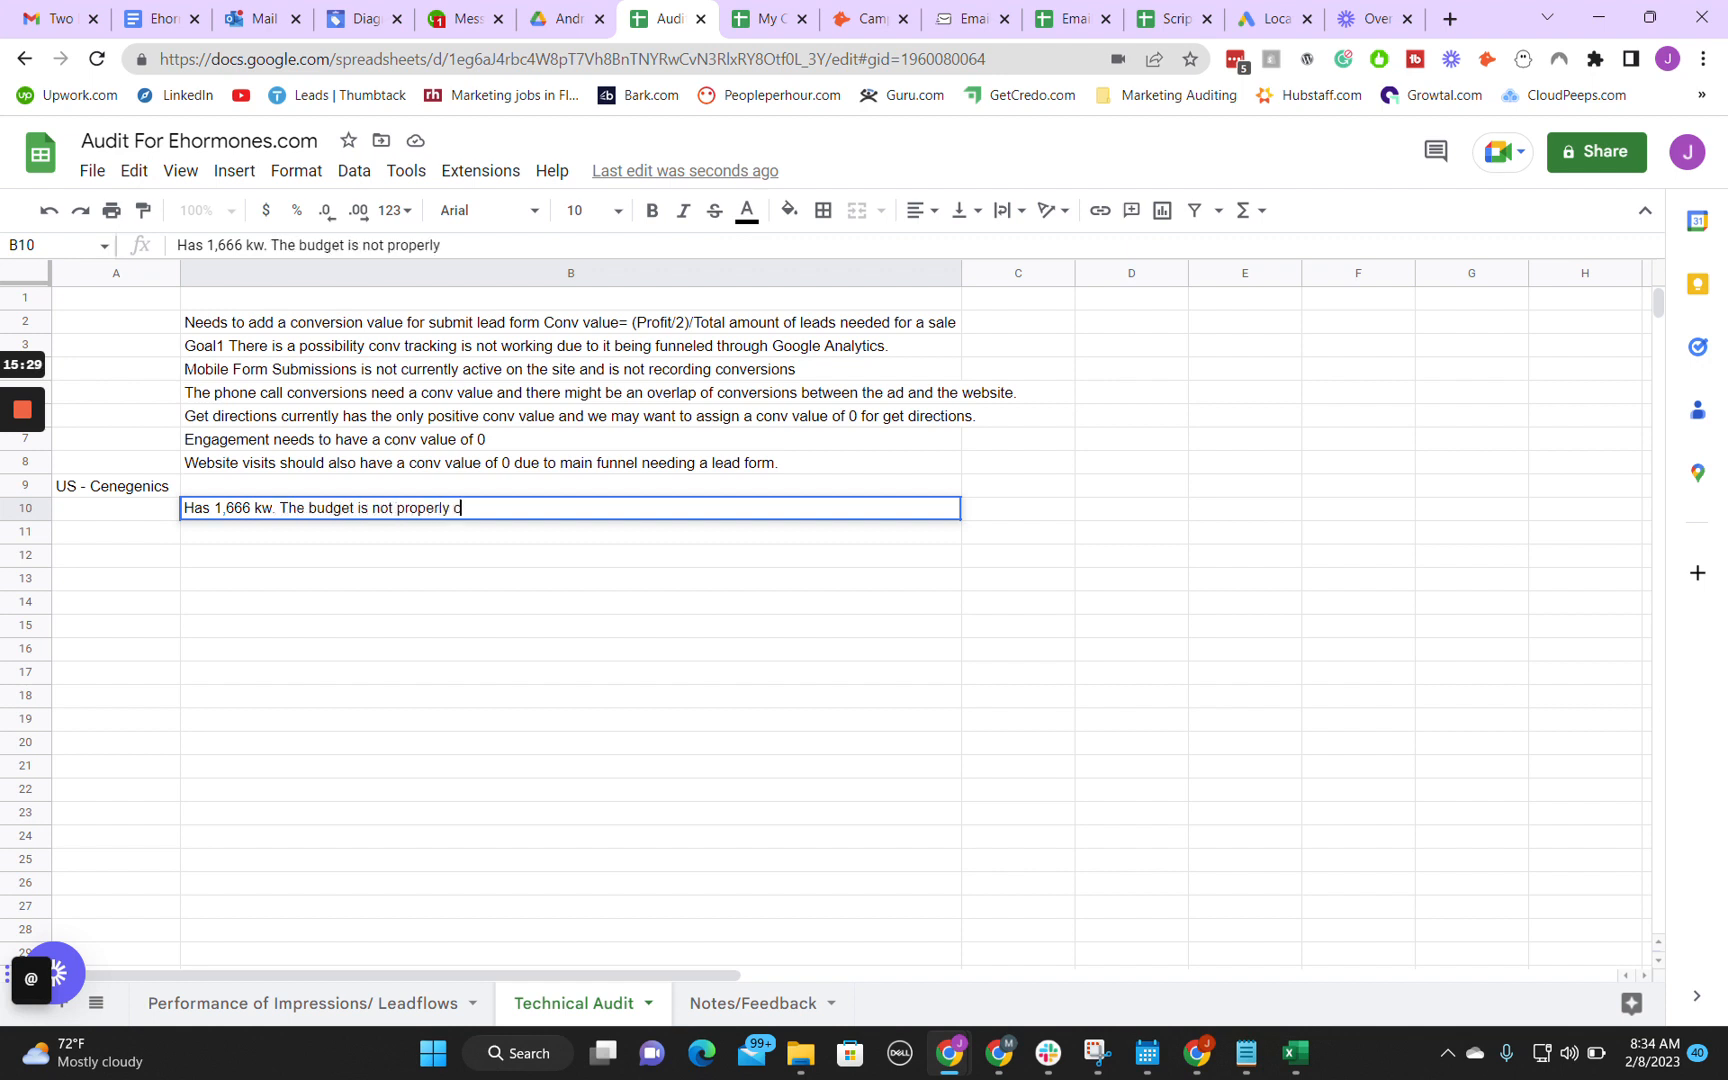
type("ycling through. Nev")
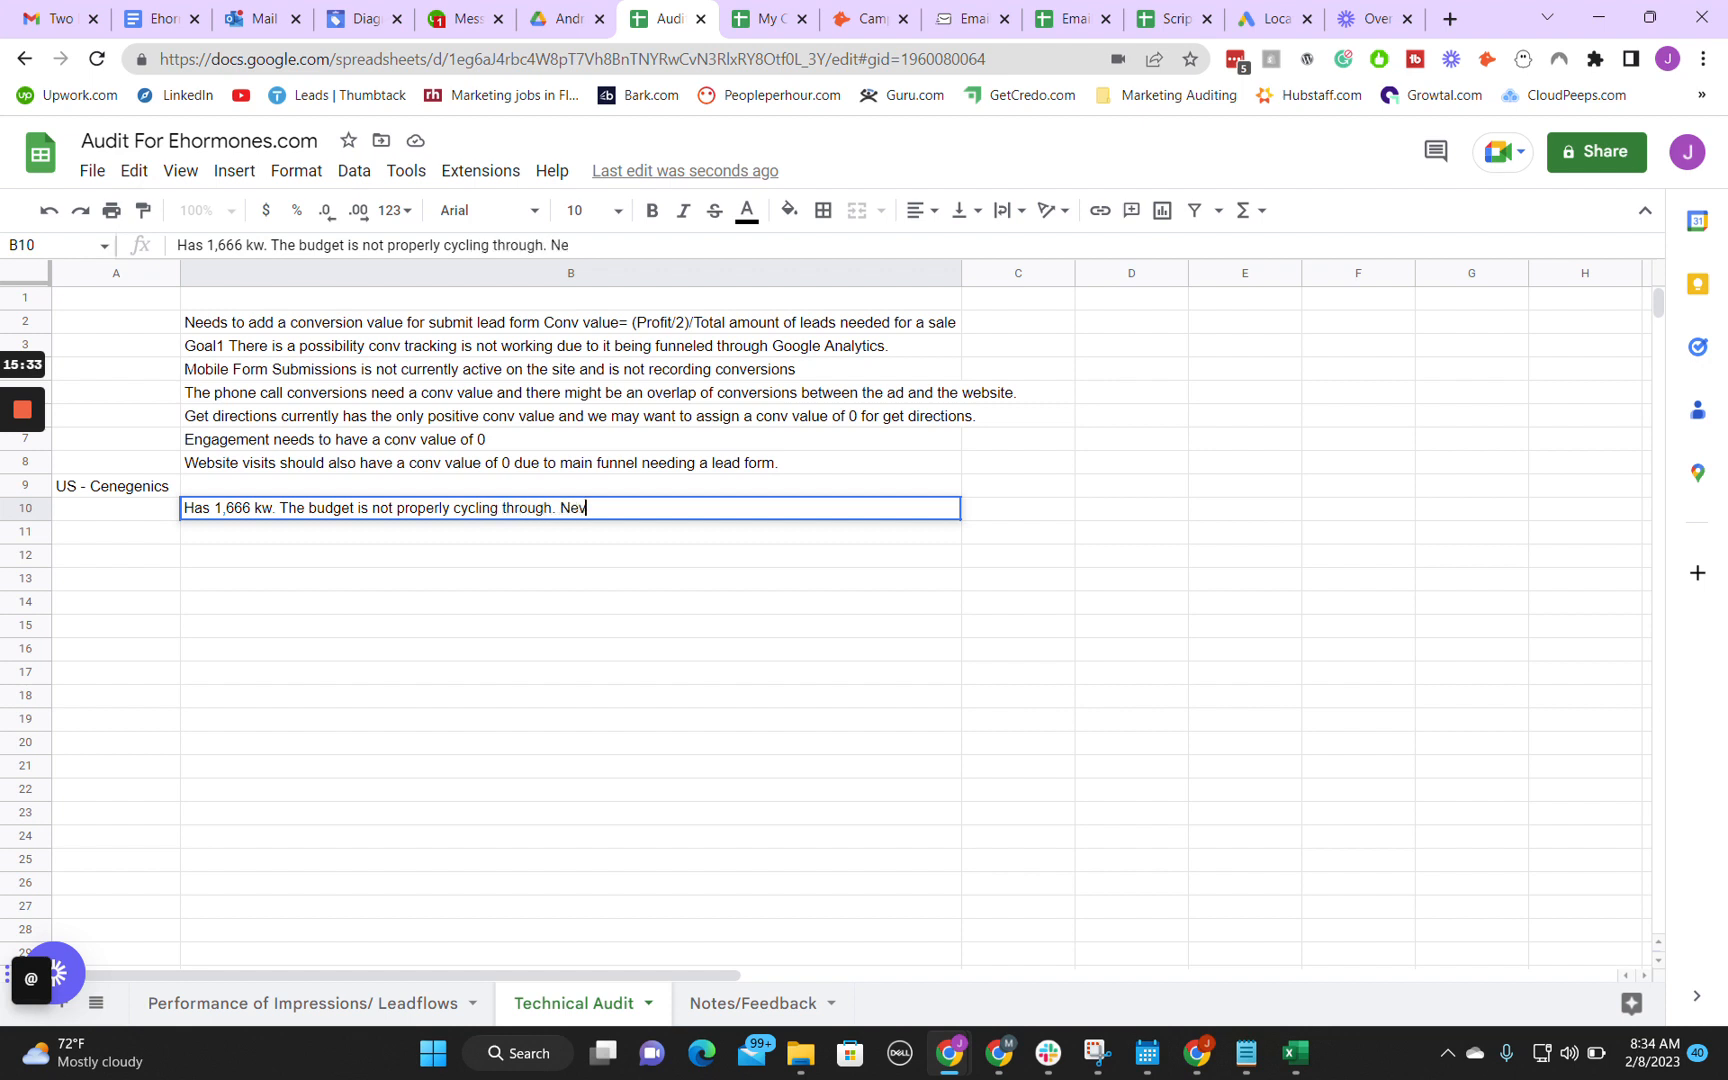
key("BackSpace")
key("BackSpace")
key("BackSpace")
type("Would not recommend more than 20 ke")
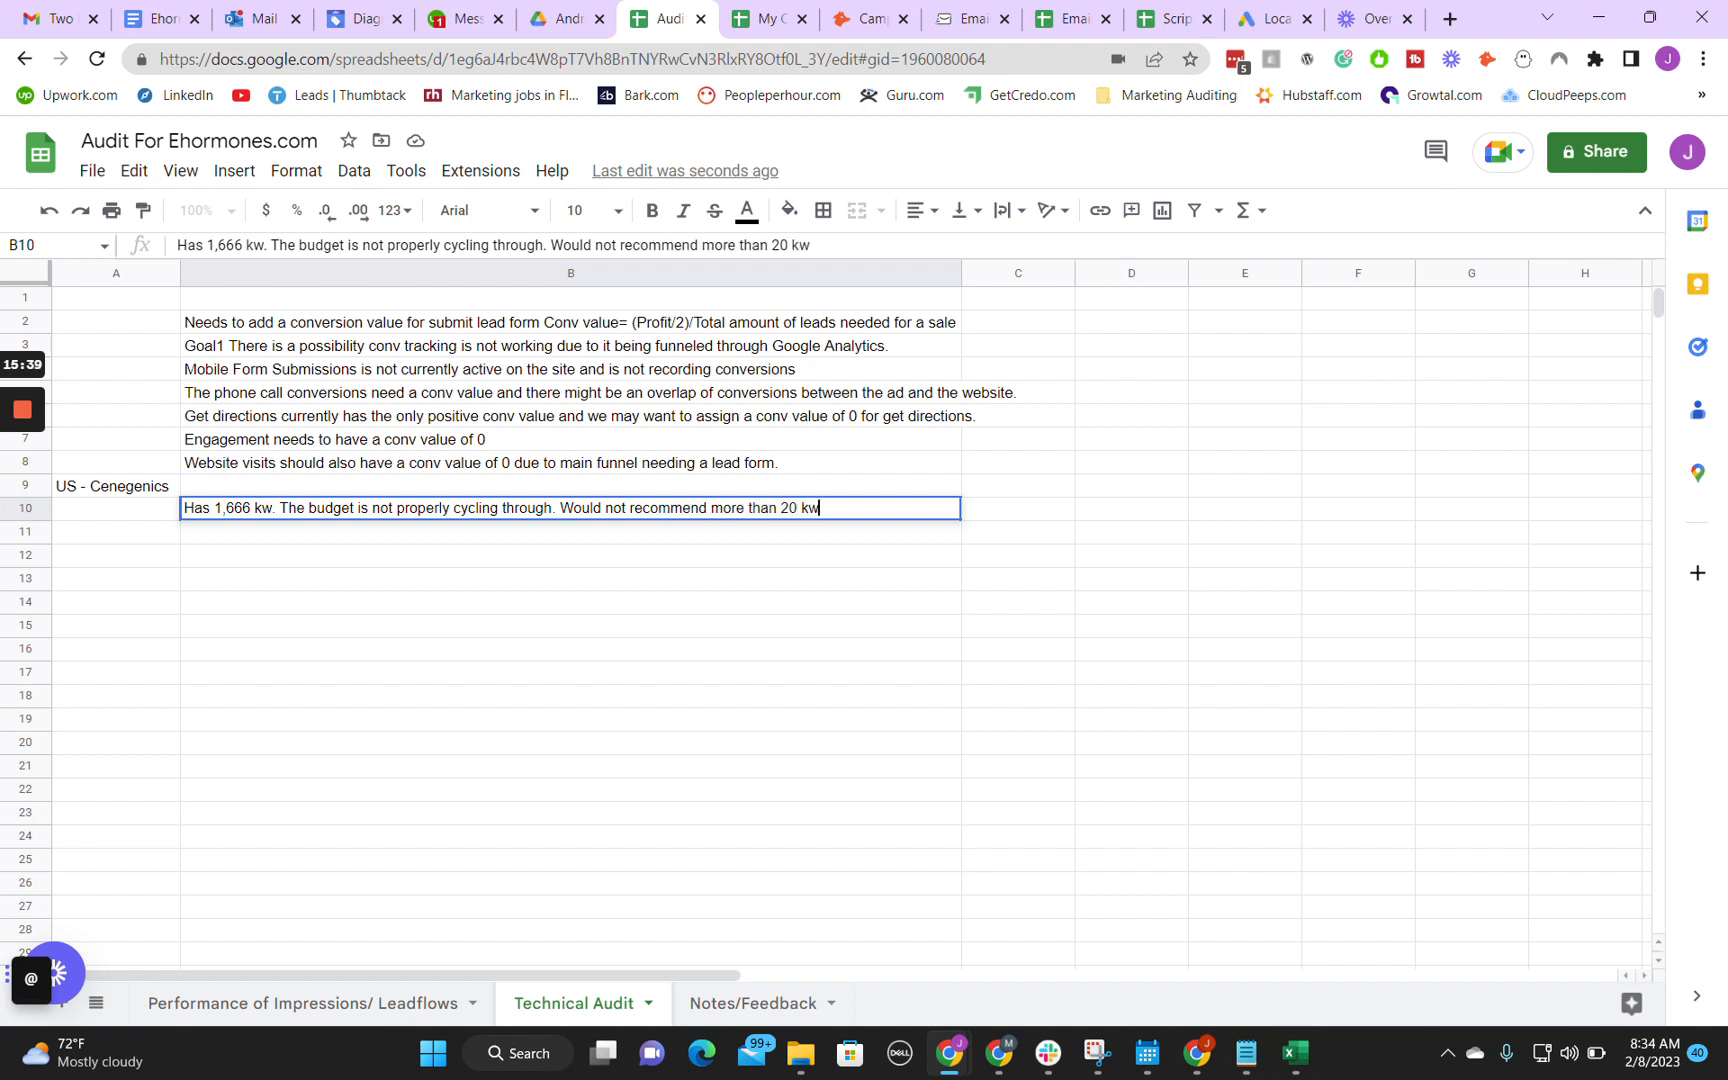
type("'s per campaign.")
key("Return")
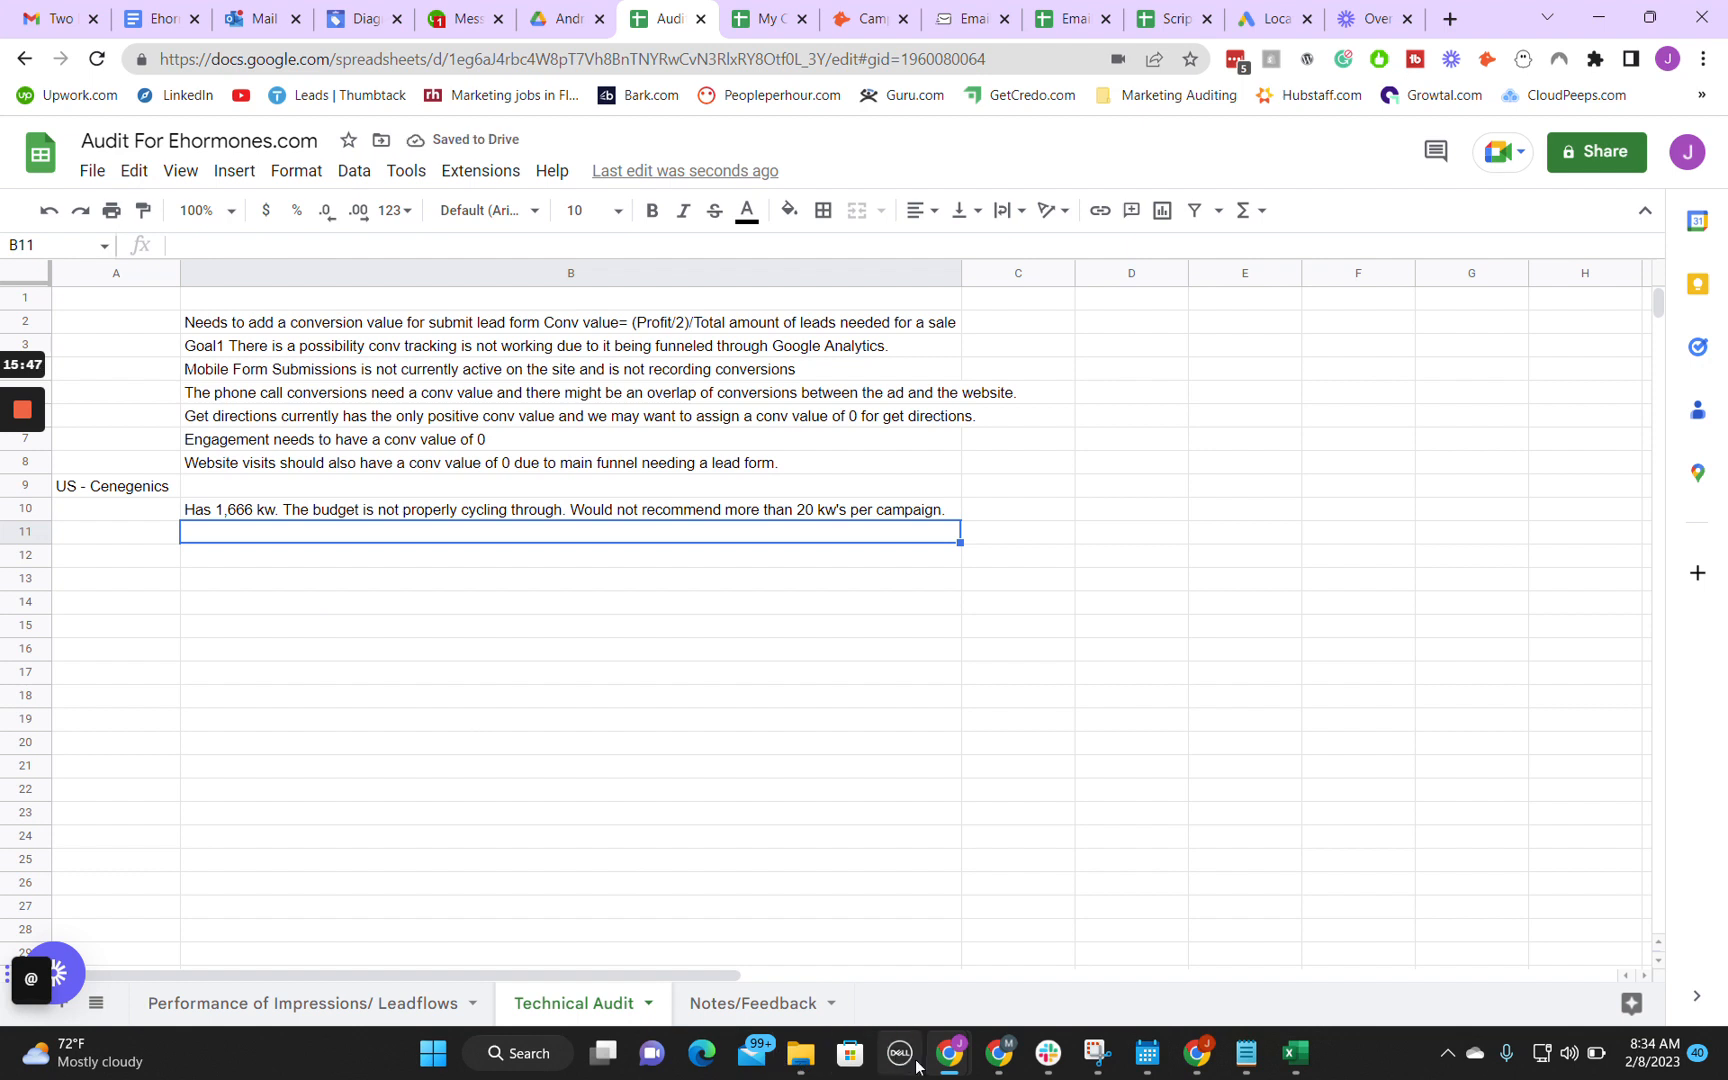
Step: Return to Google Ads and look through the account's campaign list down to the drafts
mouse_move(949, 1055)
left_click(1032, 962)
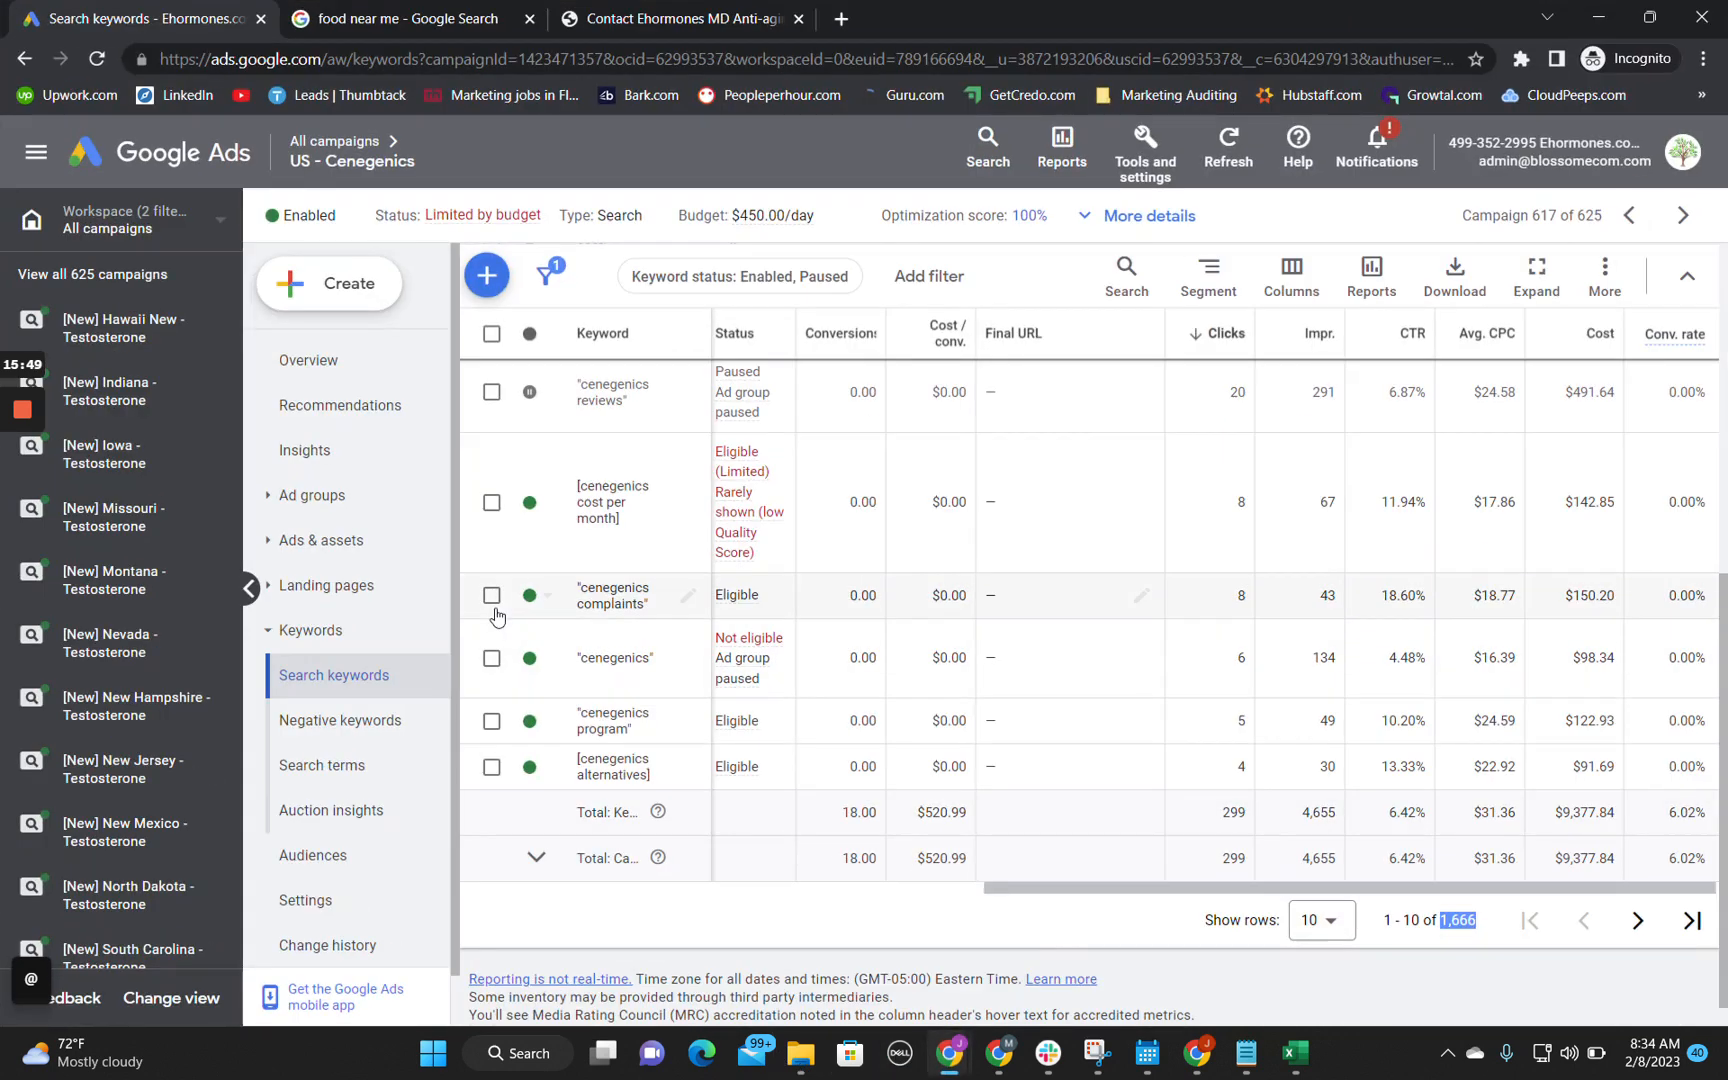
scroll(213, 666, "down", 5)
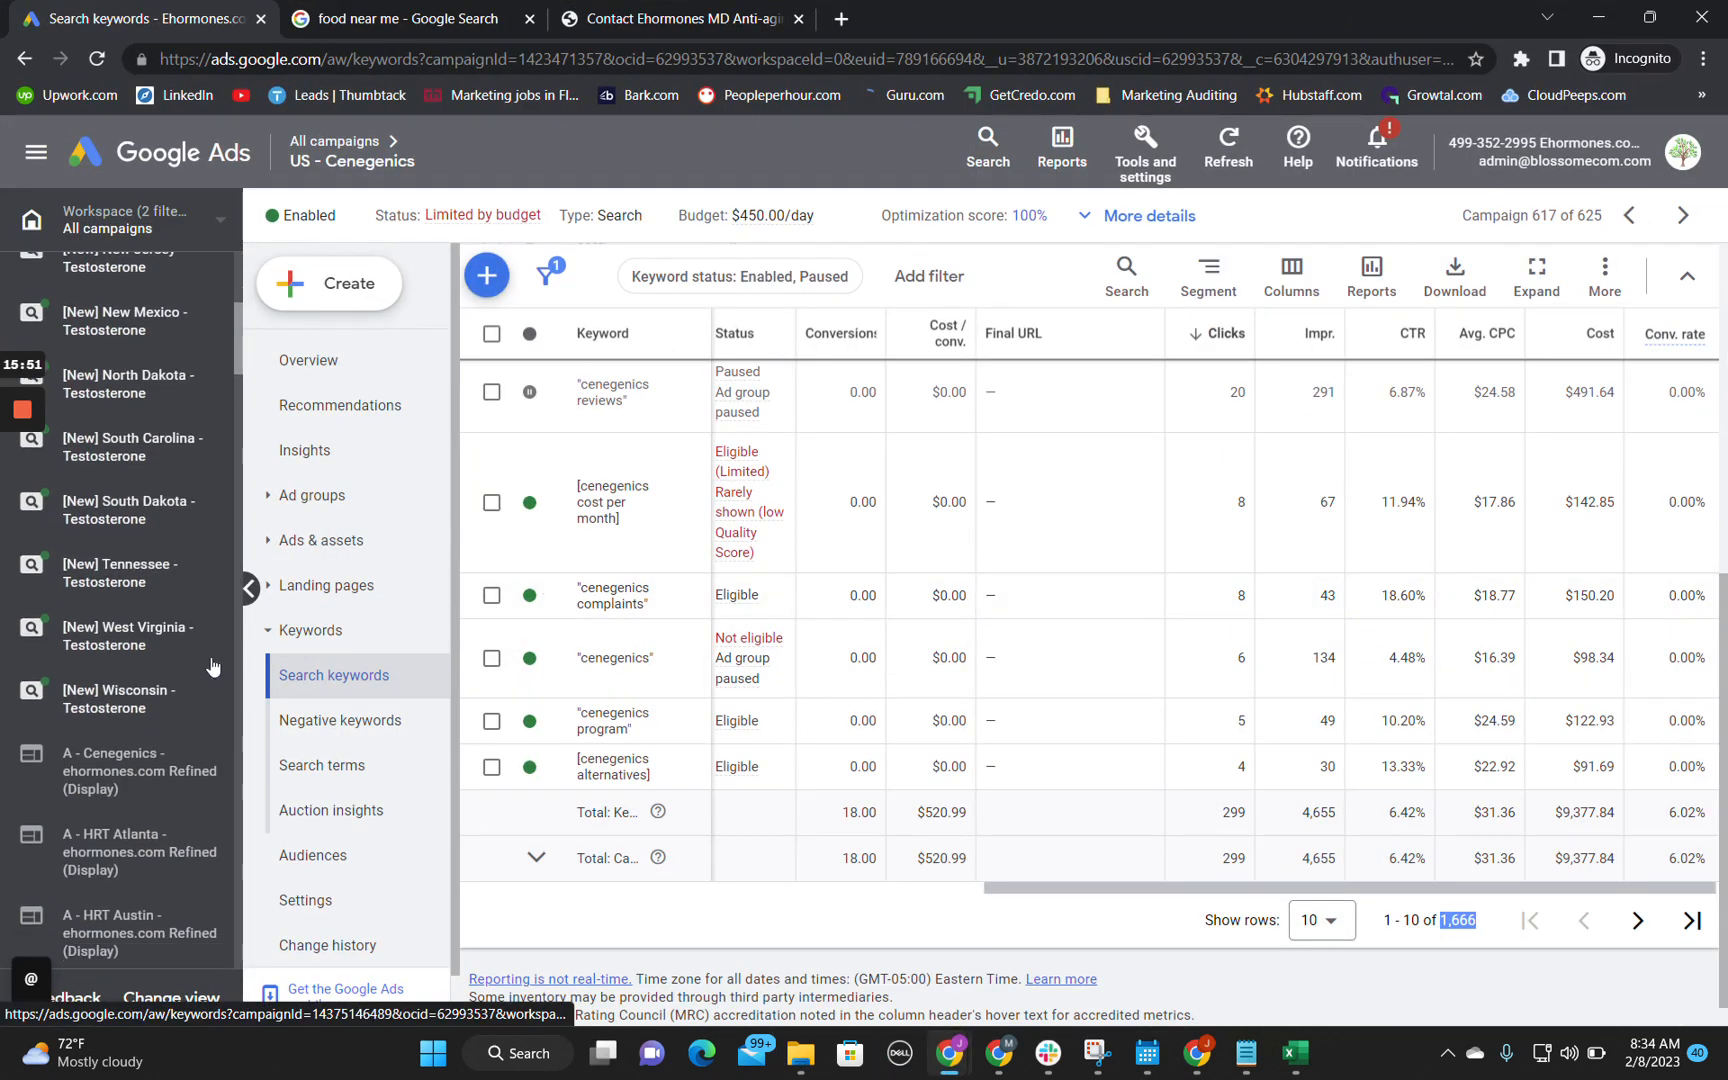
scroll(213, 667, "up", 5)
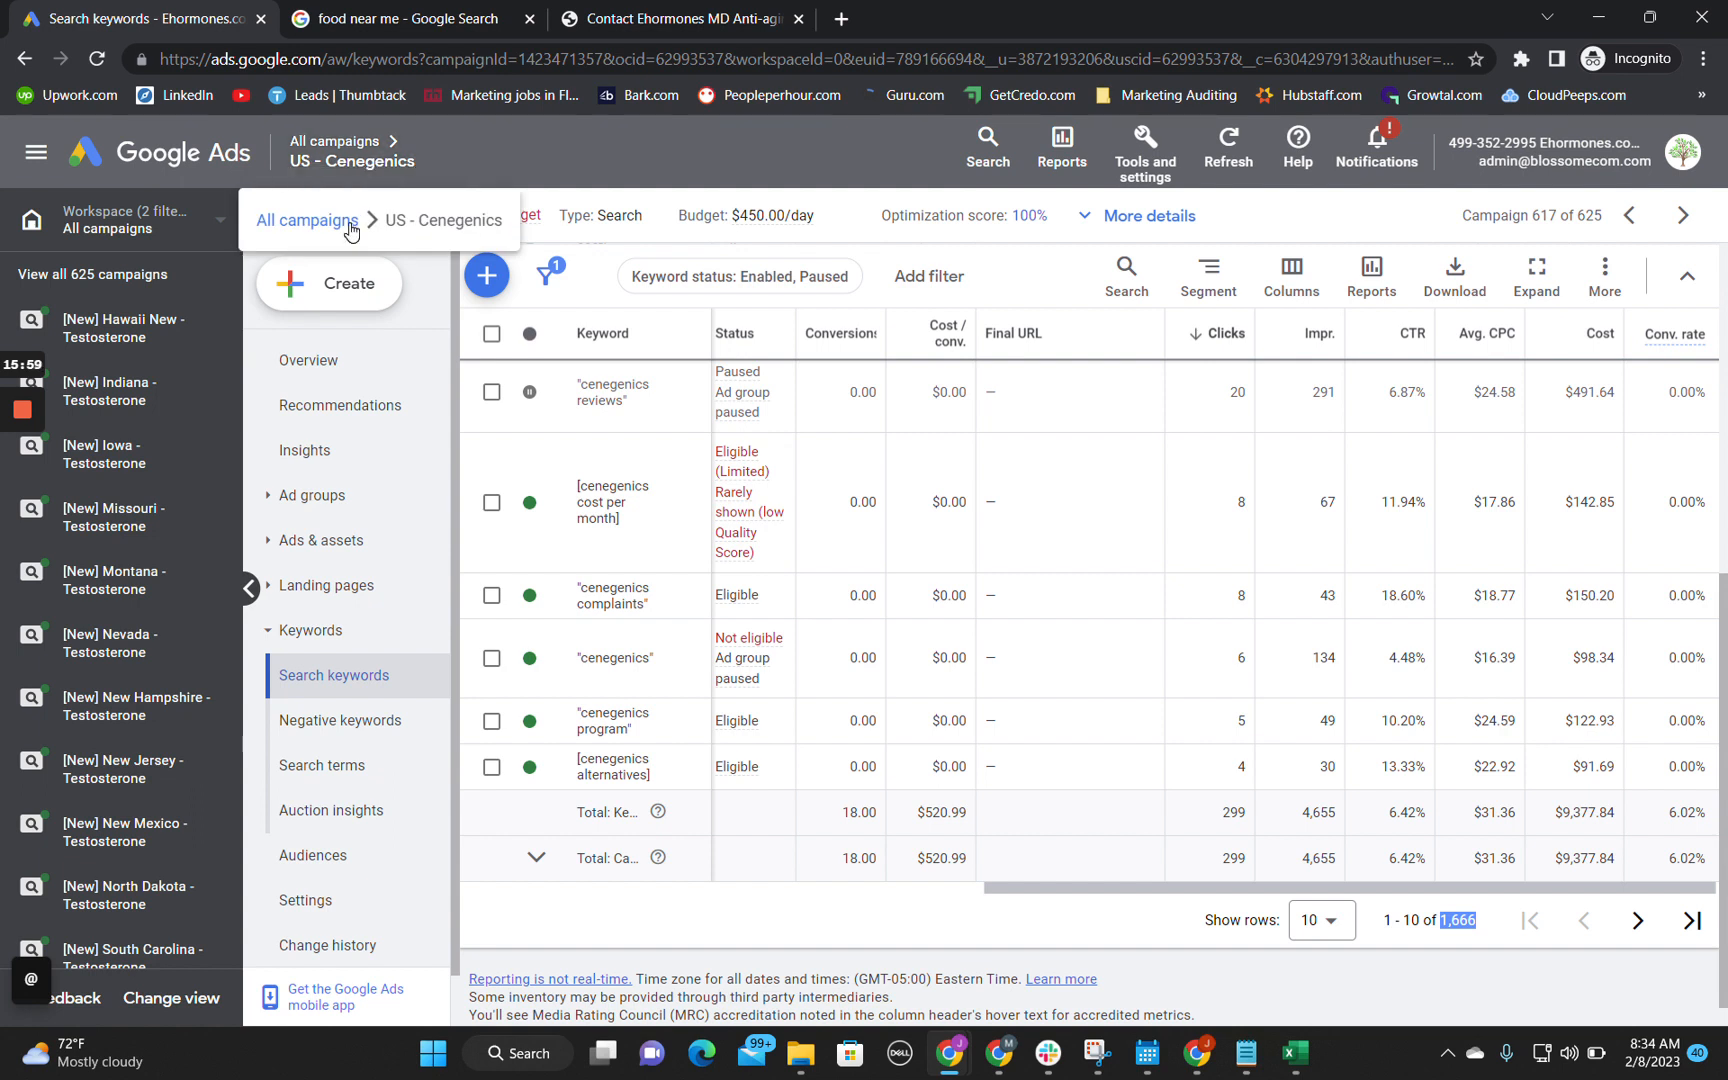
scroll(100, 490, "down", 10)
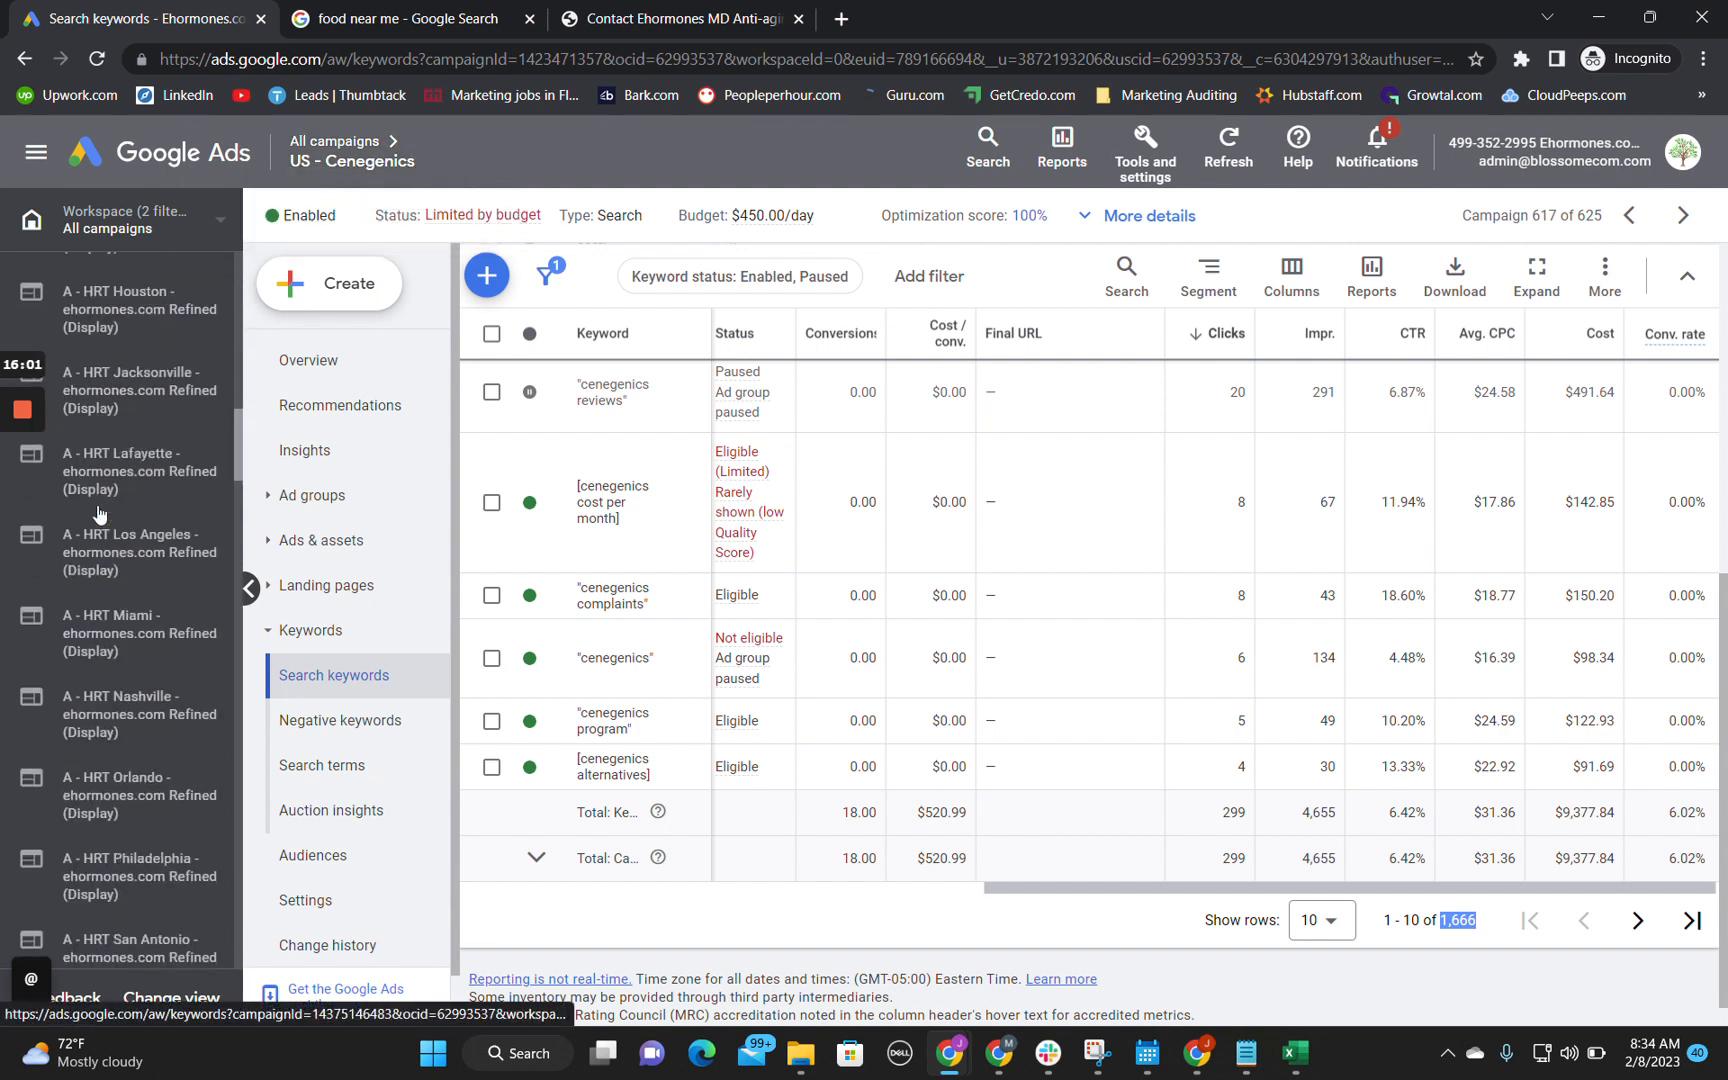
scroll(99, 514, "down", 15)
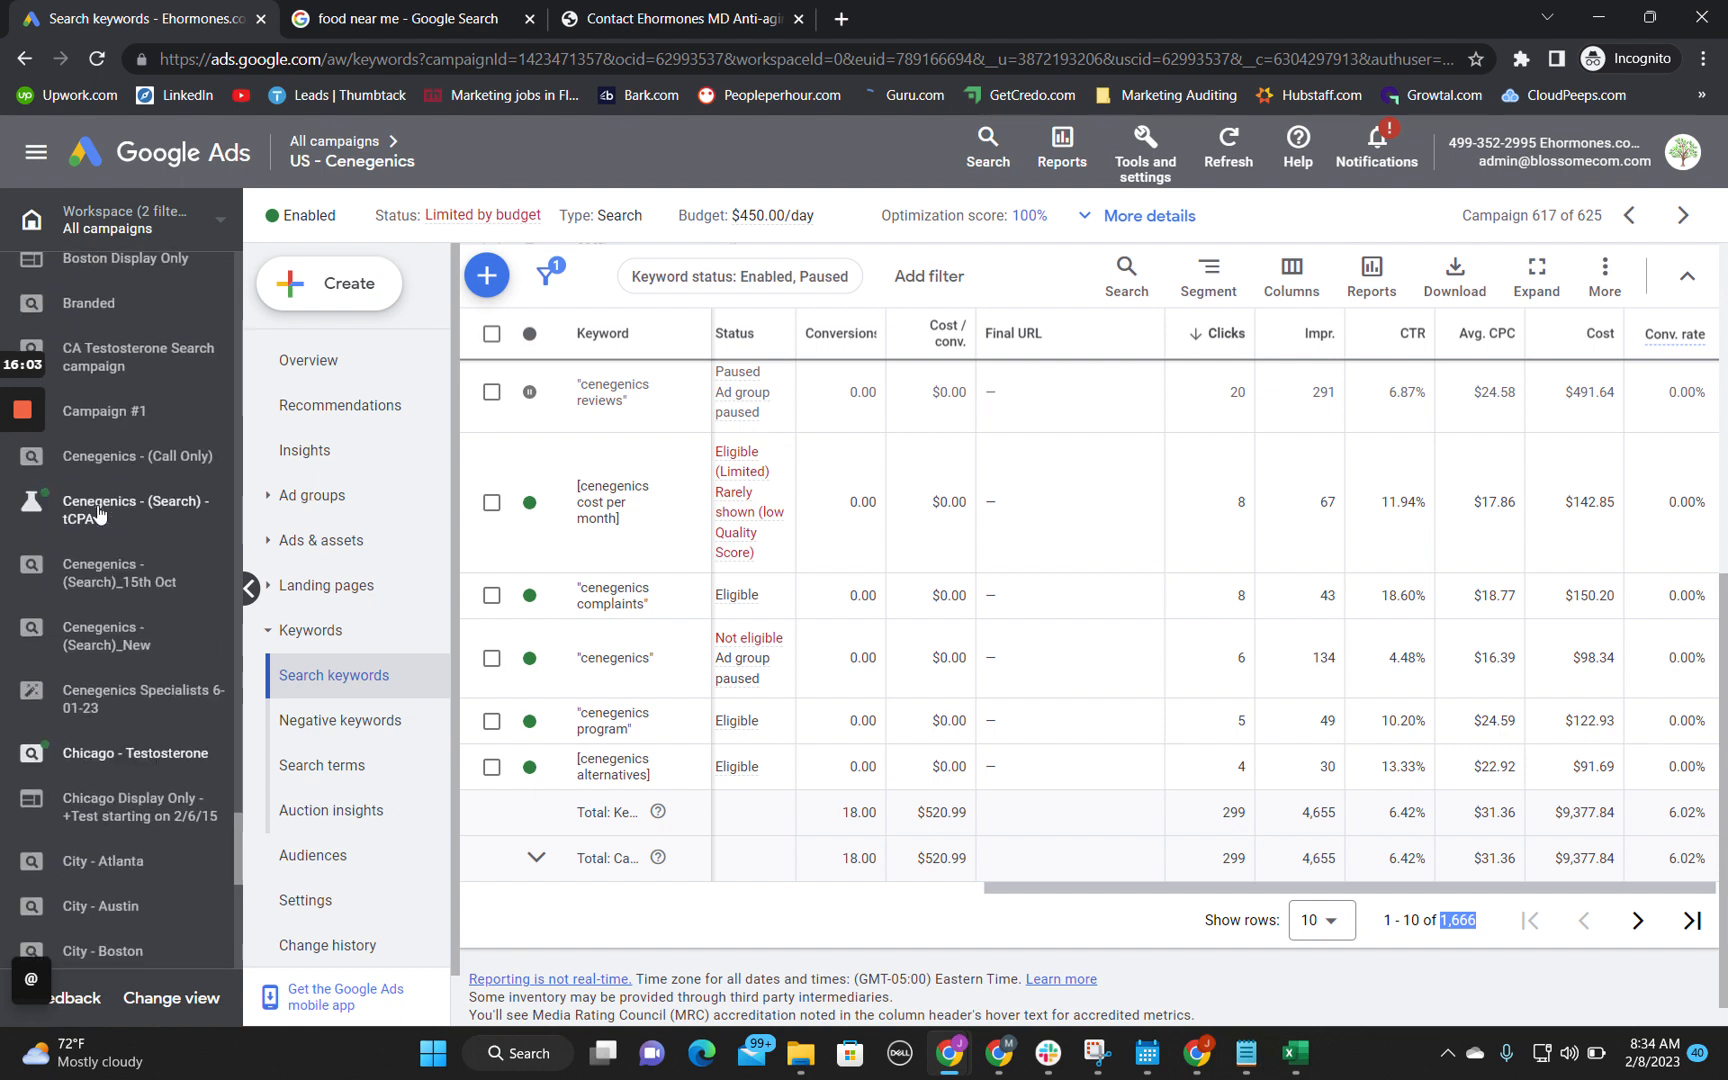
scroll(120, 540, "down", 10)
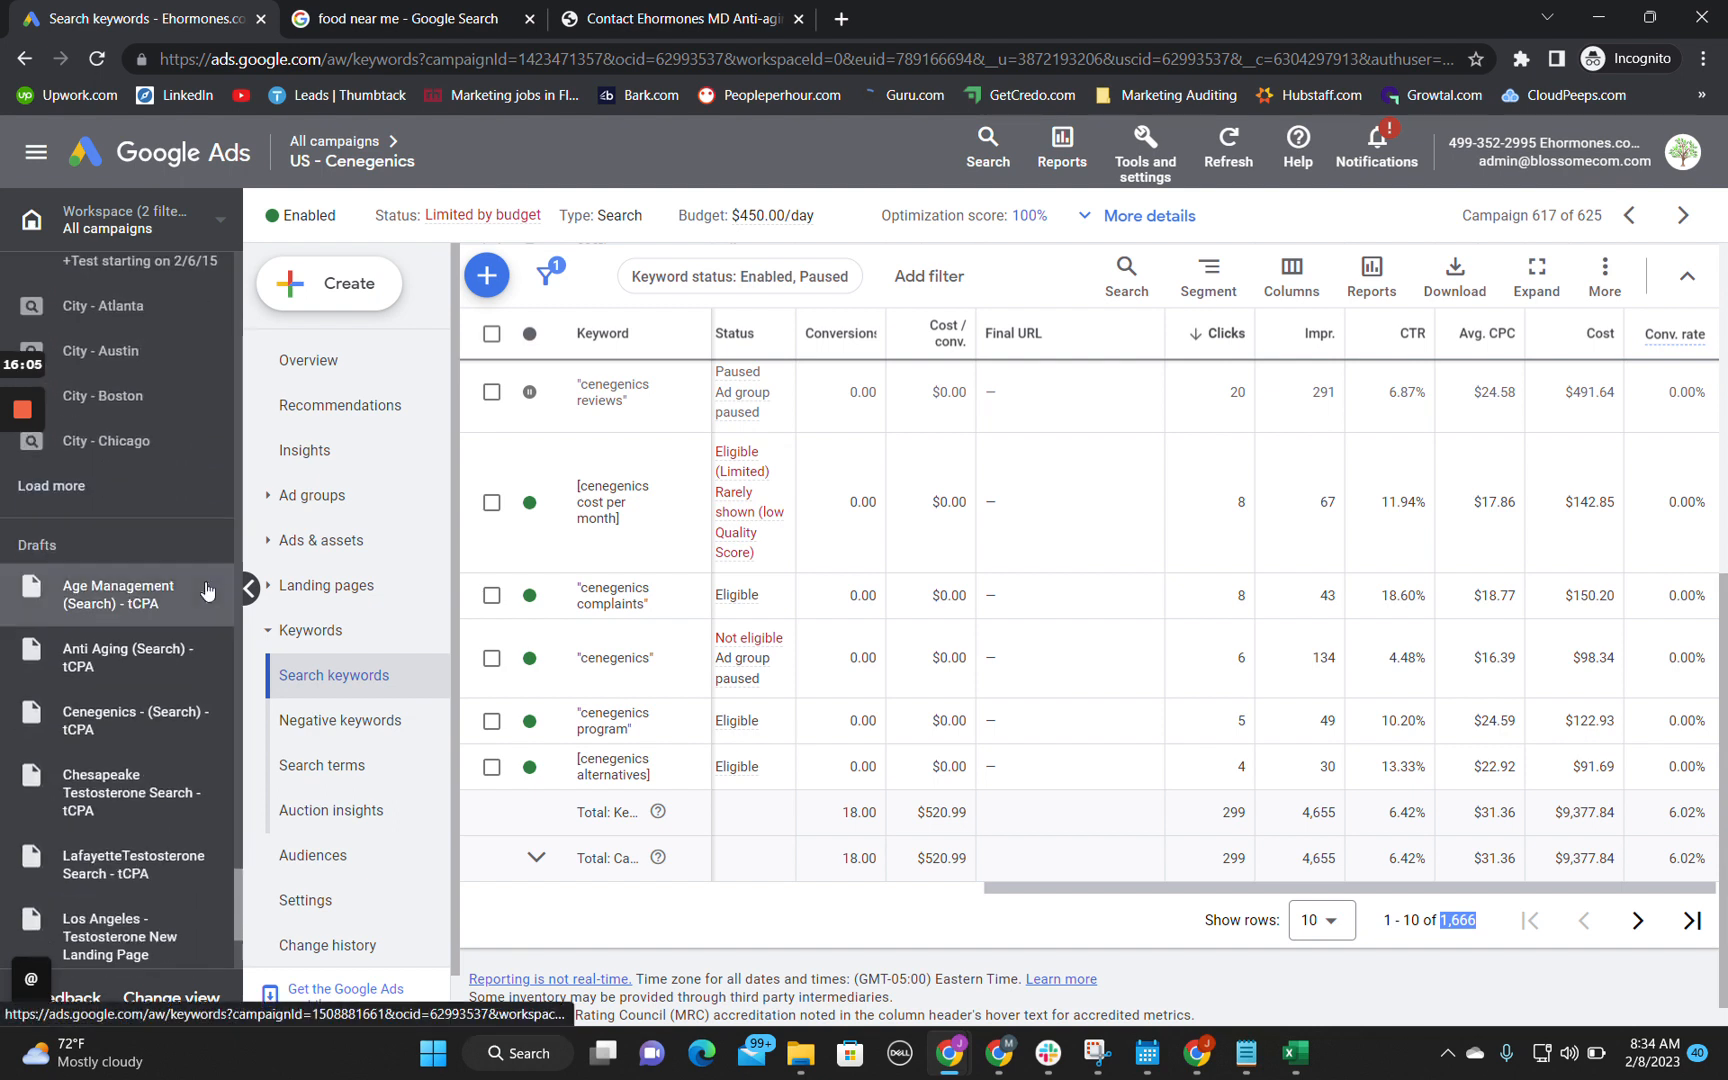
scroll(207, 590, "down", 5)
Step: Check the workspace selector's options for filtering the account's campaigns by type, leaving it without a change
left_click(220, 219)
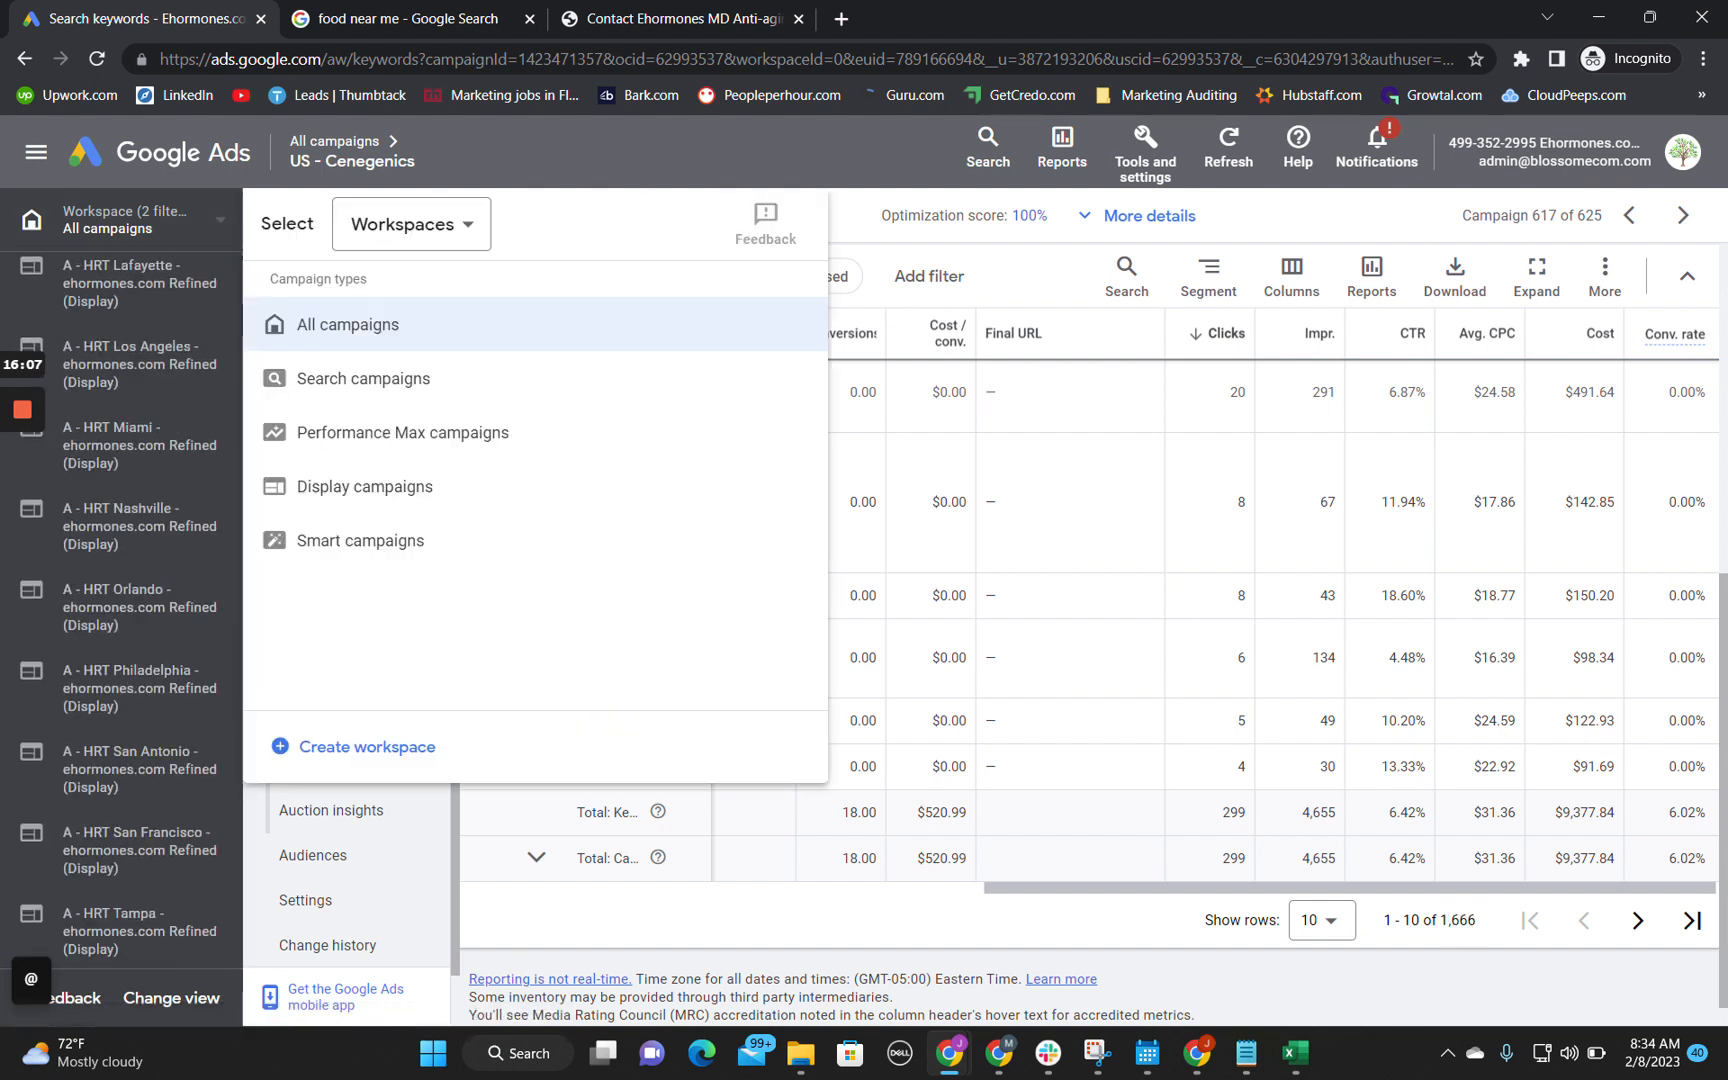
left_click(1030, 258)
scroll(210, 450, "up", 15)
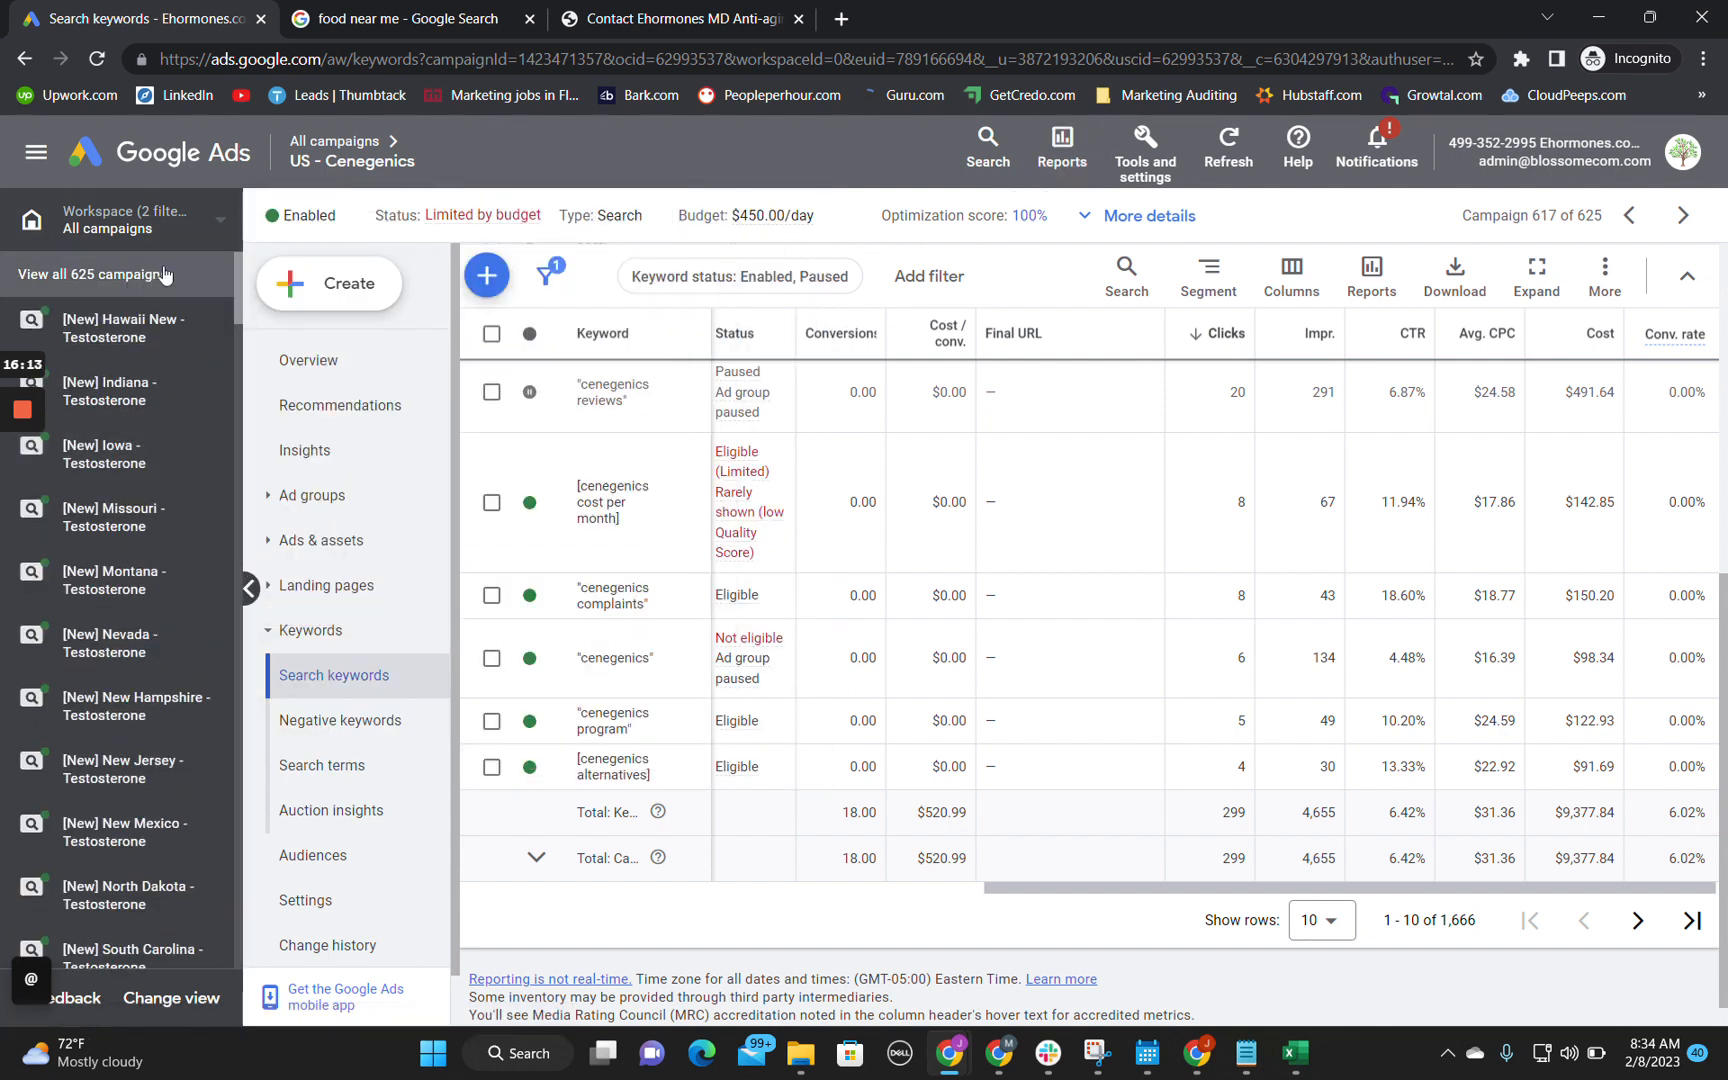
left_click(211, 235)
left_click(441, 228)
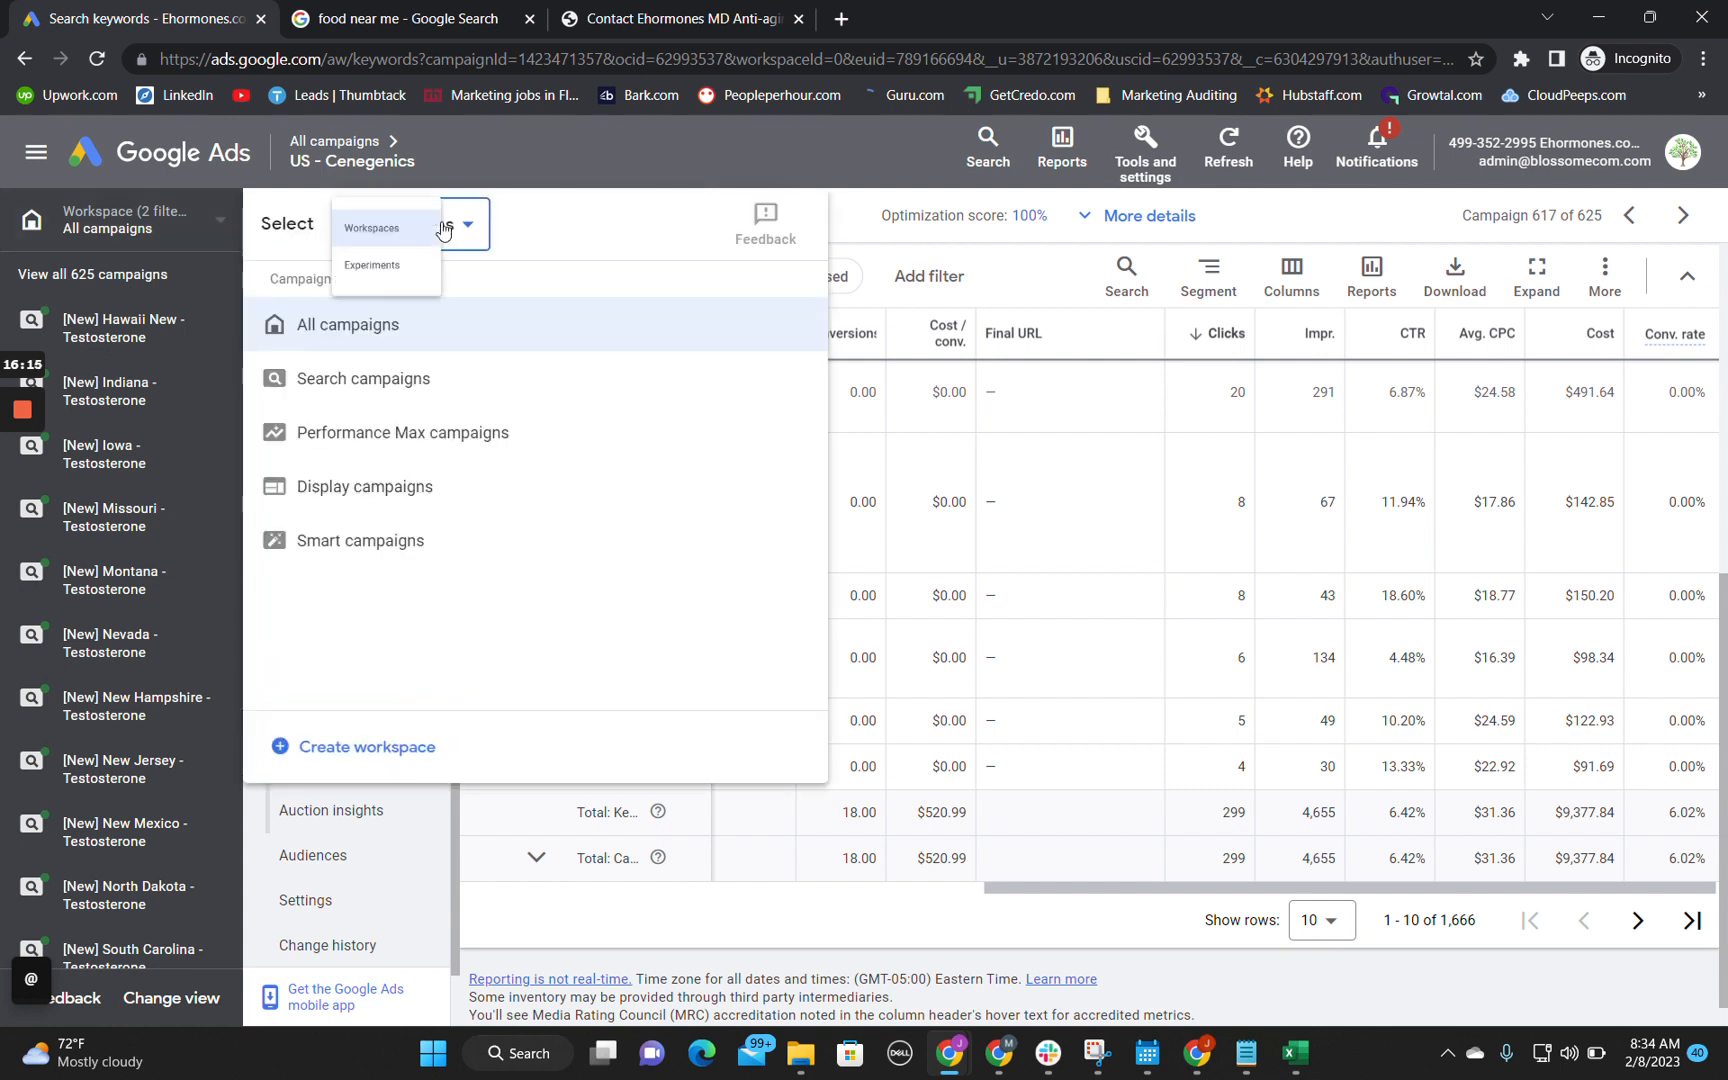
left_click(443, 231)
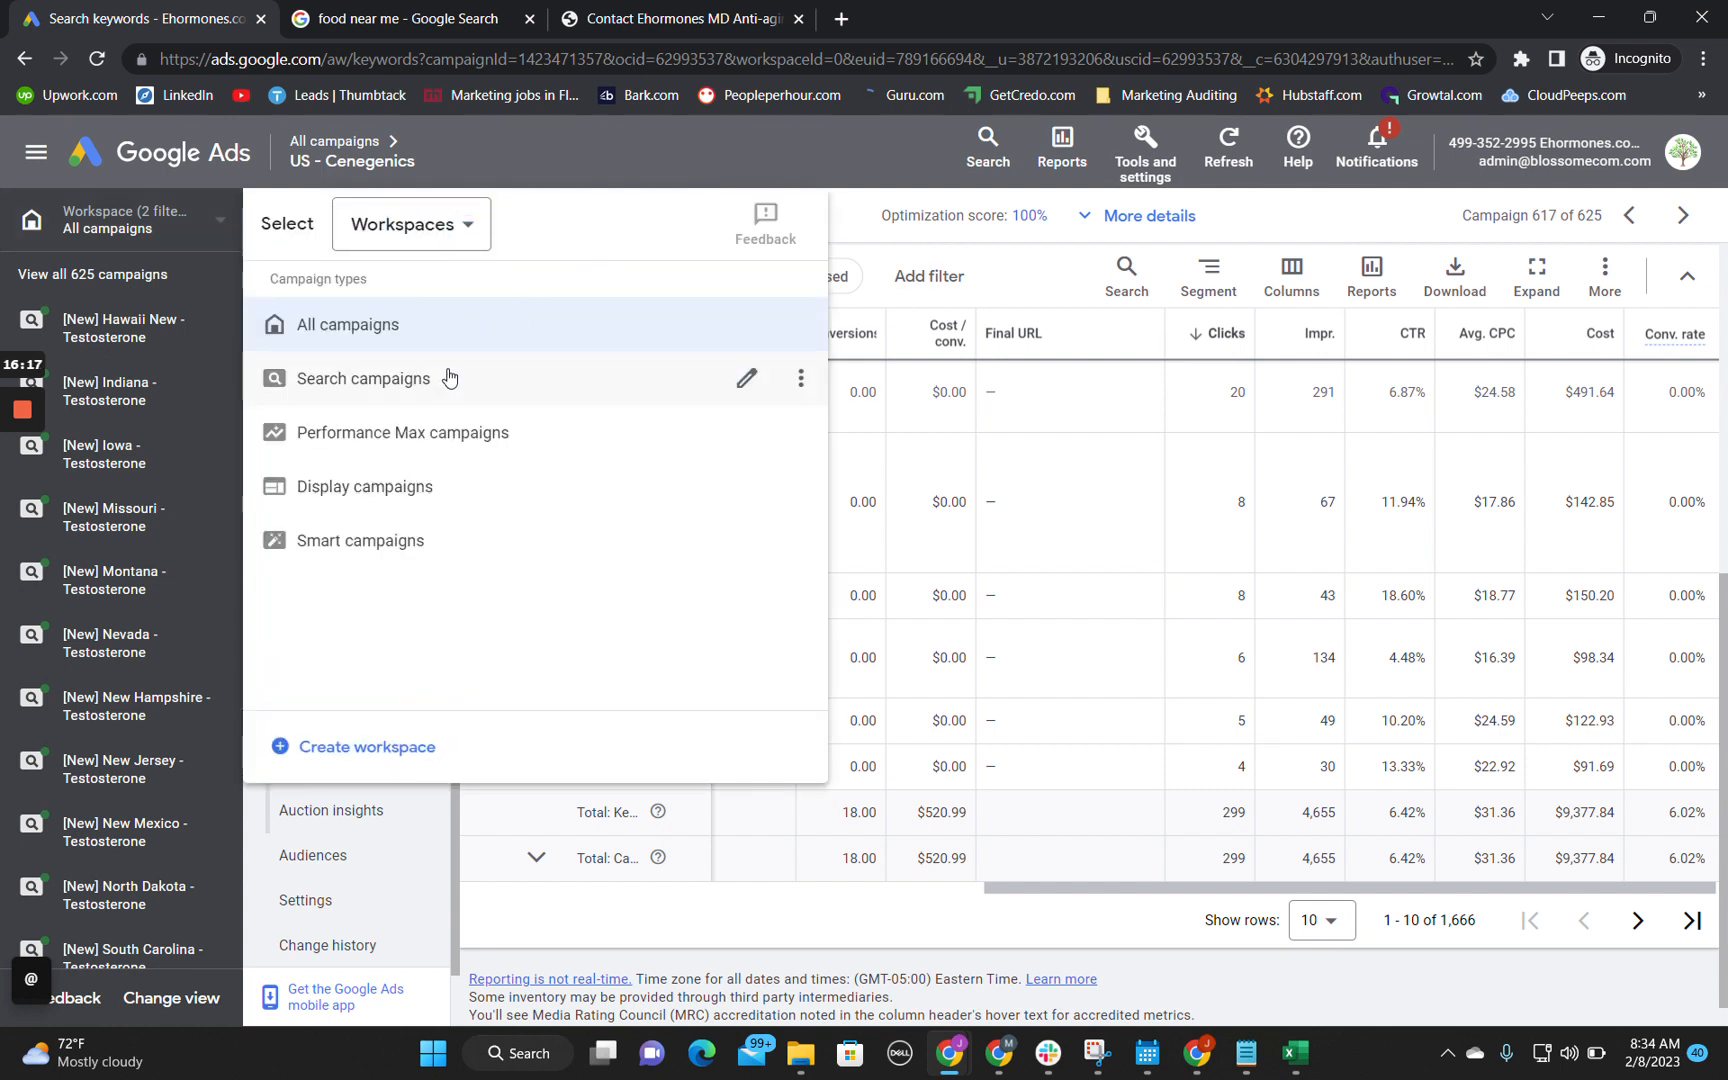
left_click(847, 220)
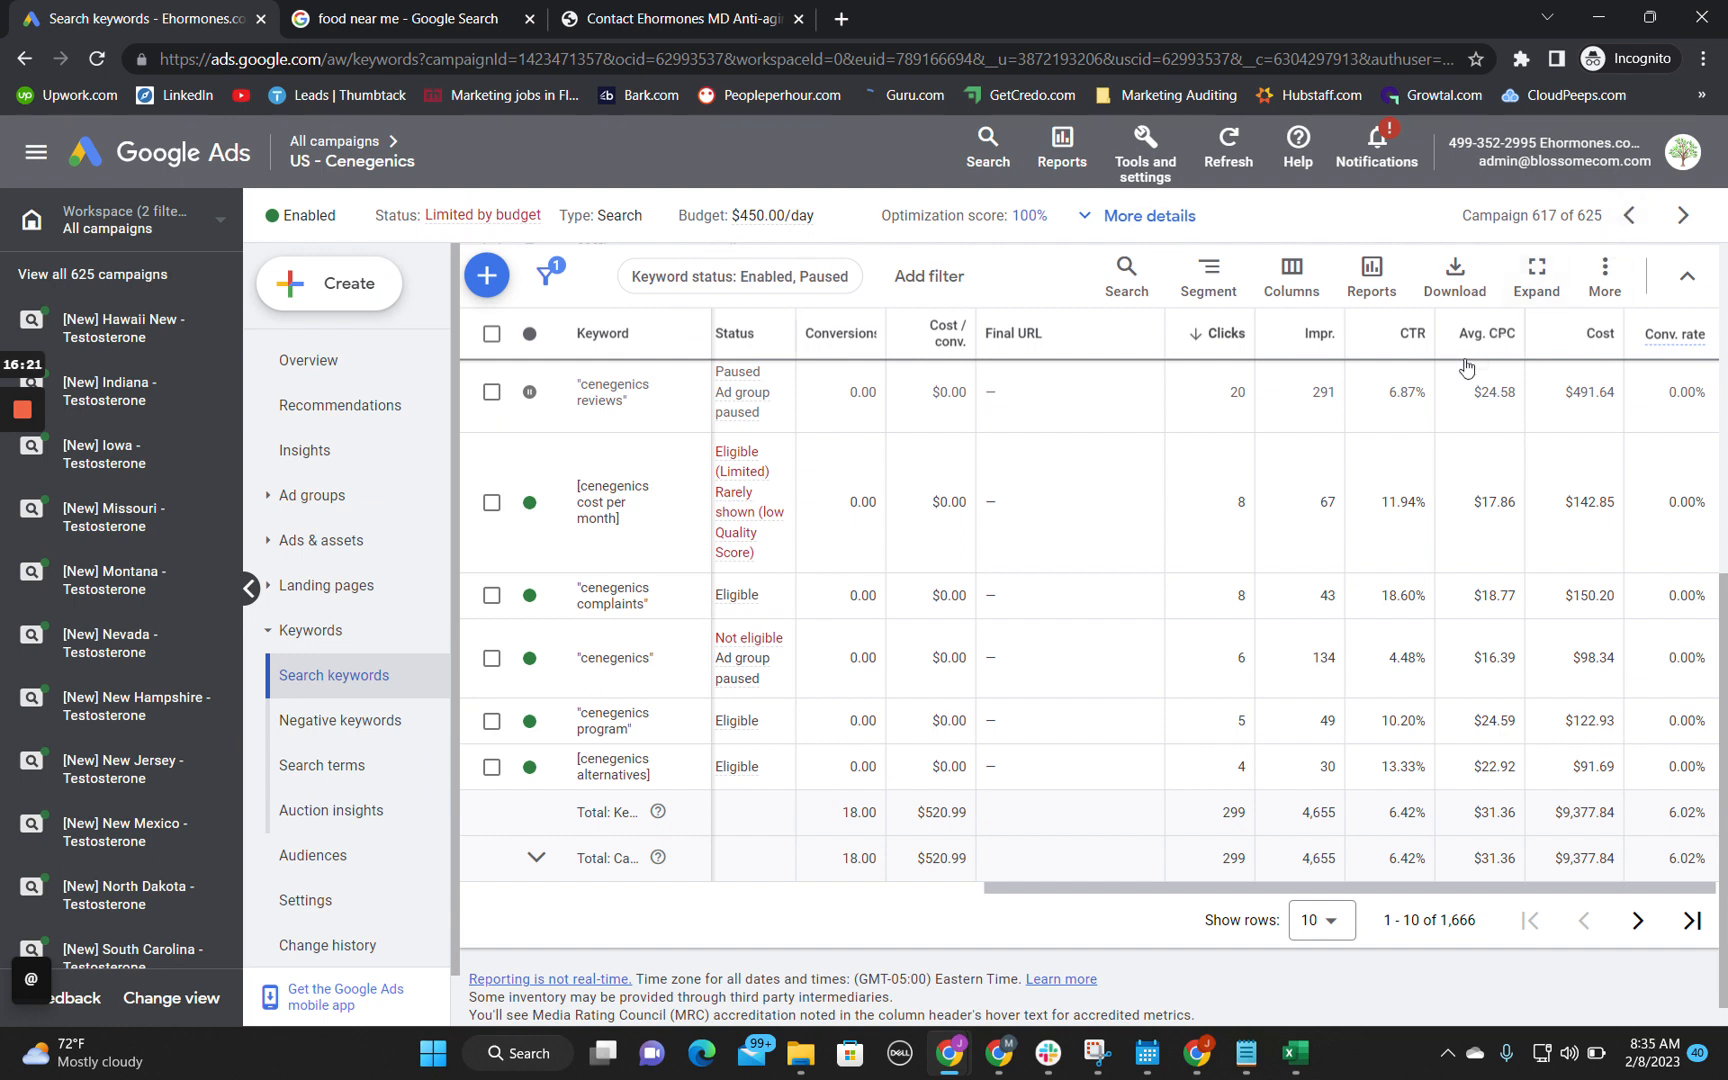
Step: Open the ad groups of the US - Cenegenics campaign and check their statuses and how many there are
scroll(1466, 366, "up", 5)
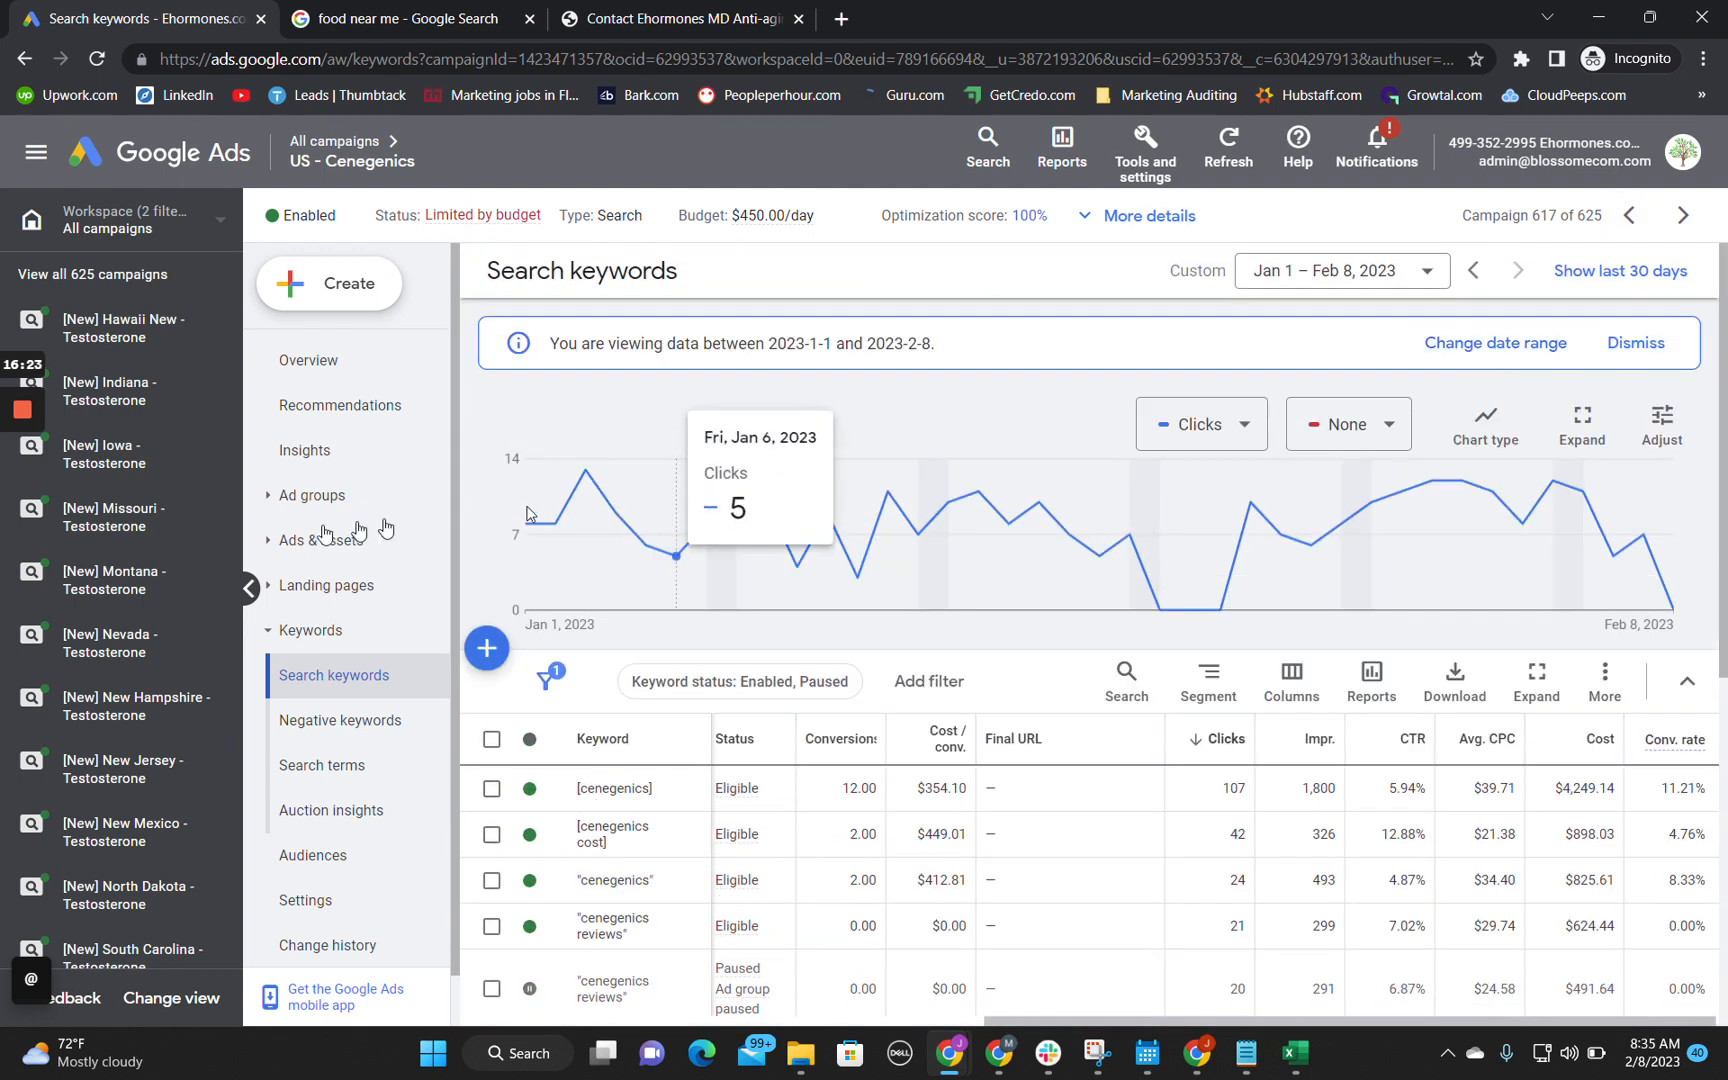
left_click(275, 510)
left_click(312, 540)
scroll(712, 712, "down", 6)
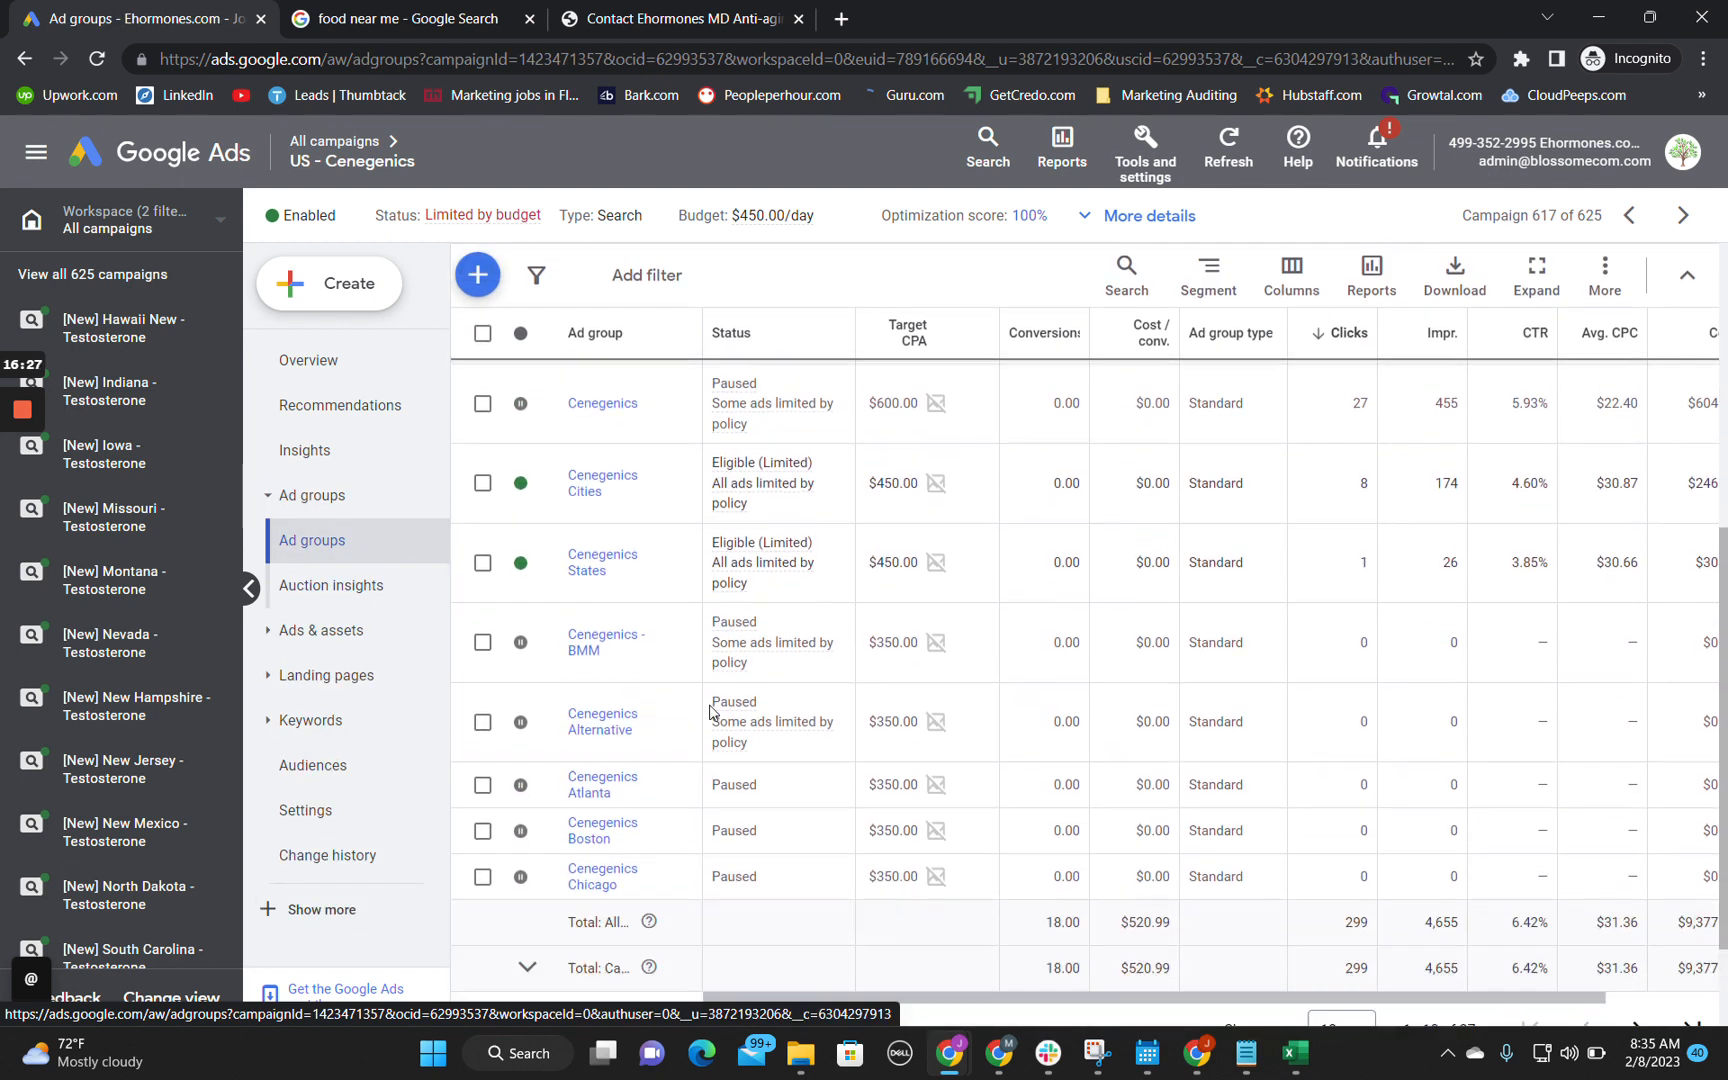
left_click_drag(1421, 887, 1497, 889)
left_click(1472, 889)
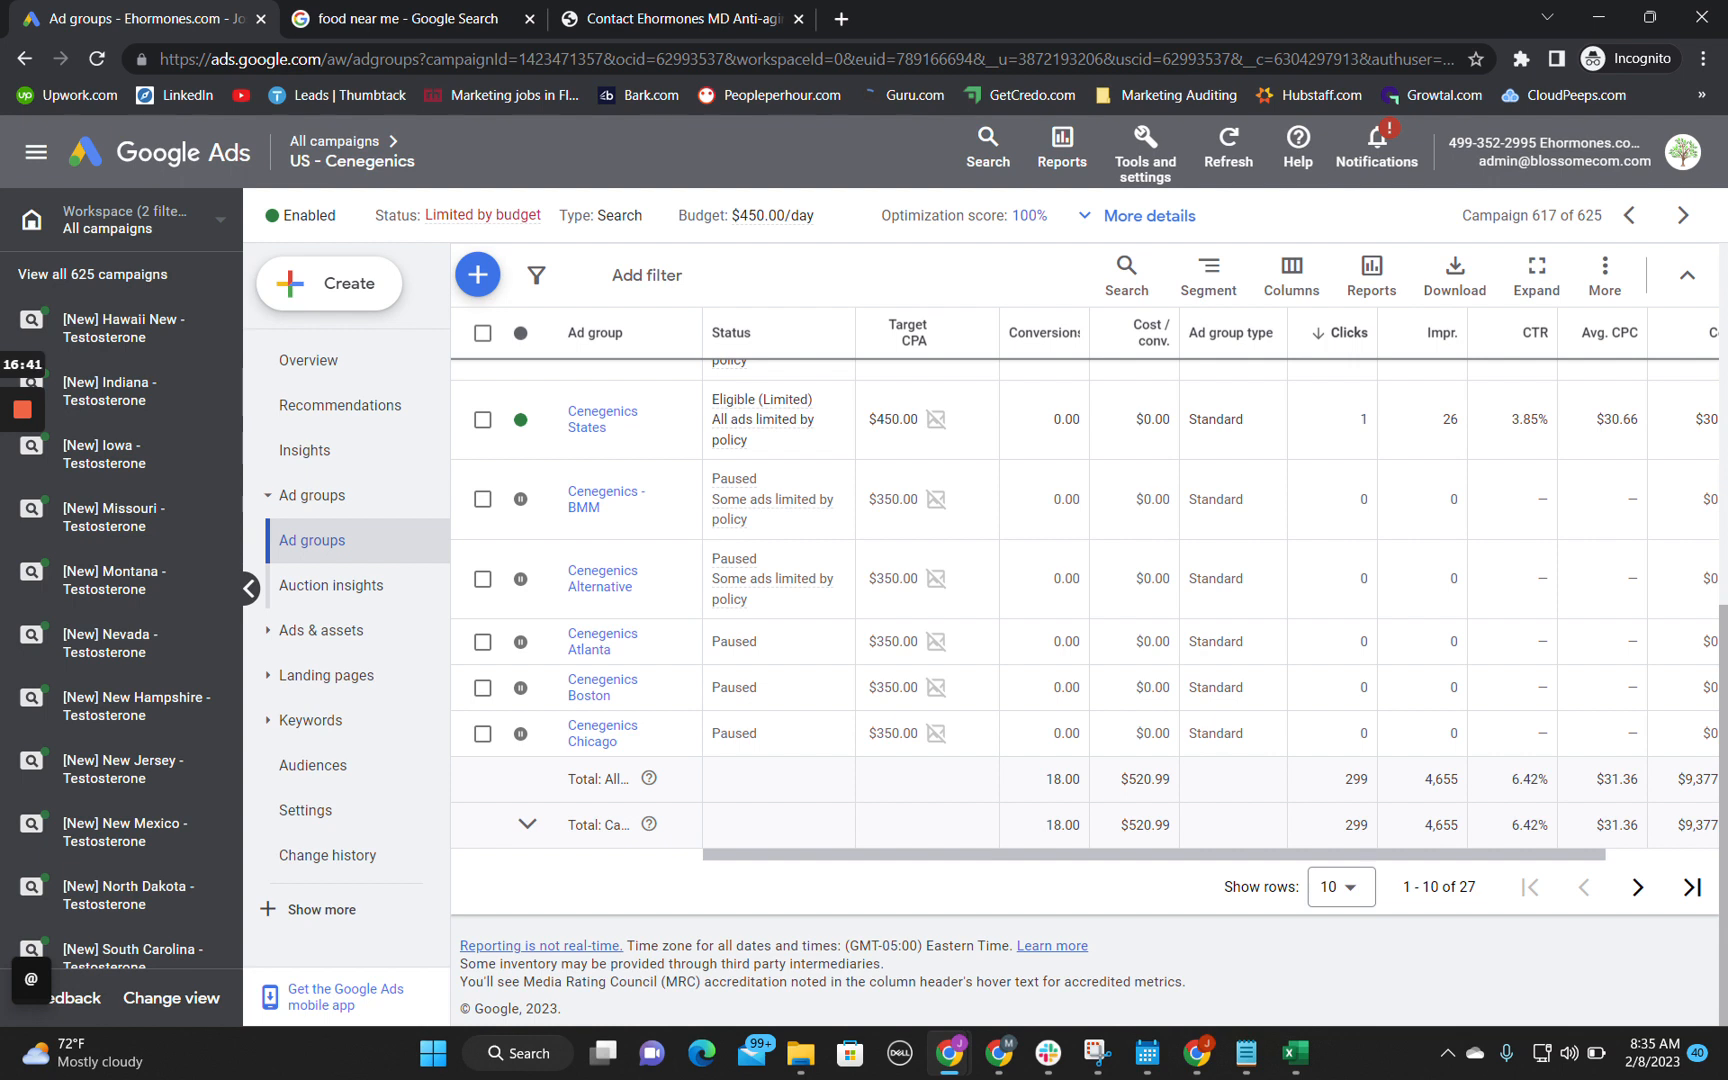
left_click(1468, 888)
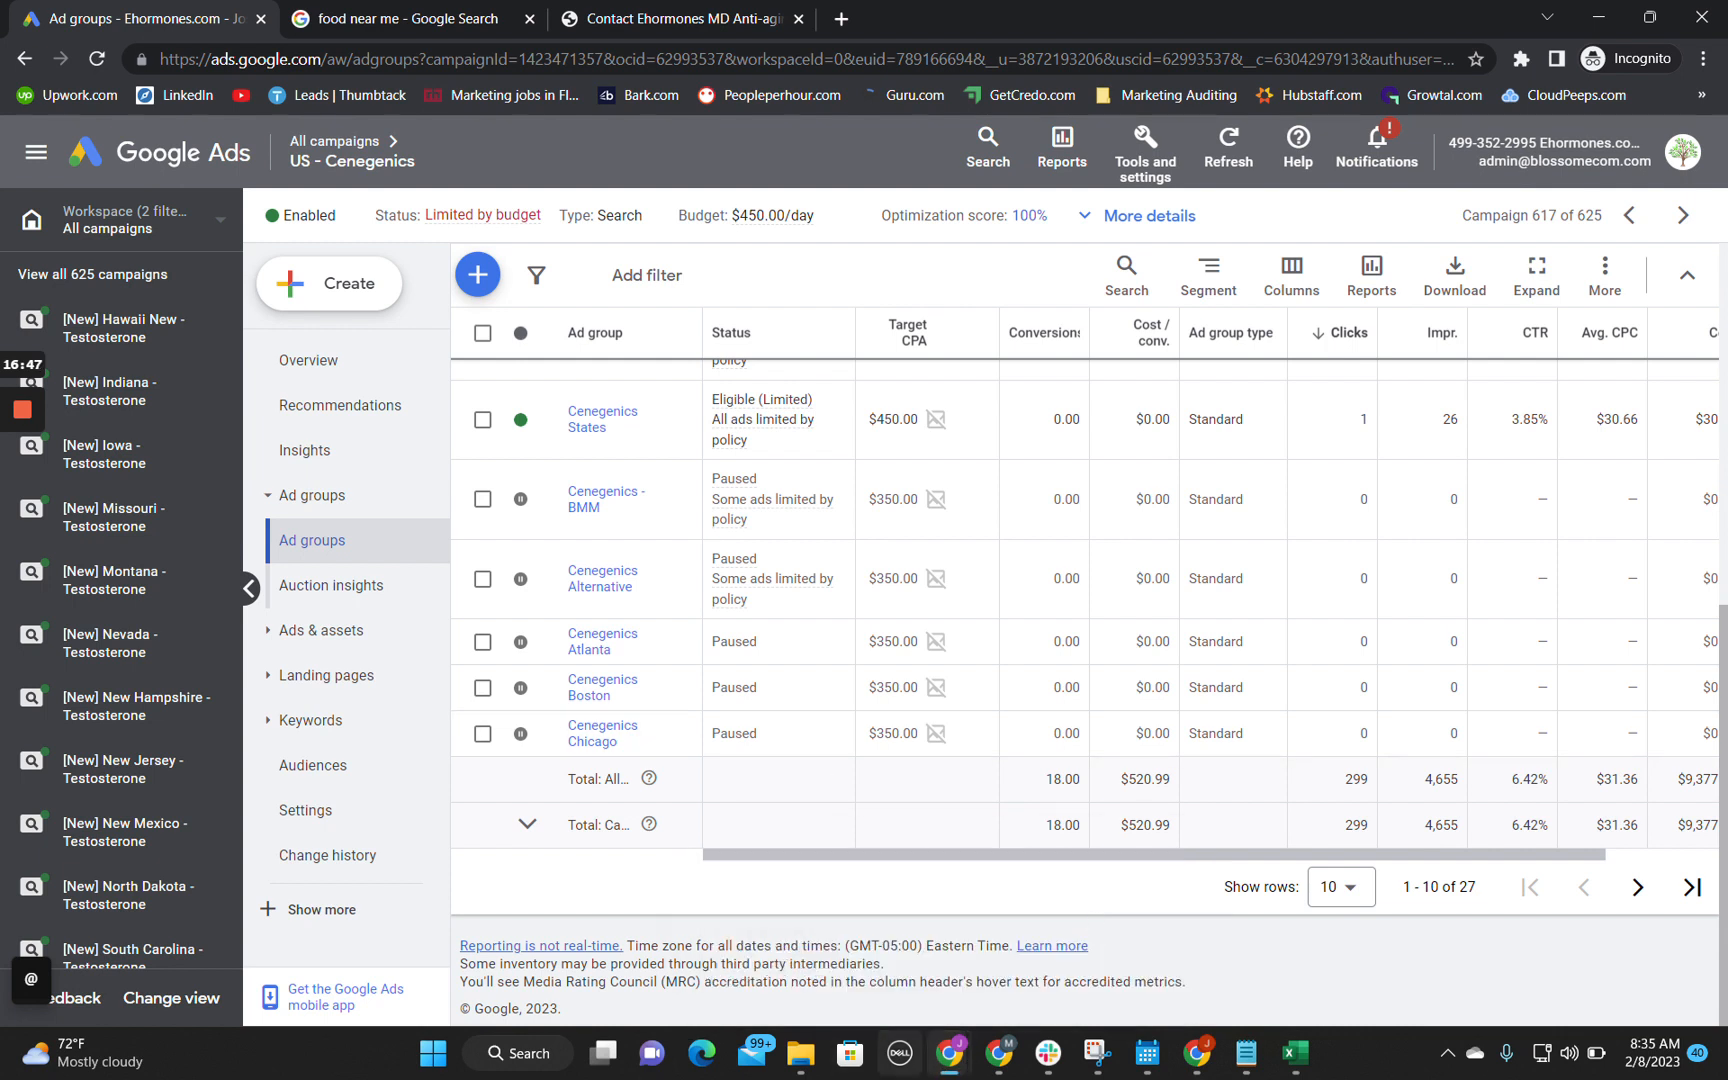
Step: Enter in cell B11 of the Technical Audit sheet "Has 27 ad groups. Never have more than 2 ad groups."
left_click(803, 927)
type("Has")
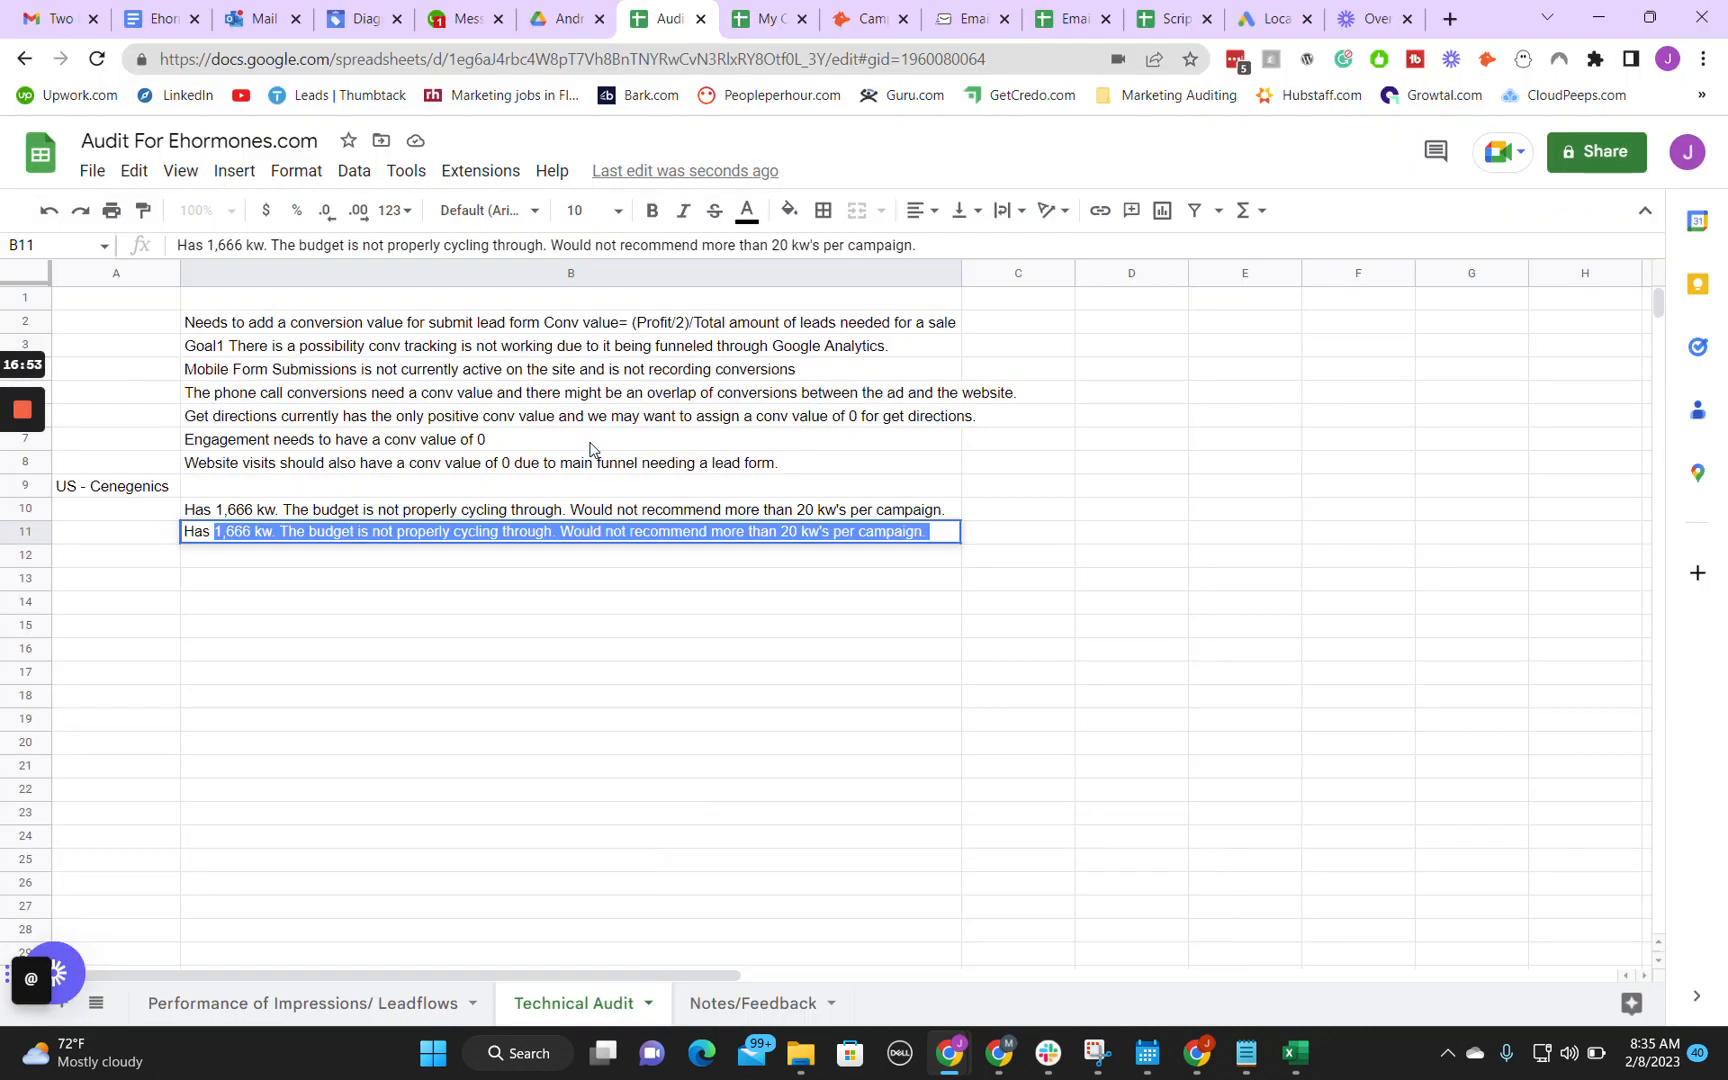
type("27 ad g")
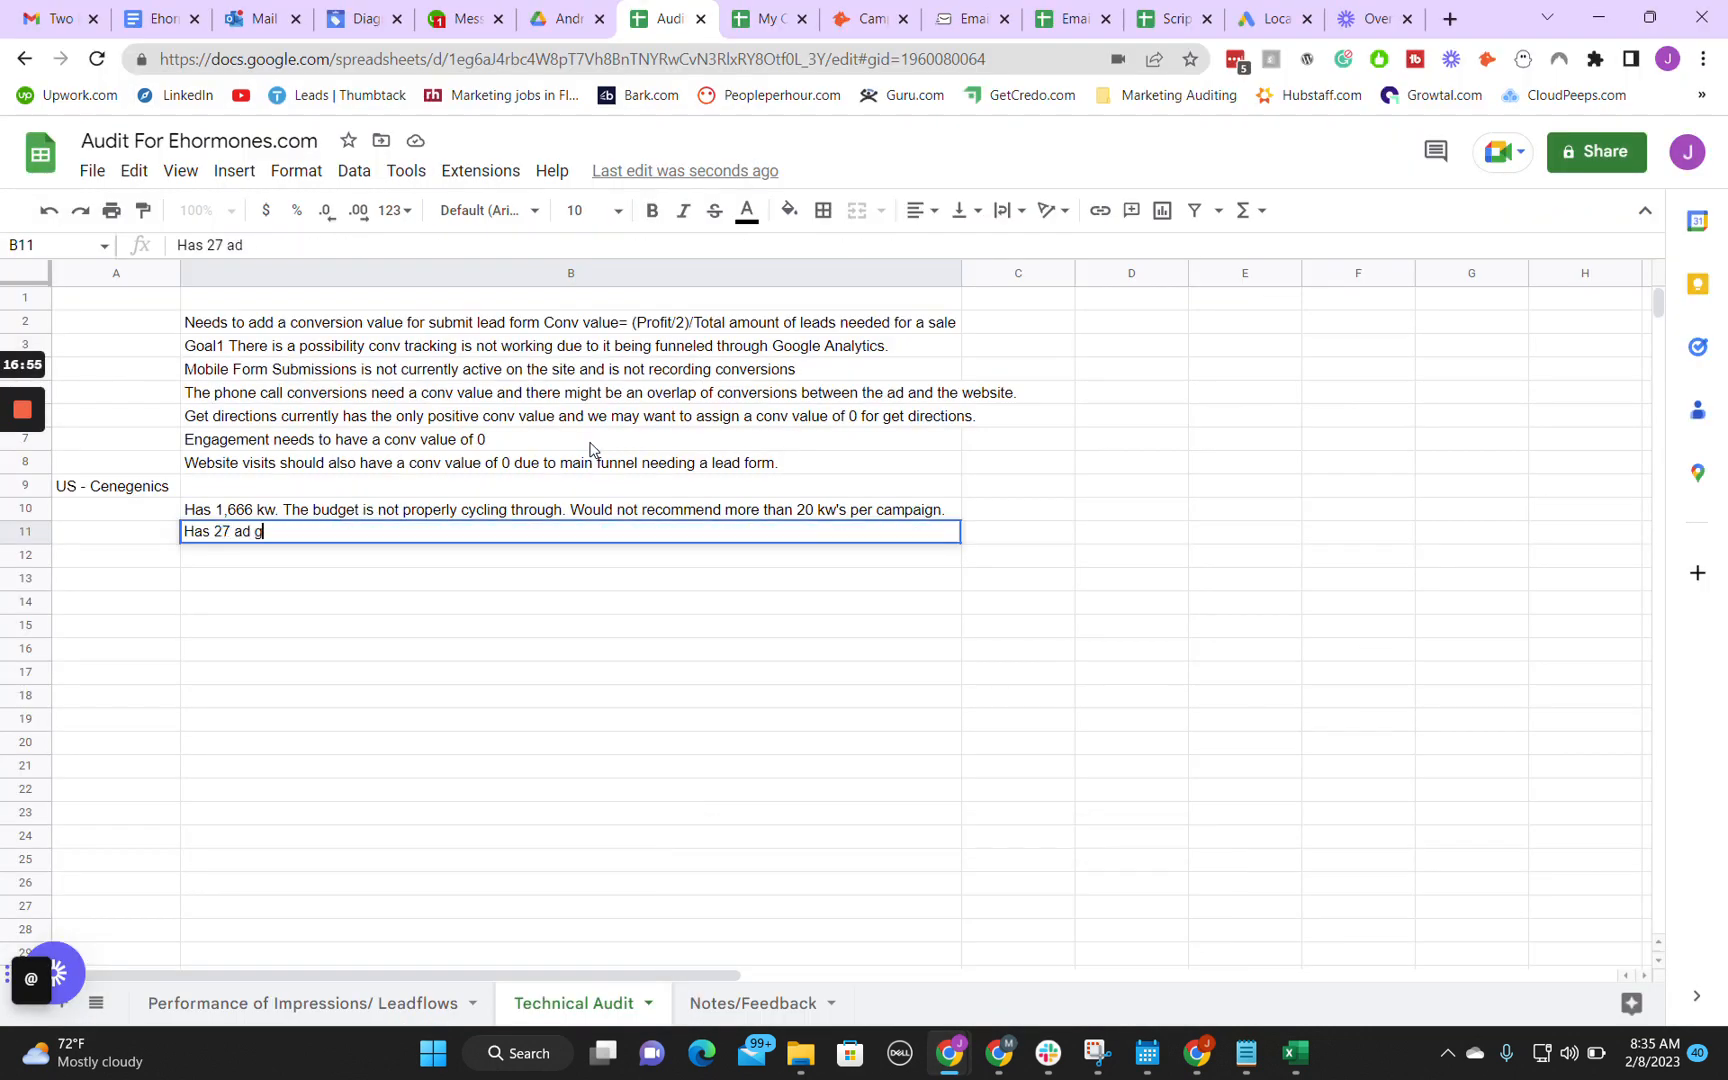
type("oroups. Never have")
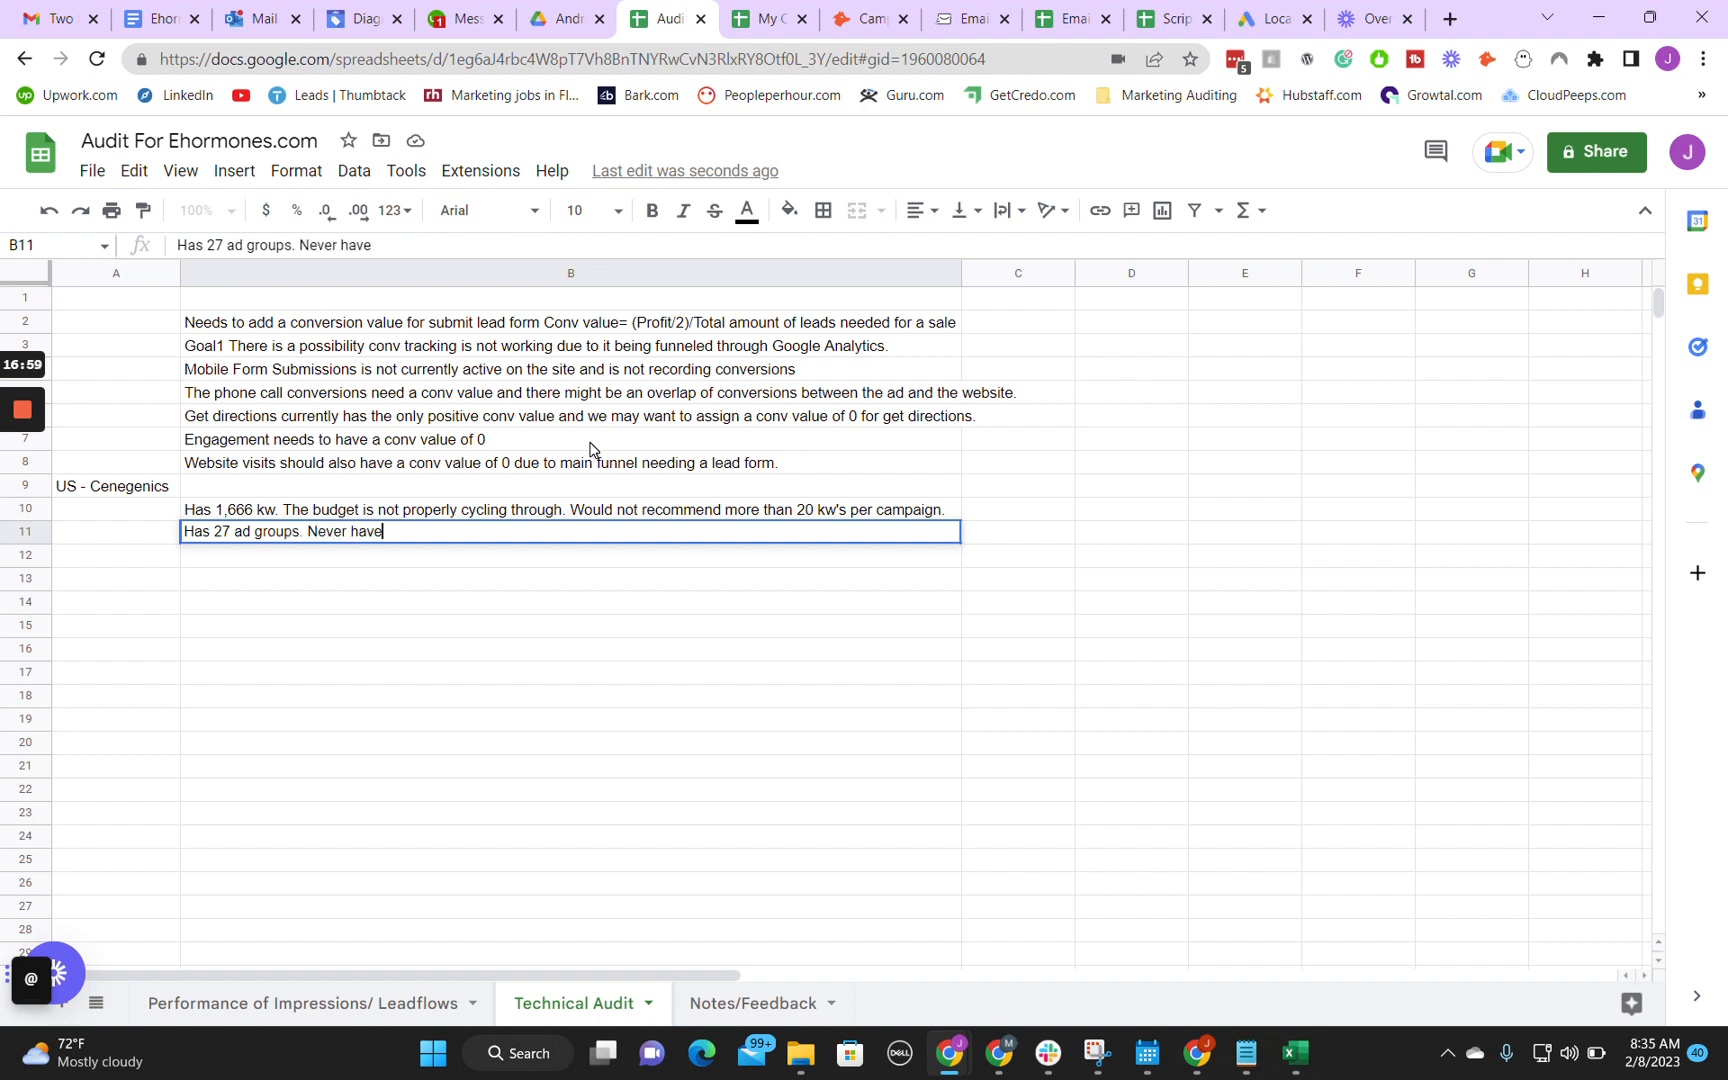
type(" more than 2 ad groups.")
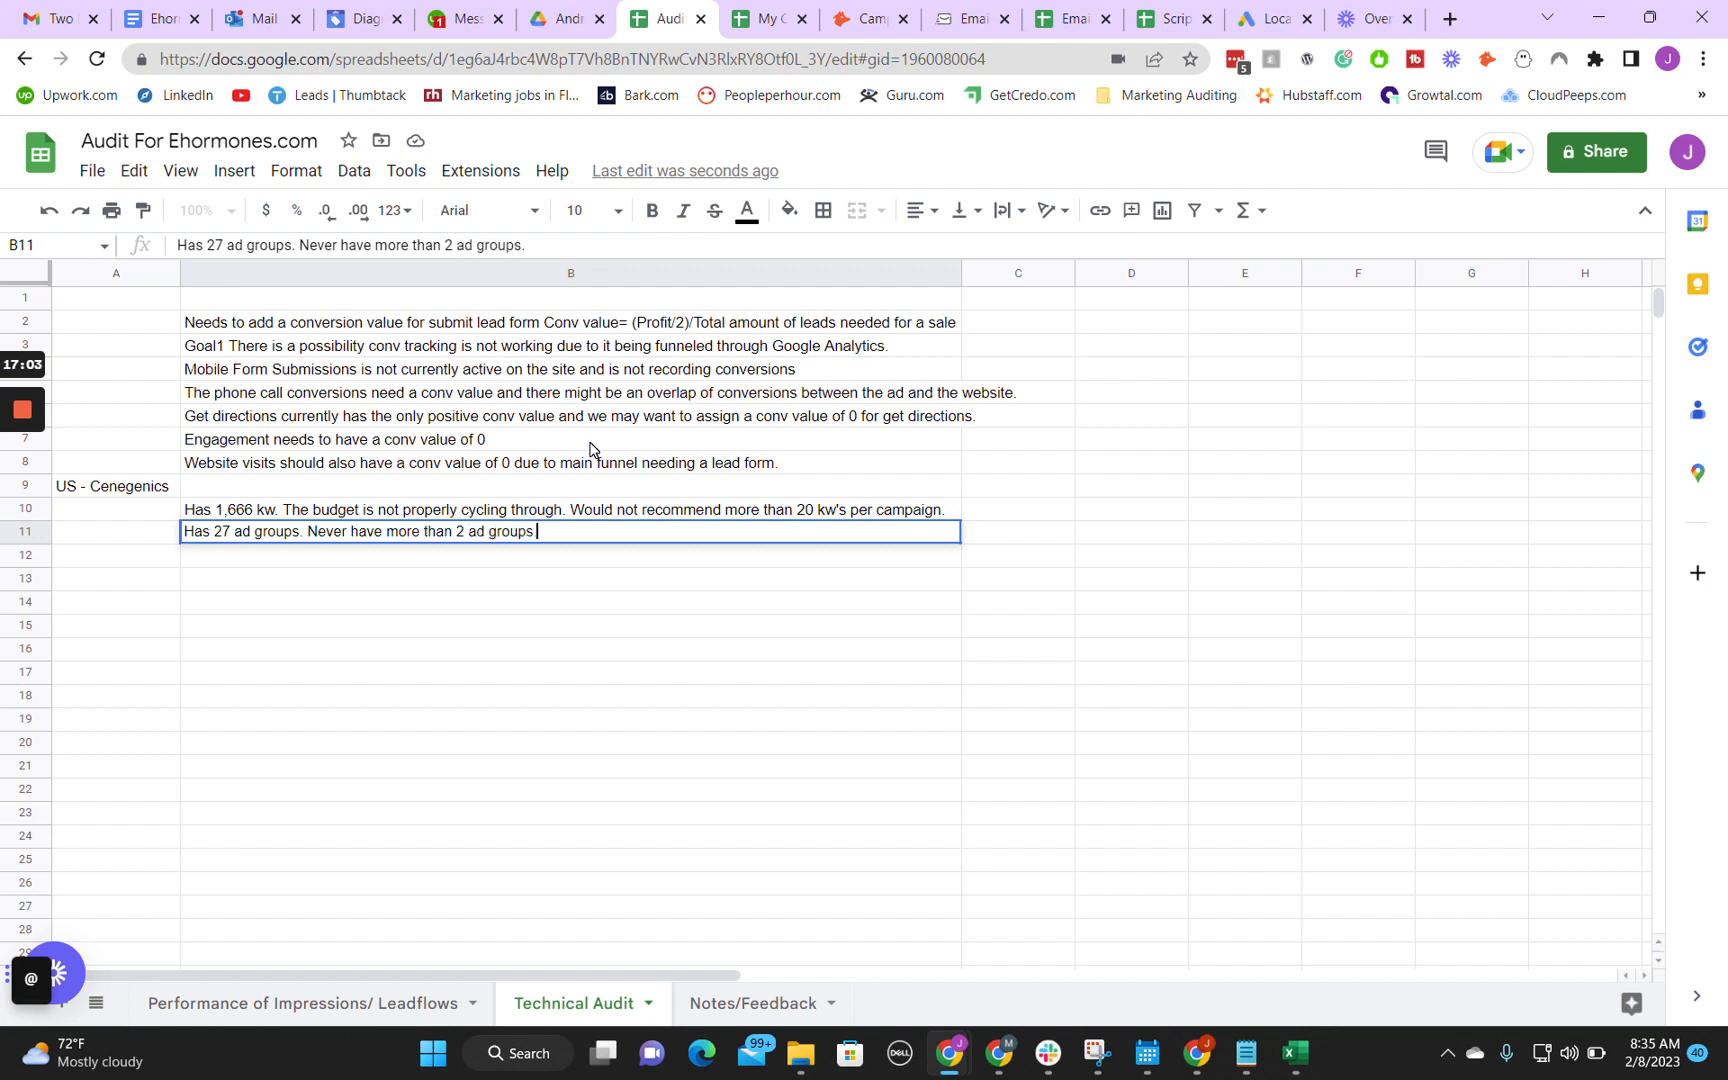
key("Return")
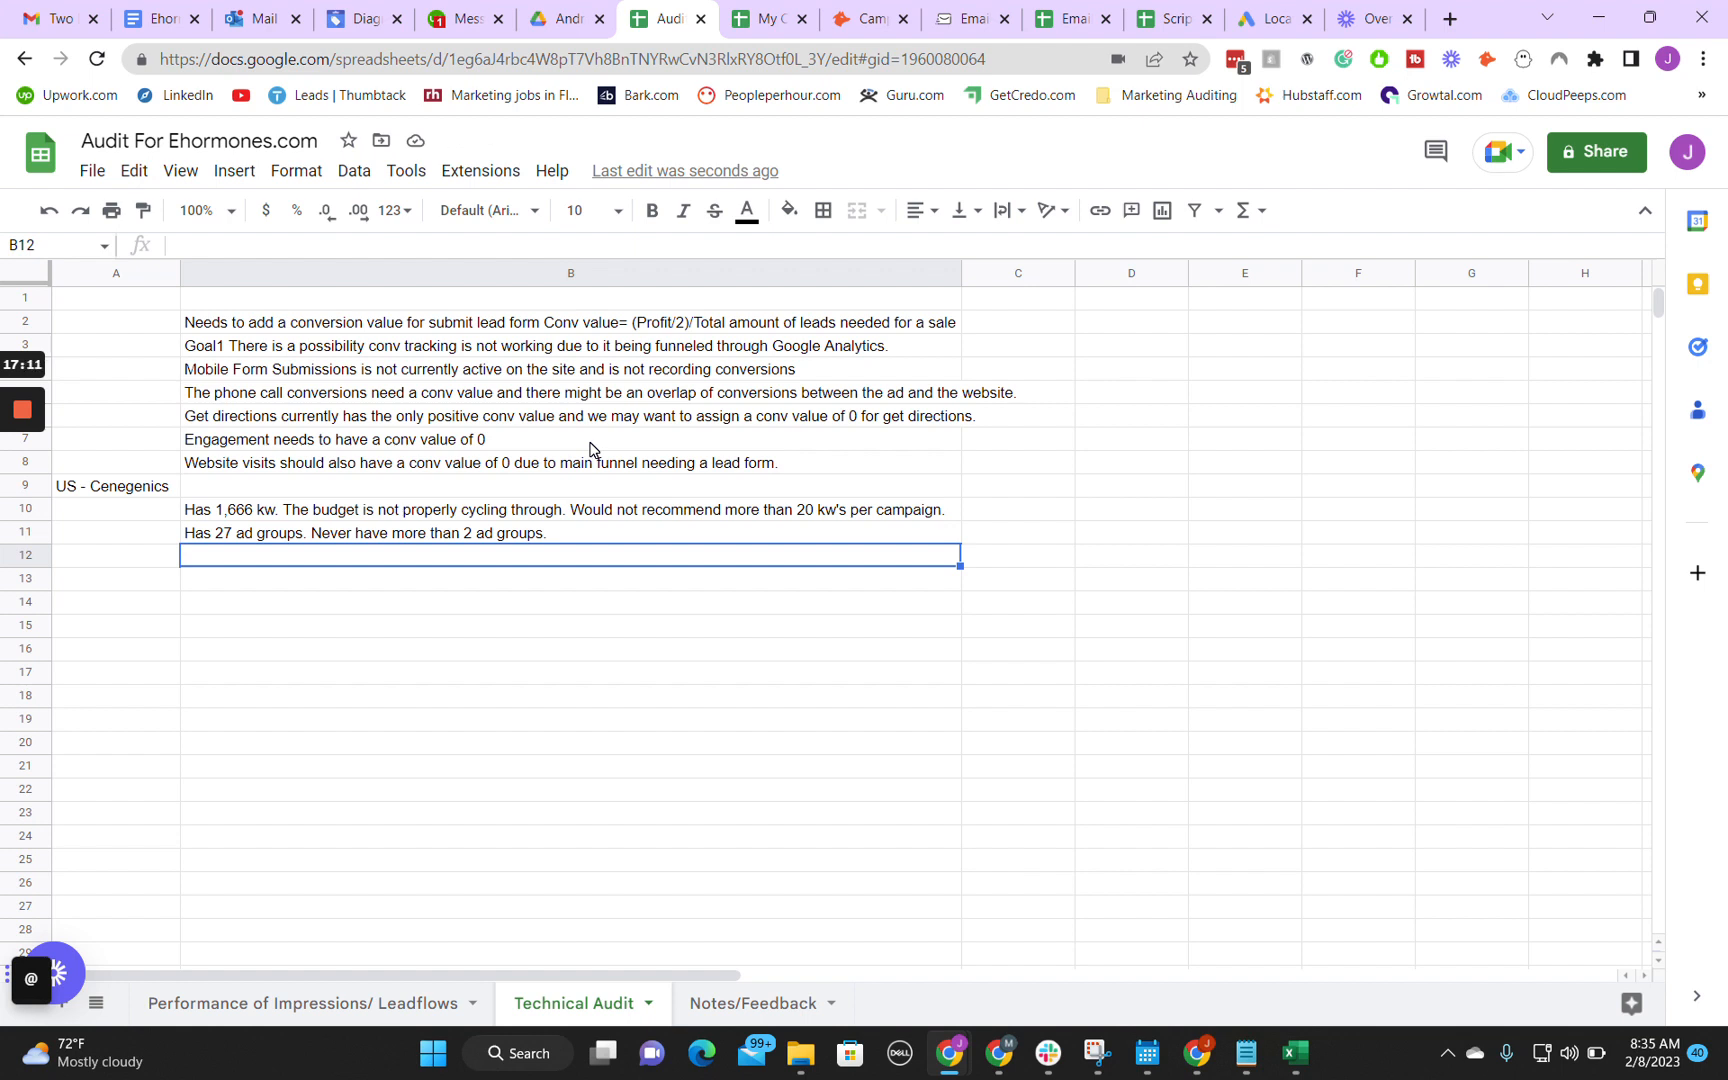
Step: Copy the campaign name US - Cenegenics from cell A9 of Technical Audit into cell A2 of the Performance of Impressions/ Leadflows sheet
double_click(506, 565)
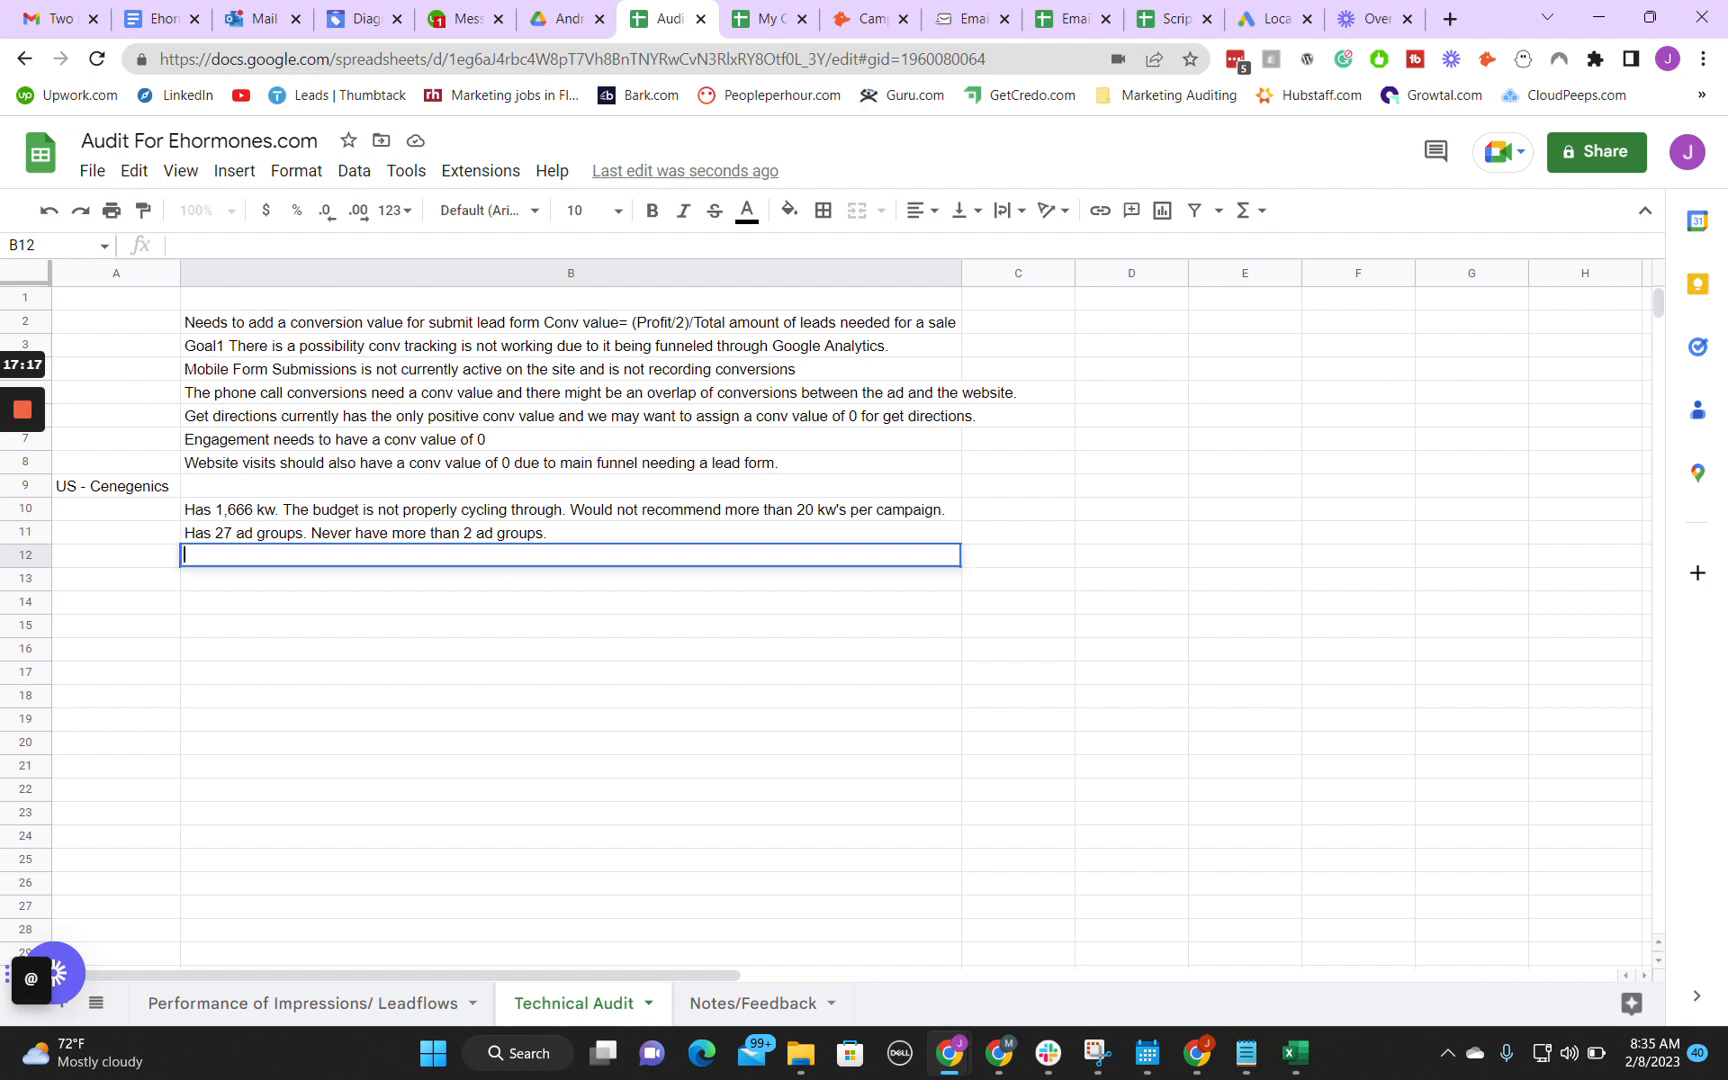
left_click(336, 1004)
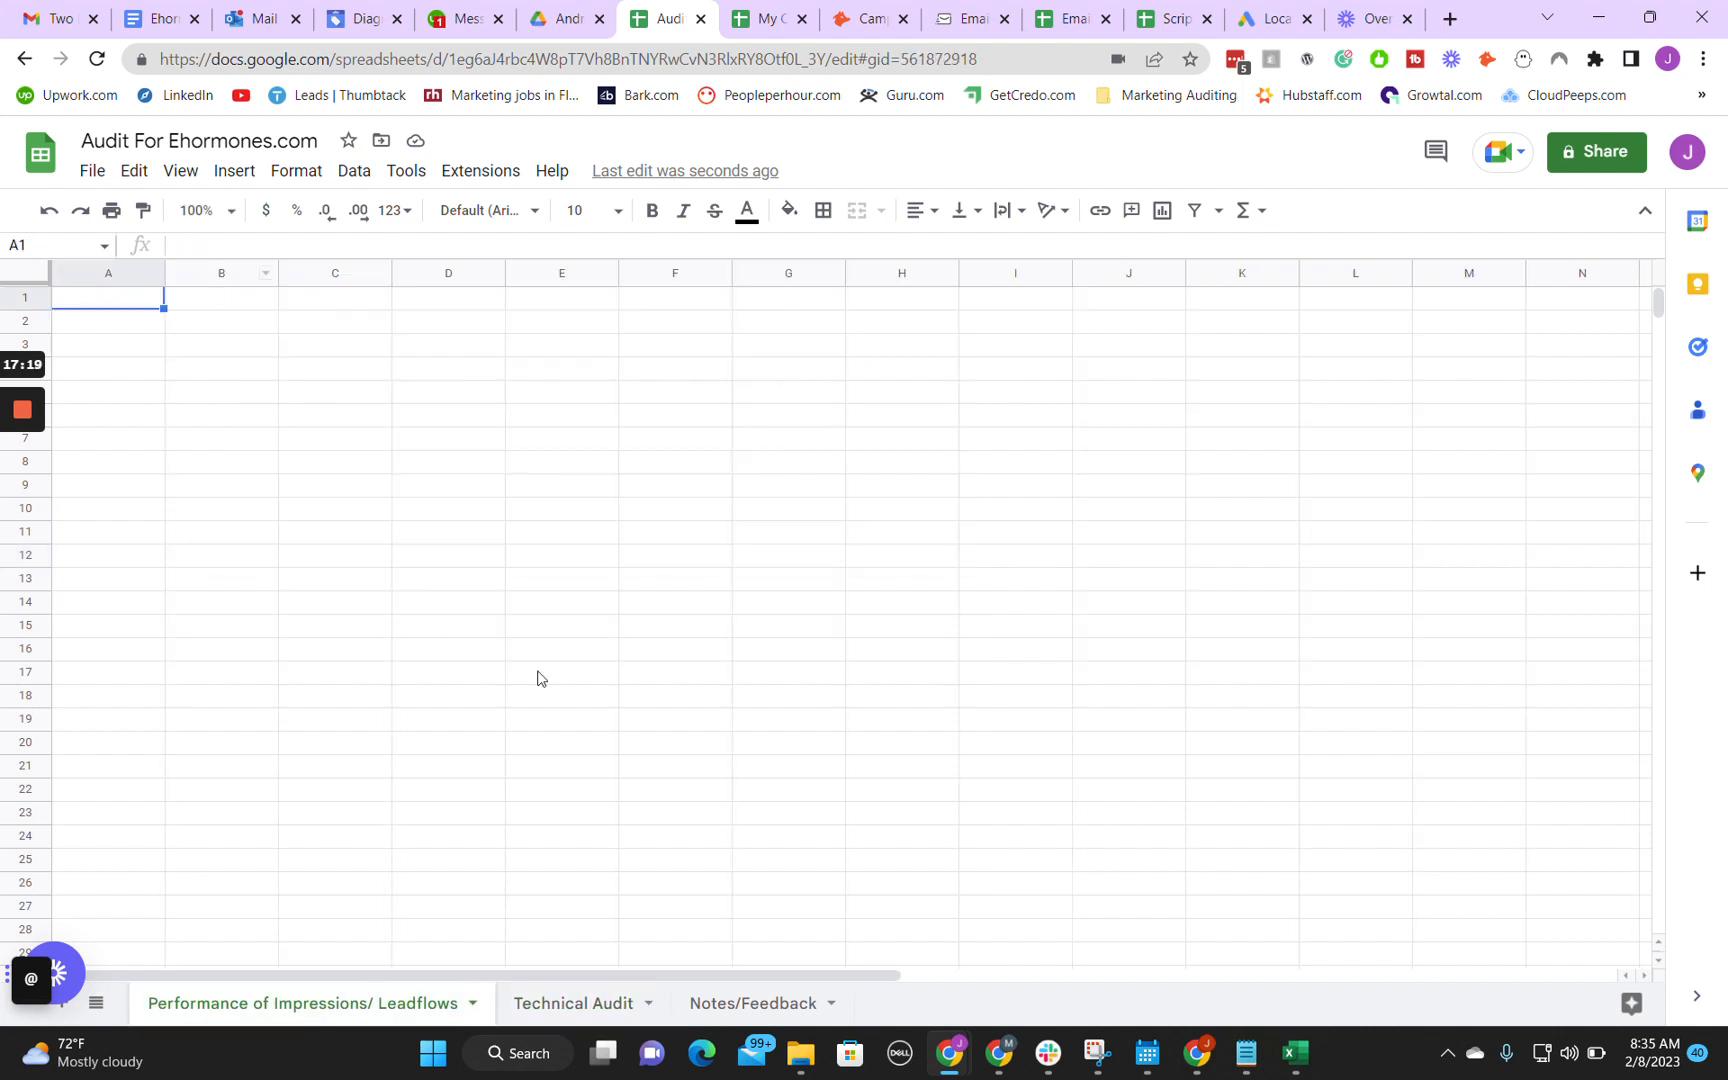
left_click(580, 1003)
left_click(133, 493)
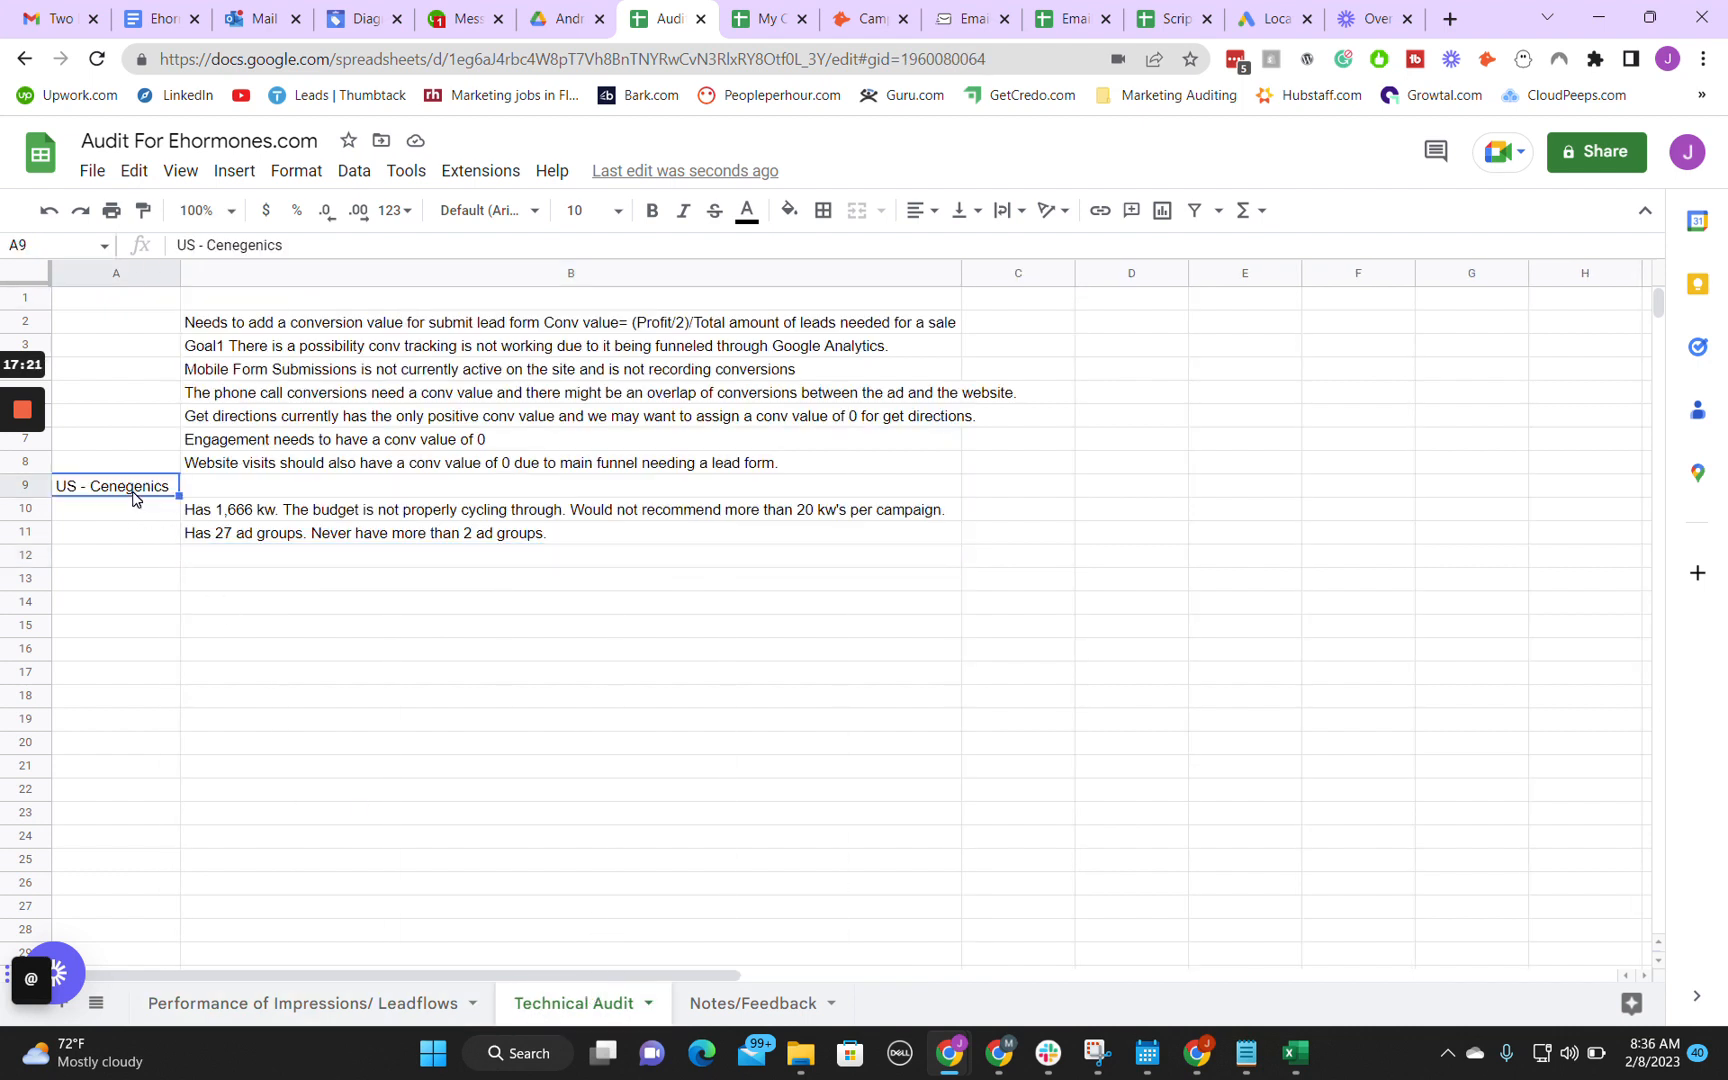
left_click(248, 1005)
left_click(130, 323)
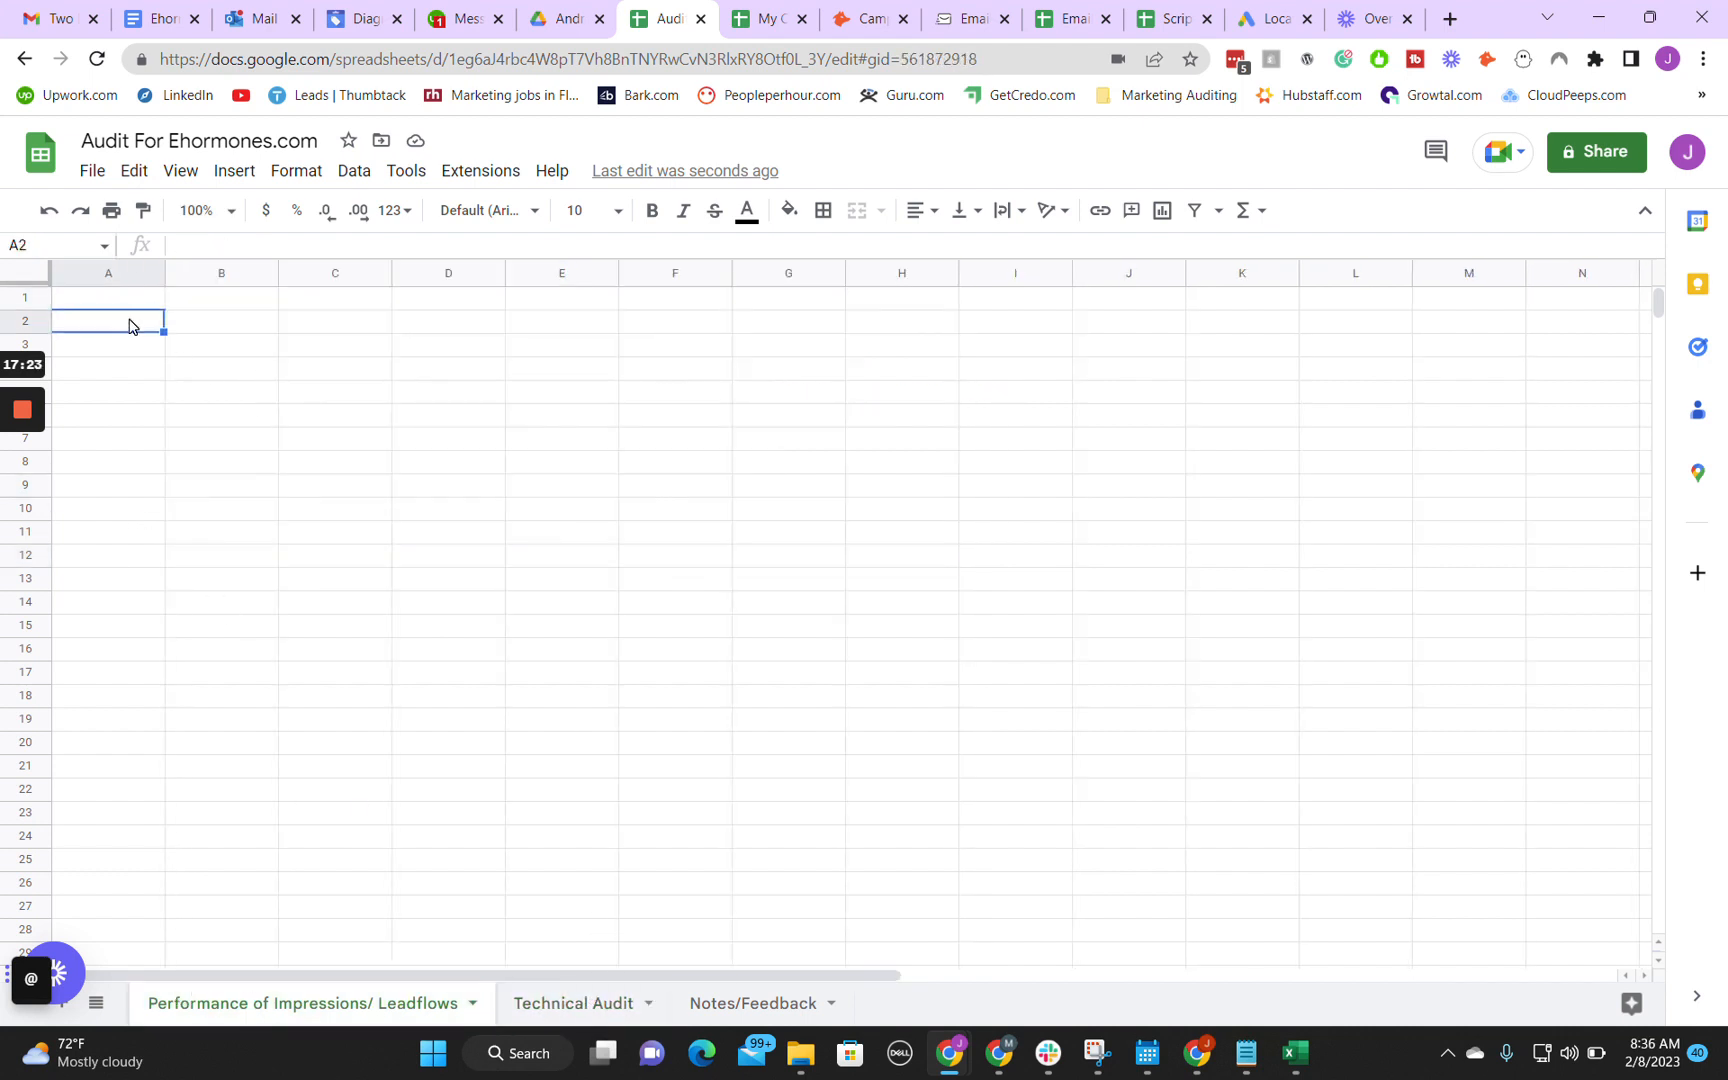
type("US - Cenegenics")
left_click(248, 350)
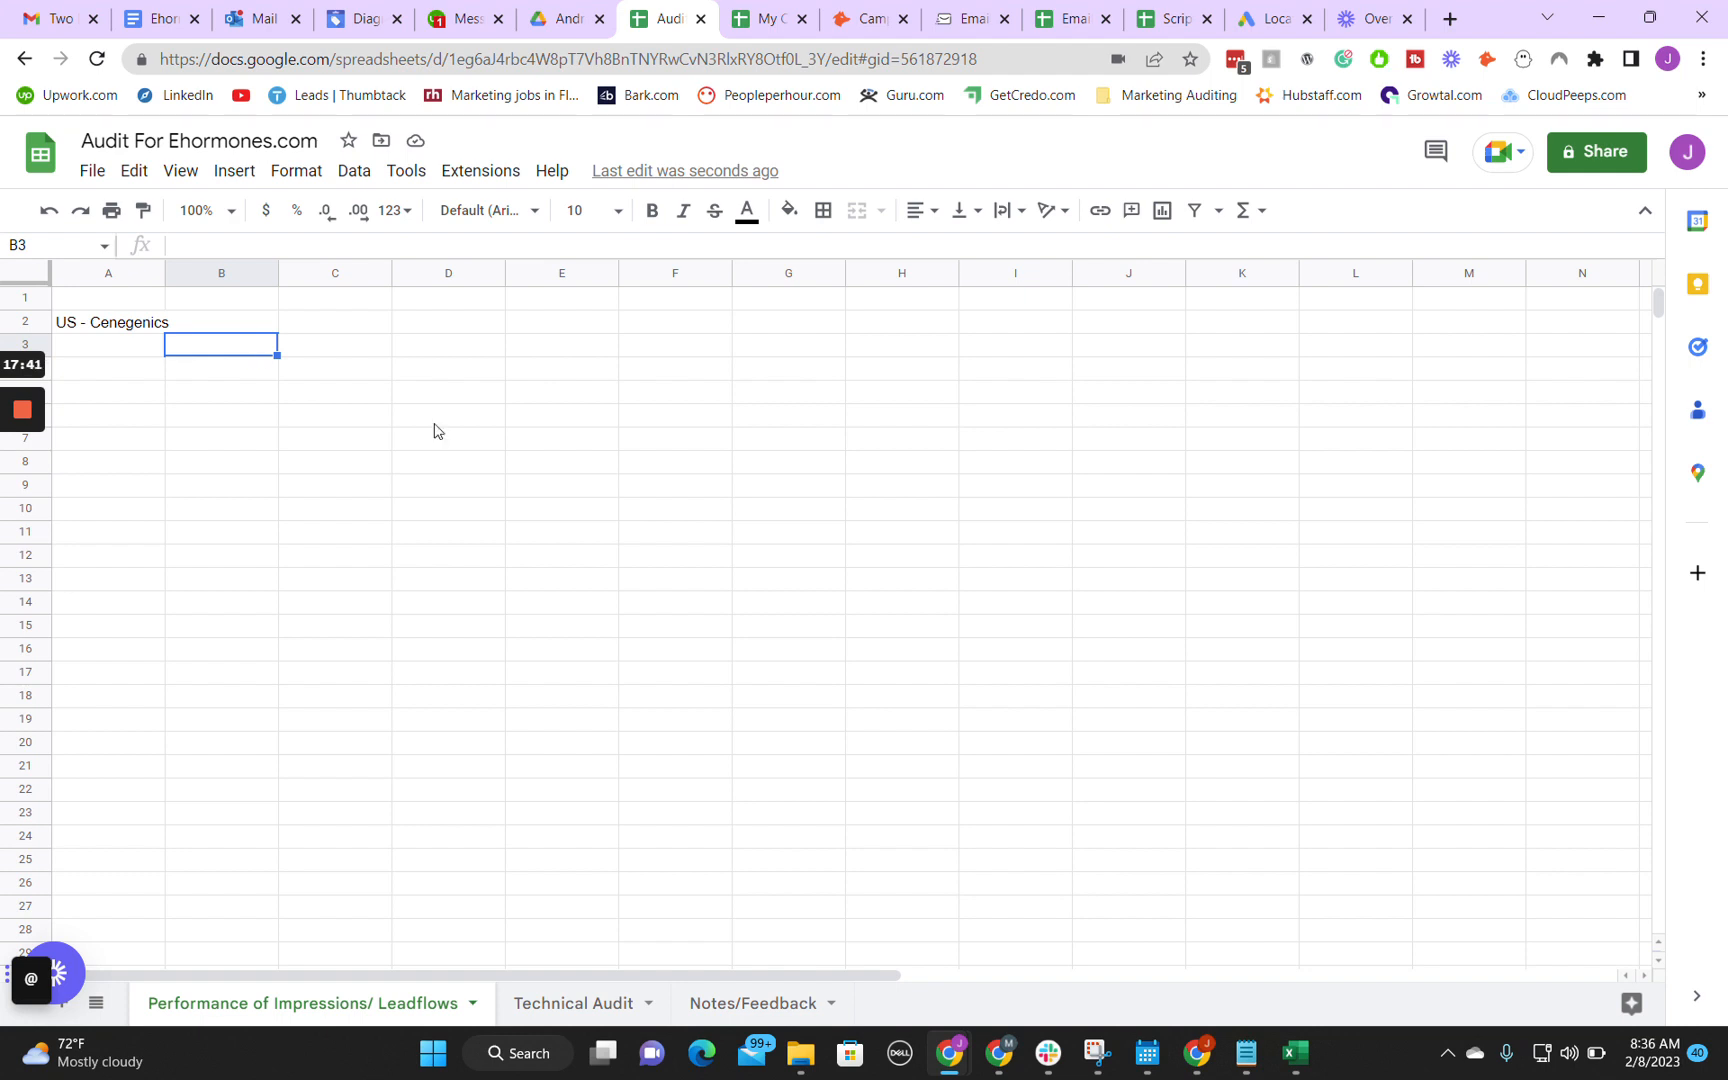
Step: Enter in cell B3 of the Performance of Impressions/ Leadflows sheet "Recommend reverting ads back to date when it was working." and widen column B
type("Recommend ")
type("going back to d")
type("ate wen")
key("BackSpace")
key("BackSpace")
key("BackSpace")
key("BackSpace")
key("BackSpace")
key("BackSpace")
key("BackSpace")
key("BackSpace")
key("BackSpace")
key("BackSpace")
key("BackSpace")
key("BackSpace")
key("BackSpace")
key("BackSpace")
key("BackSpace")
key("BackSpace")
key("BackSpace")
key("BackSpace")
key("BackSpace")
key("BackSpace")
key("BackSpace")
key("BackSpace")
key("BackSpace")
type("reverting ads back to date wher")
type(" it was working.")
key("Return")
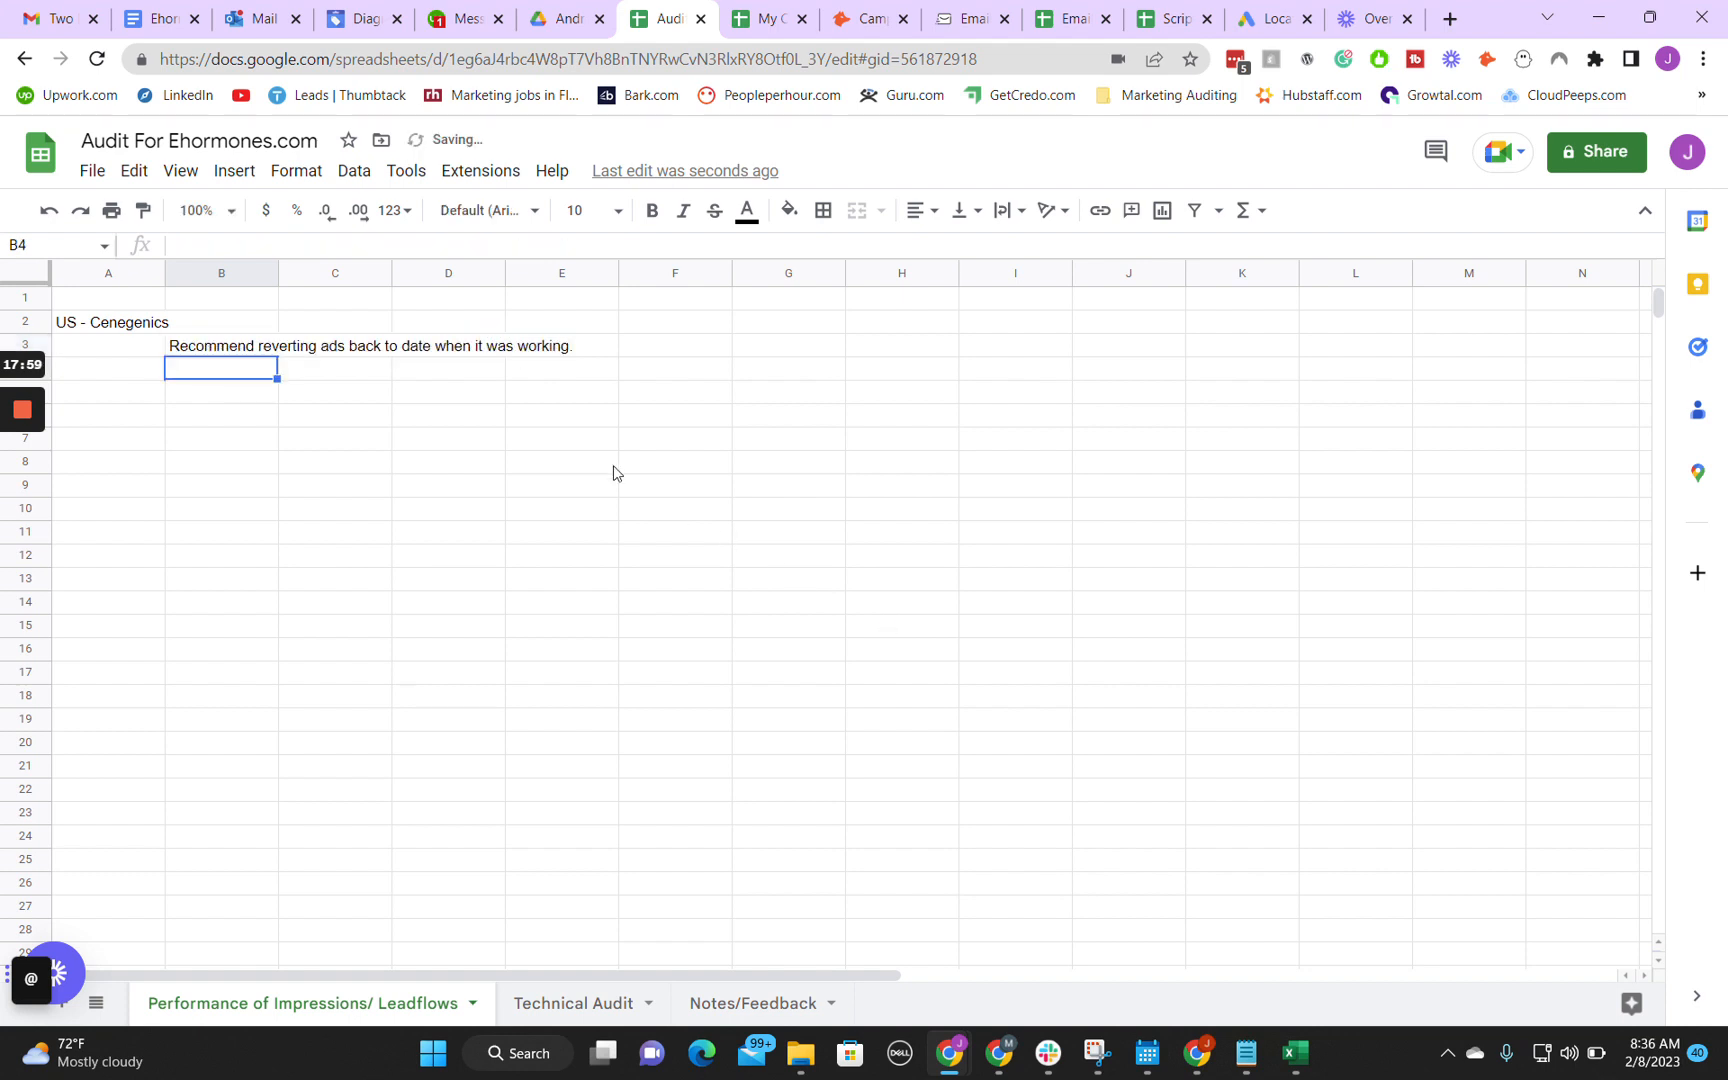
left_click_drag(279, 270, 583, 266)
Step: Select cell B12 in the Technical Audit sheet, and open the search terms of the US - Cenegenics campaign in Google Ads
left_click(565, 1007)
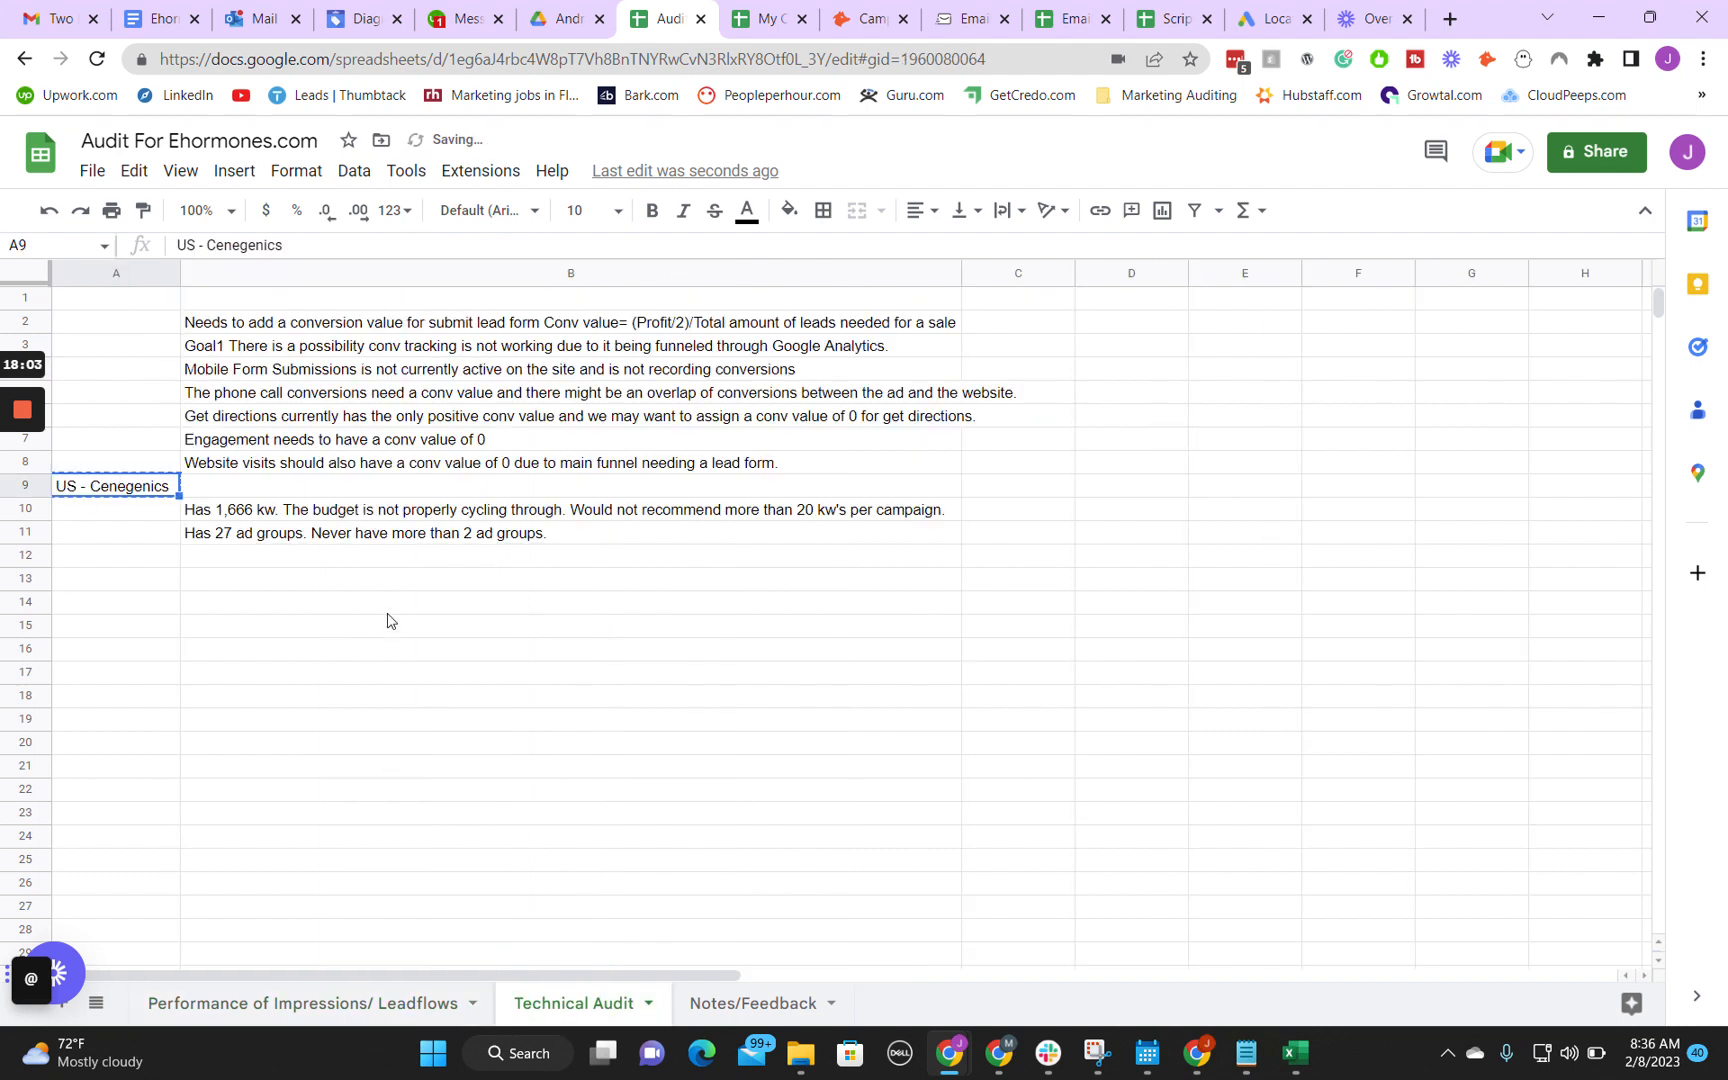
left_click(282, 556)
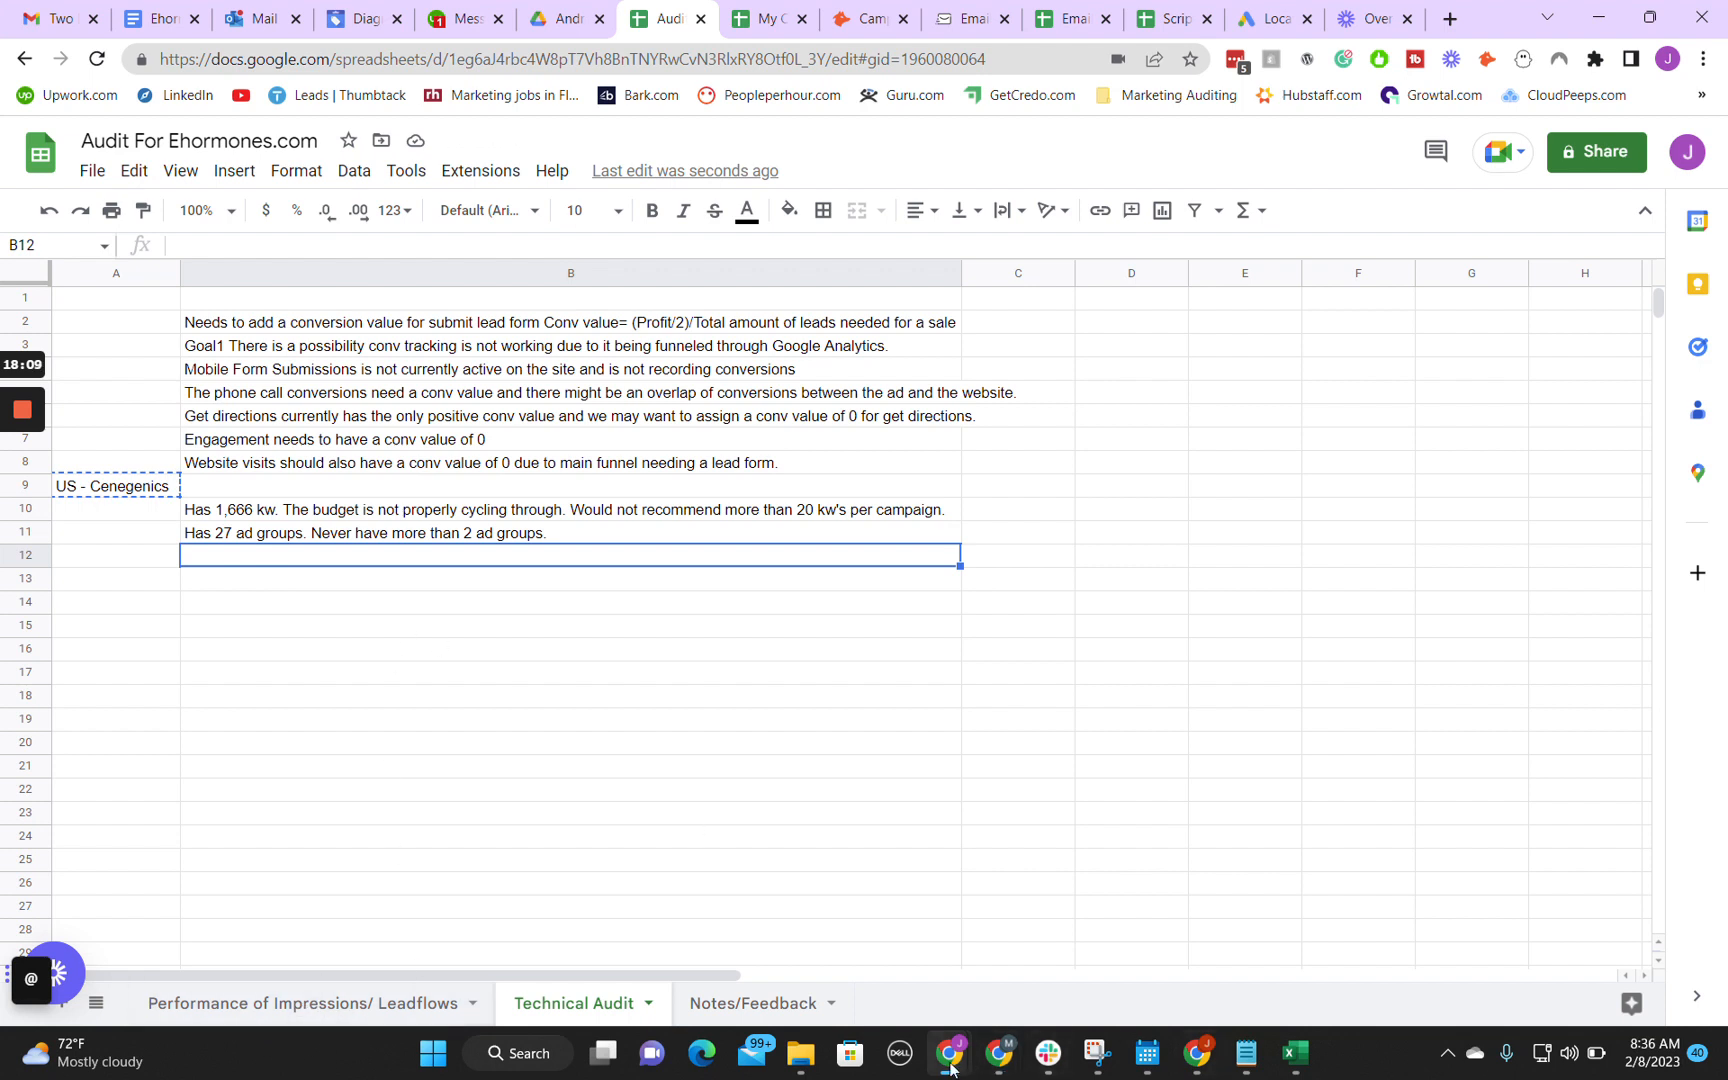
mouse_move(950, 1067)
left_click(1068, 940)
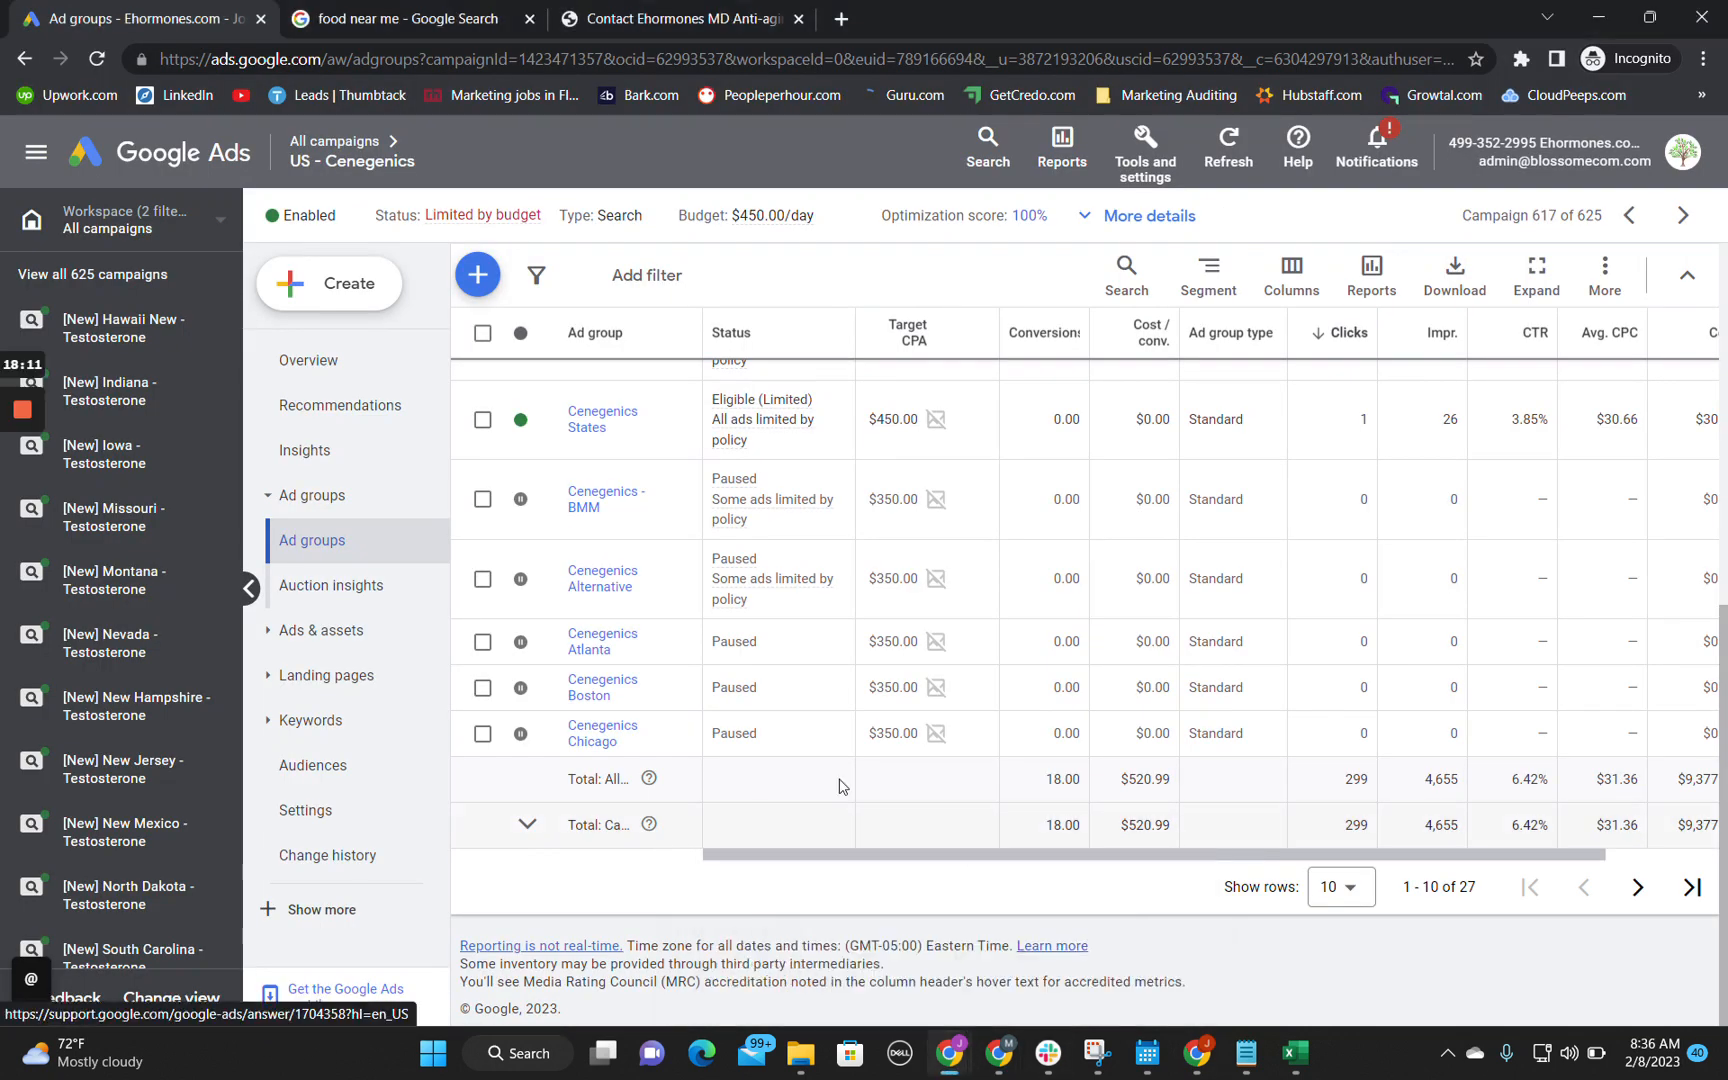
scroll(737, 740, "up", 10)
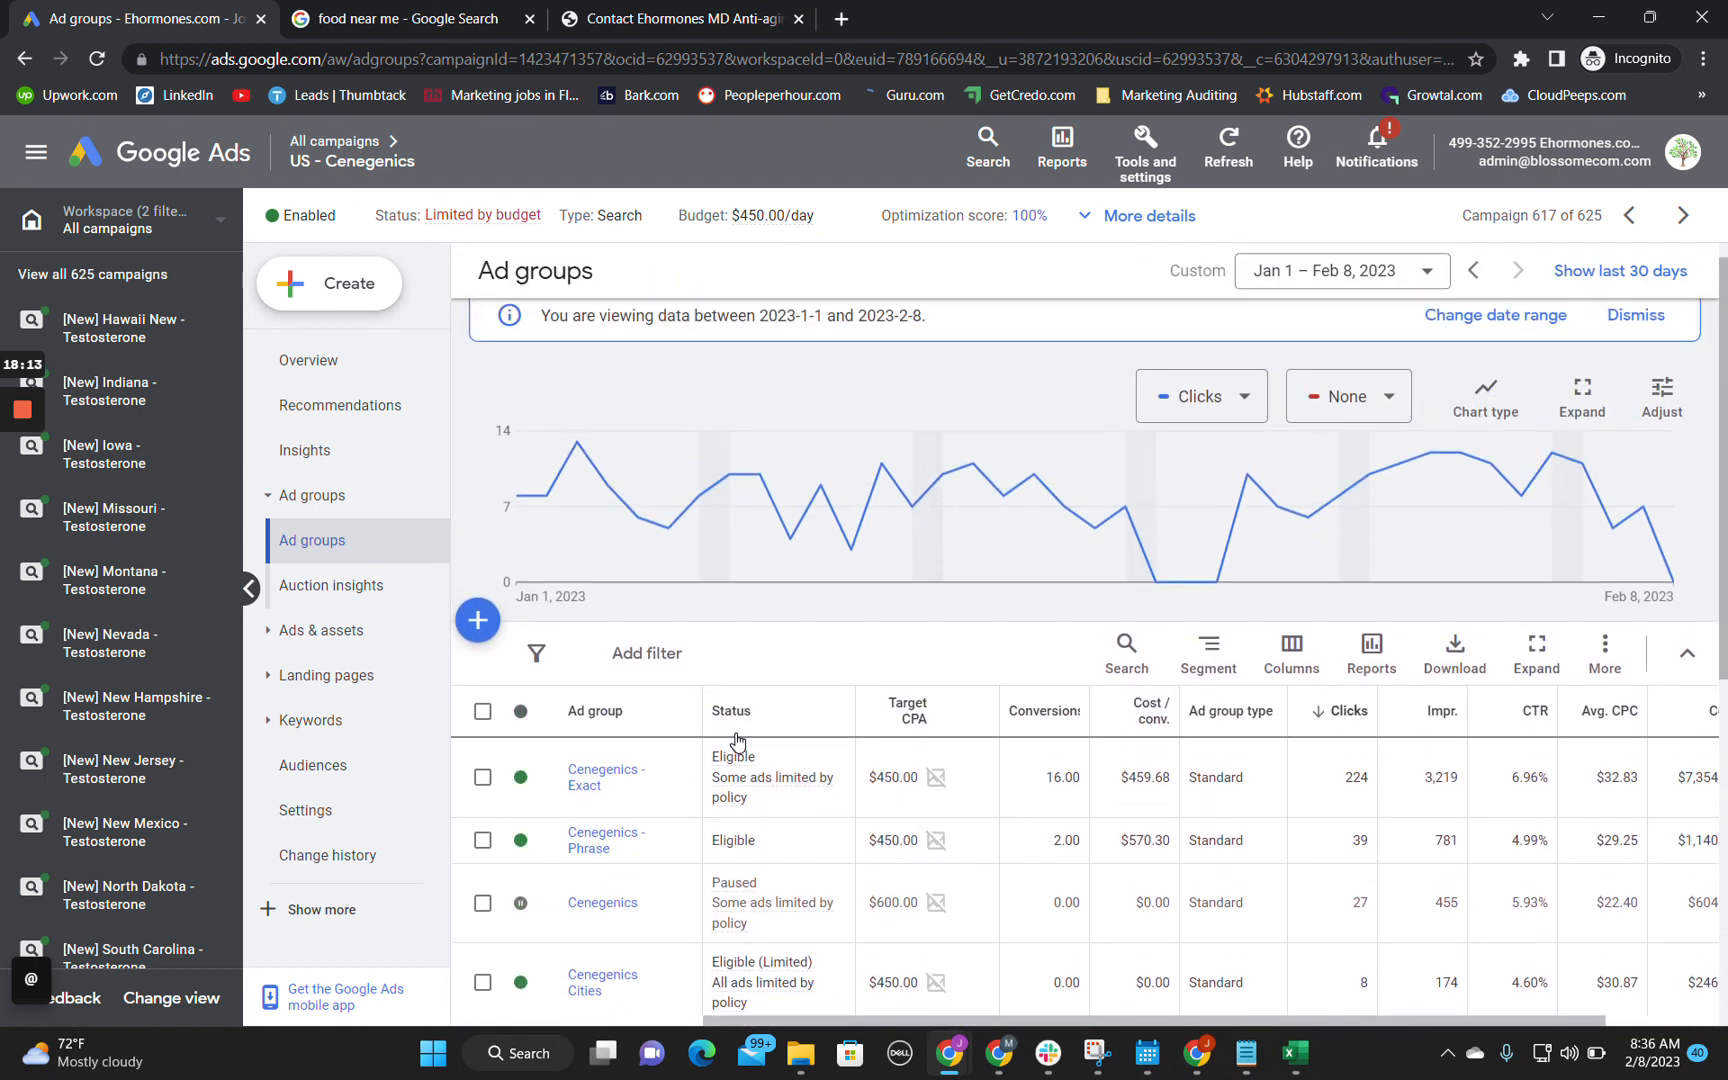
scroll(657, 712, "down", 2)
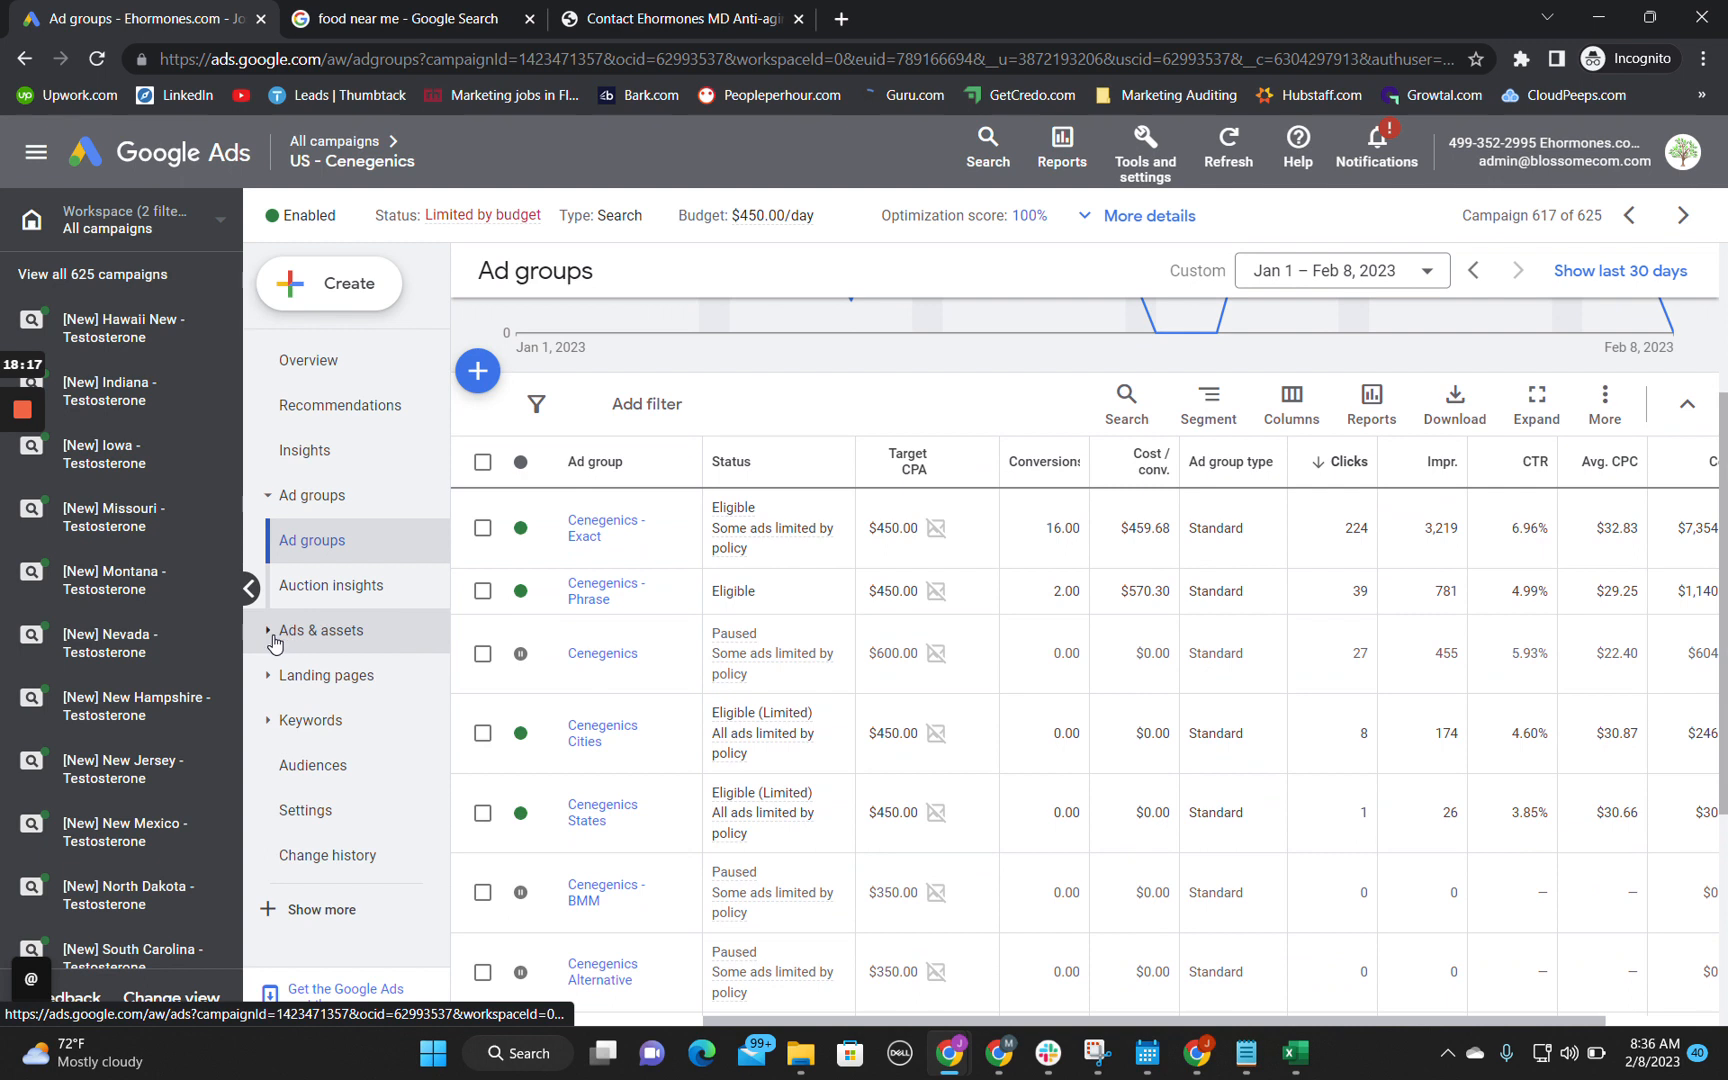
left_click(370, 739)
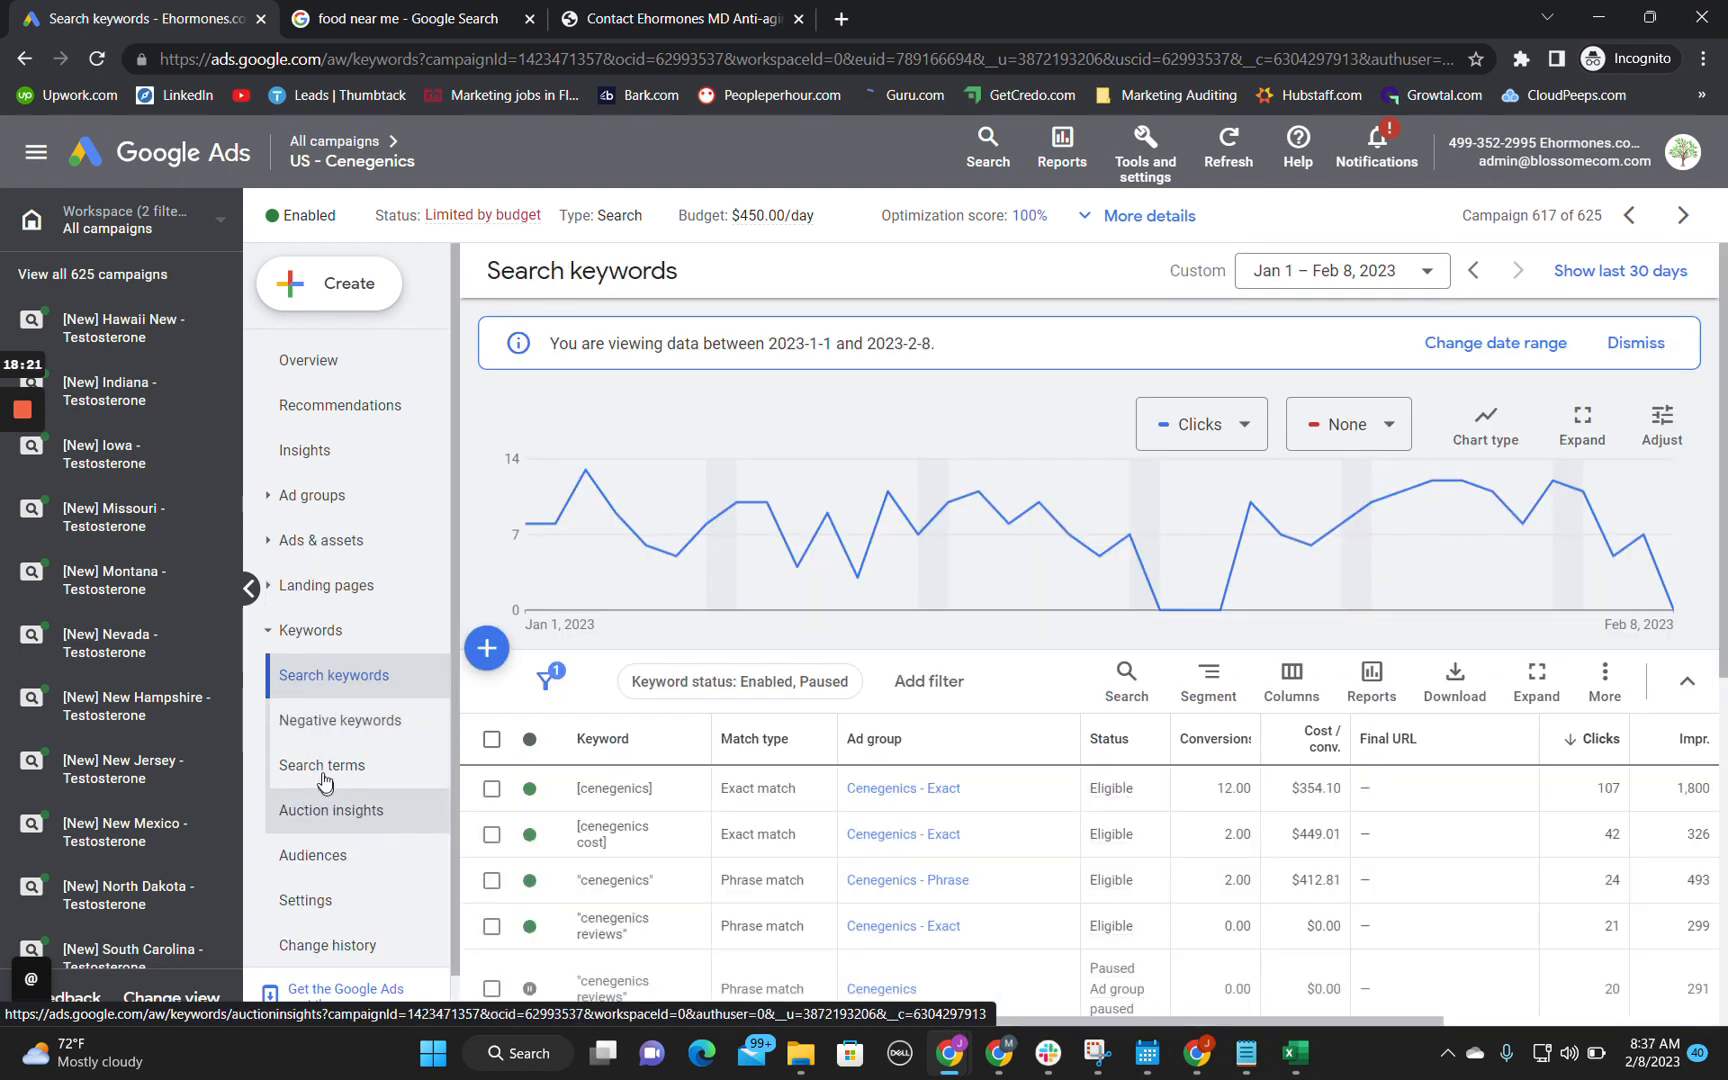
left_click(324, 768)
Step: Look through the campaign's search terms and sort them by cost, highest first
scroll(878, 688, "down", 2)
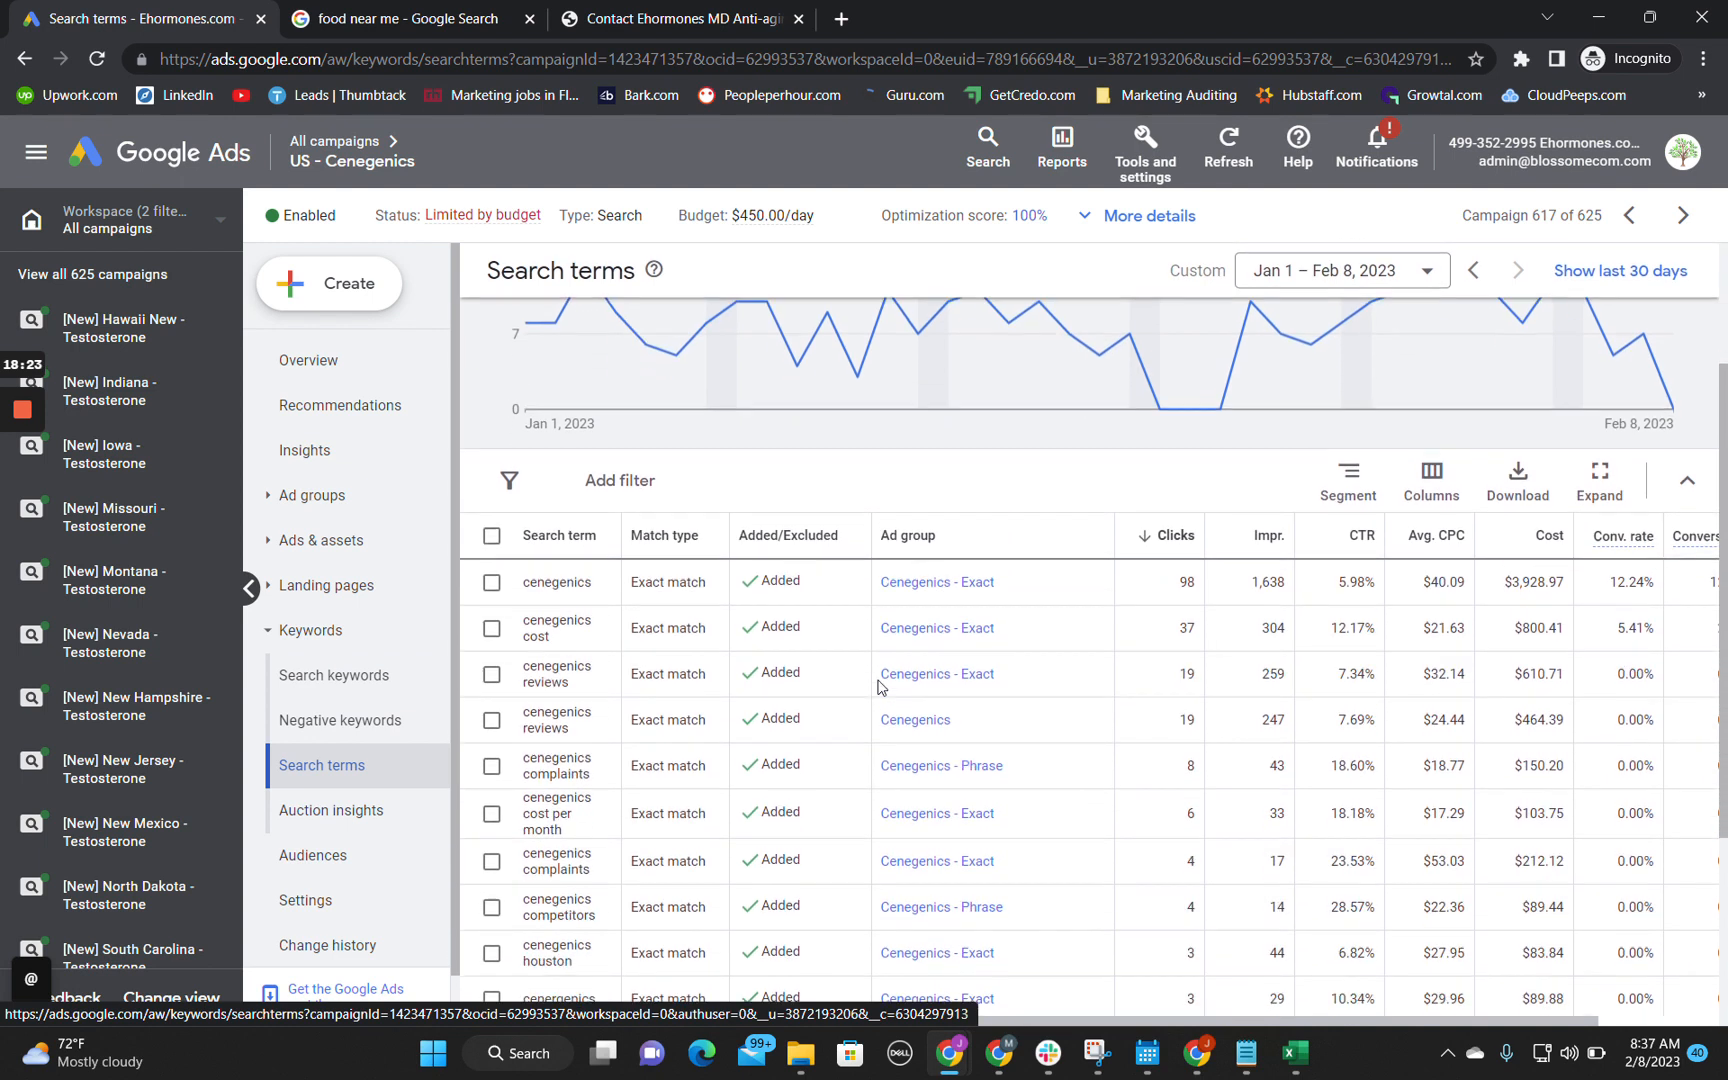
scroll(735, 698, "down", 3)
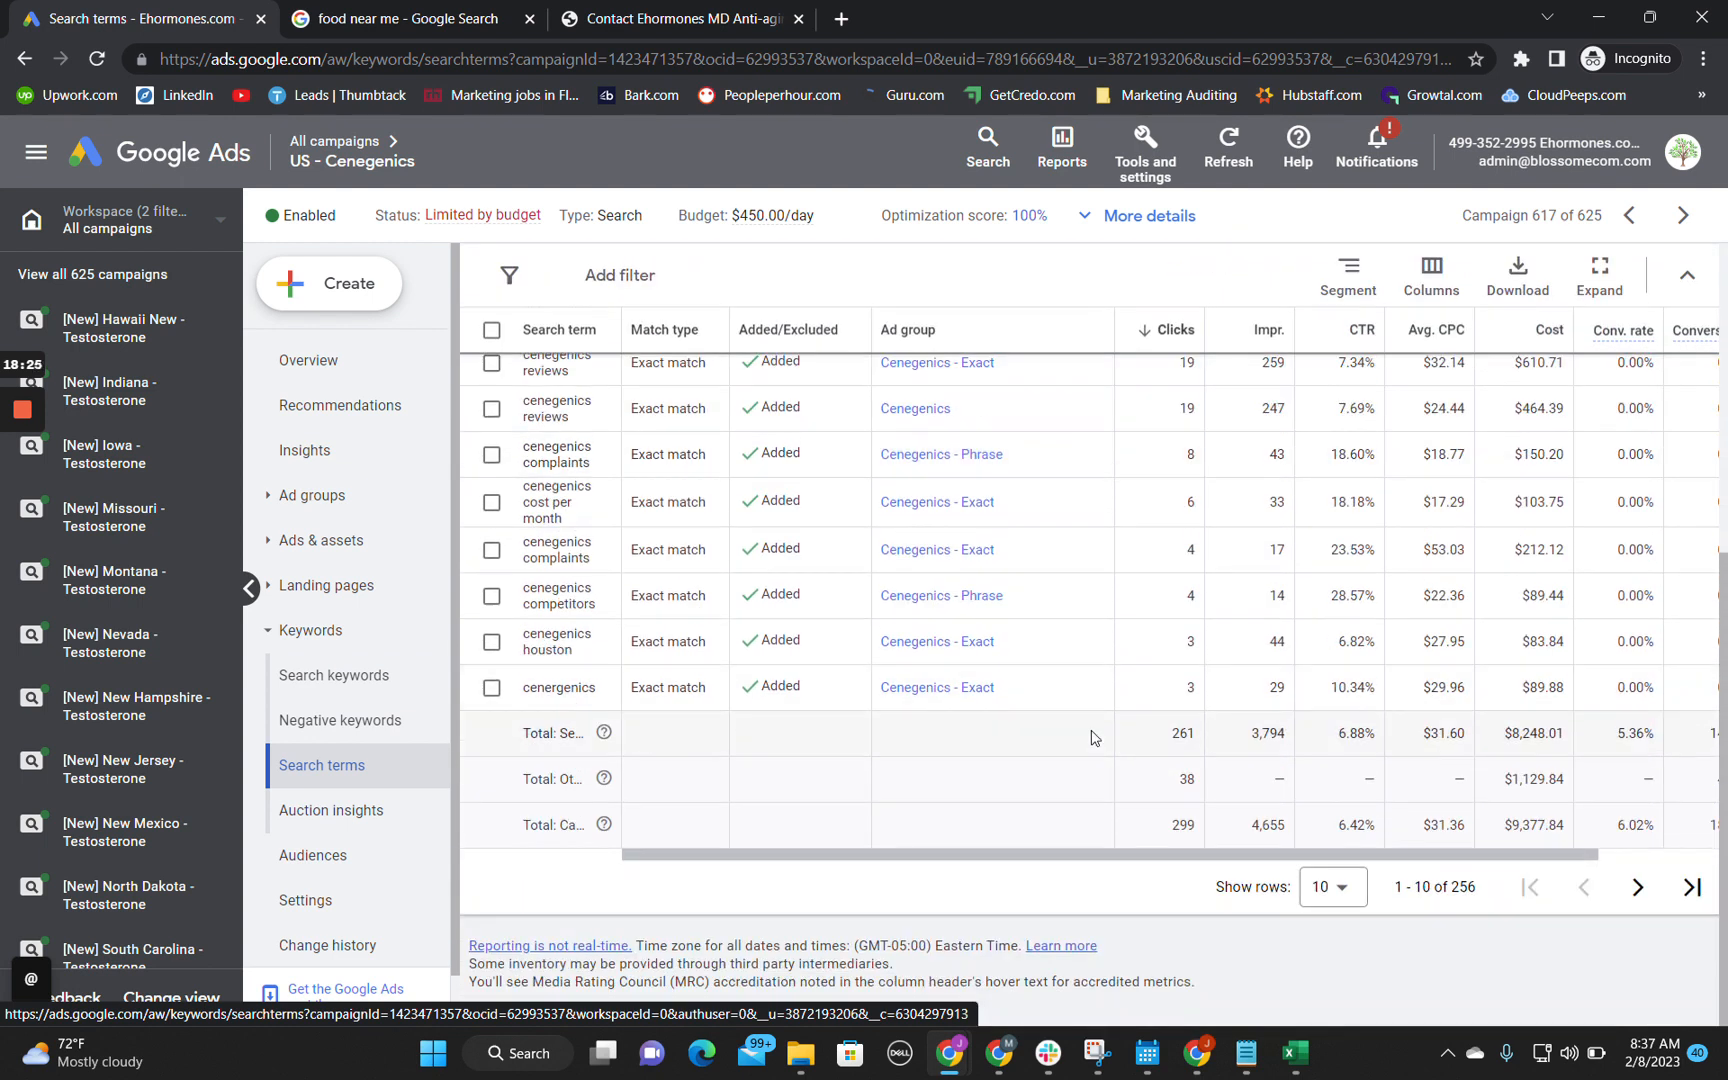
scroll(1110, 740, "up", 3)
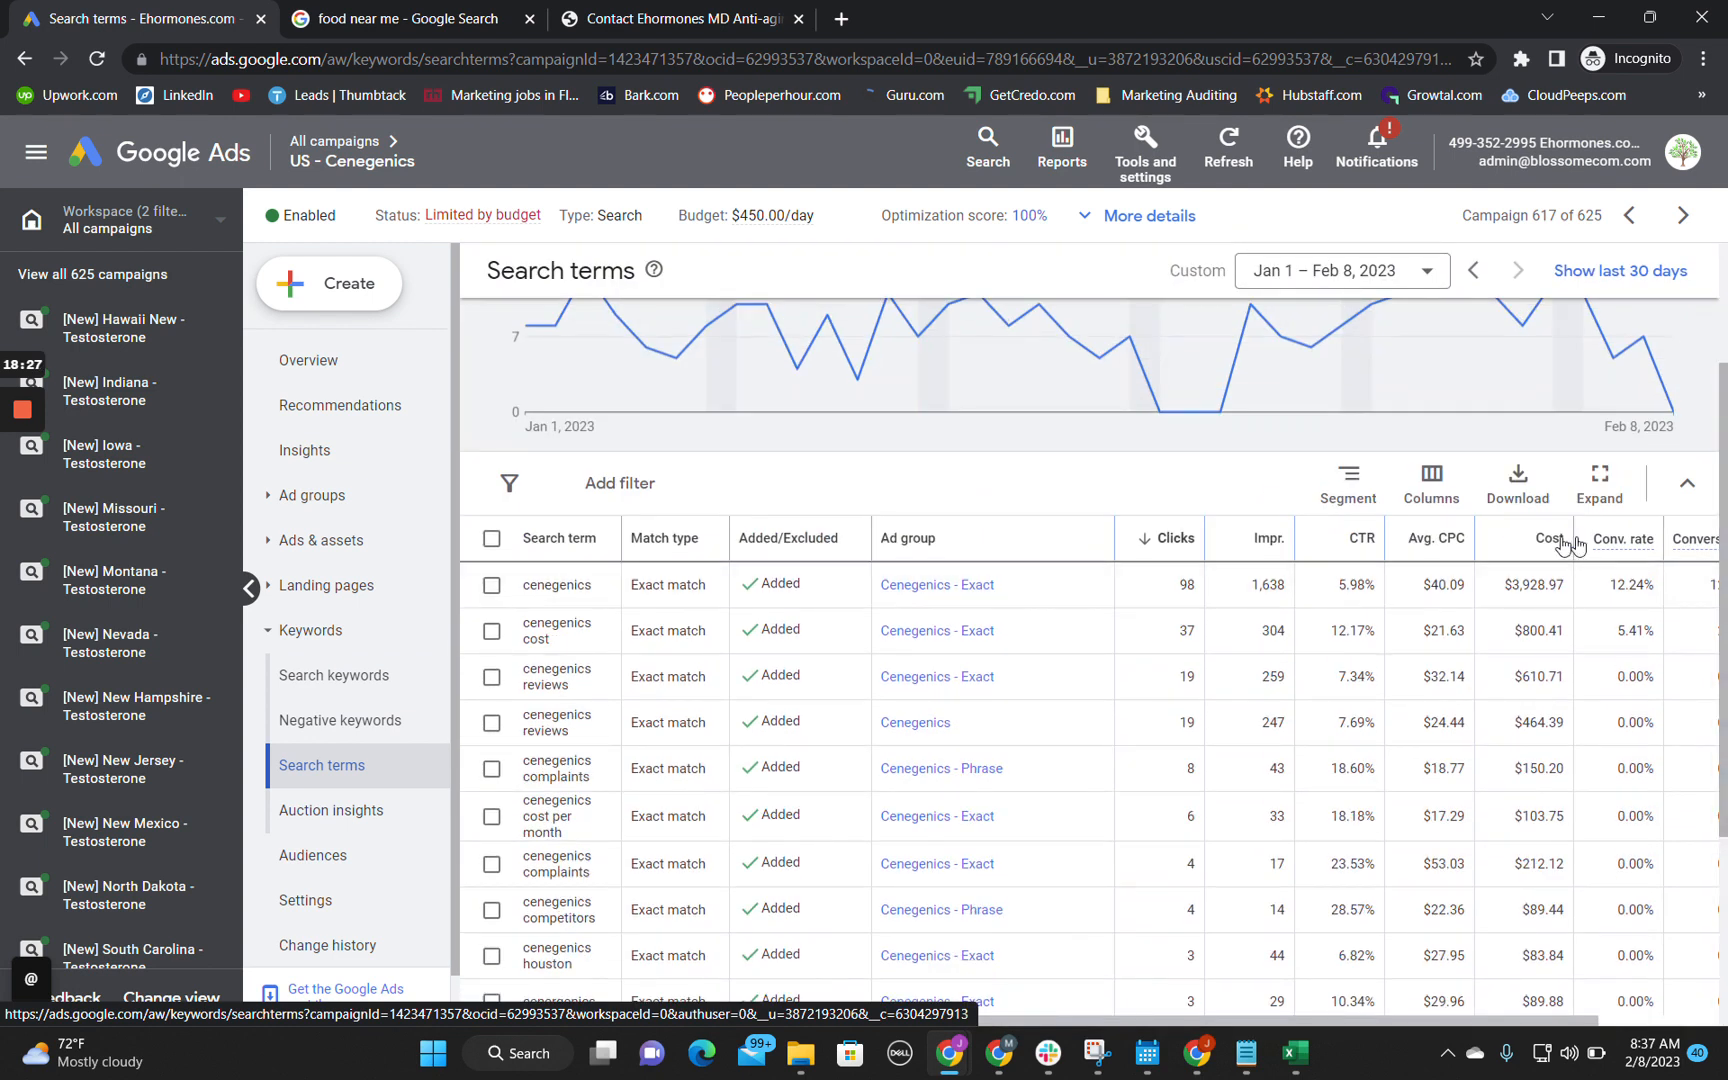
left_click(1529, 541)
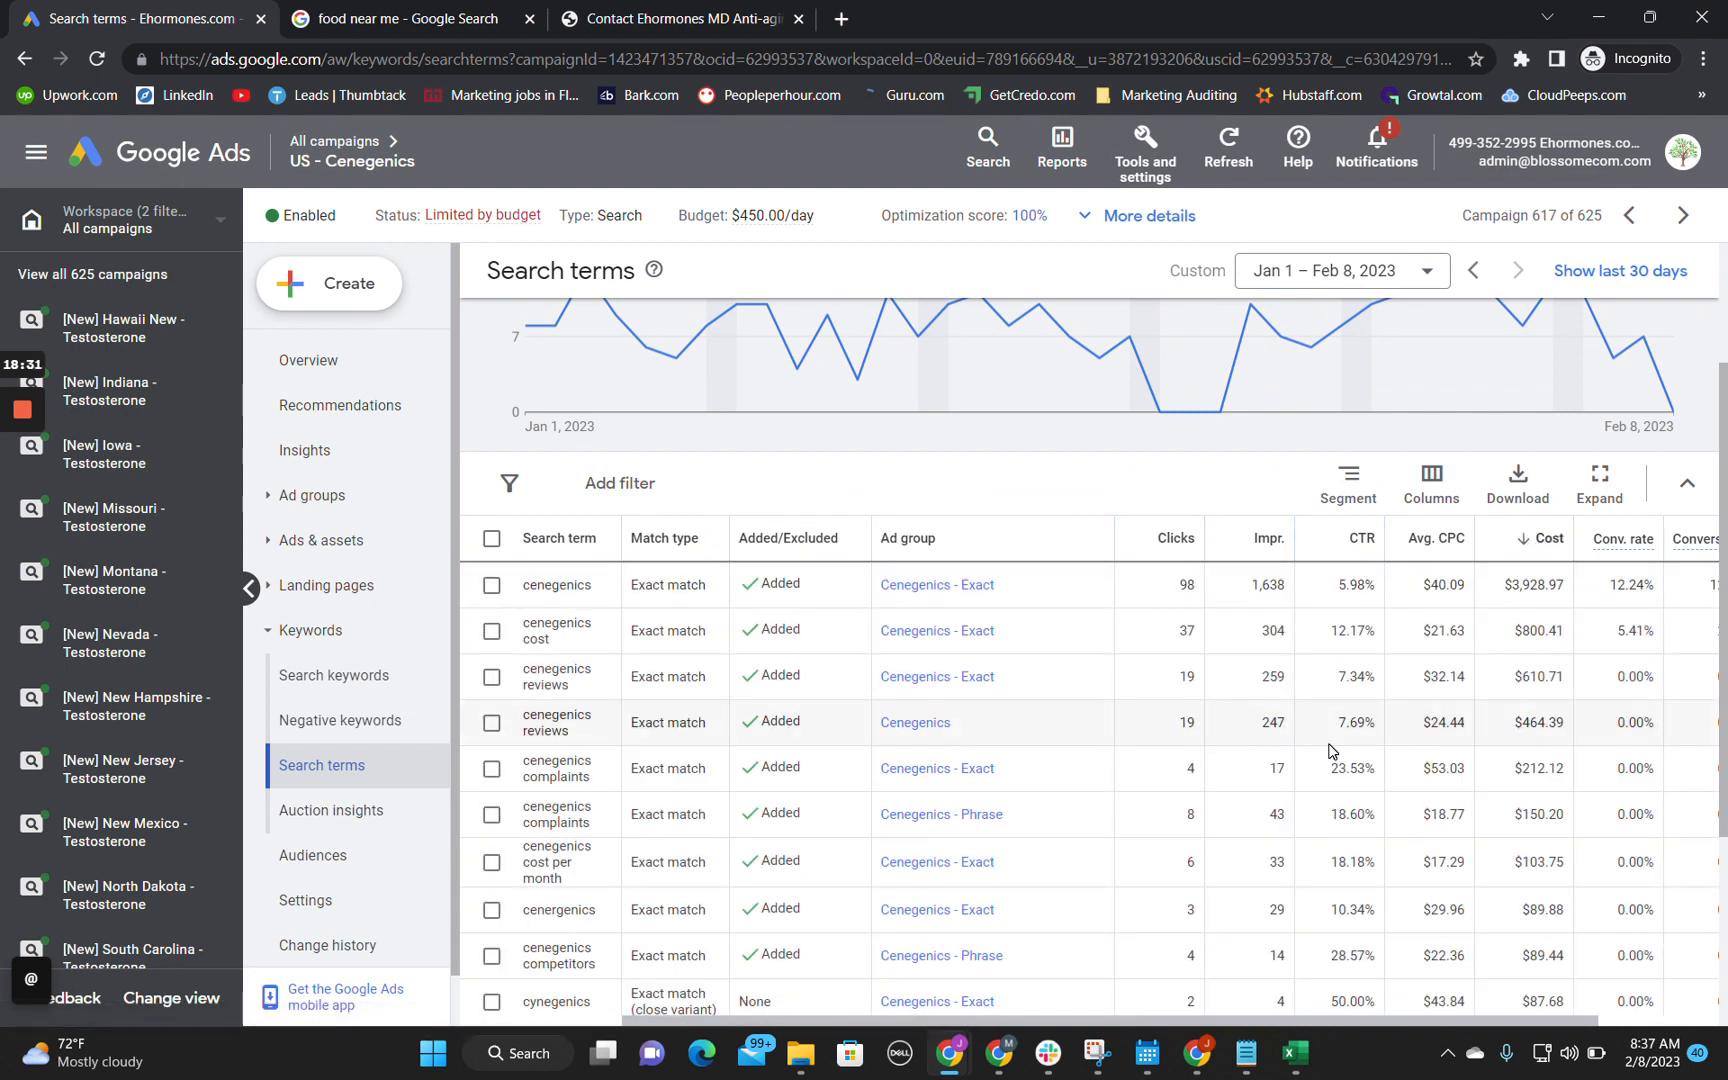
Step: Check the costs and conversions of the most expensive search terms, especially cenegenics reviews in the Cenegenics ad group
scroll(1330, 750, "down", 1)
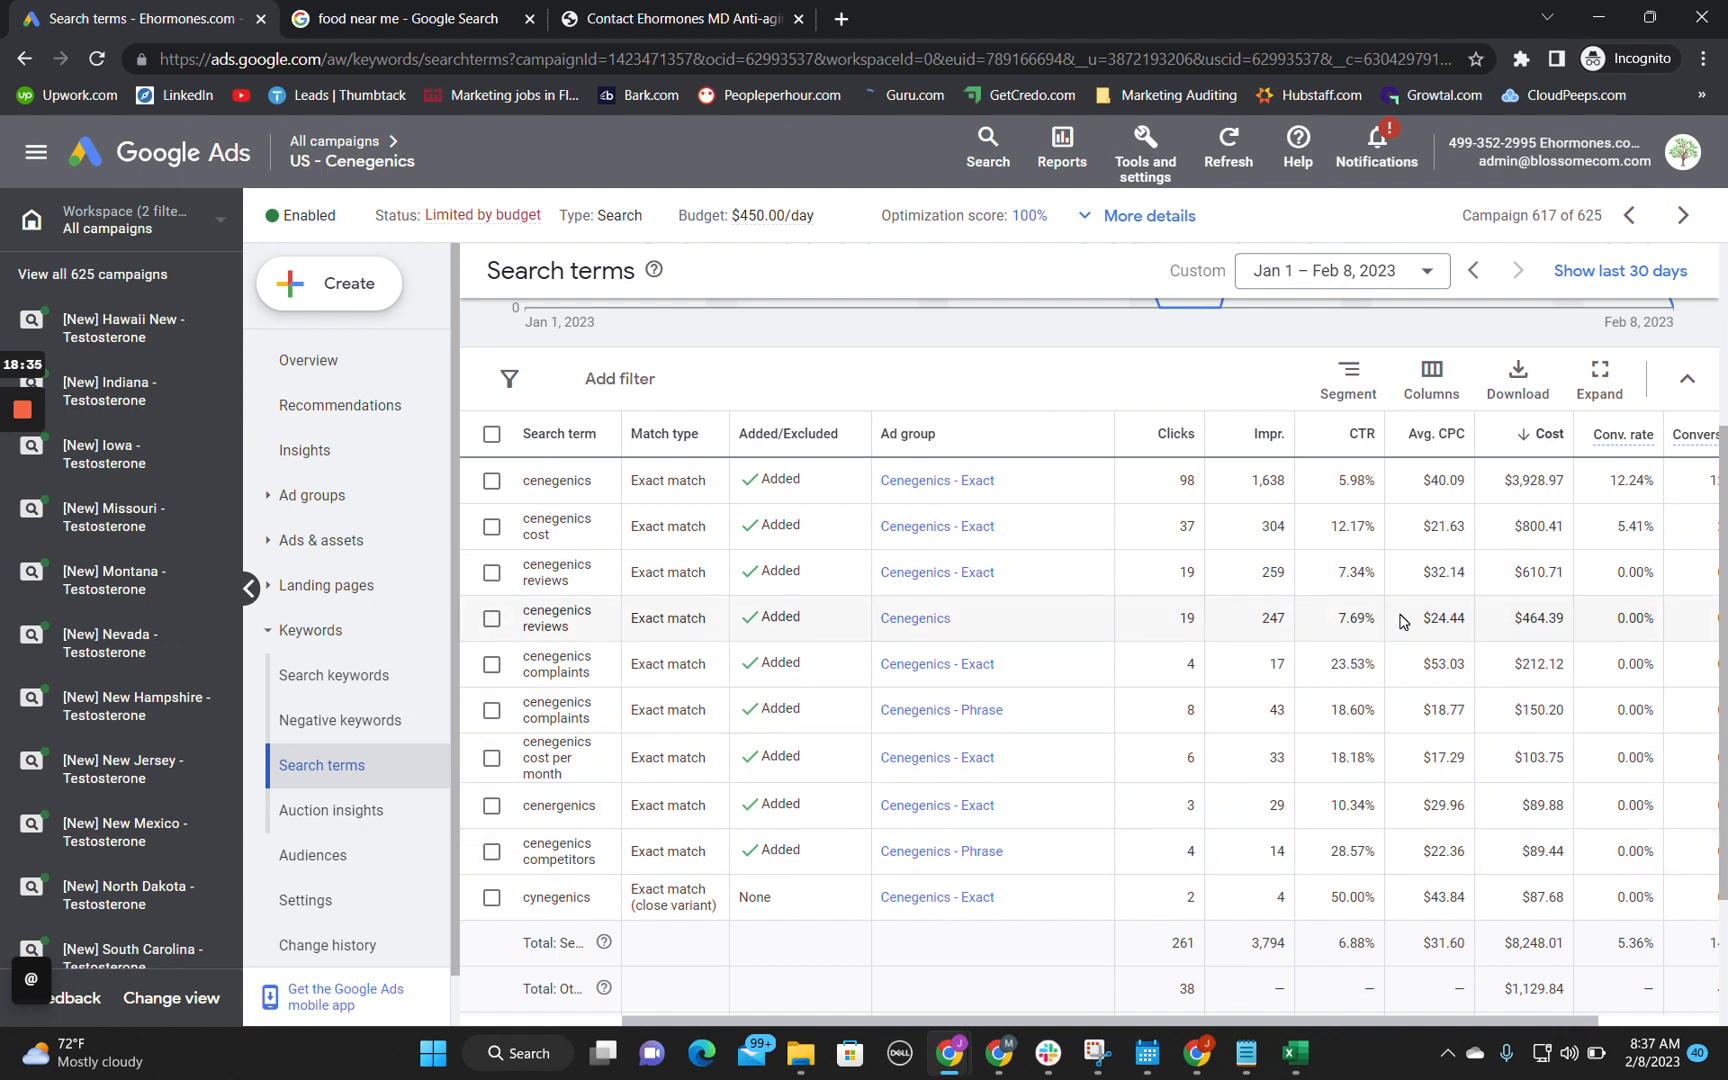
scroll(1402, 620, "right", 2)
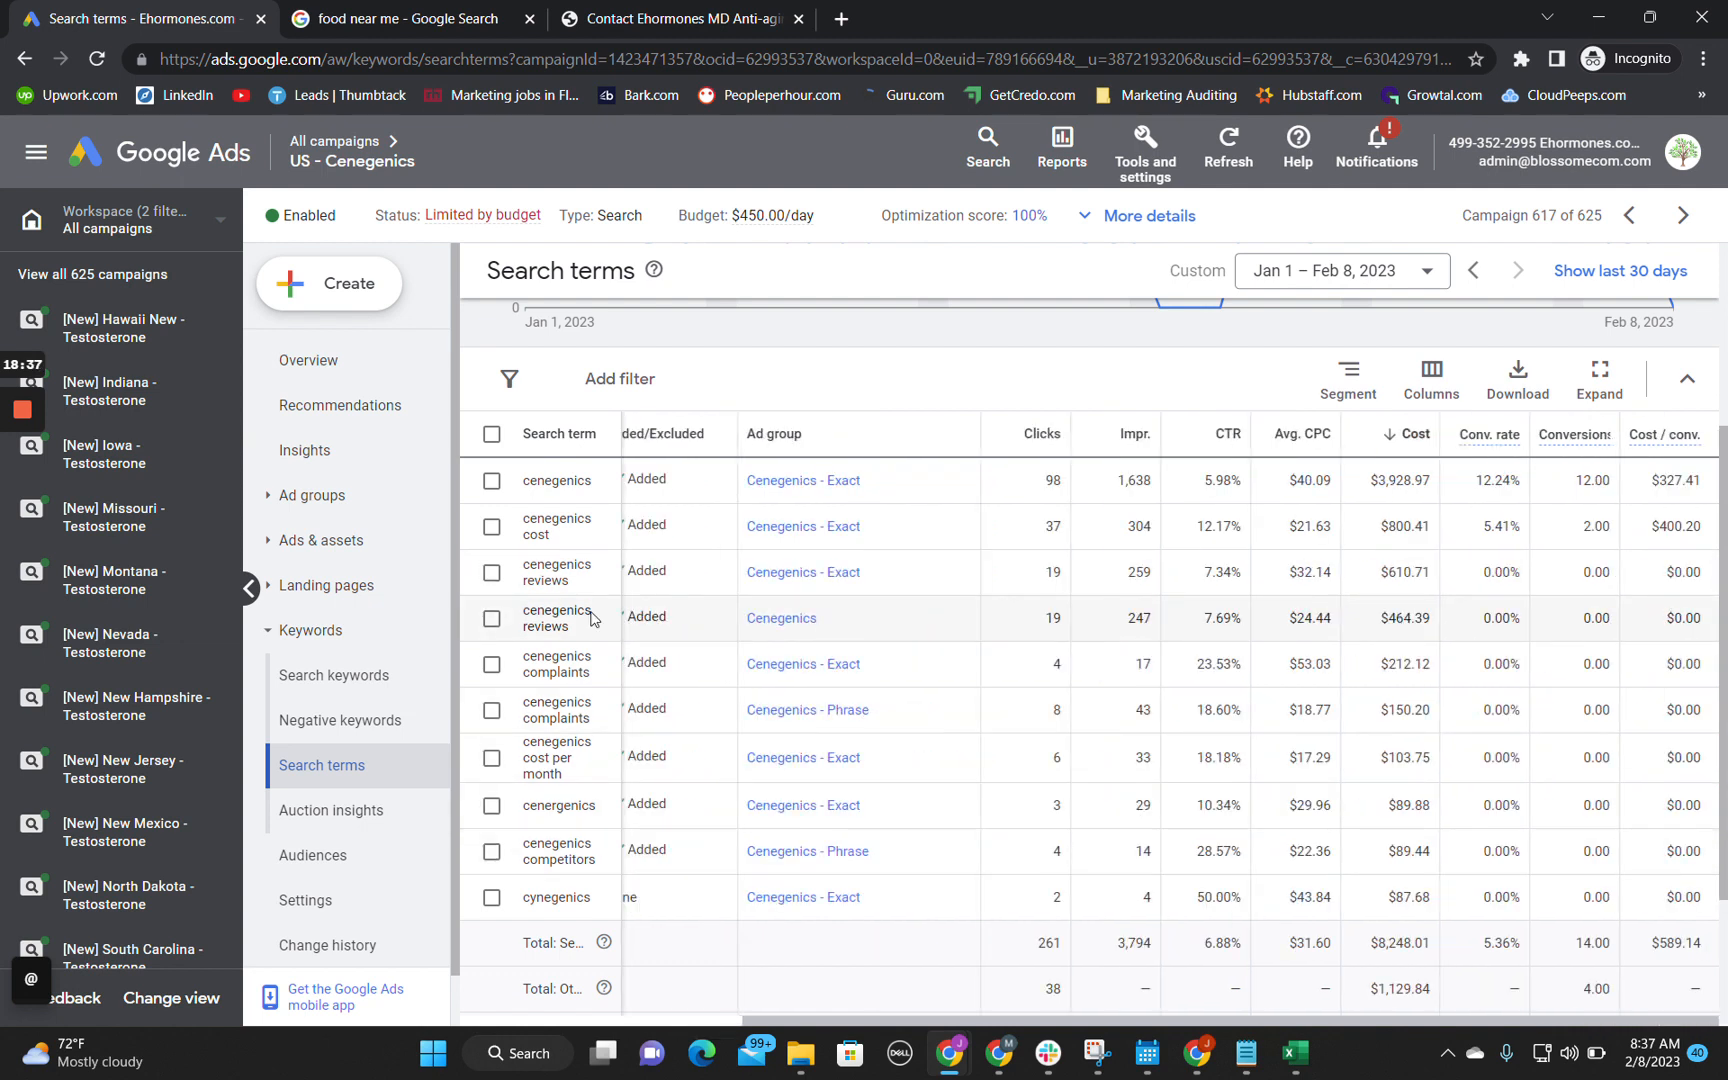
left_click_drag(578, 630, 522, 607)
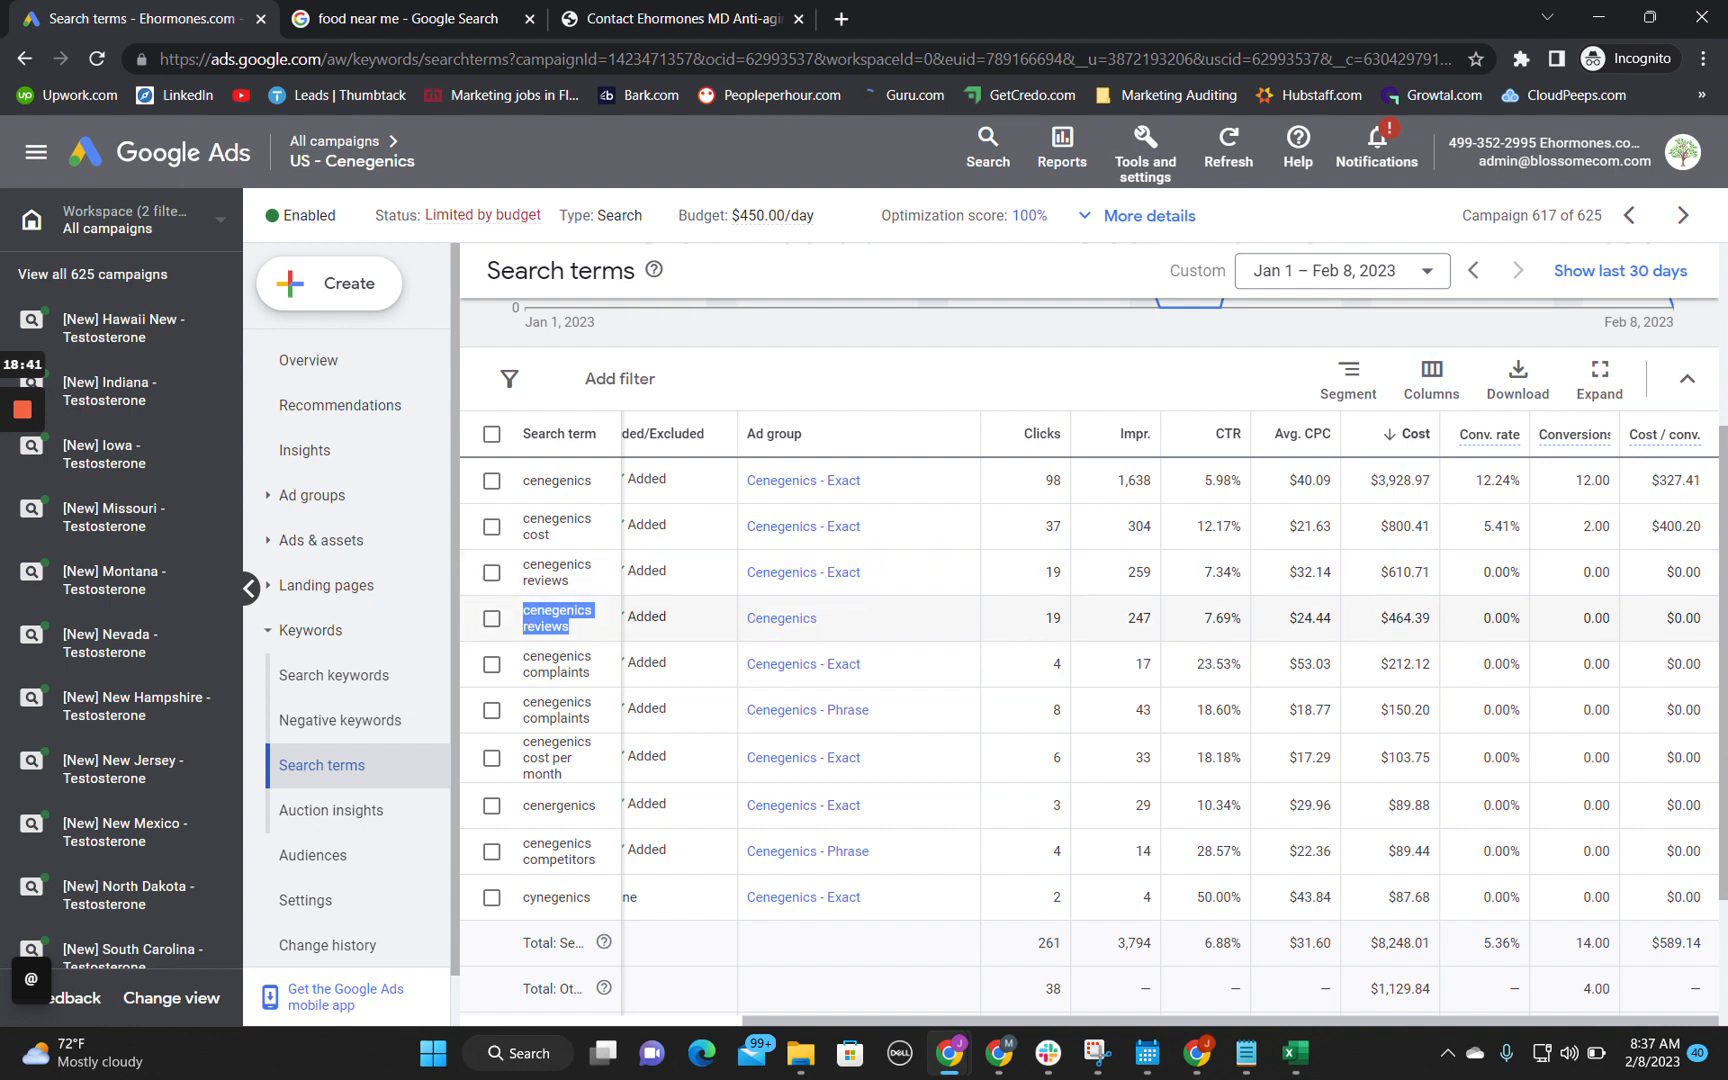
left_click_drag(1613, 616, 1575, 621)
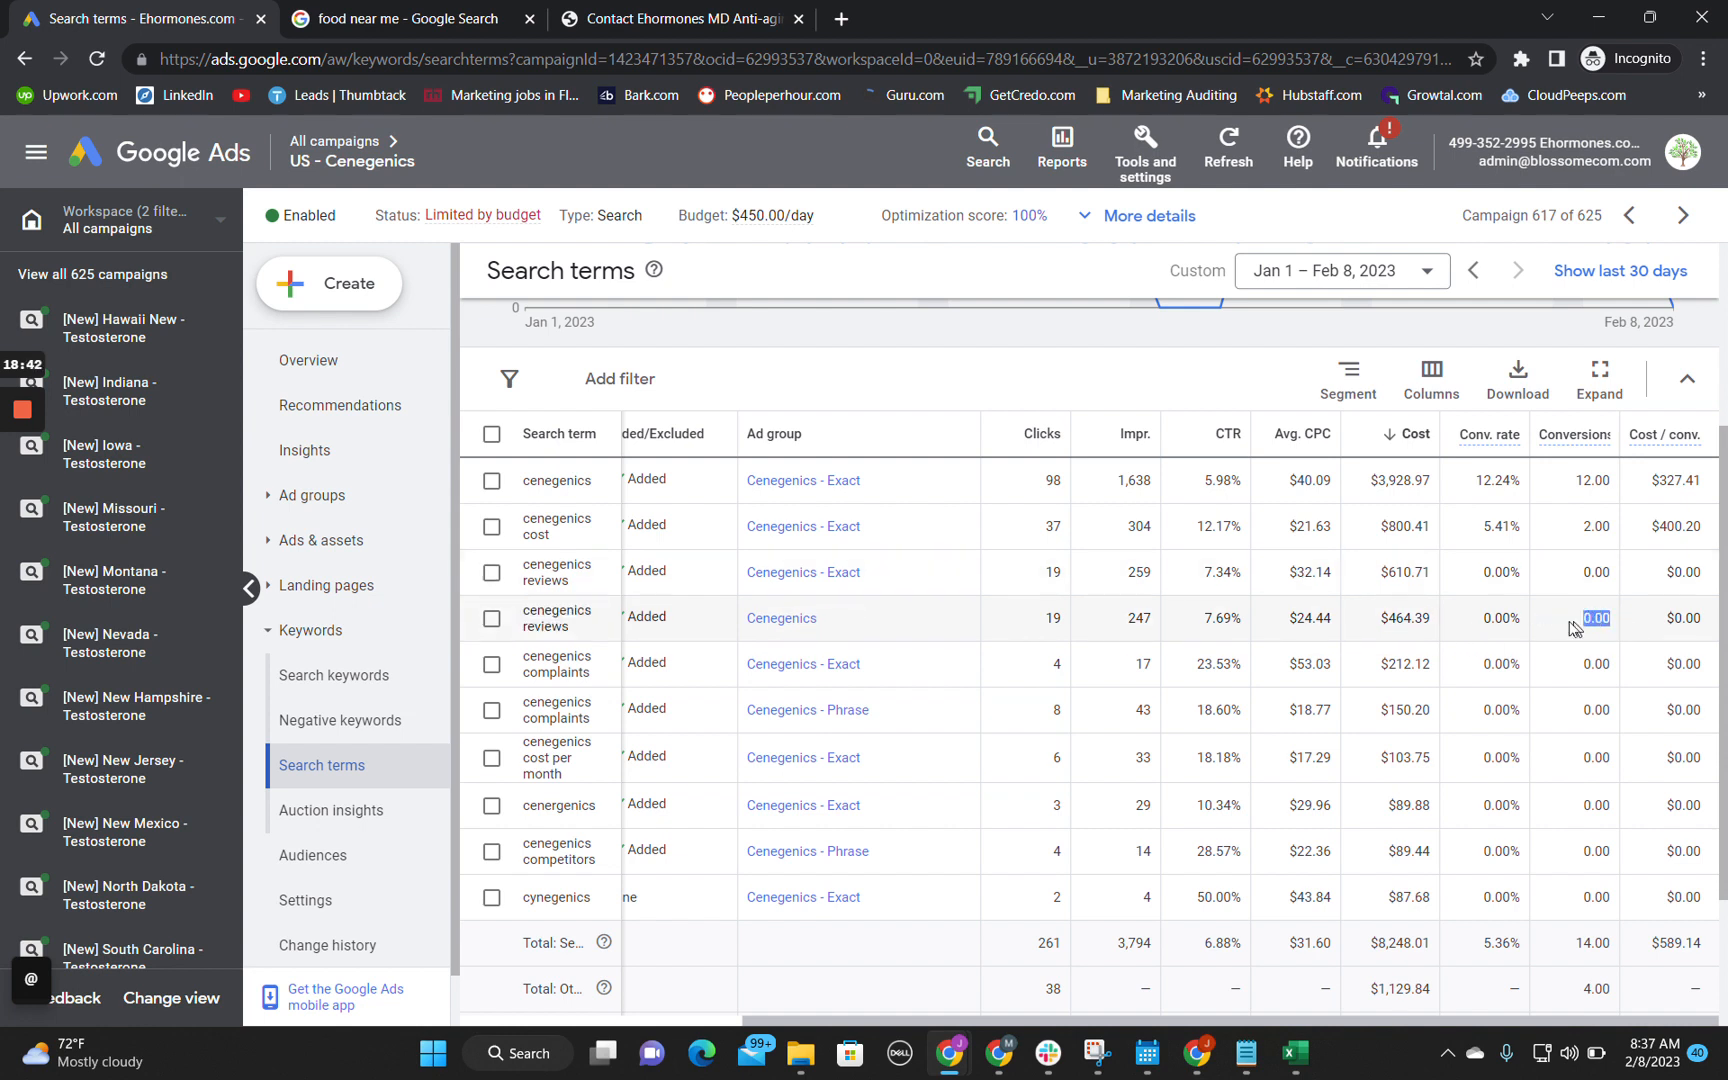
left_click(1578, 619)
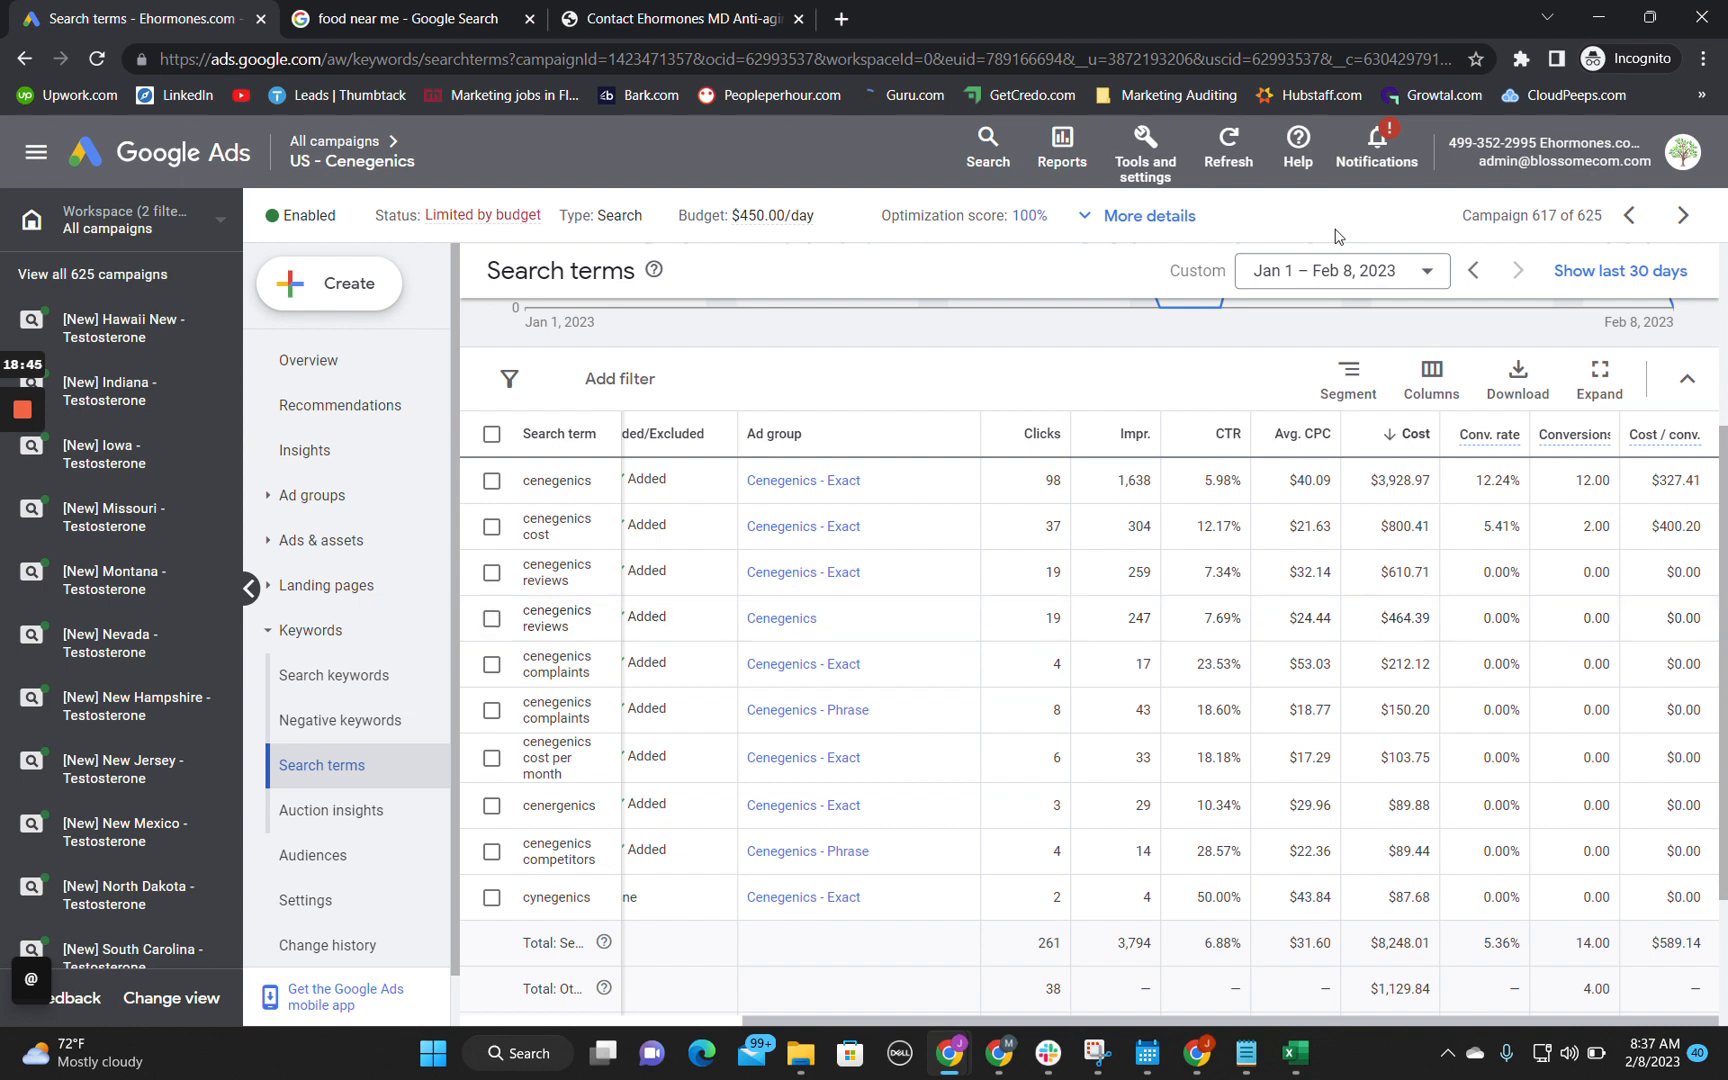
Step: Set the search terms report's date range to Nov 1, 2022 – Feb 8, 2023
left_click(1371, 285)
scroll(1480, 600, "up", 5)
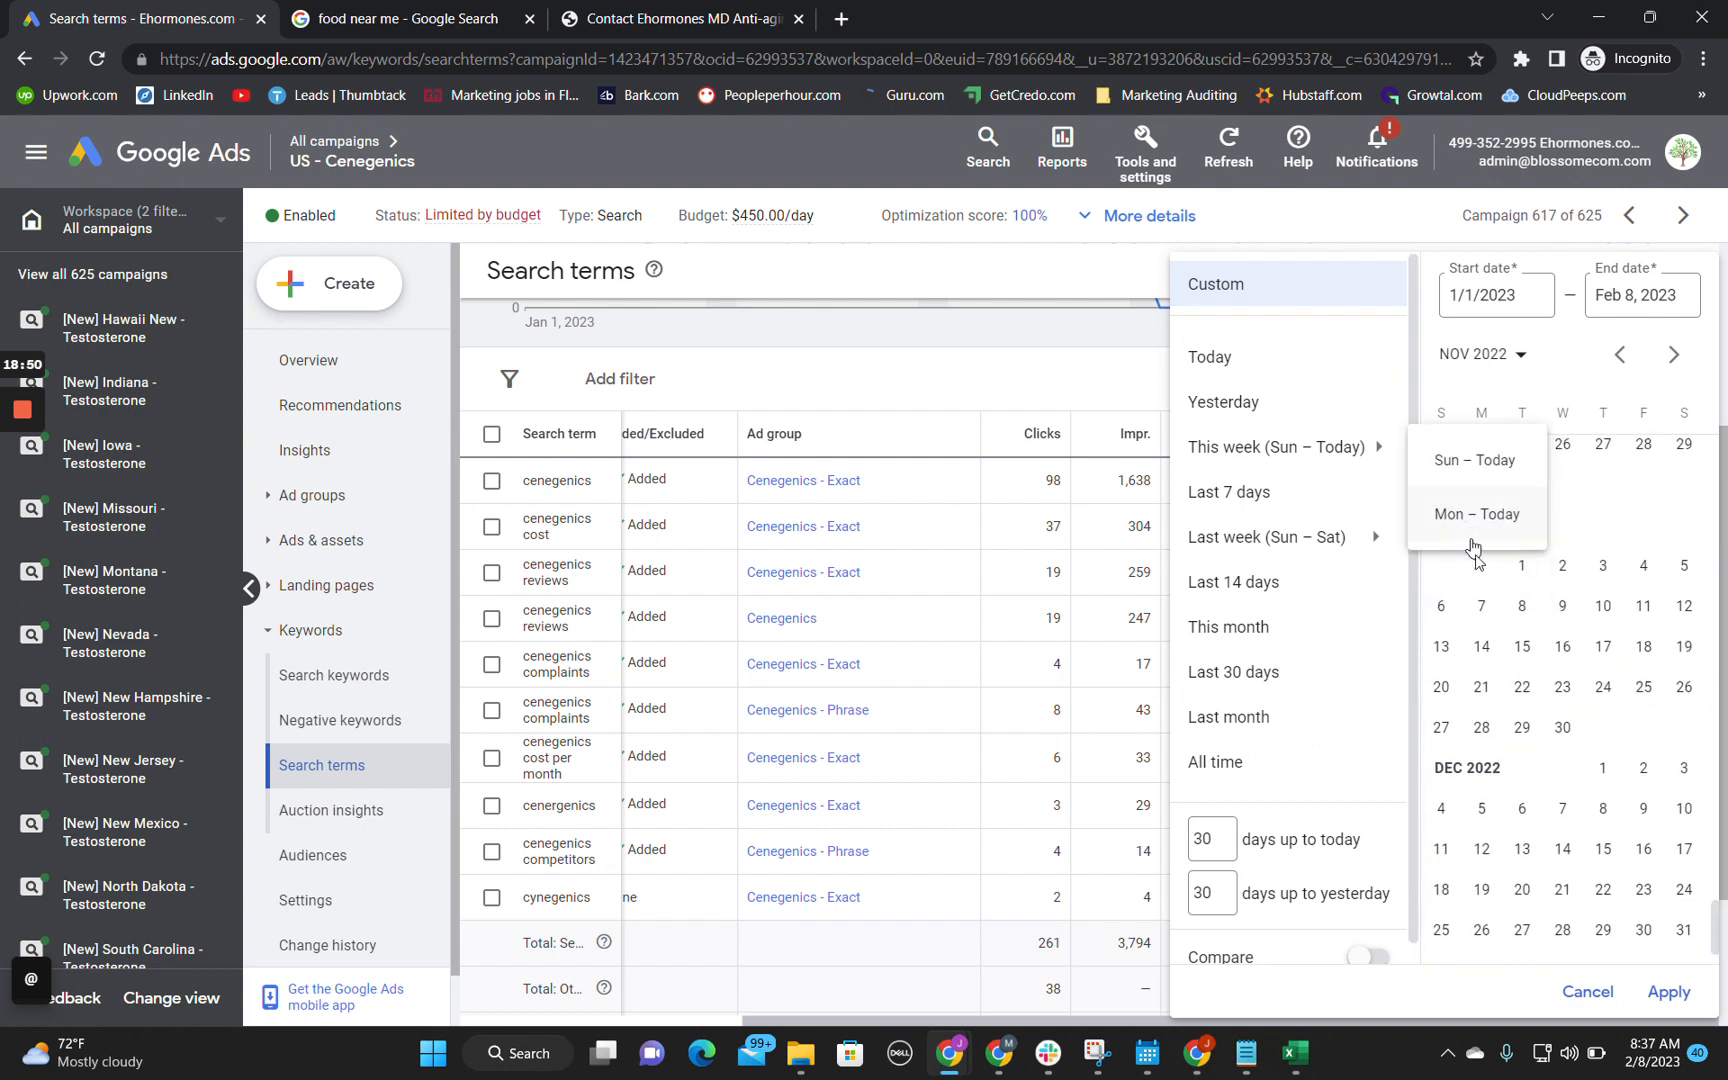
left_click(1520, 565)
scroll(1670, 1003, "down", 1)
left_click(1587, 871)
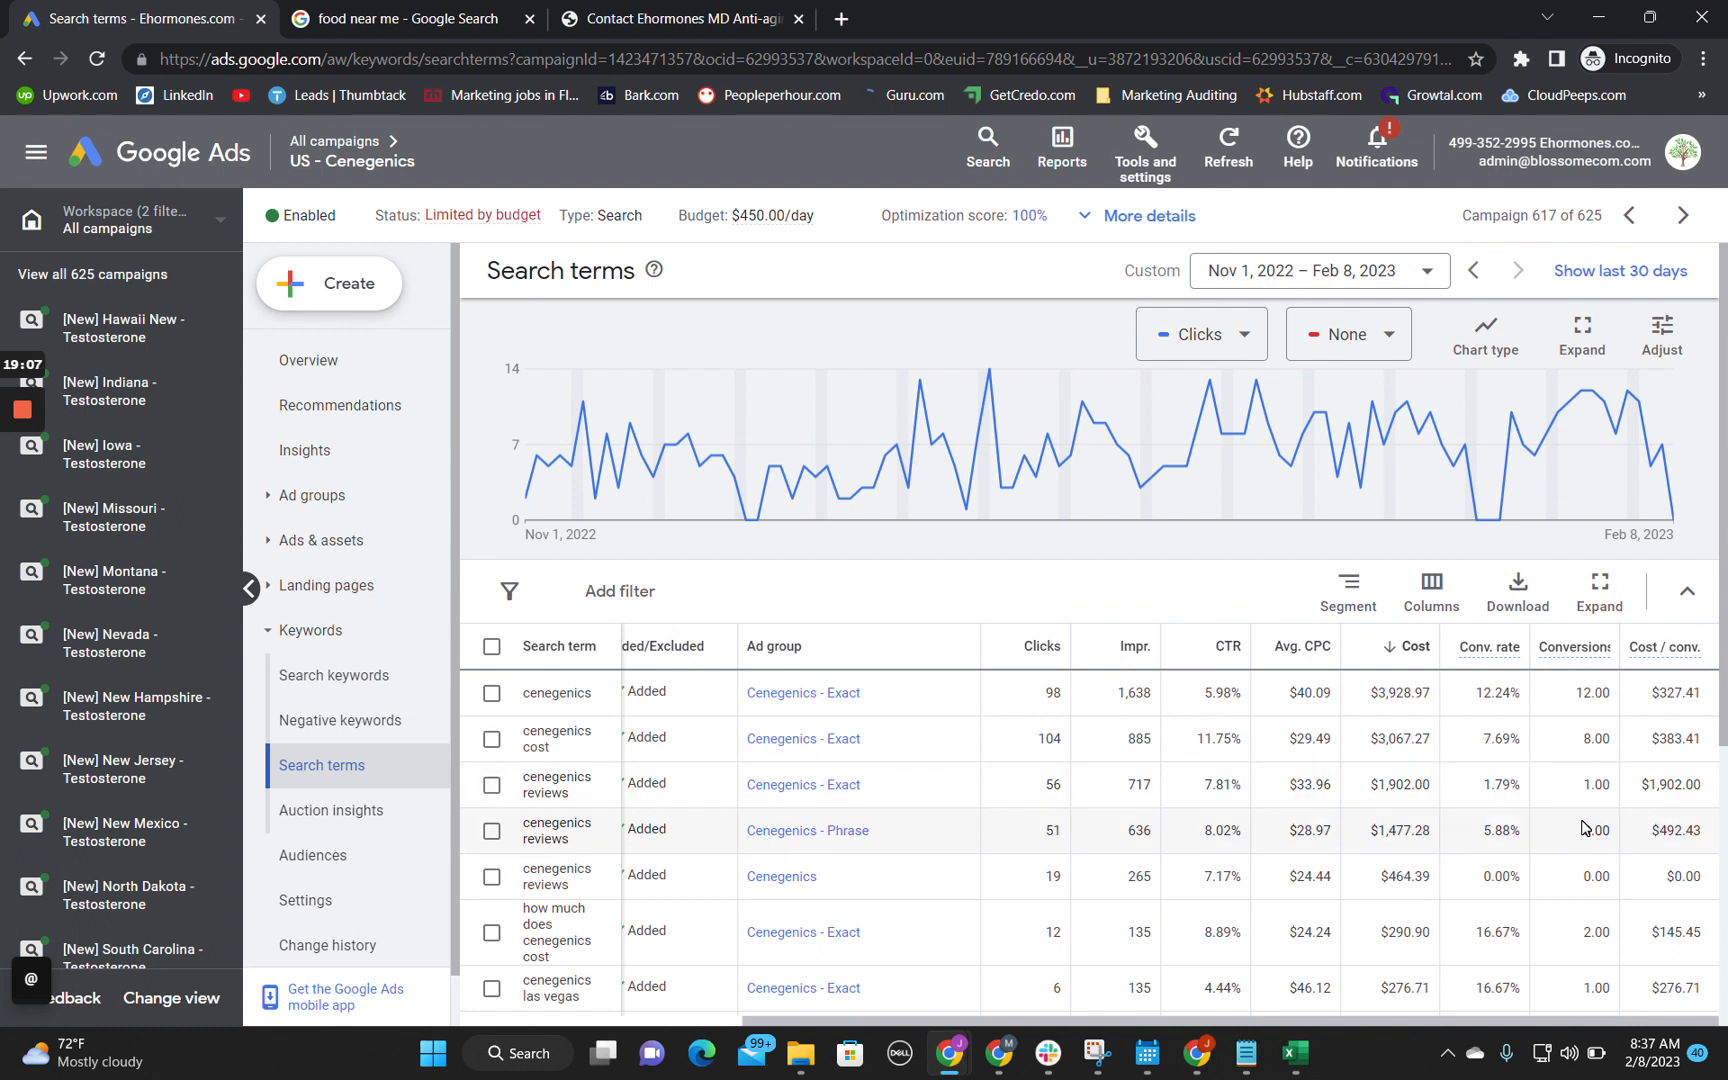
Step: Compare the cost per conversion of the cenegenics reviews search terms in the Exact and Phrase ad groups
scroll(1583, 828, "down", 2)
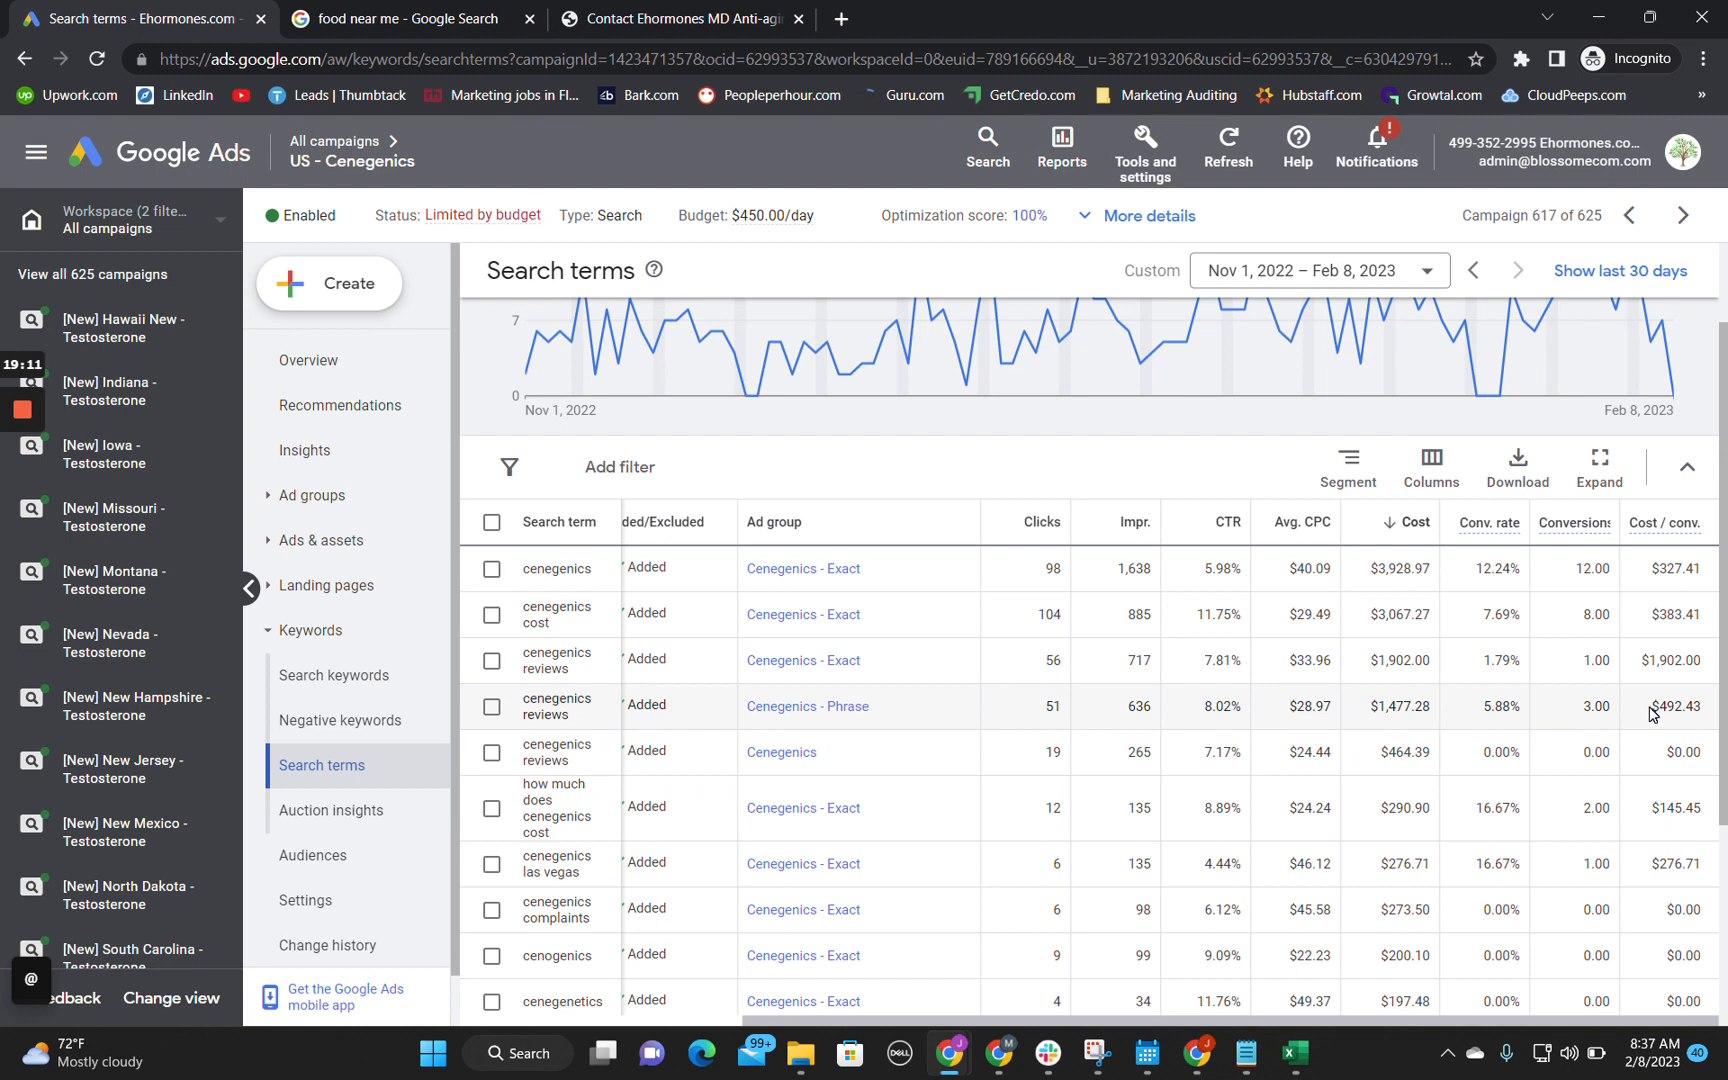
left_click_drag(1651, 712, 1710, 708)
left_click(1706, 710)
left_click_drag(1705, 710, 1636, 709)
left_click(1651, 710)
left_click_drag(1654, 706, 1716, 662)
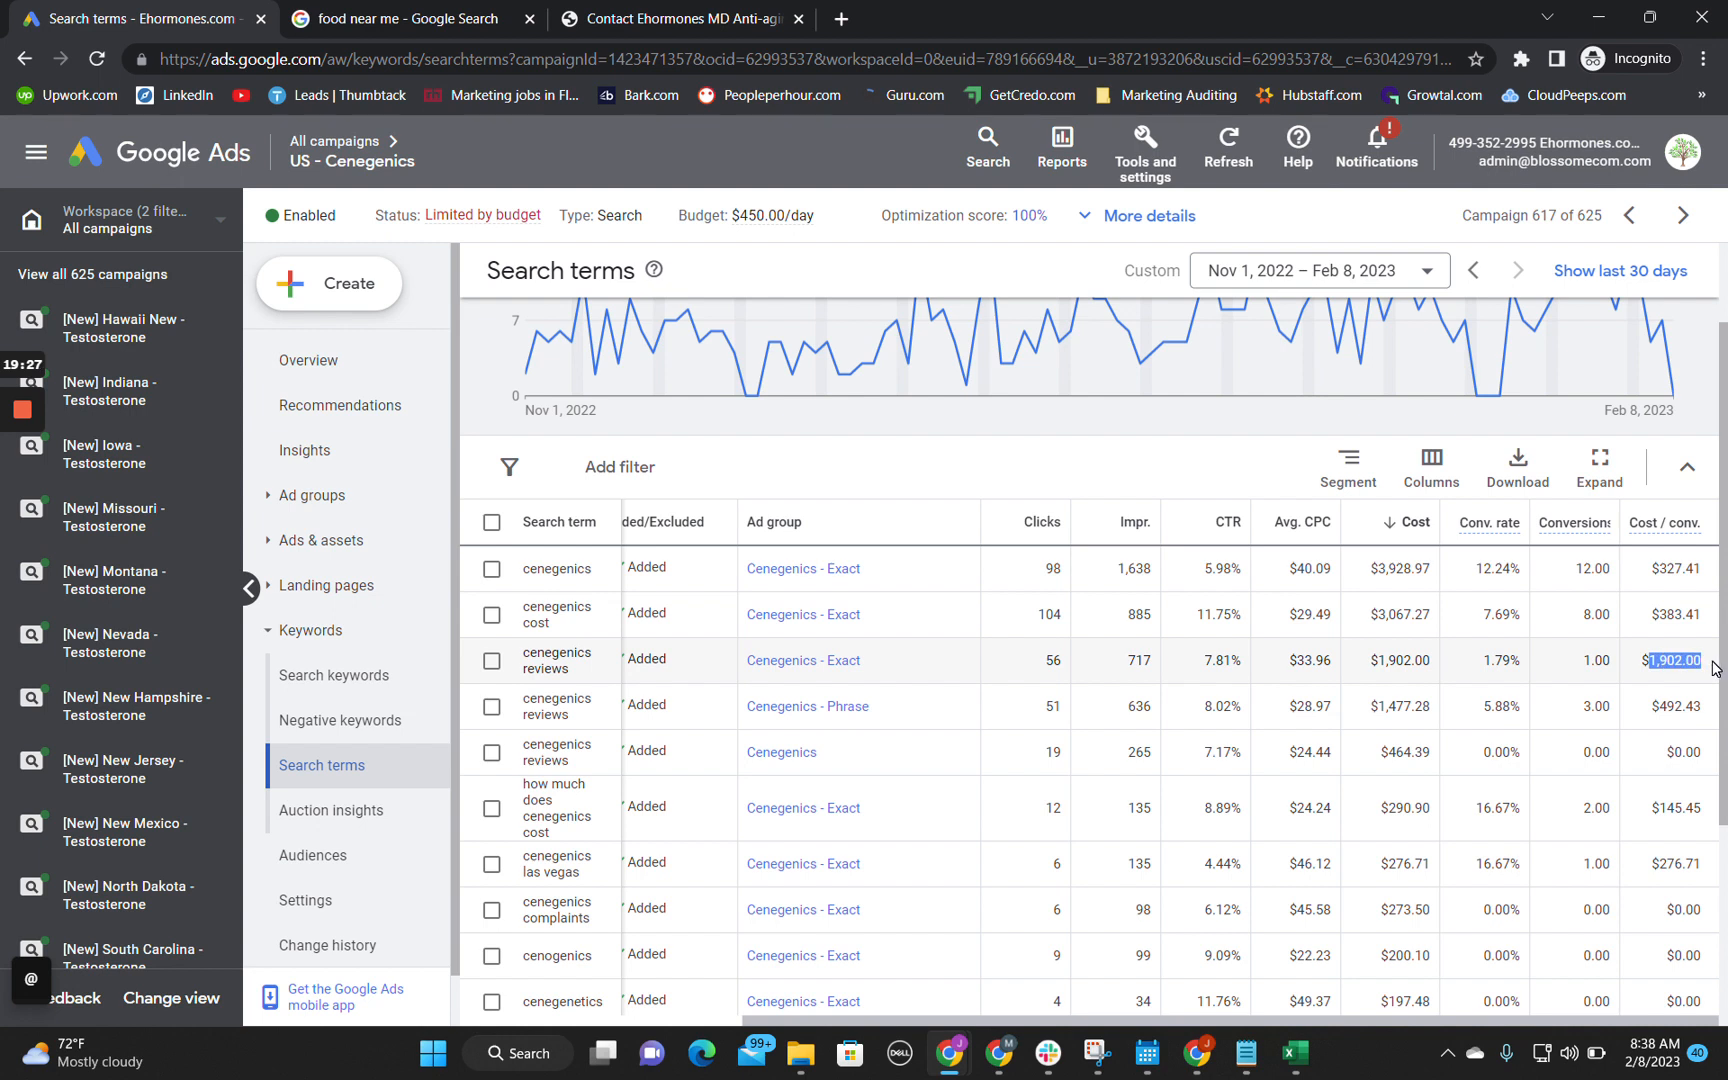
Step: Copy the search term cenegenics reviews from the Google Ads report into cell B12 of the Technical Audit sheet
left_click(1592, 12)
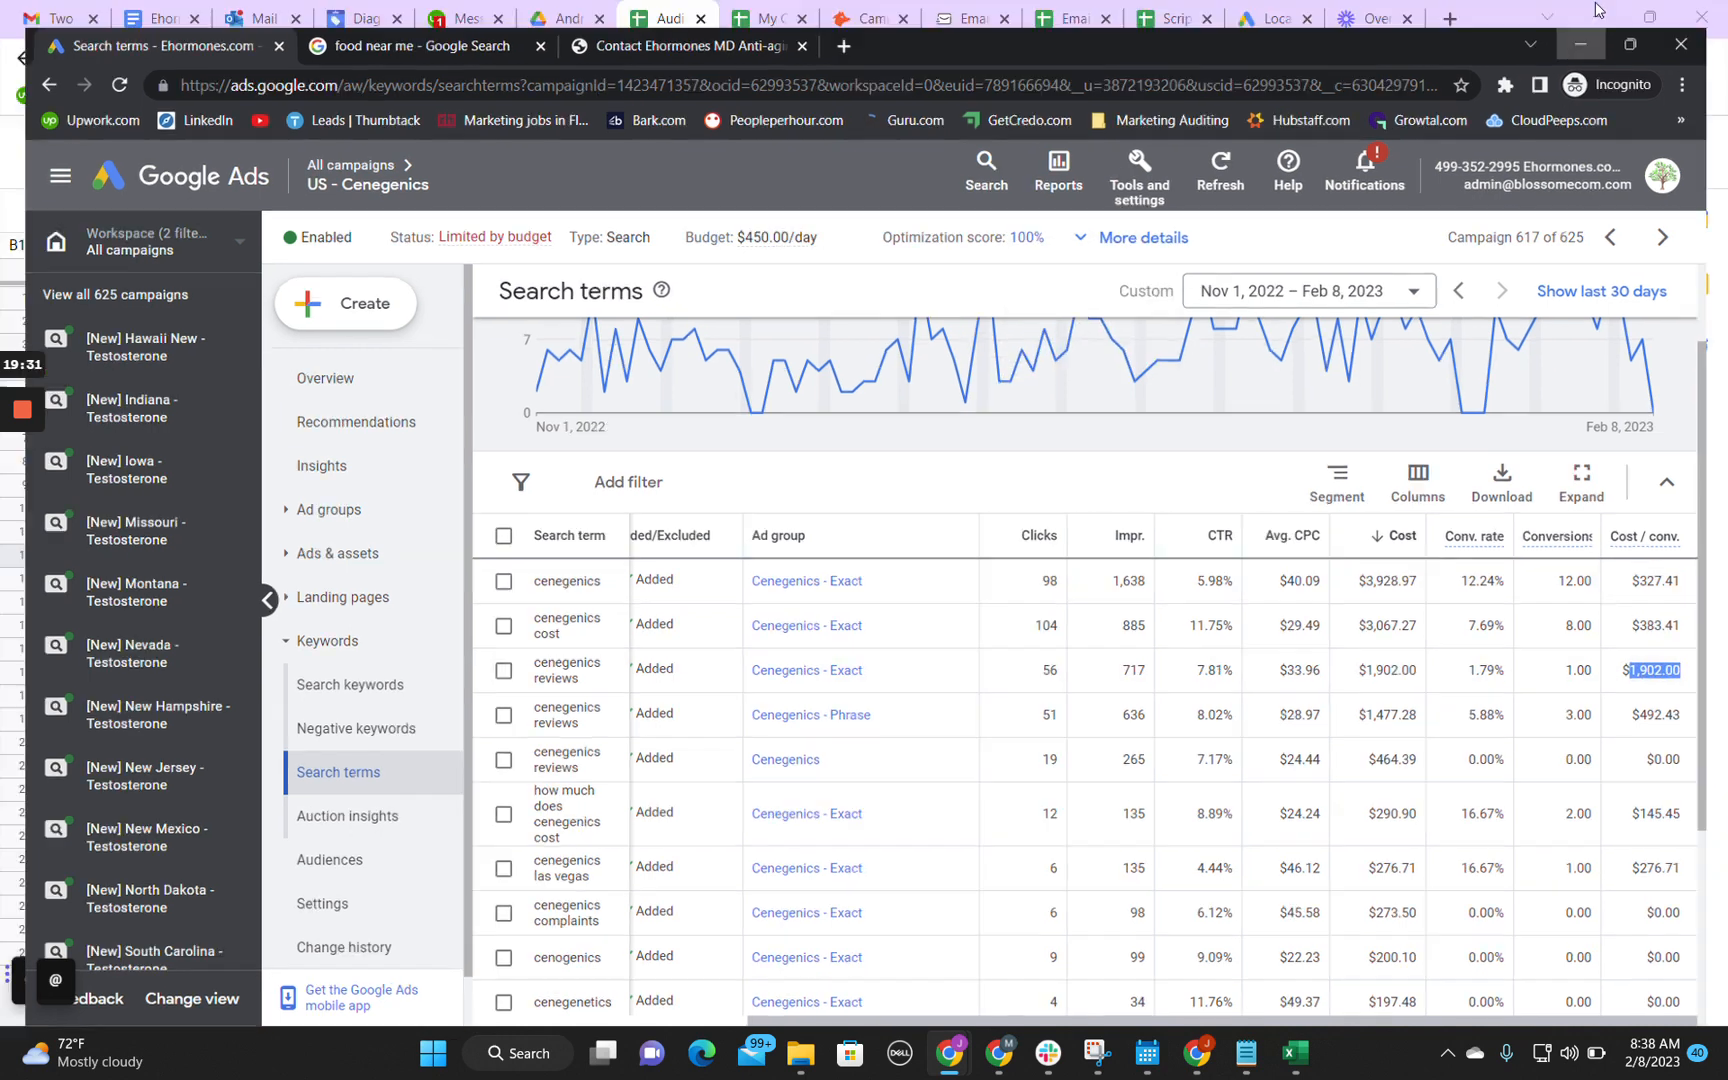
key("Return")
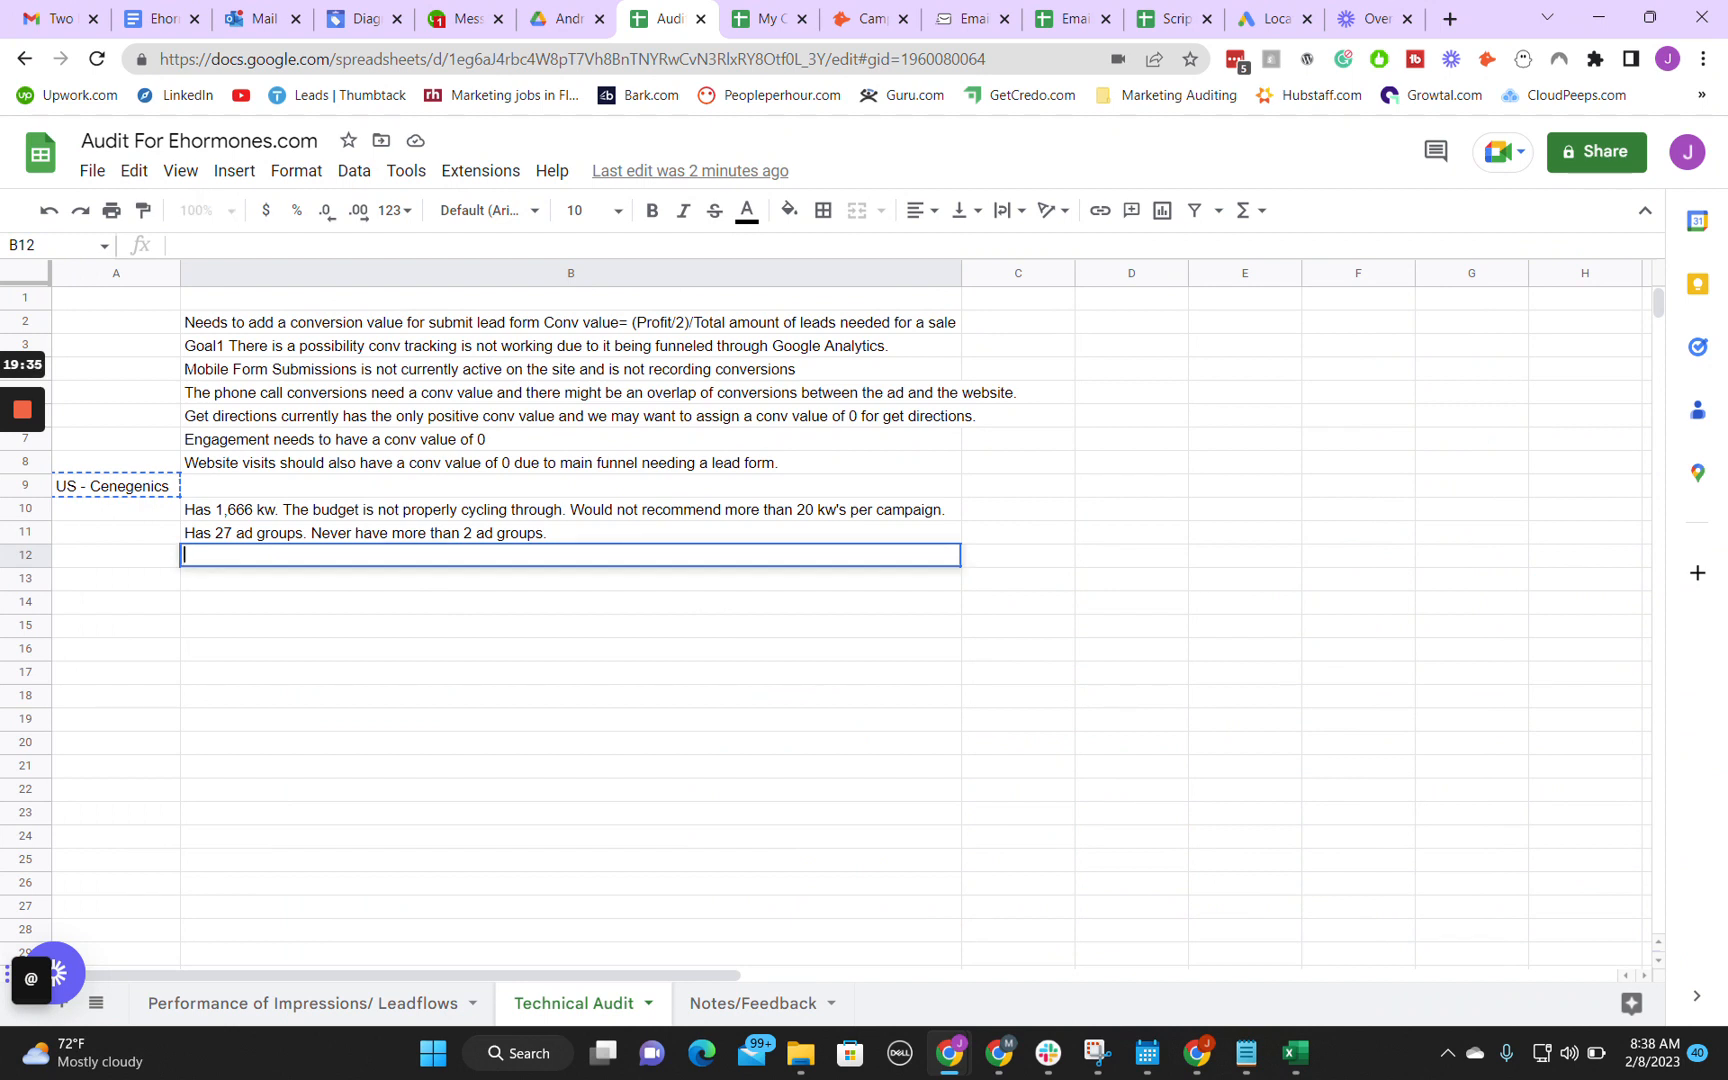
left_click(1079, 910)
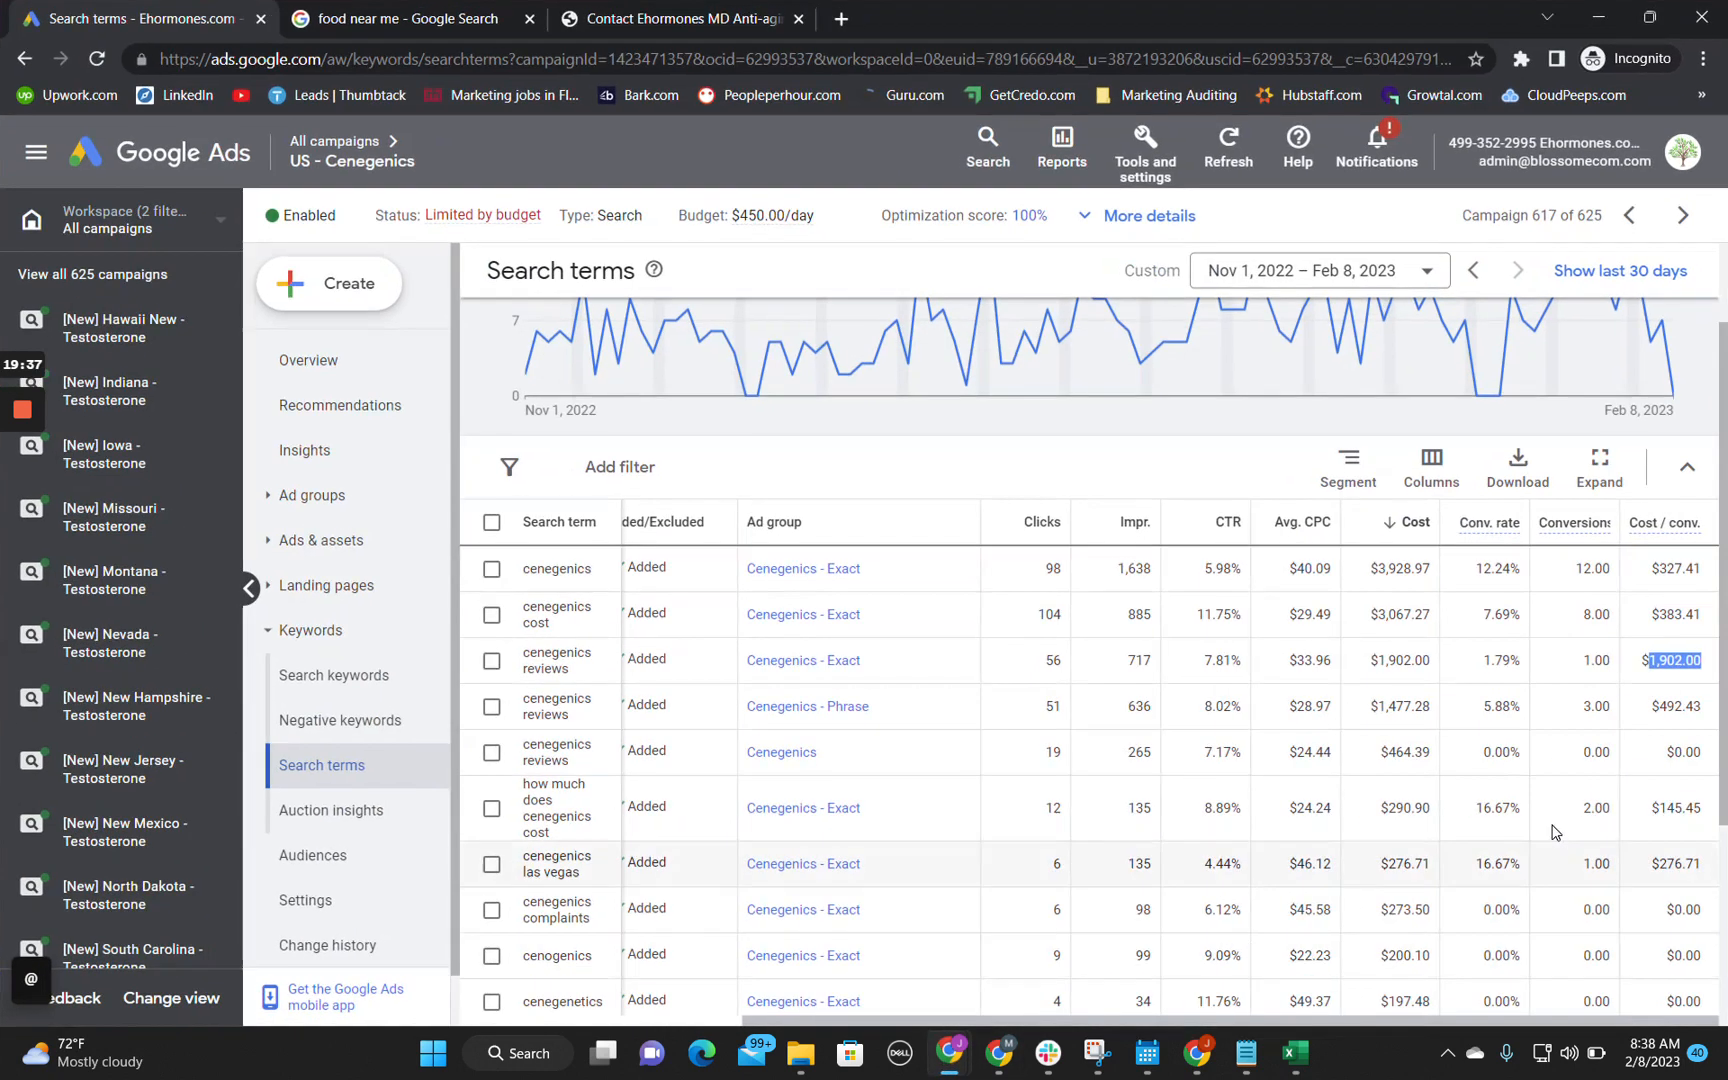
left_click(578, 680)
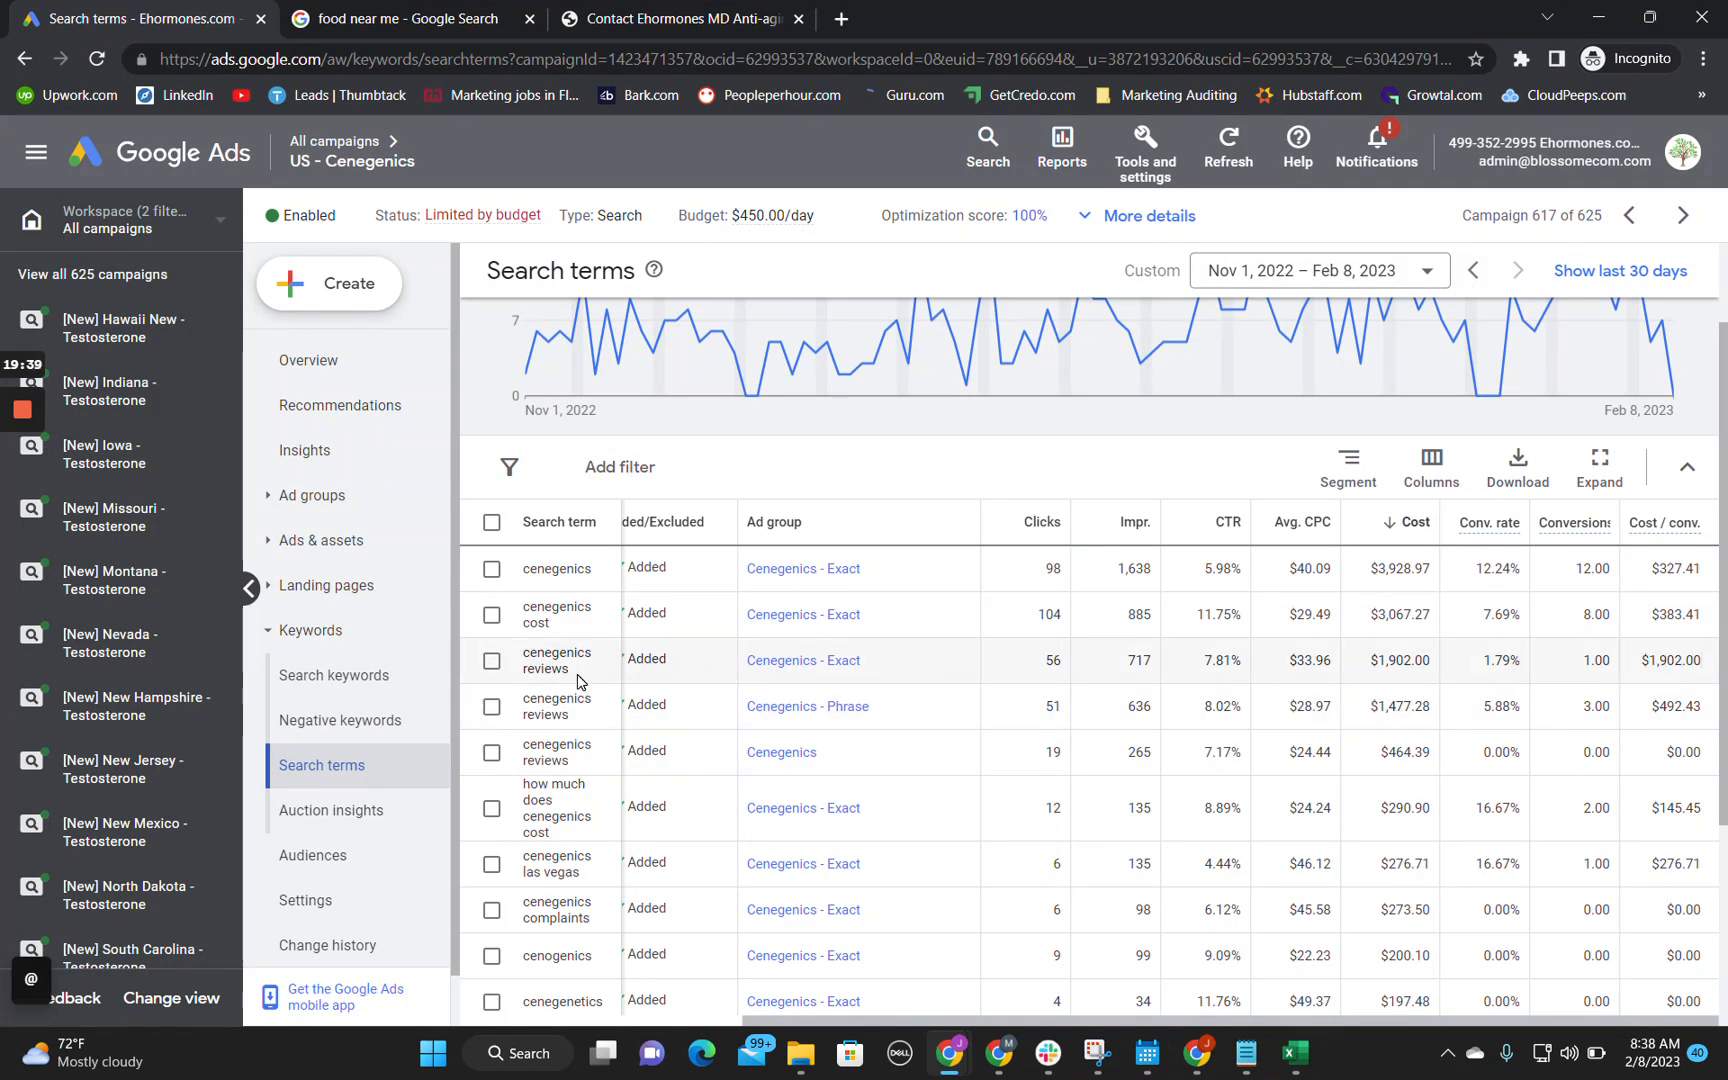
triple_click(578, 680)
key("ctrl+c")
left_click(1597, 17)
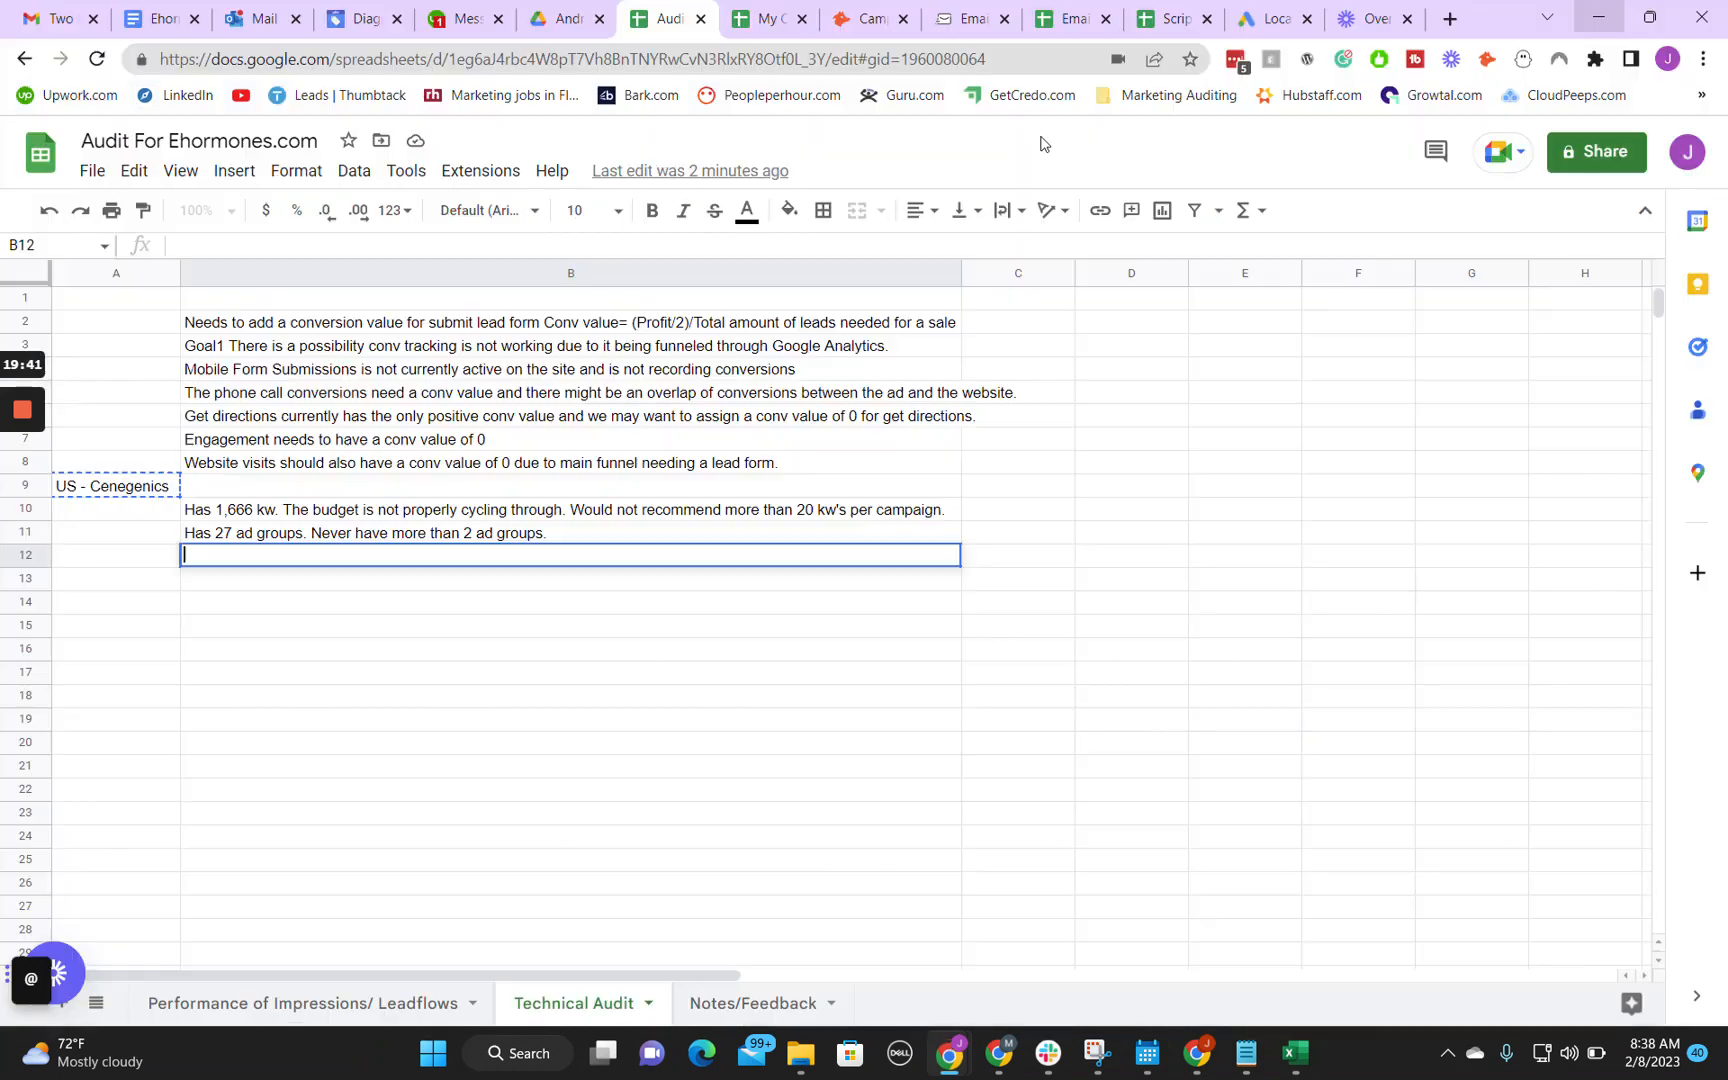
key("ctrl+v")
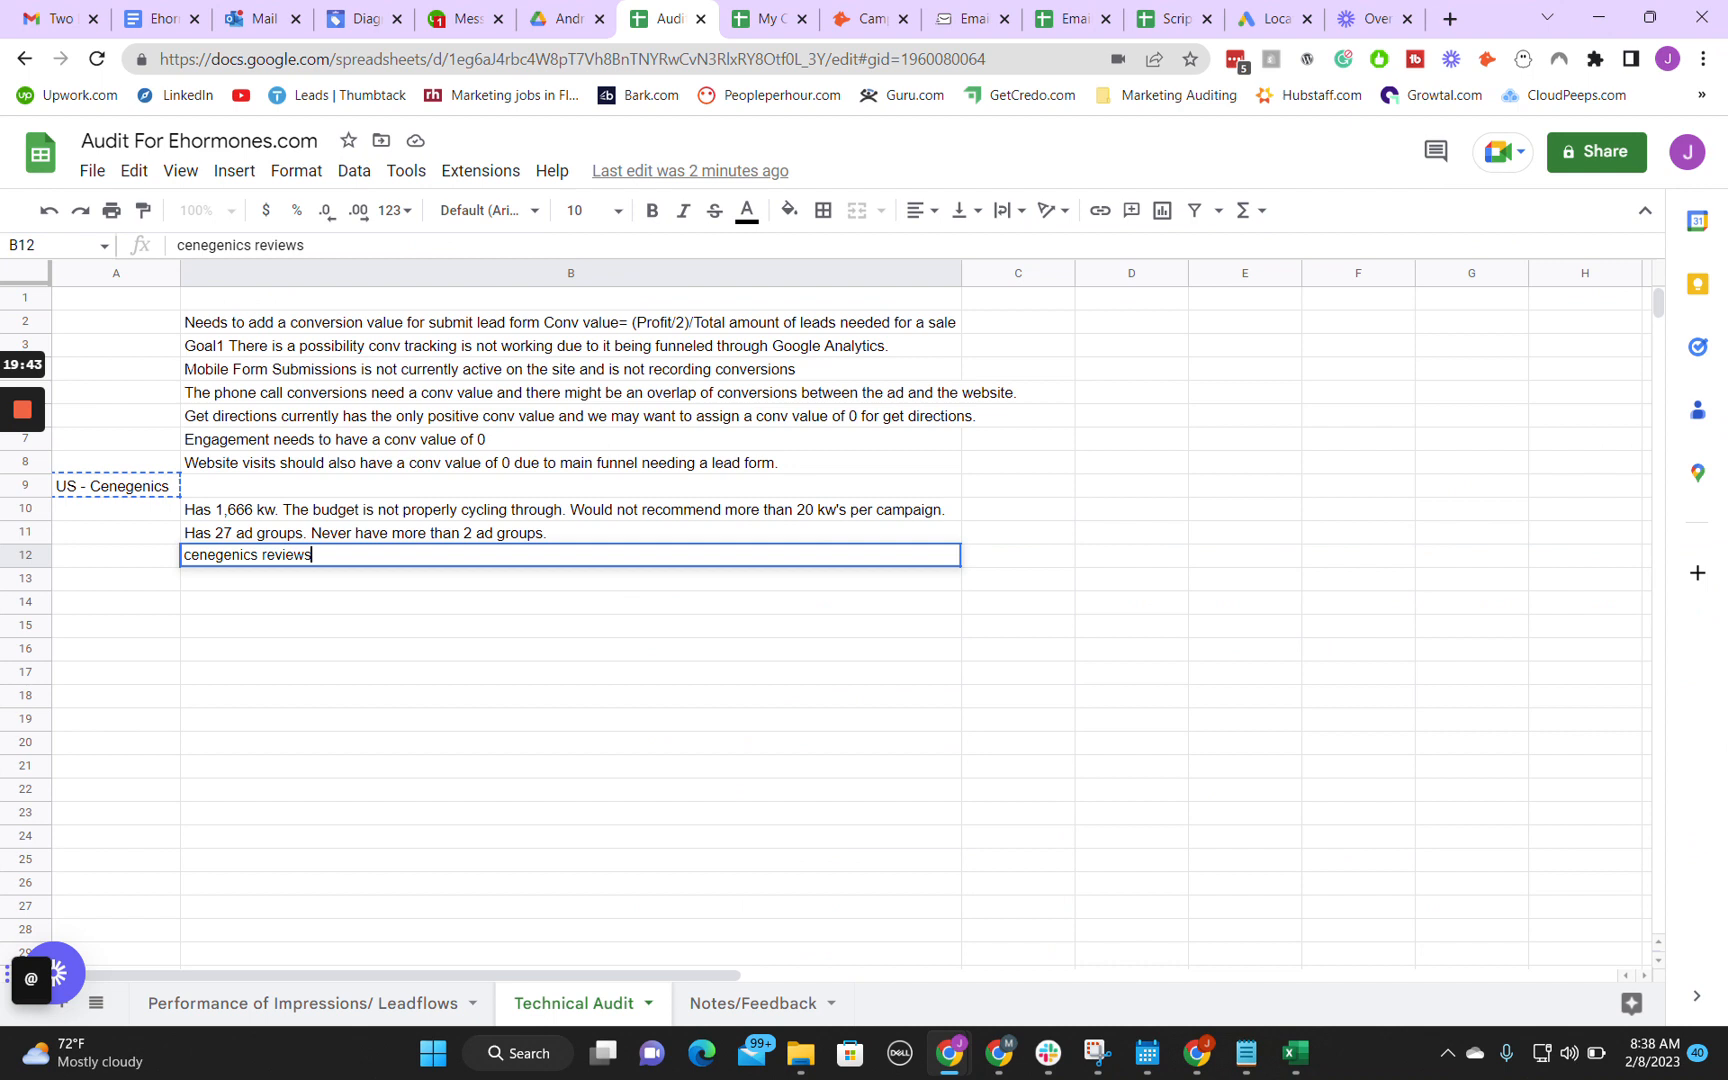
Step: Complete the note in cell B12 after the search term with "recommending adding "reviews" as neg kw because it costs $2000 per conversion."
type("recommending adding re")
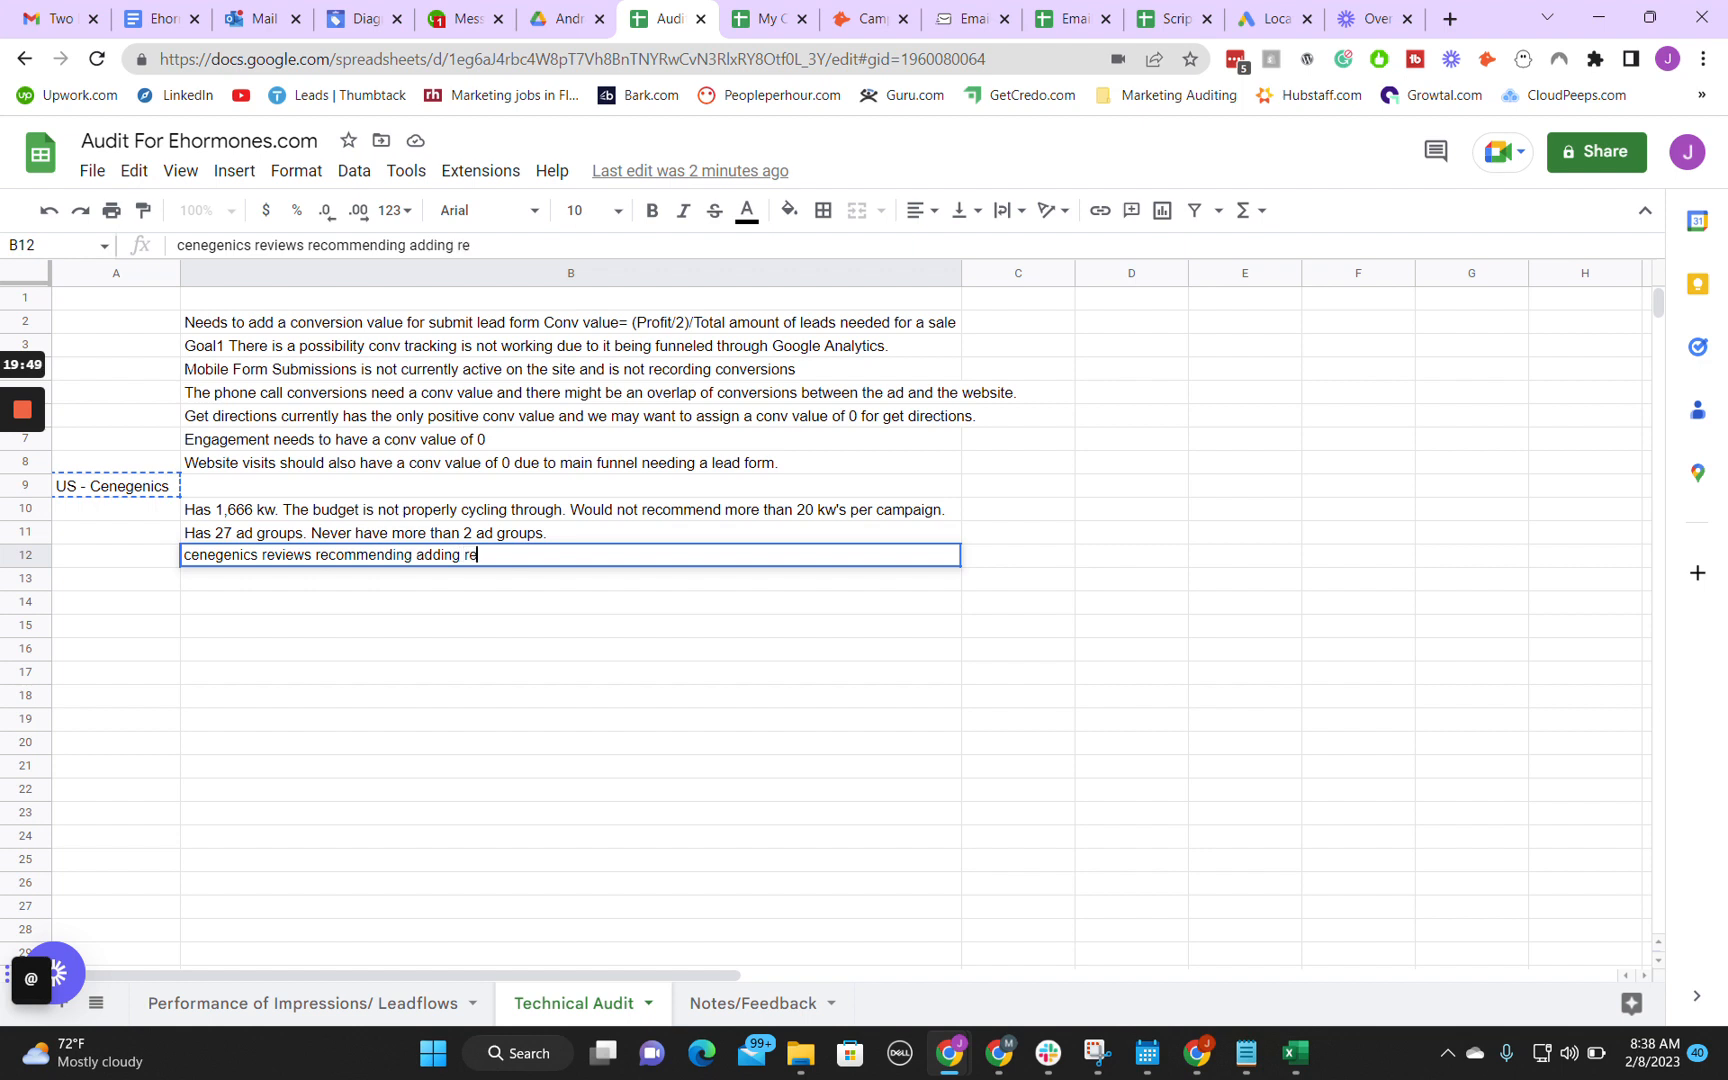
type("reviews ")
type("as neg ")
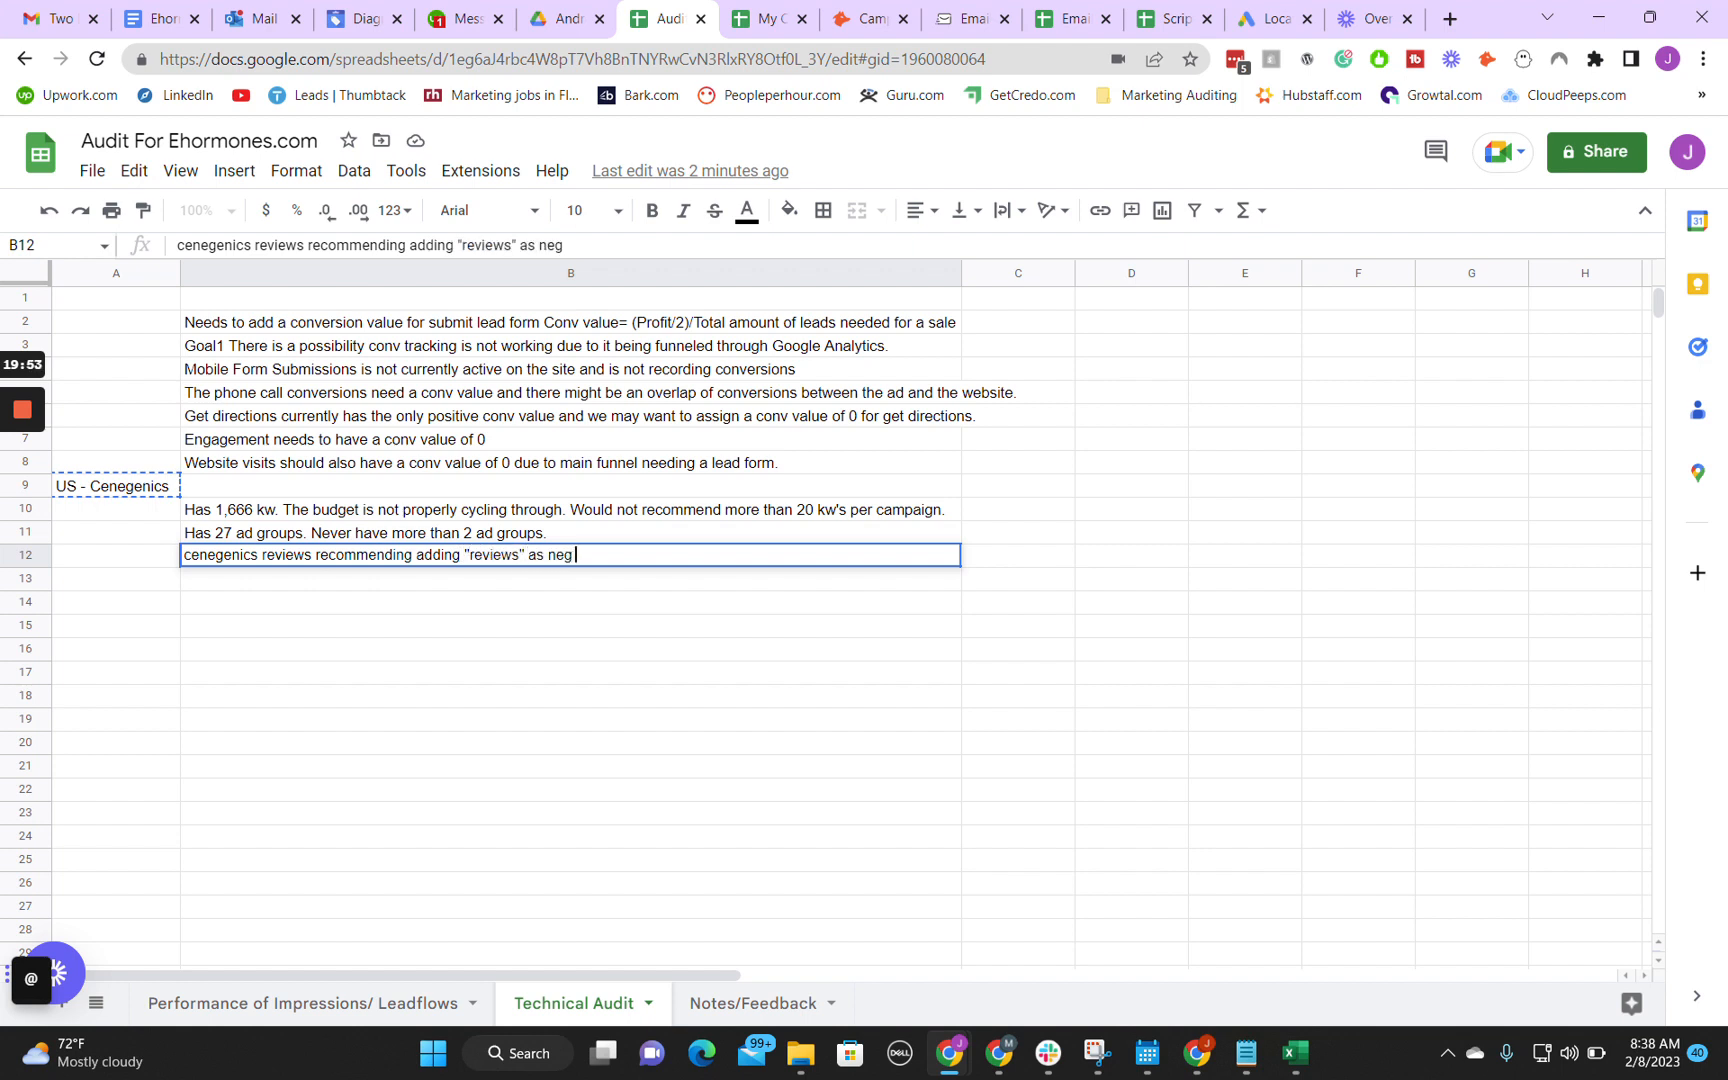
type("ke because it")
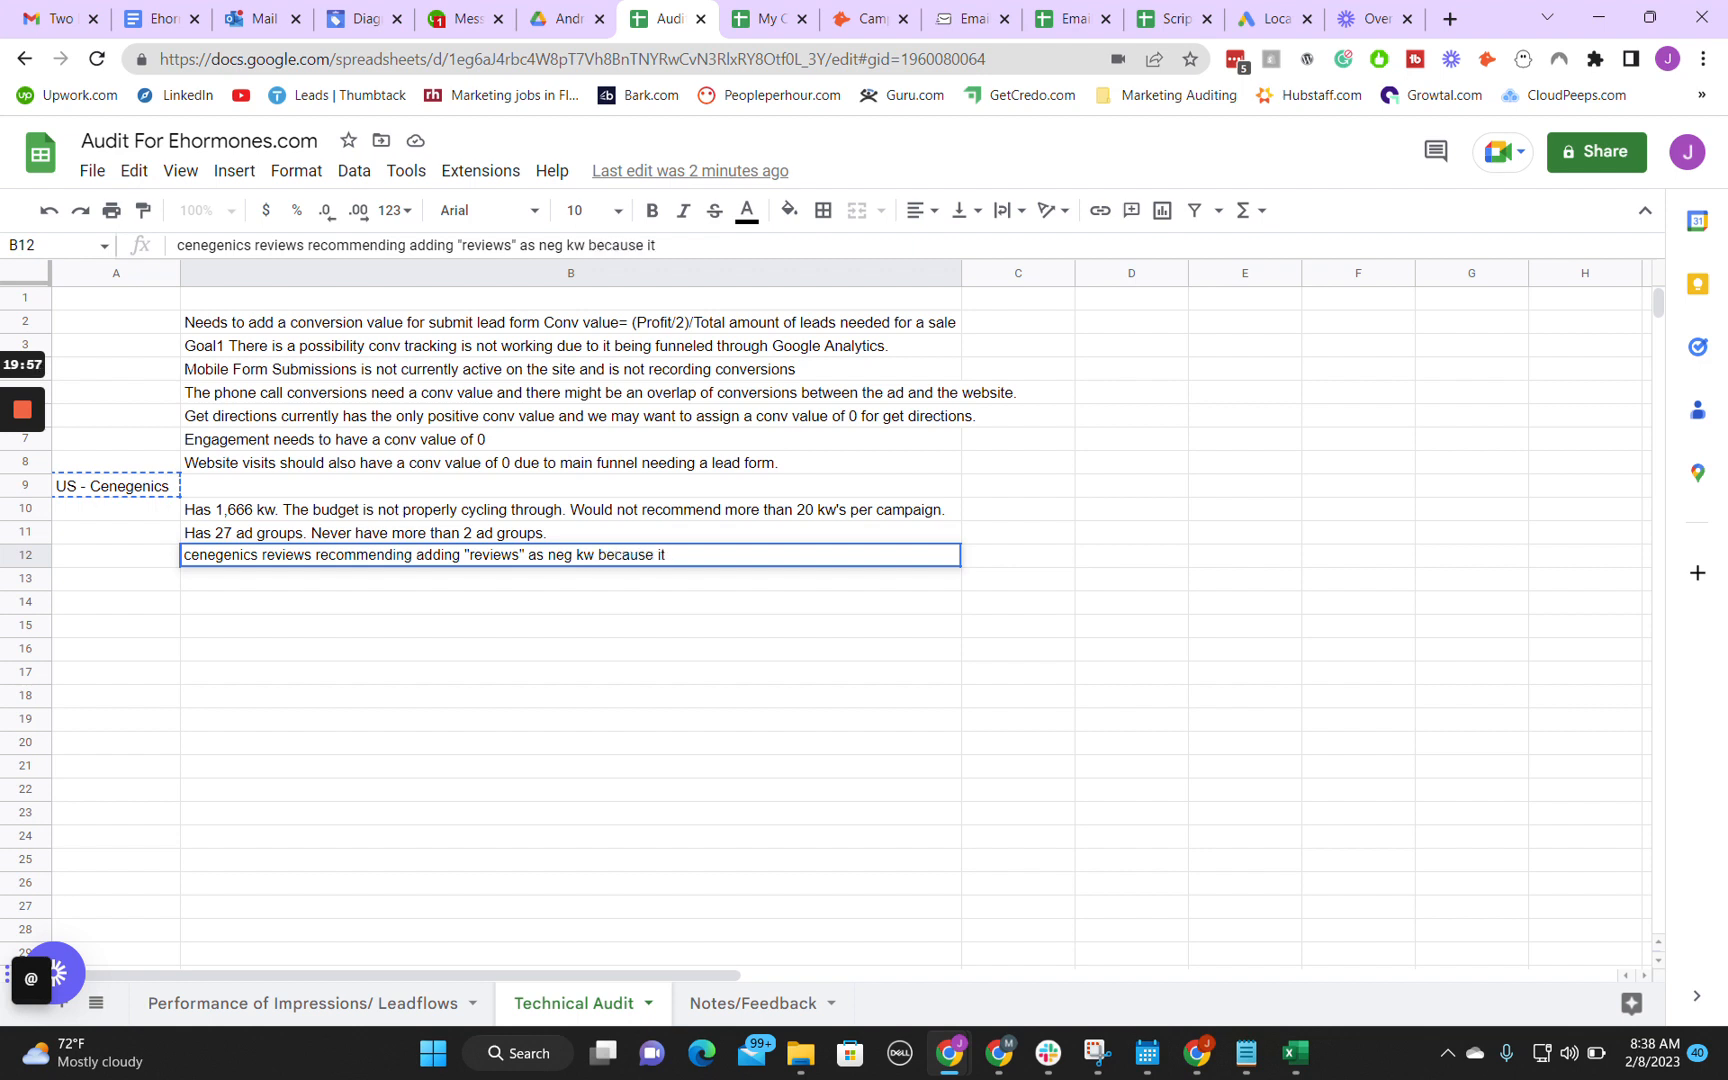
type(" costs $2000 p")
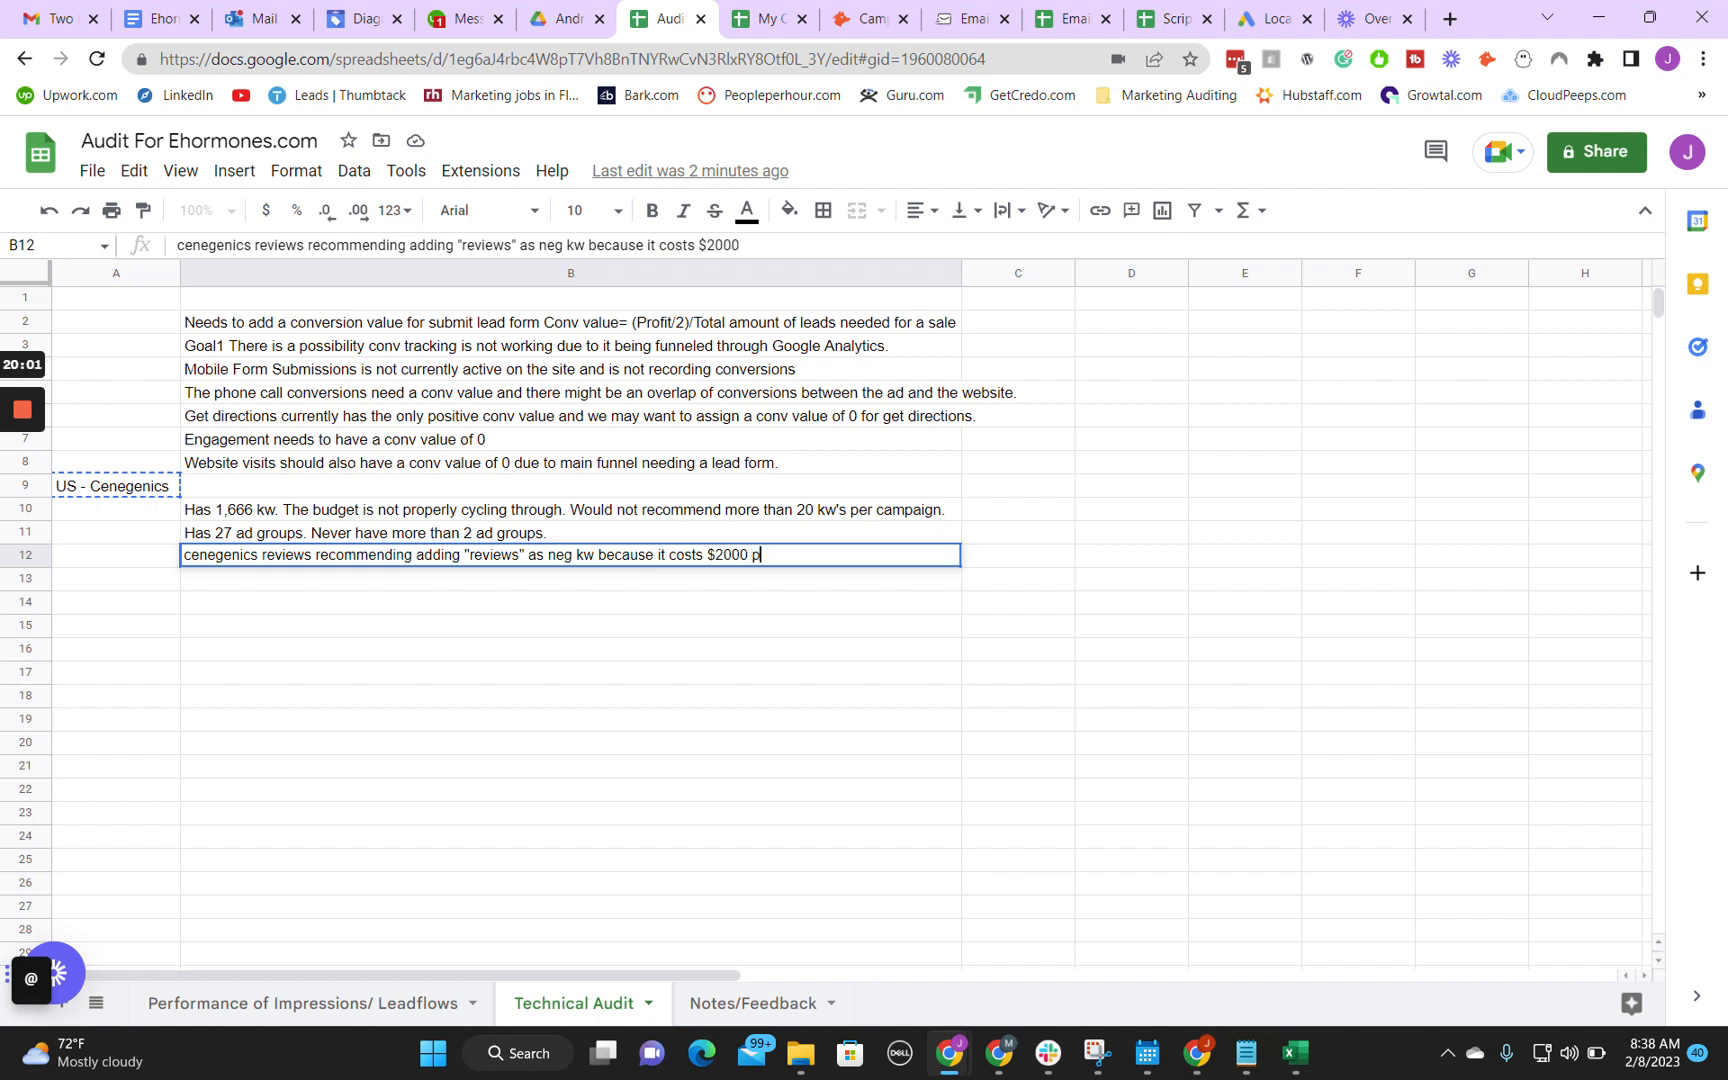
type("er conversion.")
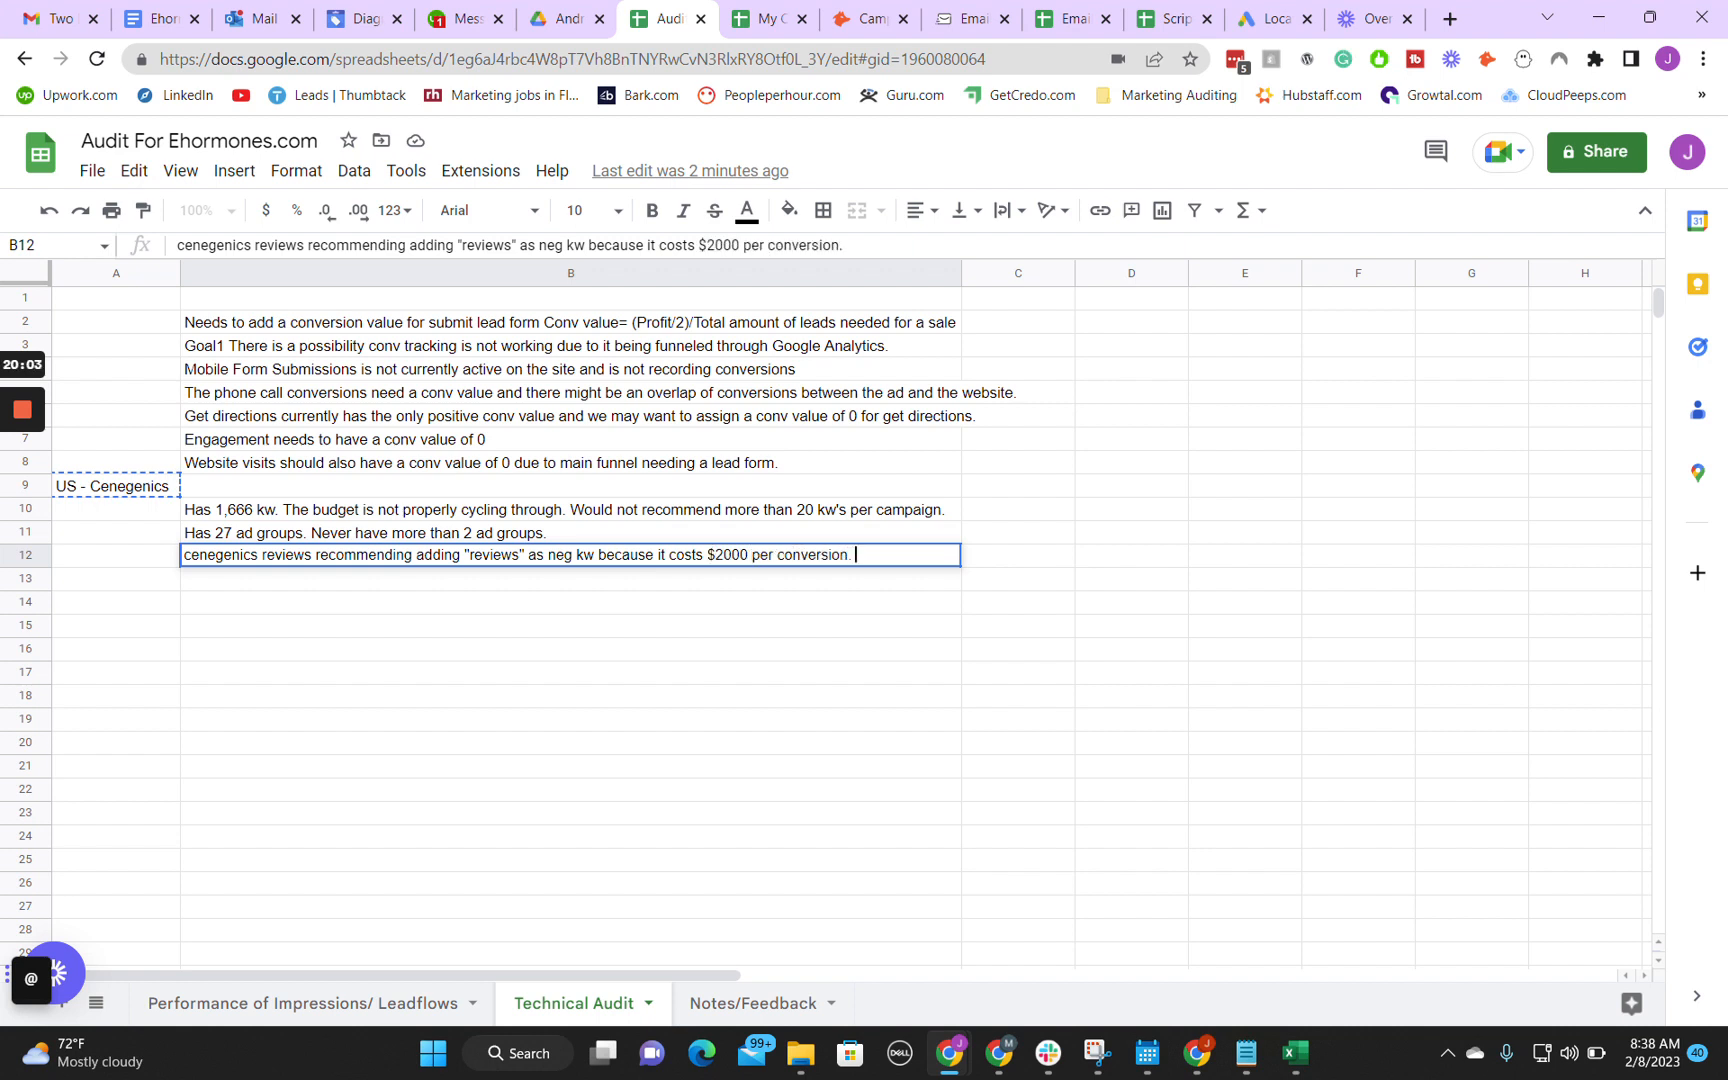
key("Return")
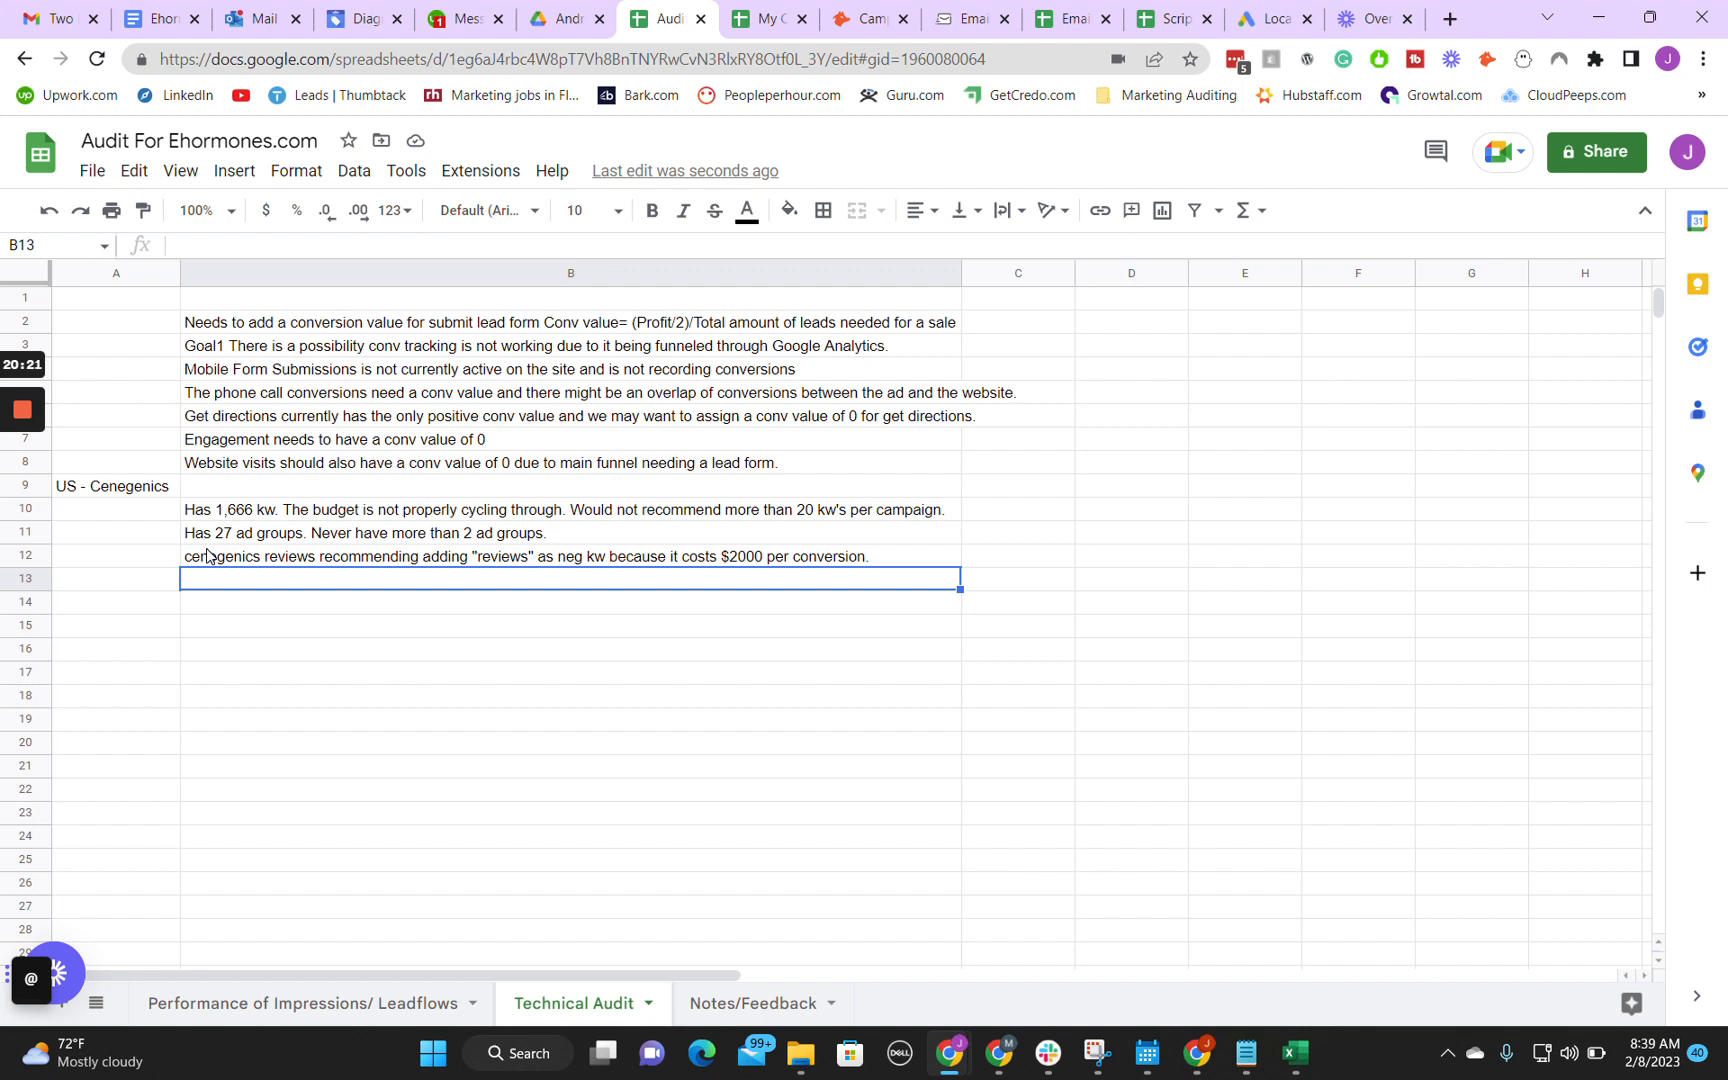
Step: Switch back to Google Ads and open the settings of the US - Cenegenics campaign
mouse_move(950, 1052)
left_click(1065, 965)
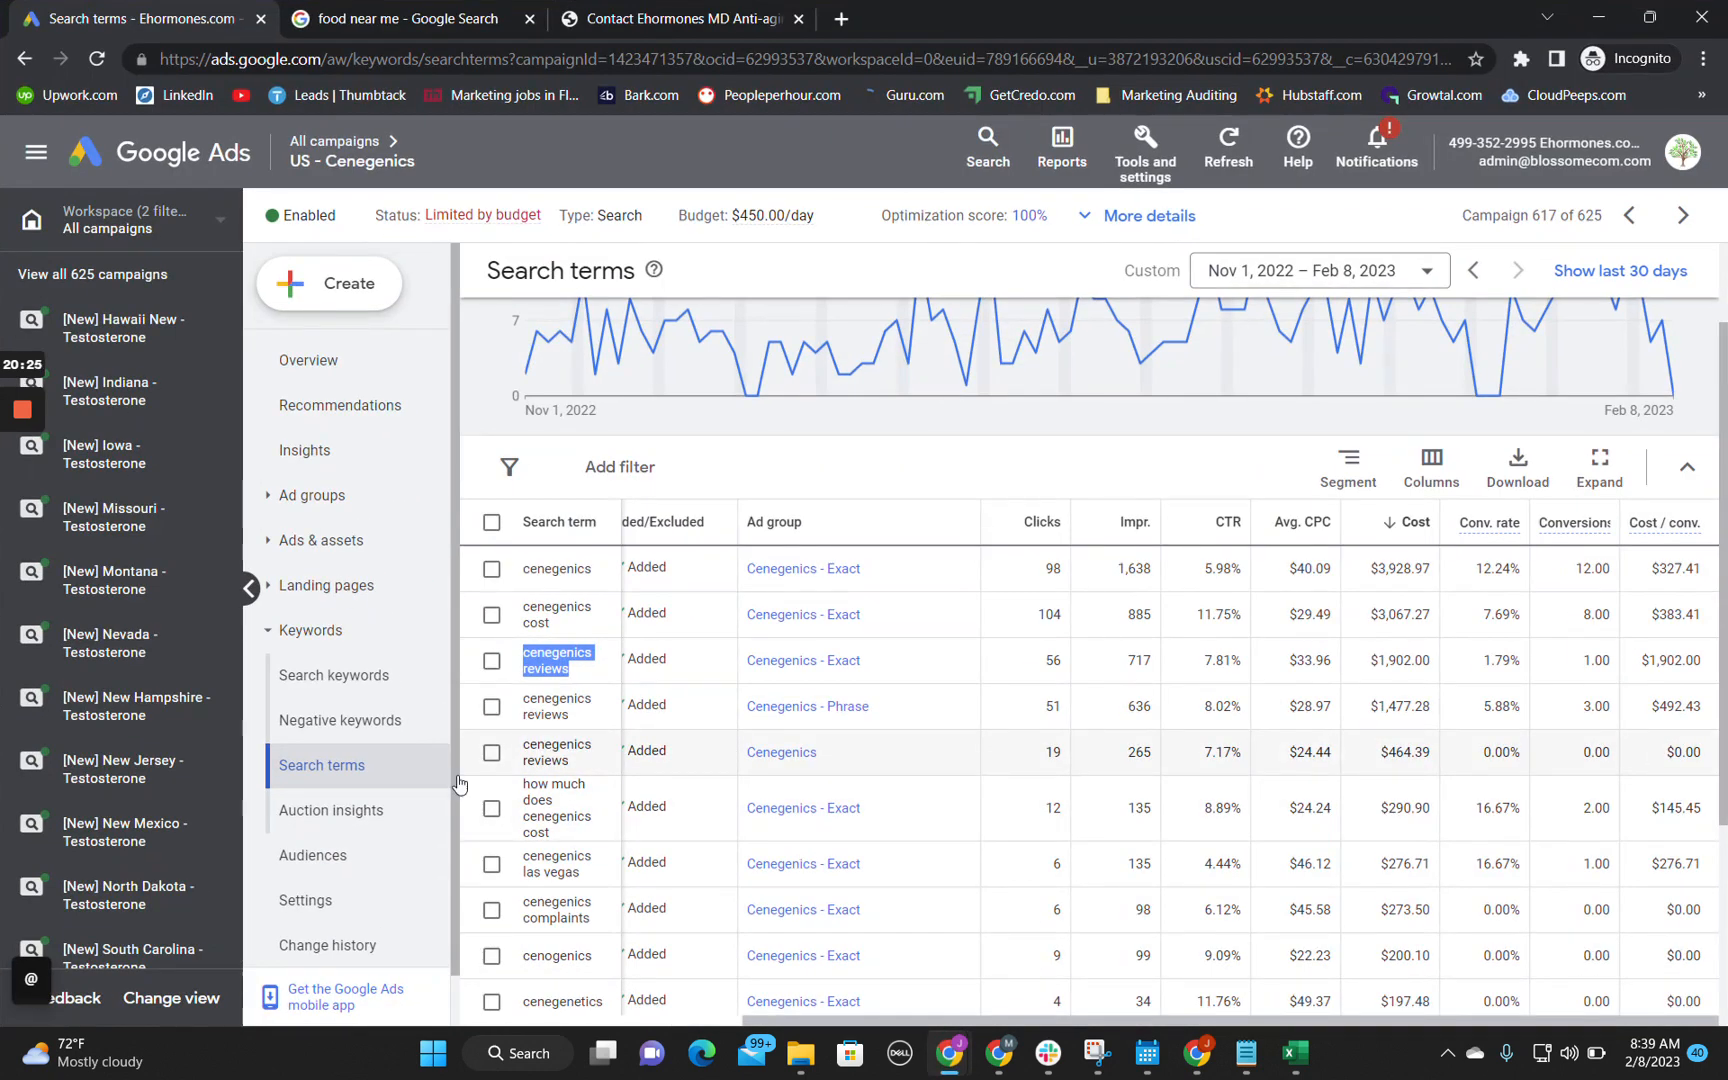
scroll(295, 815, "down", 1)
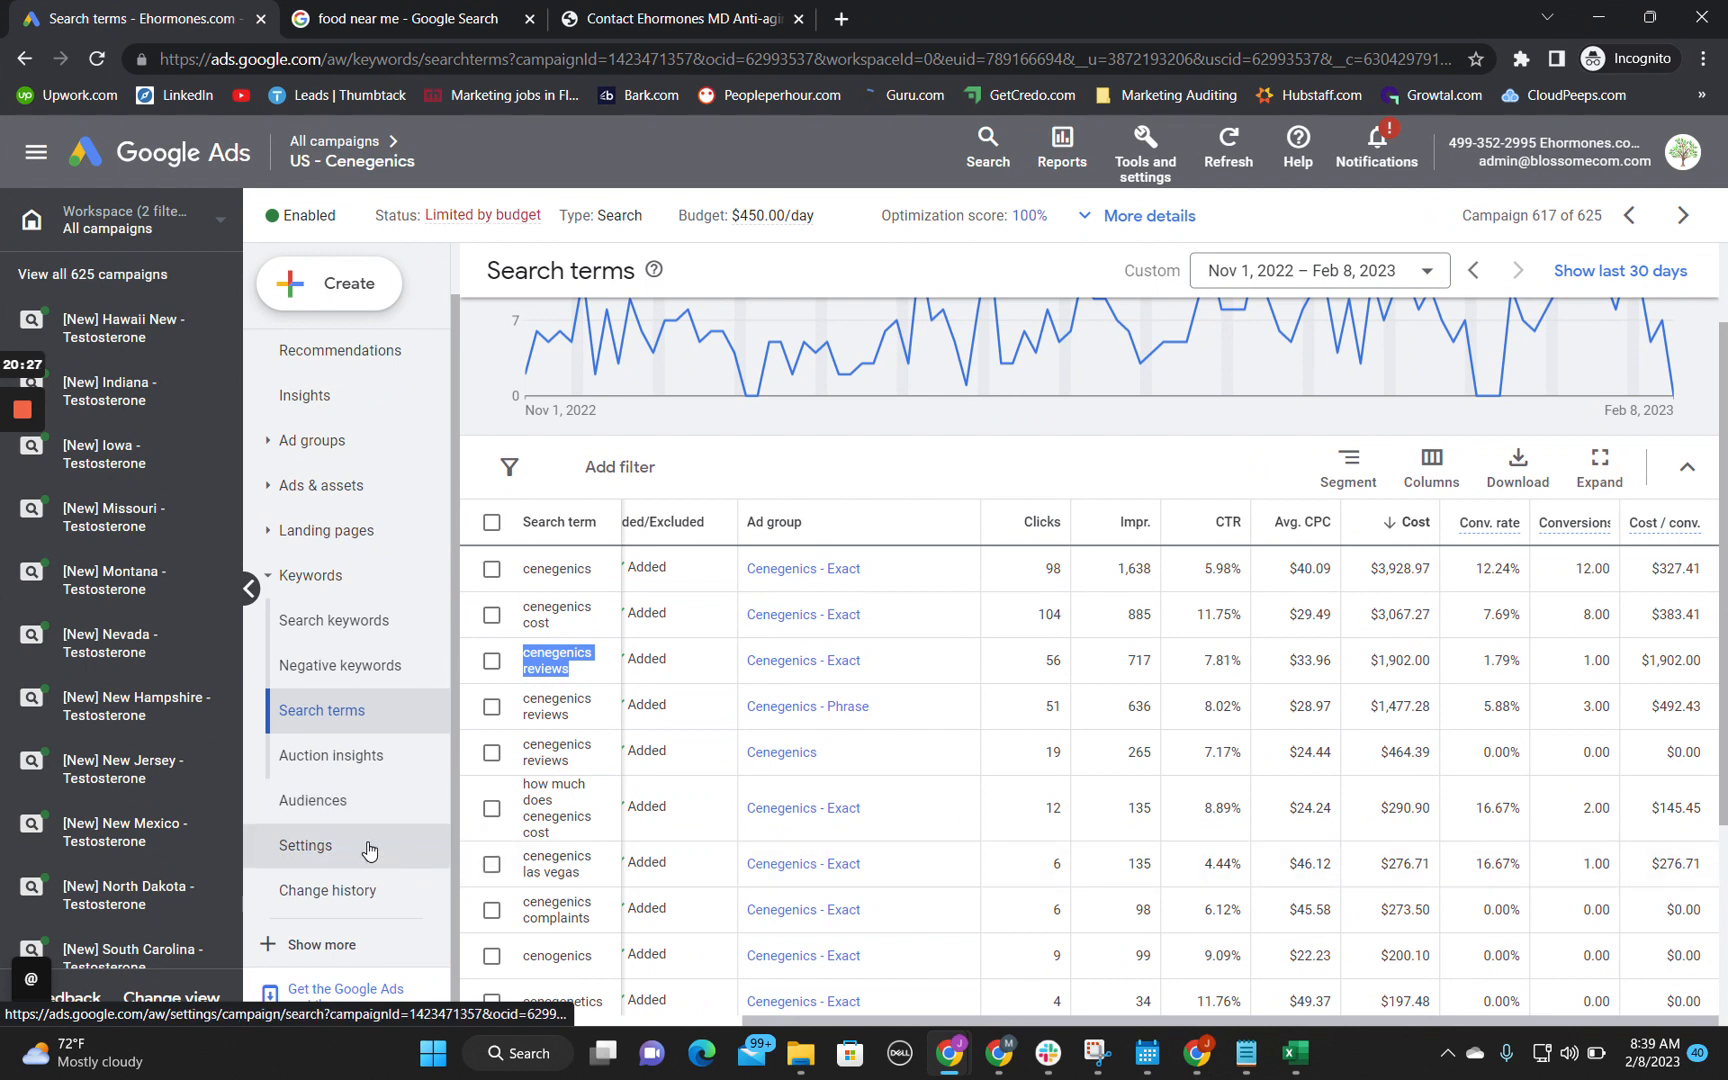
left_click(330, 850)
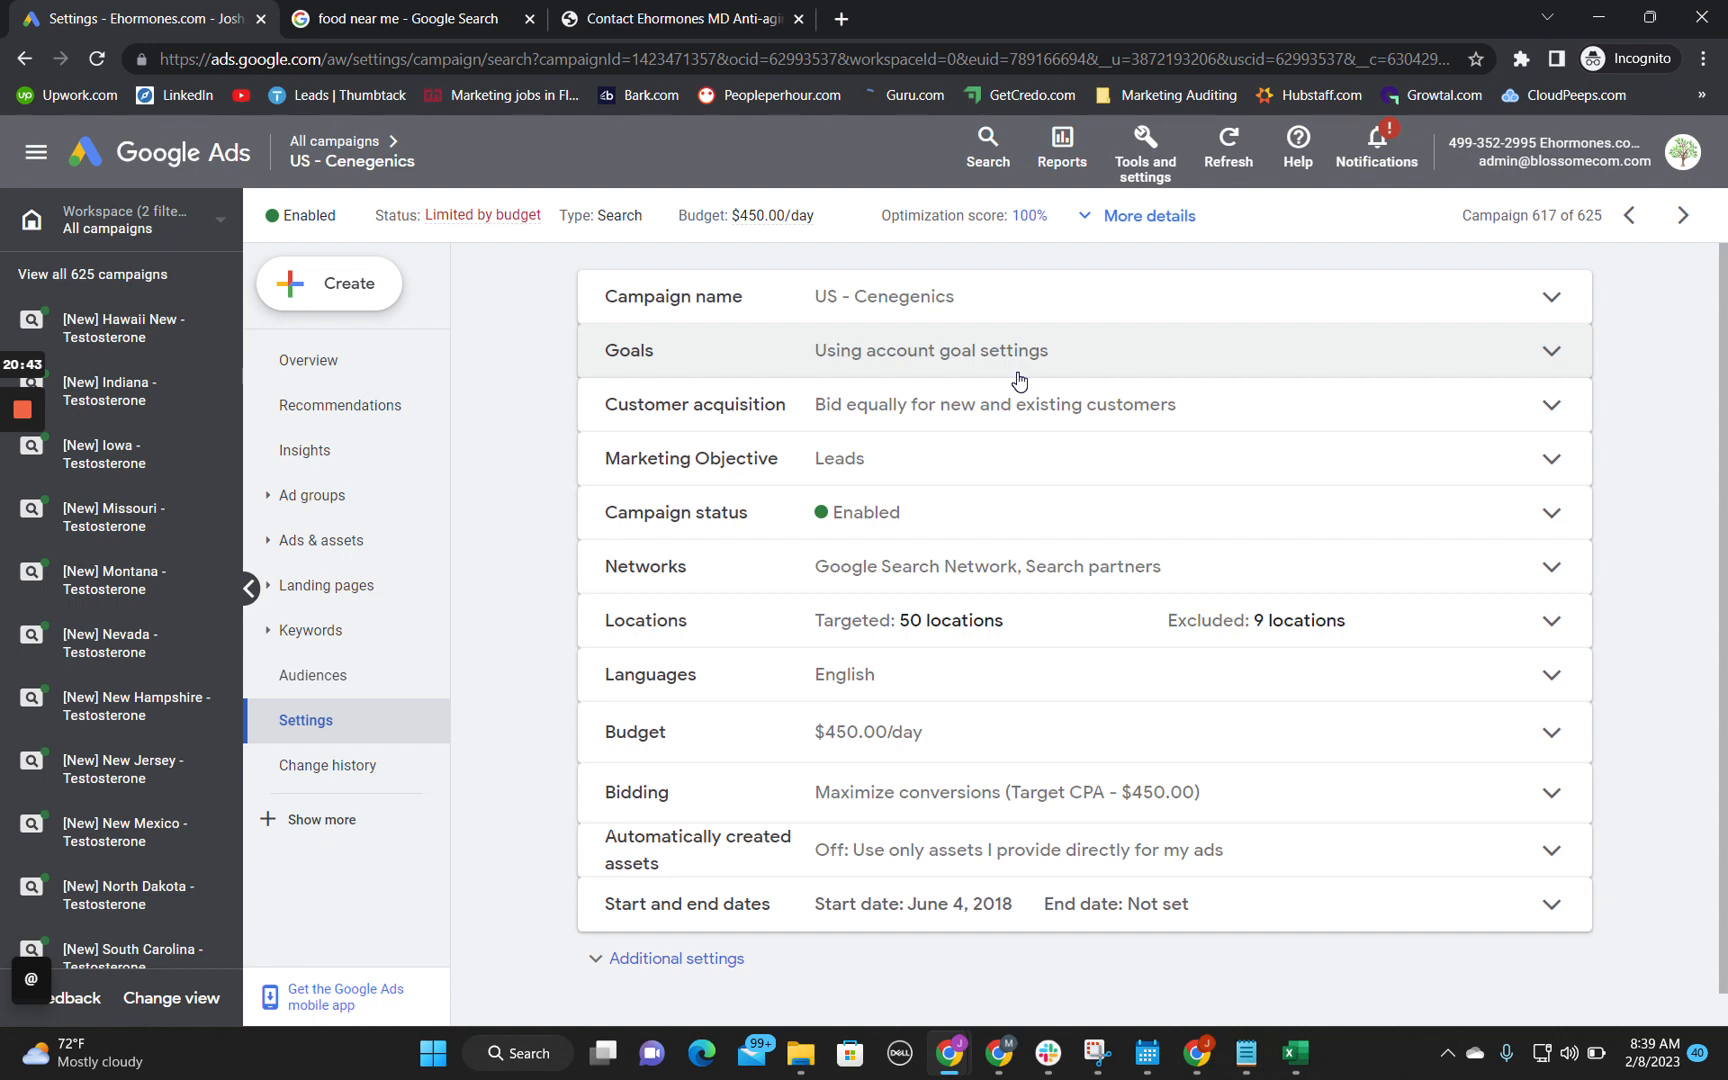
Step: Review the Goals settings of the US - Cenegenics campaign, and return to cell B13 of the Technical Audit sheet
left_click(1019, 380)
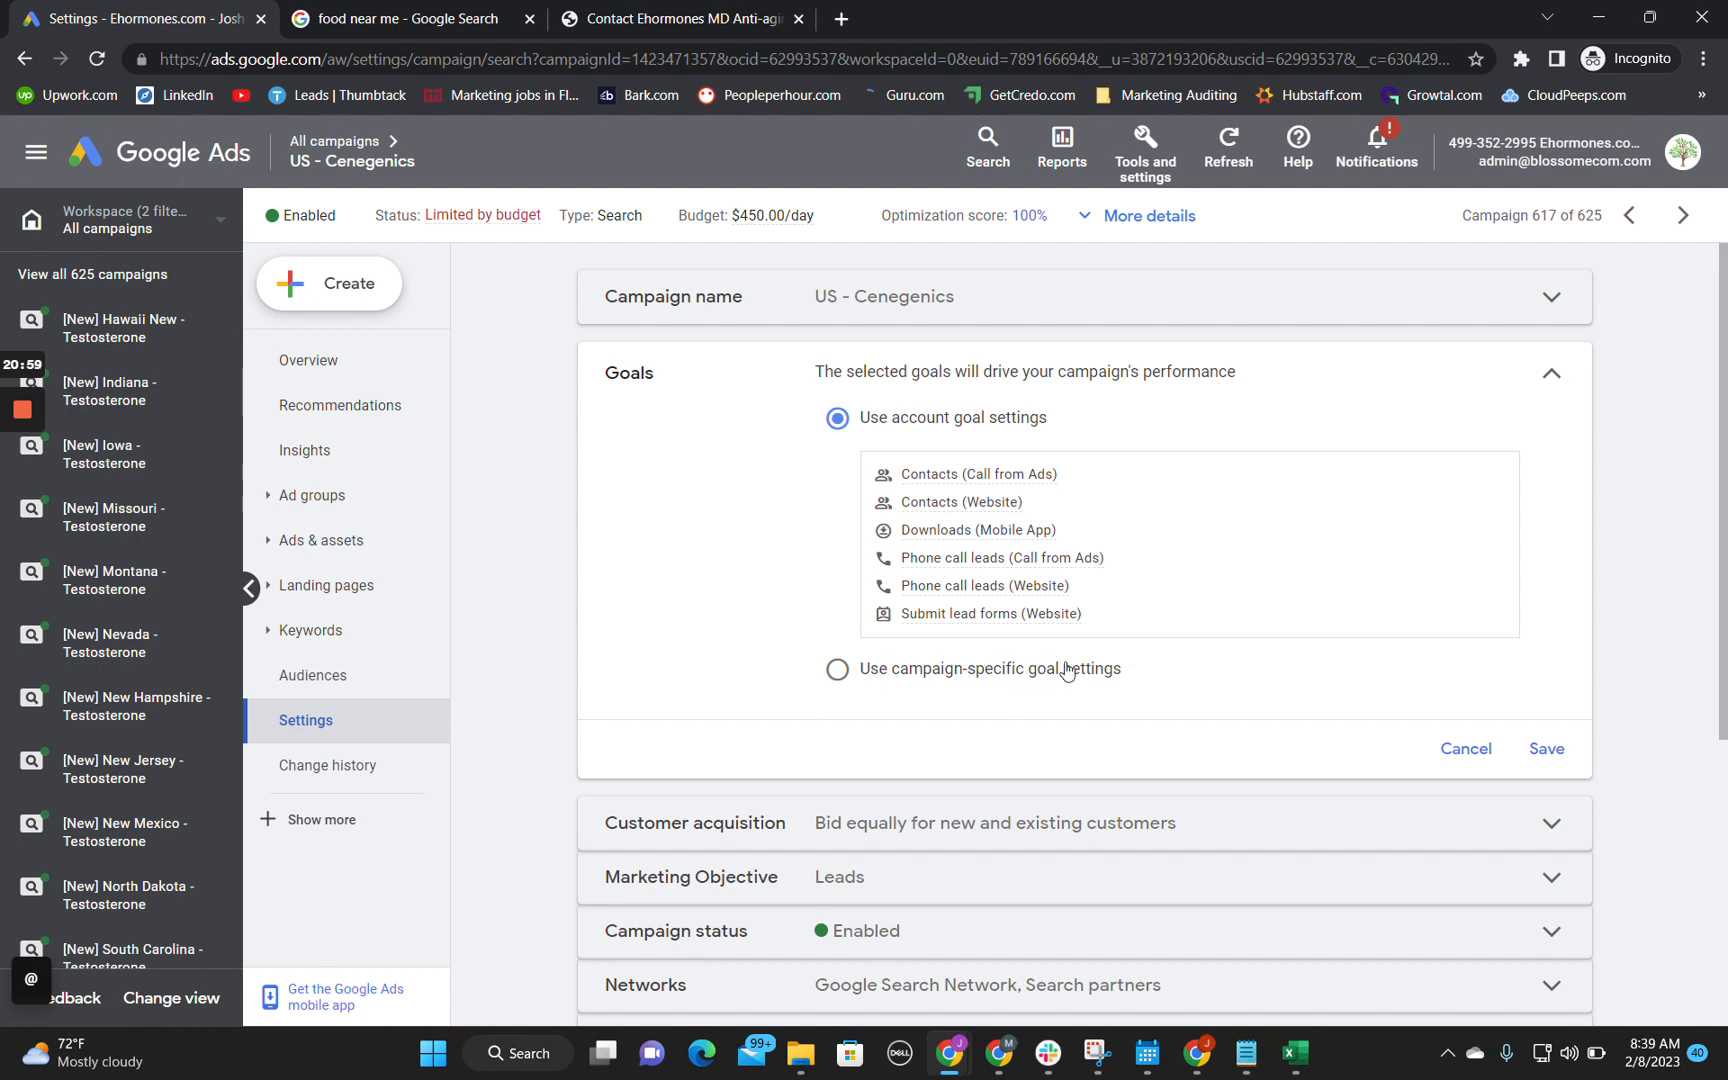
mouse_move(949, 1050)
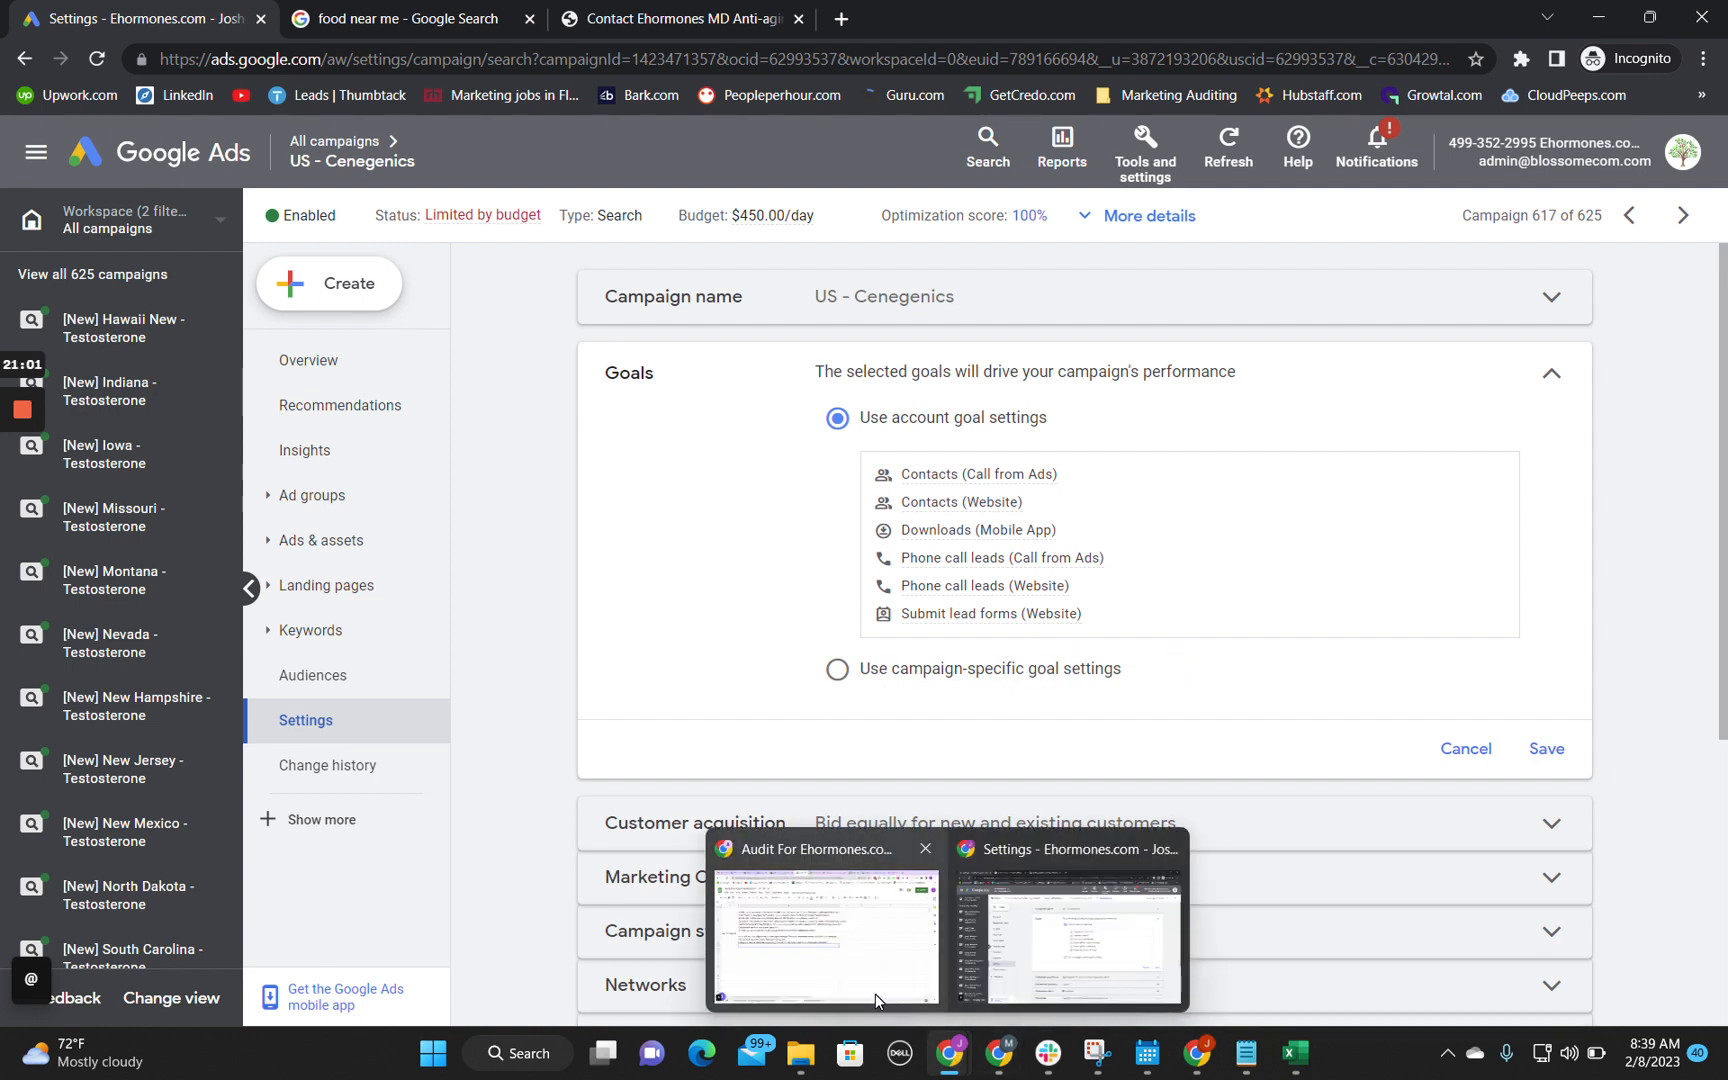
left_click(875, 994)
double_click(245, 582)
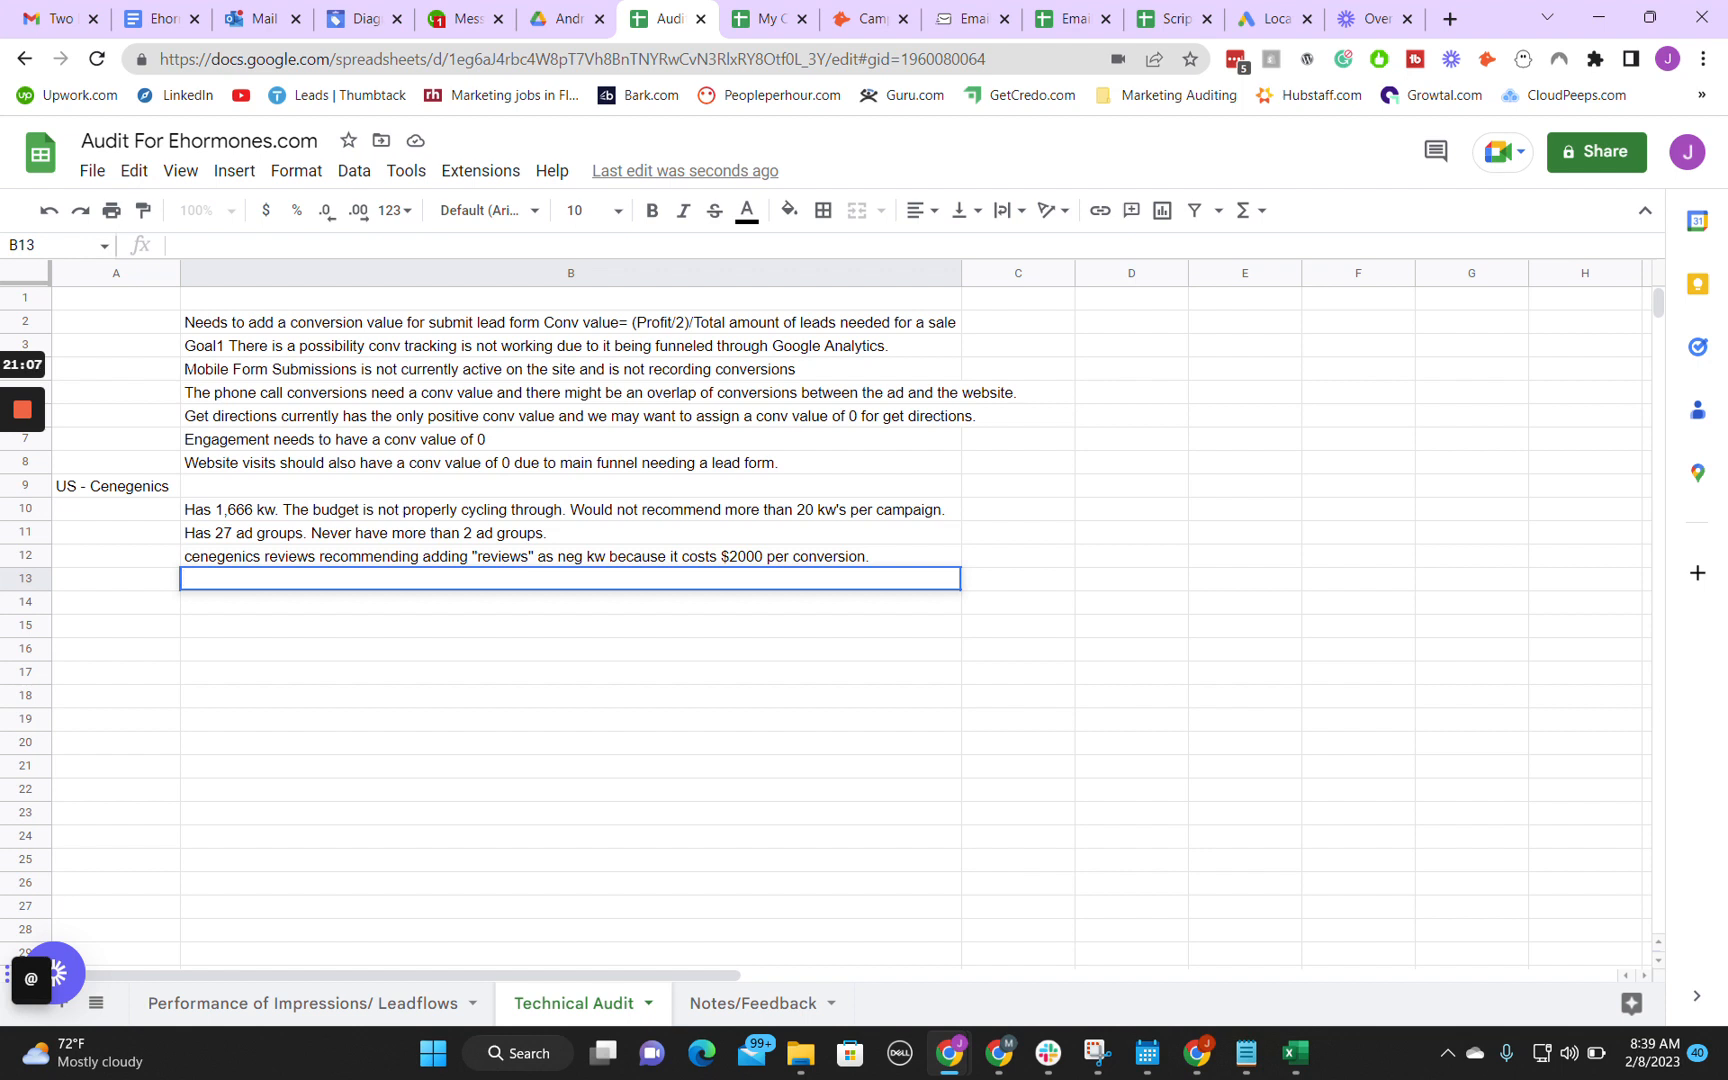
Step: Start a note in cell B13 reading "Recommending using campaign specific goals to identify what is working best"
type("Recommending")
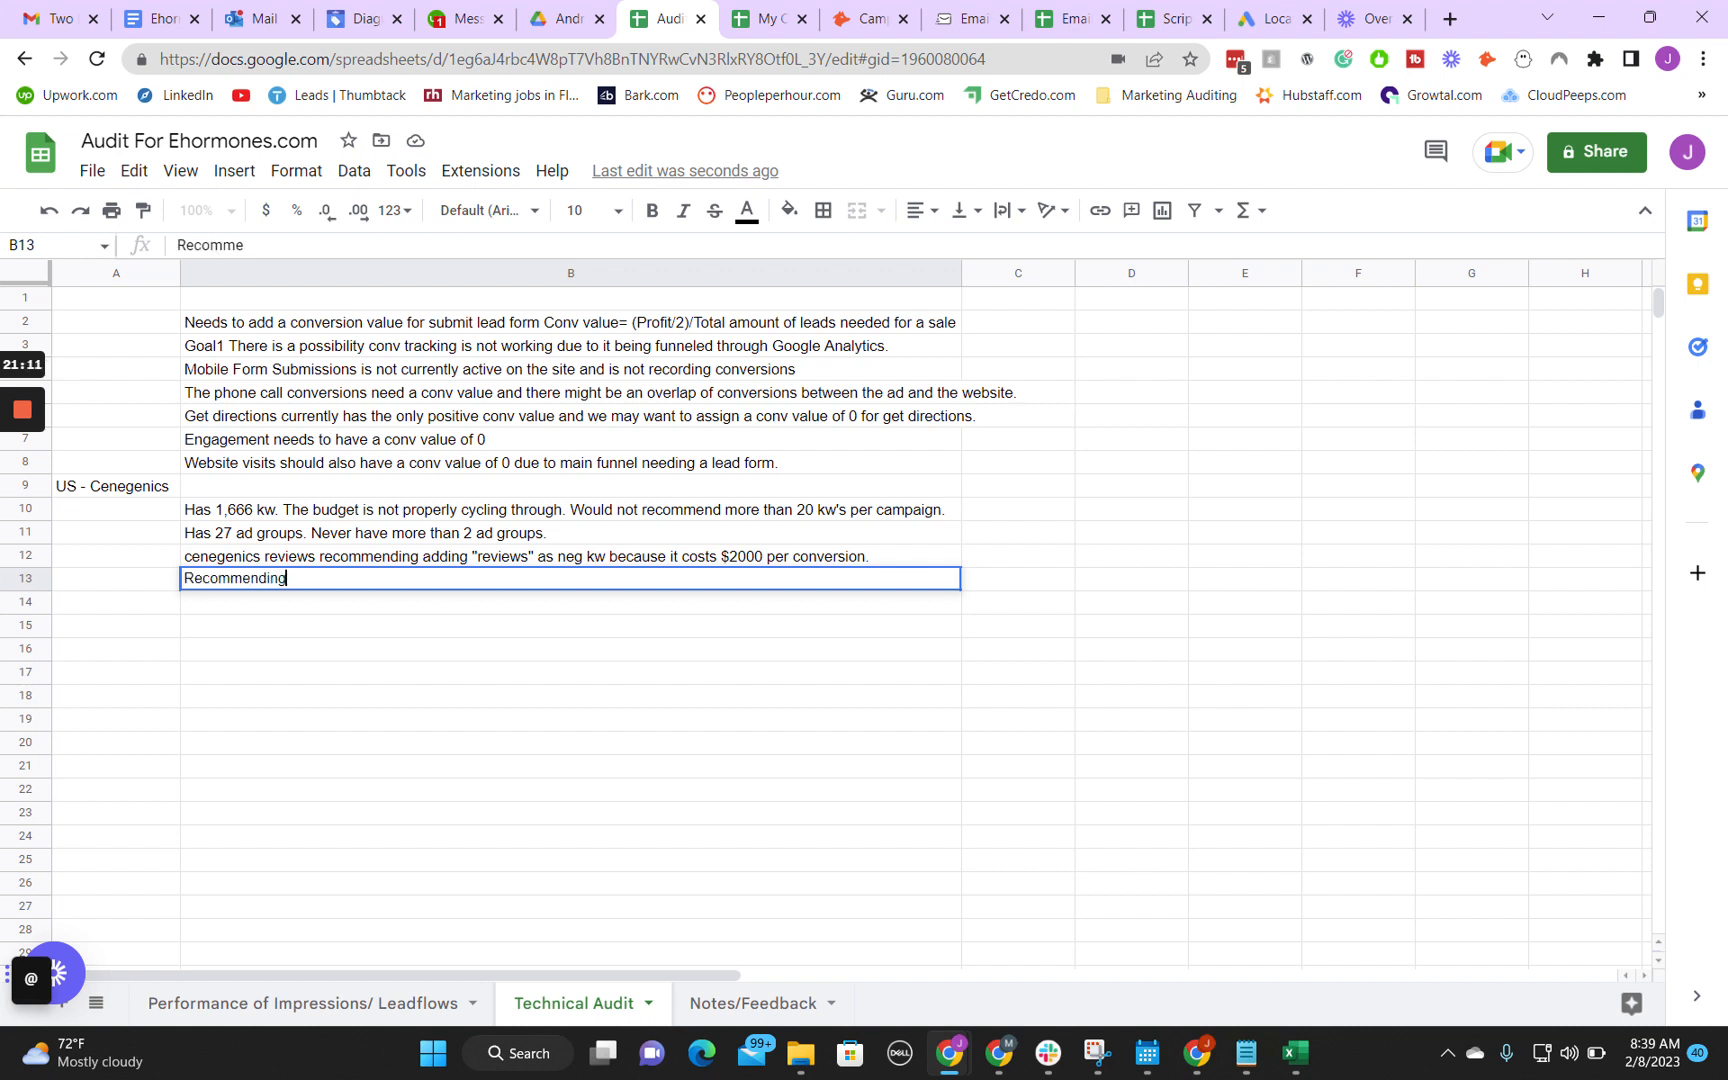
type(" using cam")
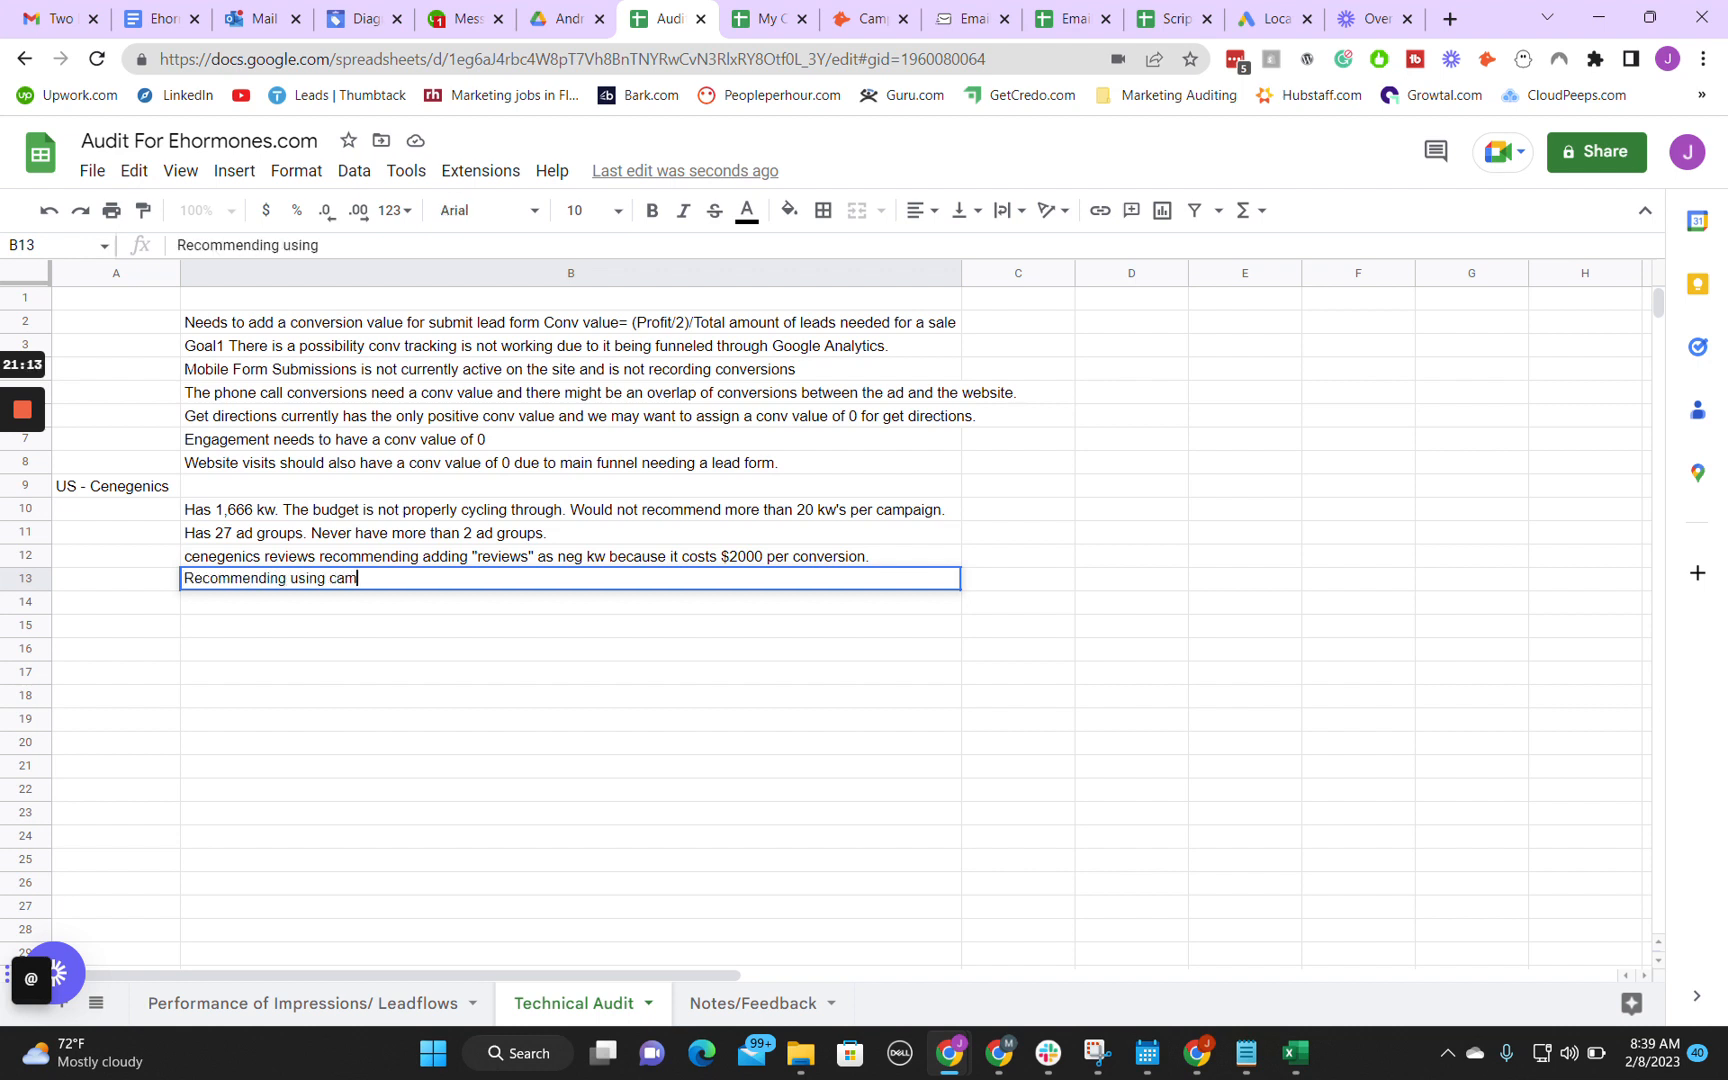
type("paign specific")
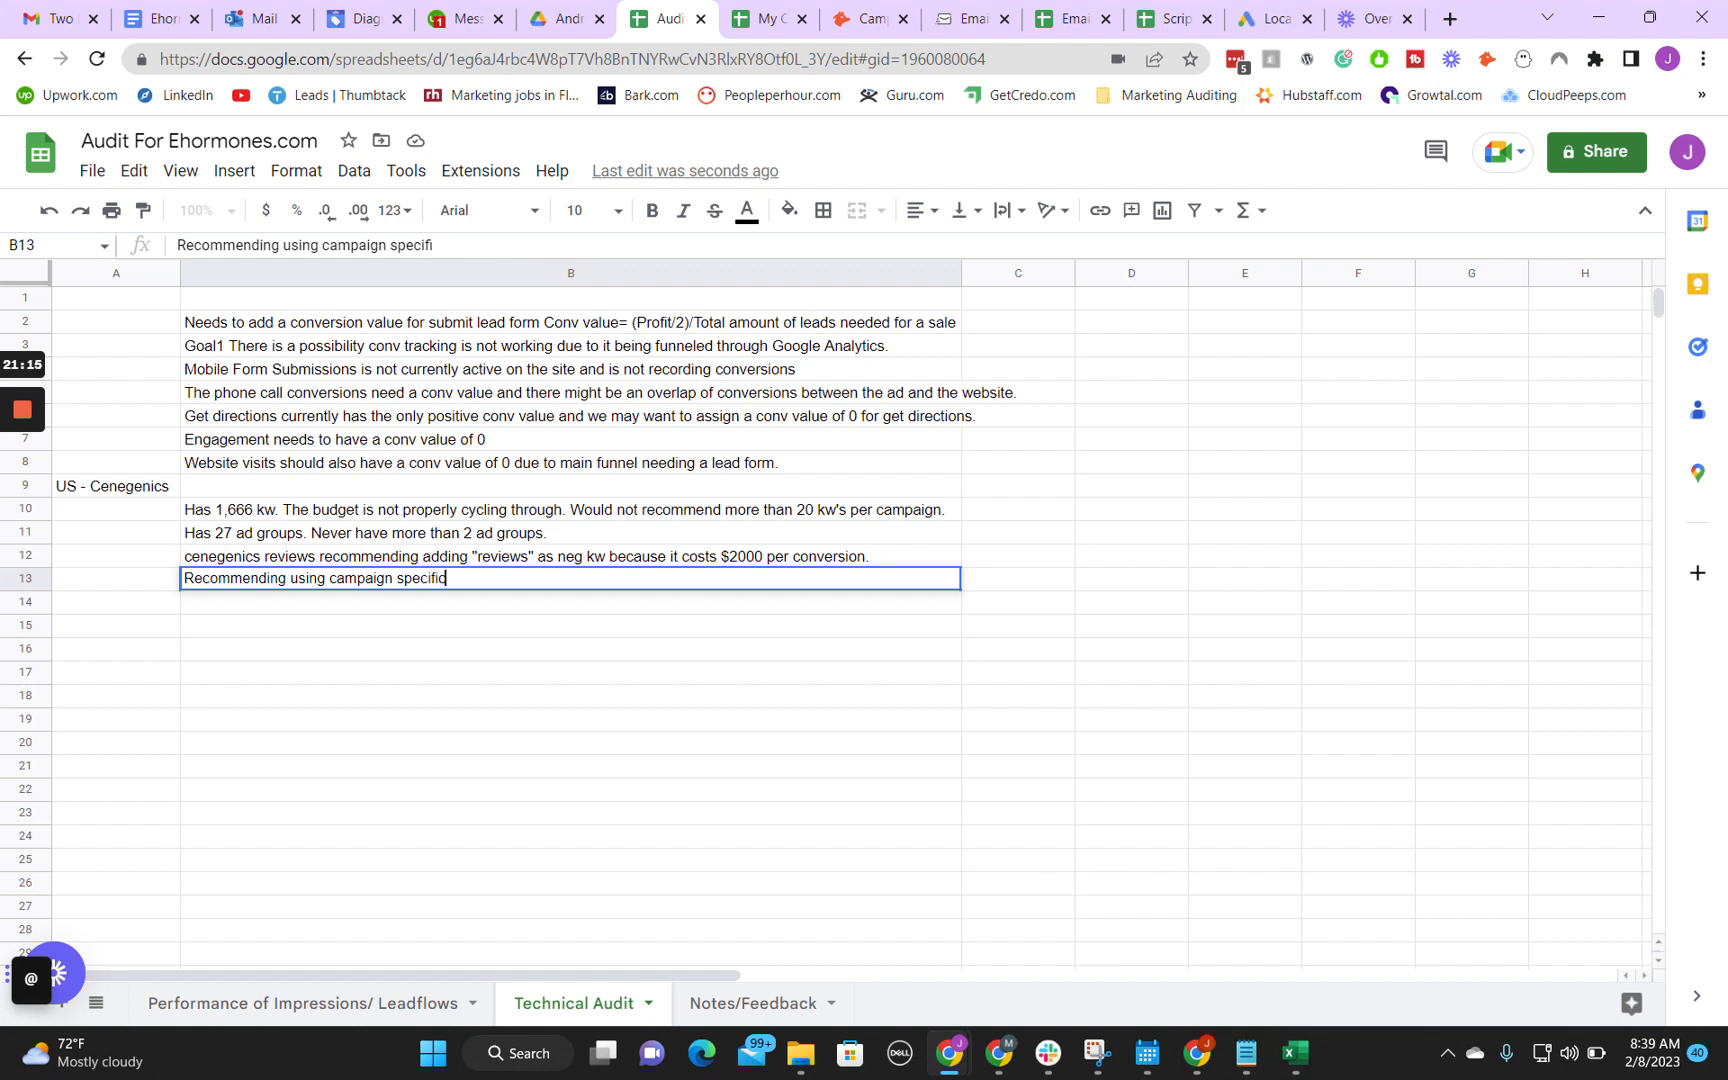
type(" goals to identify wa")
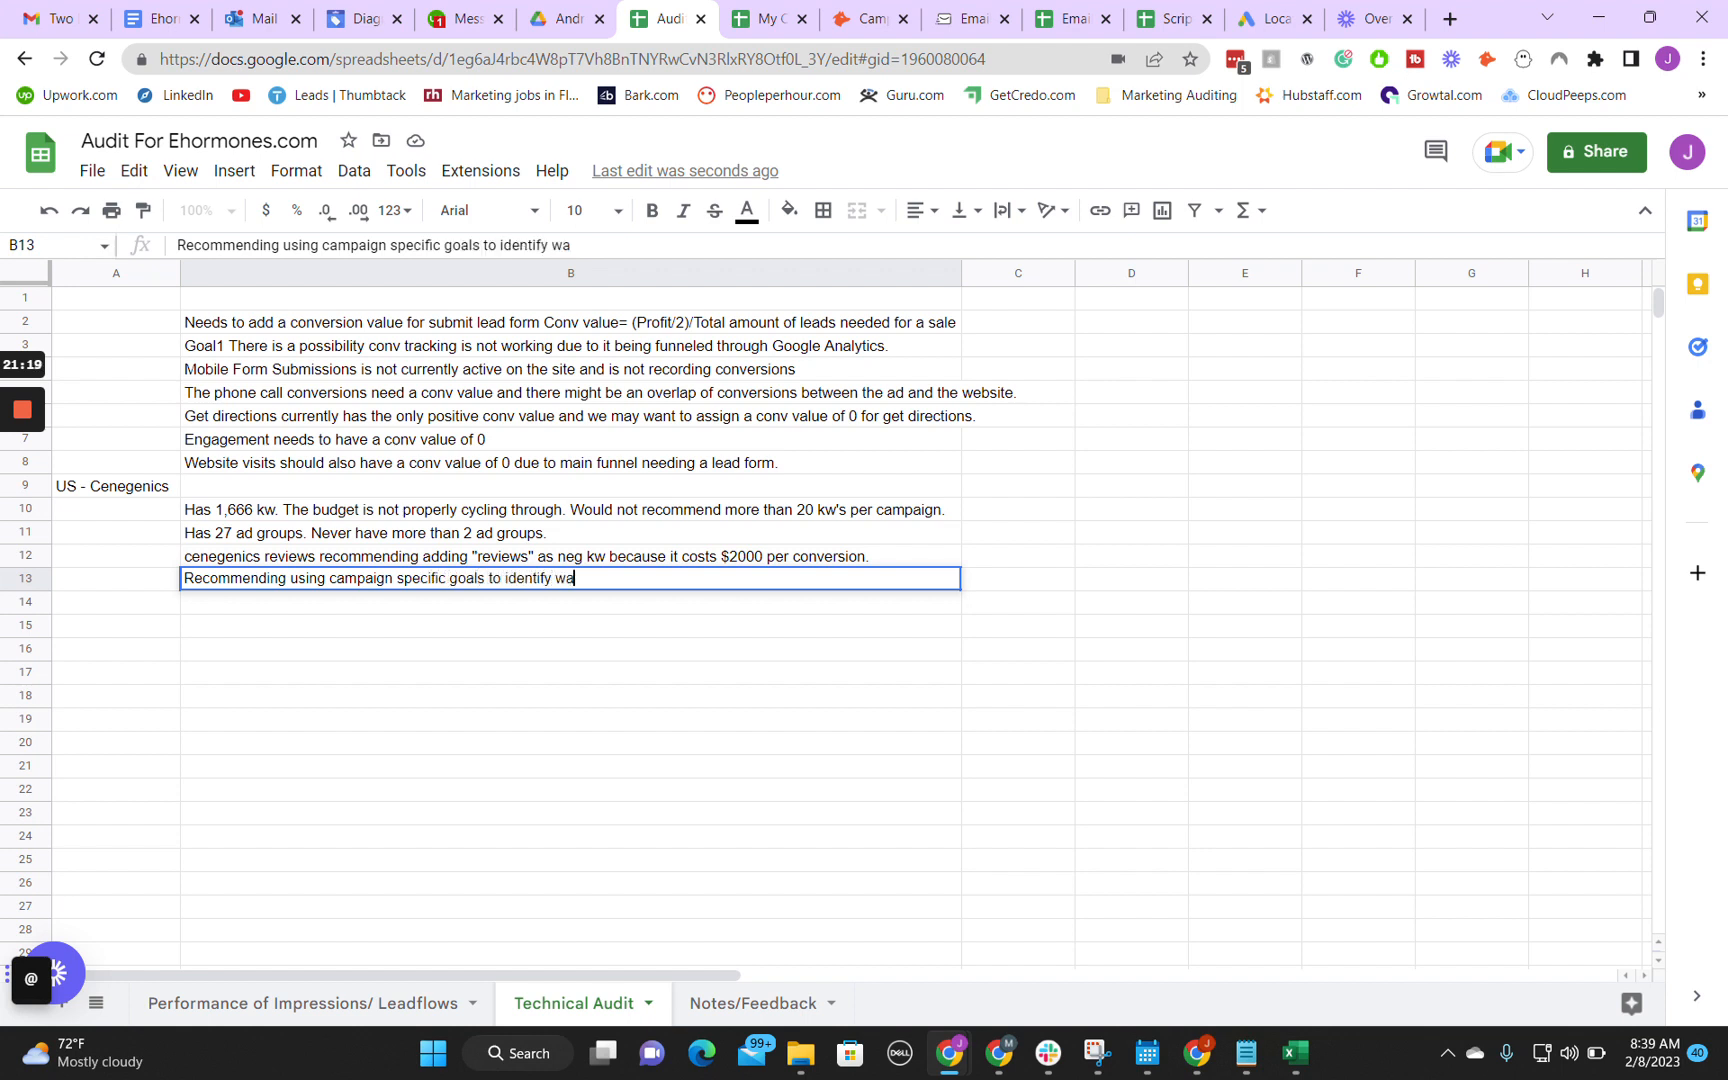
type("hat is working best")
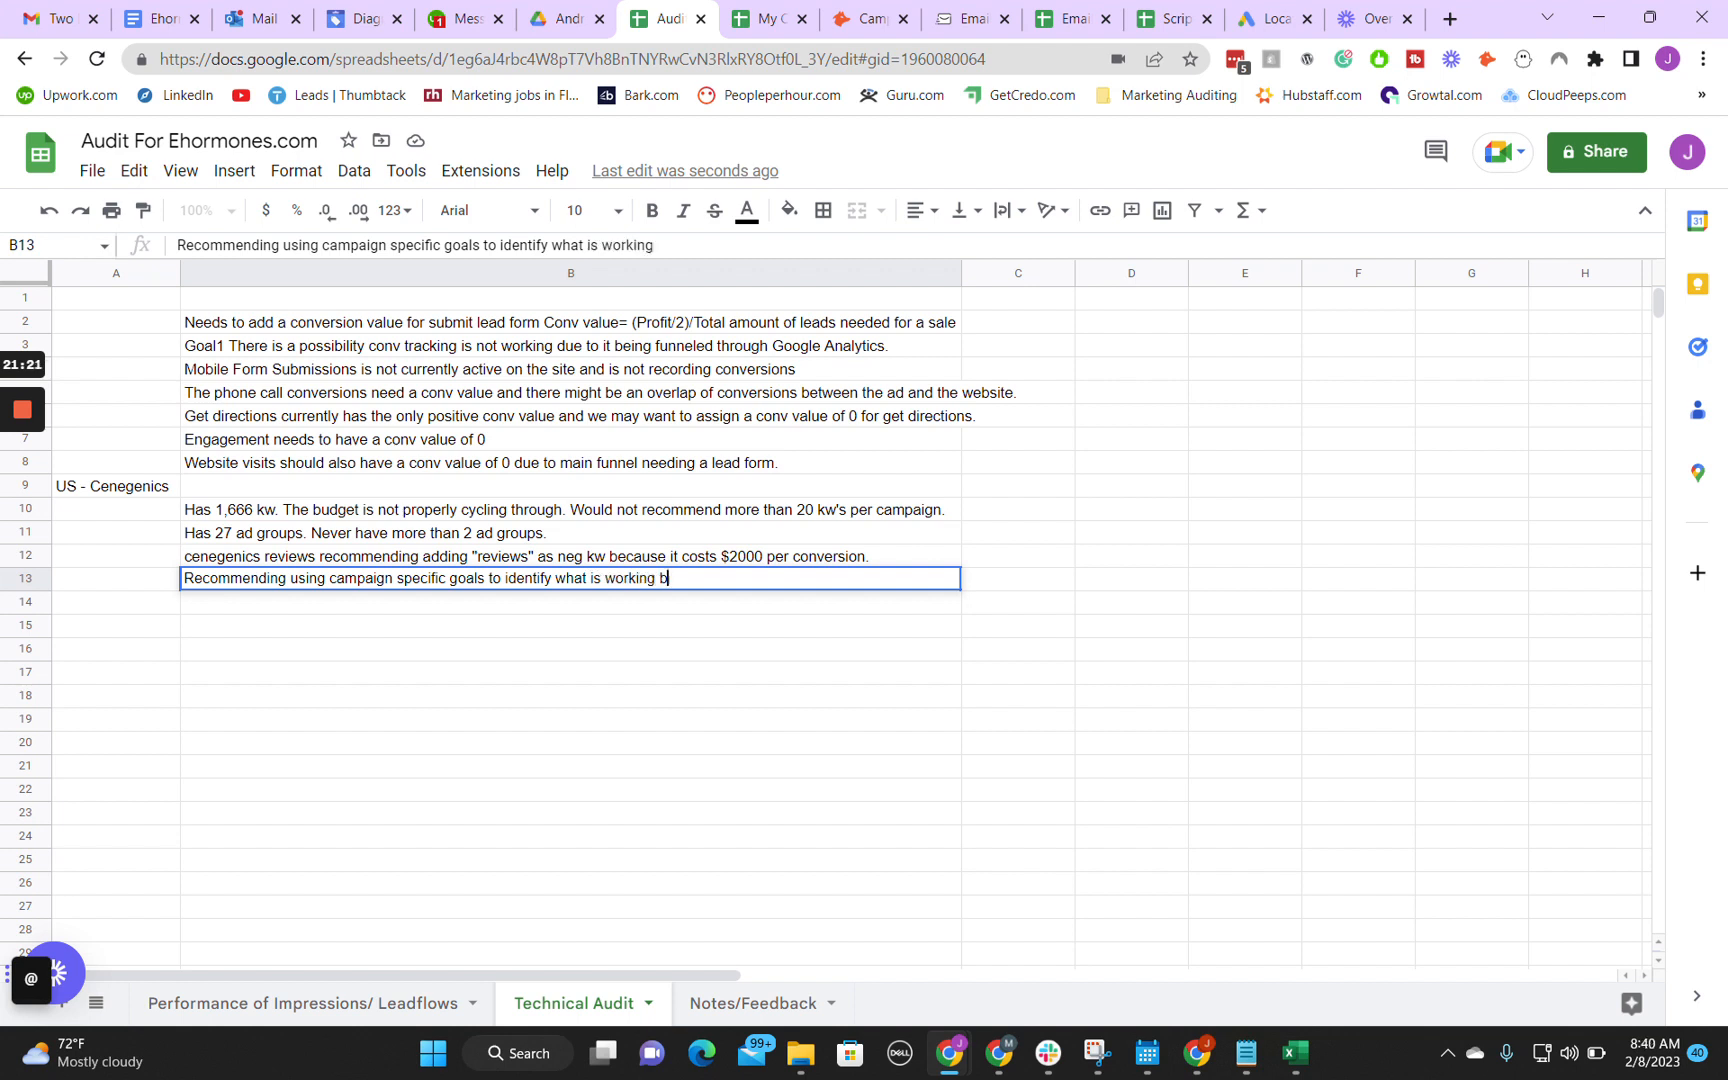
Step: Reword the note in cell B13 after "campaign specific goals to" so it ends with "target the correct conversion."
key("BackSpace")
key("BackSpace")
key("BackSpace")
key("BackSpace")
key("BackSpace")
key("BackSpace")
key("BackSpace")
key("BackSpace")
key("BackSpace")
key("BackSpace")
key("BackSpace")
key("BackSpace")
key("BackSpace")
key("BackSpace")
key("BackSpace")
key("BackSpace")
key("BackSpace")
key("BackSpace")
key("BackSpace")
key("BackSpace")
key("BackSpace")
key("BackSpace")
key("BackSpace")
key("BackSpace")
key("BackSpace")
key("BackSpace")
key("BackSpace")
key("BackSpace")
key("BackSpace")
type("target the corre")
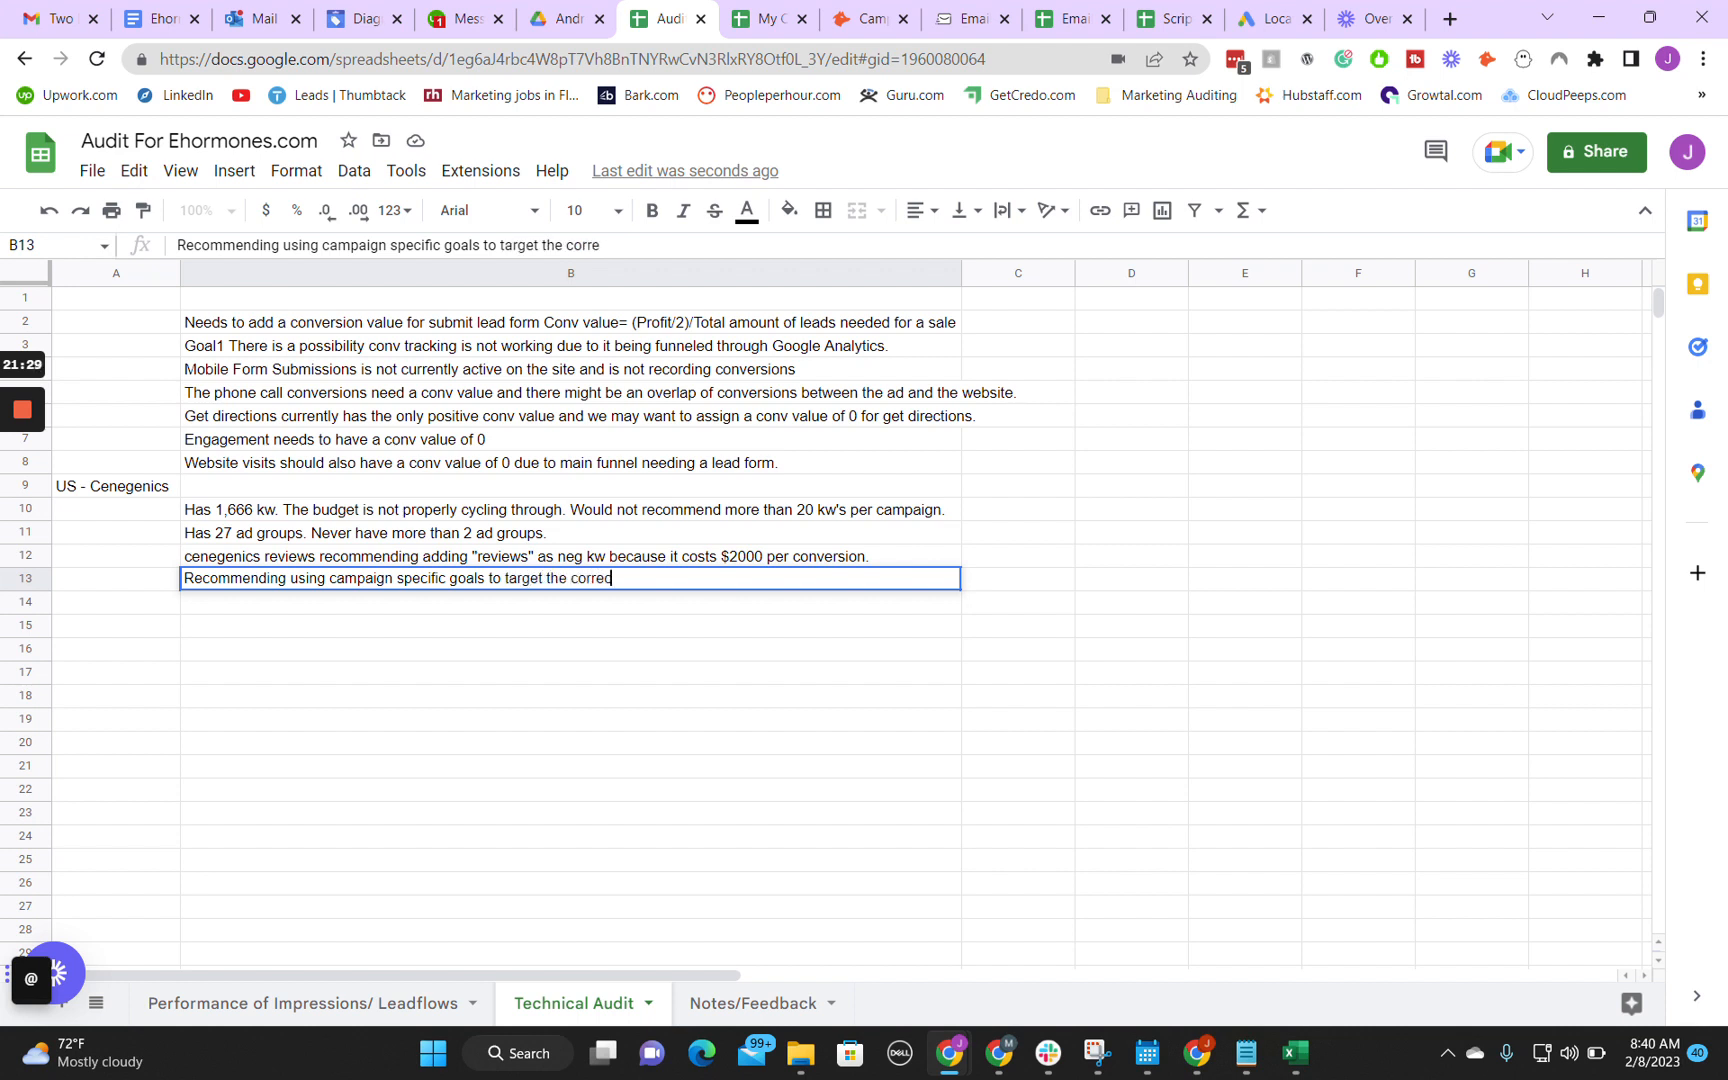
type("ct covnnversion.")
key("Return")
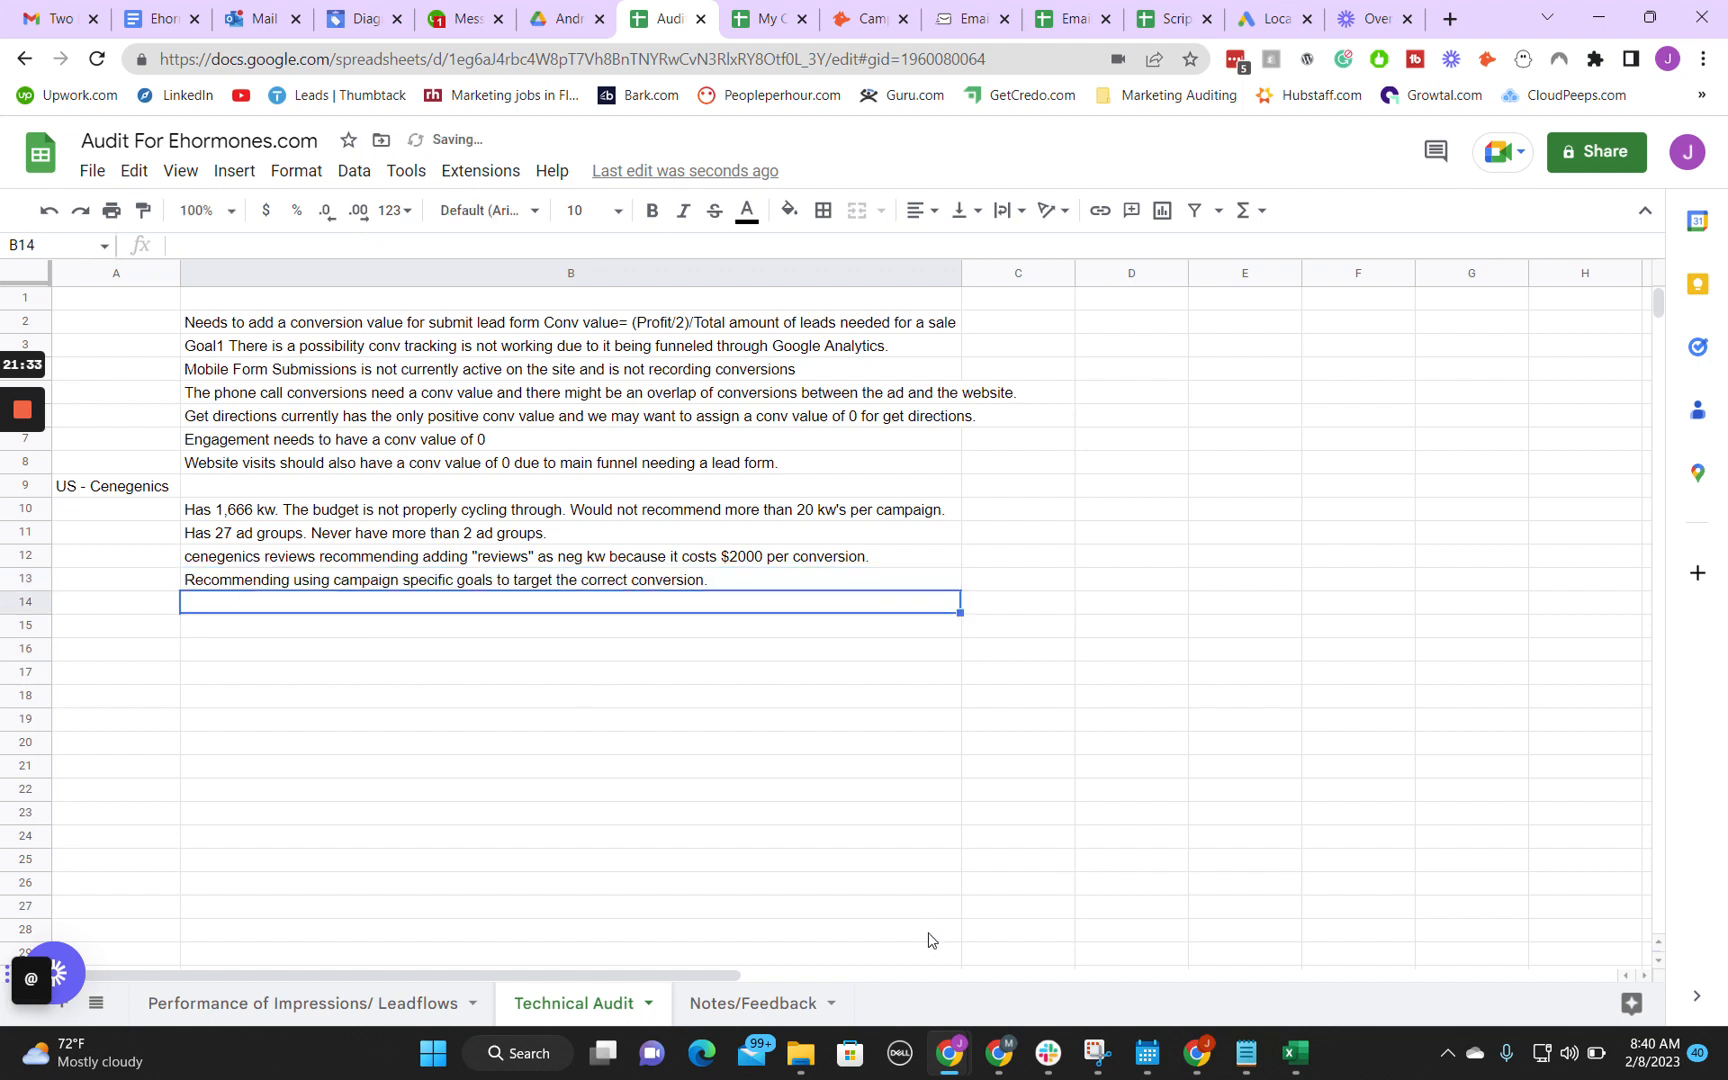
Step: Switch back to Google Ads and examine the campaign's Customer acquisition and Marketing Objective settings
left_click(1030, 985)
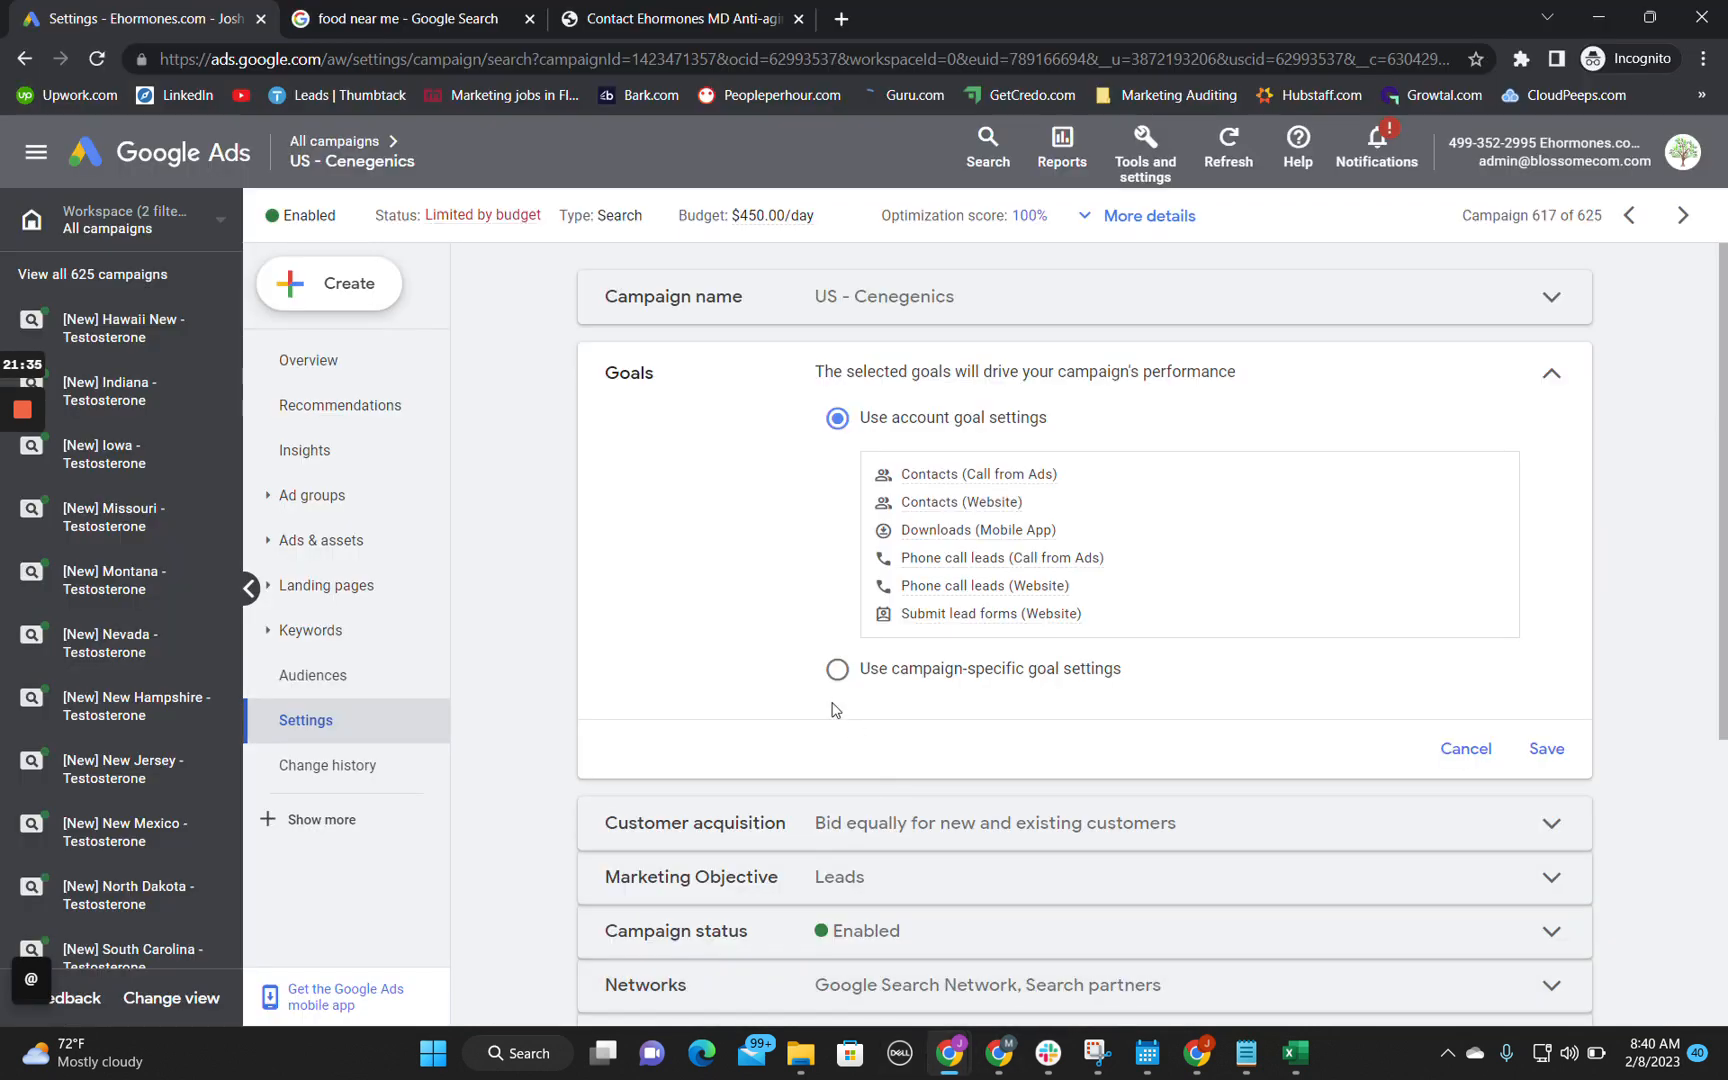
scroll(830, 700, "down", 3)
left_click(832, 493)
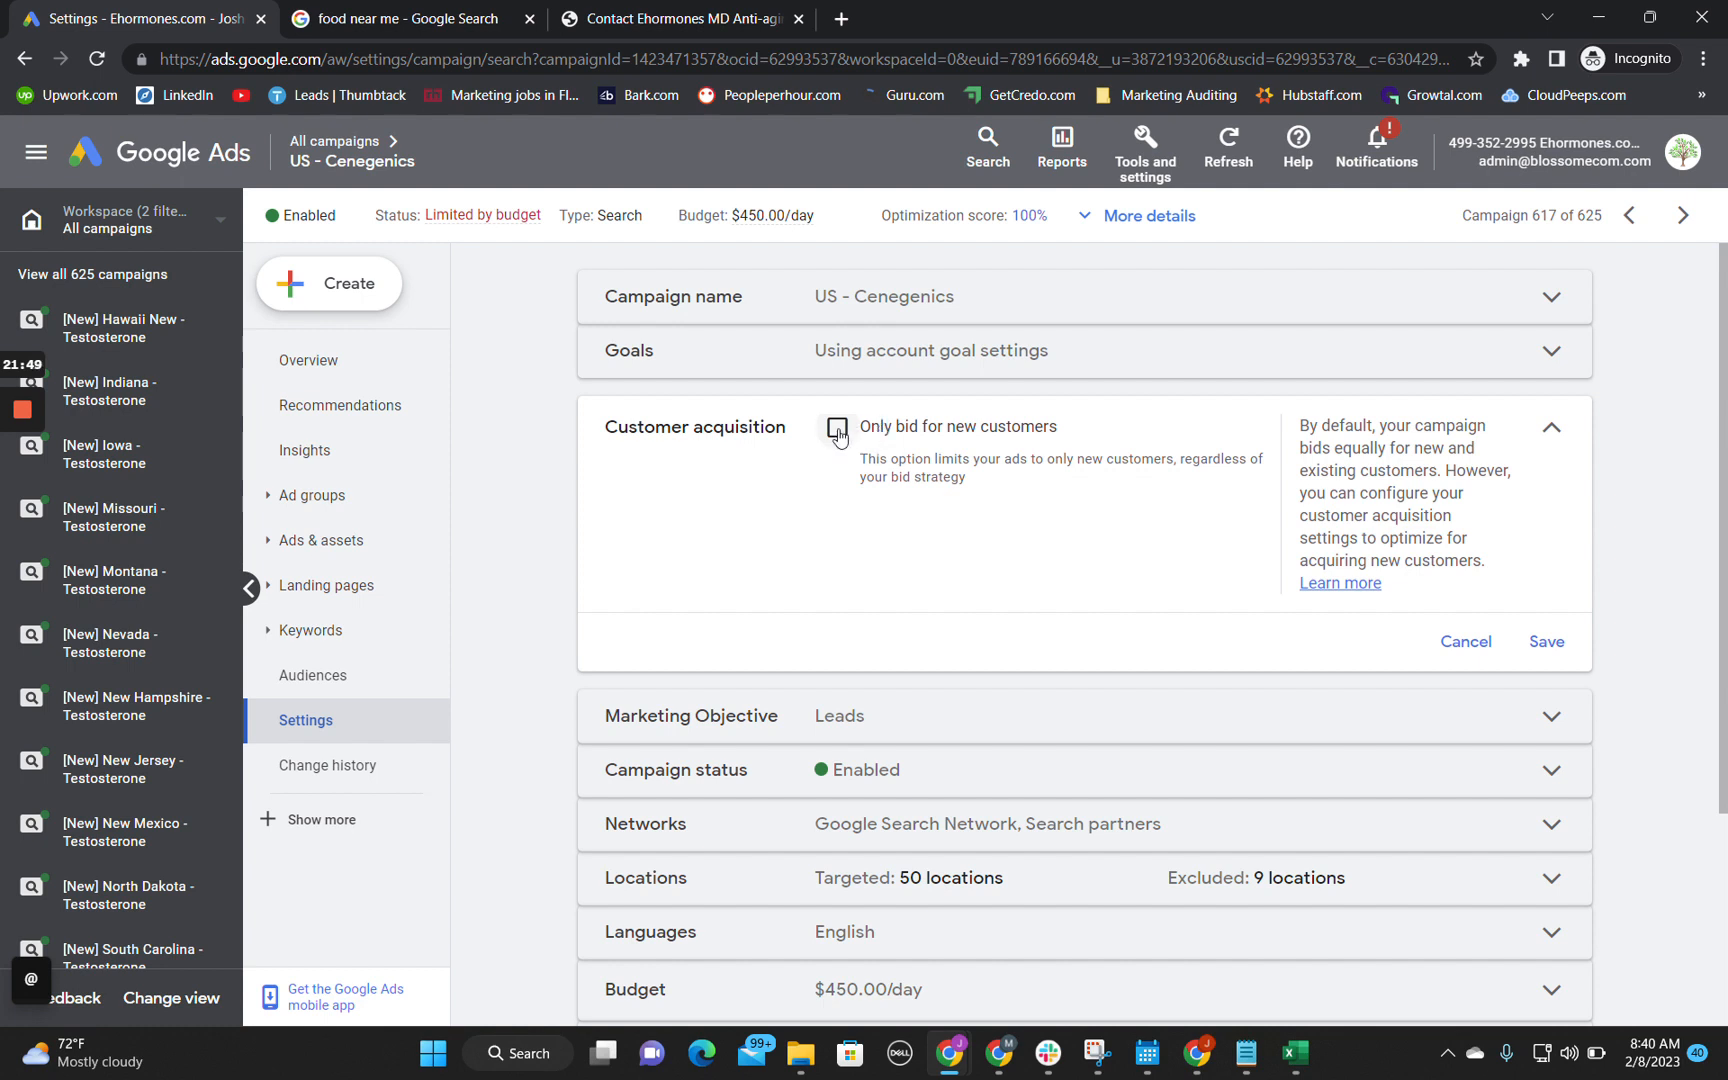
scroll(740, 605, "down", 1)
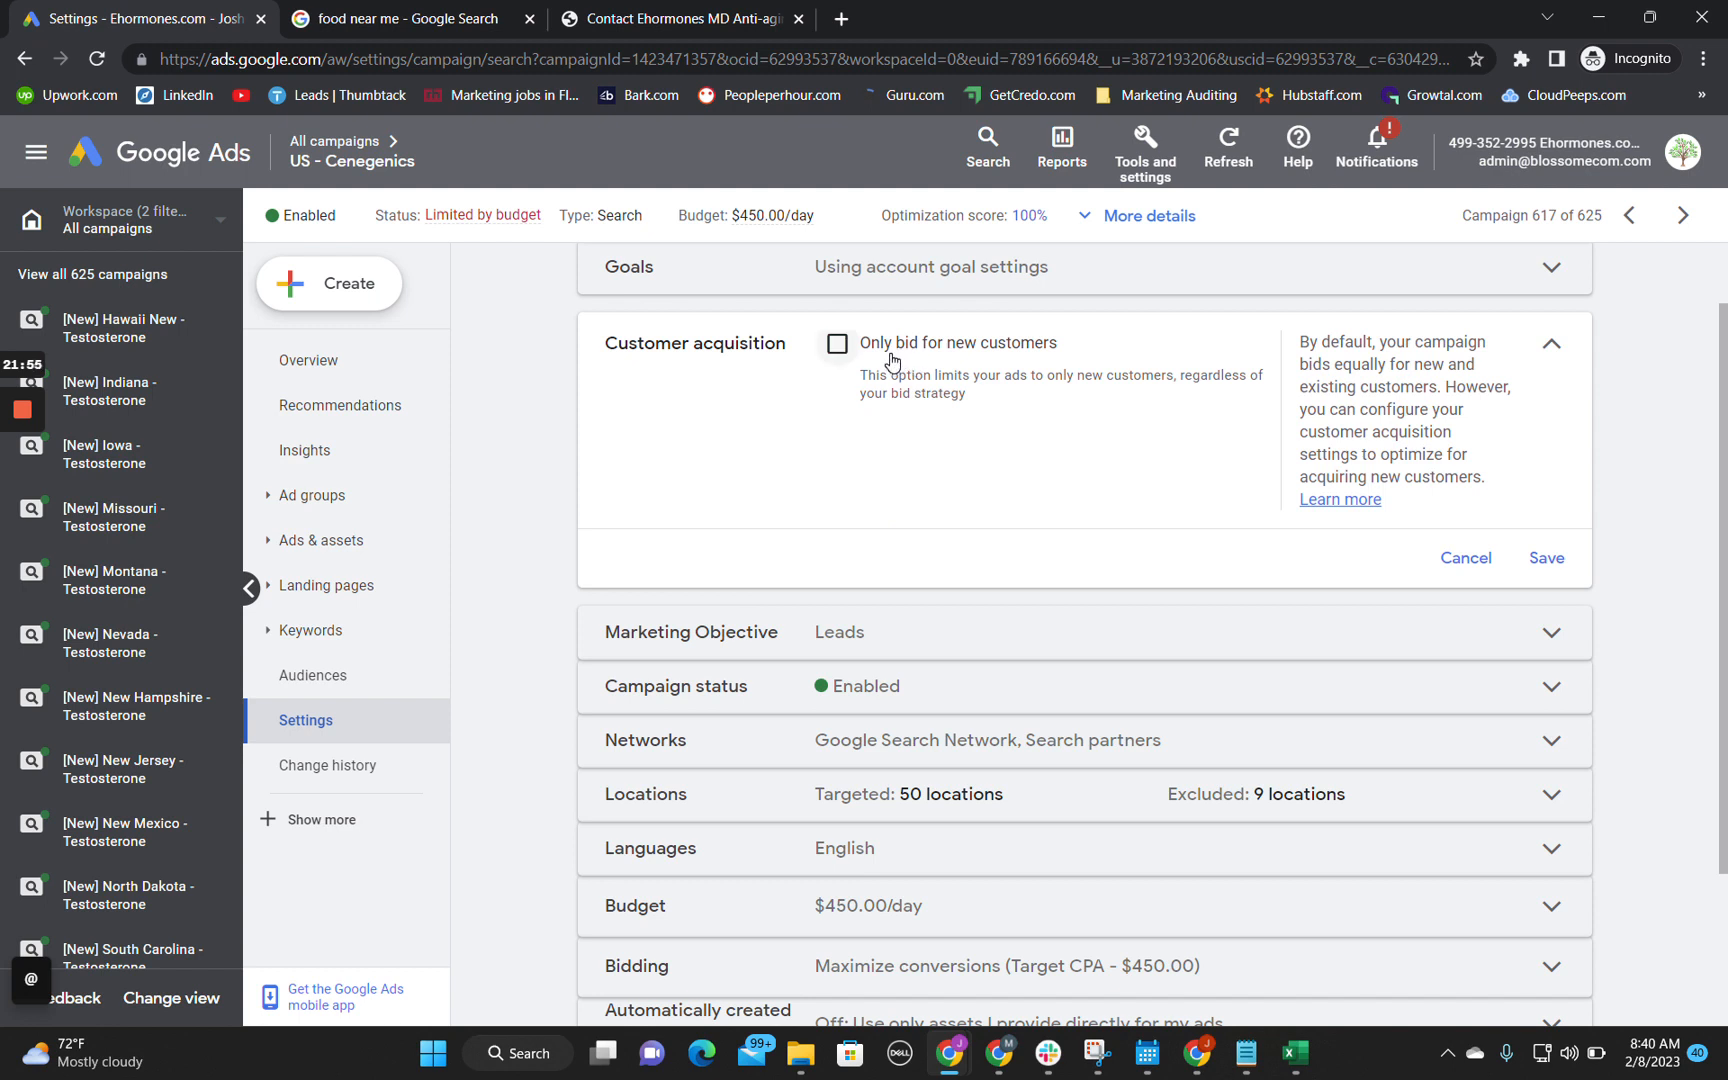
scroll(892, 360, "down", 2)
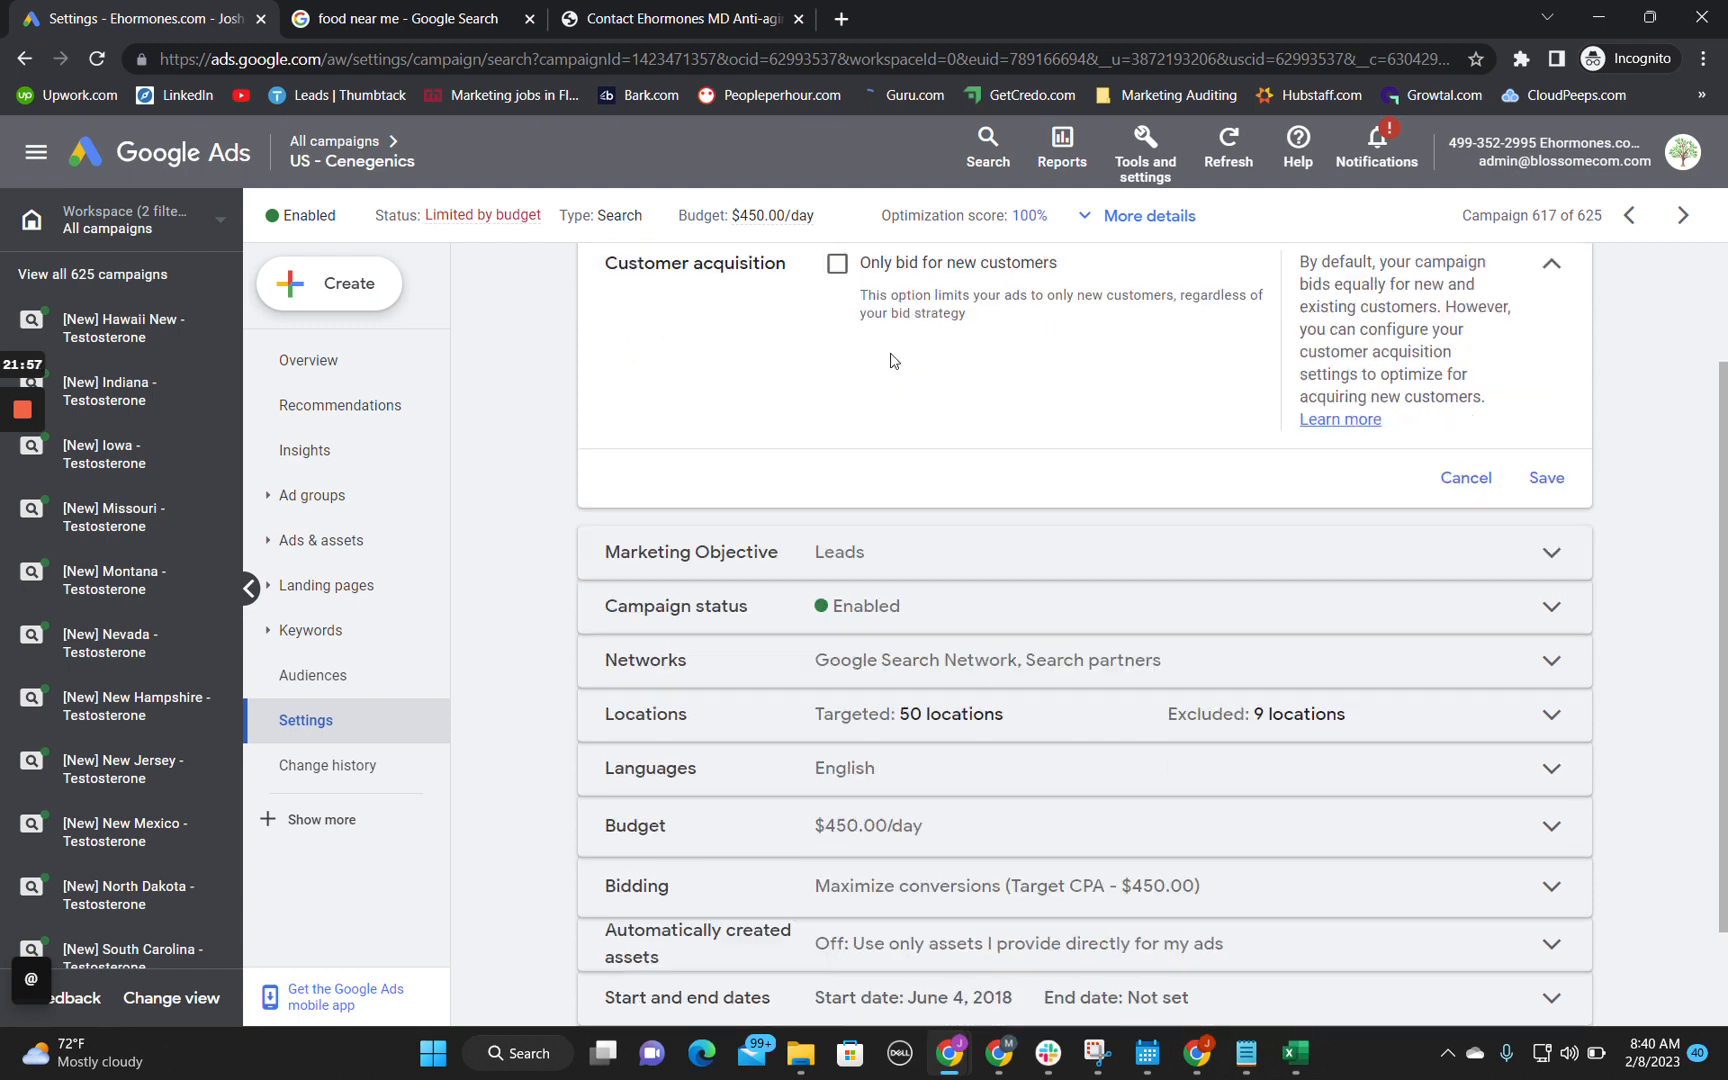
left_click(883, 436)
scroll(925, 482, "up", 3)
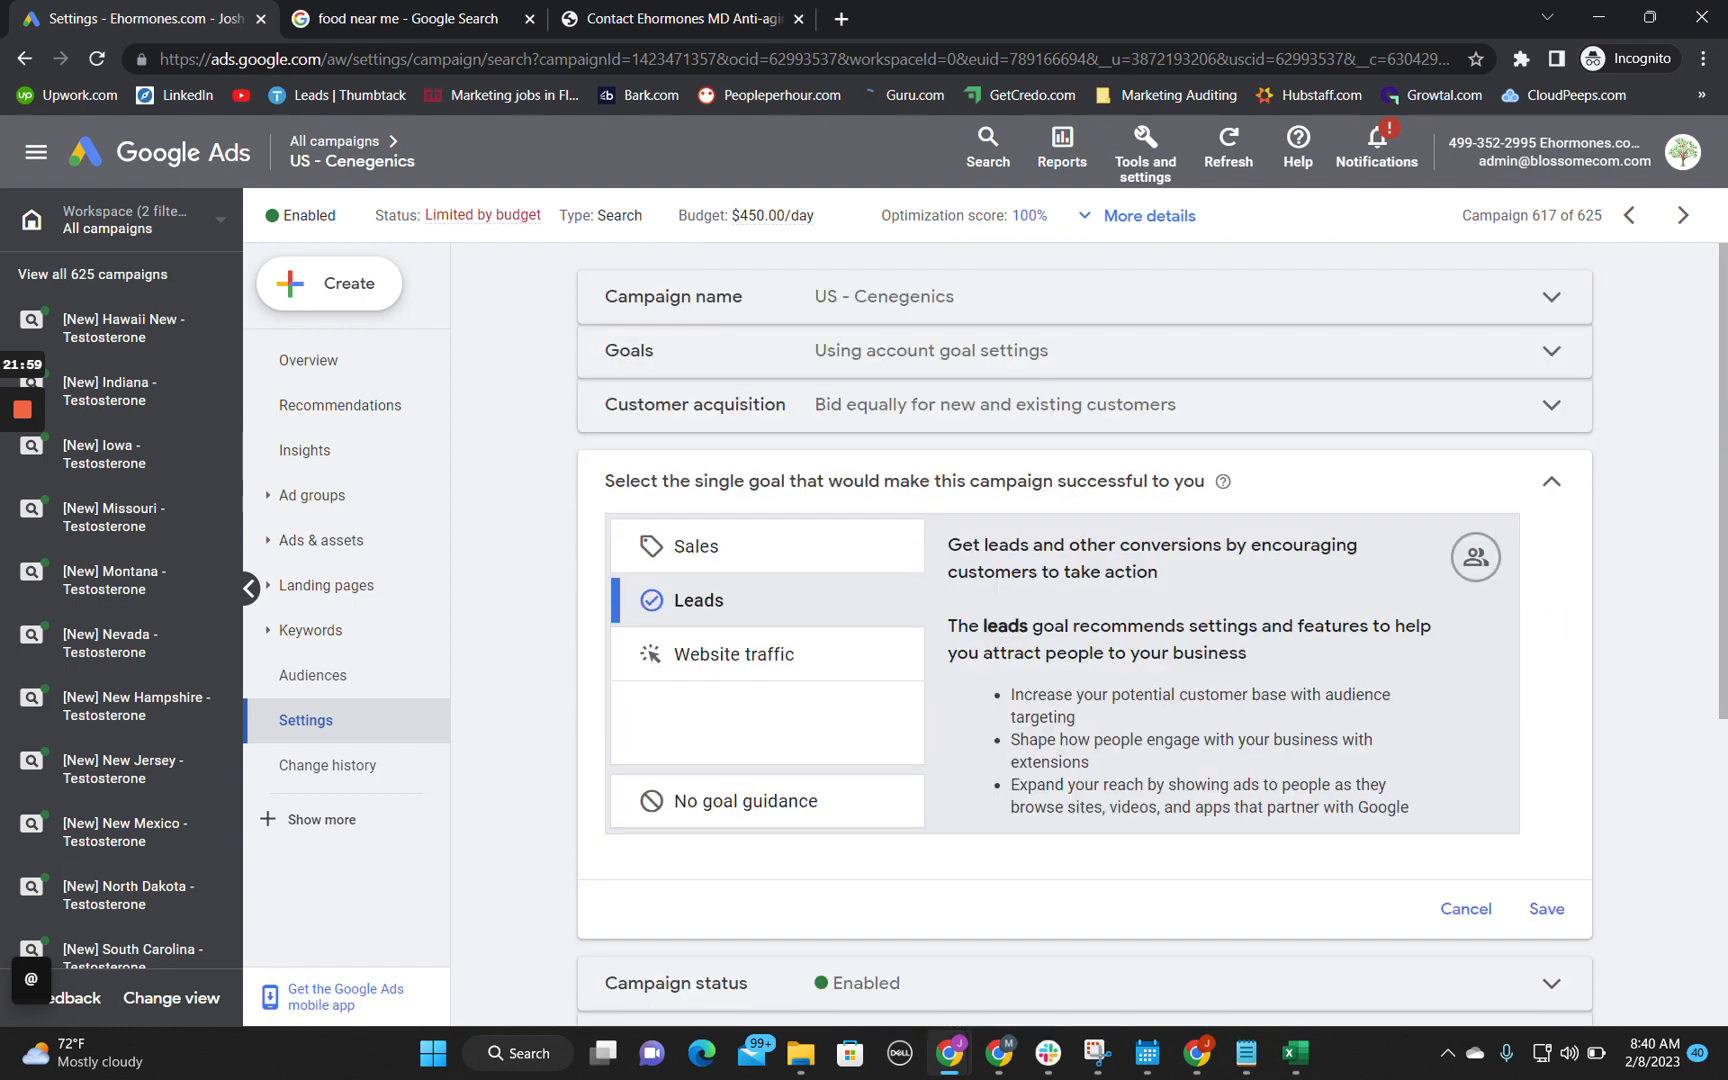
scroll(976, 552, "down", 5)
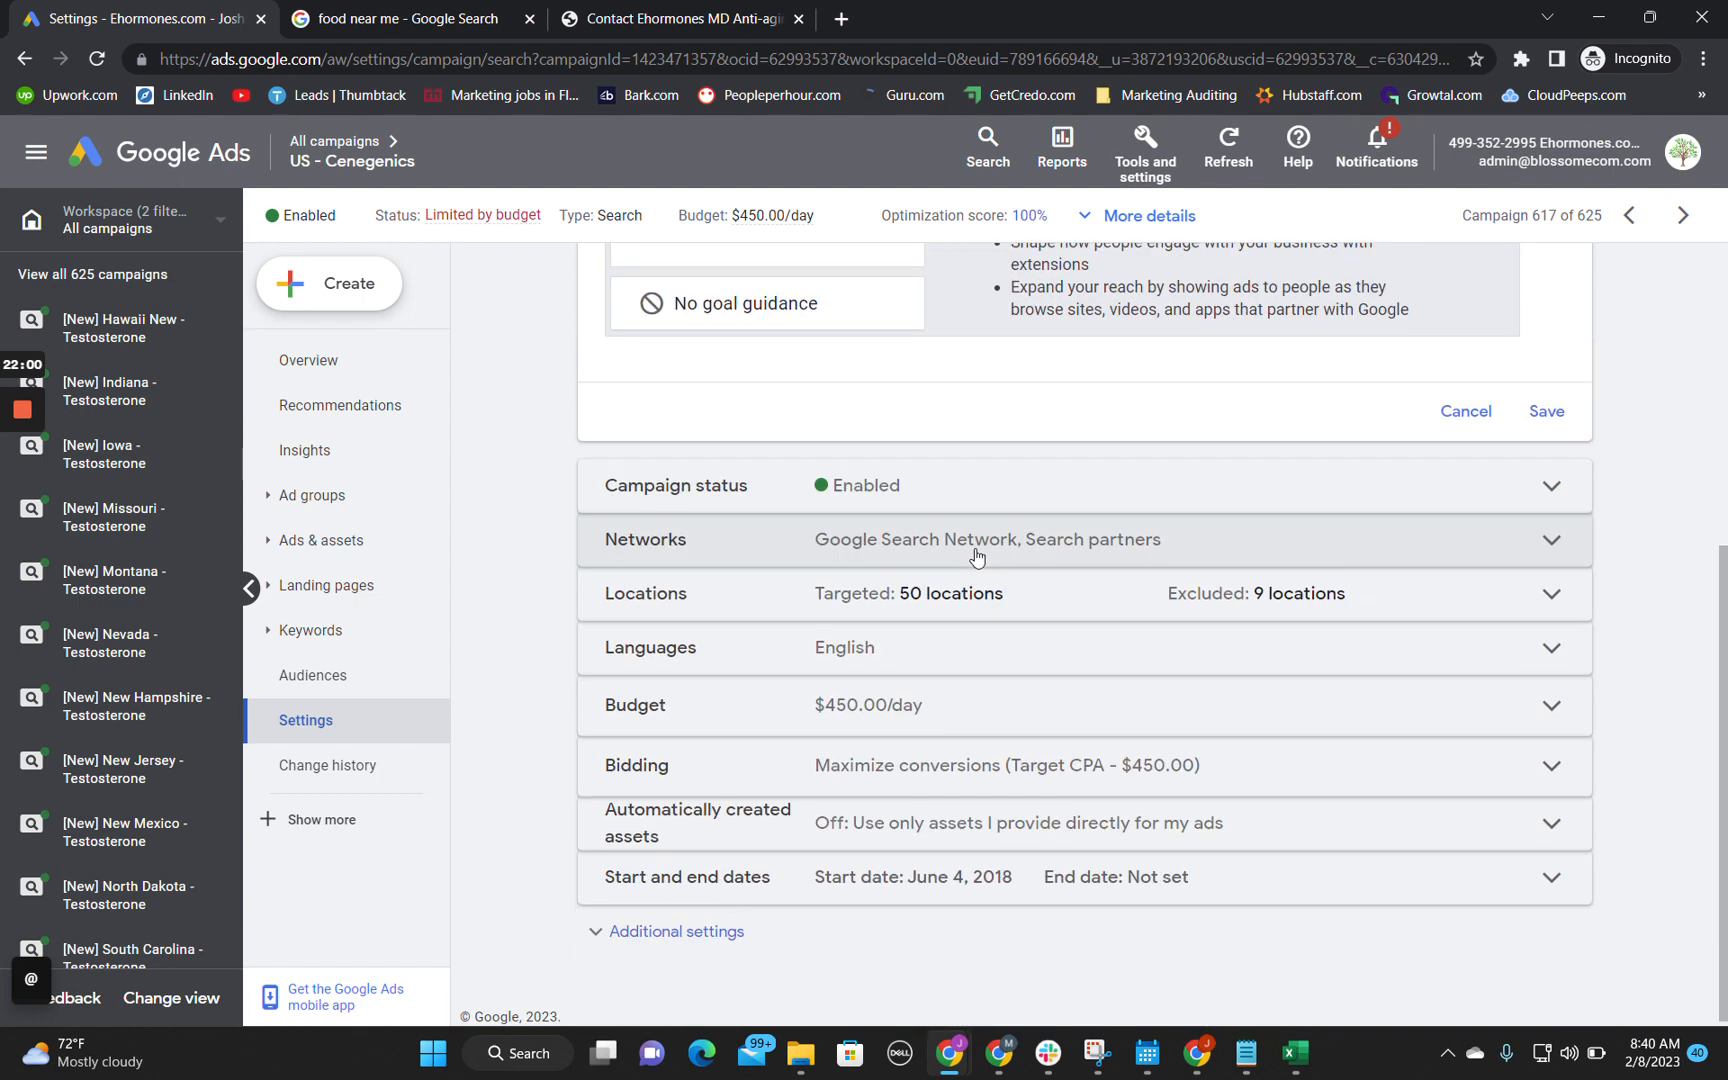
Step: Examine the campaign's status and Networks settings, including the help for Google search partners
left_click(852, 486)
left_click(887, 540)
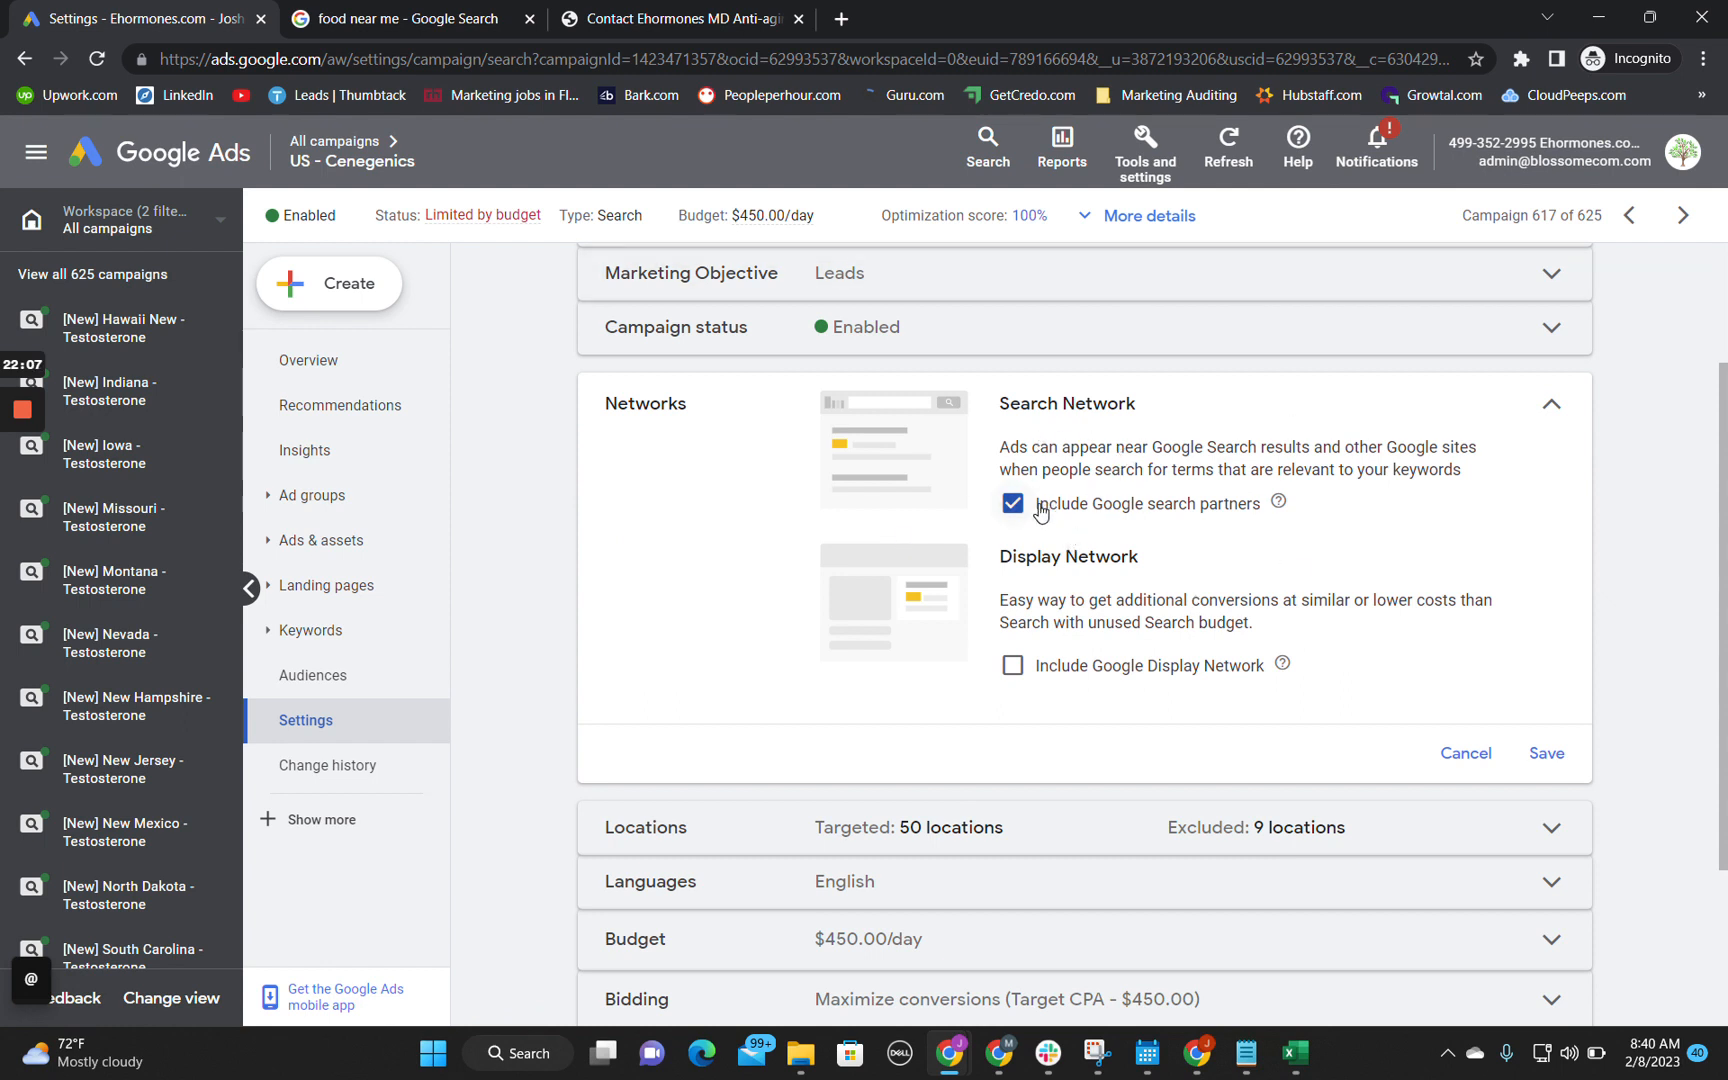
mouse_move(949, 1052)
mouse_move(1276, 503)
Step: Search Google for "cenegenics reviews" in a new browser tab and examine the ads and organic results
left_click(842, 18)
type("cenegenics reviews")
key("Return")
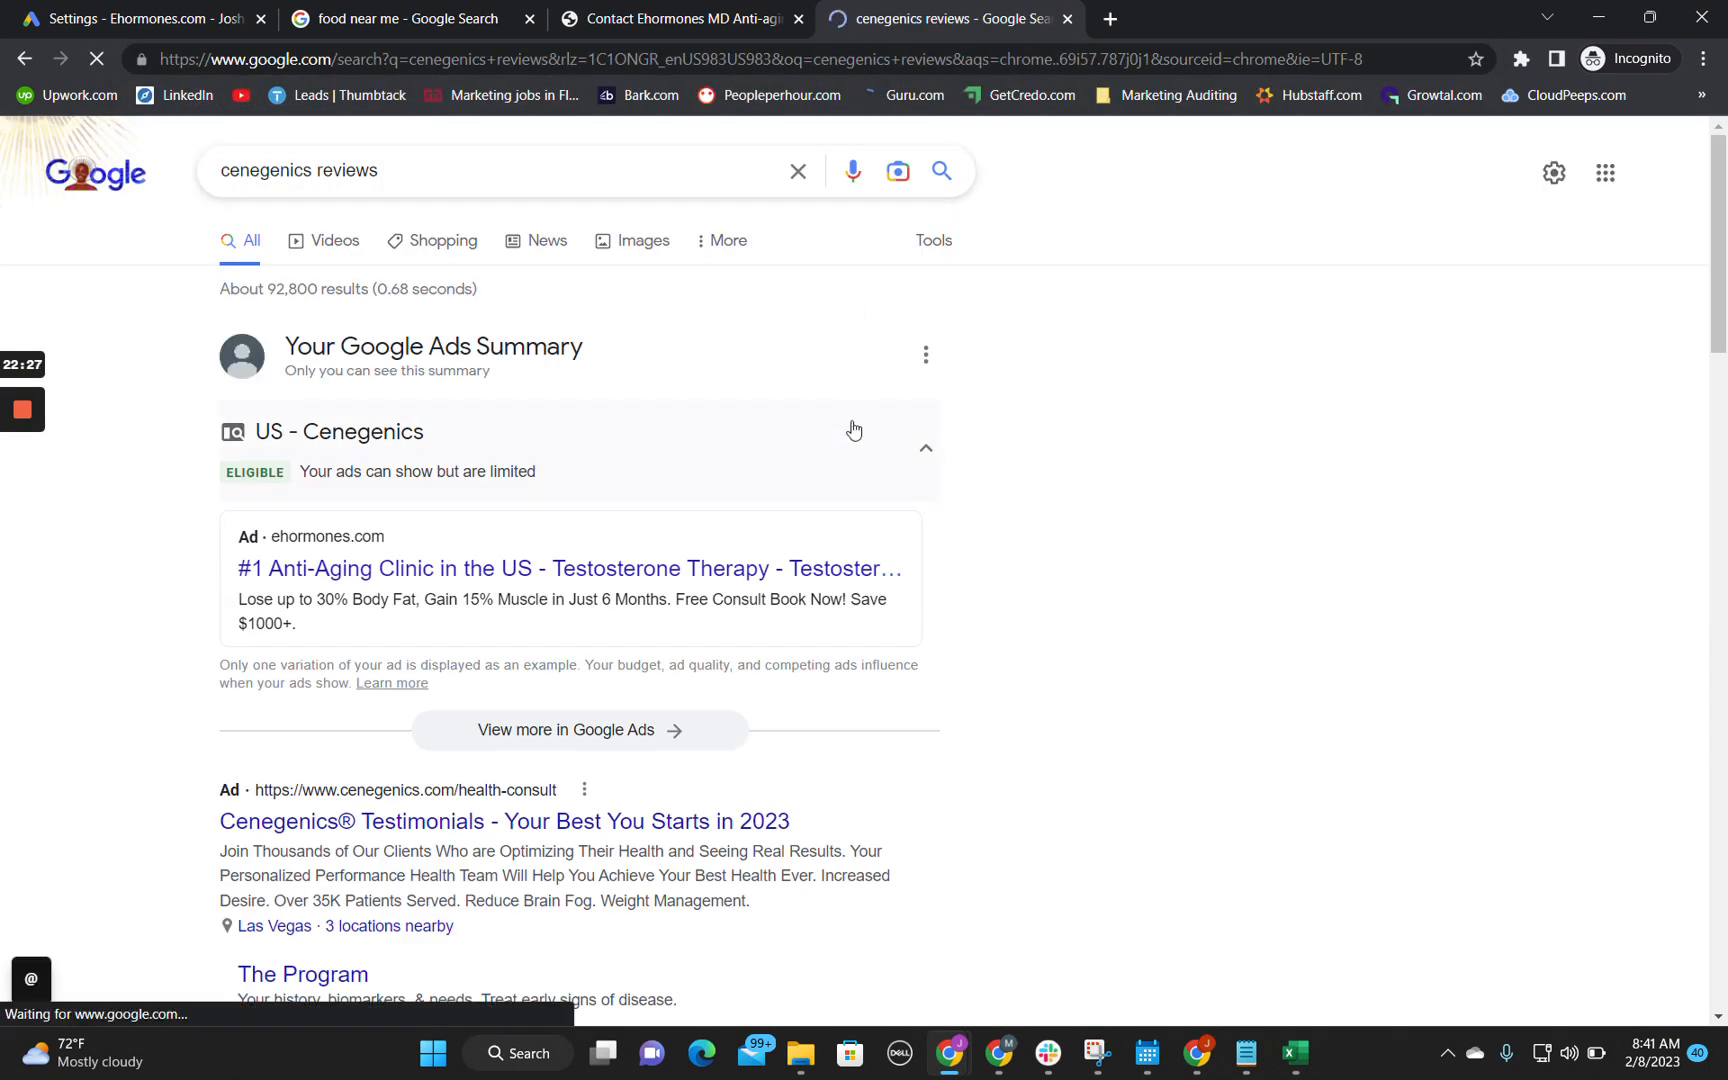
scroll(700, 530, "down", 1)
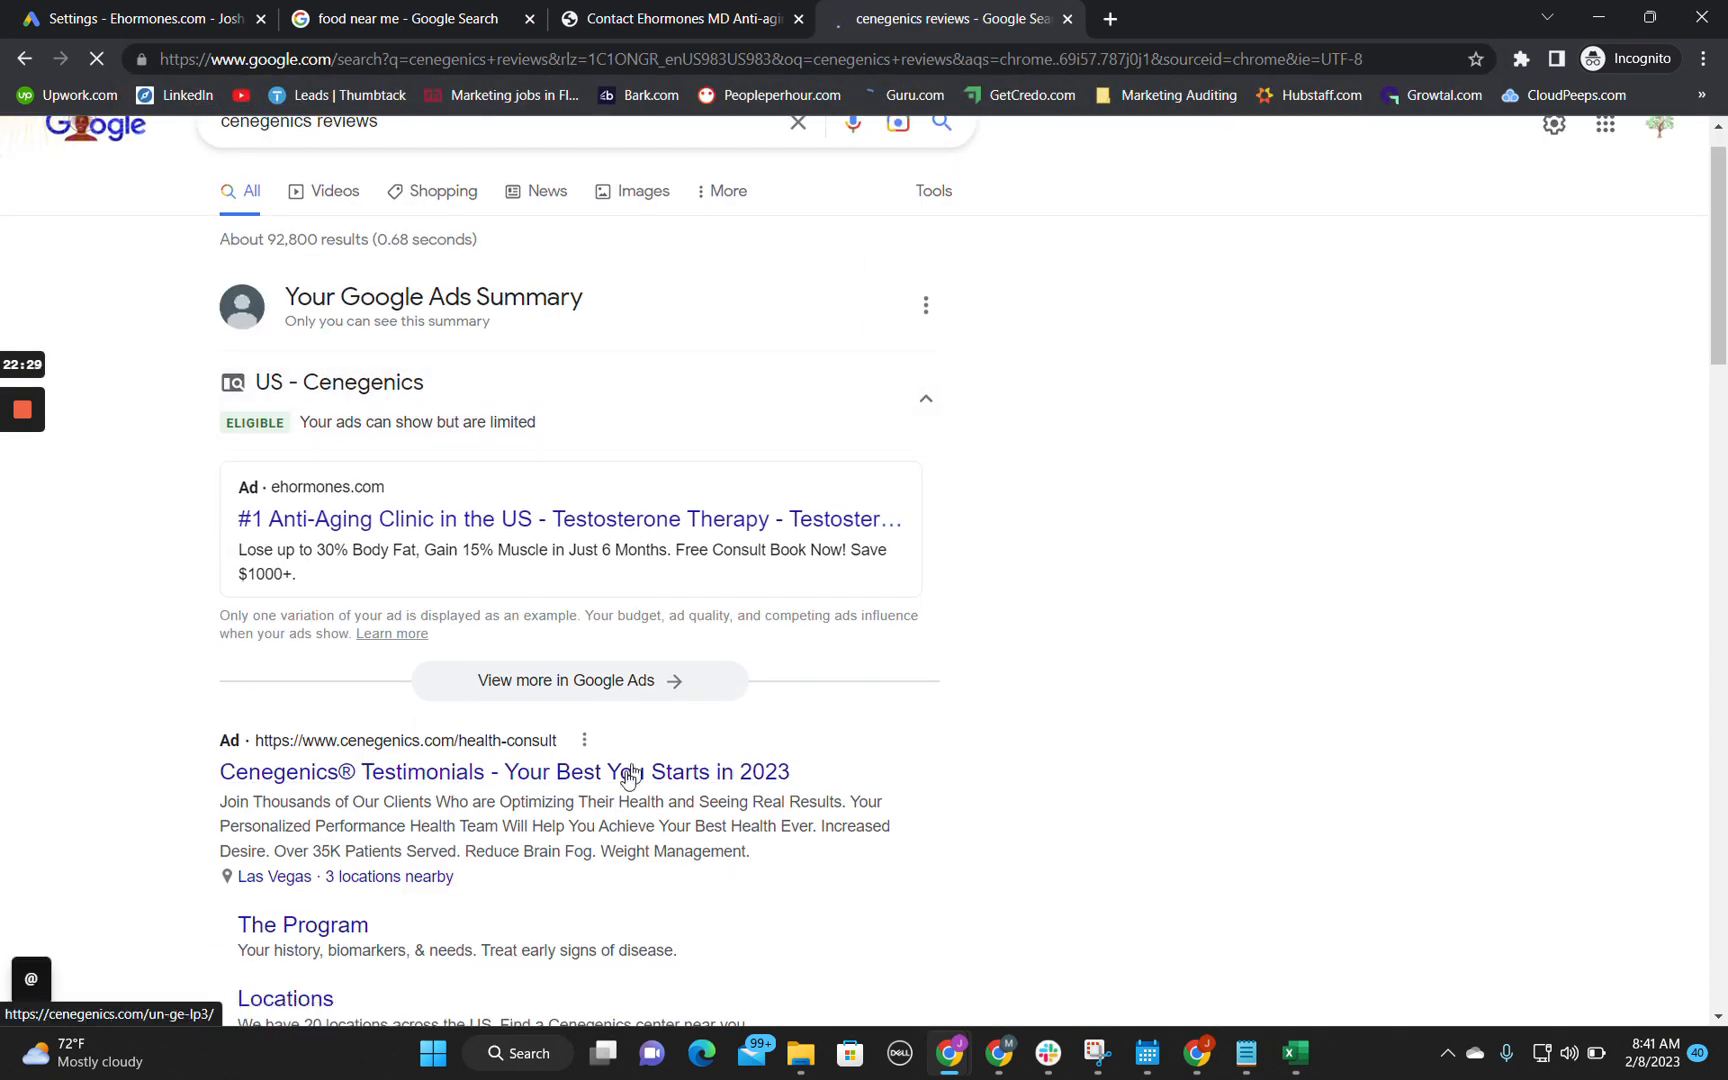
scroll(617, 783, "down", 2)
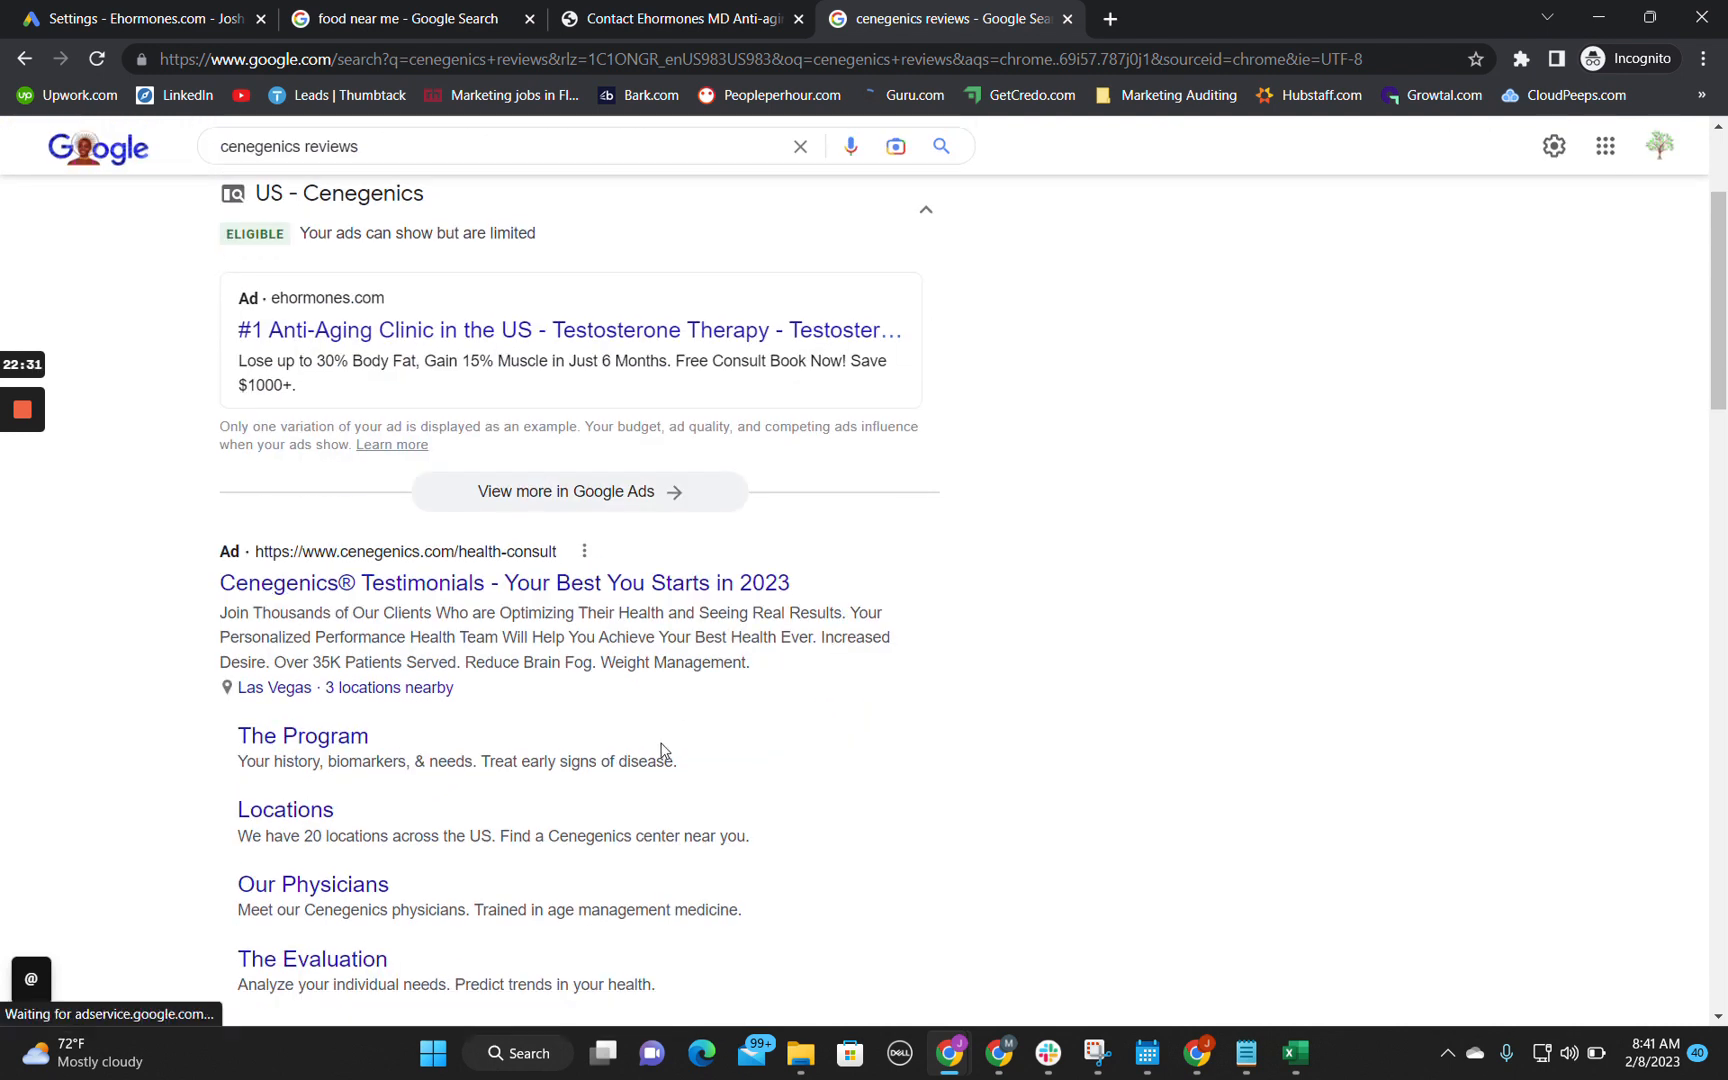
scroll(660, 752, "down", 3)
scroll(595, 478, "up", 3)
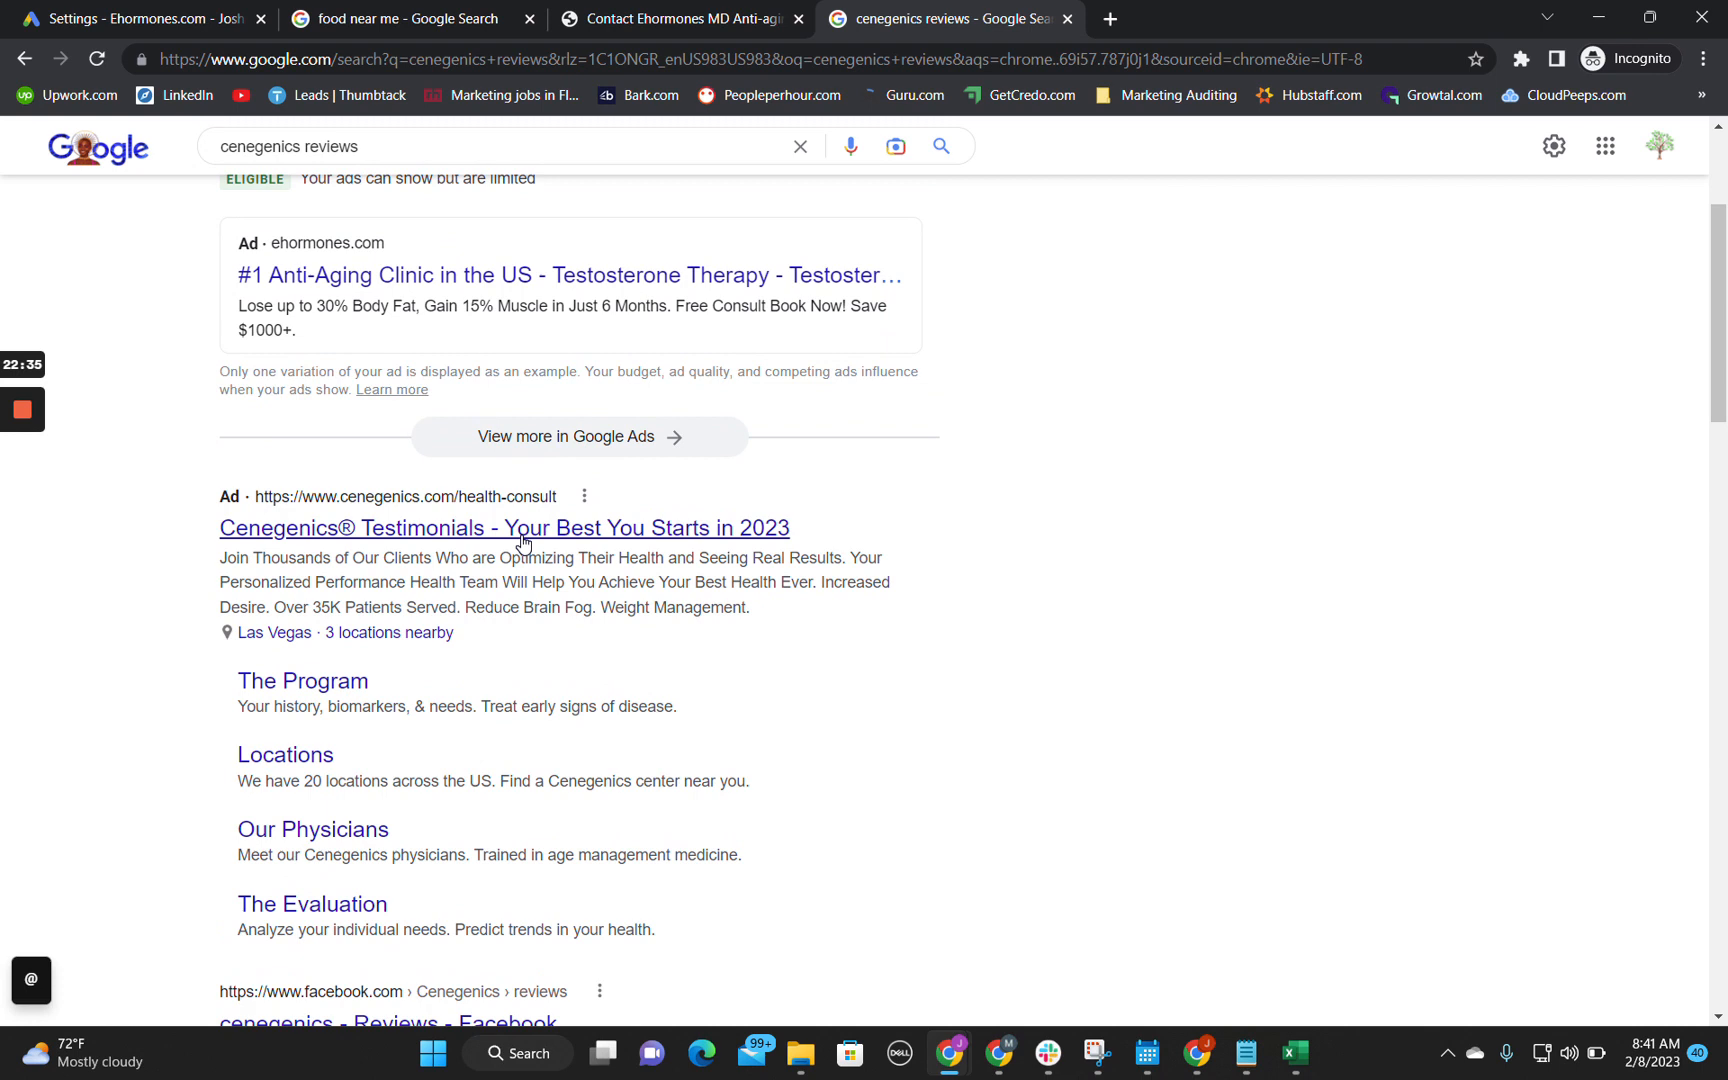
scroll(521, 542, "up", 2)
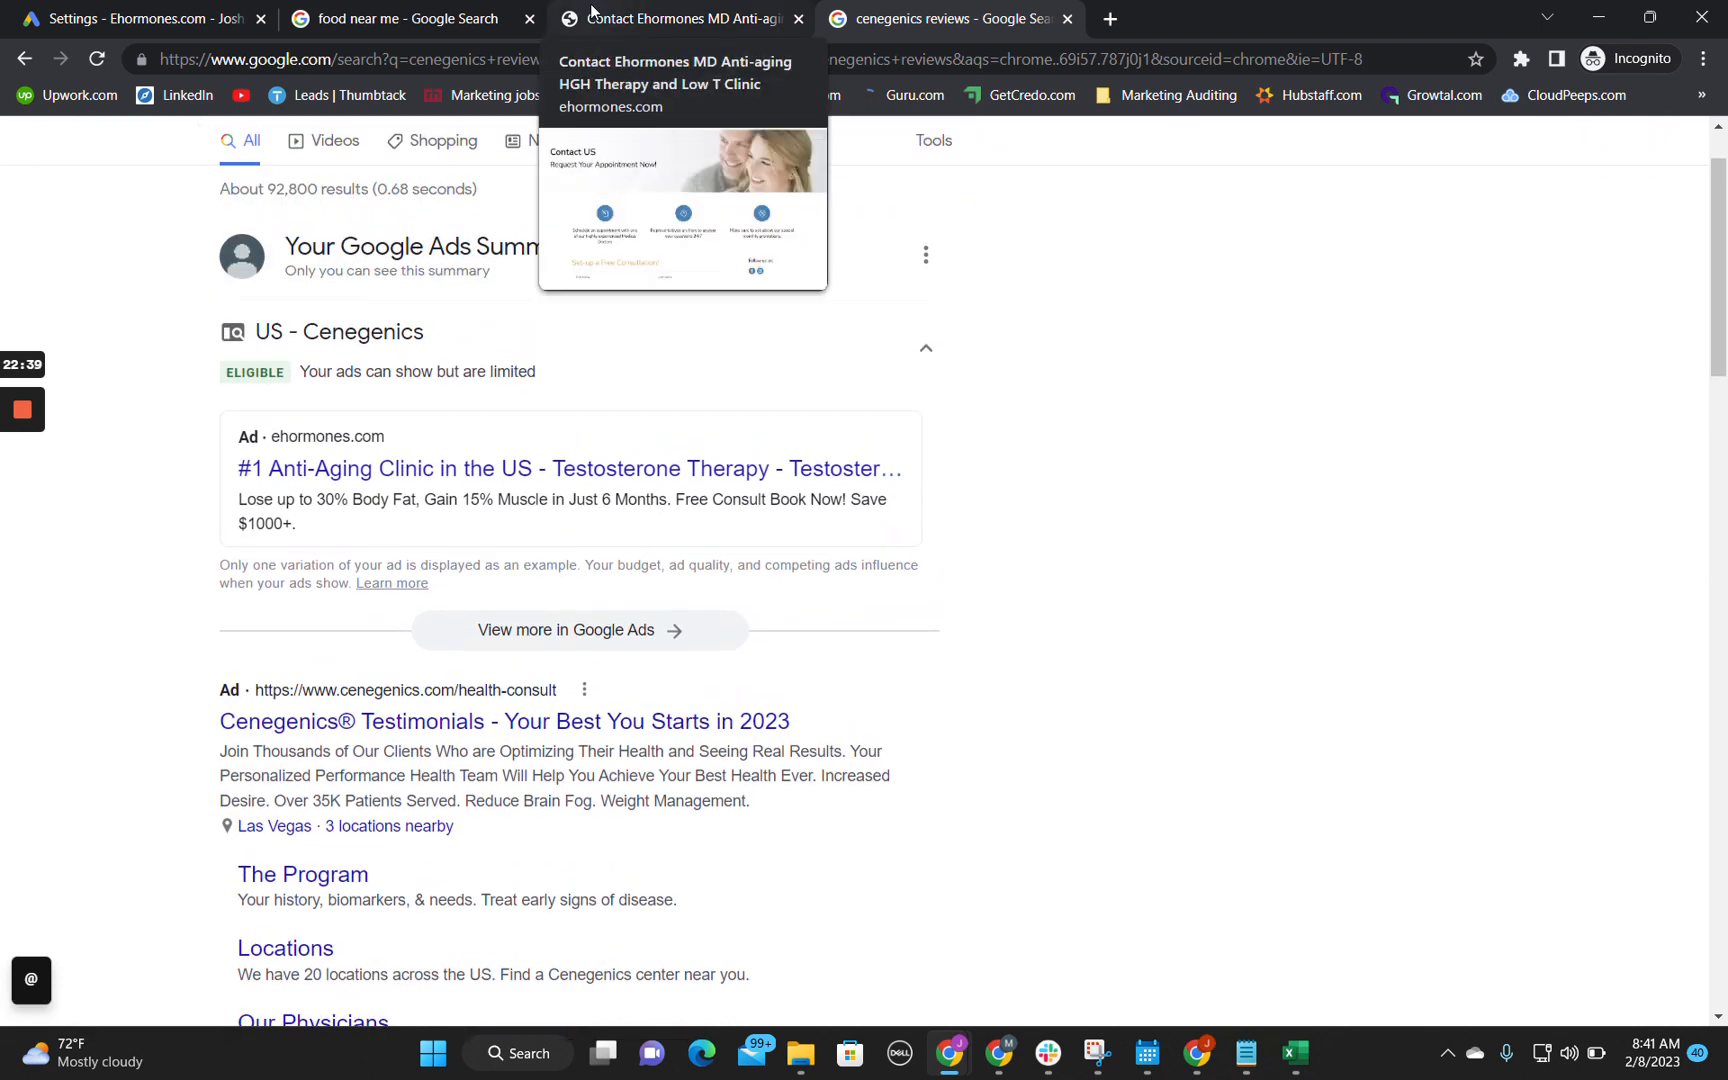
Step: Return to the Technical Audit sheet and enter the note "Remove from Search Network." in cell B14
left_click(163, 12)
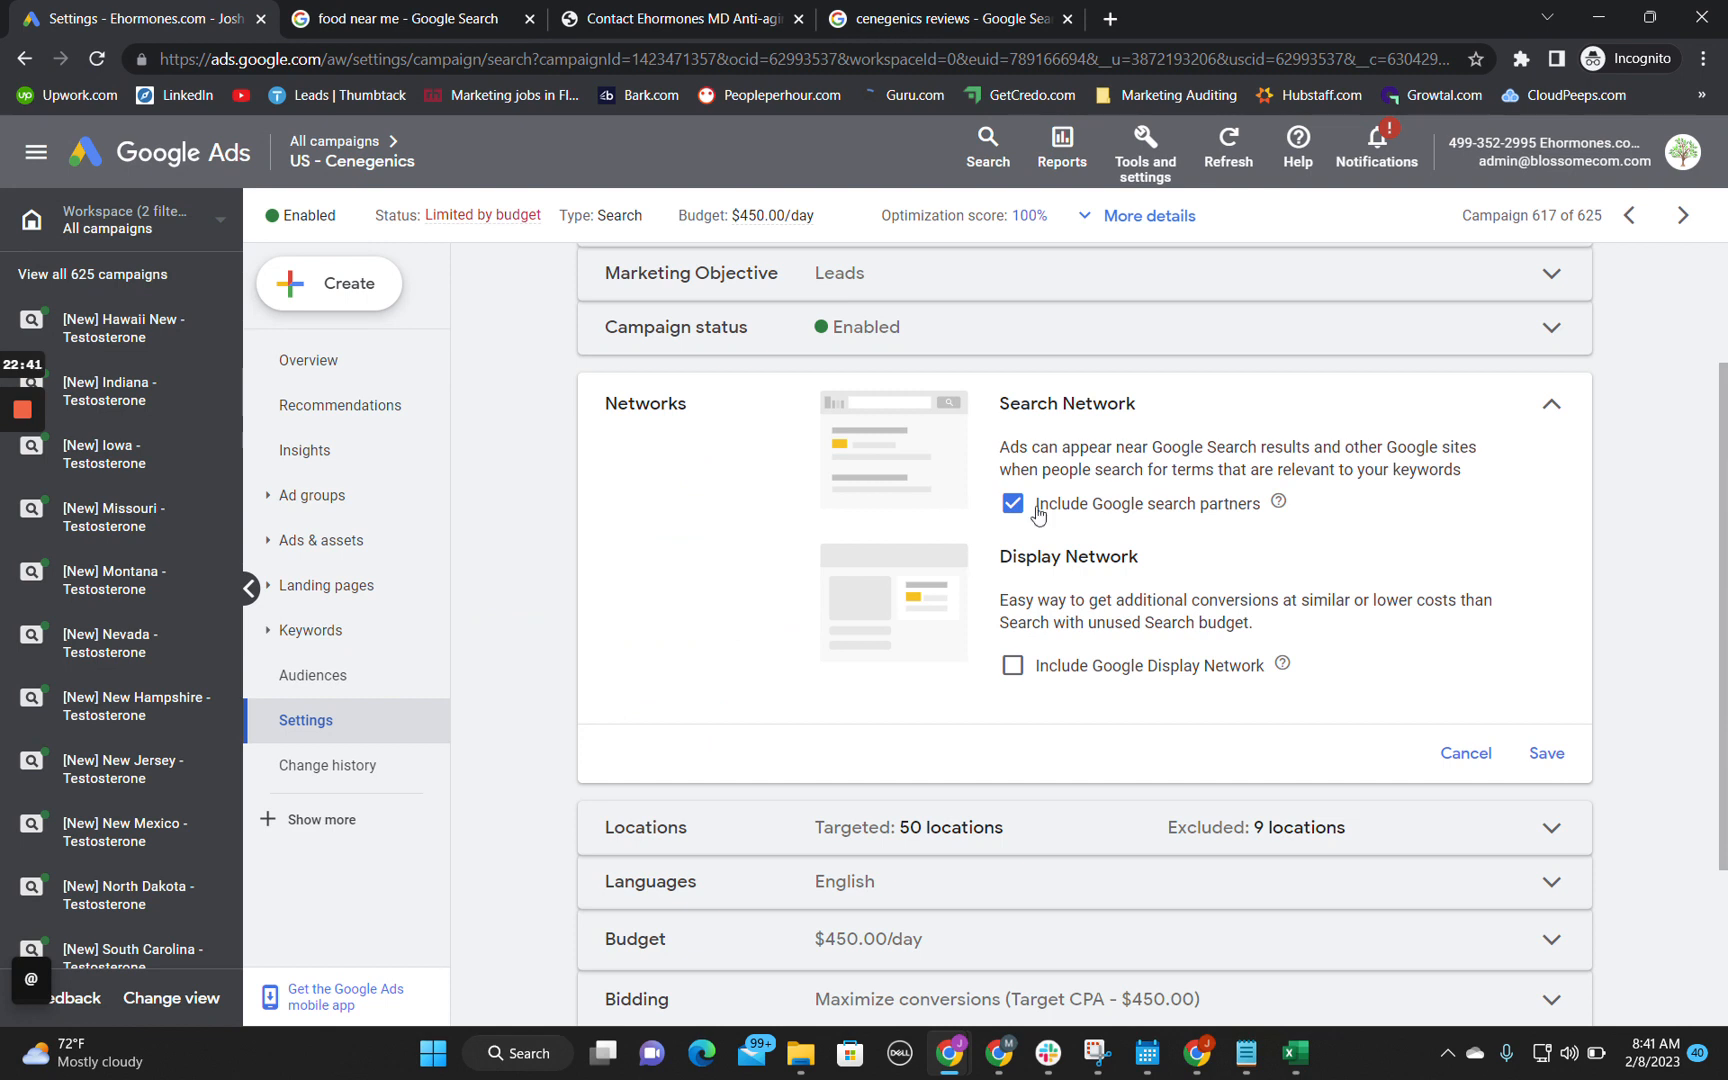
mouse_move(1000, 1060)
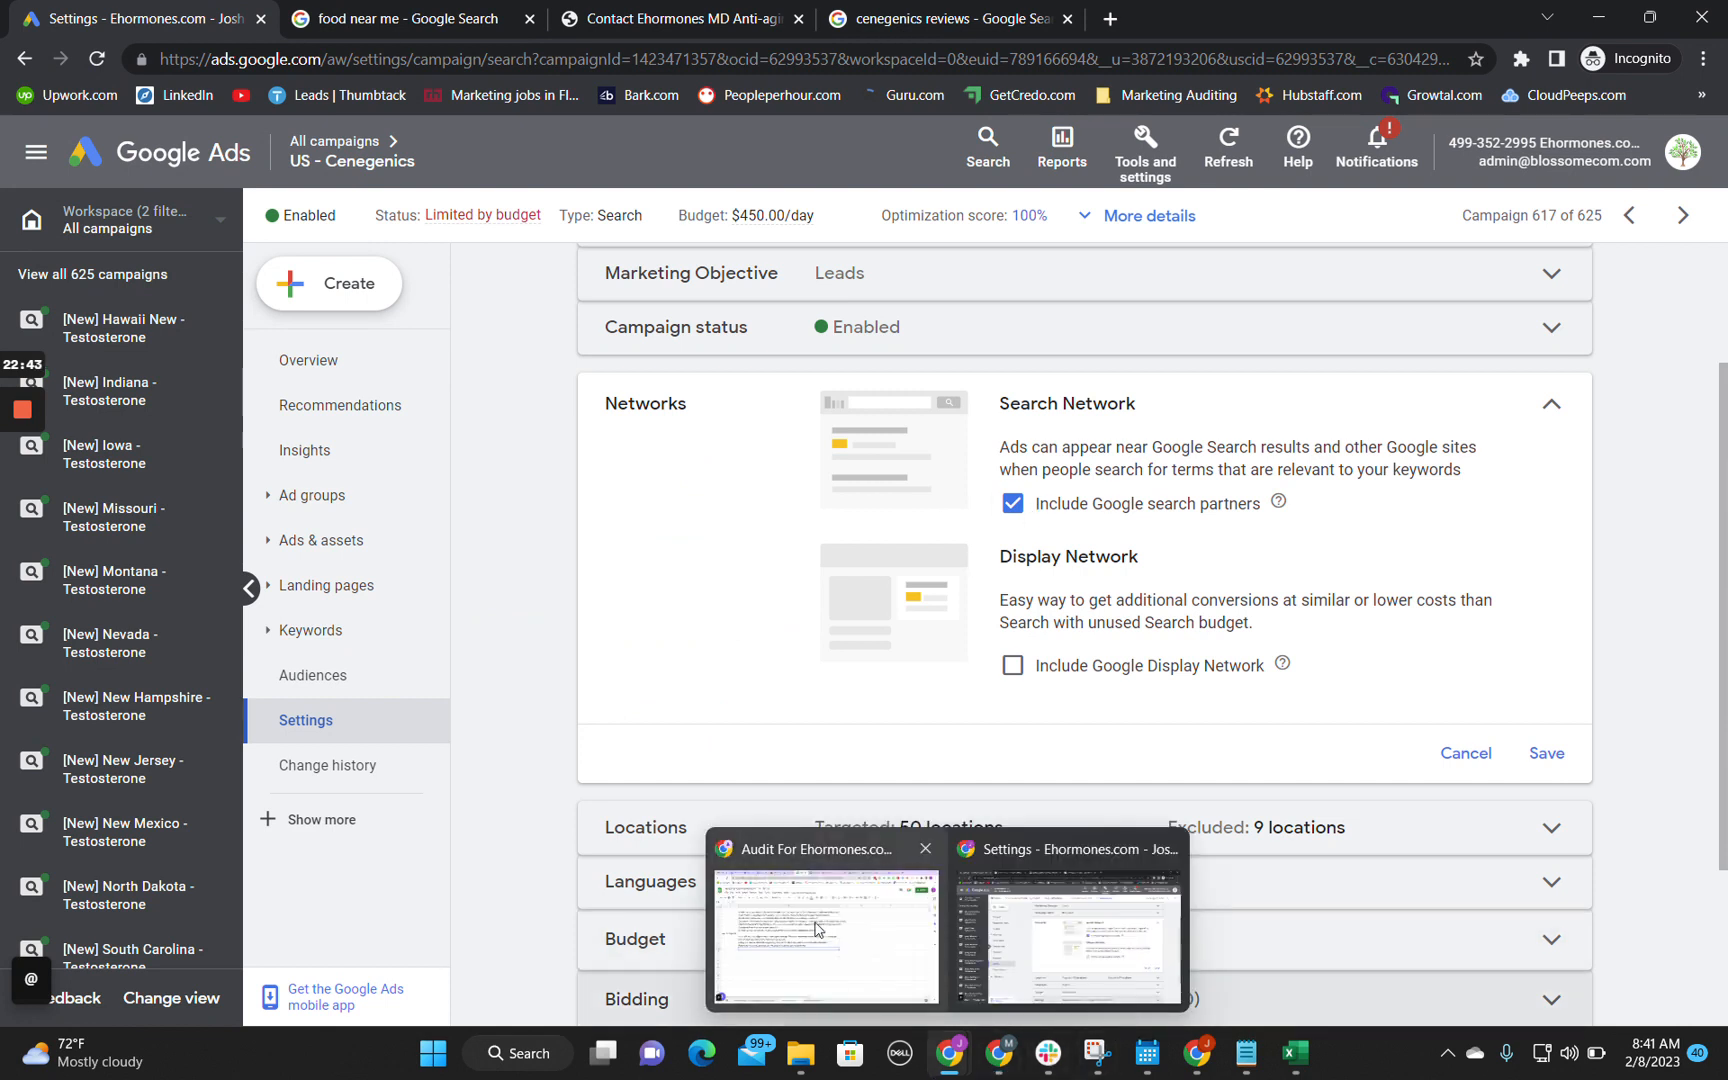
left_click(800, 930)
type("Remo")
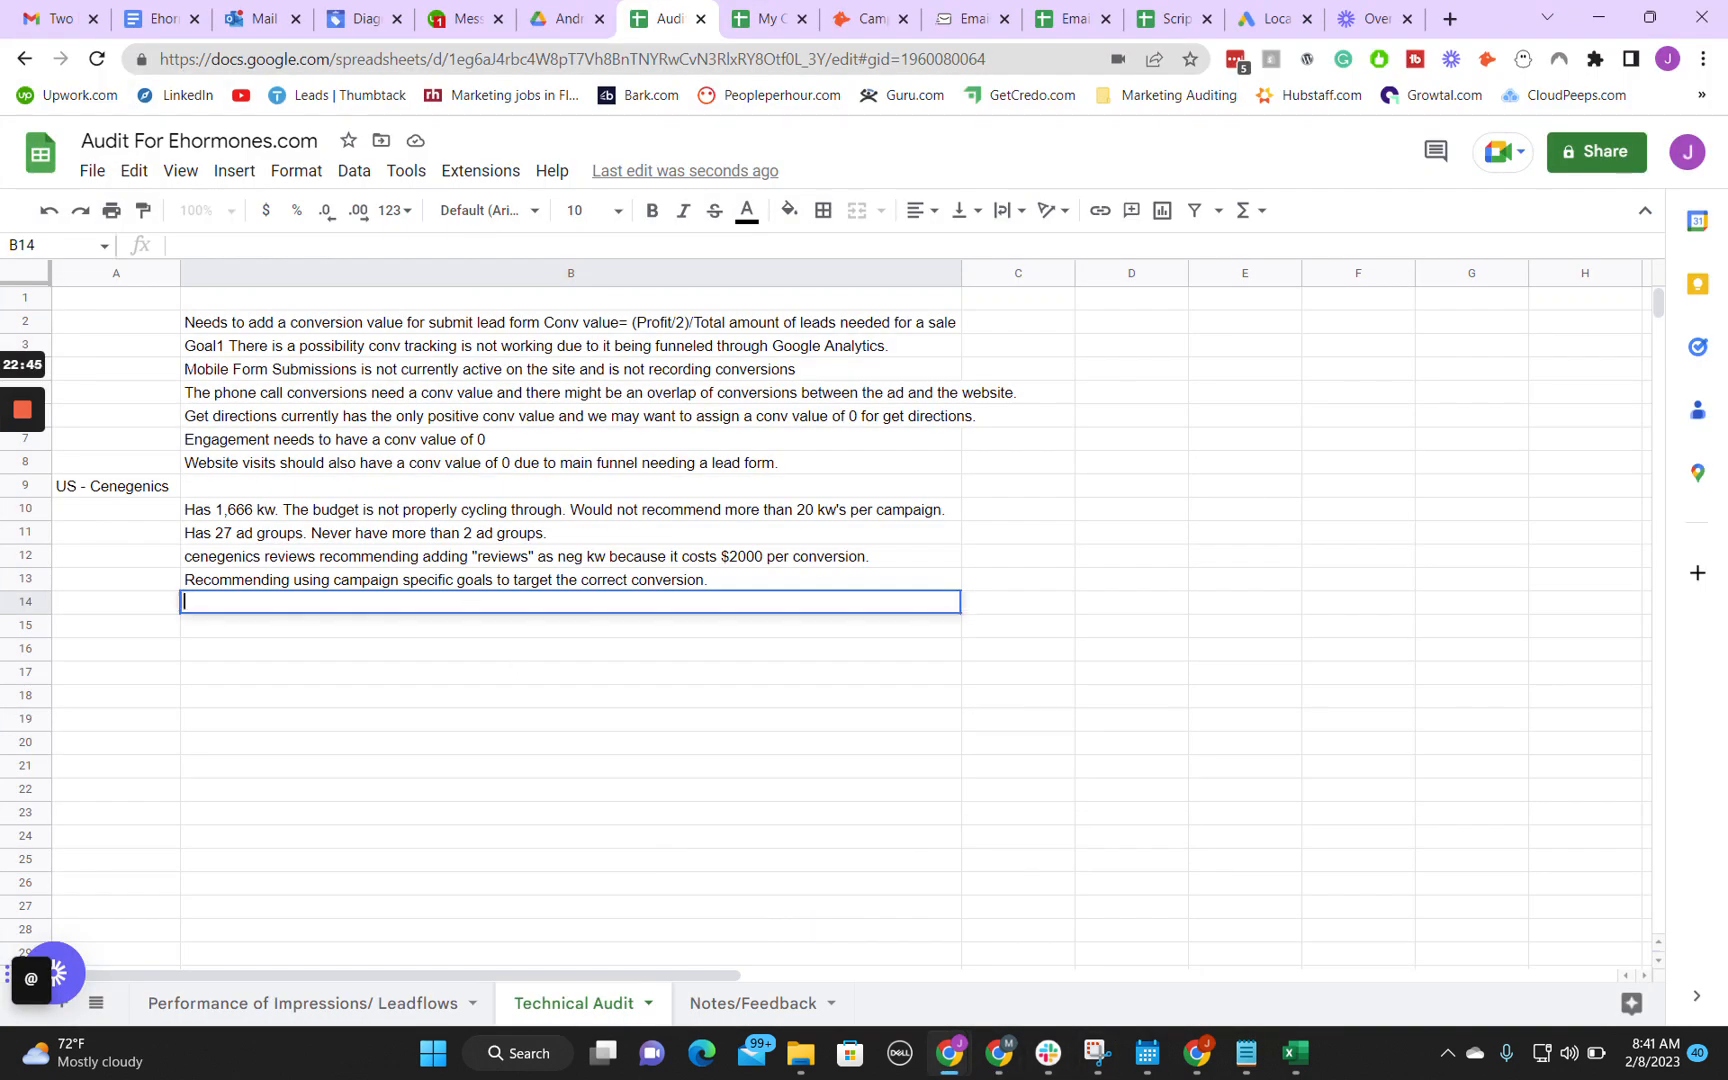
type("ve from Search N")
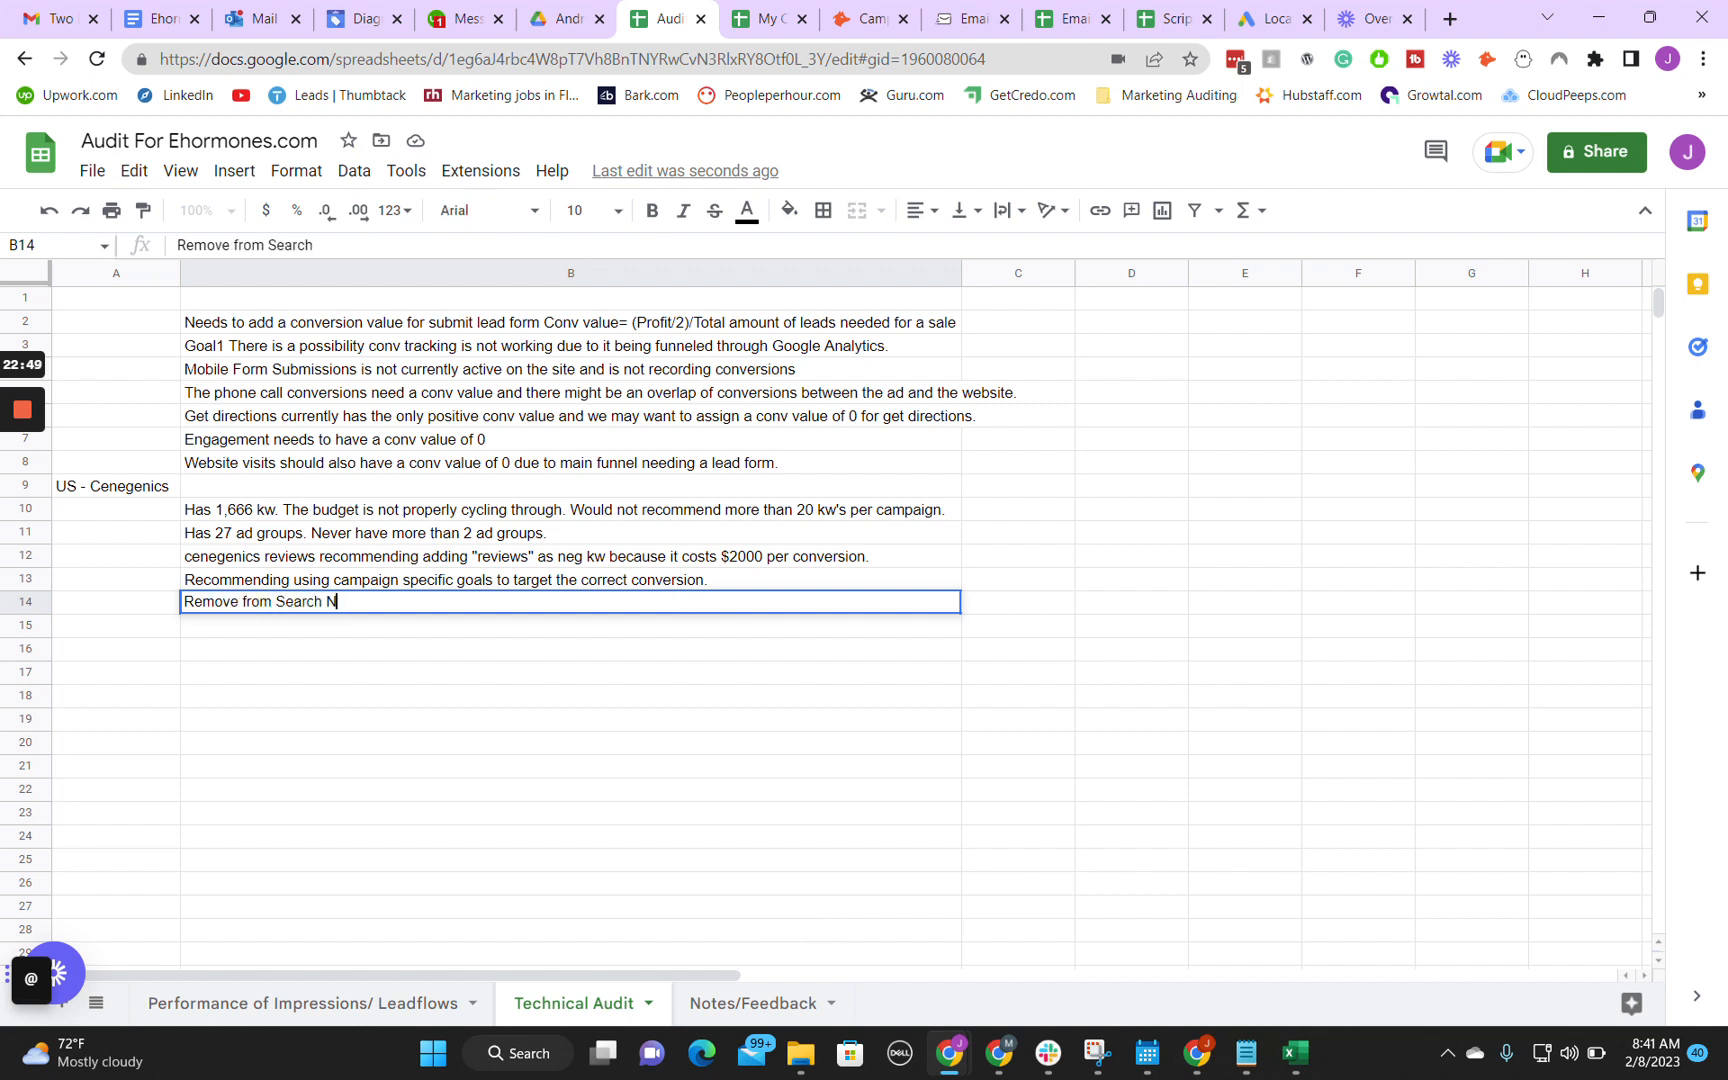
type("etwok")
type("rk.")
key("Return")
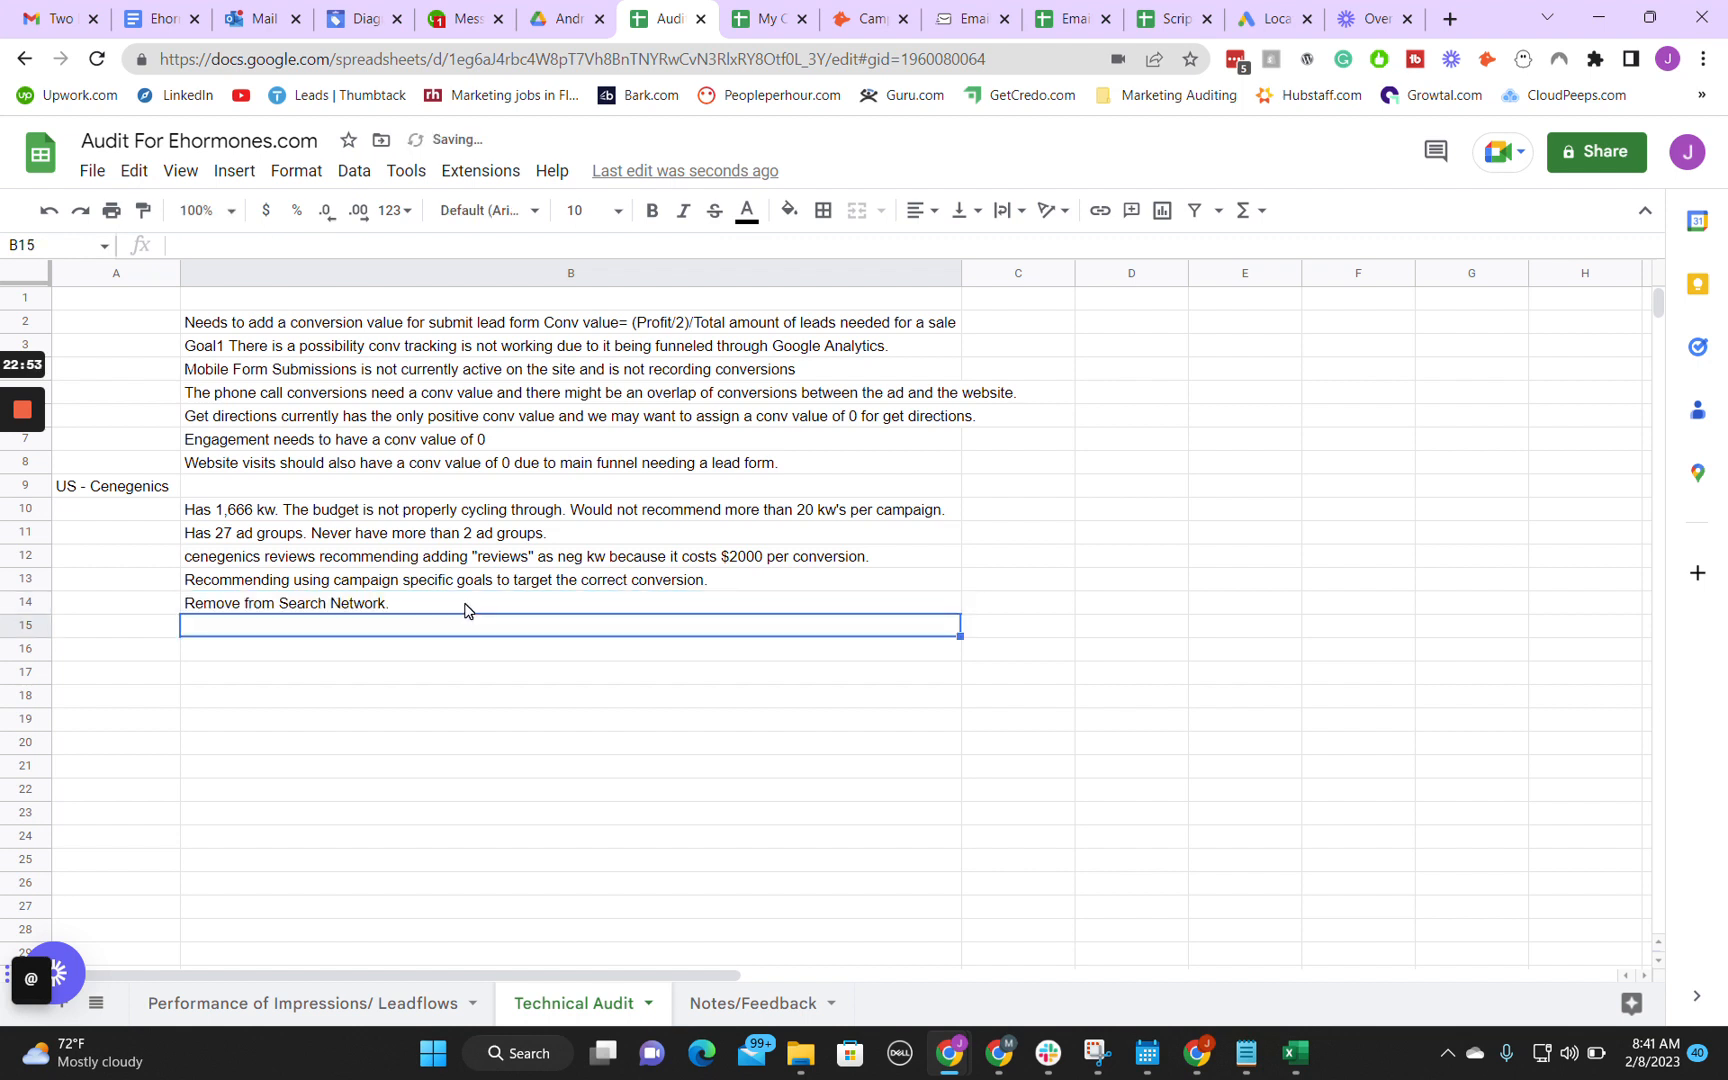
Step: Extend the note in cell B14 to "Remove from Search Network, due to a high probability of wasted adspend."
key("Up")
key("Return")
type(", due")
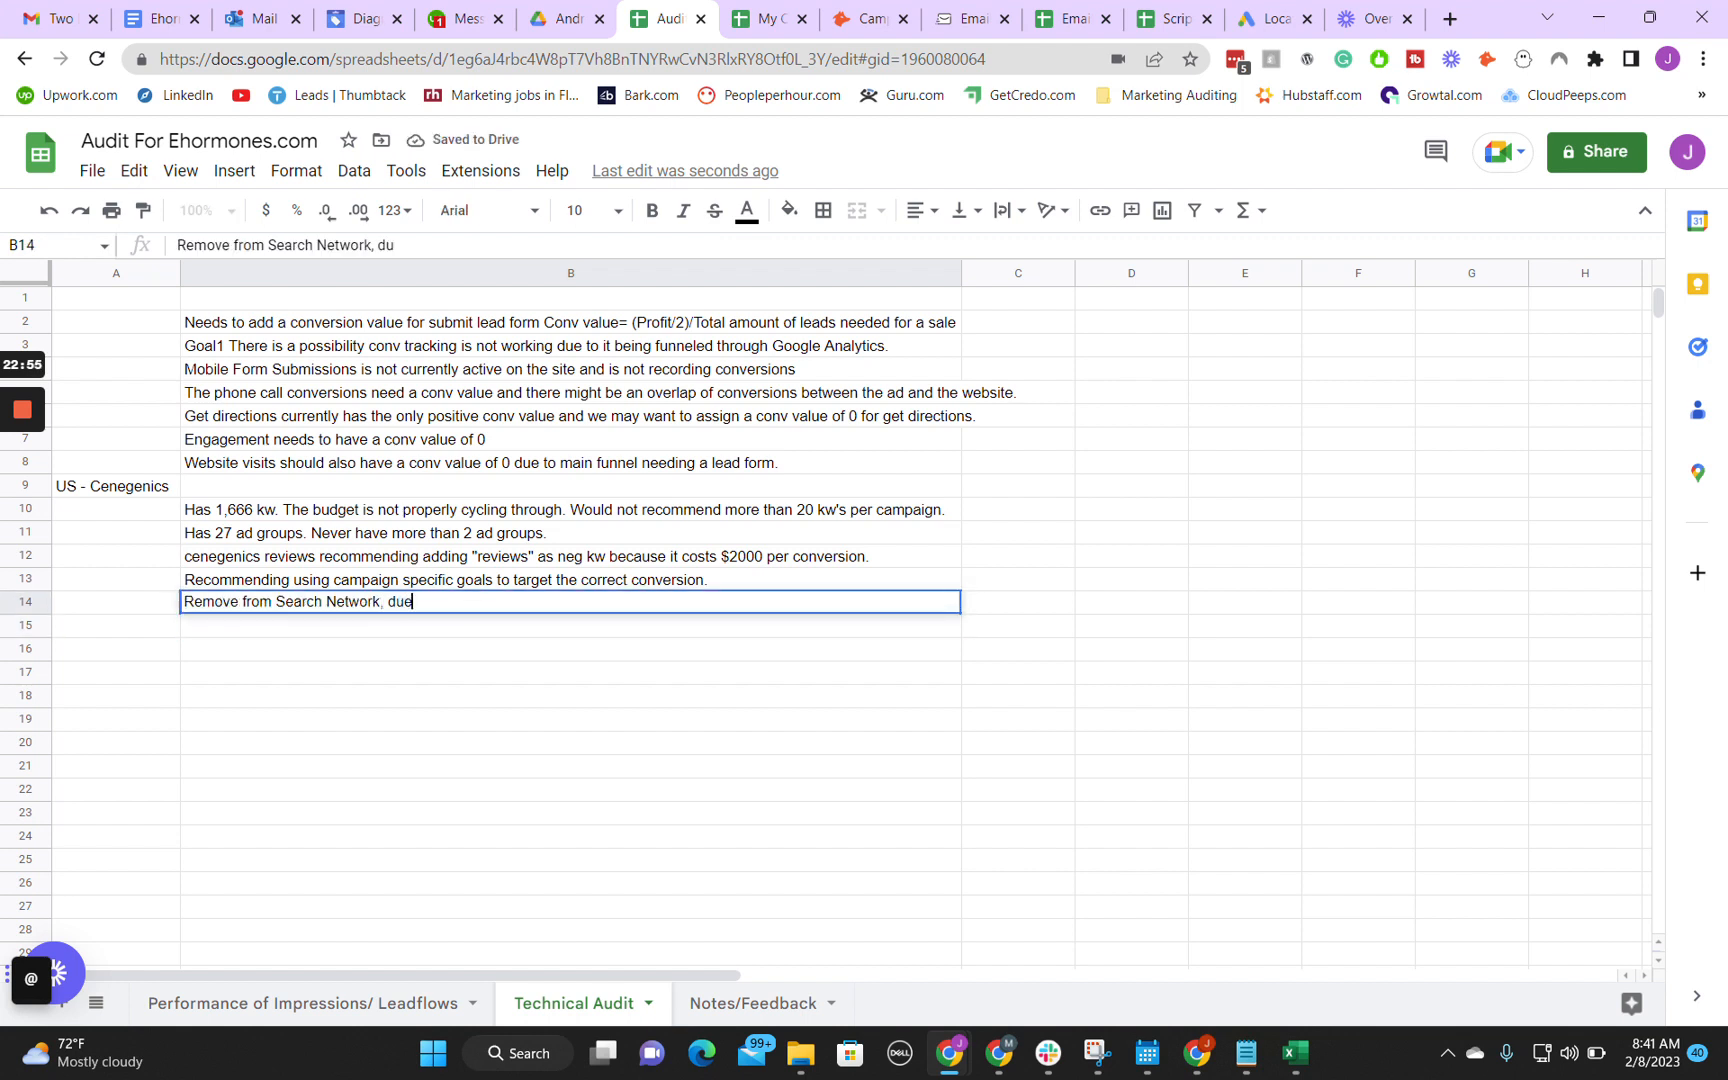
type(" to wasted ad")
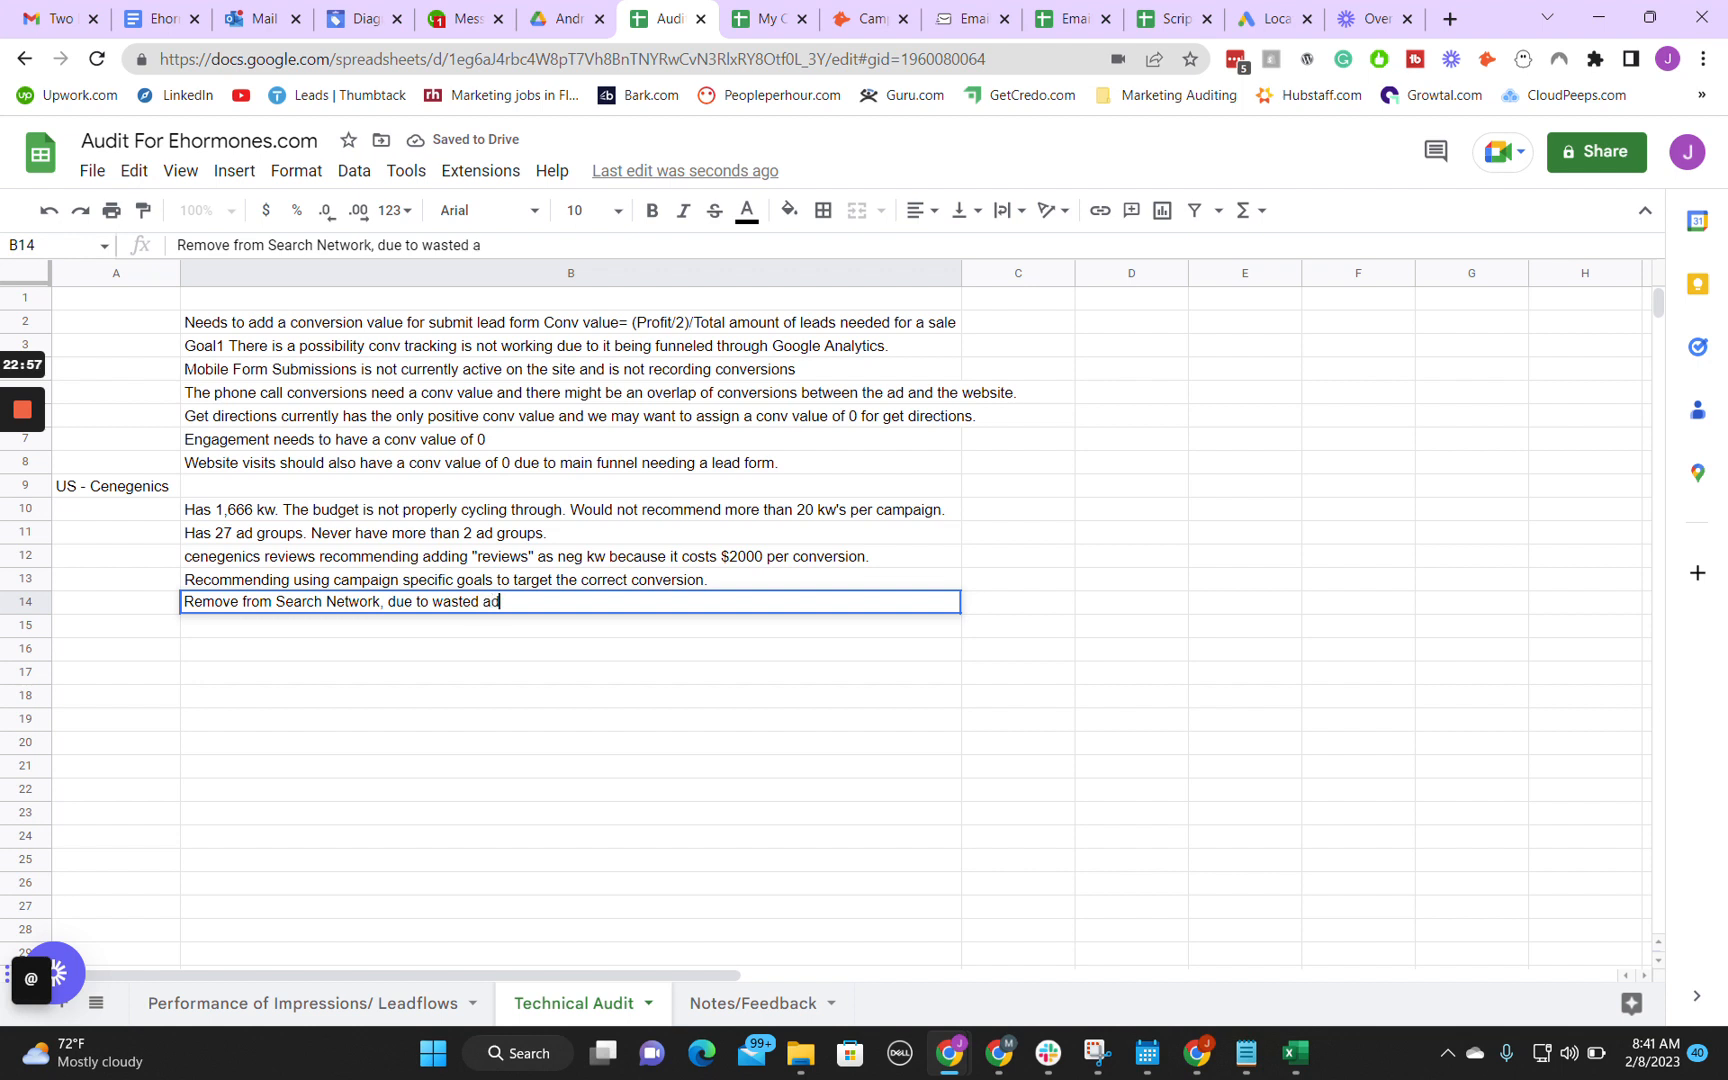
type("spend.")
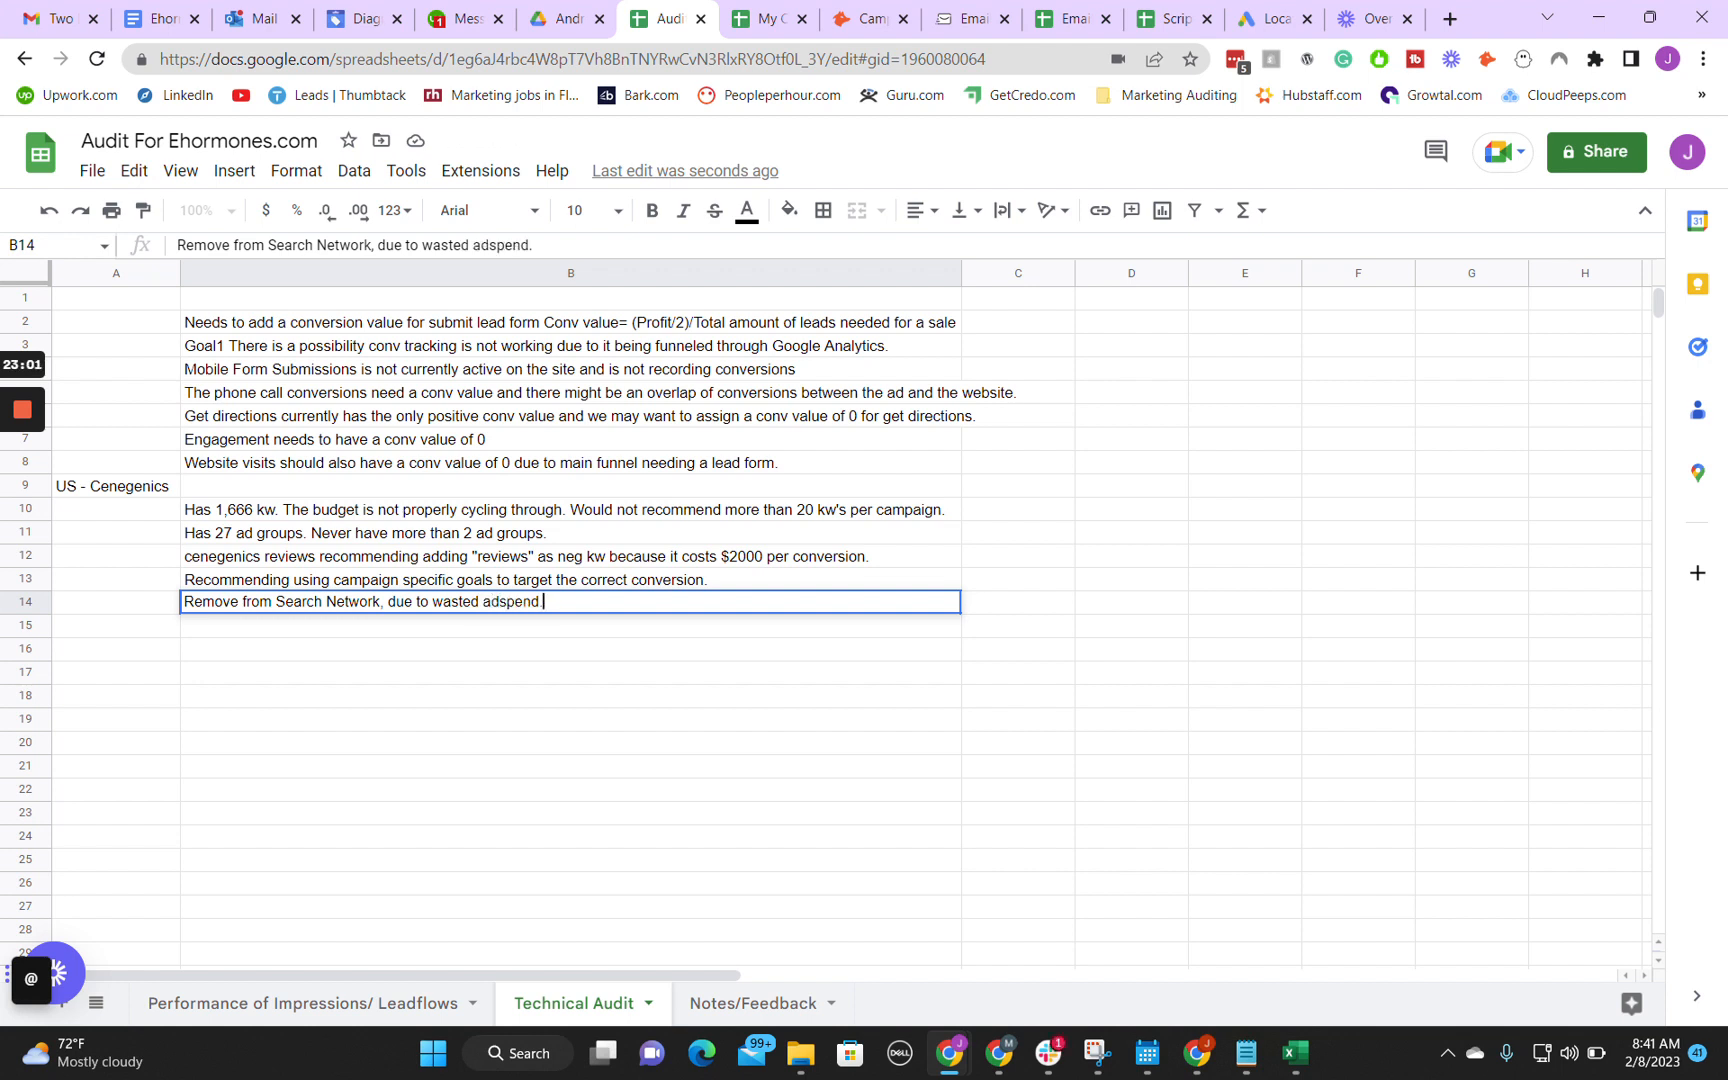
type(" a high proba")
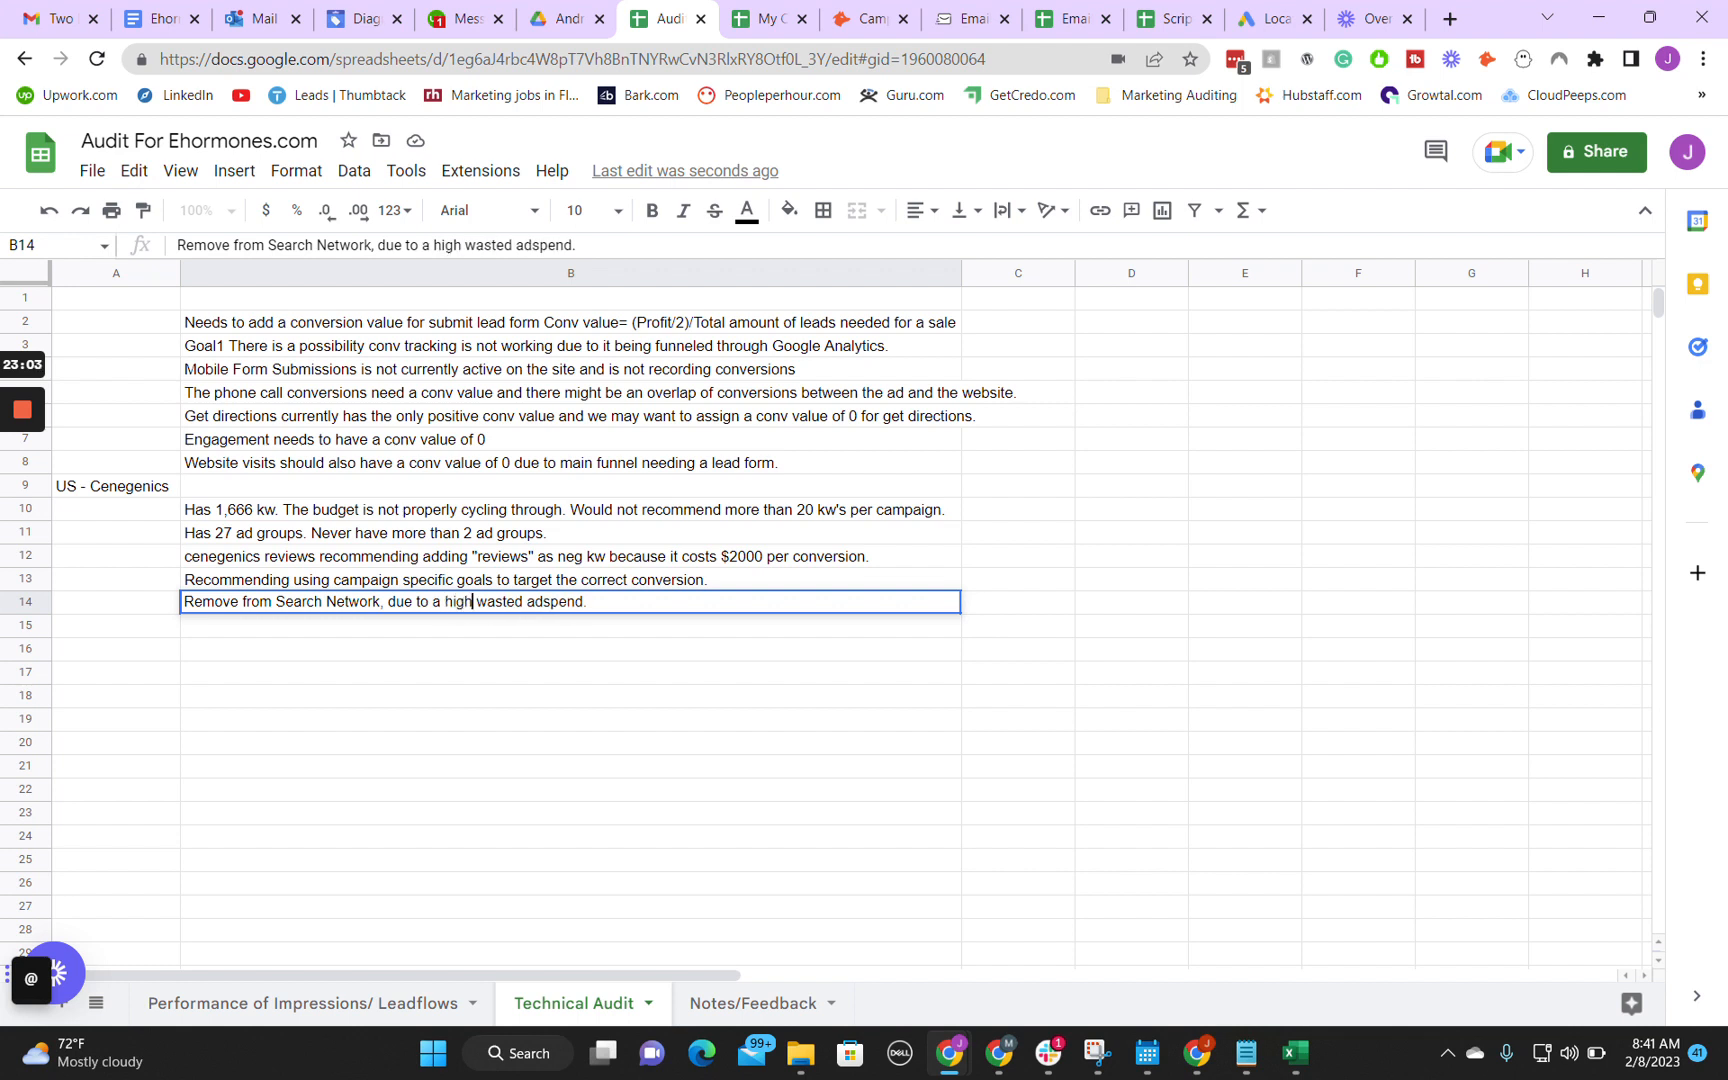
type("bility of")
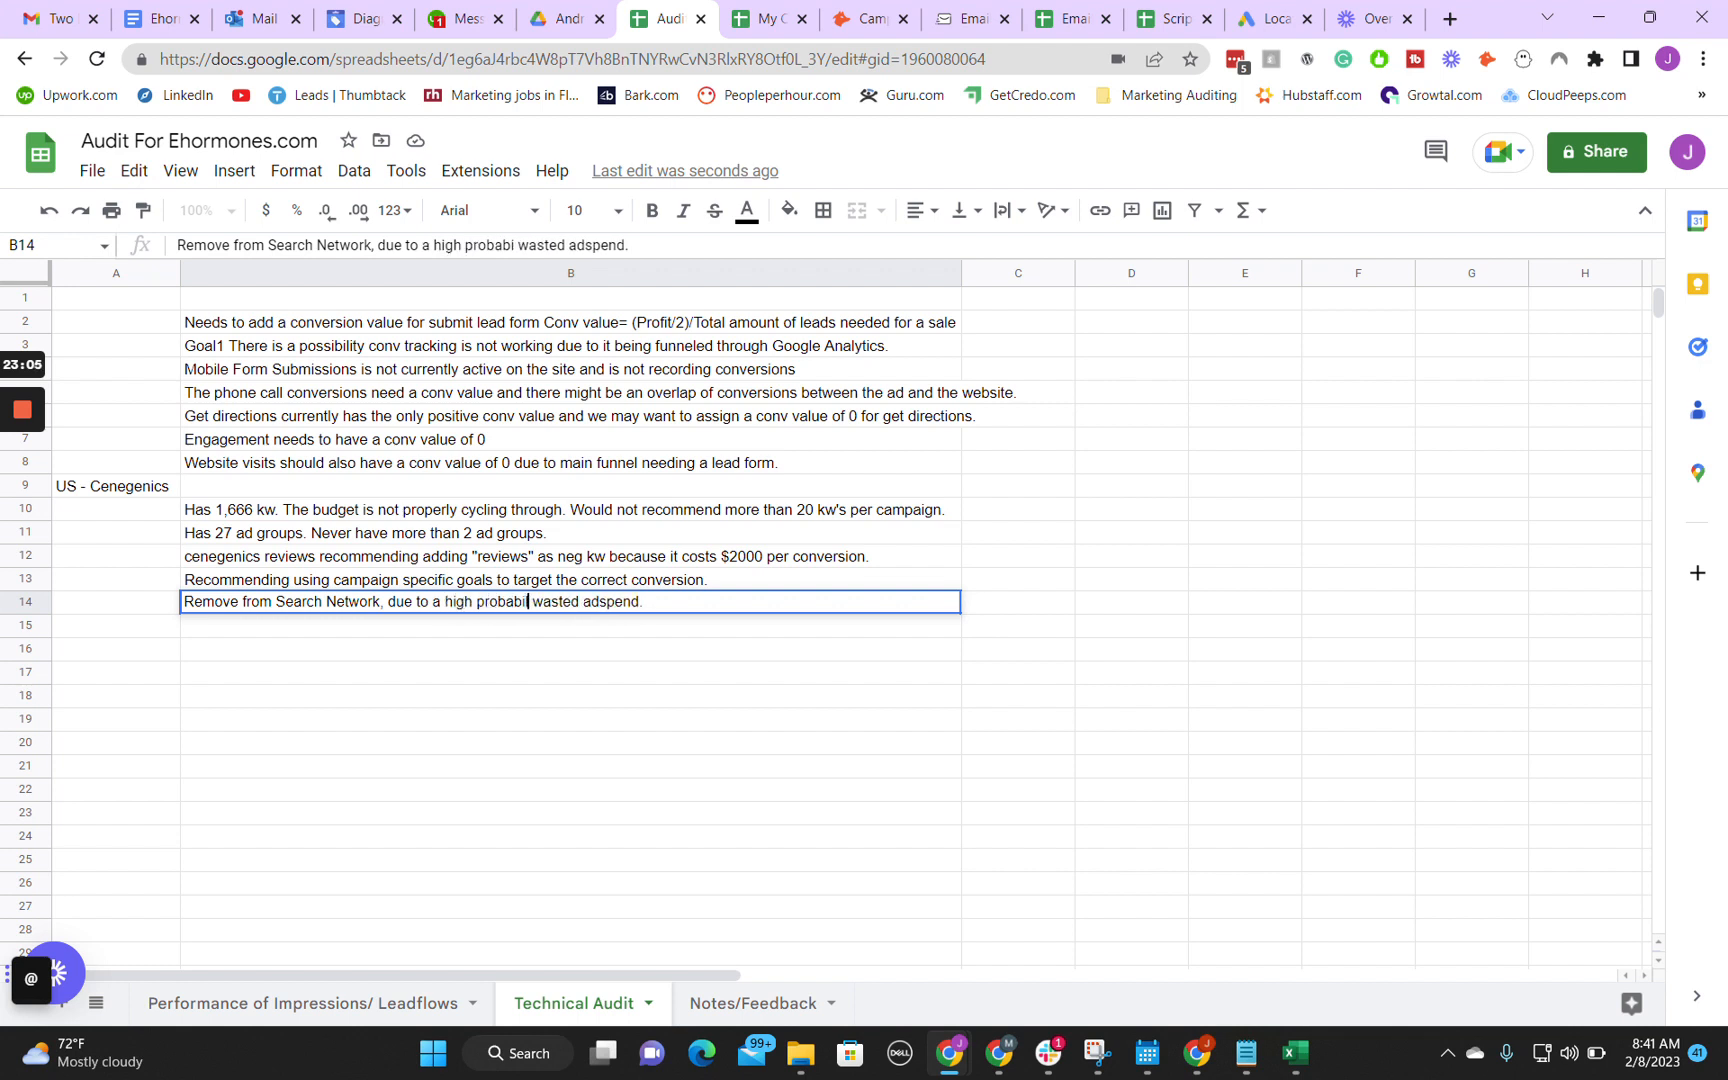
left_click(445, 627)
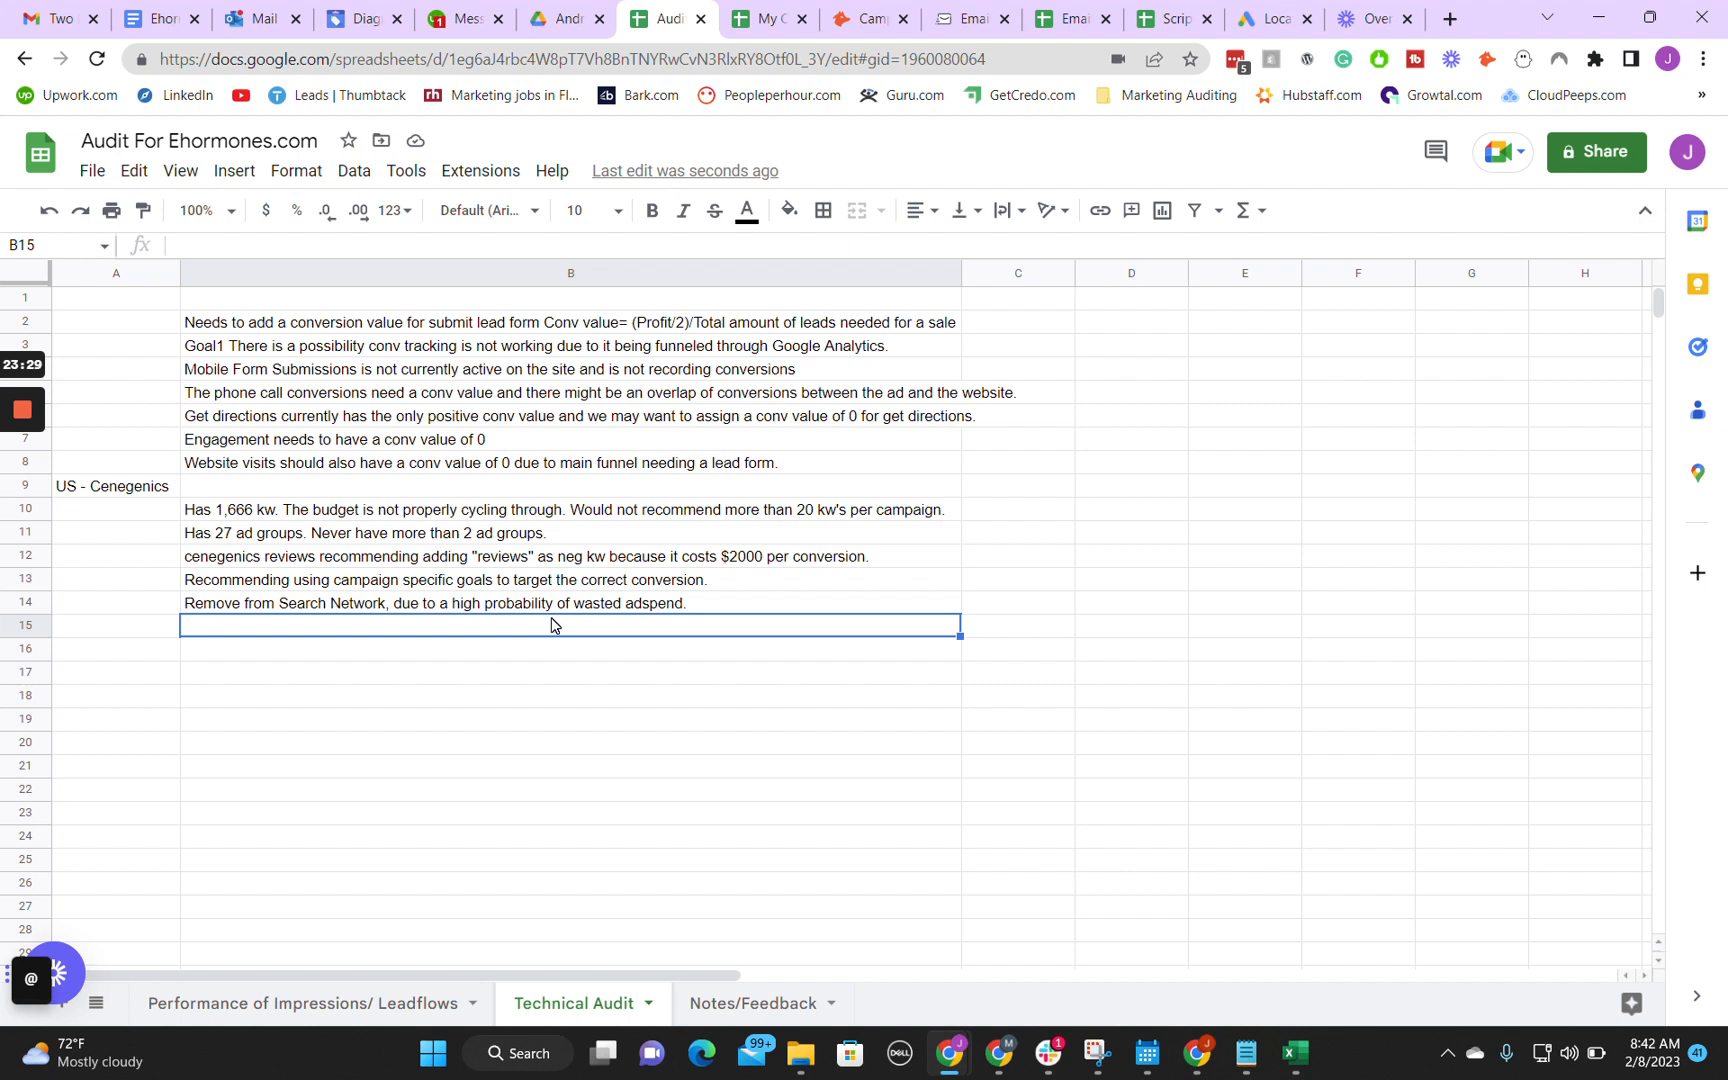
Step: Switch back to Google Ads and open the campaign's Locations settings to examine the targeted and excluded locations
left_click(1059, 963)
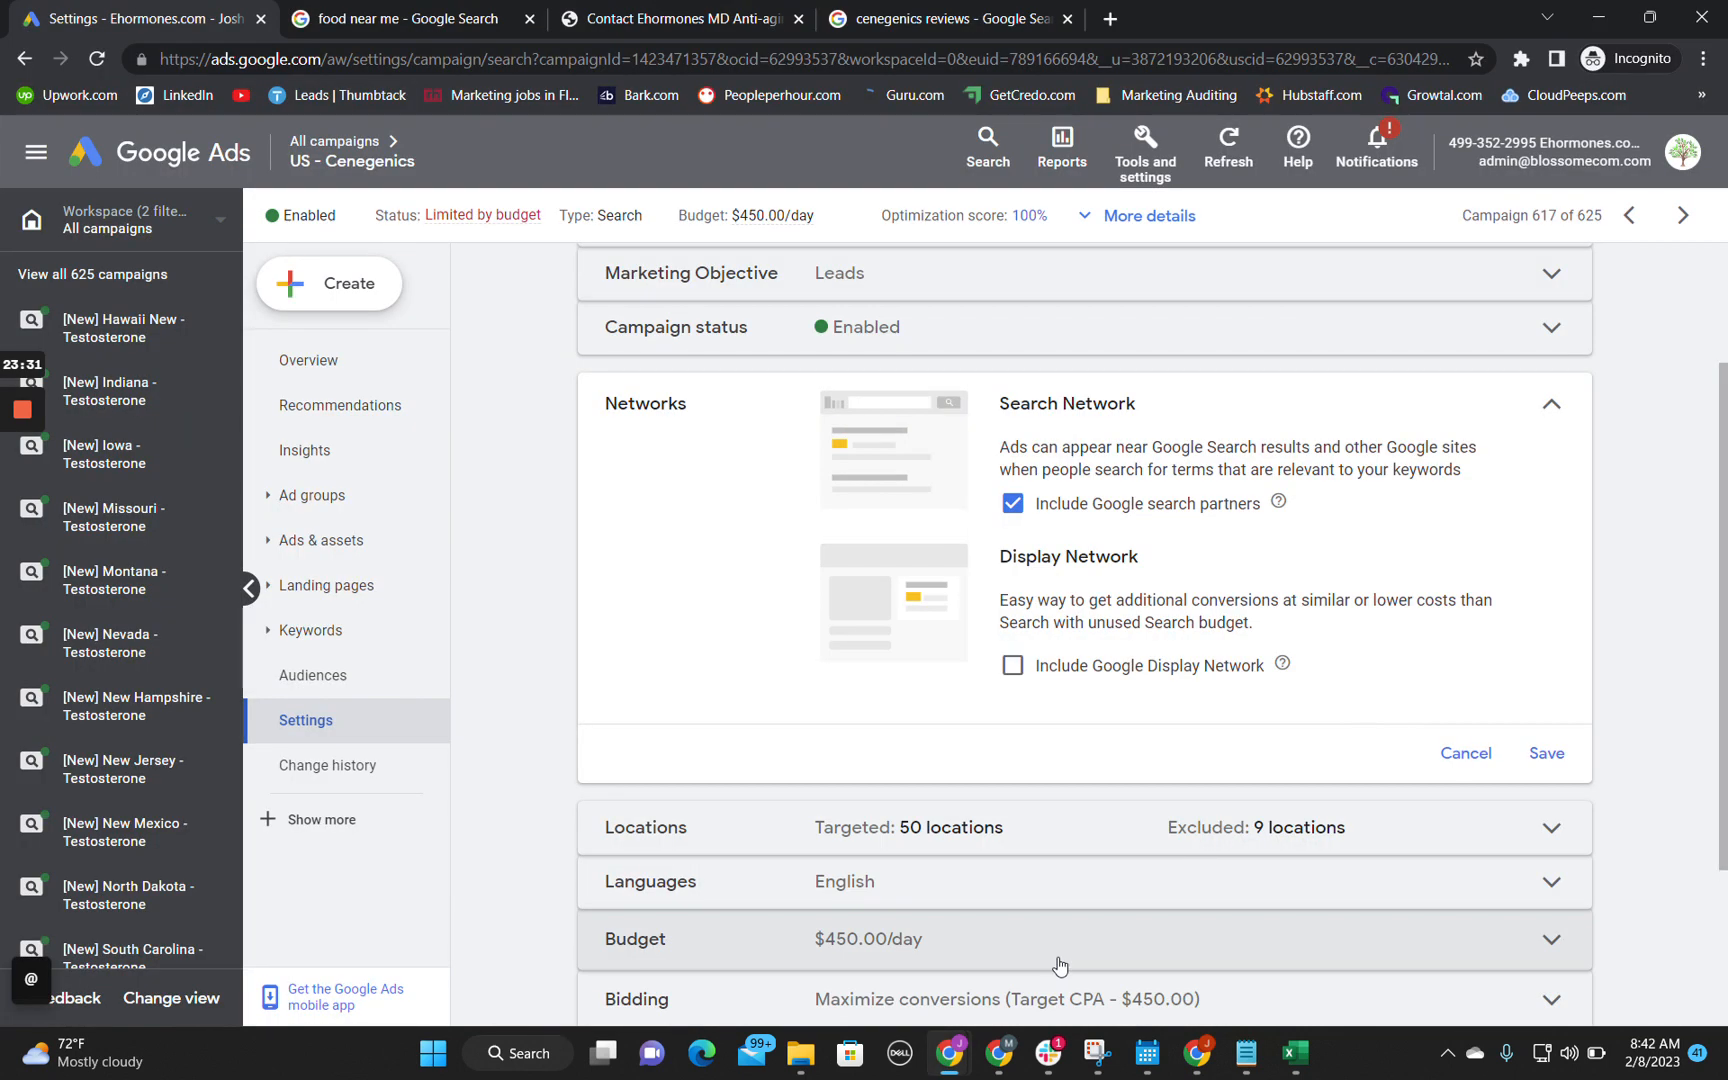
scroll(706, 644, "down", 2)
left_click(843, 607)
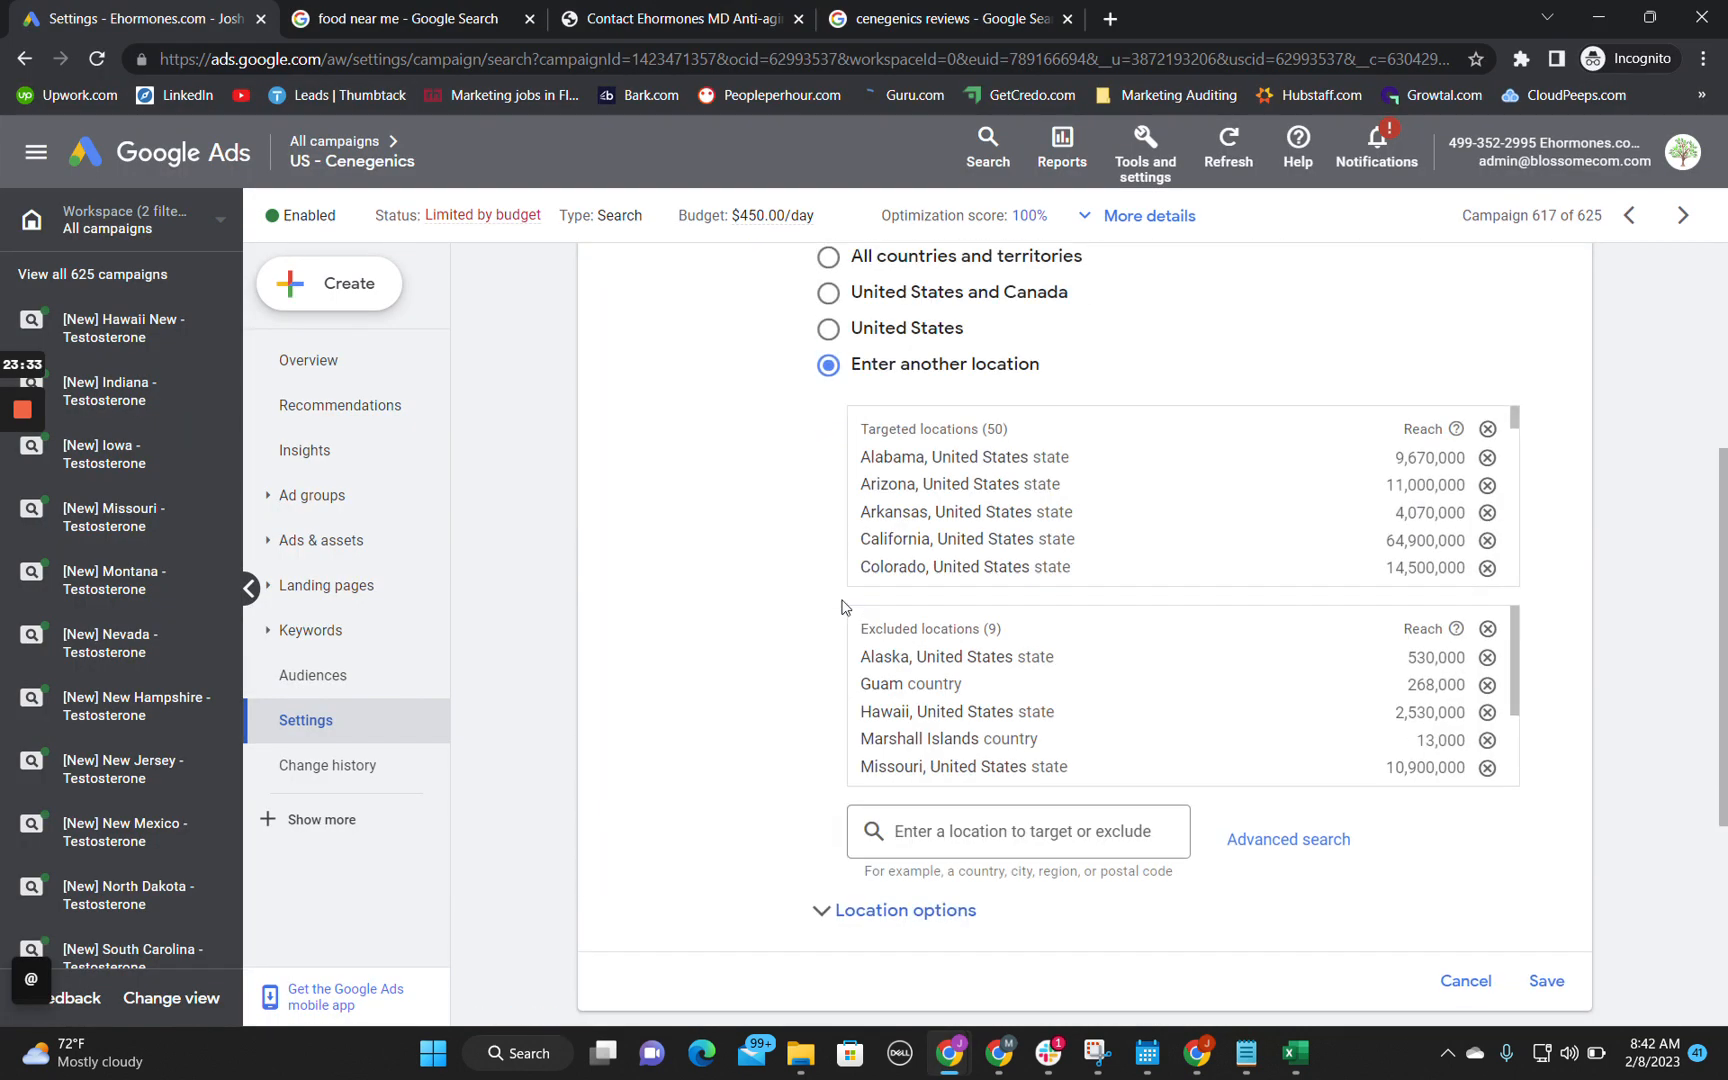
Step: Examine the full lists of targeted and excluded locations in the campaign's Locations settings
scroll(995, 572, "down", 1)
scroll(1000, 575, "down", 3)
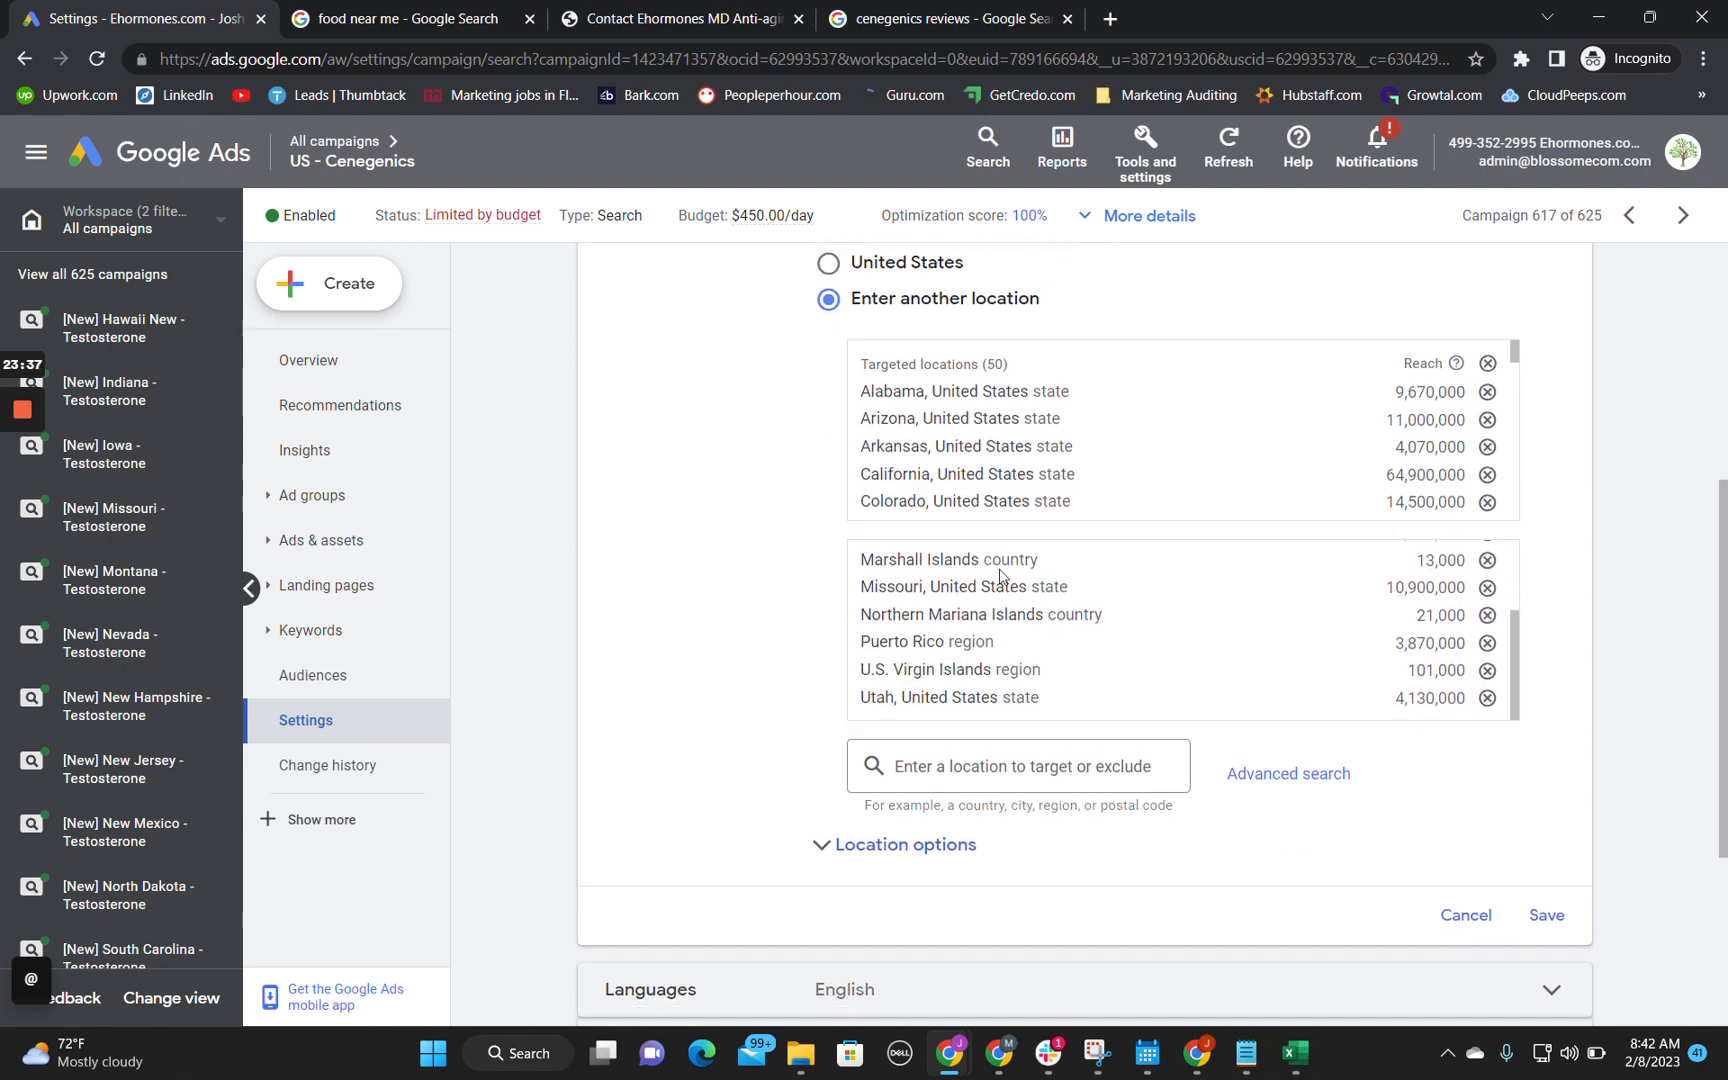
scroll(1000, 575, "up", 5)
scroll(1033, 570, "down", 5)
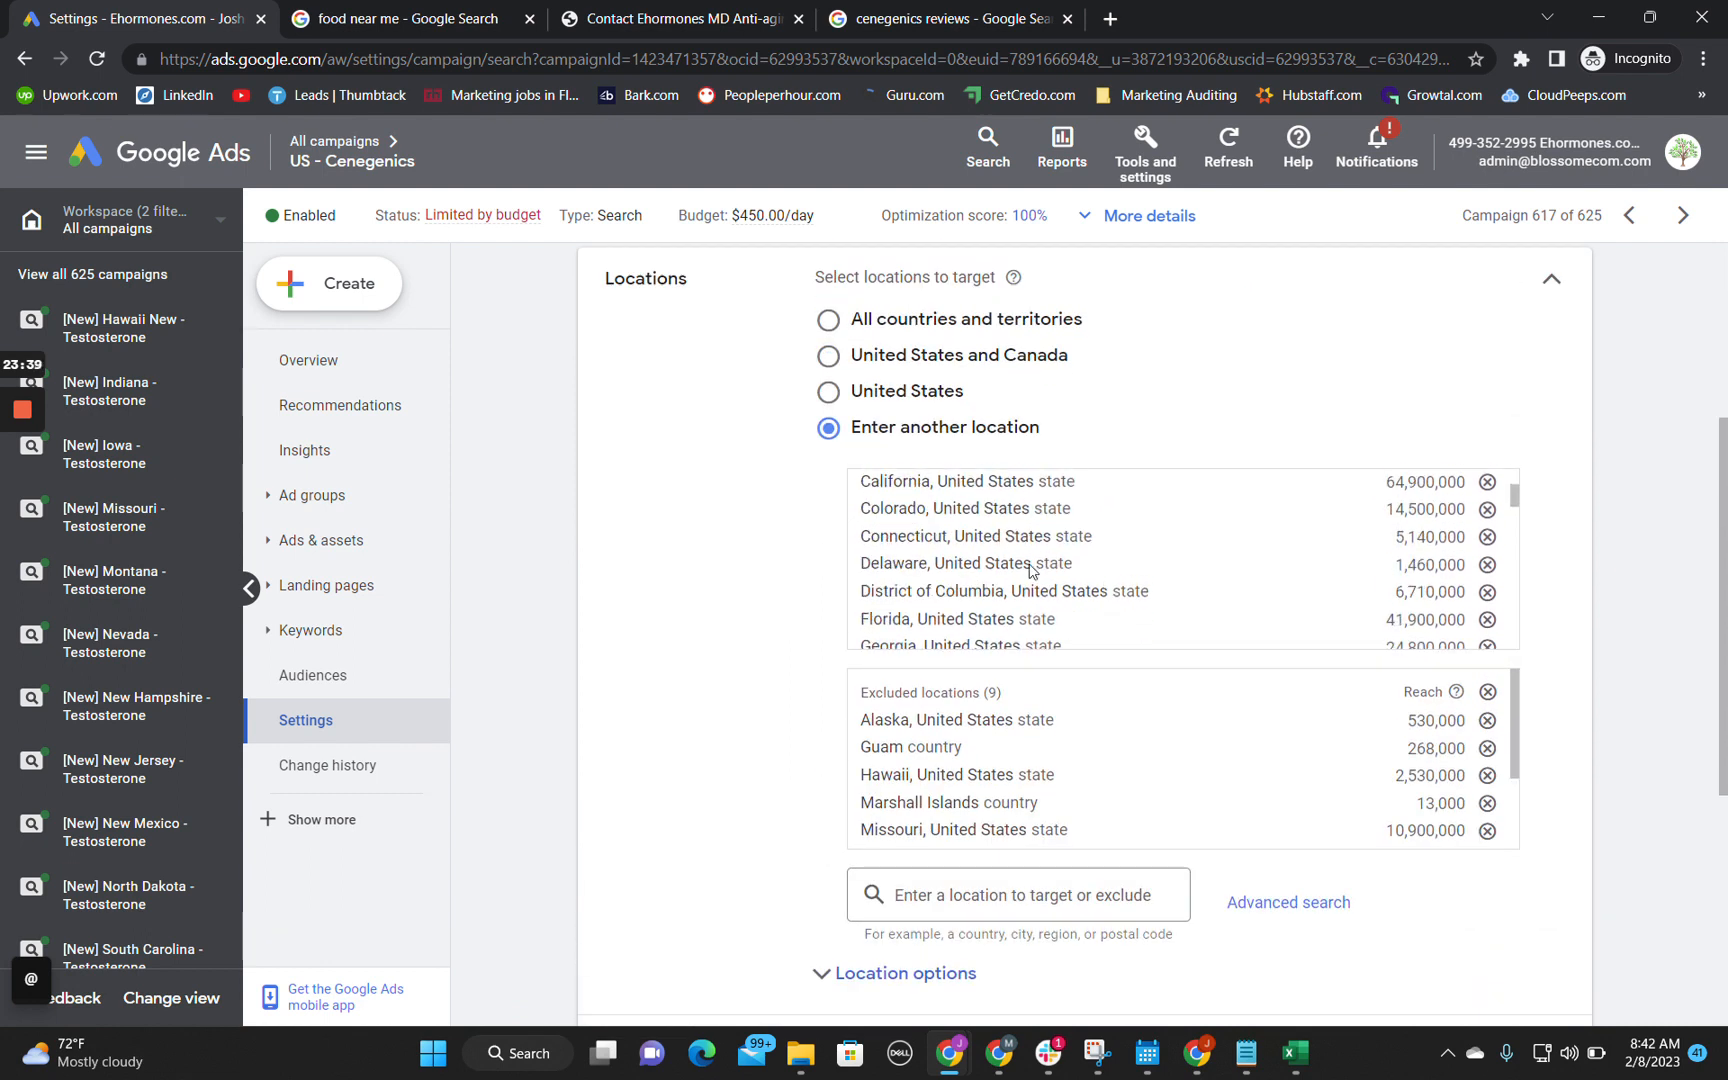
scroll(1033, 570, "down", 8)
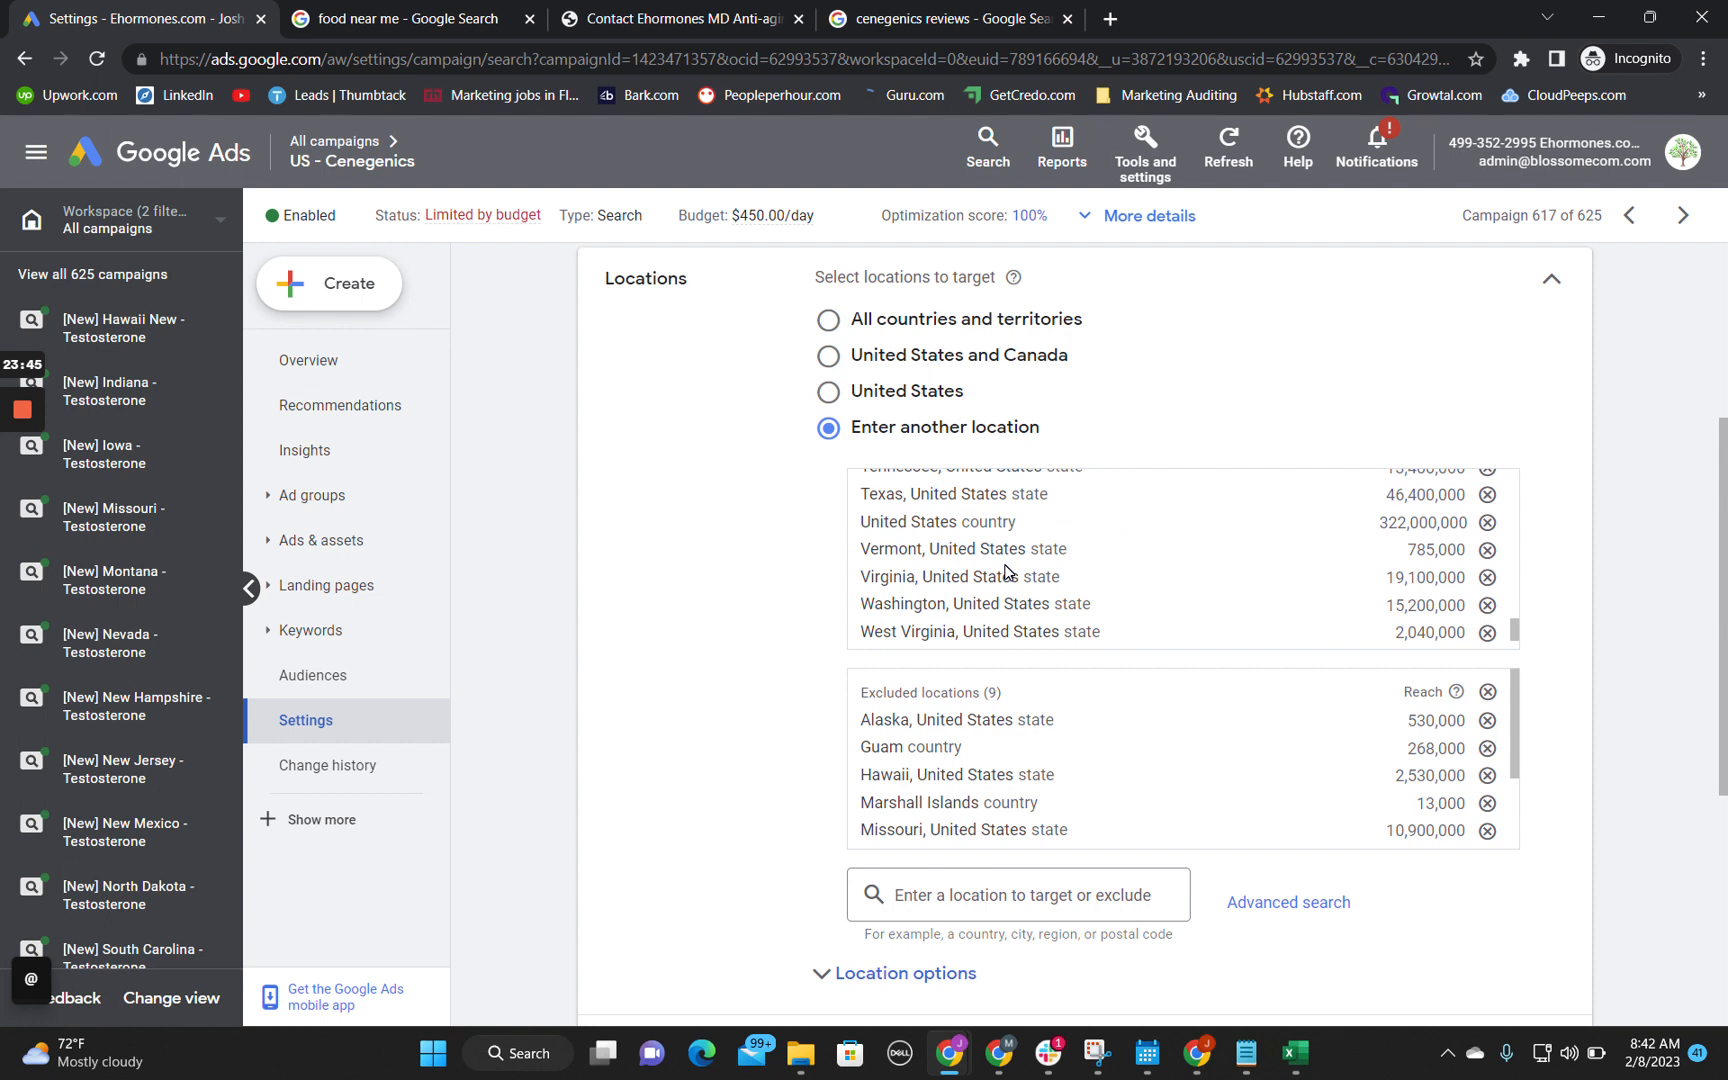
scroll(1008, 572, "down", 2)
scroll(765, 747, "down", 2)
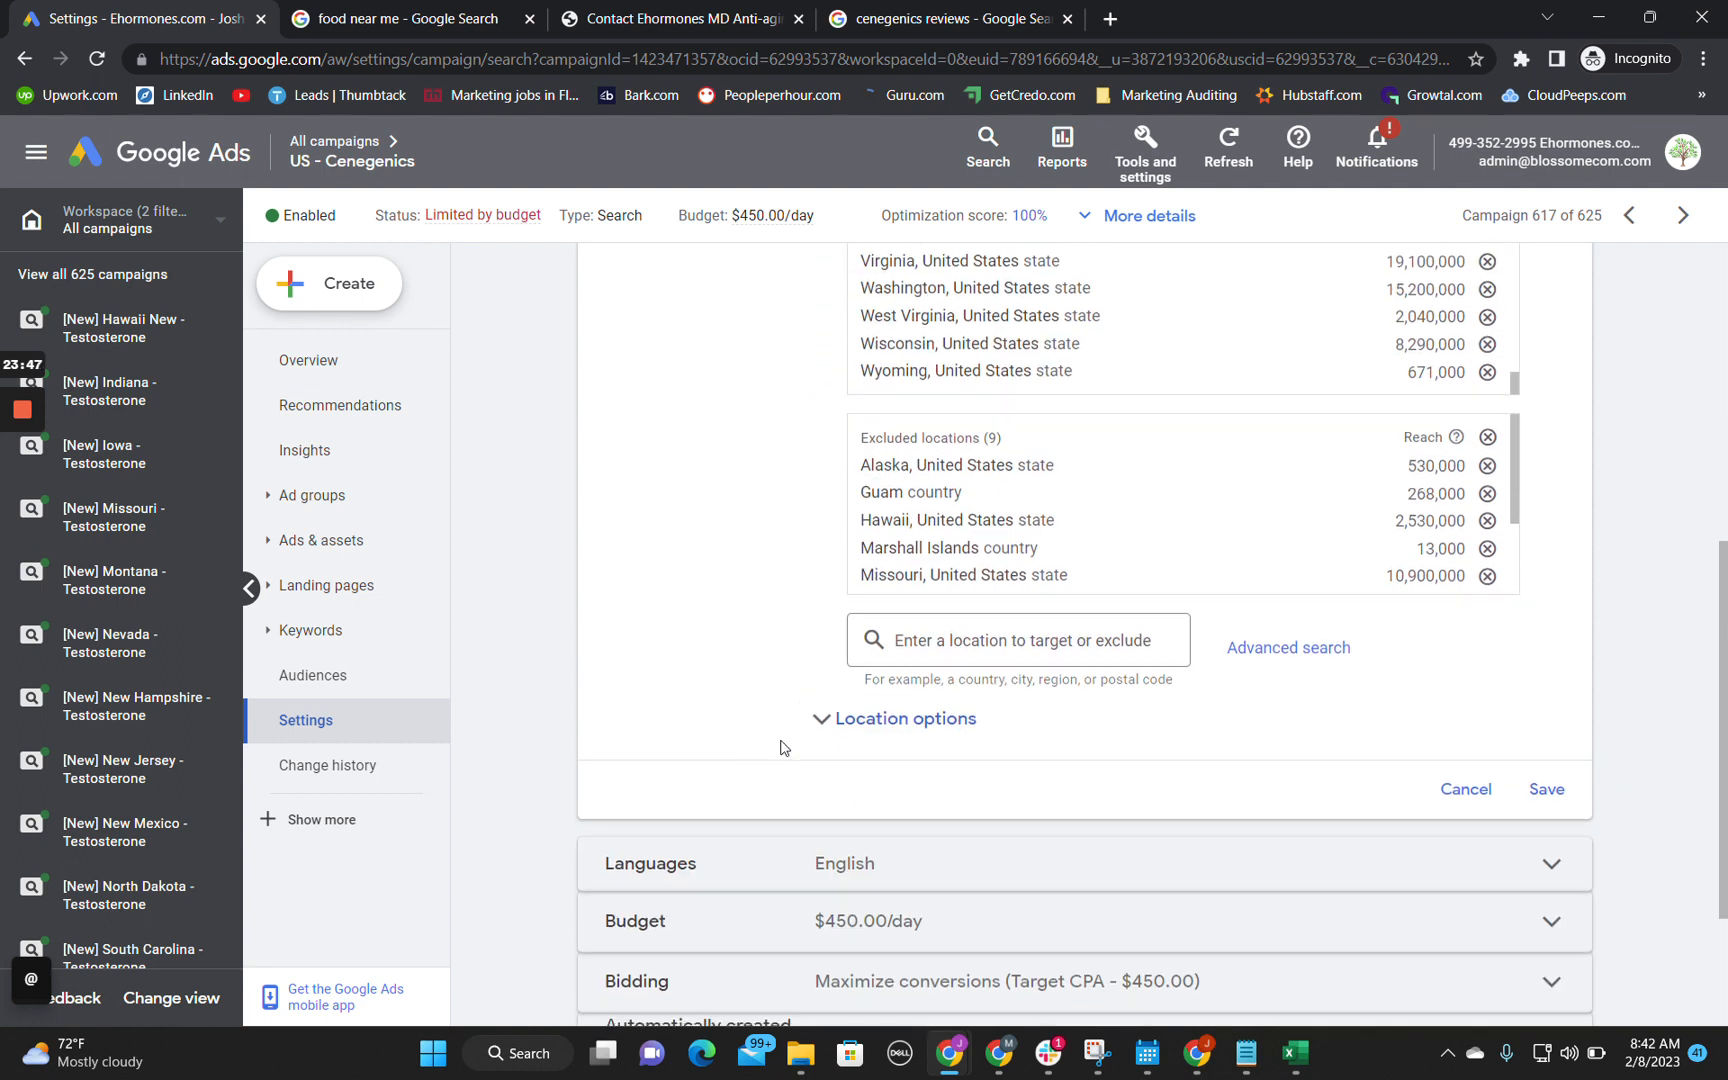
Step: Expand the location options and examine the Target and Exclude presence settings alongside the listed locations
left_click(818, 717)
scroll(712, 680, "down", 2)
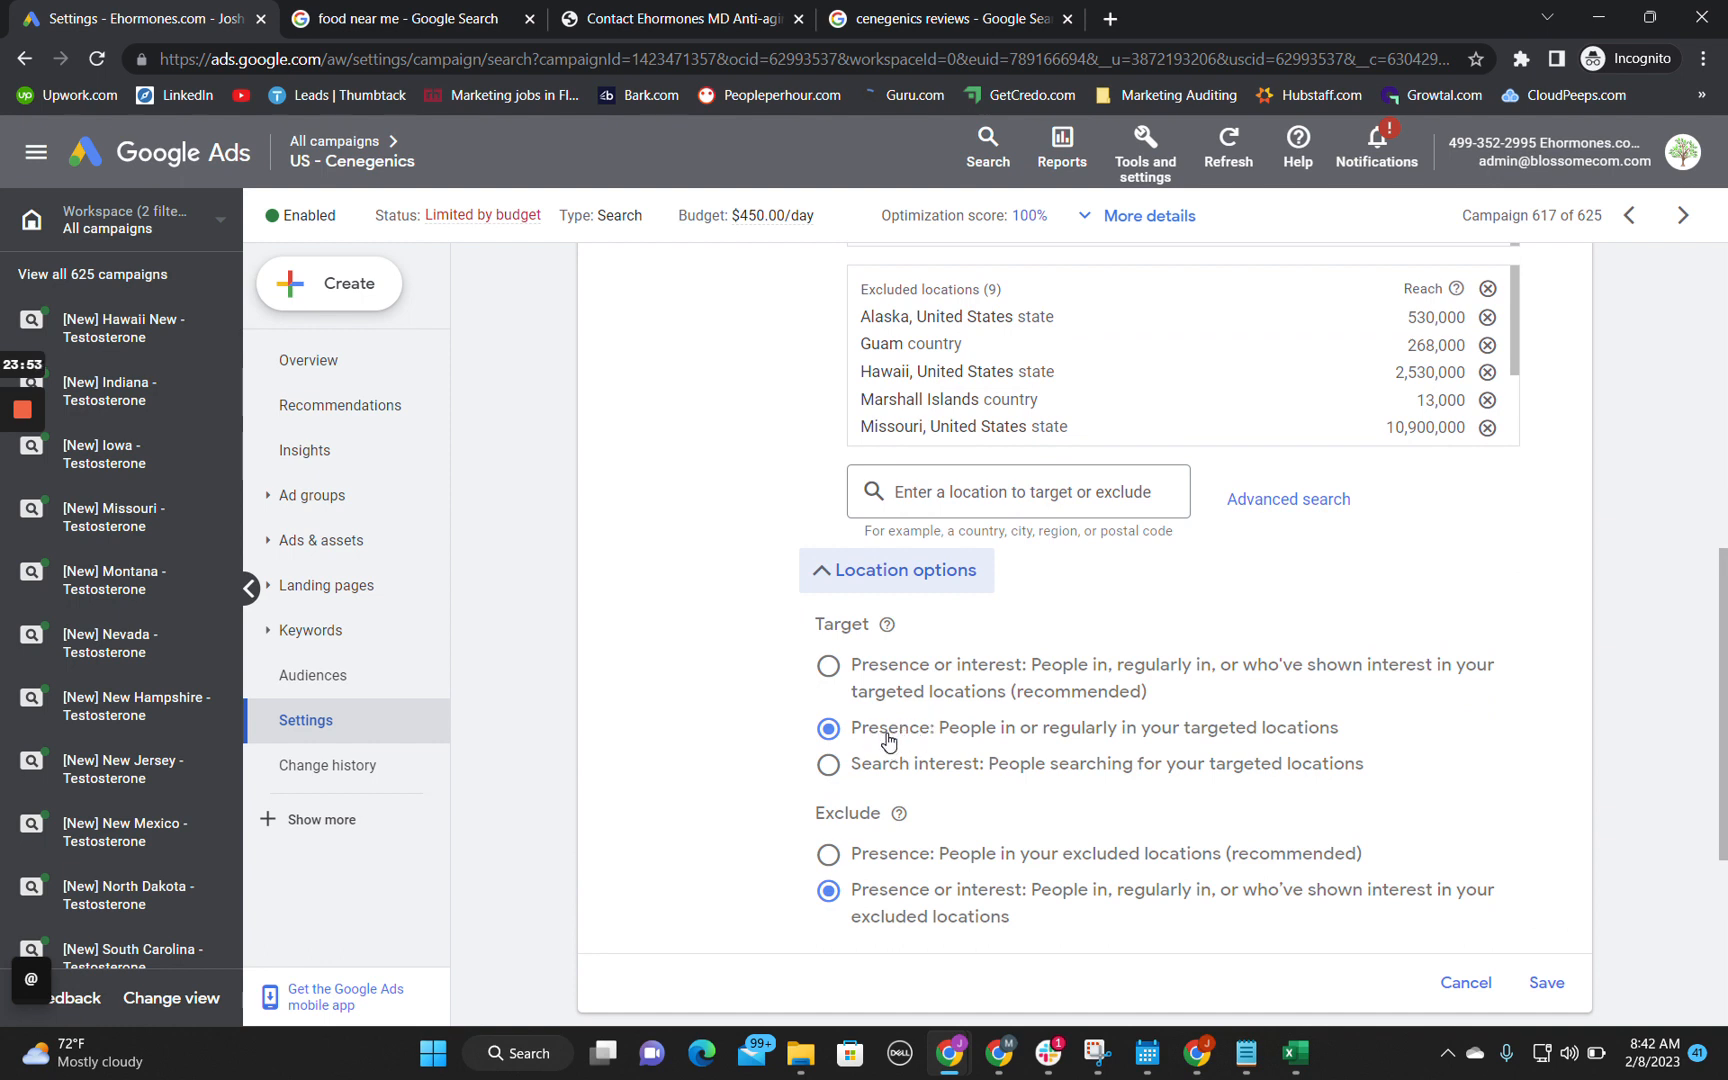
scroll(763, 617, "up", 4)
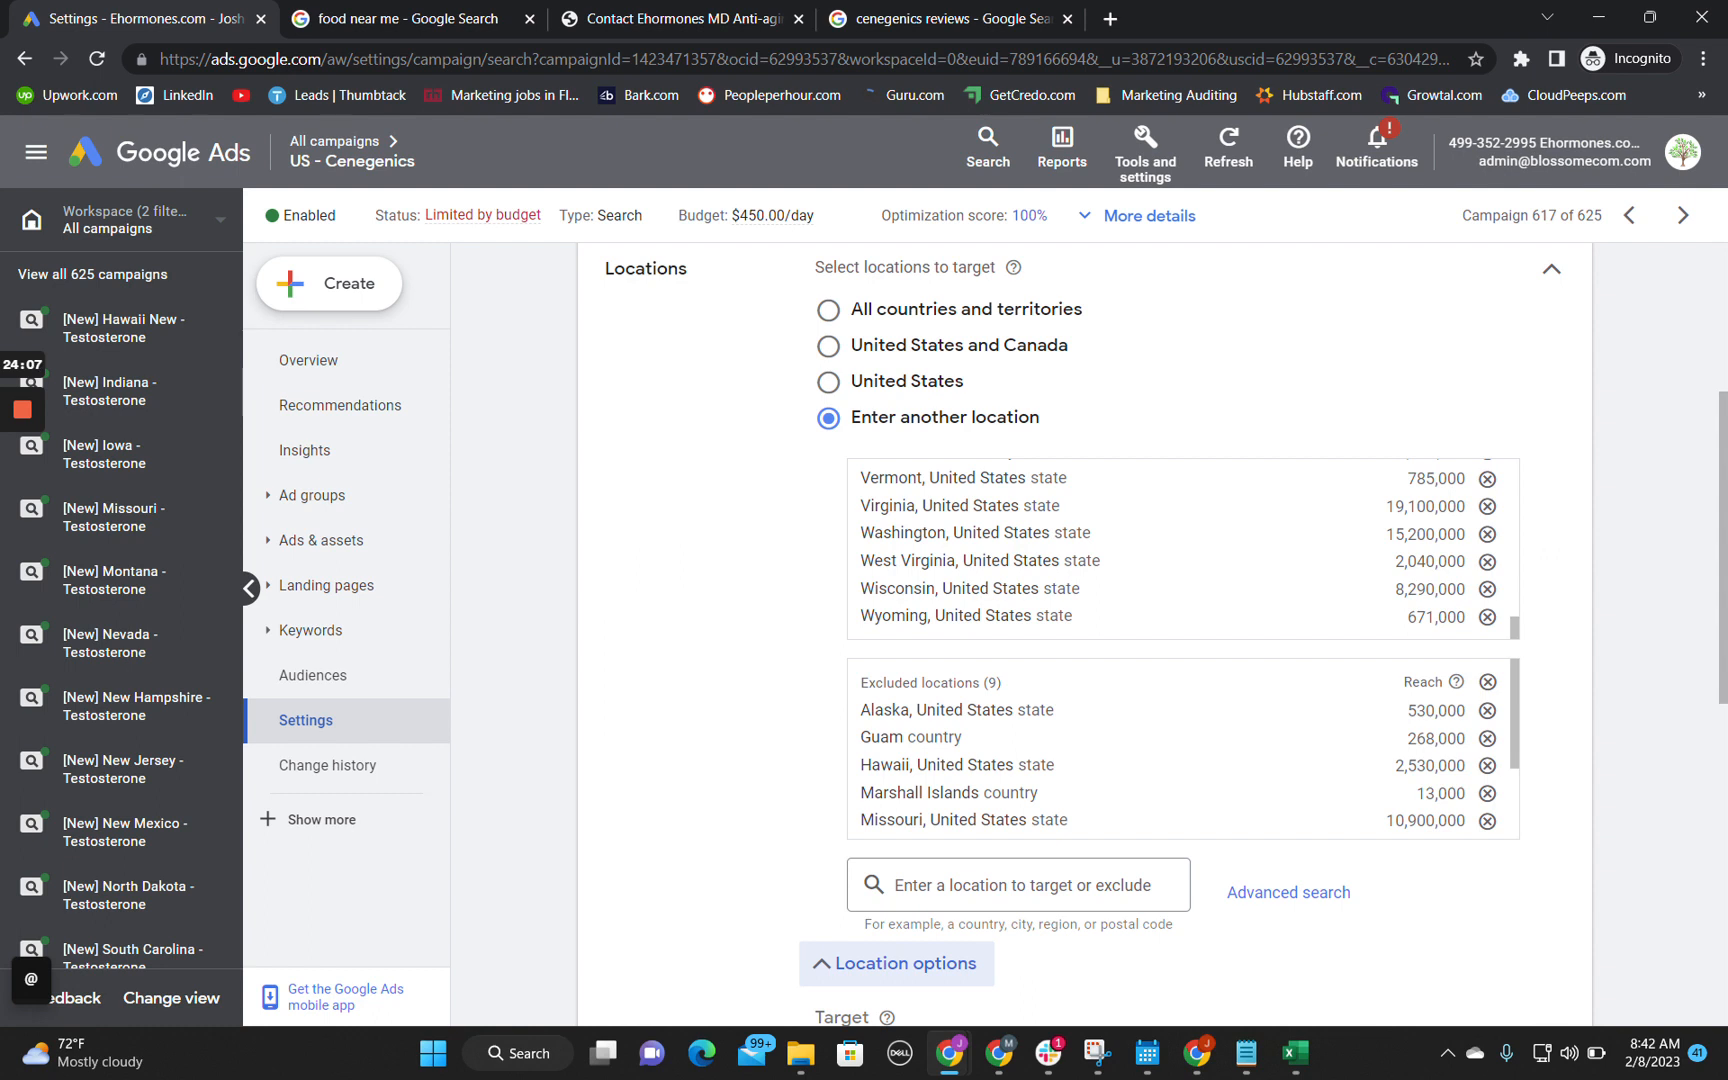
double_click(888, 506)
left_click(888, 506)
scroll(730, 853, "down", 1)
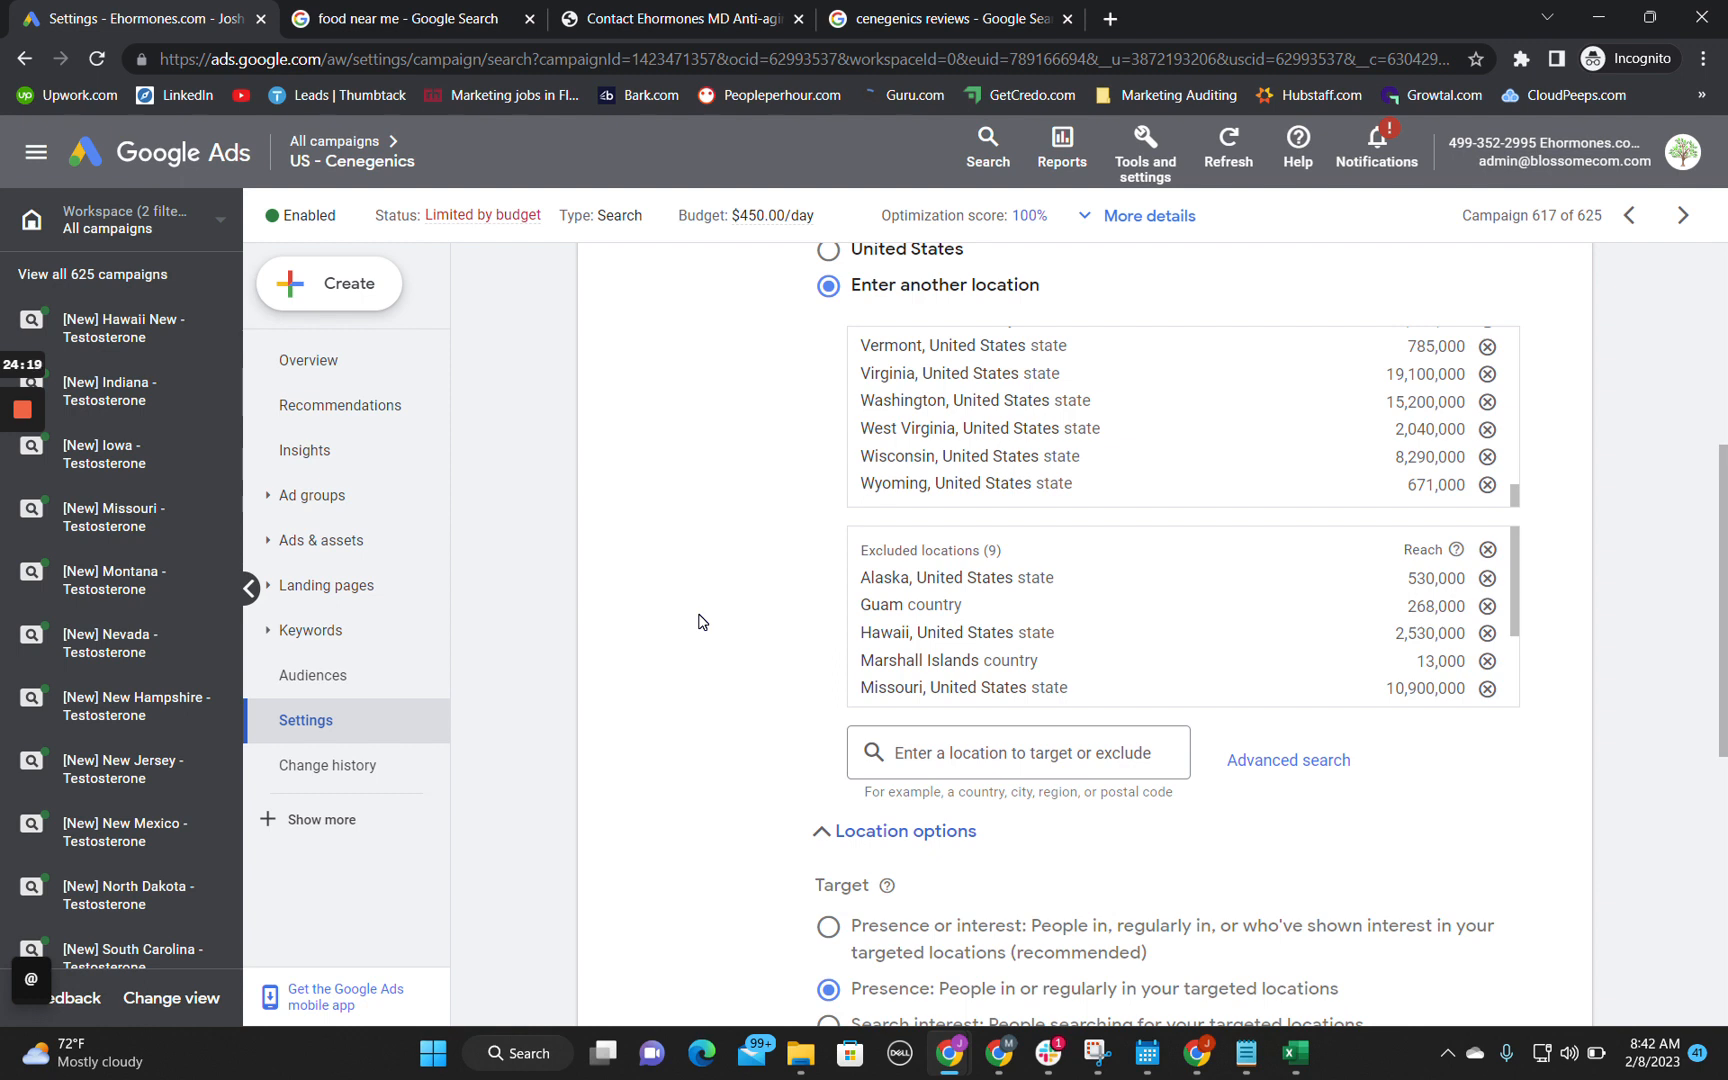
scroll(744, 710, "down", 1)
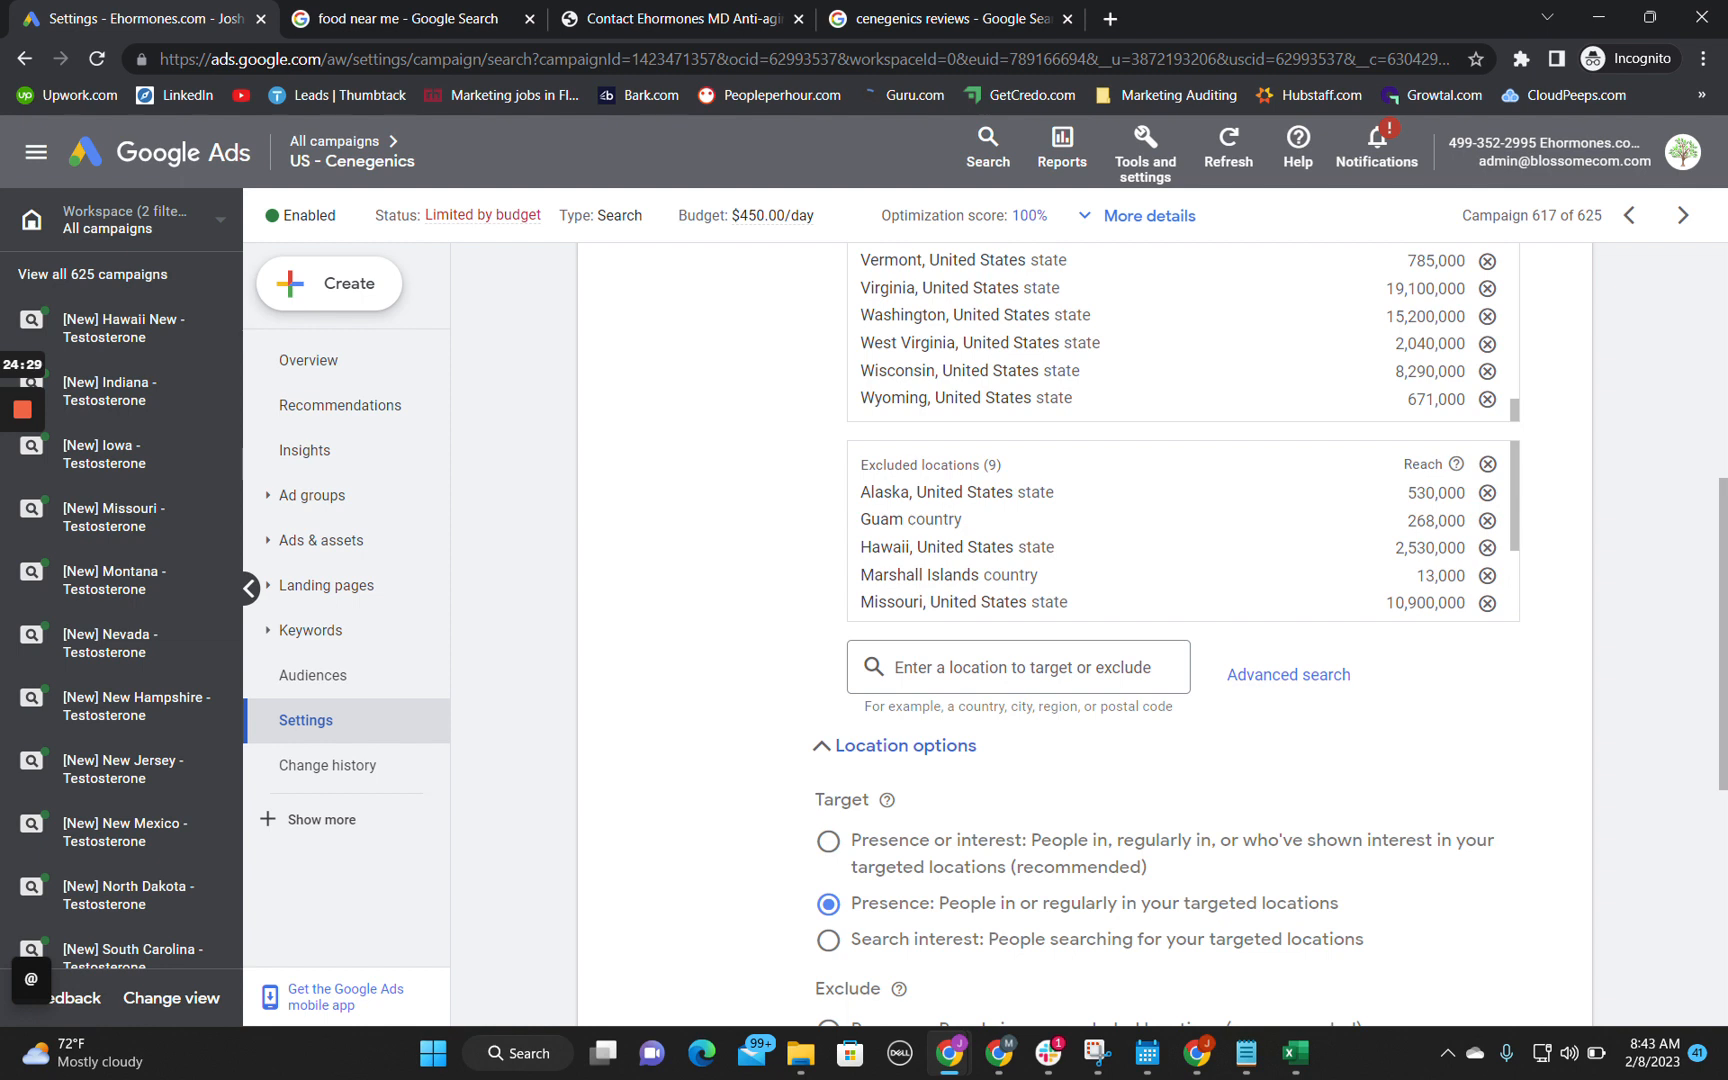
scroll(1180, 530, "down", 4)
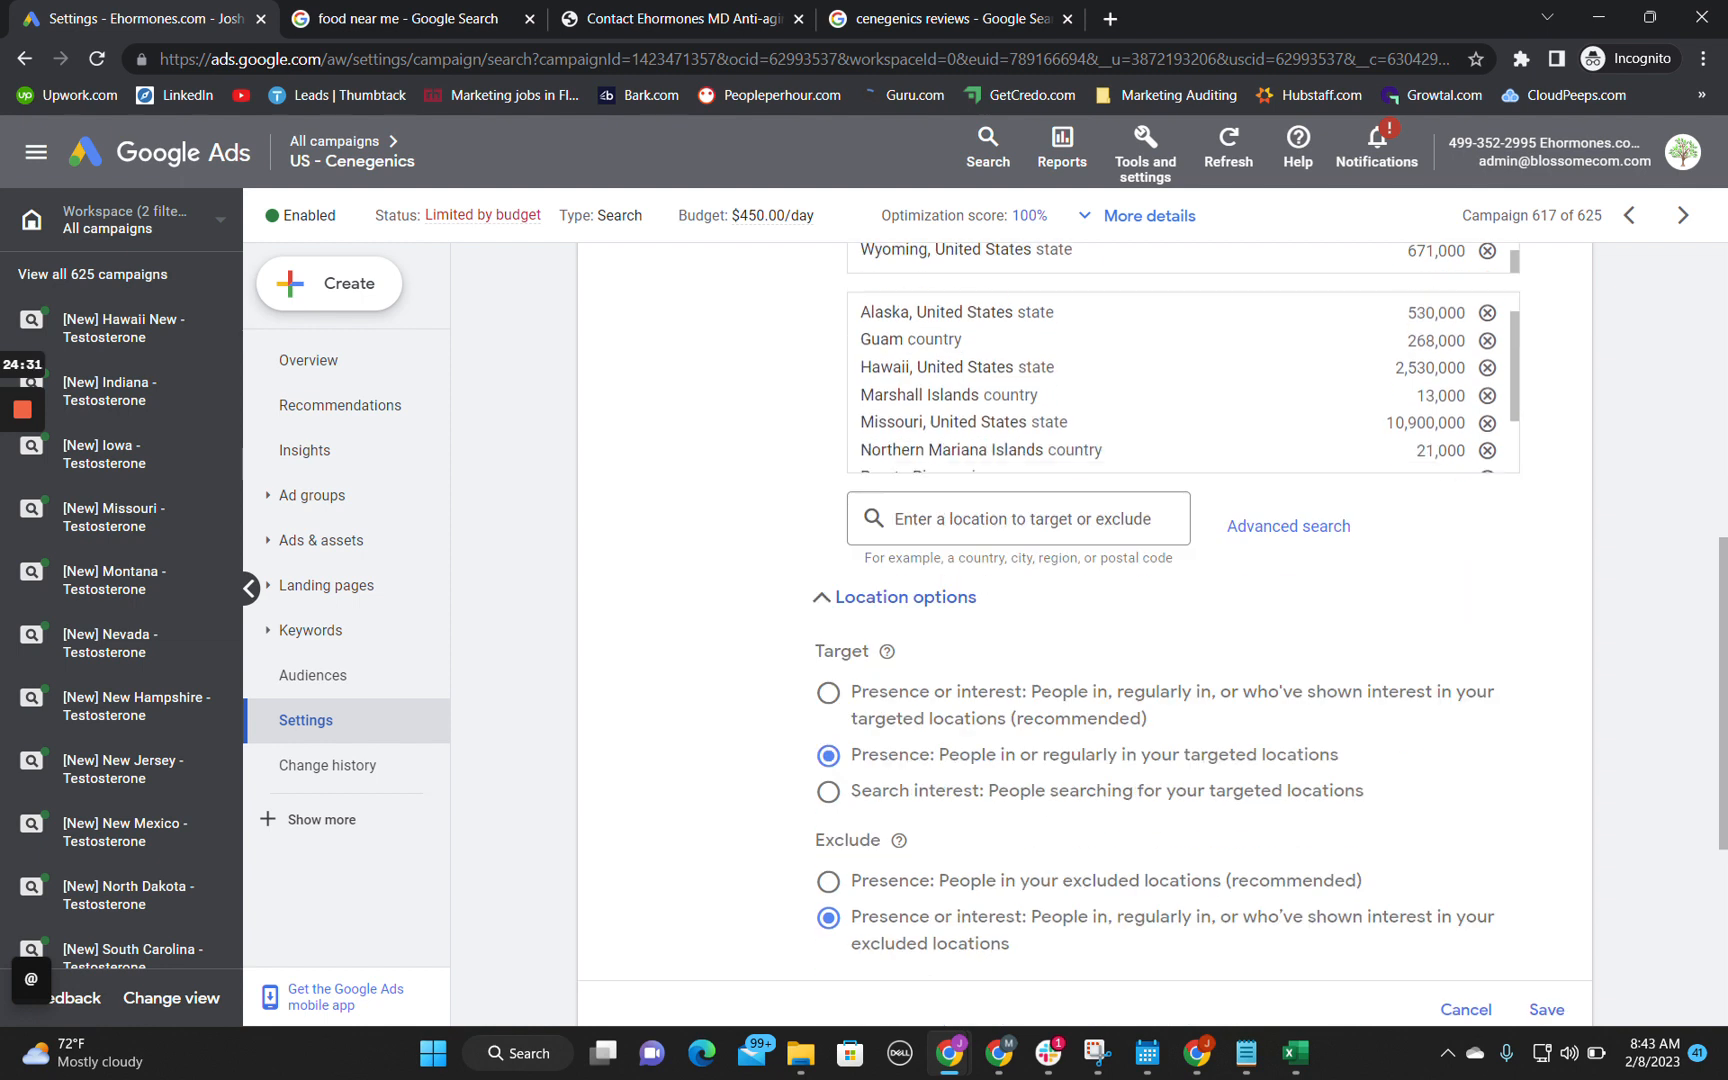
scroll(800, 741, "down", 2)
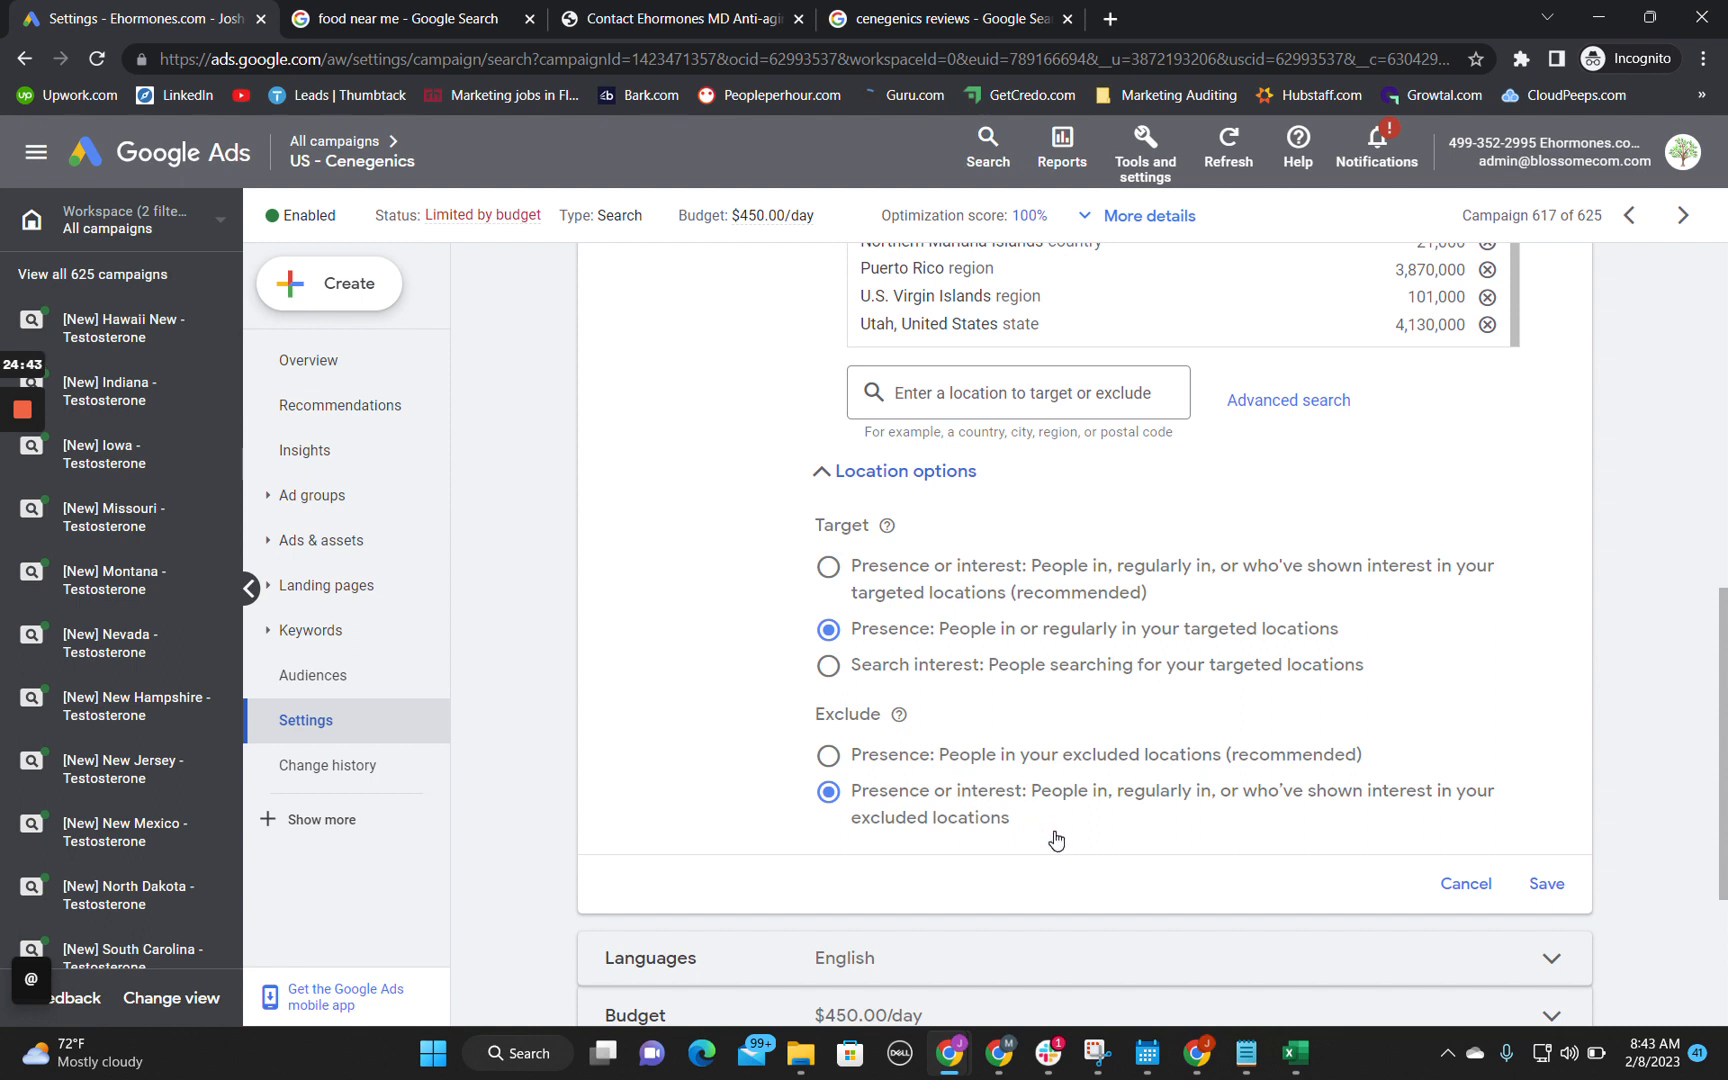
Step: Return to the Technical Audit sheet and enter in cell B15 "Recommend removing presence and interest from exclusion and adding it to only presence."
mouse_move(949, 1052)
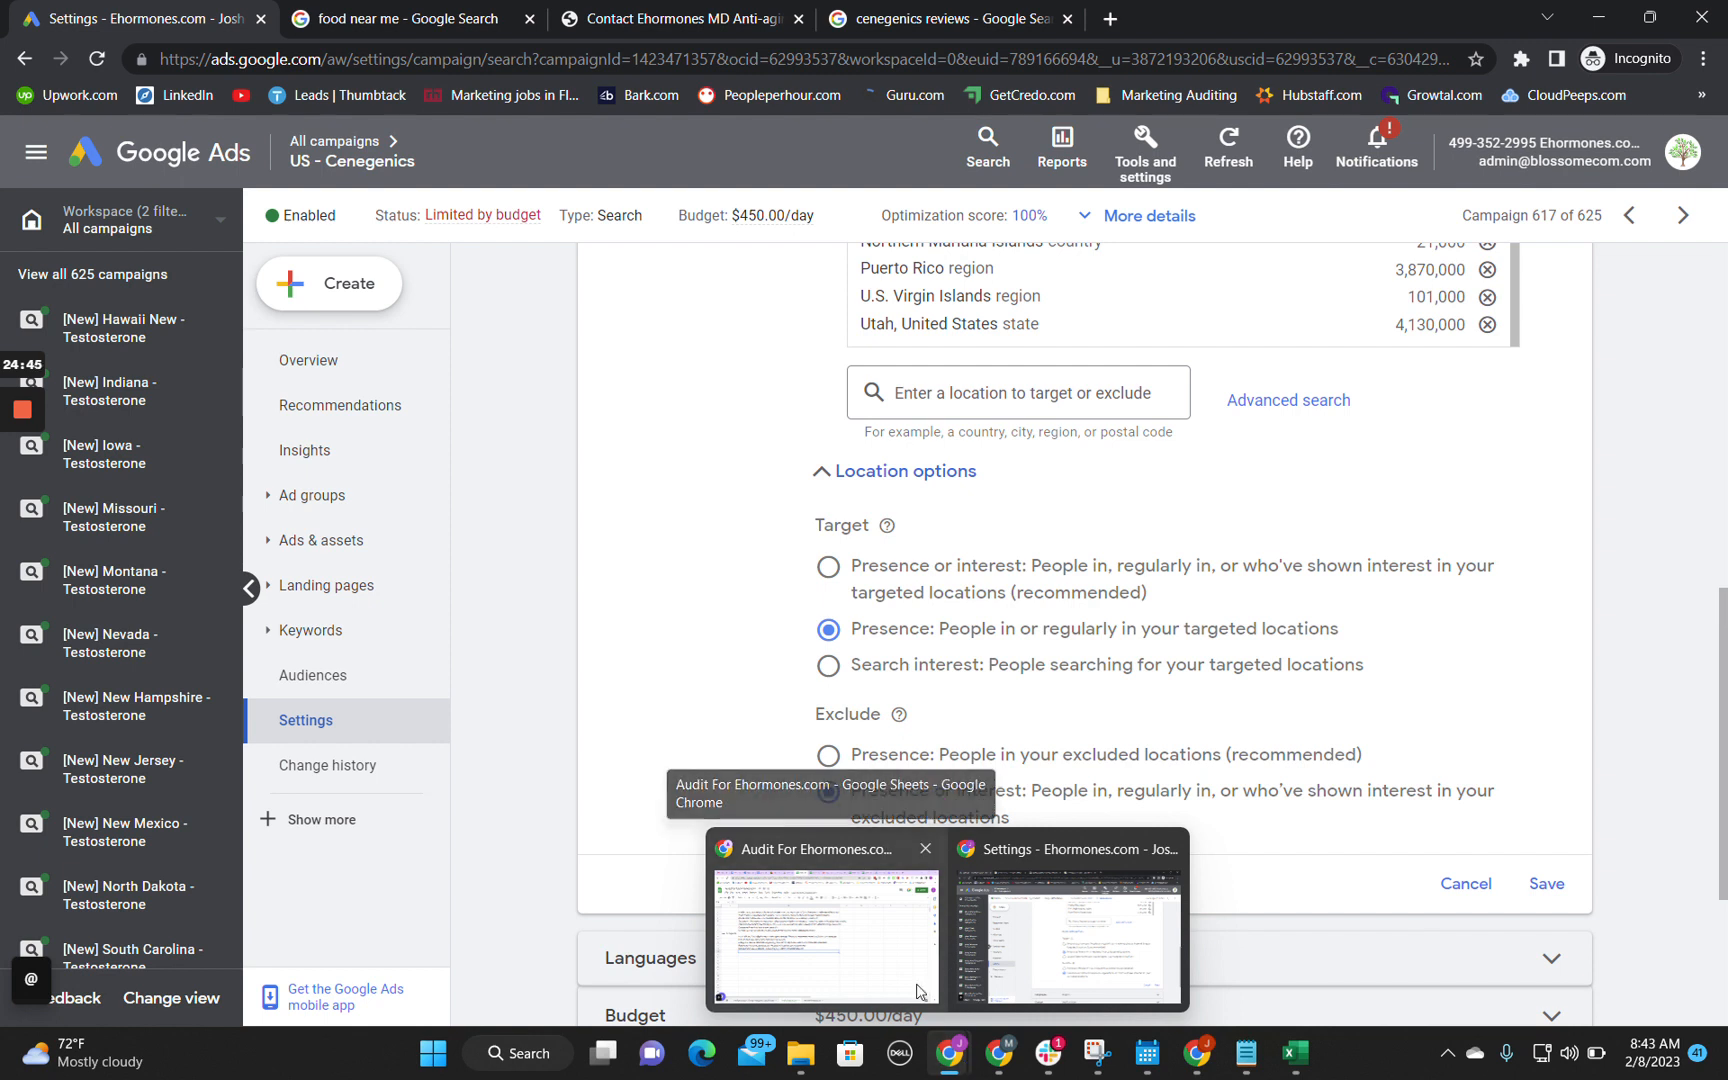
left_click(938, 1006)
left_click(316, 613)
left_click(316, 625)
type("Recommen")
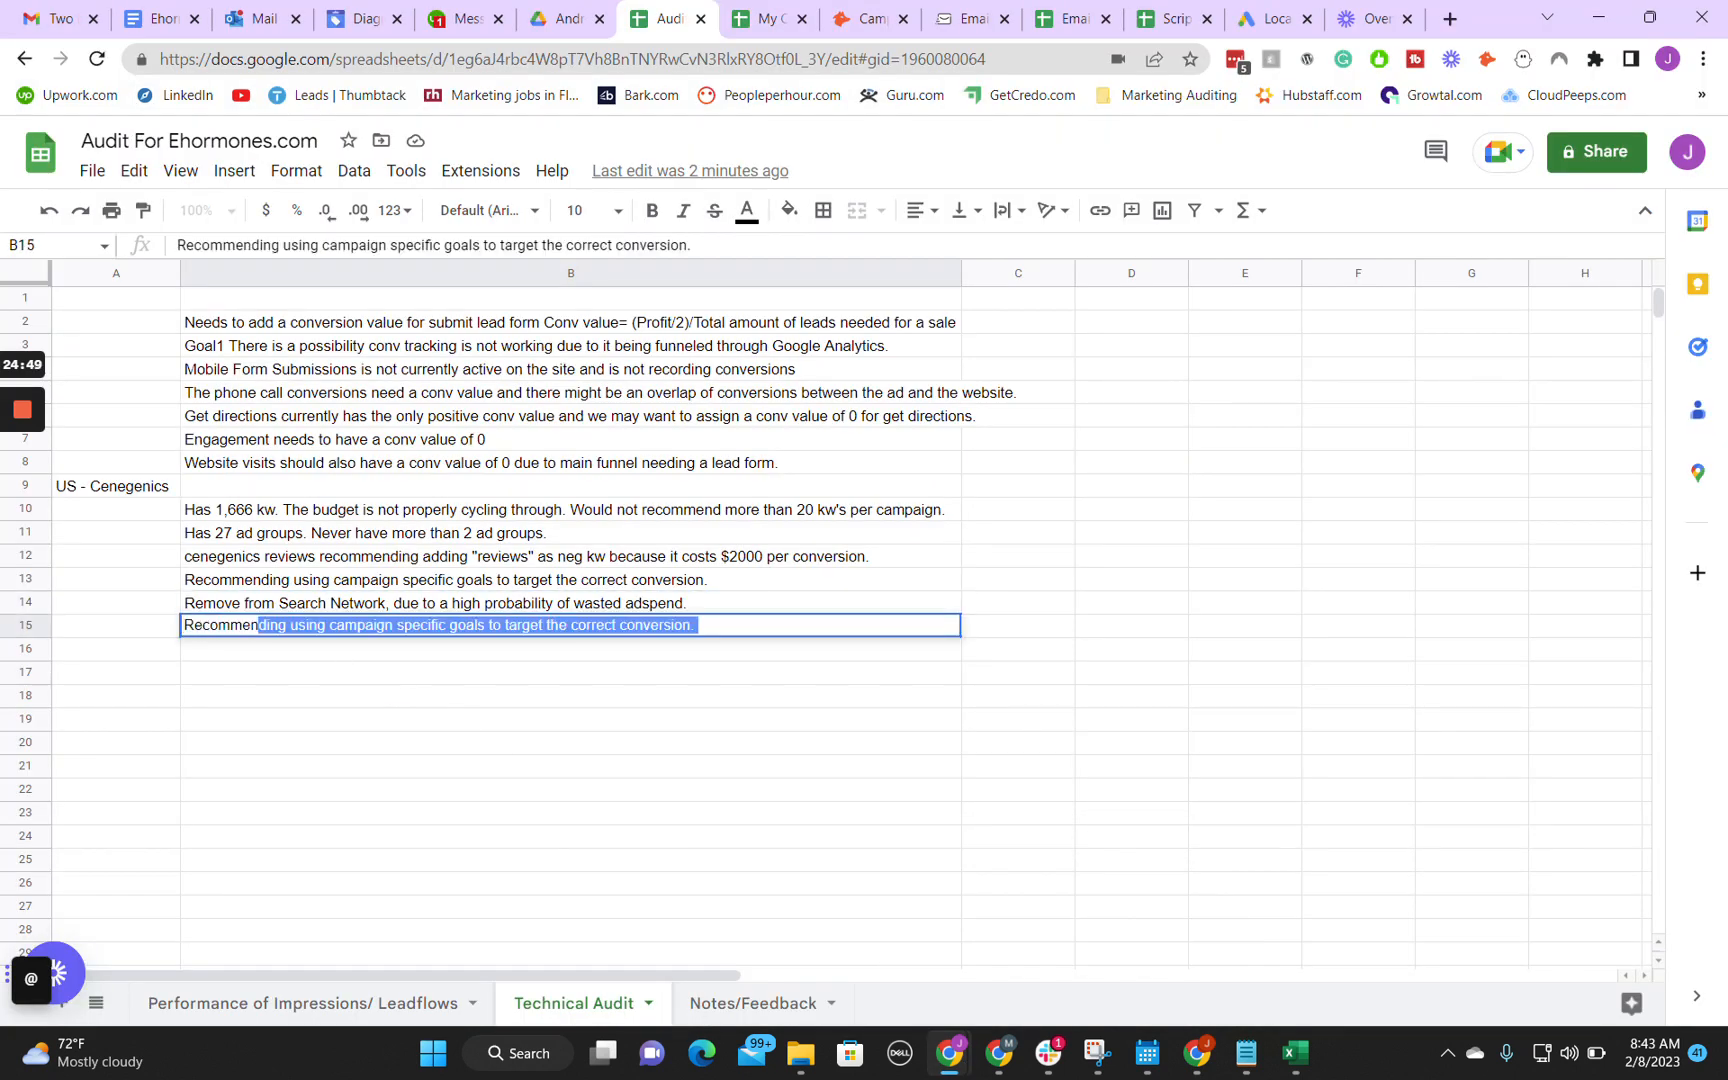
type("d removing ")
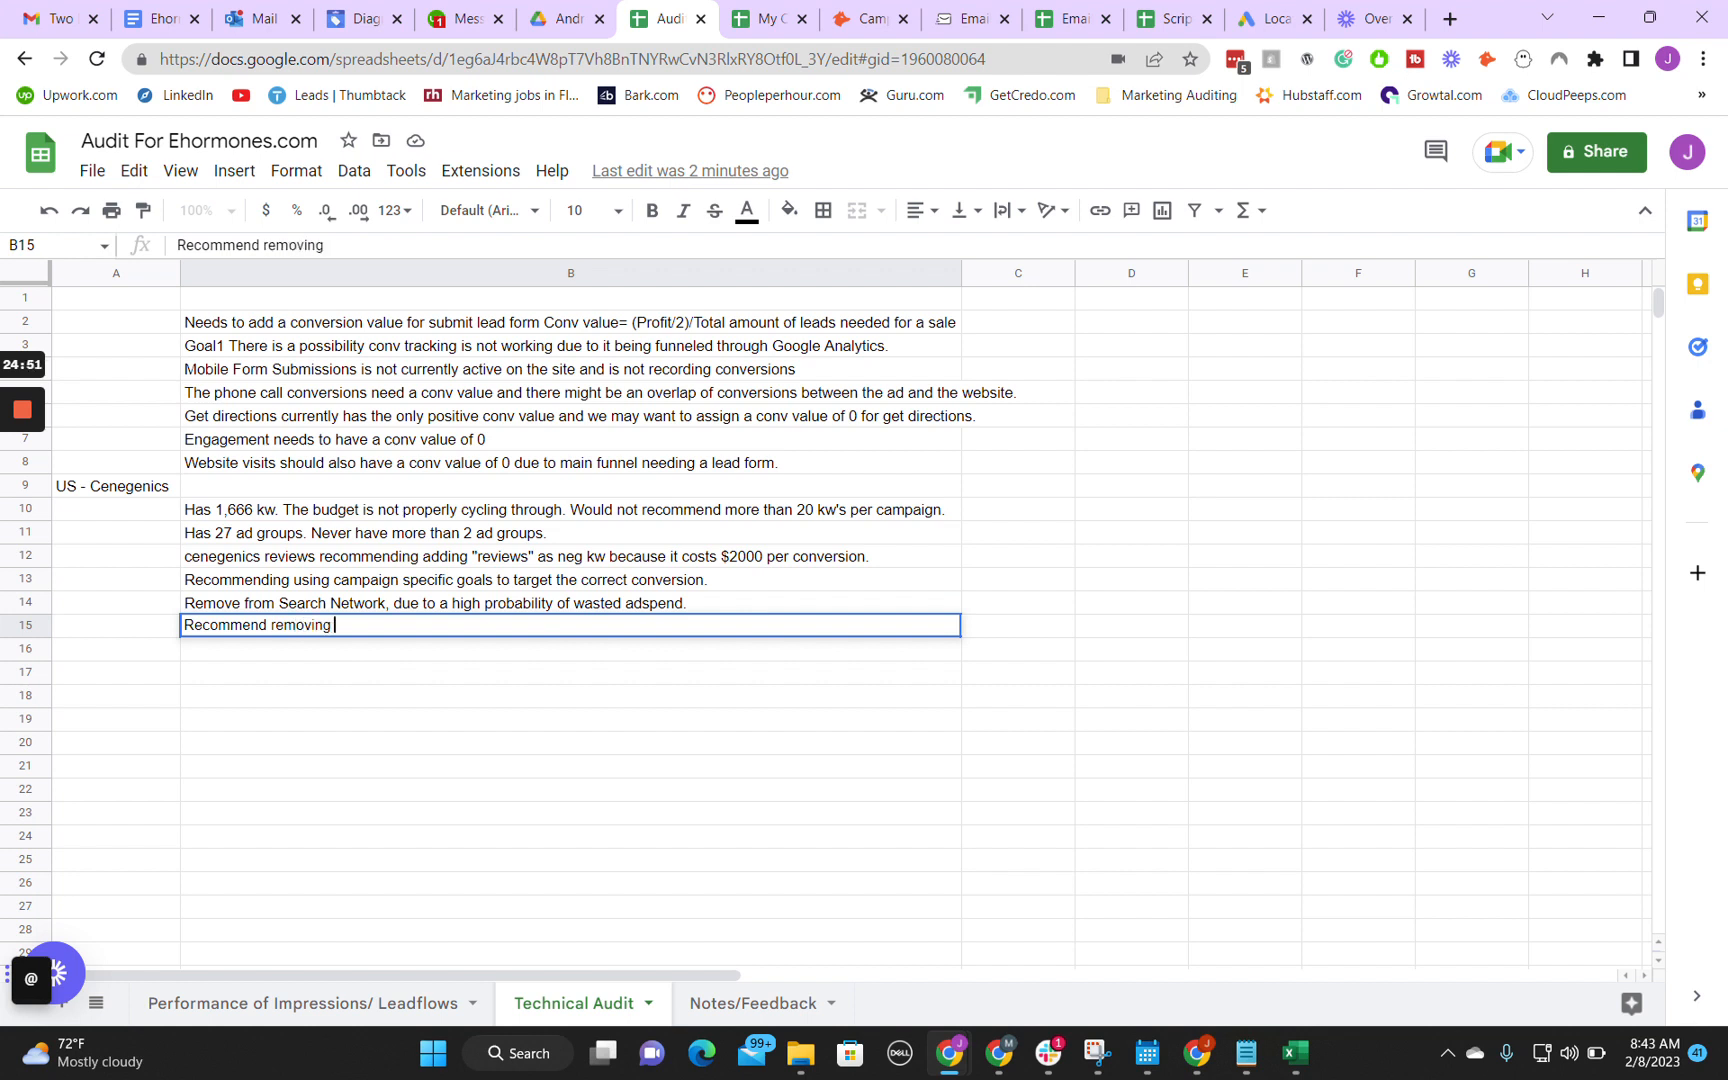
type("presence and intere")
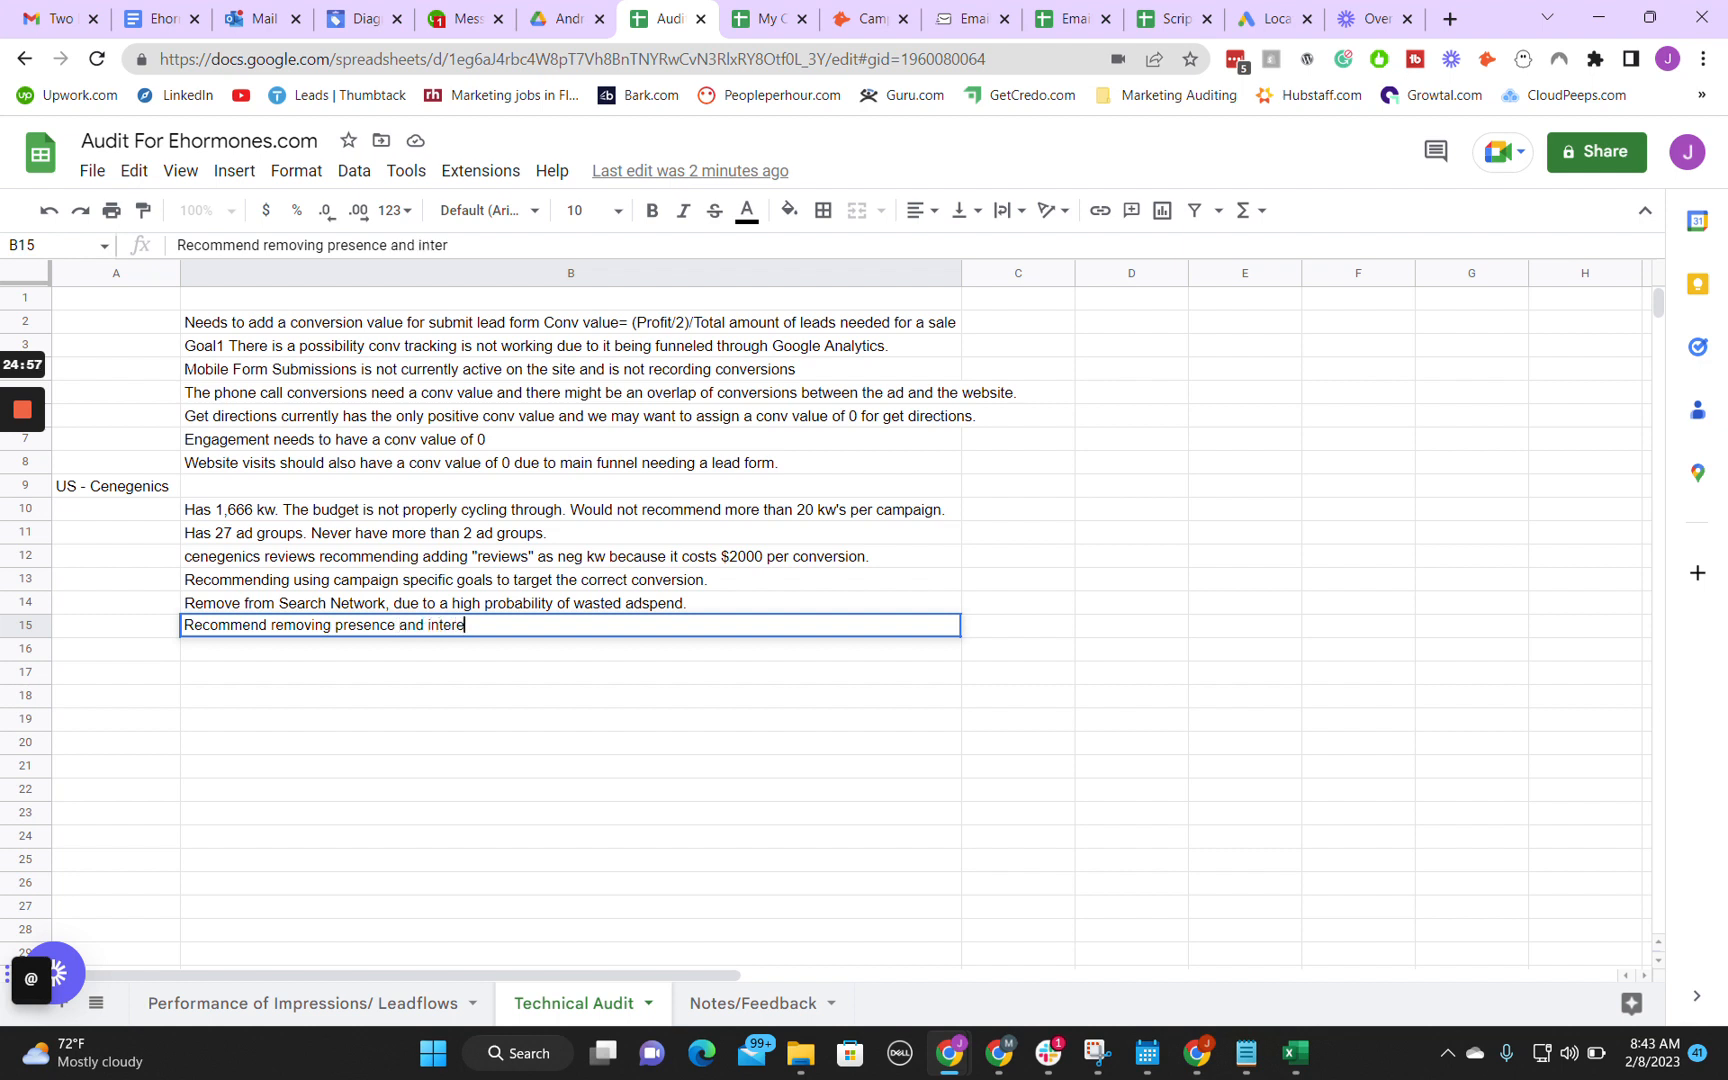
type("st from exclusion and ")
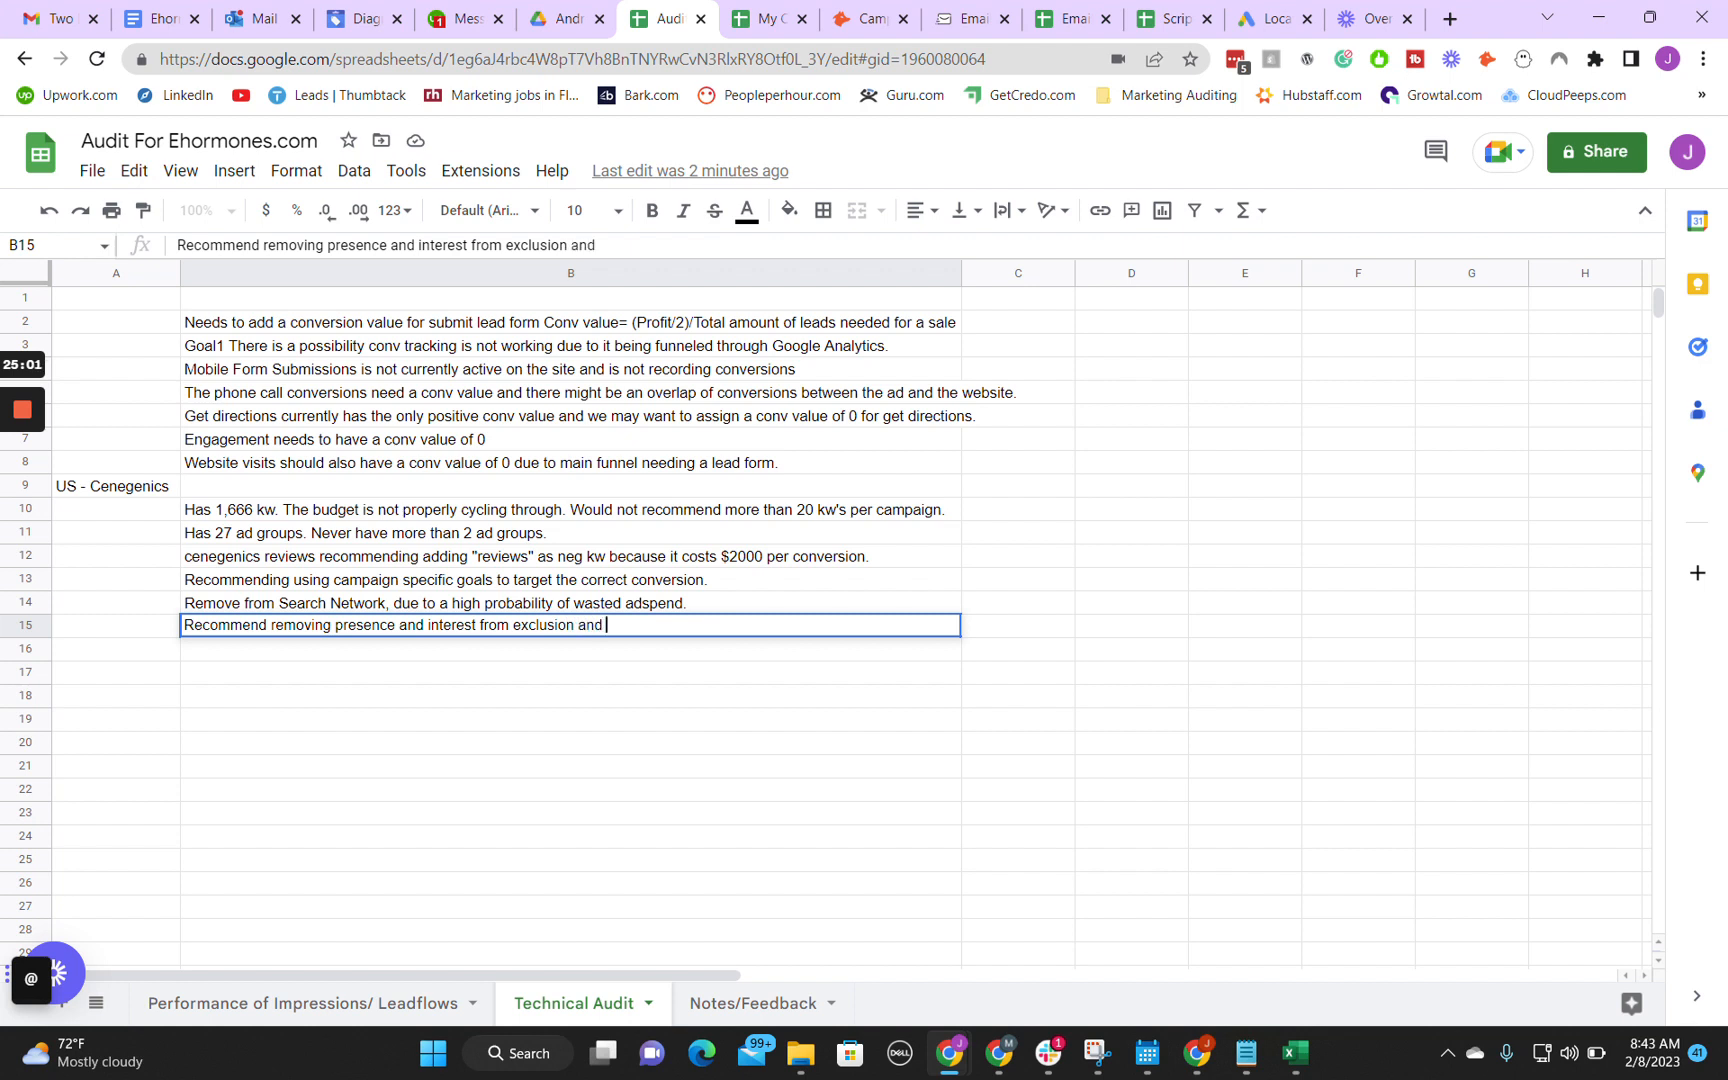
type("adding it to only ")
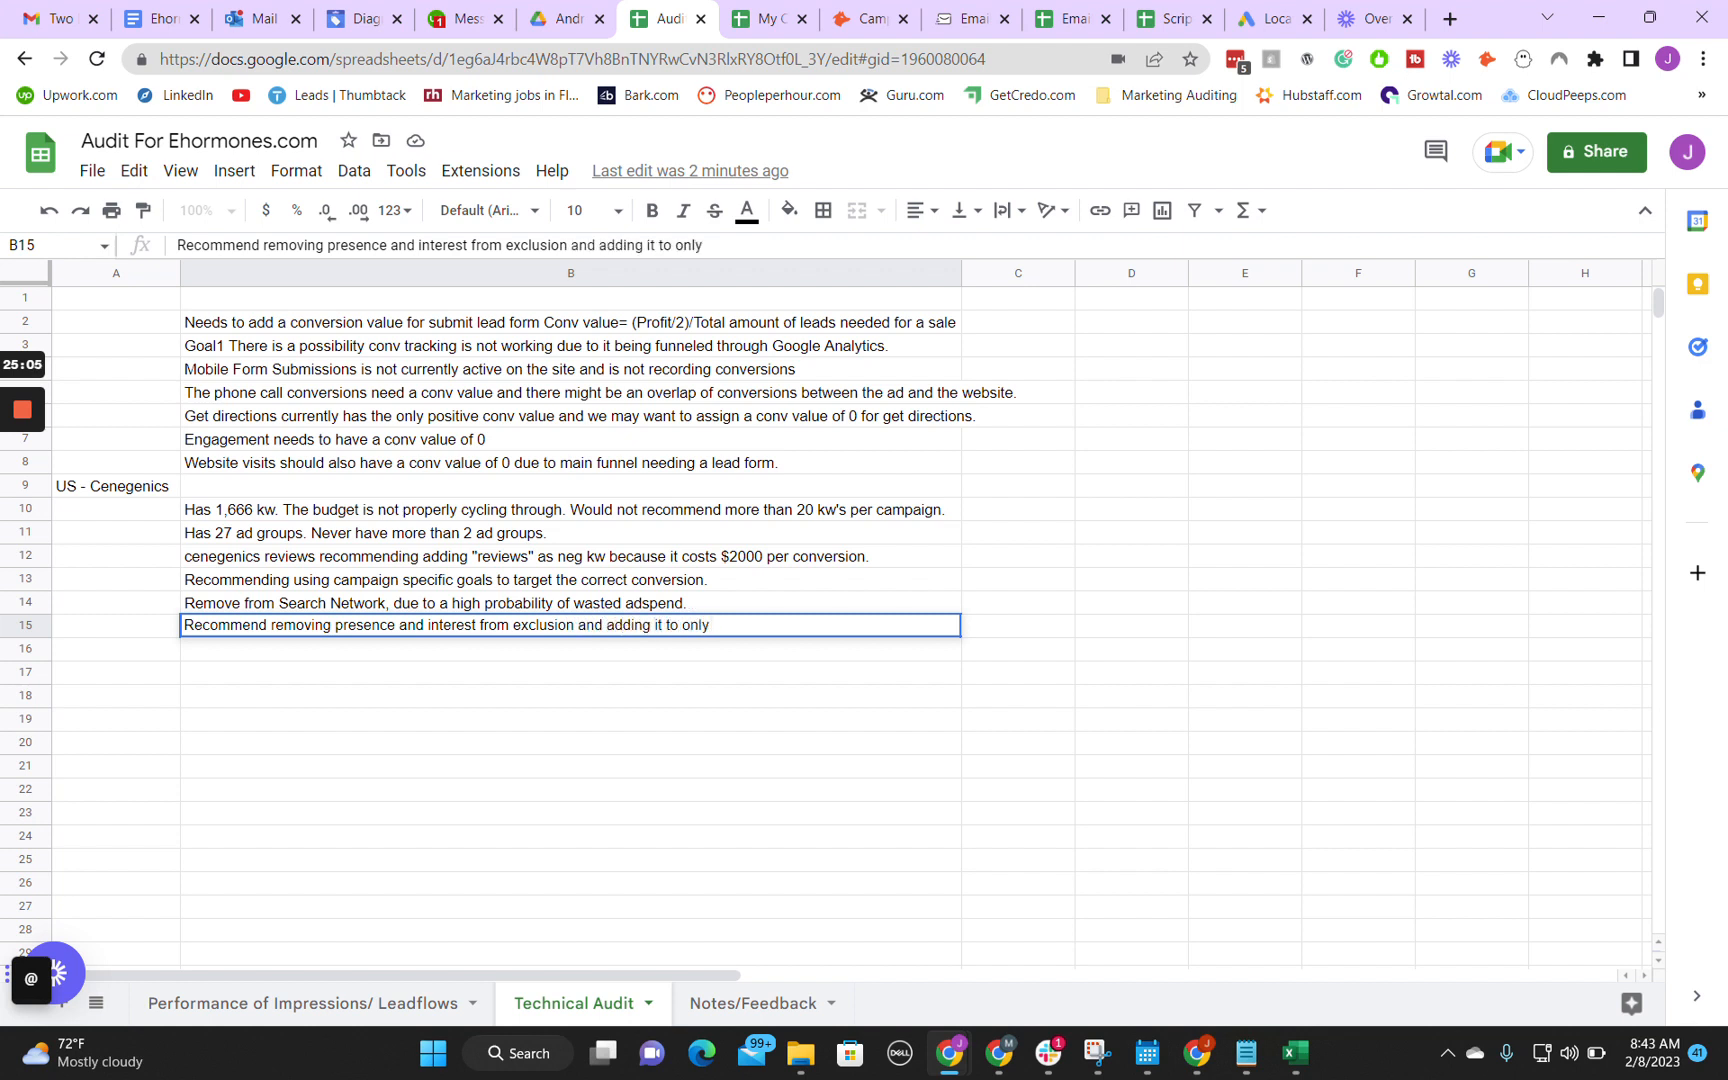
type("presence.")
key("Return")
Step: Switch back to Google Ads and review the campaign's Budget and Languages settings
mouse_move(1000, 1050)
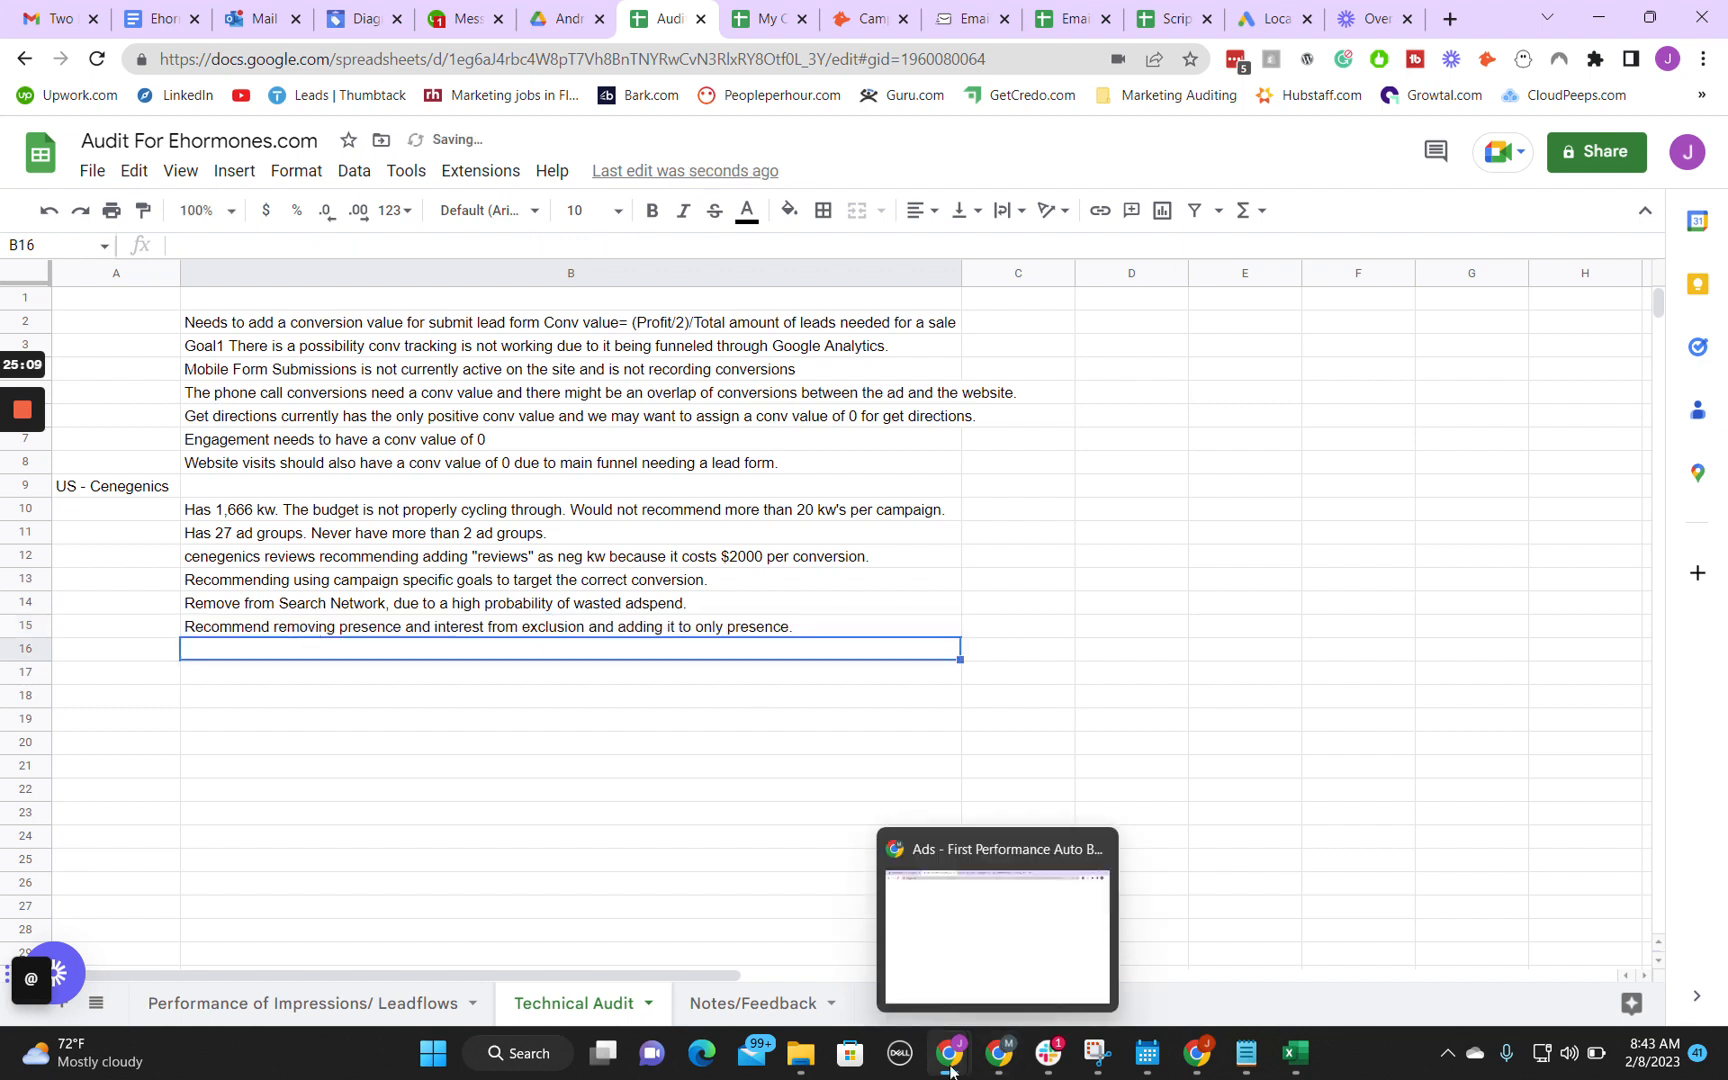
left_click(1019, 992)
scroll(815, 617, "down", 3)
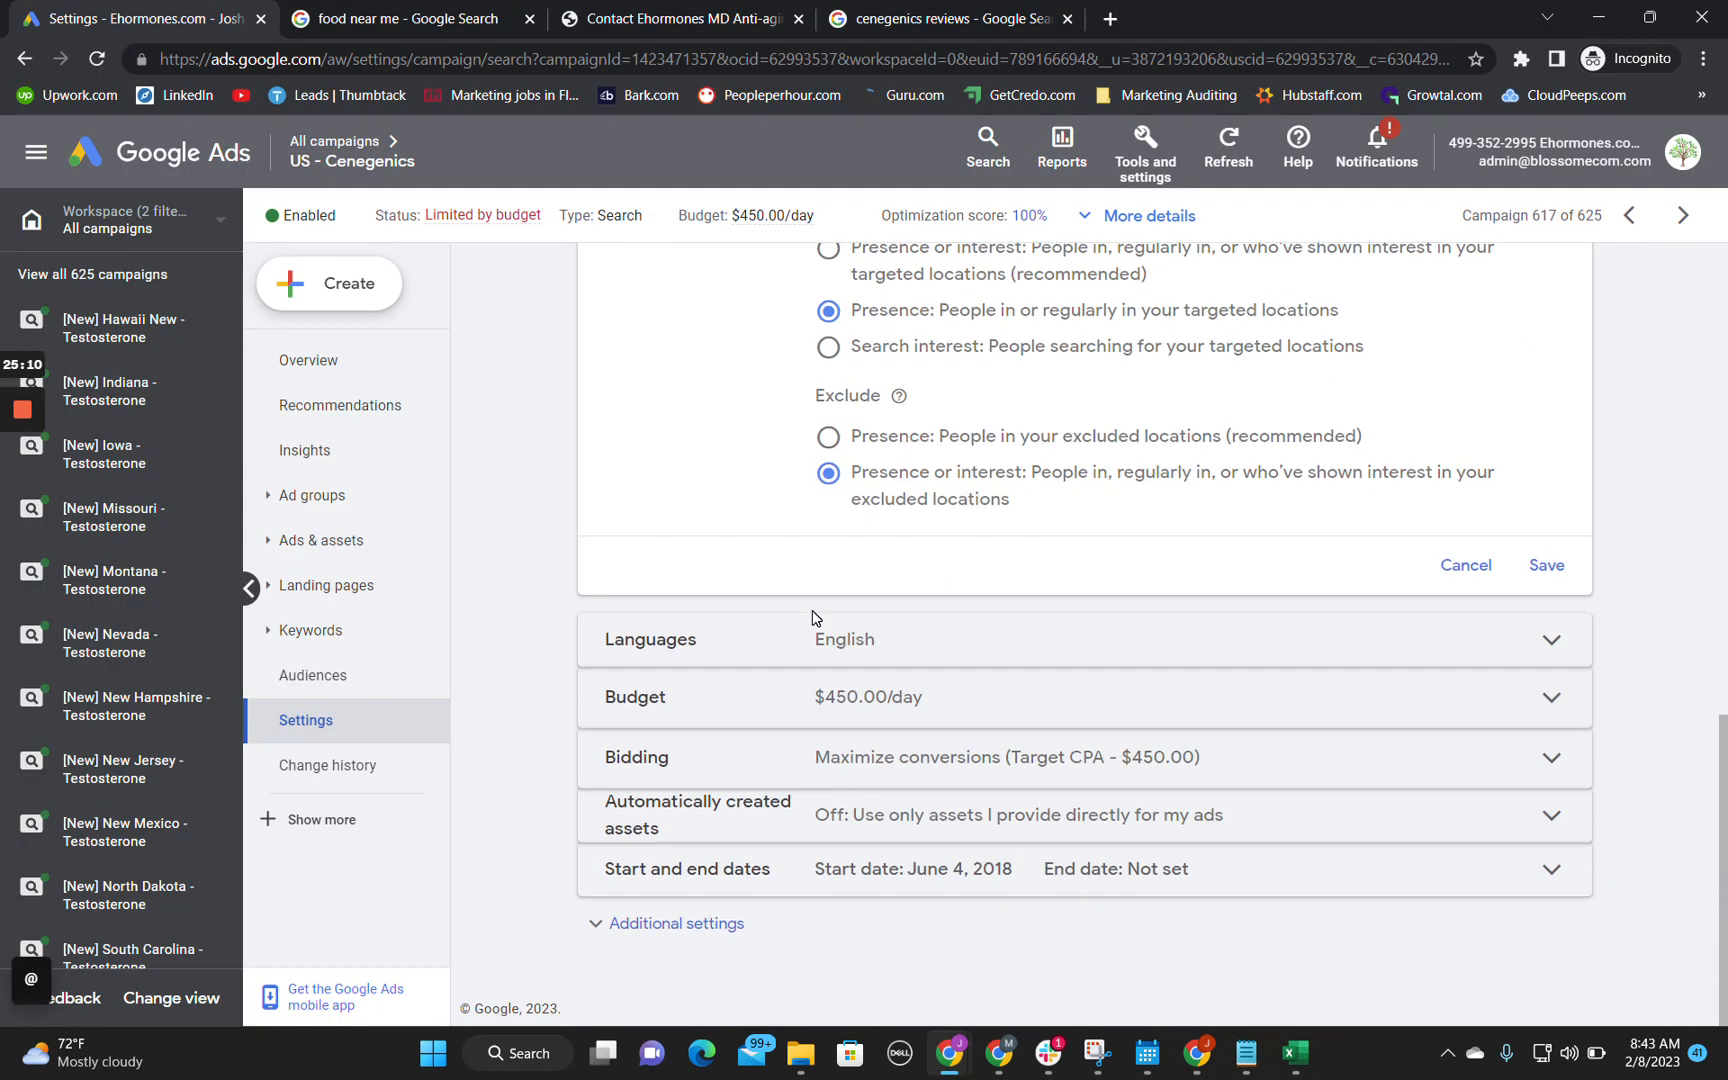
left_click(900, 715)
scroll(860, 580, "up", 4)
scroll(856, 663, "down", 4)
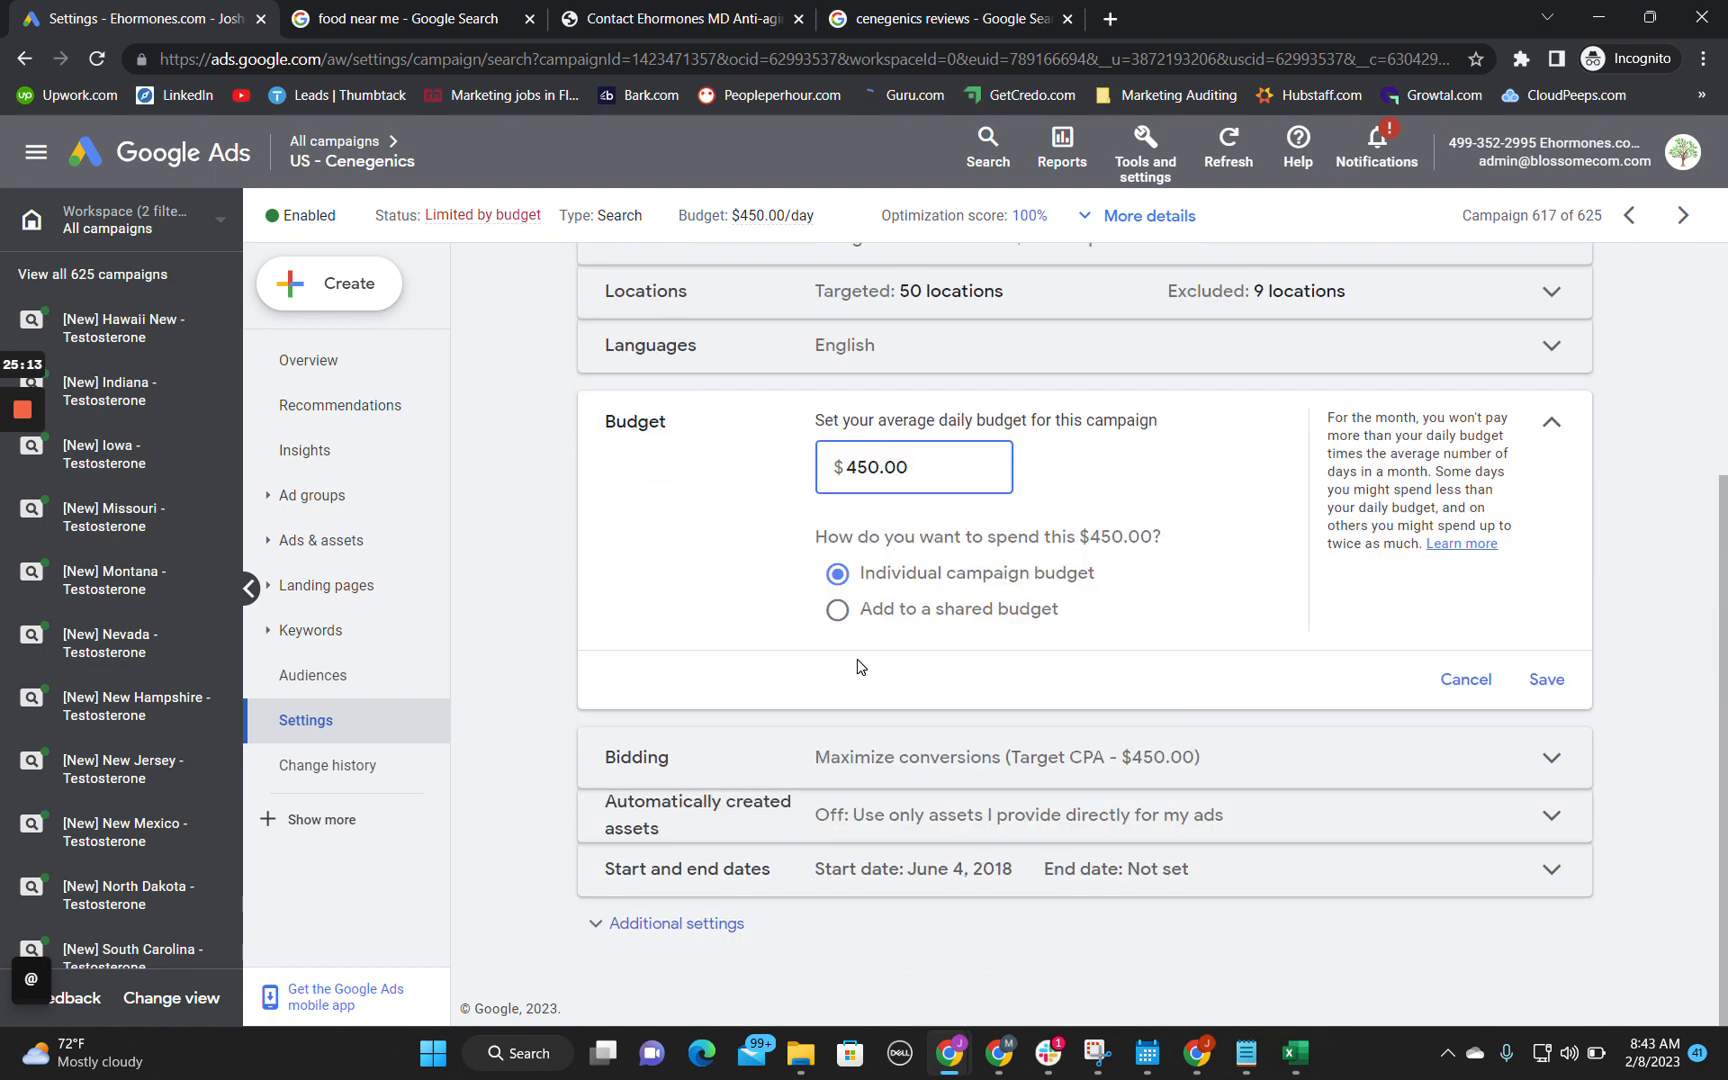
left_click(780, 348)
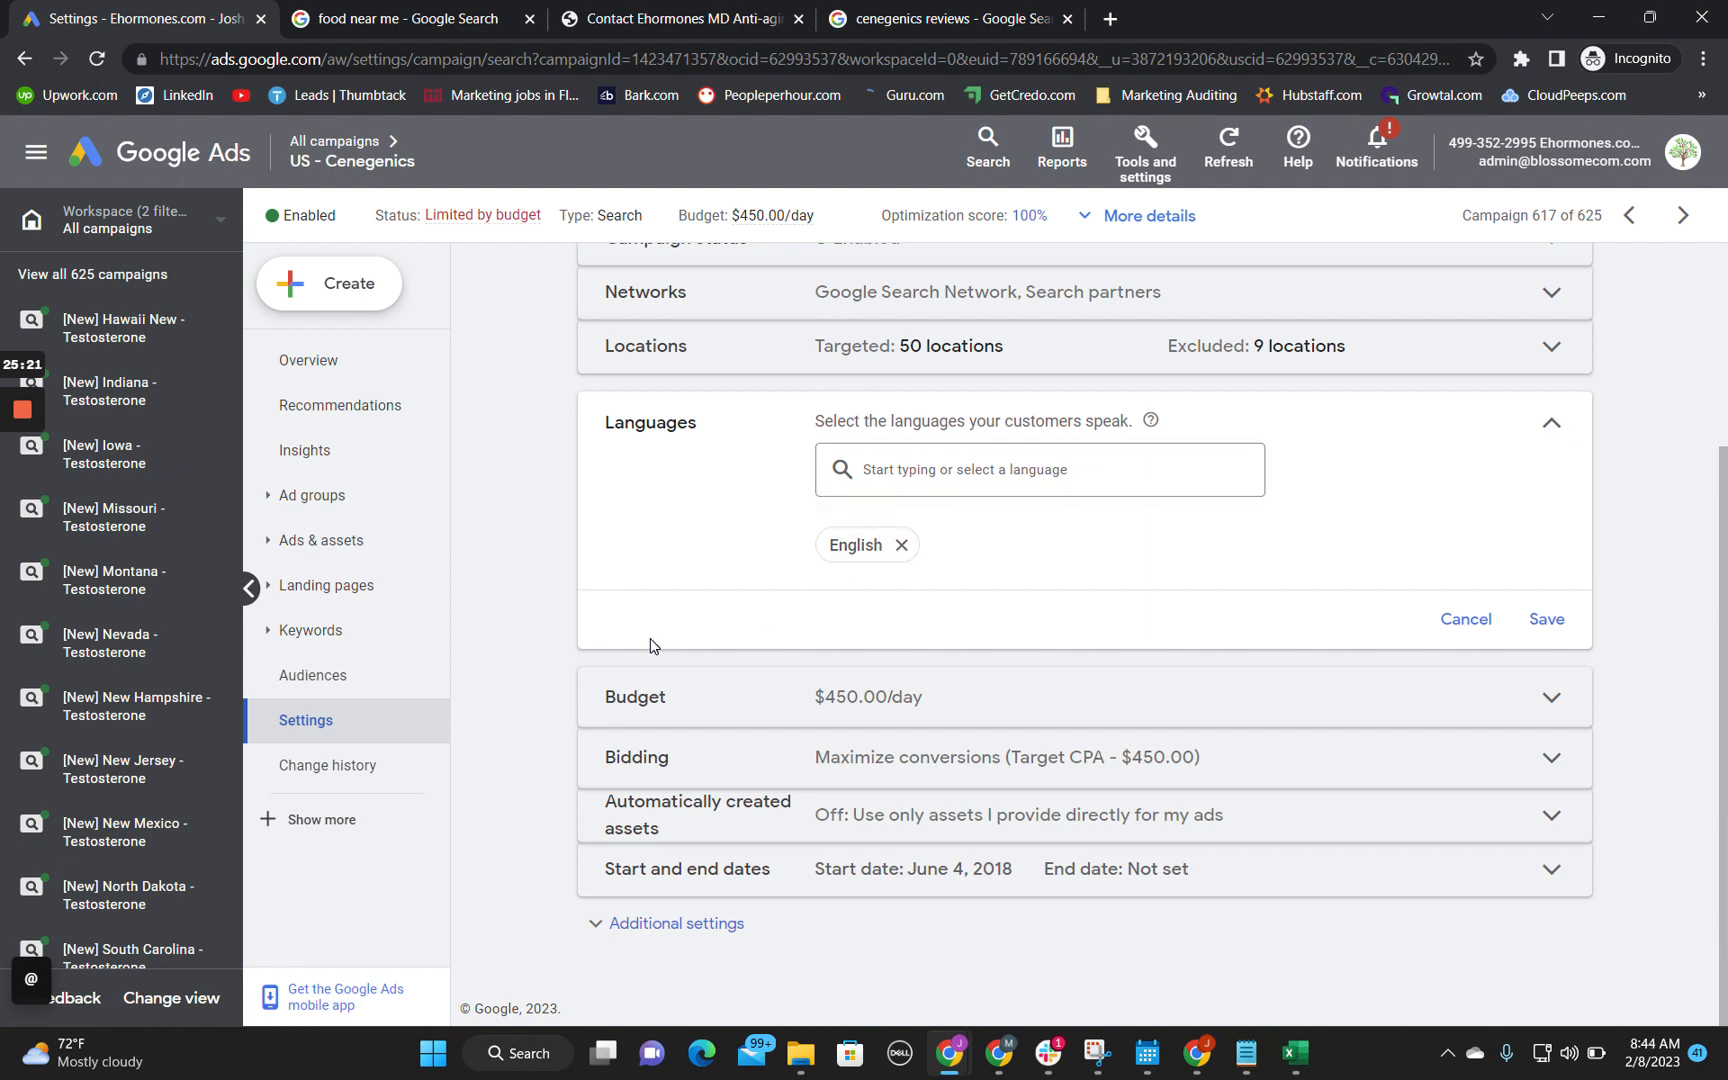
Step: Review the automatically created assets setting, then reveal the additional settings and inspect the campaign's ad rotation
left_click(660, 815)
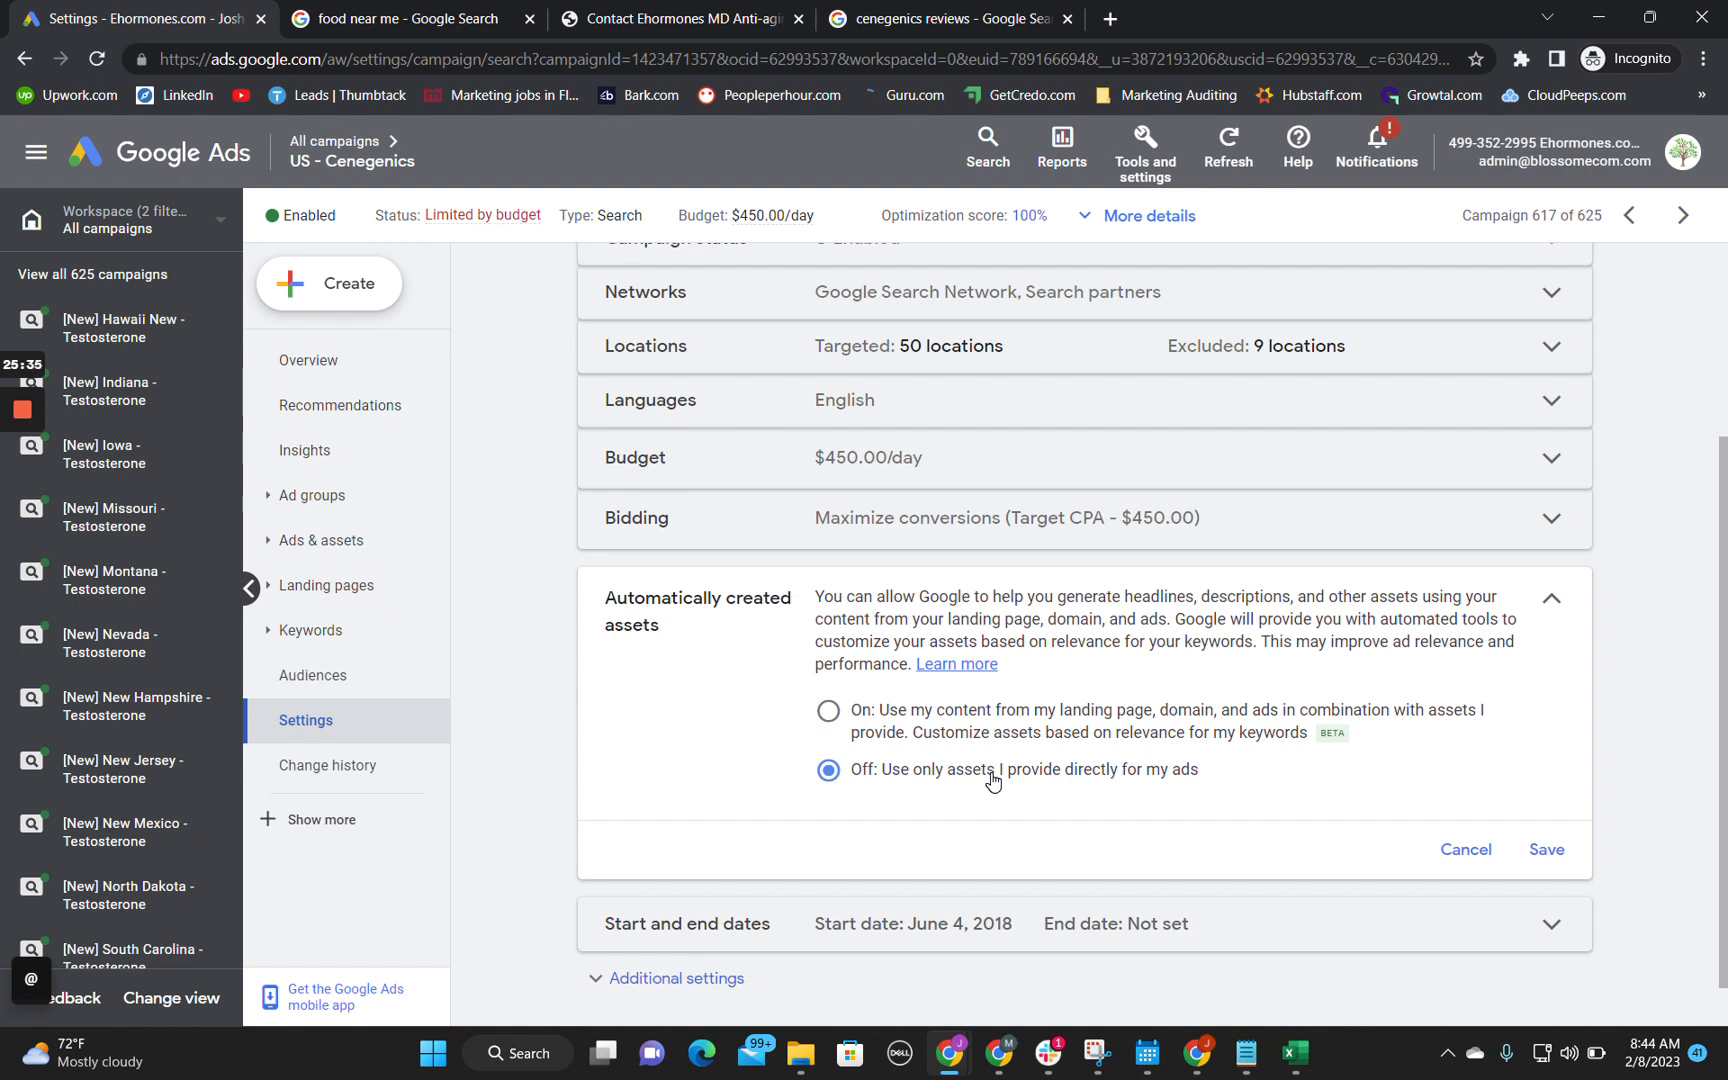
scroll(548, 728, "down", 1)
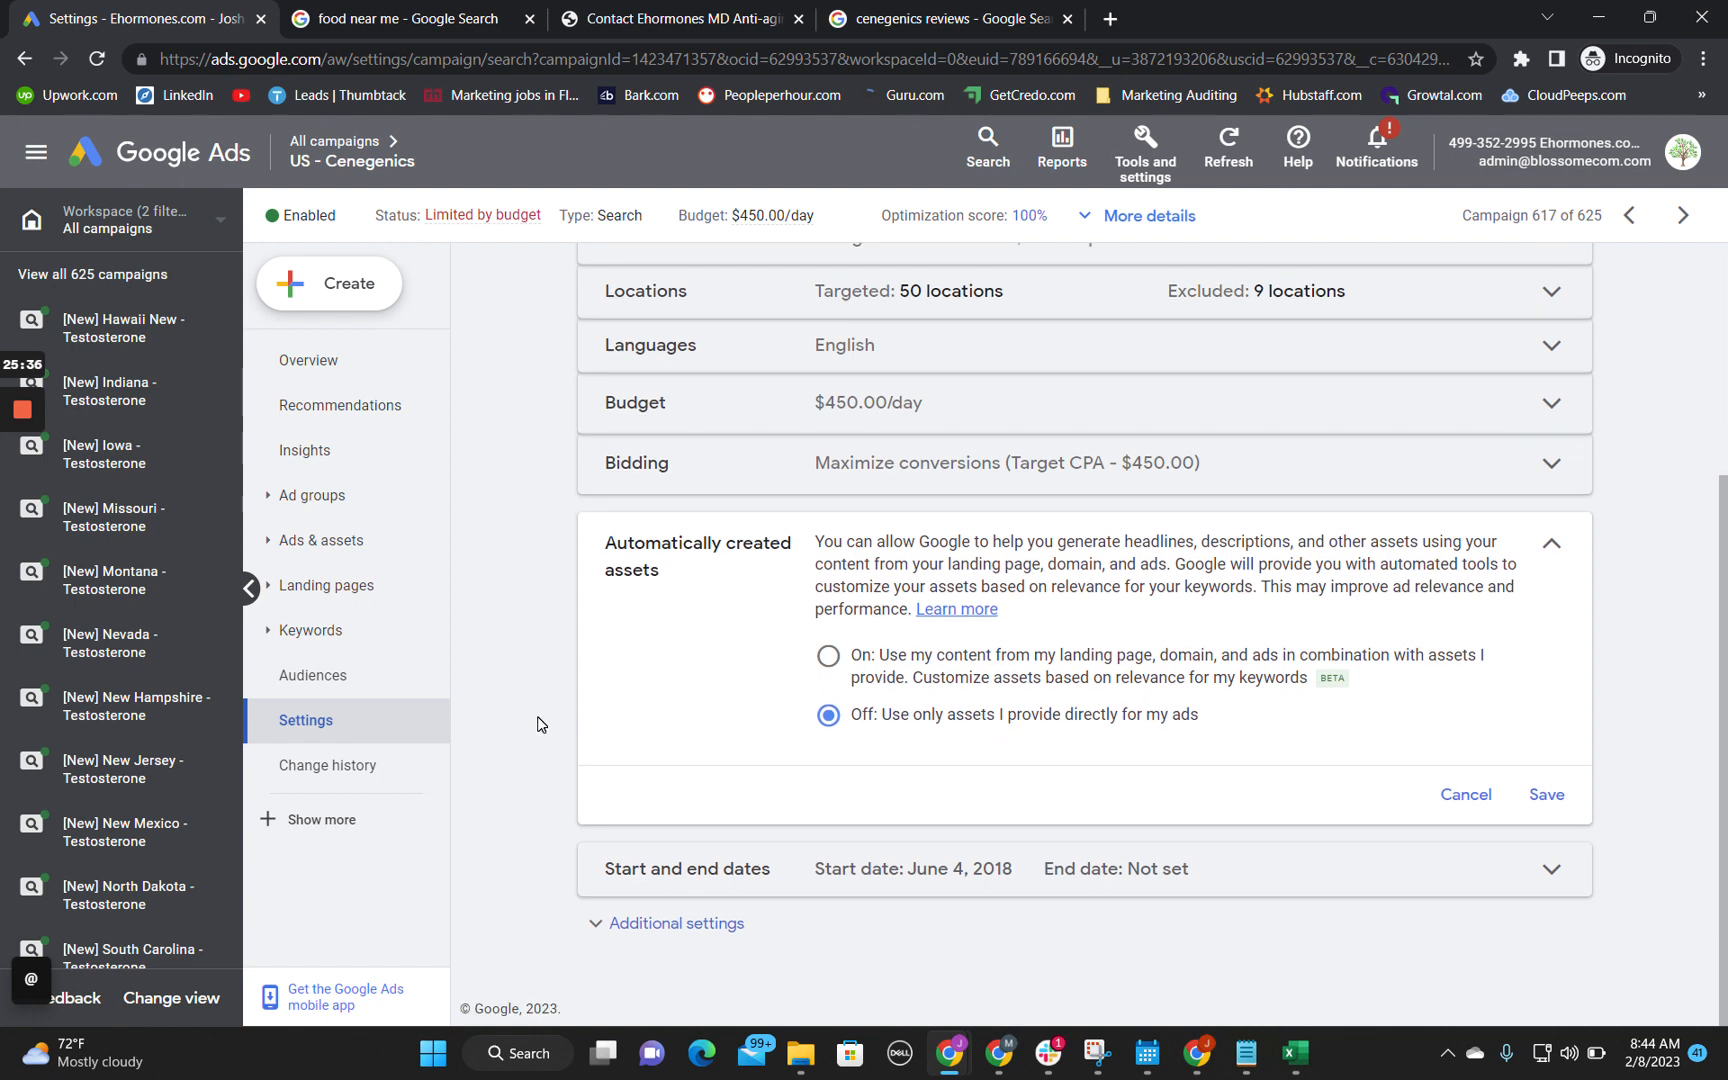
left_click(650, 925)
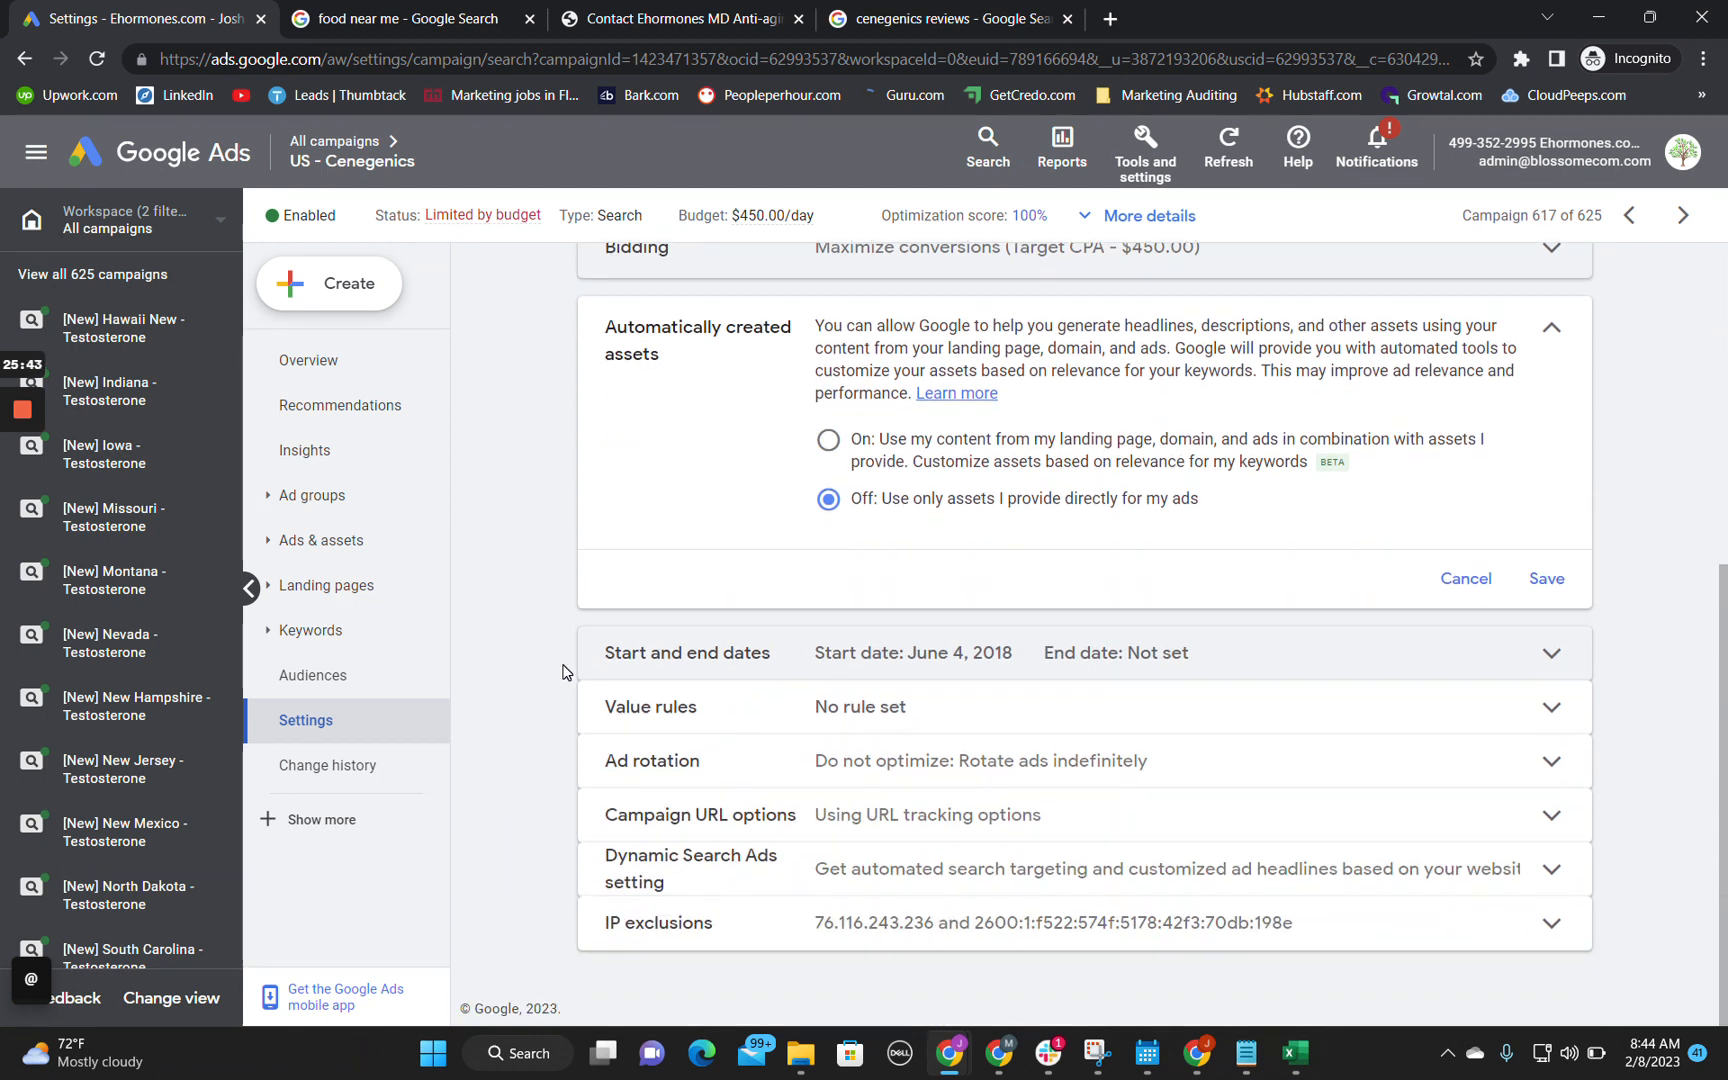
left_click(730, 757)
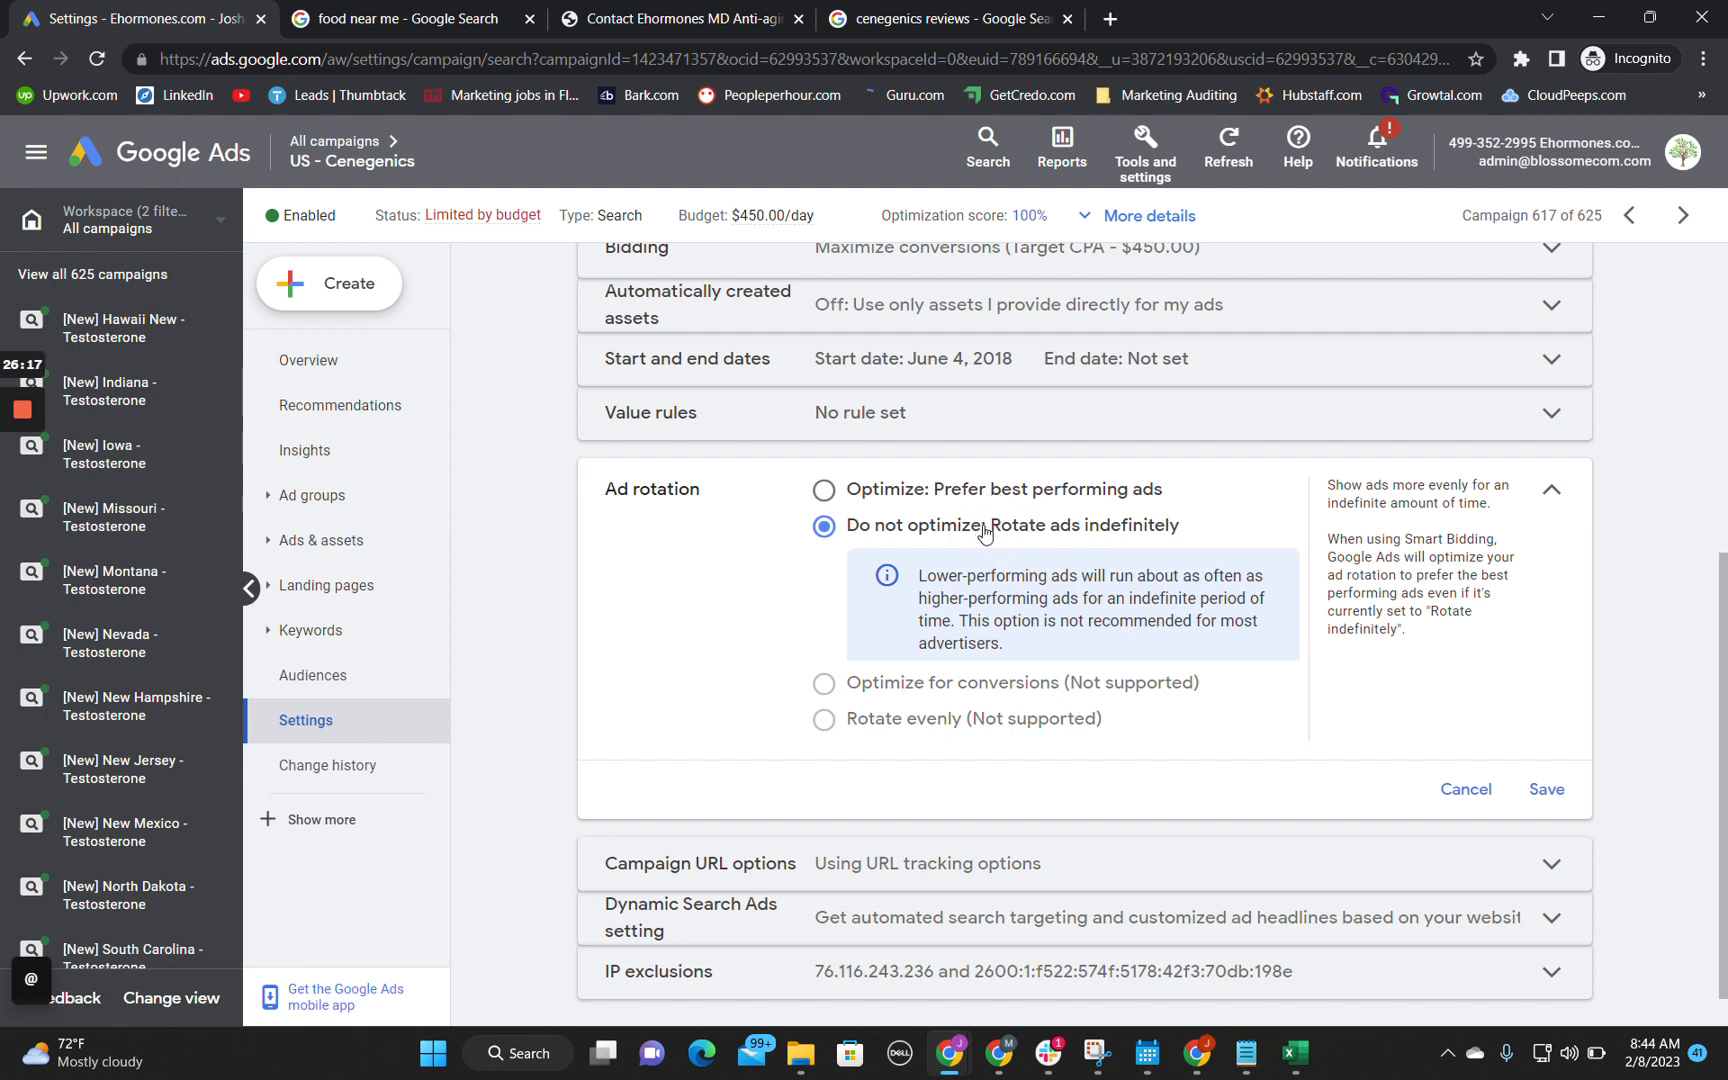
Step: Review the campaign's URL options, Dynamic Search Ads setting and IP exclusions
scroll(983, 530, "down", 1)
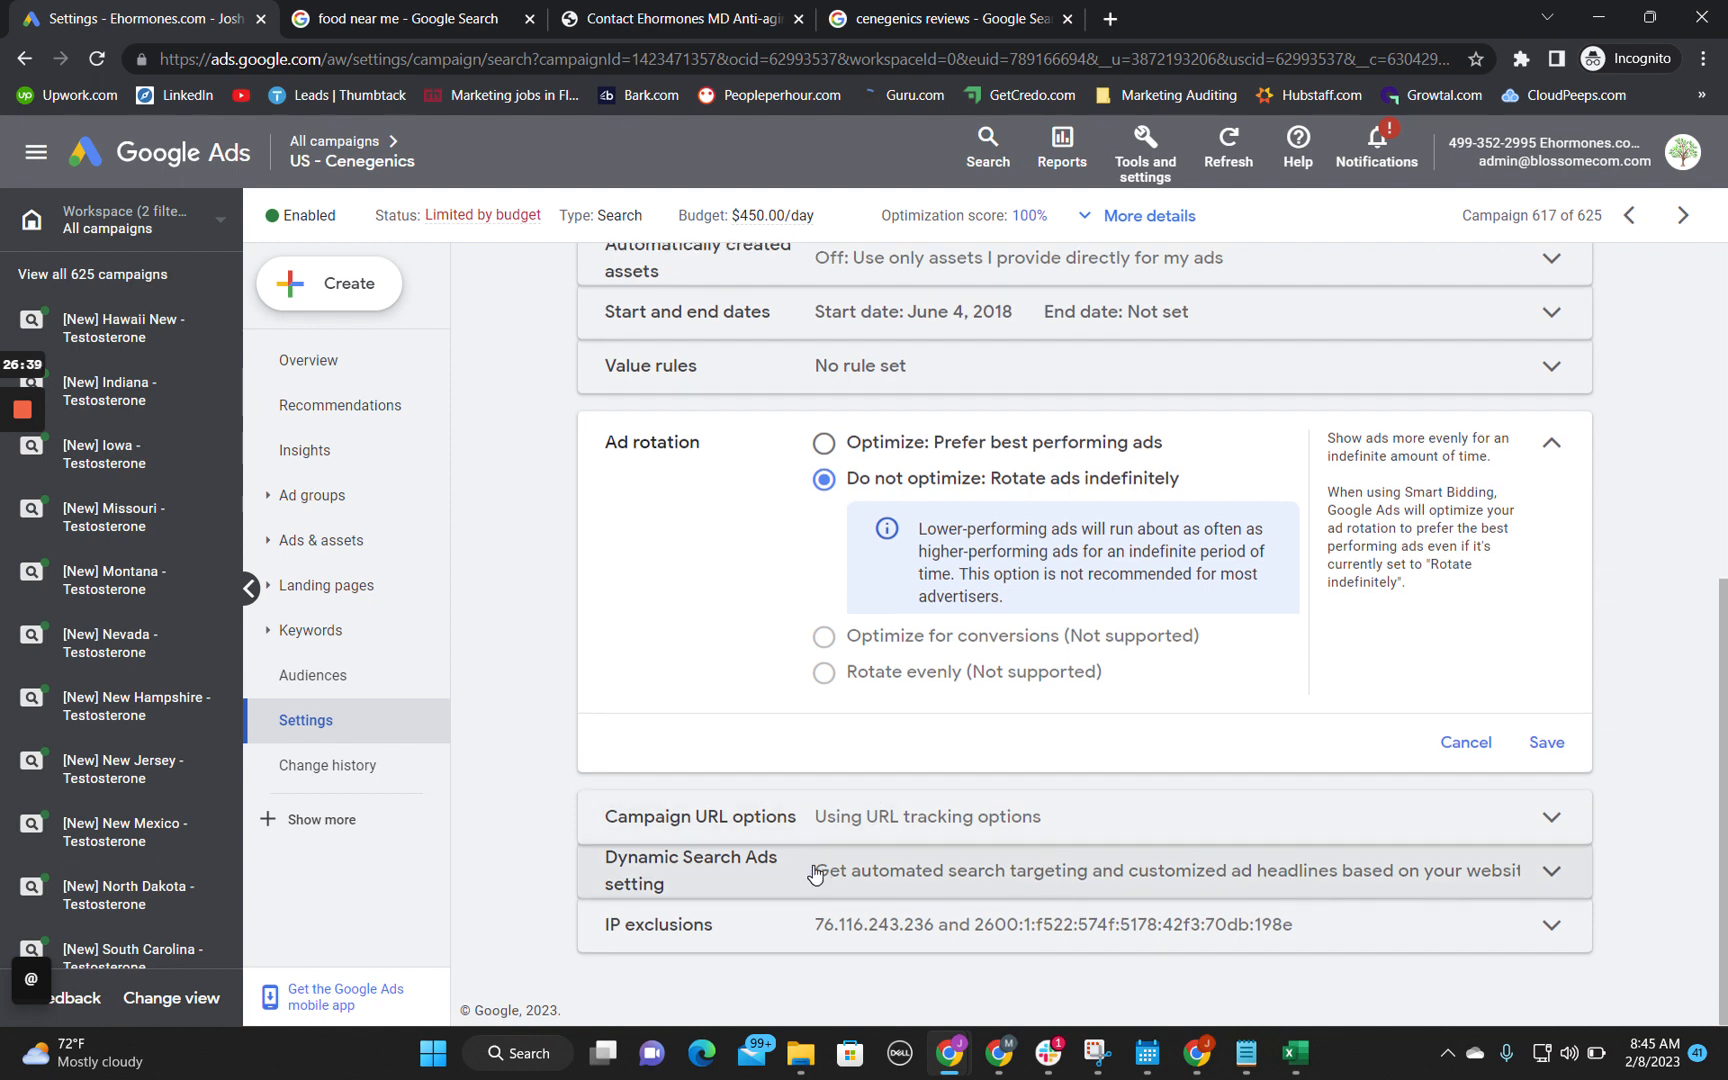
left_click(792, 824)
left_click(843, 871)
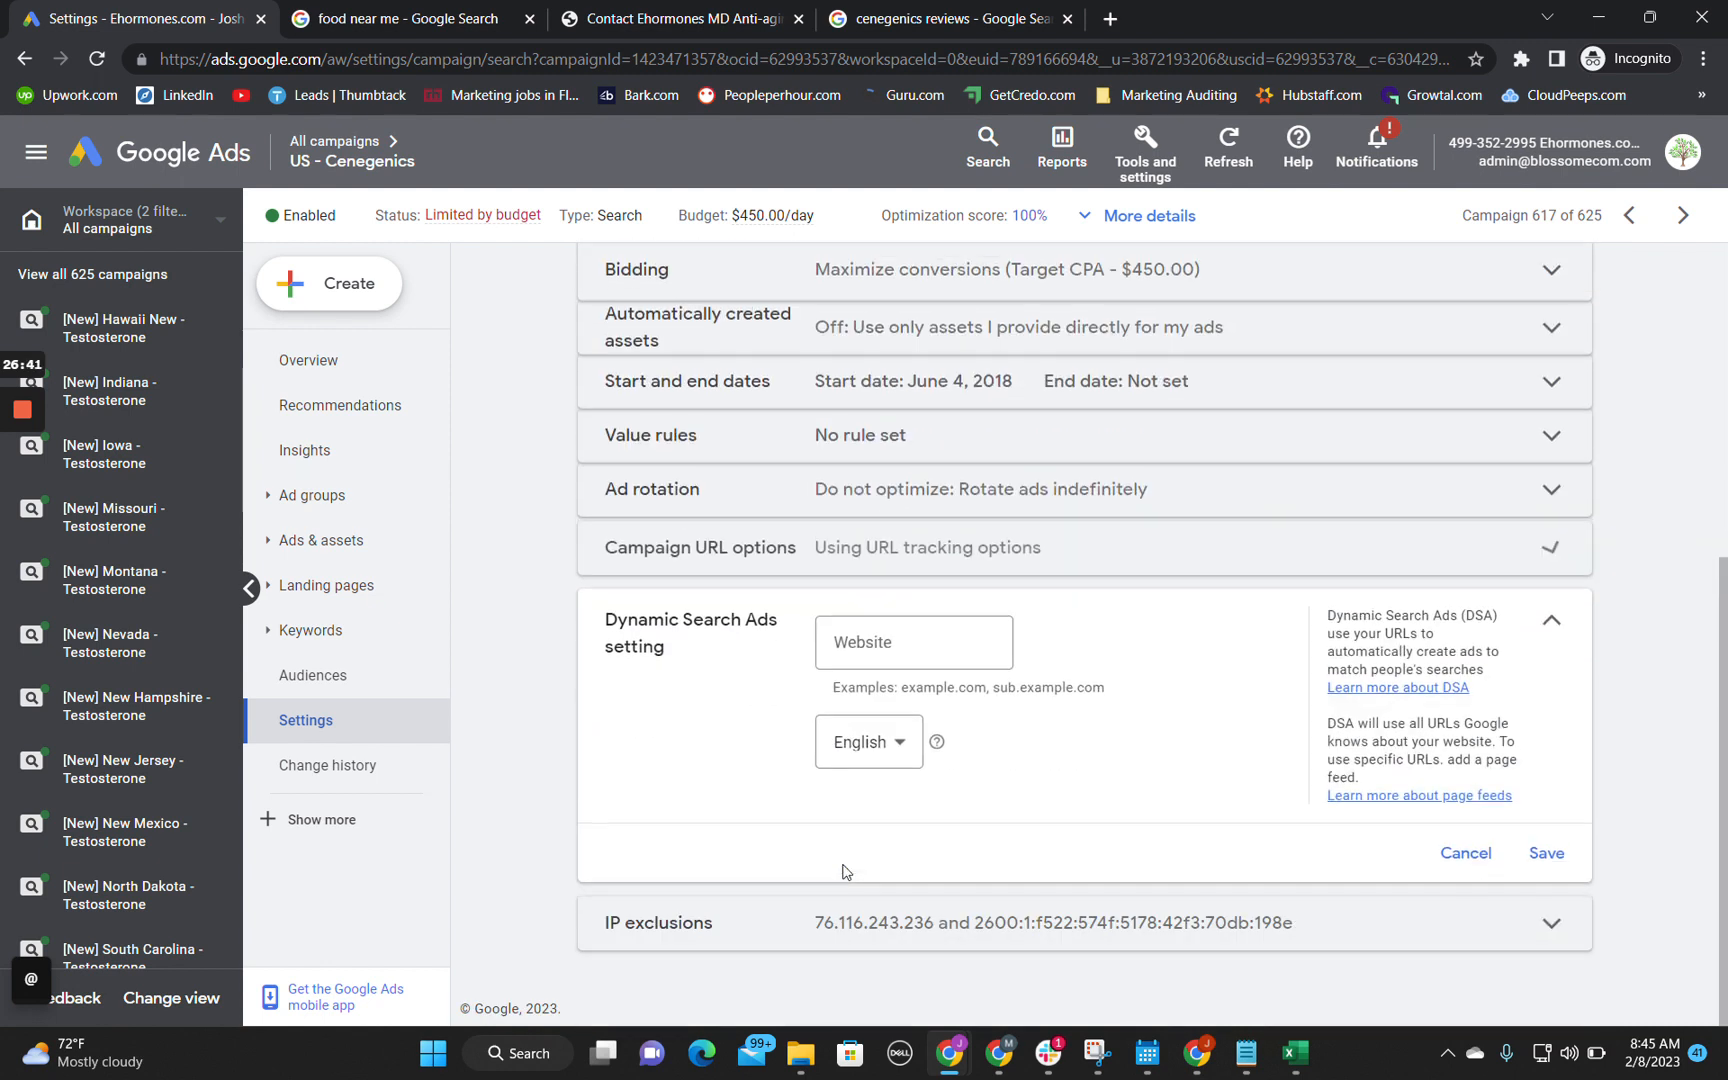
left_click(622, 706)
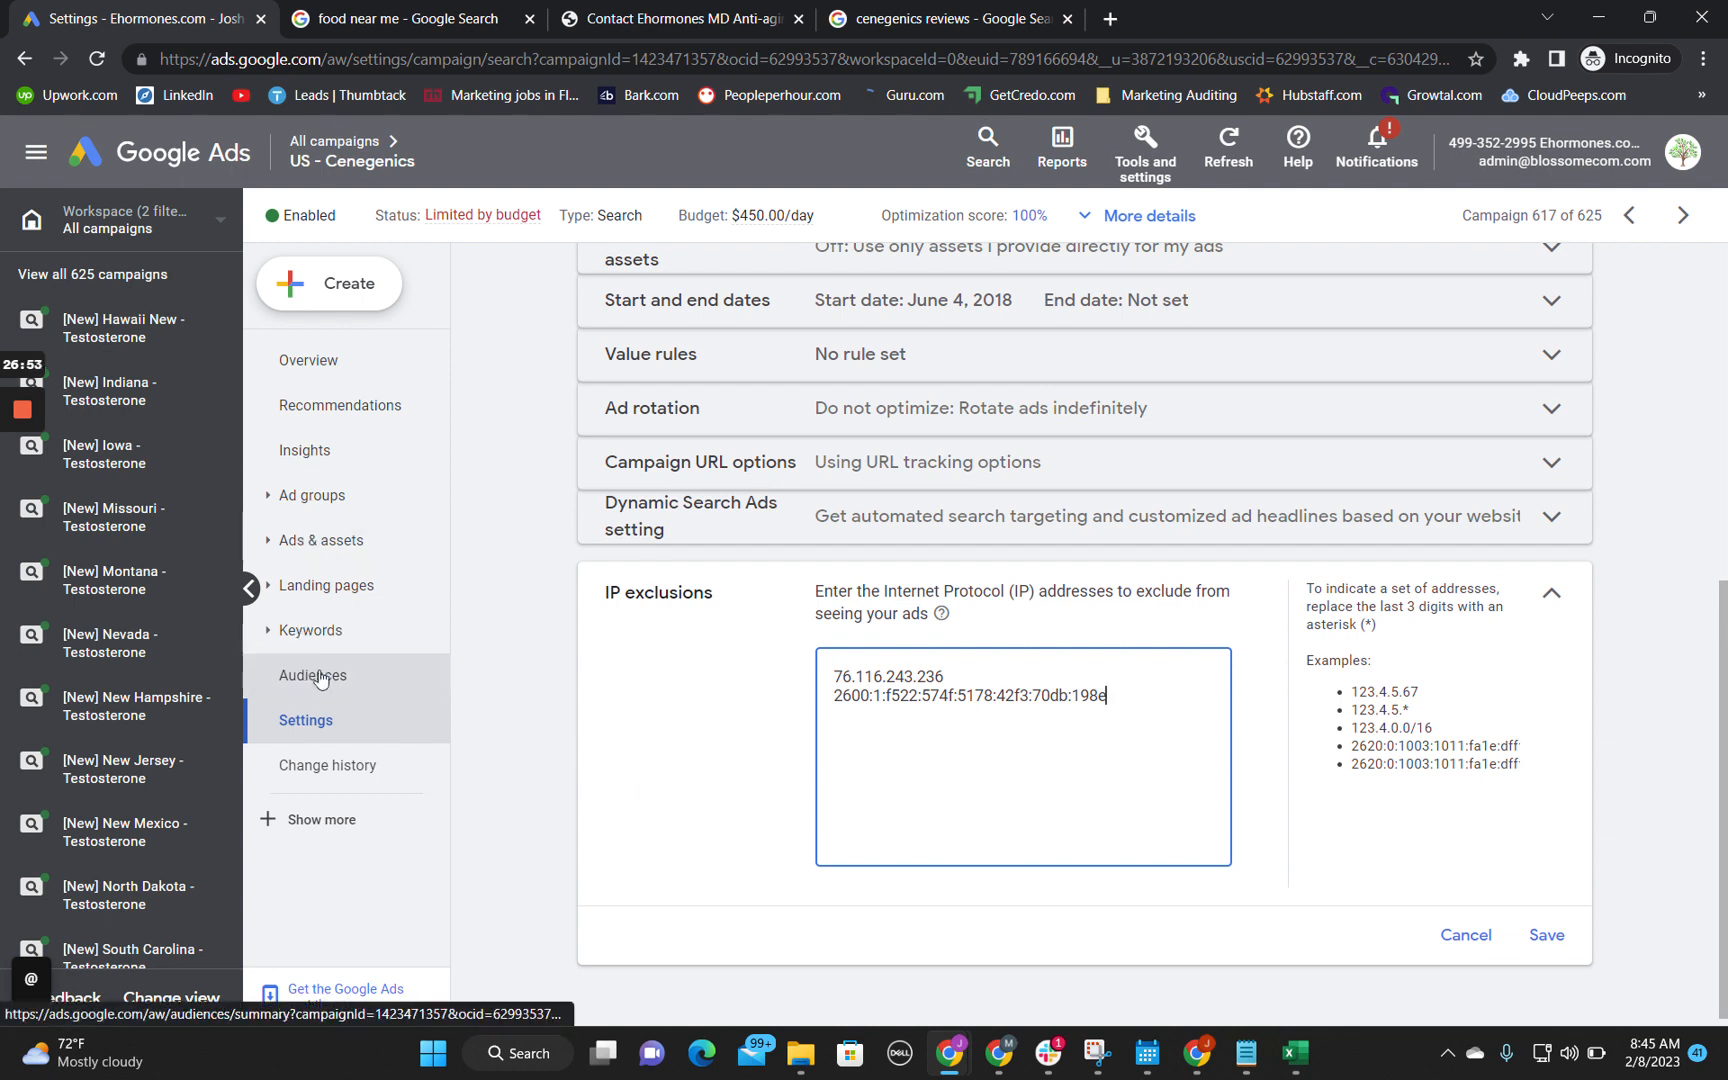
Step: Open the campaign's Locations report and examine the map and performance of the targeted locations
left_click(292, 815)
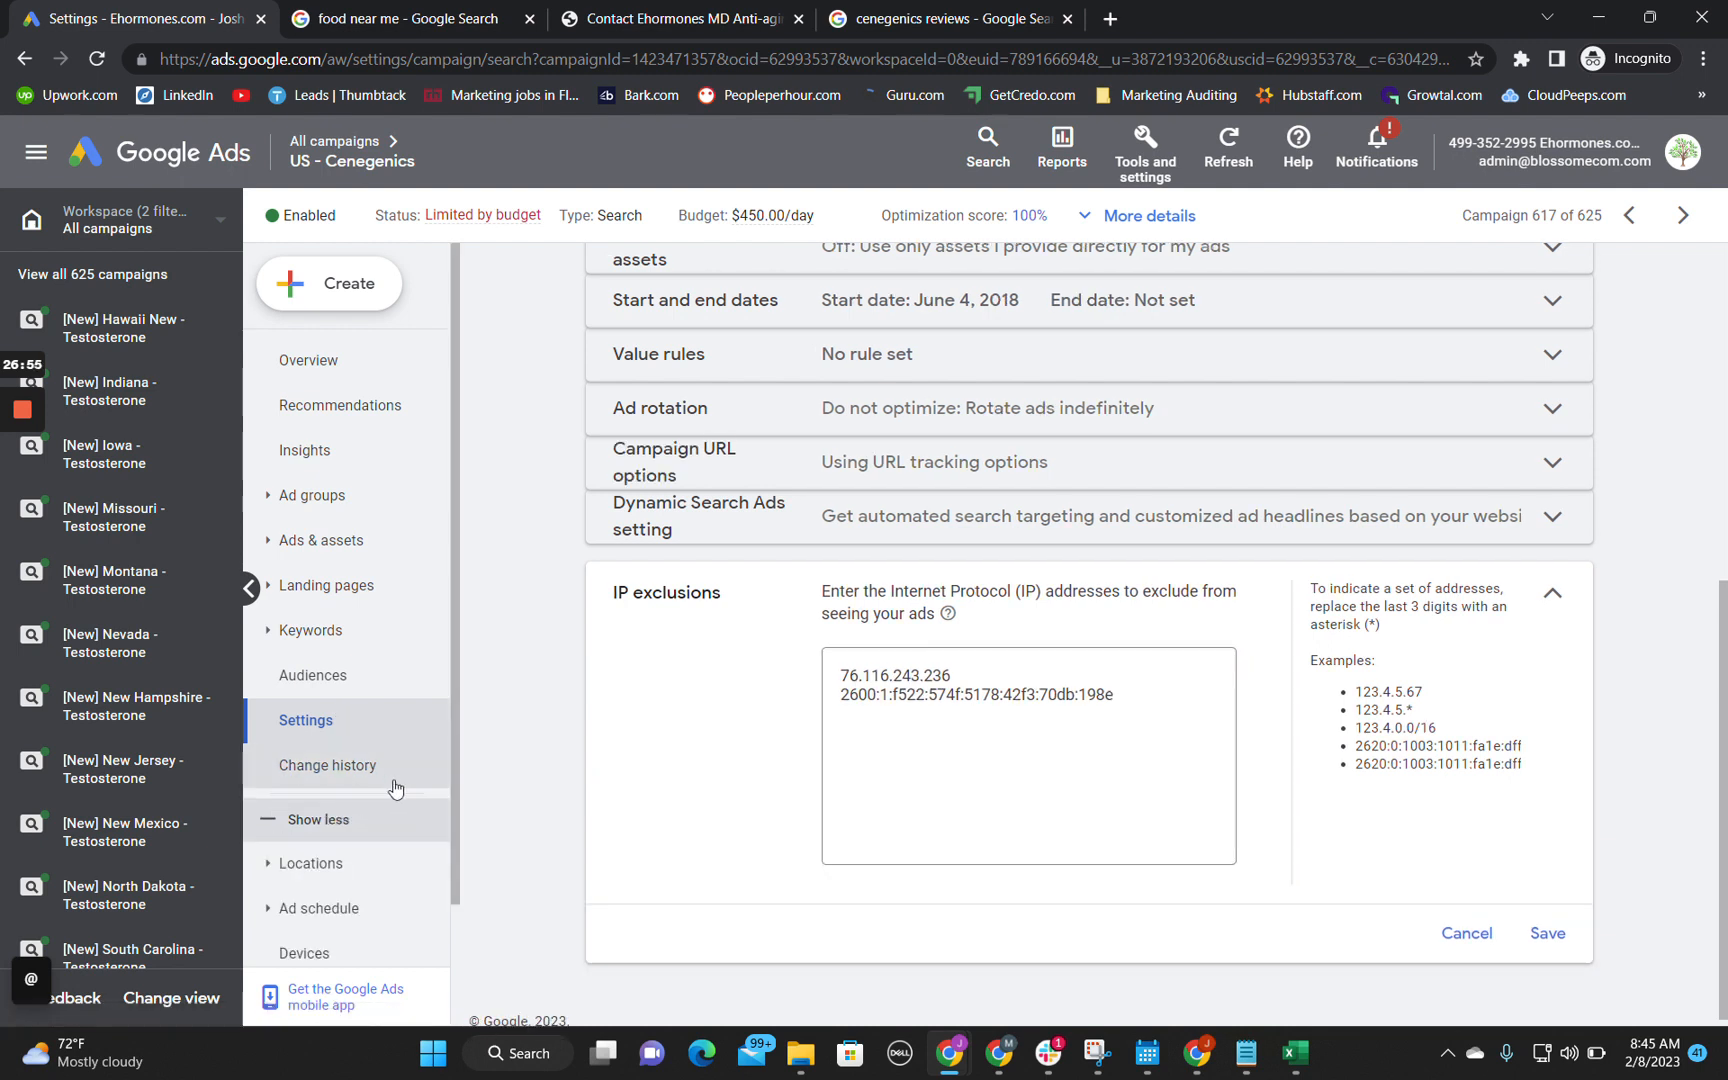
scroll(400, 789, "down", 2)
left_click(318, 718)
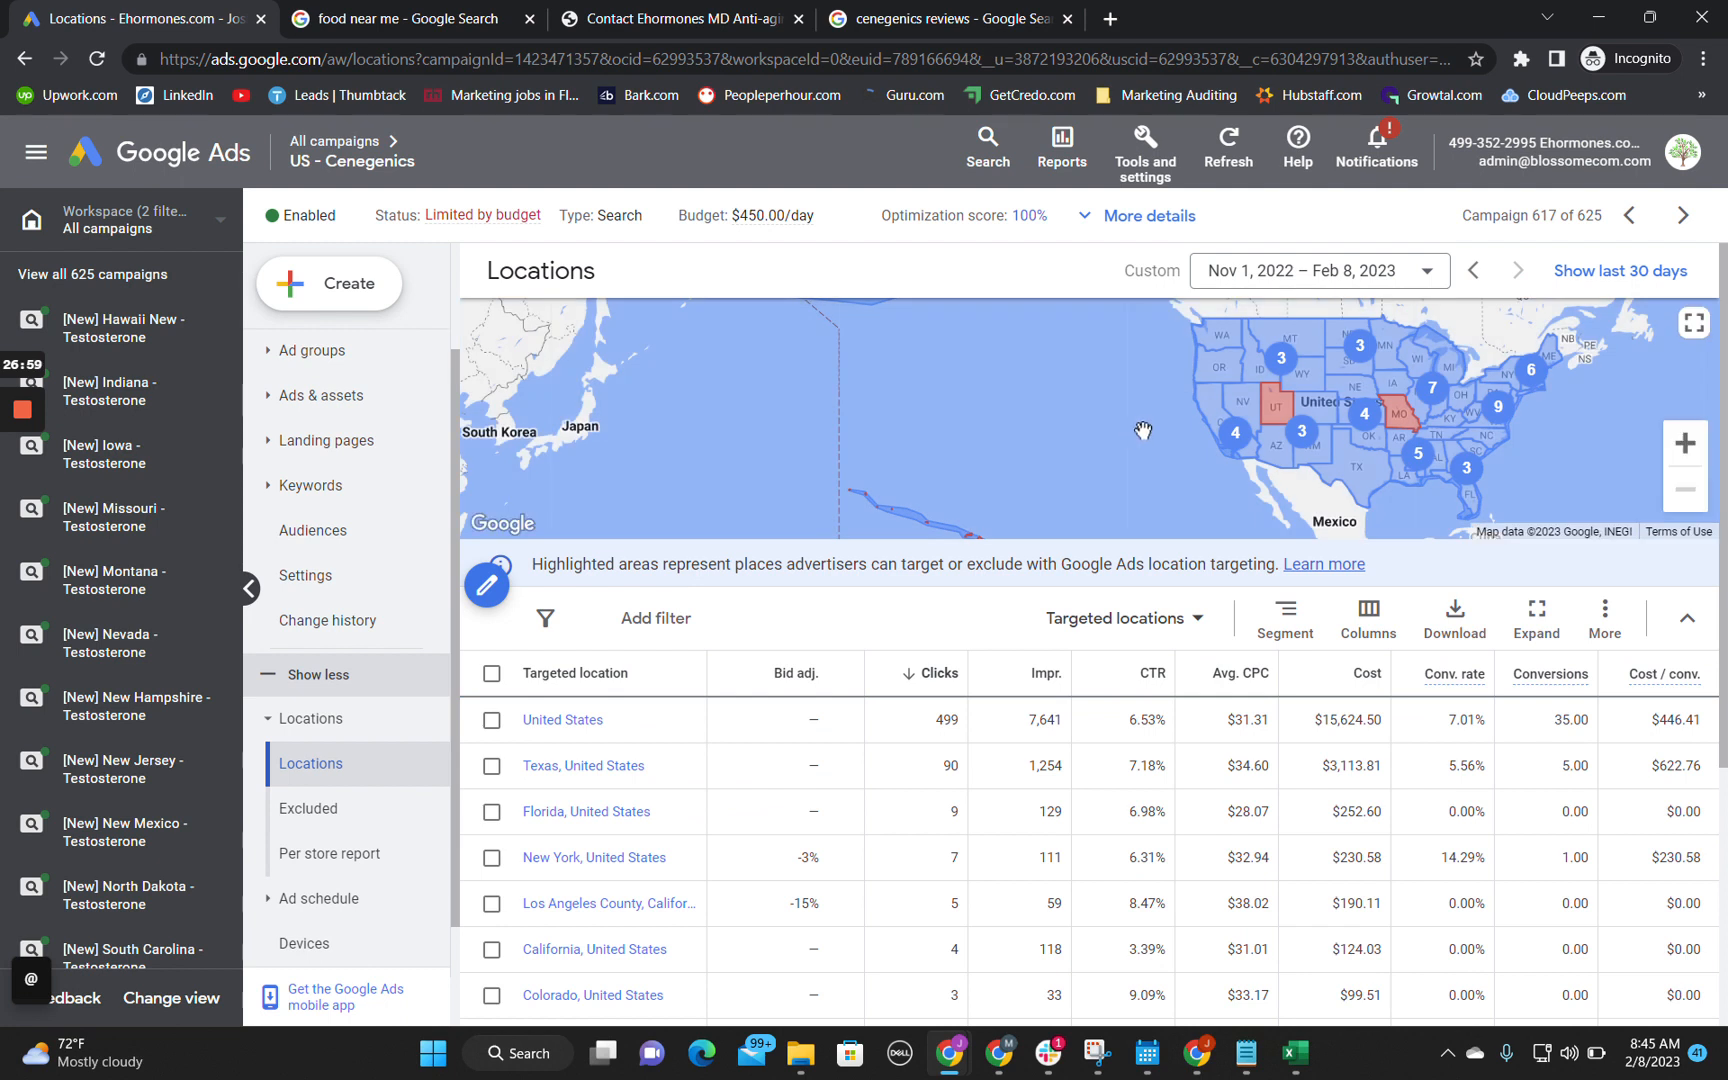
scroll(880, 420, "down", 2)
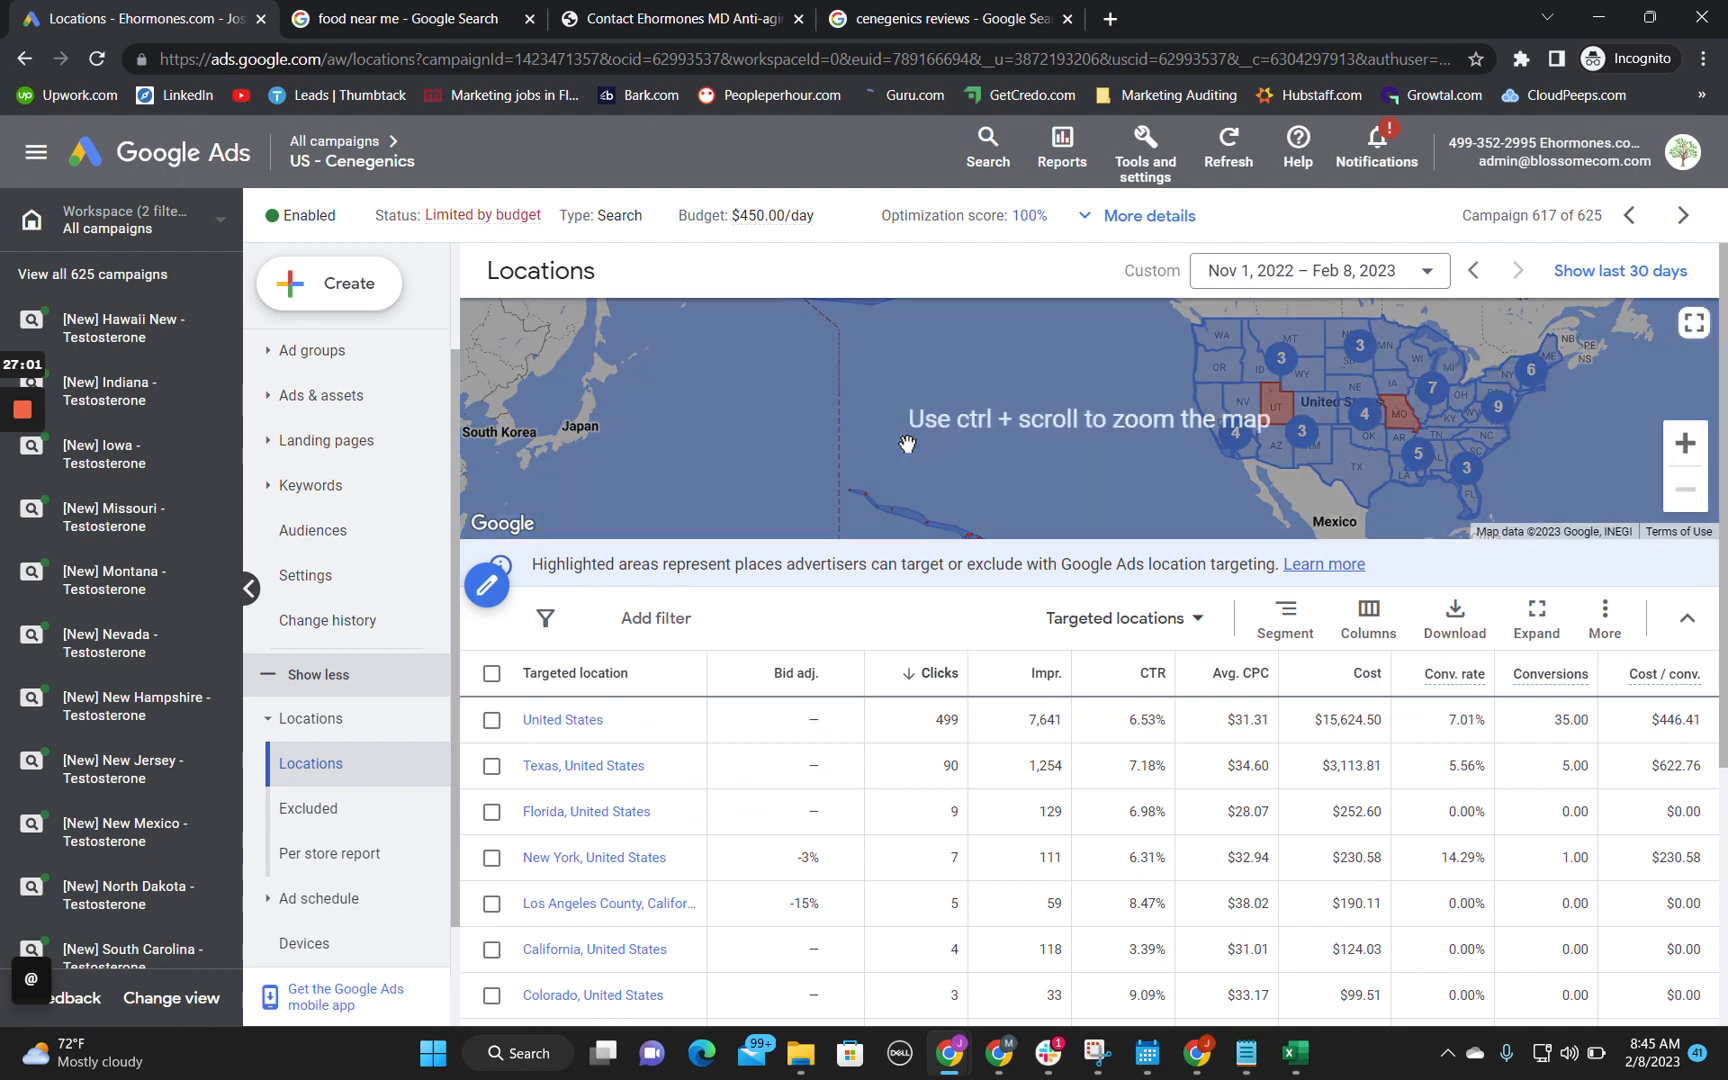
scroll(660, 842, "down", 2)
scroll(660, 842, "up", 4)
scroll(338, 698, "down", 1)
Step: Open the campaign's excluded locations report and examine the excluded regions in the list and on the map
left_click(330, 767)
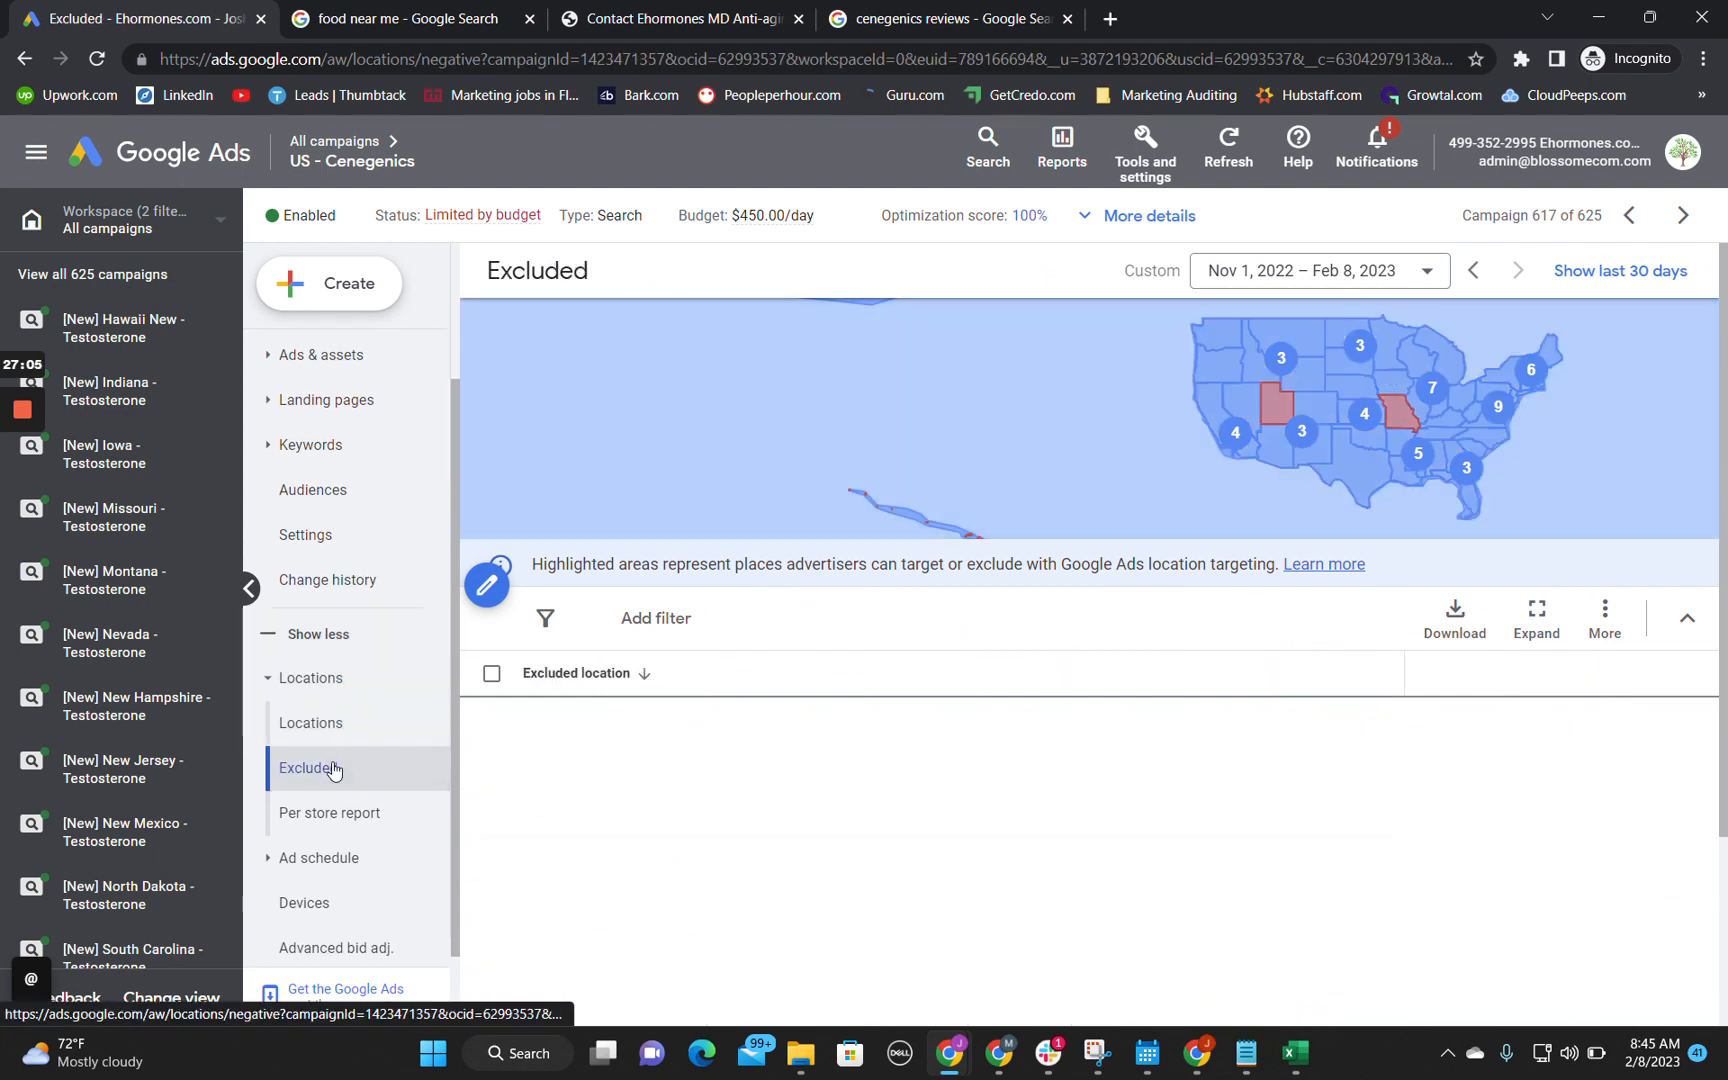
scroll(696, 872, "down", 2)
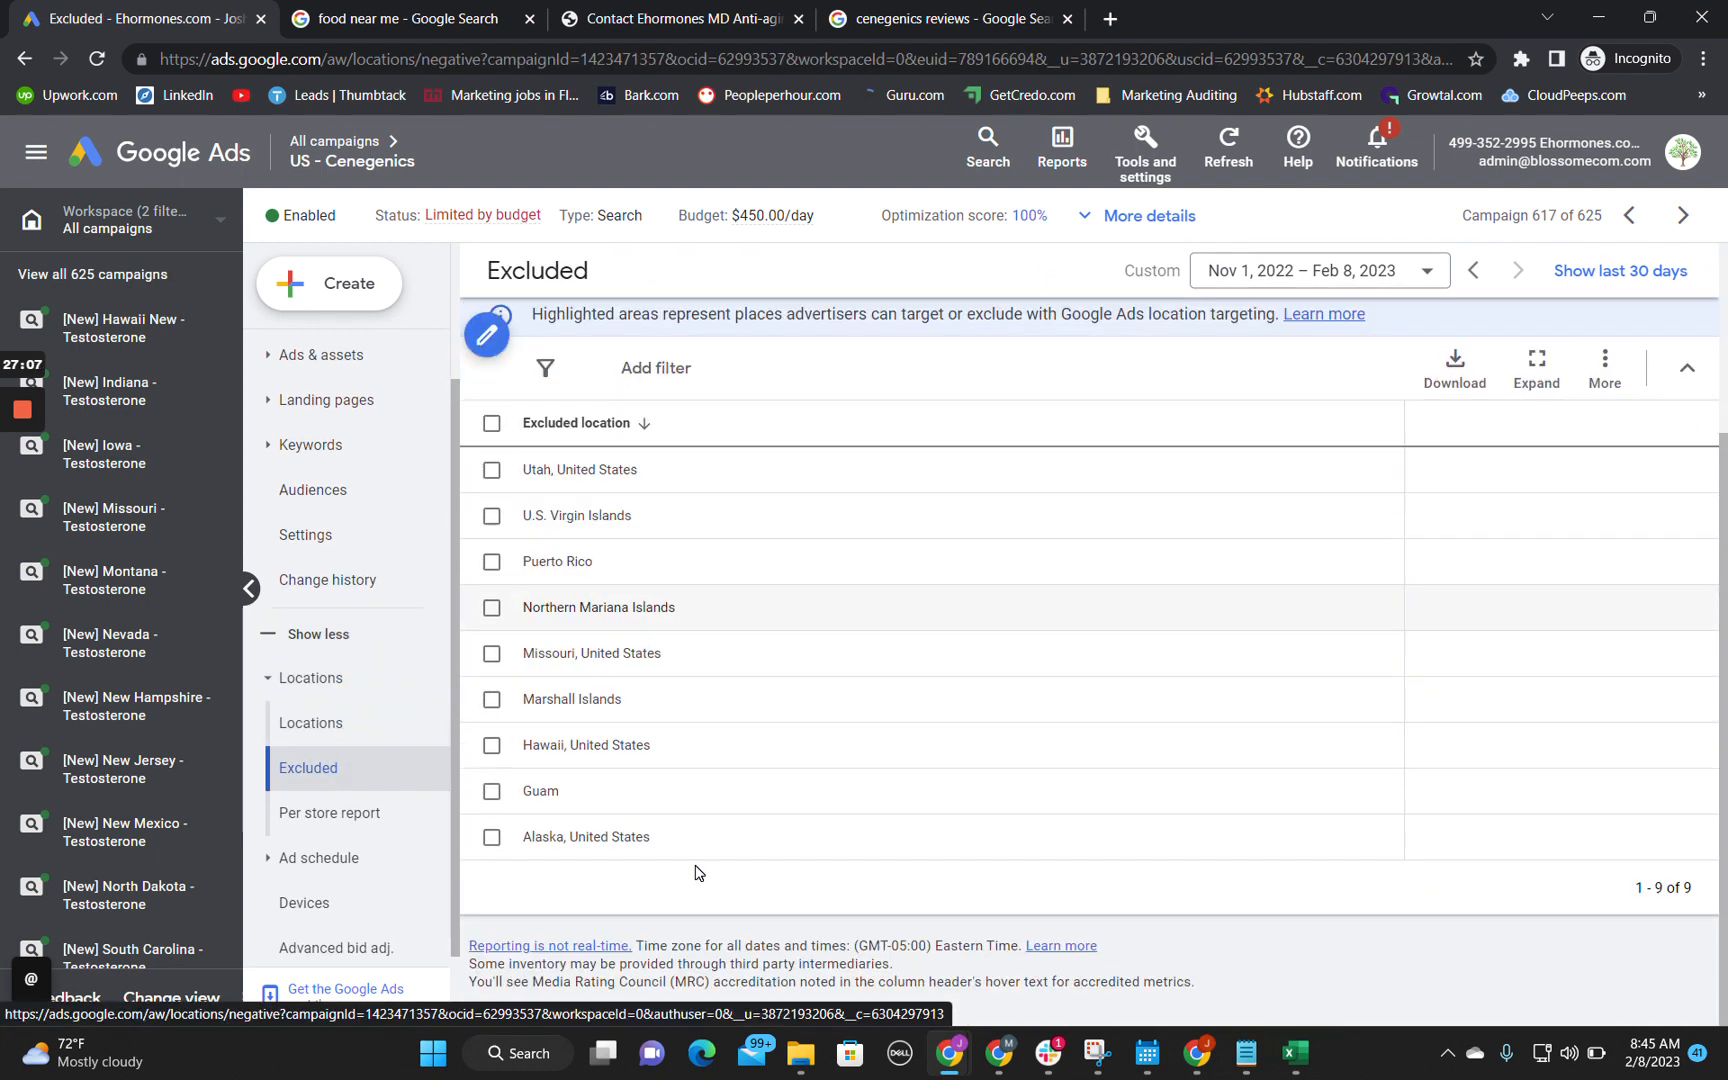
scroll(624, 744, "up", 2)
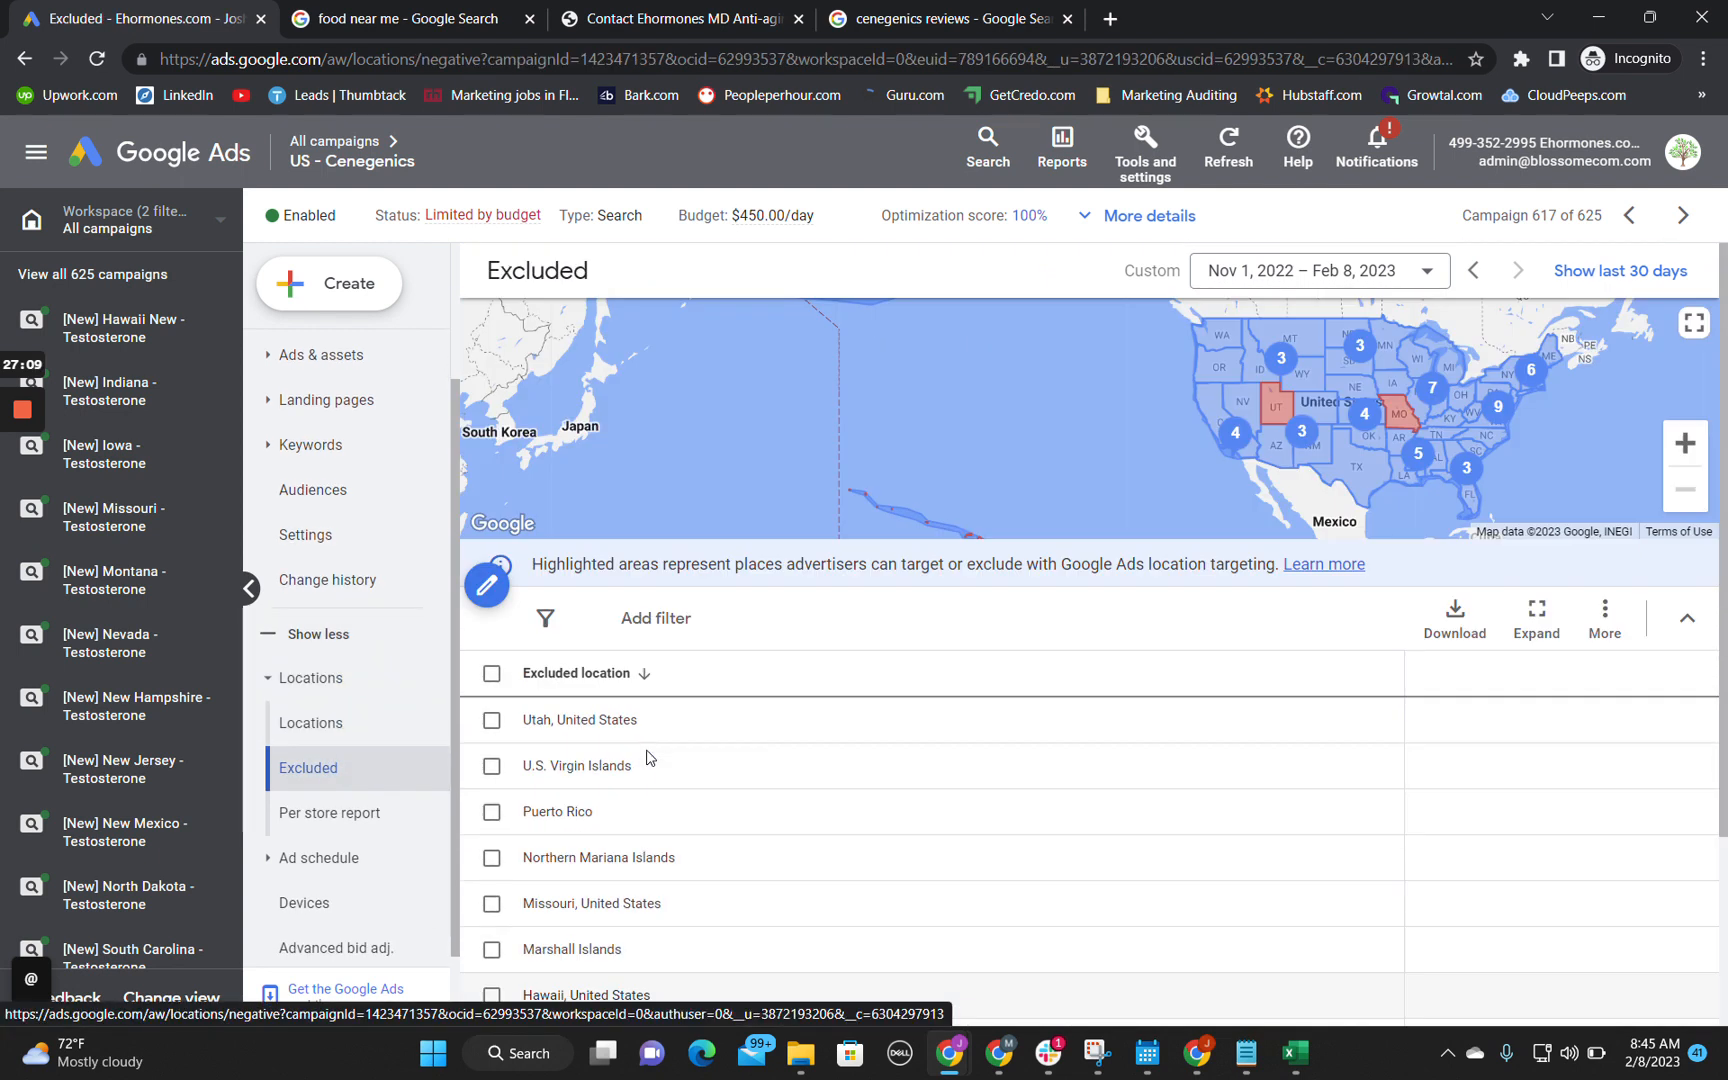
left_click_drag(1024, 368, 926, 540)
left_click_drag(892, 324, 1019, 347)
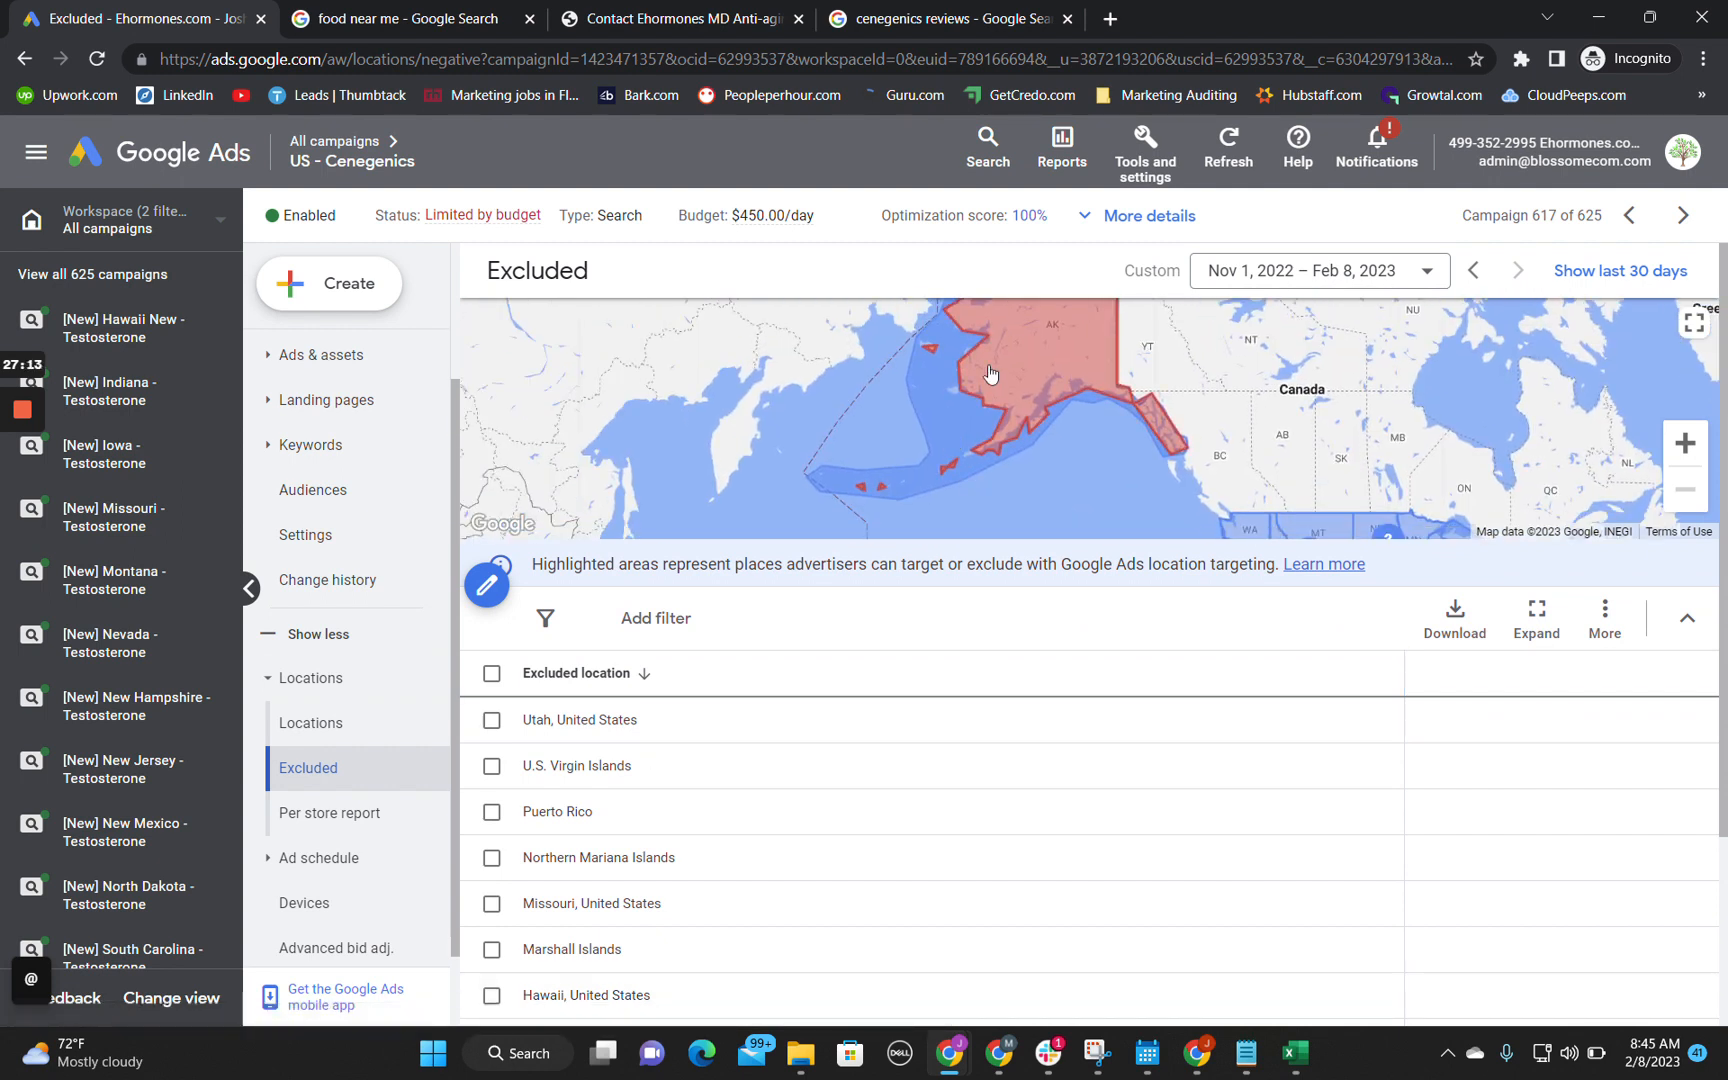
left_click_drag(1045, 478, 709, 302)
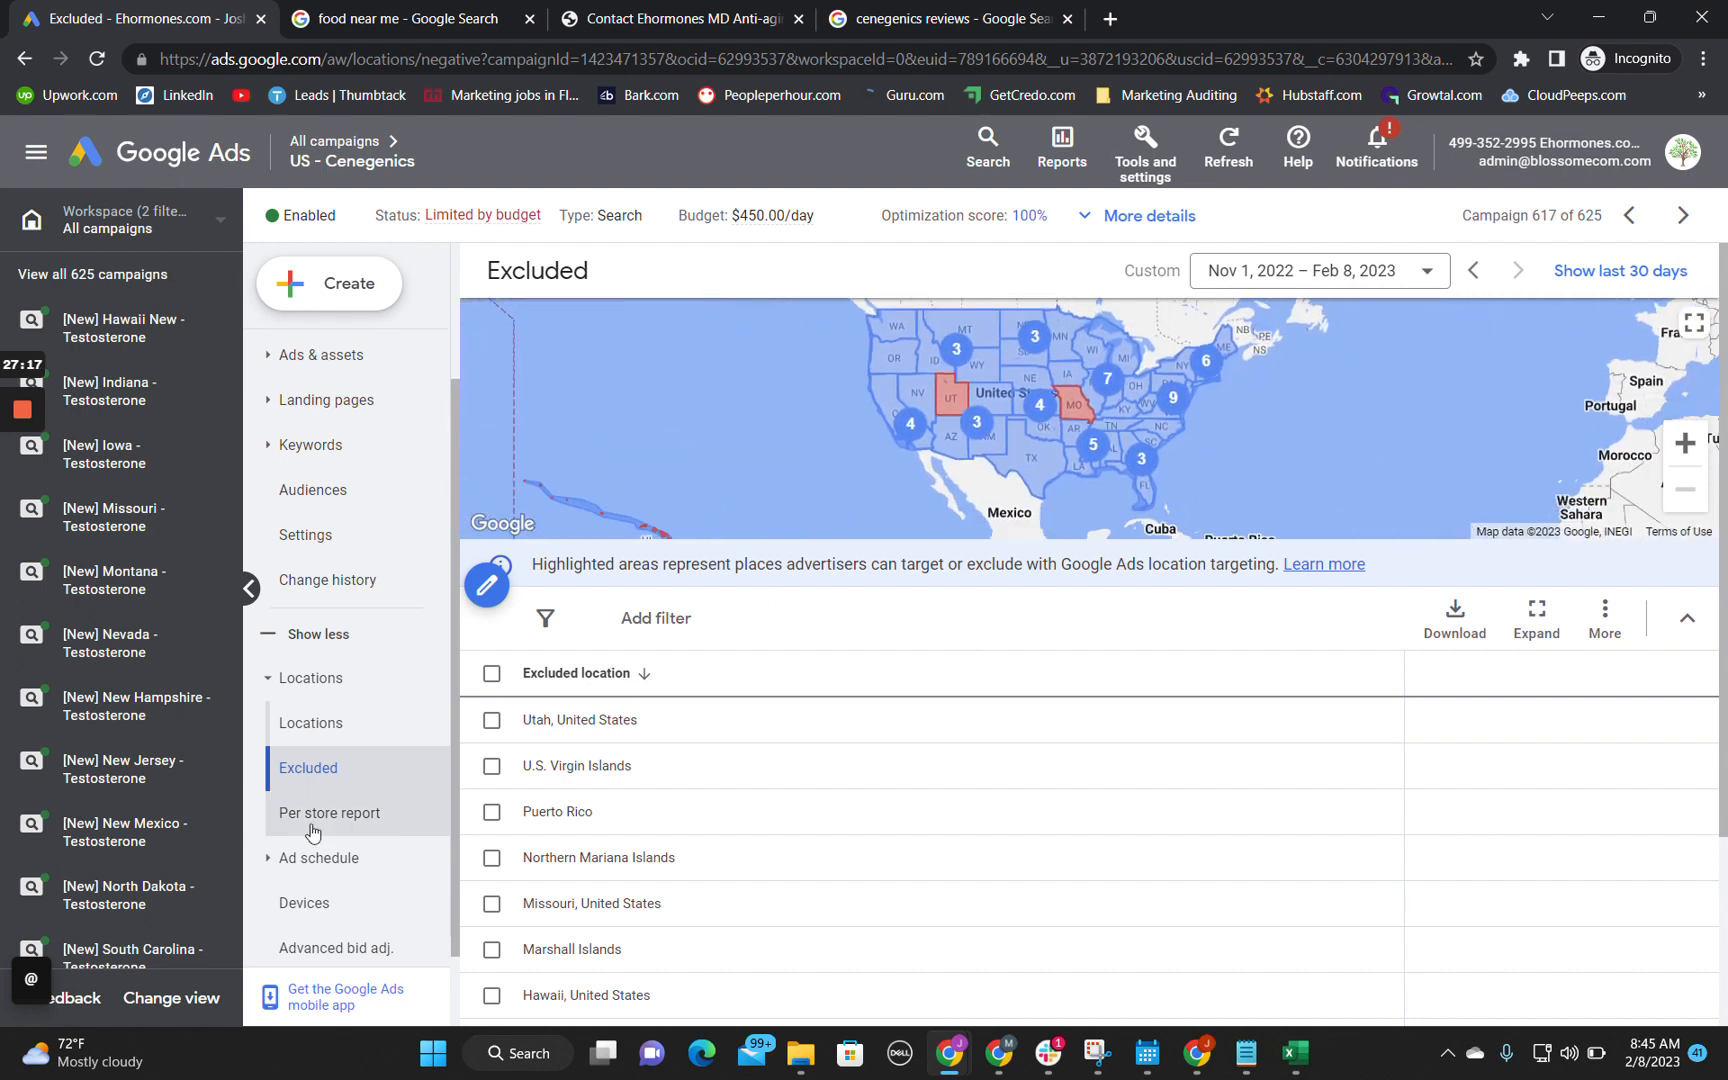
Step: Switch to the audit spreadsheet and record in B16 "Do not exclude and include the same states due to a potential of glitching out the ai."
scroll(290, 805, "down", 1)
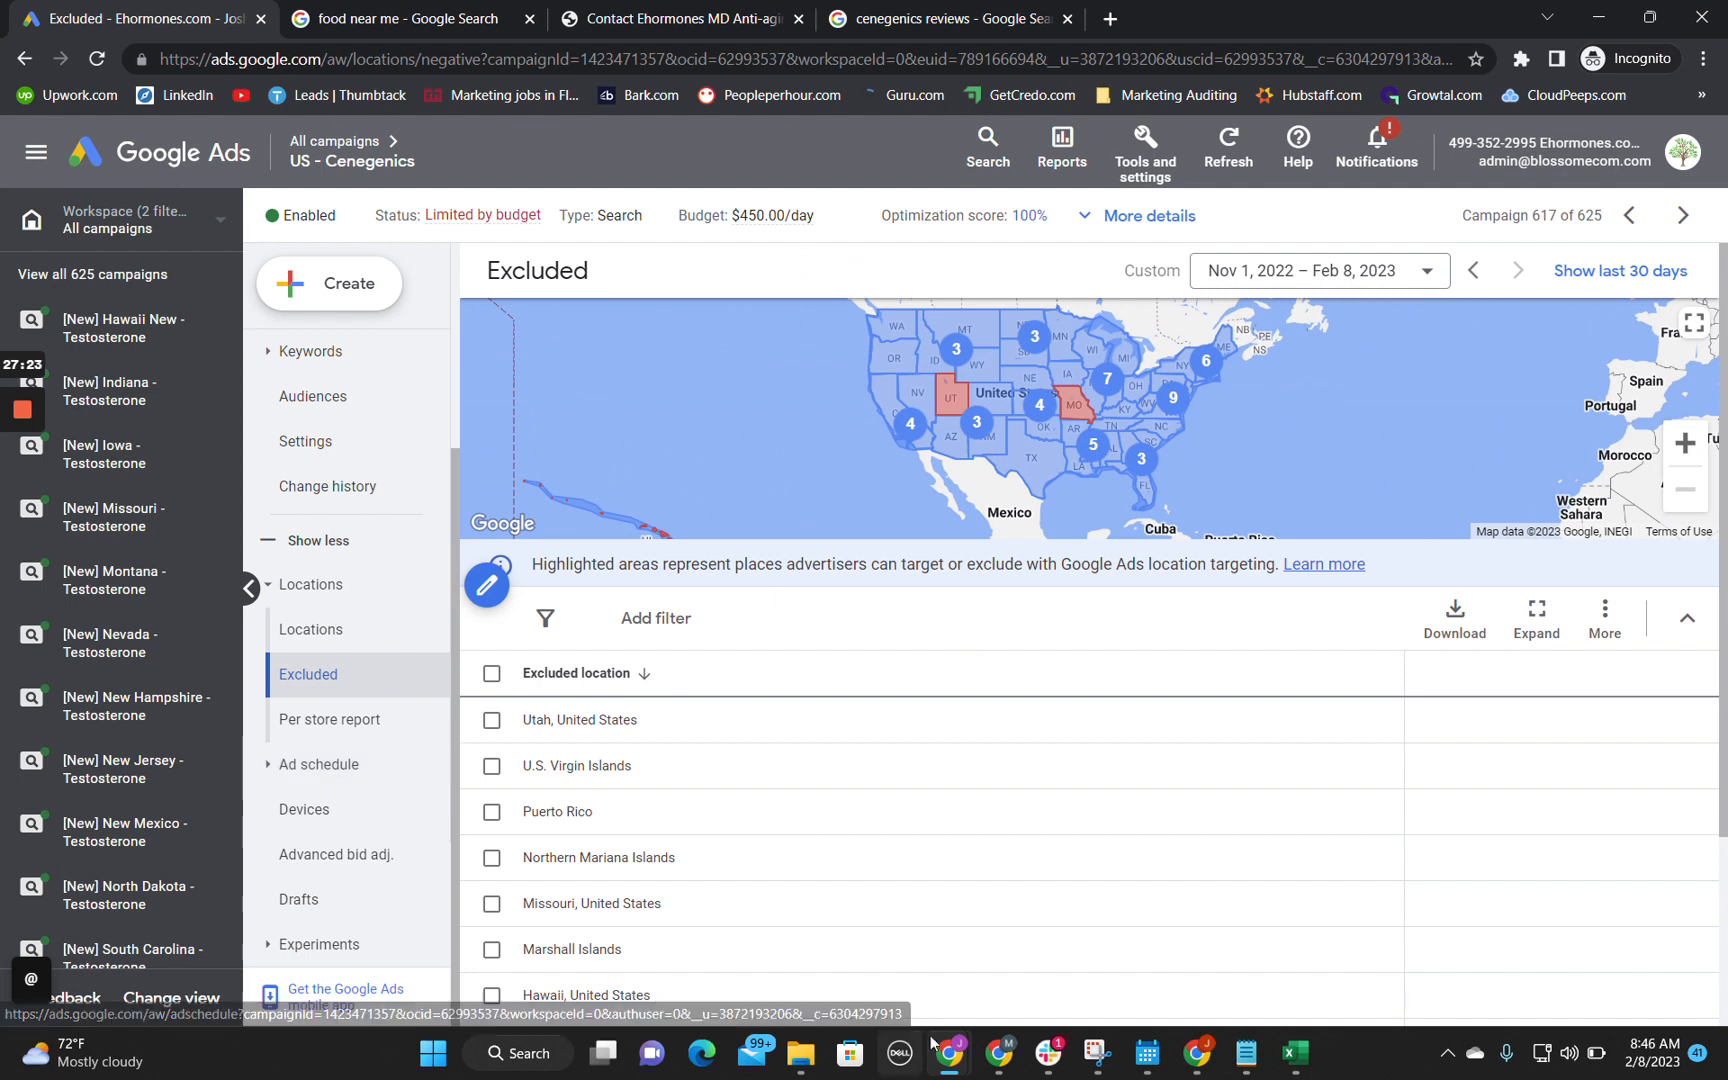
mouse_move(965, 1053)
left_click(790, 920)
key("Return")
type("Do not exclude and invlu")
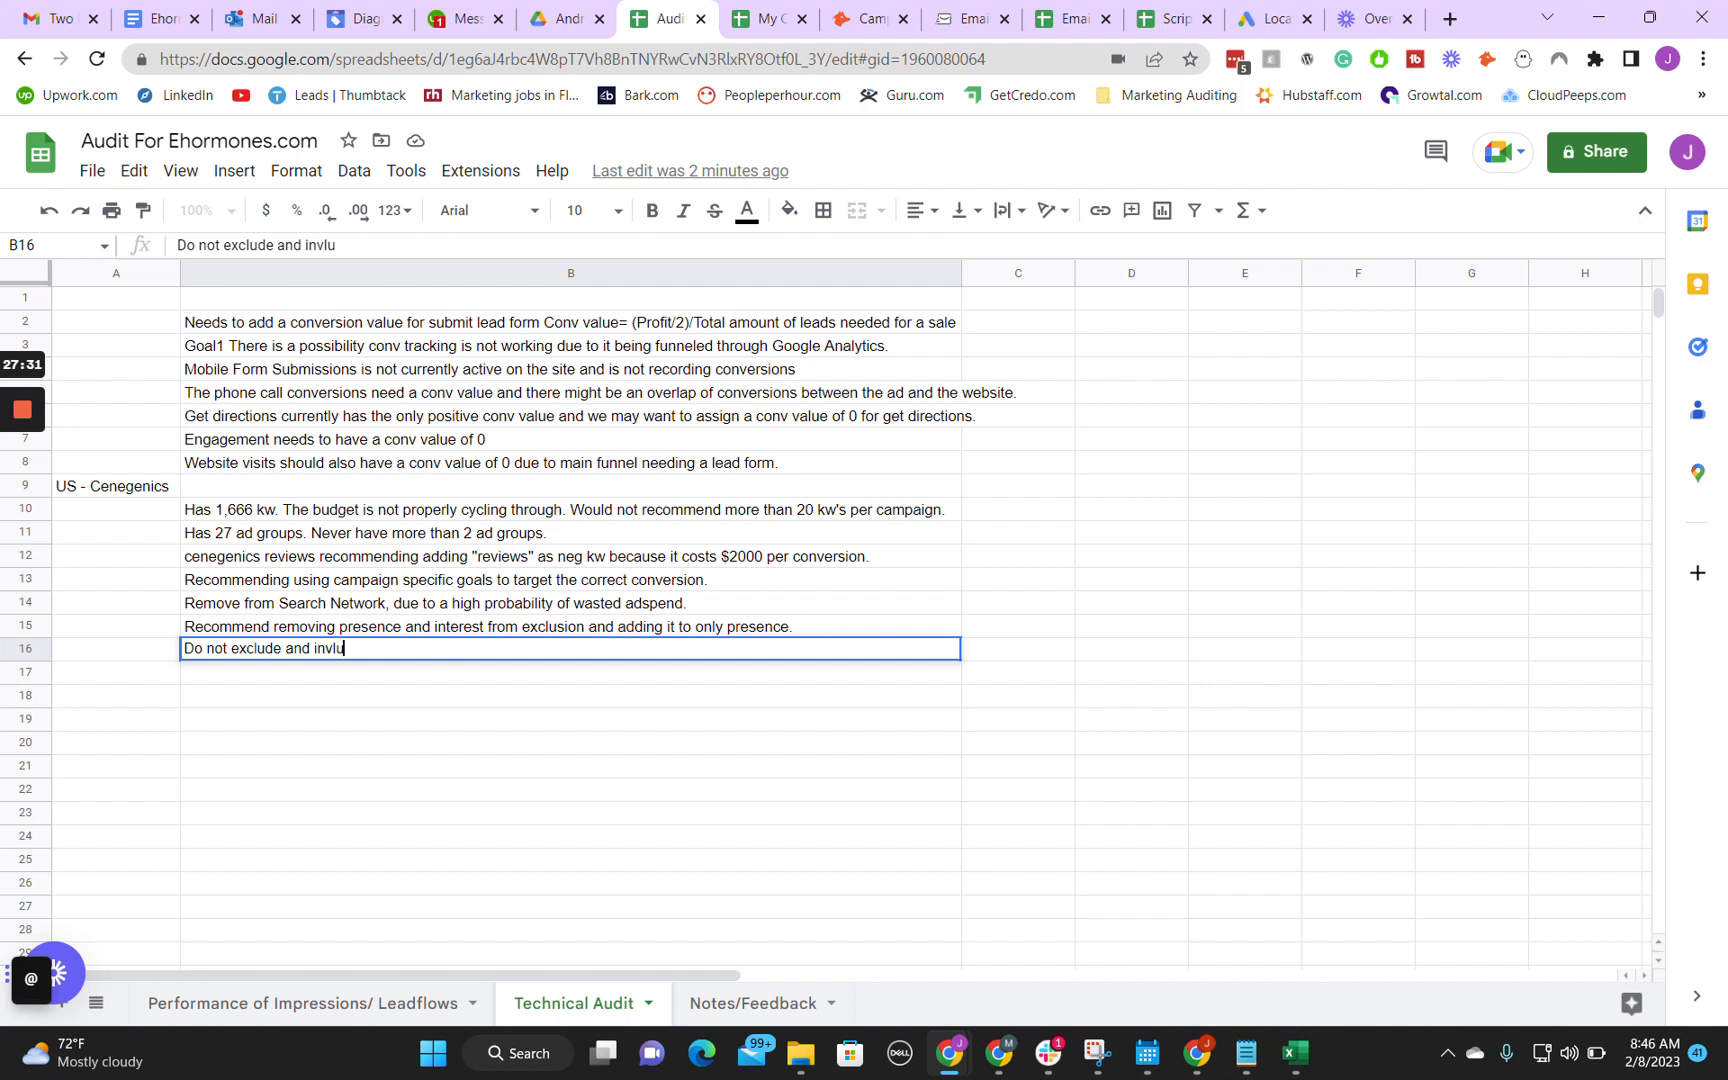
key("BackSpace")
key("BackSpace")
key("BackSpace")
type("clude the same states ")
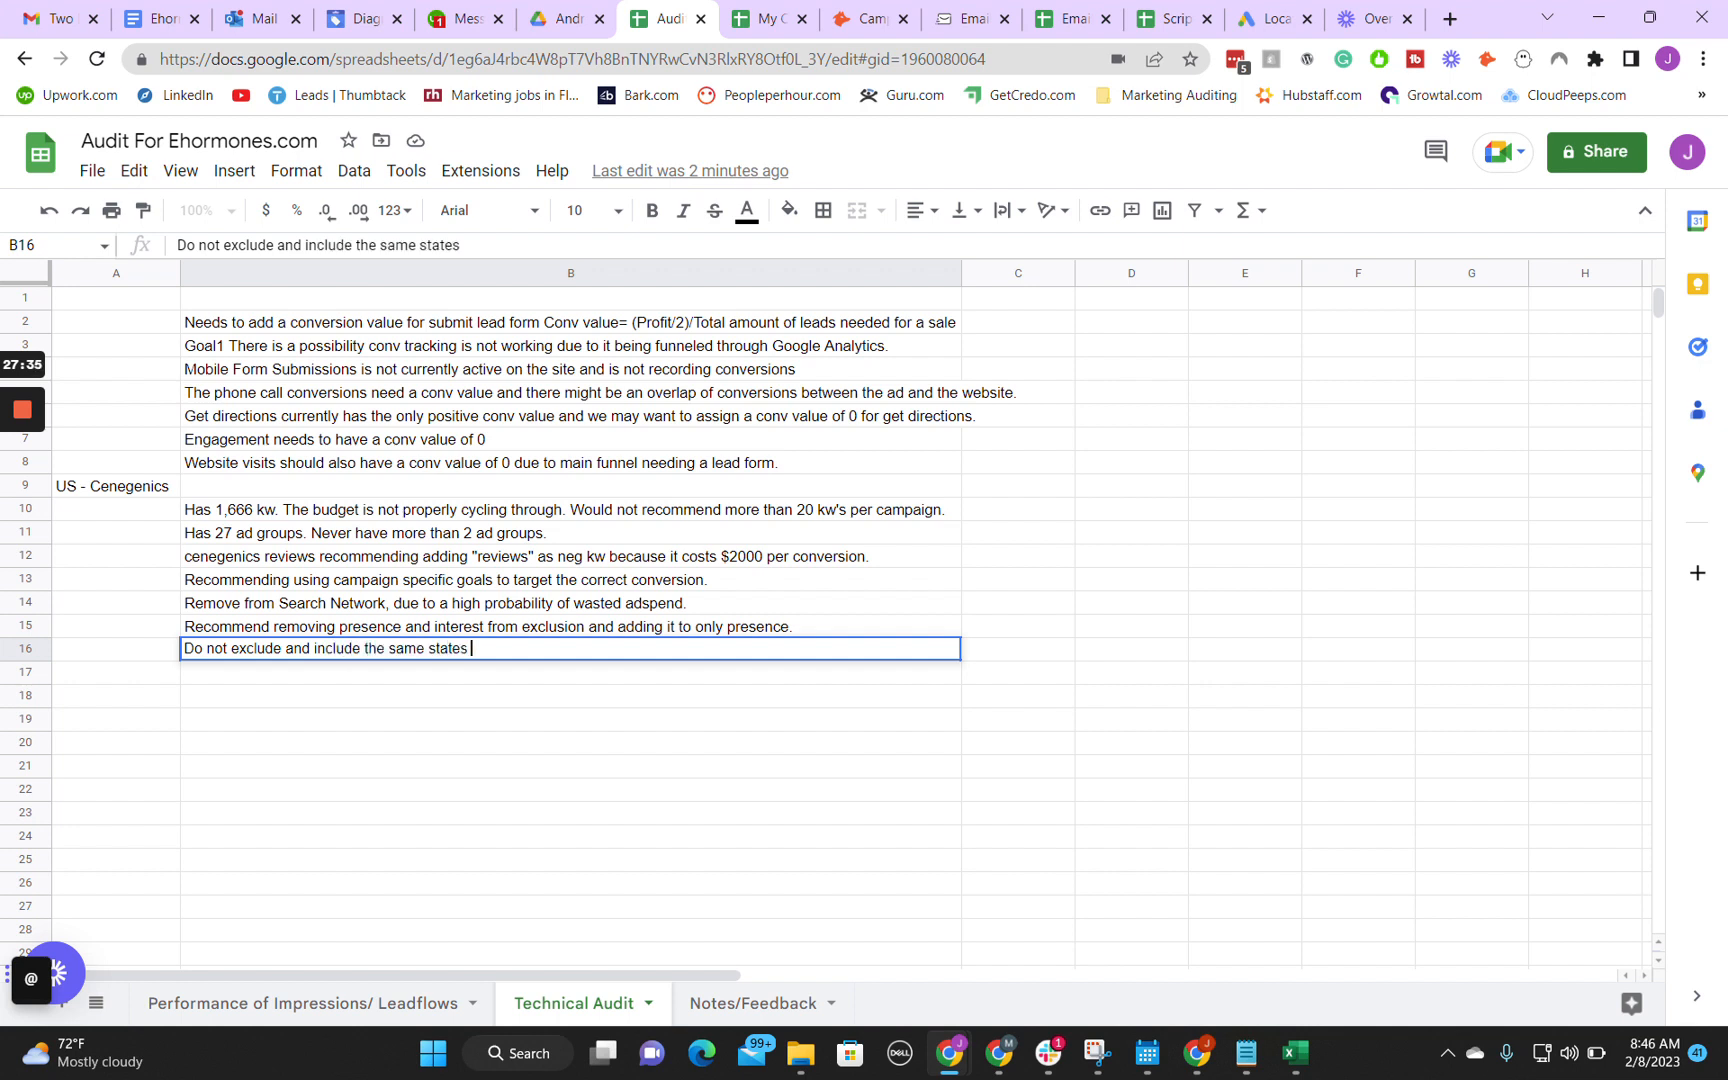
type("due to a porte")
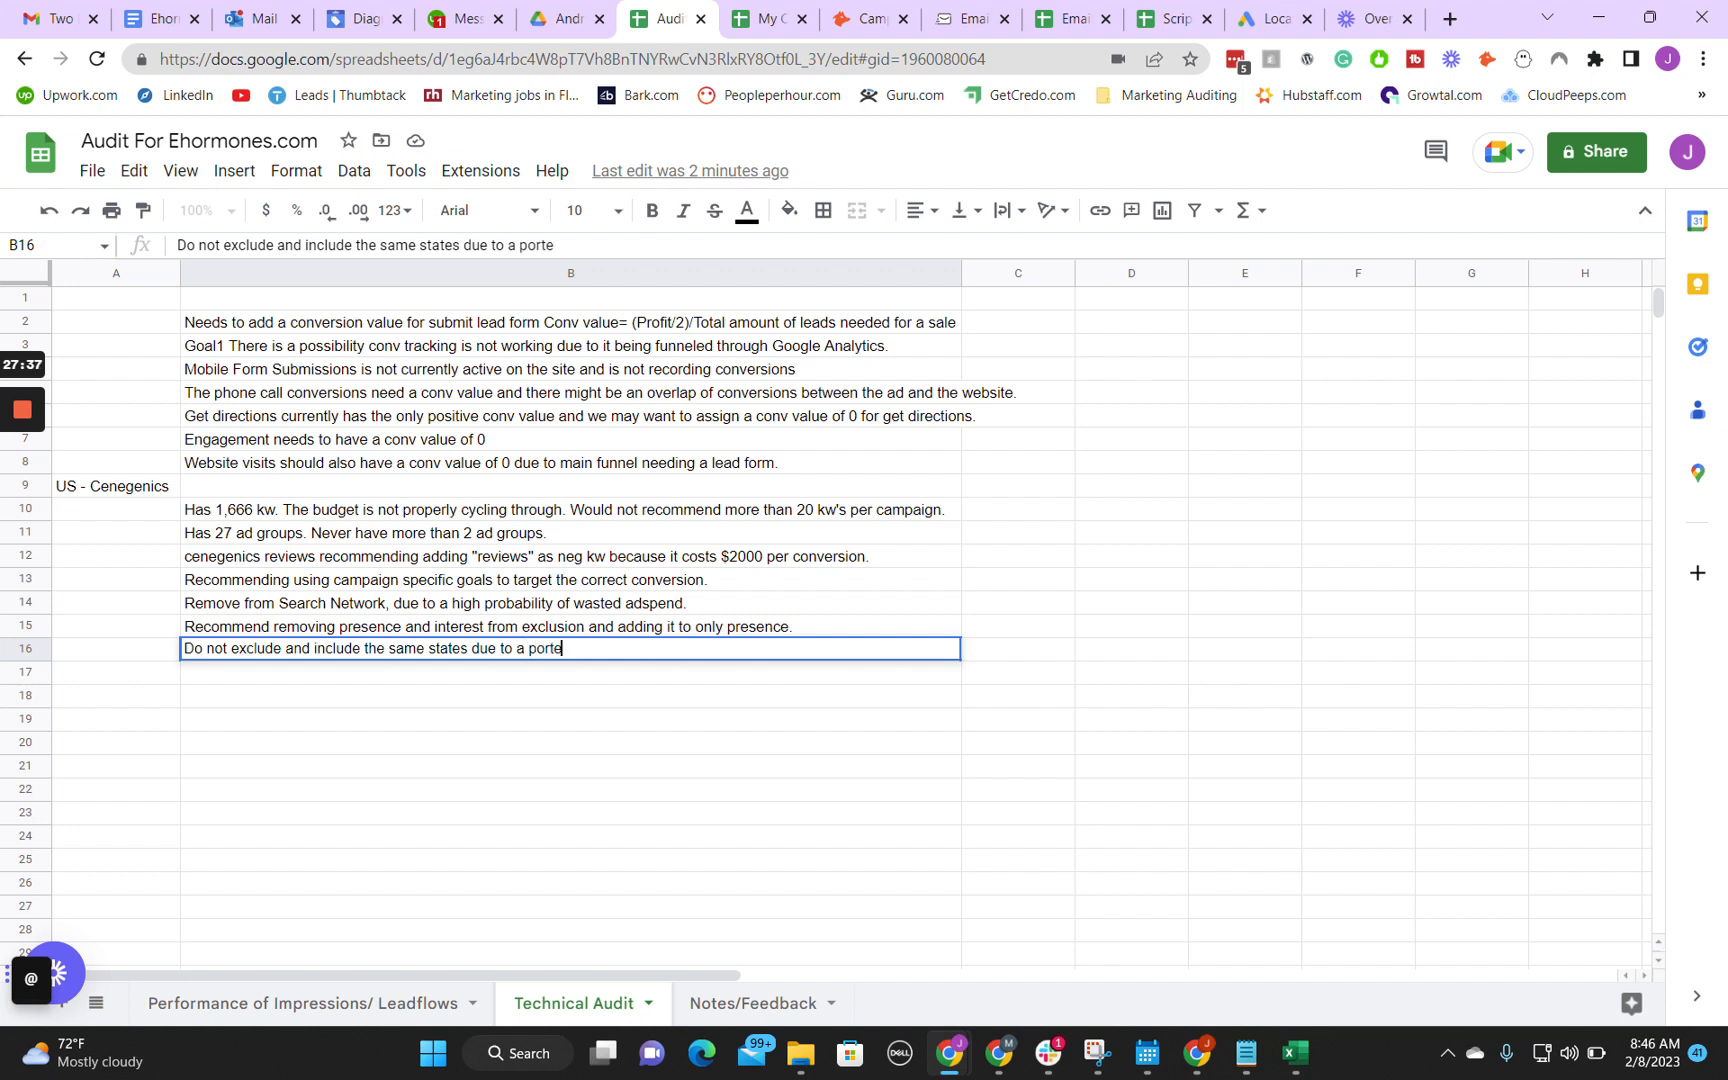
key("BackSpace")
key("BackSpace")
key("BackSpace")
type("tential of glitching out the")
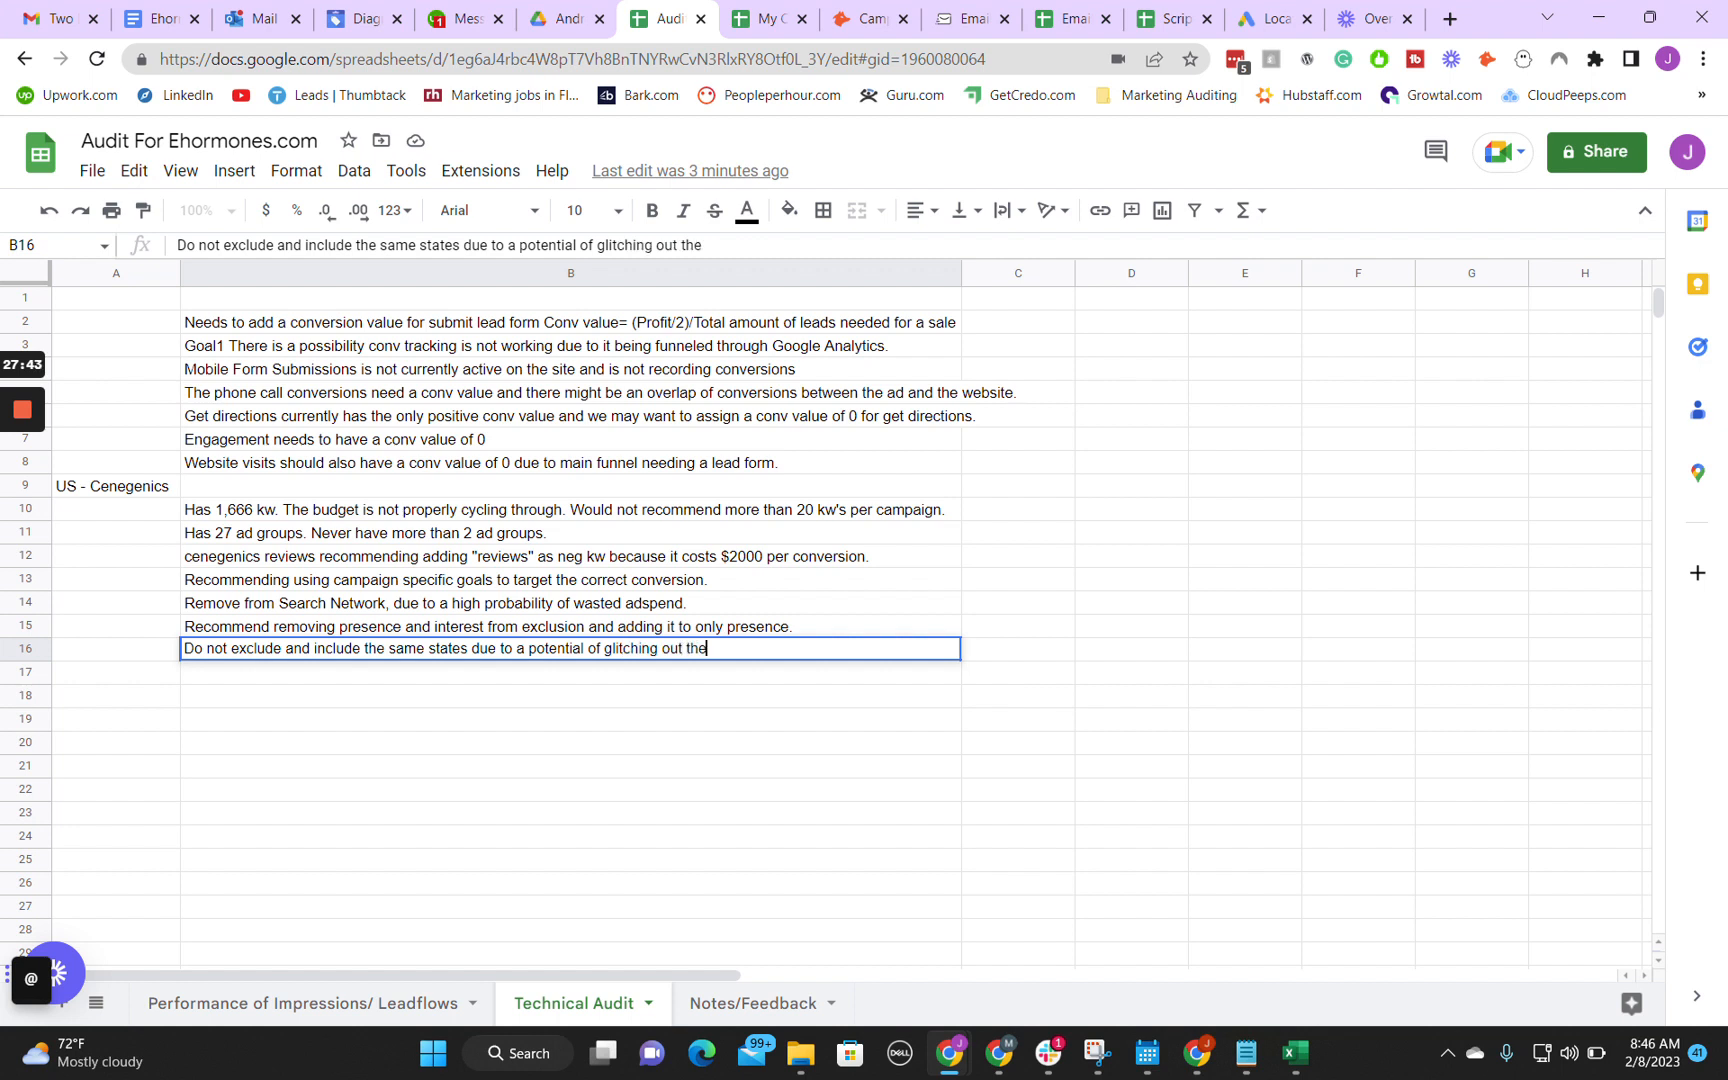
key("Return")
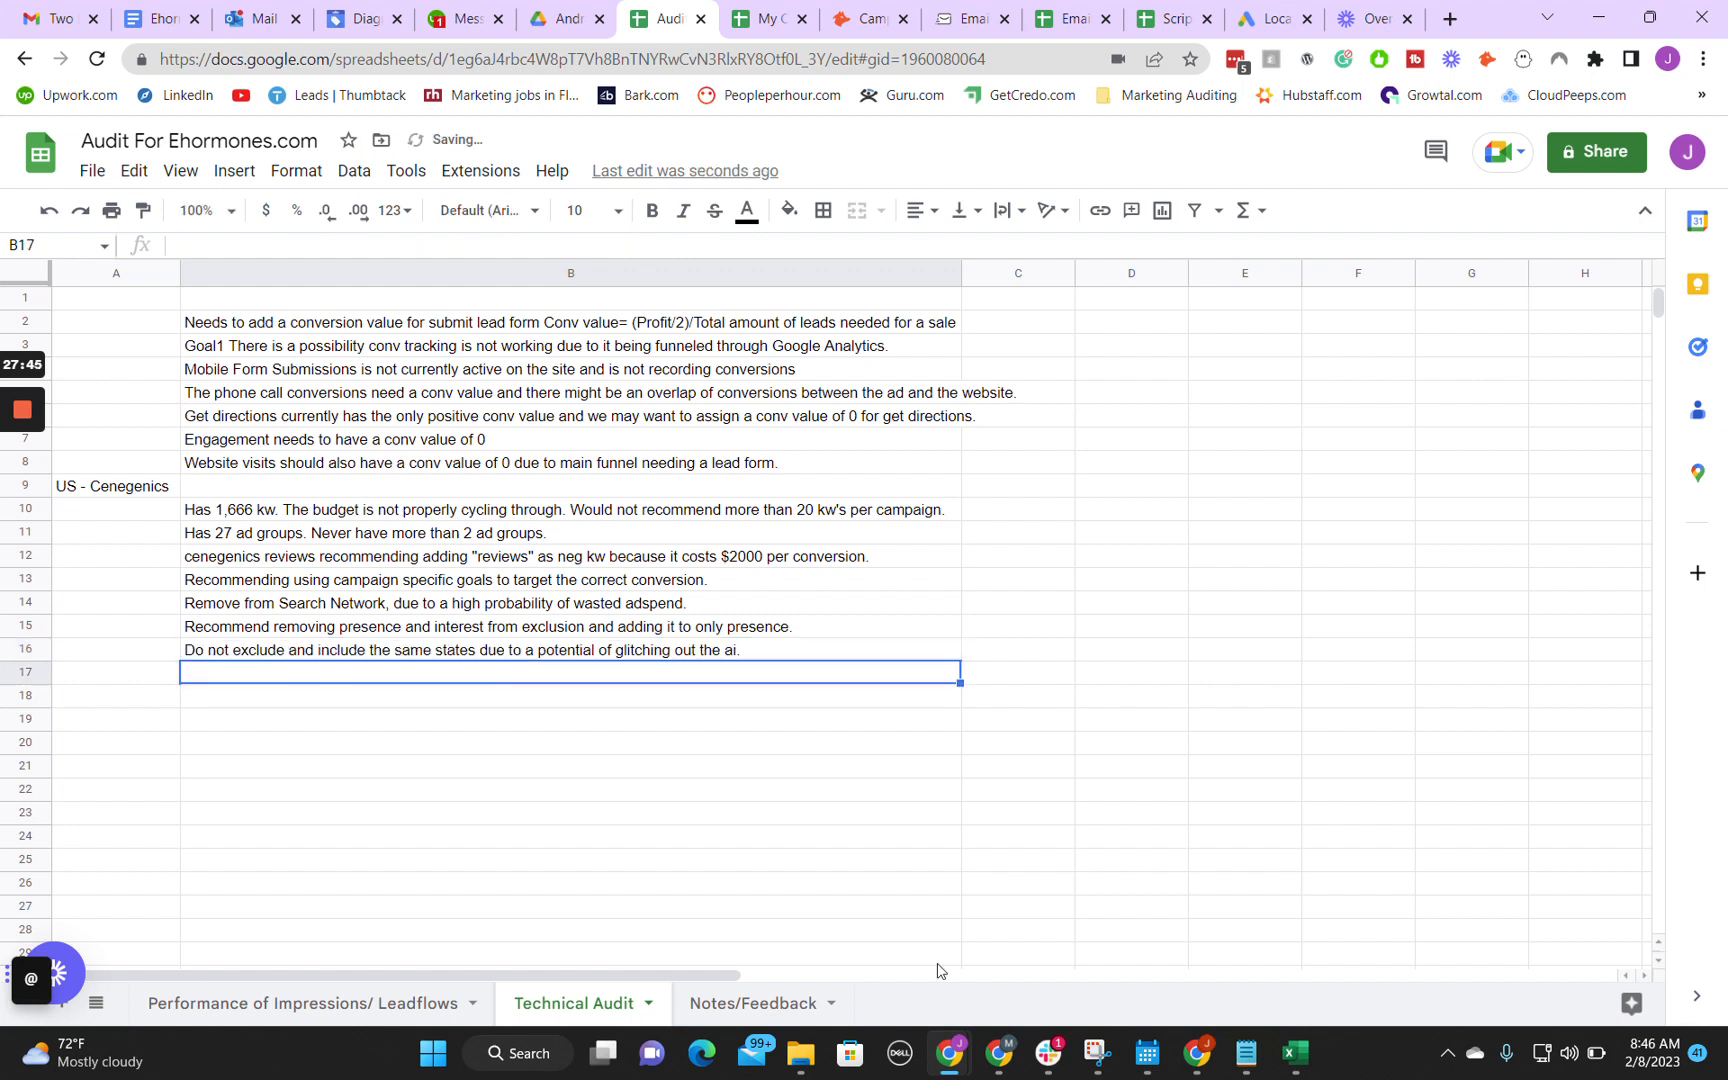
Step: Return to Google Ads and examine the US - Cenegenics ad schedule, including each day's bid adjustment and performance
mouse_move(955, 1055)
left_click(1064, 990)
scroll(1000, 600, "down", 3)
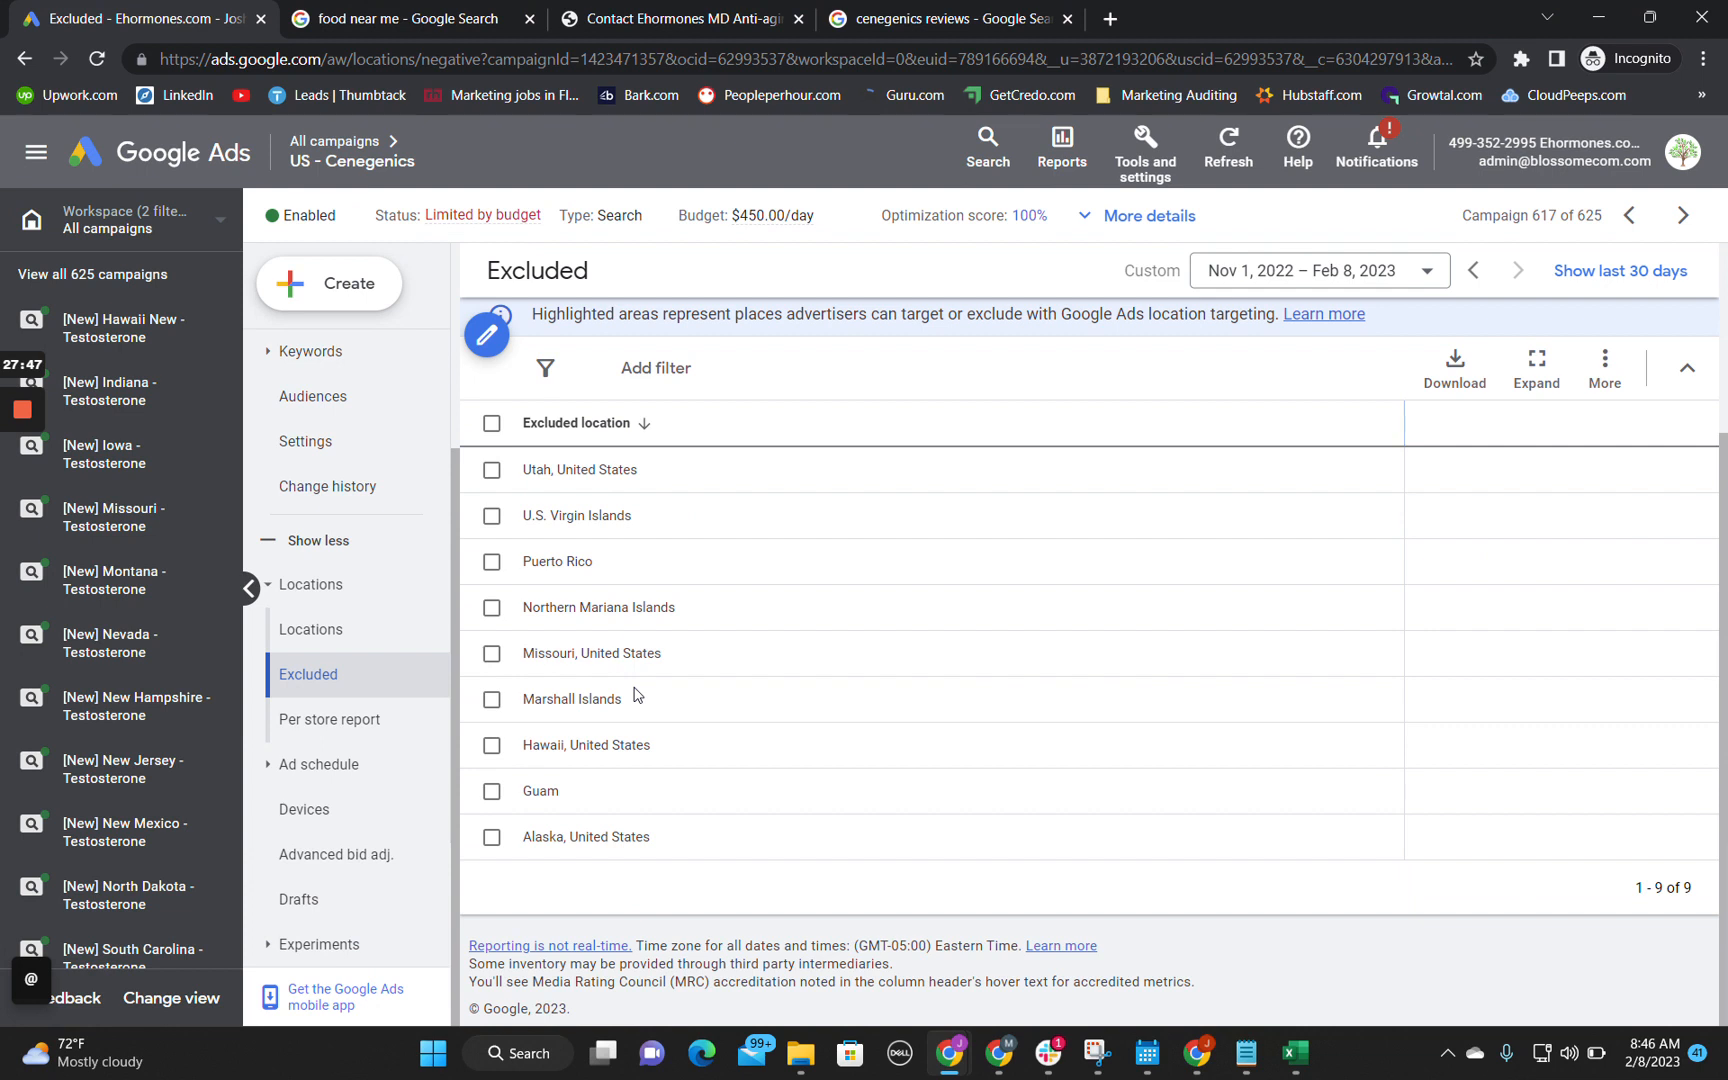
left_click(298, 766)
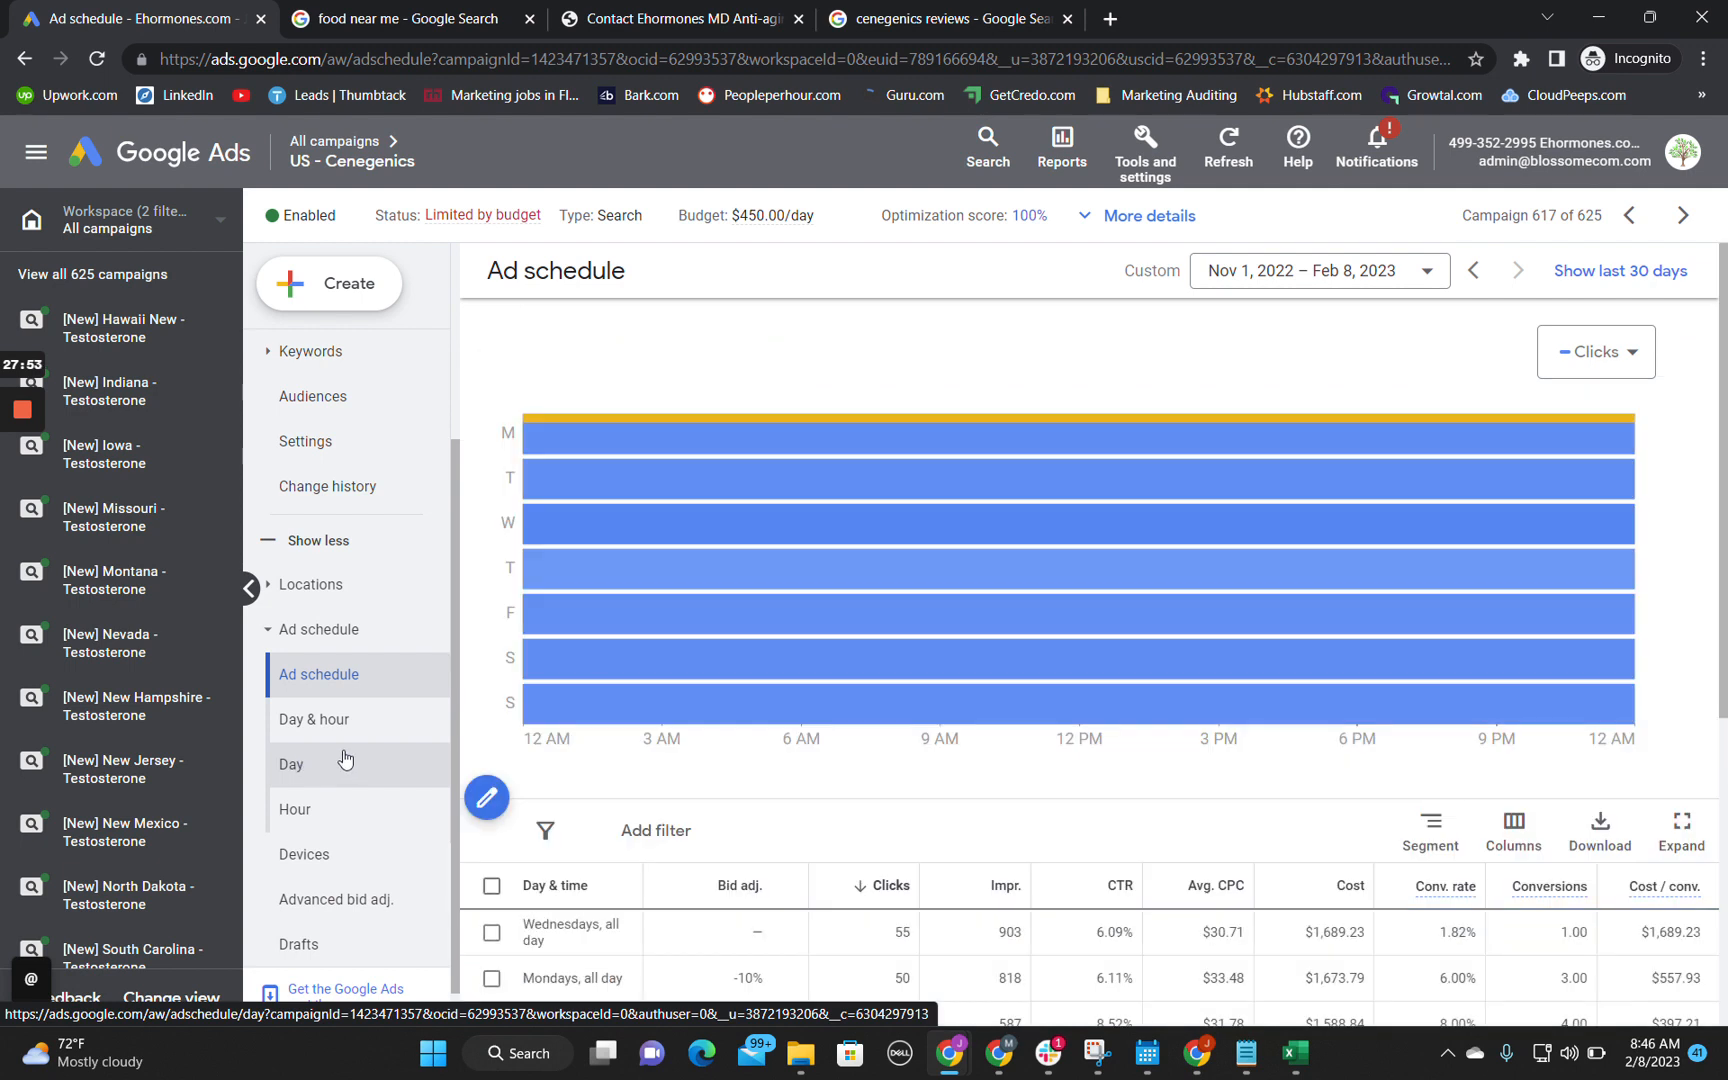
scroll(605, 790, "down", 5)
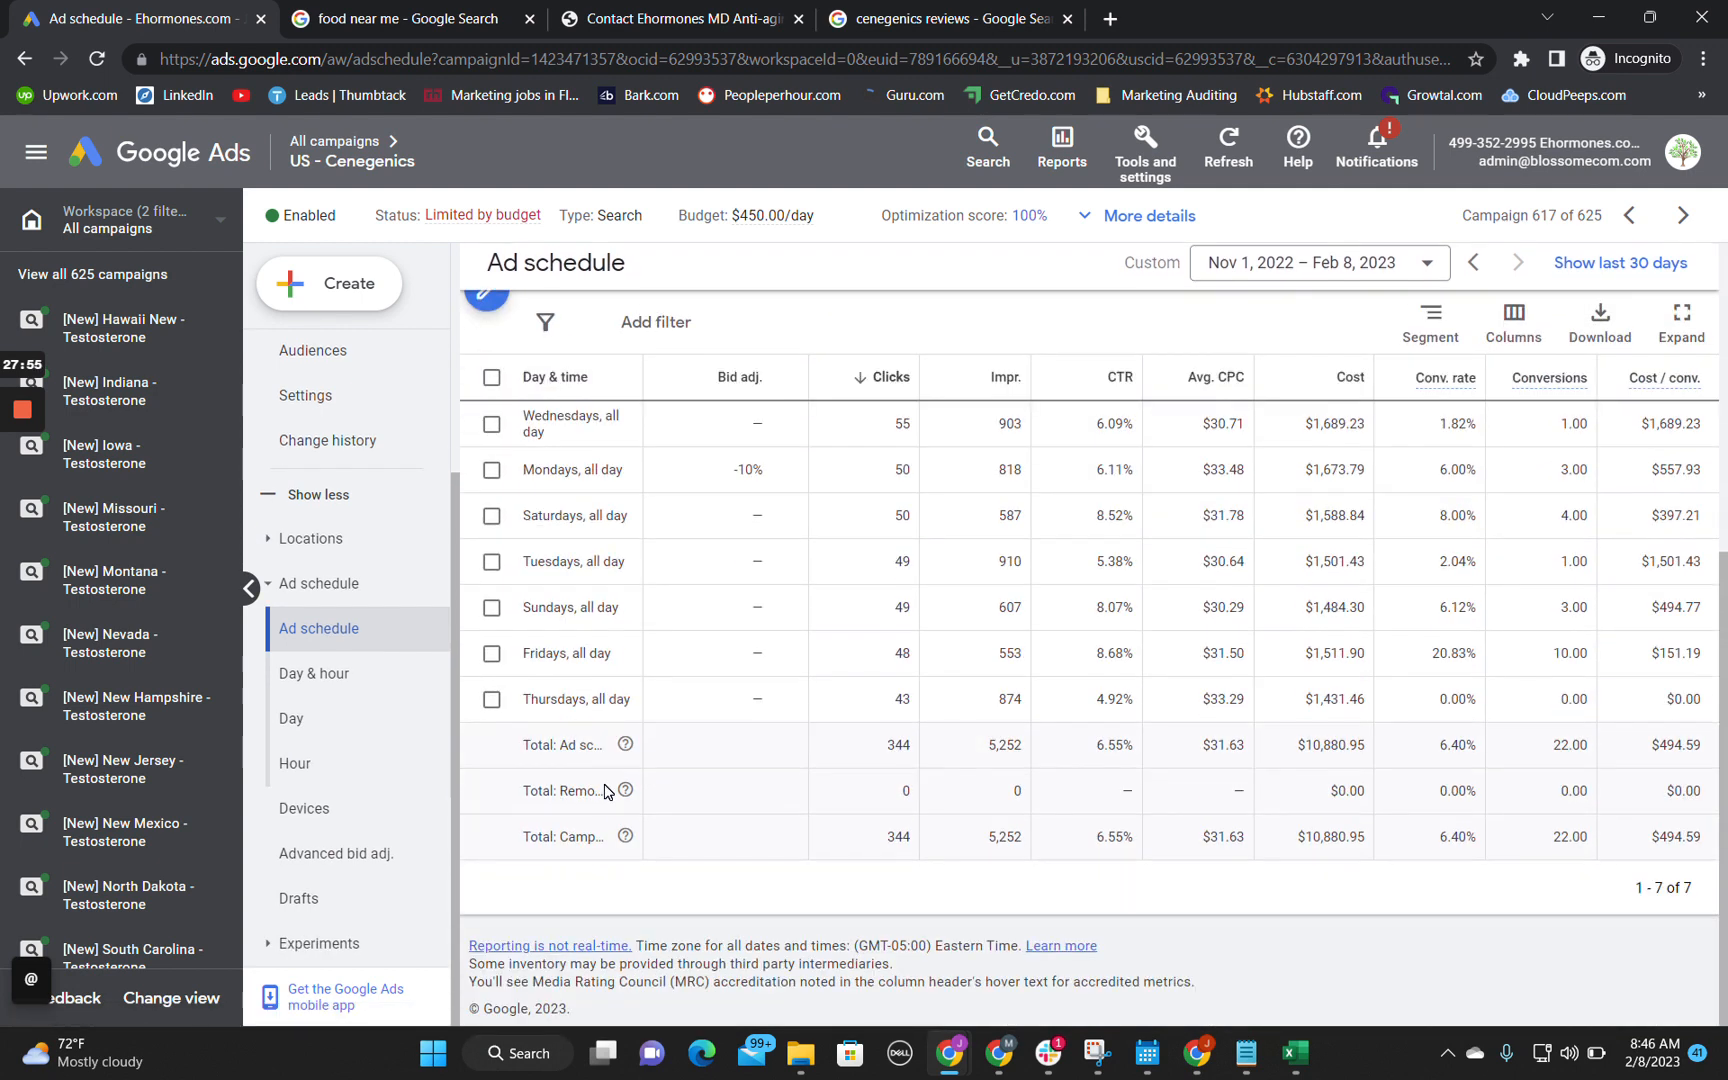
scroll(655, 541, "up", 2)
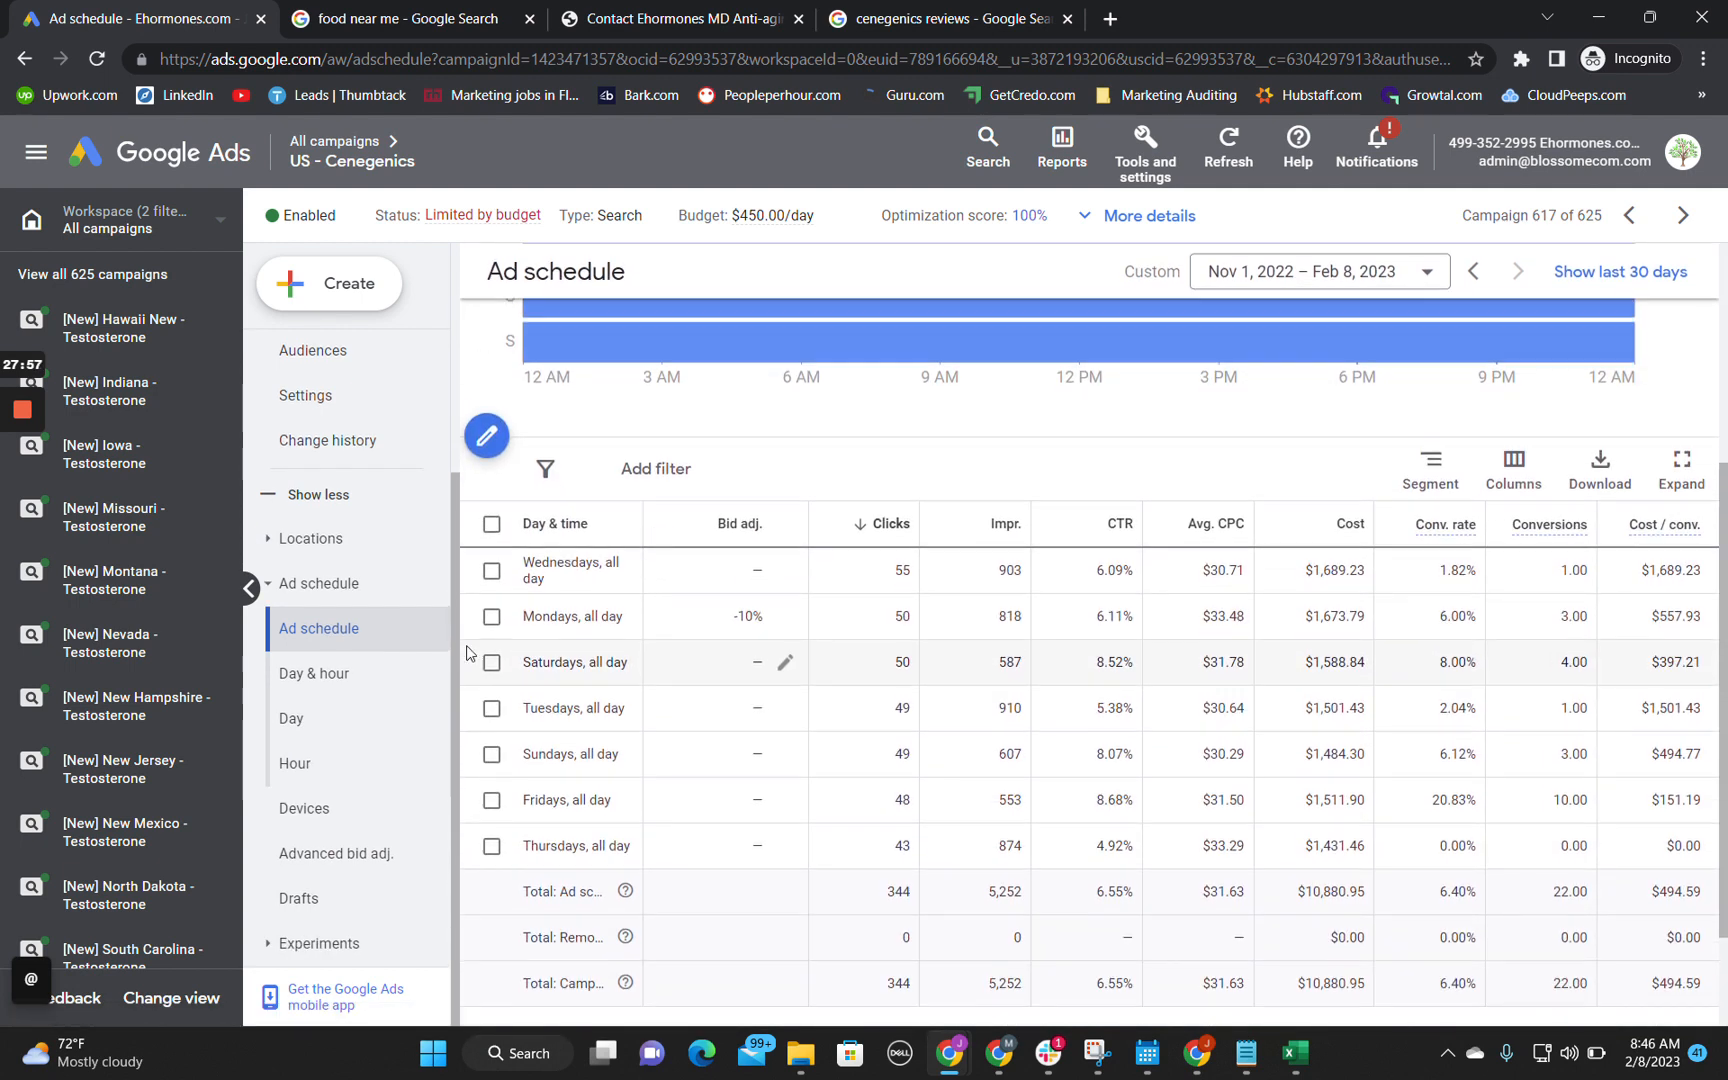
Step: Expand the Experiments section and scan the campaign's remaining report sections
left_click(288, 940)
scroll(360, 815, "down", 1)
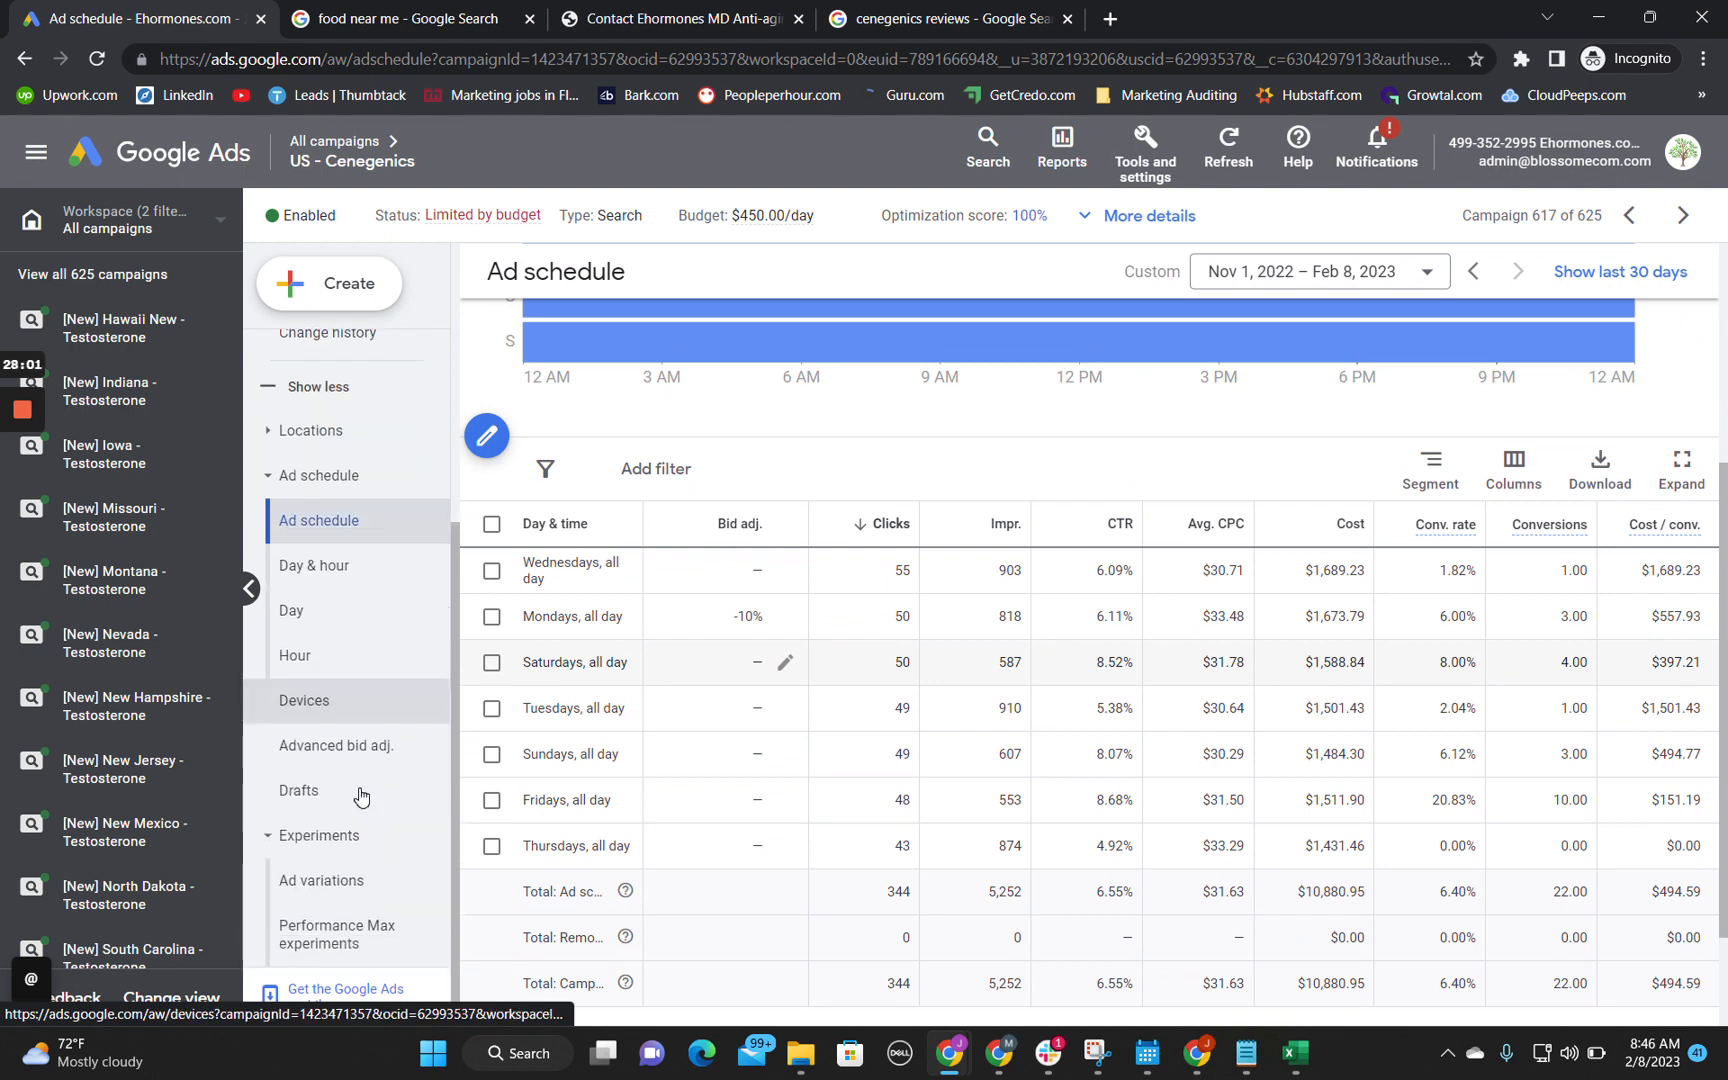
scroll(360, 797, "up", 4)
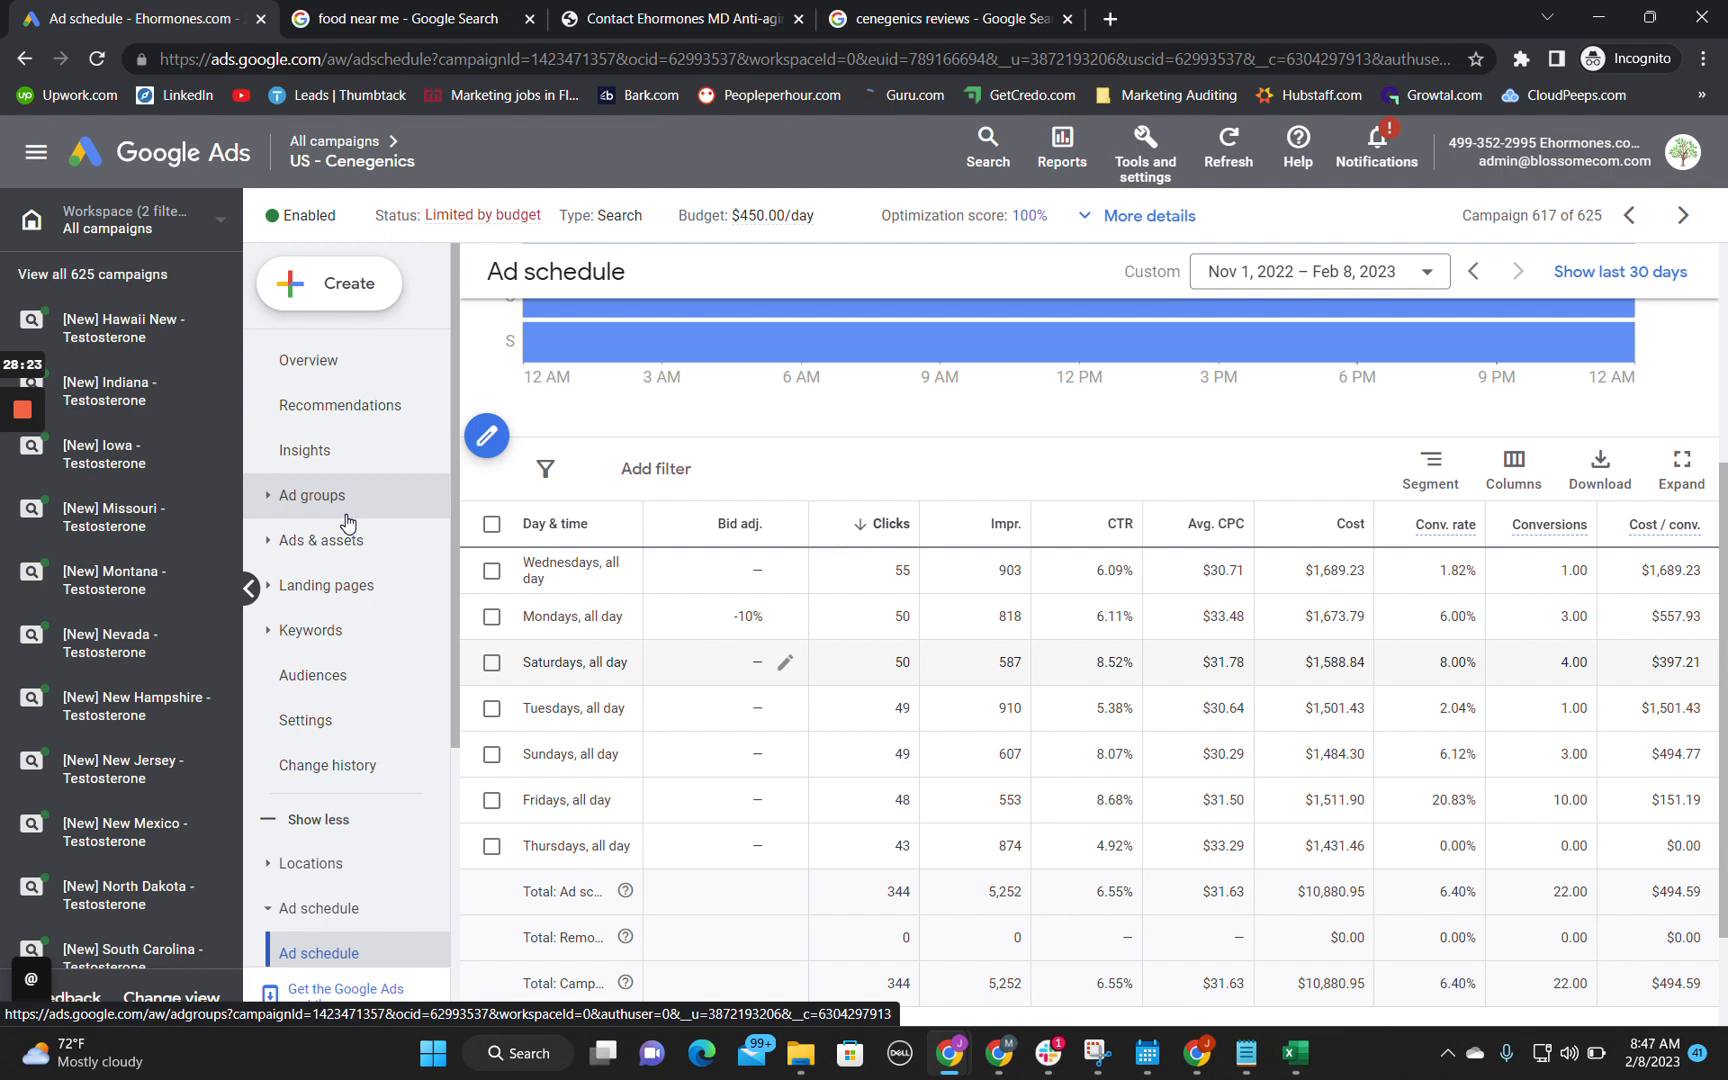
scroll(347, 522, "down", 4)
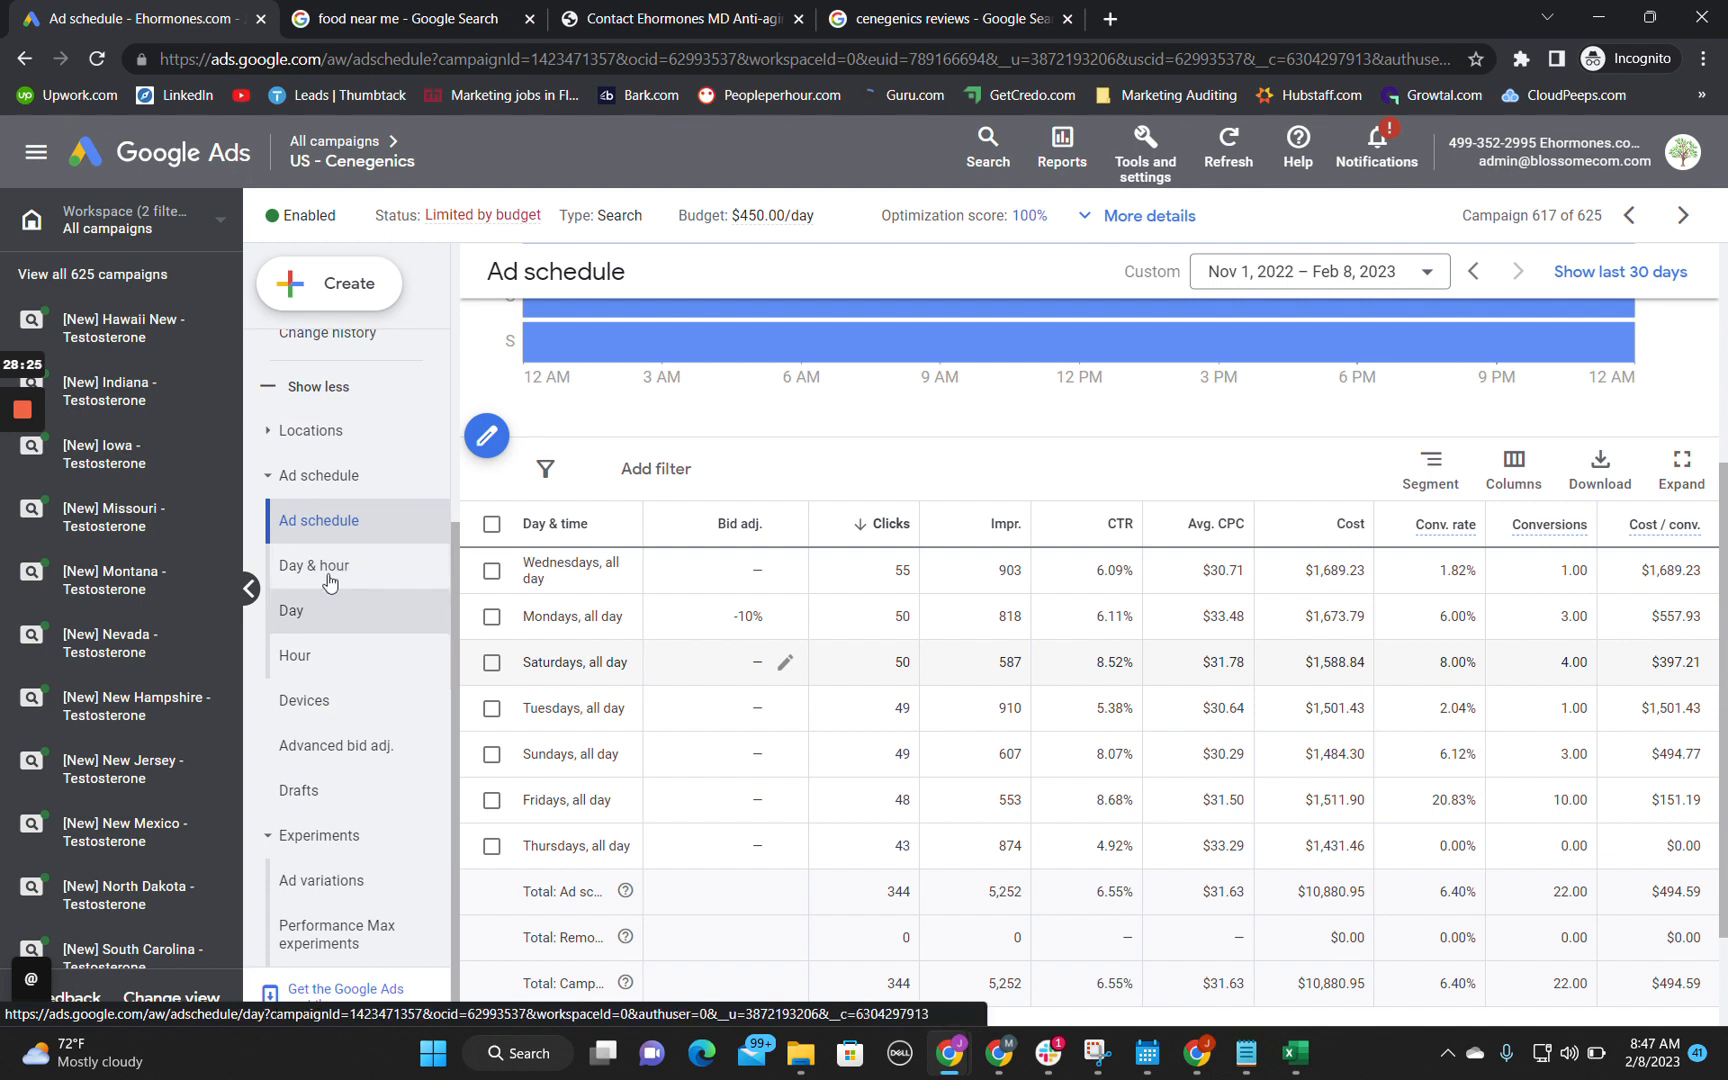
scroll(371, 600, "up", 4)
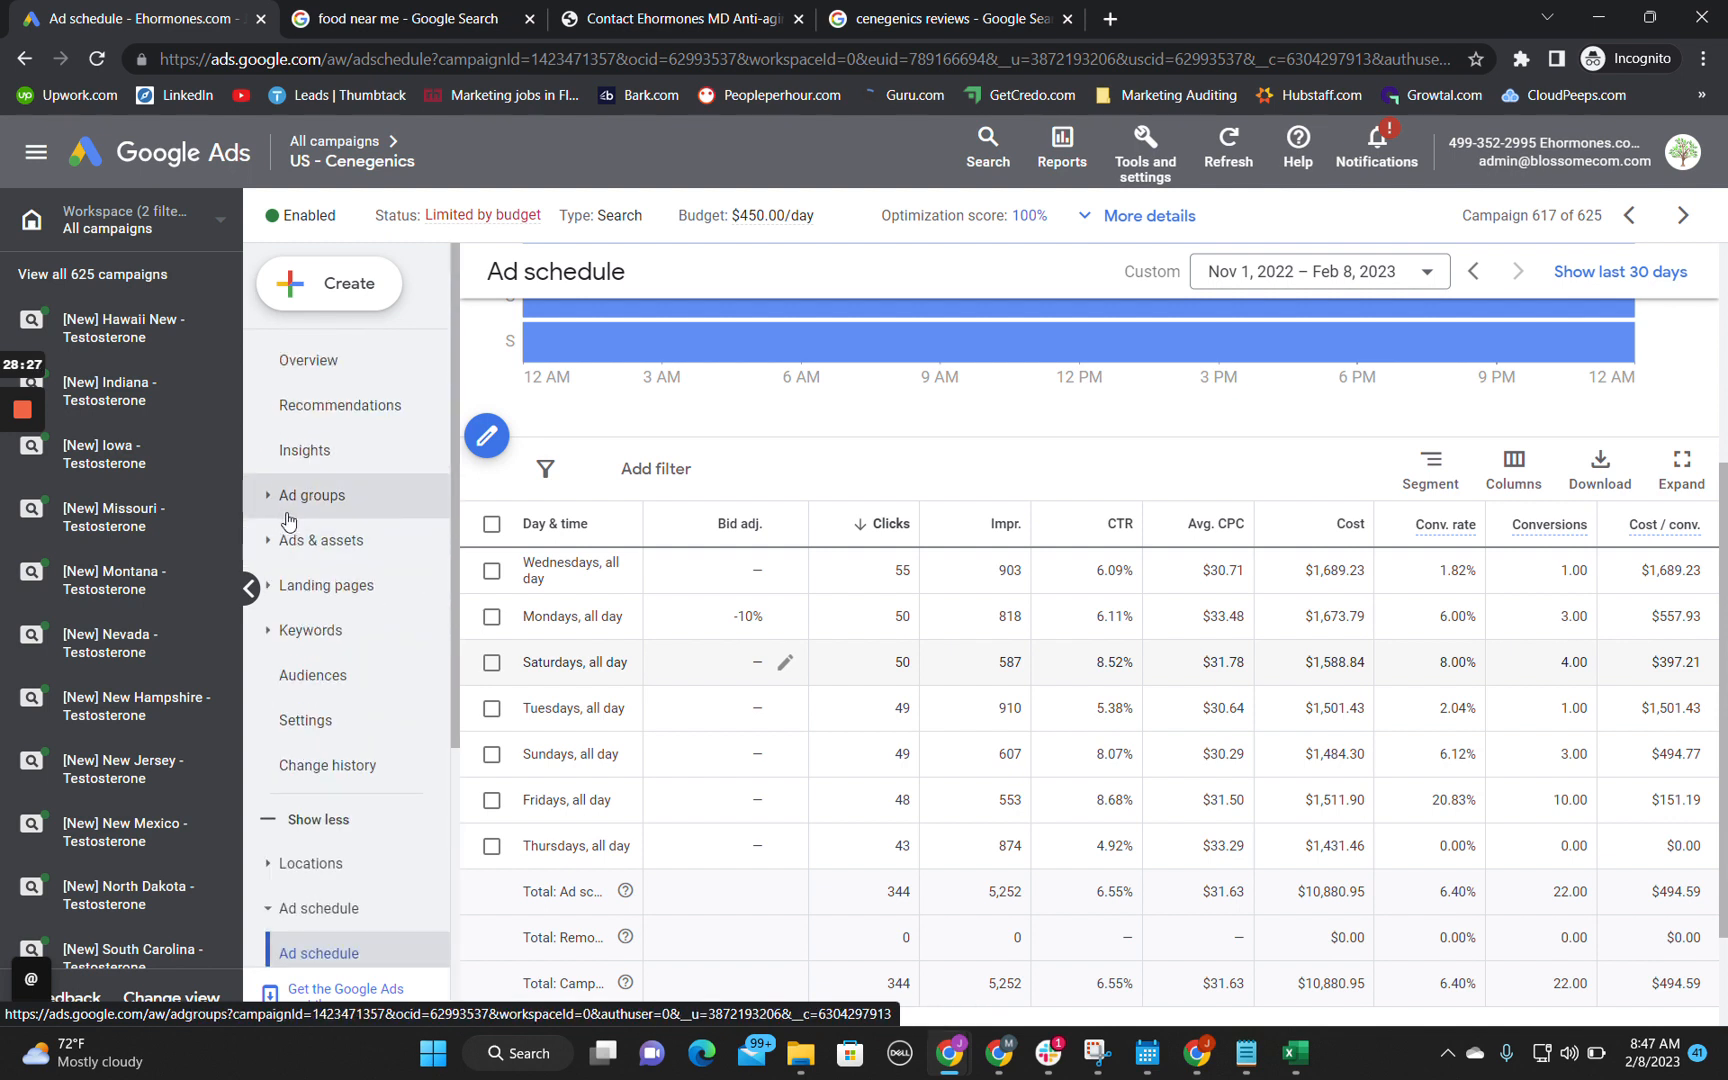
Step: Open the campaign's Landing pages report and examine the clicks, cost and mobile speed score of each page
left_click(302, 590)
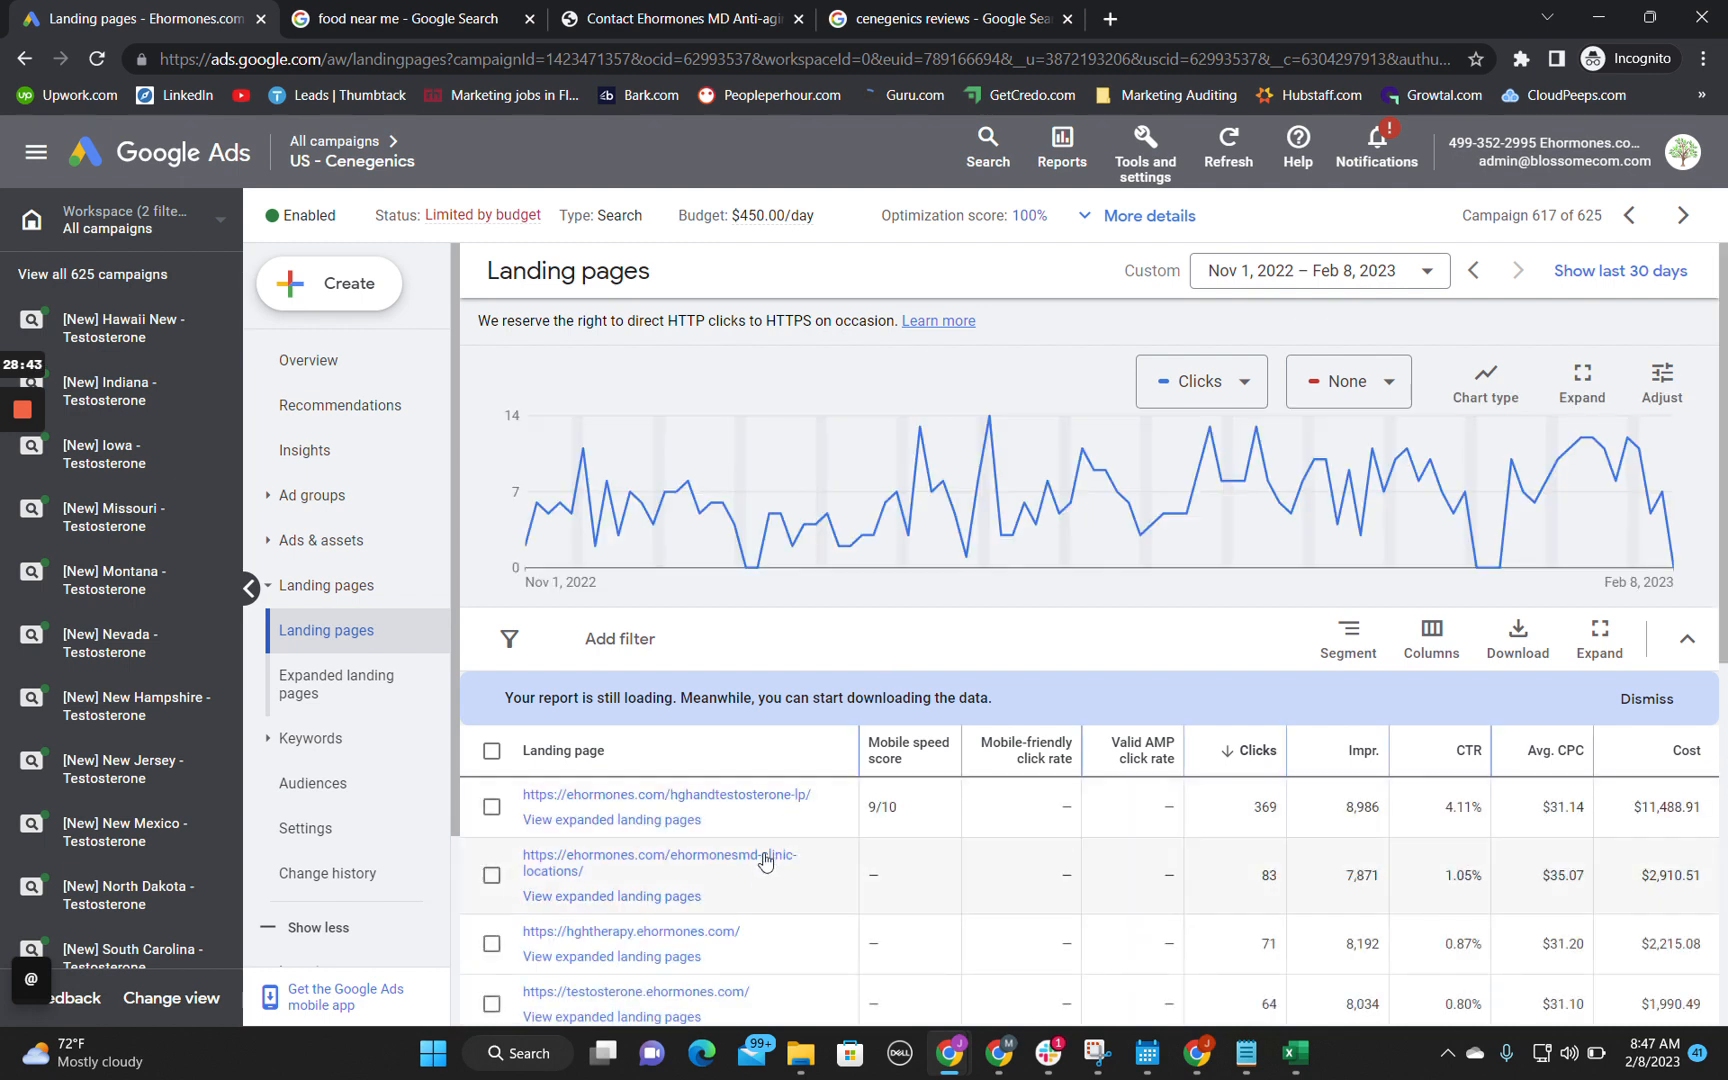
scroll(753, 862, "down", 1)
scroll(753, 862, "down", 2)
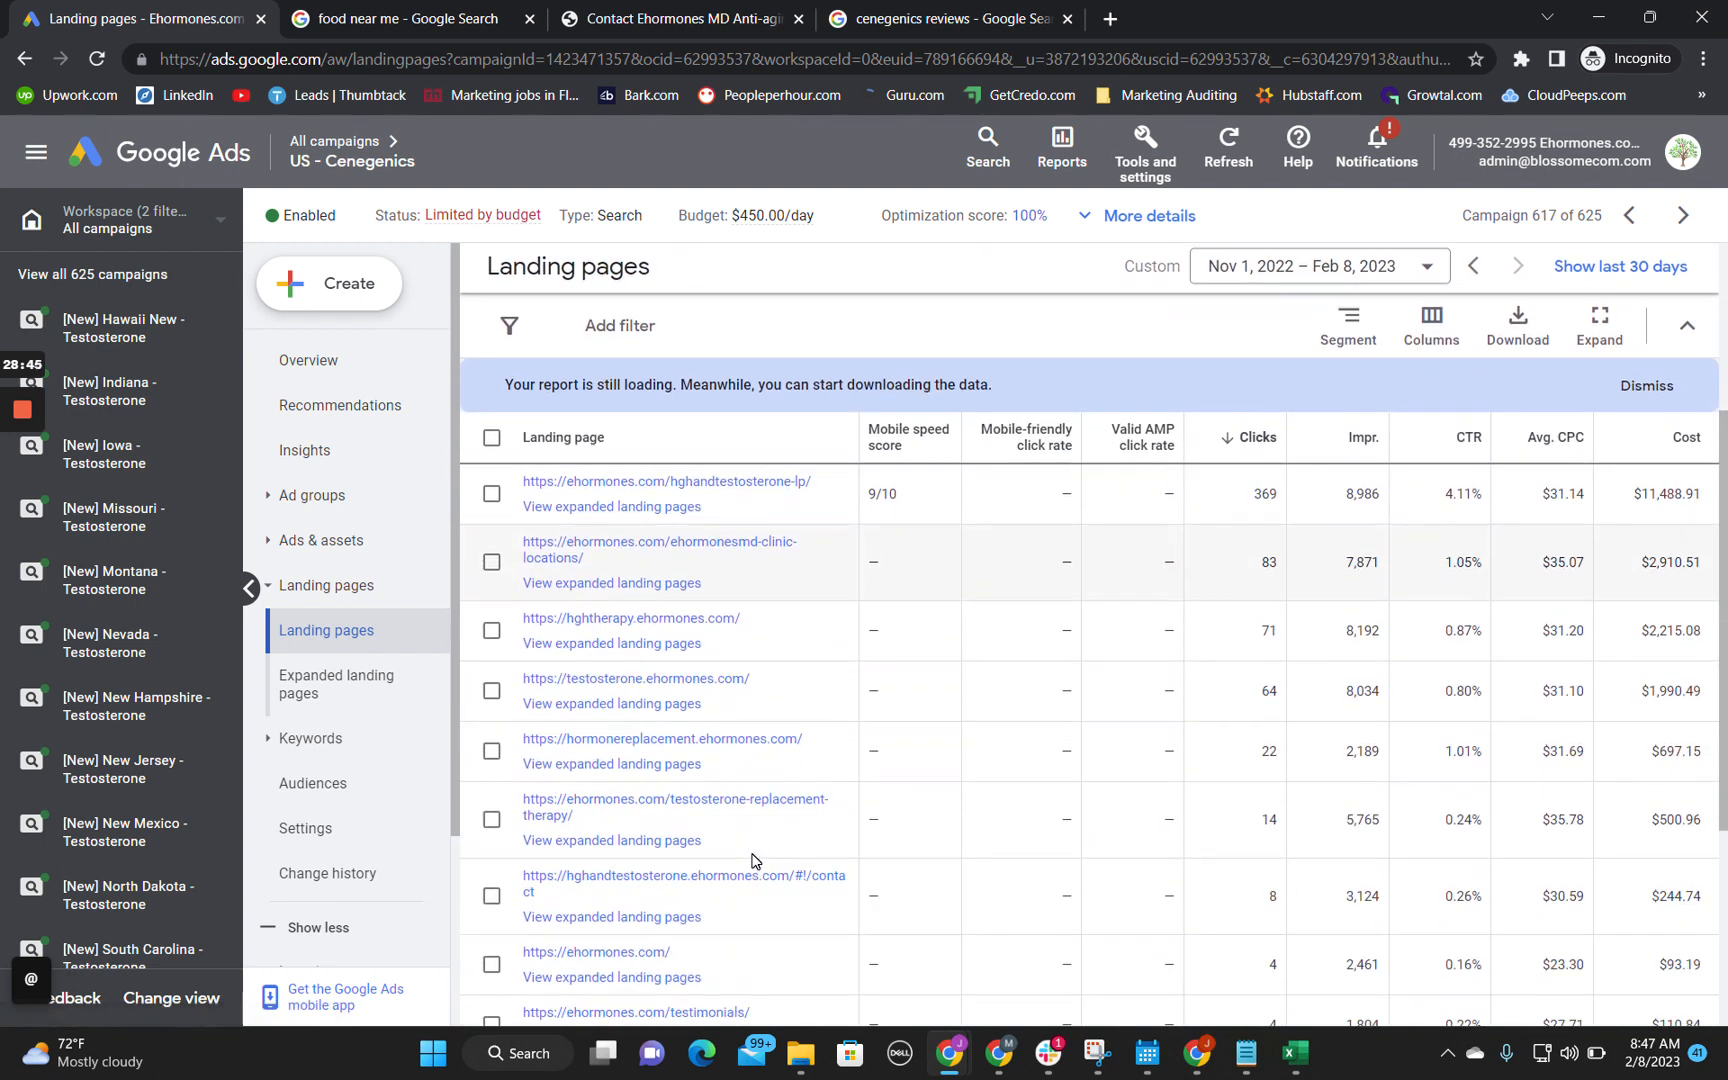
scroll(855, 754, "down", 3)
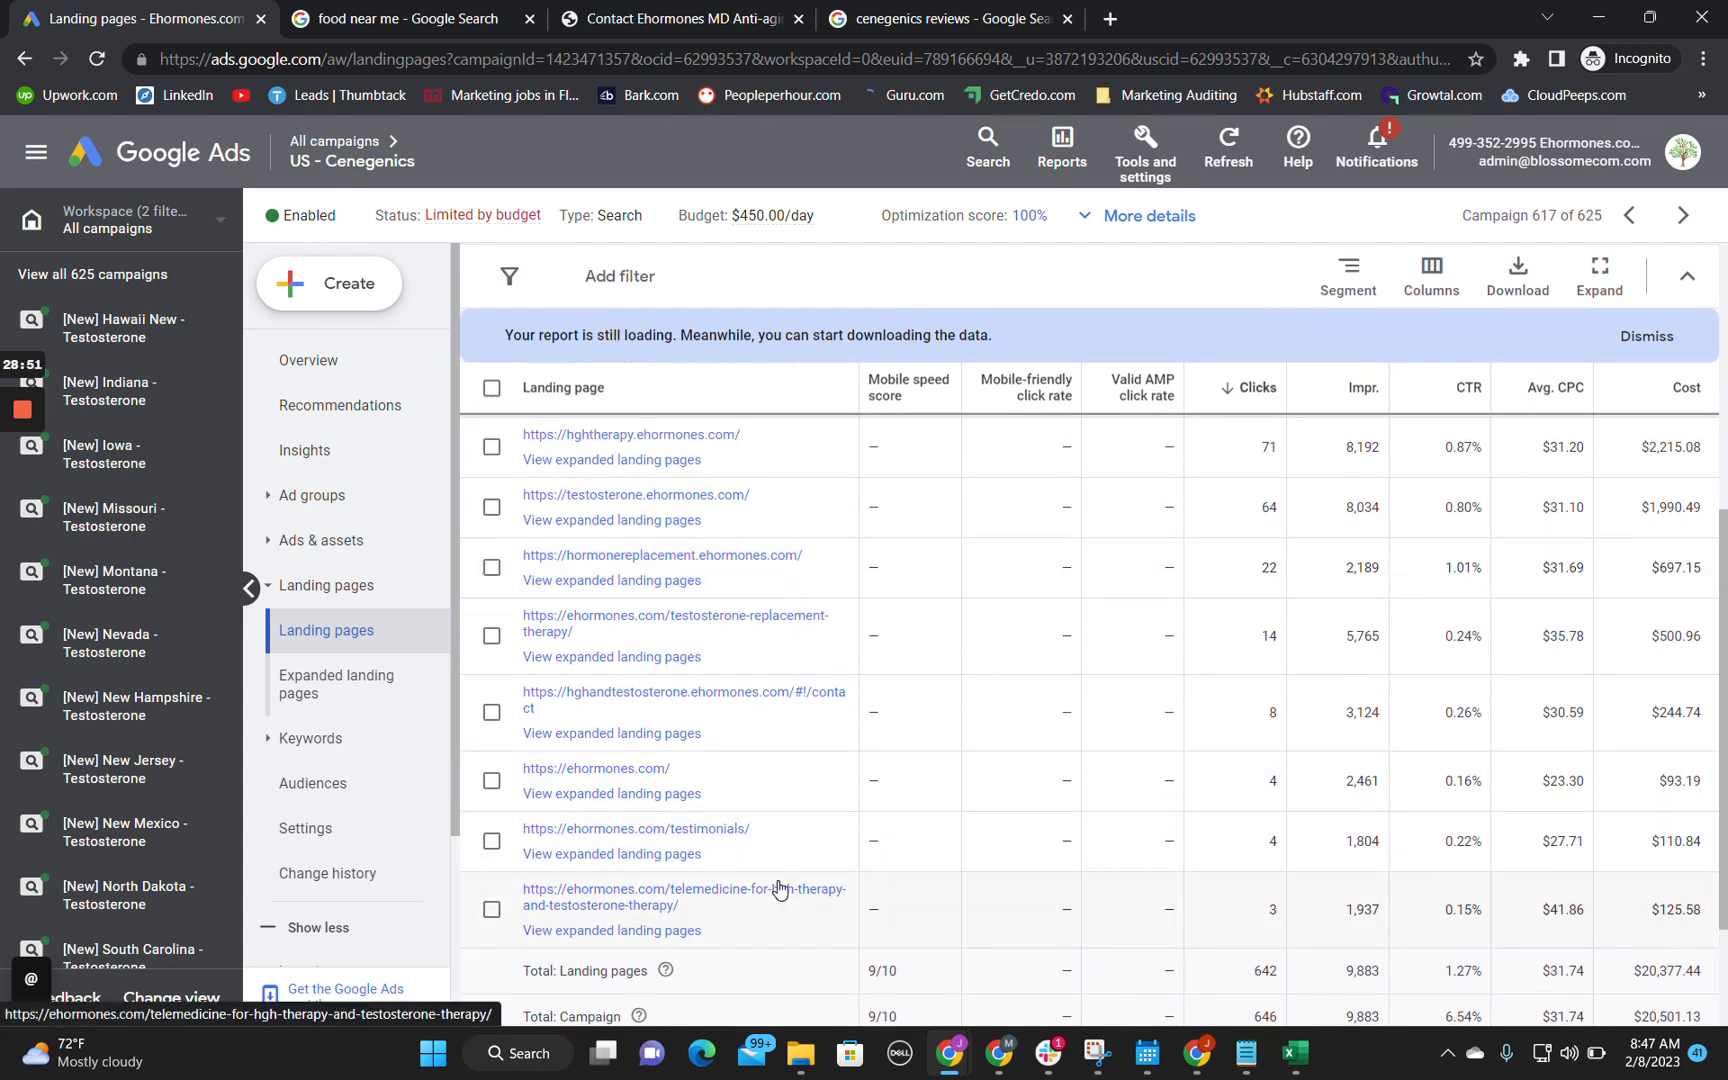
scroll(779, 888, "up", 1)
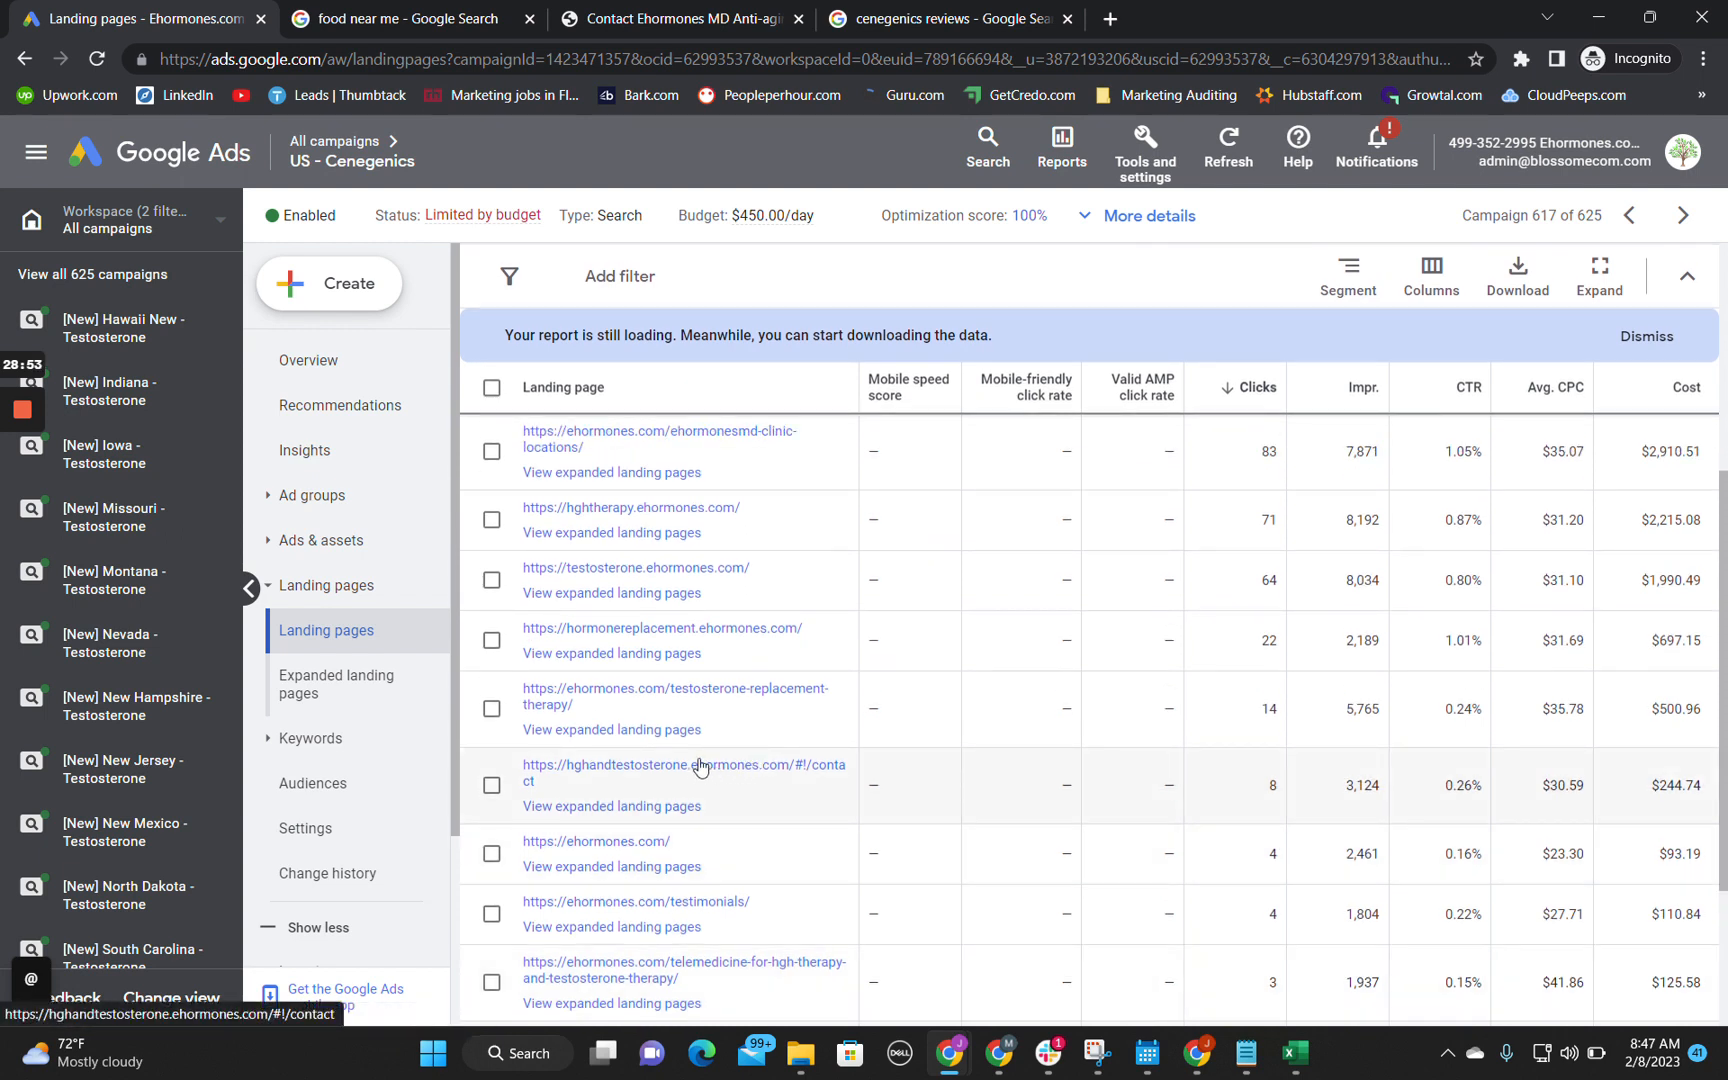
scroll(748, 773, "up", 3)
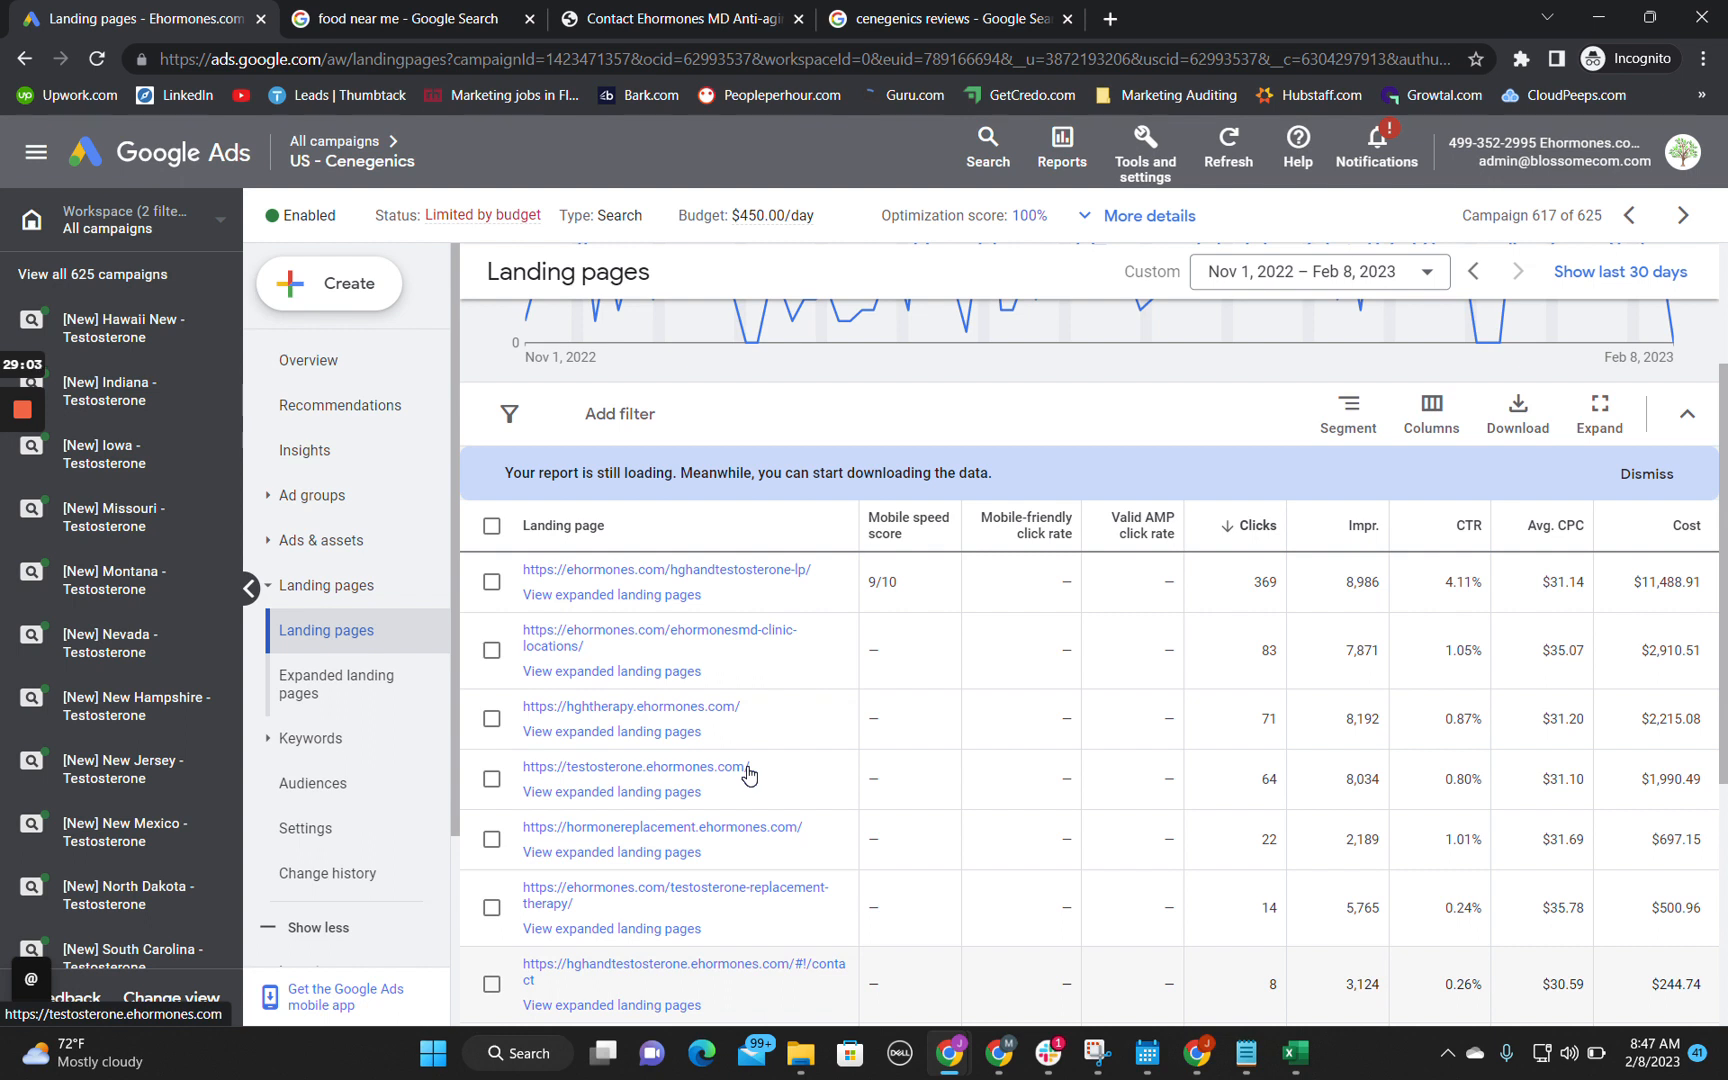
scroll(748, 773, "up", 1)
scroll(748, 773, "down", 5)
scroll(750, 773, "up", 7)
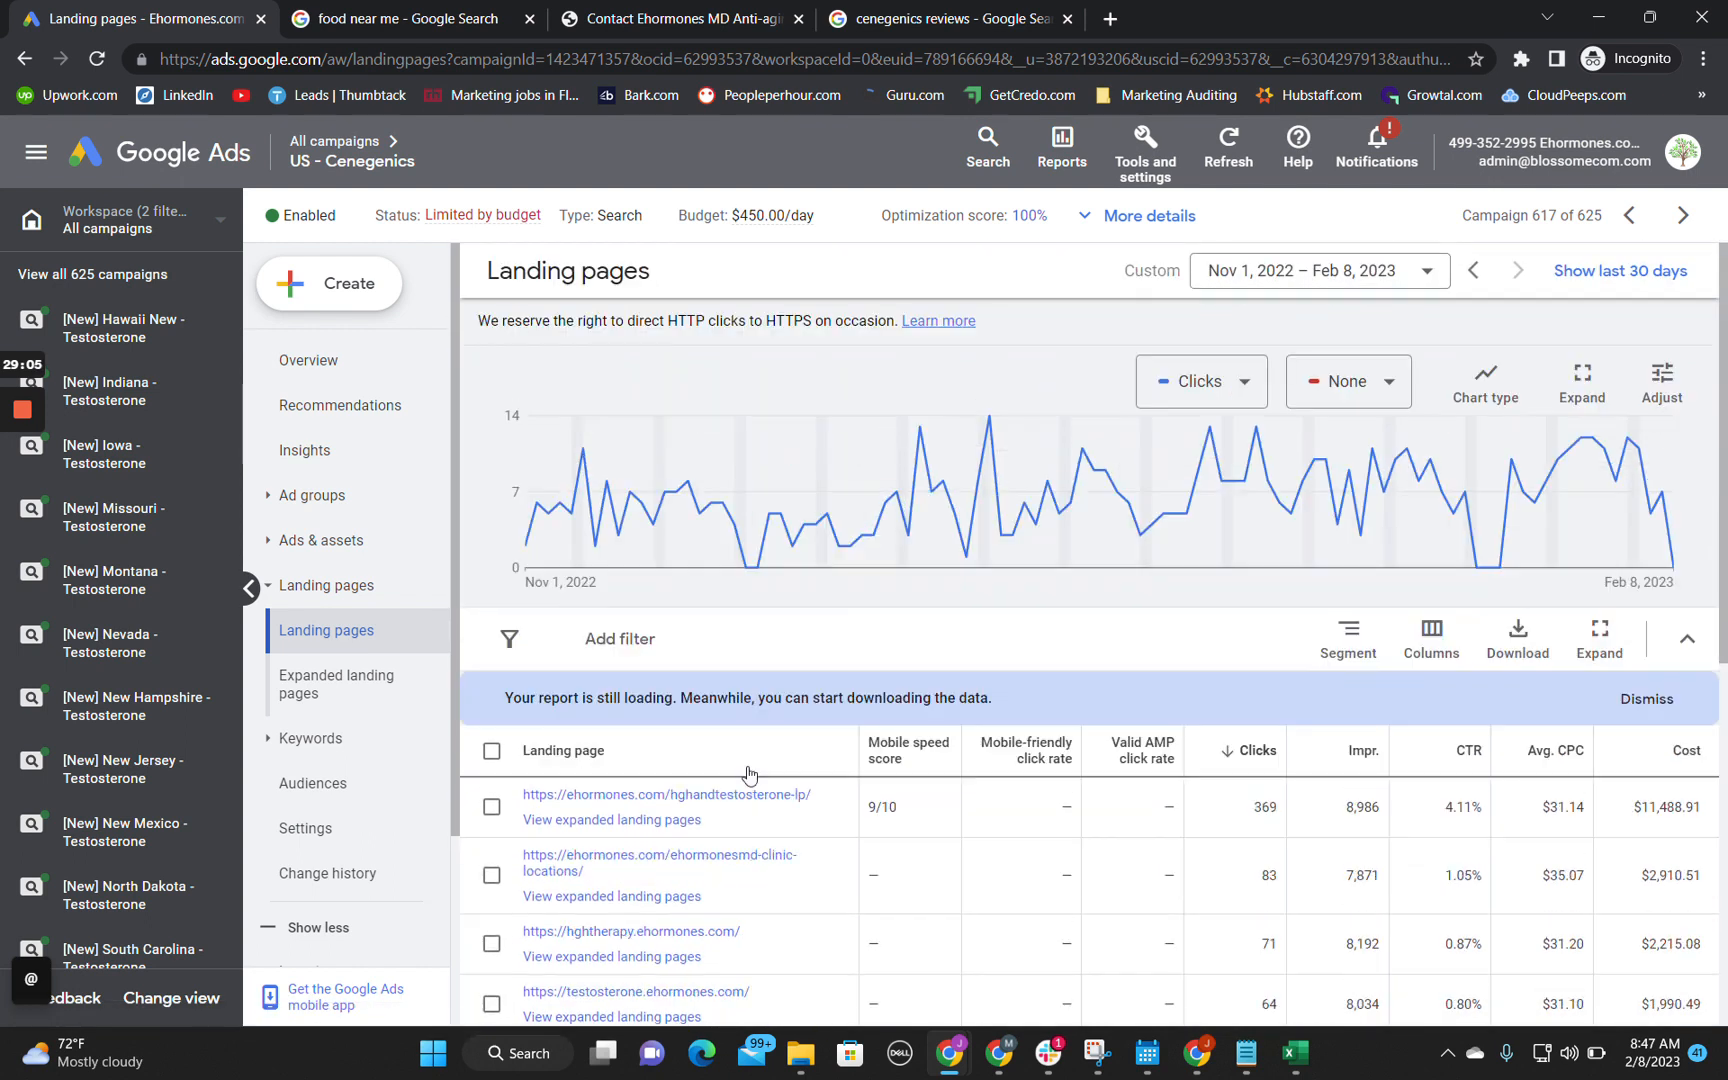
Step: Open the campaign's ads list and sort the ads by cost to compare their conversion performance
left_click(327, 545)
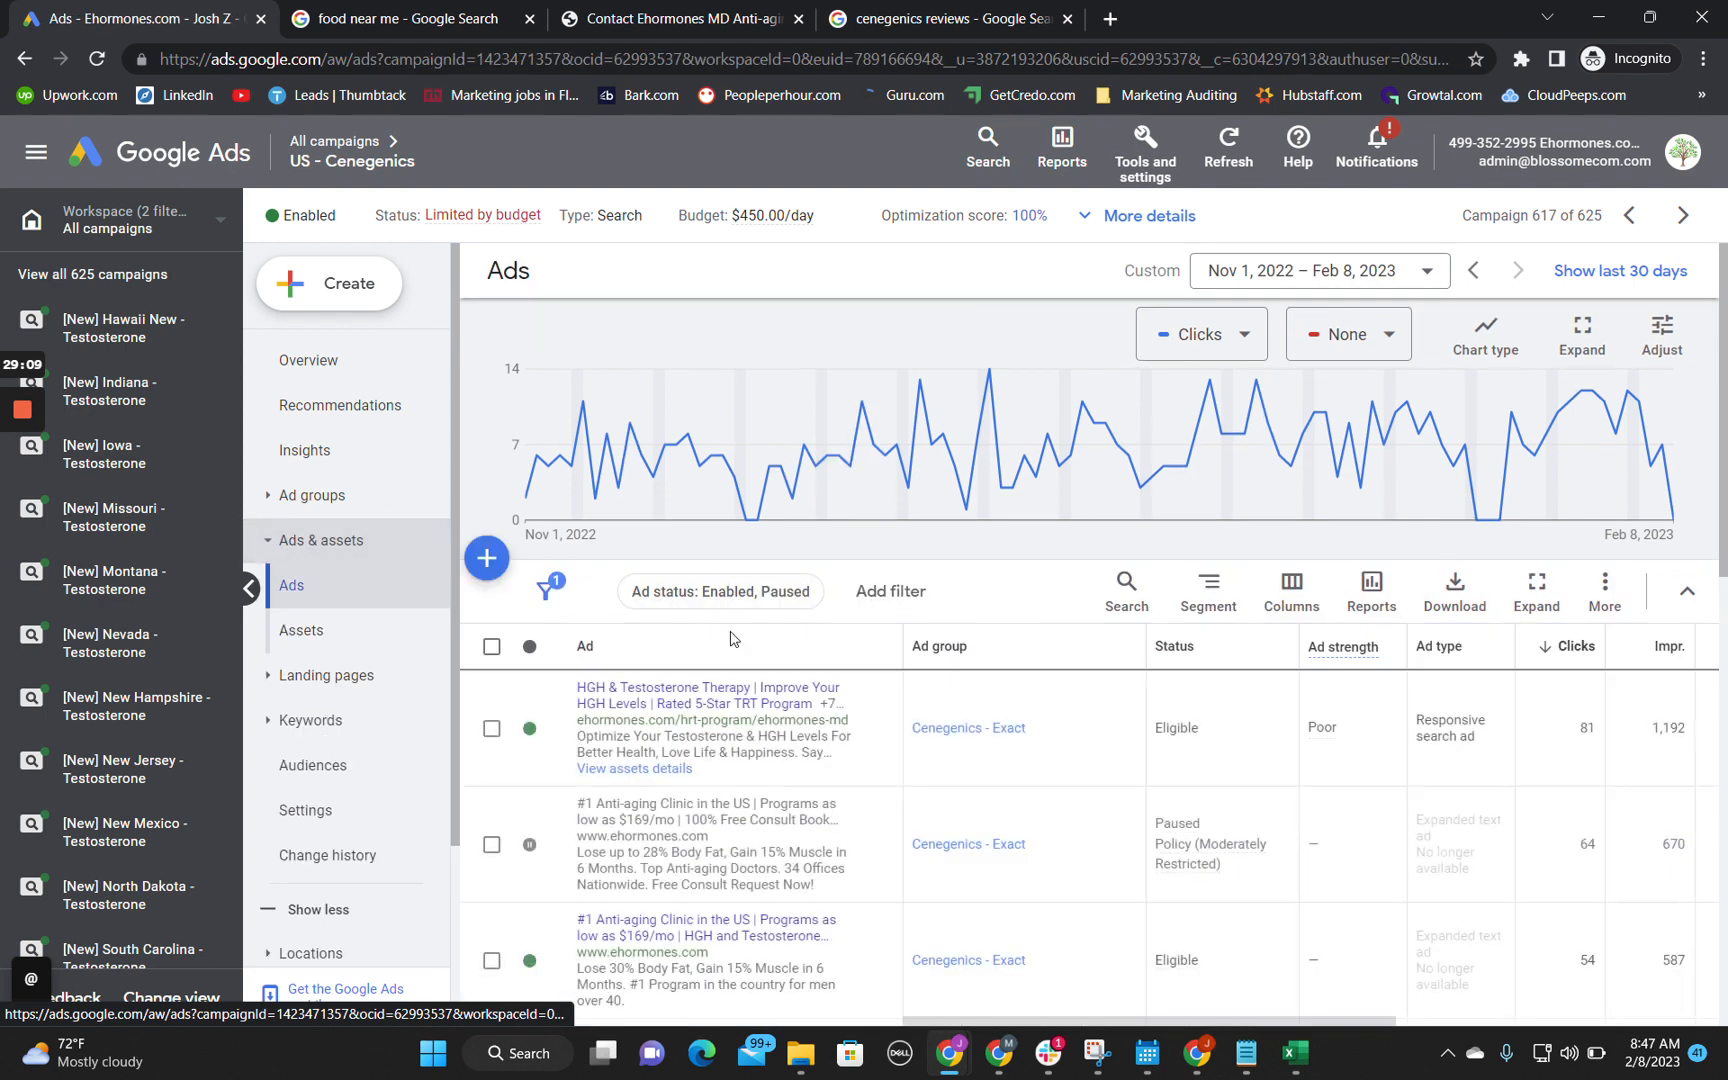
scroll(898, 598, "down", 2)
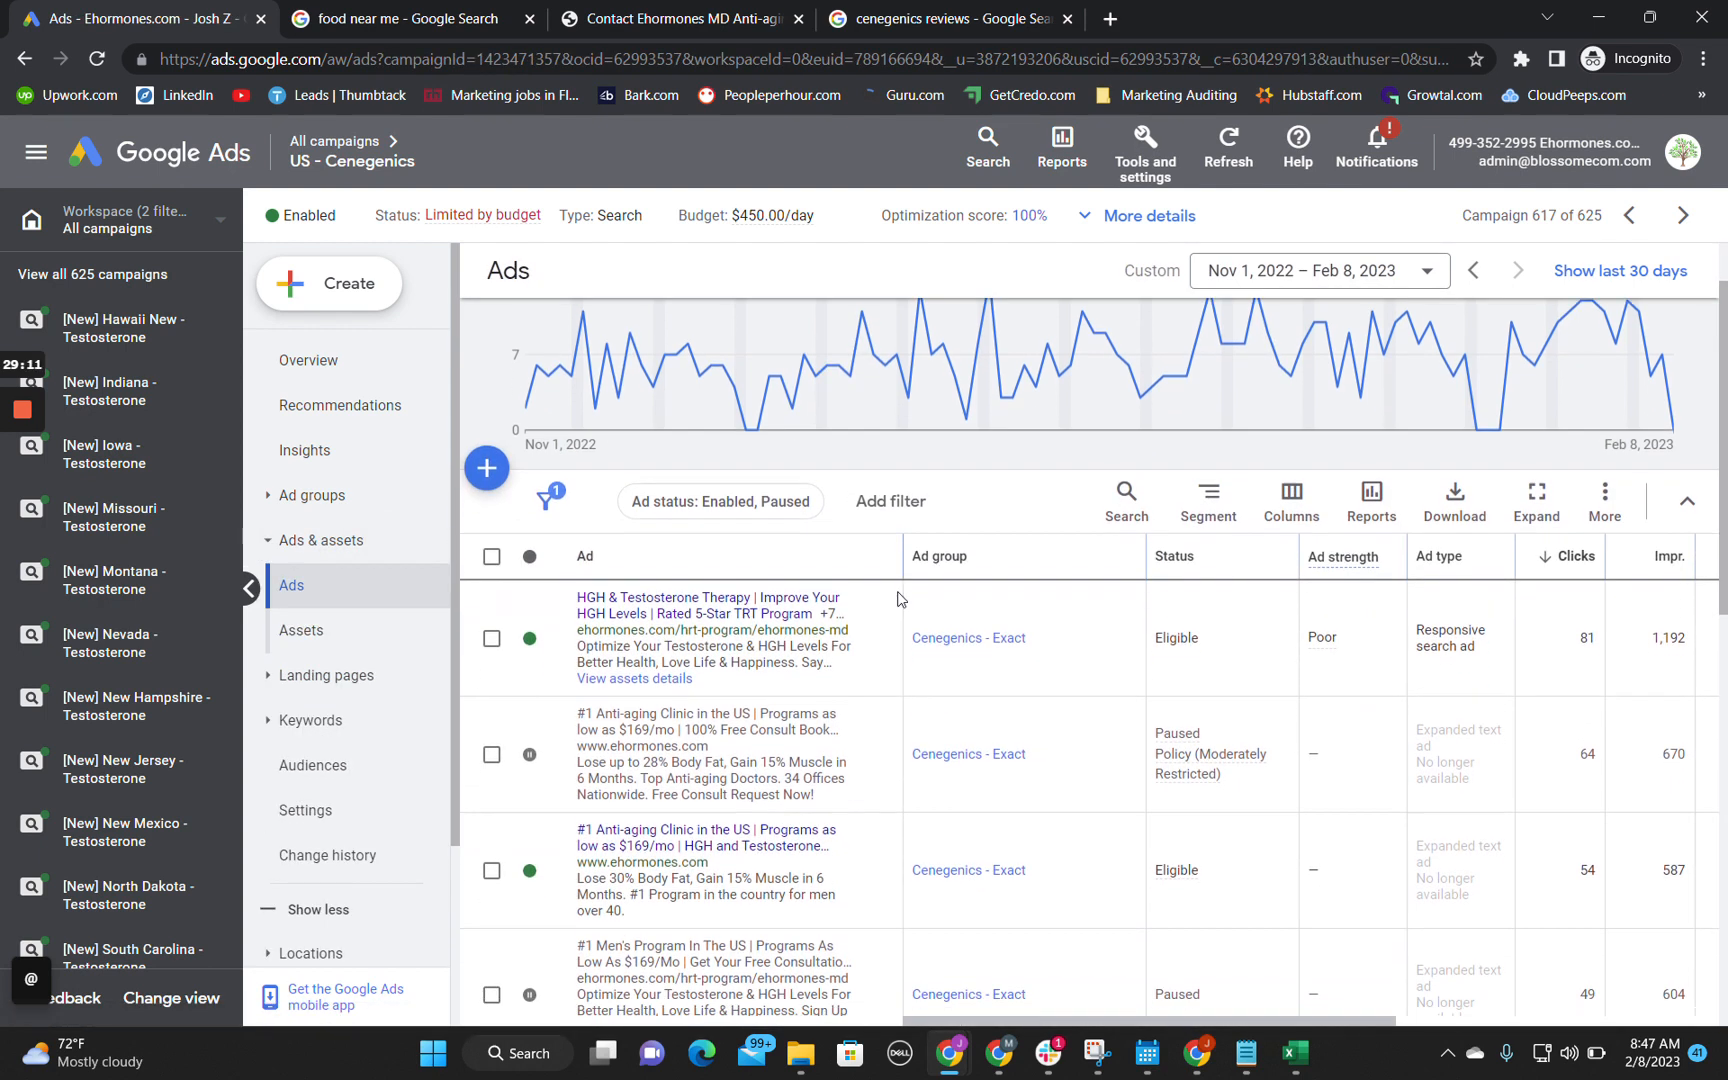
scroll(898, 598, "down", 1)
scroll(898, 598, "right", 5)
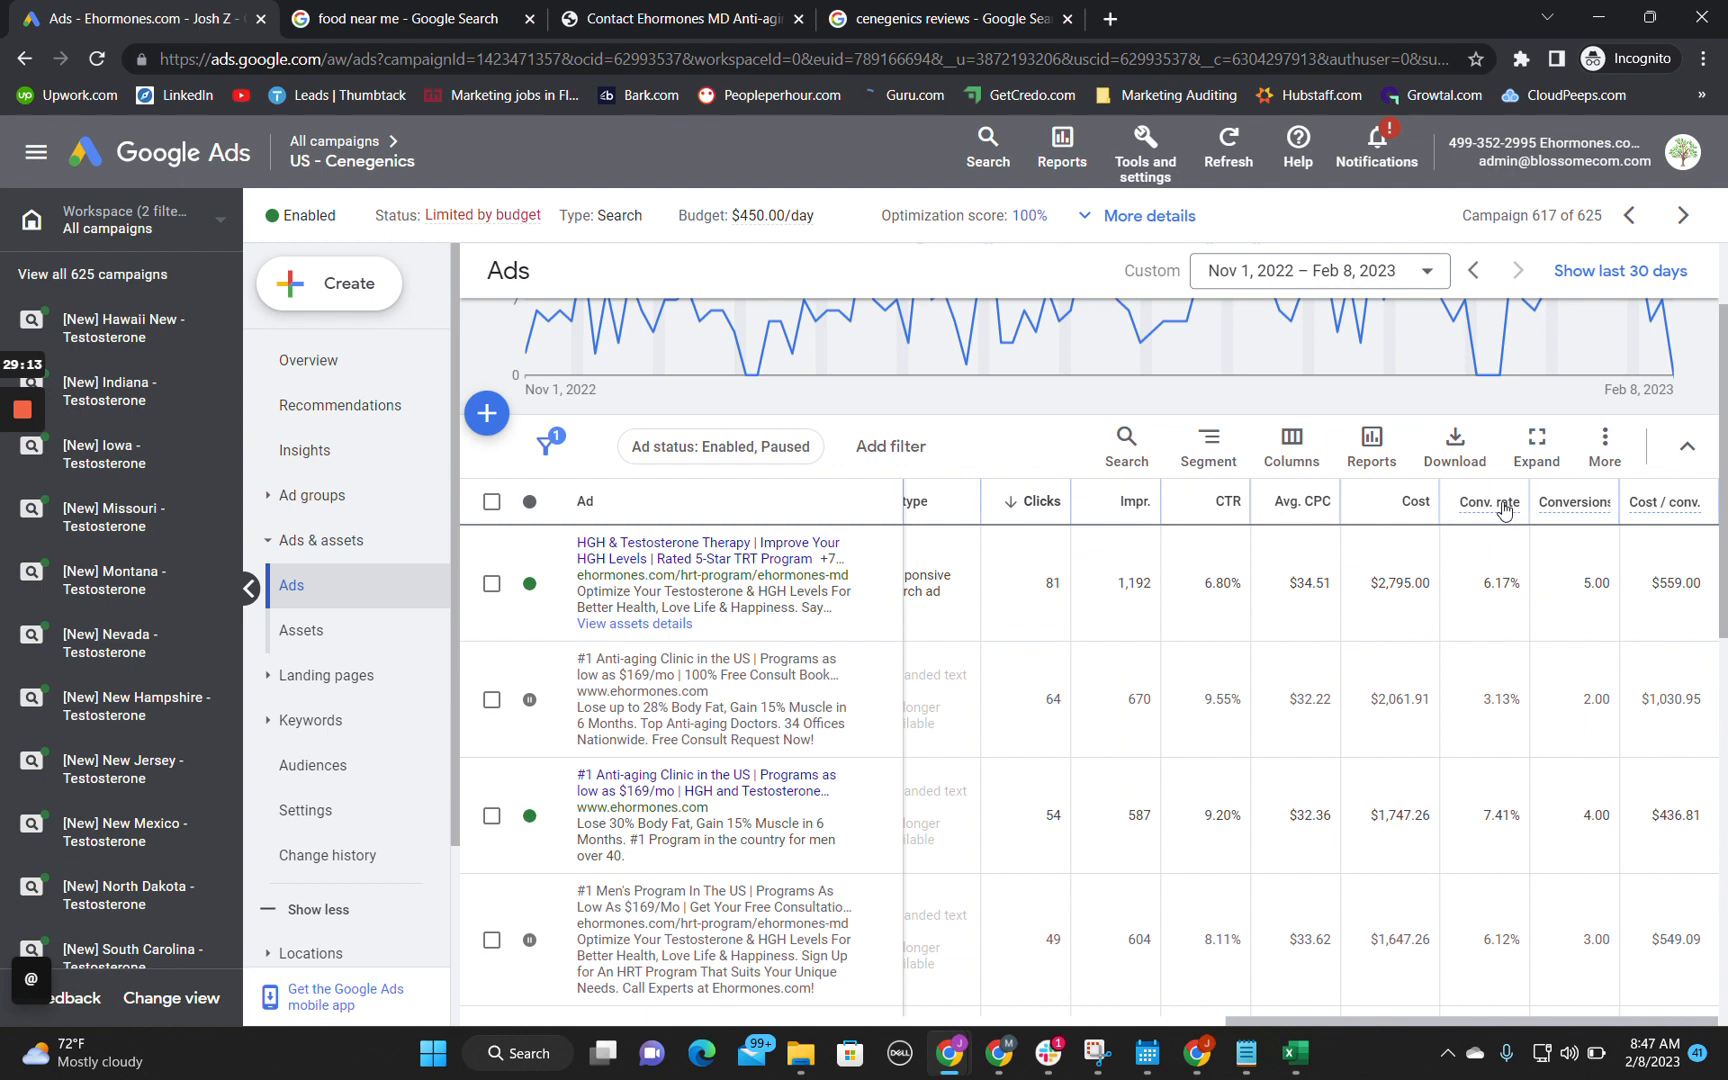
left_click(1405, 505)
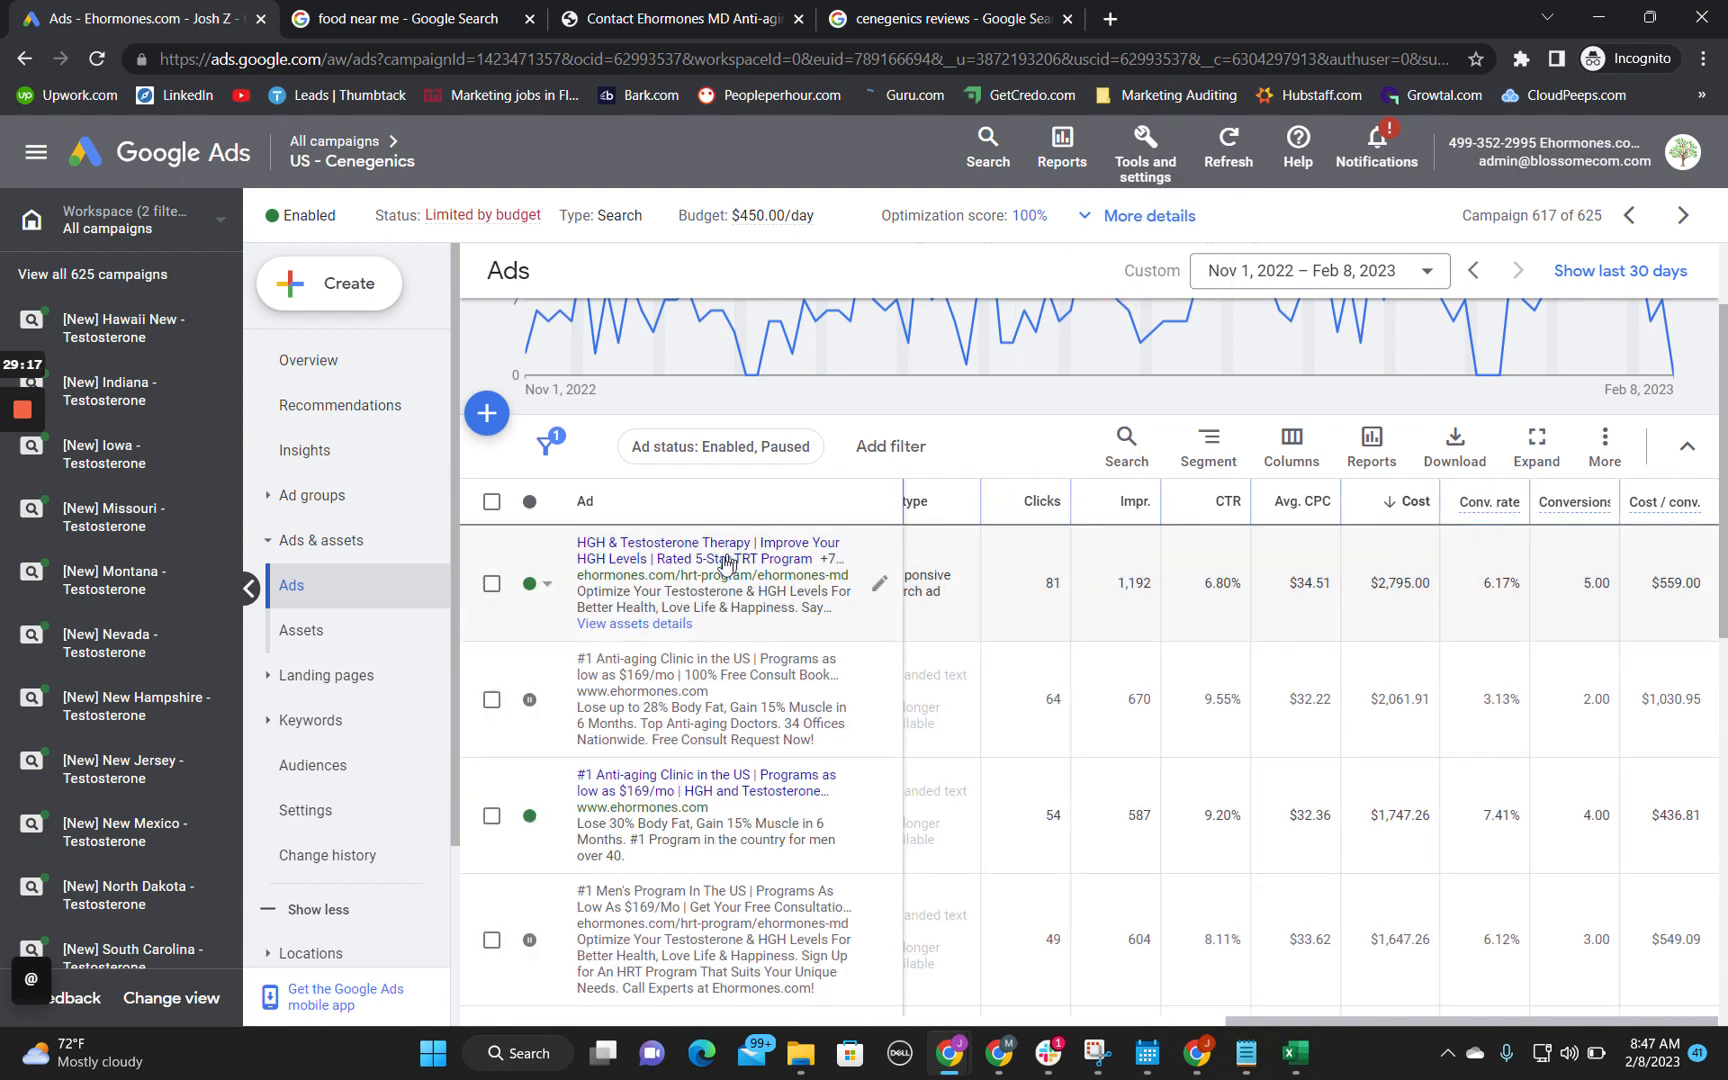
Step: Open the highest-cost responsive search ad in the Cenegenics - Exact ad group for editing and examine its ad strength
left_click(891, 594)
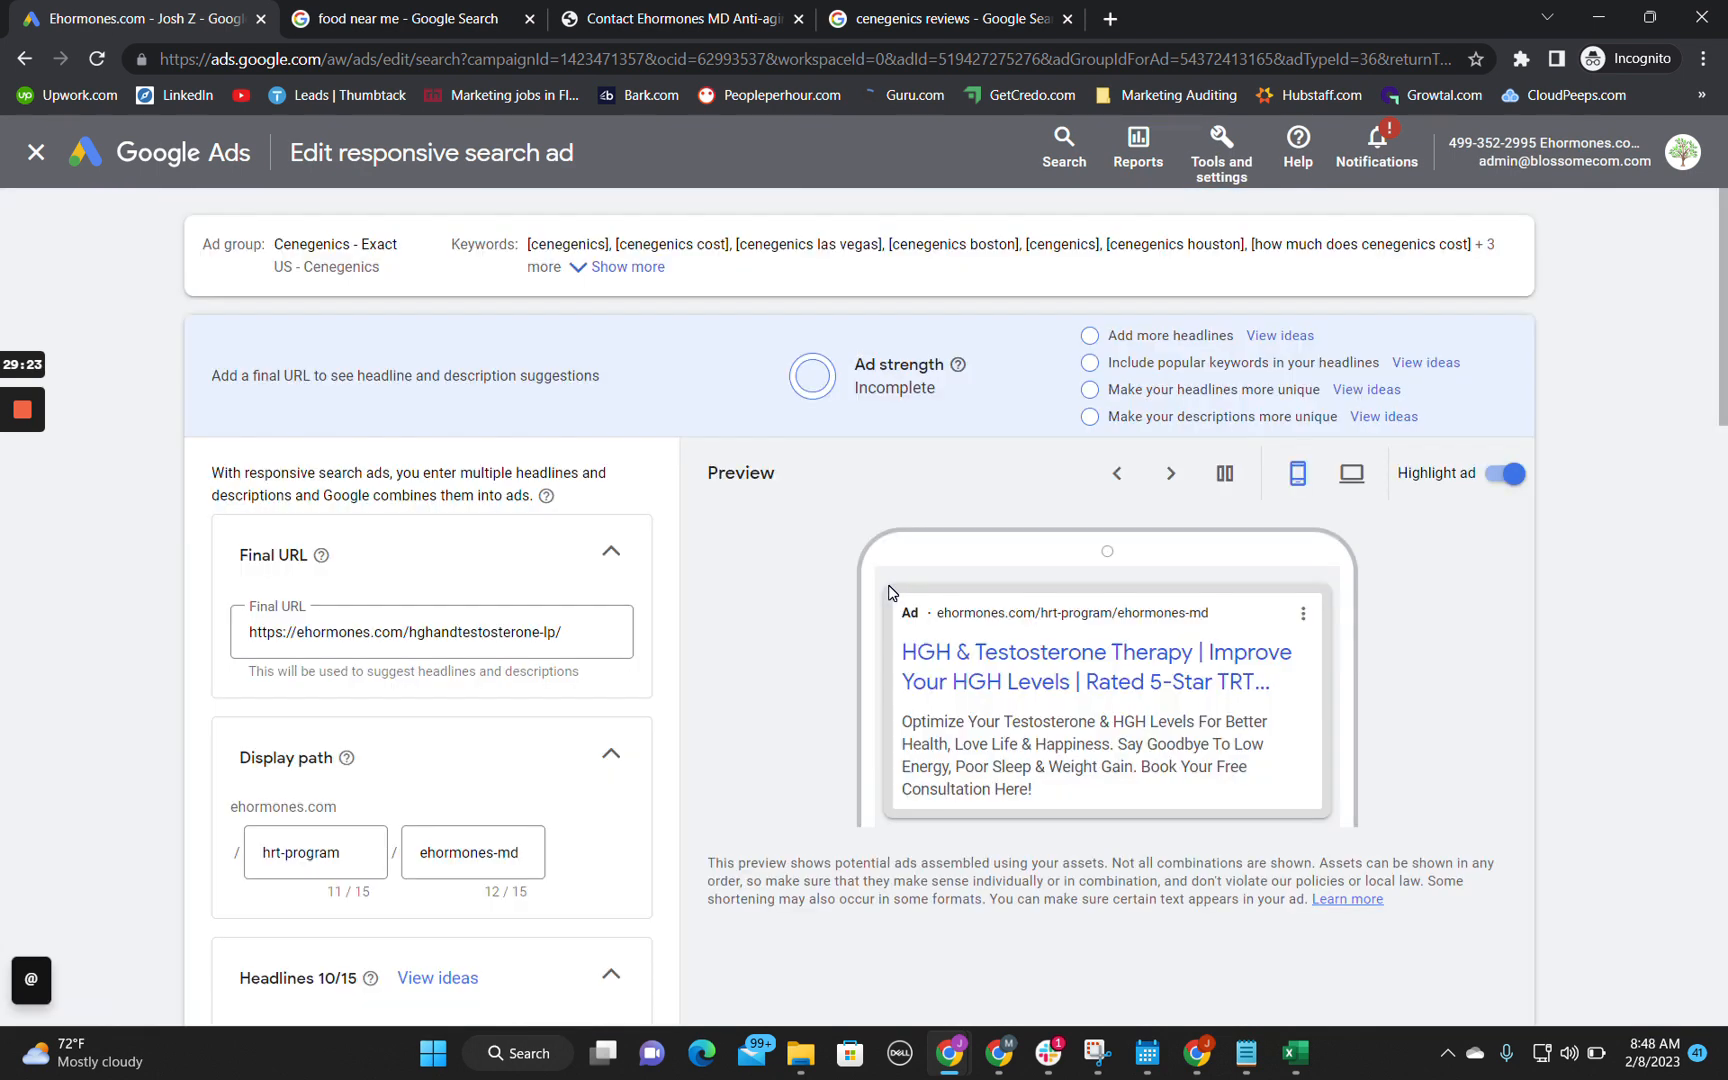
scroll(714, 663, "down", 5)
scroll(718, 672, "down", 1)
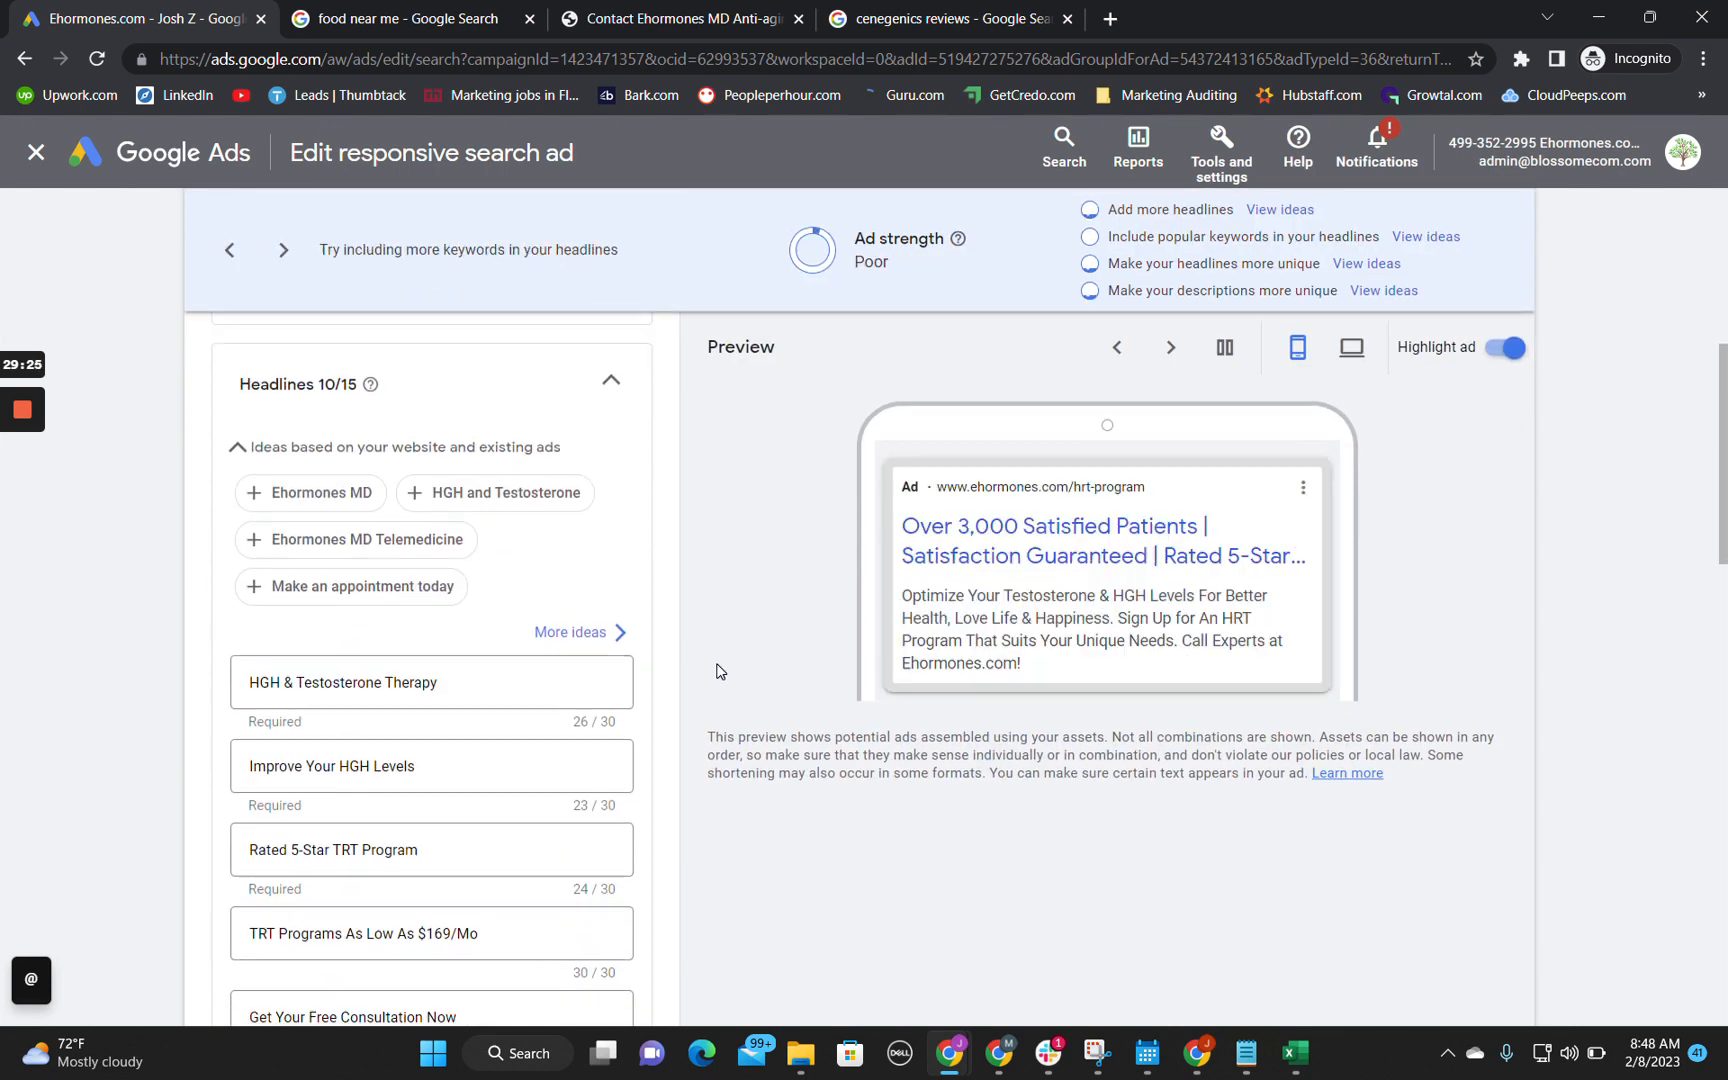
scroll(514, 566, "up", 3)
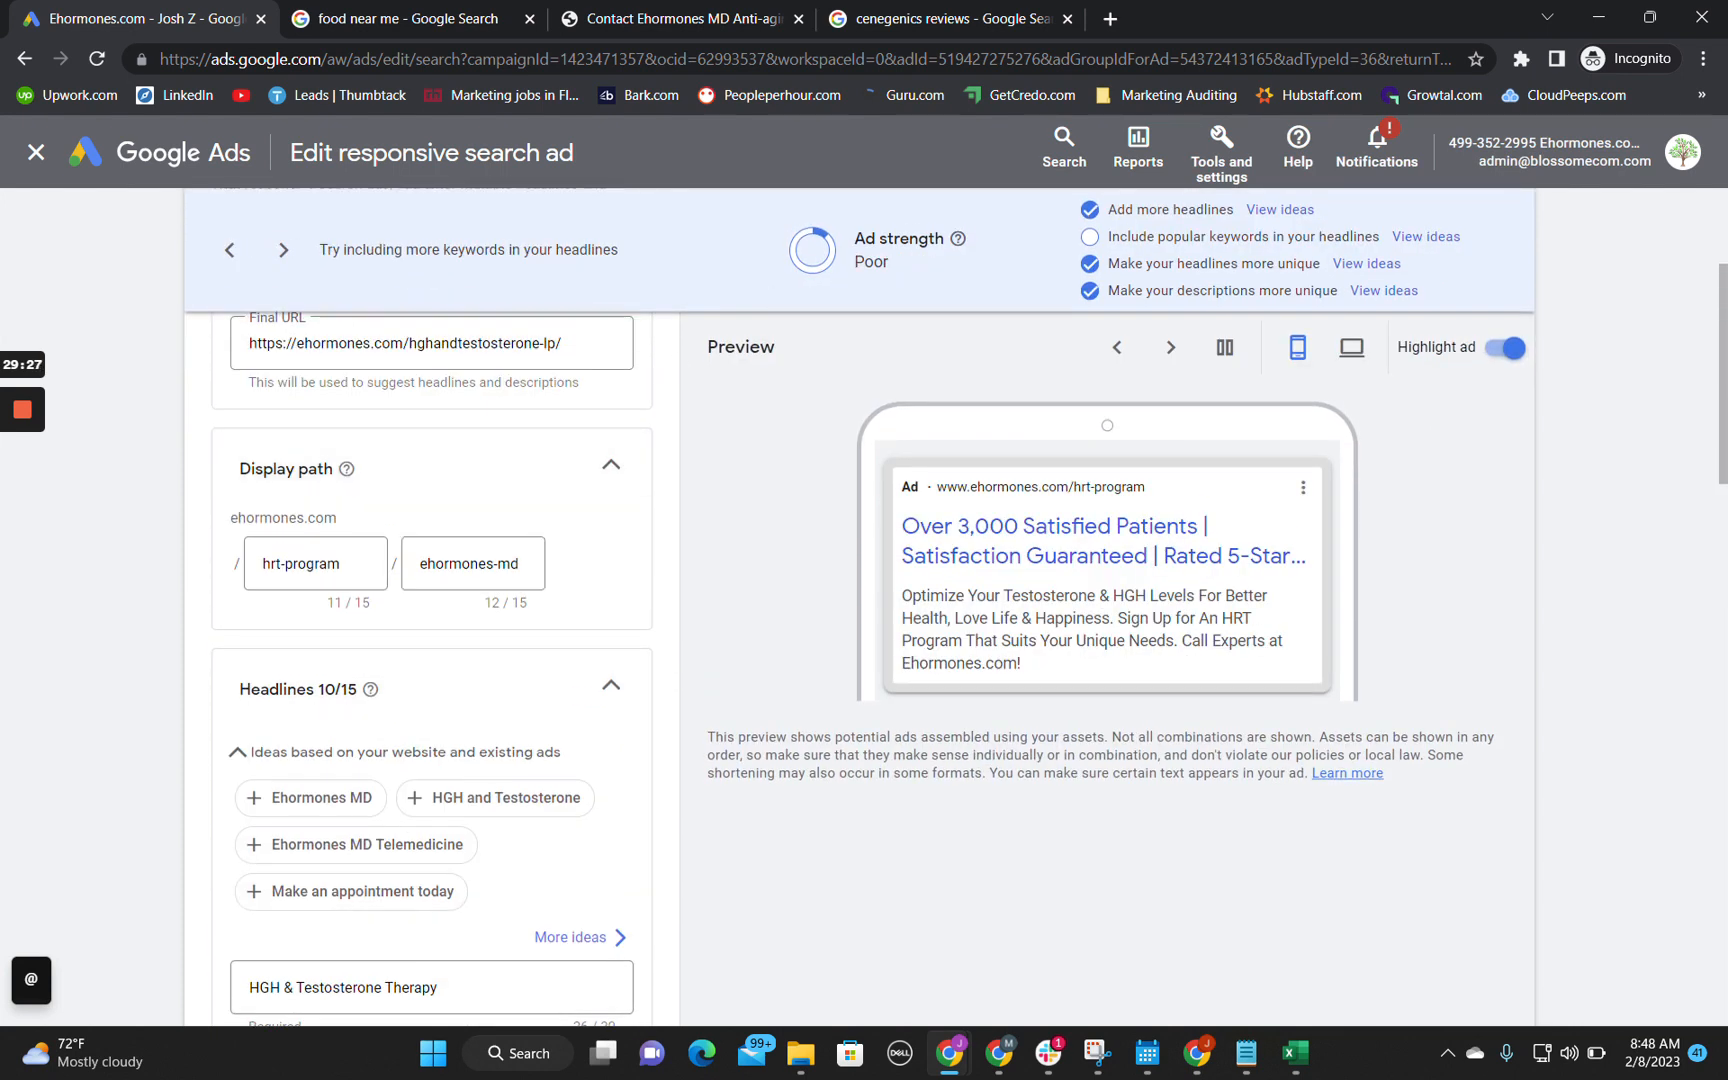
left_click_drag(864, 238, 936, 238)
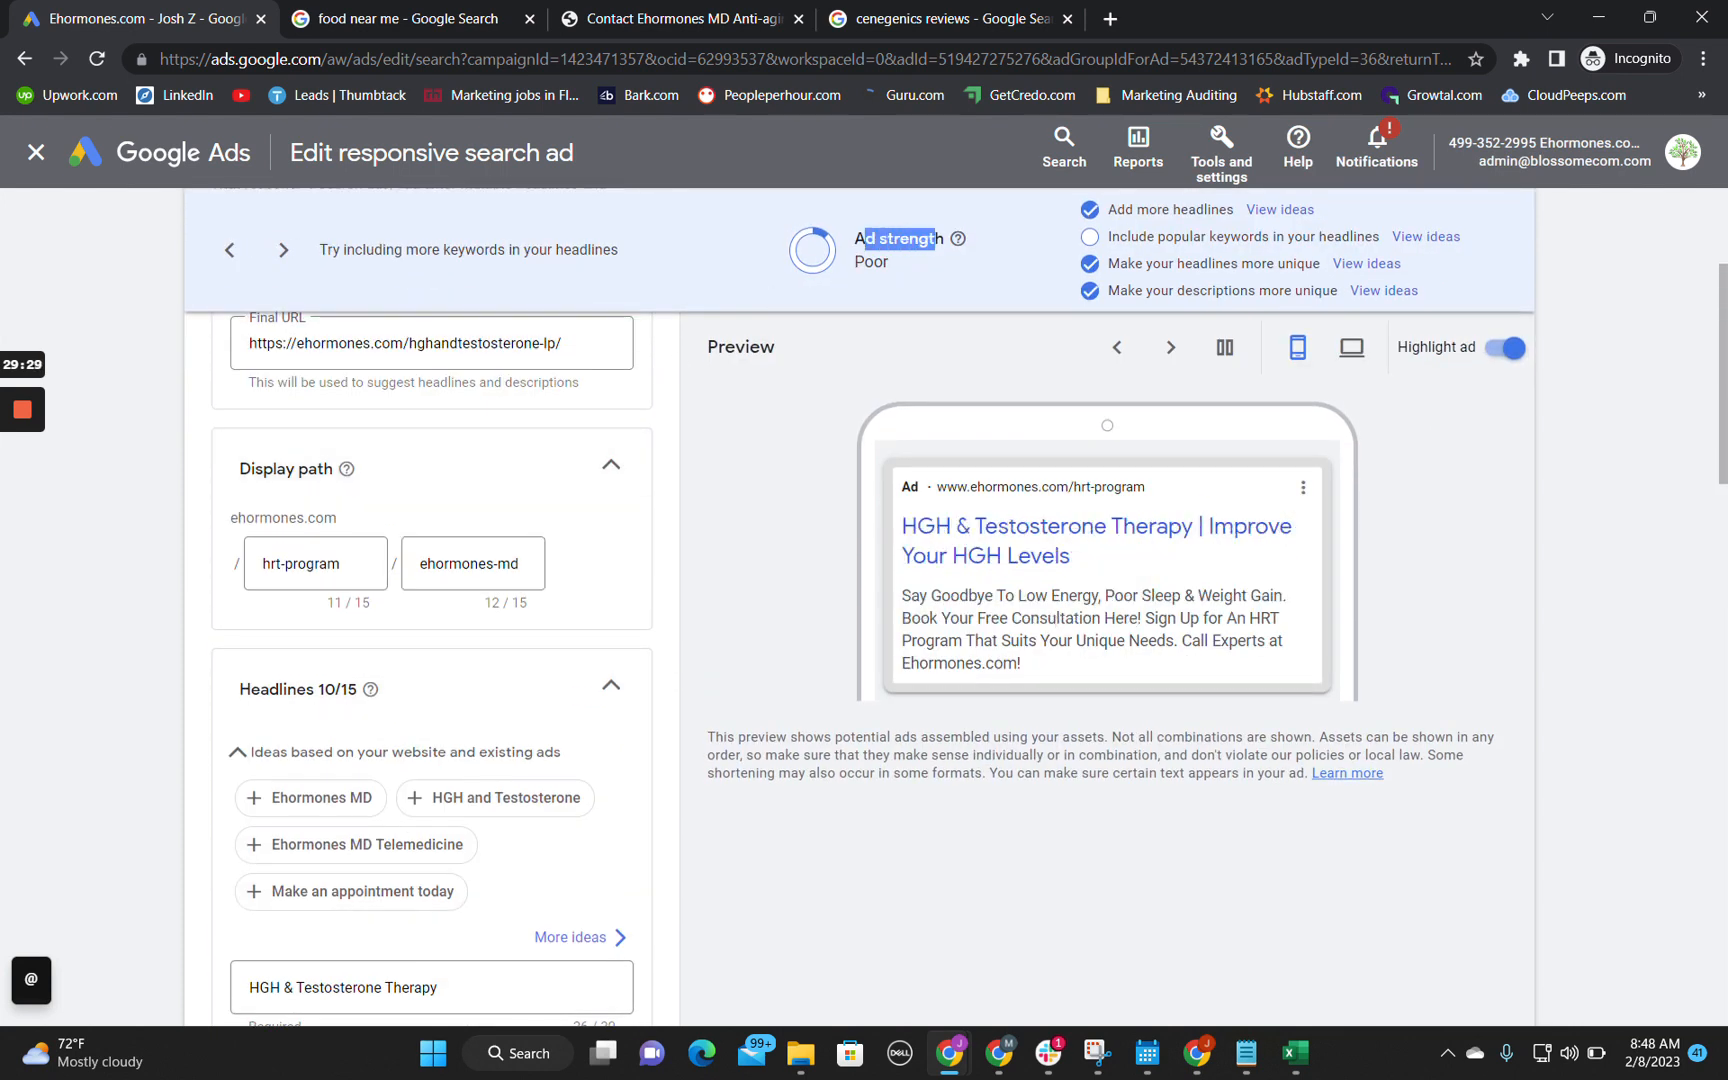
left_click(936, 241)
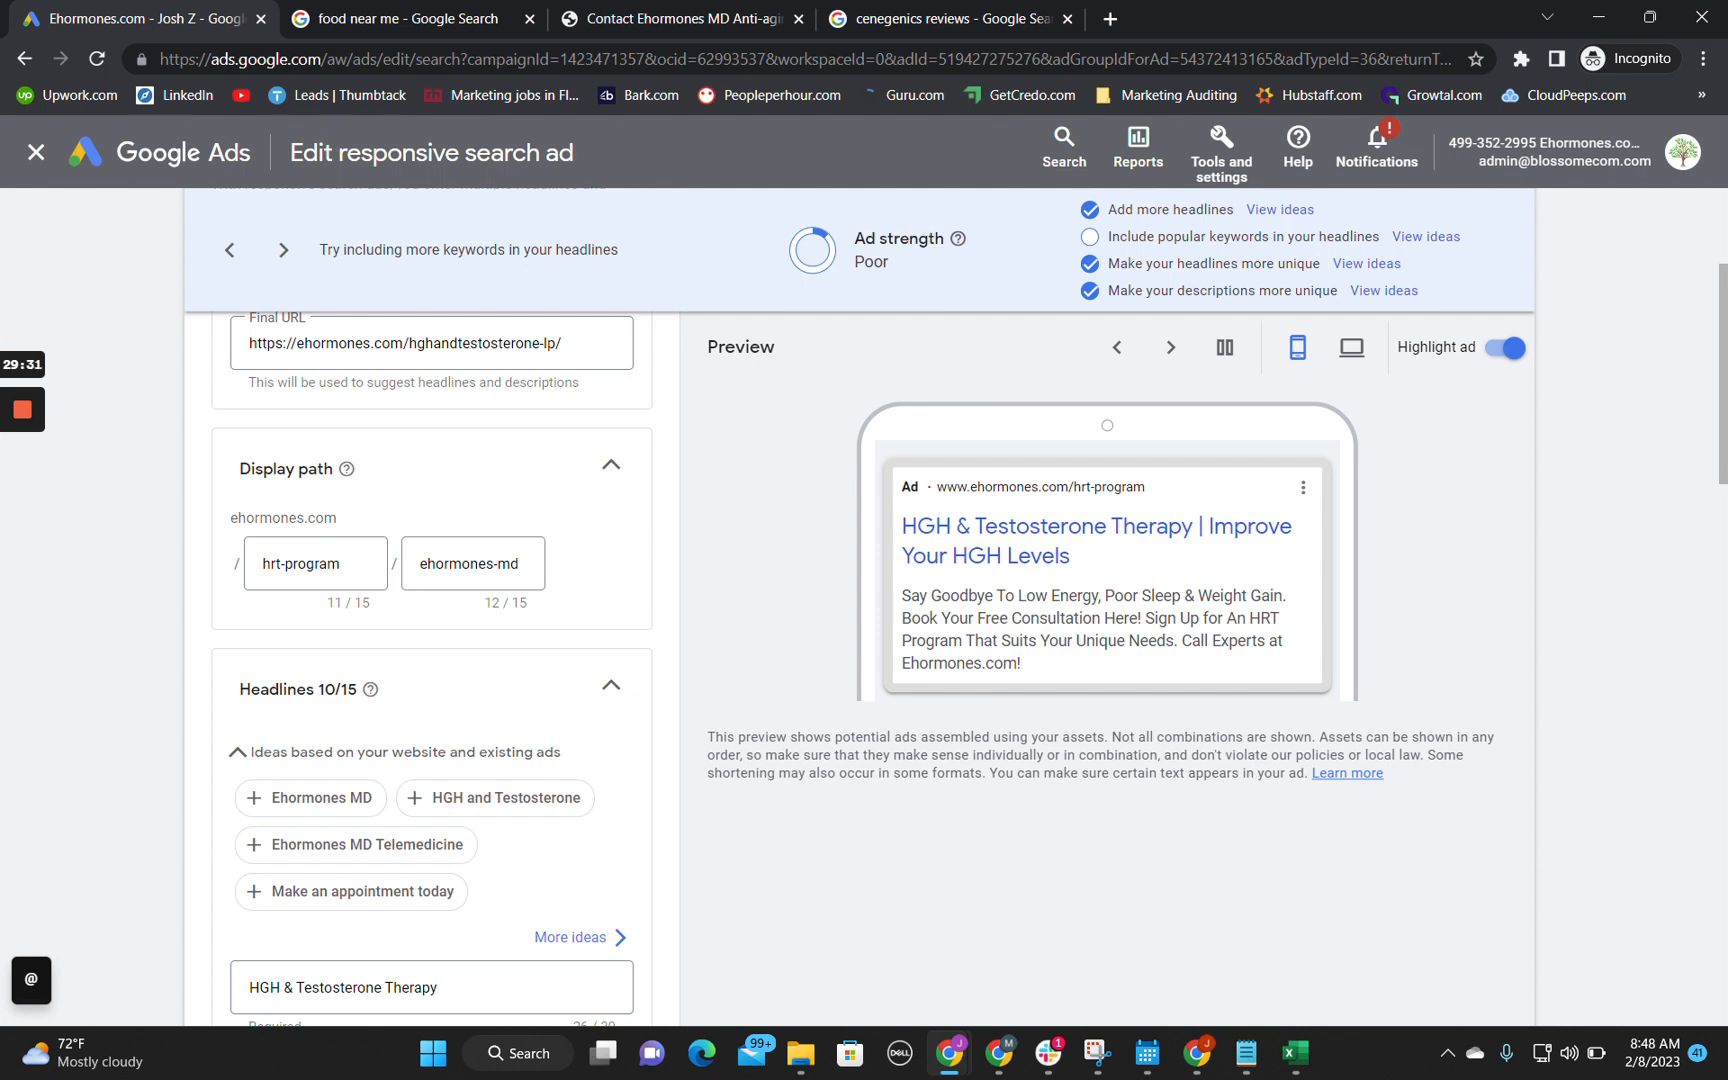
mouse_move(936, 238)
left_mouse_down()
mouse_move(854, 238)
mouse_move(928, 238)
left_mouse_up()
left_click(856, 240)
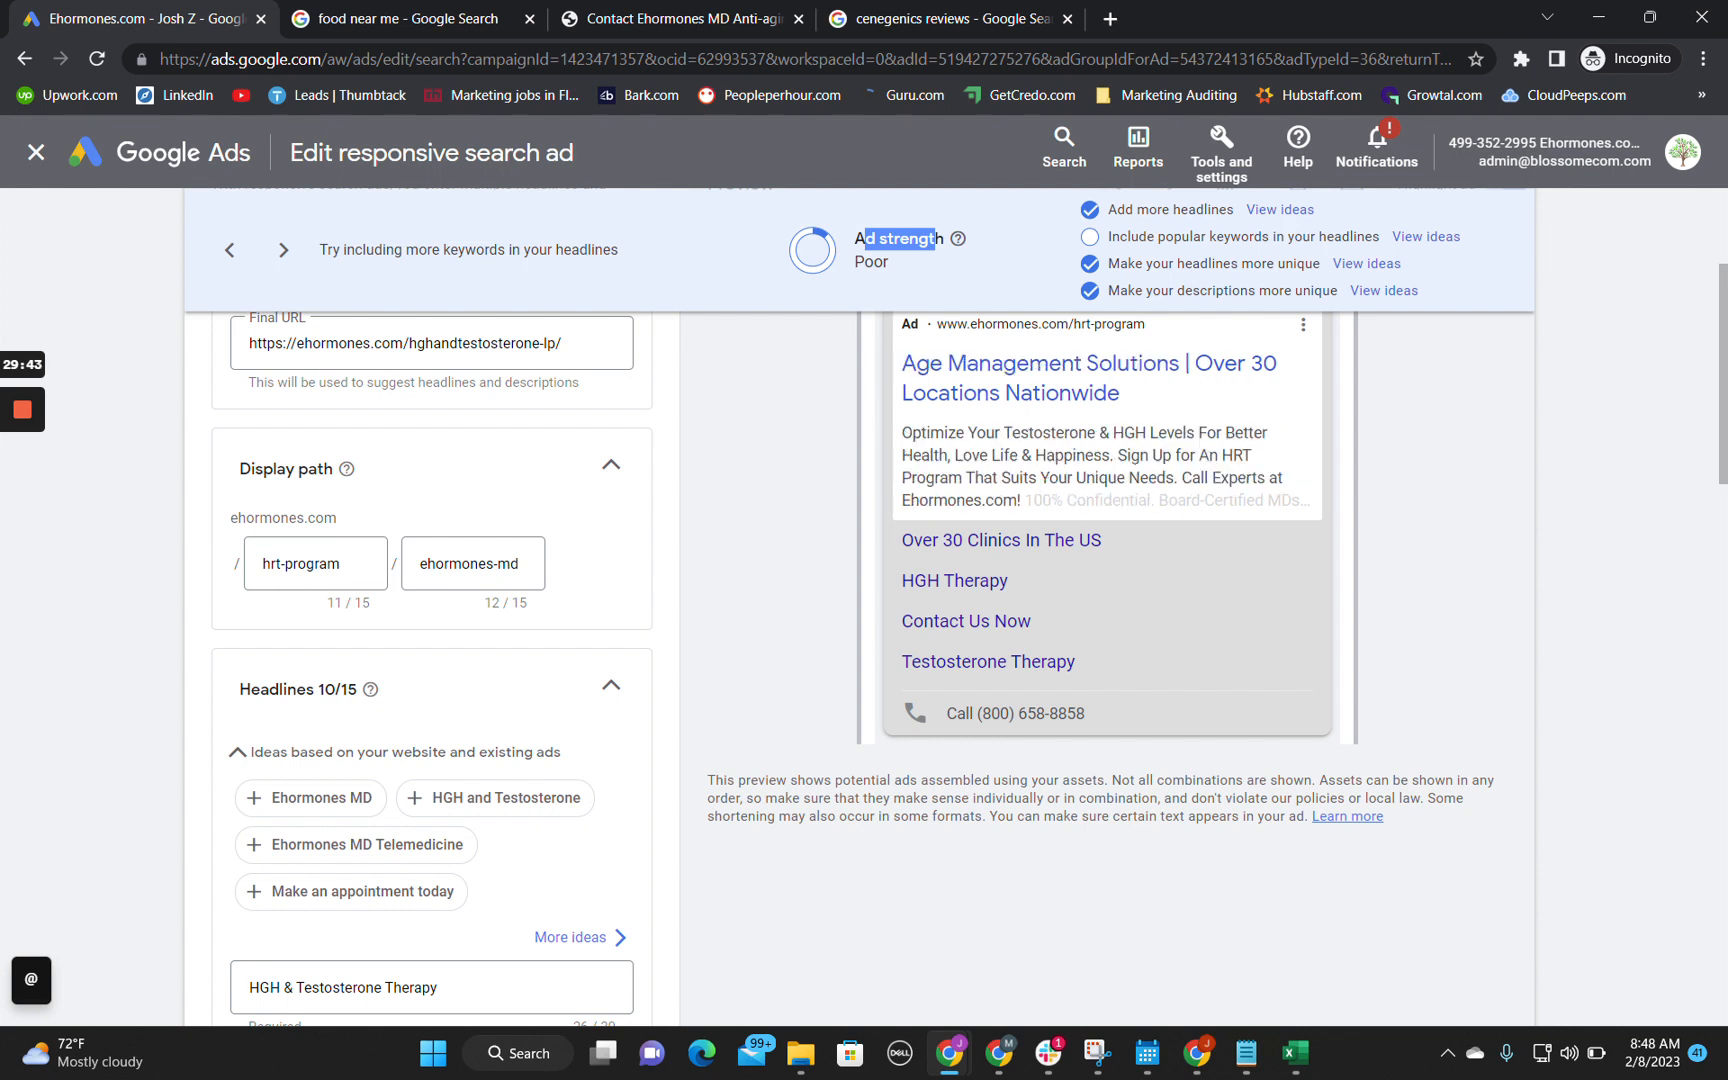
left_click(900, 241)
left_click_drag(937, 240, 865, 240)
left_click(900, 241)
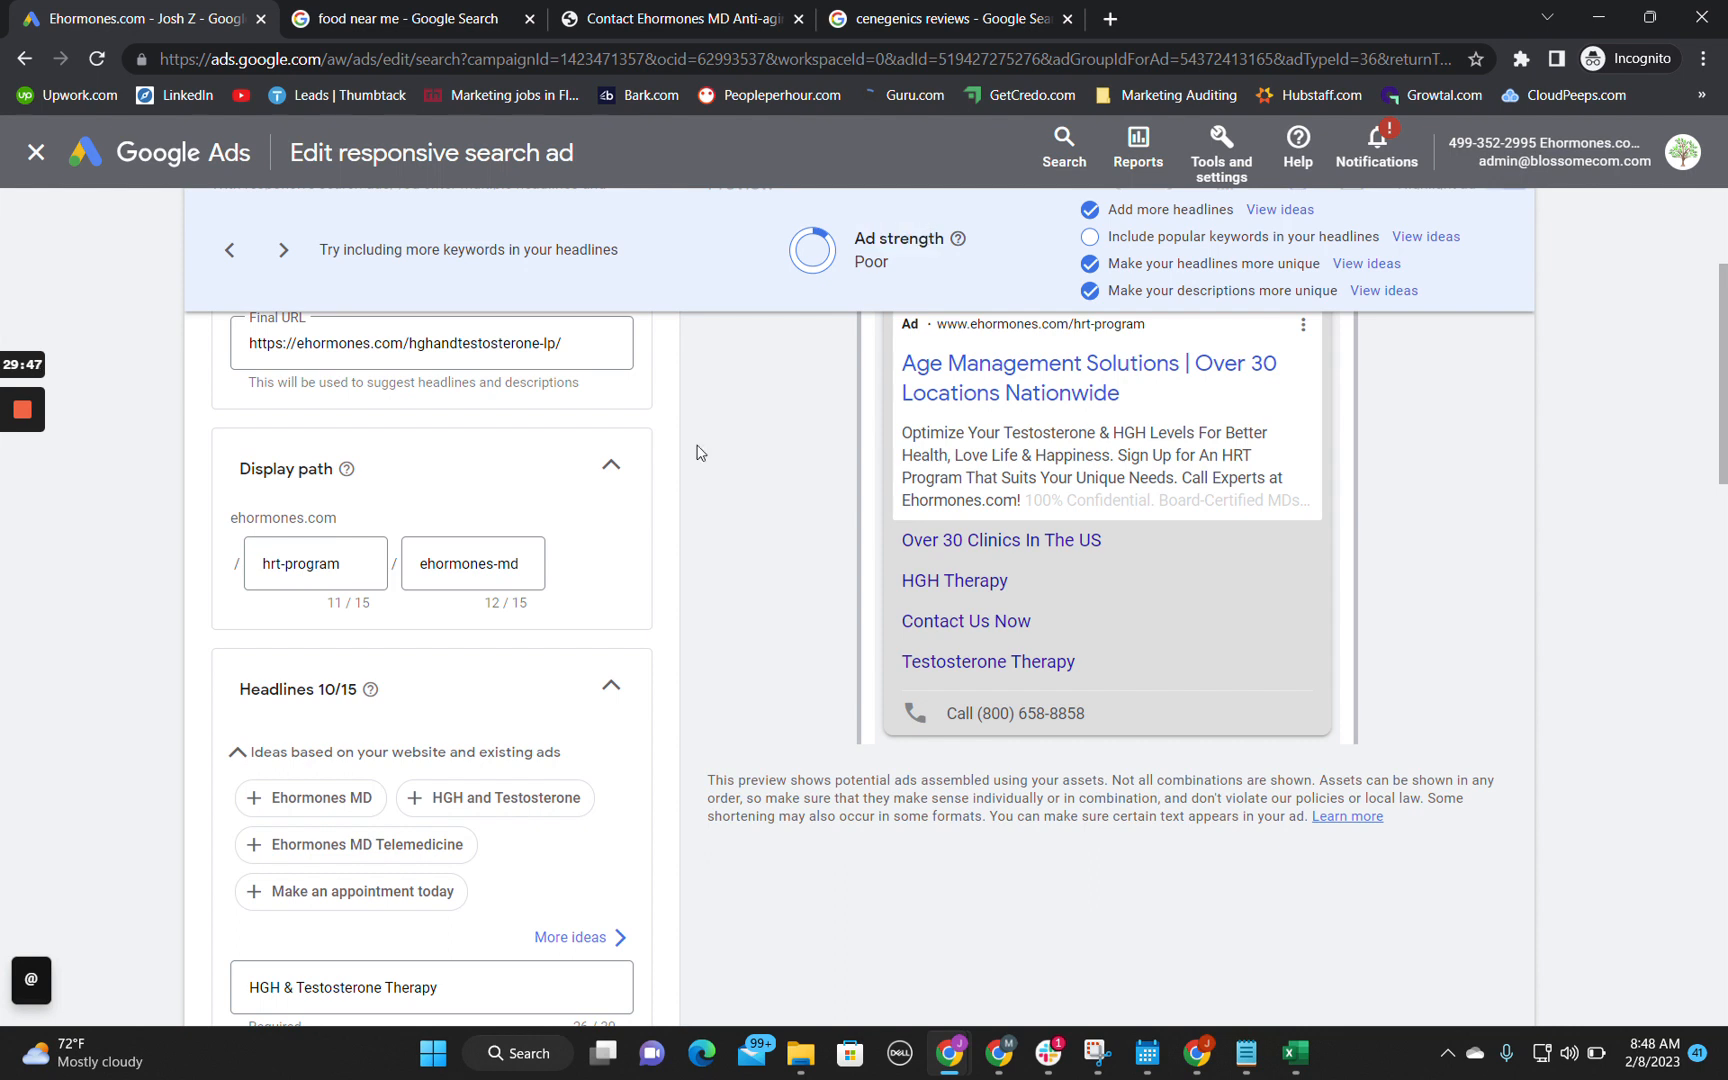
Step: Review the responsive search ad's headlines alongside its ad strength rating
scroll(656, 625, "down", 4)
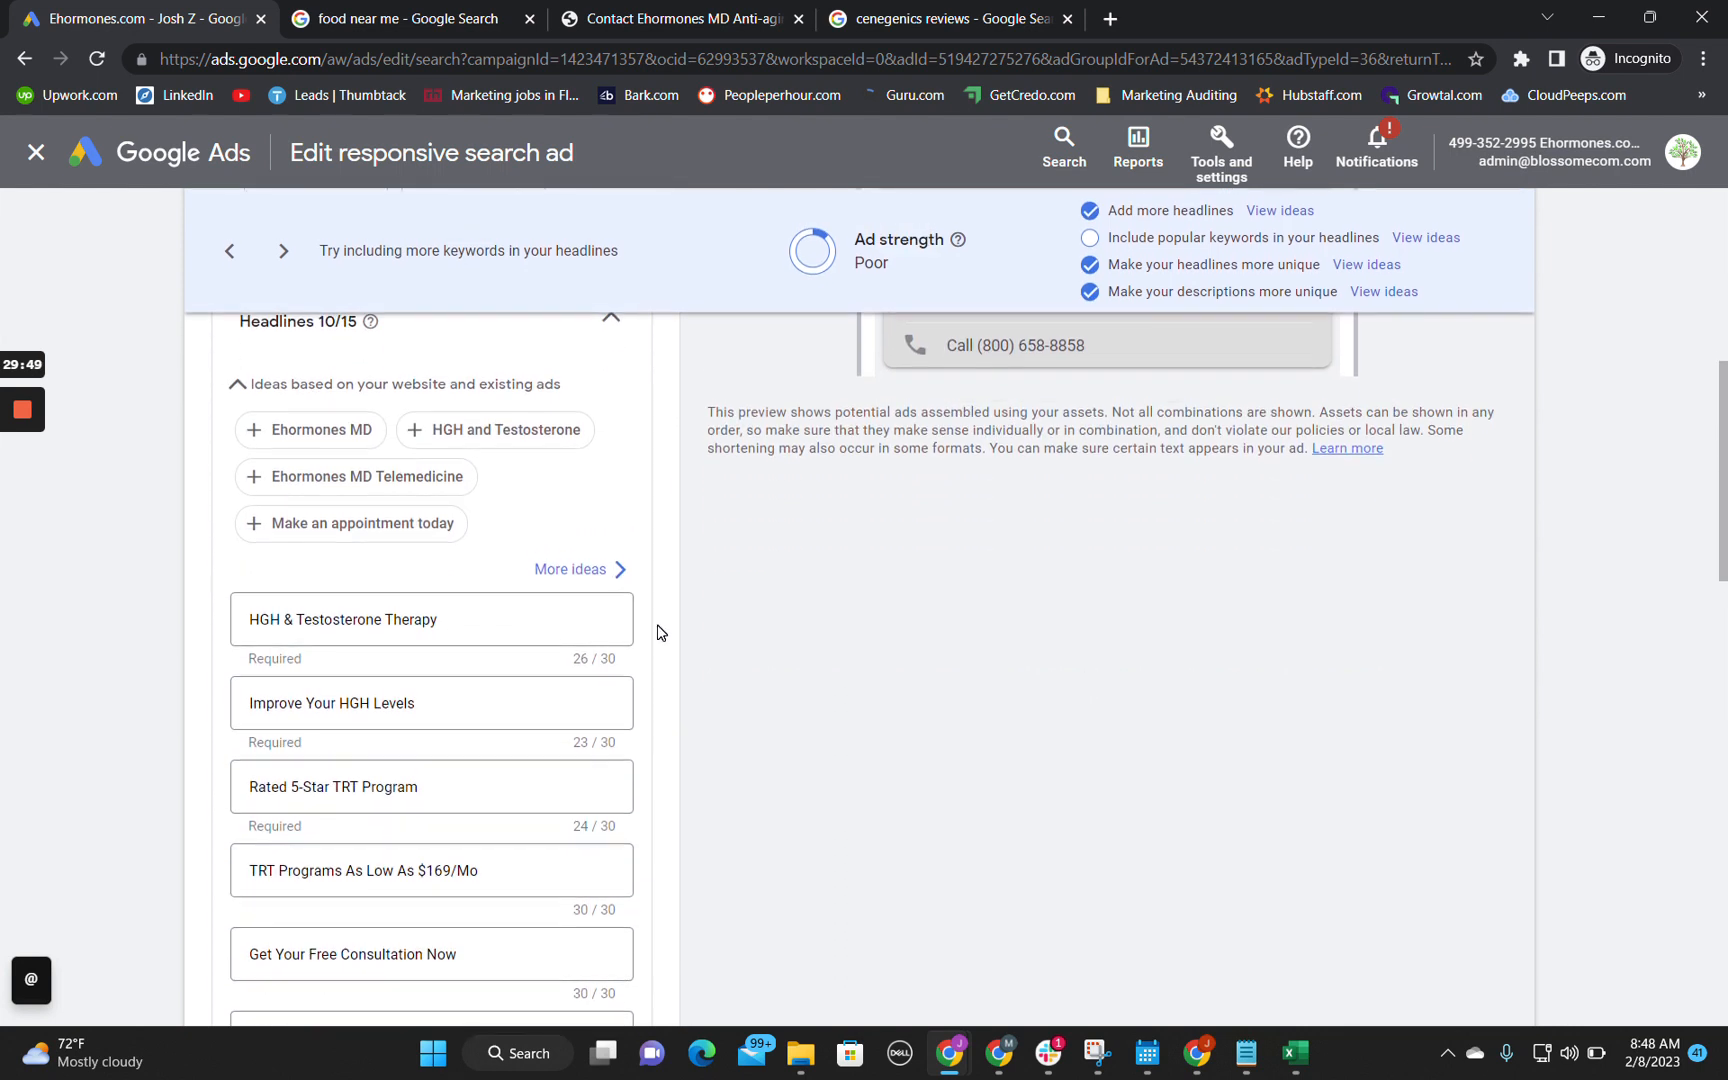
left_click_drag(865, 240, 928, 240)
left_click(934, 240)
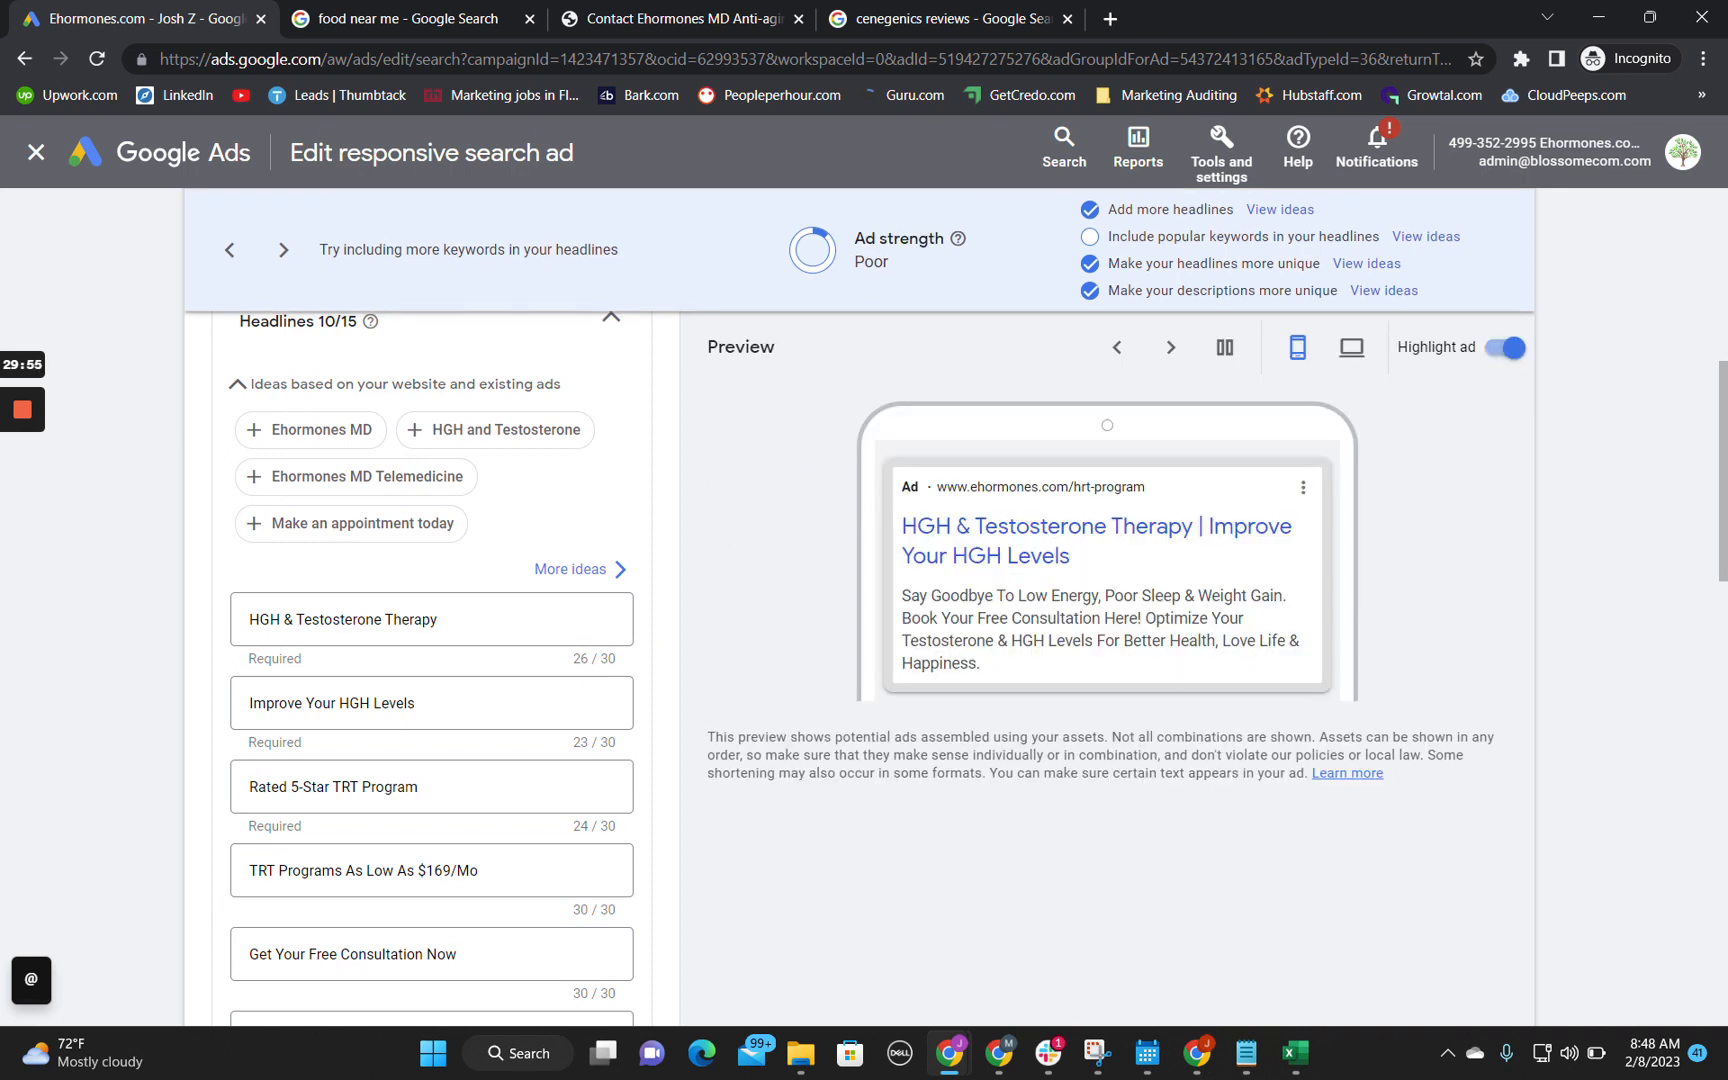
scroll(578, 787, "down", 3)
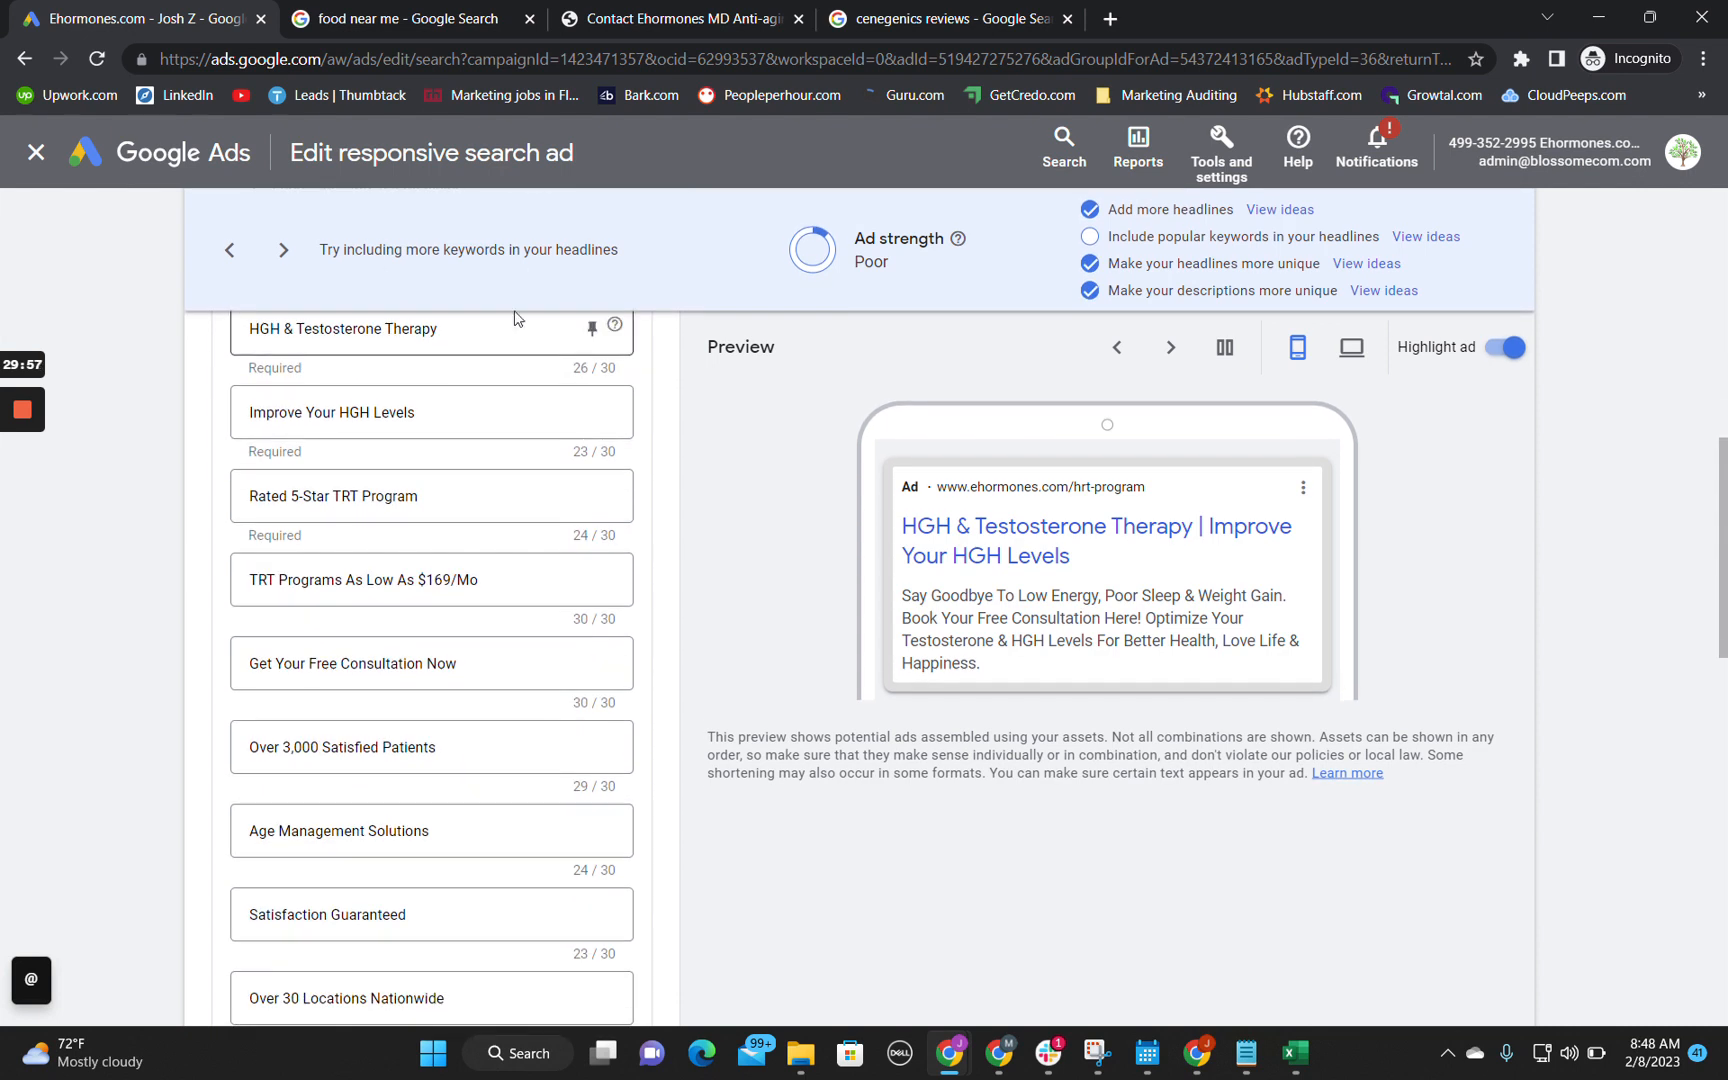
scroll(529, 699, "down", 5)
scroll(529, 699, "up", 3)
scroll(529, 699, "up", 1)
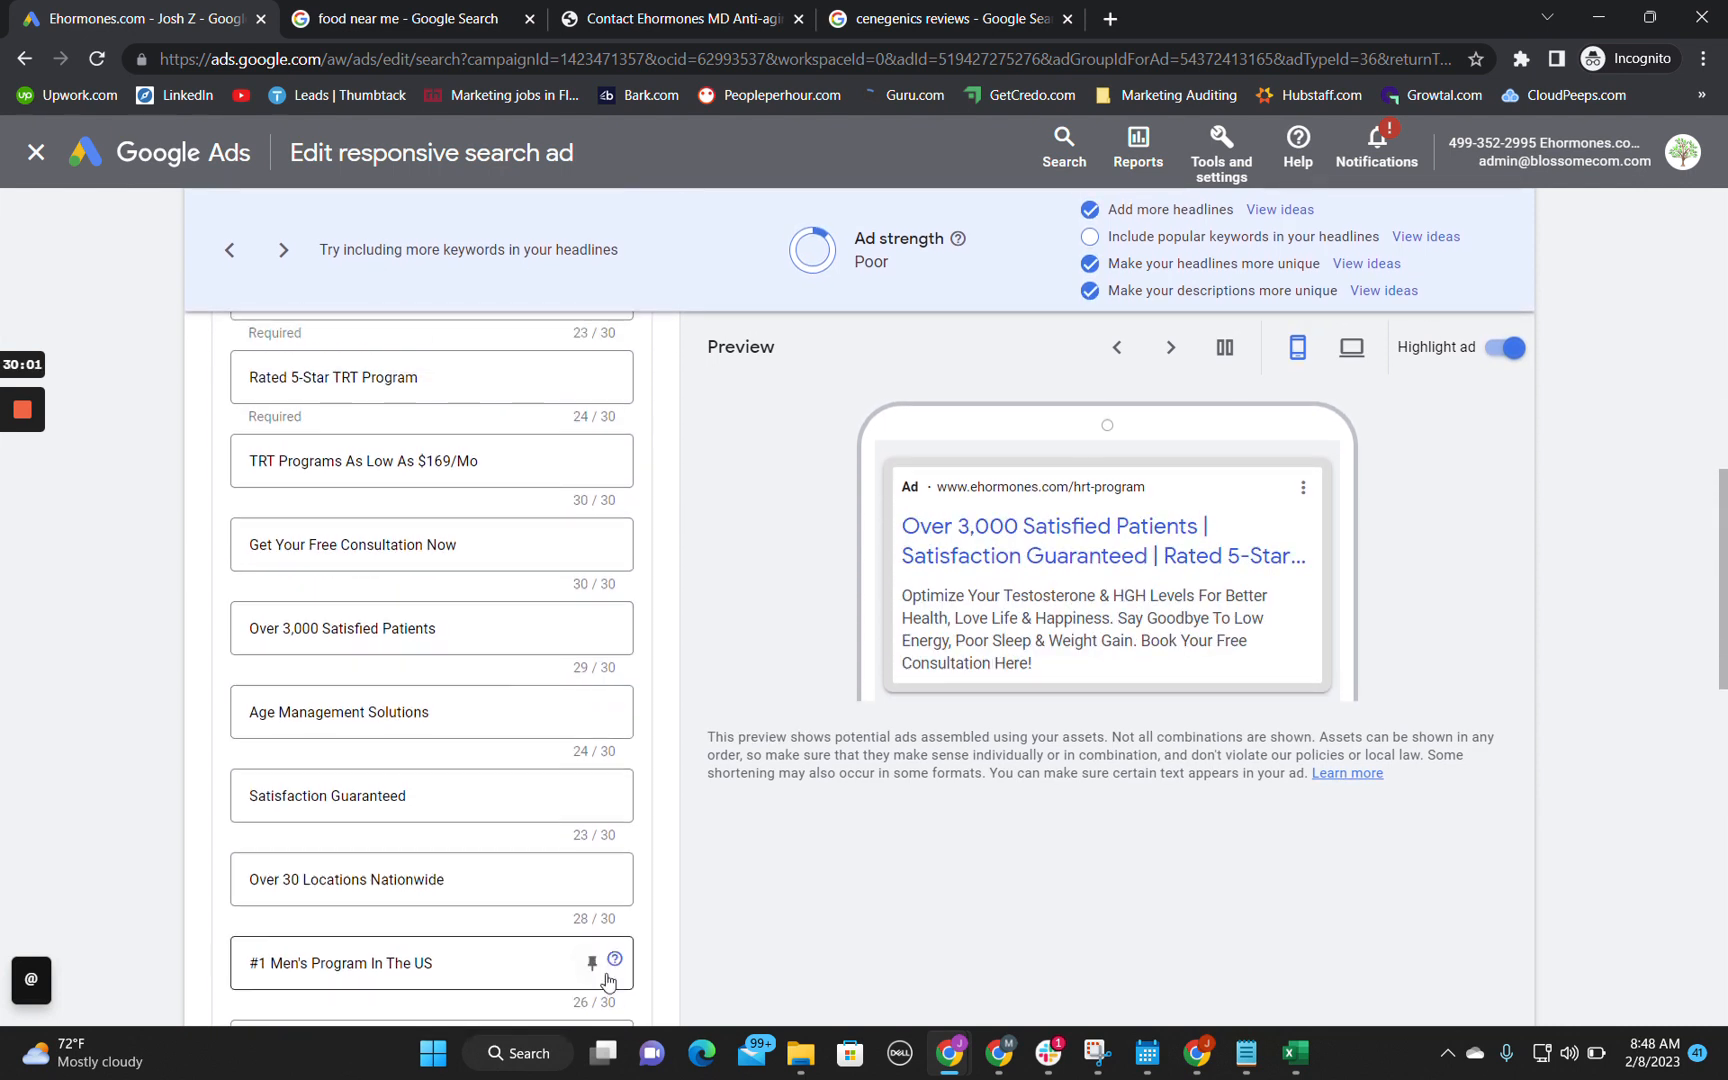
Step: Try pinning the headline "#1 Men's Program In The US" to position 1, and return it to any unpinned position
left_click(592, 964)
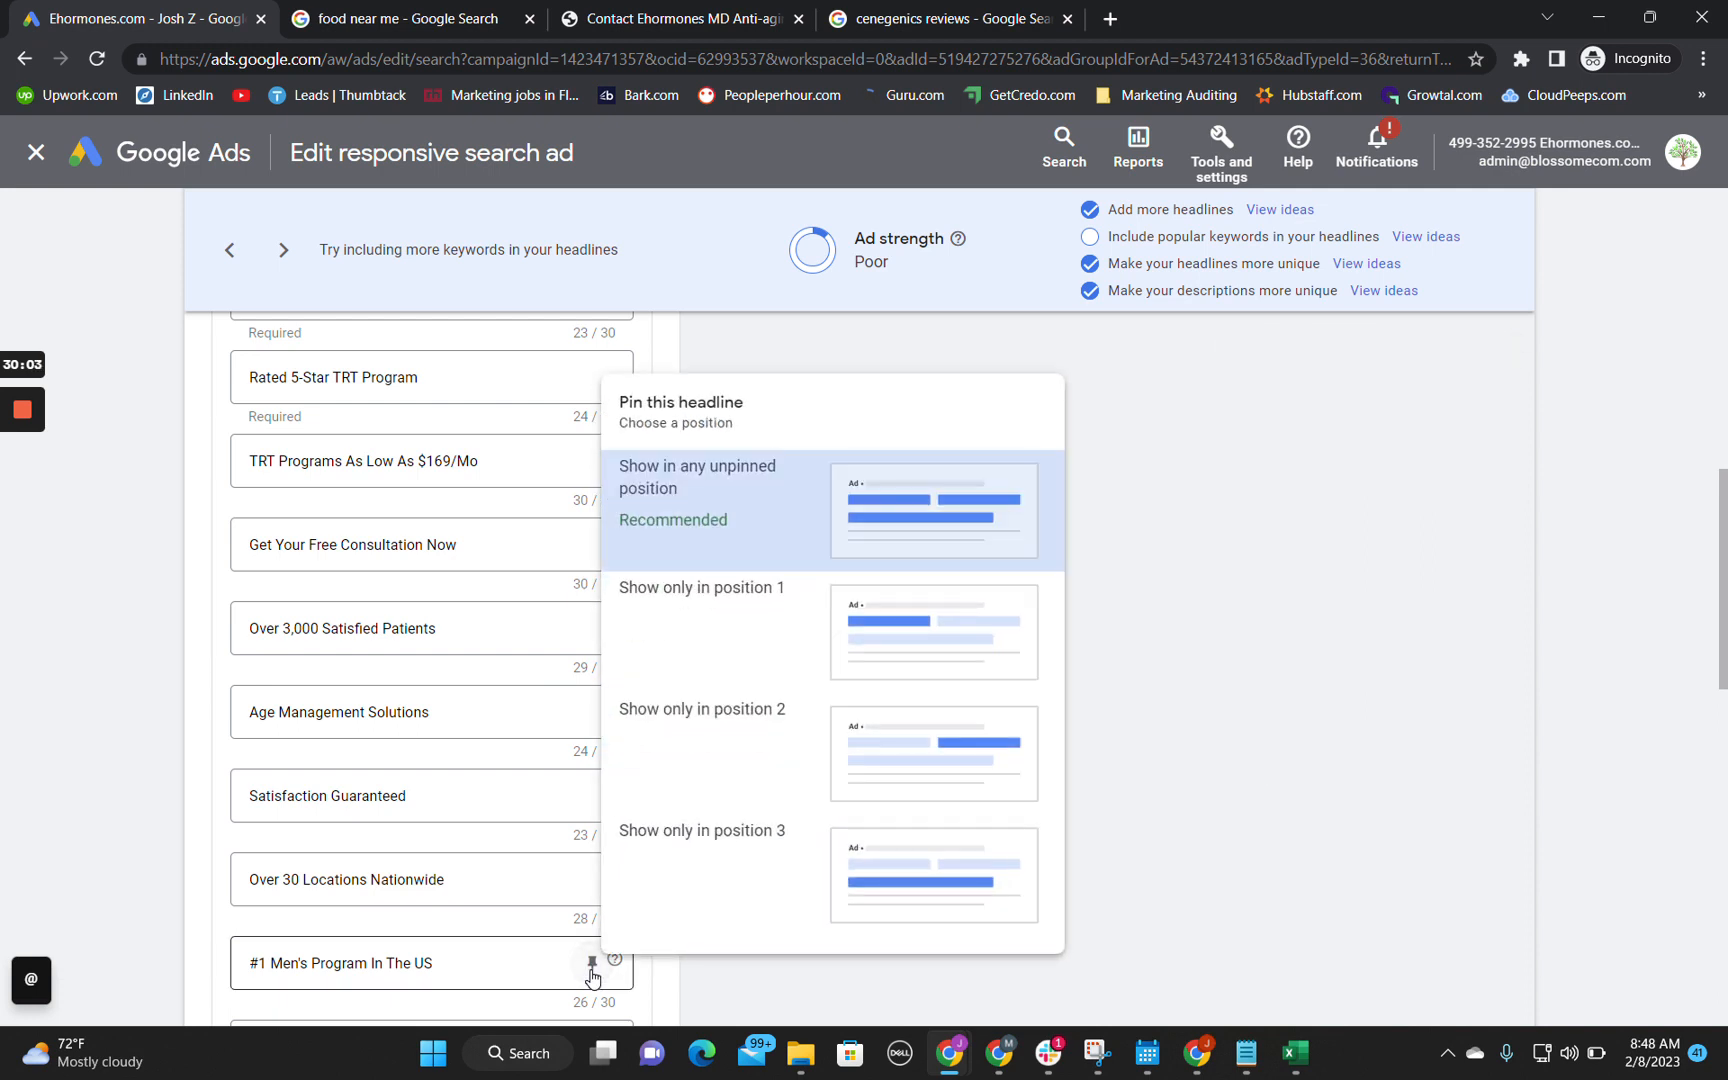
left_click(771, 628)
left_click(596, 963)
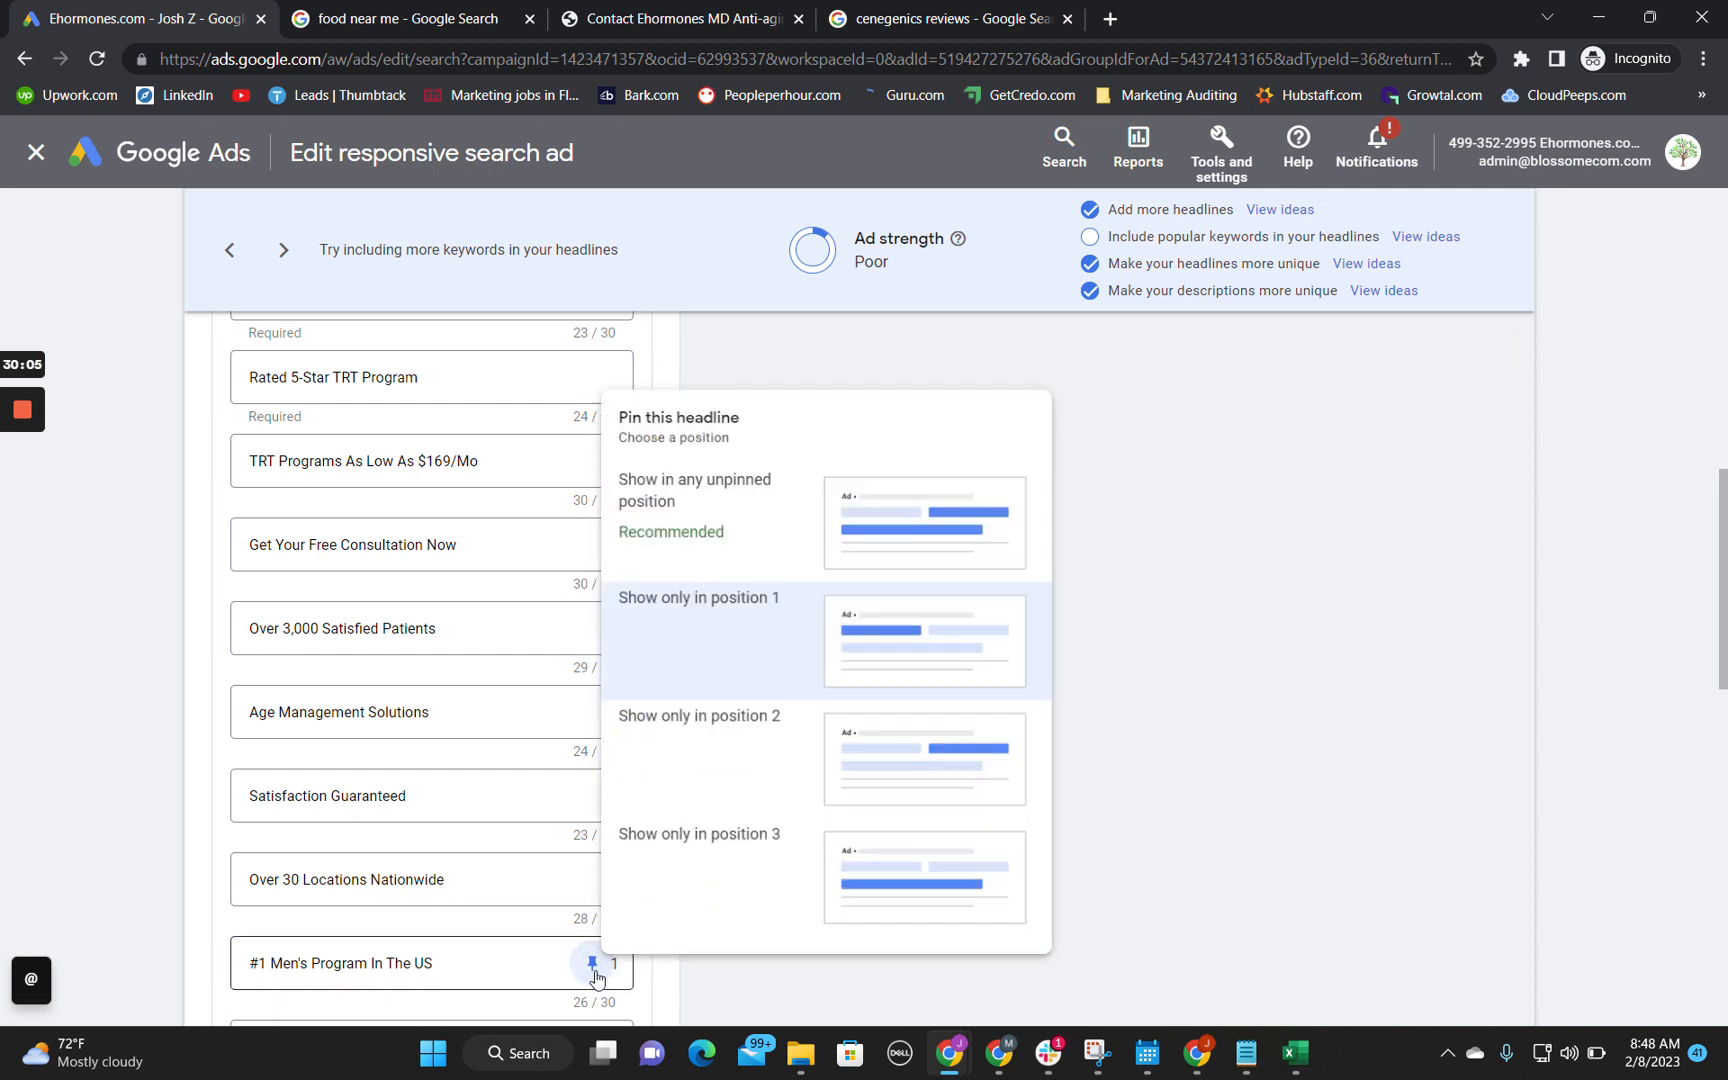
left_click(689, 530)
Step: Compare the headlines "Over 3,000 Satisfied Patients" and "#1 Men's Program In The US" as candidates for pinned-position testing
scroll(906, 663, "up", 10)
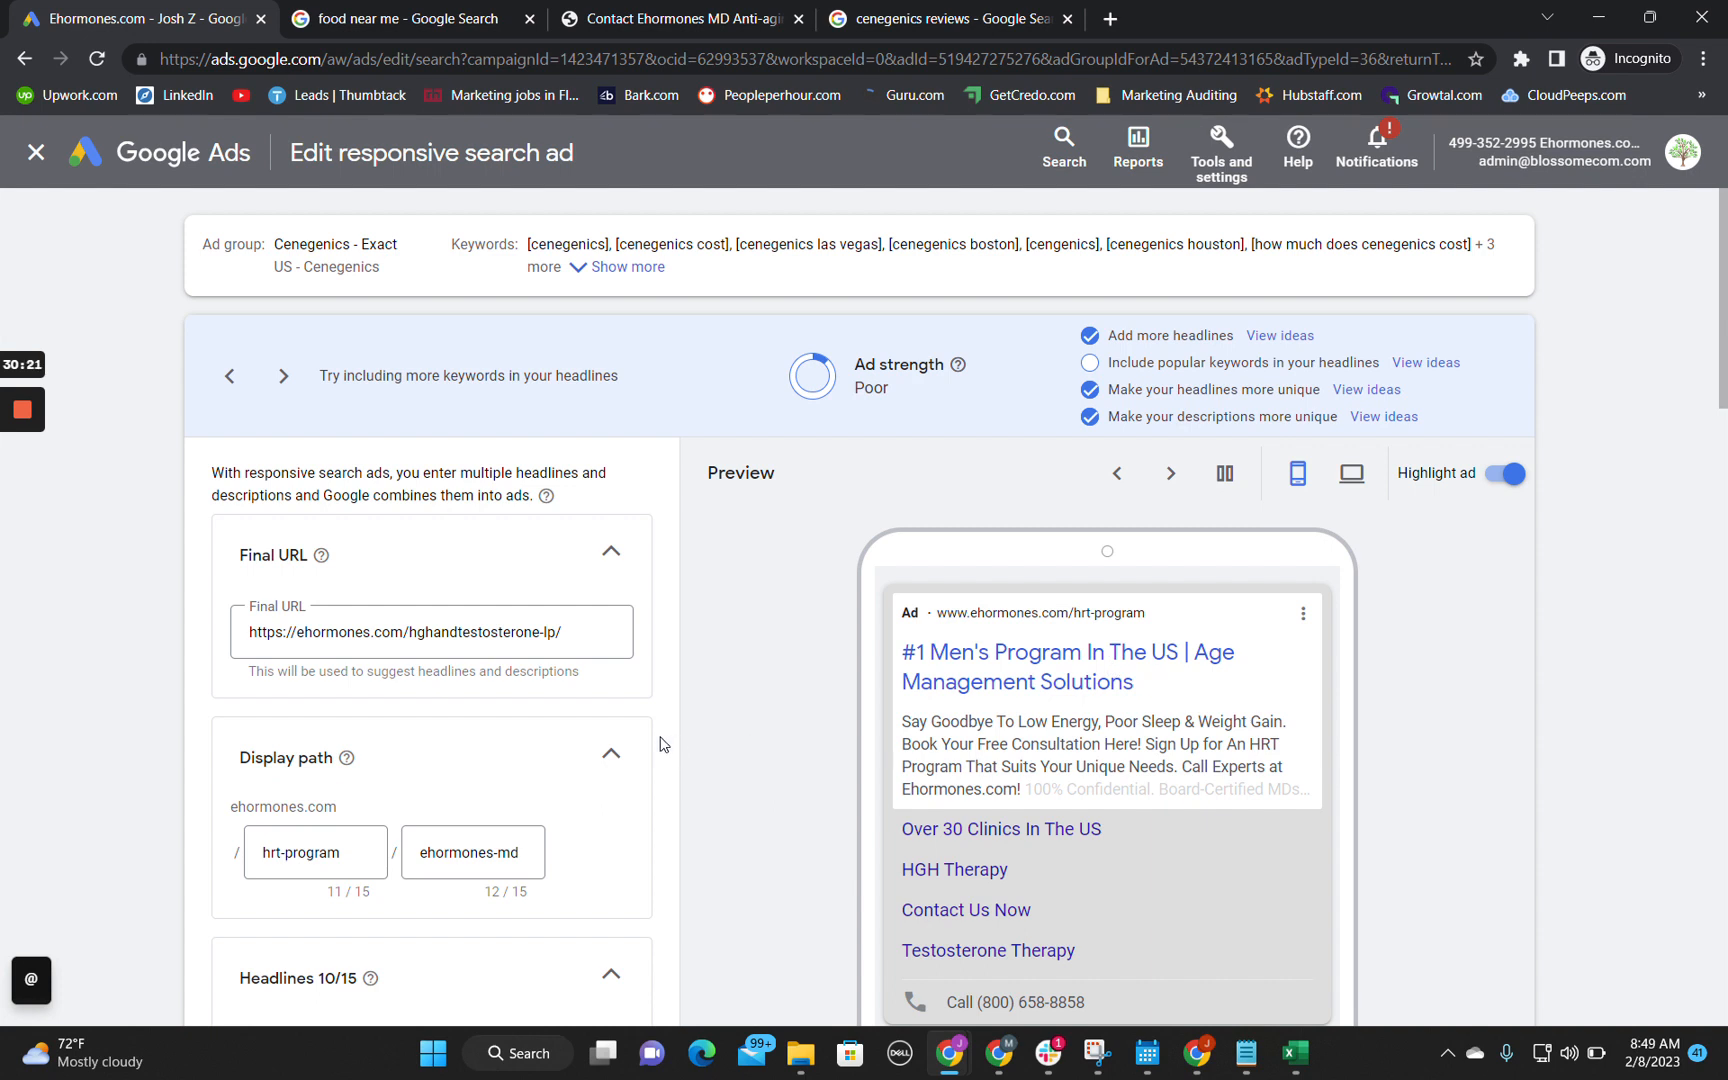
scroll(660, 744, "down", 5)
scroll(660, 744, "down", 3)
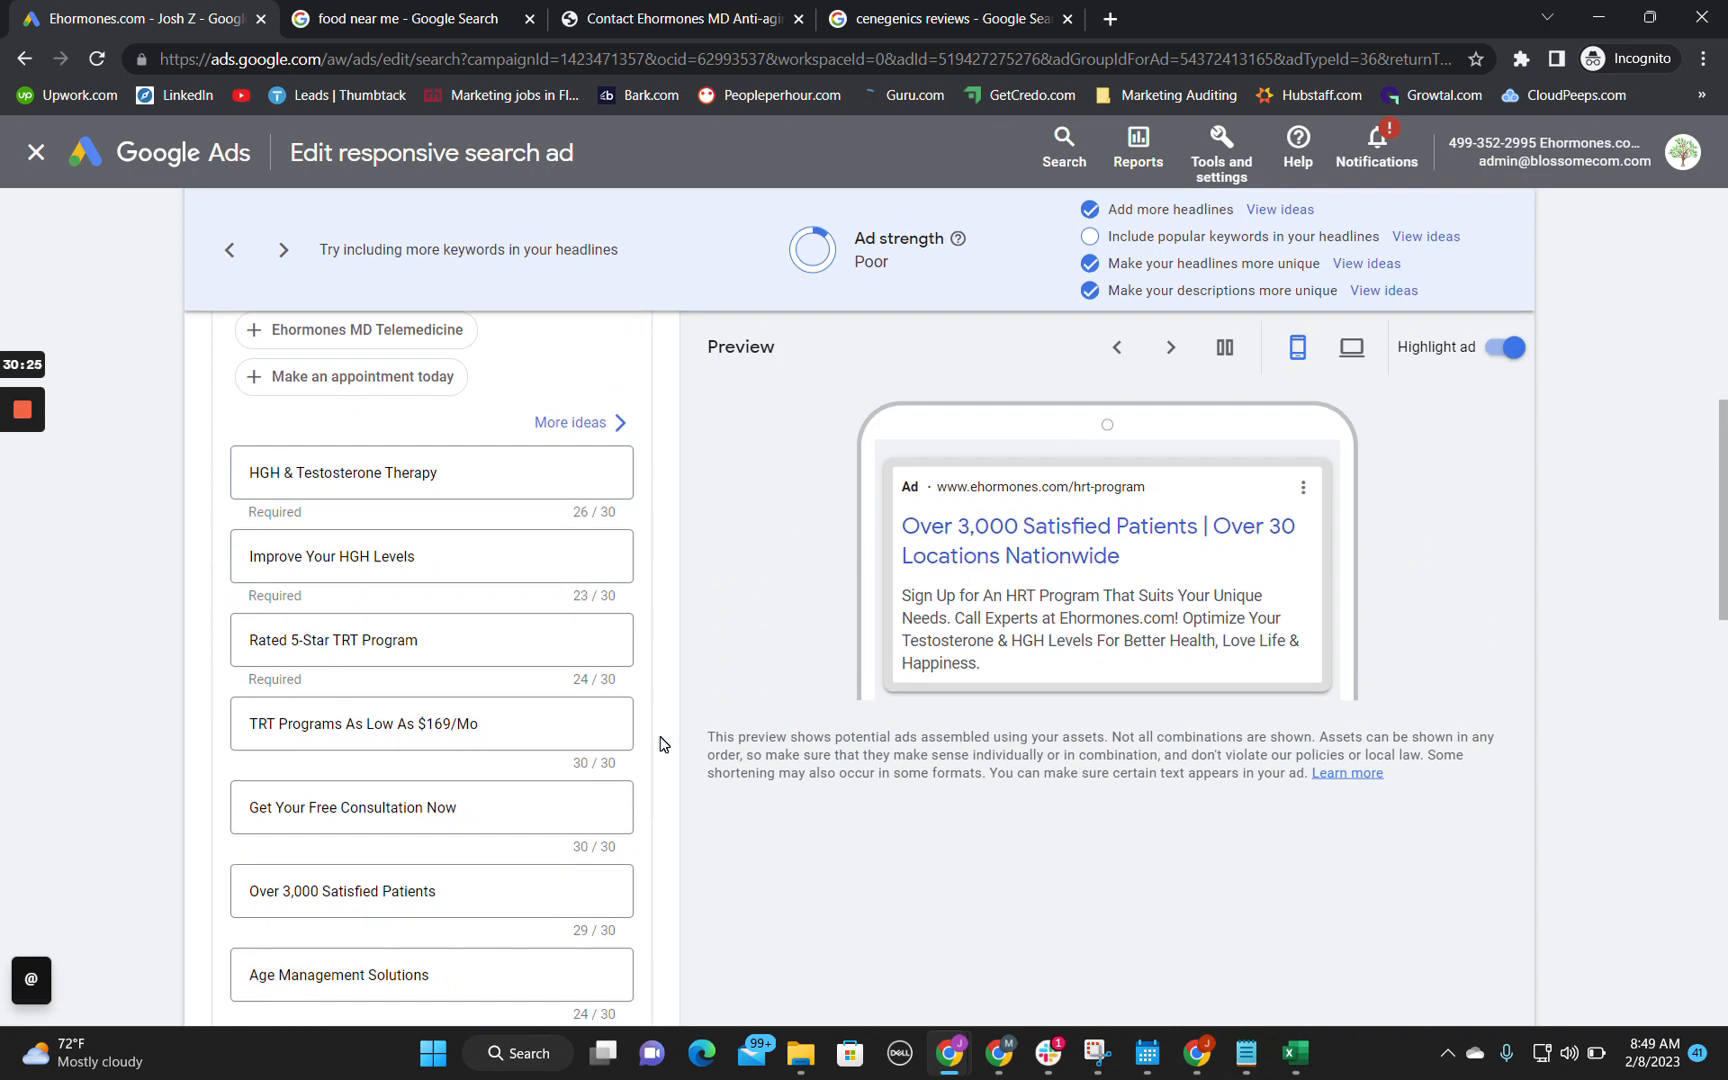
scroll(660, 744, "down", 3)
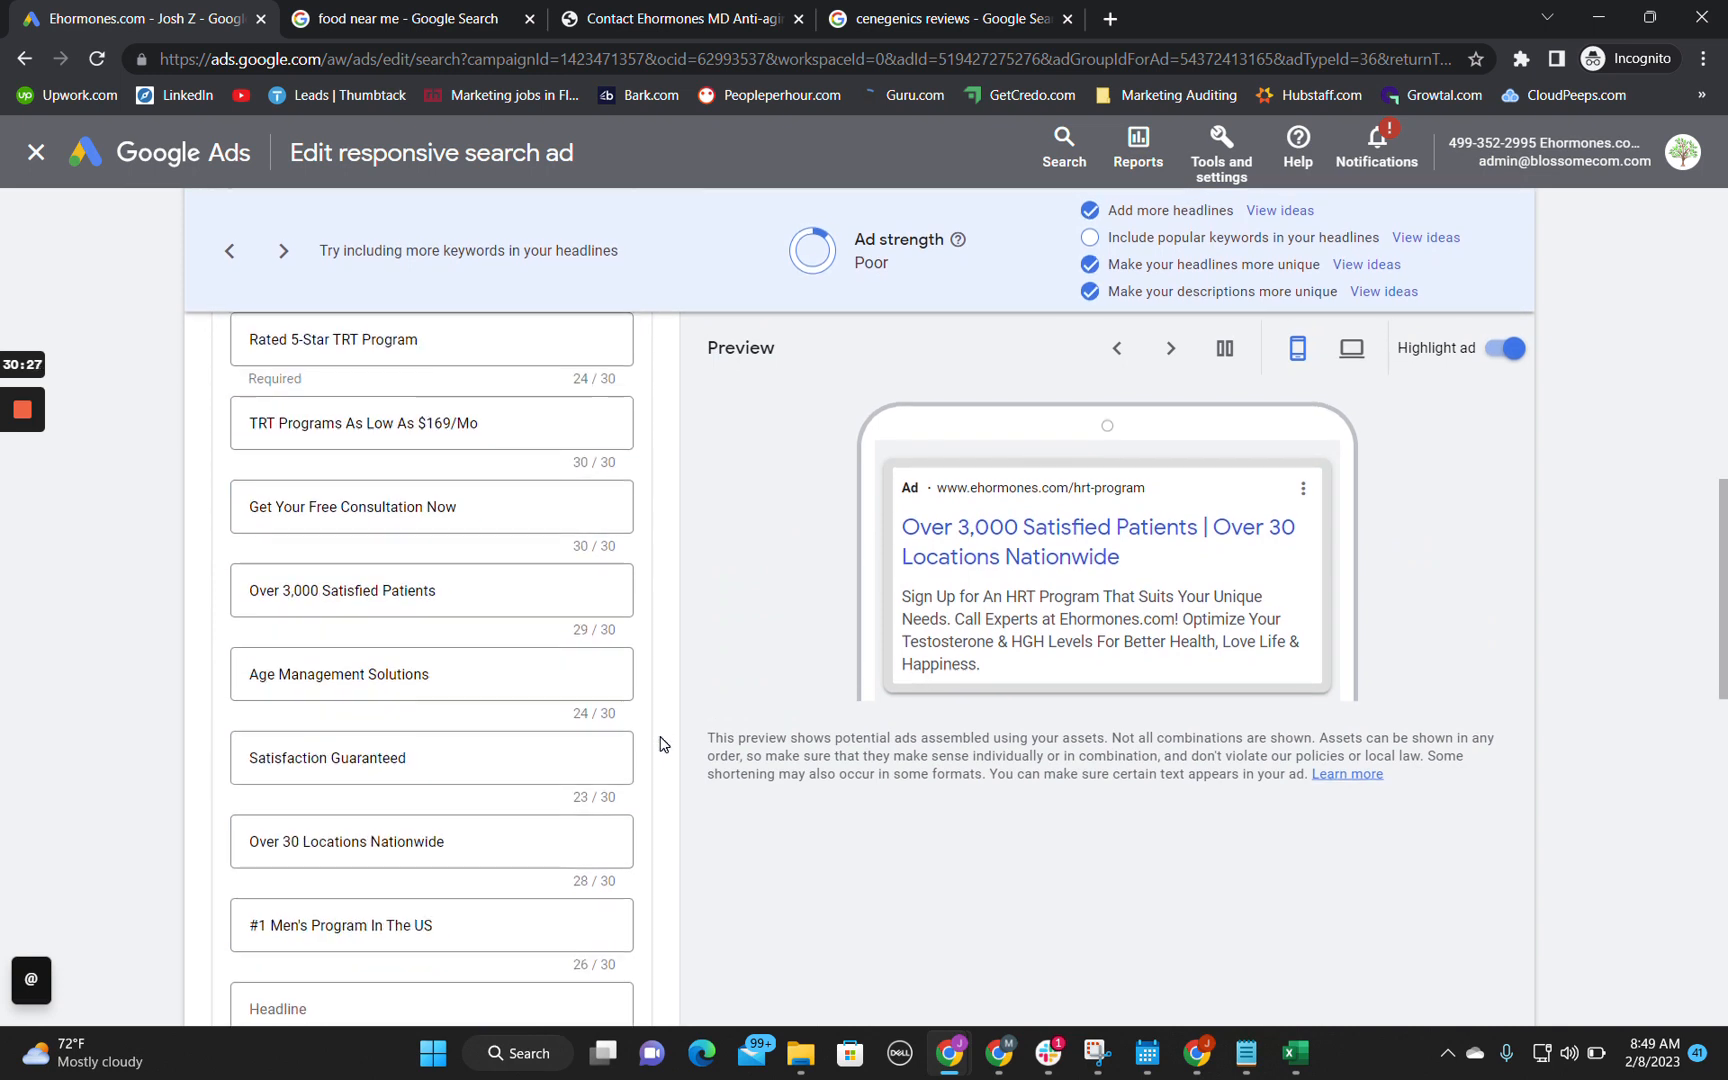
triple_click(378, 813)
scroll(368, 728, "up", 2)
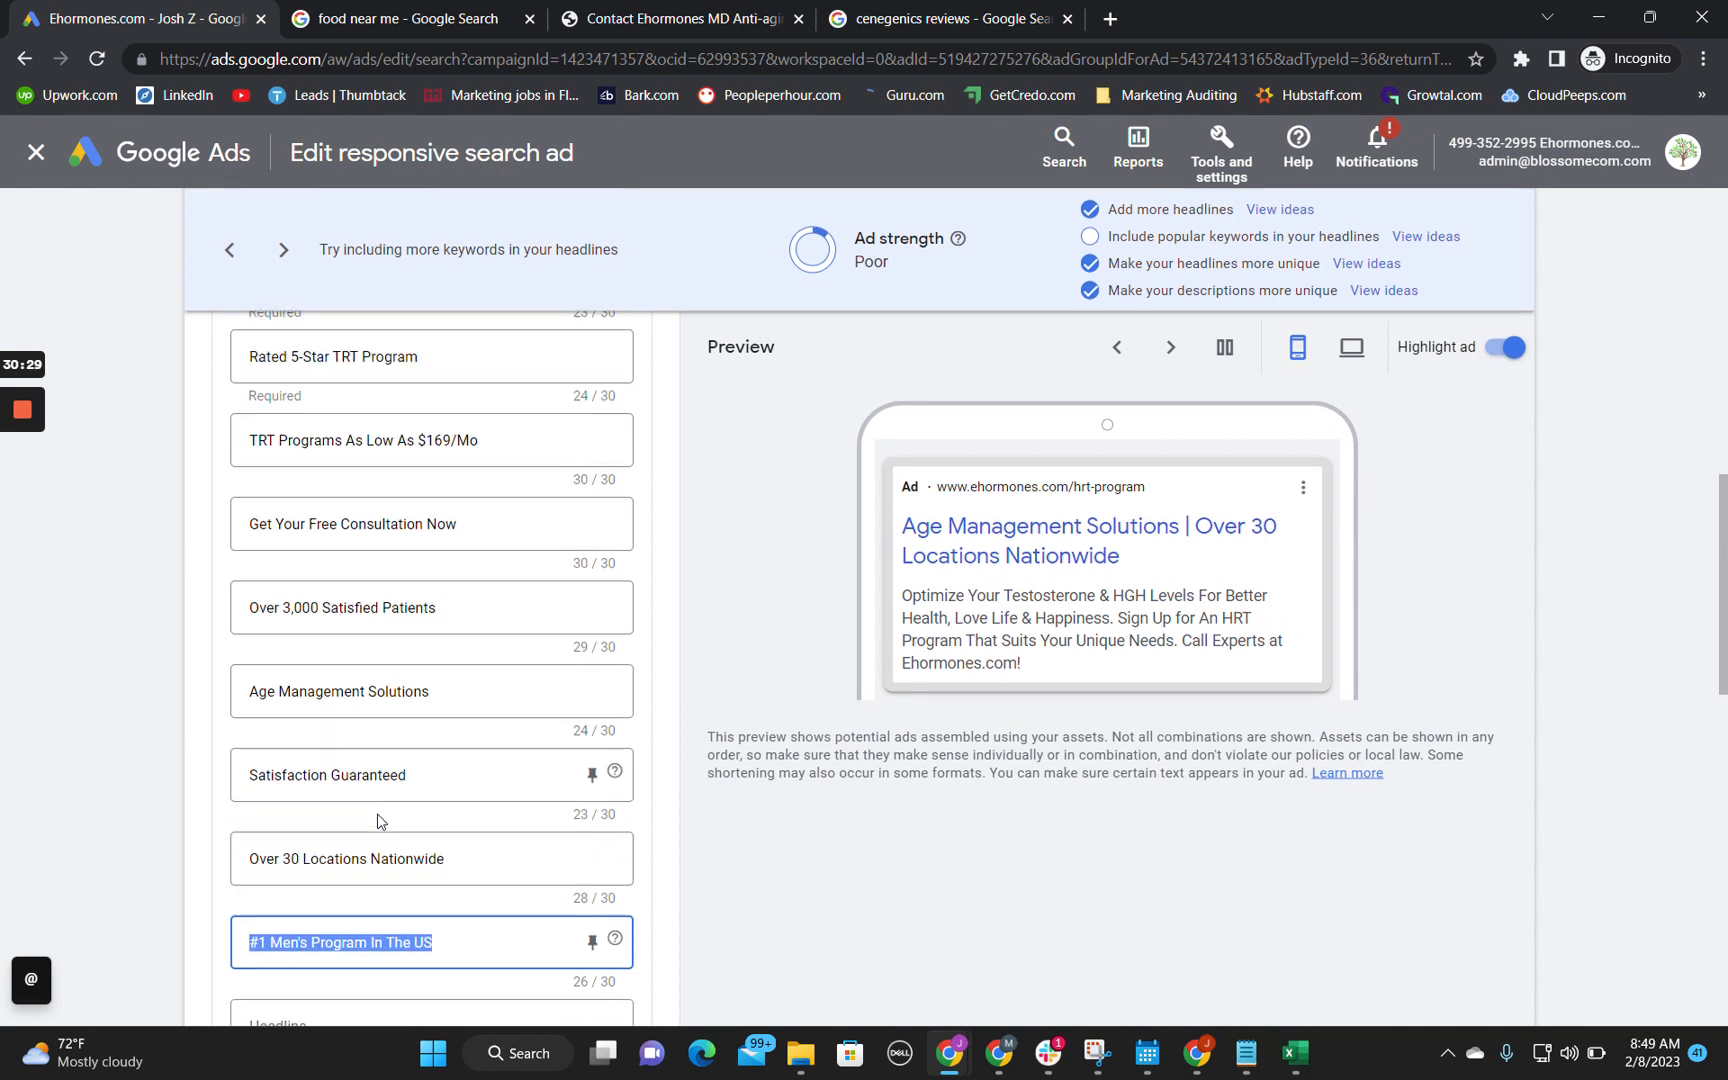
triple_click(363, 709)
scroll(363, 709, "down", 3)
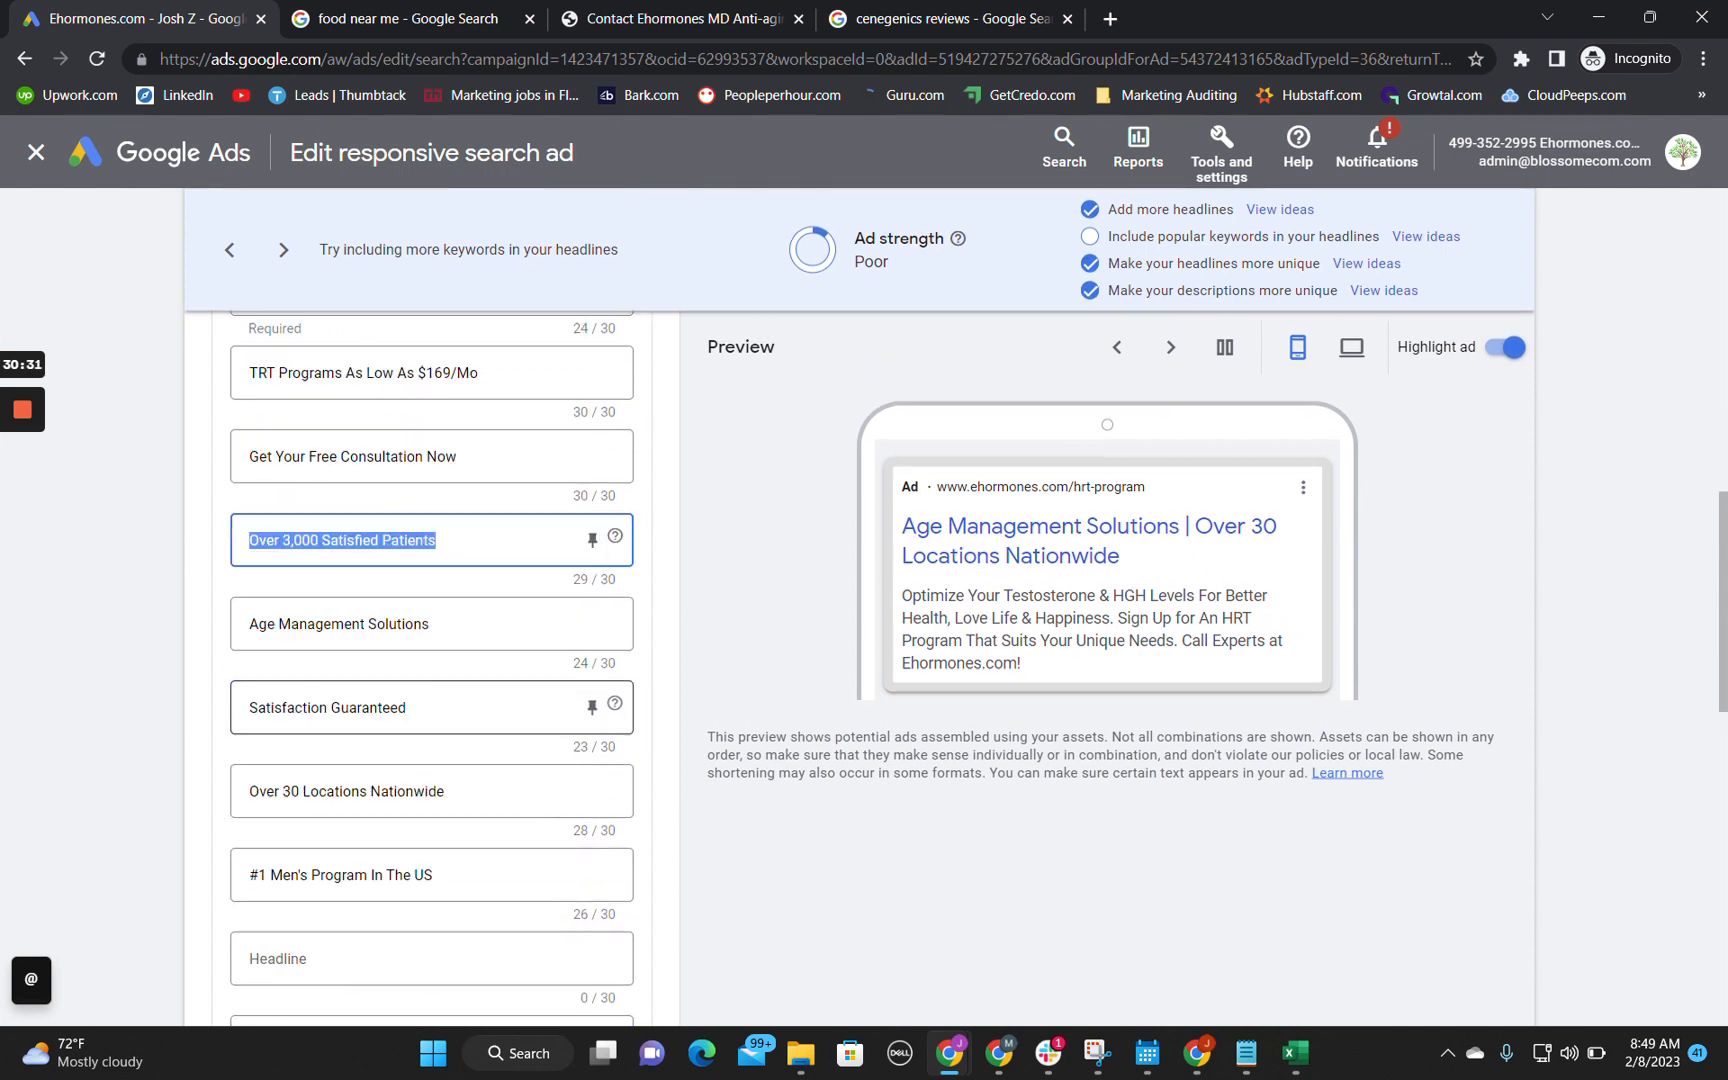
scroll(363, 709, "up", 2)
triple_click(345, 880)
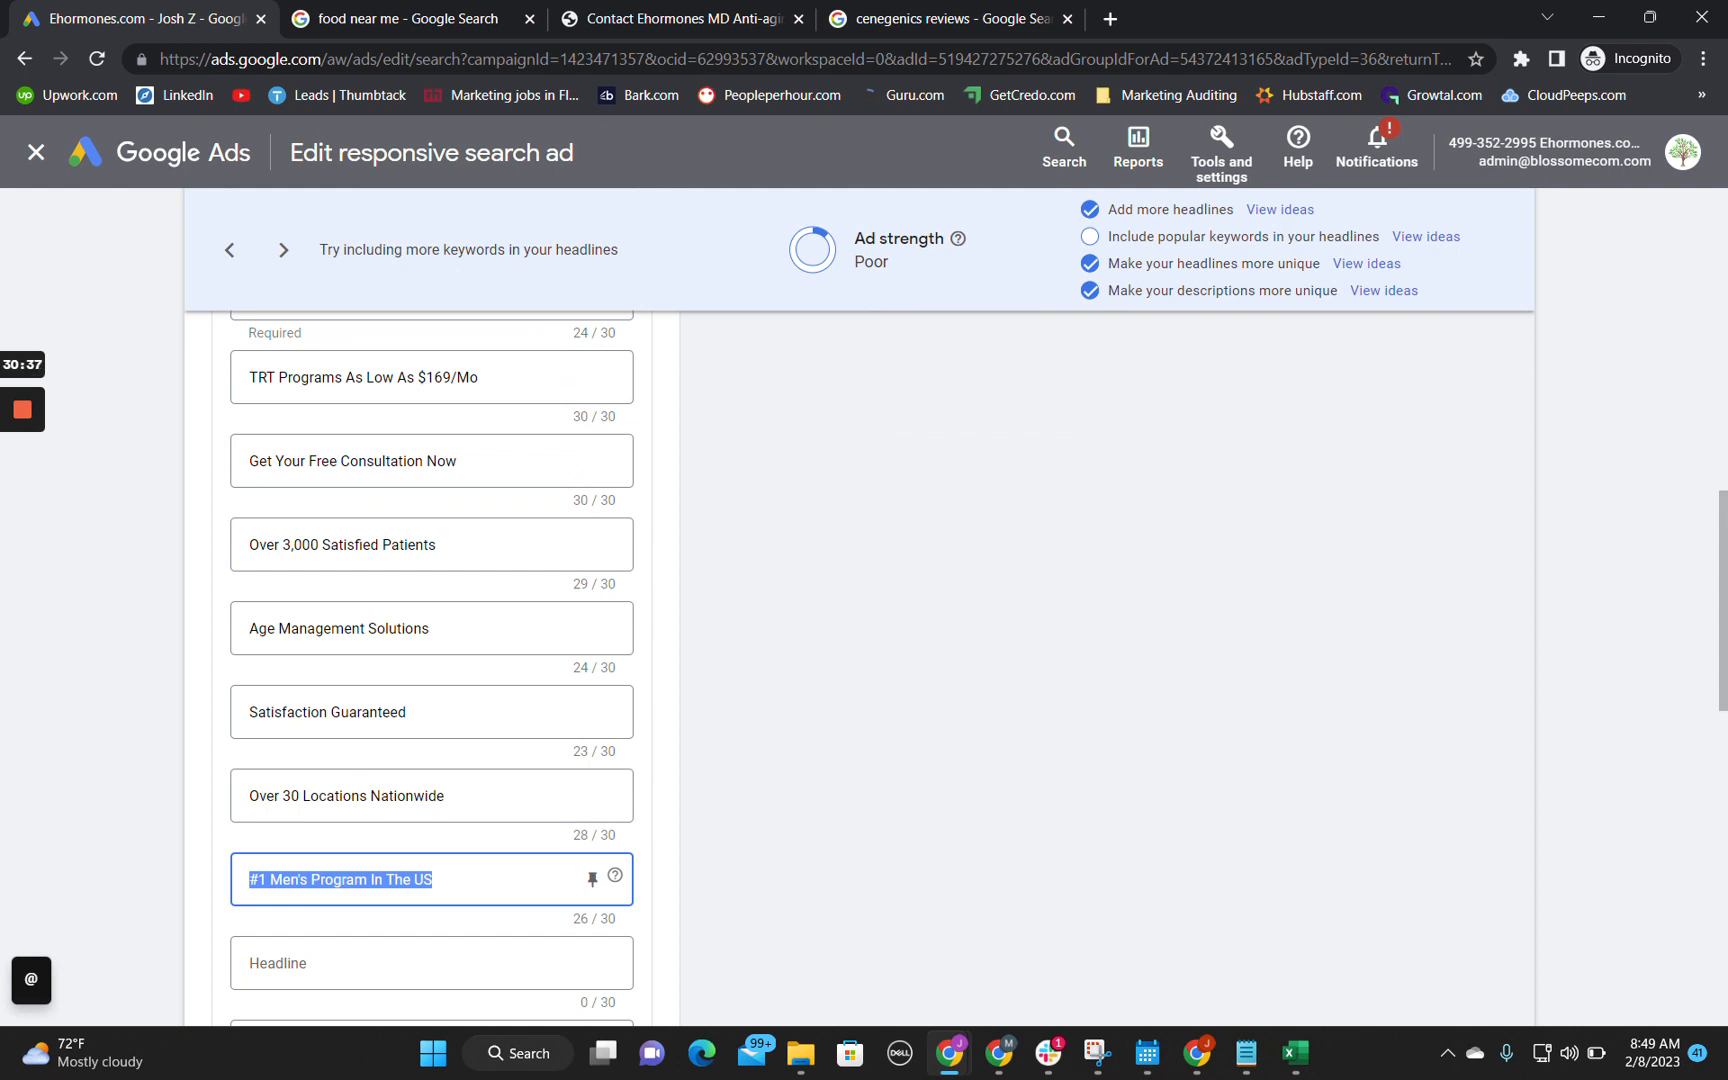
triple_click(355, 544)
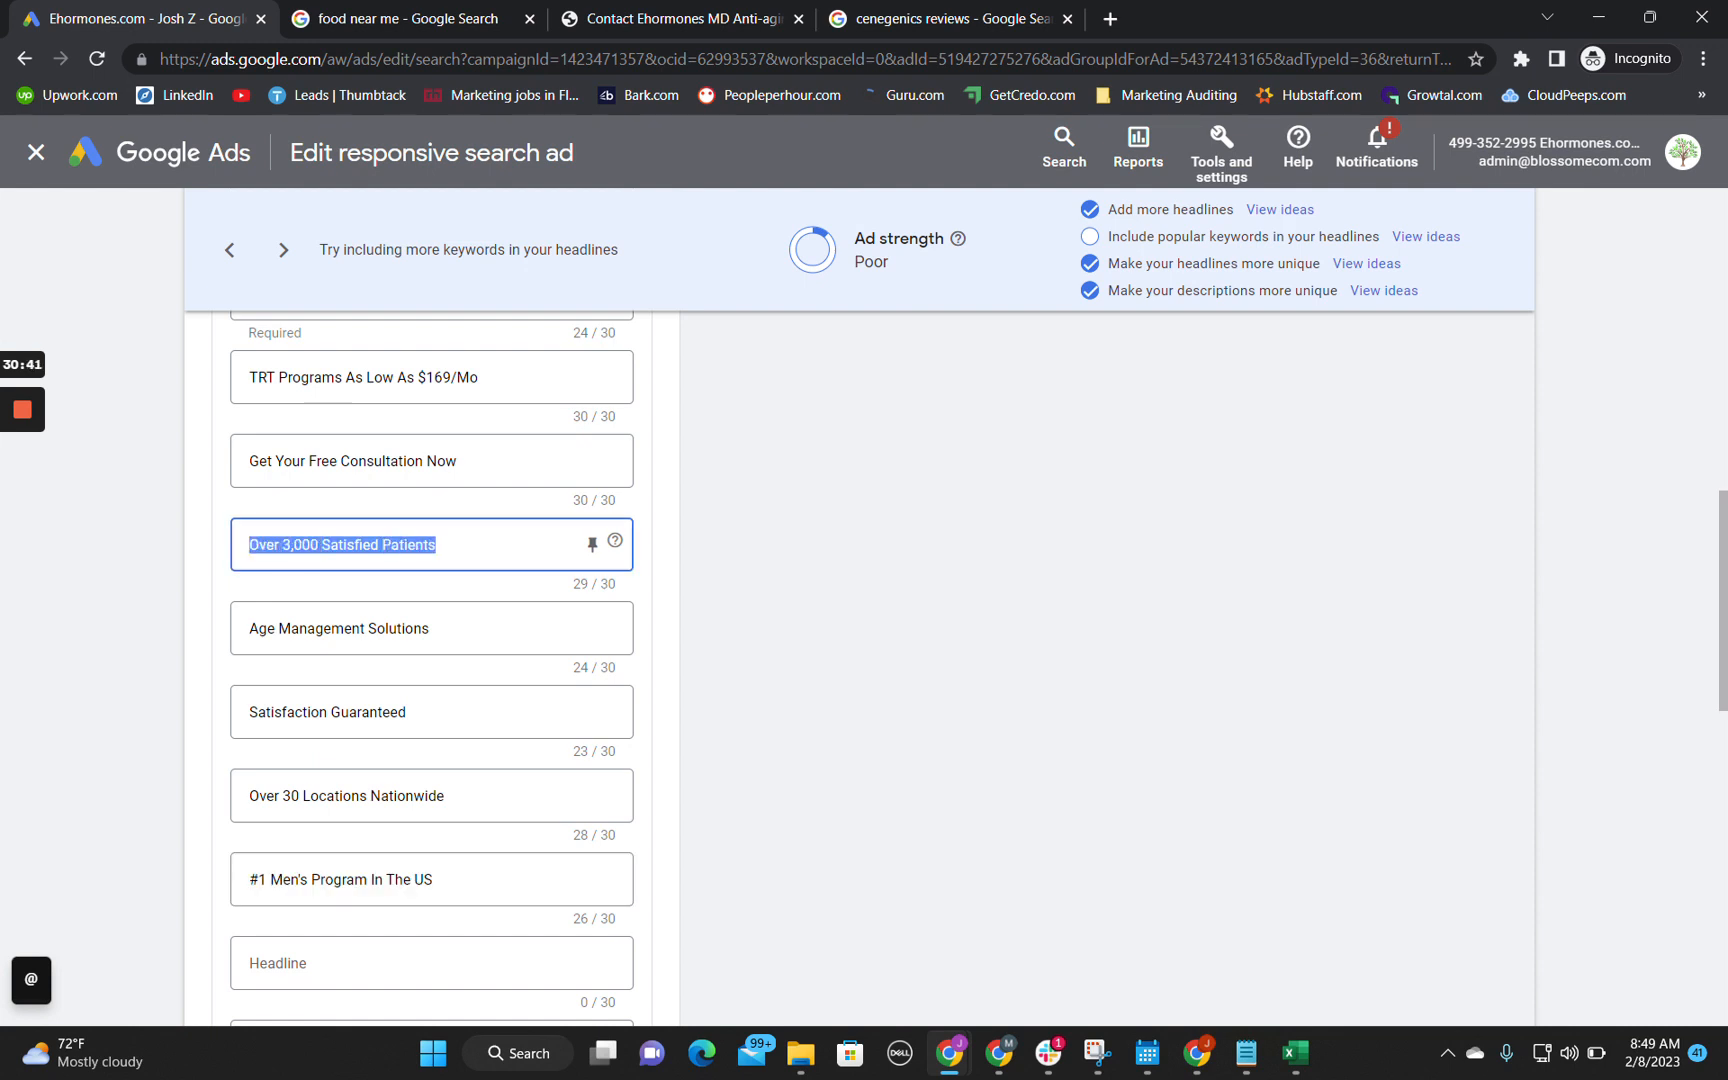
triple_click(340, 879)
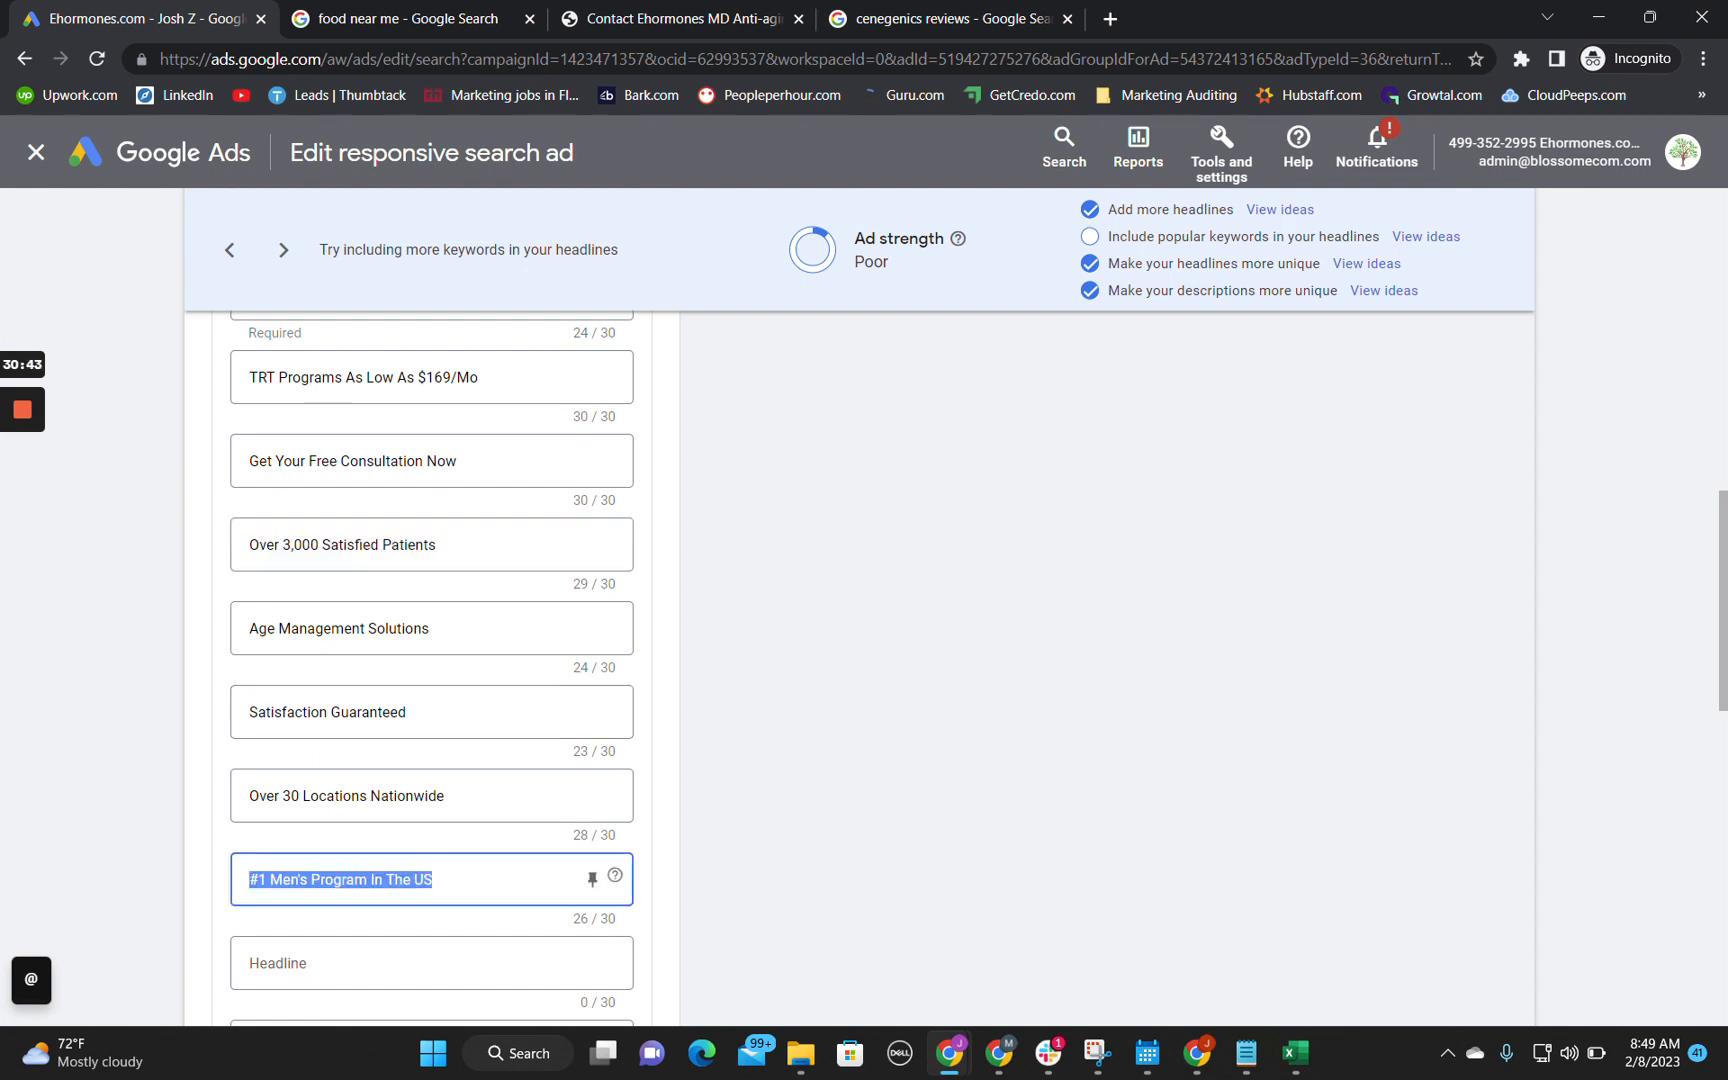
left_click(434, 880)
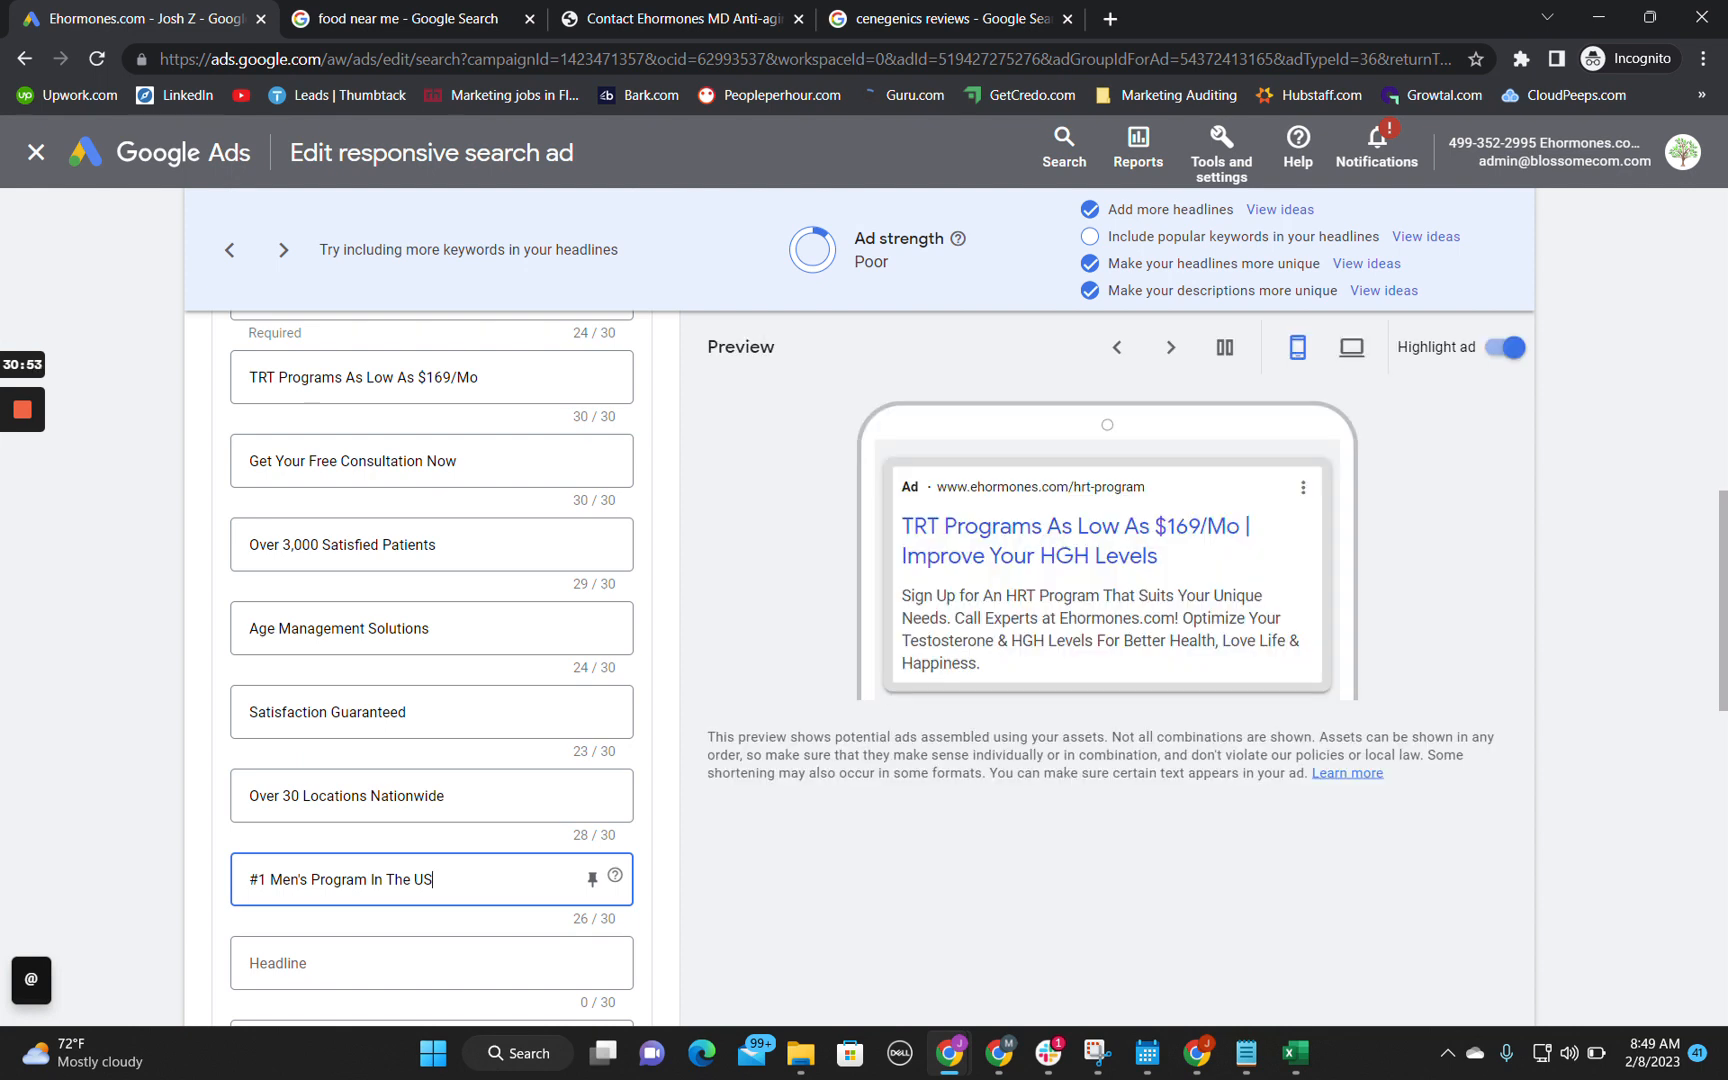
left_click(483, 546)
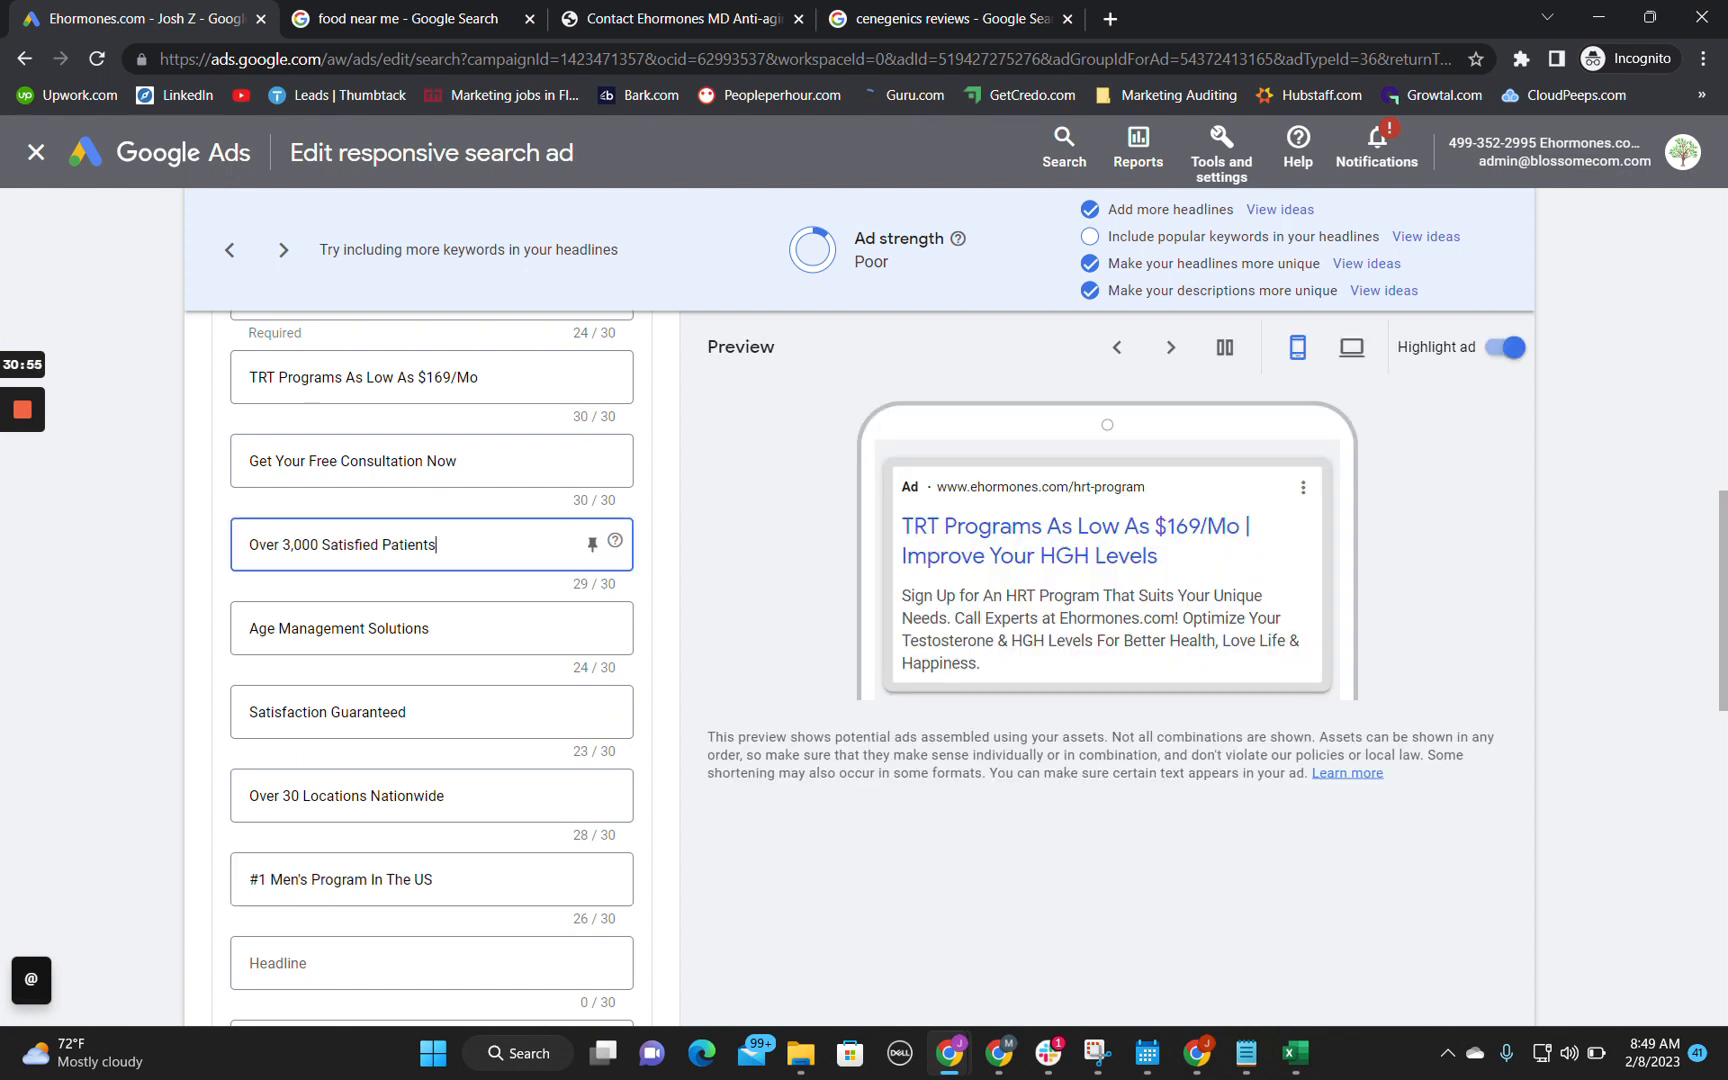
key("ctrl+shift+Left")
key("ctrl+shift+Left")
key("ctrl+shift+Left")
key("ctrl+shift+Left")
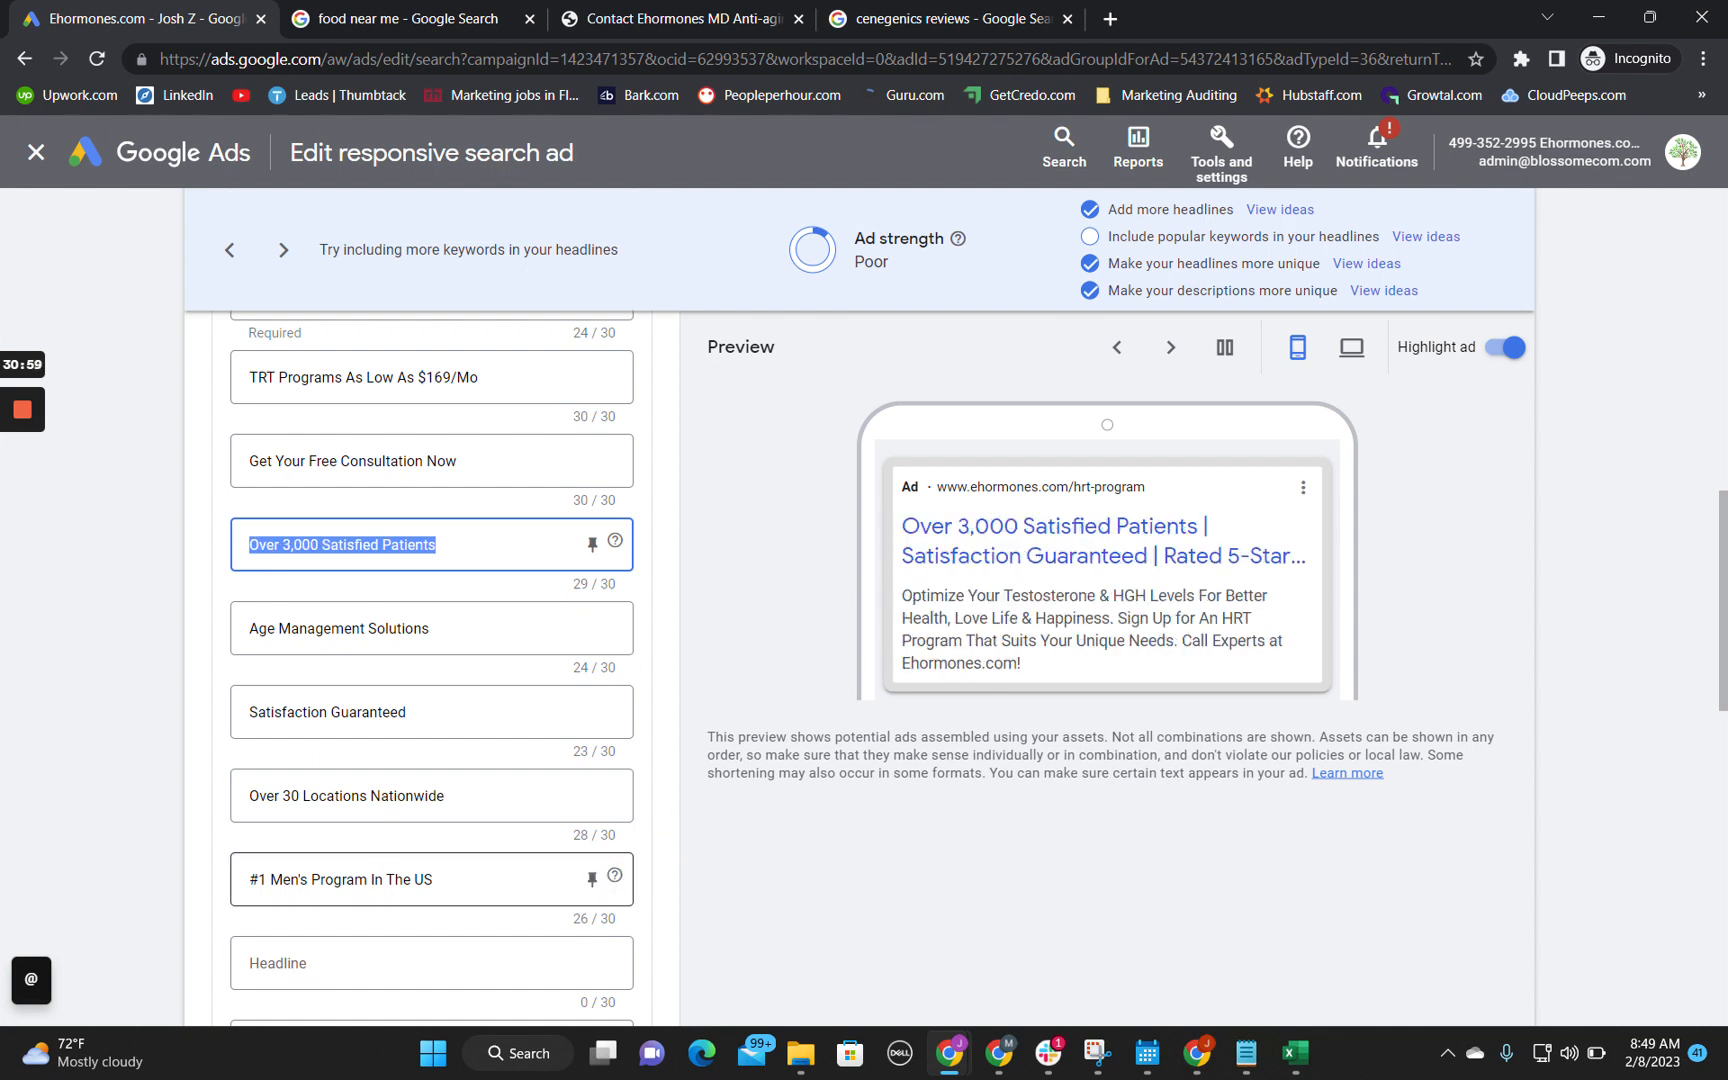
left_click(385, 864)
triple_click(369, 568)
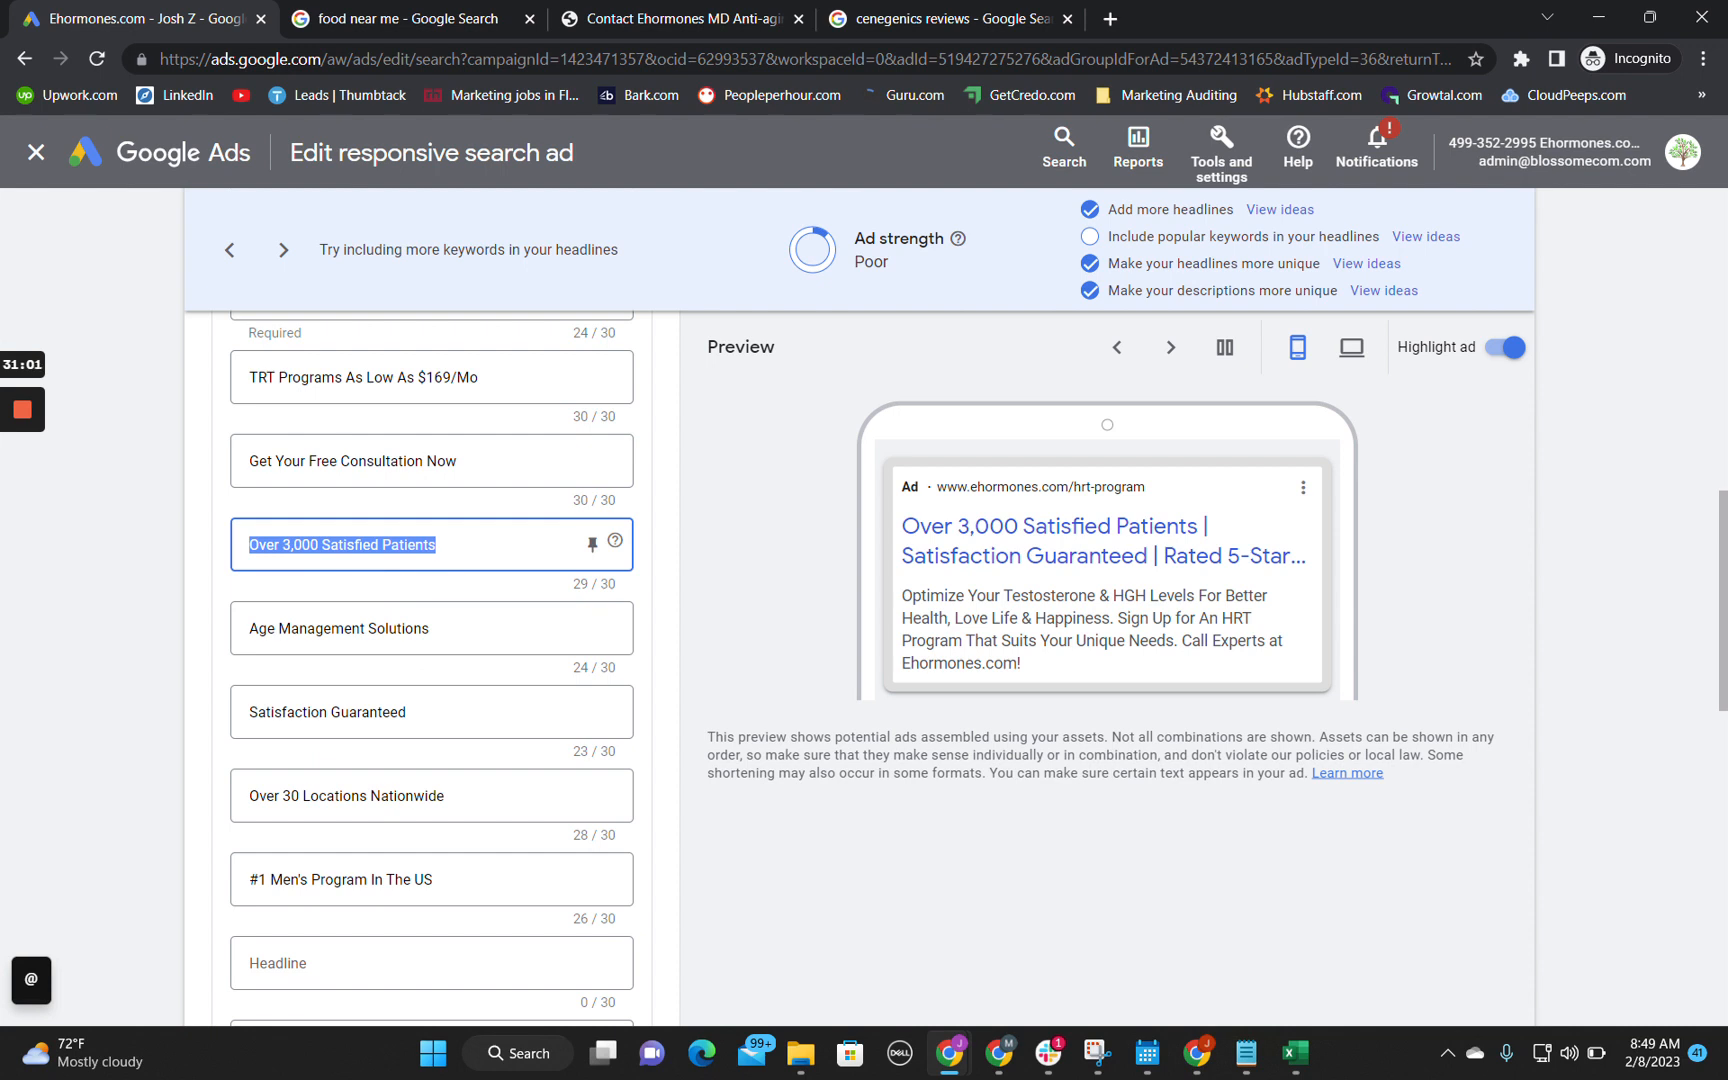
Step: Examine the price headline "TRT Programs As Low As $169/Mo" alongside the ad's other headlines
scroll(455, 552, "up", 1)
left_click(487, 440)
triple_click(482, 424)
left_click(470, 420)
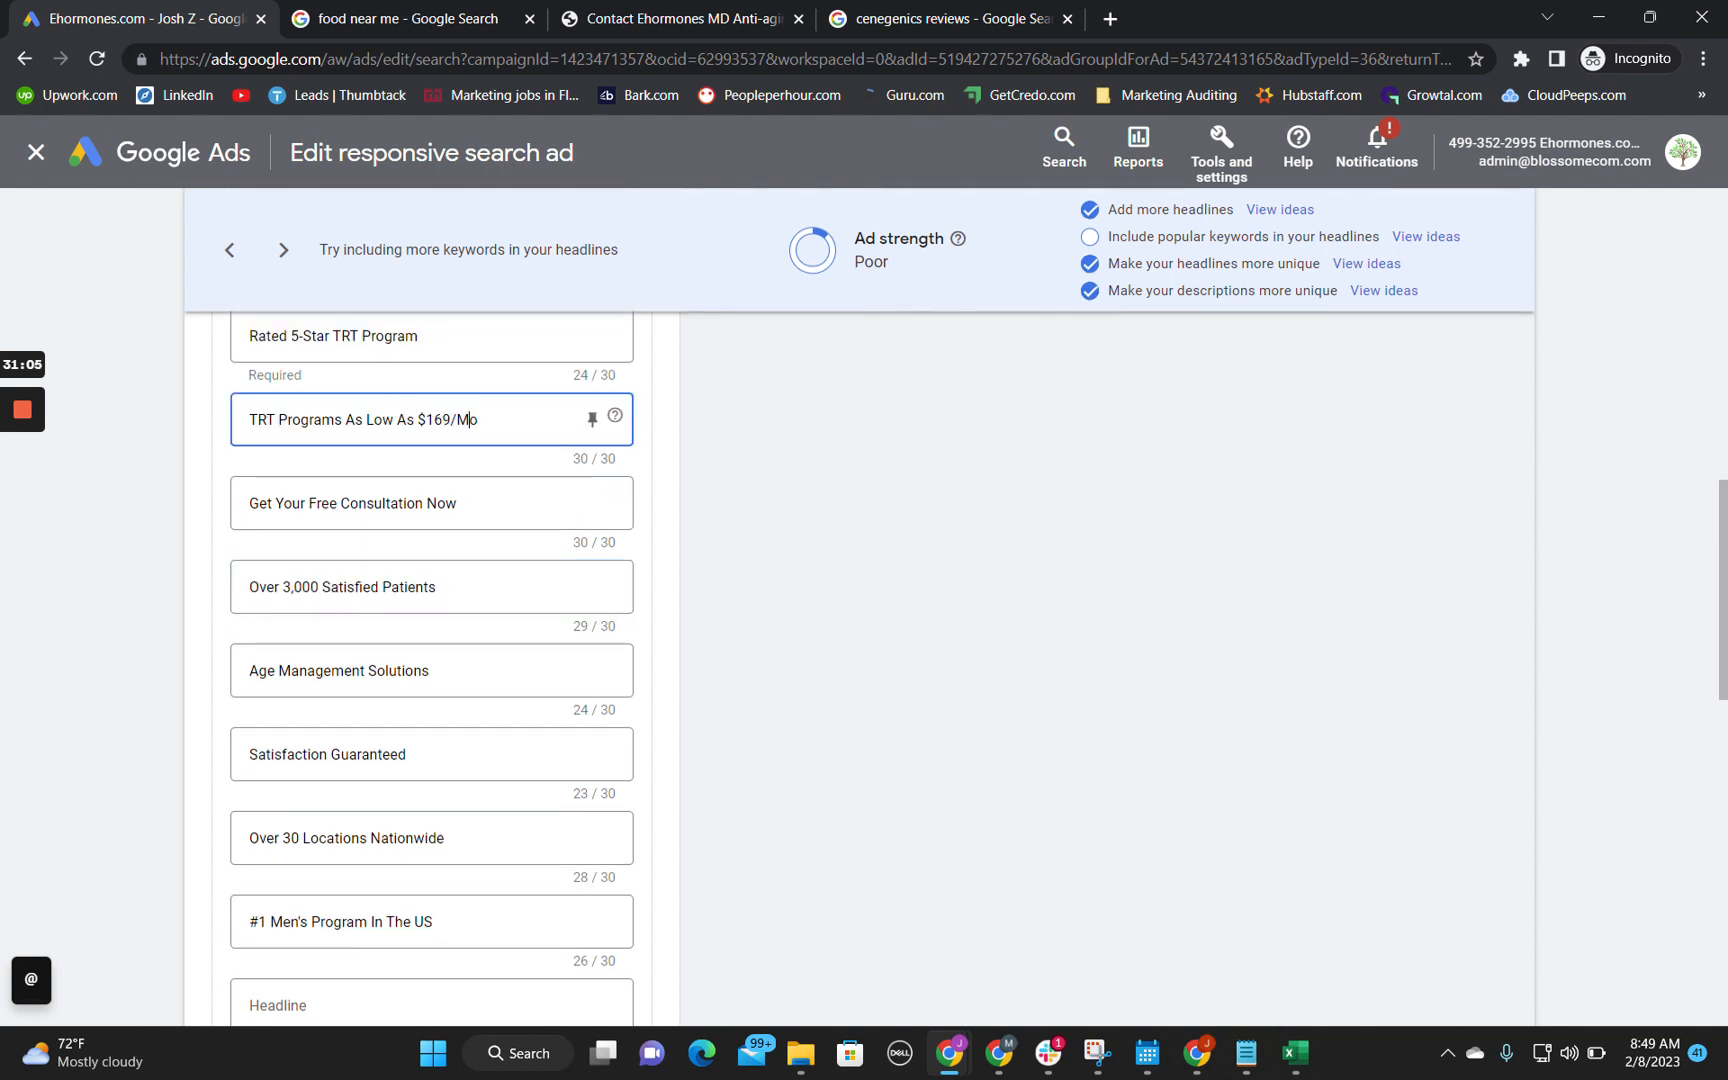
scroll(432, 660, "up", 2)
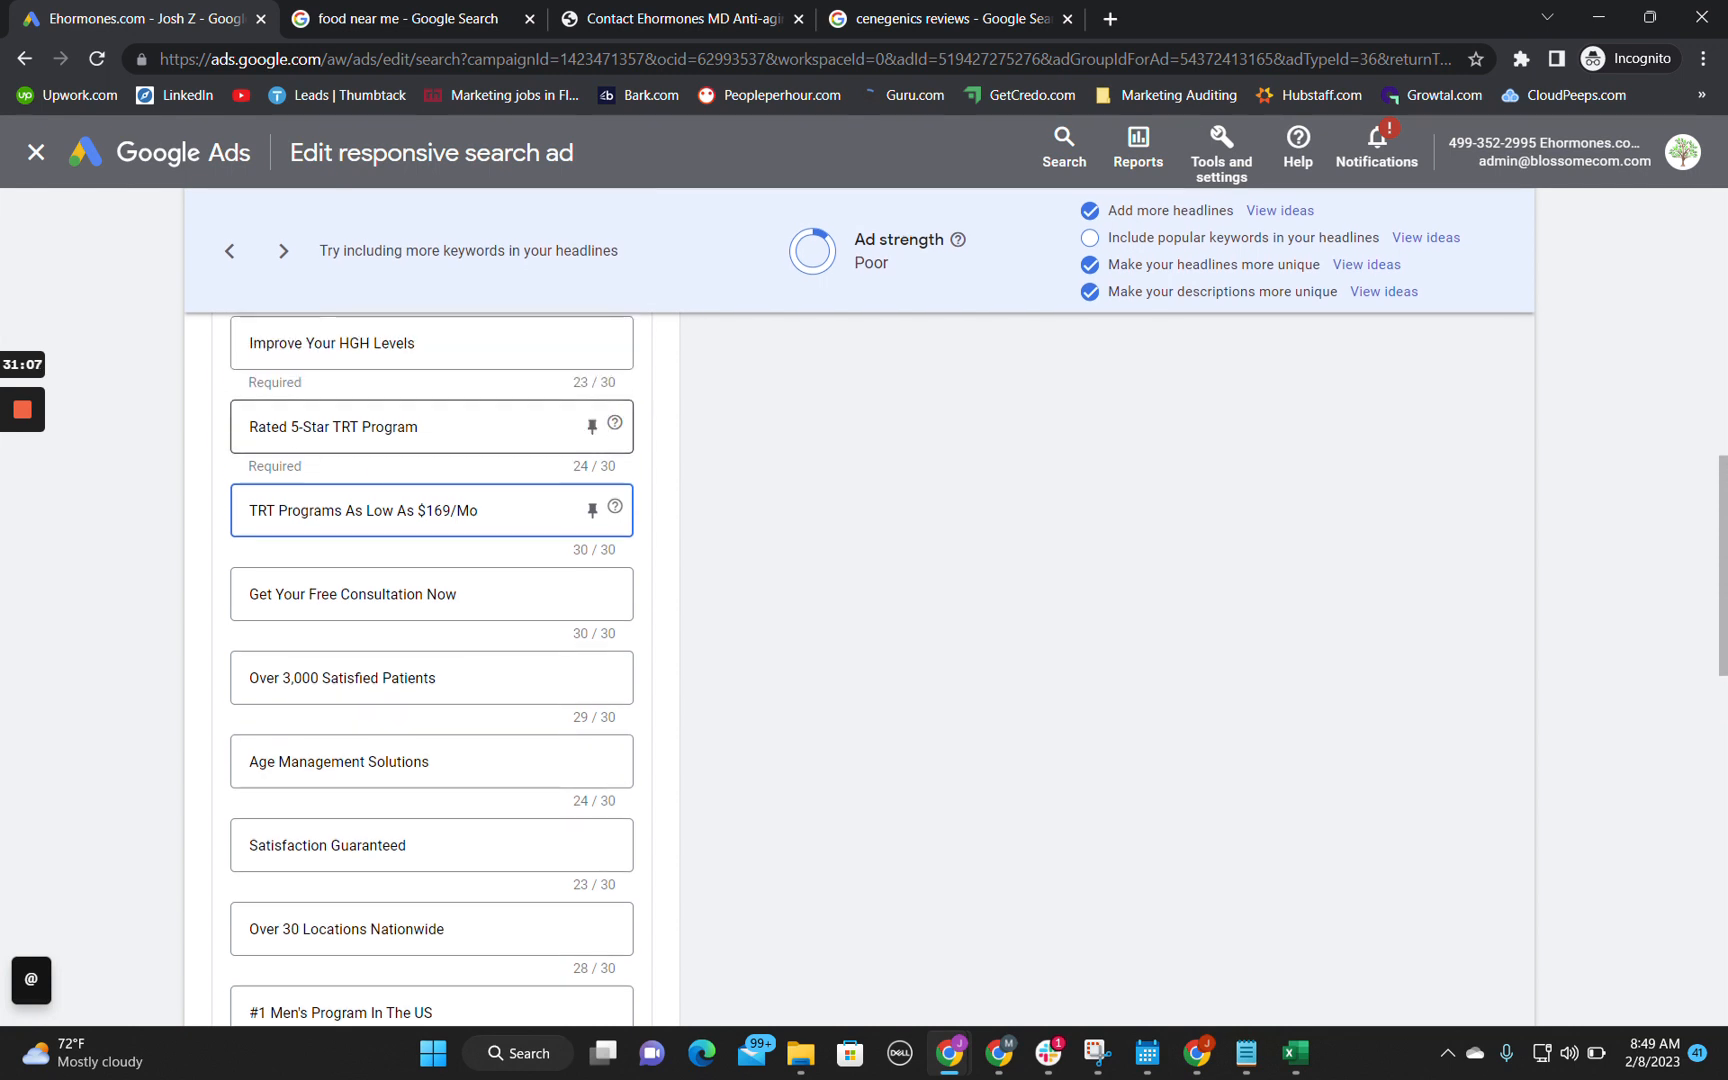
scroll(490, 428, "up", 1)
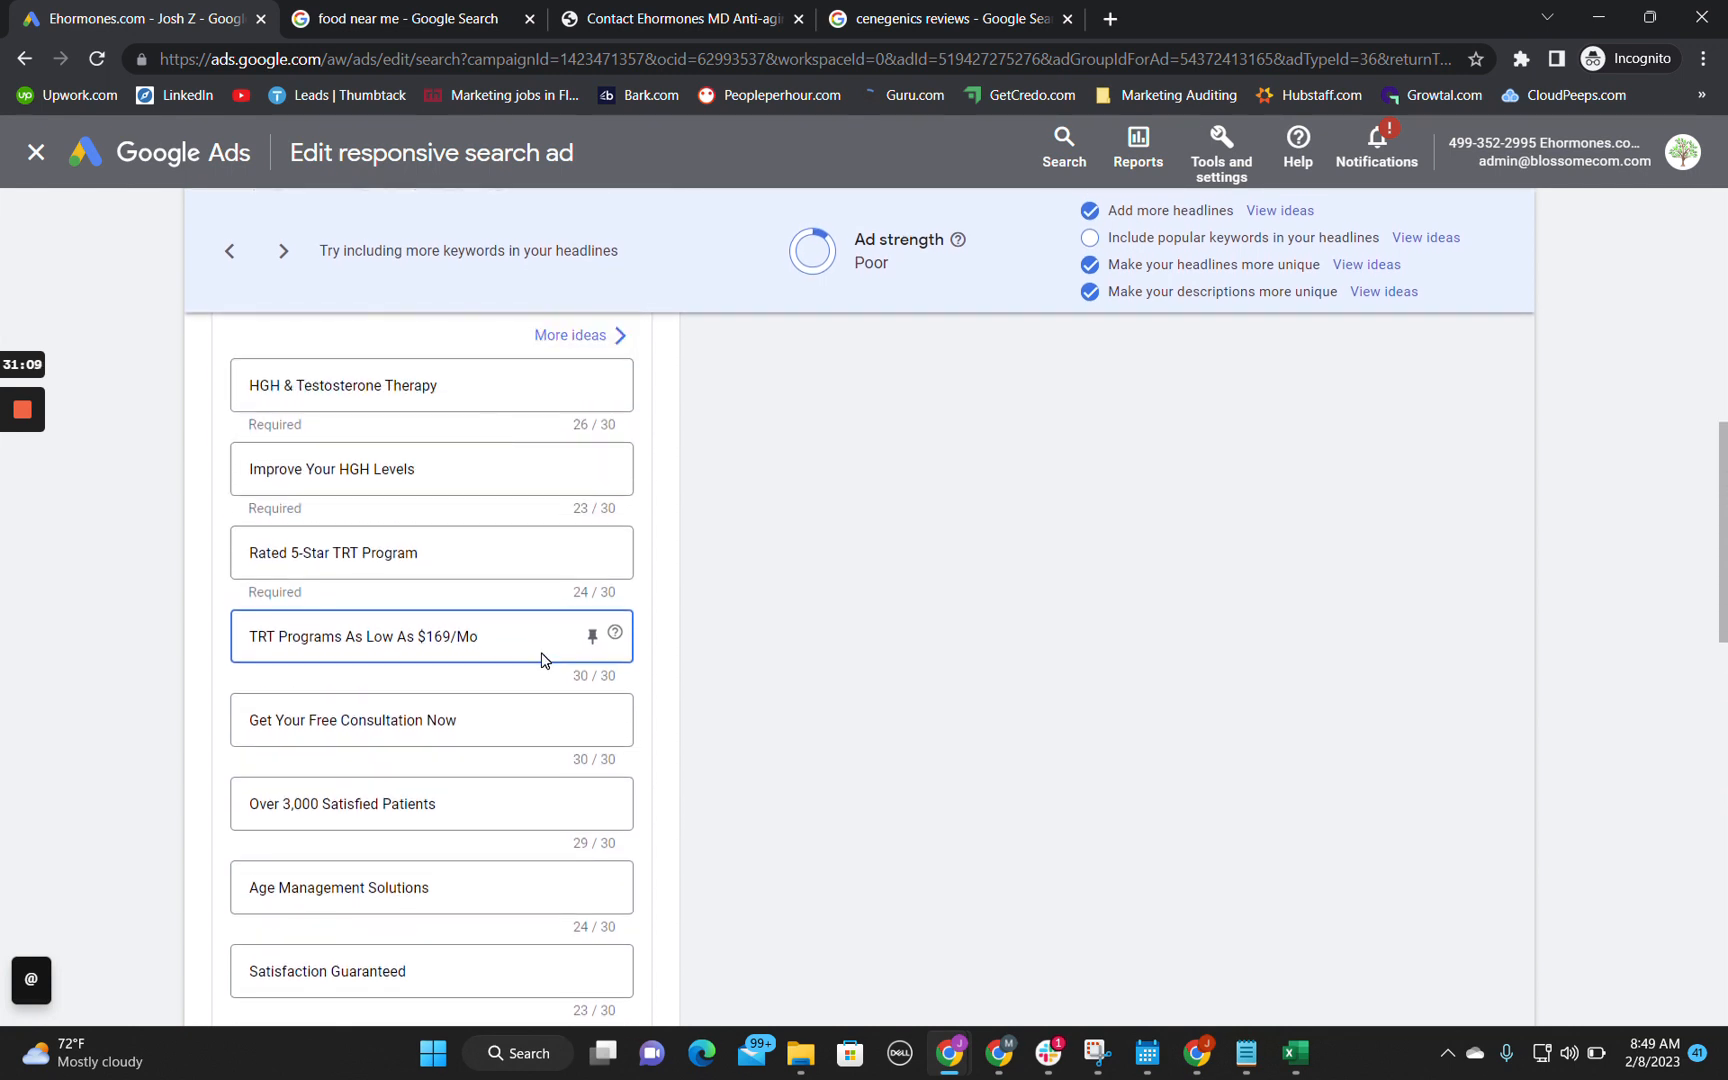
Step: Record "Test the different psychology biases by pinning them to the #1 position." in cell B17 of the audit spreadsheet's Technical Audit sheet
mouse_move(949, 1053)
left_click(843, 968)
key("Return")
type("Test the different psychology b")
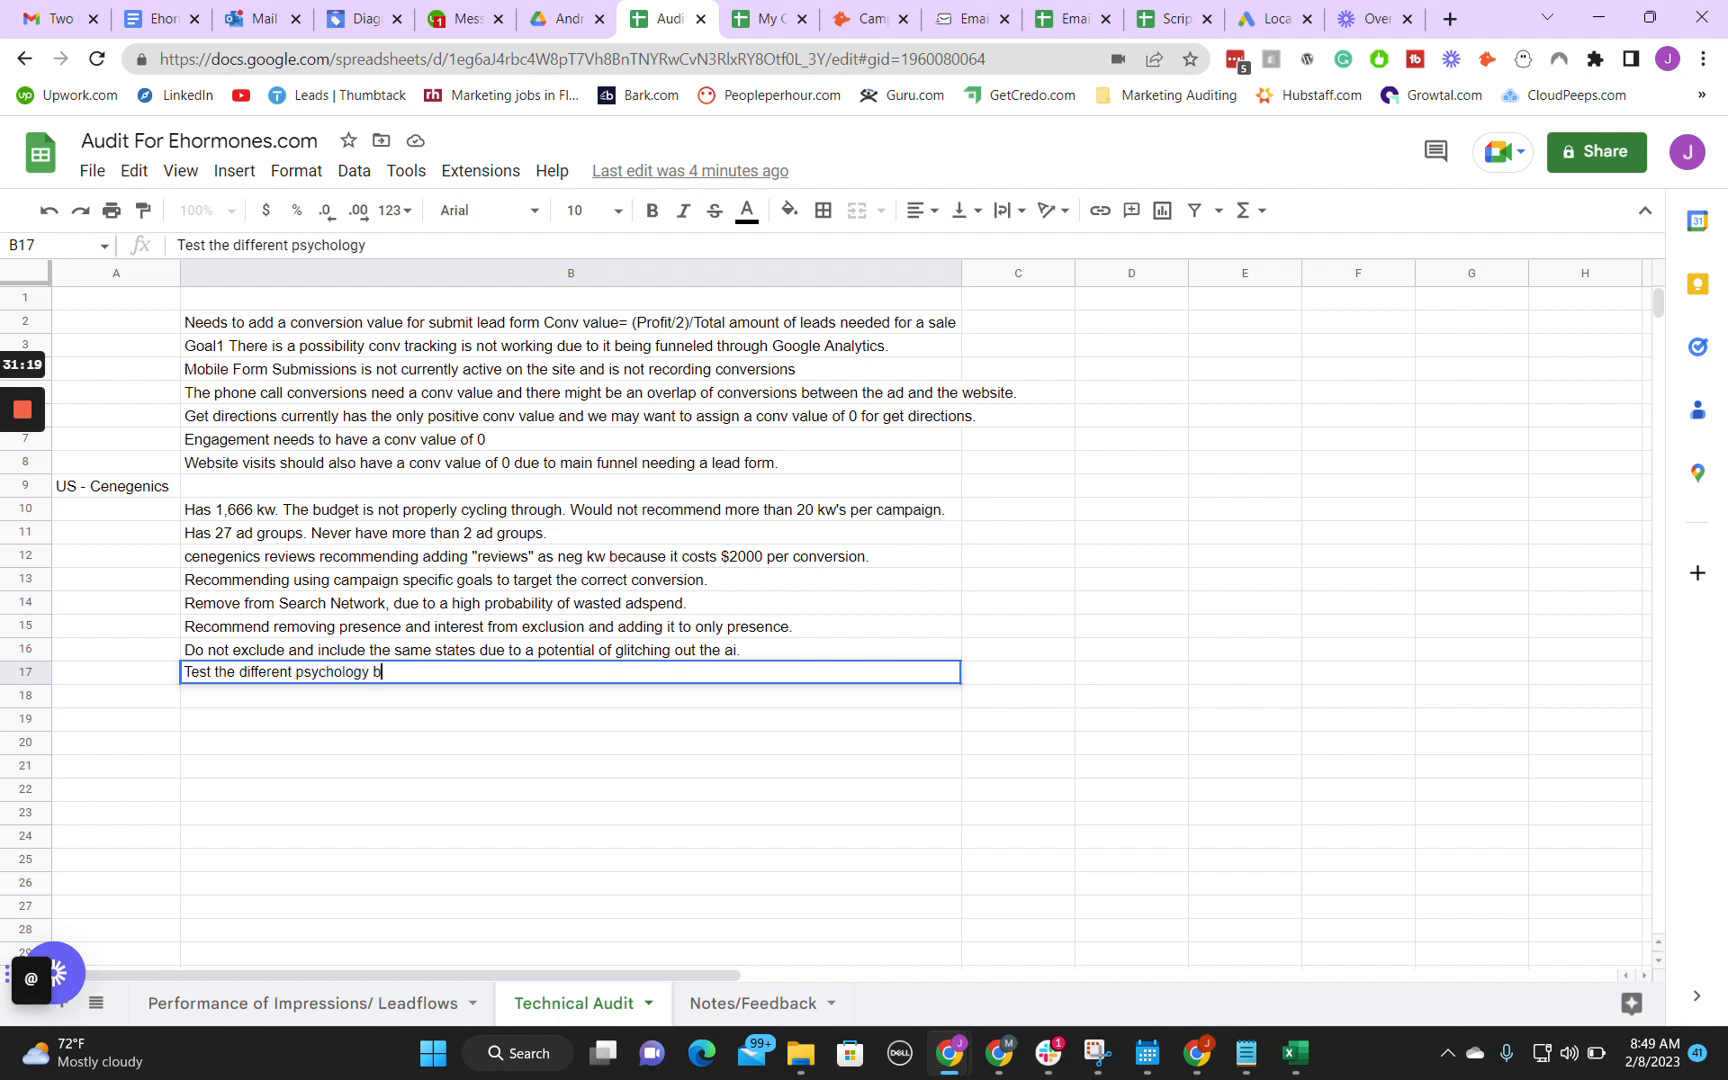
type("iases by pin")
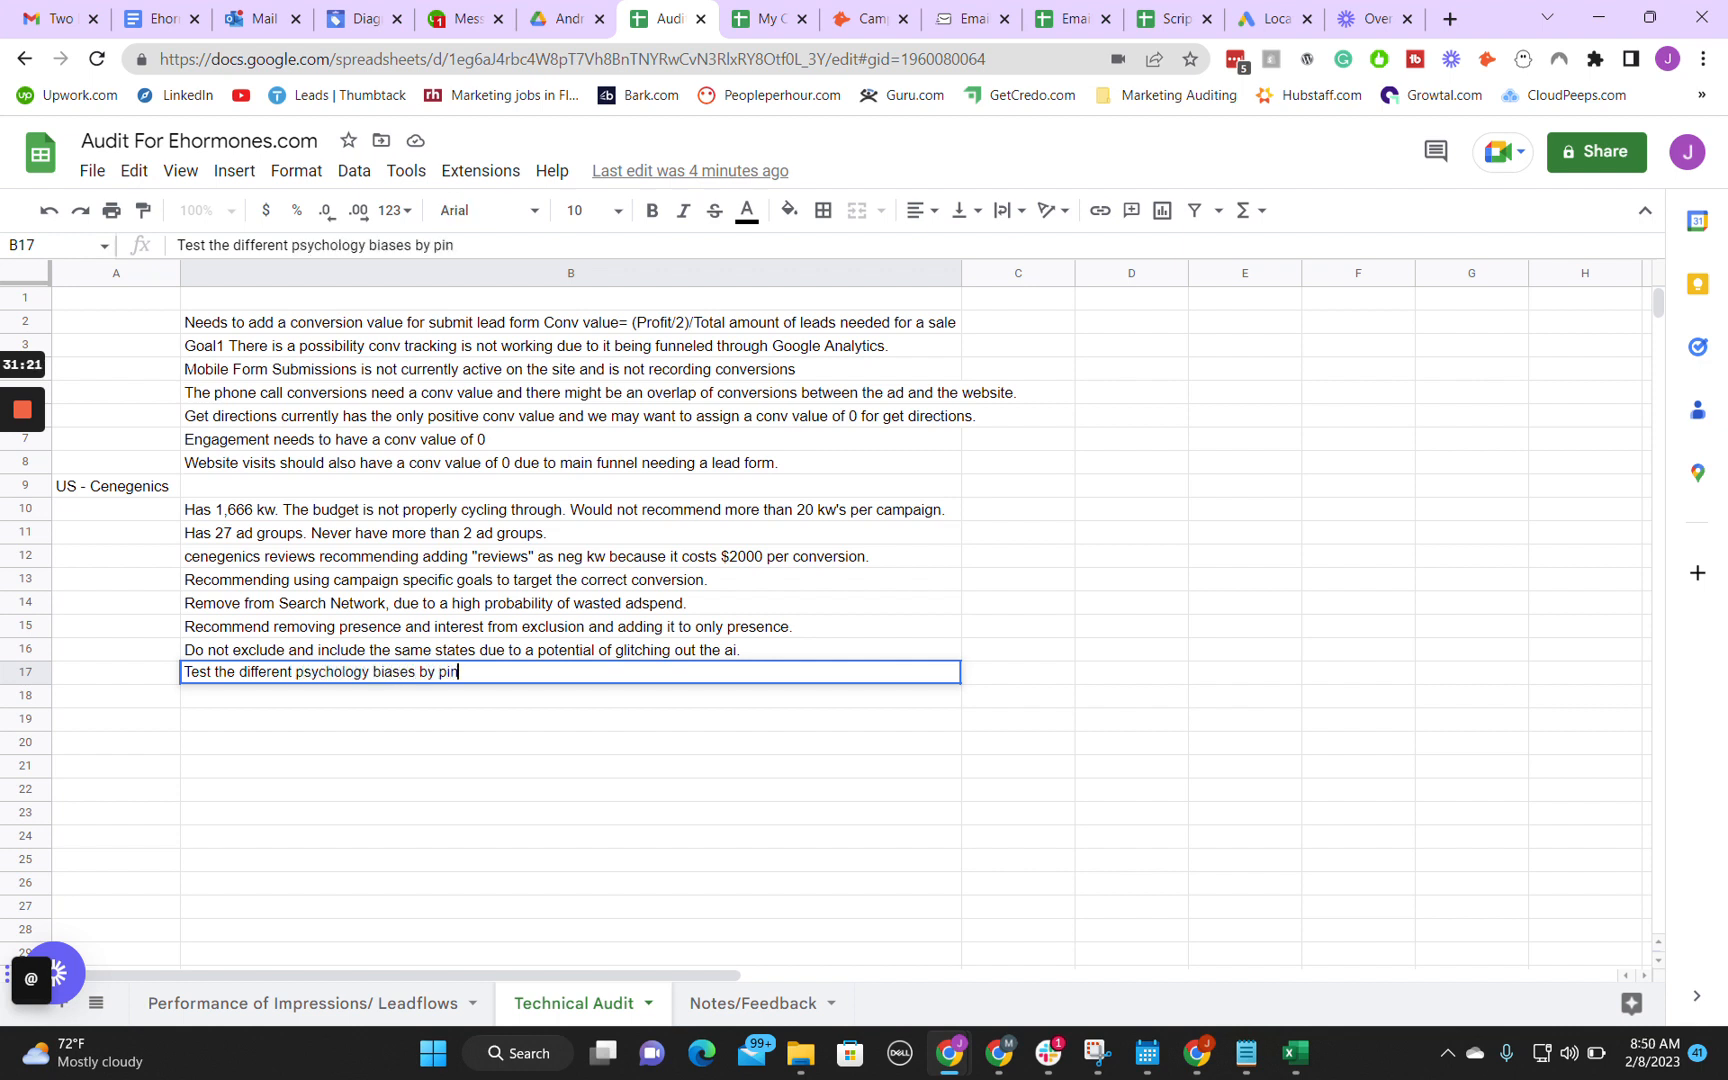
type("ning them to the #1")
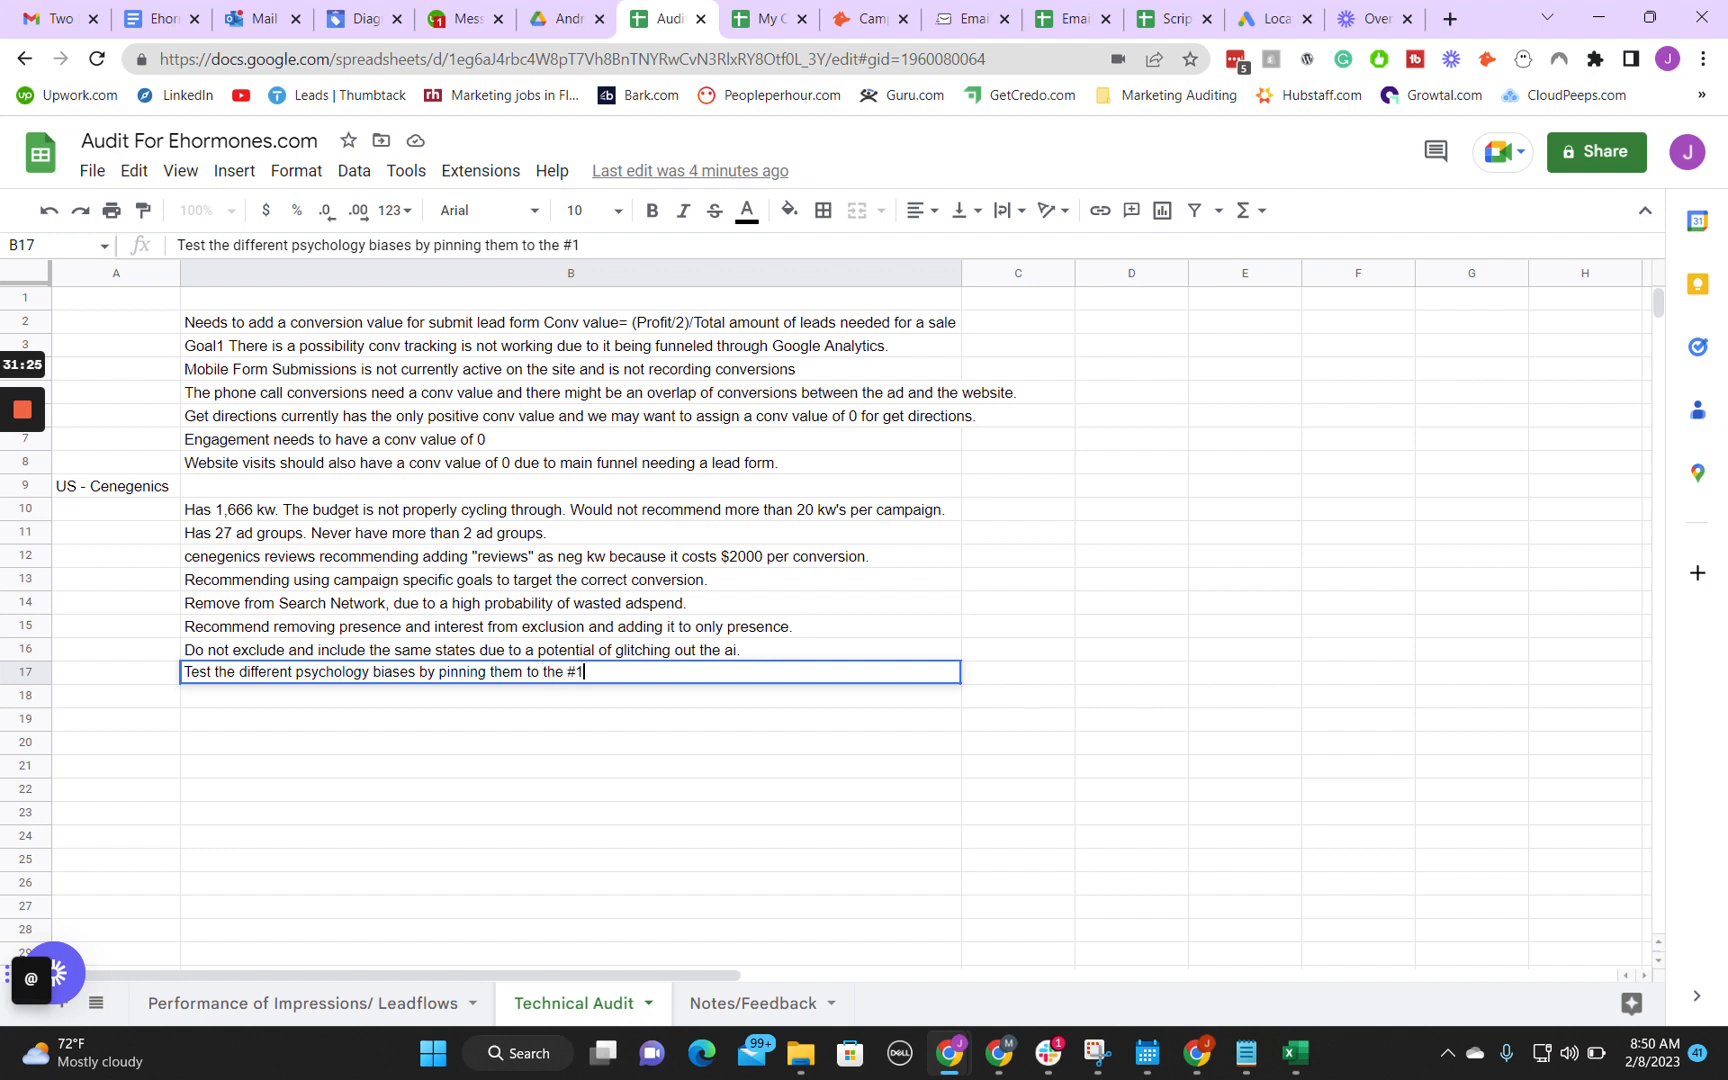
type(" position.")
key("Return")
Step: Return to the Google Ads ad editor, examine the campaign's available and selected sitelinks, and close them without changes
mouse_move(955, 1052)
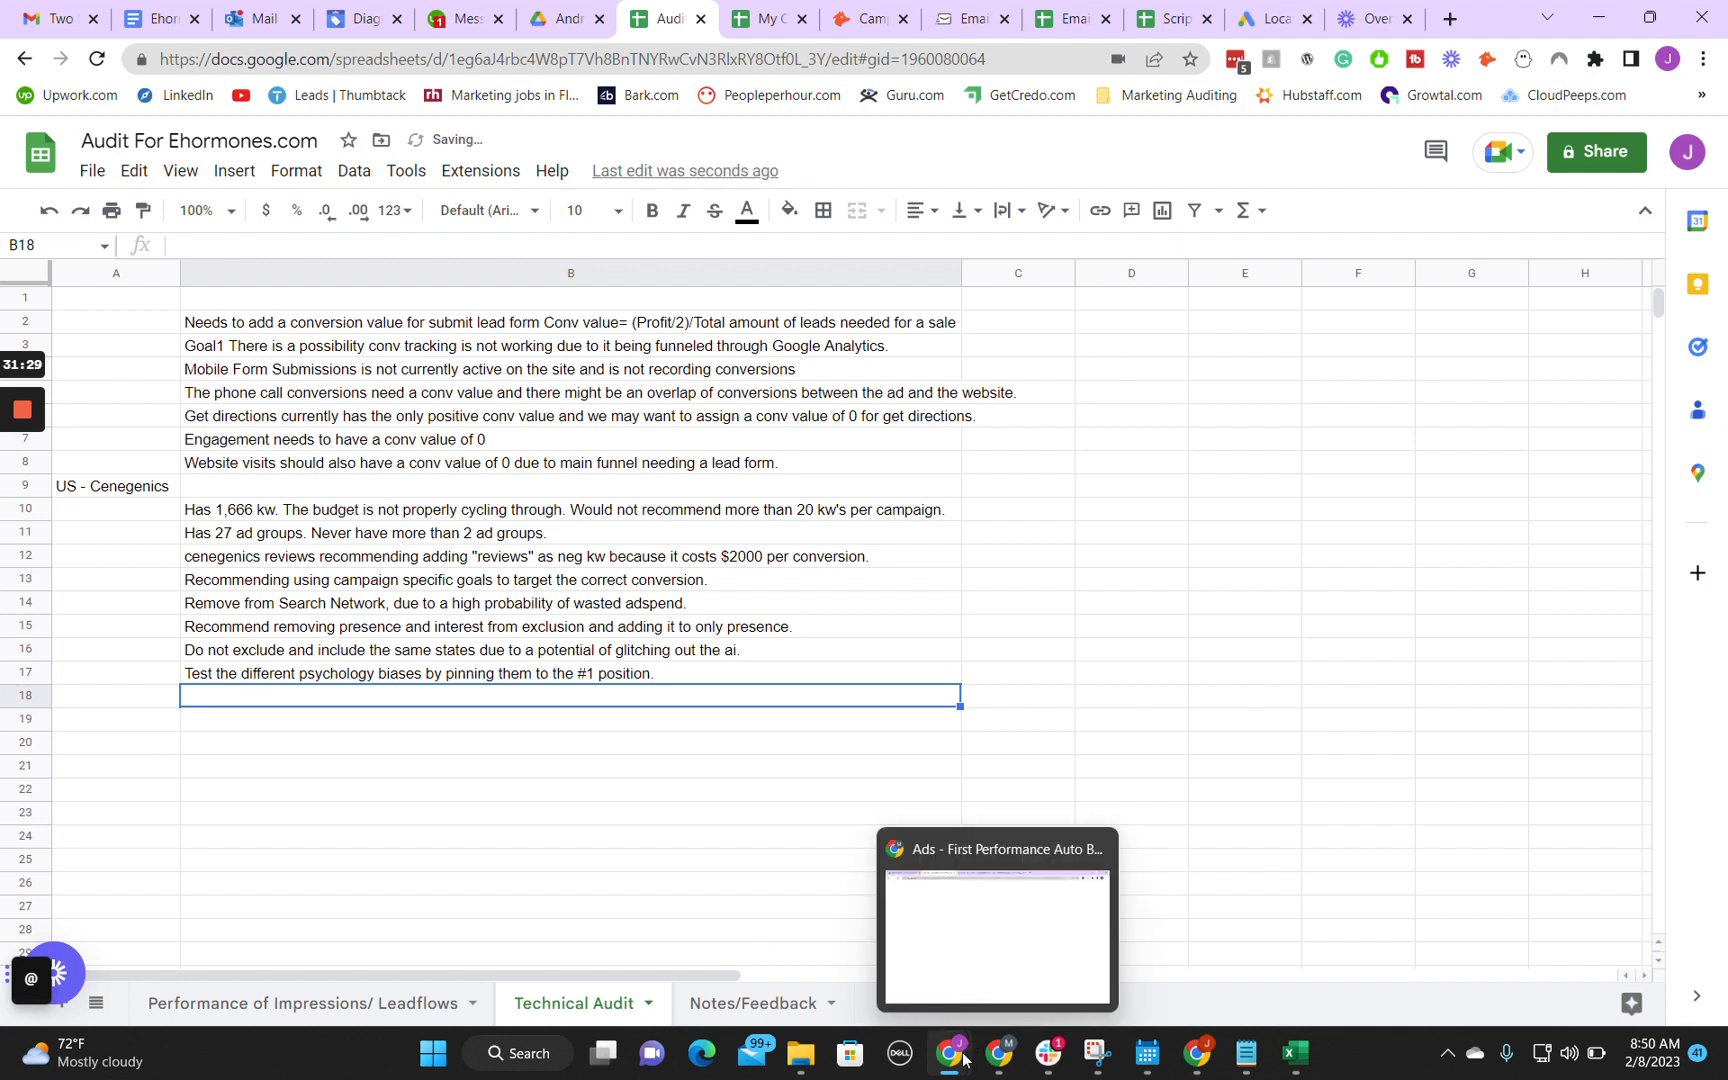
left_click(1064, 948)
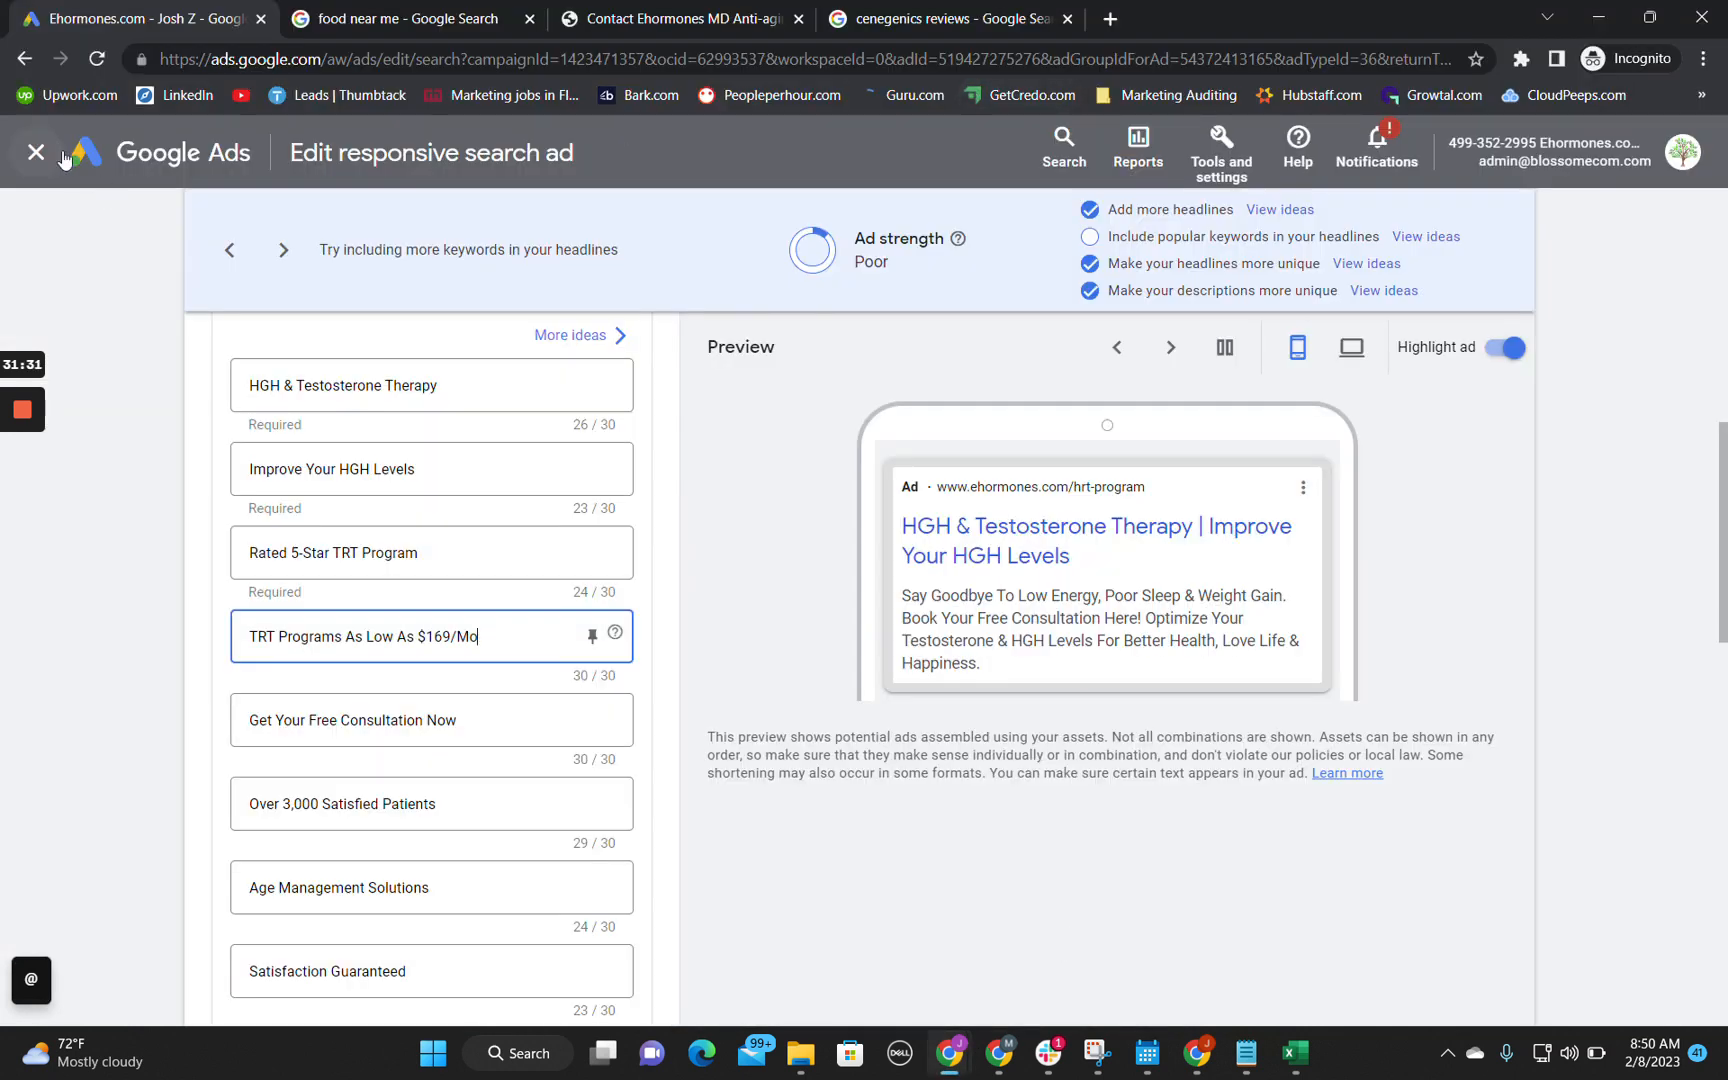
scroll(490, 596, "down", 15)
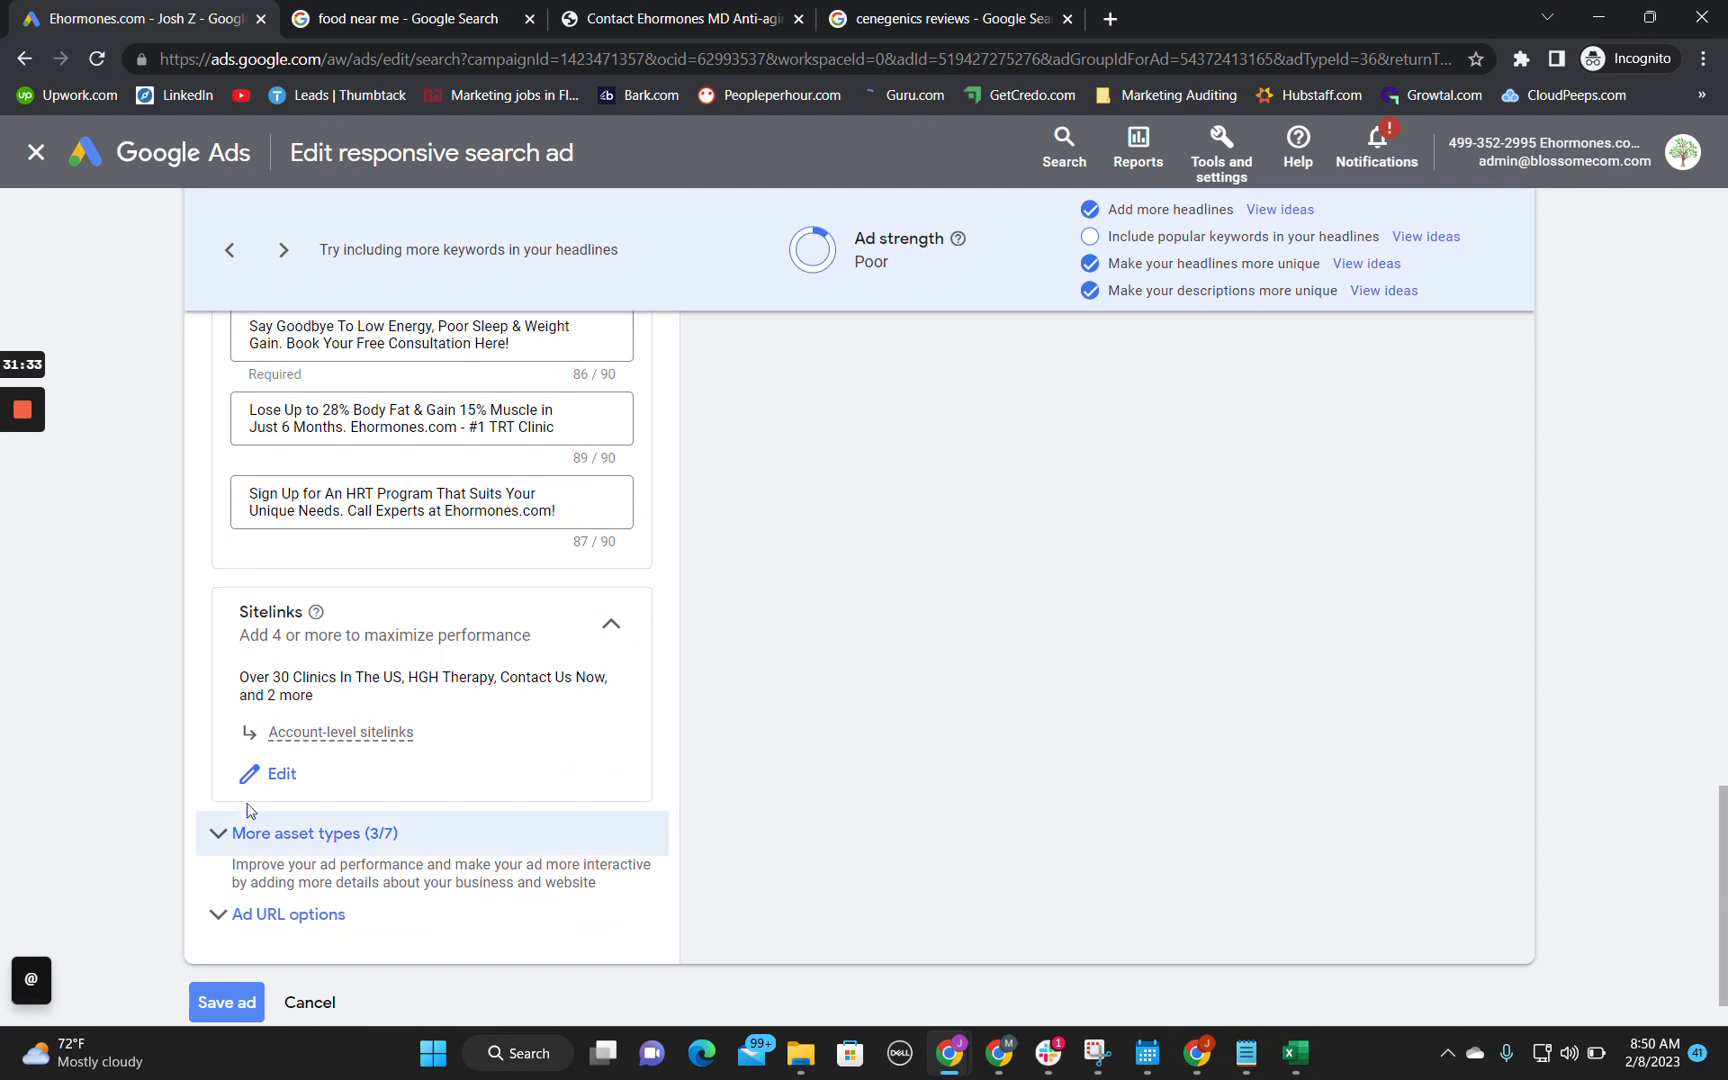
left_click(272, 773)
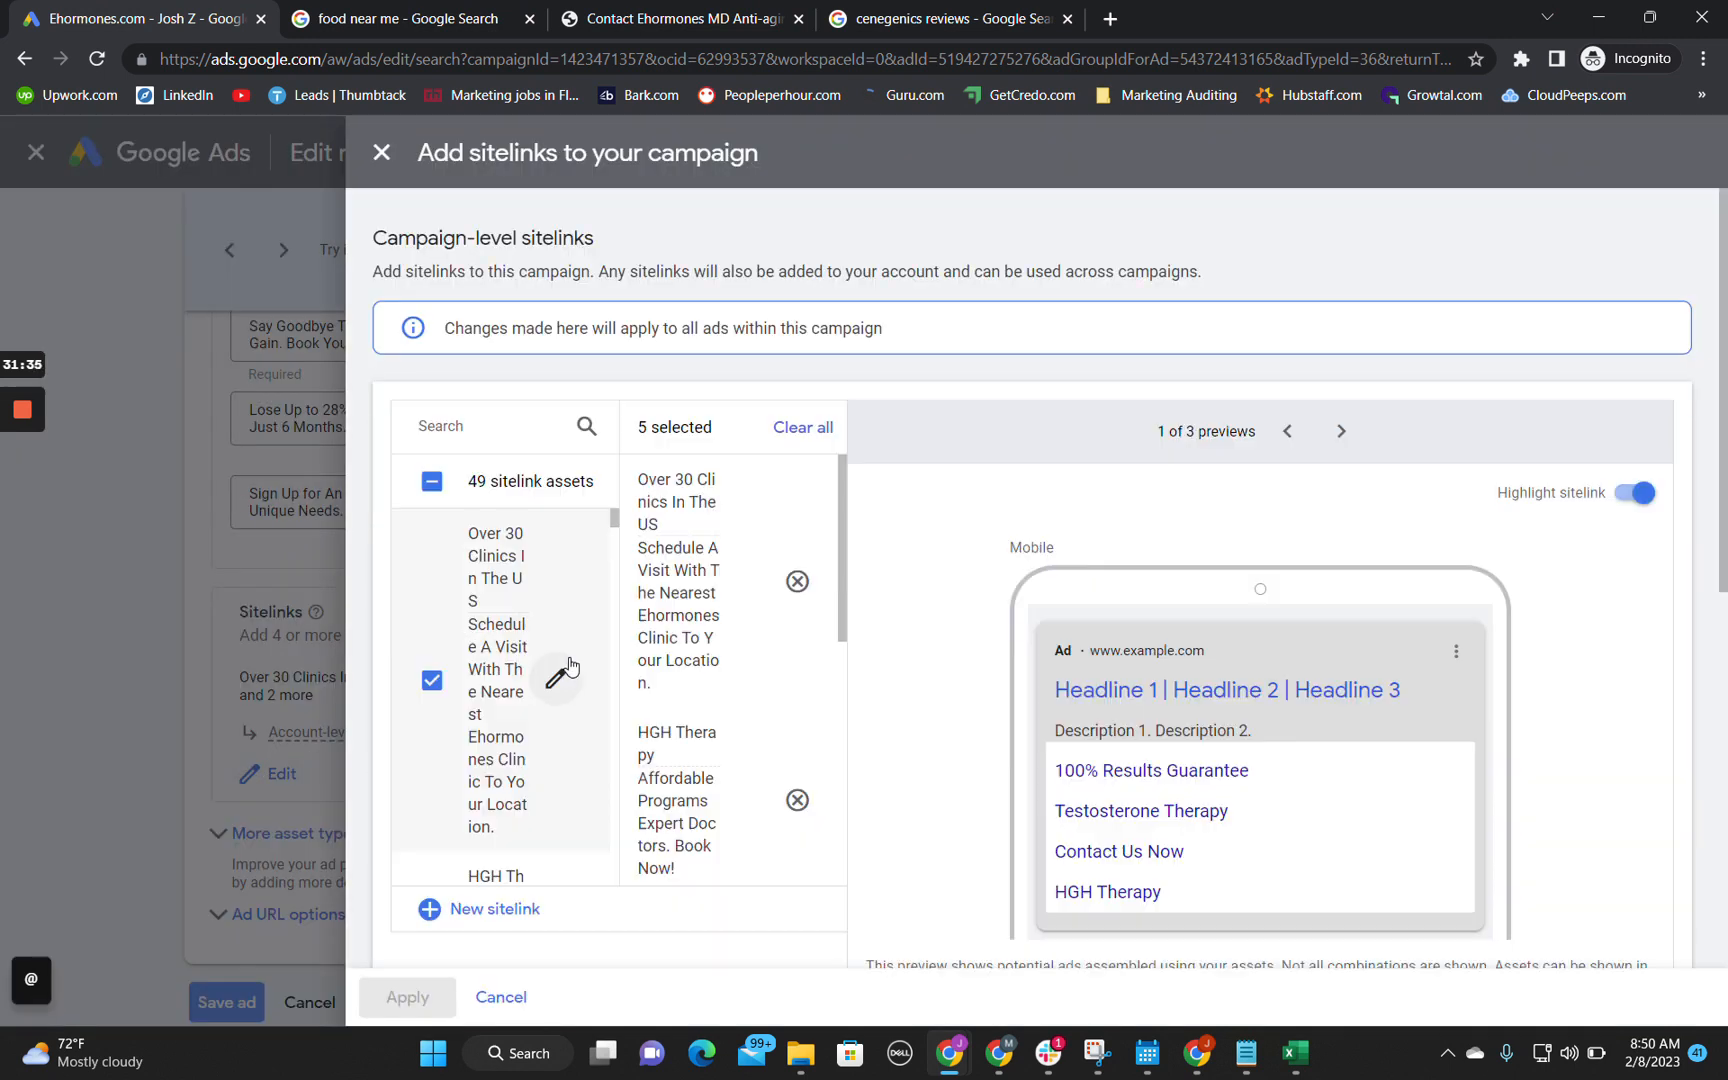
scroll(560, 700, "down", 2)
scroll(573, 733, "down", 5)
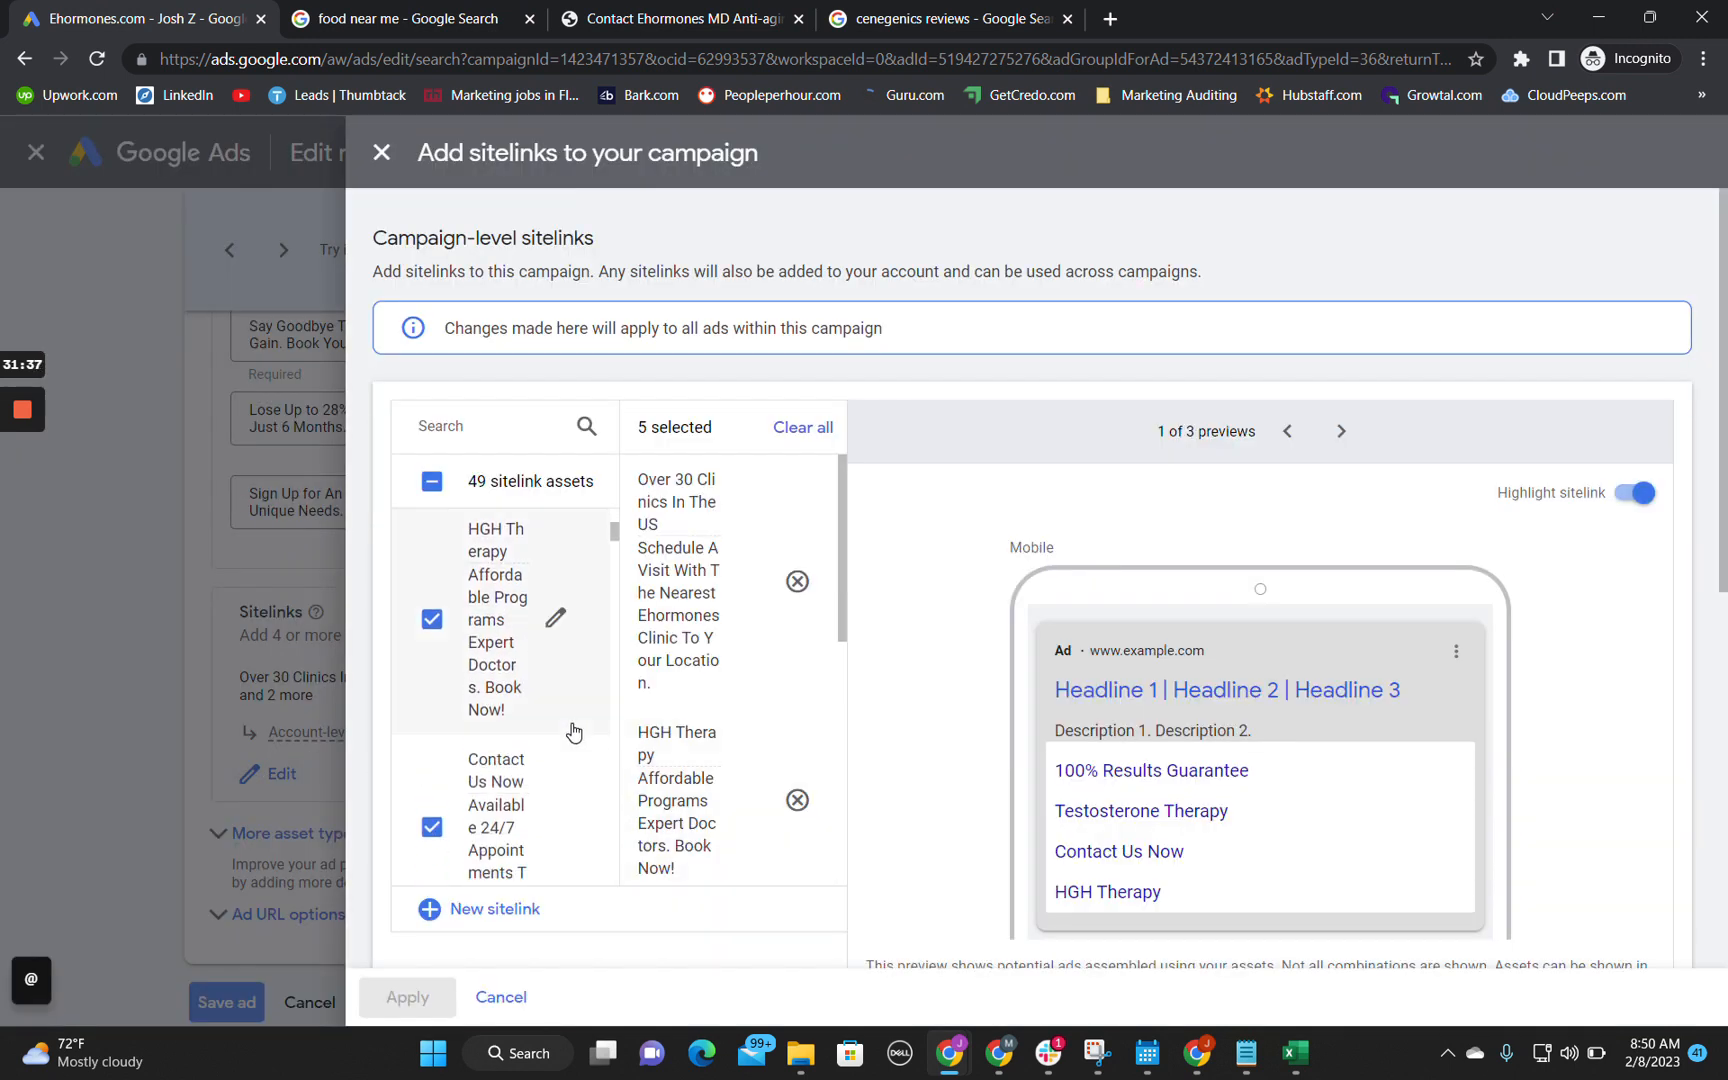
scroll(532, 806, "down", 5)
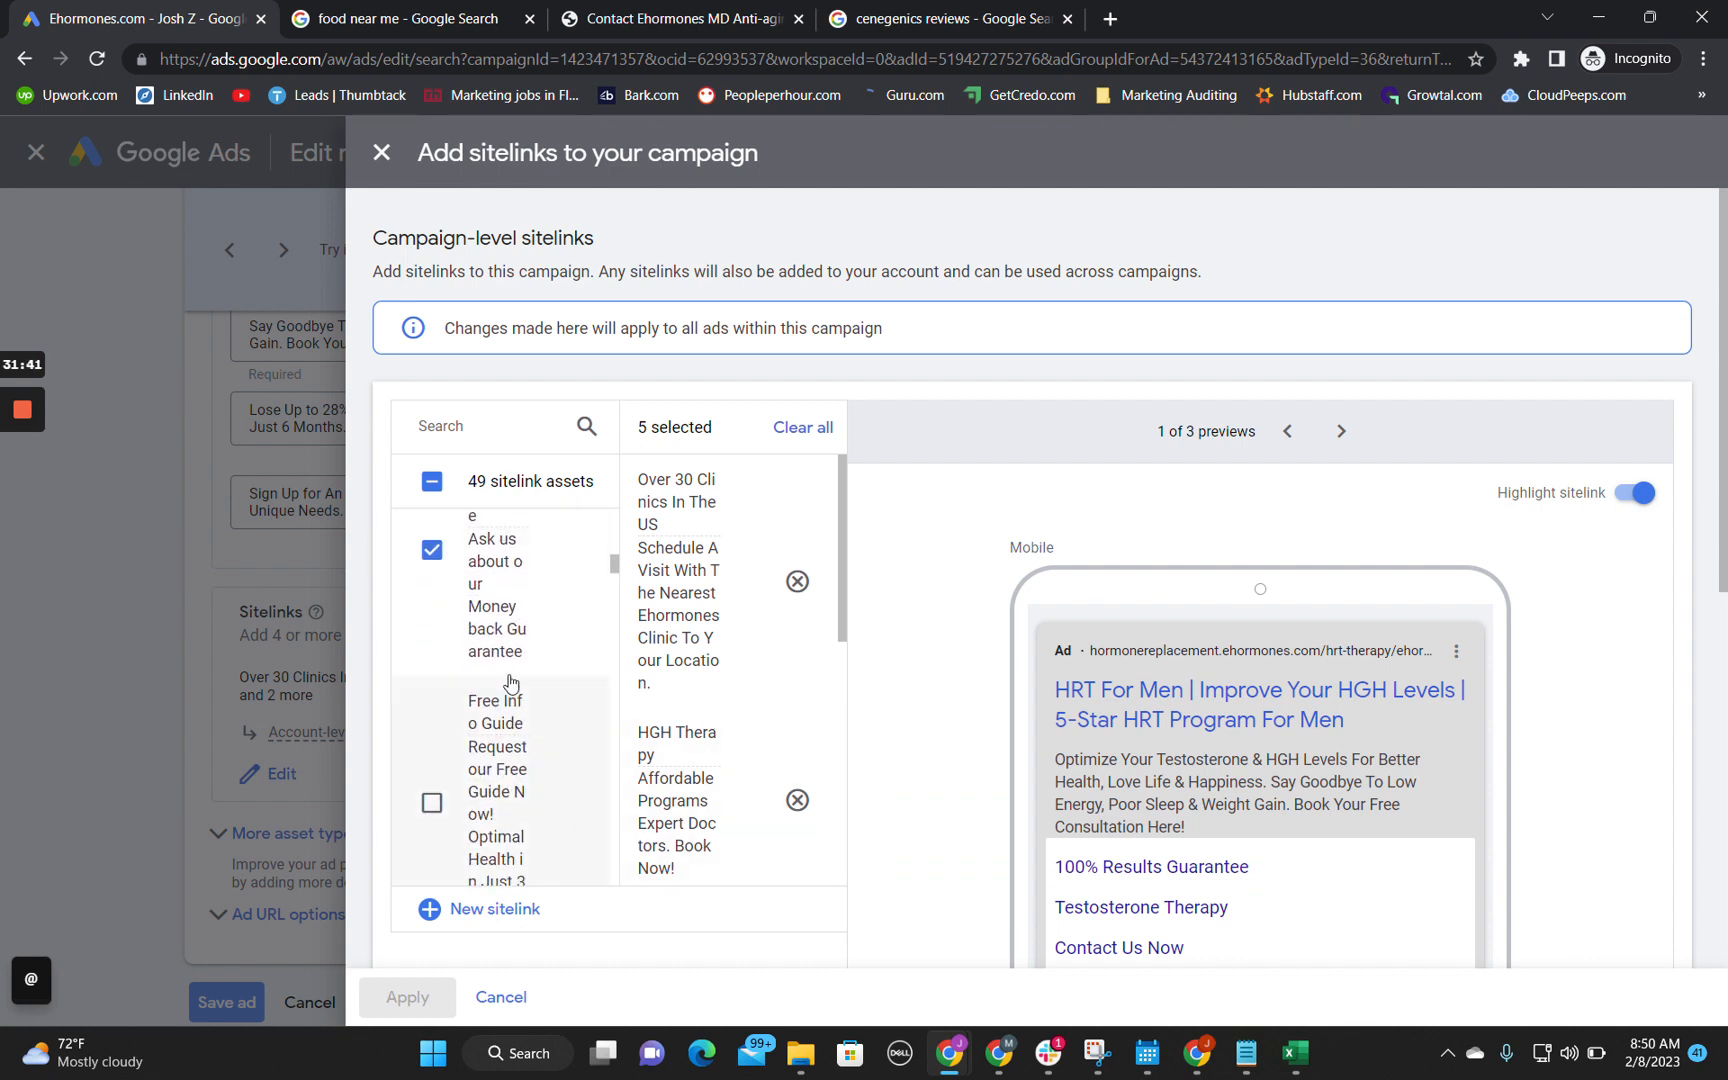
scroll(511, 683, "down", 5)
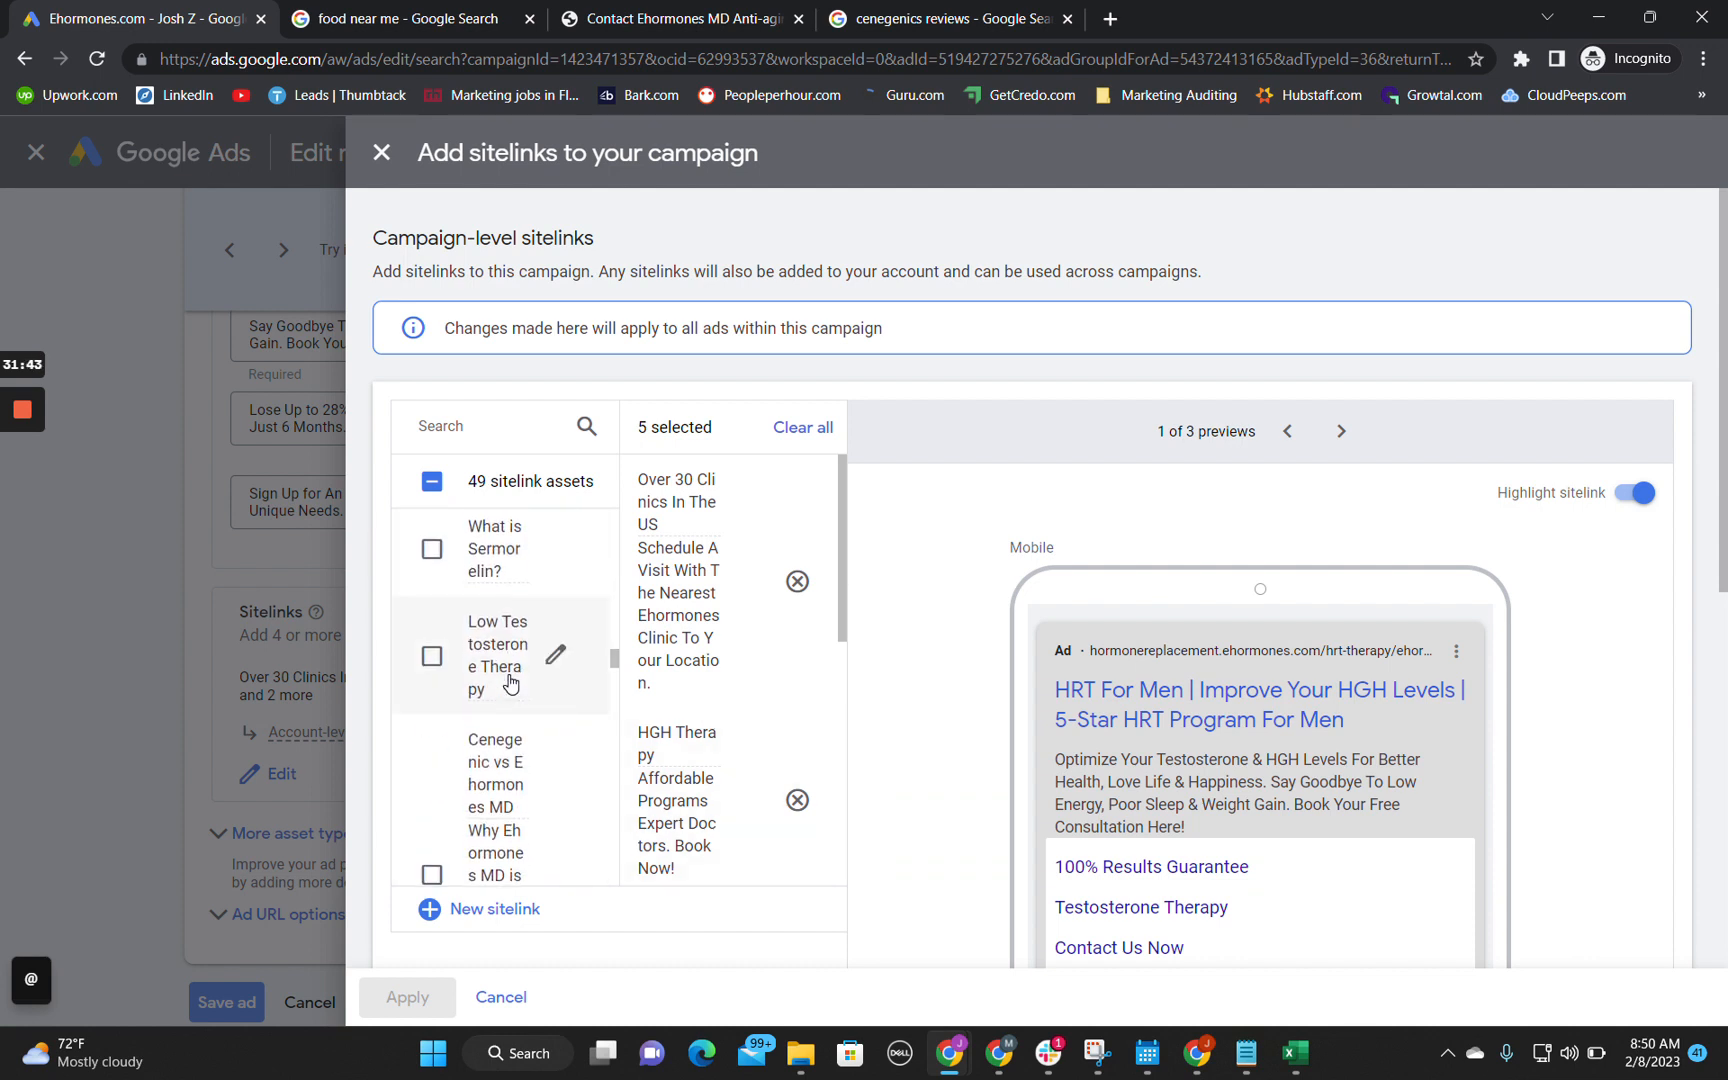
scroll(511, 683, "down", 5)
scroll(513, 661, "down", 5)
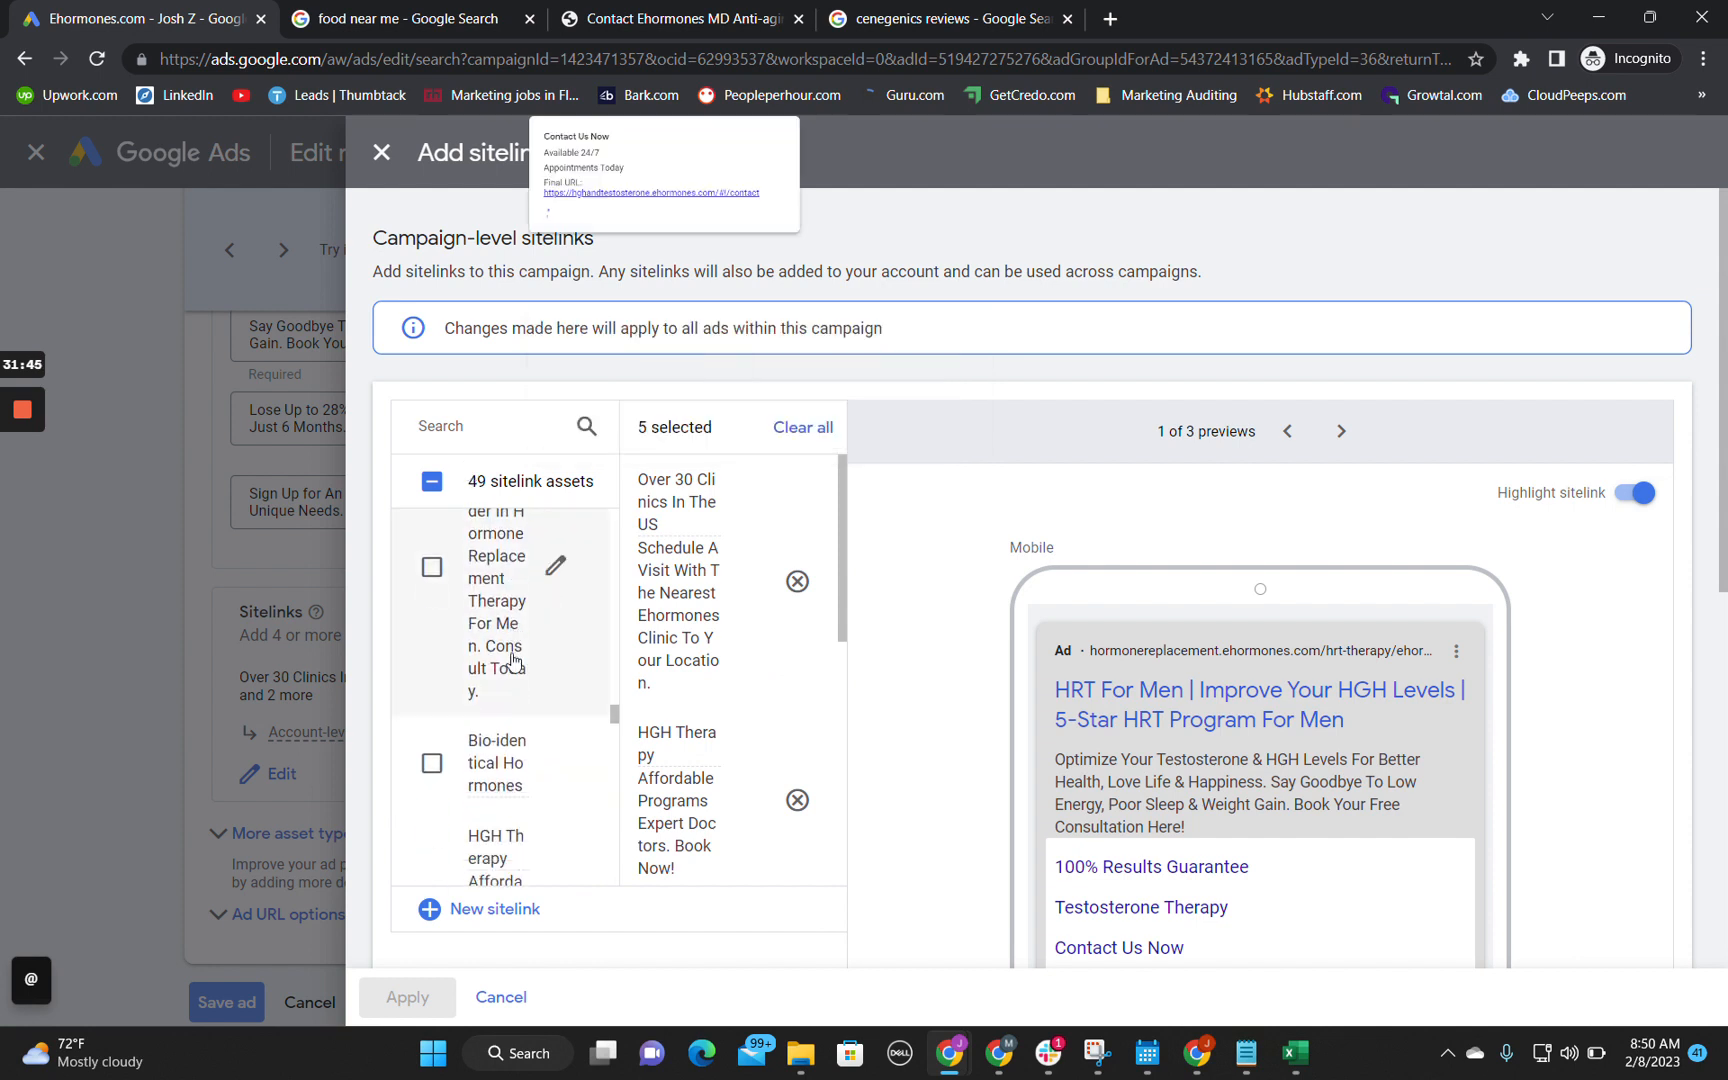
scroll(697, 669, "down", 4)
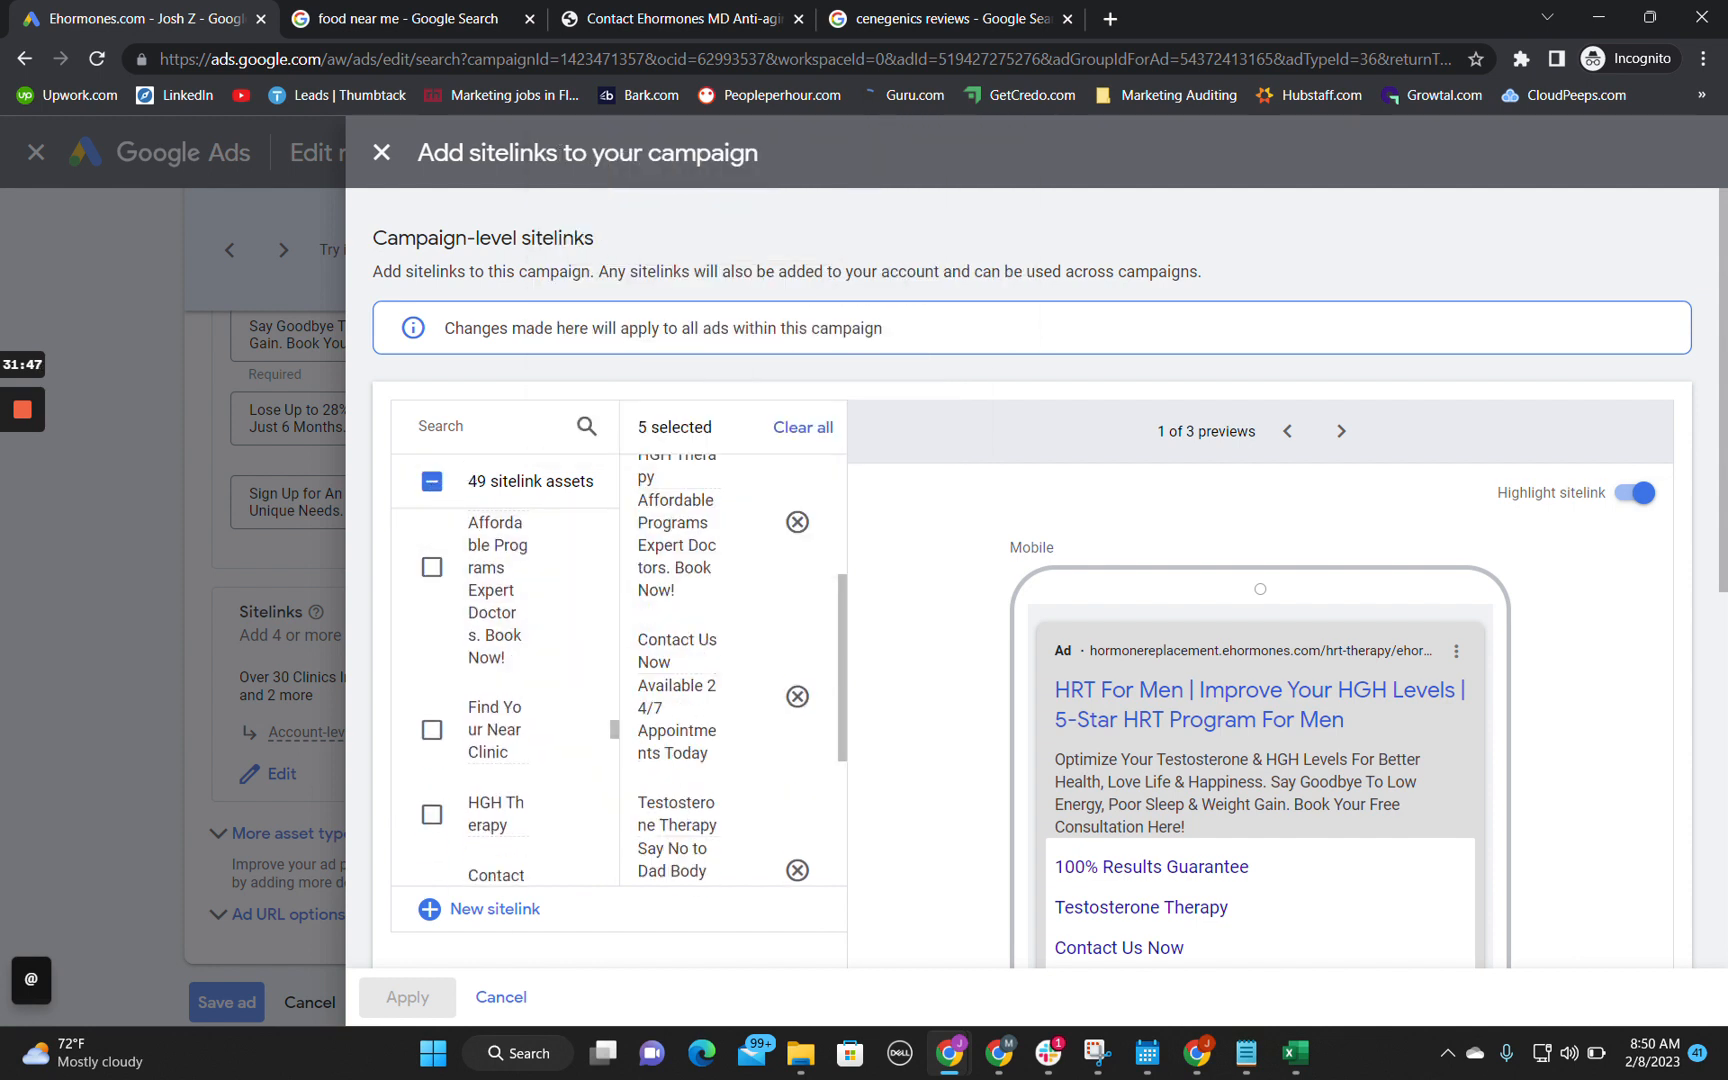
scroll(697, 669, "up", 5)
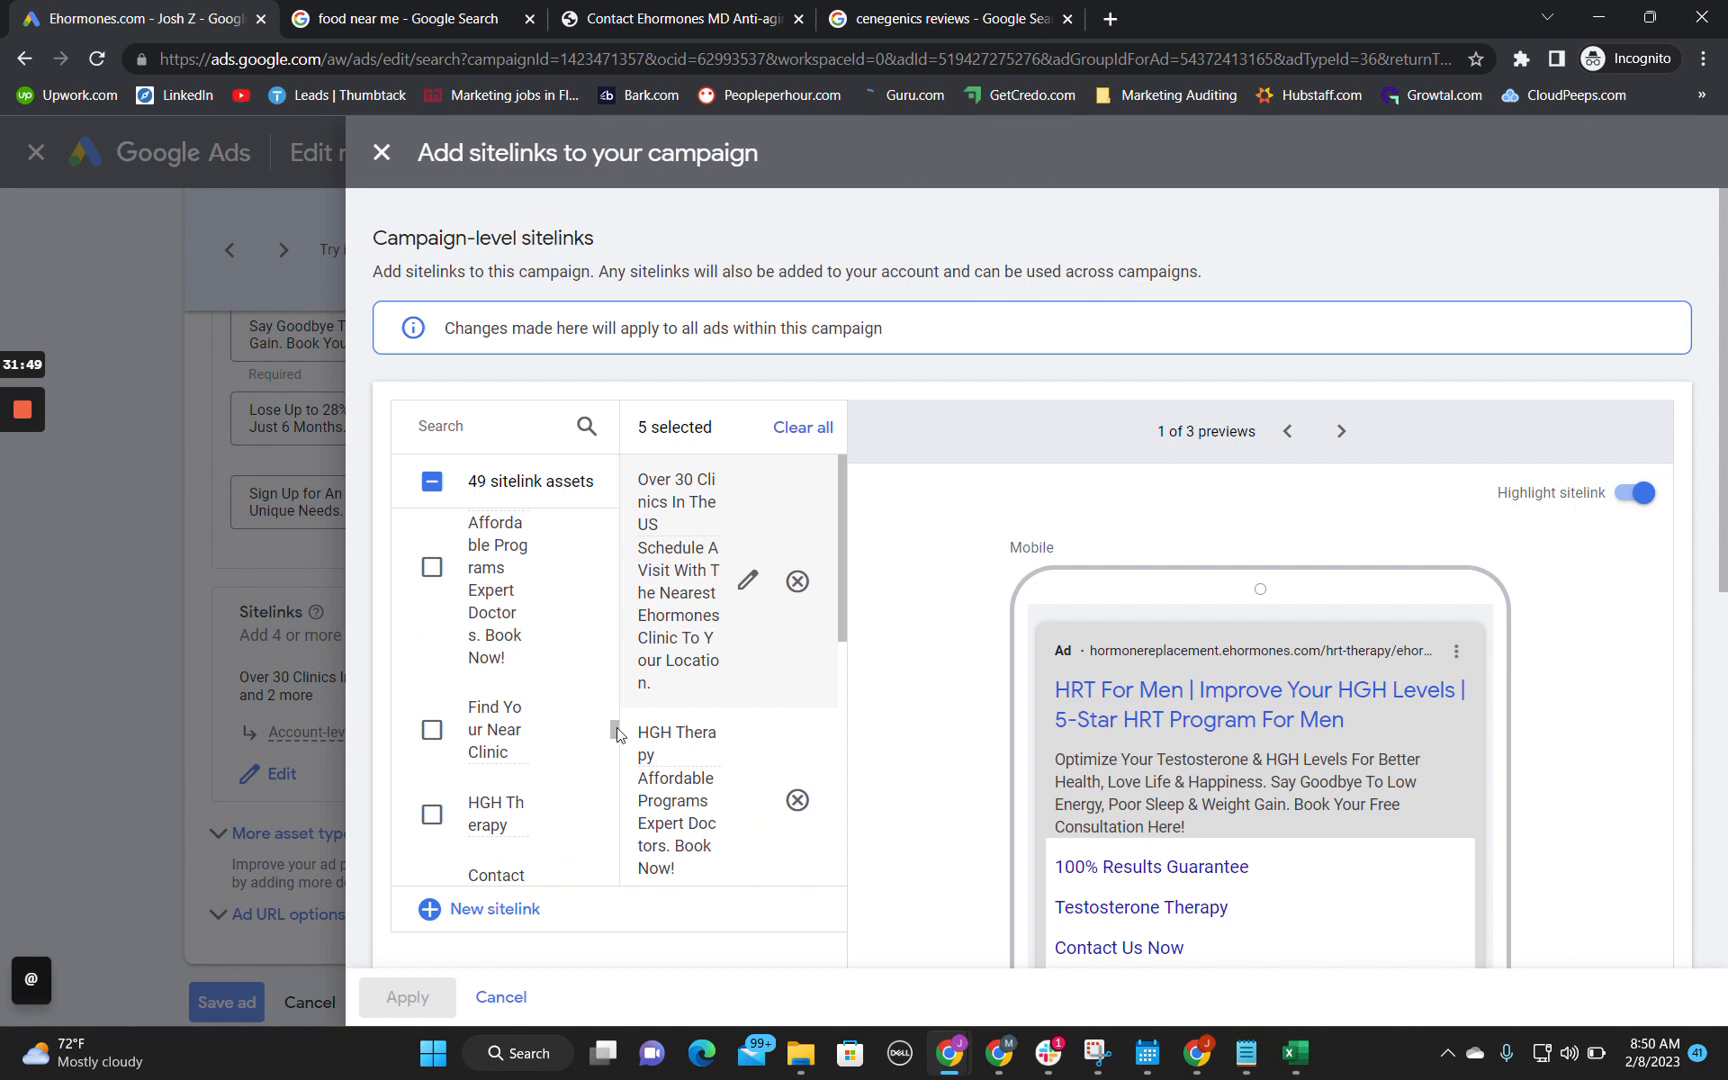
left_click(381, 152)
Step: Expand the ad's additional asset types and review its calls, callouts, structured snippets, lead forms, locations and apps
scroll(337, 952, "down", 1)
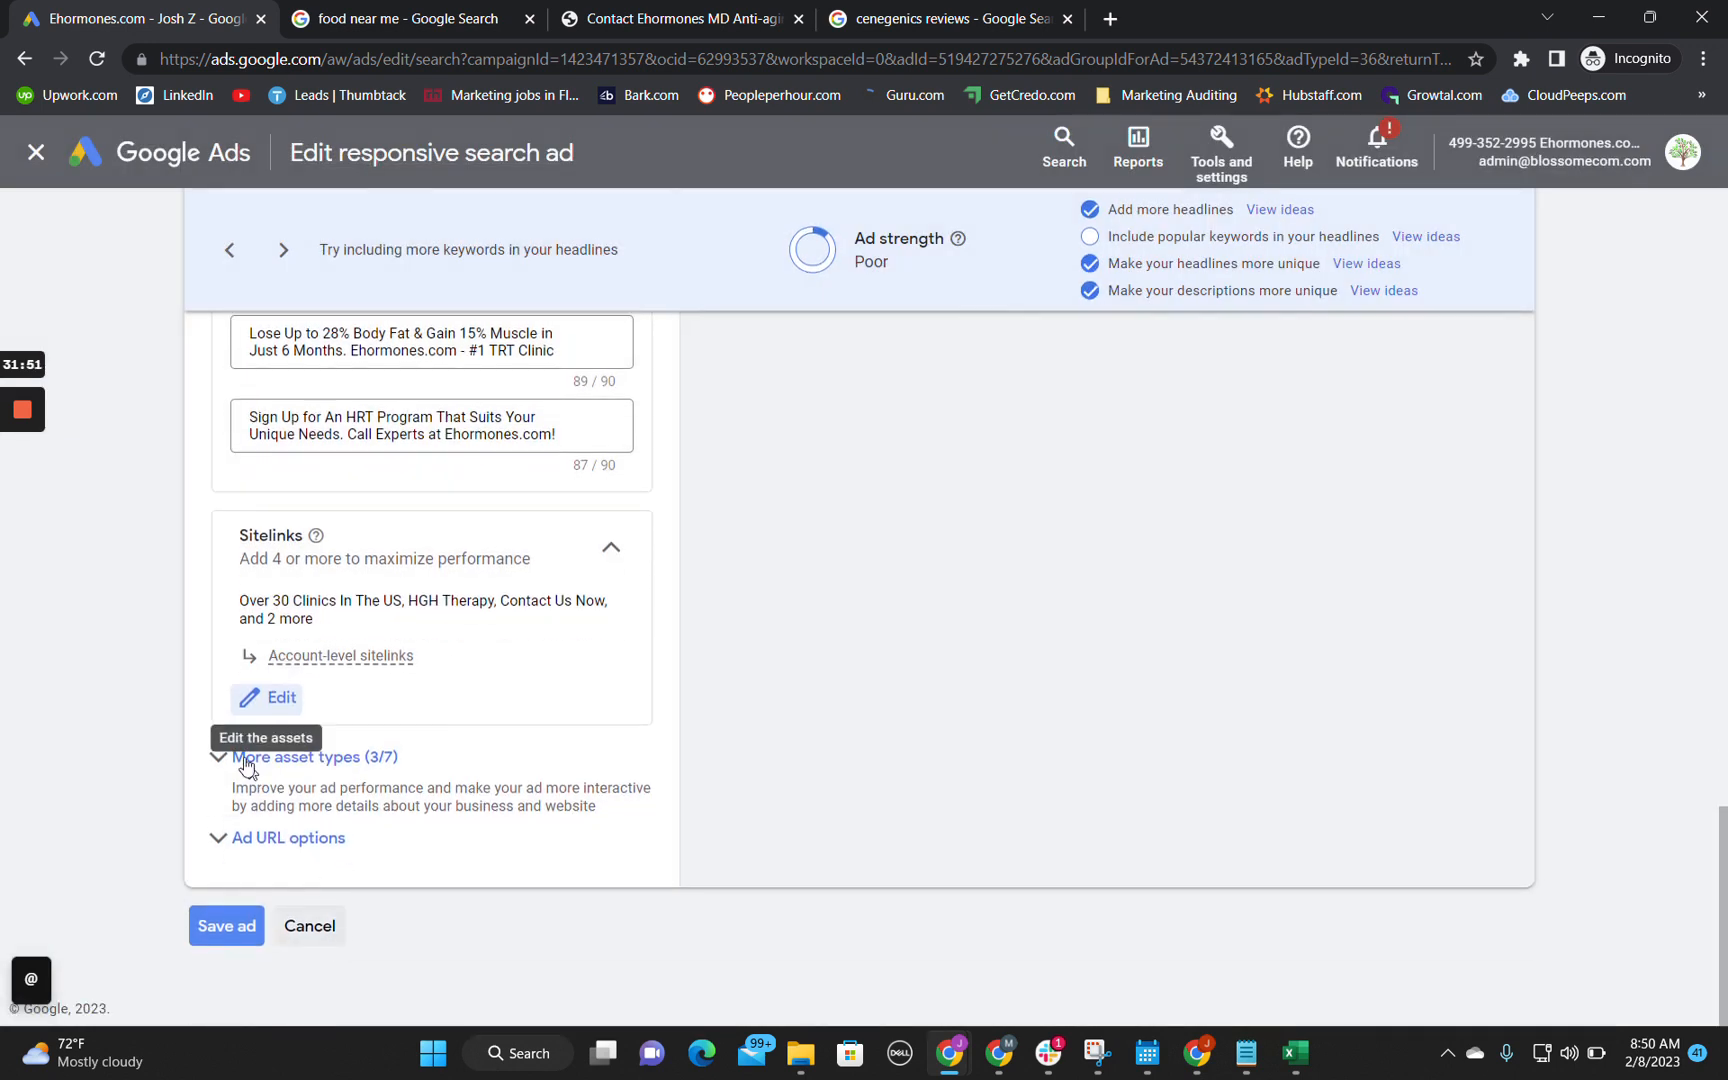
left_click(236, 757)
scroll(686, 940, "down", 3)
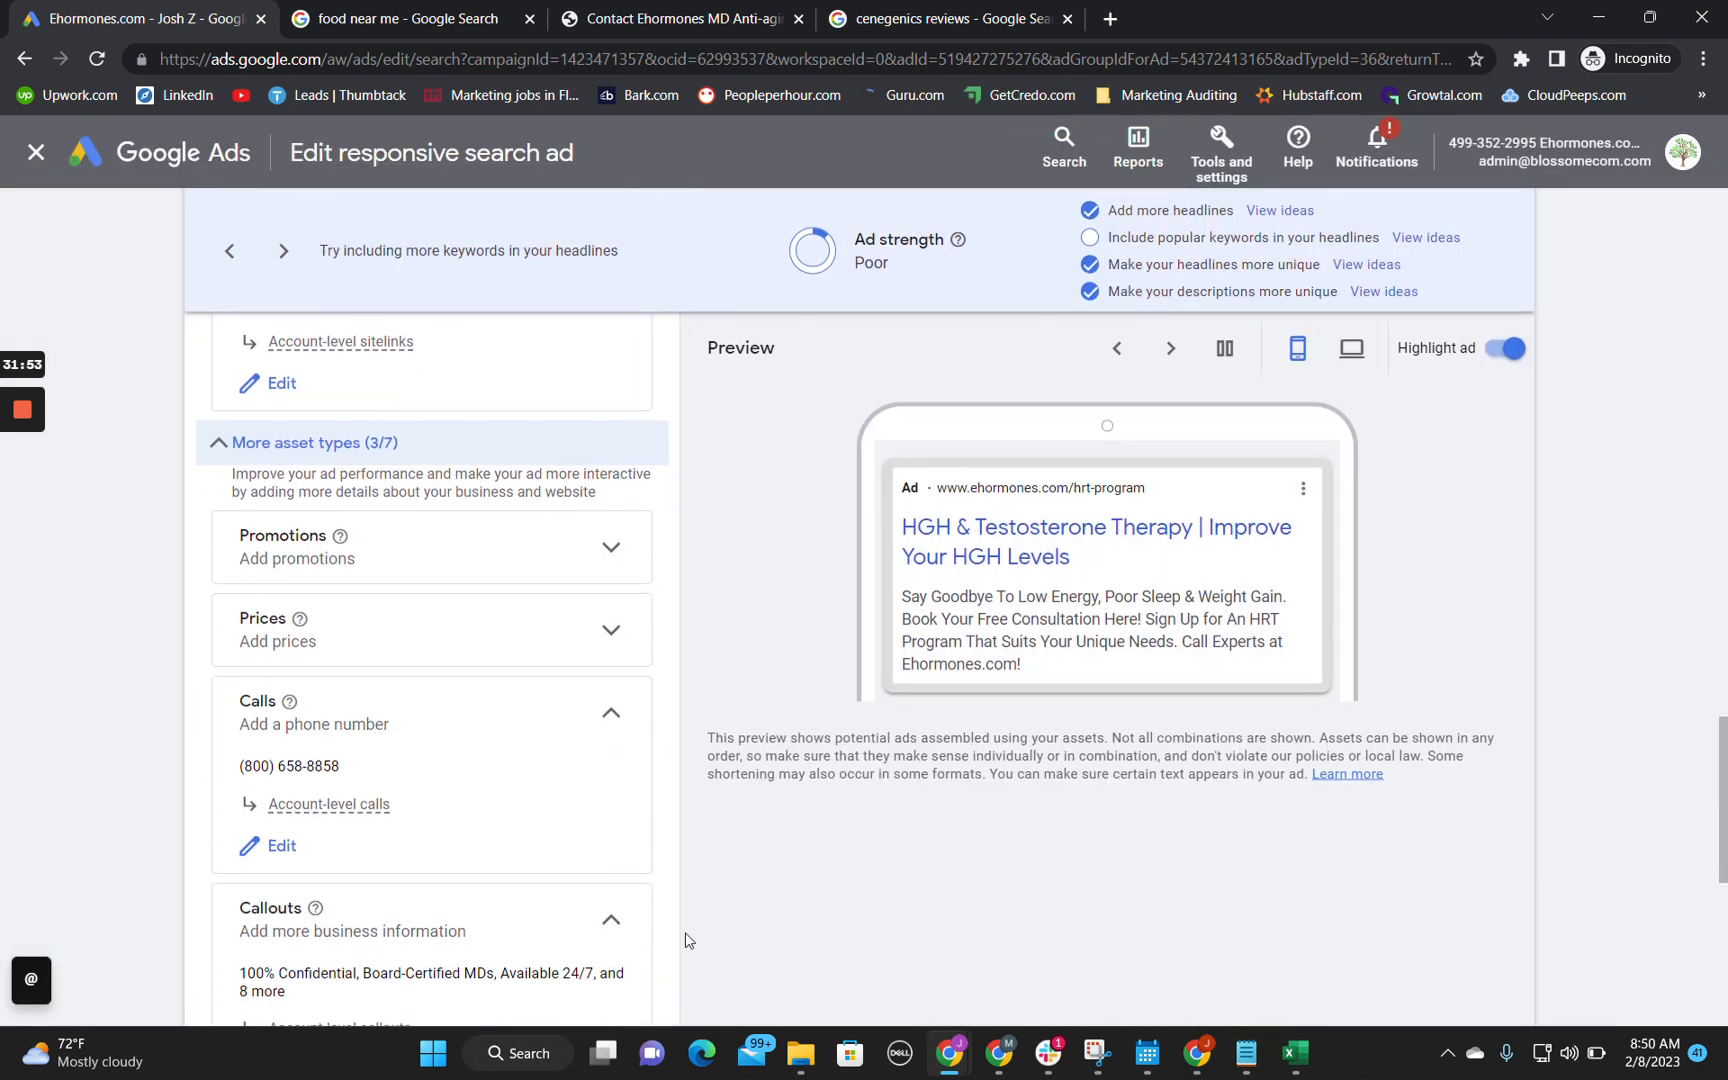
scroll(608, 868, "down", 2)
scroll(604, 868, "down", 2)
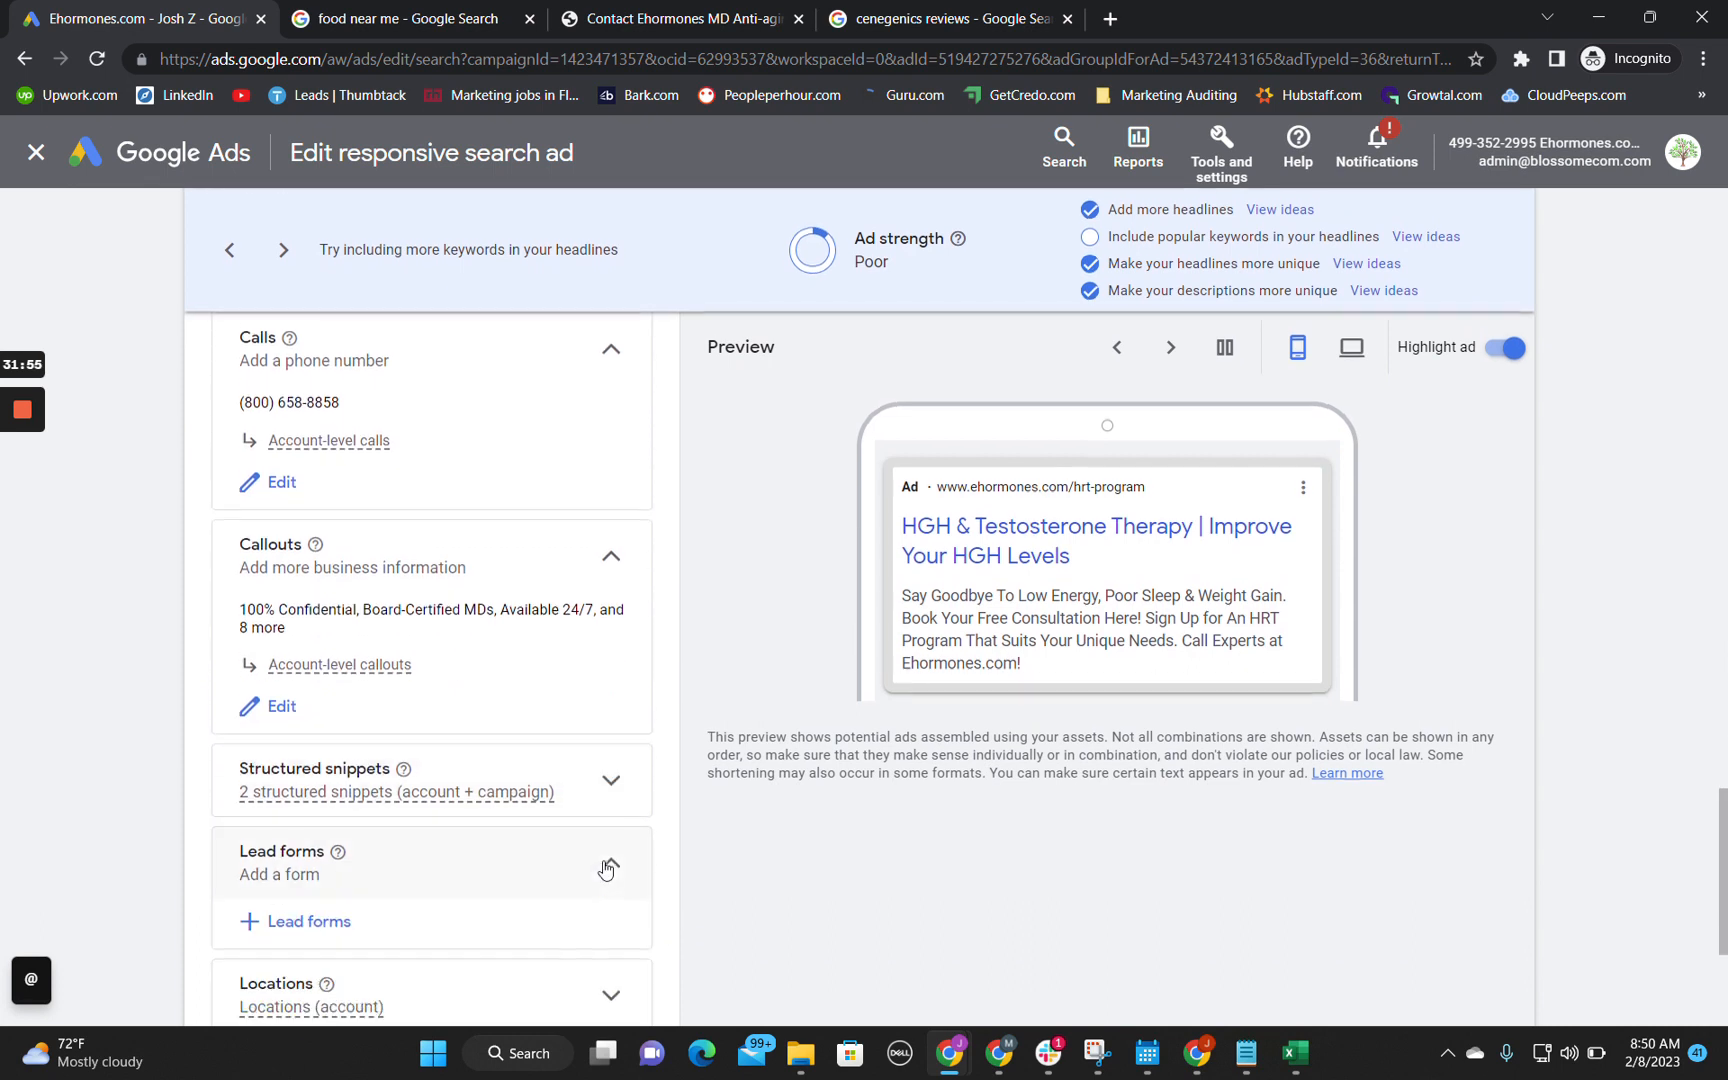
left_click(610, 777)
scroll(668, 808, "down", 2)
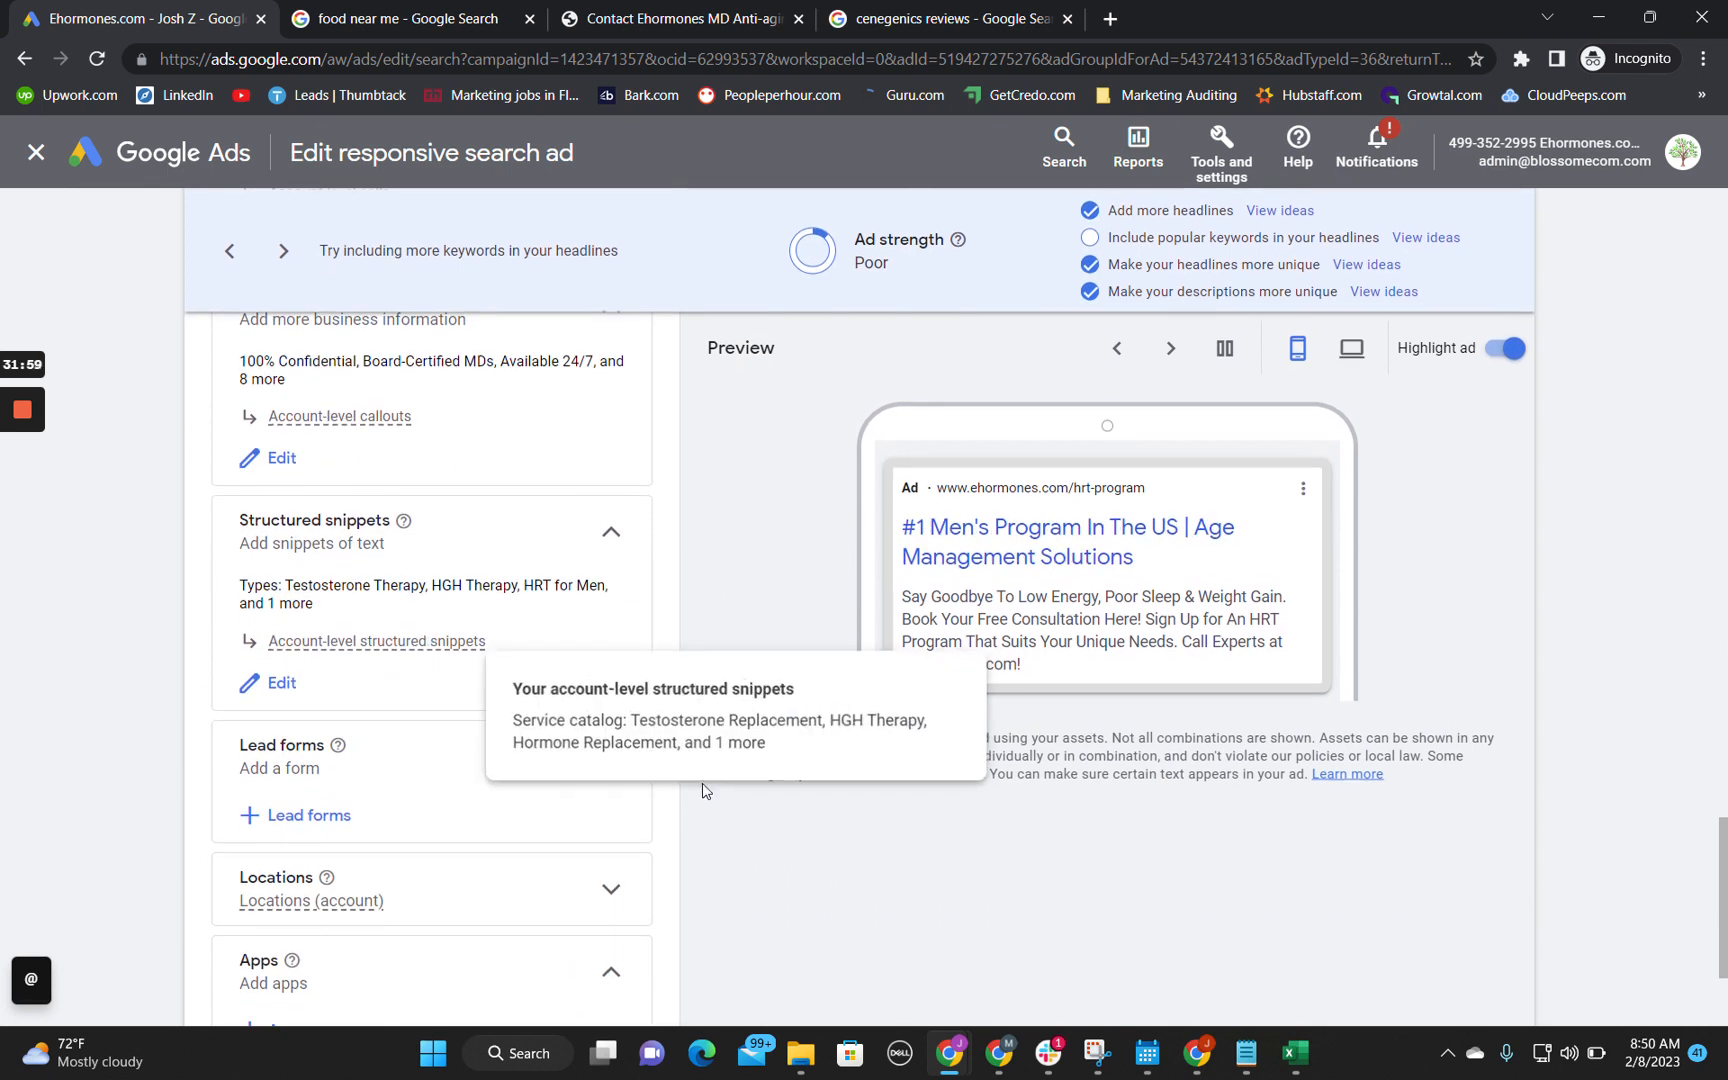
scroll(702, 787, "down", 2)
scroll(703, 790, "down", 1)
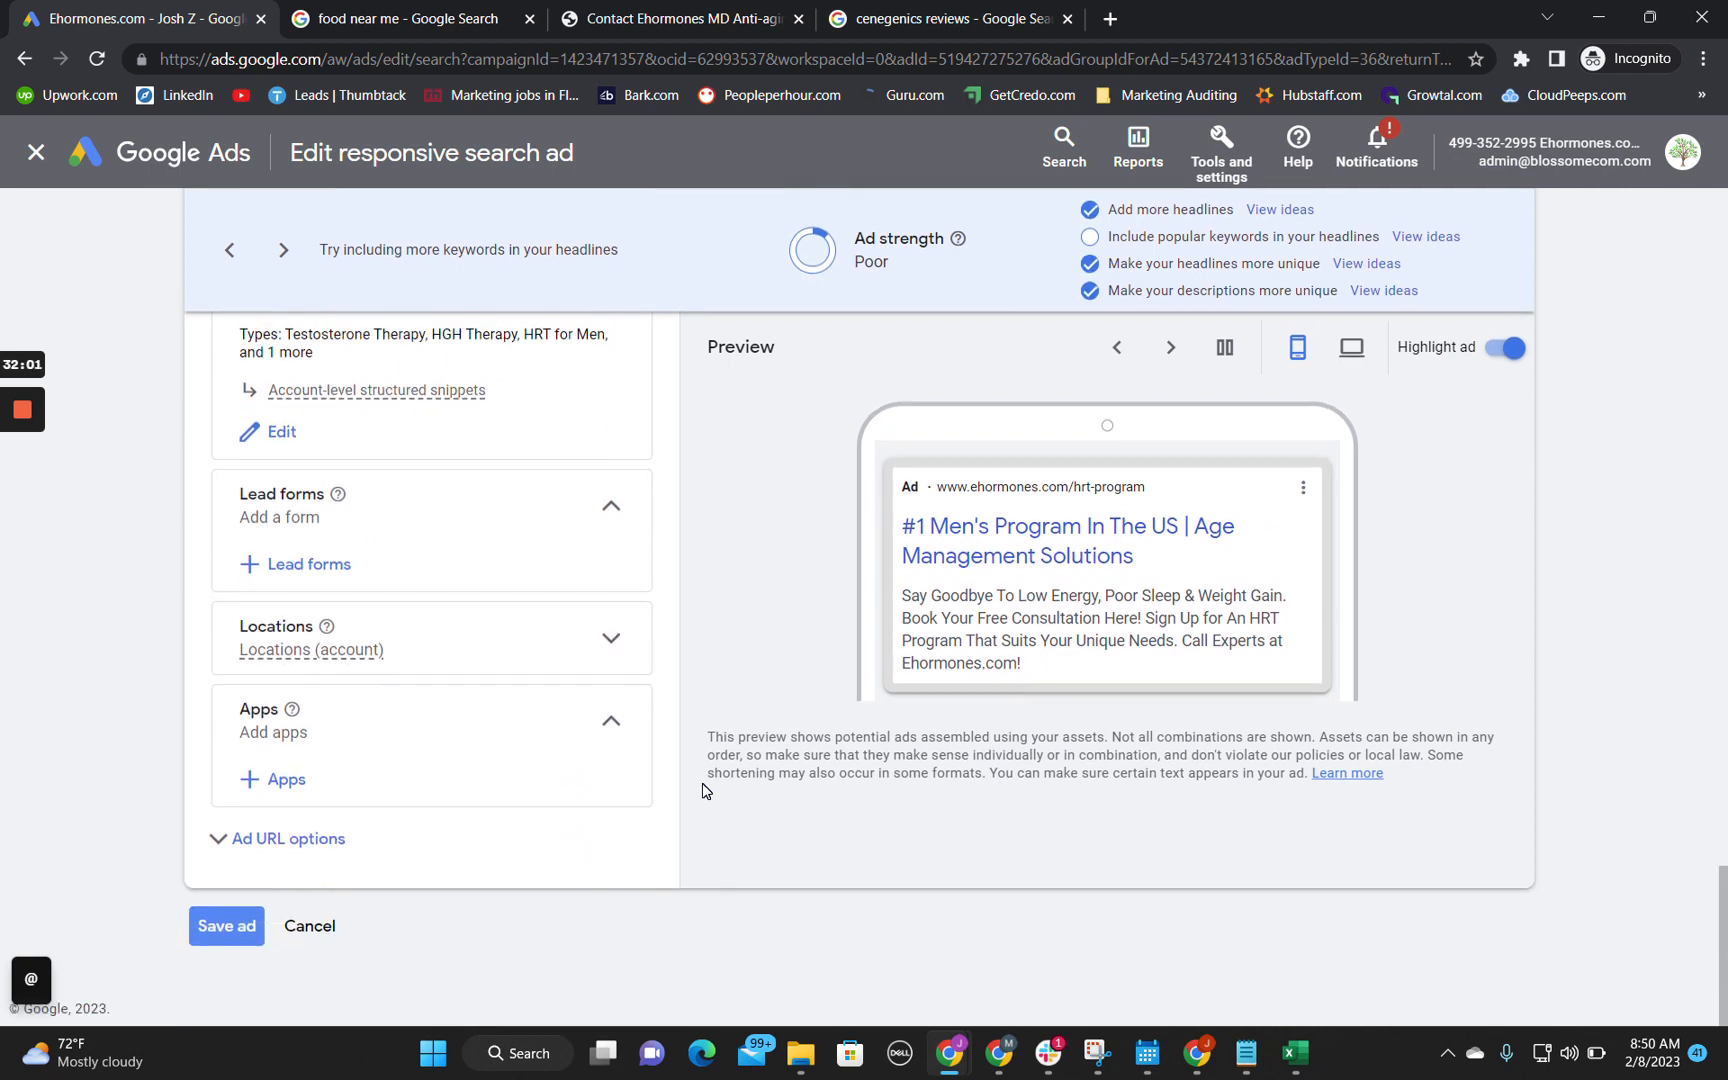
Step: Leave the ad editor without saving and examine the US - Cenegenics campaign's details, including its goals and bid strategy
left_click(303, 926)
left_click(1077, 641)
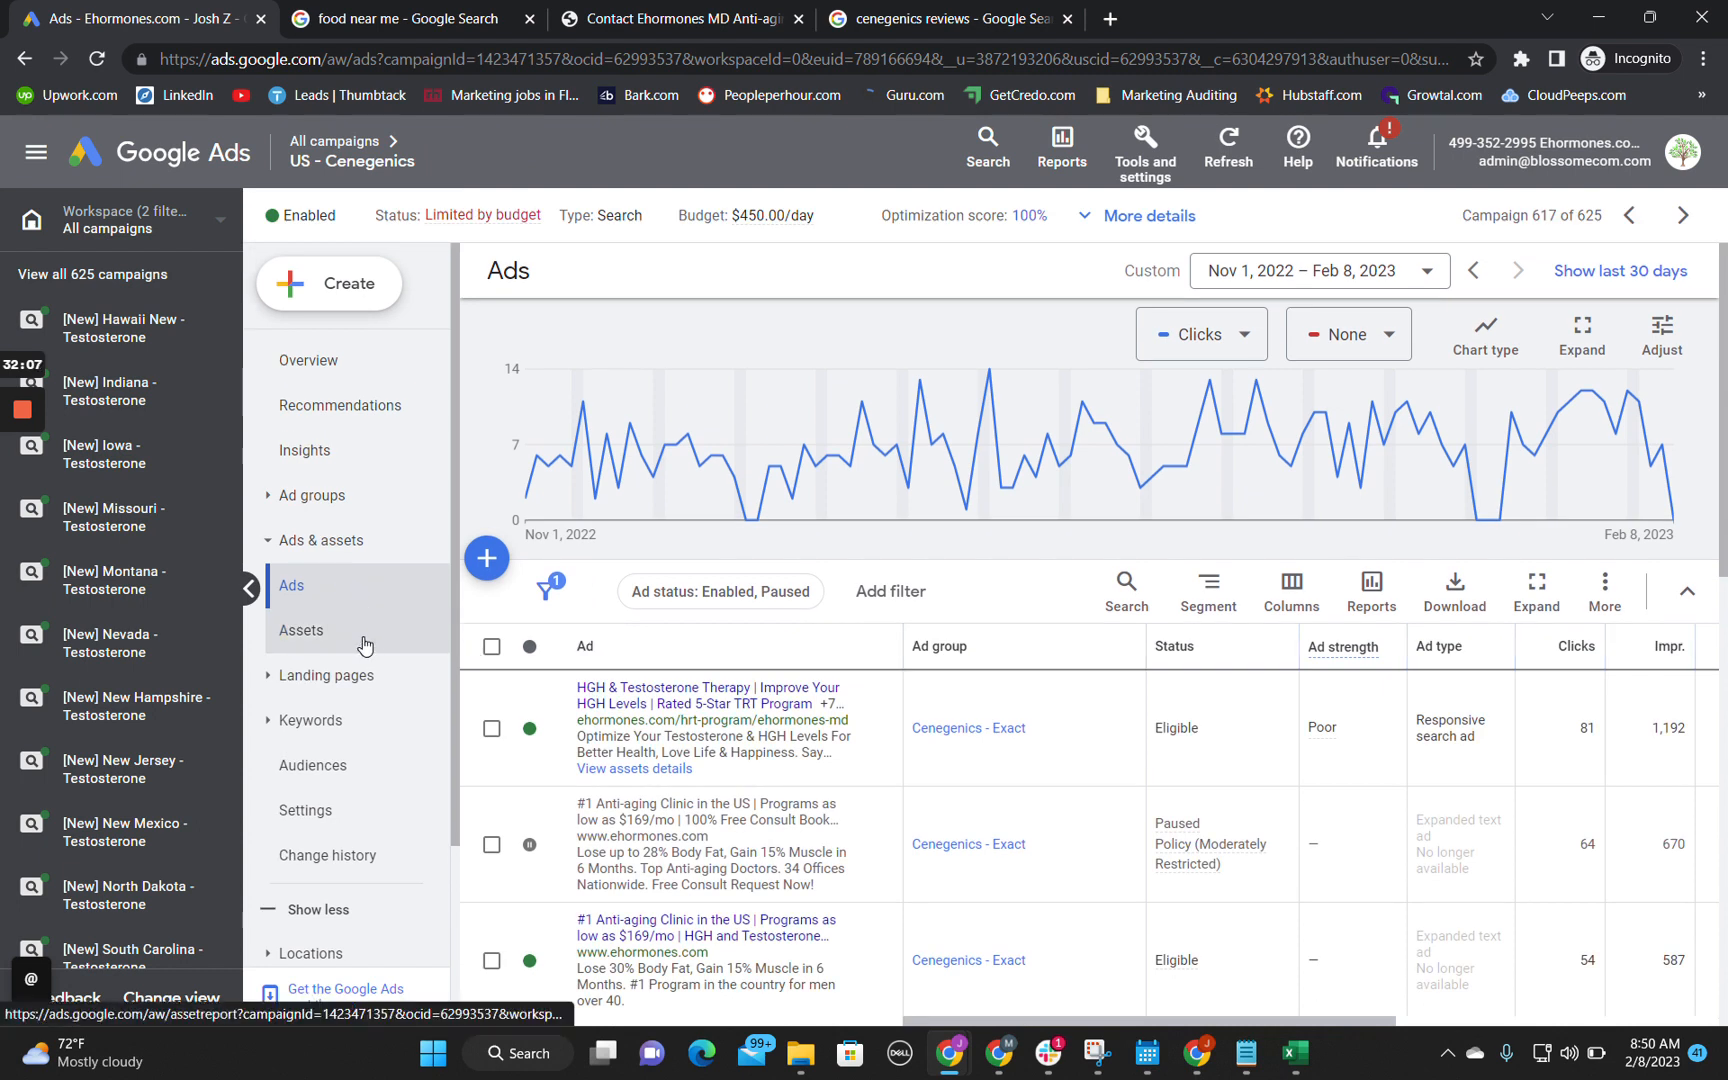
scroll(364, 645, "down", 2)
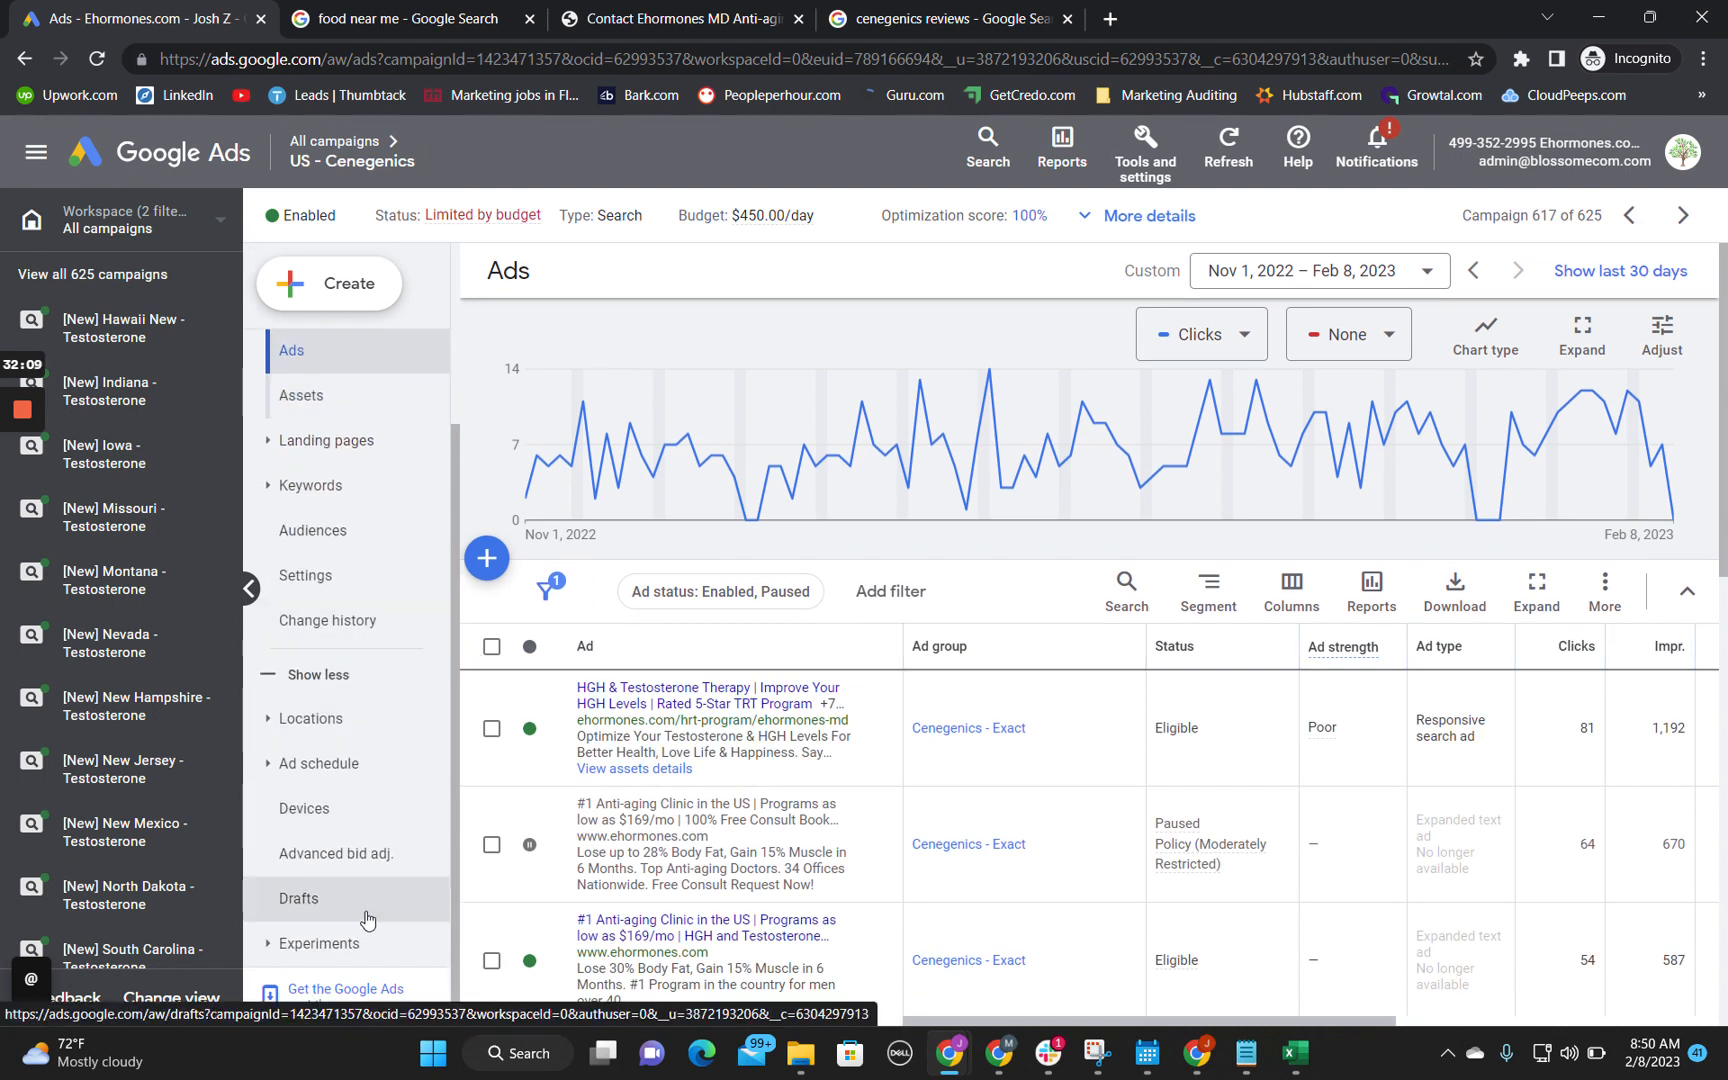
scroll(335, 805, "up", 2)
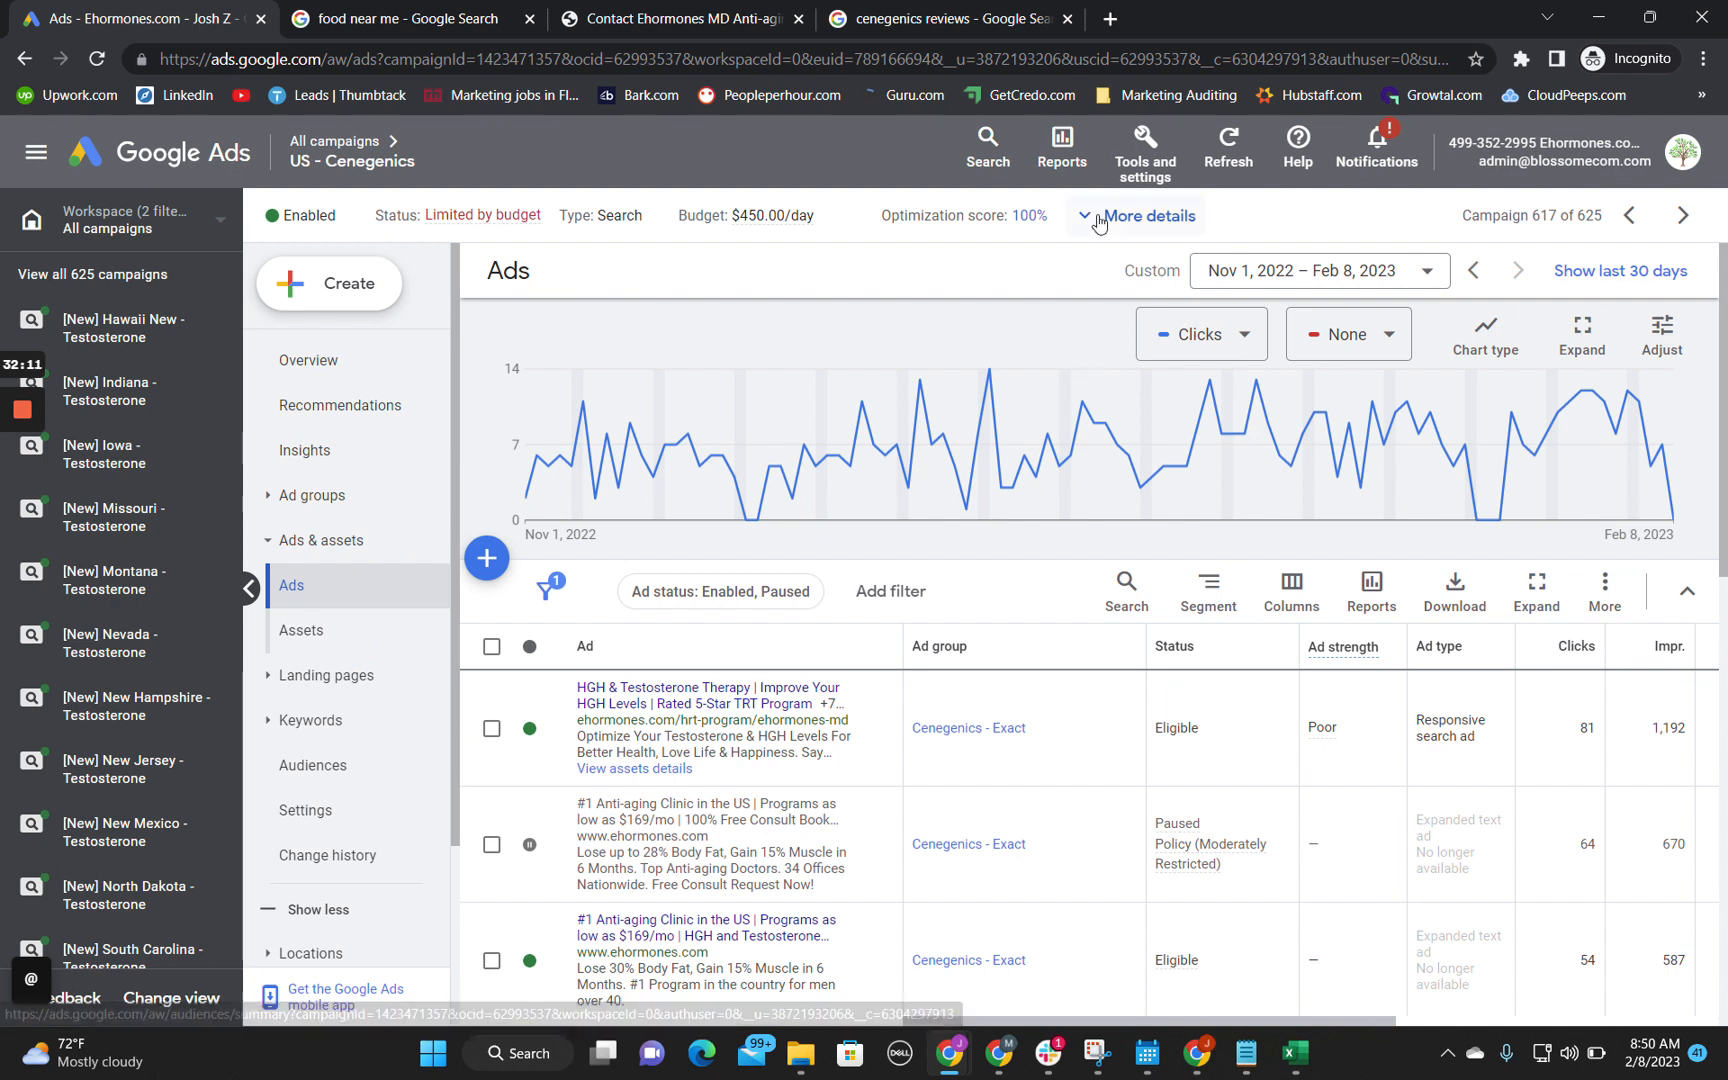
left_click(1096, 222)
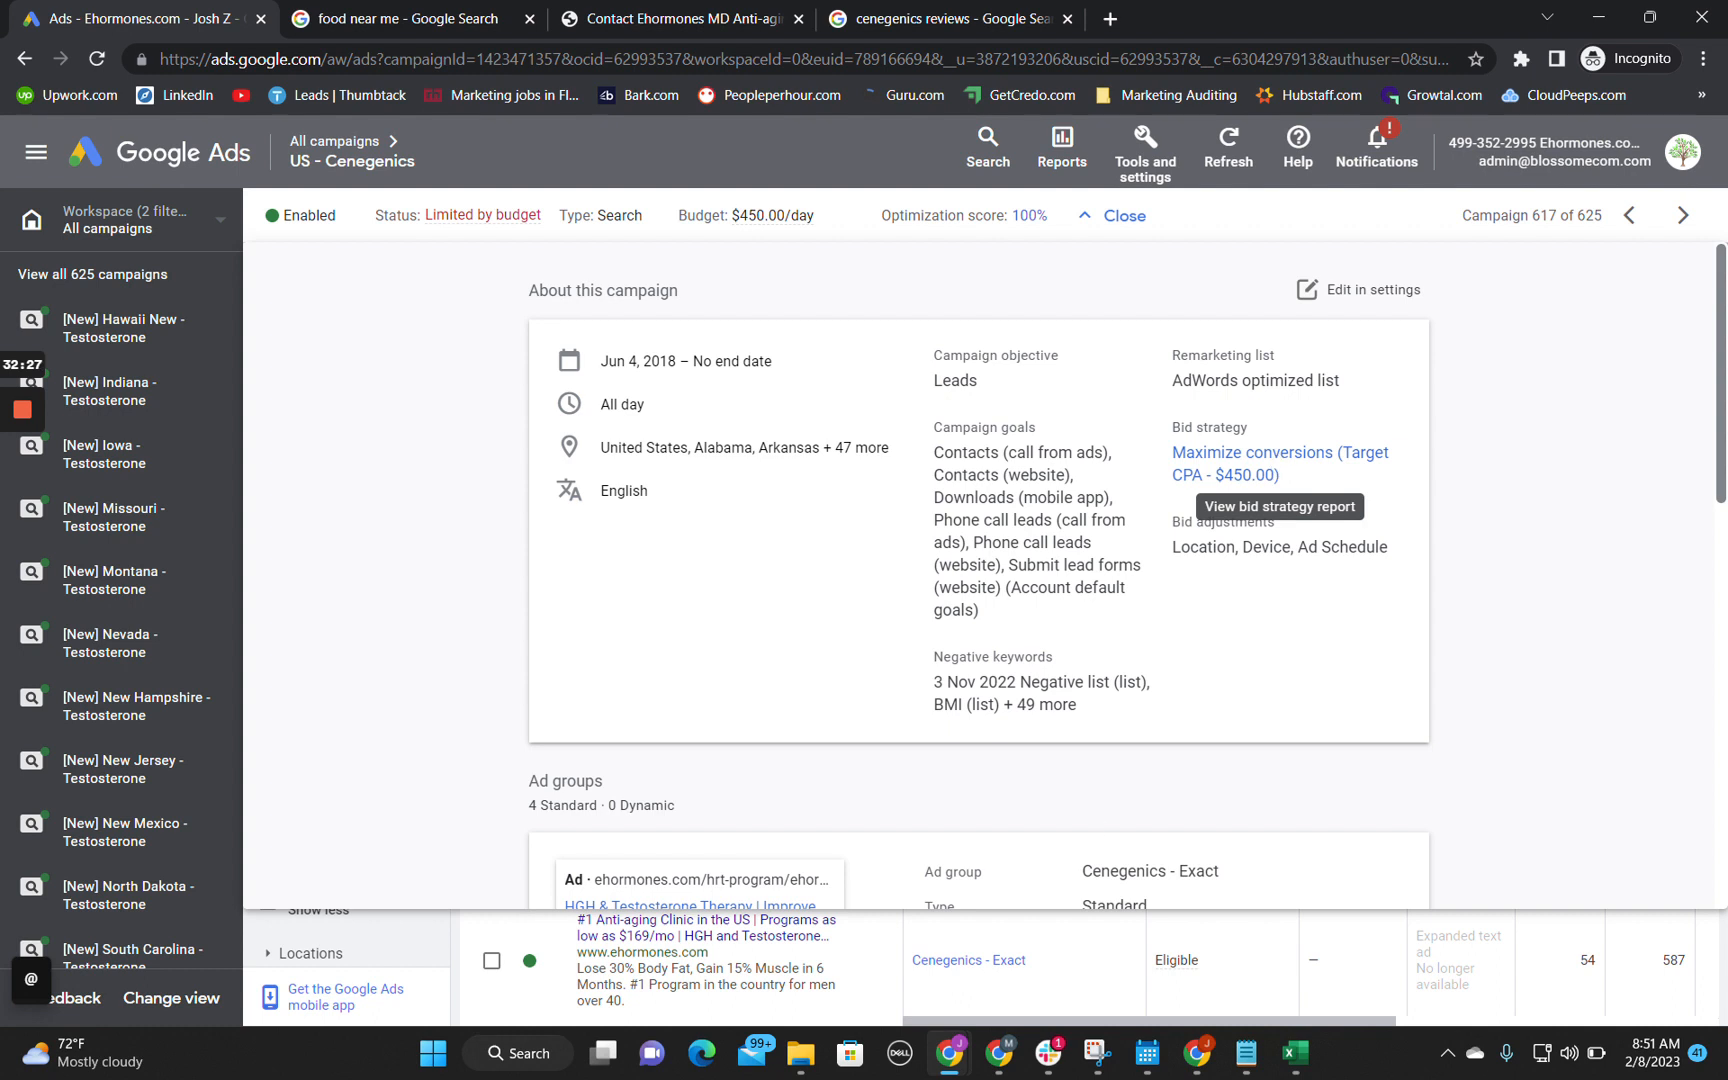
Step: In the audit spreadsheet's Performance of Impressions/ Leadflows sheet, enter "Recommending reducting Target CPA campaign from $450 to a target that is acceptable." in B4
mouse_move(950, 1052)
left_click(840, 950)
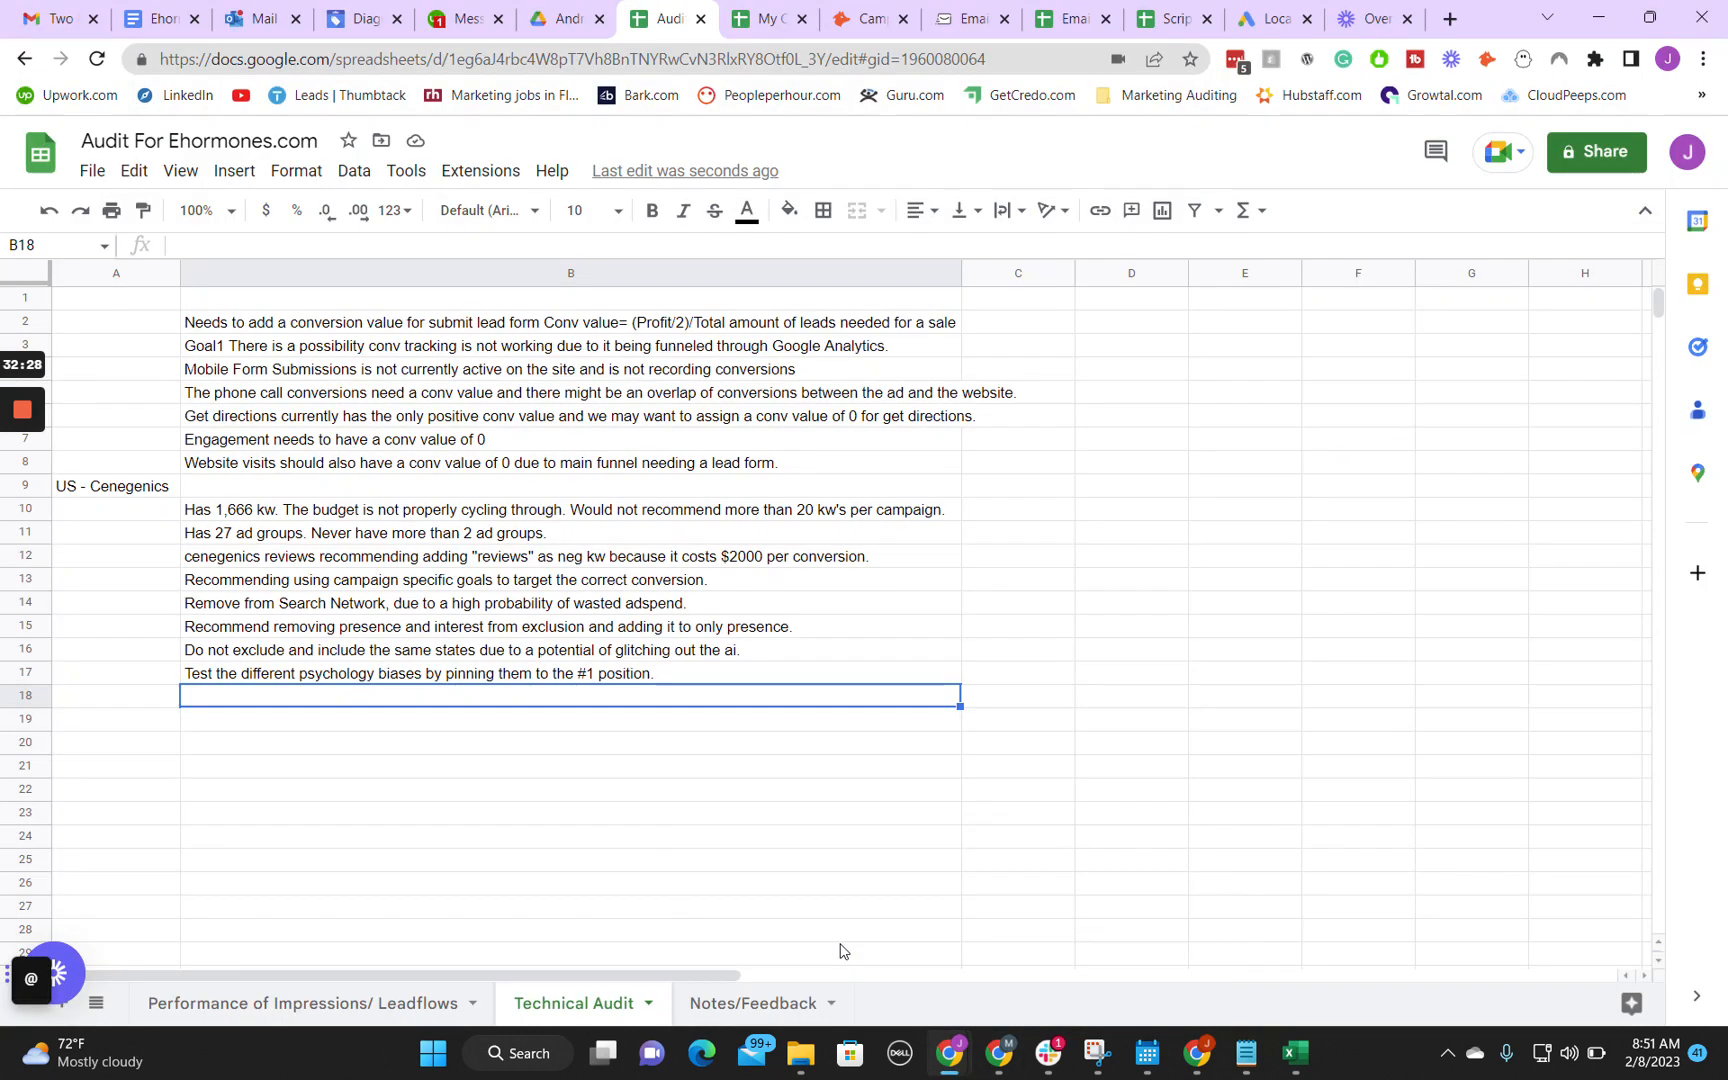
left_click(312, 1003)
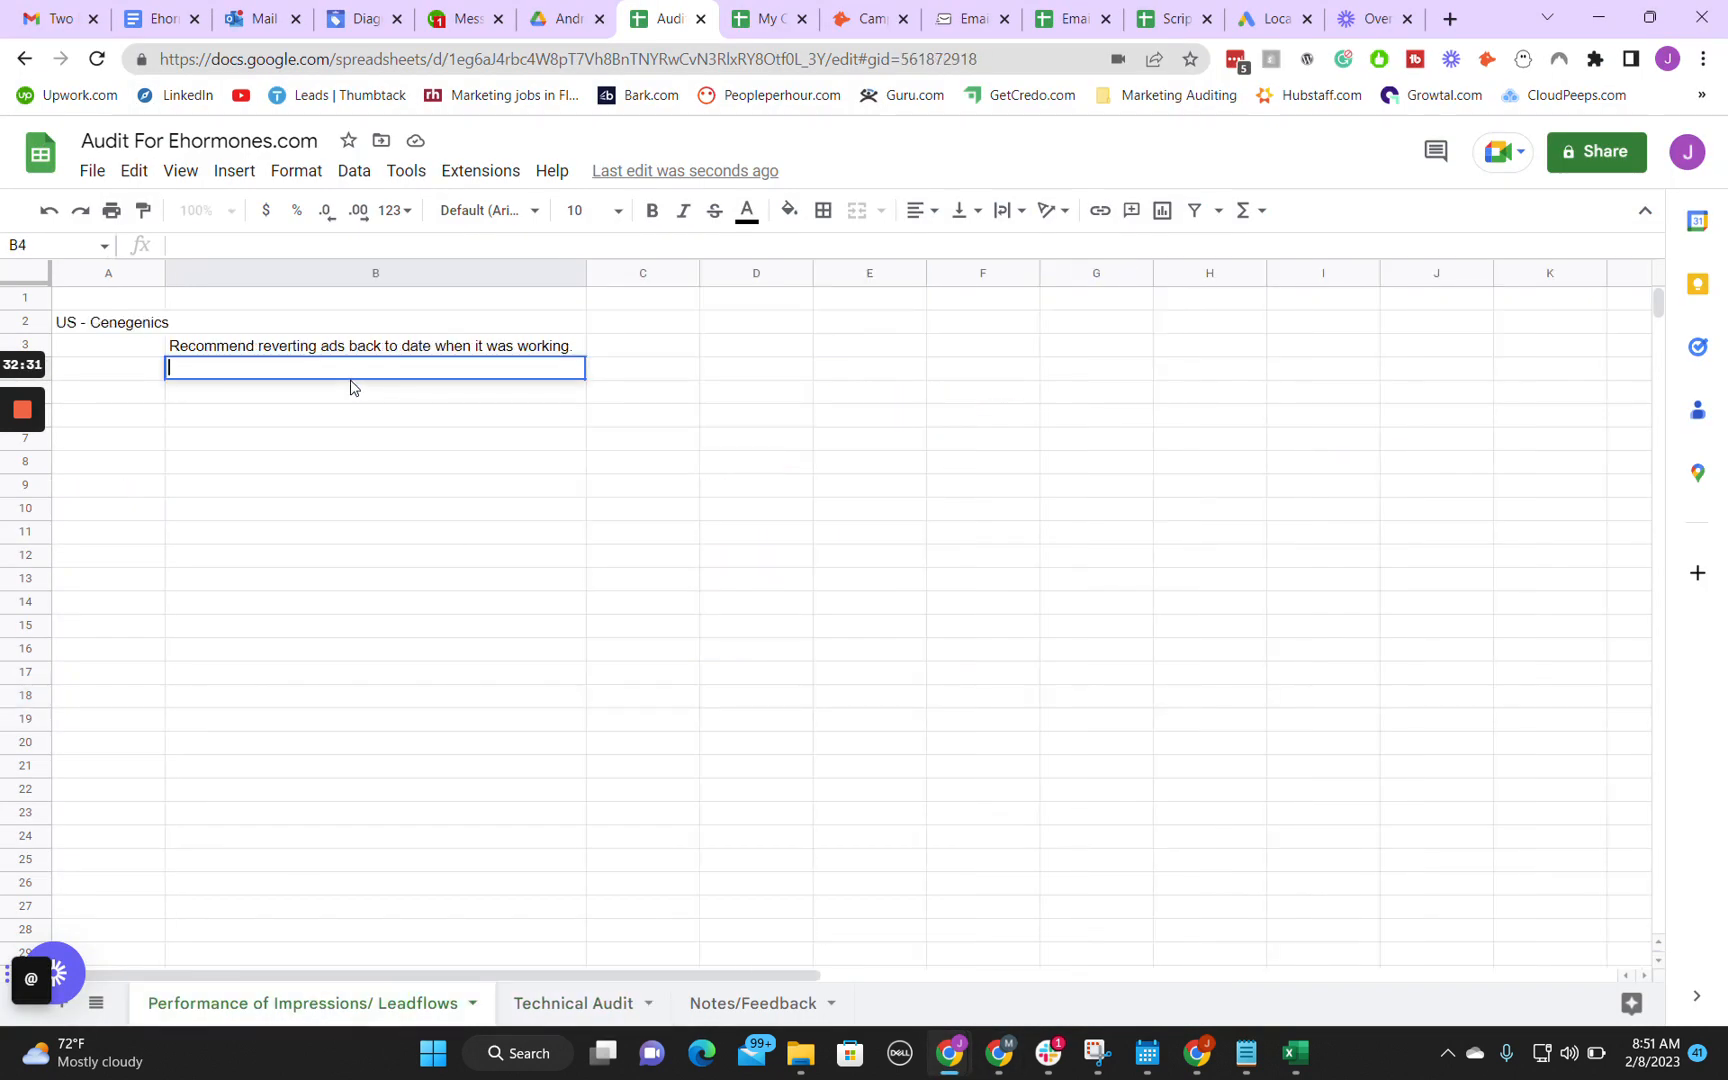
type("Recommending reducting Target CPA ")
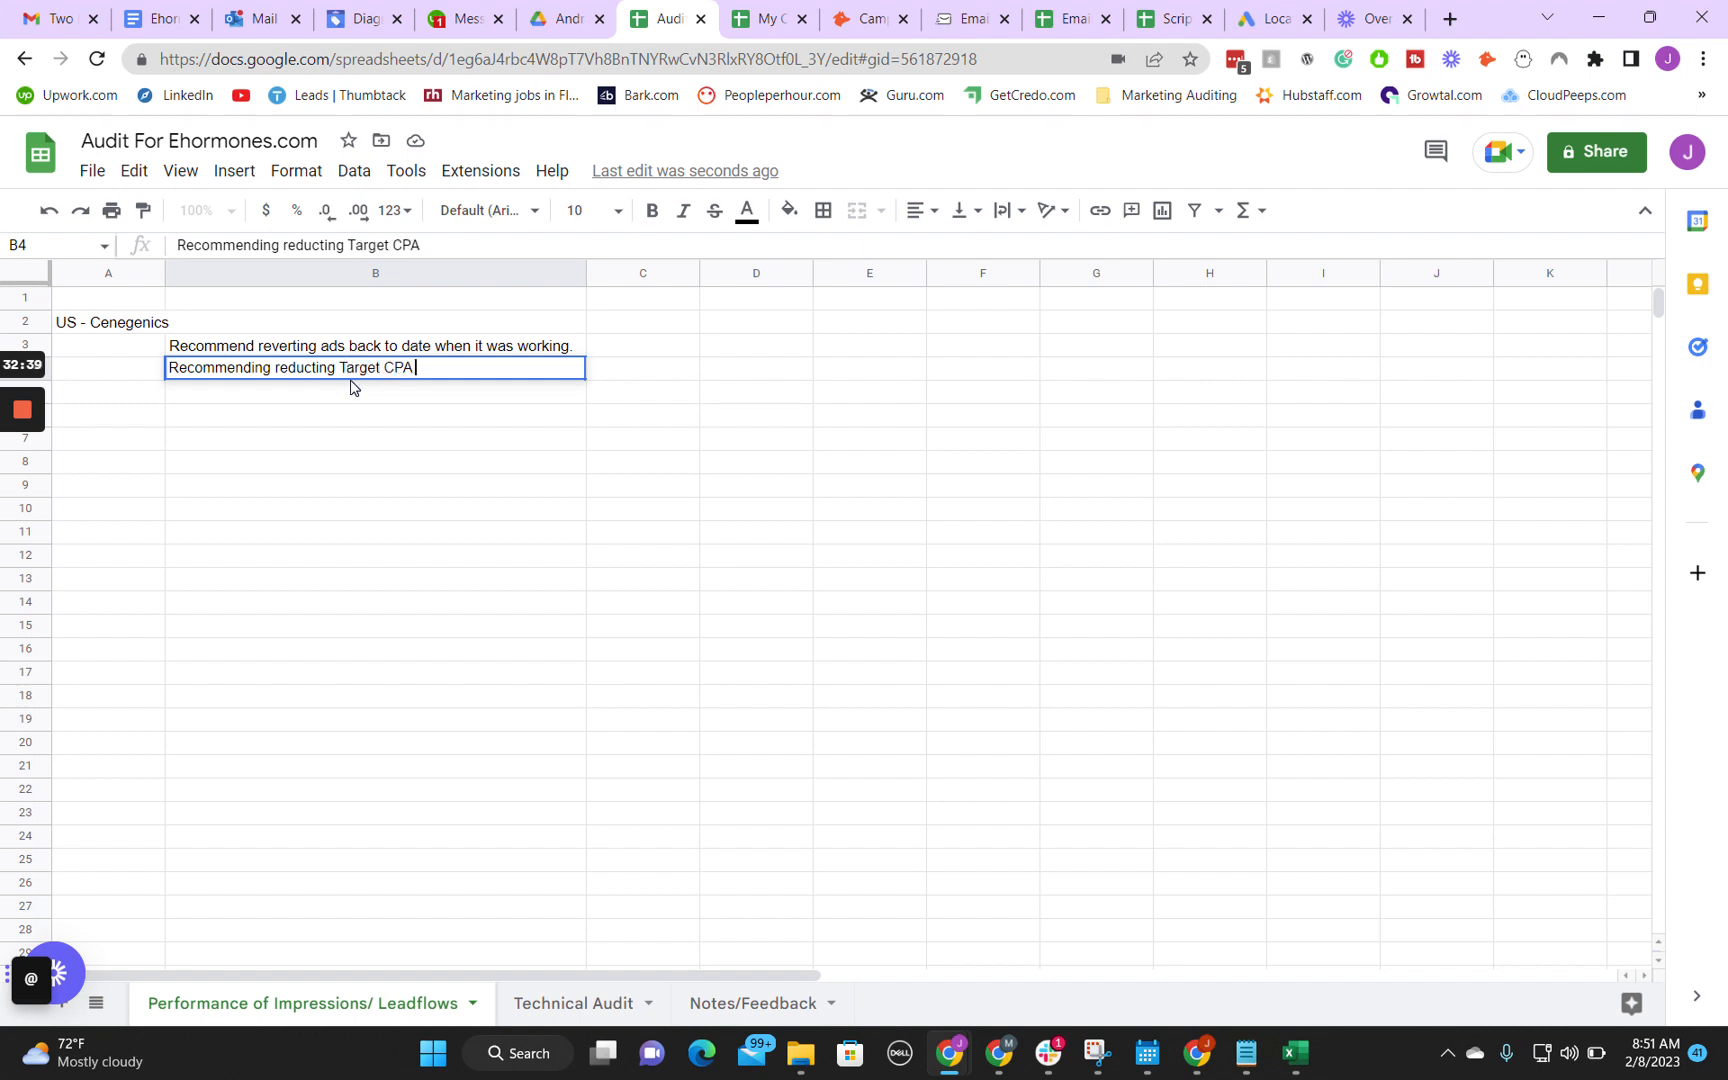
type("campaign from")
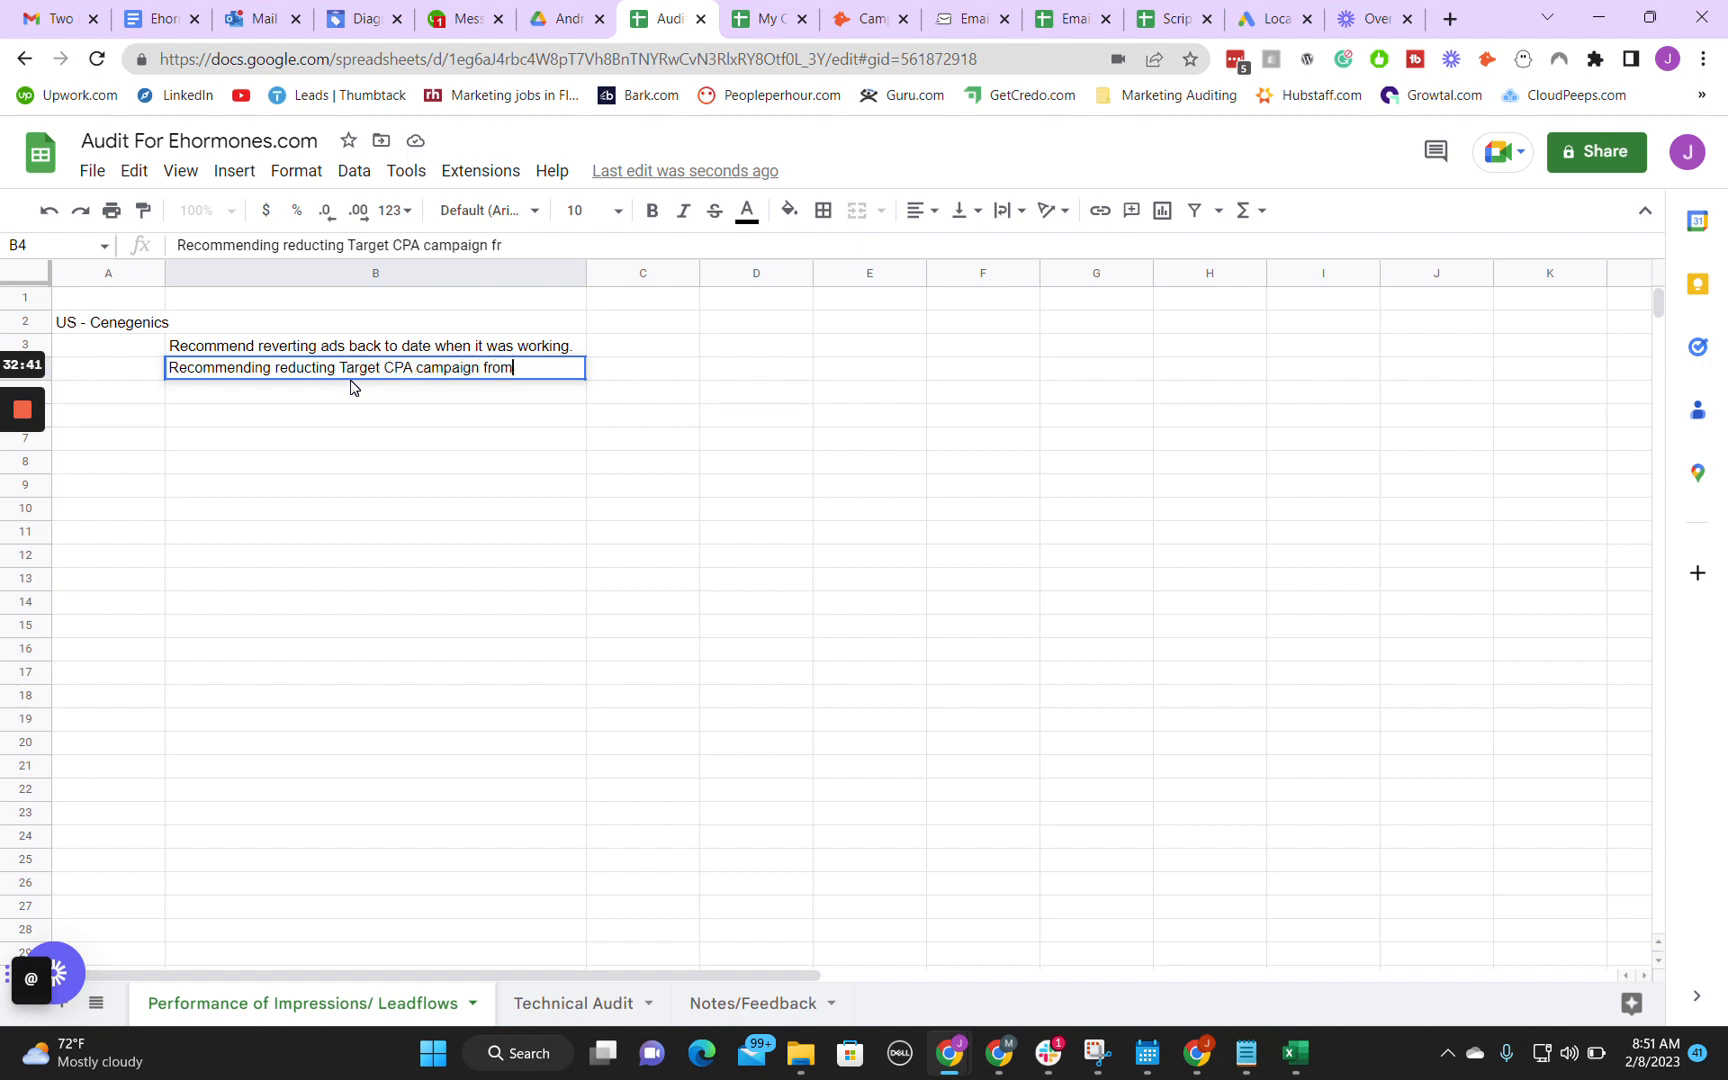
type(" $450 to a tra")
type("get that is ad")
type("ceptable. If")
type(" i")
Step: Complete cell B4 with "If conversions or impressions are not present, we will have to restrategize and increase the target CPA."
key("BackSpace")
type("com")
key("BackSpace")
key("BackSpace")
type("onversions or impressions are rot present, we will have to res")
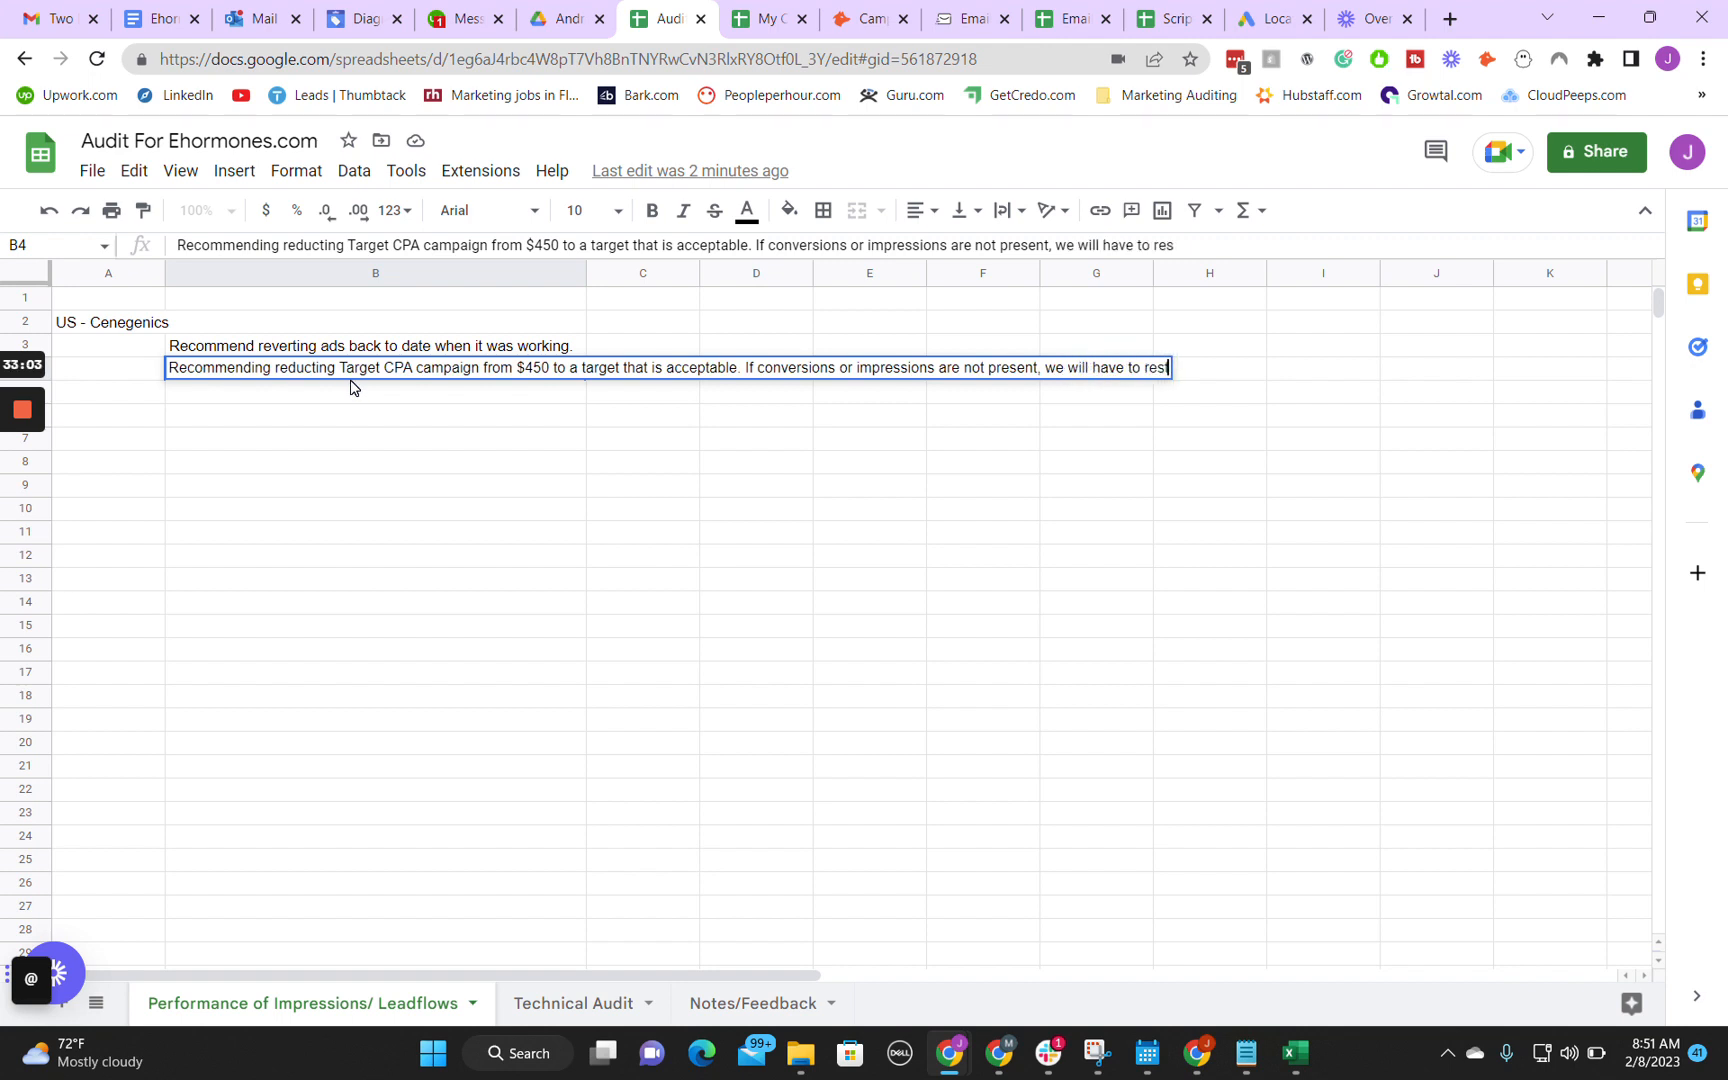
type("trategiz")
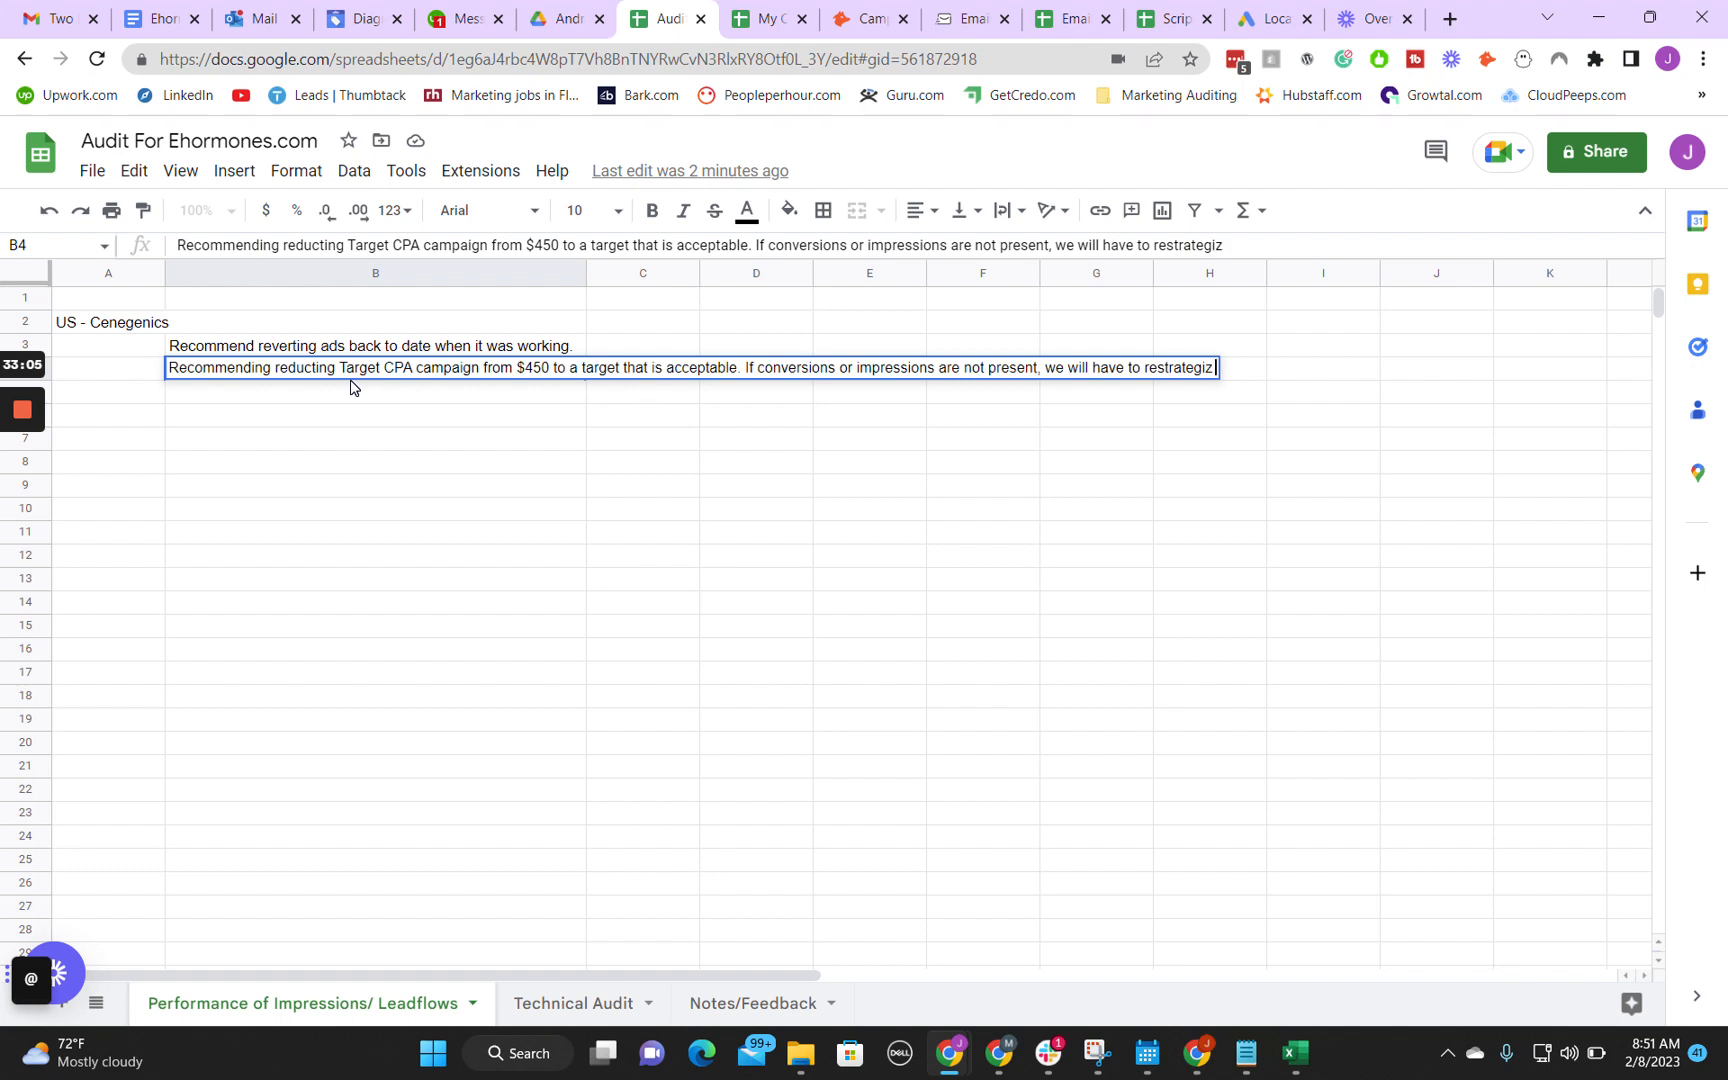
type("e and increase the C")
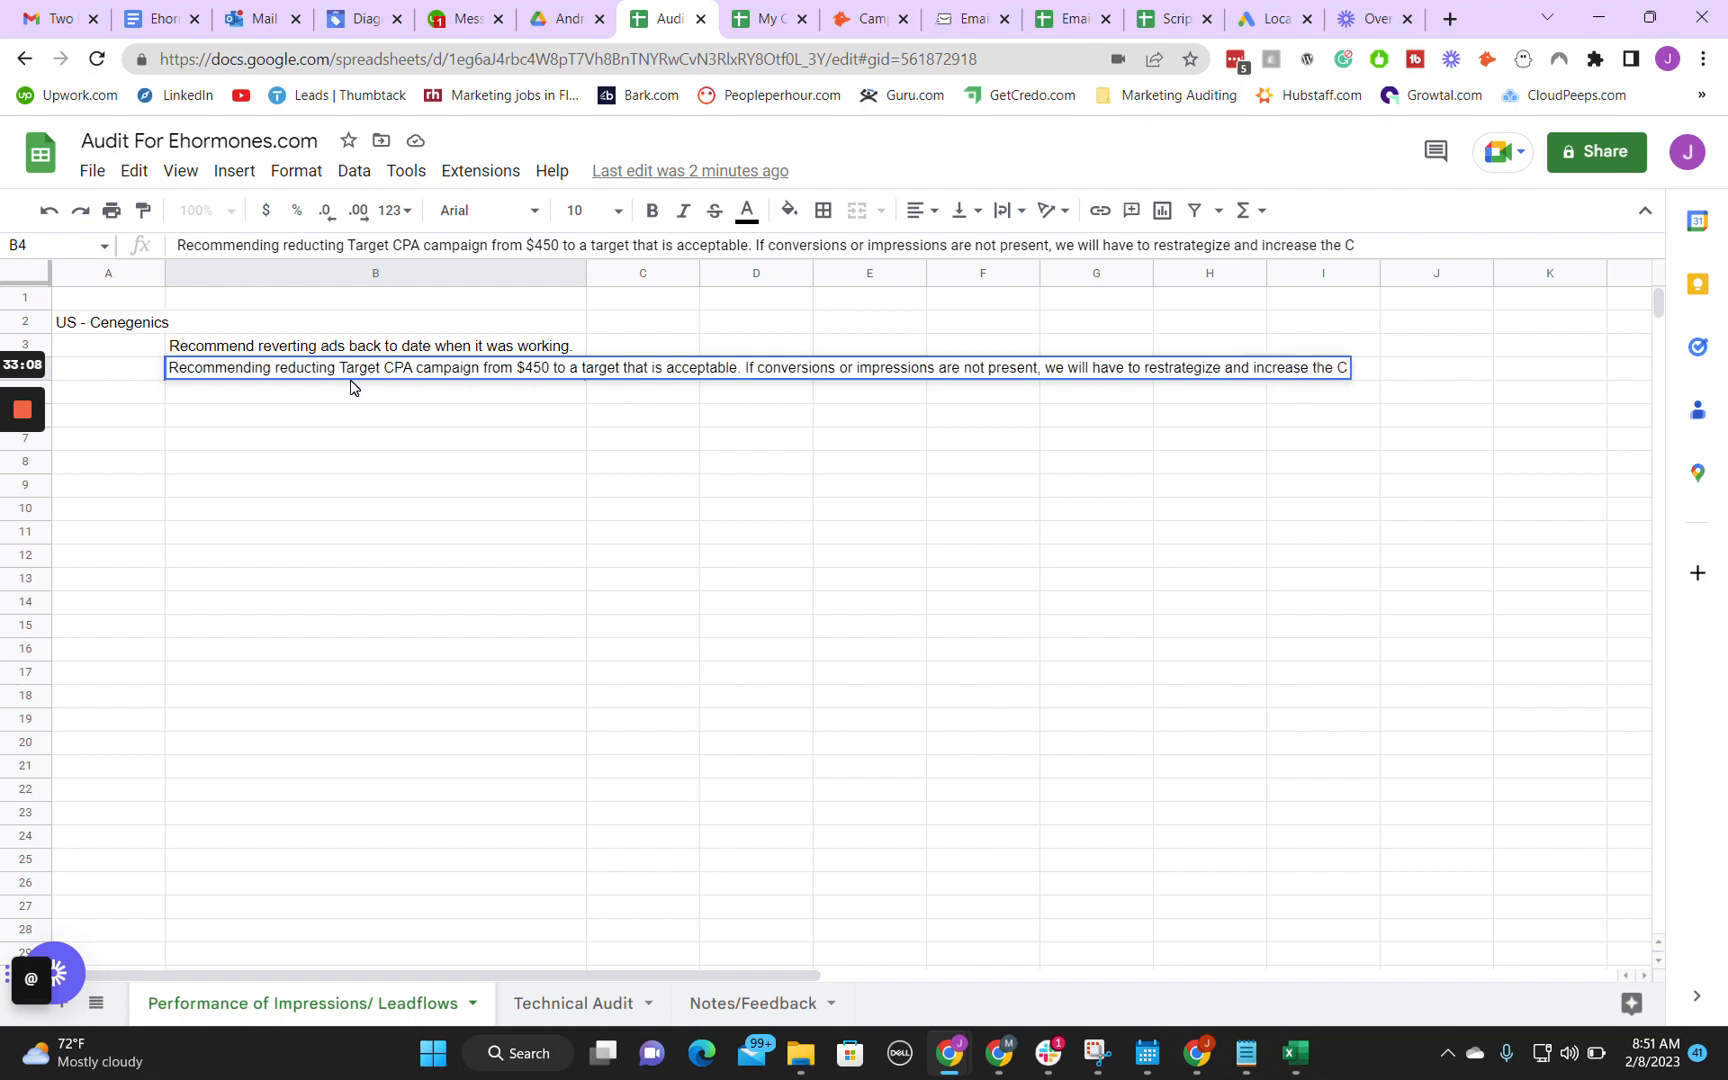
key("BackSpace")
type("target CPA.")
key("Return")
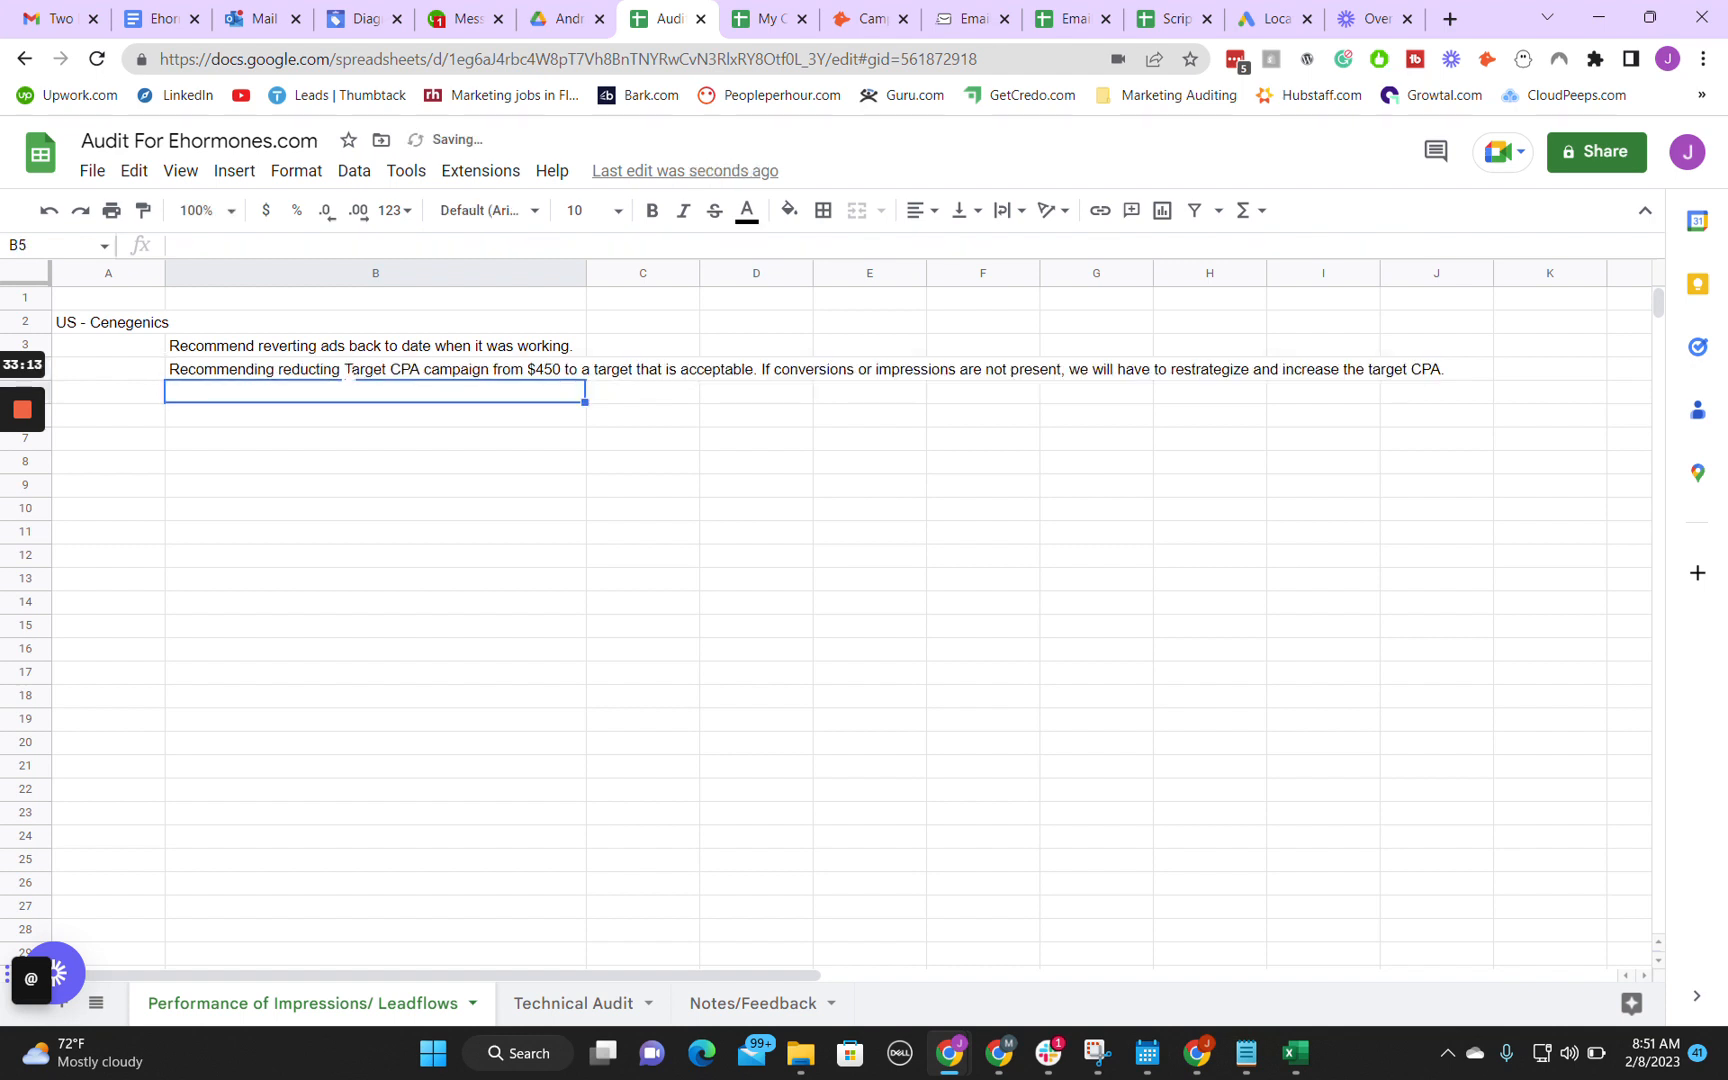
Step: Return to Google Ads and examine the target CPA of the campaign's Maximize conversions bid strategy in the campaign details
mouse_move(999, 1050)
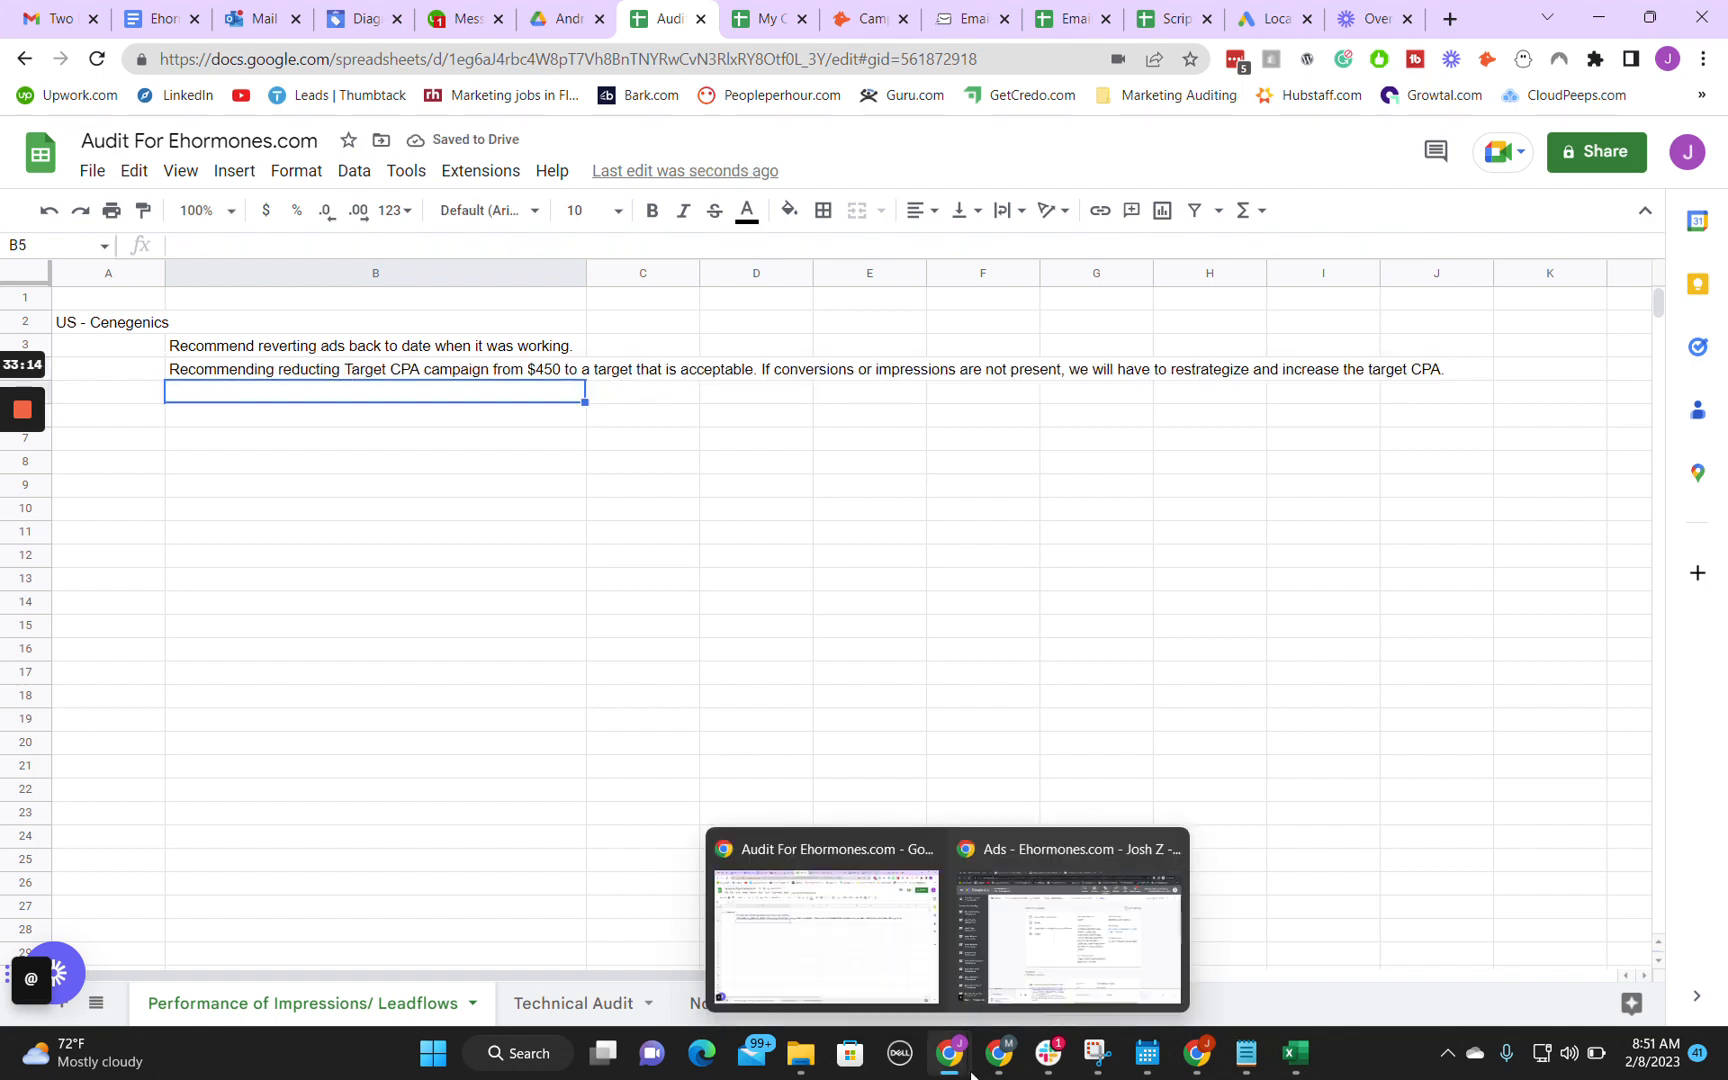
left_click(1030, 990)
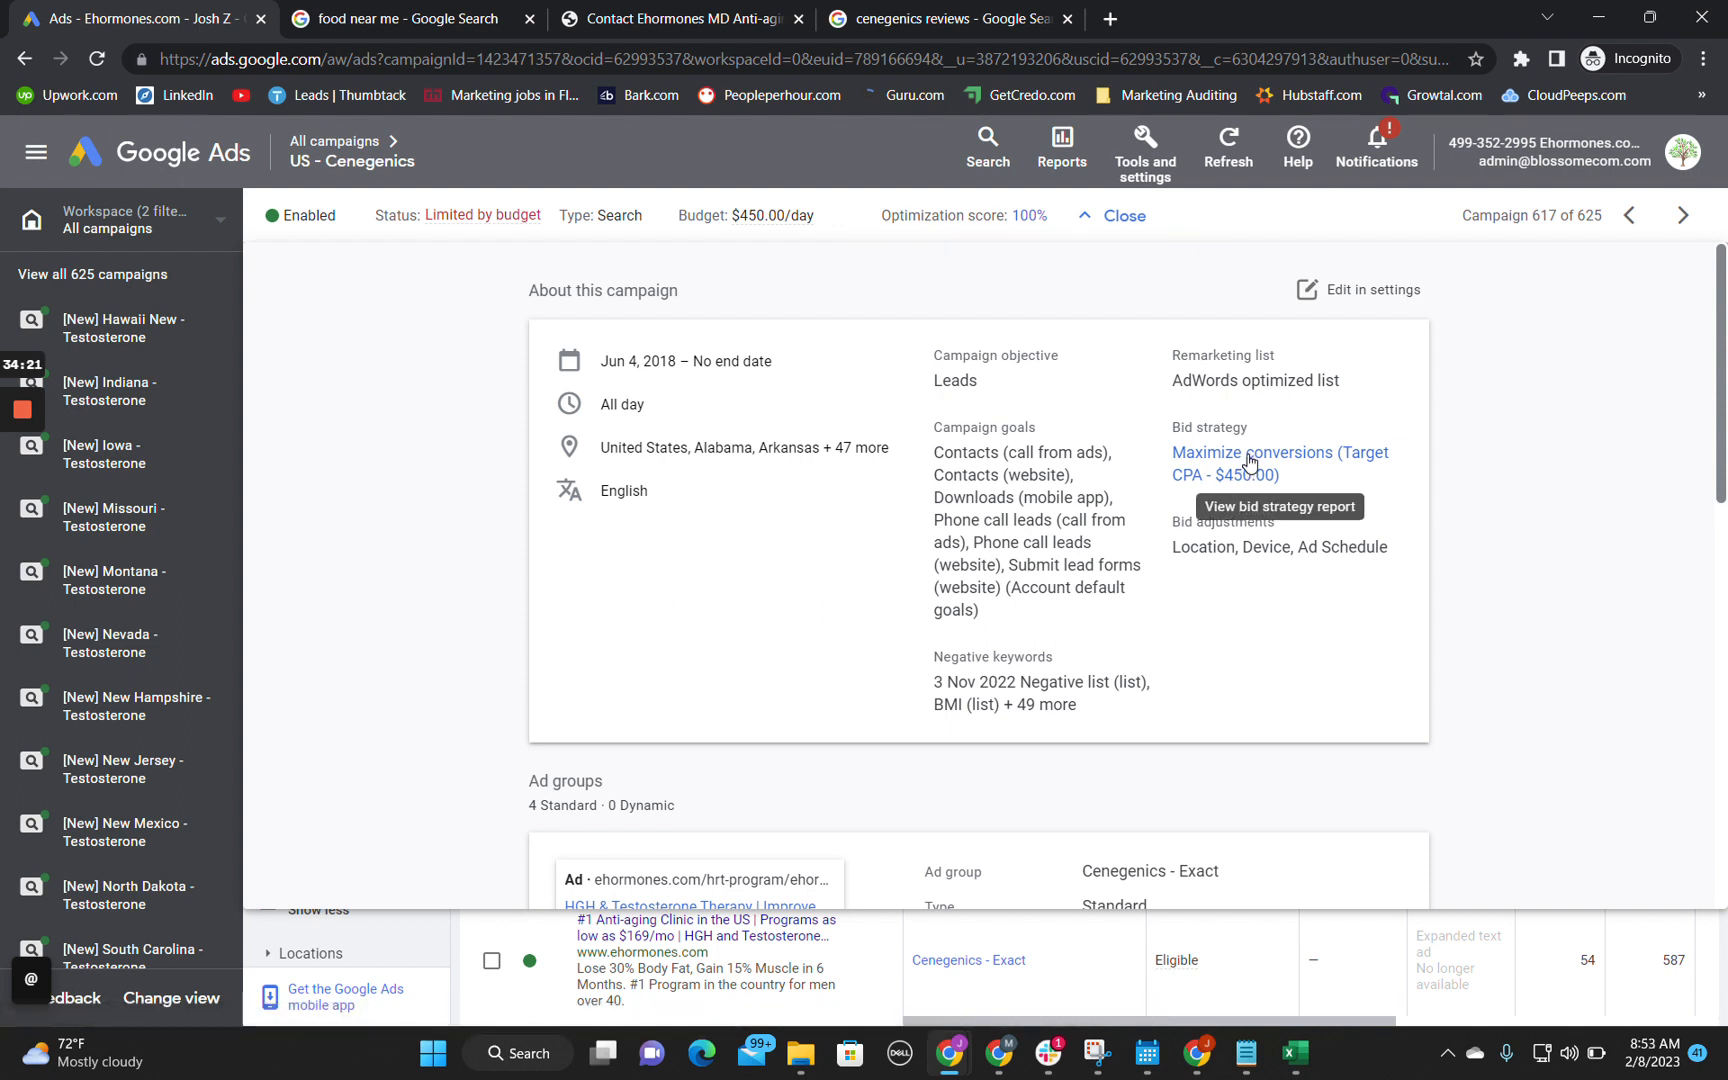
left_click(1113, 216)
mouse_move(950, 1058)
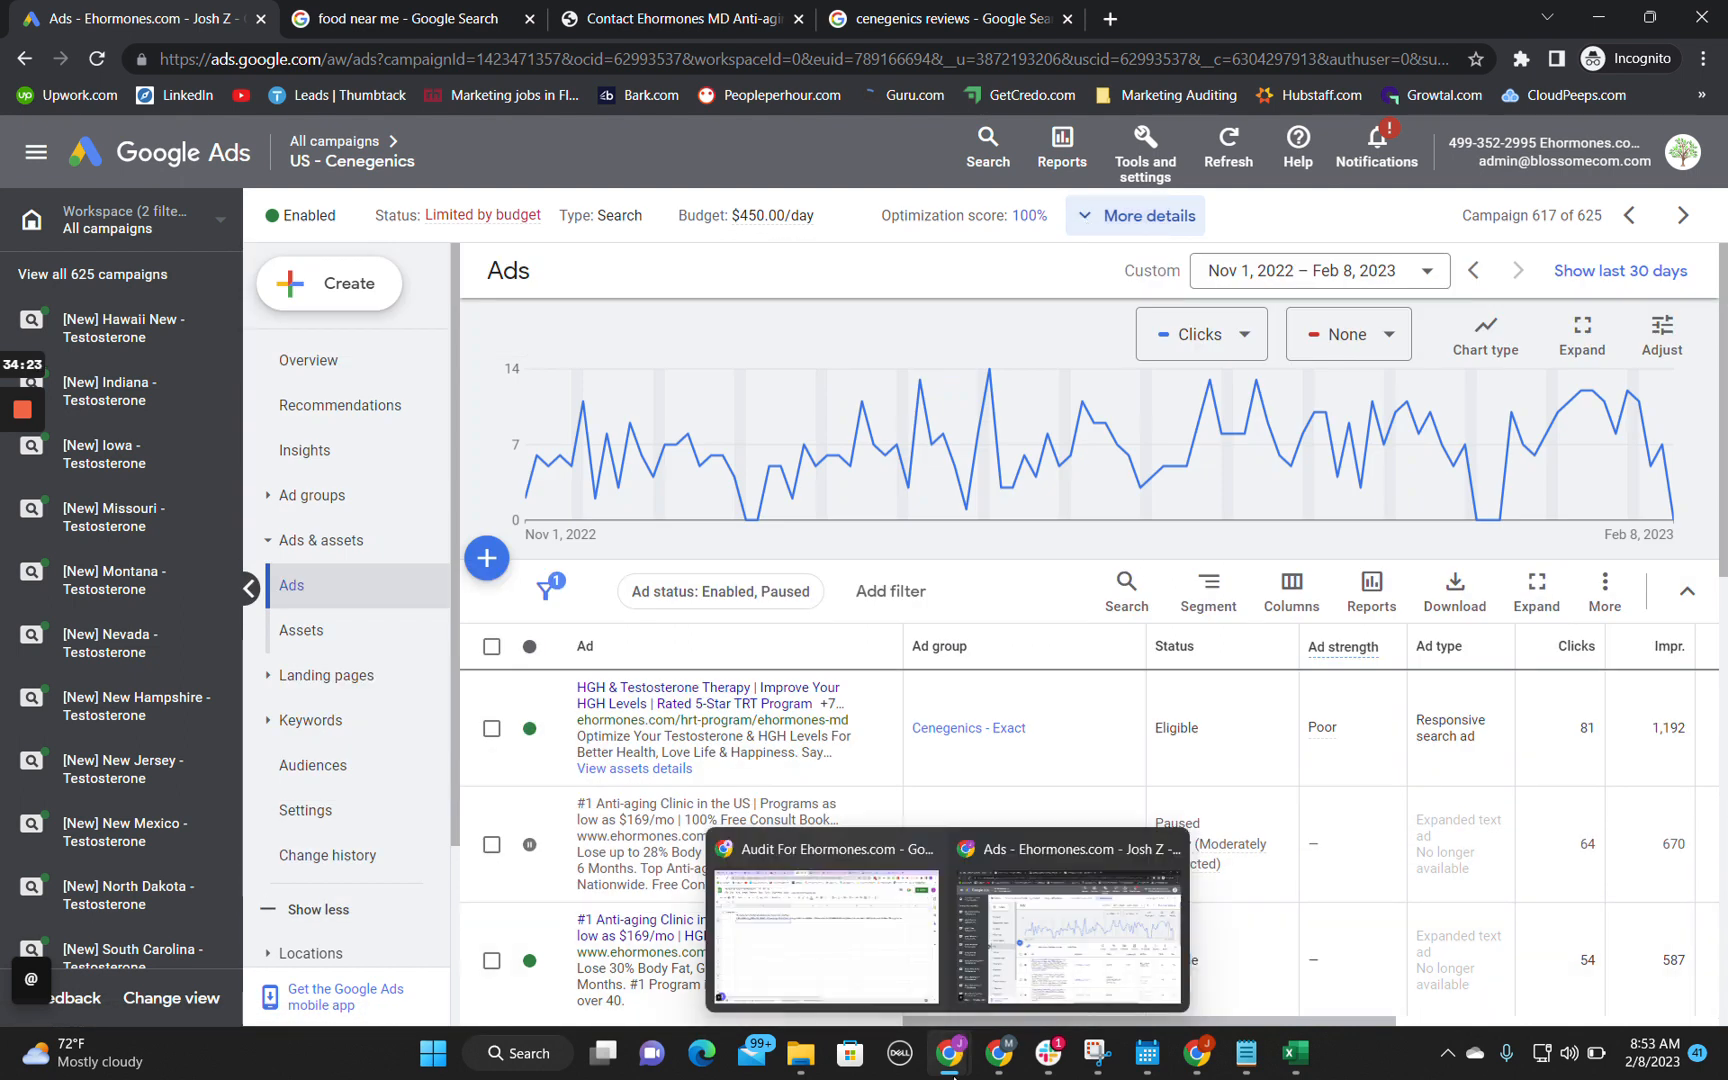
left_click(1140, 216)
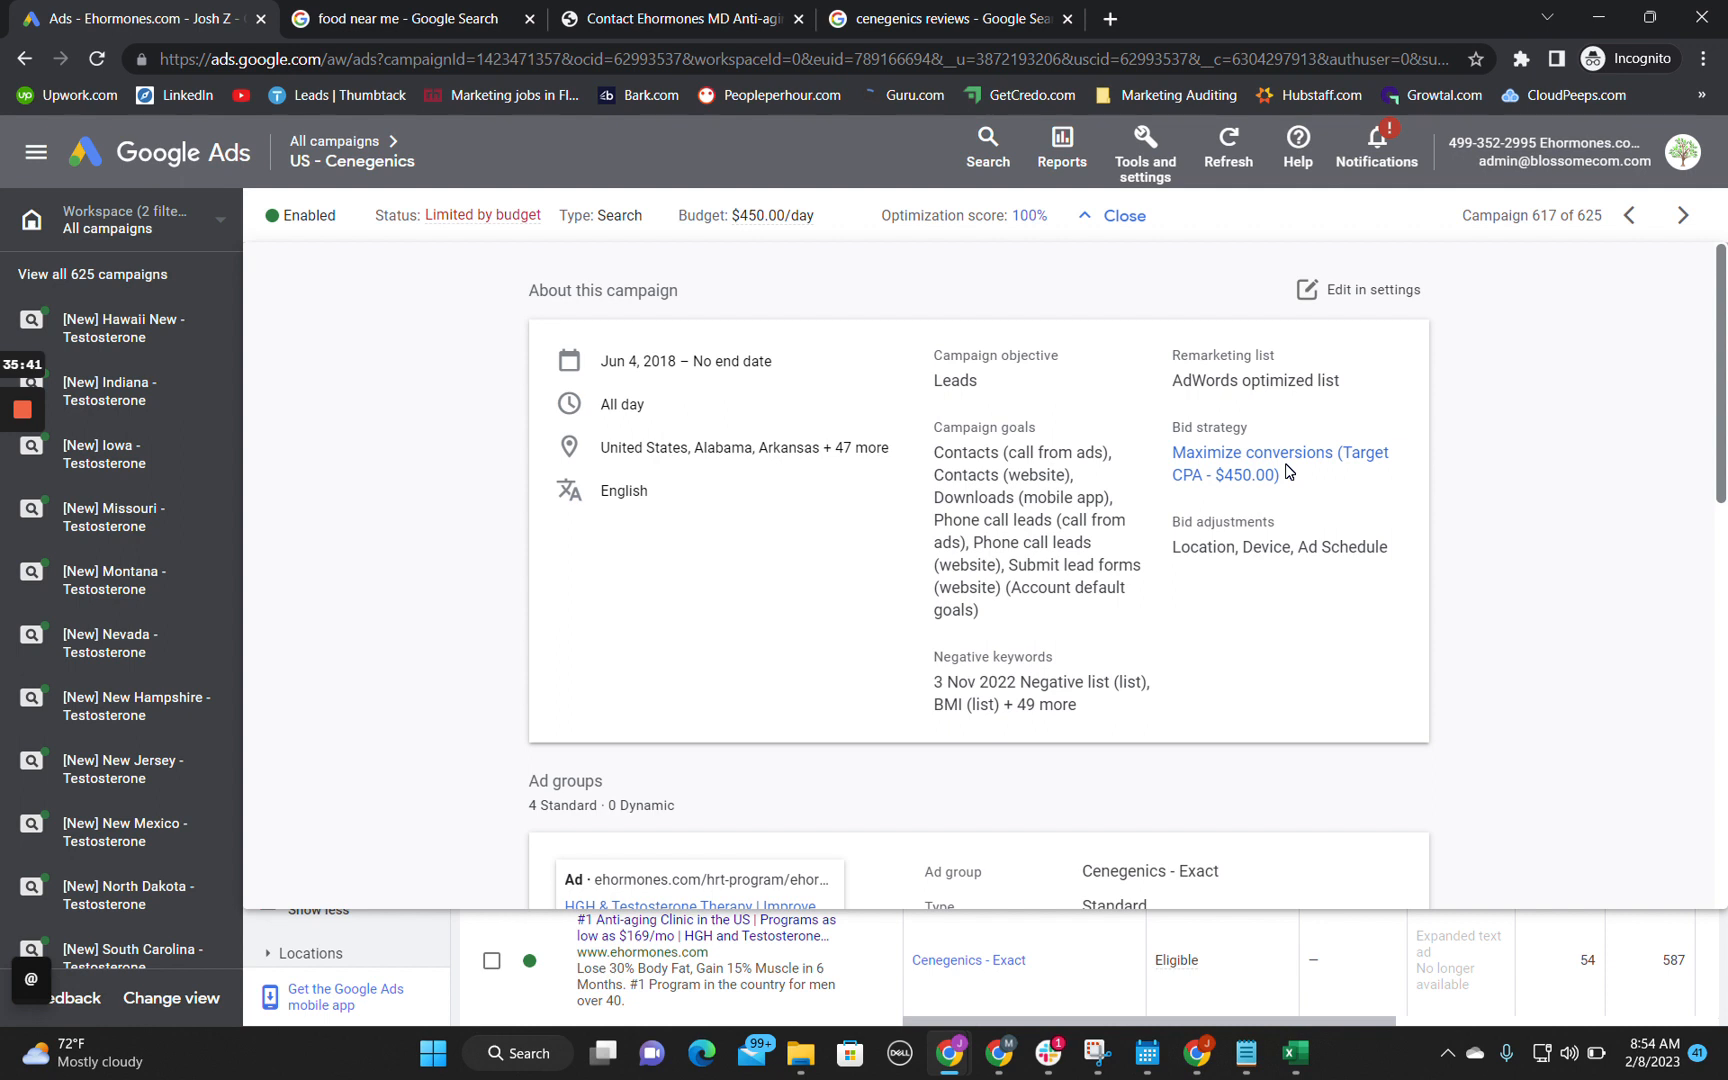
mouse_move(1288, 470)
left_mouse_down()
mouse_move(1210, 476)
mouse_move(1190, 522)
mouse_move(1150, 905)
mouse_move(1303, 480)
left_mouse_up()
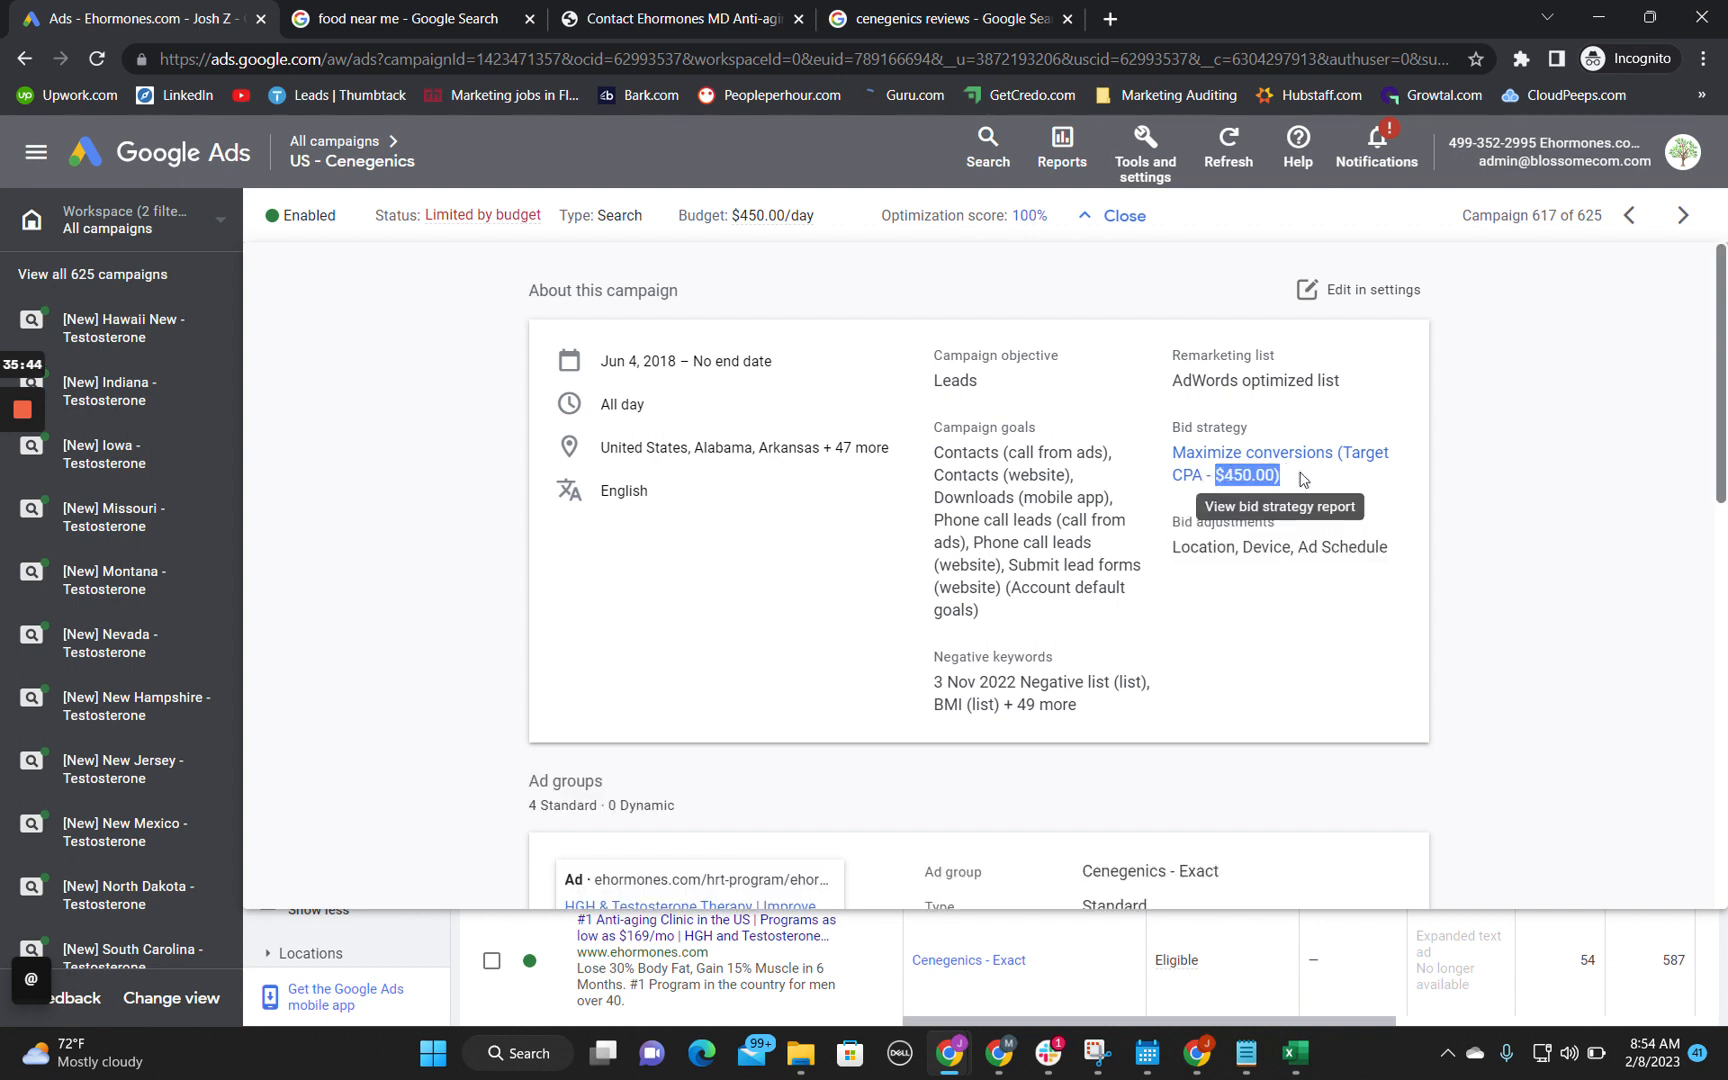
left_click(1481, 484)
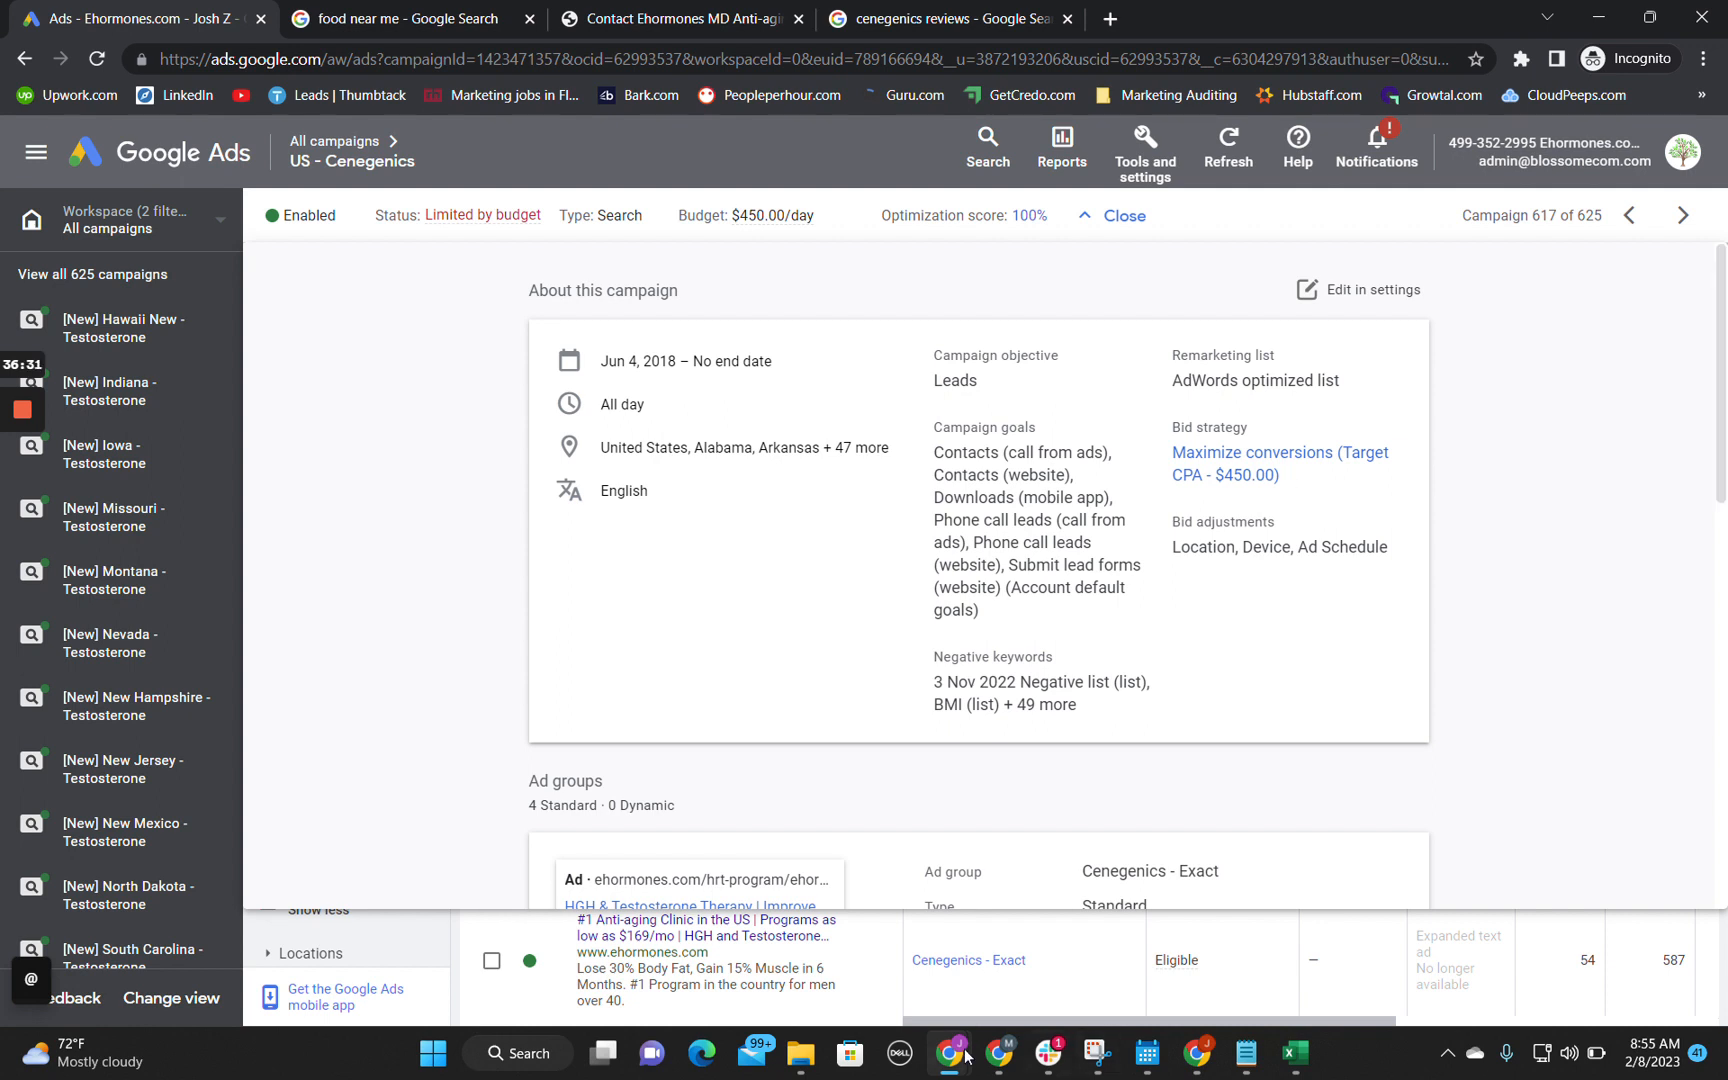
Step: Enter "IF ads are not showing impressions or the target CPA cannot be accomplished after performing these adjustments." in cell B5 of the audit spreadsheet
mouse_move(960, 1052)
left_click(900, 1008)
key("Return")
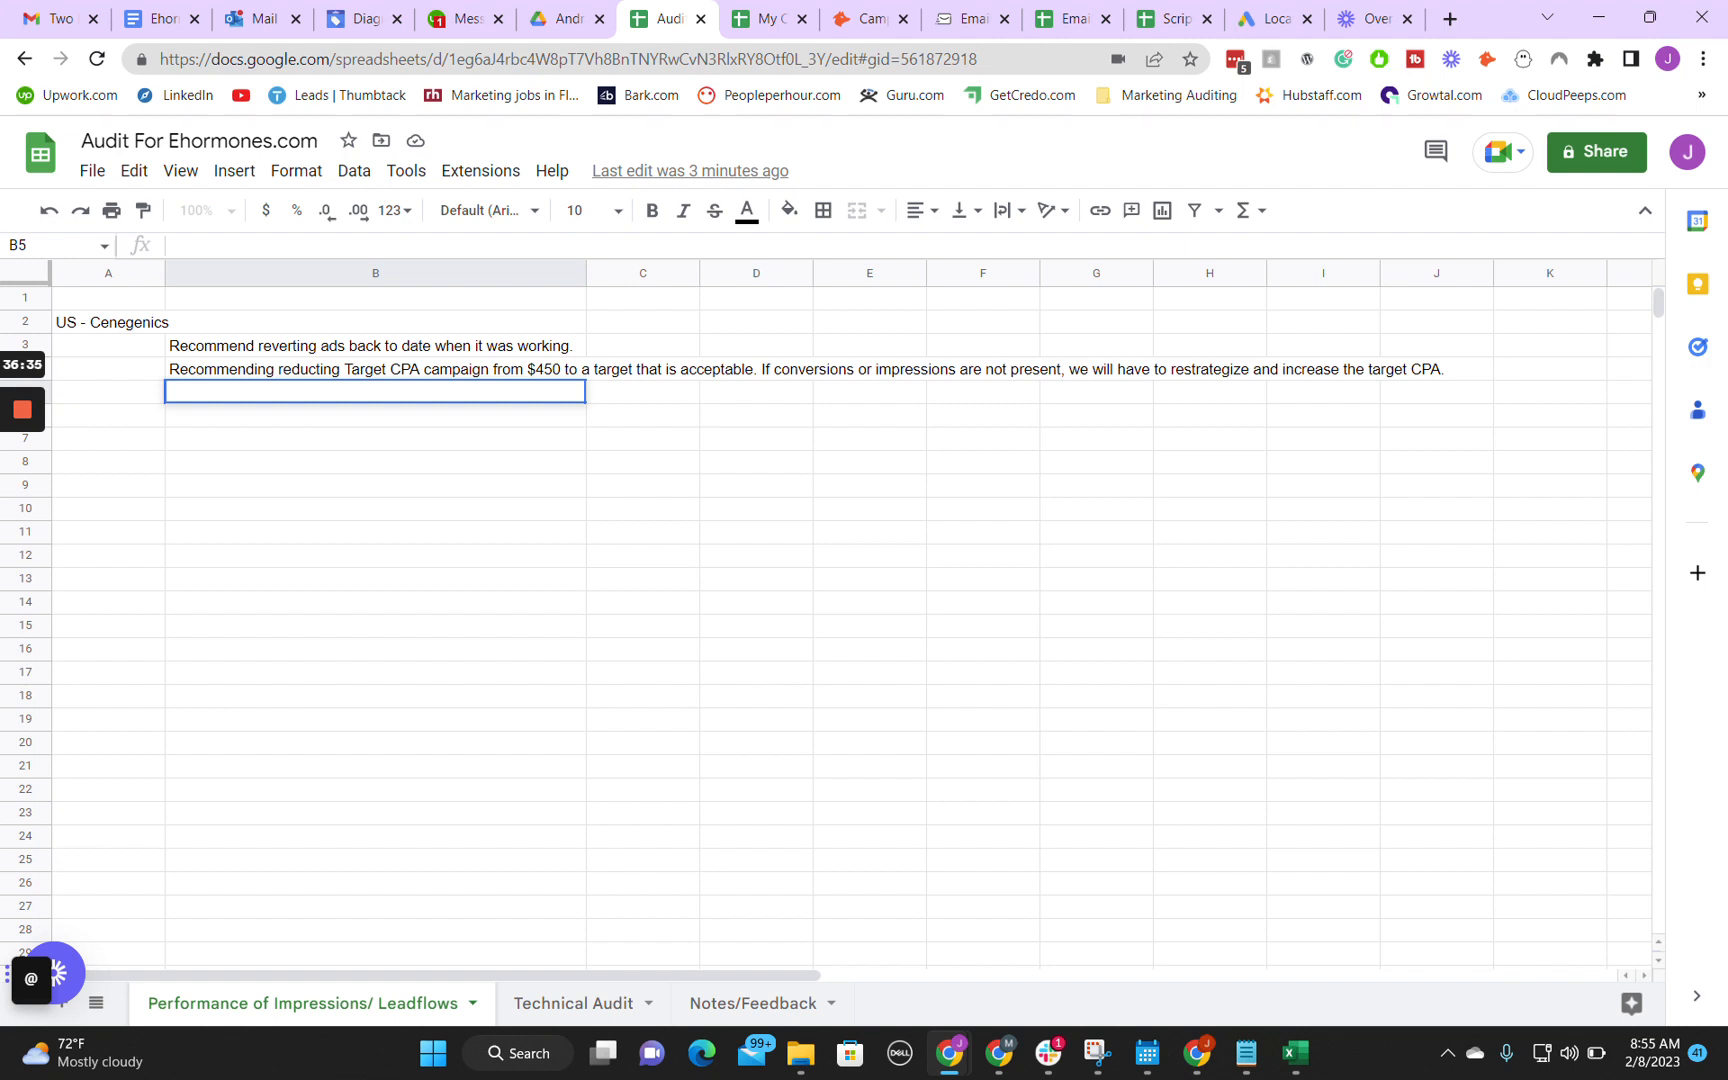
type("IF ads ar")
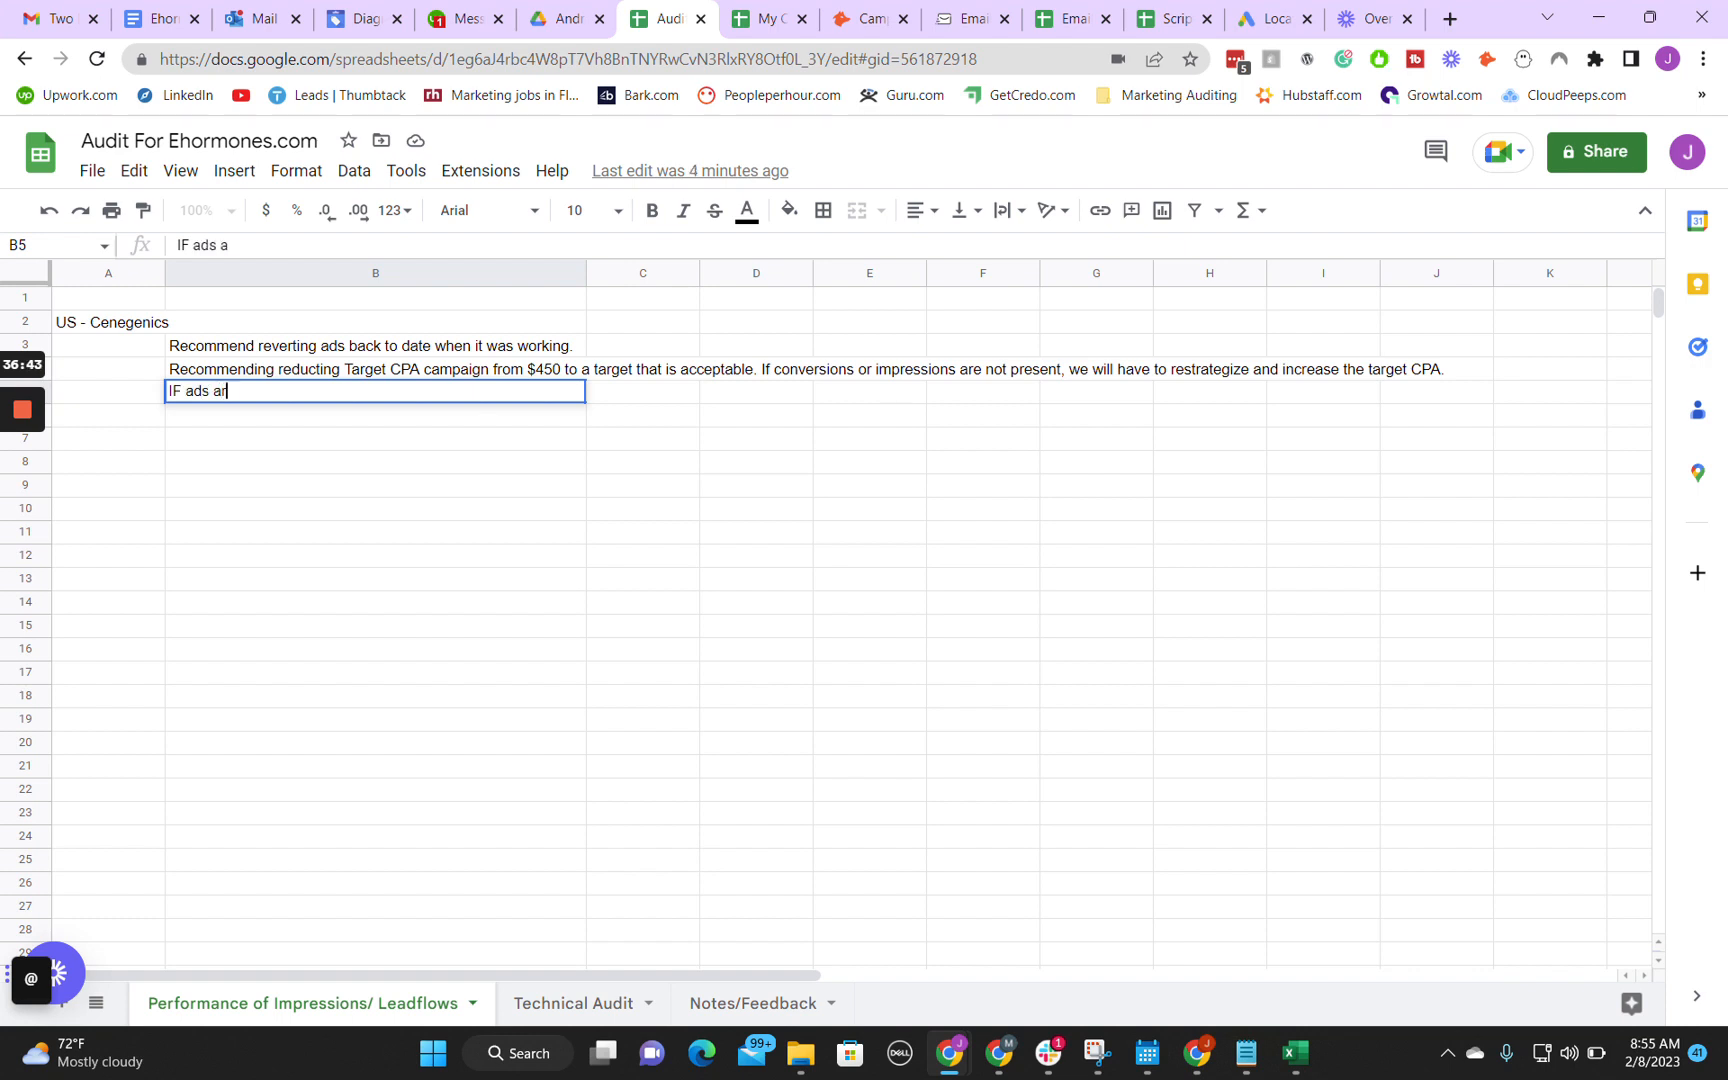
type("e not showing i")
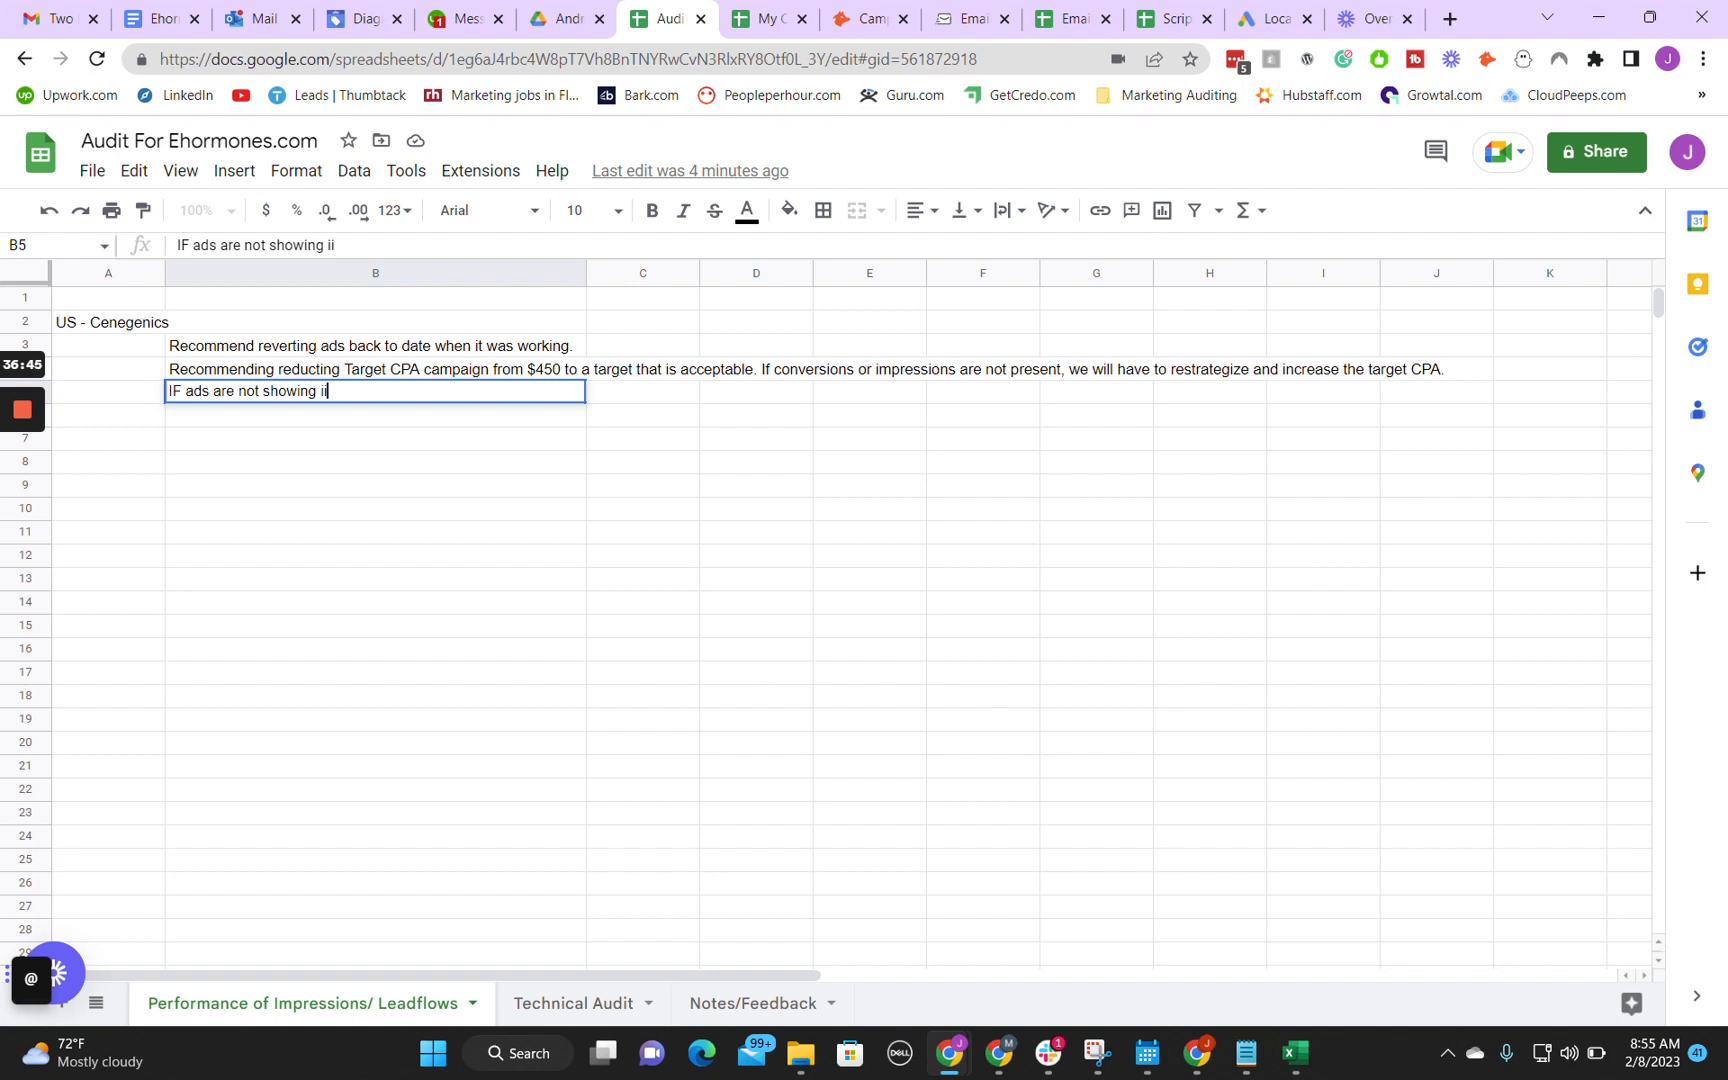
type("mpressions or a")
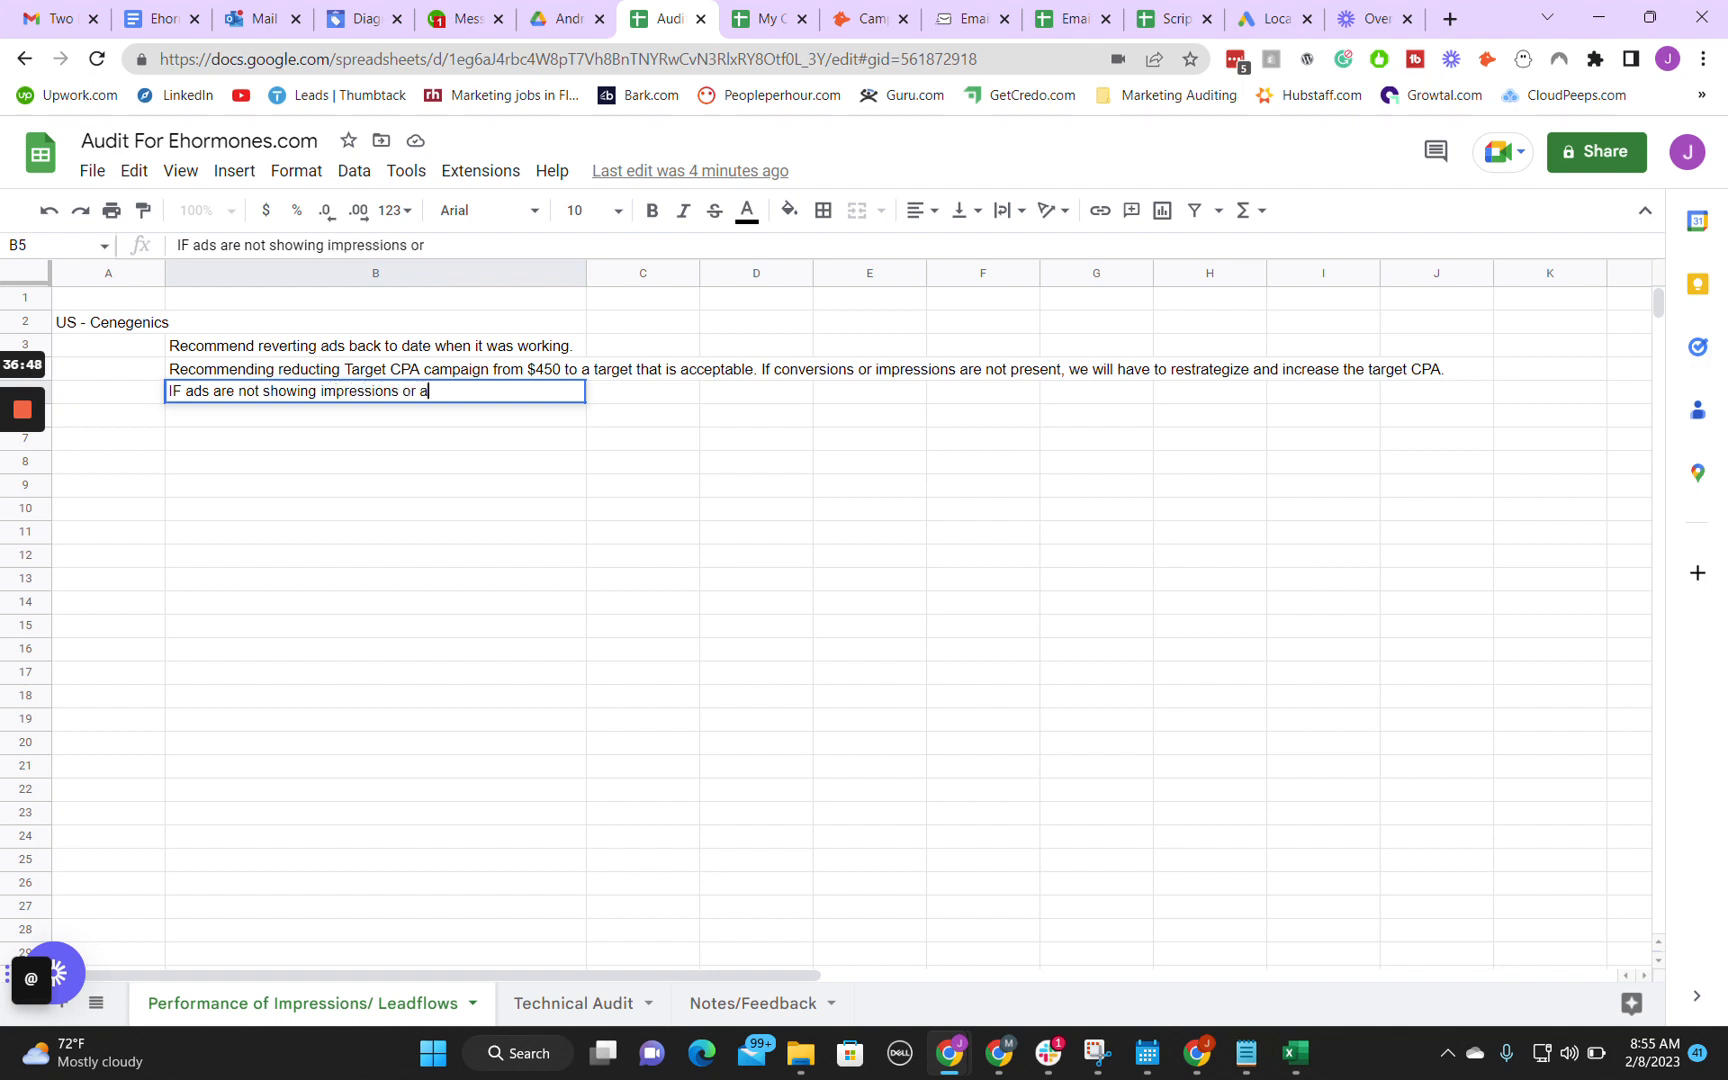
key("BackSpace")
type("the target CP")
type("A")
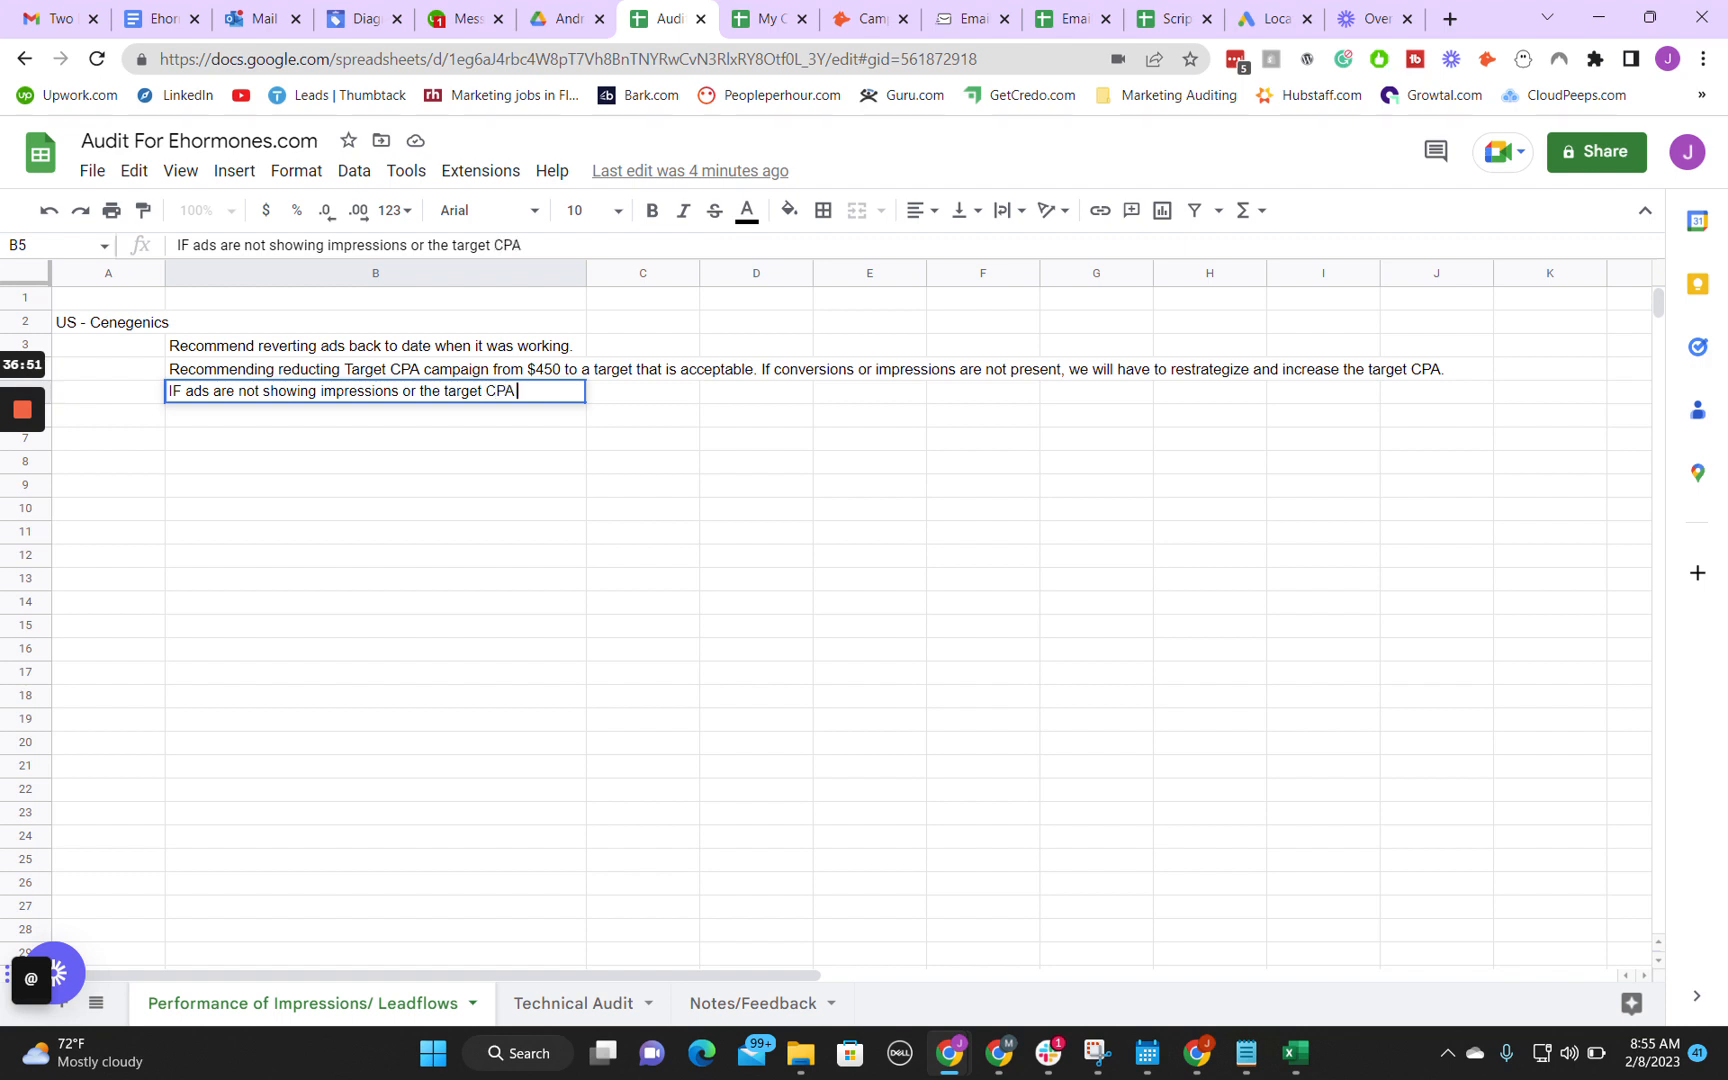
type(" cannot be acco")
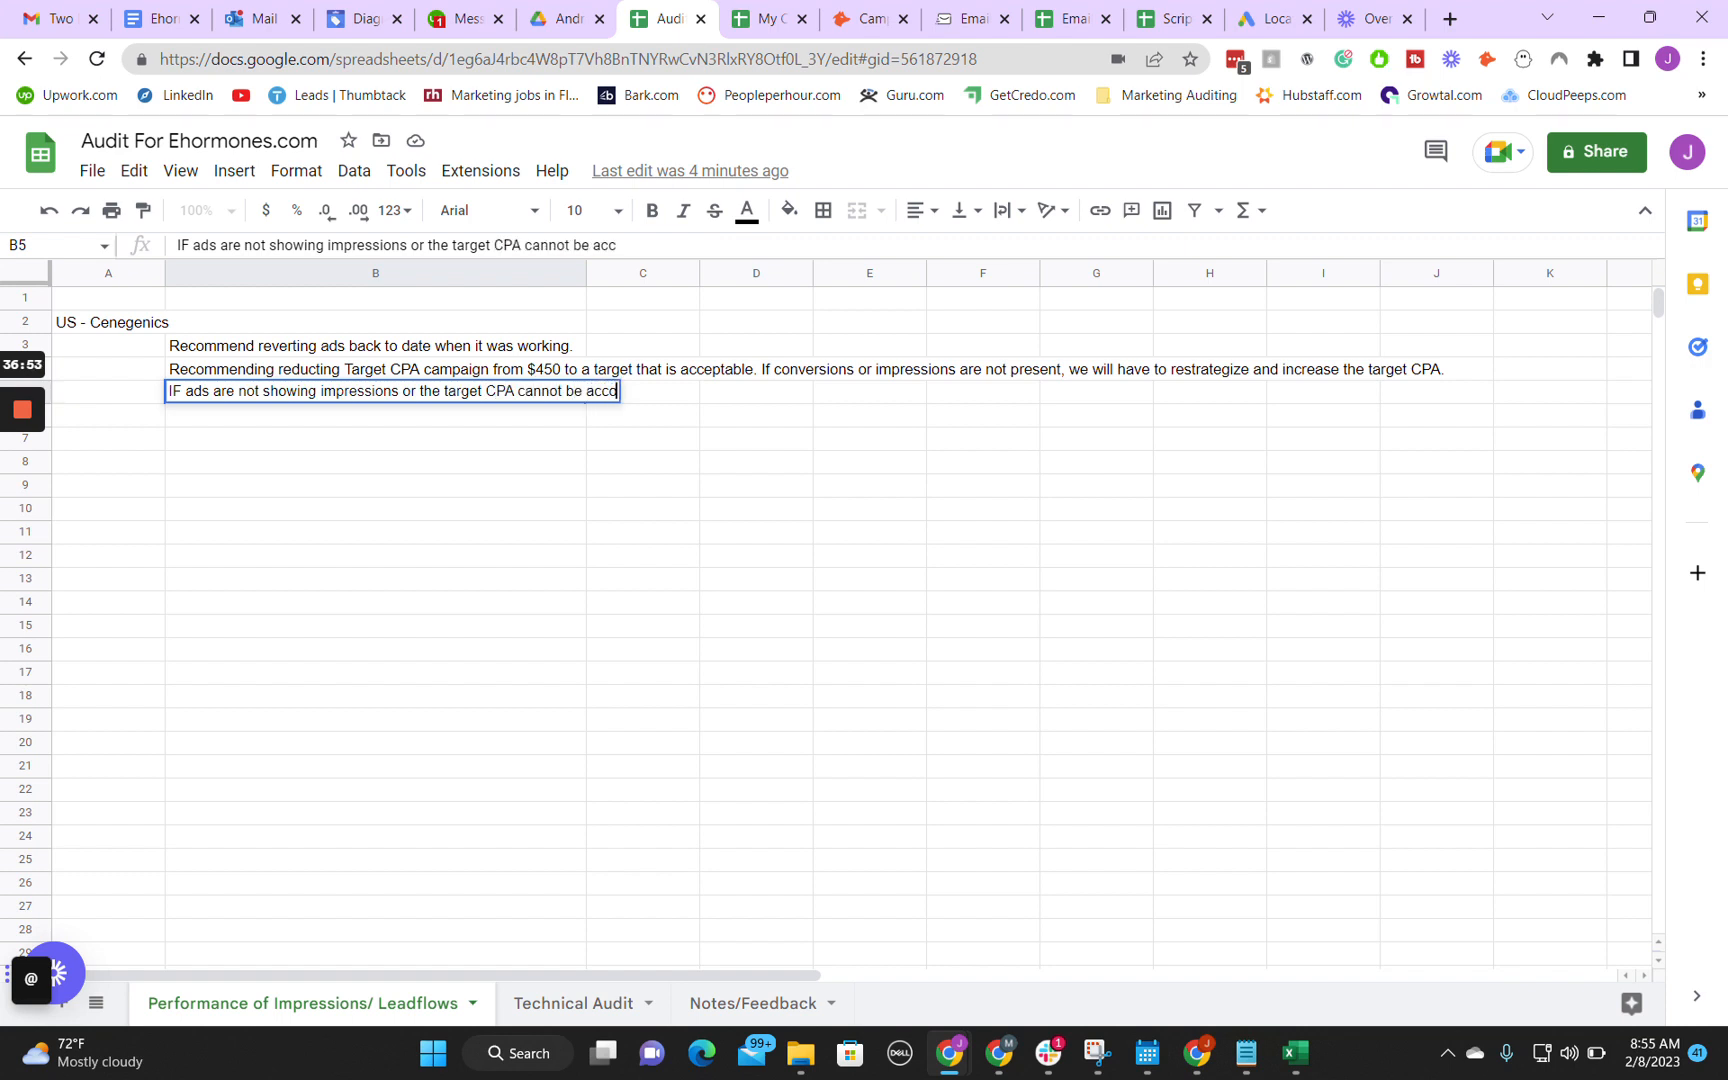
type("mplished after perform")
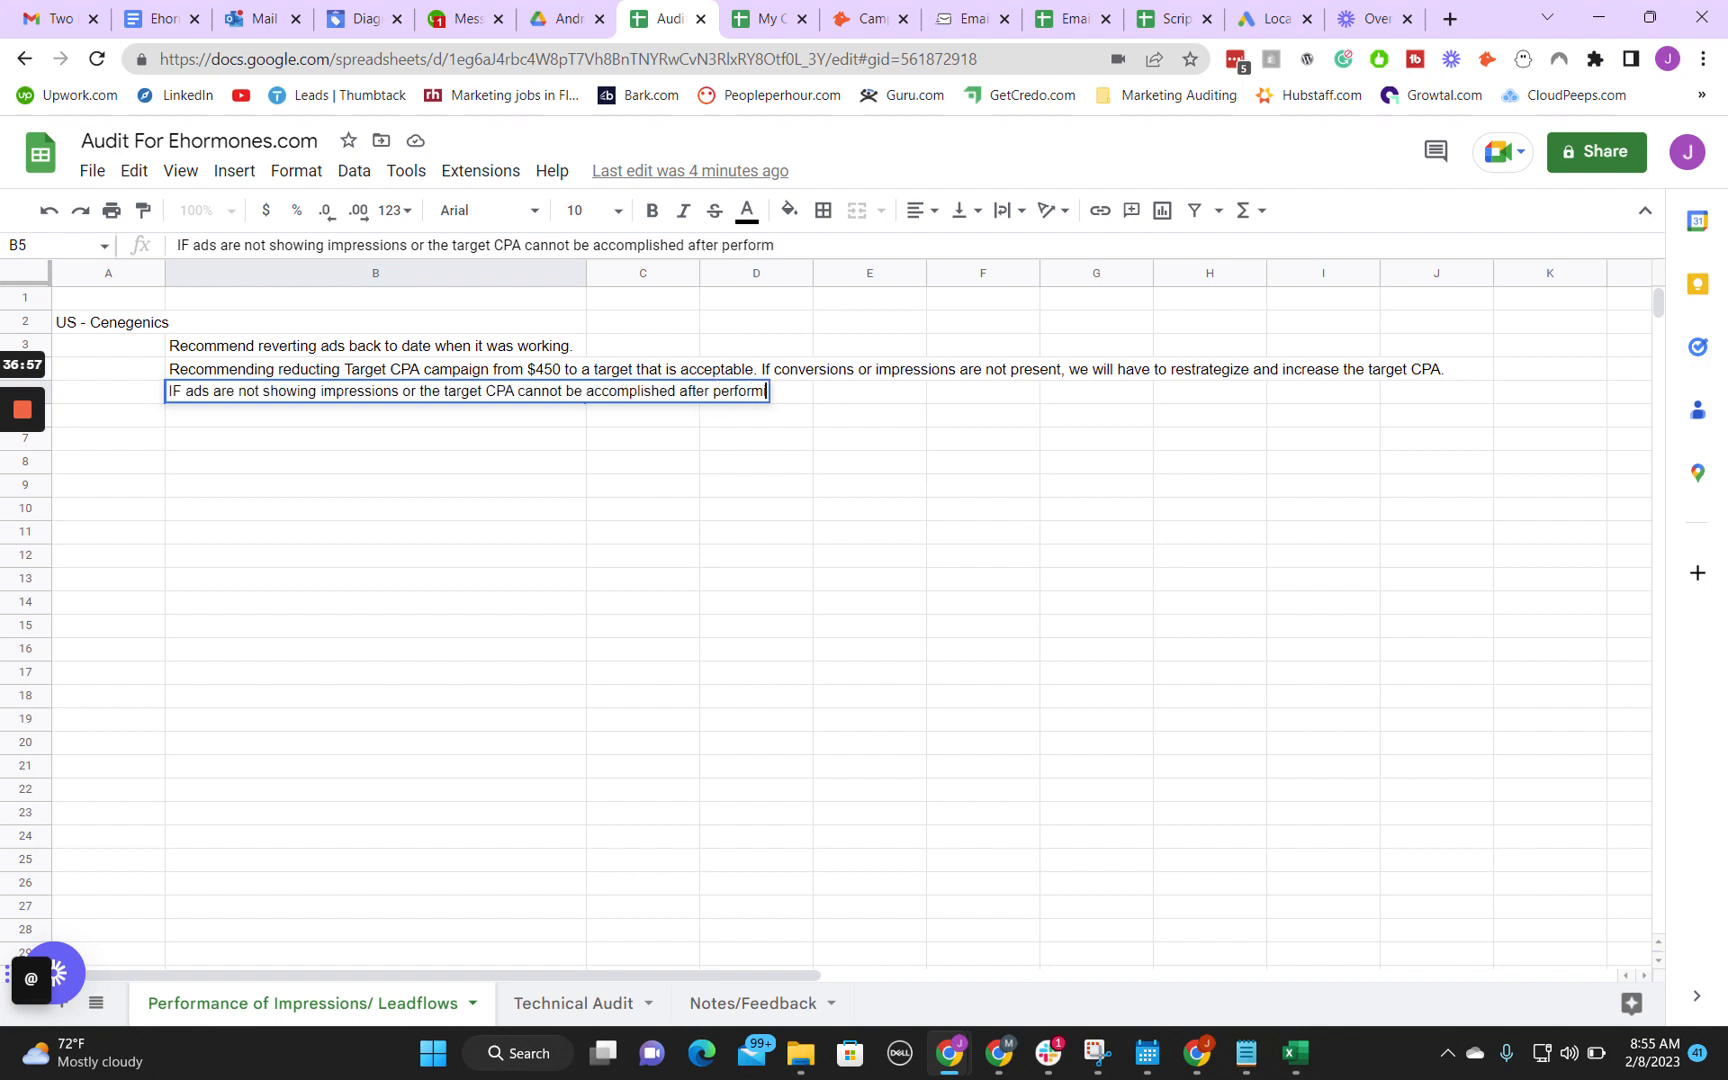
type("ing these adjustments. ")
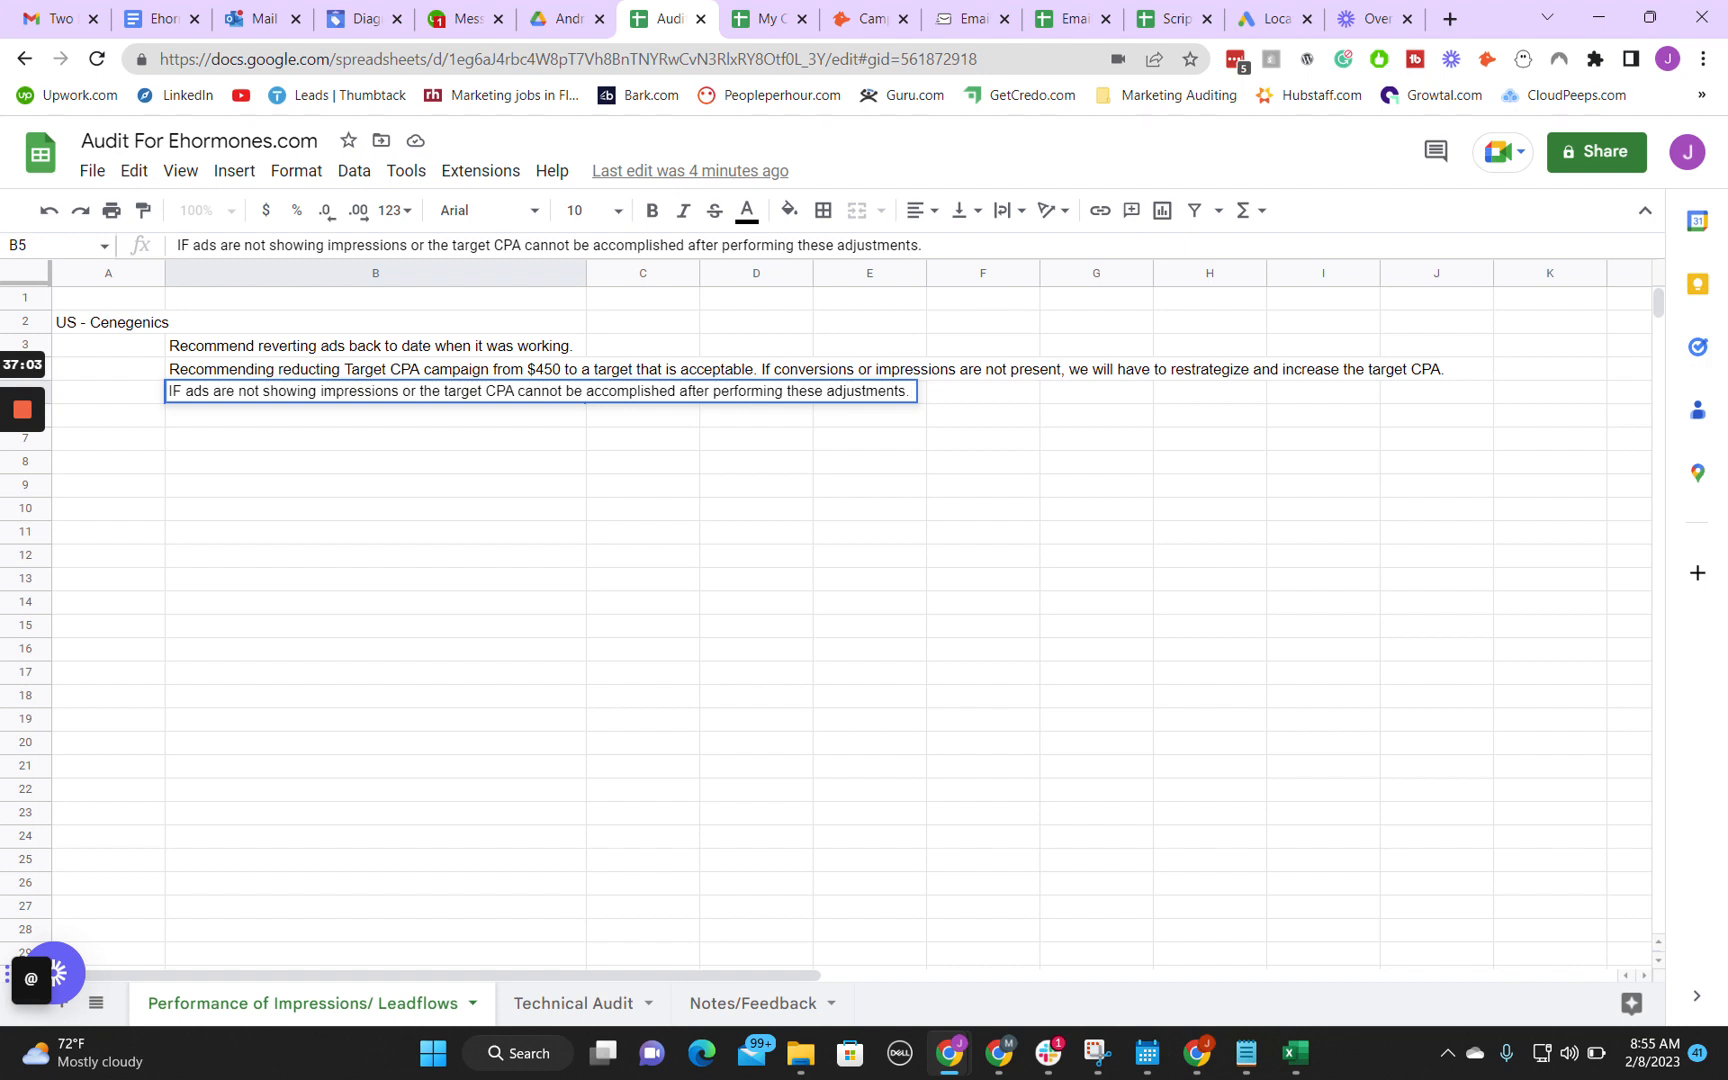
type("We will have to restra")
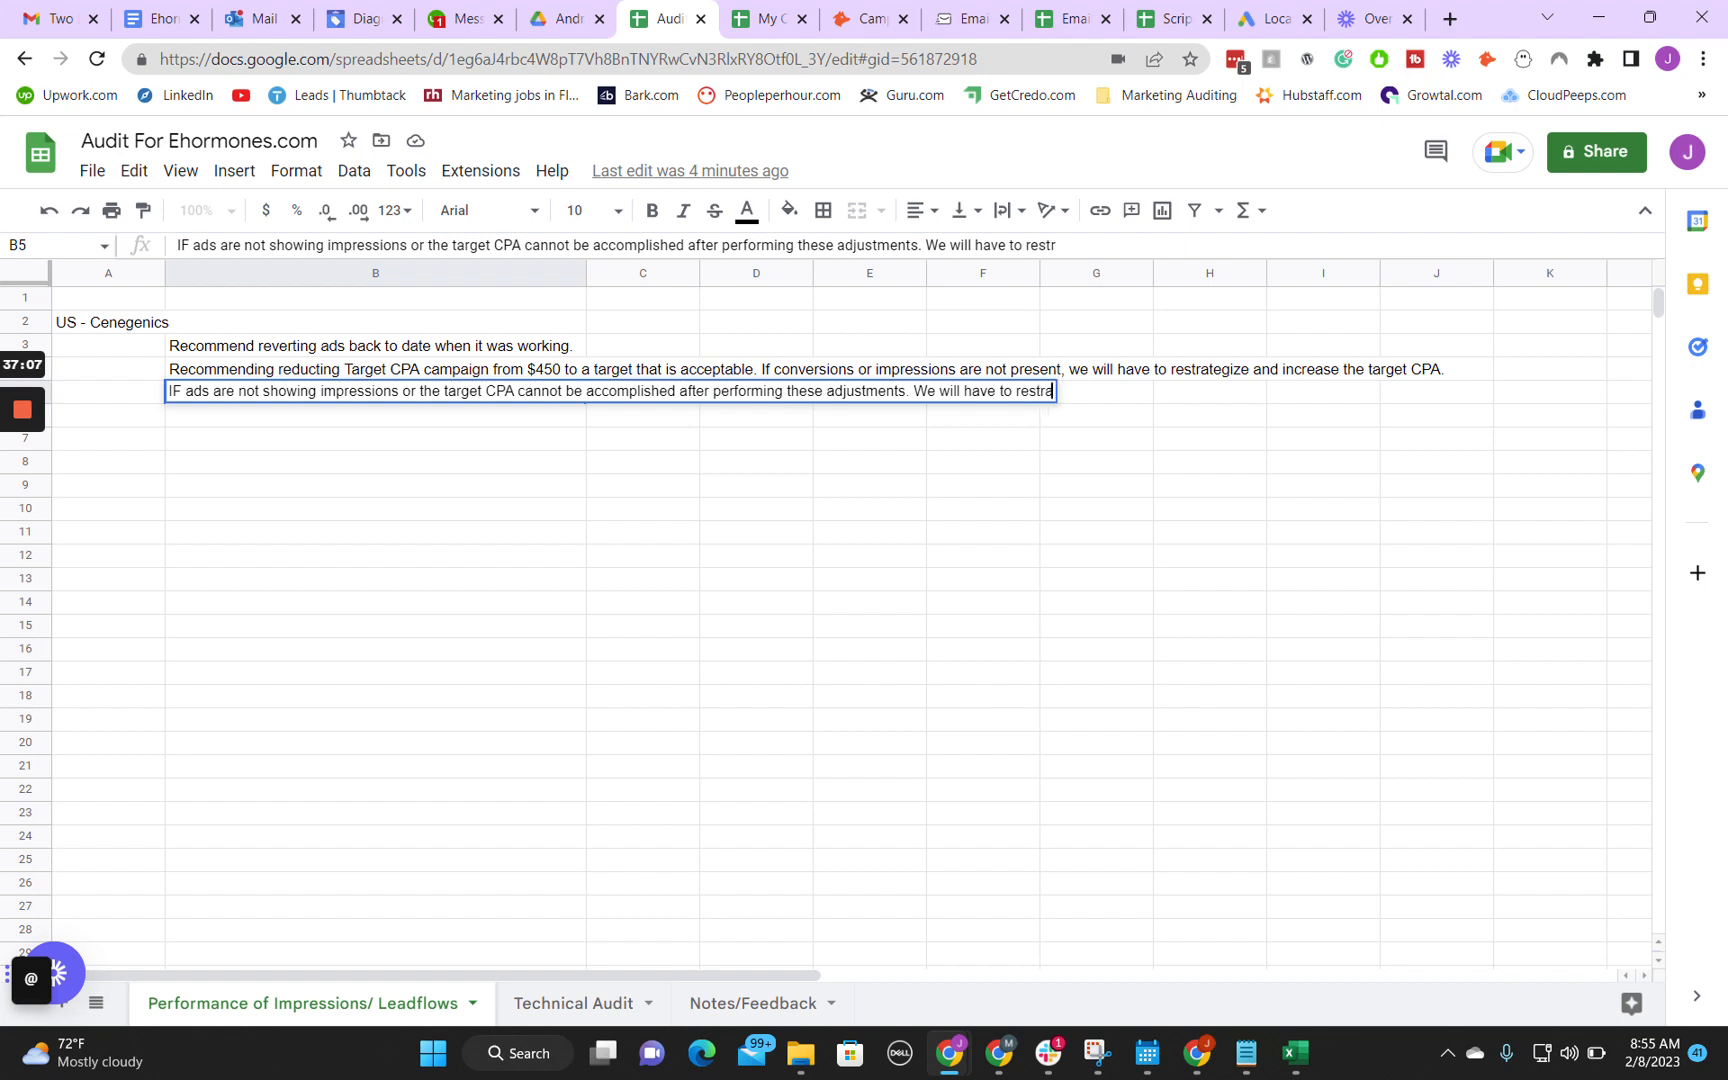
type("tegize, becau")
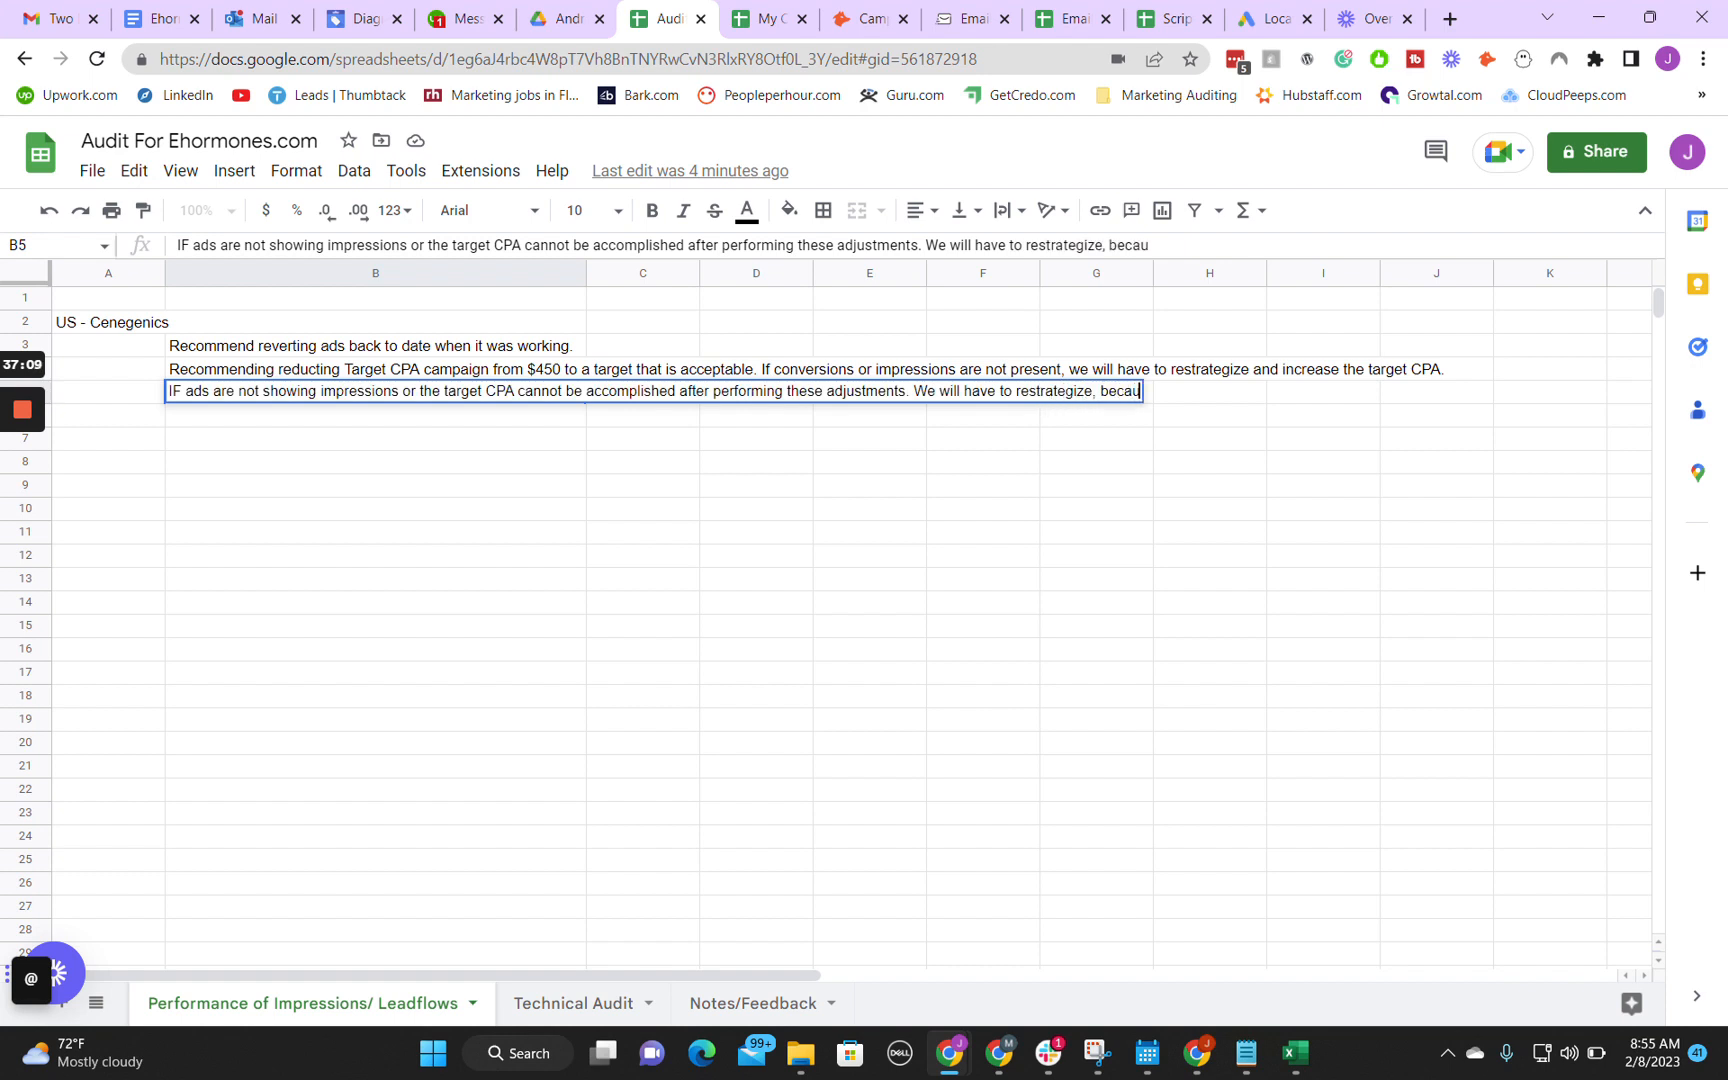
type("se the mark")
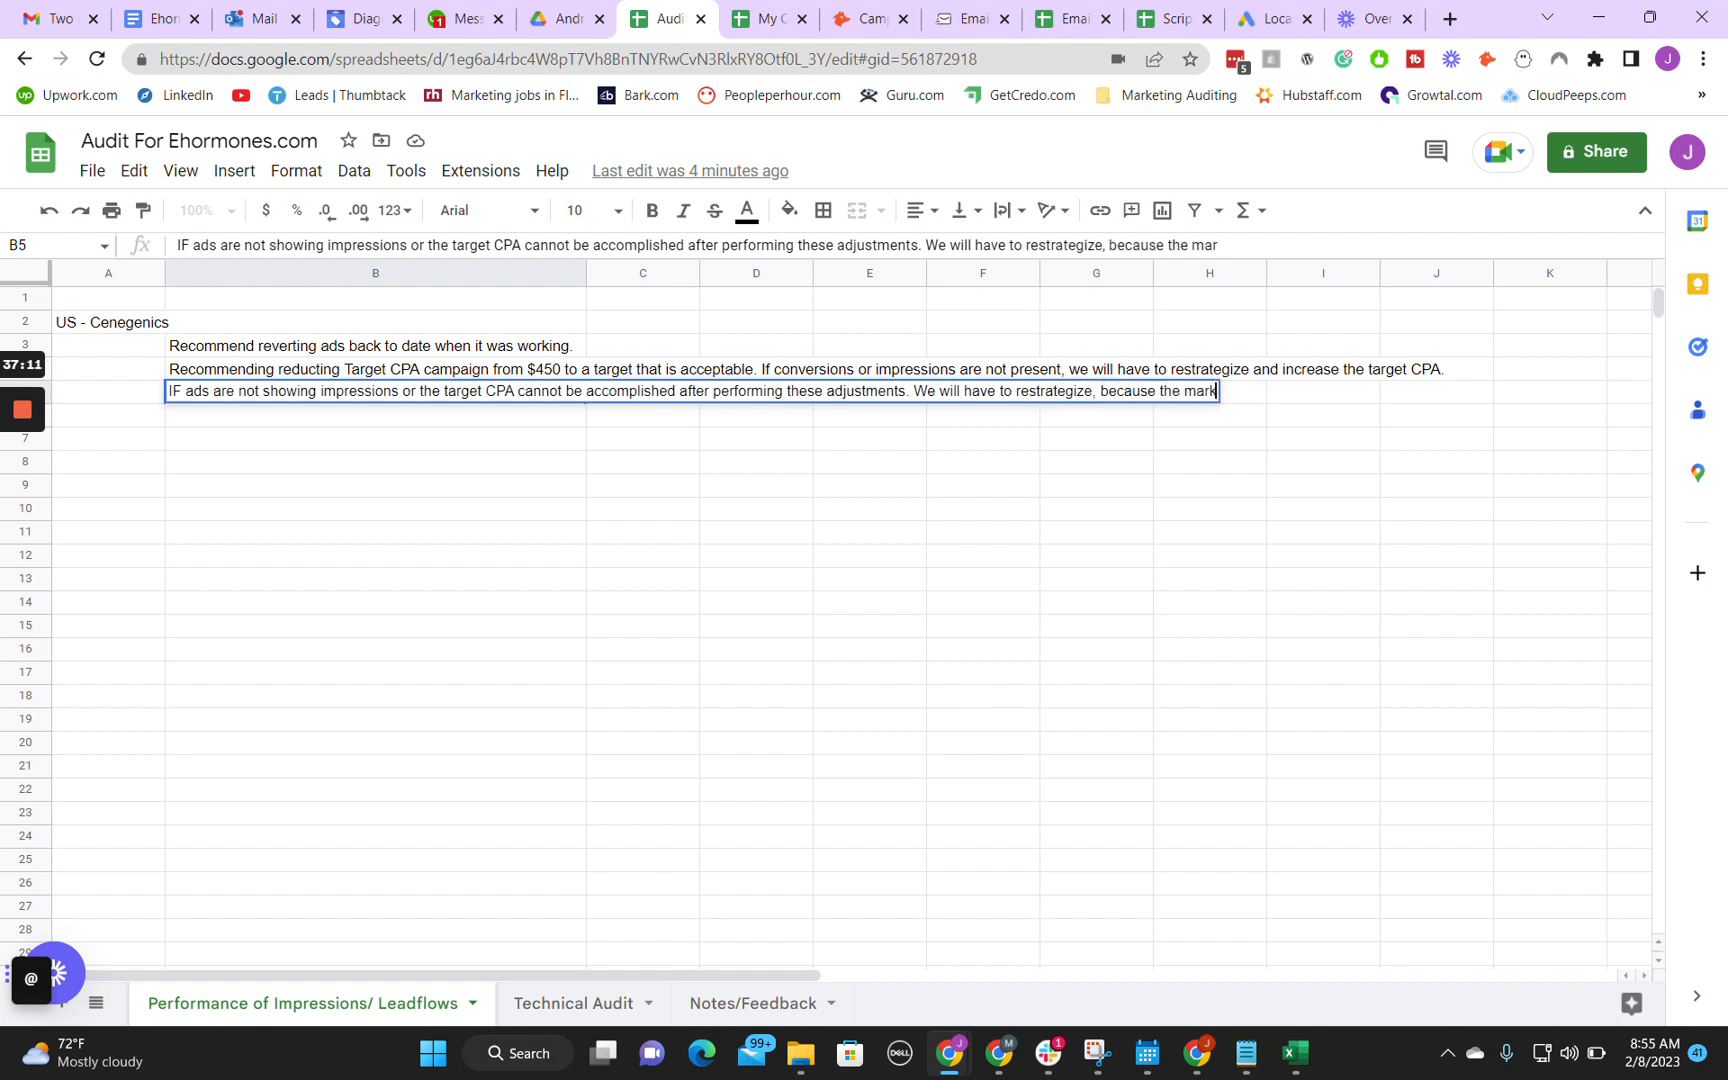
type("et is demanding")
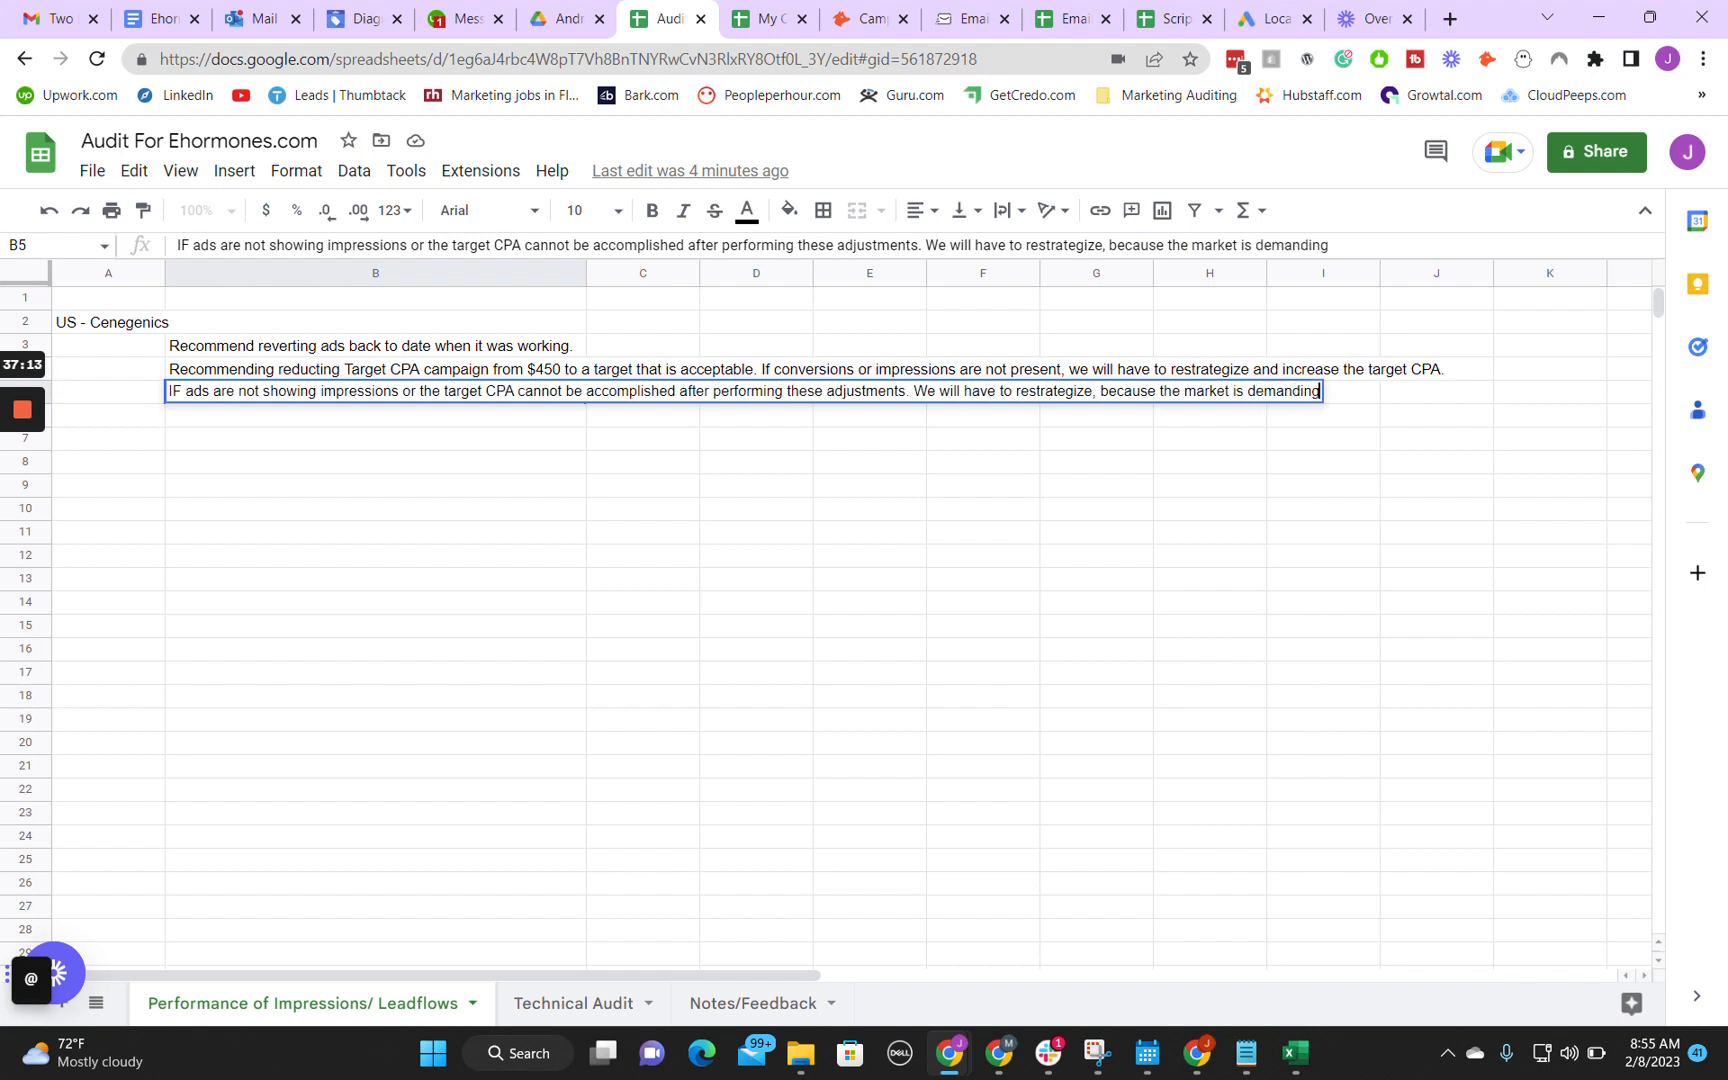
type(" a higher CP")
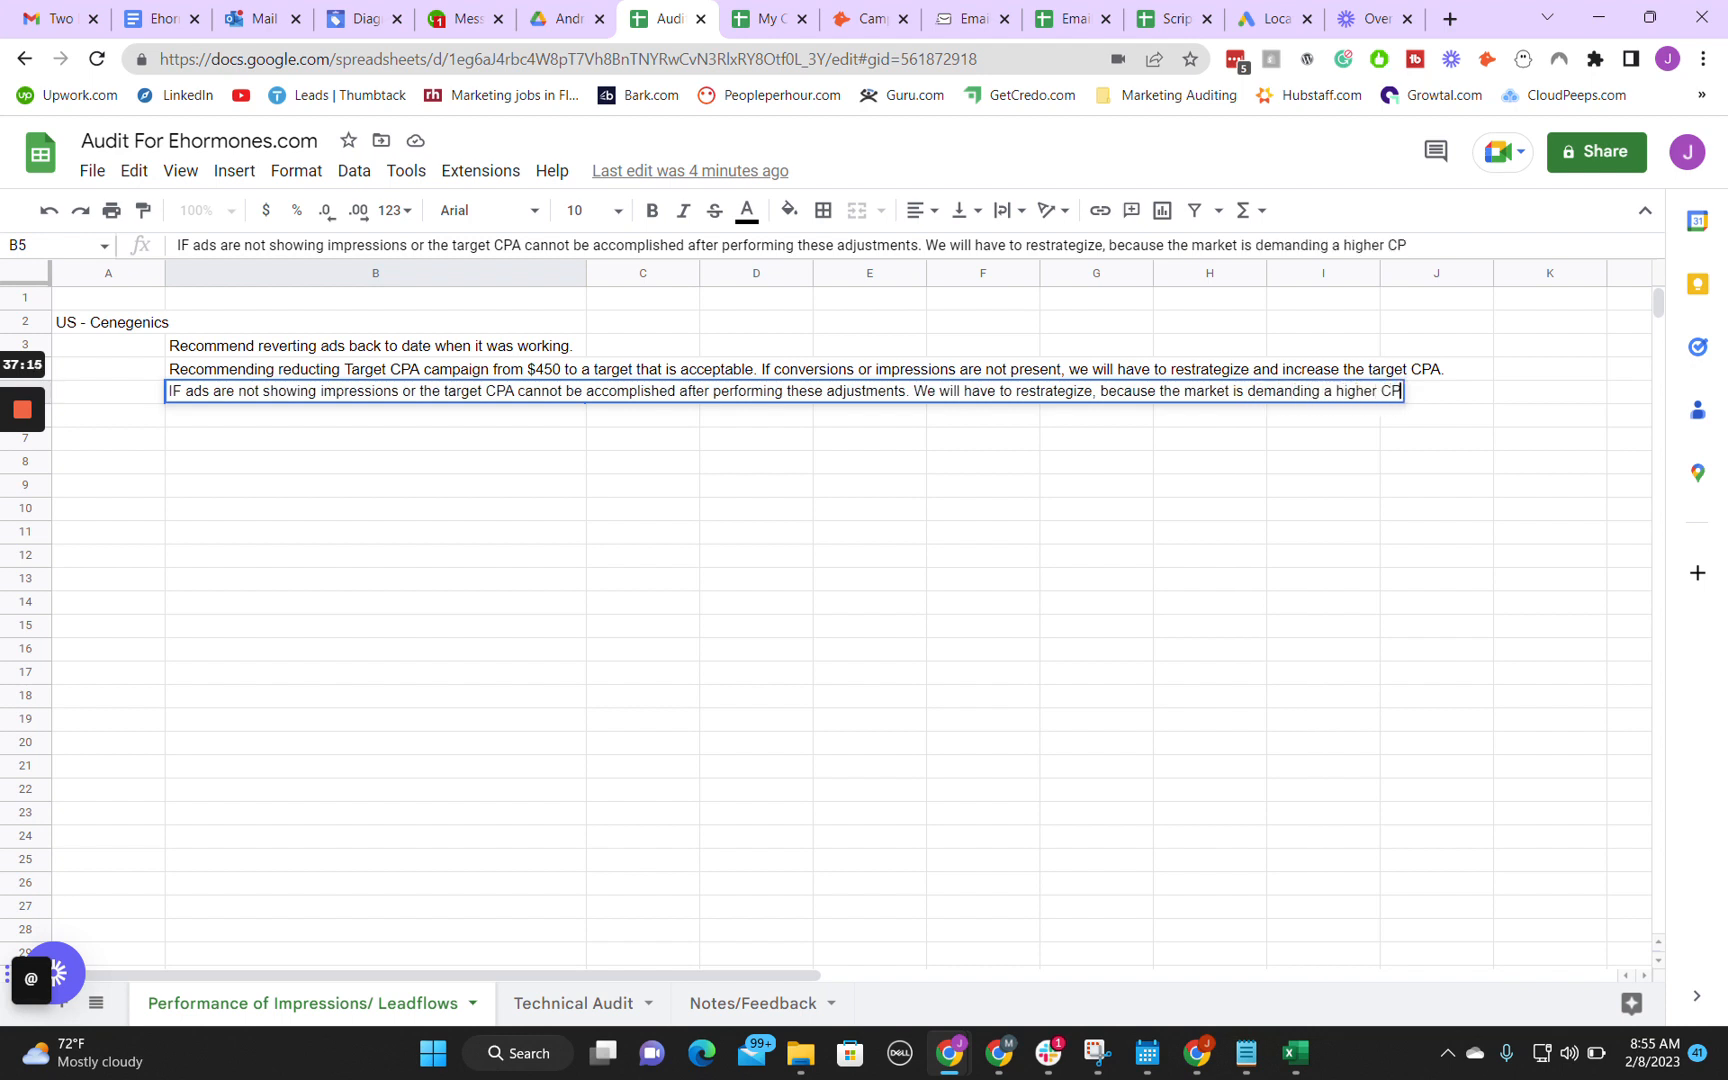
type("A.")
Step: Complete cell B5 with "We will have to restrategize, because the market is demanding a higher CPA."
key("Return")
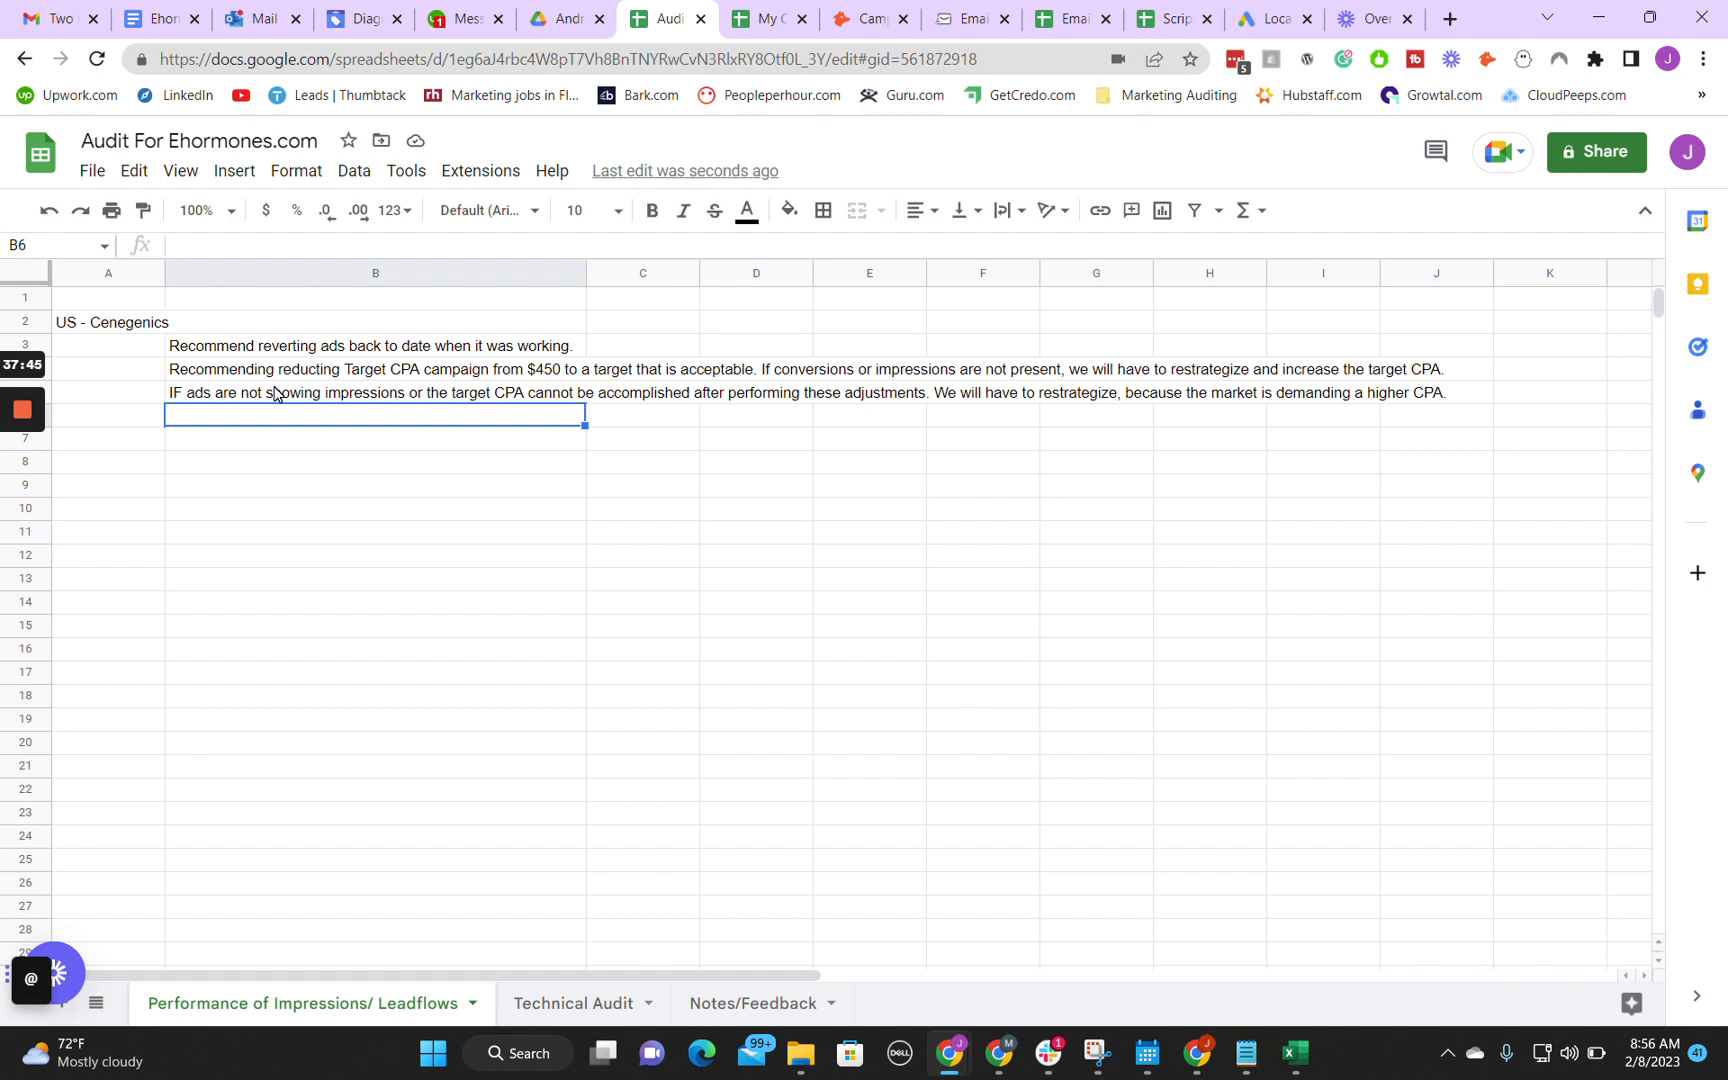
Step: Return to Google Ads, close the campaign details and look over the campaign's remaining sections
mouse_move(999, 1053)
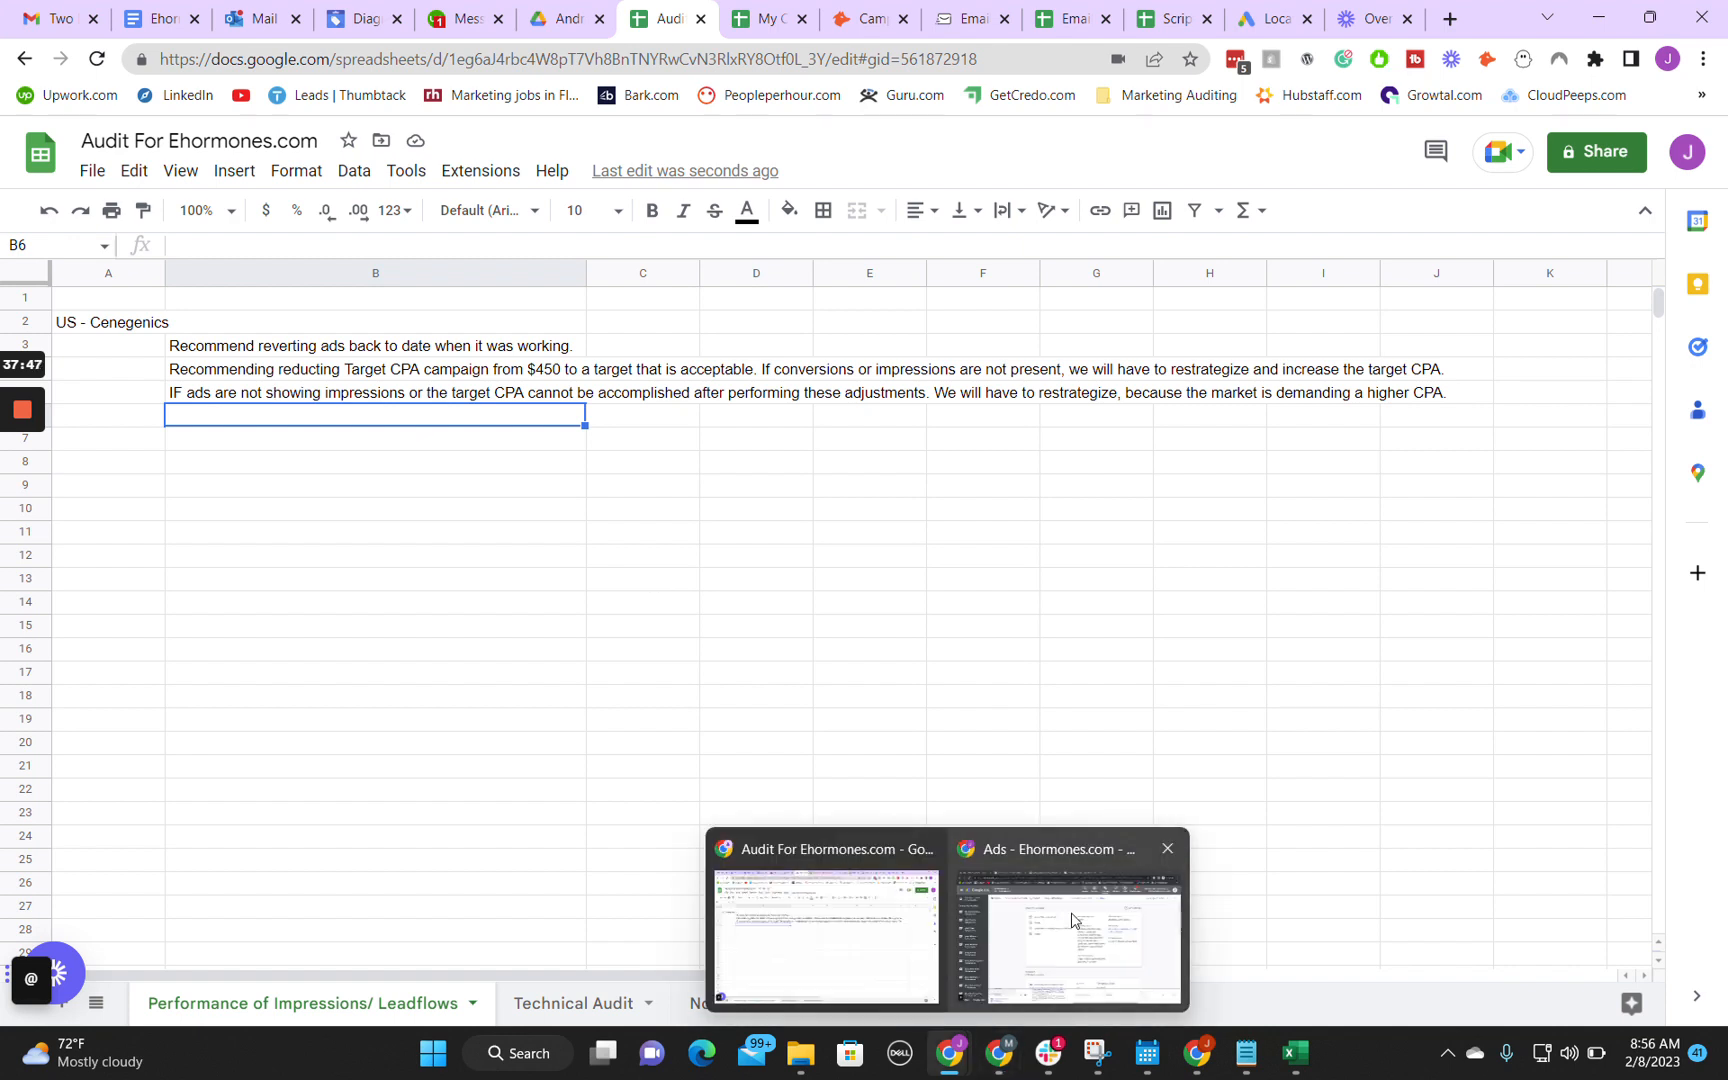
left_click(1072, 918)
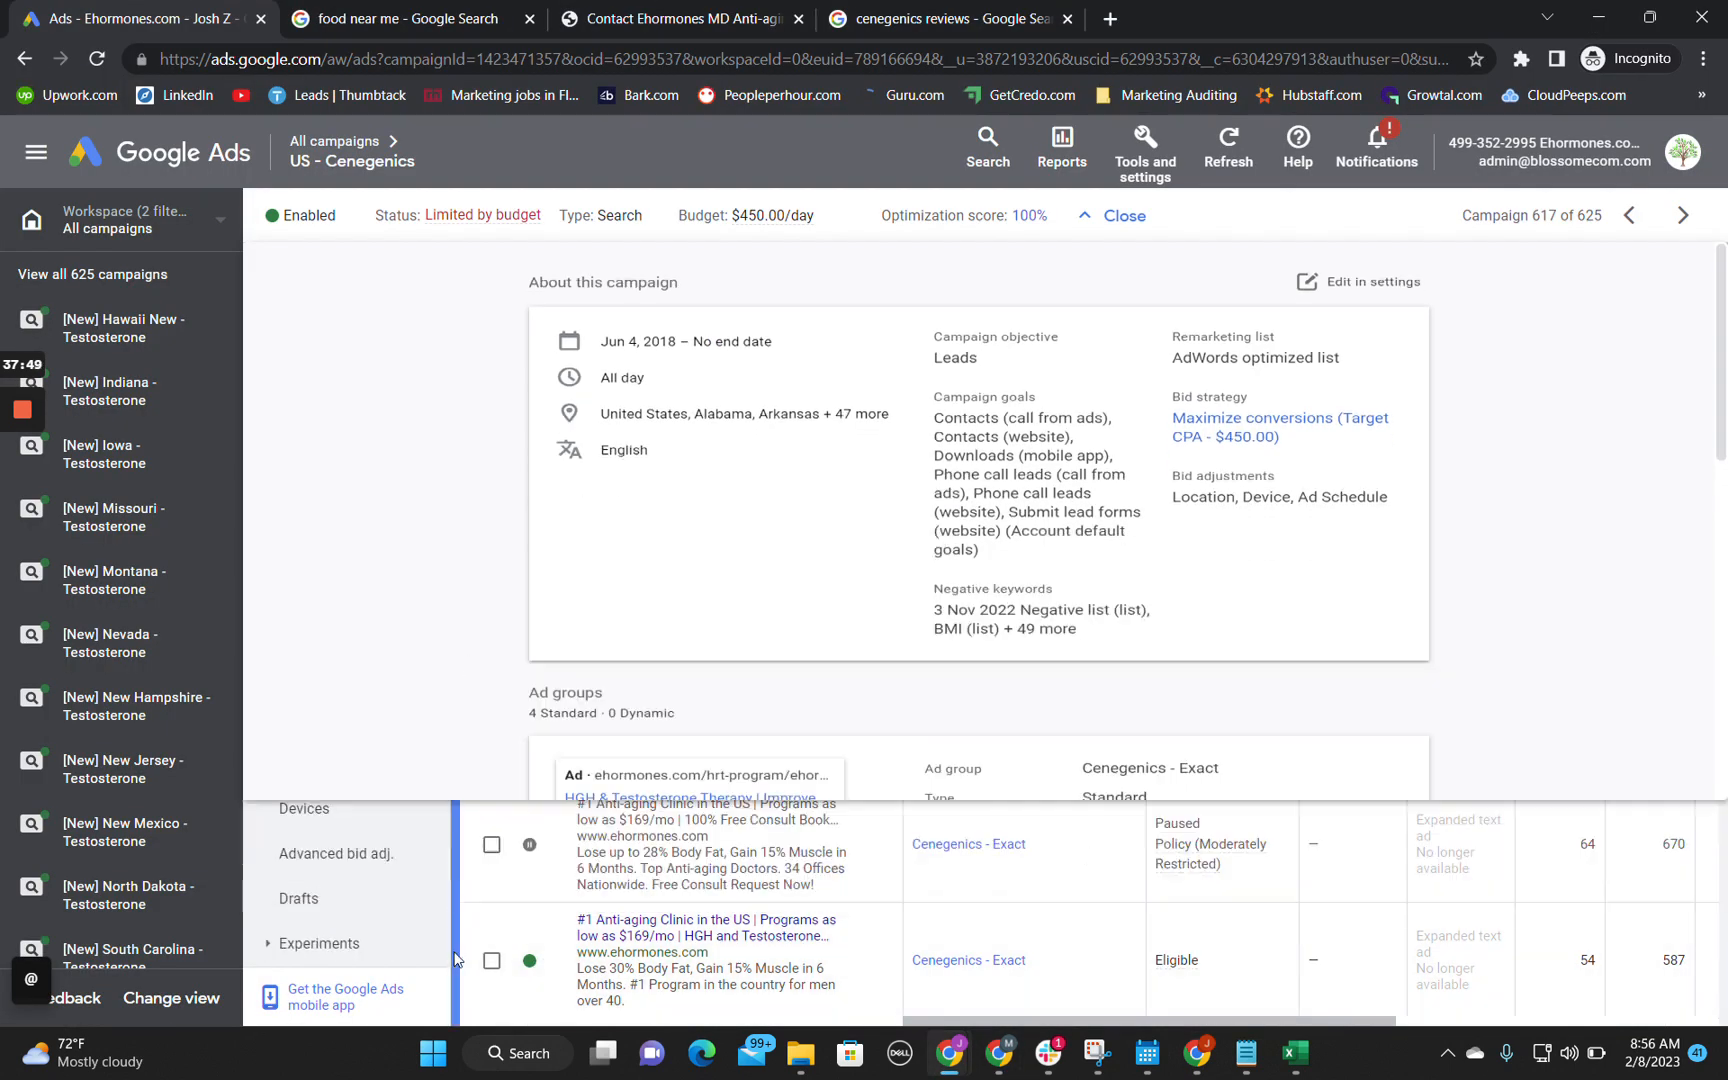
scroll(374, 900, "up", 3)
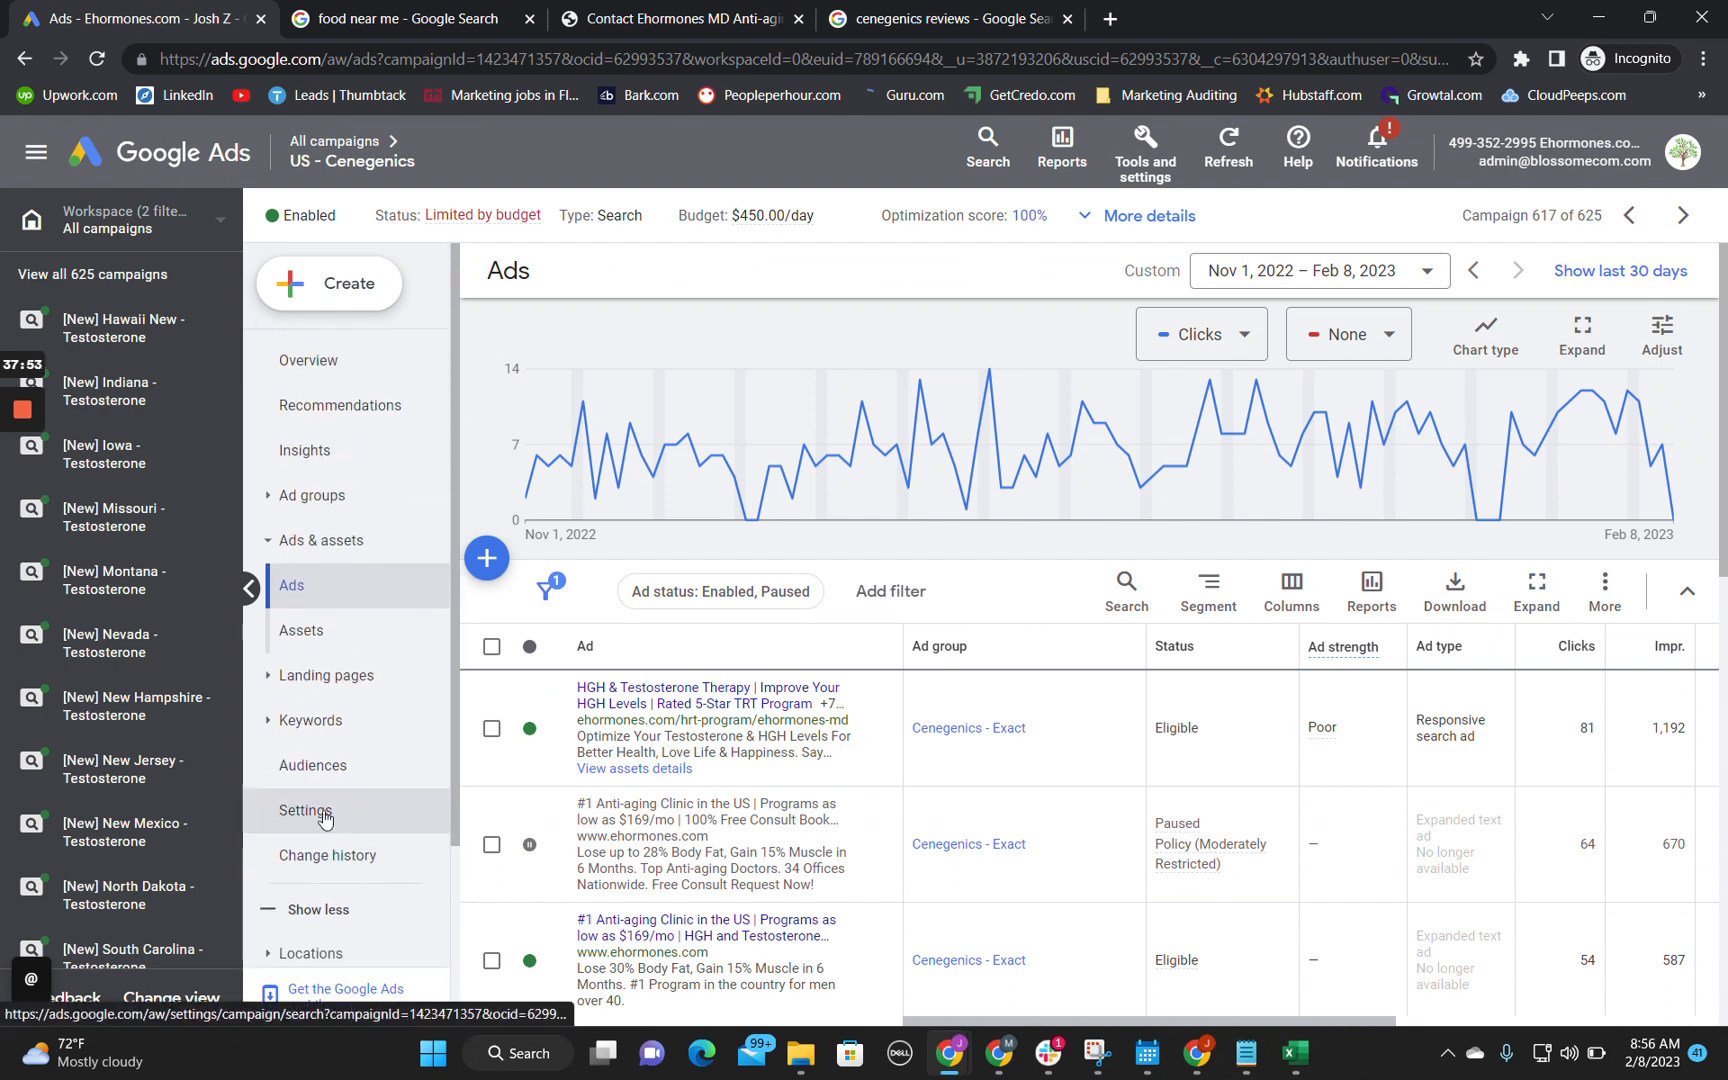
Step: Open the US - Cenegenics campaign's change history and its date range selection, exiting the change history annotations guide
left_click(349, 855)
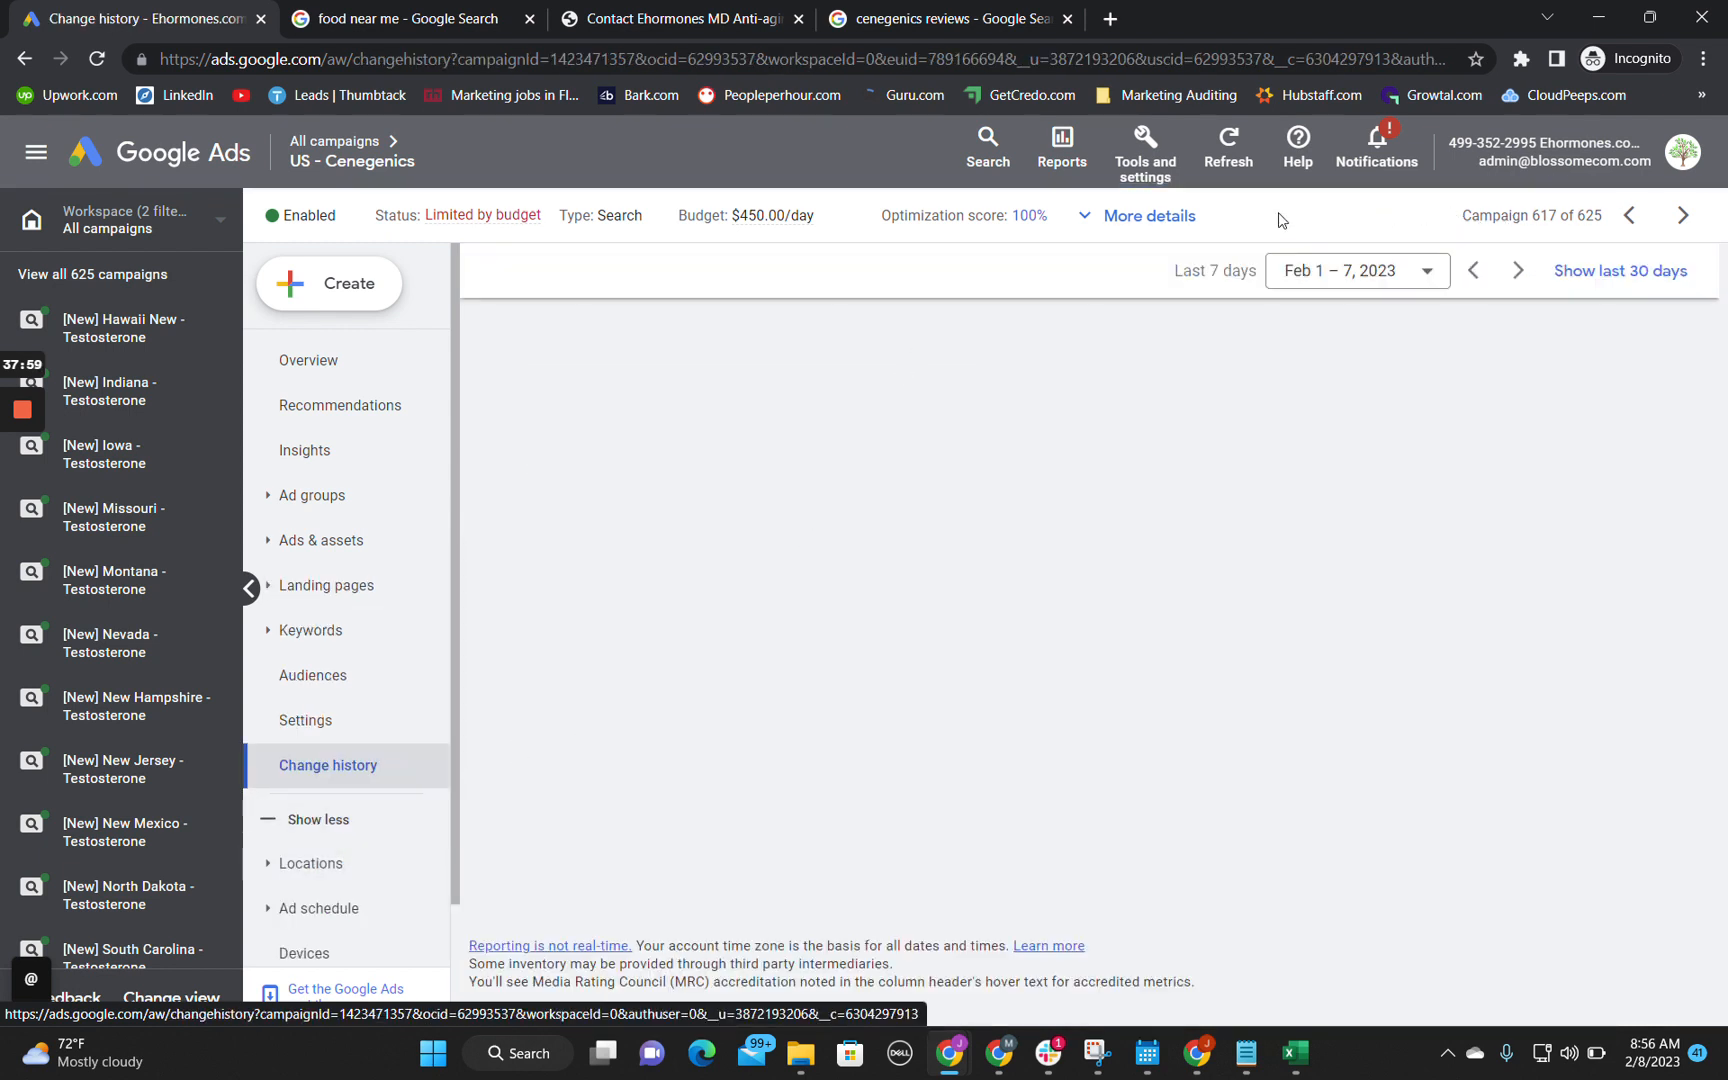
left_click(1283, 271)
scroll(1467, 580, "down", 4)
scroll(1467, 580, "up", 2)
scroll(1467, 580, "up", 1)
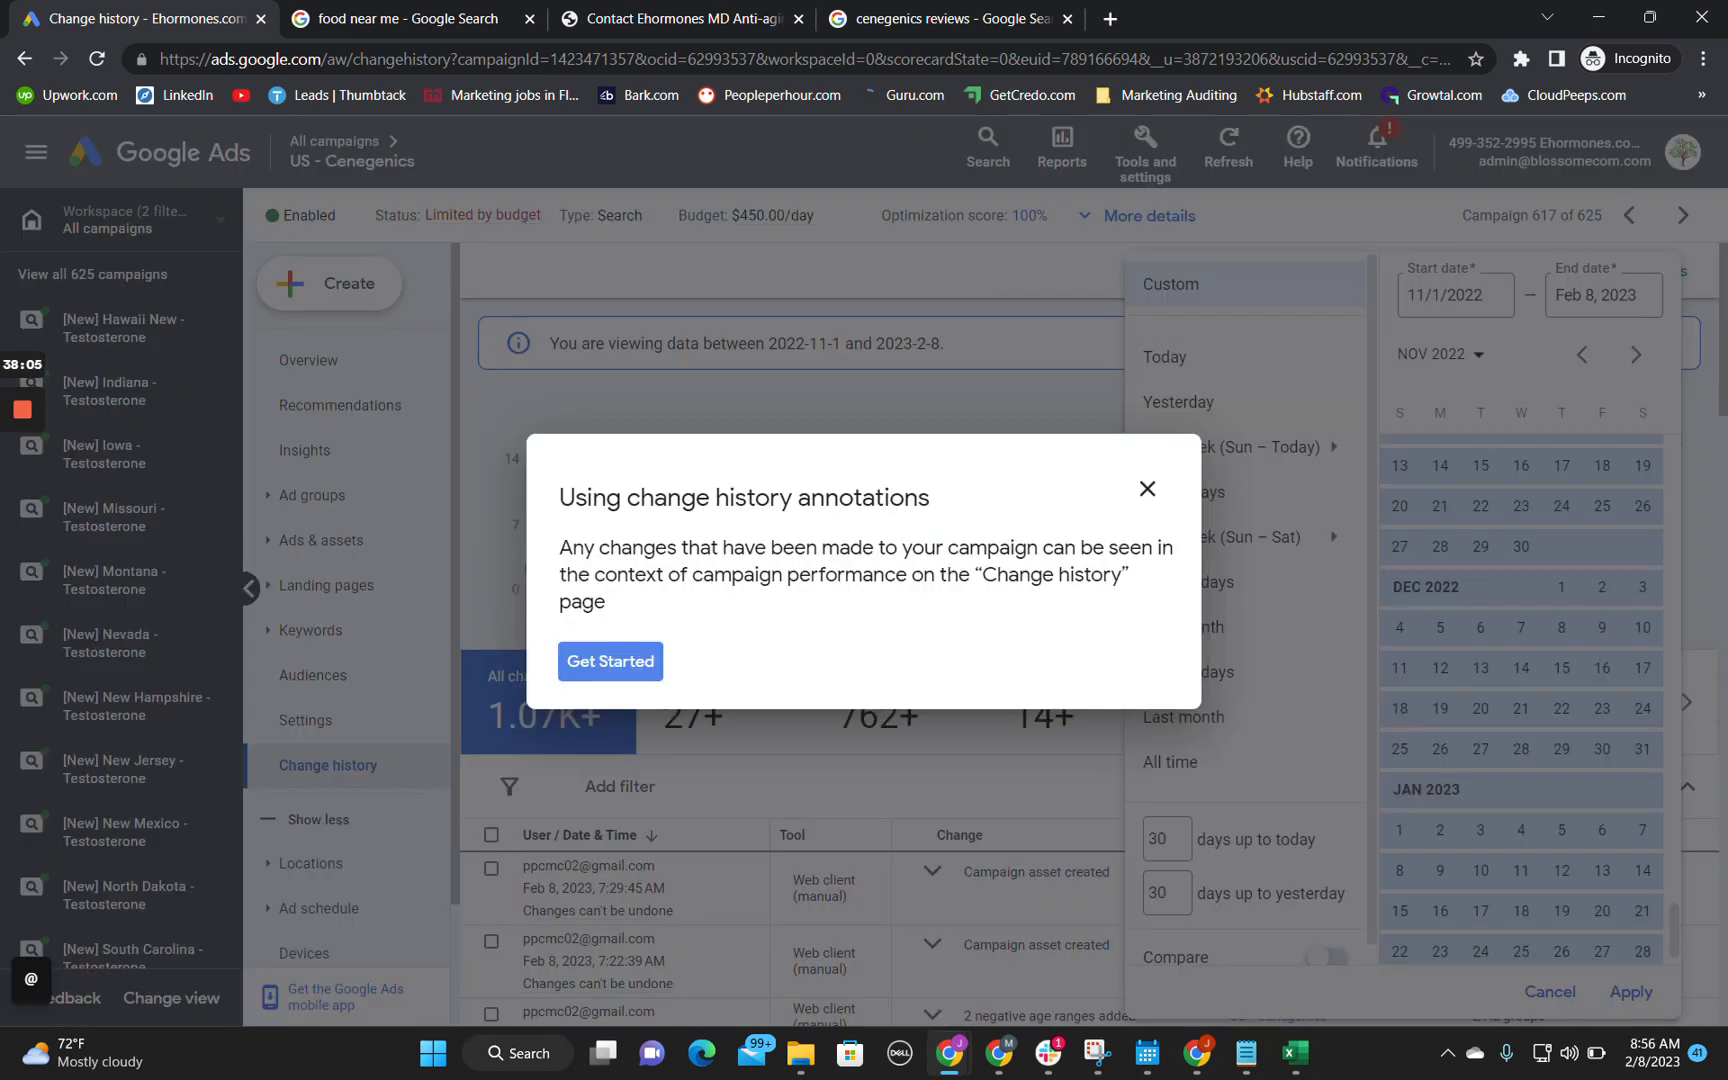
left_click(1164, 490)
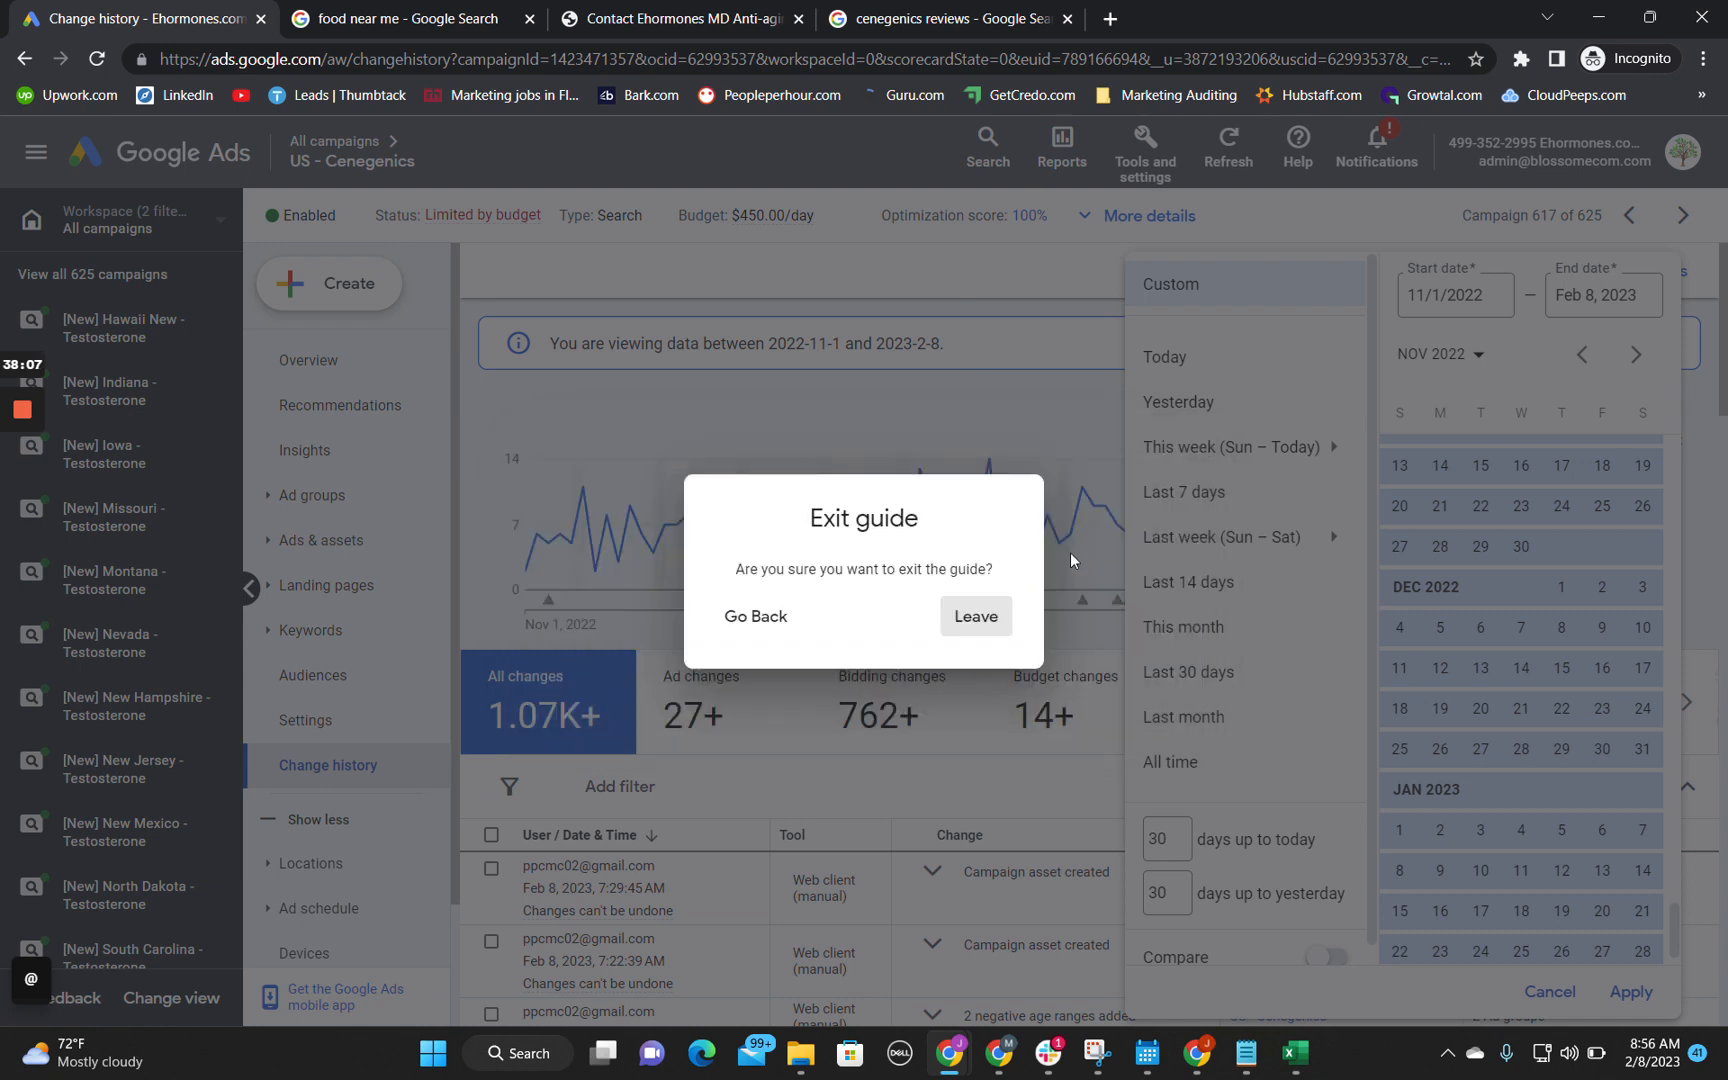
left_click(973, 614)
Step: Set the change history's date range to Dec 7, 2022 – Feb 8, 2023
scroll(1538, 690, "down", 1)
scroll(1538, 690, "down", 1)
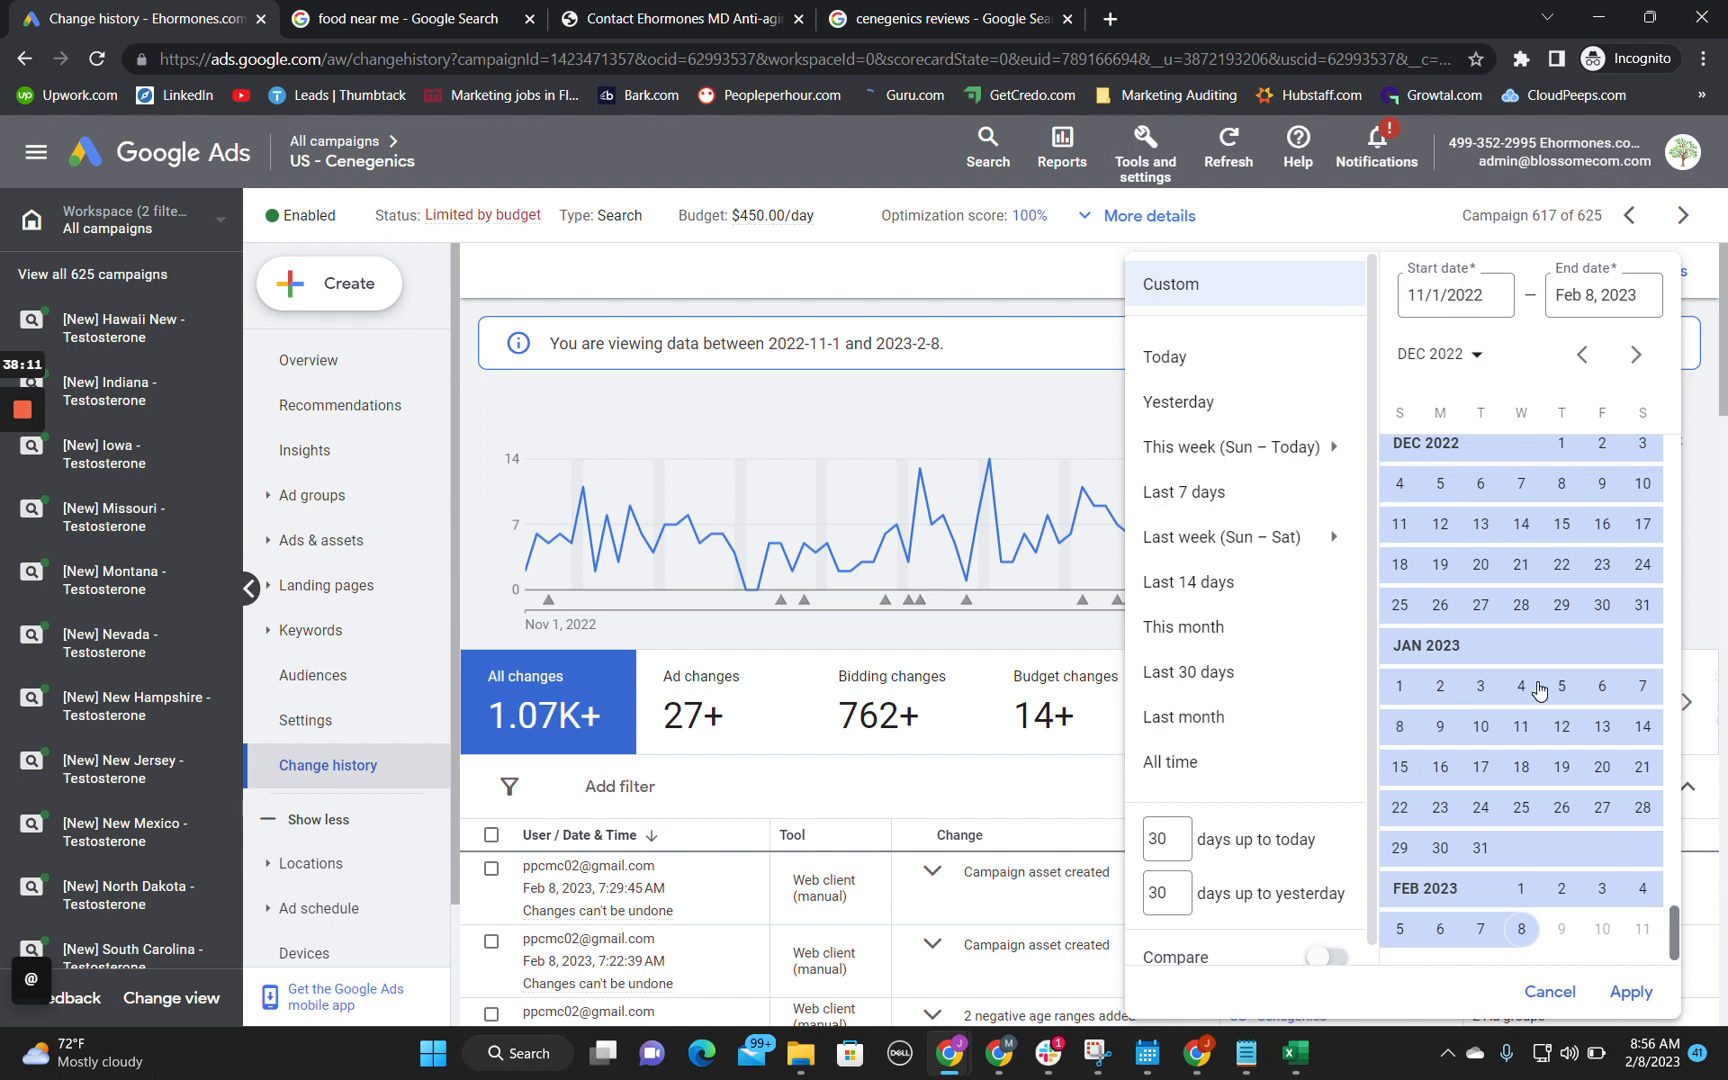
scroll(1540, 691, "up", 1)
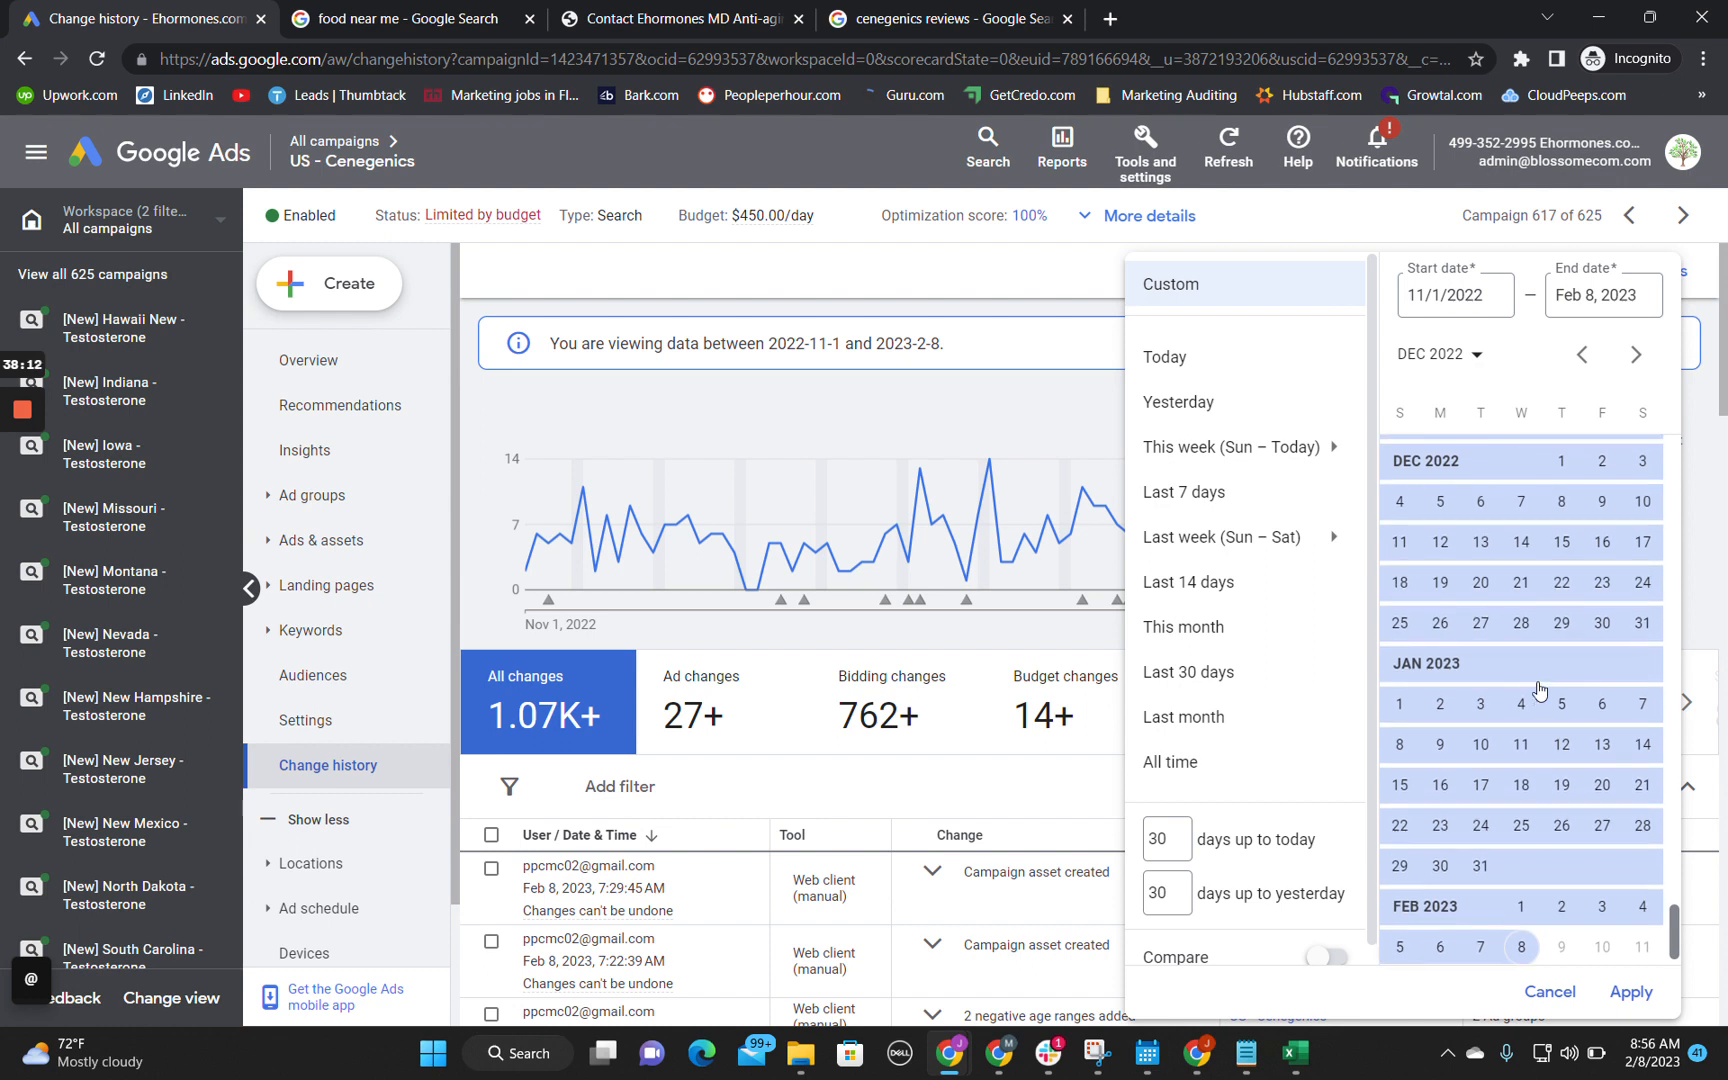
left_click(1512, 945)
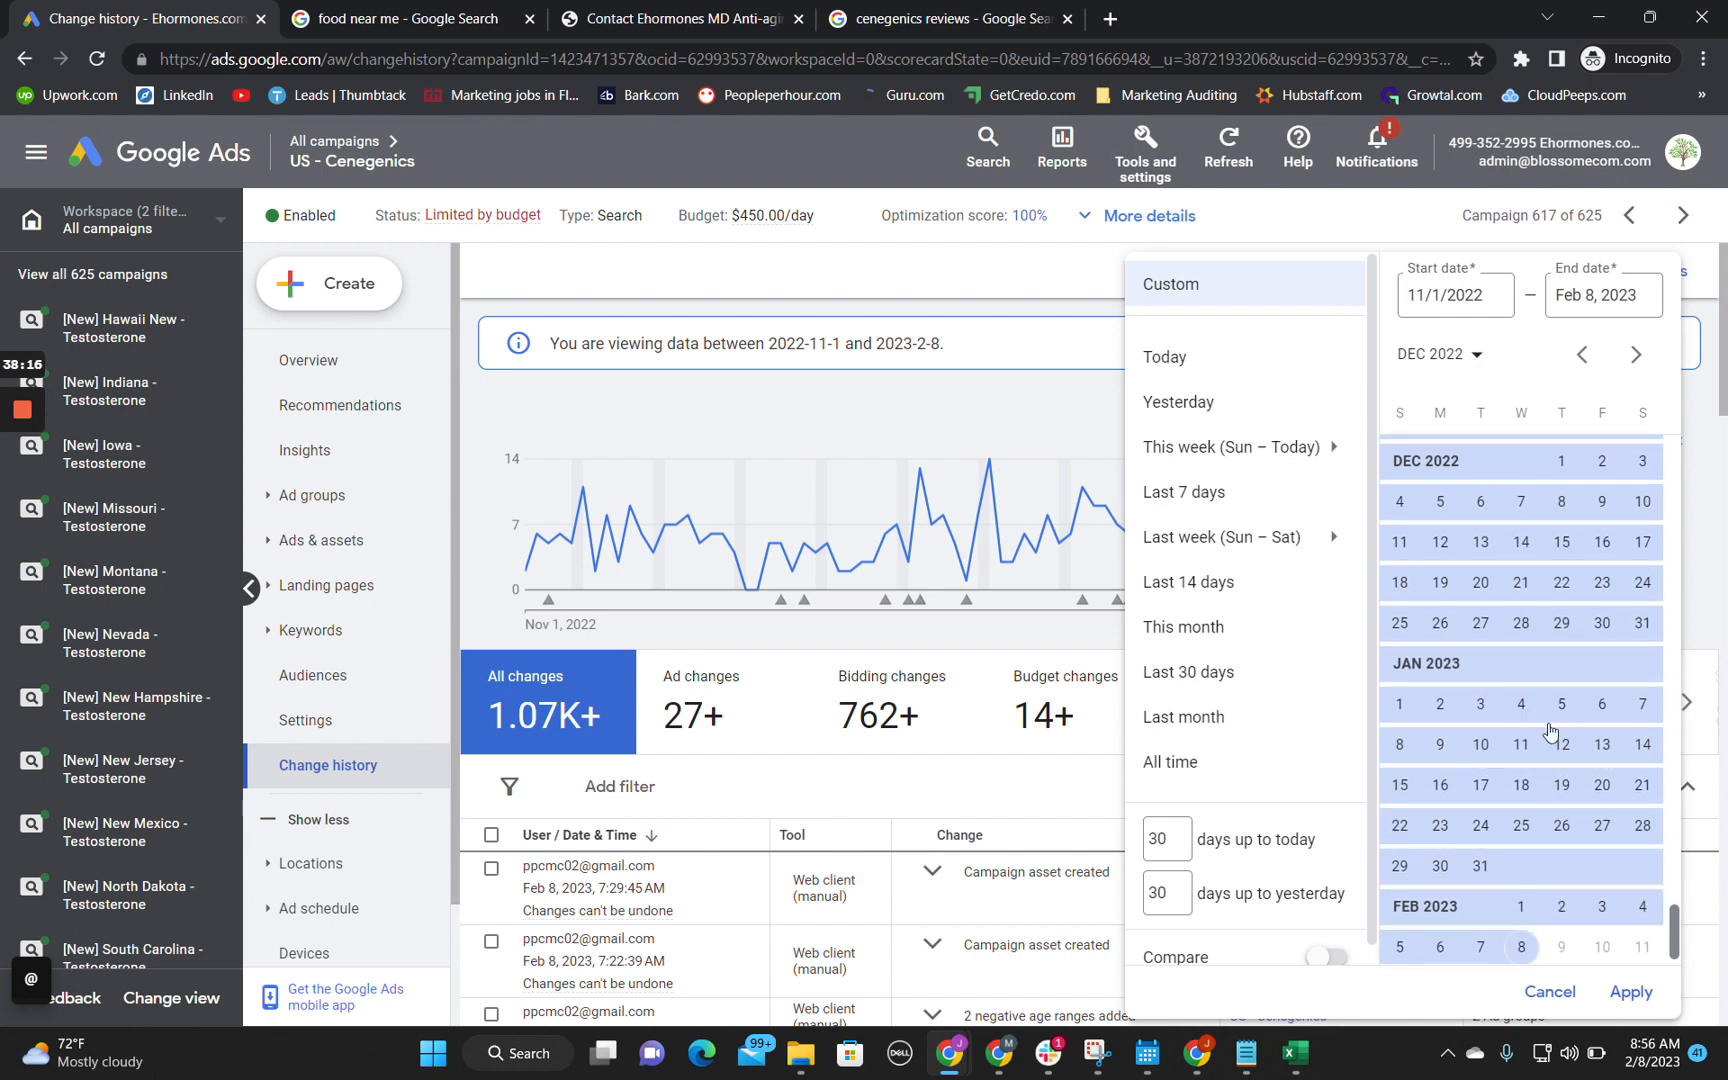
left_click(1561, 501)
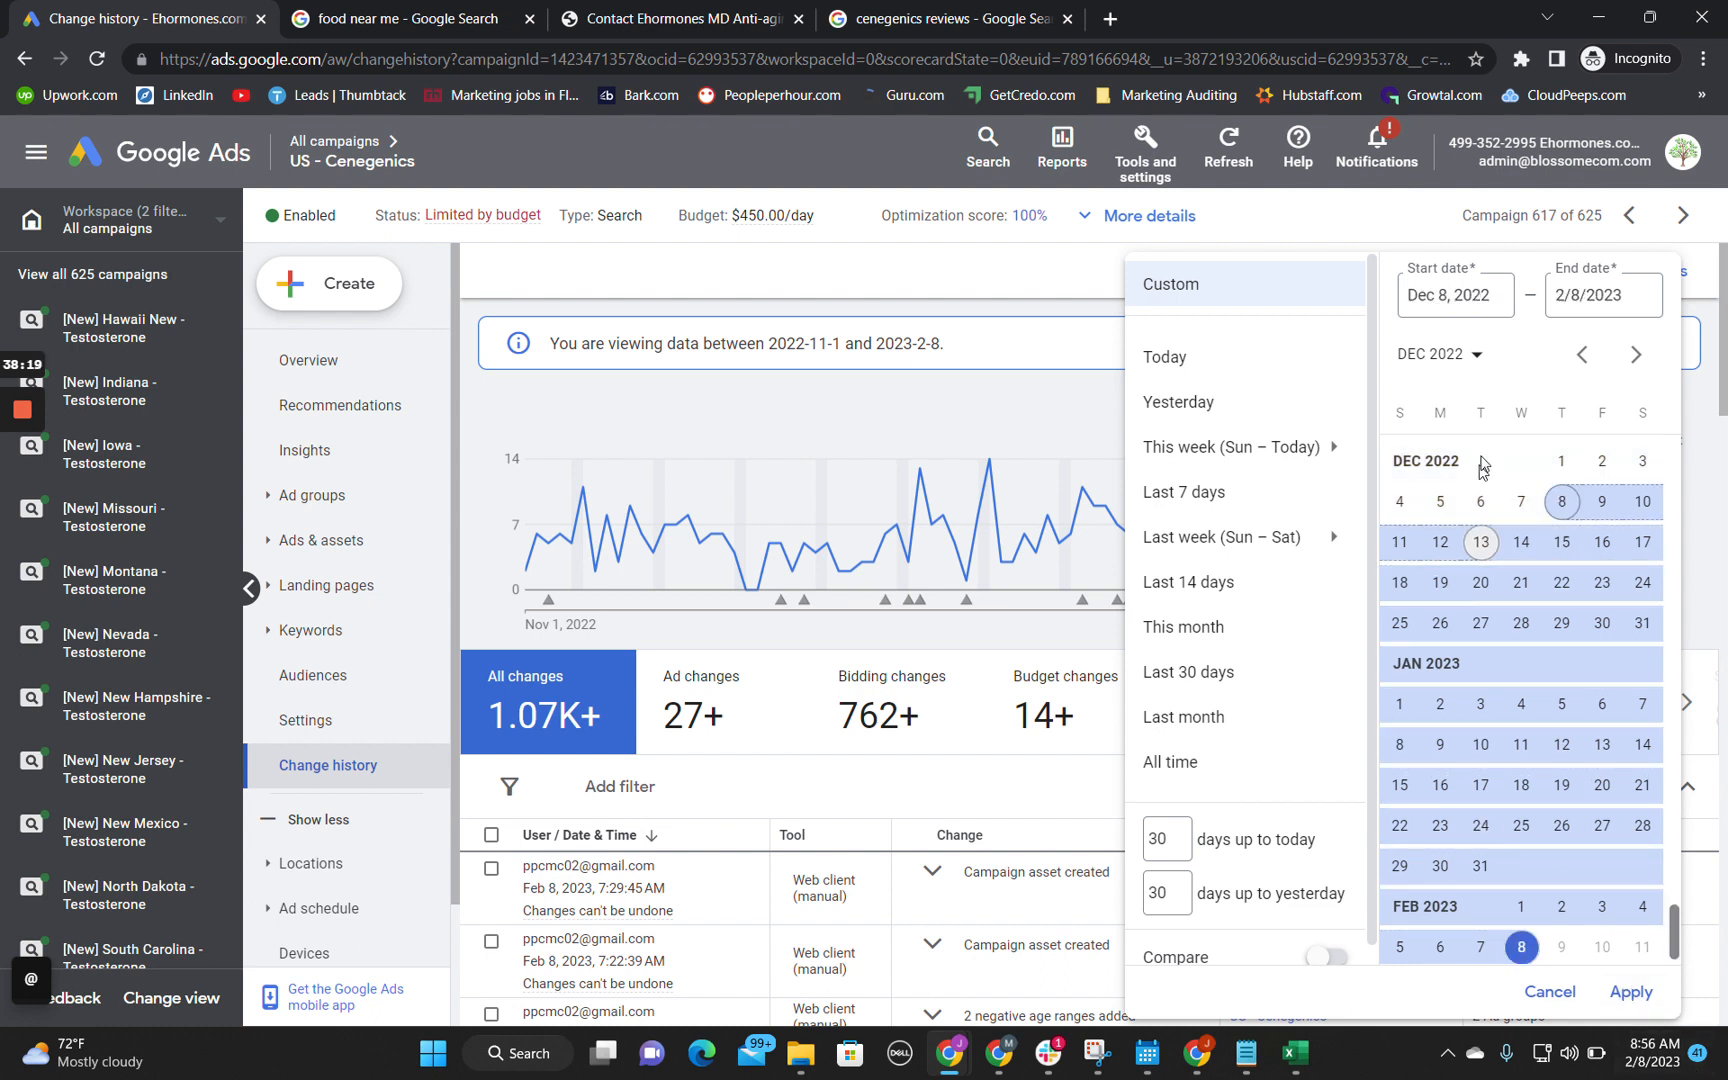
left_click(1523, 506)
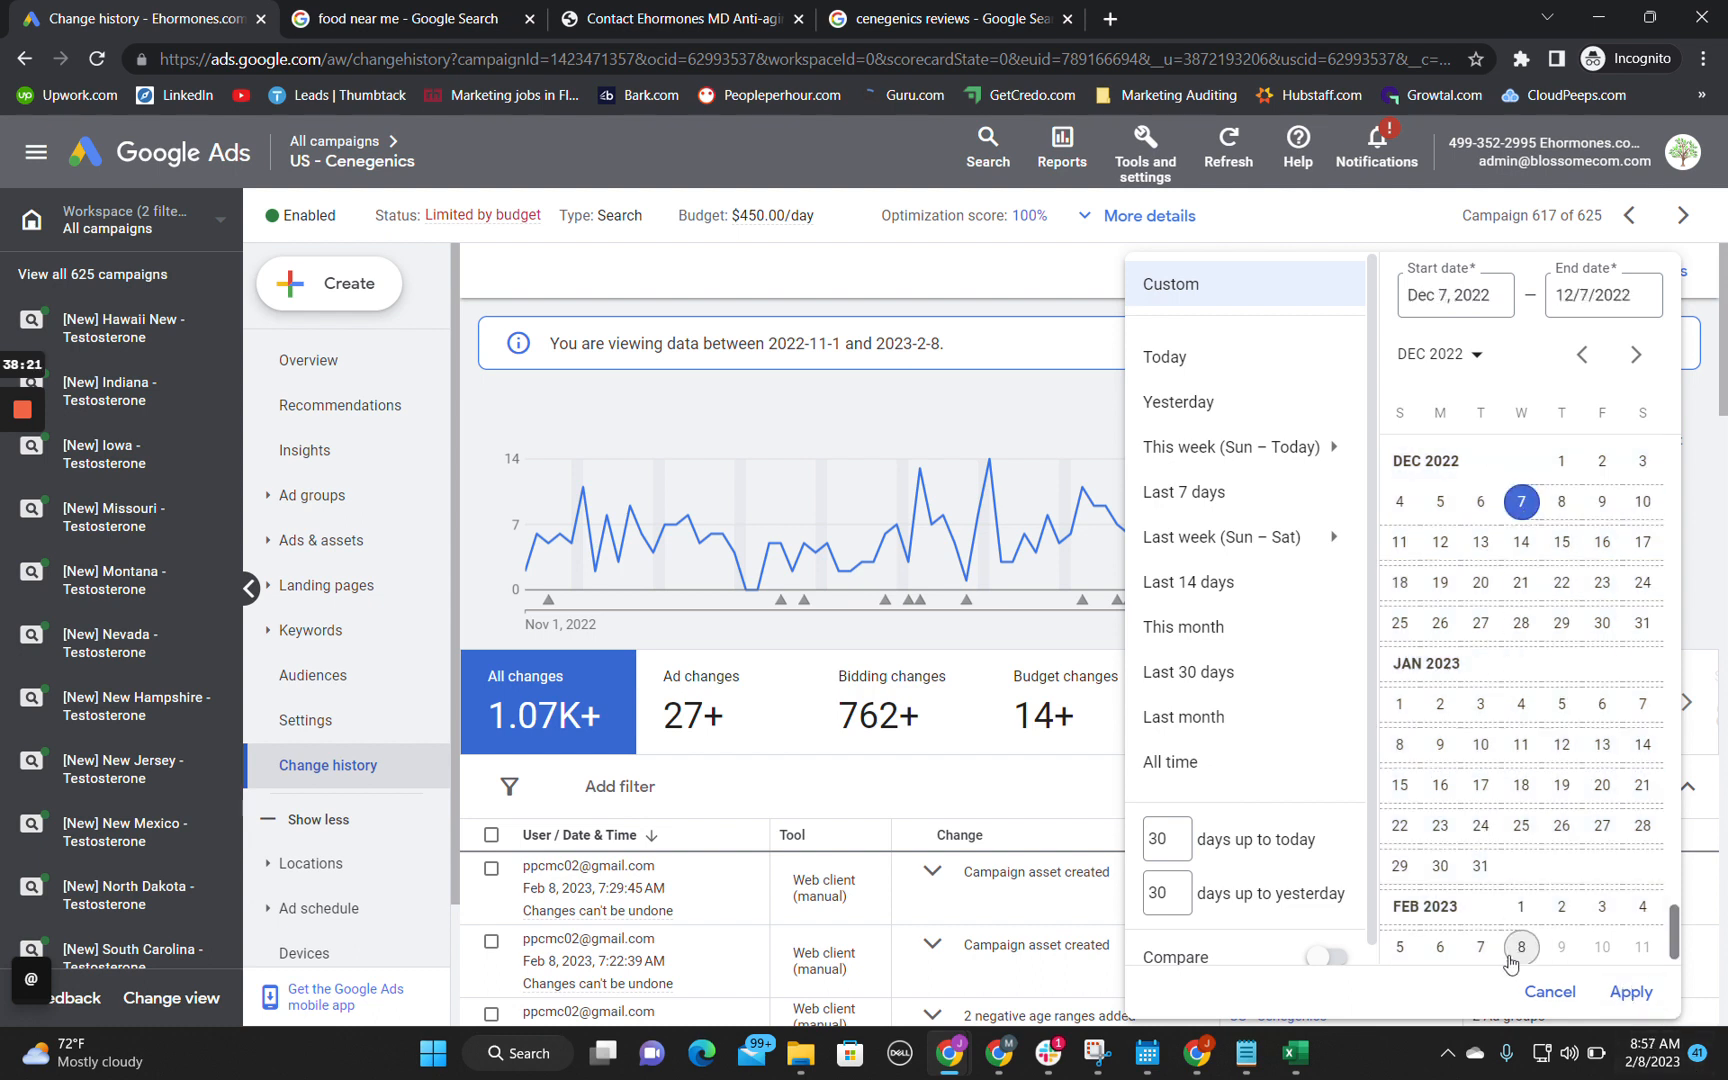
left_click(1631, 991)
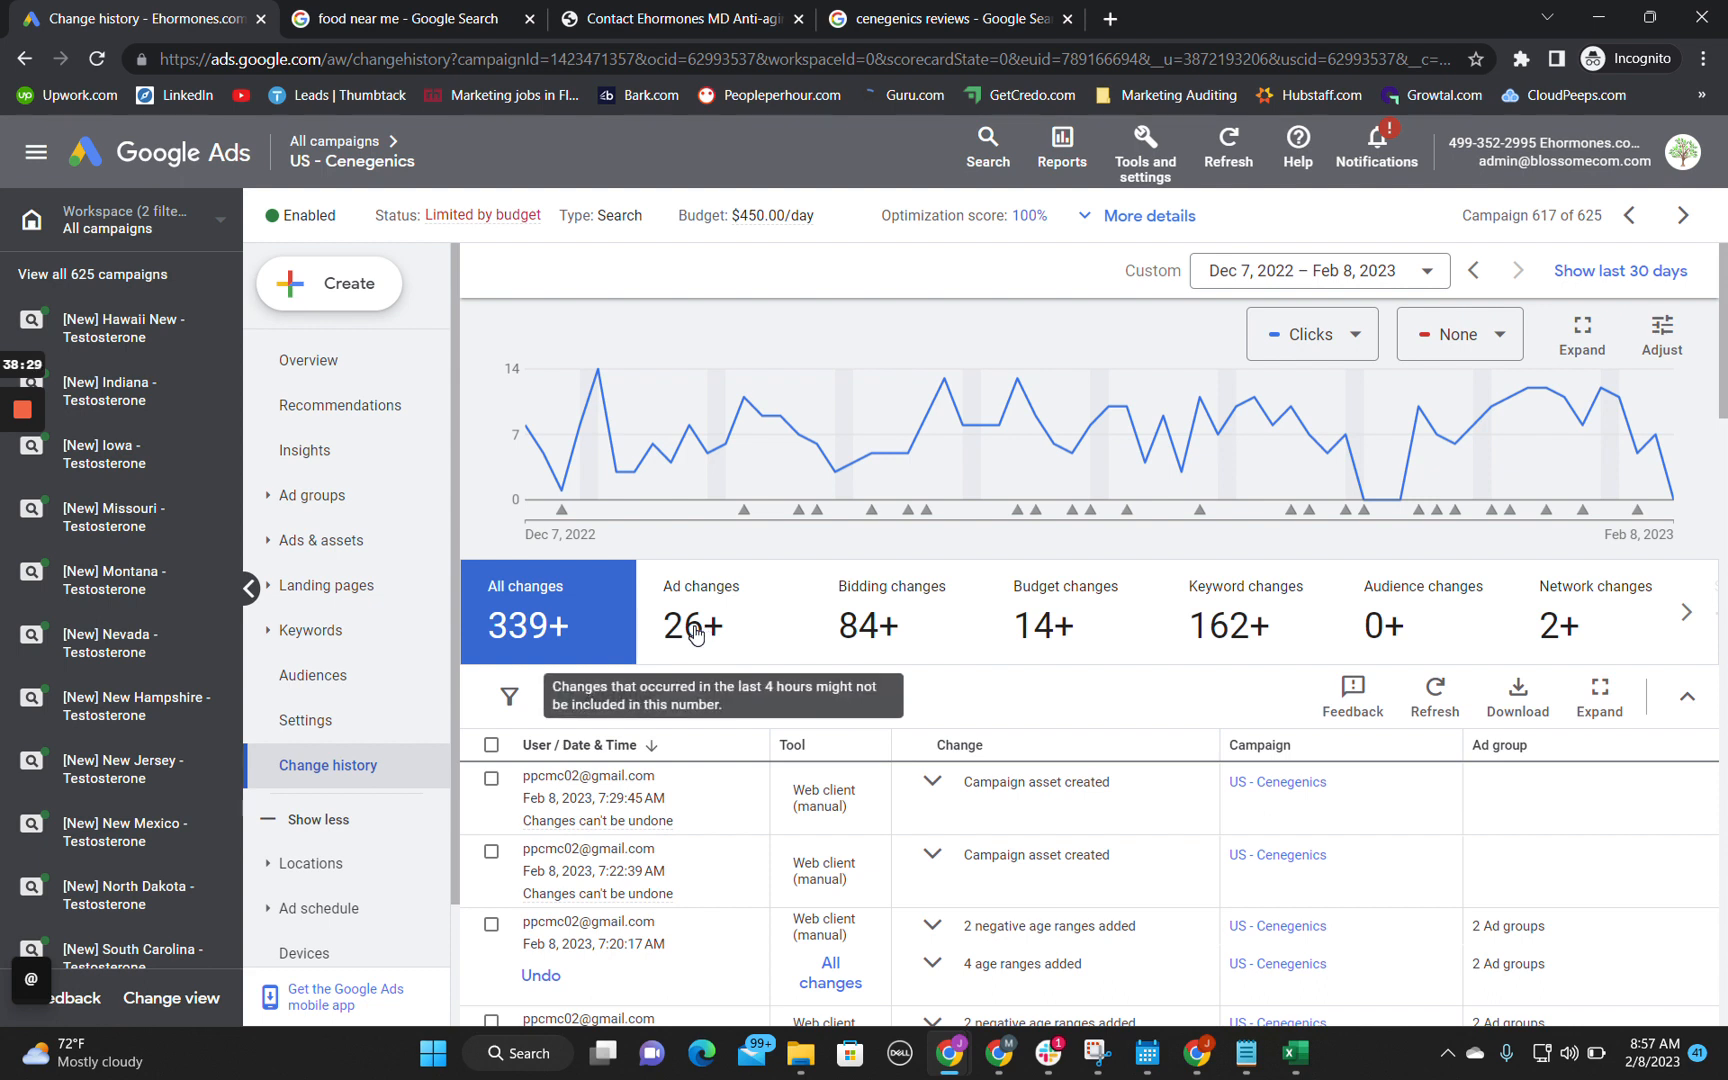
Step: Filter the change history to bidding changes and examine the dates and types of bid edits made to the campaign
left_click(905, 622)
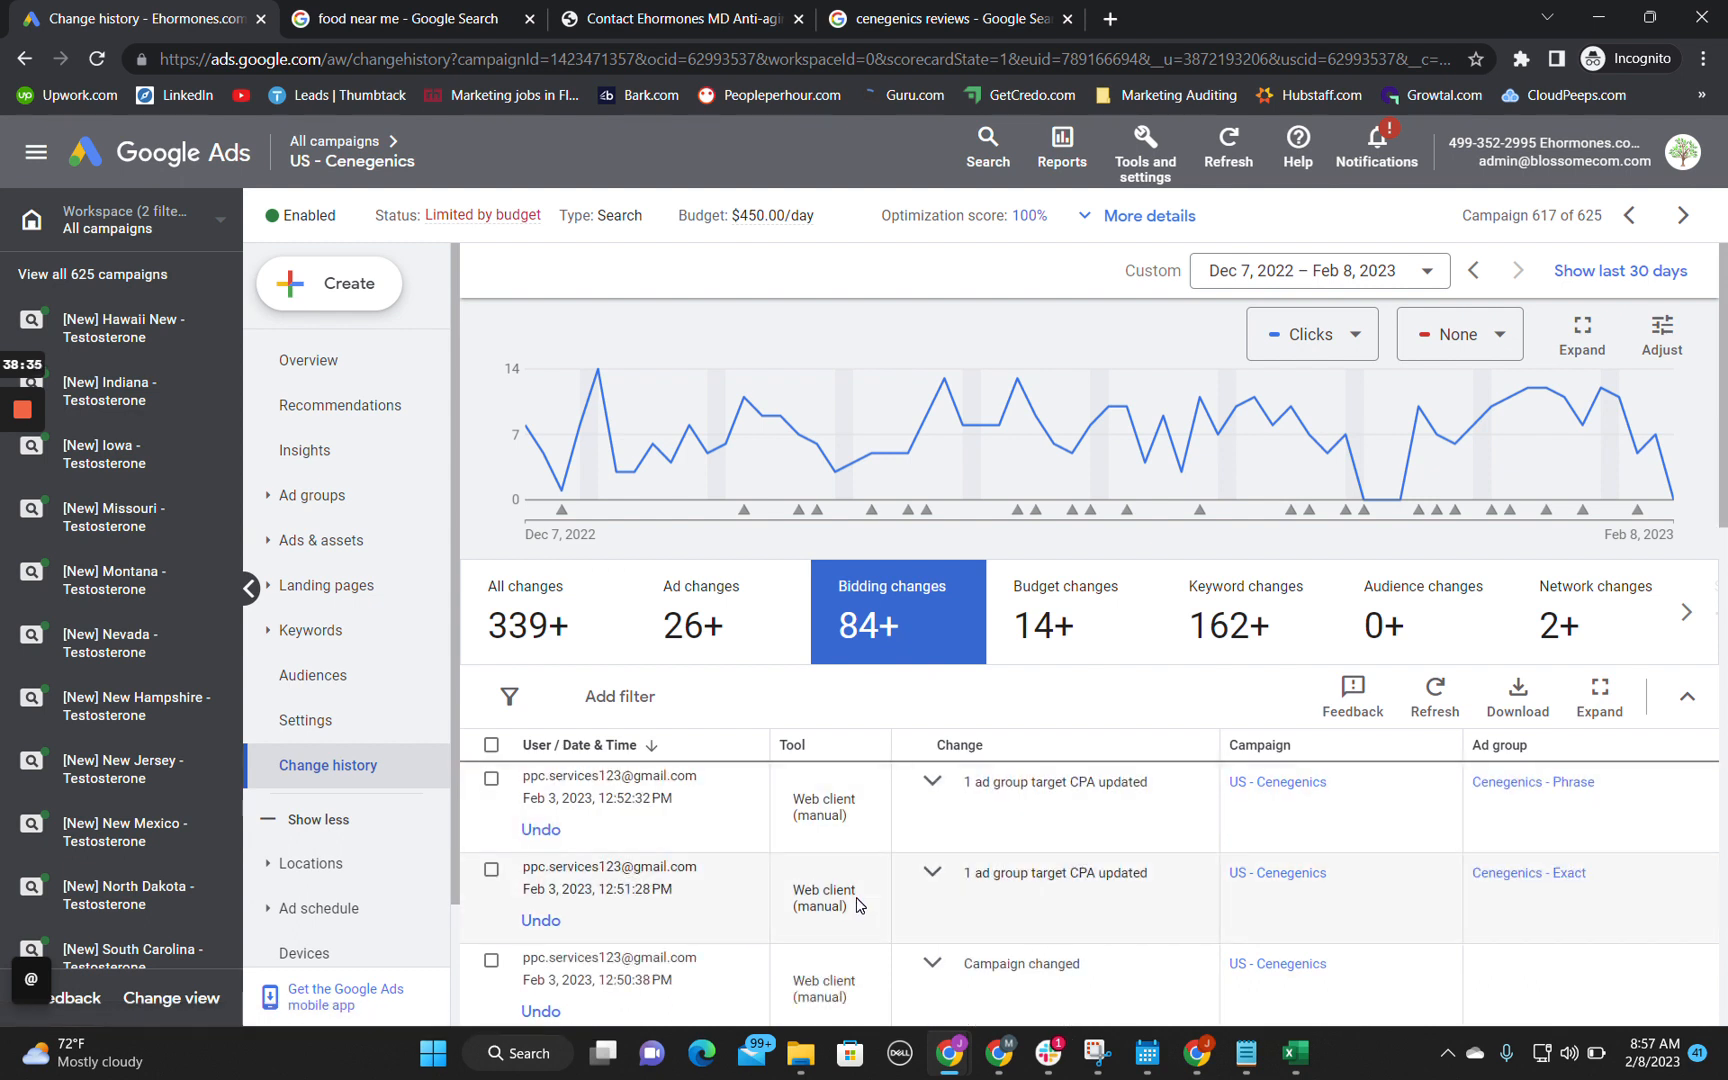
scroll(858, 900, "down", 2)
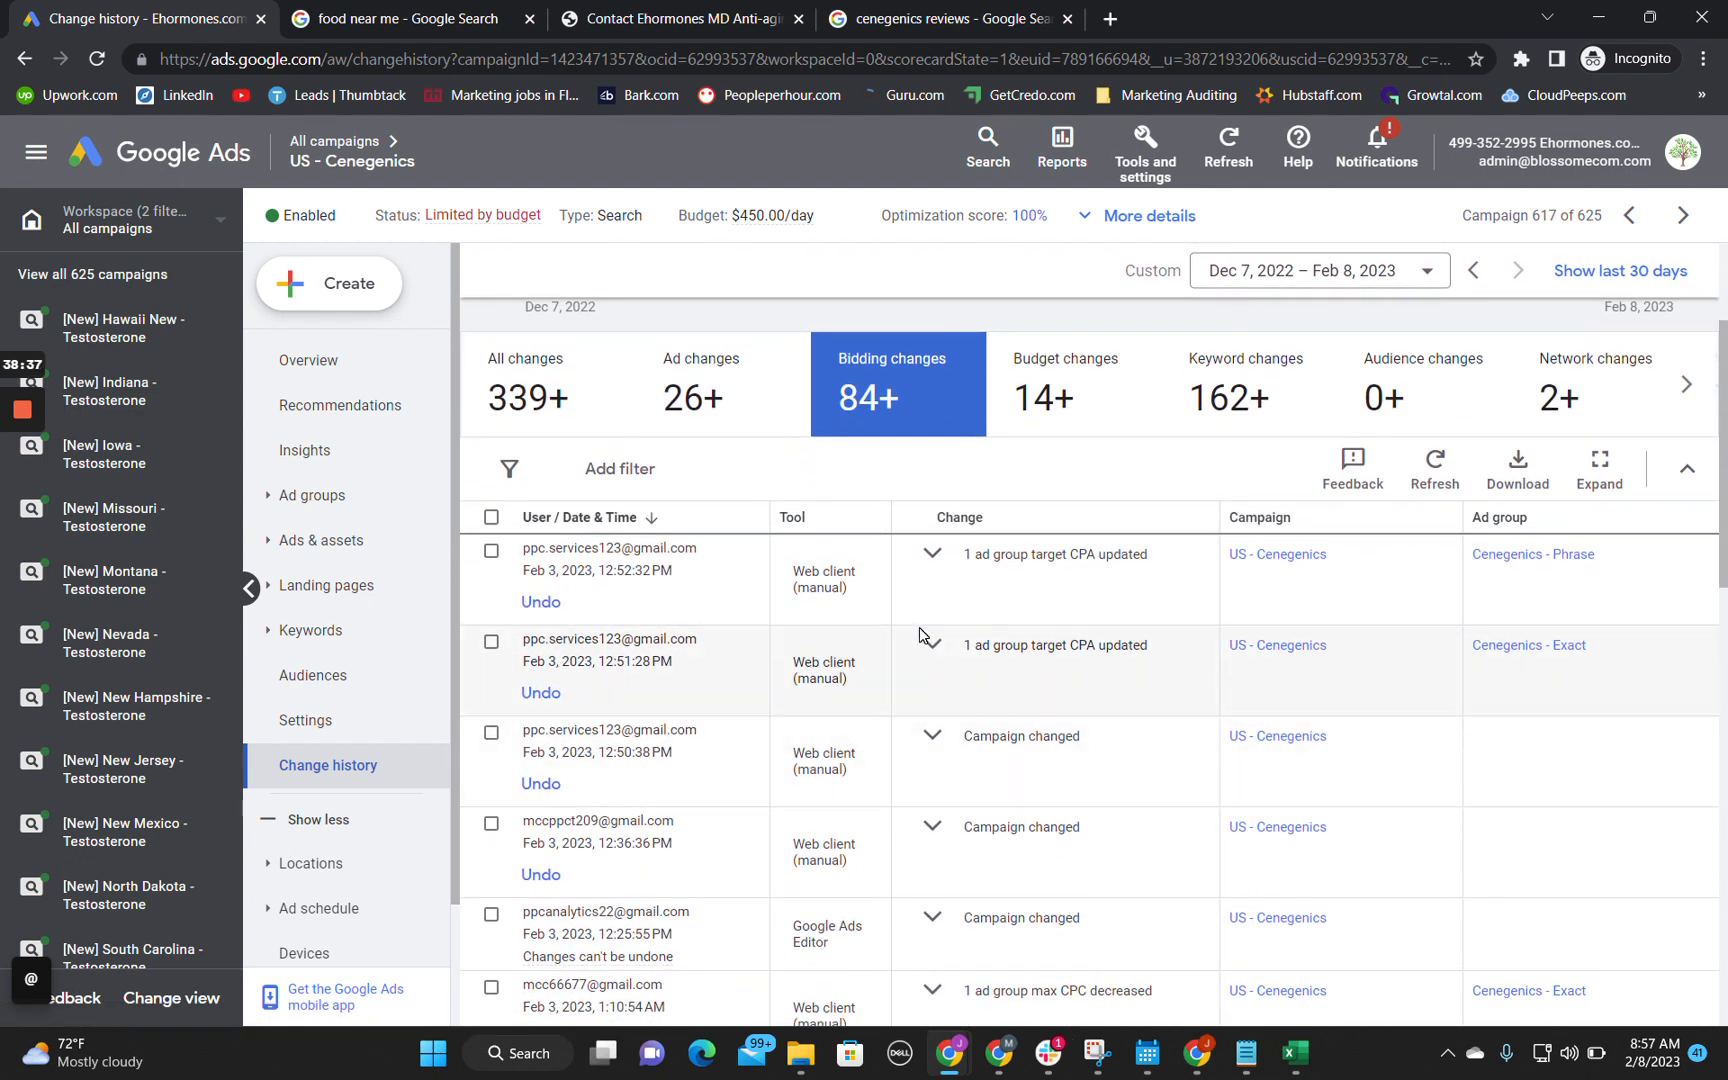
scroll(975, 762, "down", 3)
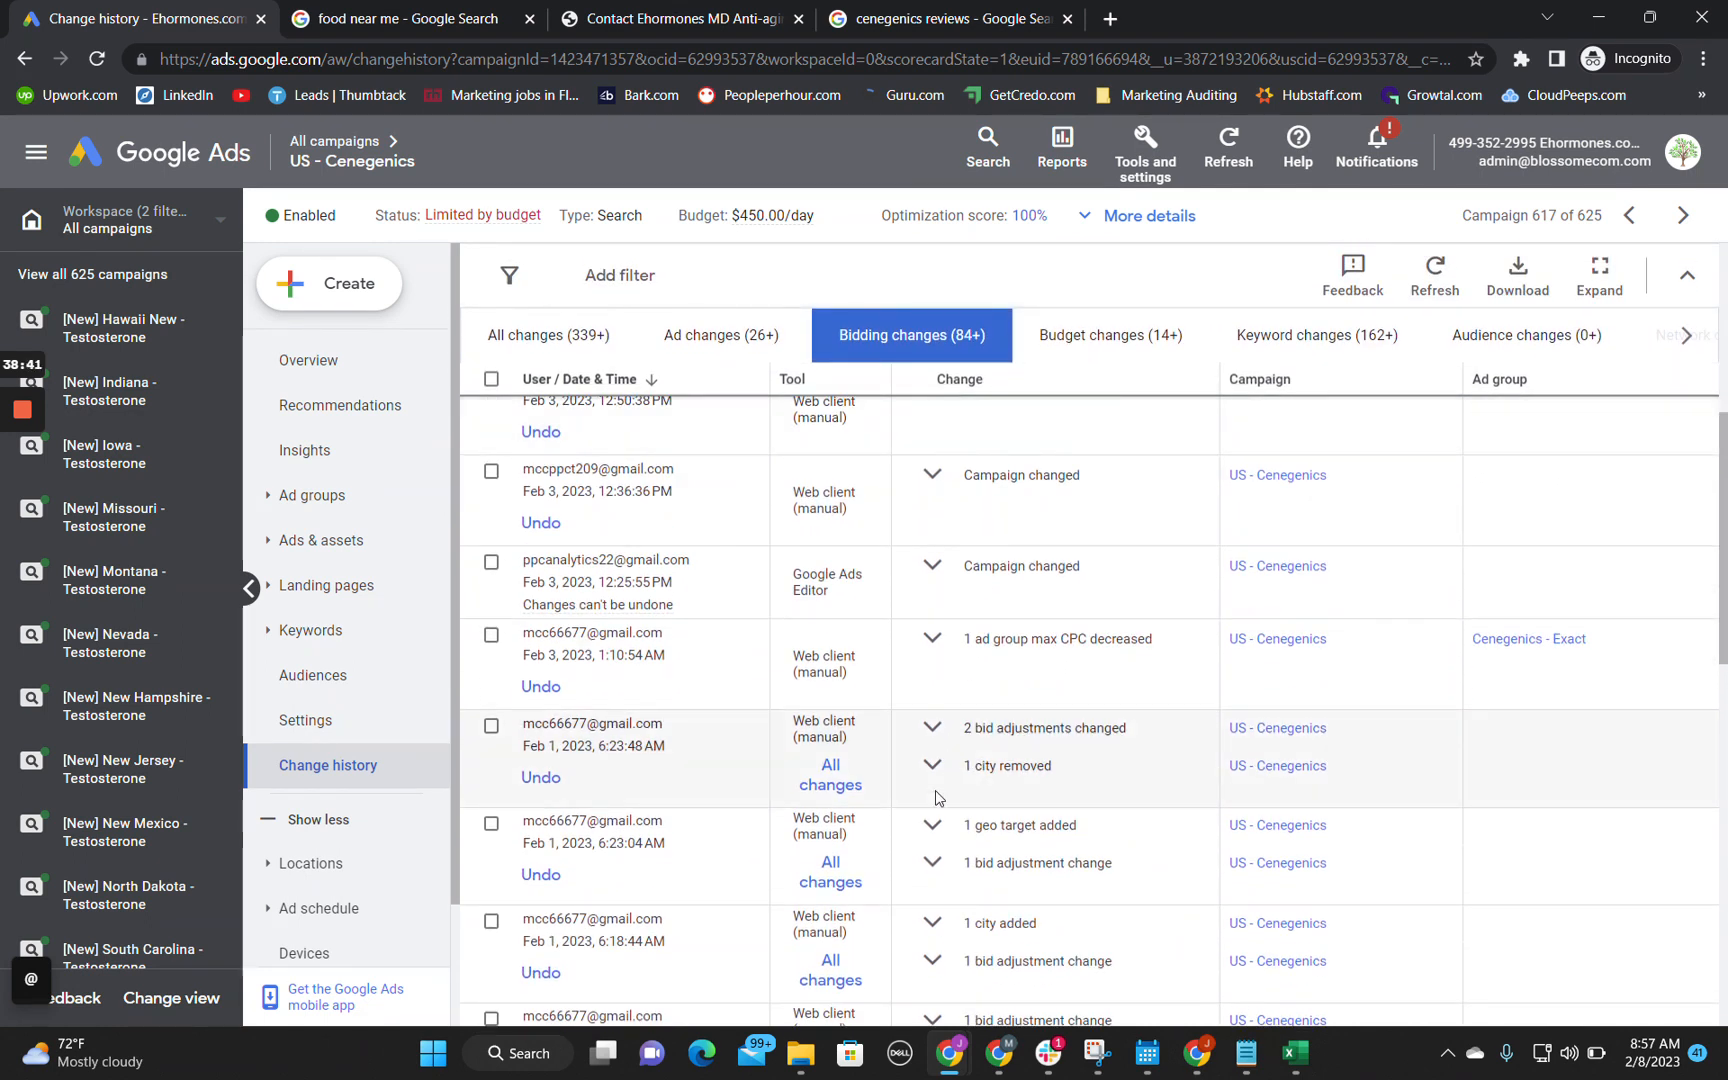
scroll(938, 878, "down", 4)
scroll(938, 878, "down", 4)
scroll(938, 878, "down", 3)
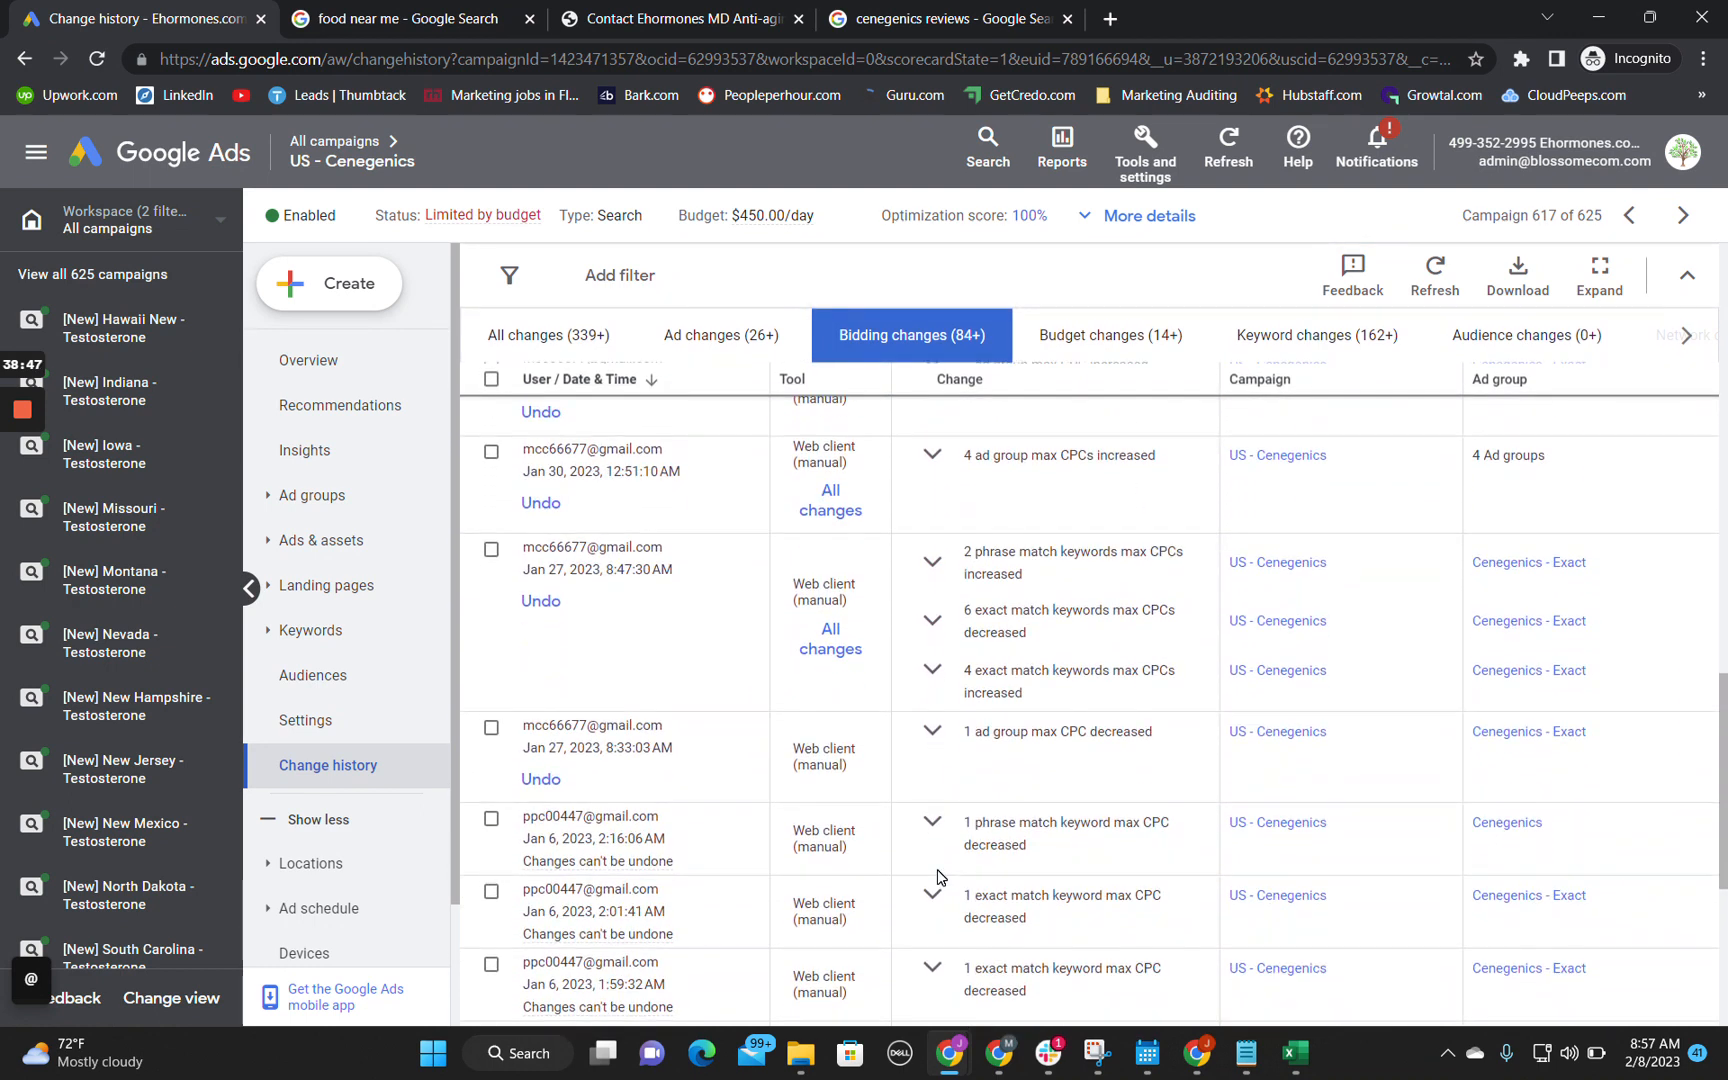
scroll(938, 878, "down", 5)
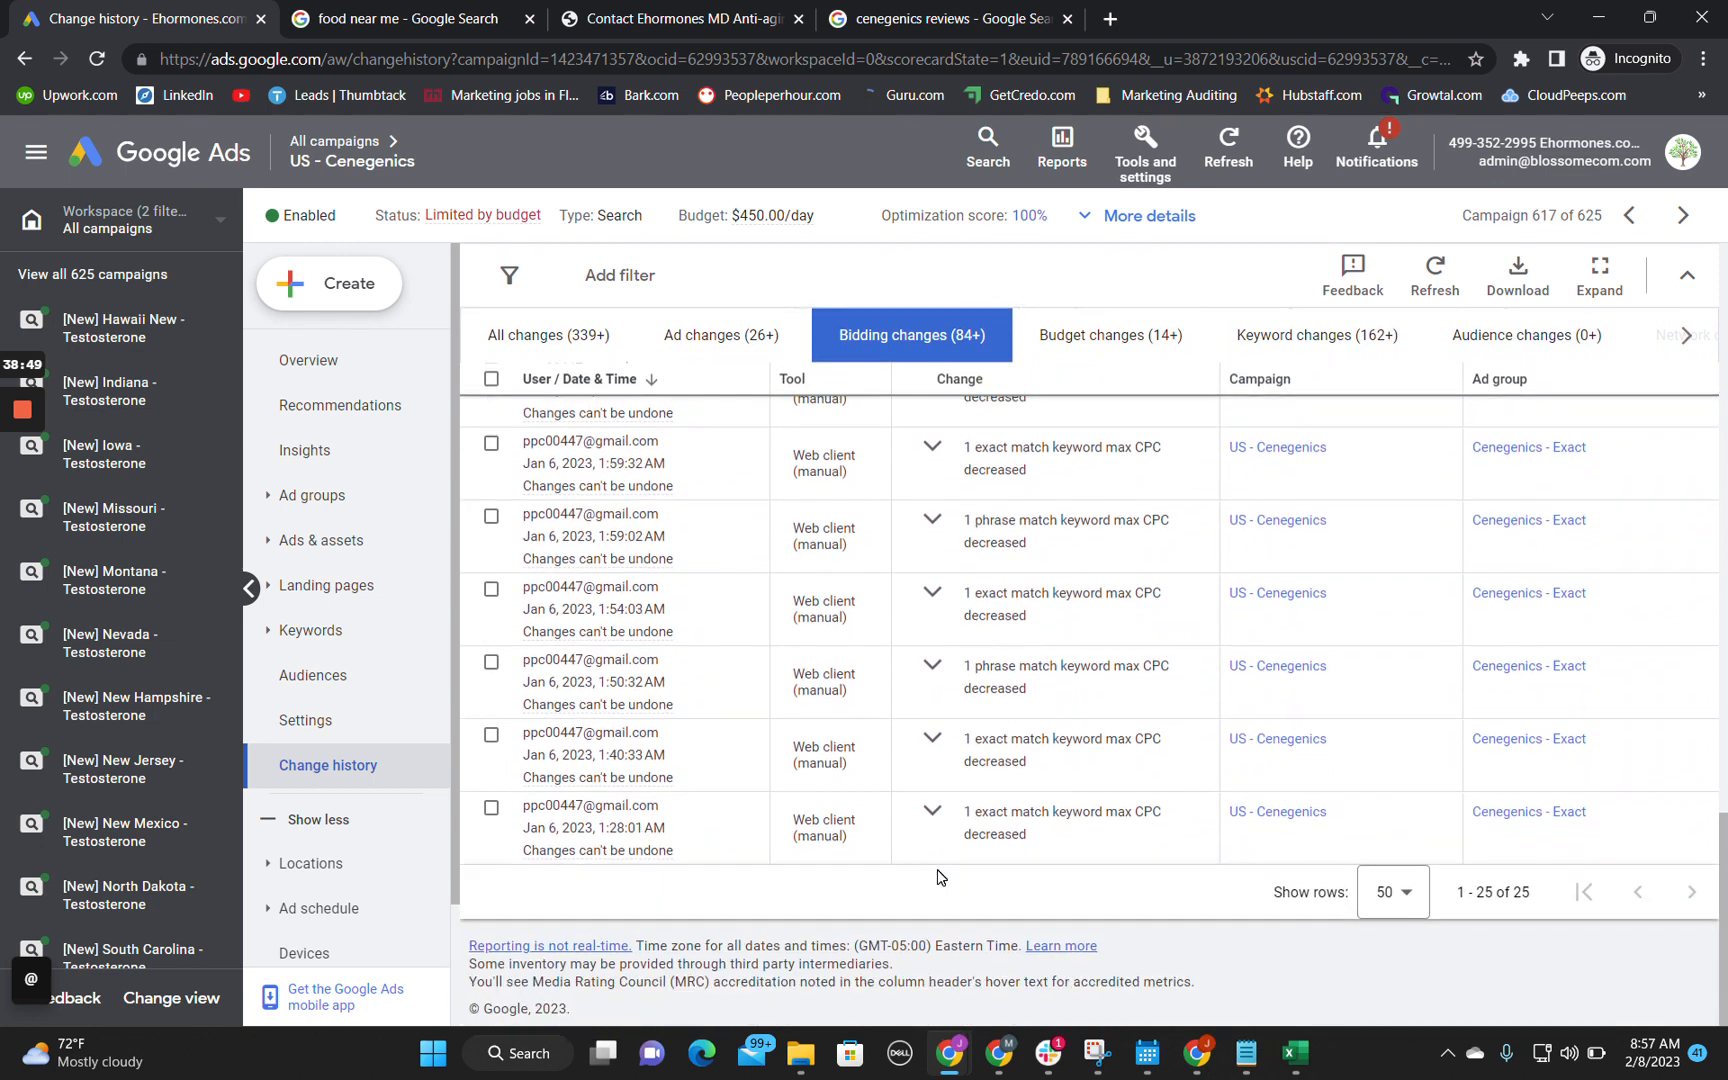
scroll(938, 878, "up", 15)
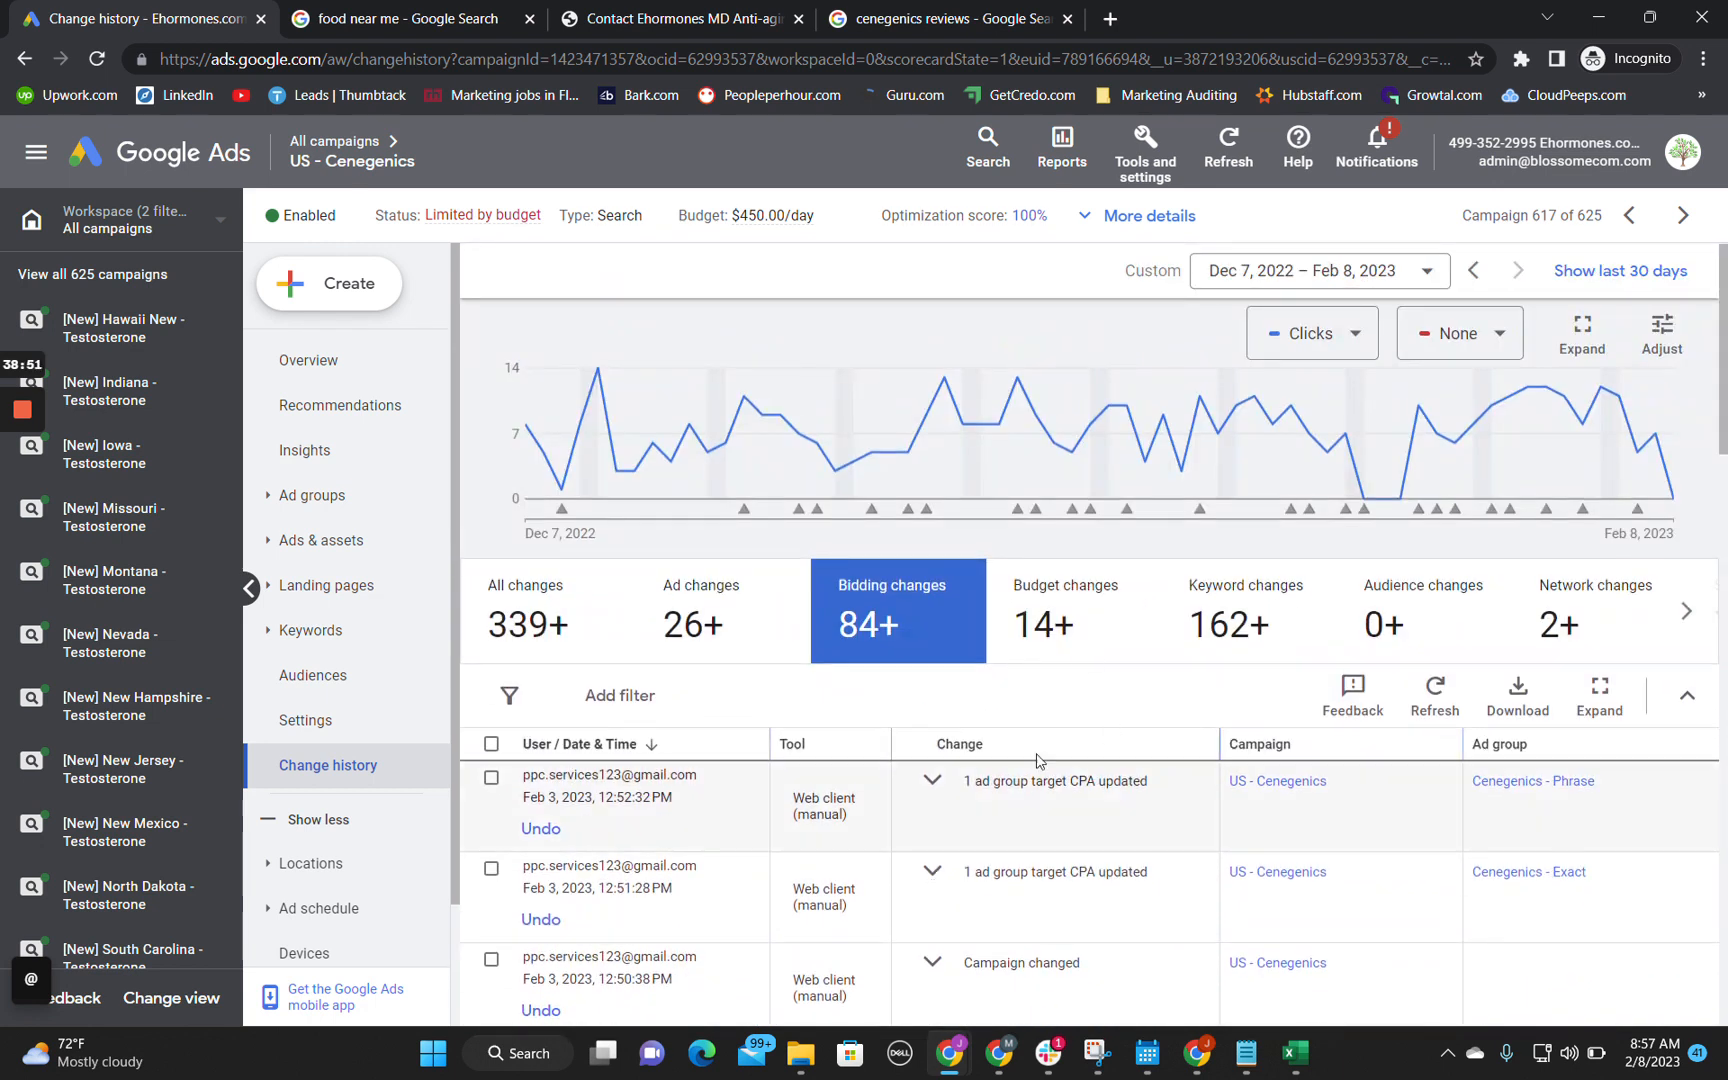
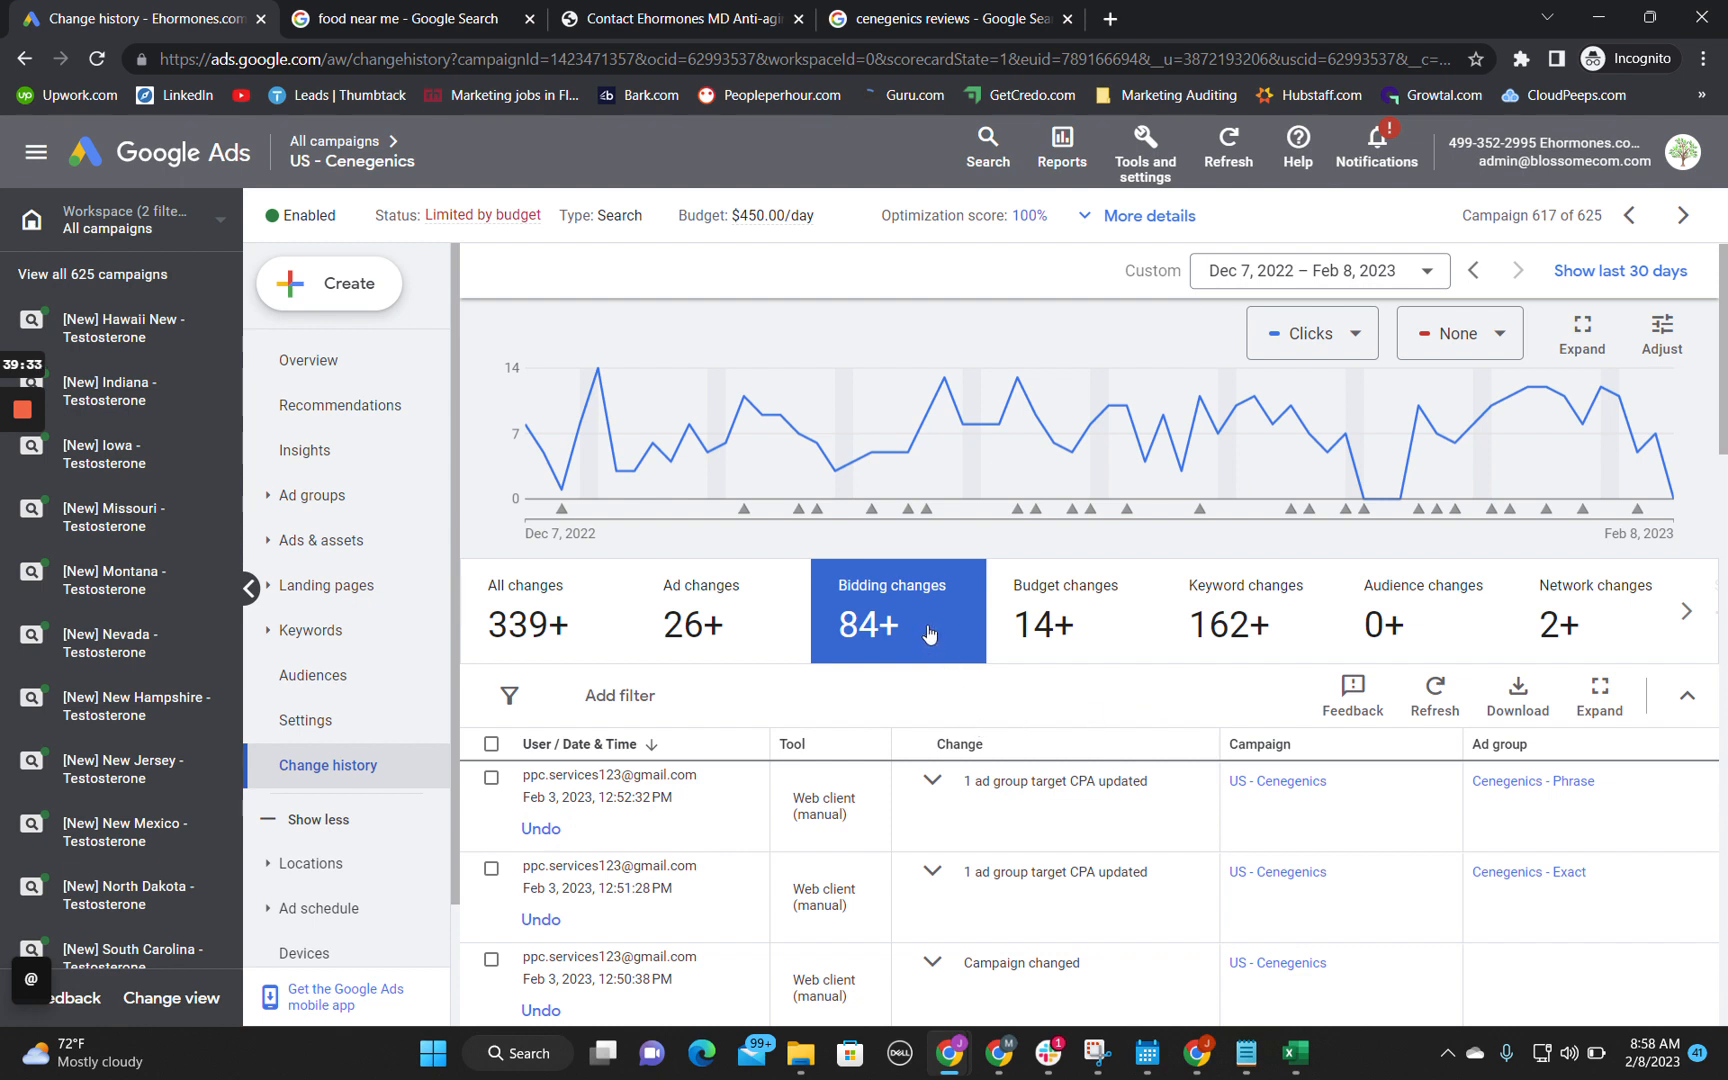
Step: Expand the two latest ad group target CPA updates in the bidding changes and read their details
mouse_move(928, 632)
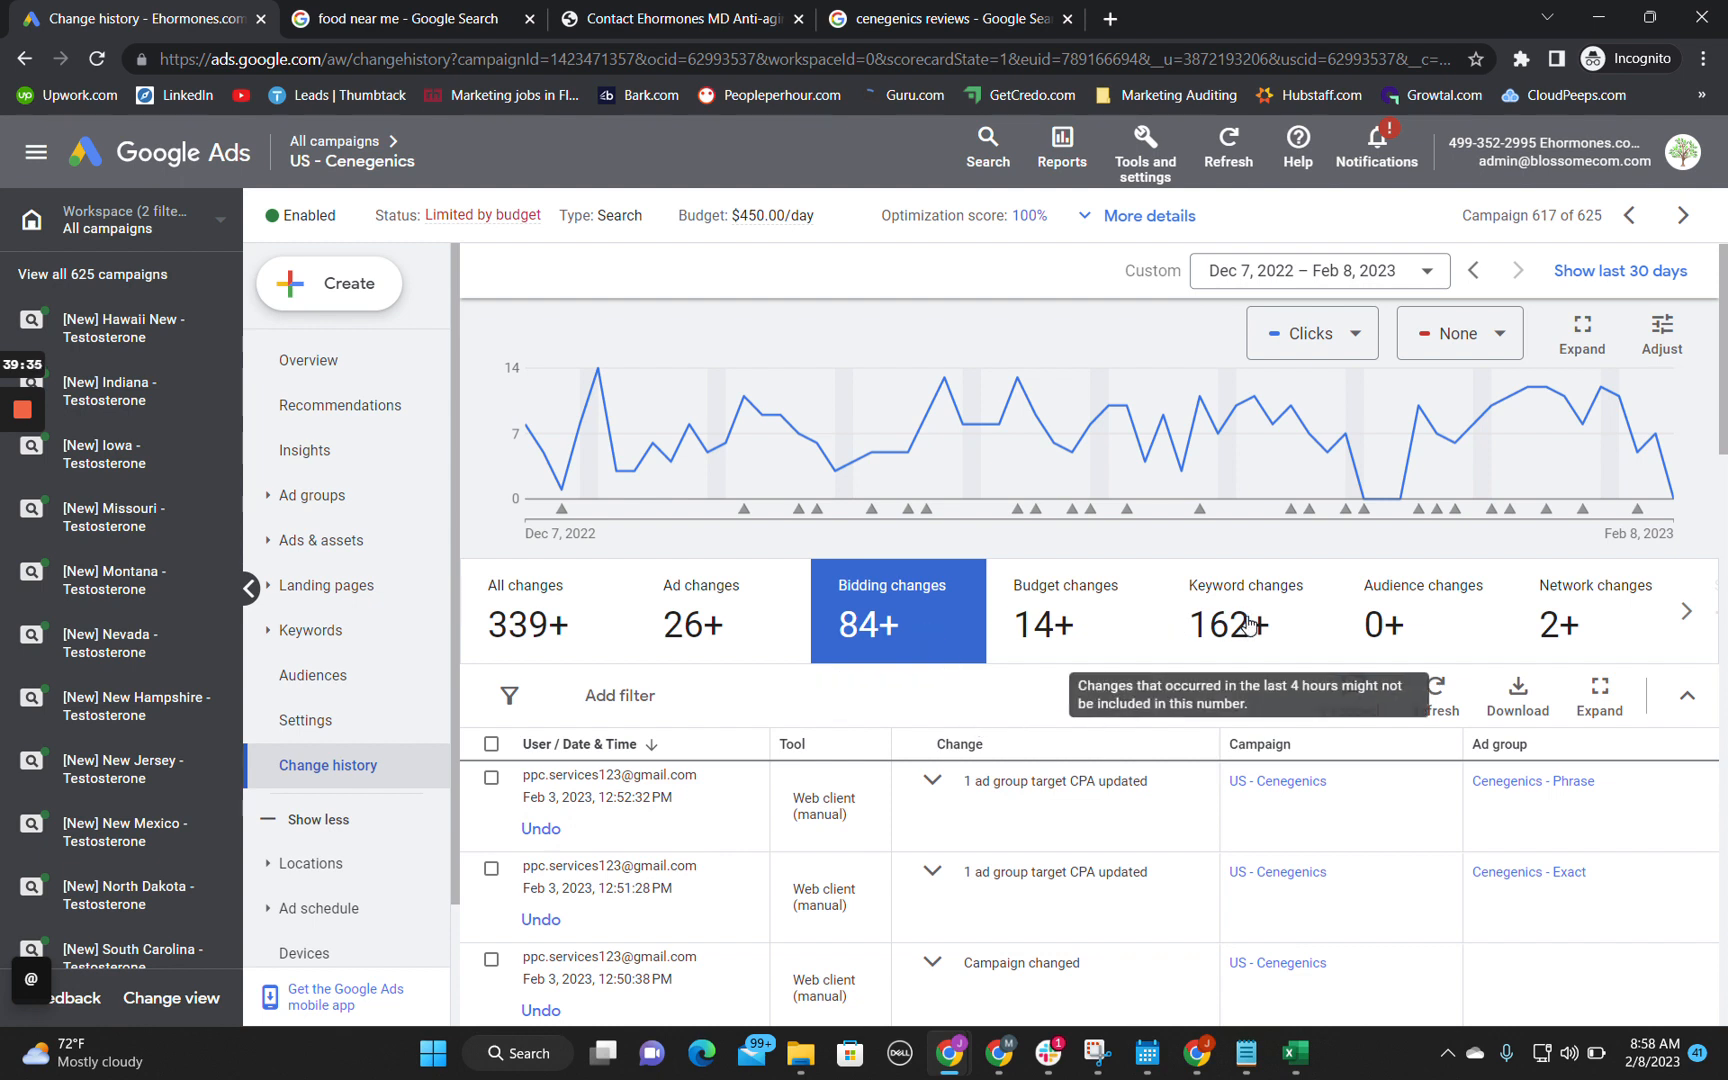
left_click(1686, 612)
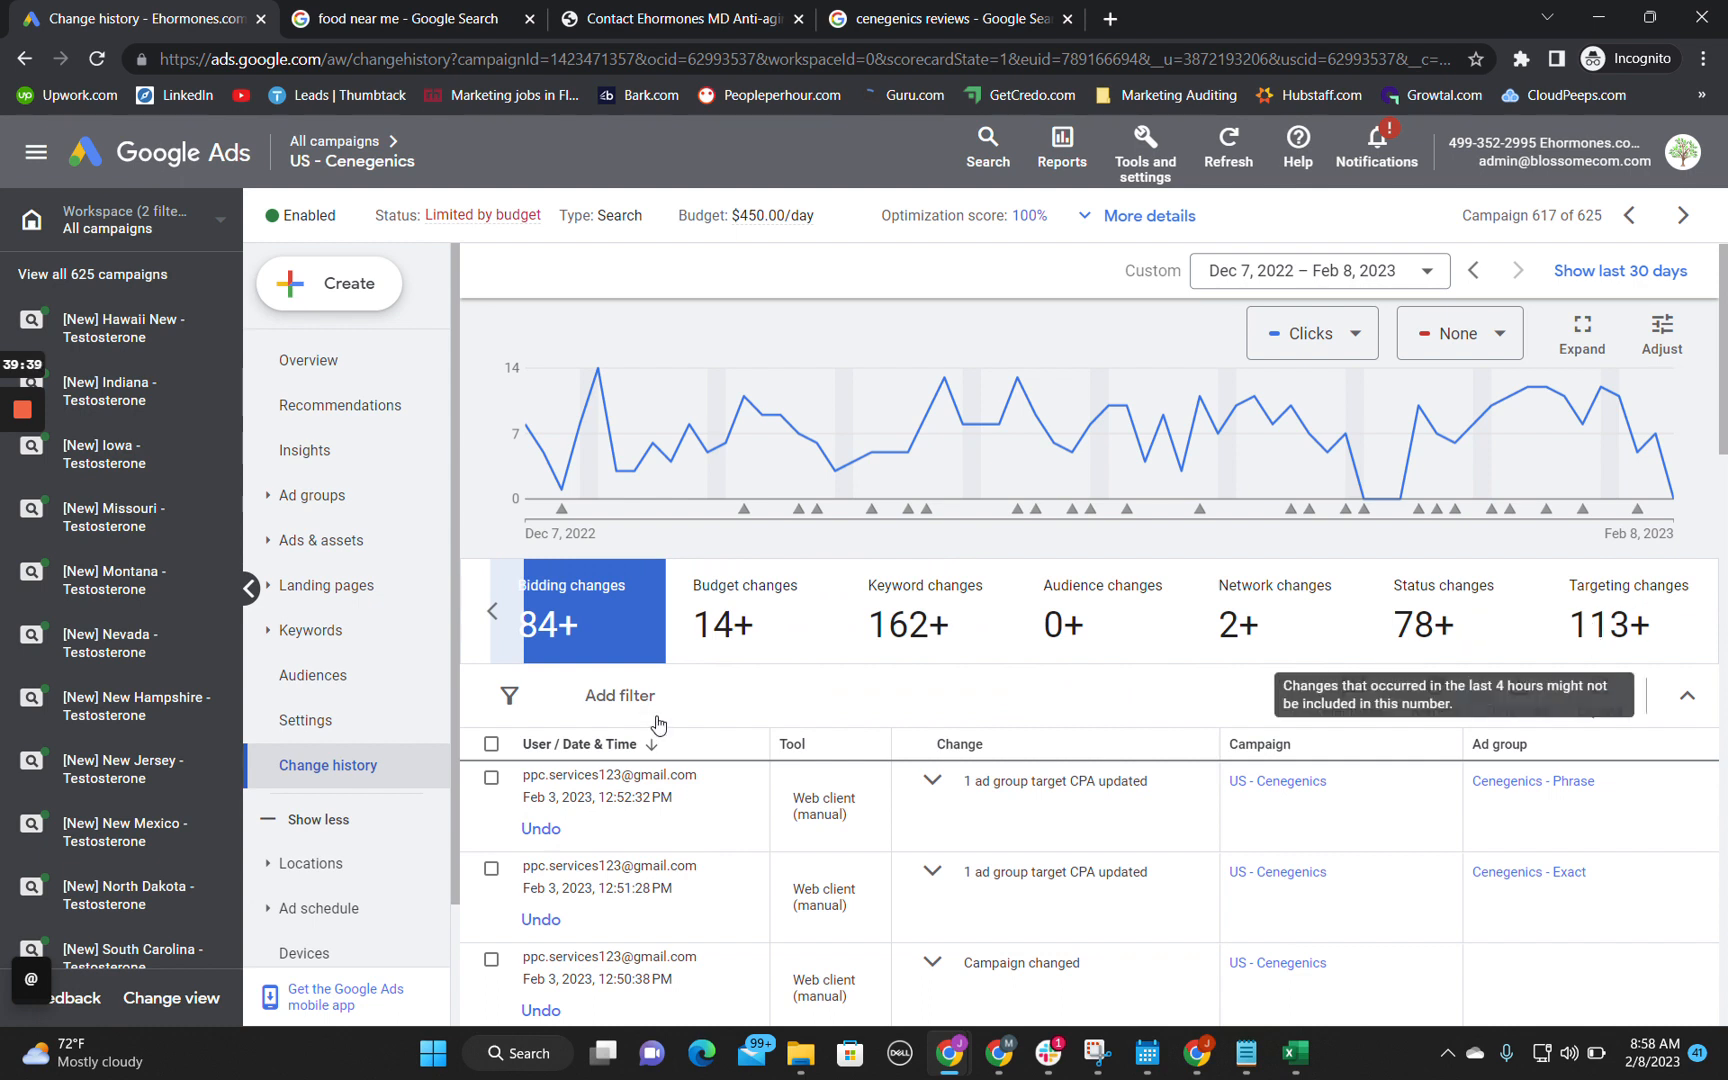
left_click(938, 790)
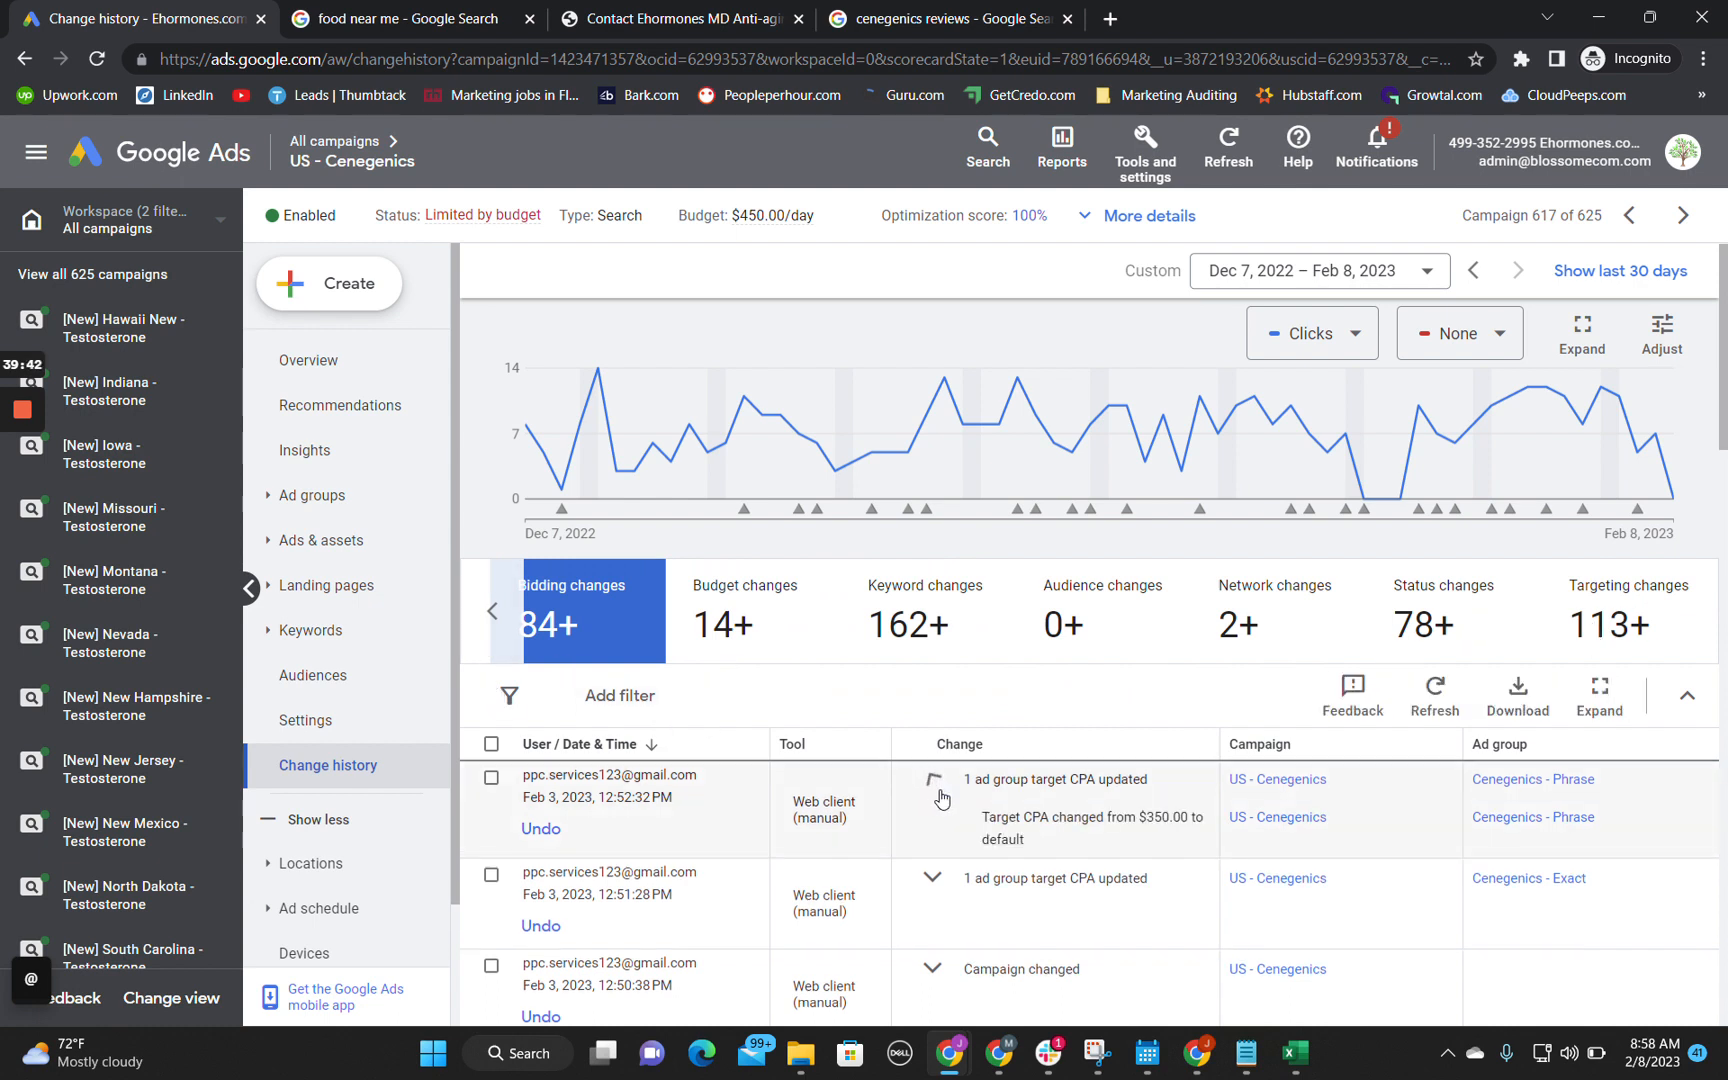
left_click(933, 877)
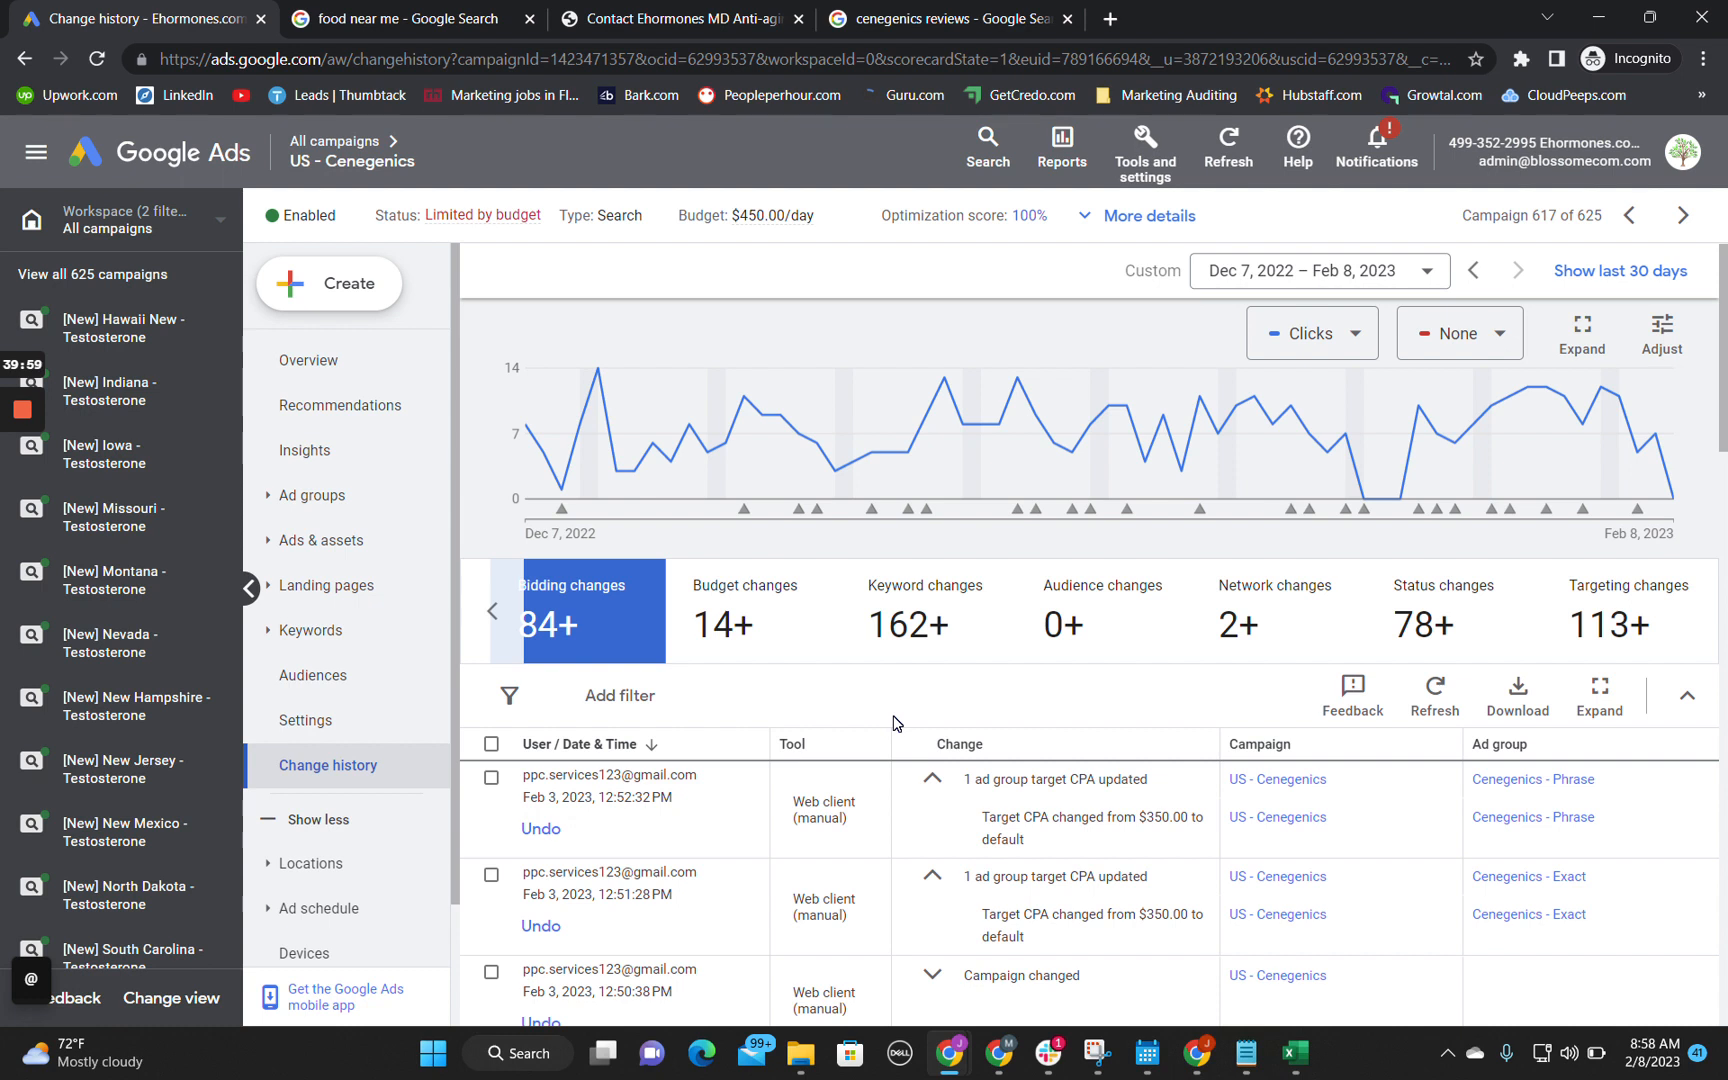
Step: Open the US - Cenegenics overview and chart only Impressions, hiding the Conversions and Cost / conv. metrics
left_click(309, 360)
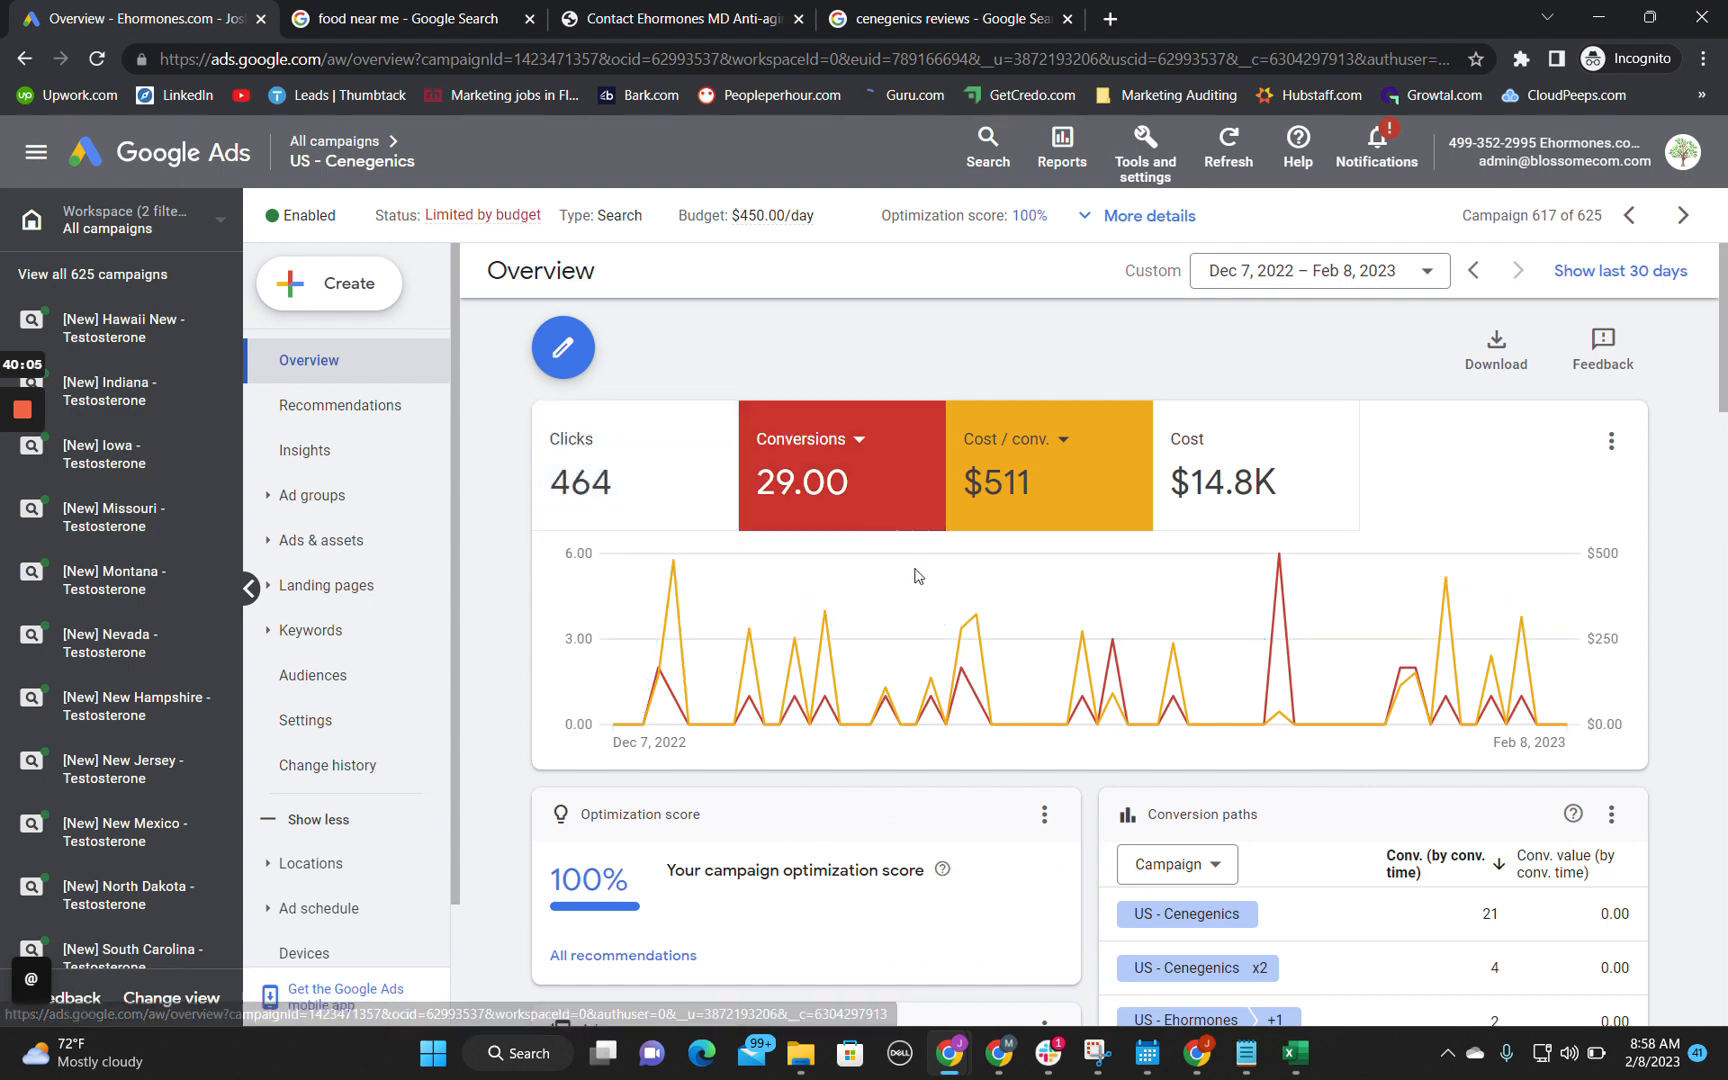
left_click(887, 497)
left_click(1030, 501)
left_click(633, 450)
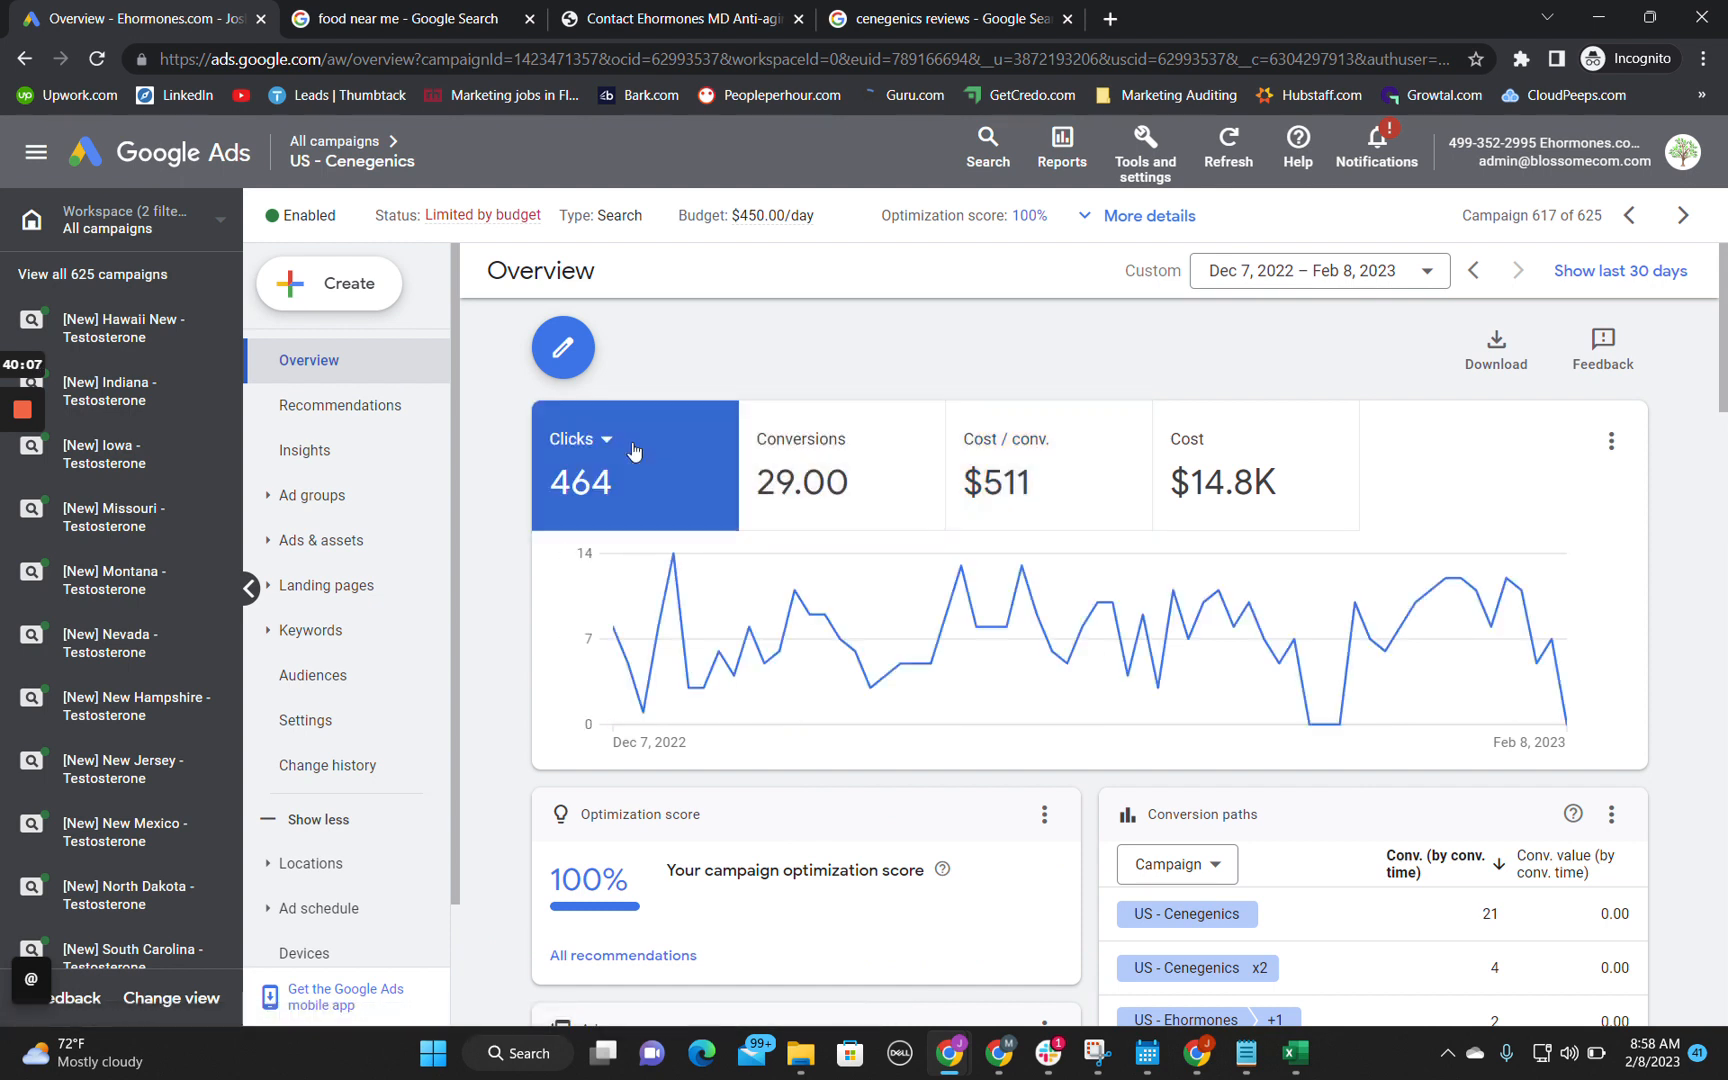
left_click(640, 443)
left_click(605, 438)
left_click(604, 440)
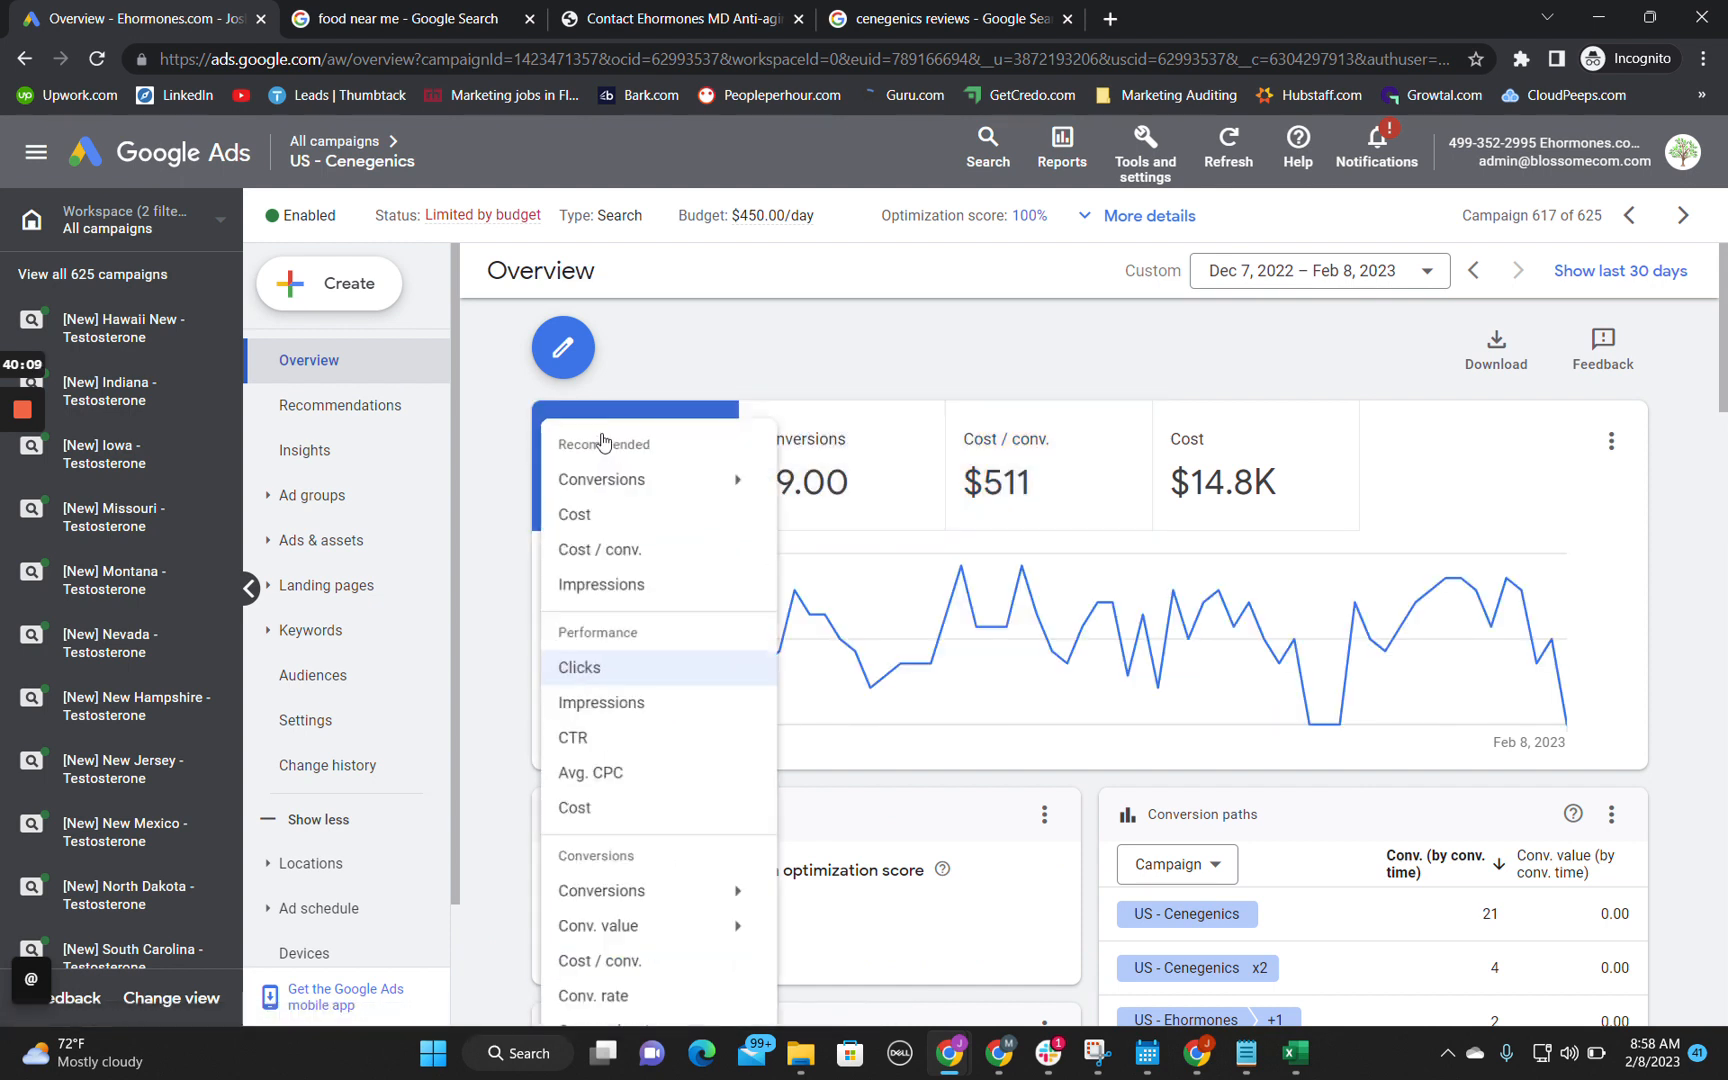
left_click(641, 596)
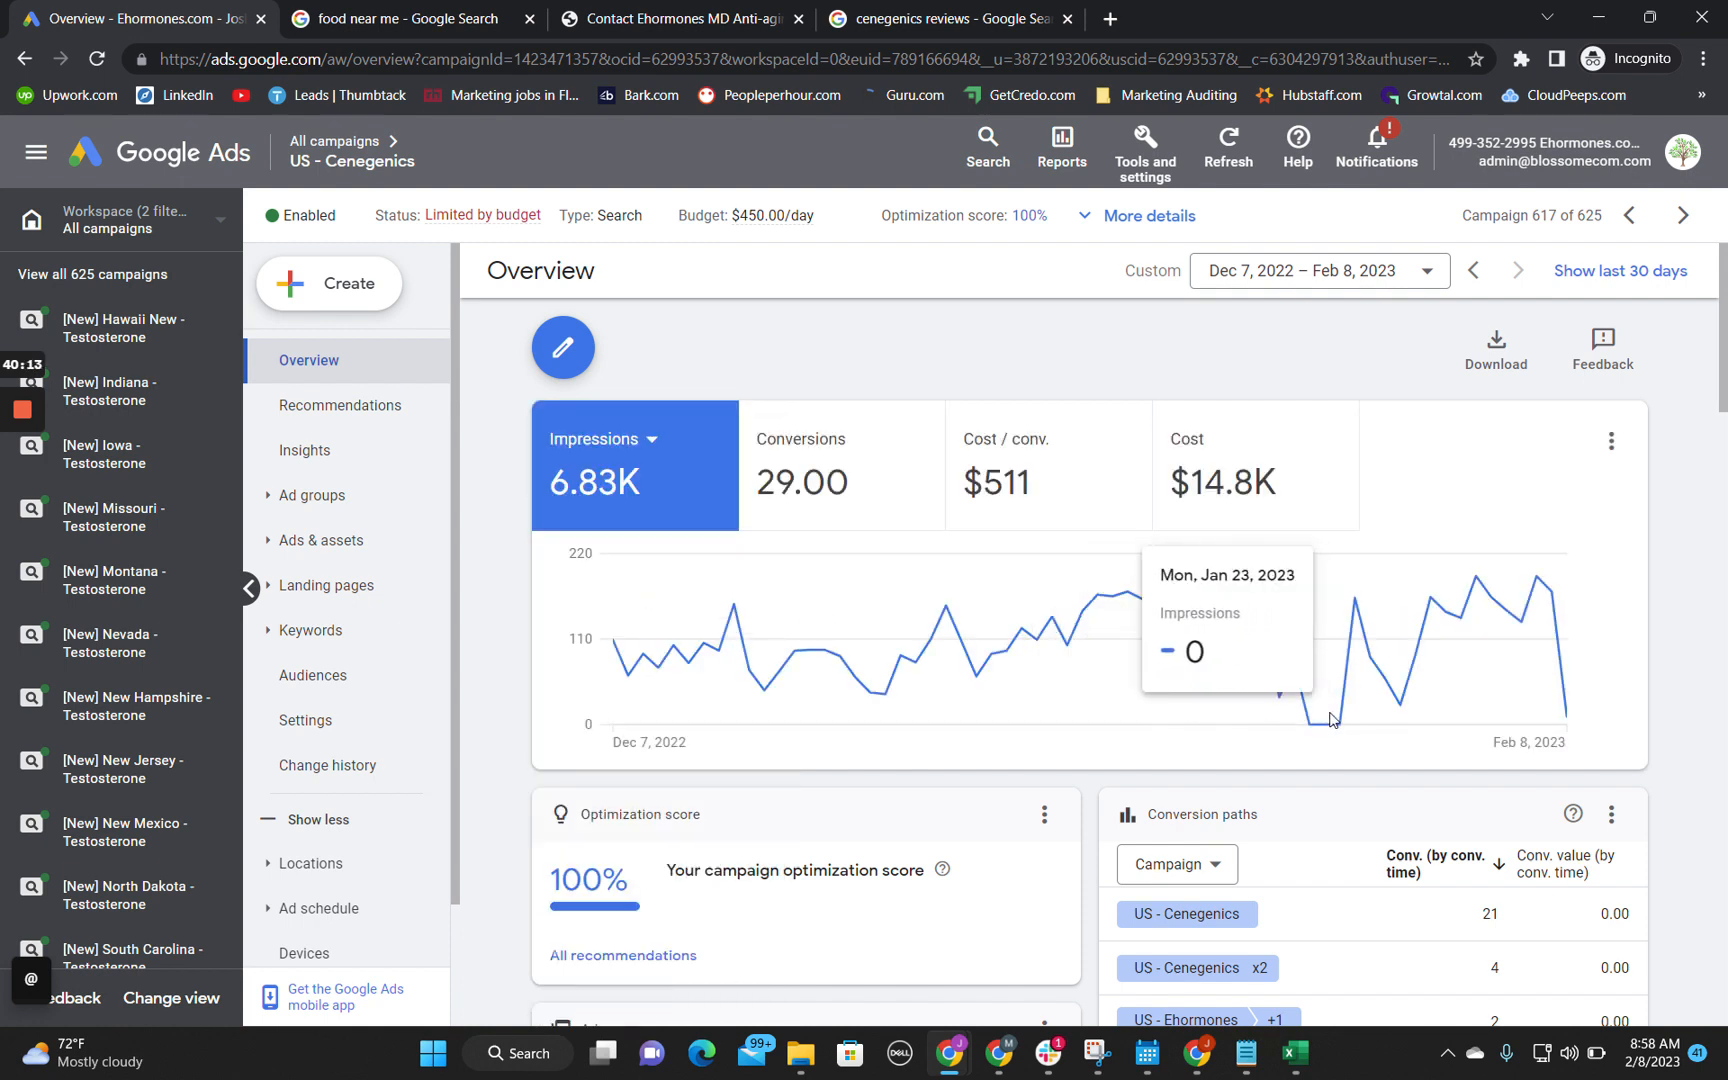
Step: Check the dates of the late-January dip on the overview's impressions chart, glancing at the change history in between
mouse_move(760, 226)
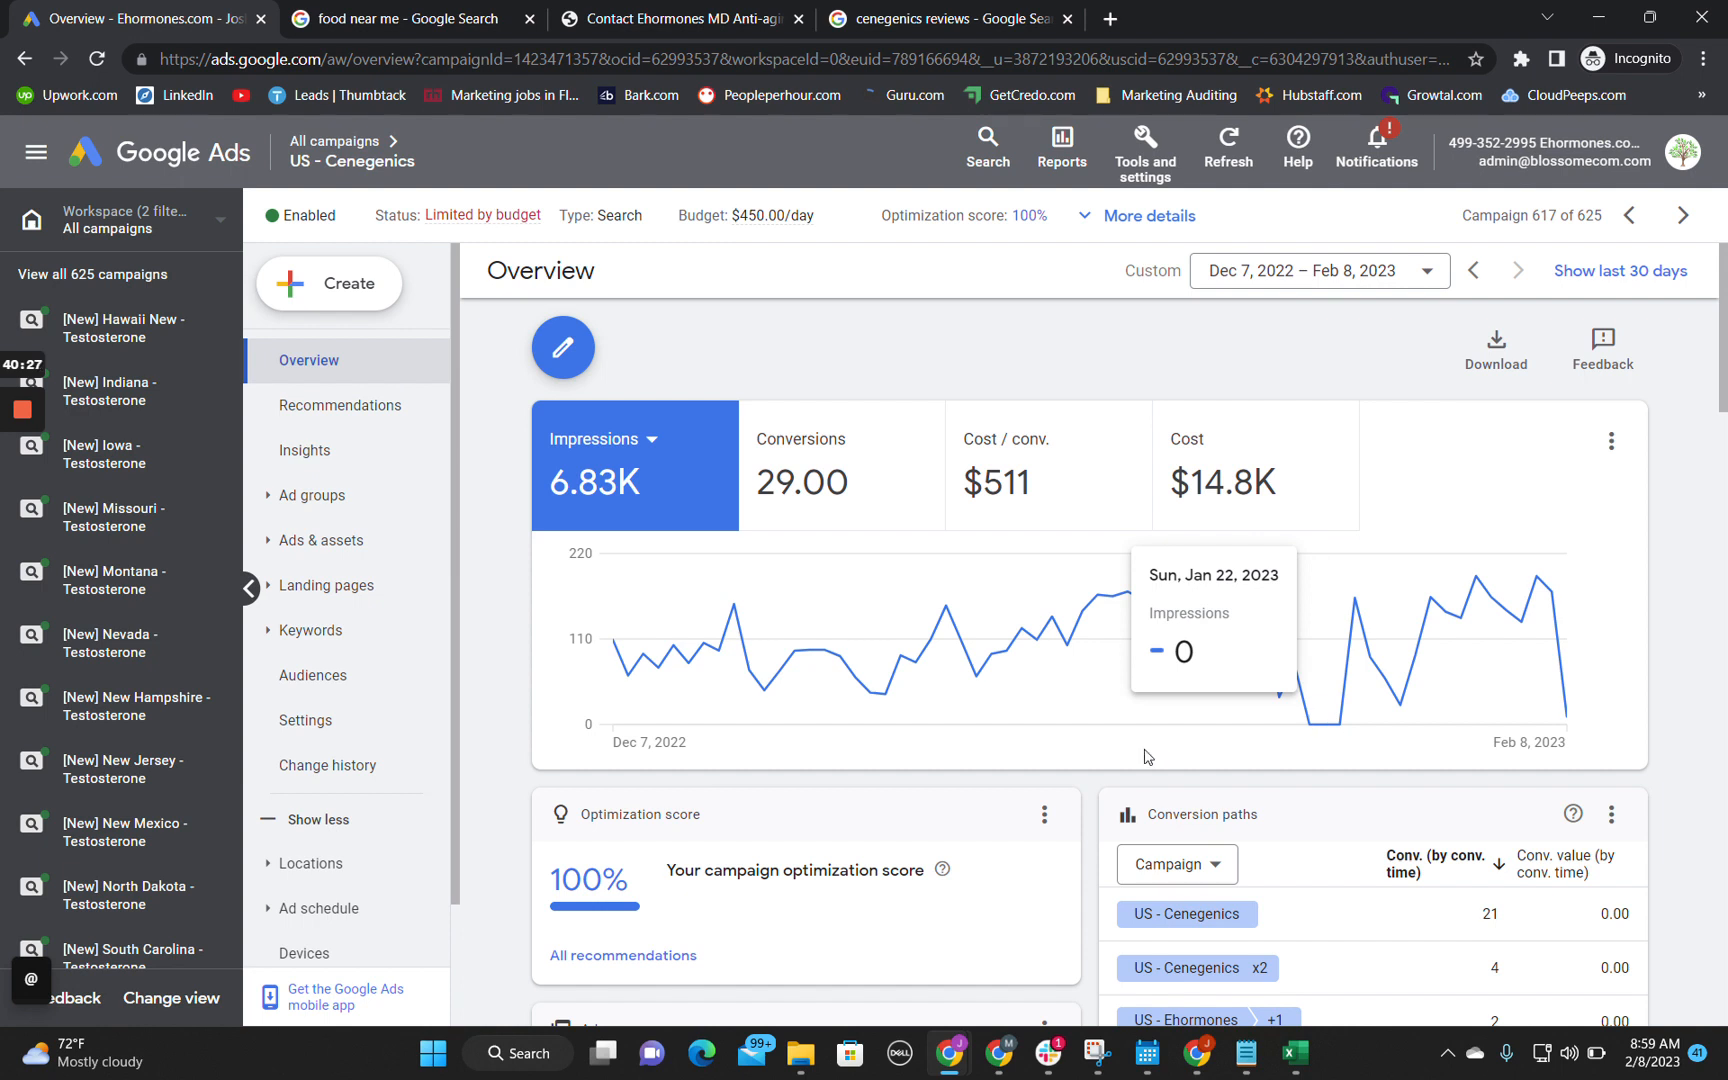
left_click(327, 767)
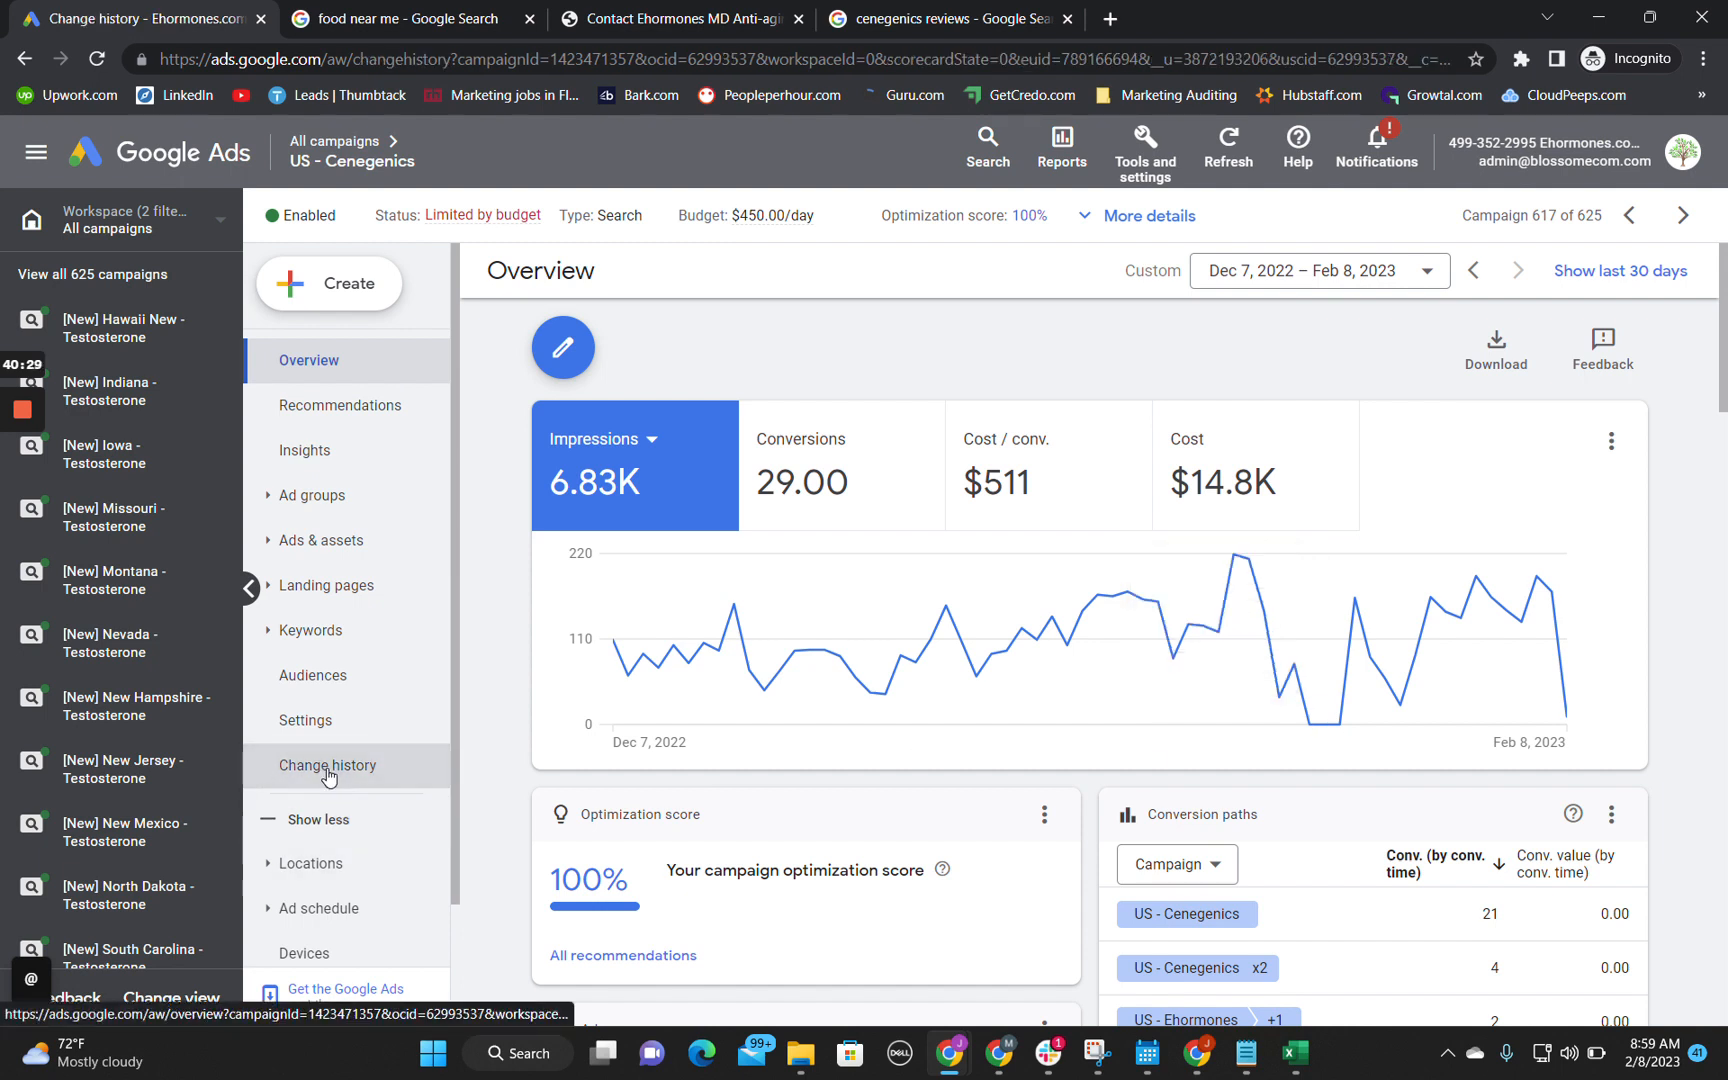
left_click(347, 361)
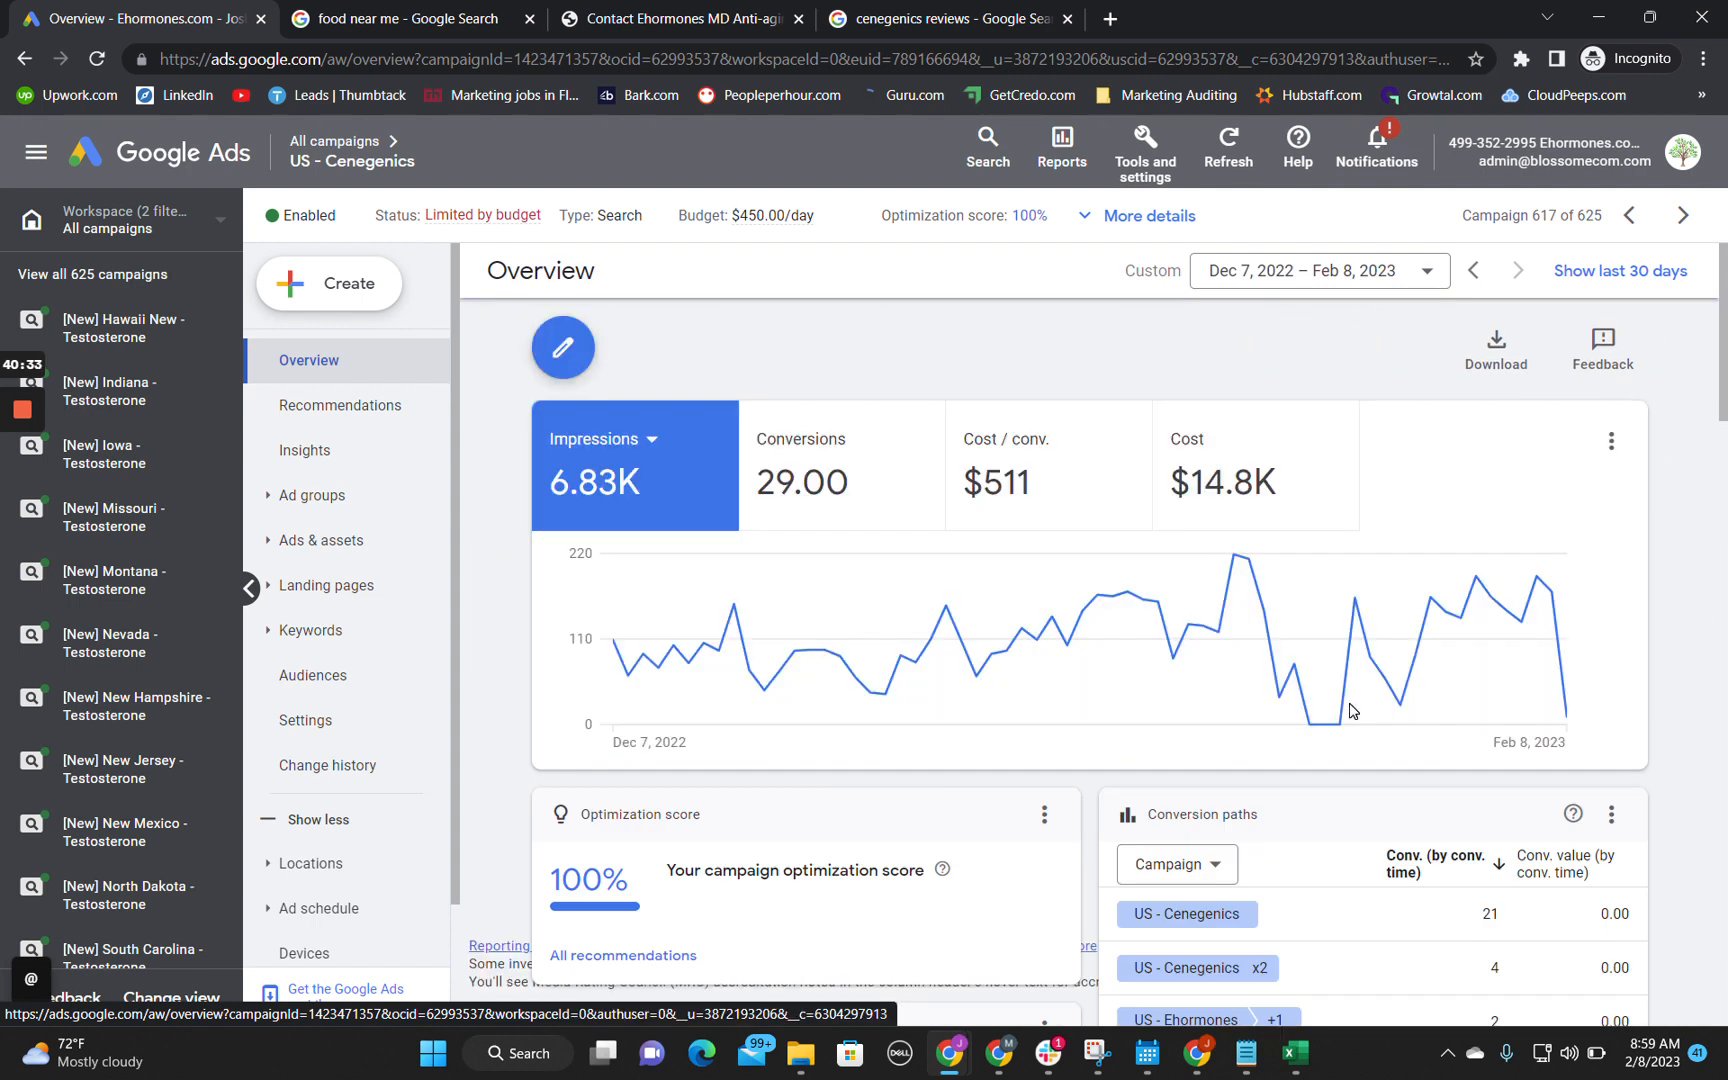
mouse_move(1317, 722)
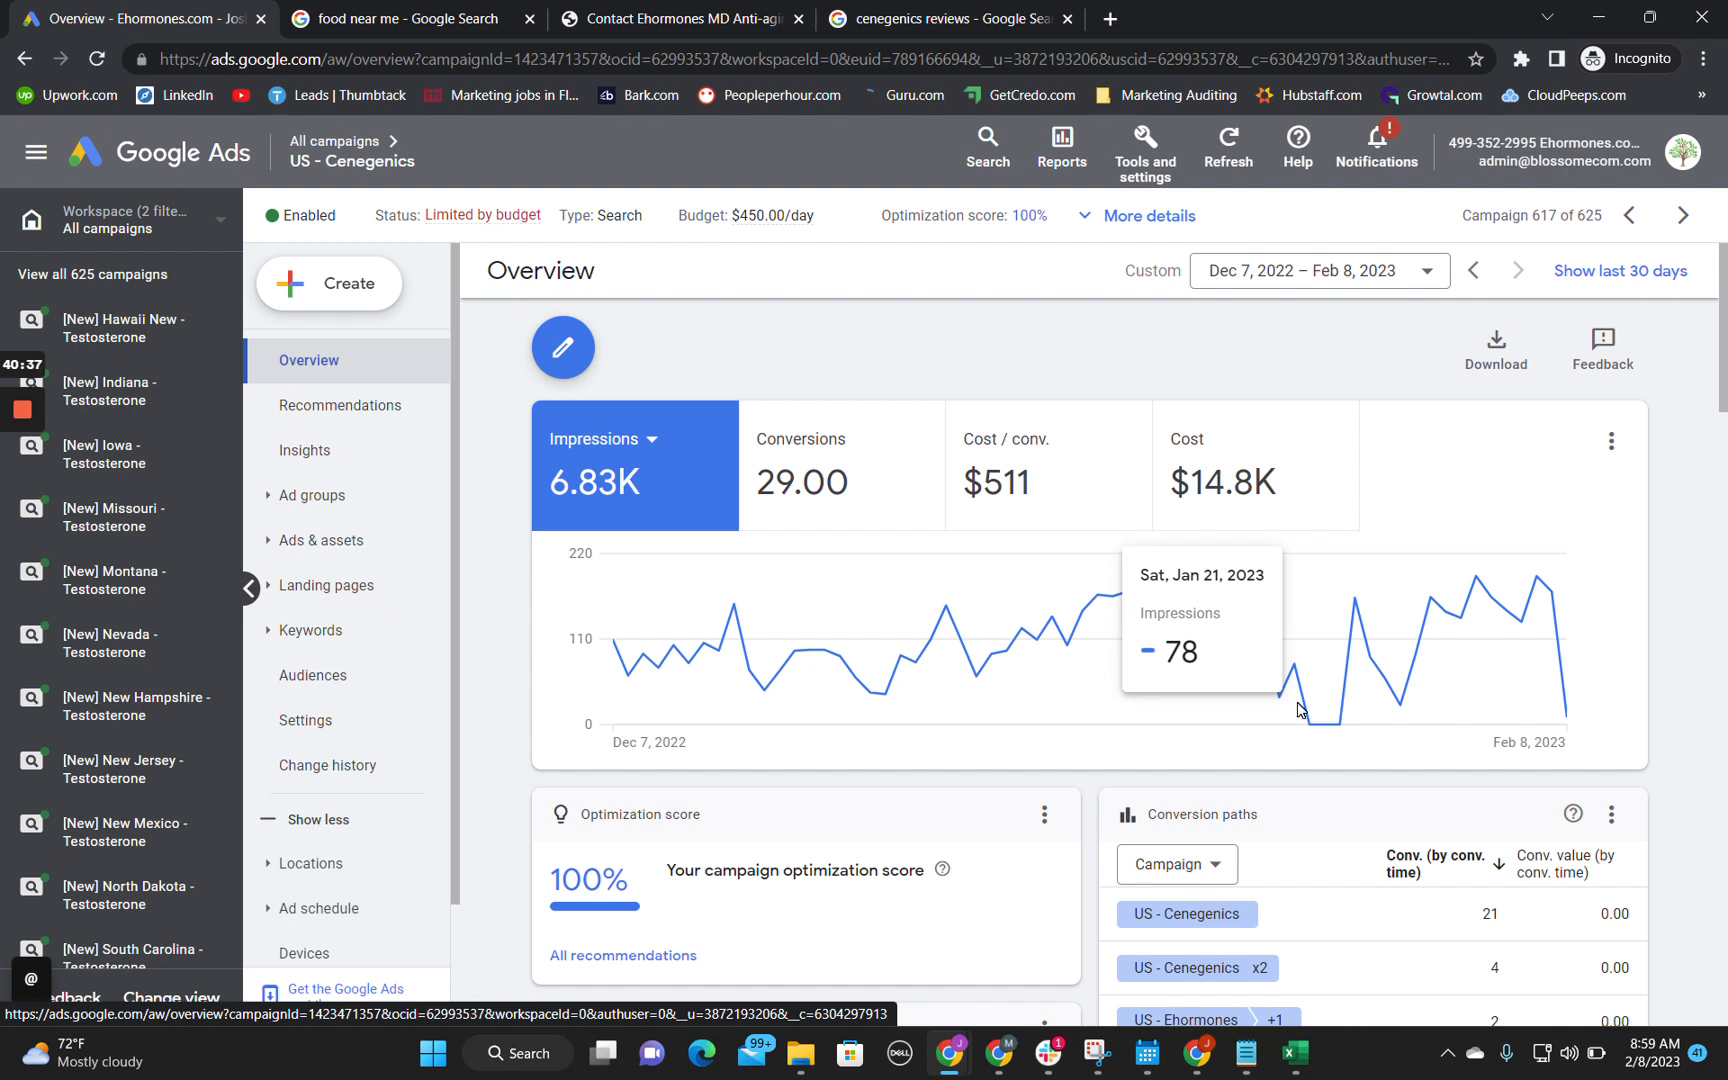
Step: Open the campaign's change history and set its date range to Jan 21 – 22, 2023
left_click(312, 766)
left_click(1365, 271)
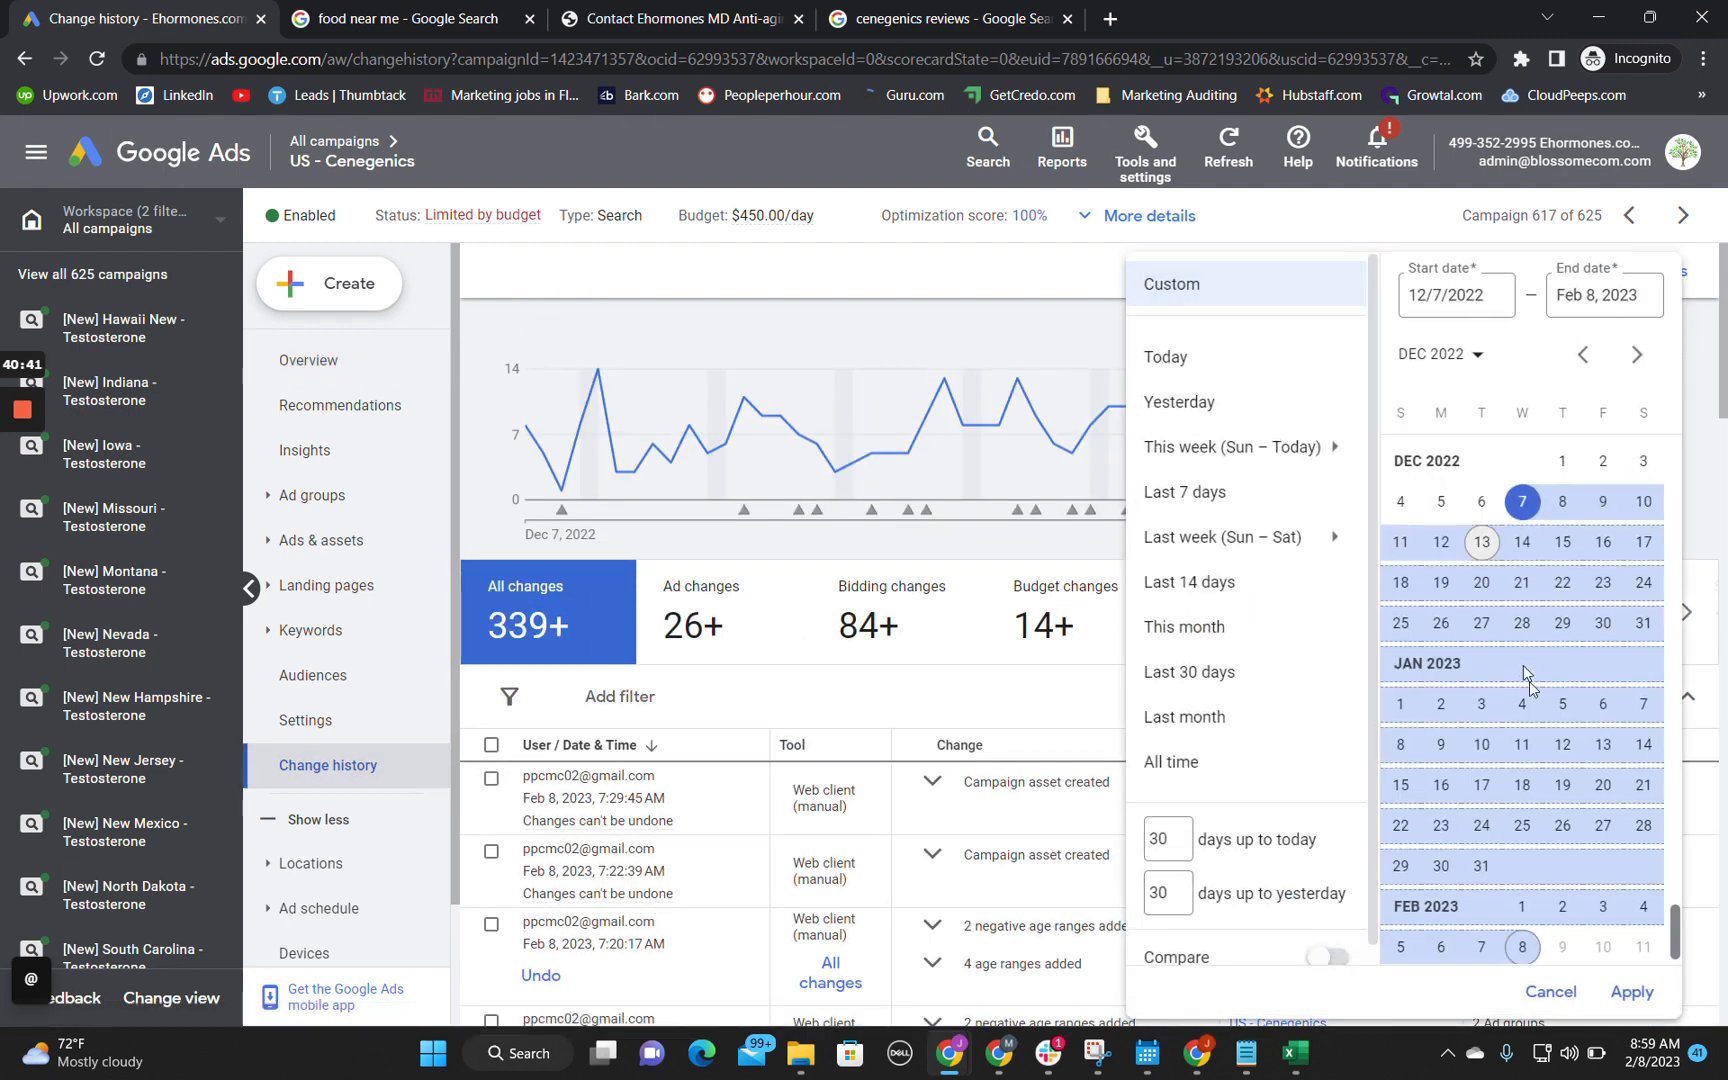
left_click(1643, 785)
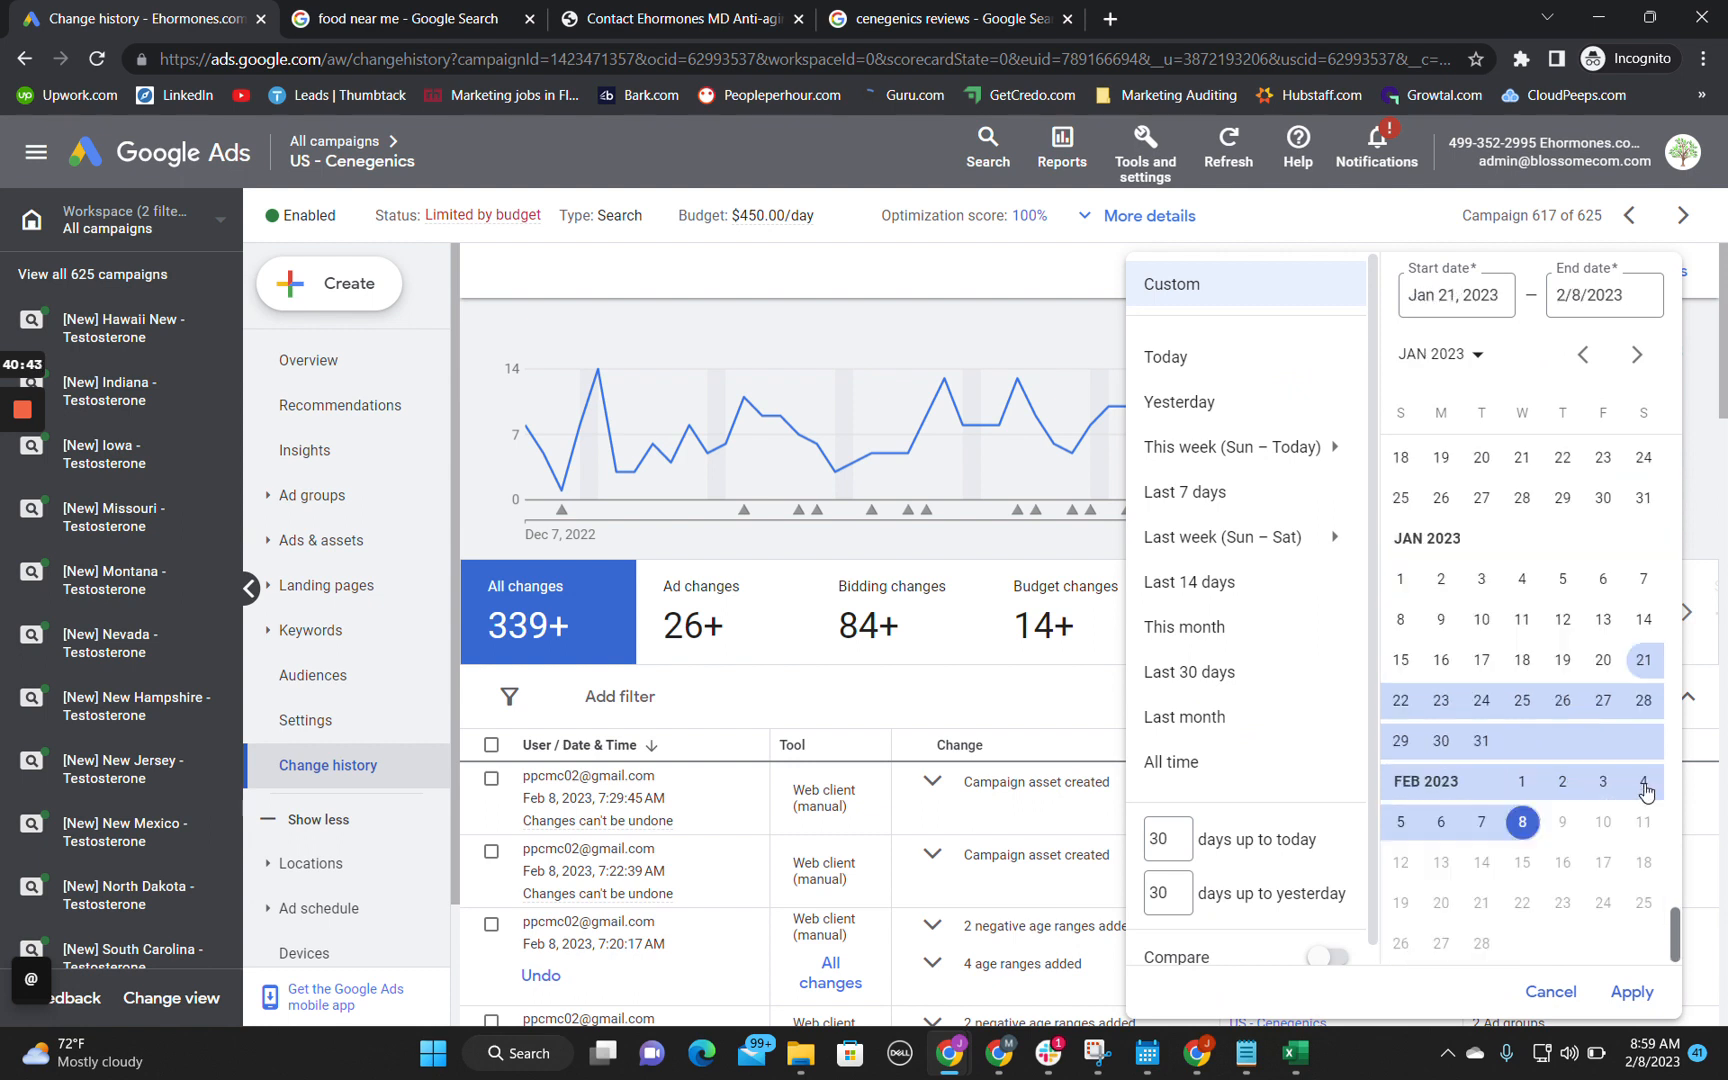
left_click(1400, 700)
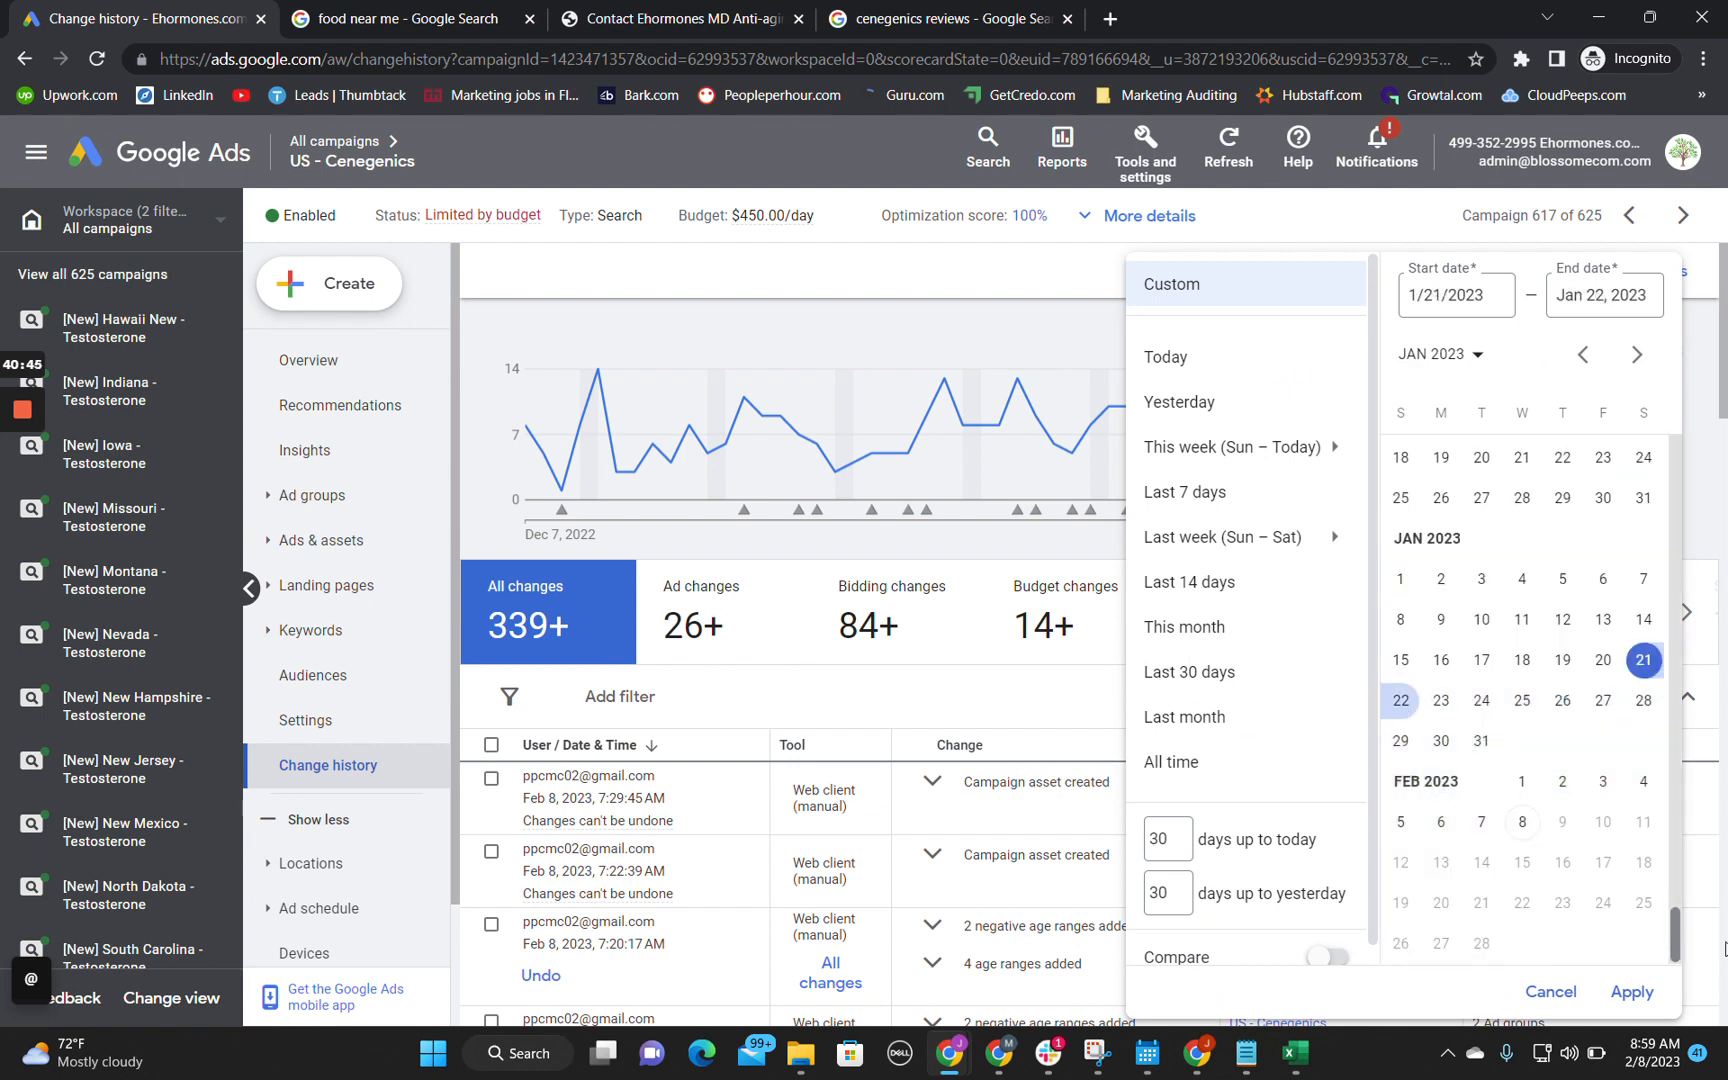
left_click(1630, 992)
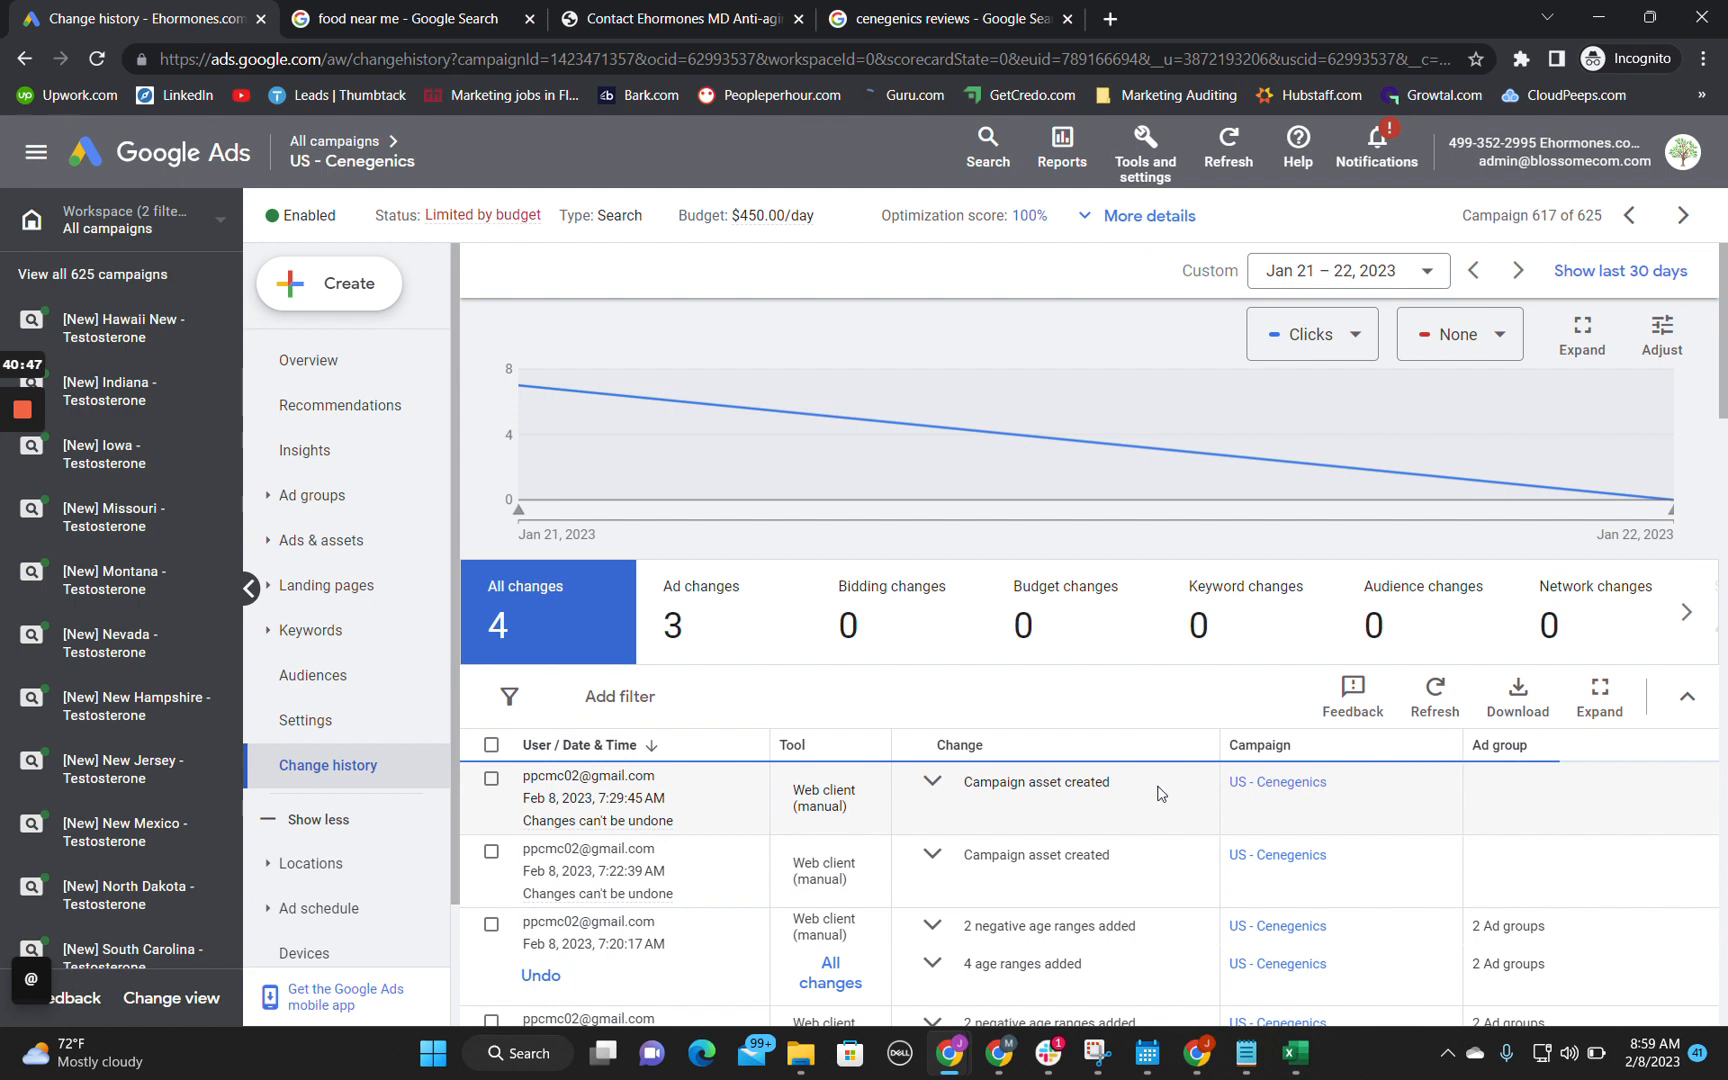
Step: Show all changes for the selected dates and expand the campaign and responsive search ad entries to read what was changed
left_click(697, 652)
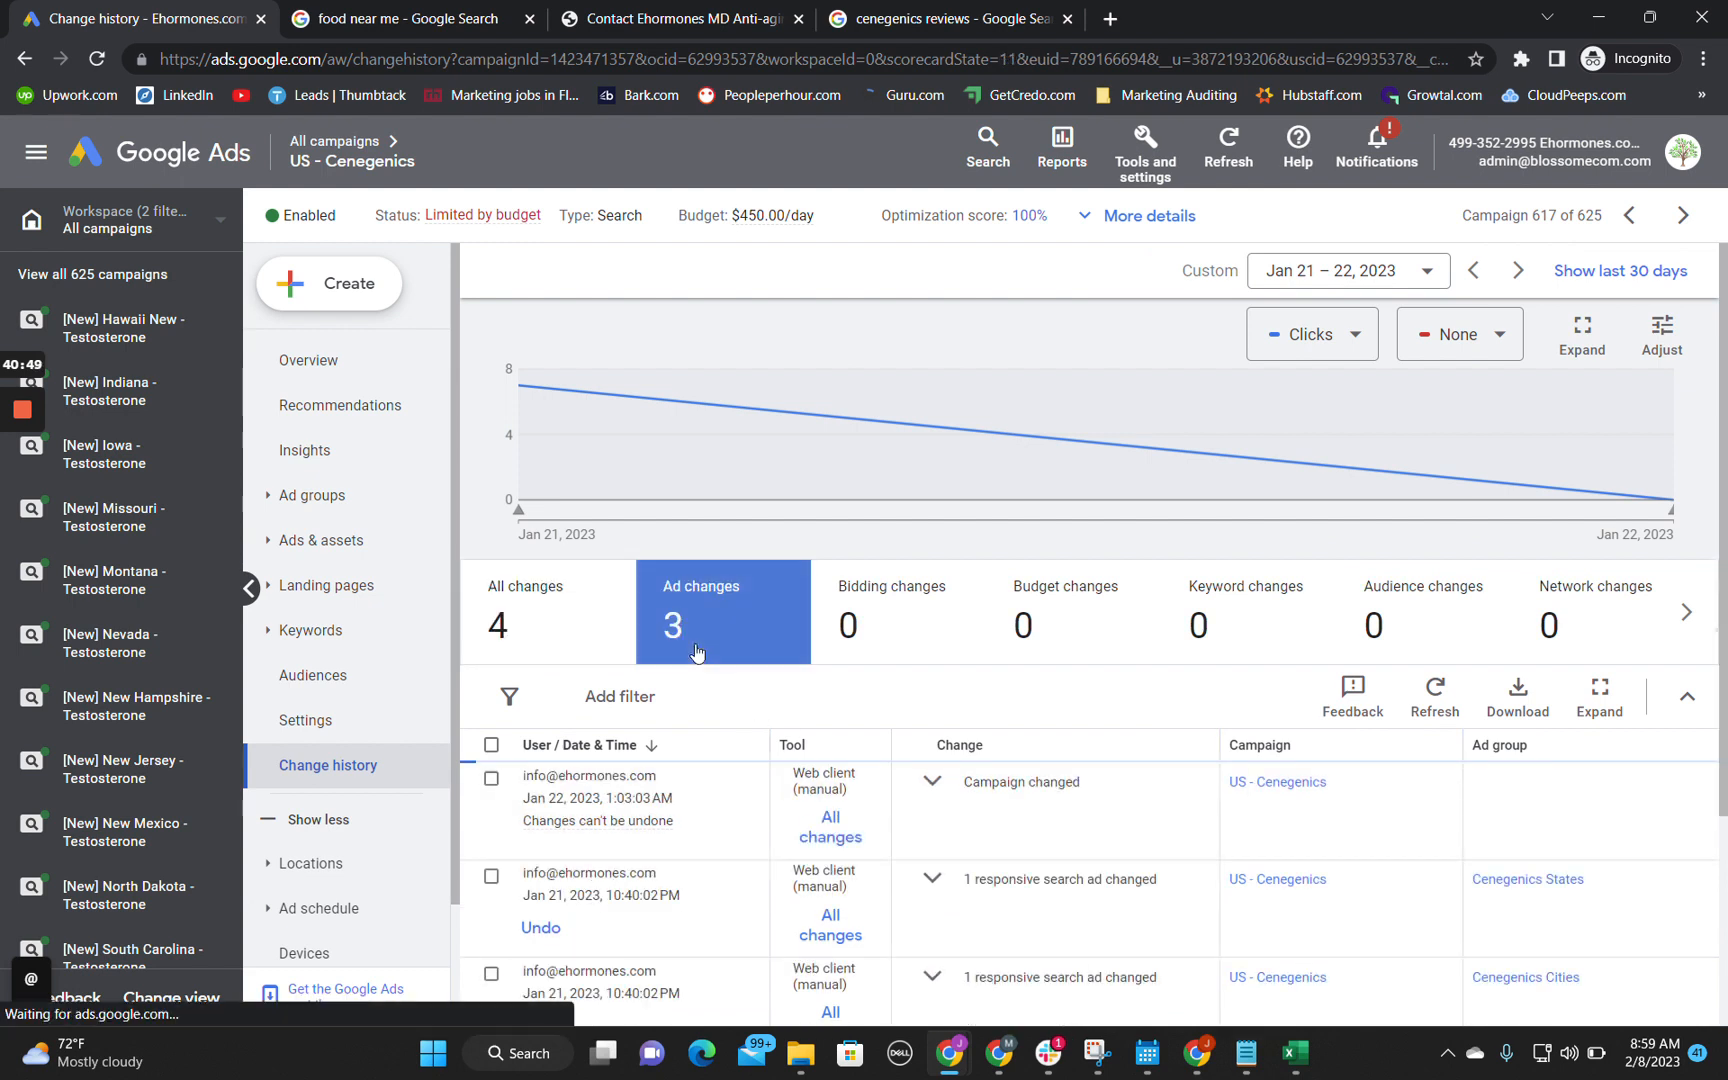
left_click(496, 630)
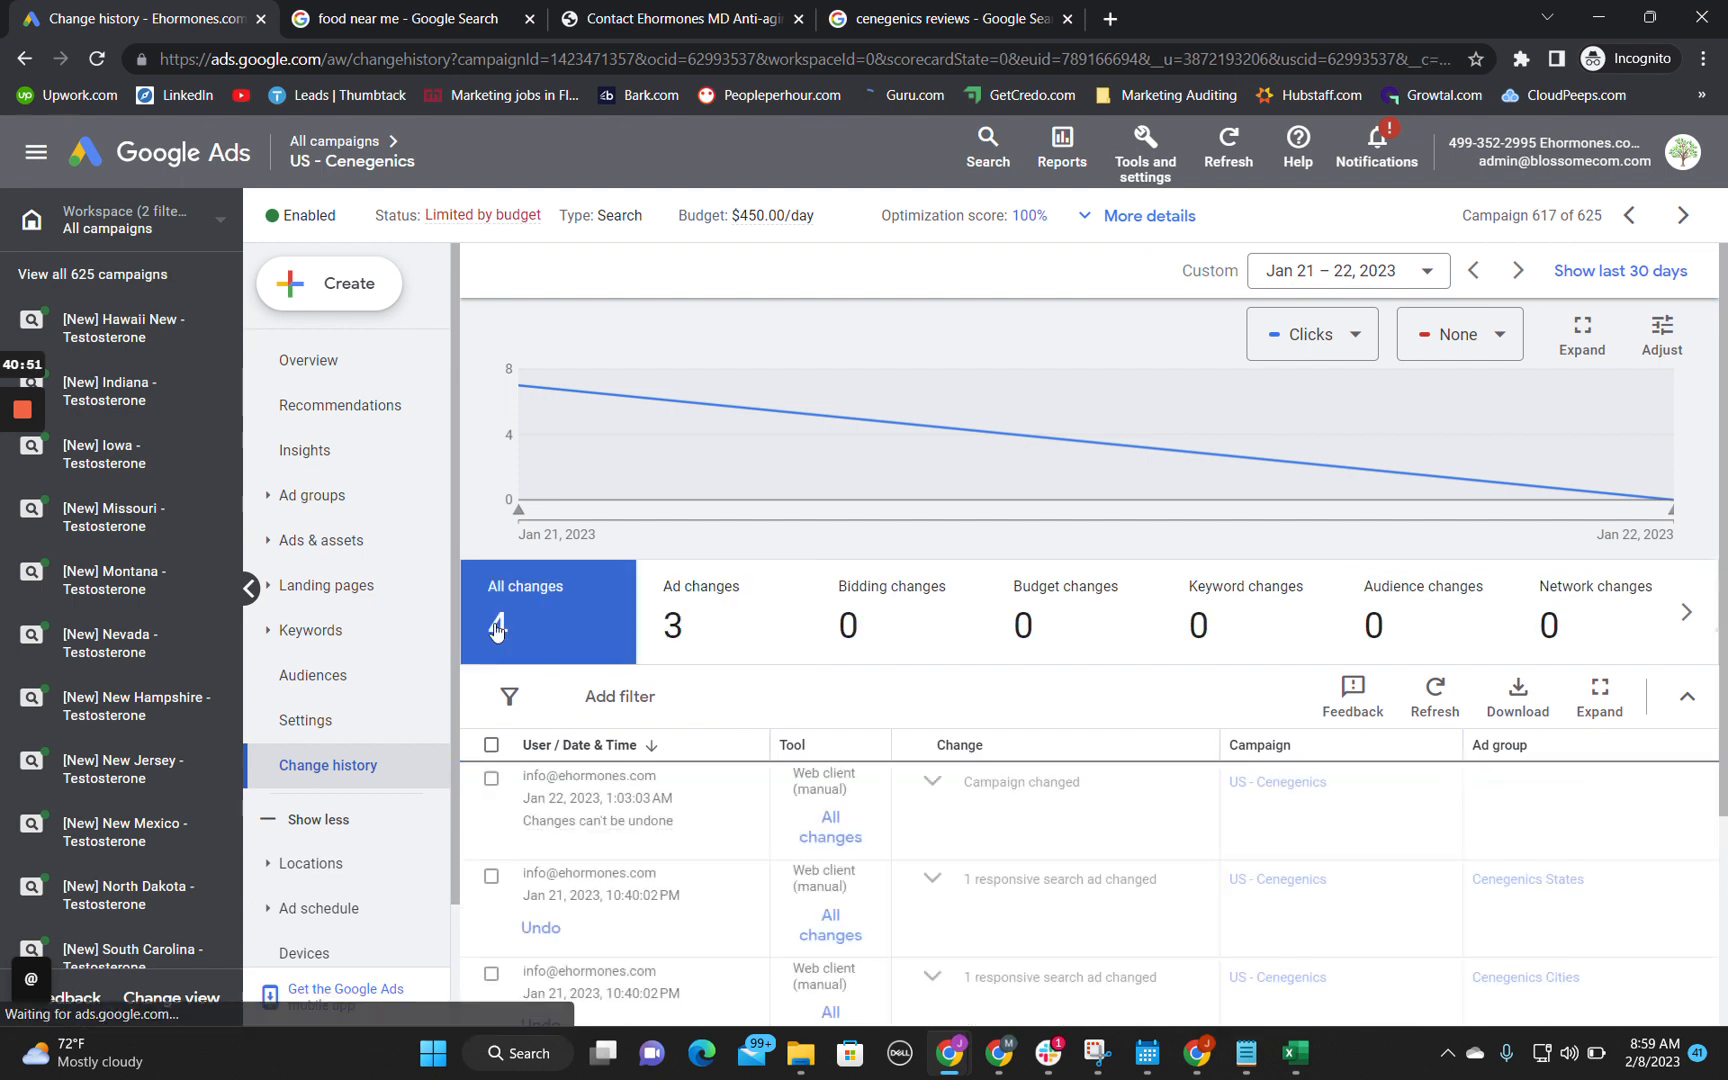
scroll(900, 650, "down", 1)
left_click(928, 648)
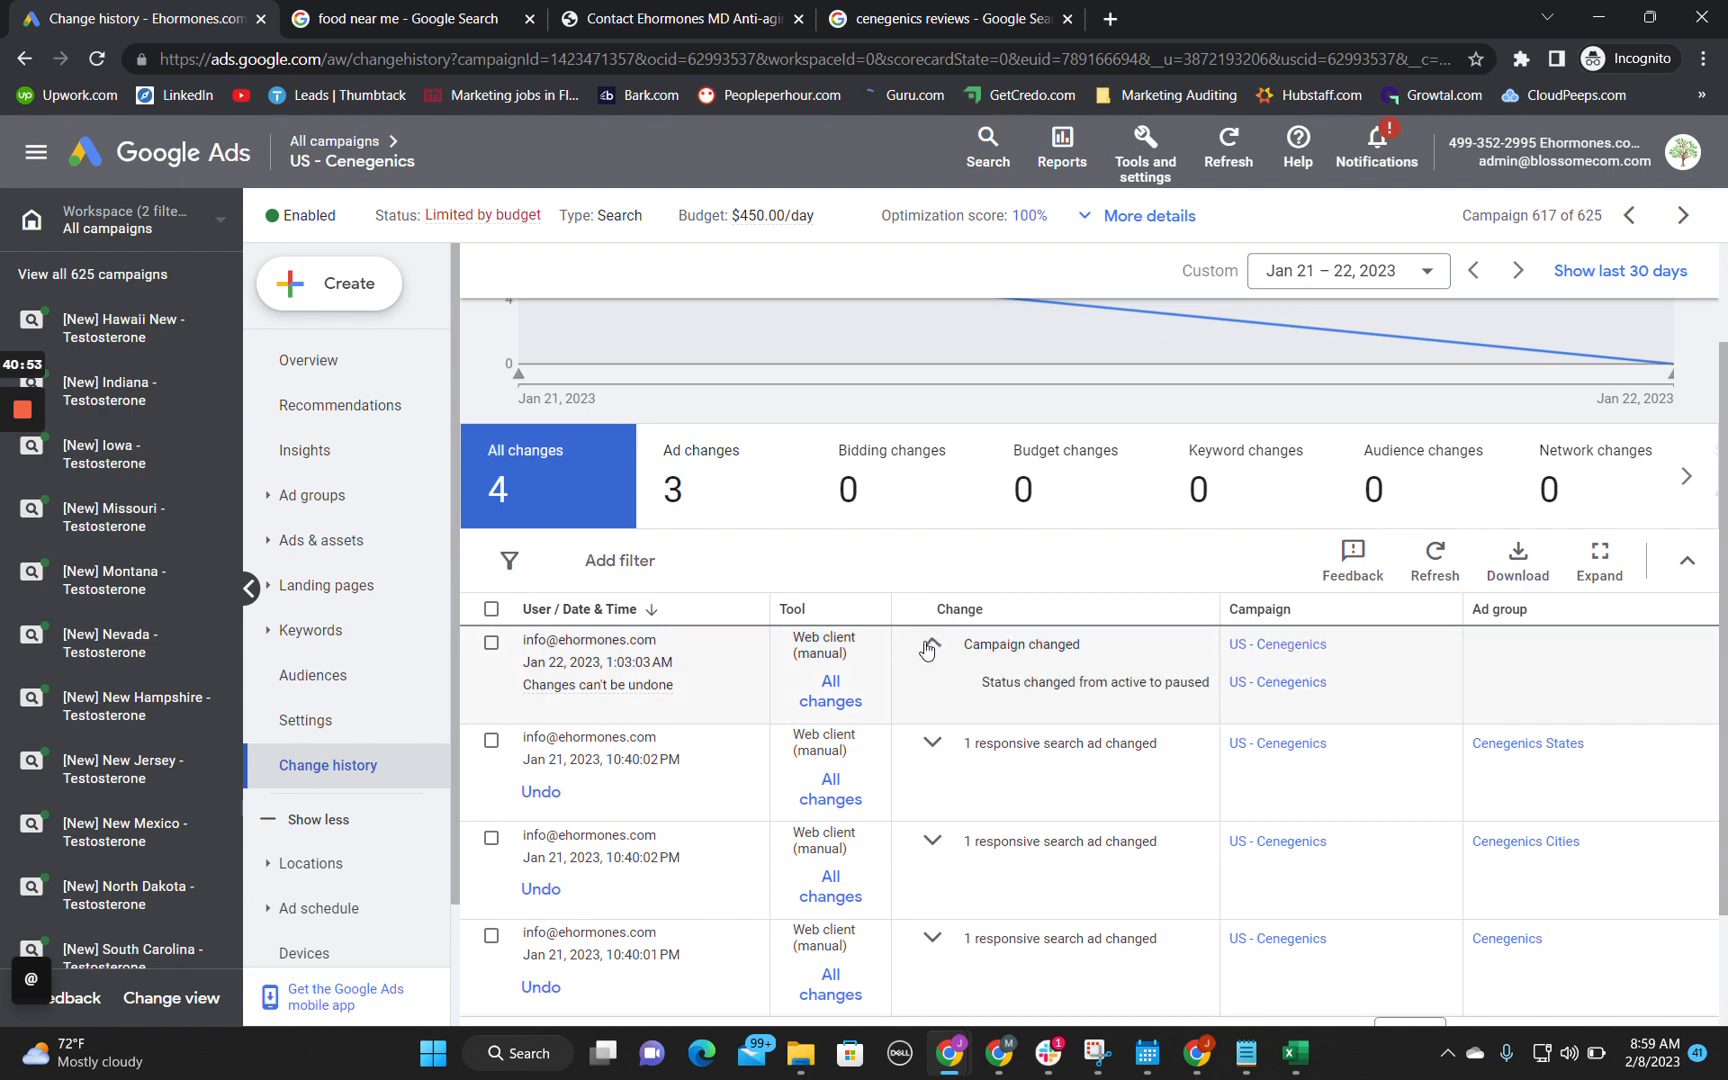
left_click_drag(981, 682, 1214, 692)
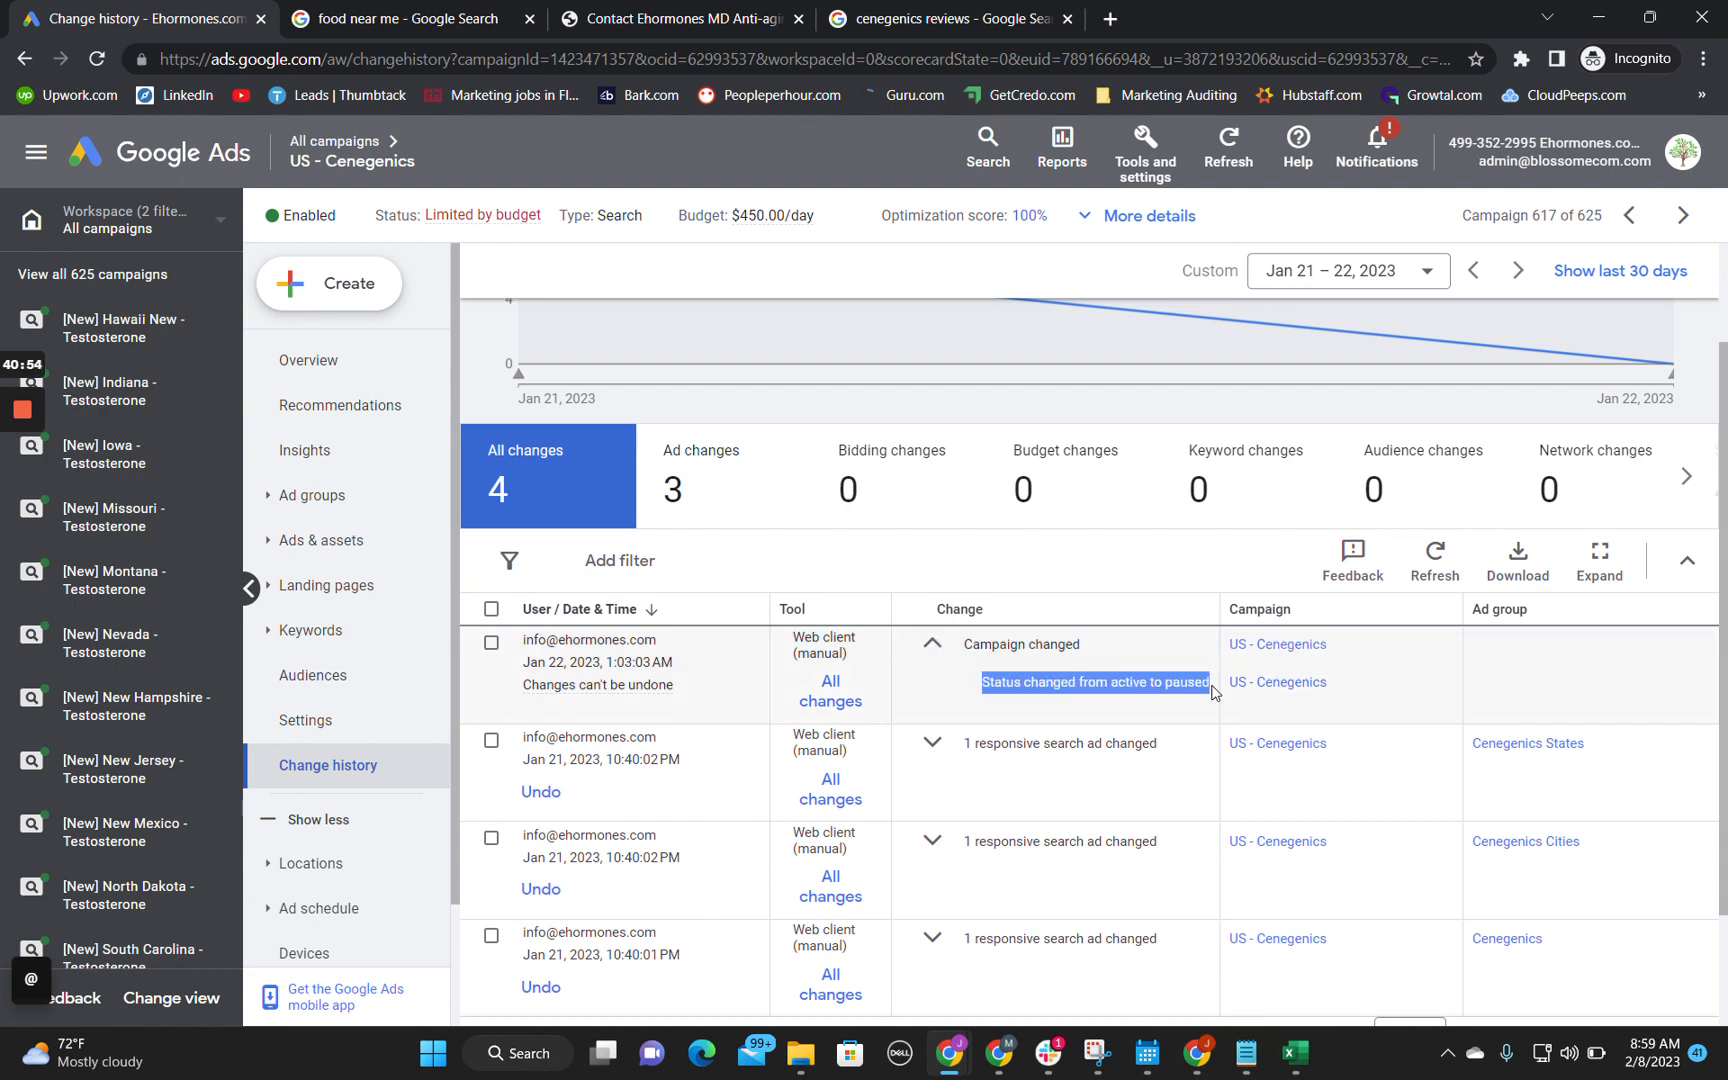
left_click(928, 745)
scroll(928, 758, "down", 1)
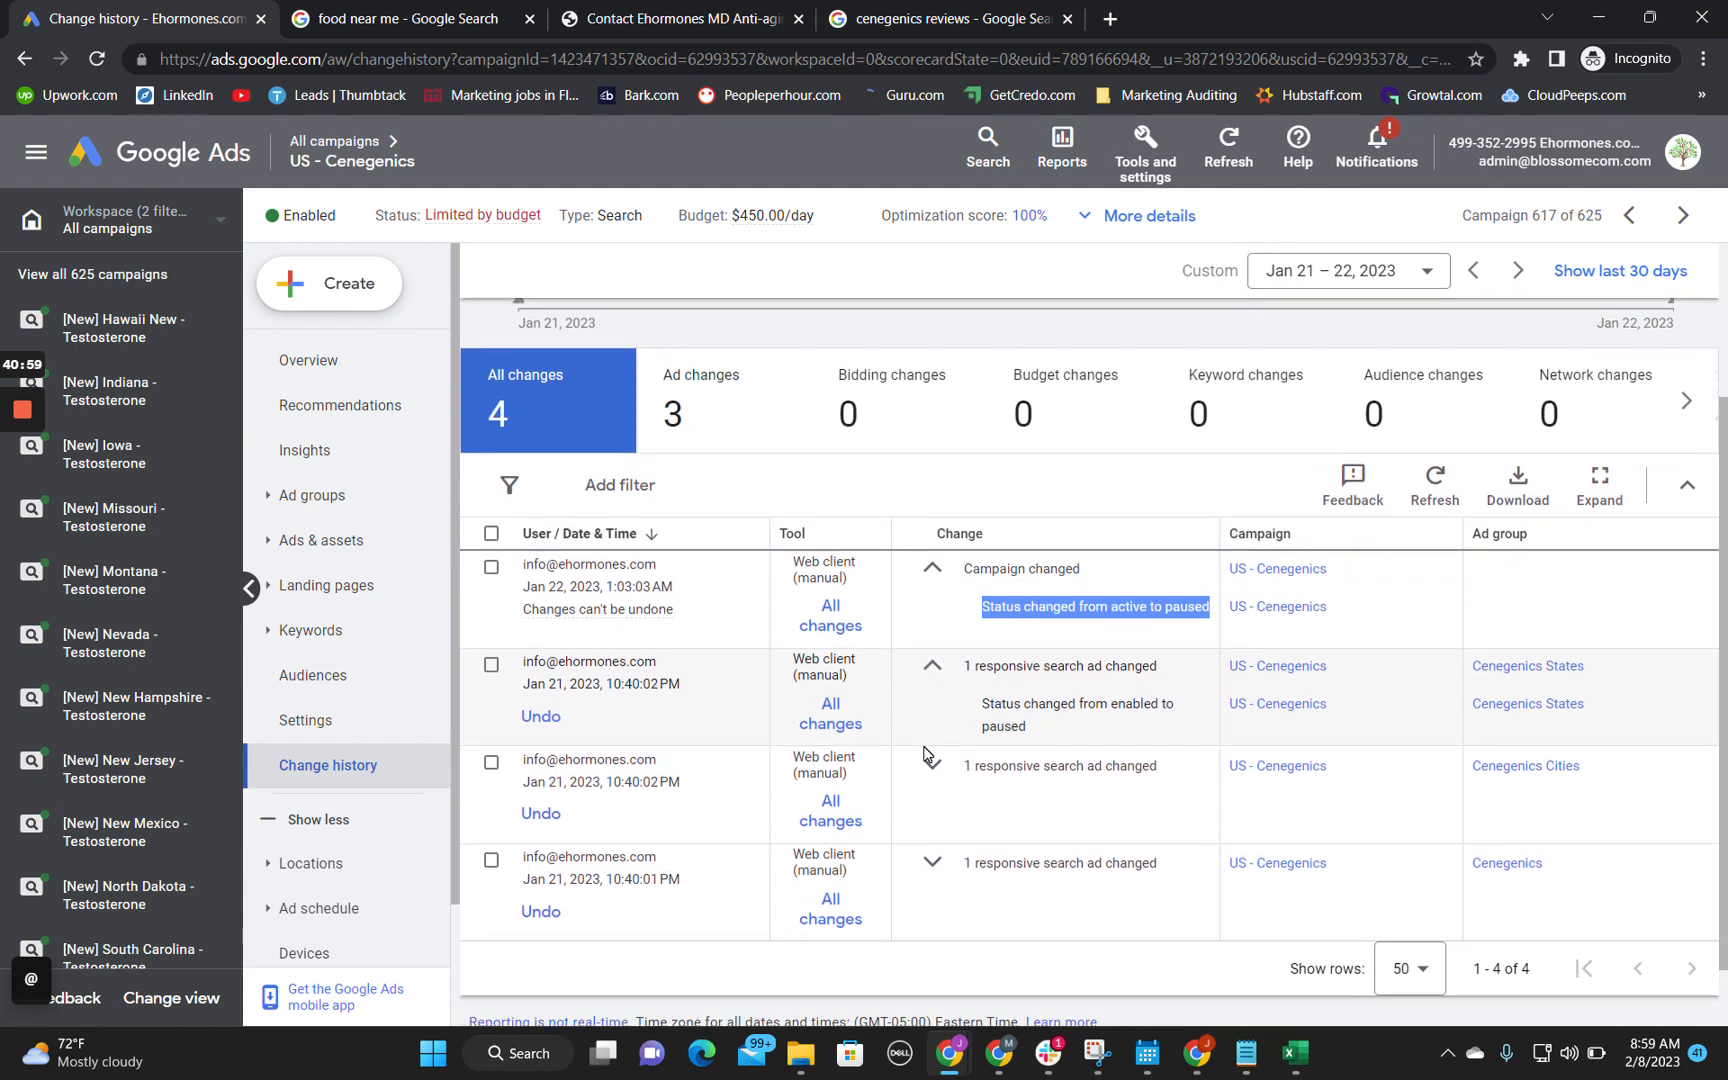
left_click(930, 763)
left_click(941, 876)
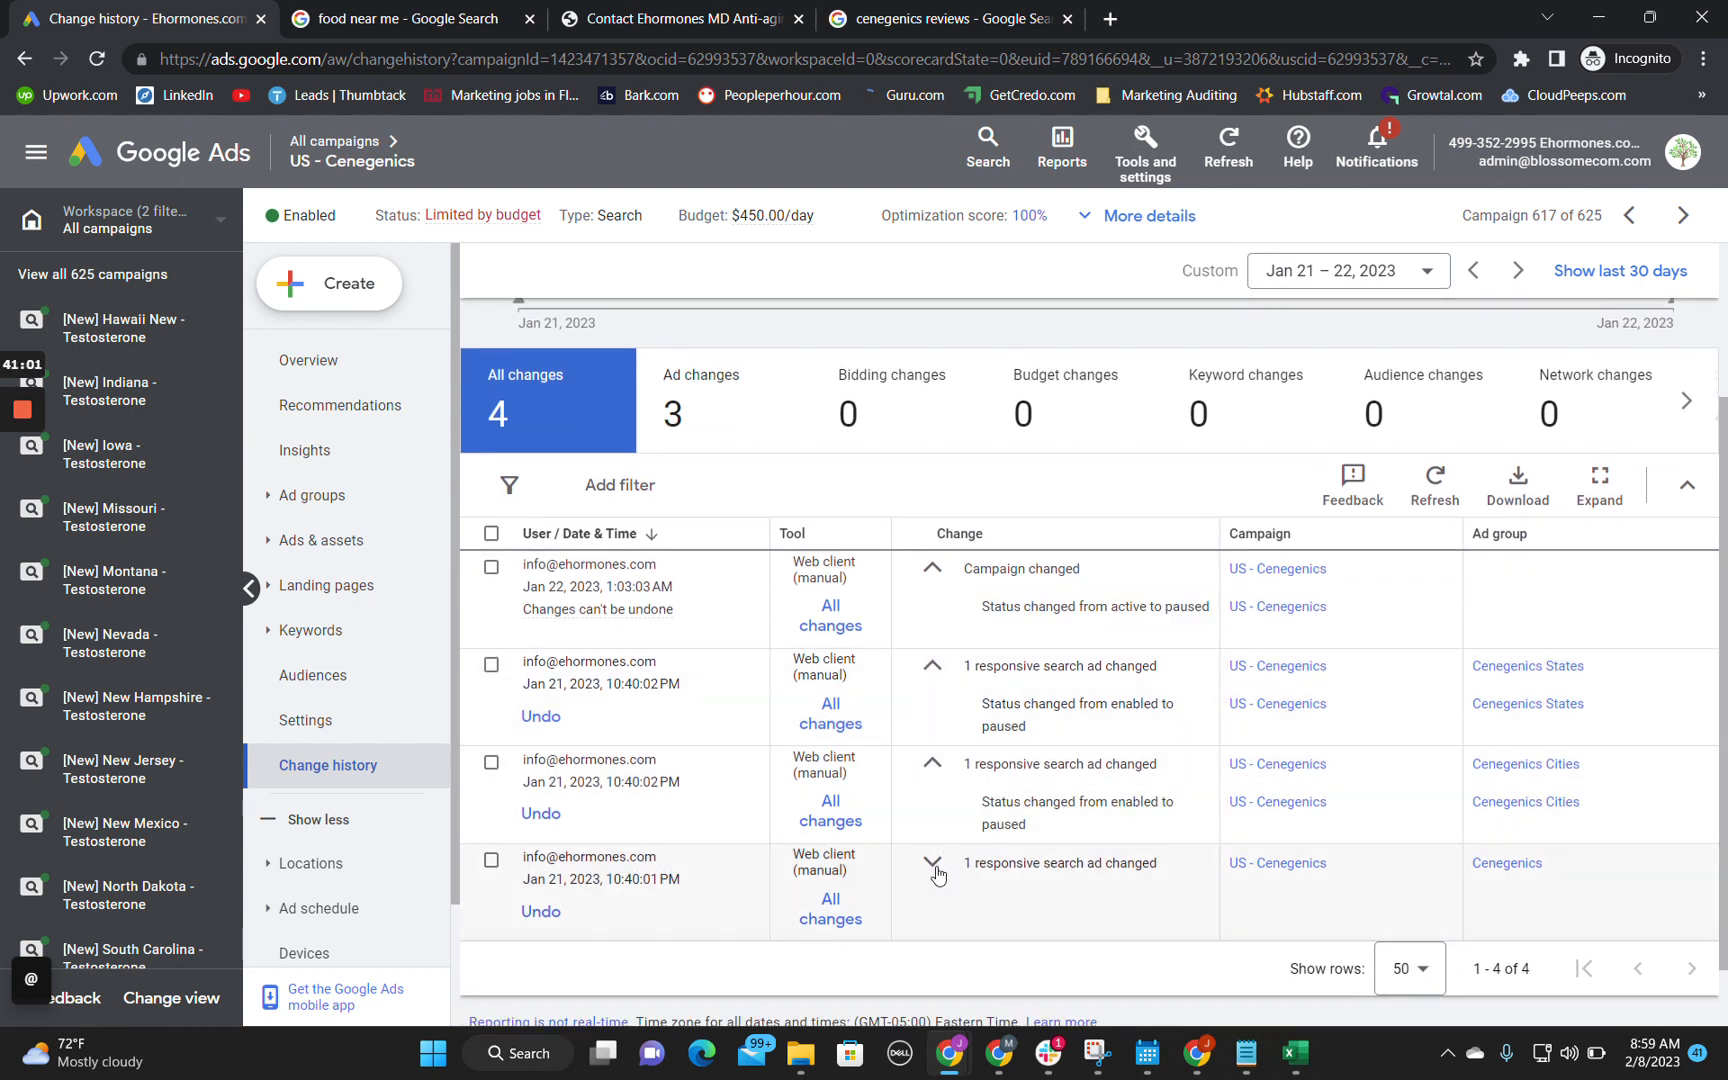
left_click(933, 864)
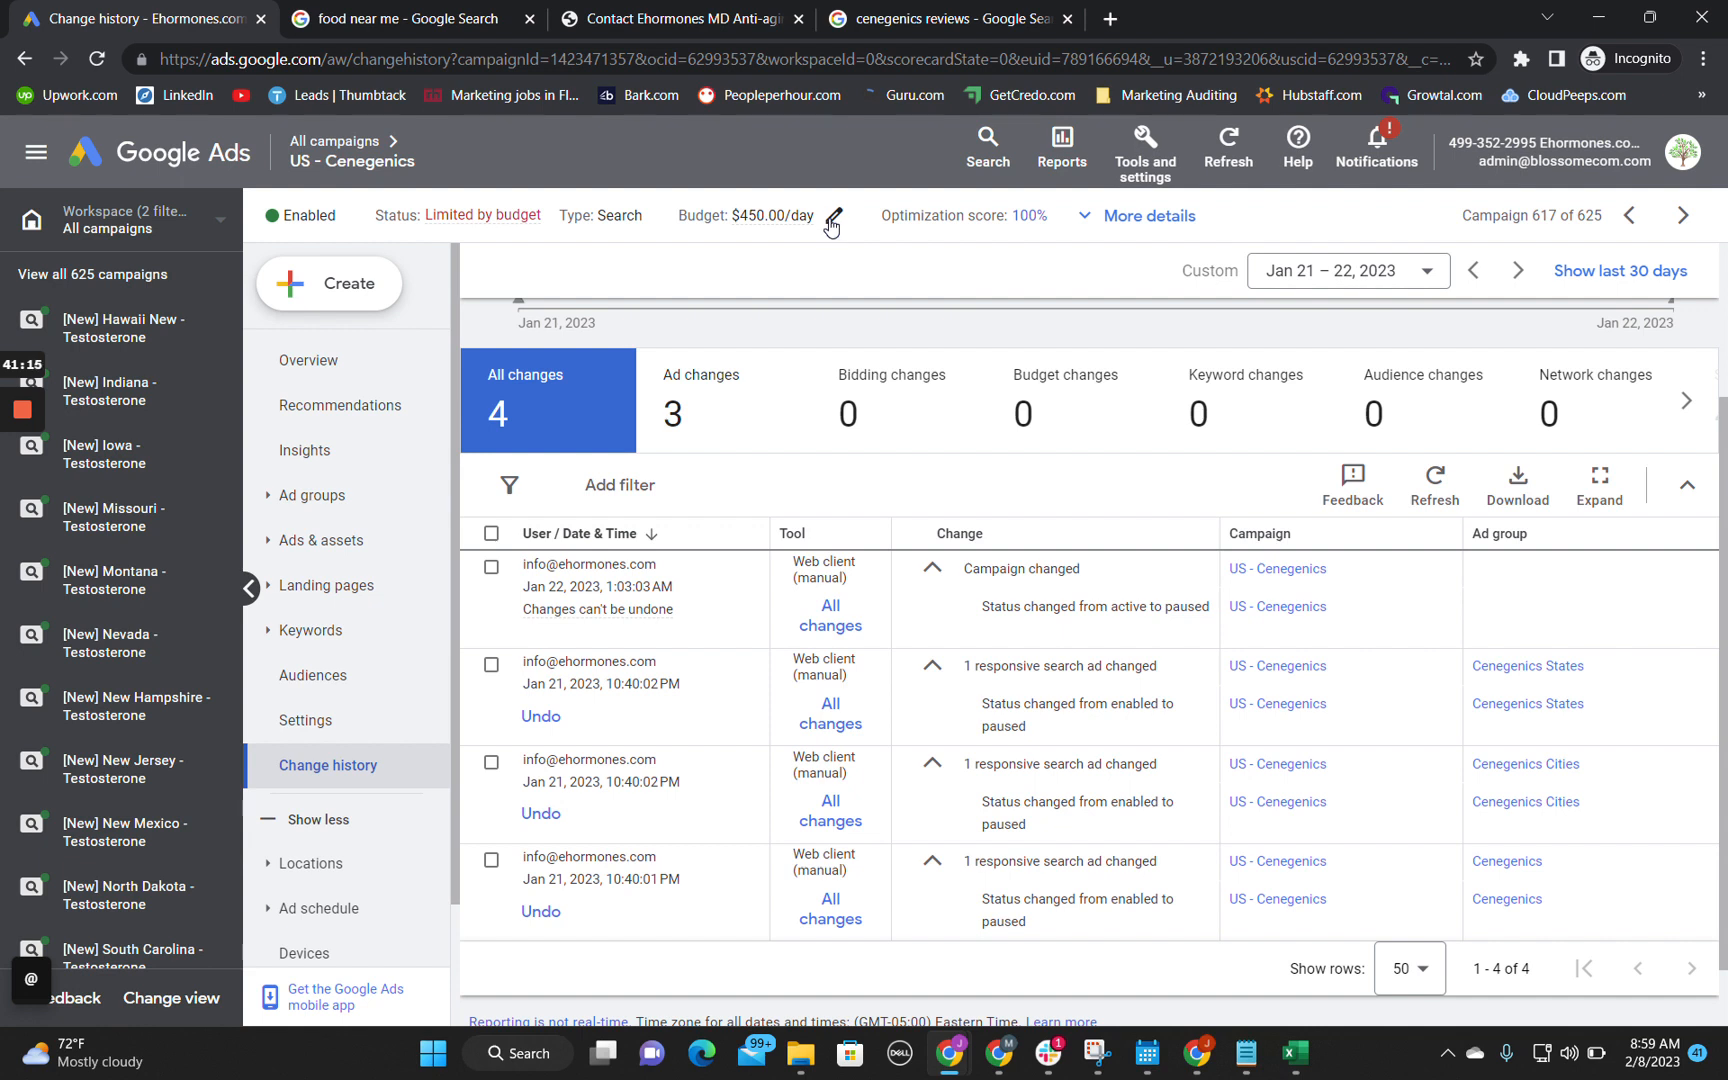
Step: Switch to the audit spreadsheet and begin the note in B6 with "Ai was reset on", checking the date in Google Ads
left_click(1598, 18)
key("Return")
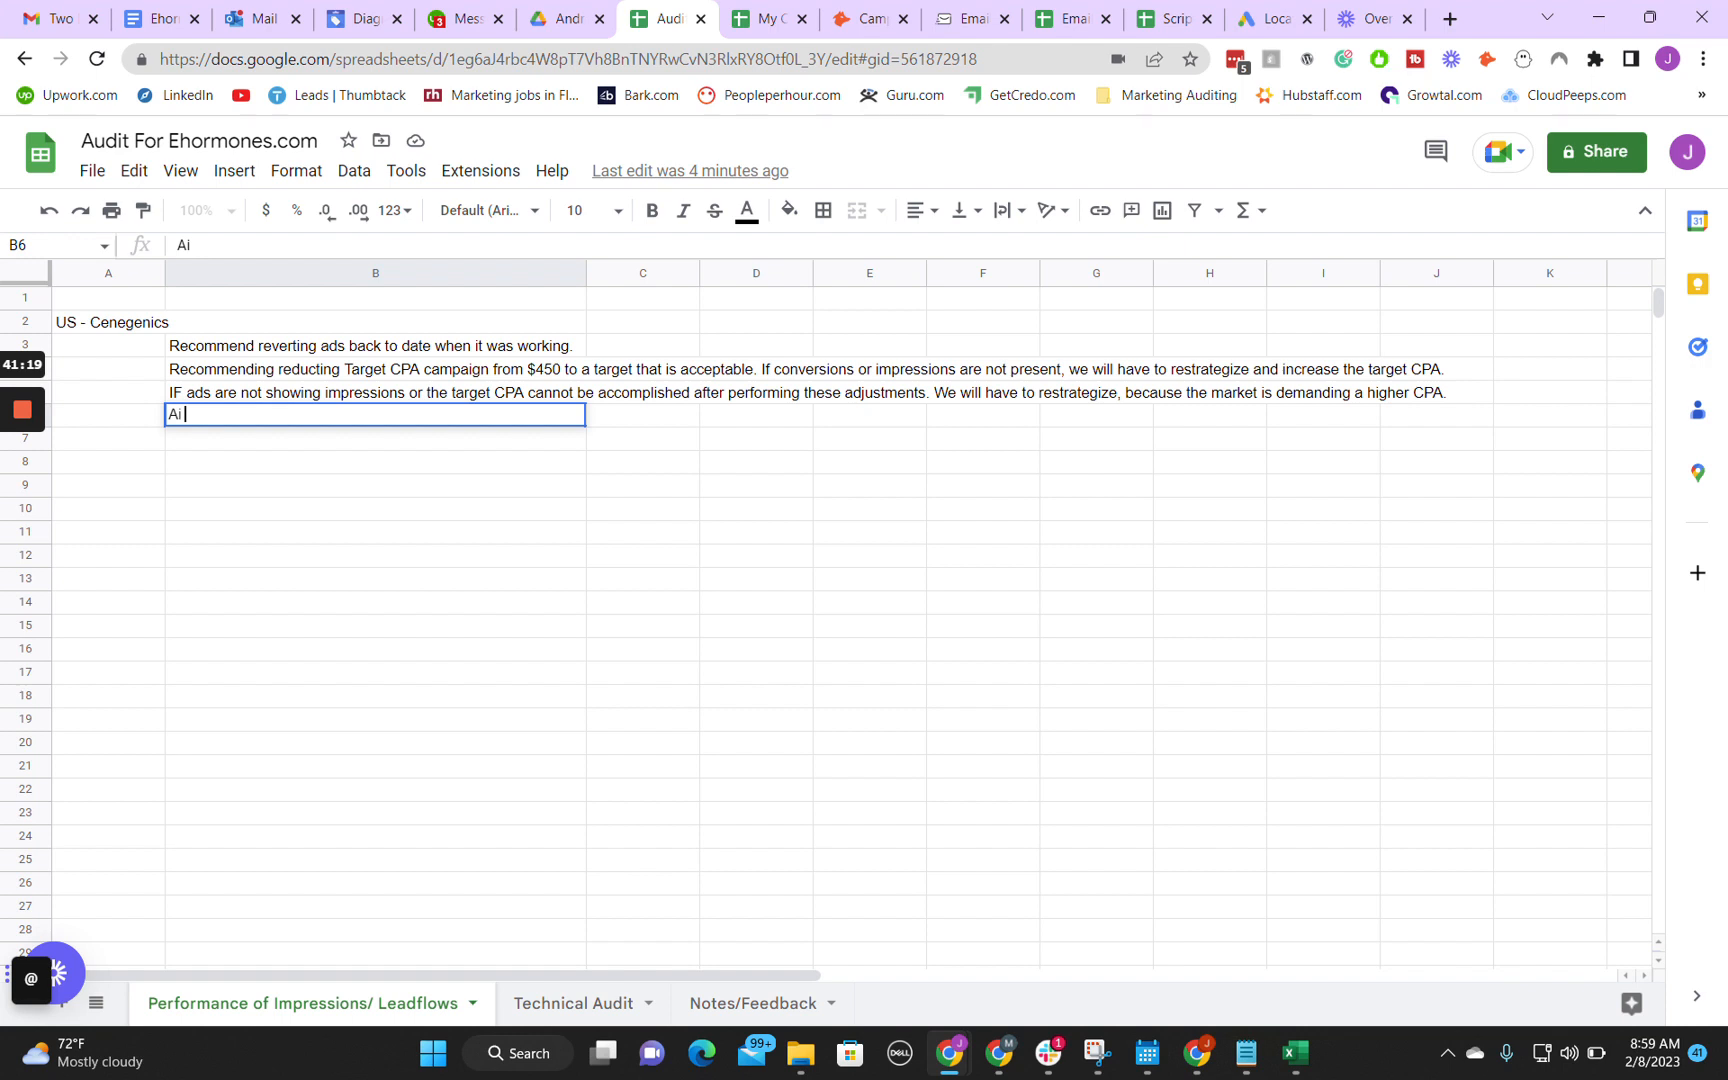
type("Ai was rest")
key("BackSpace")
type("et on Jan")
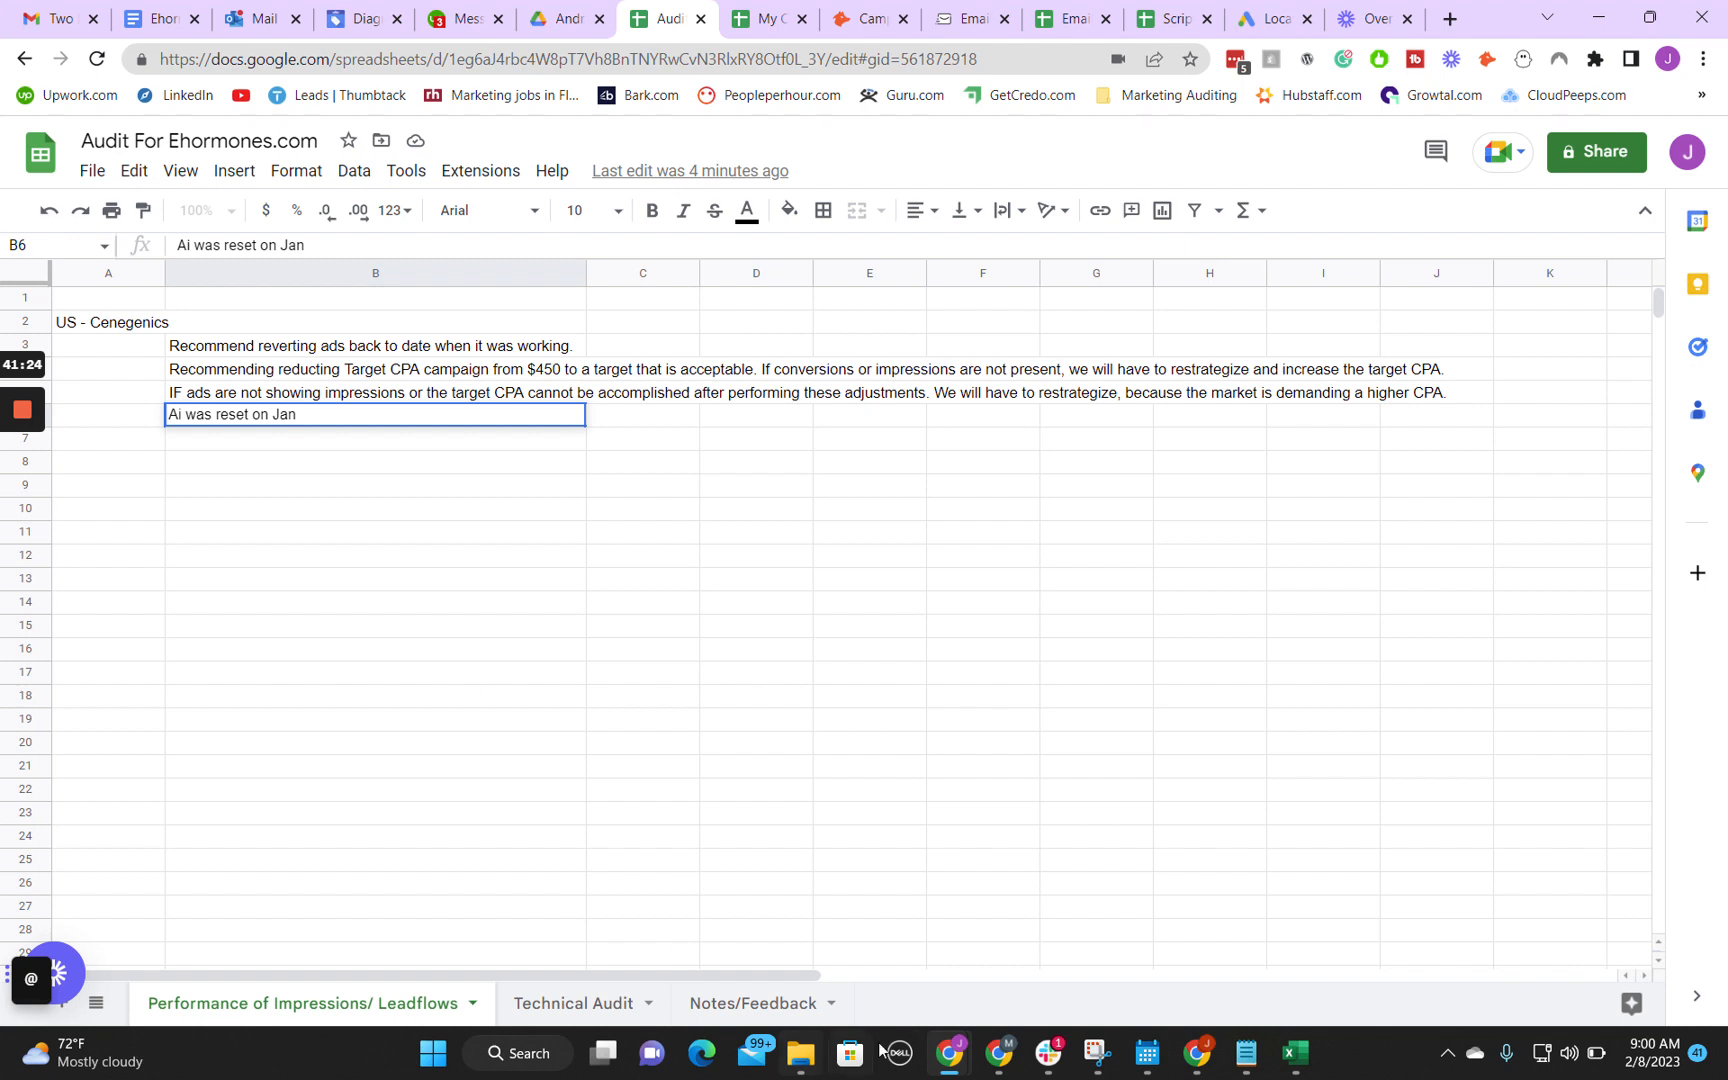
mouse_move(950, 1052)
left_click(1099, 934)
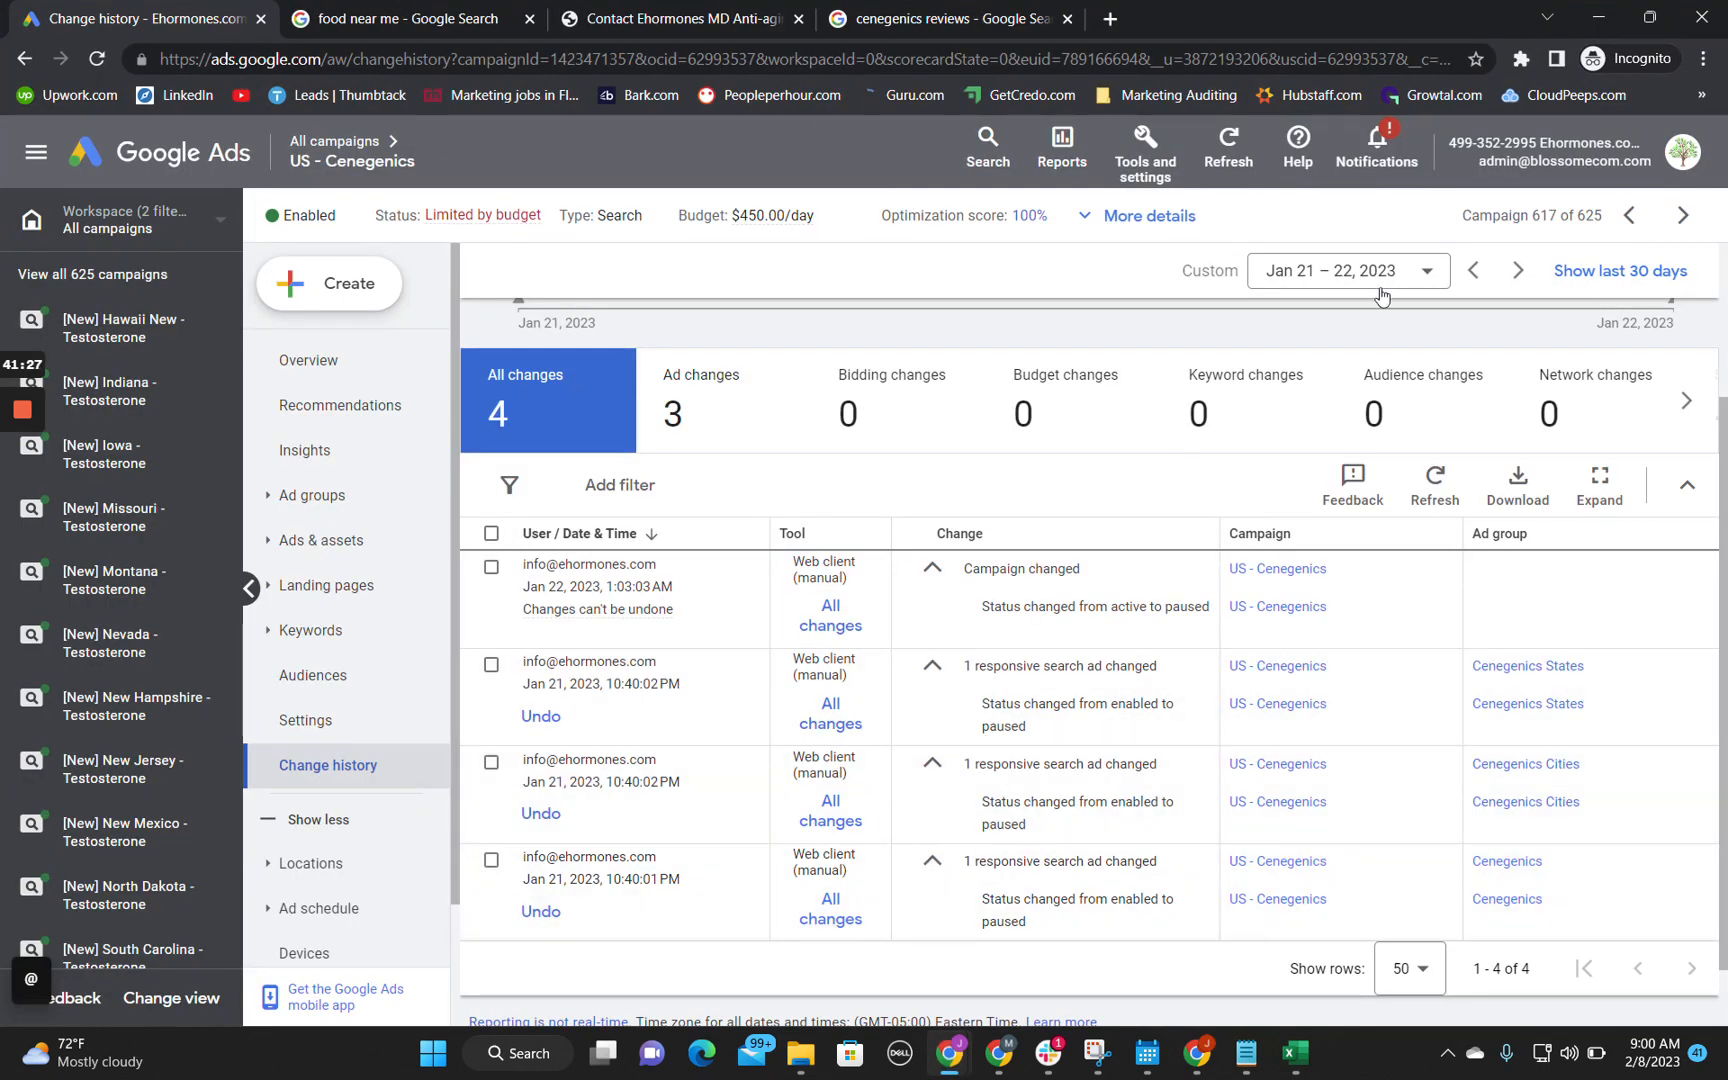
left_click(1605, 12)
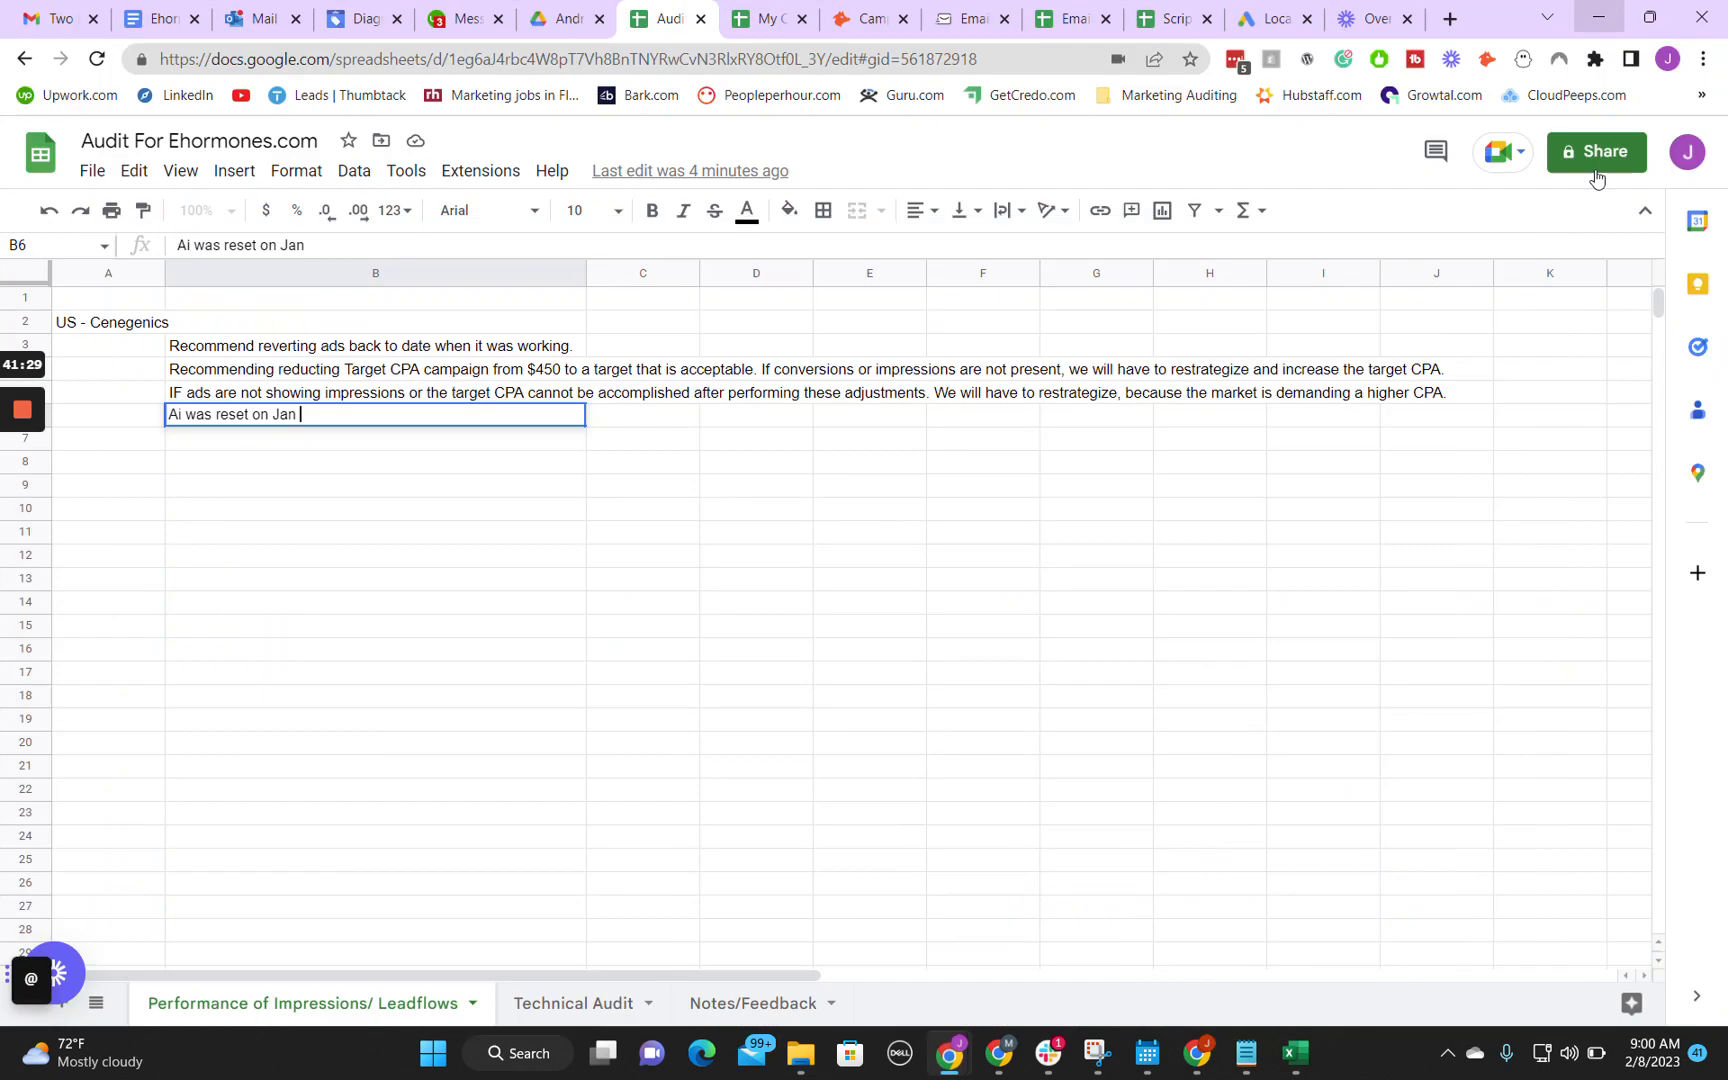
Step: Complete the B6 note with "Jan 21 recommending not pausing campaigns in the future, but reducing the budget to $5/day instead."
type("commen")
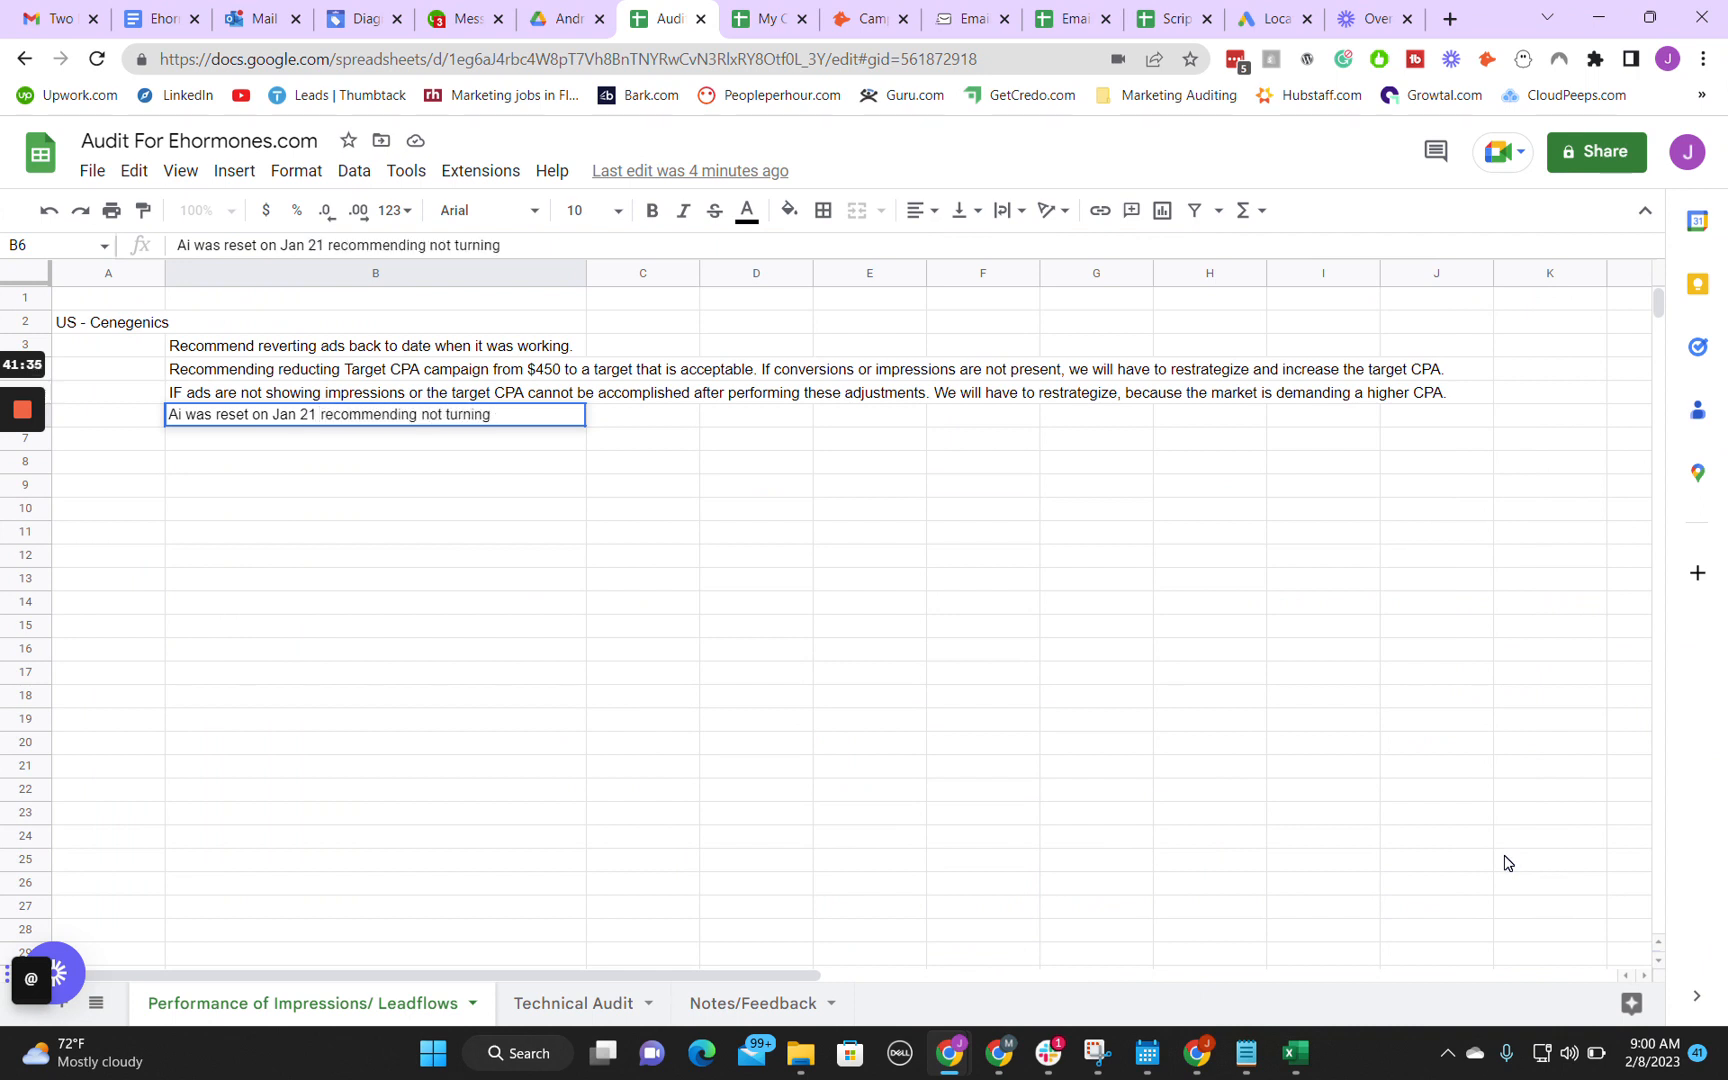
type("ding not pausing campaigns in th")
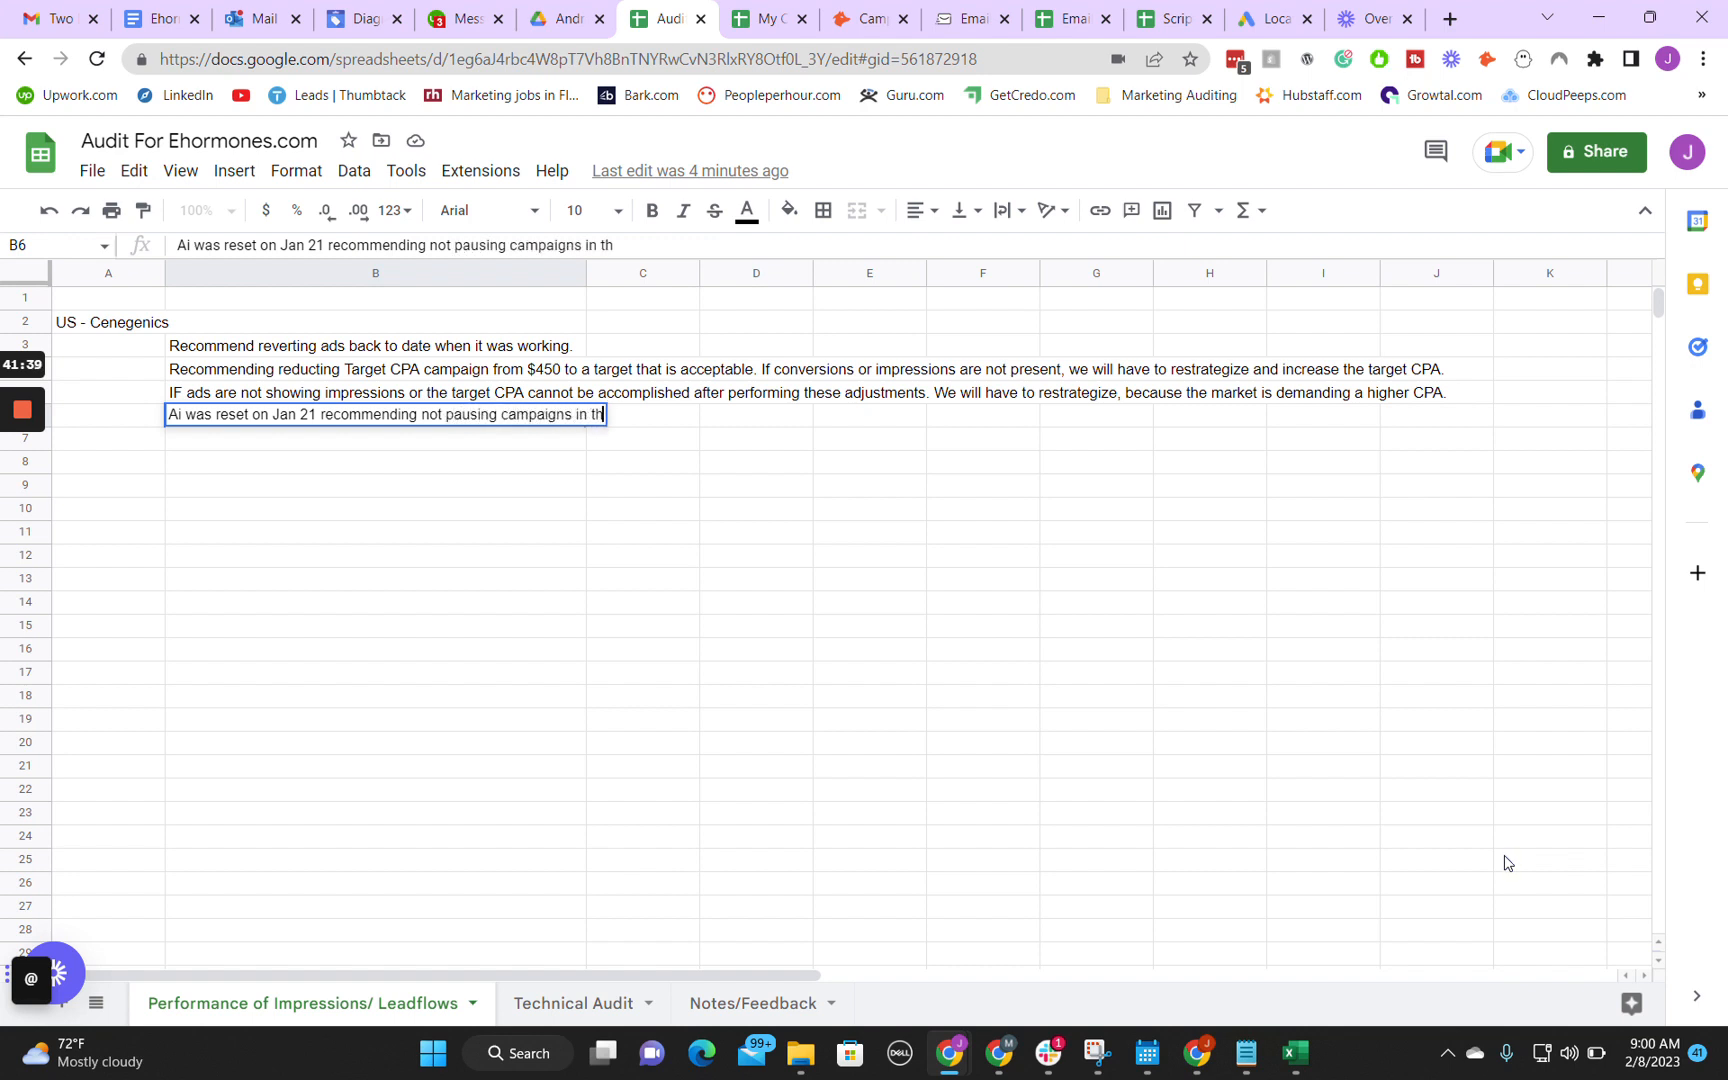
type("e future, but")
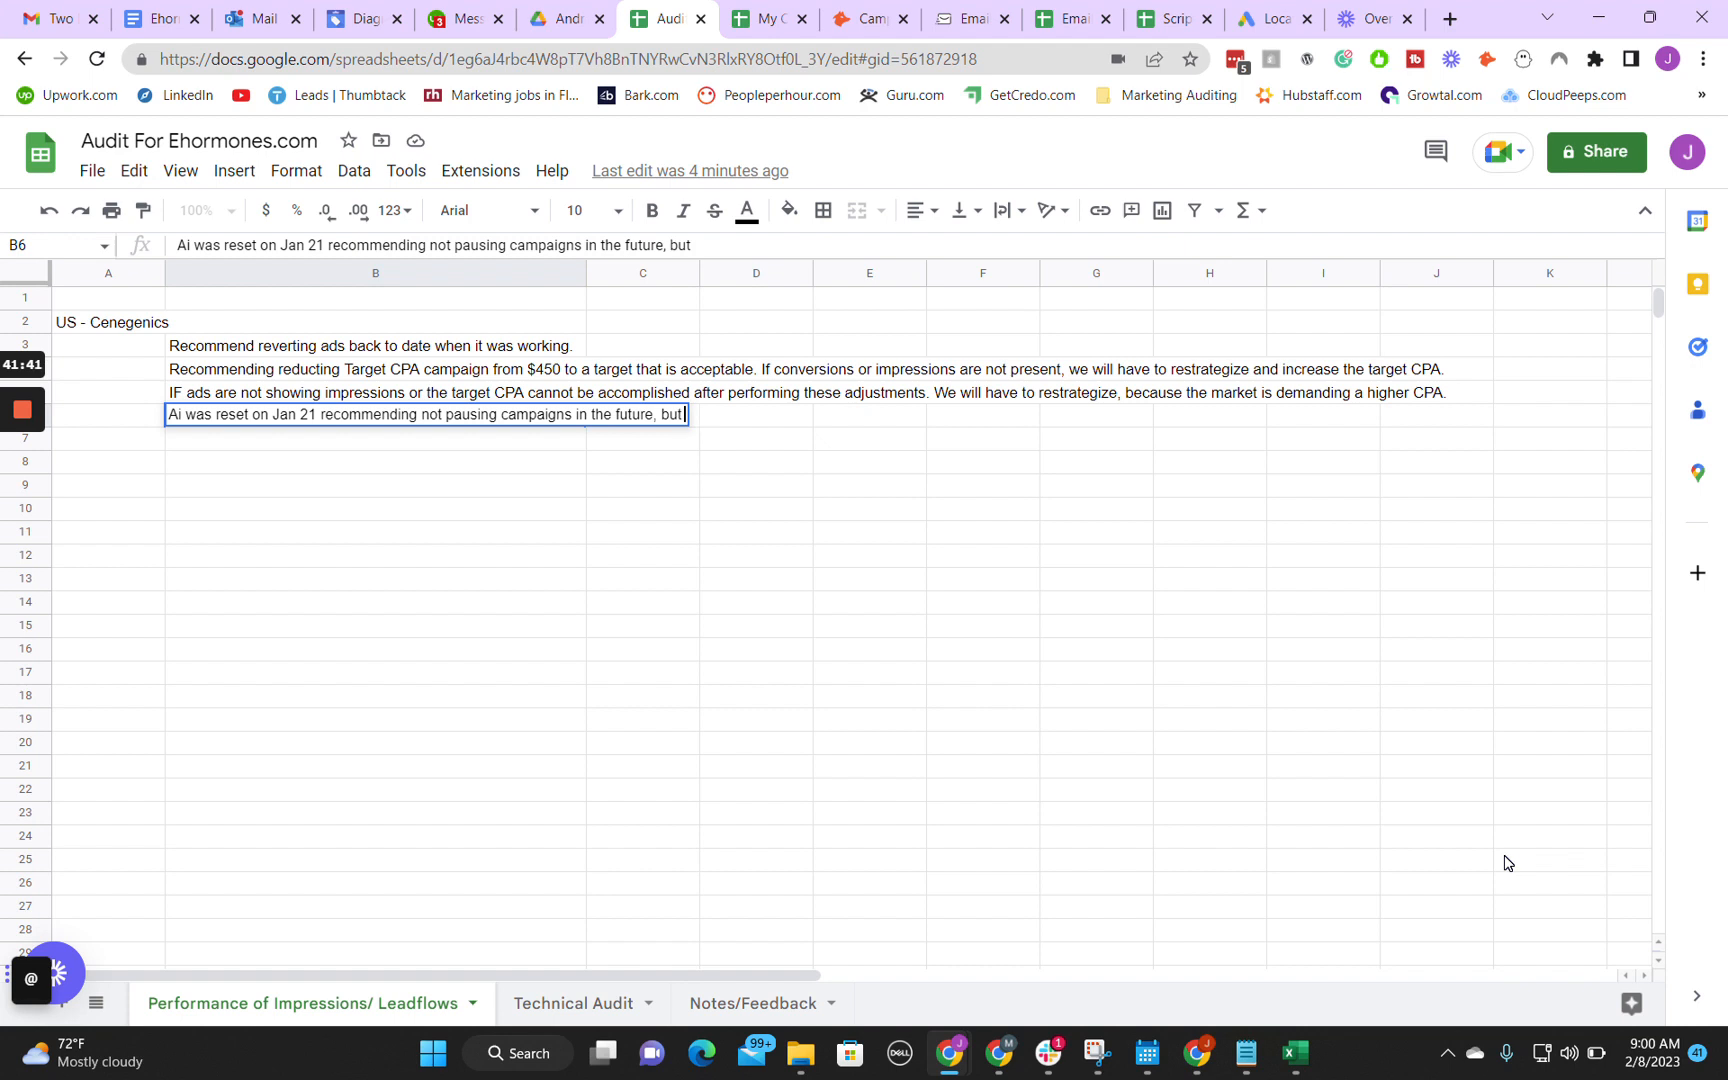
type(" reducing the budget to $5/da")
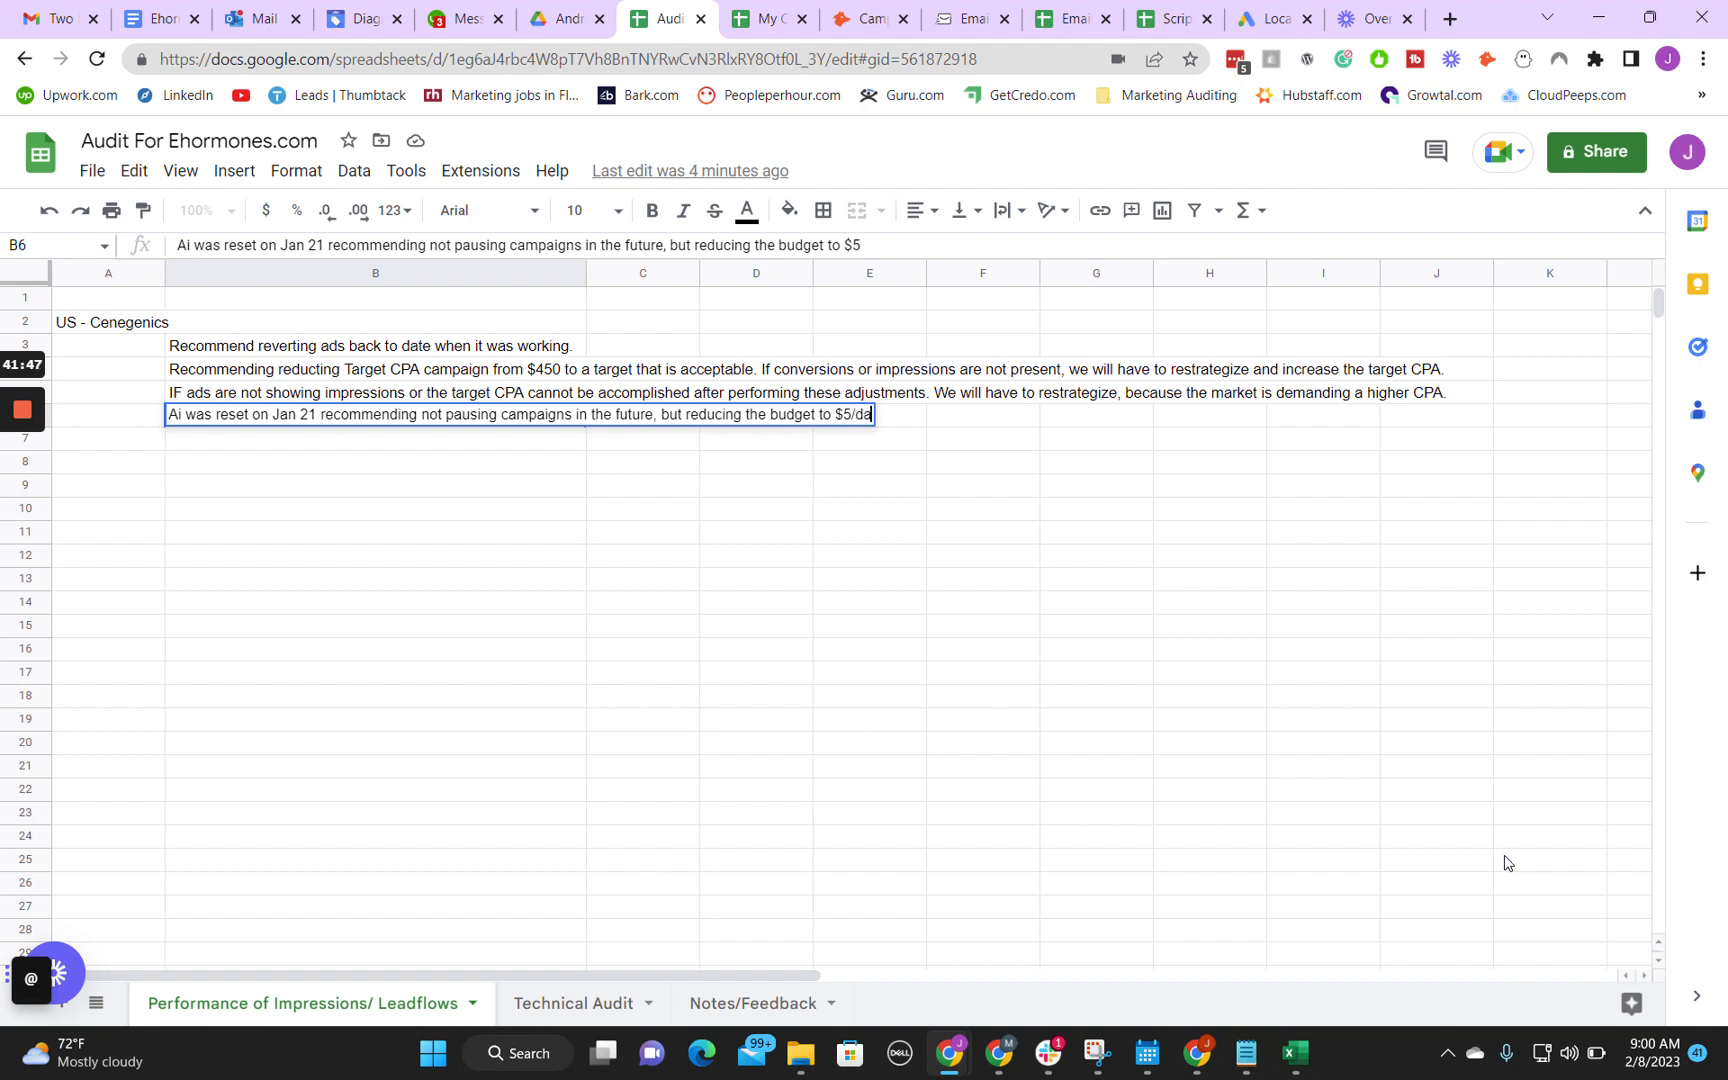
type("y instead")
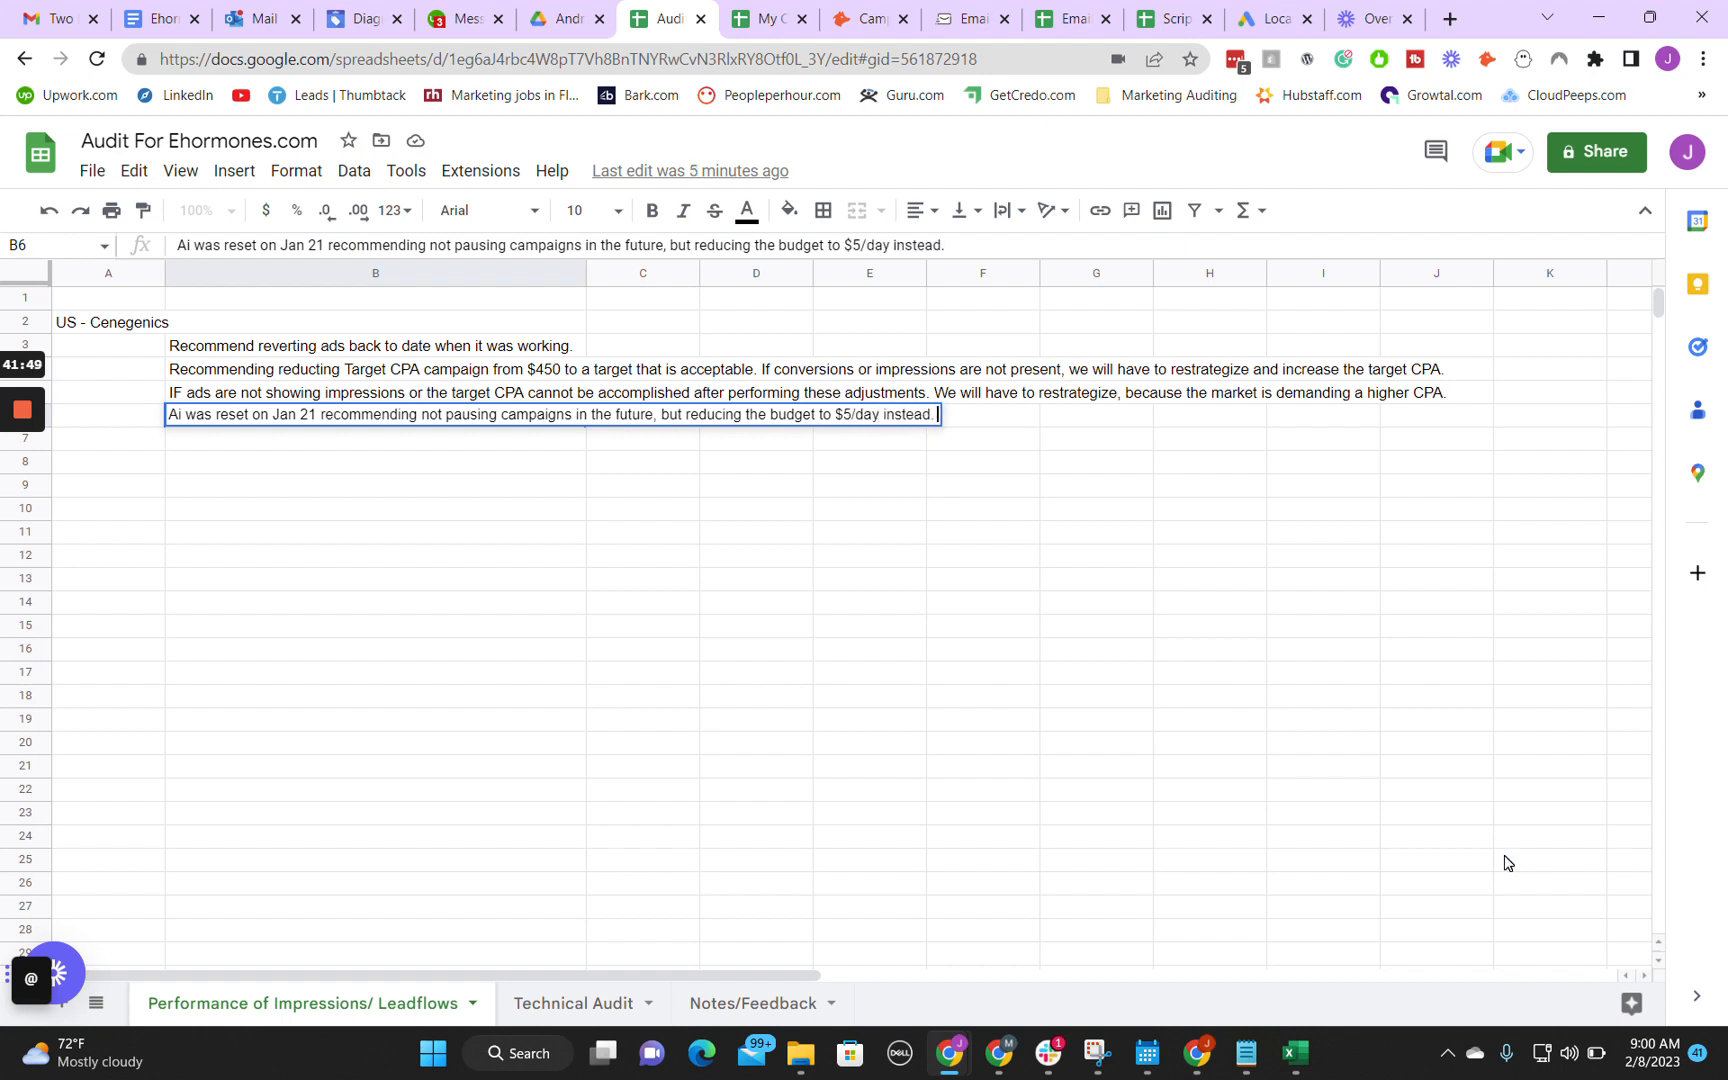
type(".")
key("Return")
Step: Return to Google Ads and look over the remaining change categories in the campaign's change history
mouse_move(949, 1052)
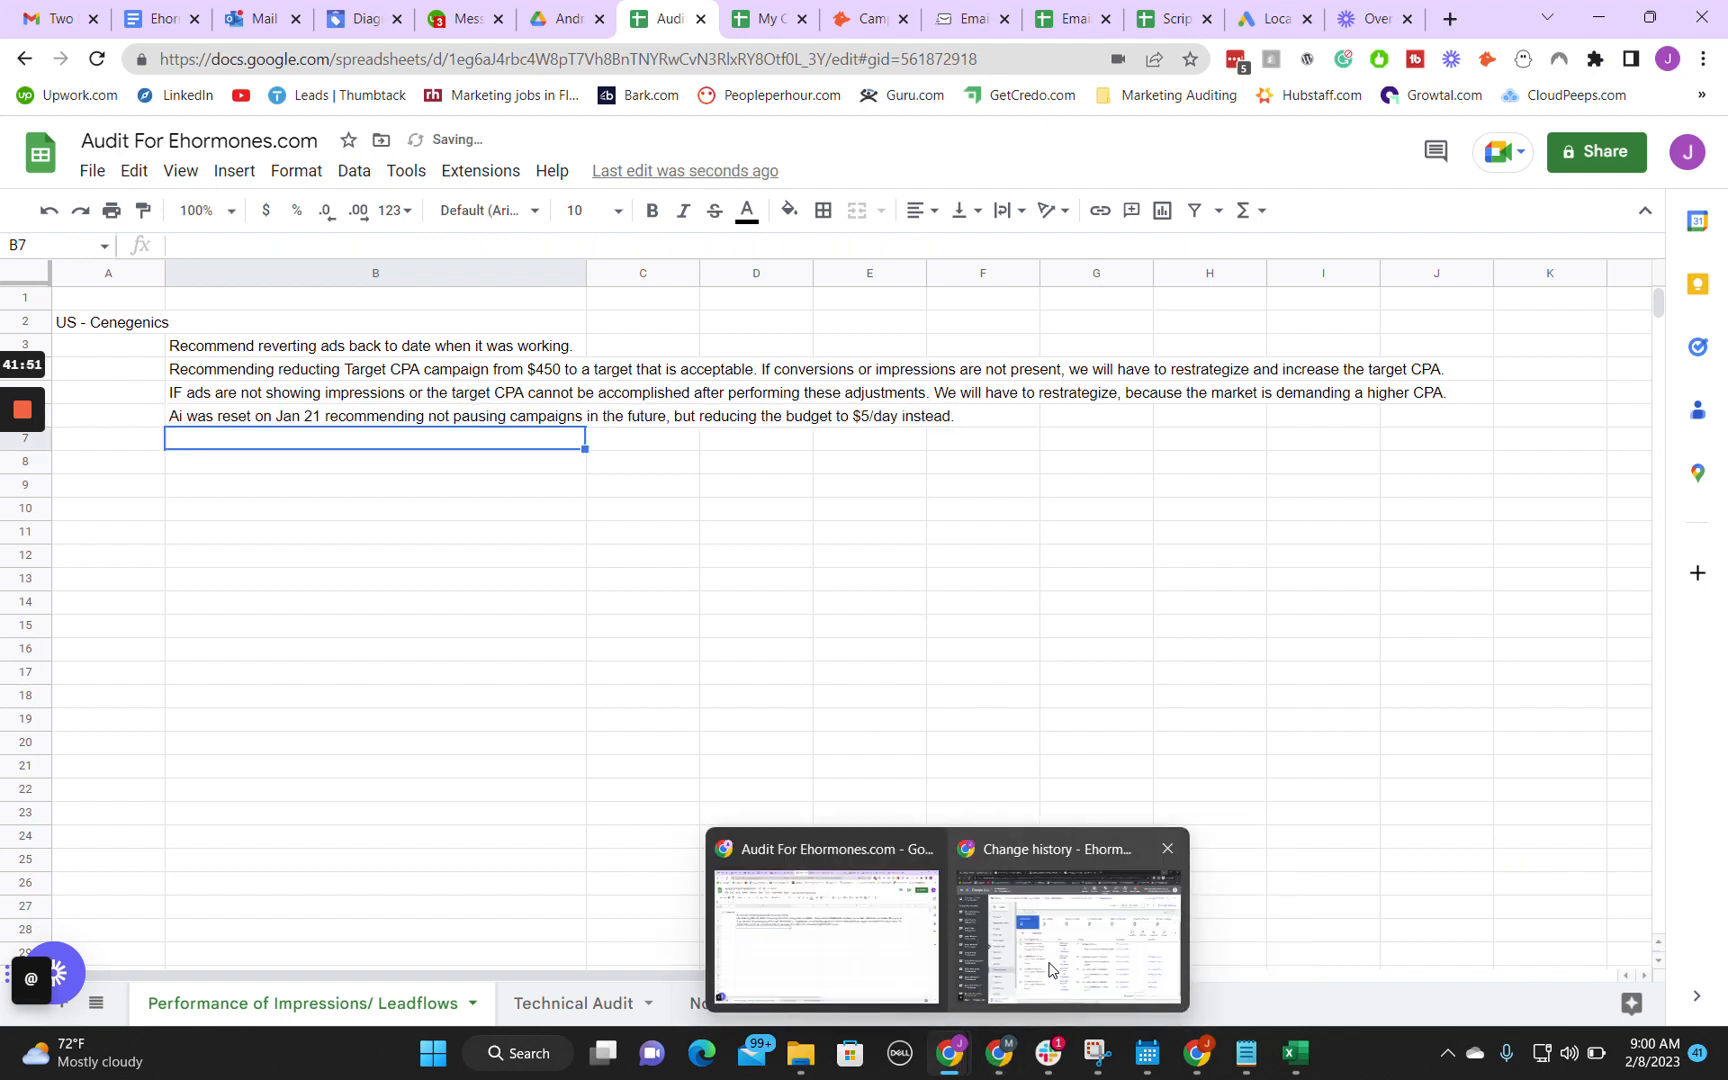
left_click(1049, 969)
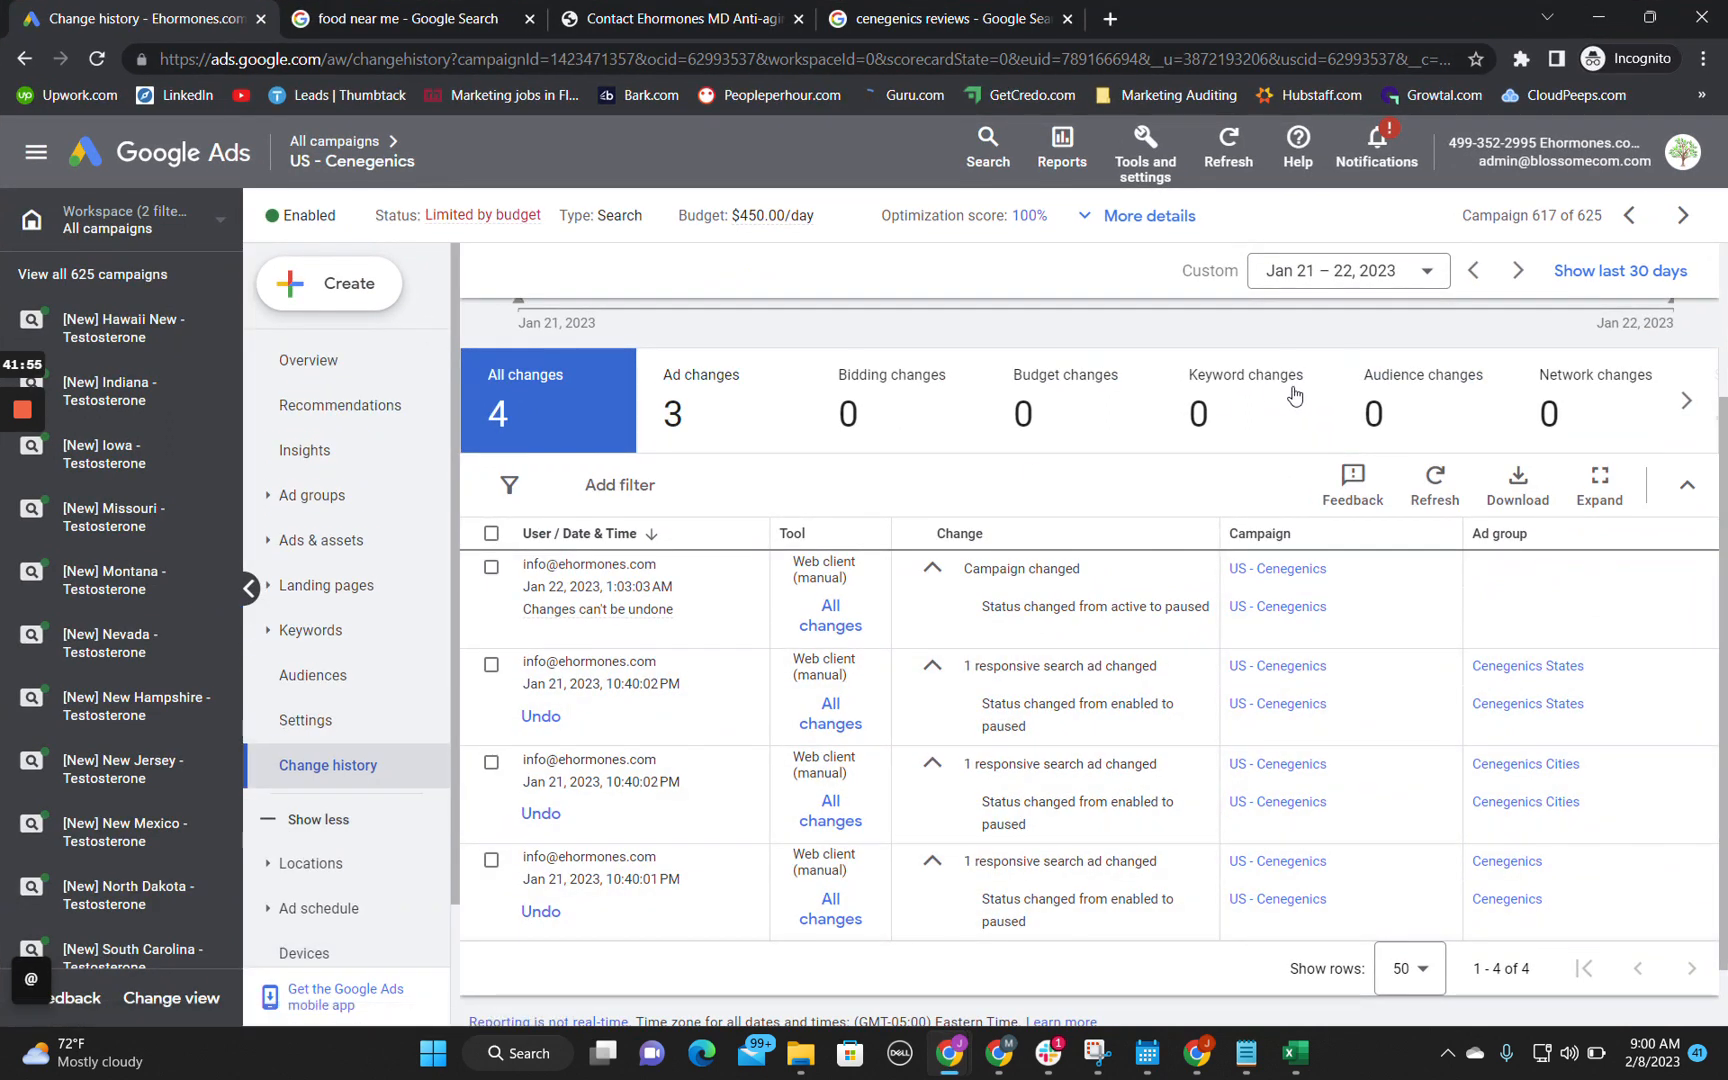
left_click(1686, 400)
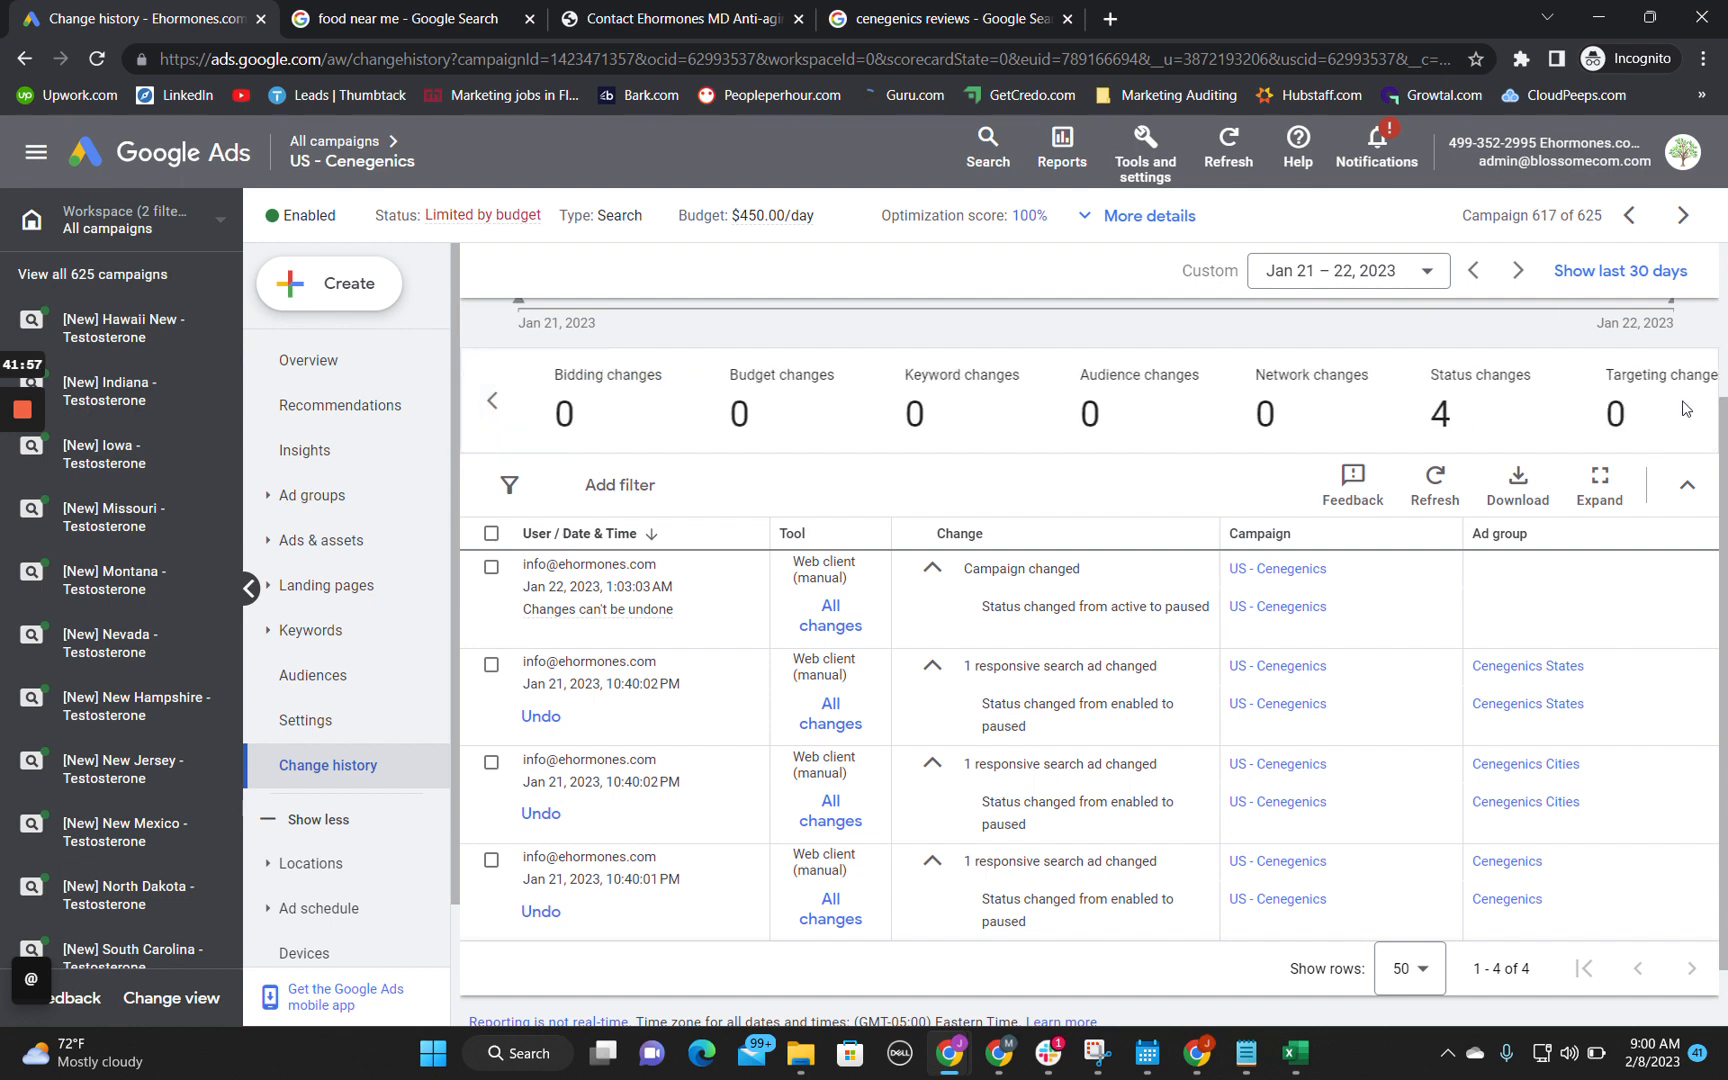
Step: Leave the campaign's change history, open the overview for all campaigns and dismiss the account alerts
left_click(497, 441)
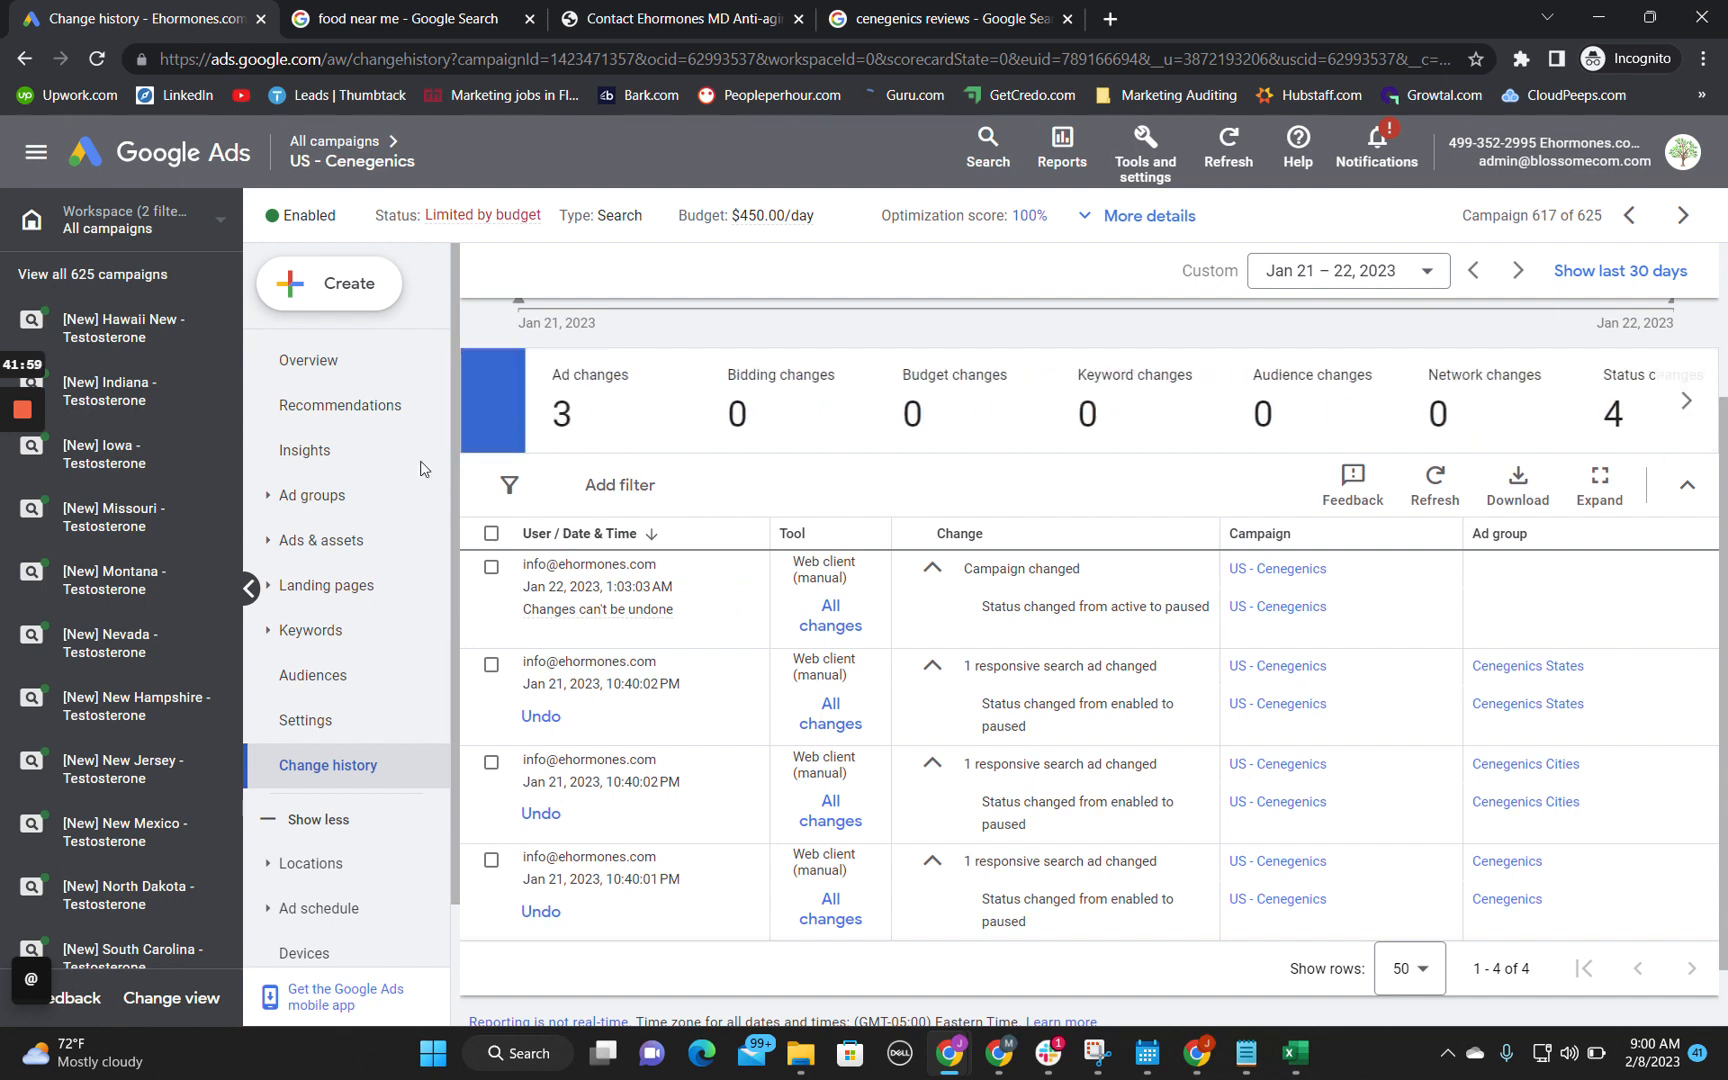
left_click(330, 372)
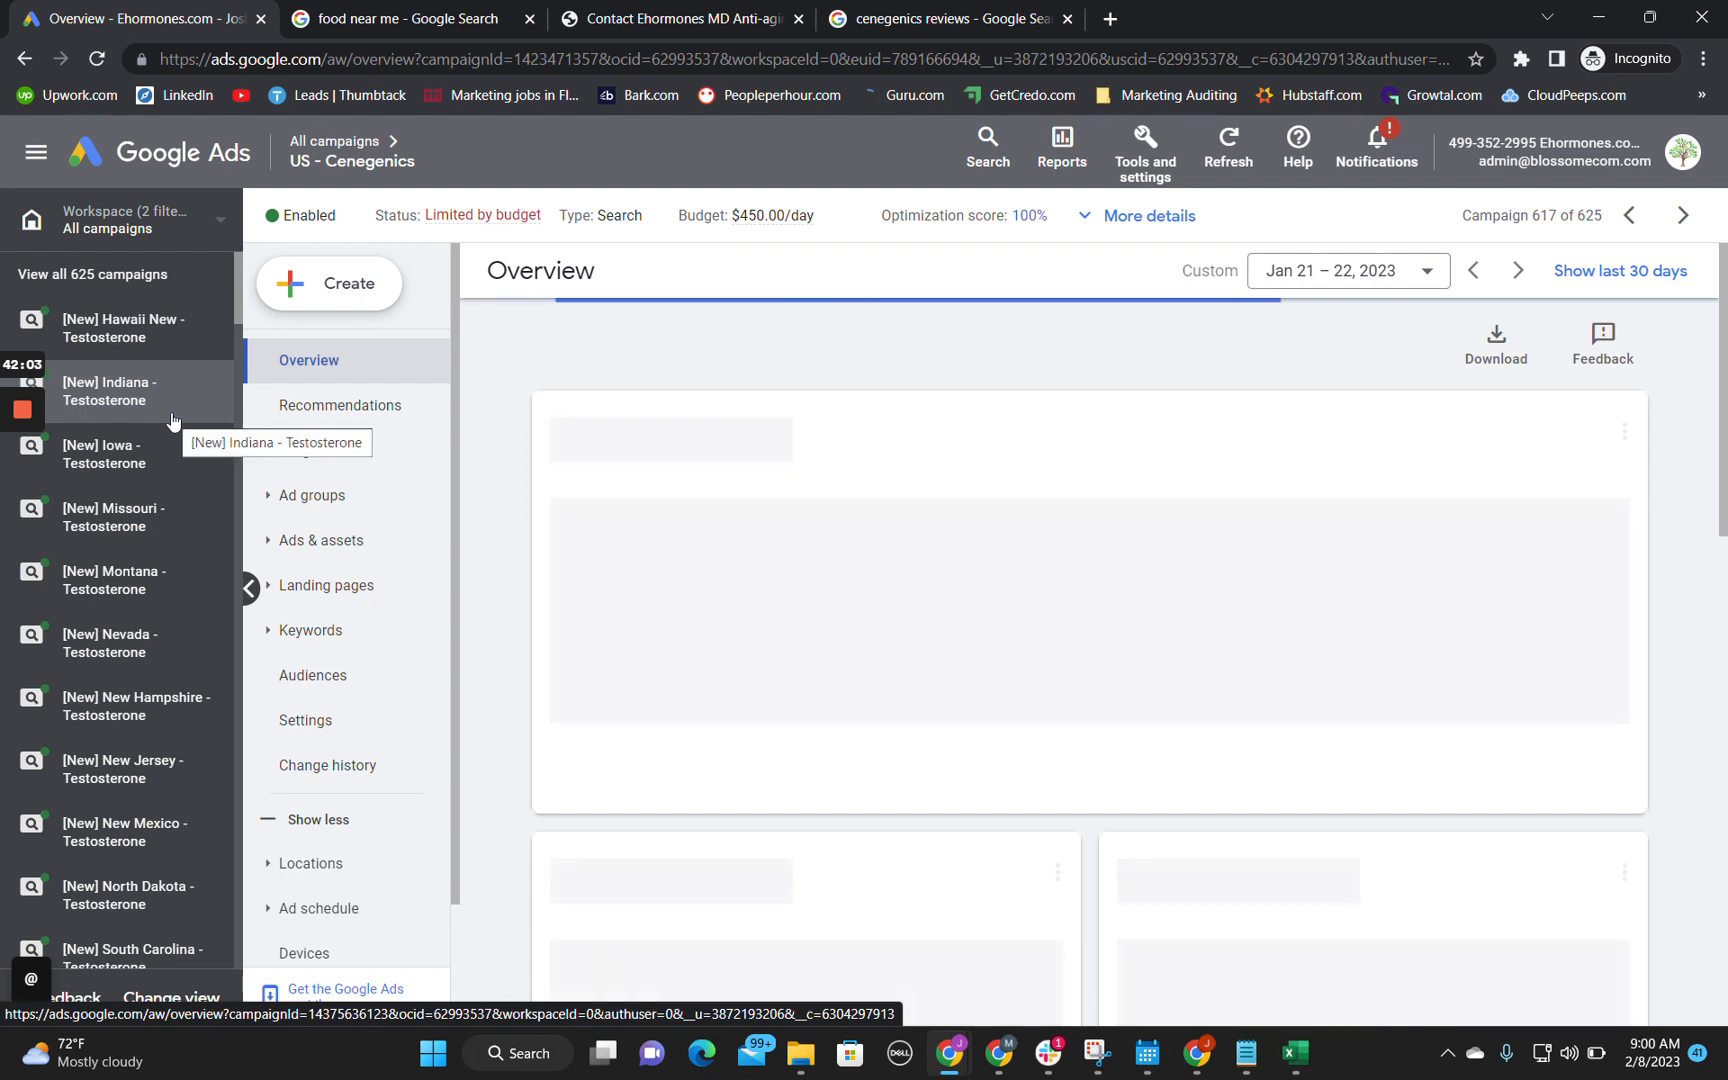
scroll(148, 817, "down", 1)
scroll(148, 817, "down", 5)
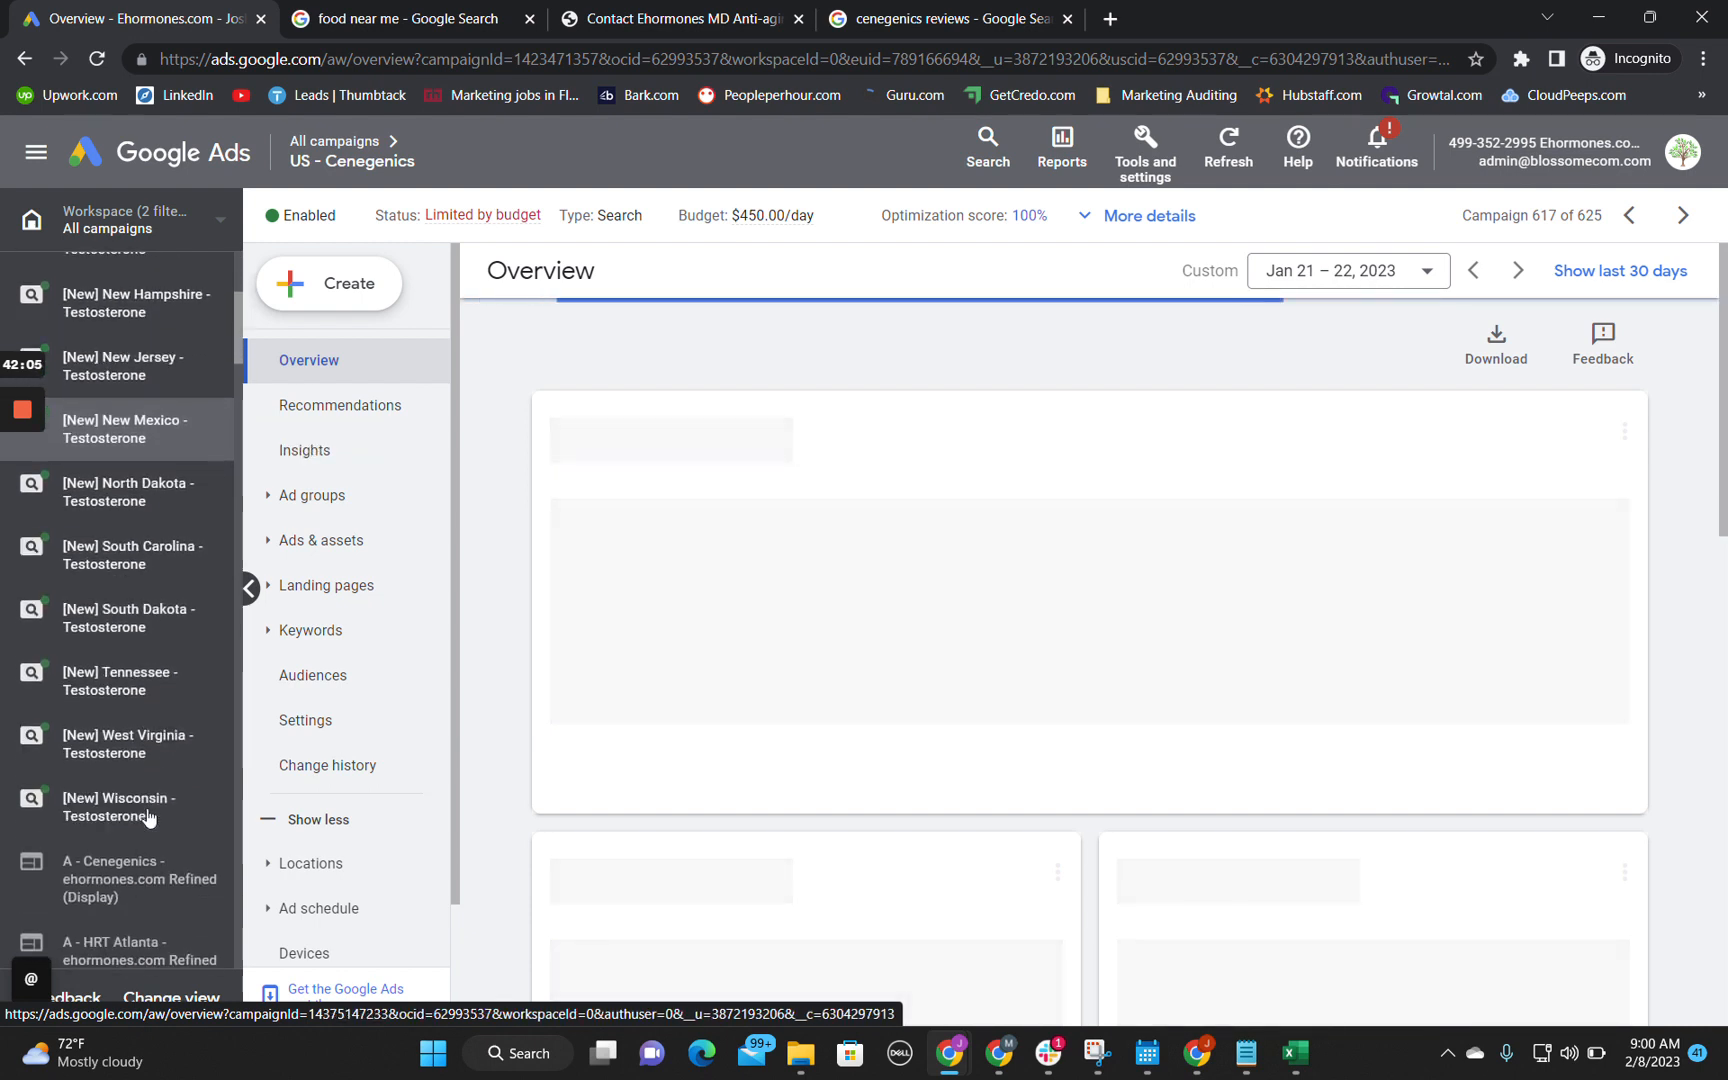
scroll(148, 817, "up", 6)
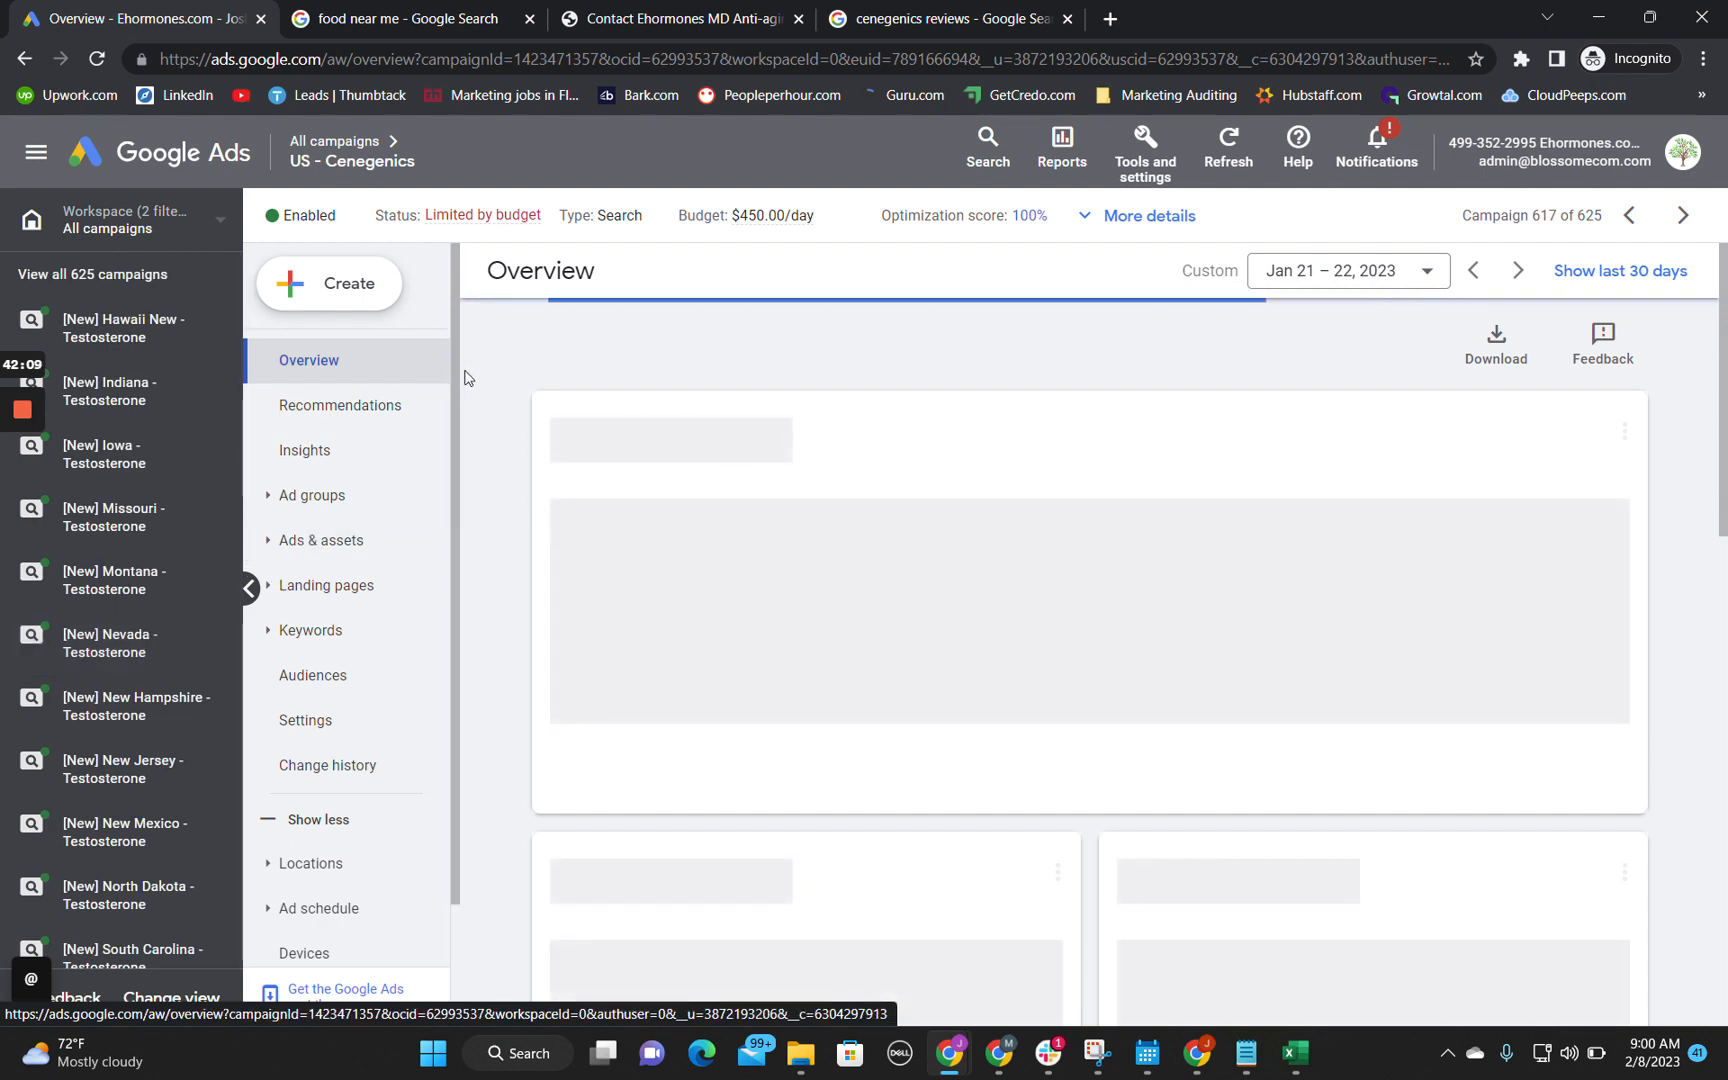
left_click(86, 280)
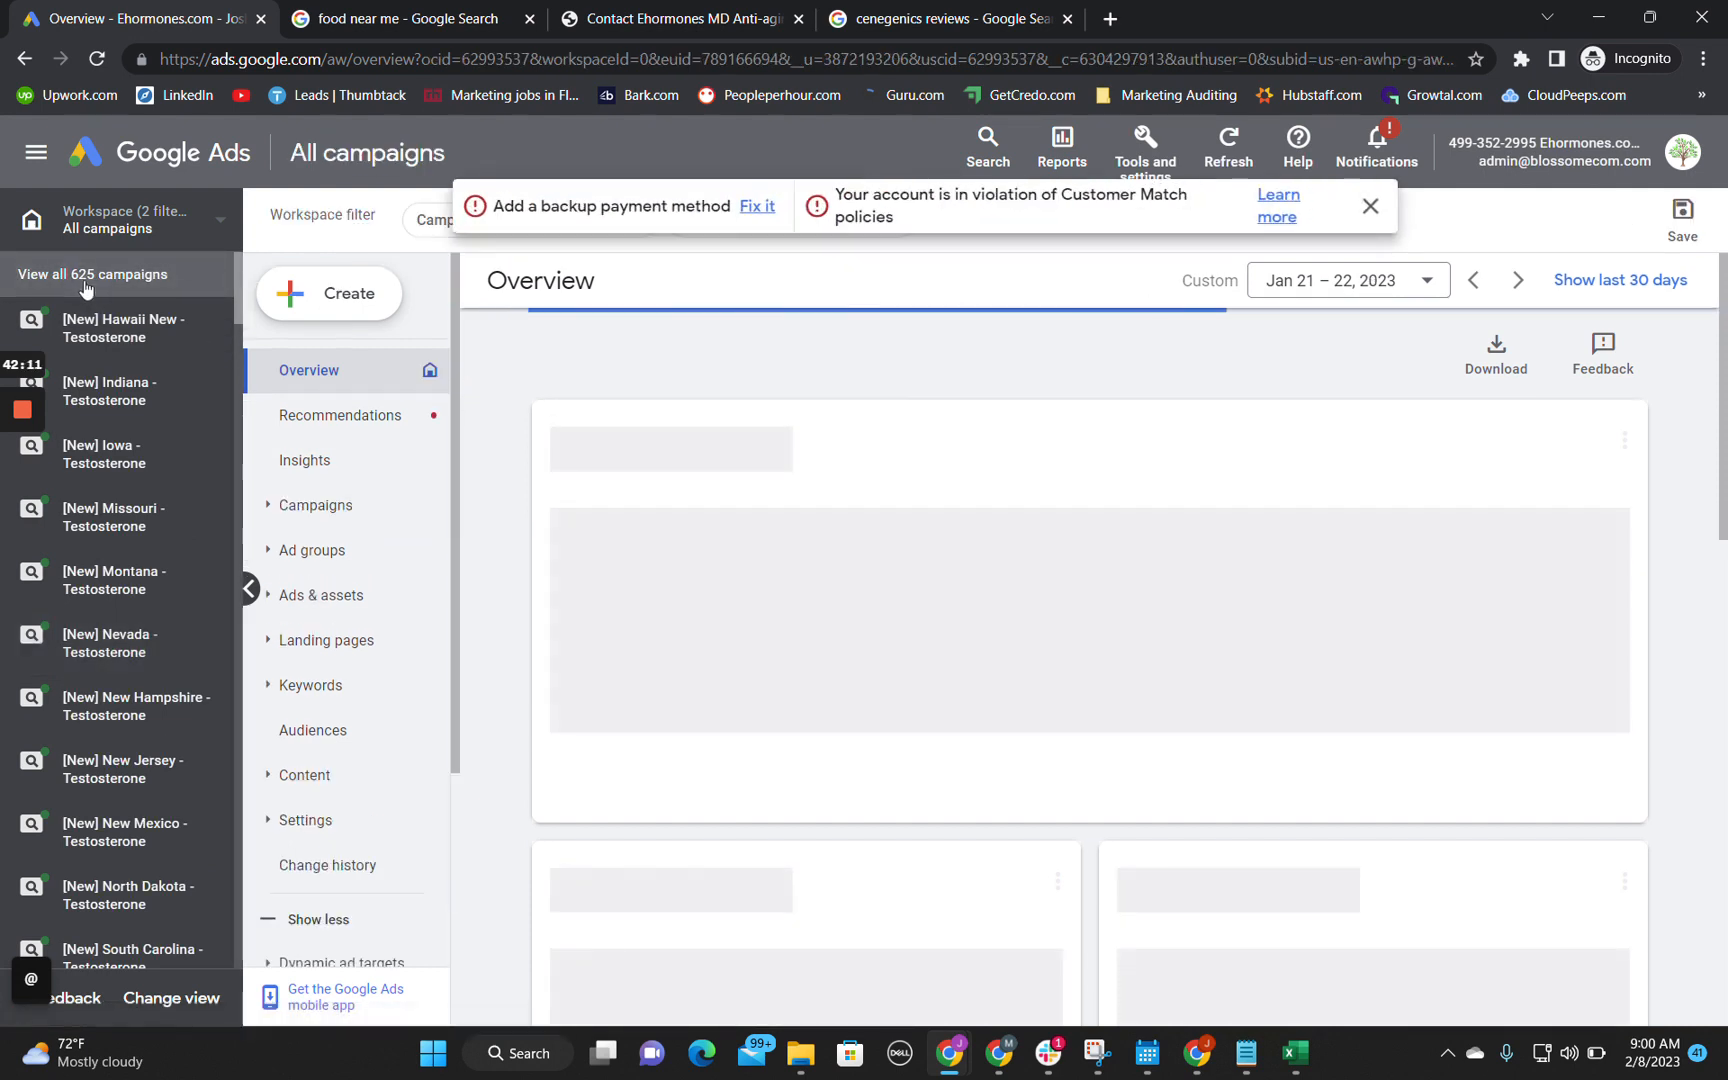
left_click(1369, 208)
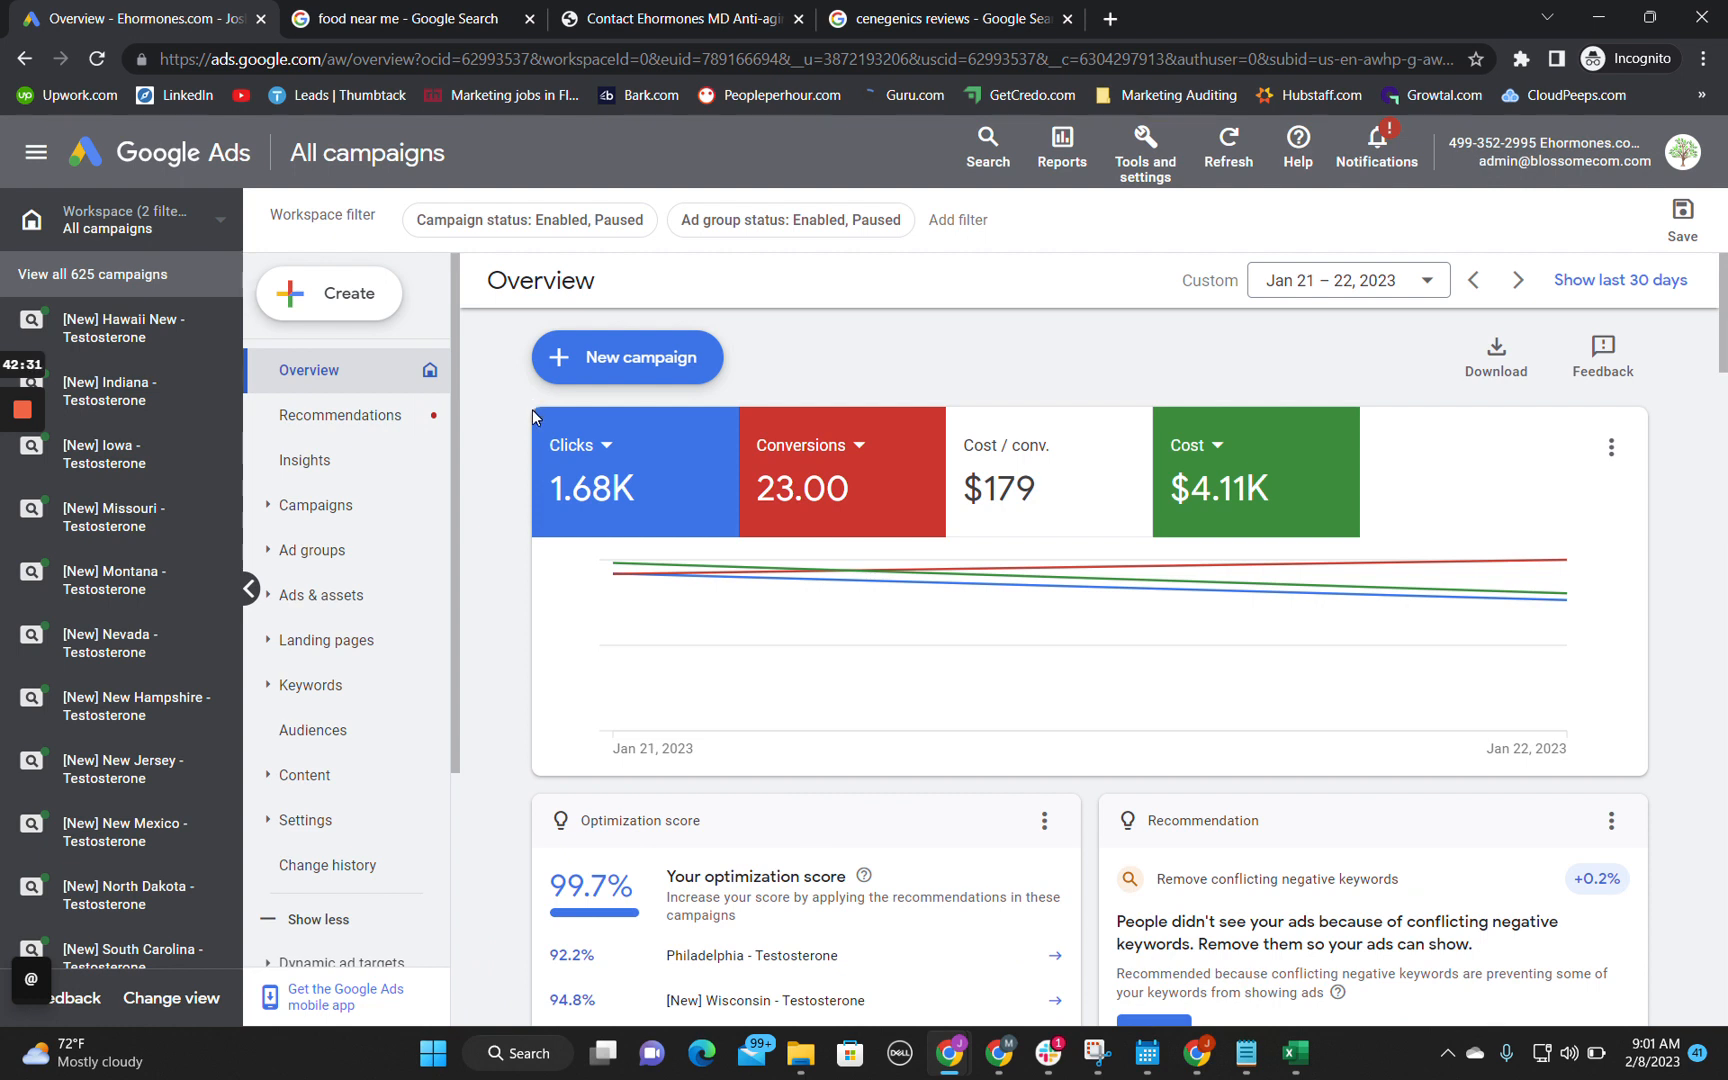
Step: Look over the account overview cards and set the date range to Nov 1, 2022 – Feb 8, 2023
scroll(1130, 262, "down", 4)
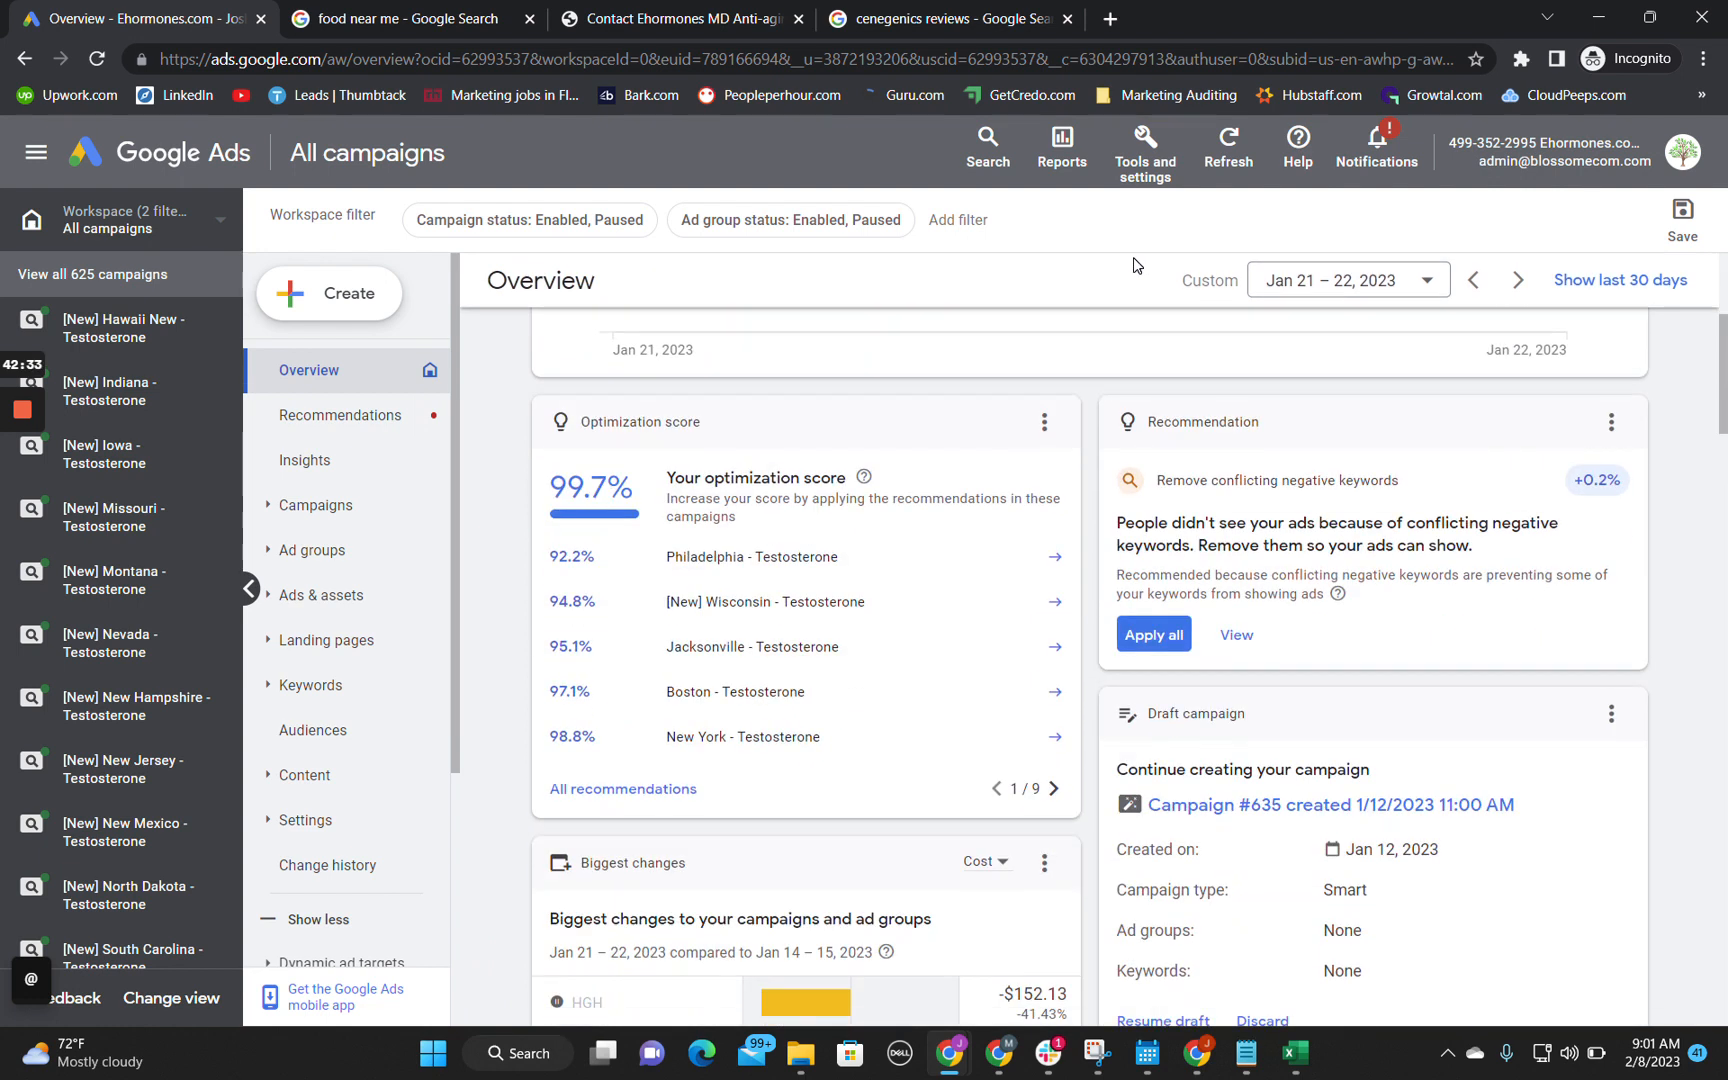
scroll(1183, 690, "down", 6)
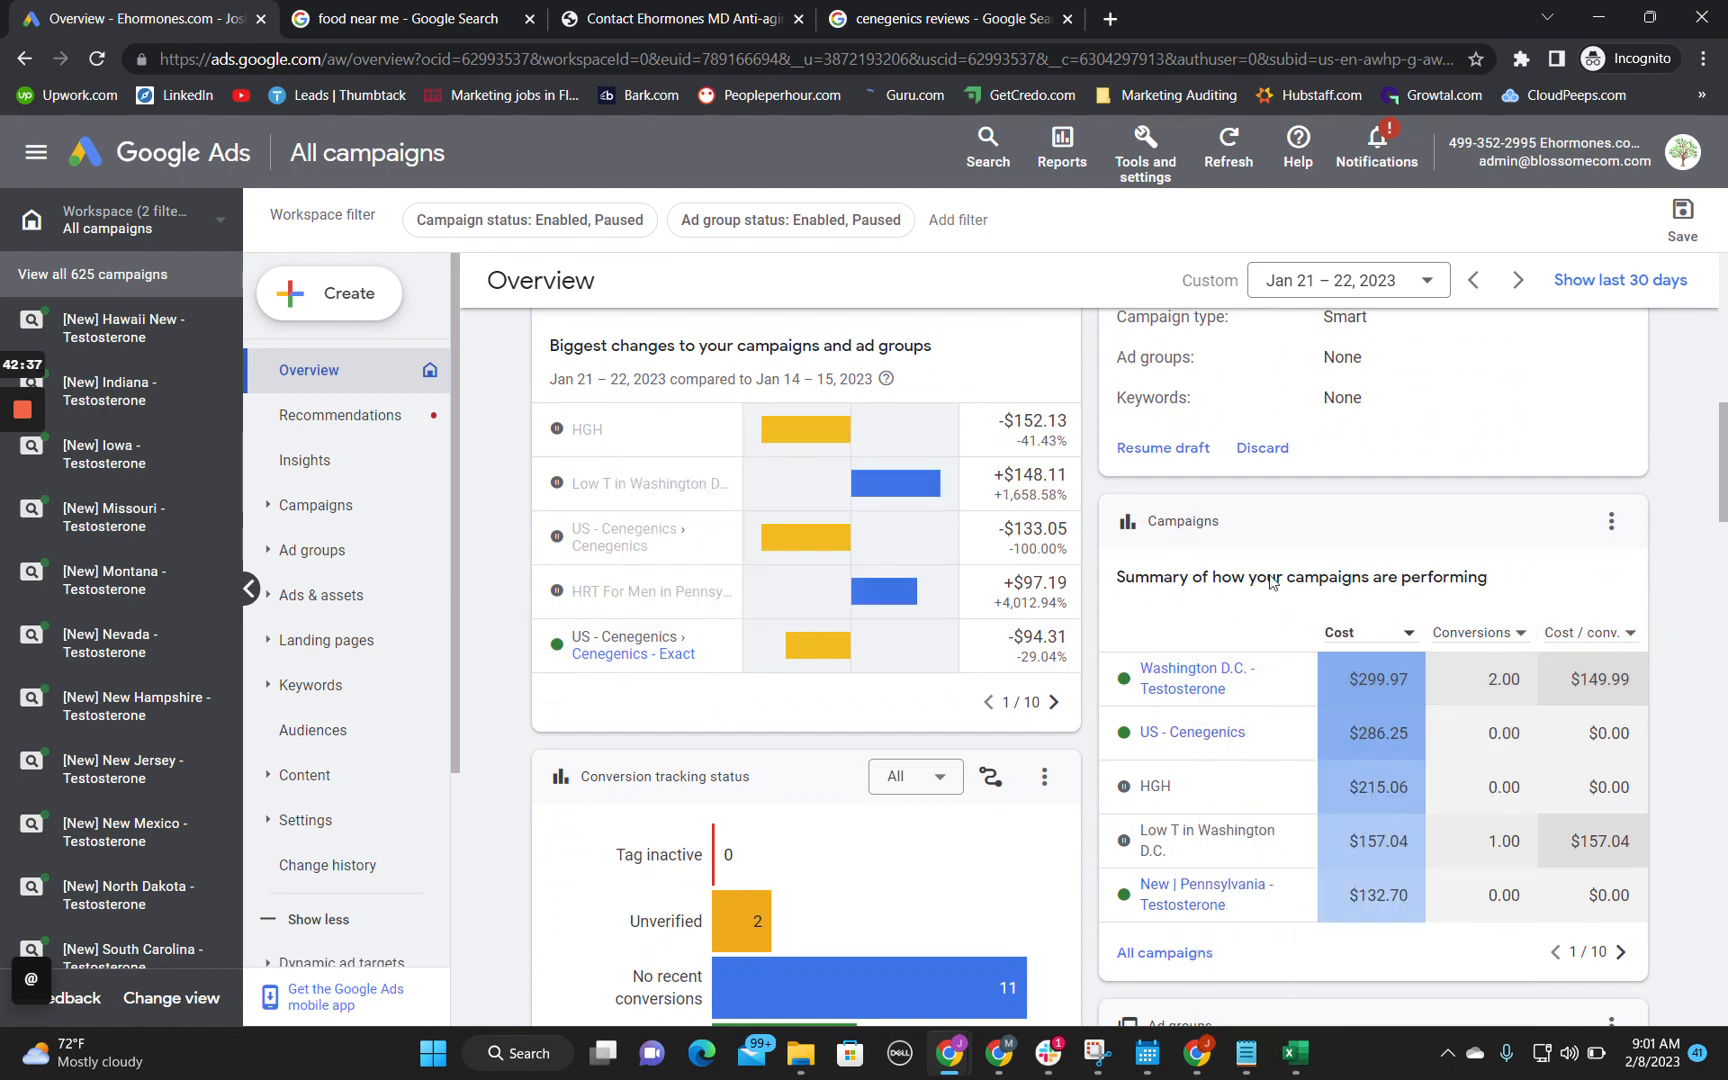
scroll(1720, 373, "up", 10)
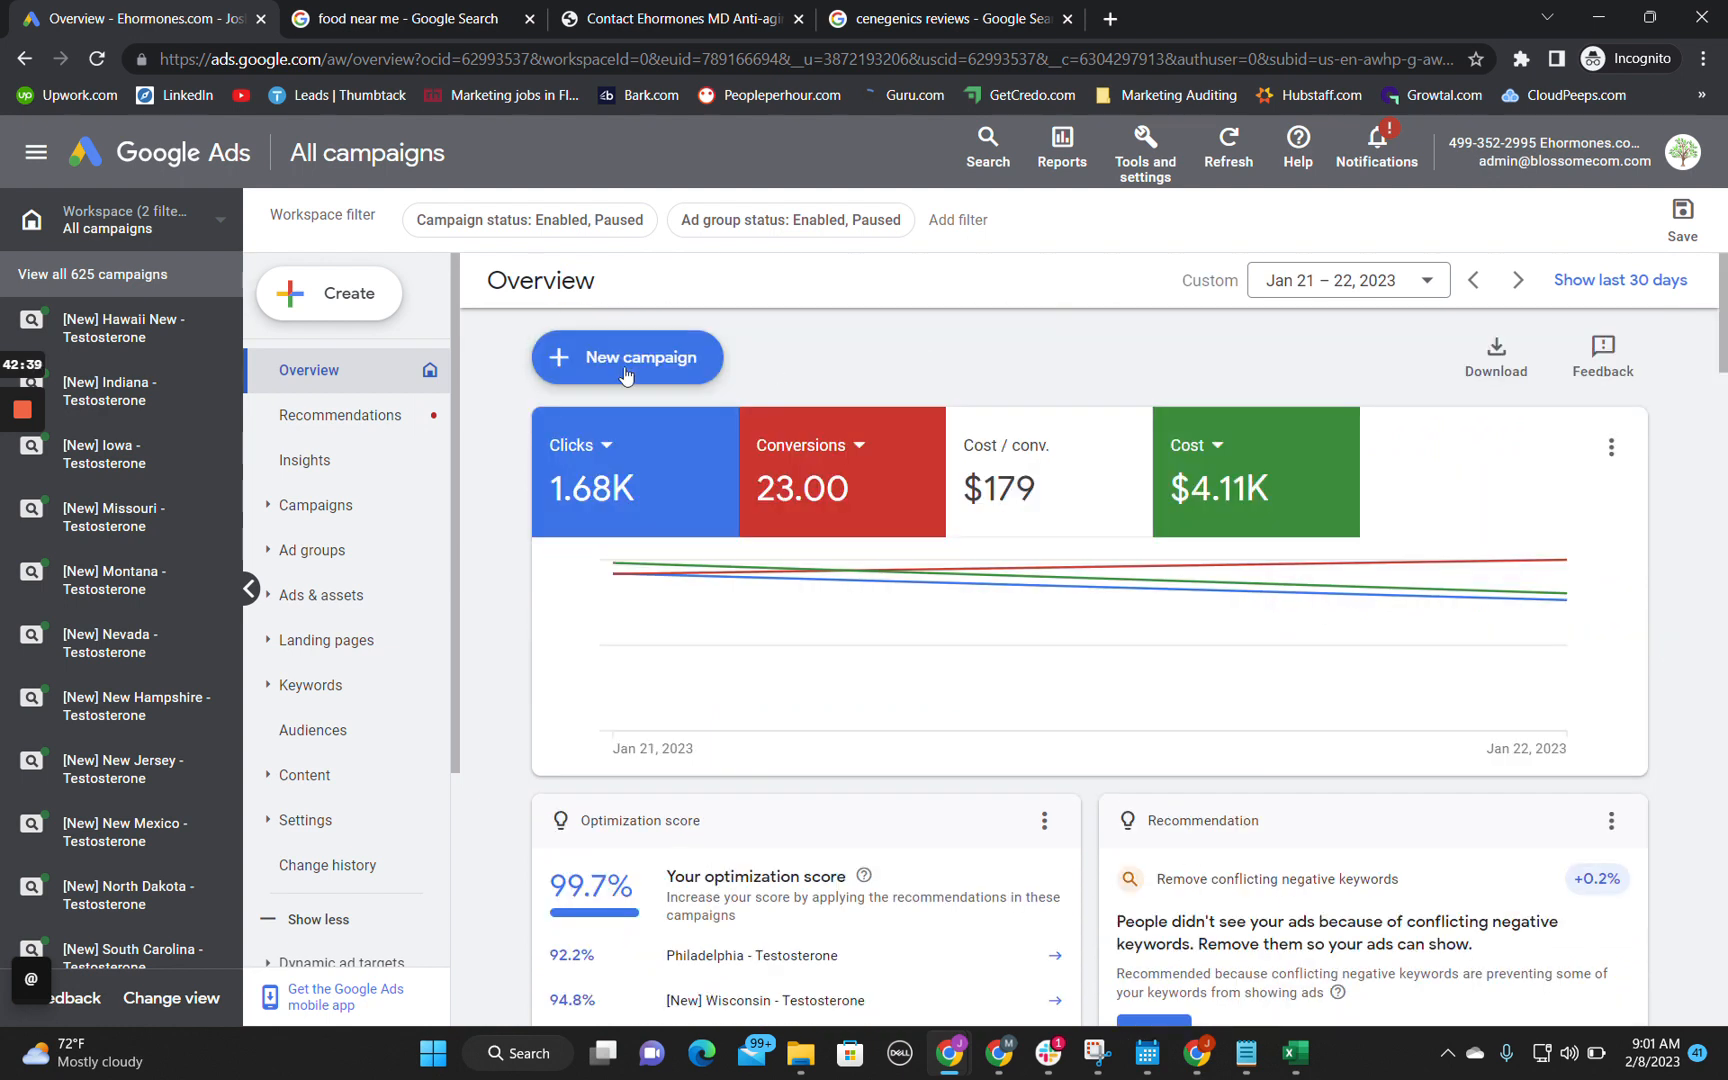
left_click(1310, 280)
left_click(1527, 516)
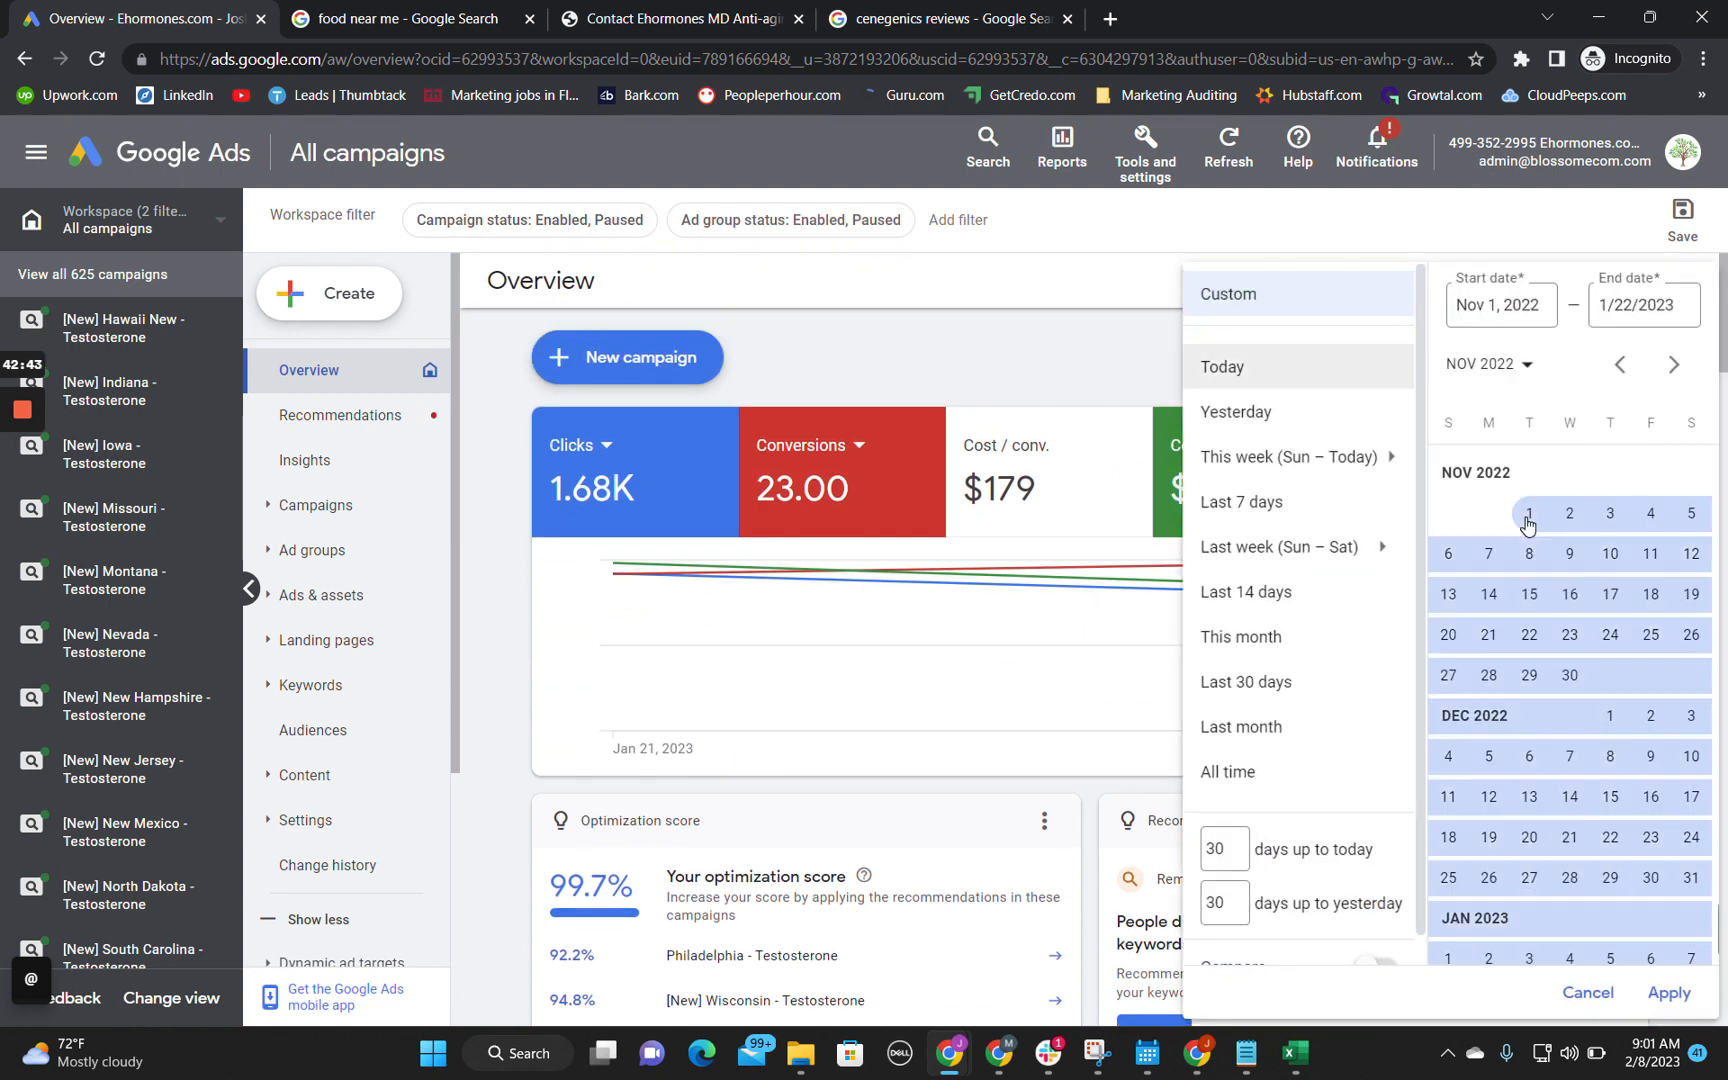
left_click(1566, 843)
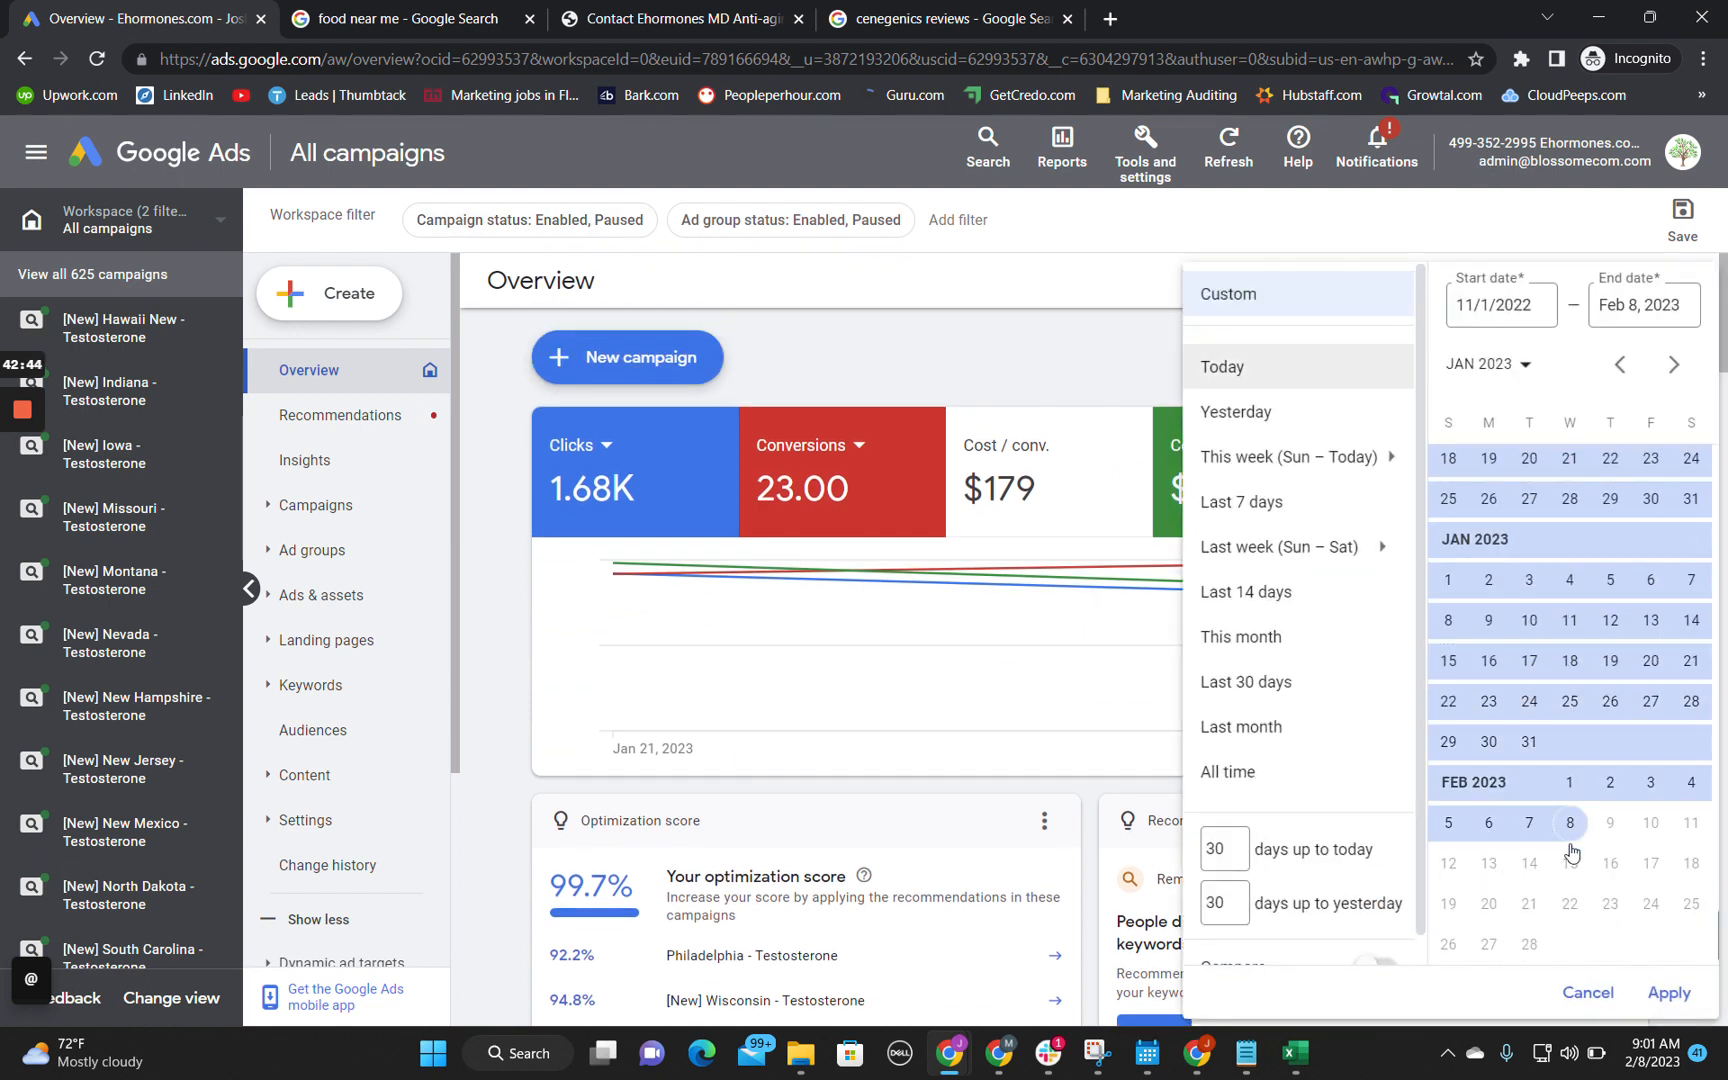
left_click(1666, 995)
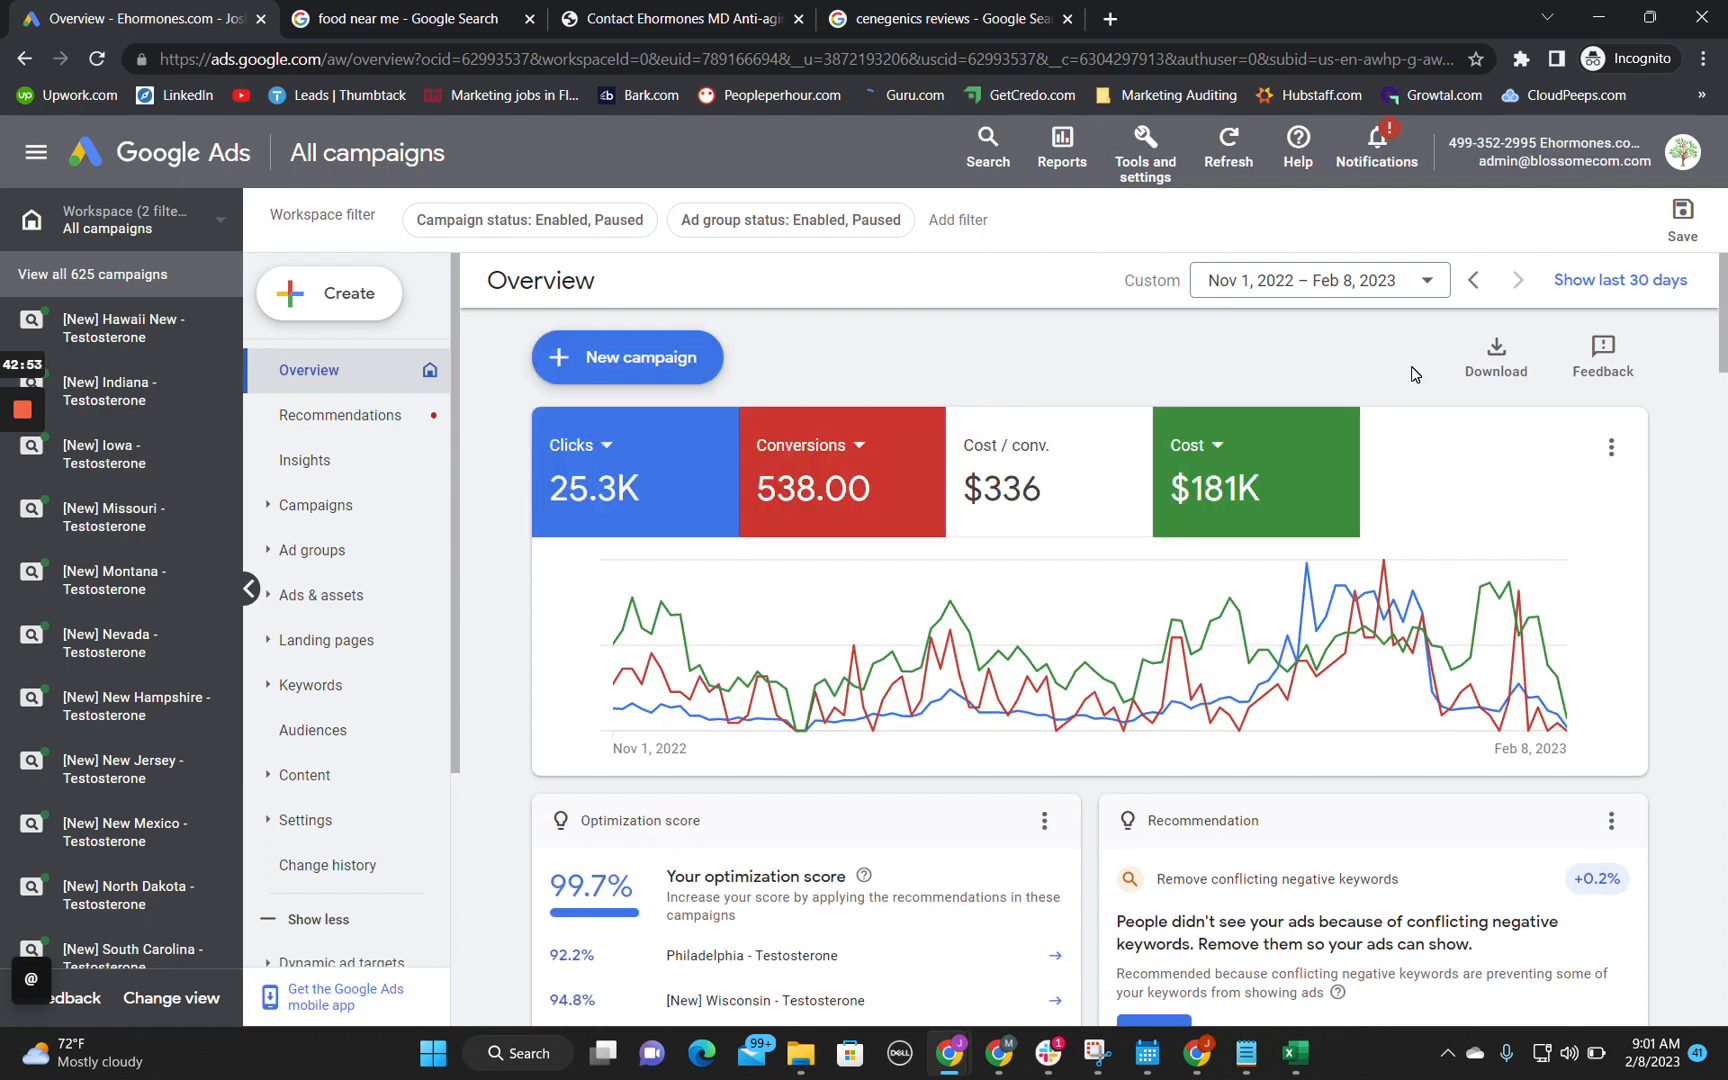
Step: Set the overview chart to plot only Conversions and Cost / conv., leaving out Clicks and Cost
left_click(1043, 488)
left_click(1272, 490)
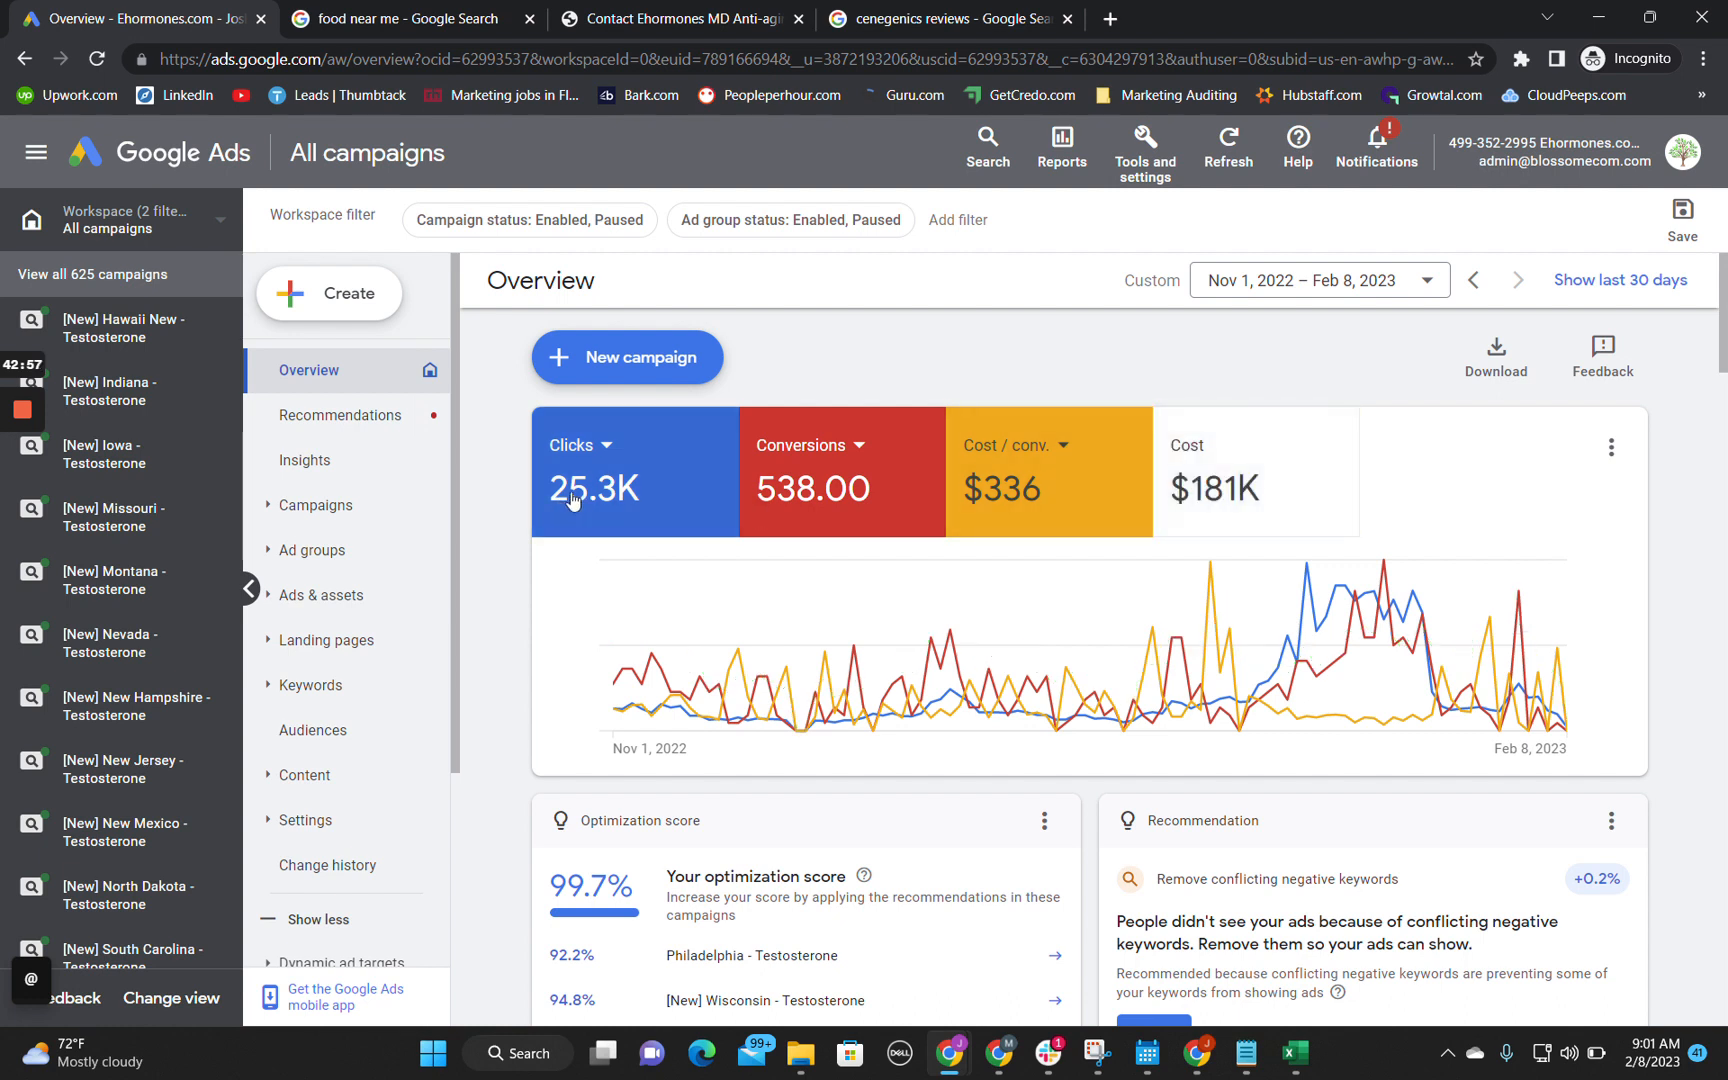
left_click(645, 495)
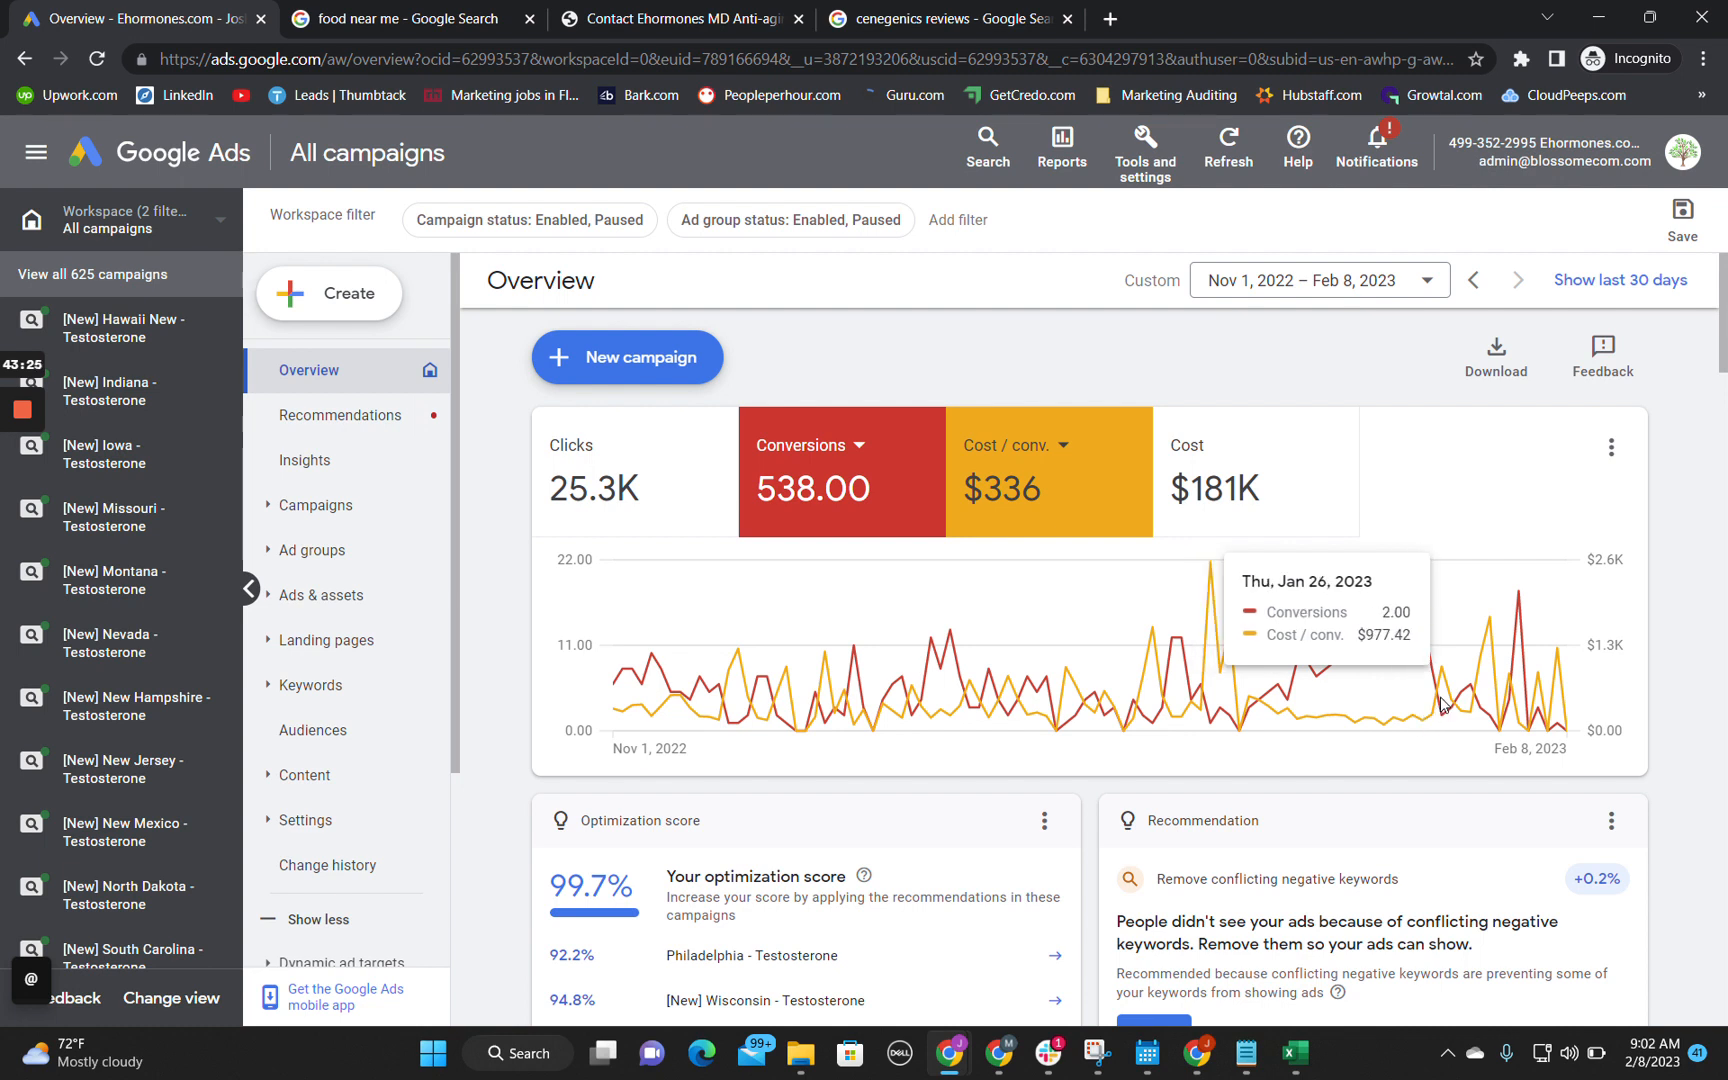
Step: Narrow the overview's date range to Jan 23 – 25, 2023
left_click(1345, 282)
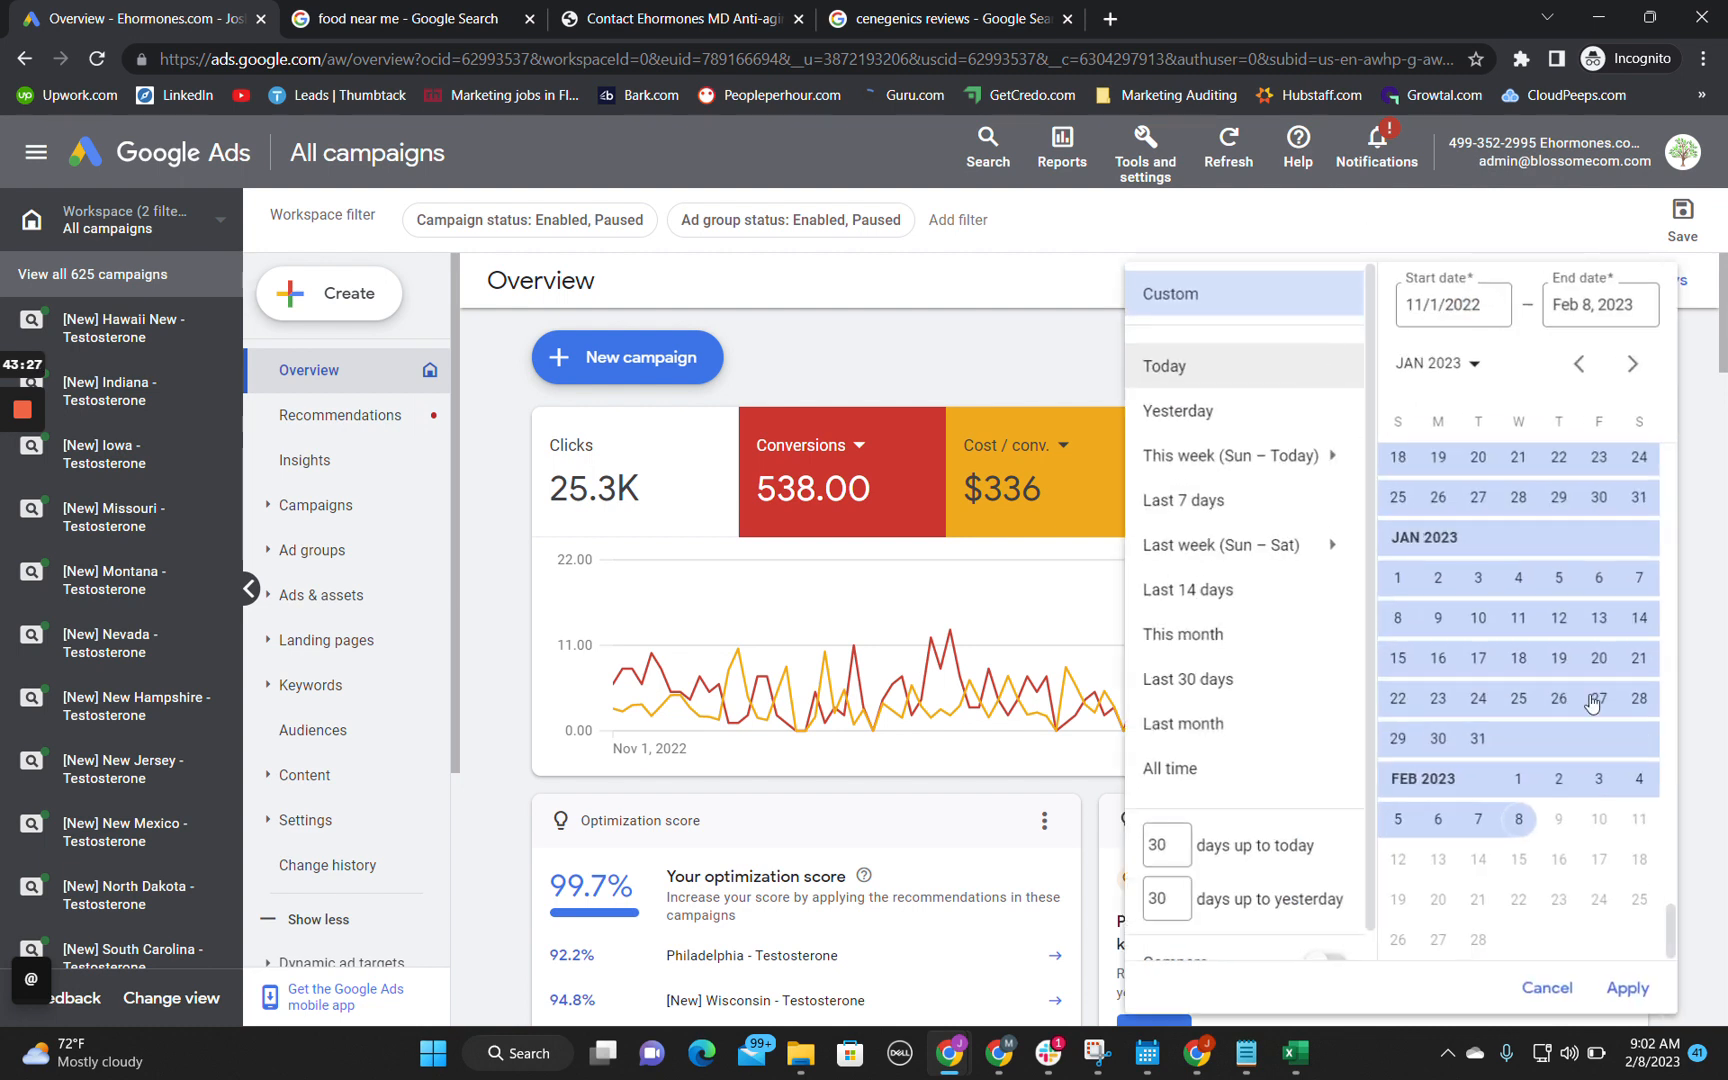
left_click(1440, 703)
left_click(1519, 710)
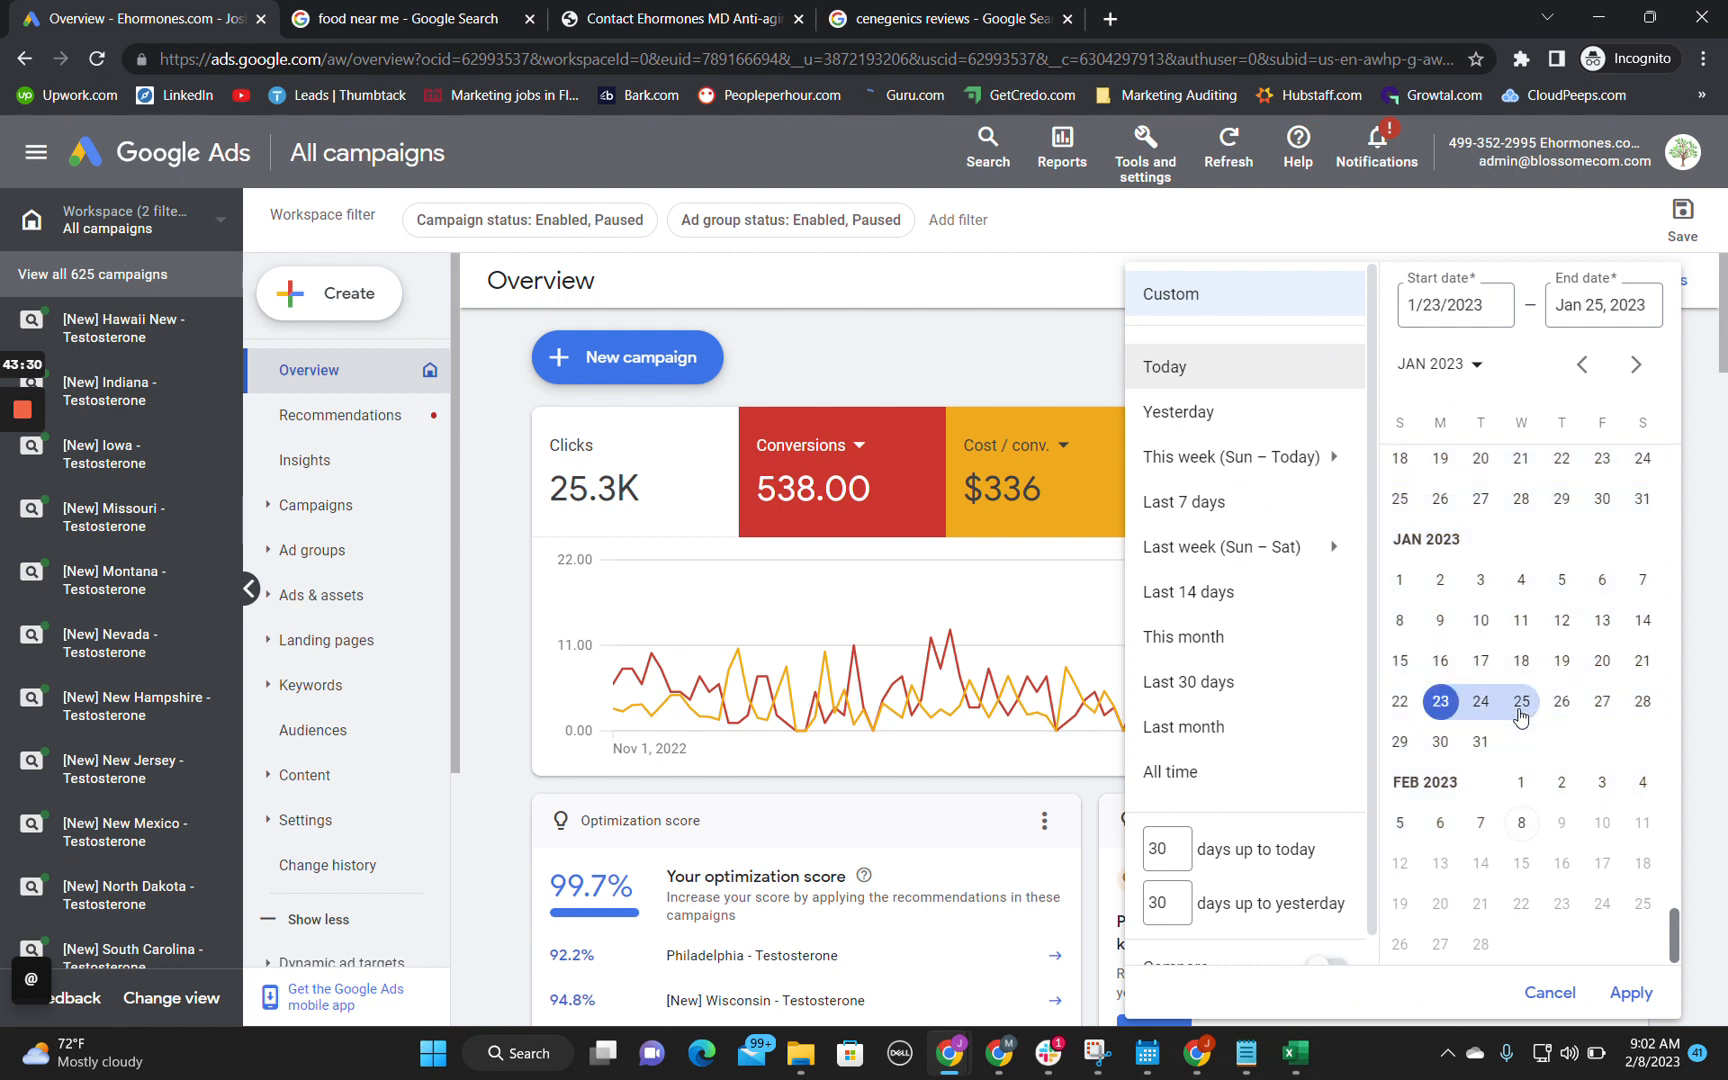
left_click(1632, 994)
Step: Check the existing notes on the audit spreadsheet's performance and Technical Audit sheets against the Google Ads overview, ending back in Google Ads
mouse_move(968, 1074)
left_click(775, 950)
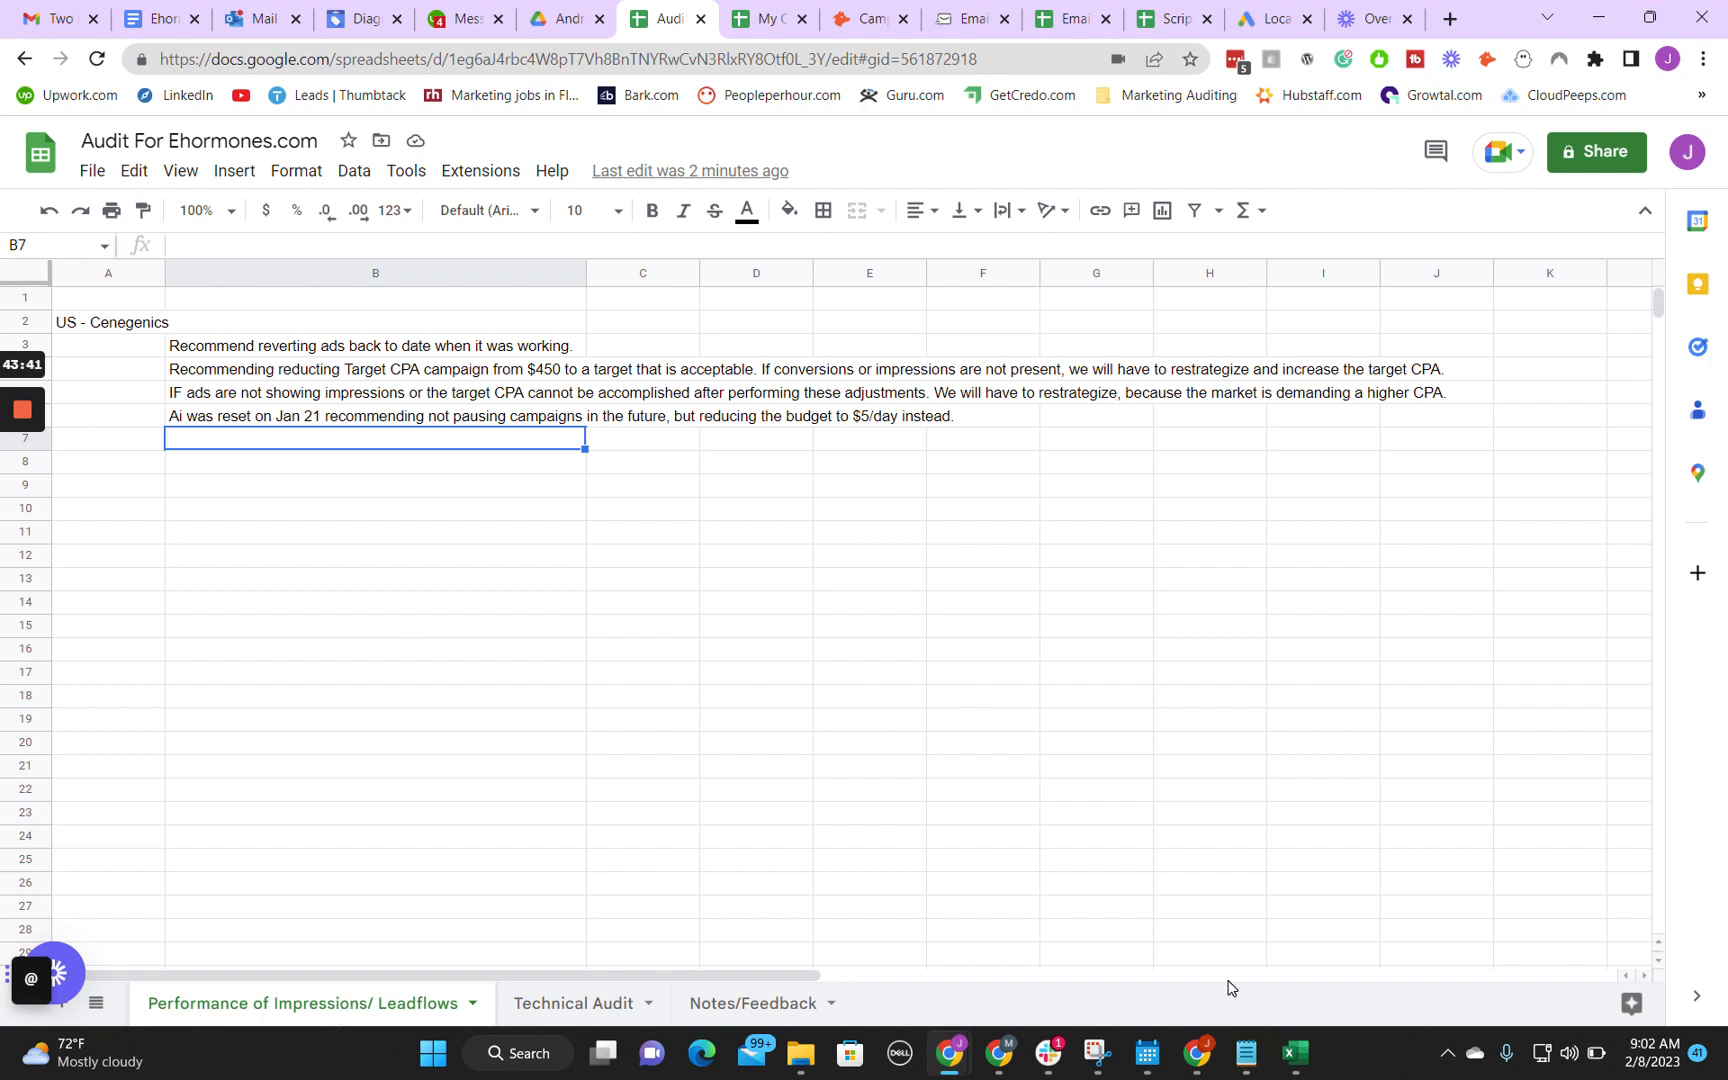
mouse_move(945, 1060)
left_click(990, 985)
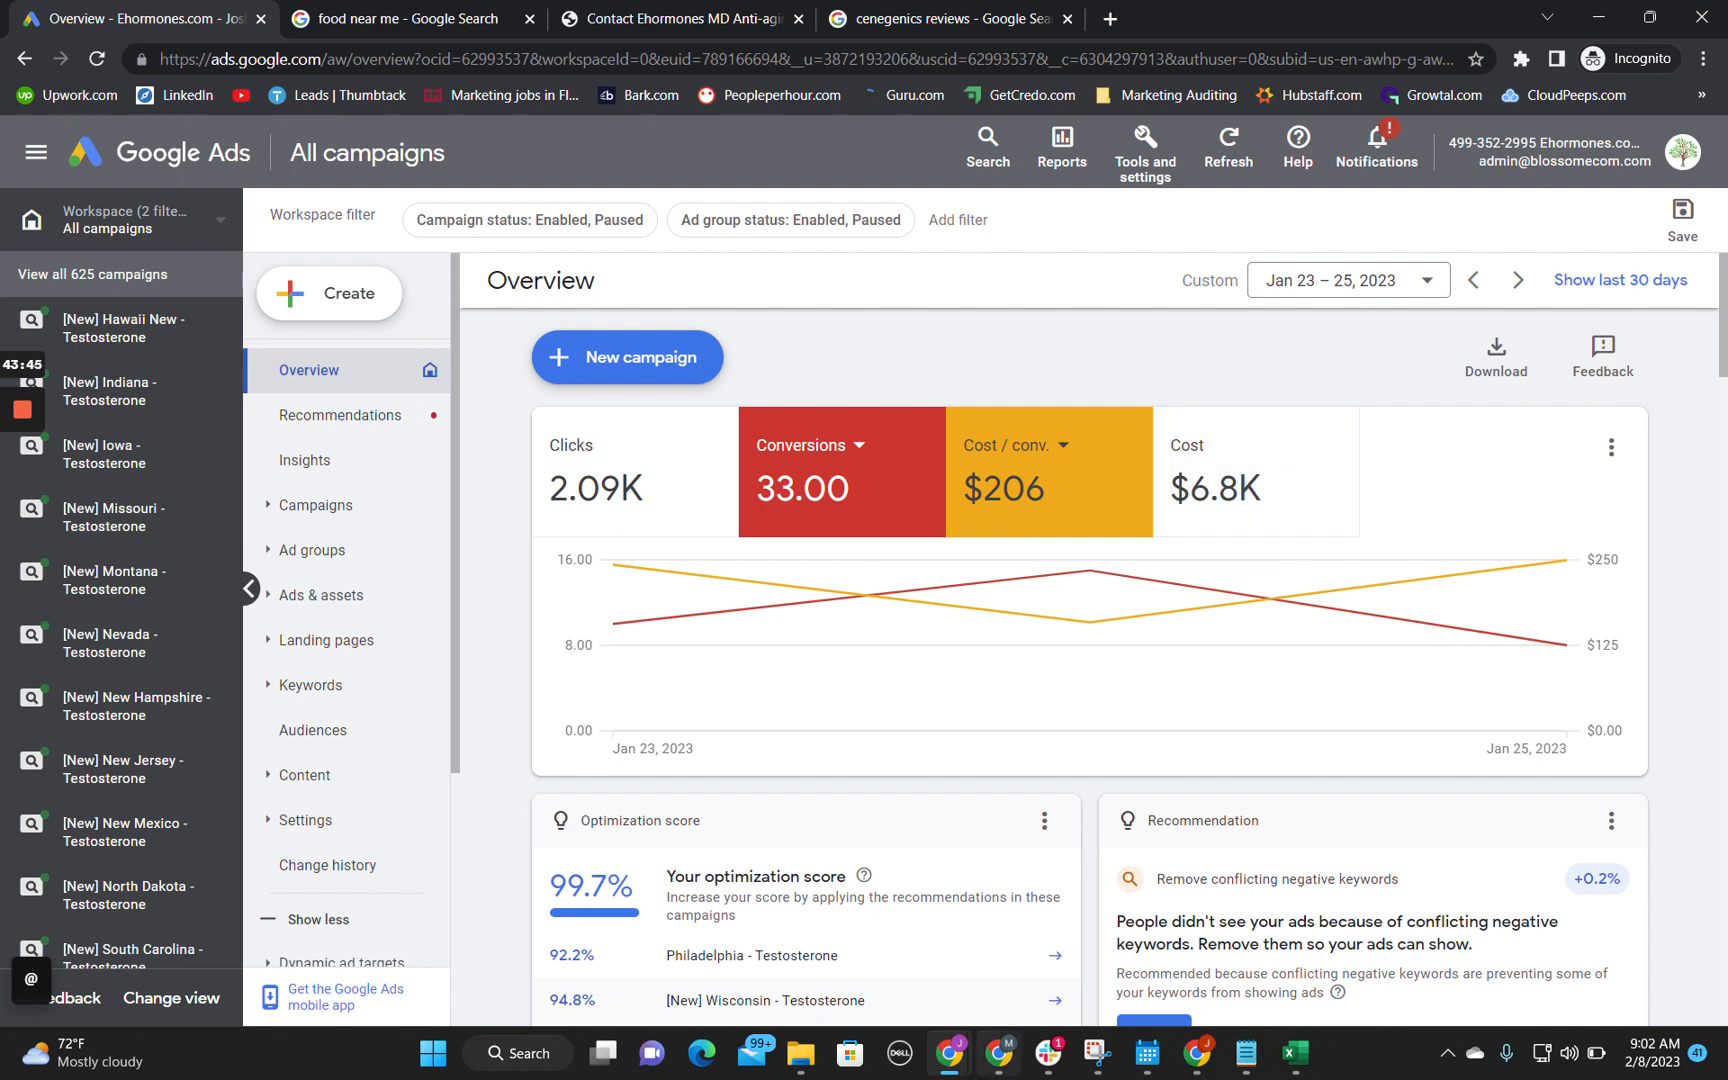
mouse_move(953, 1068)
left_click(815, 935)
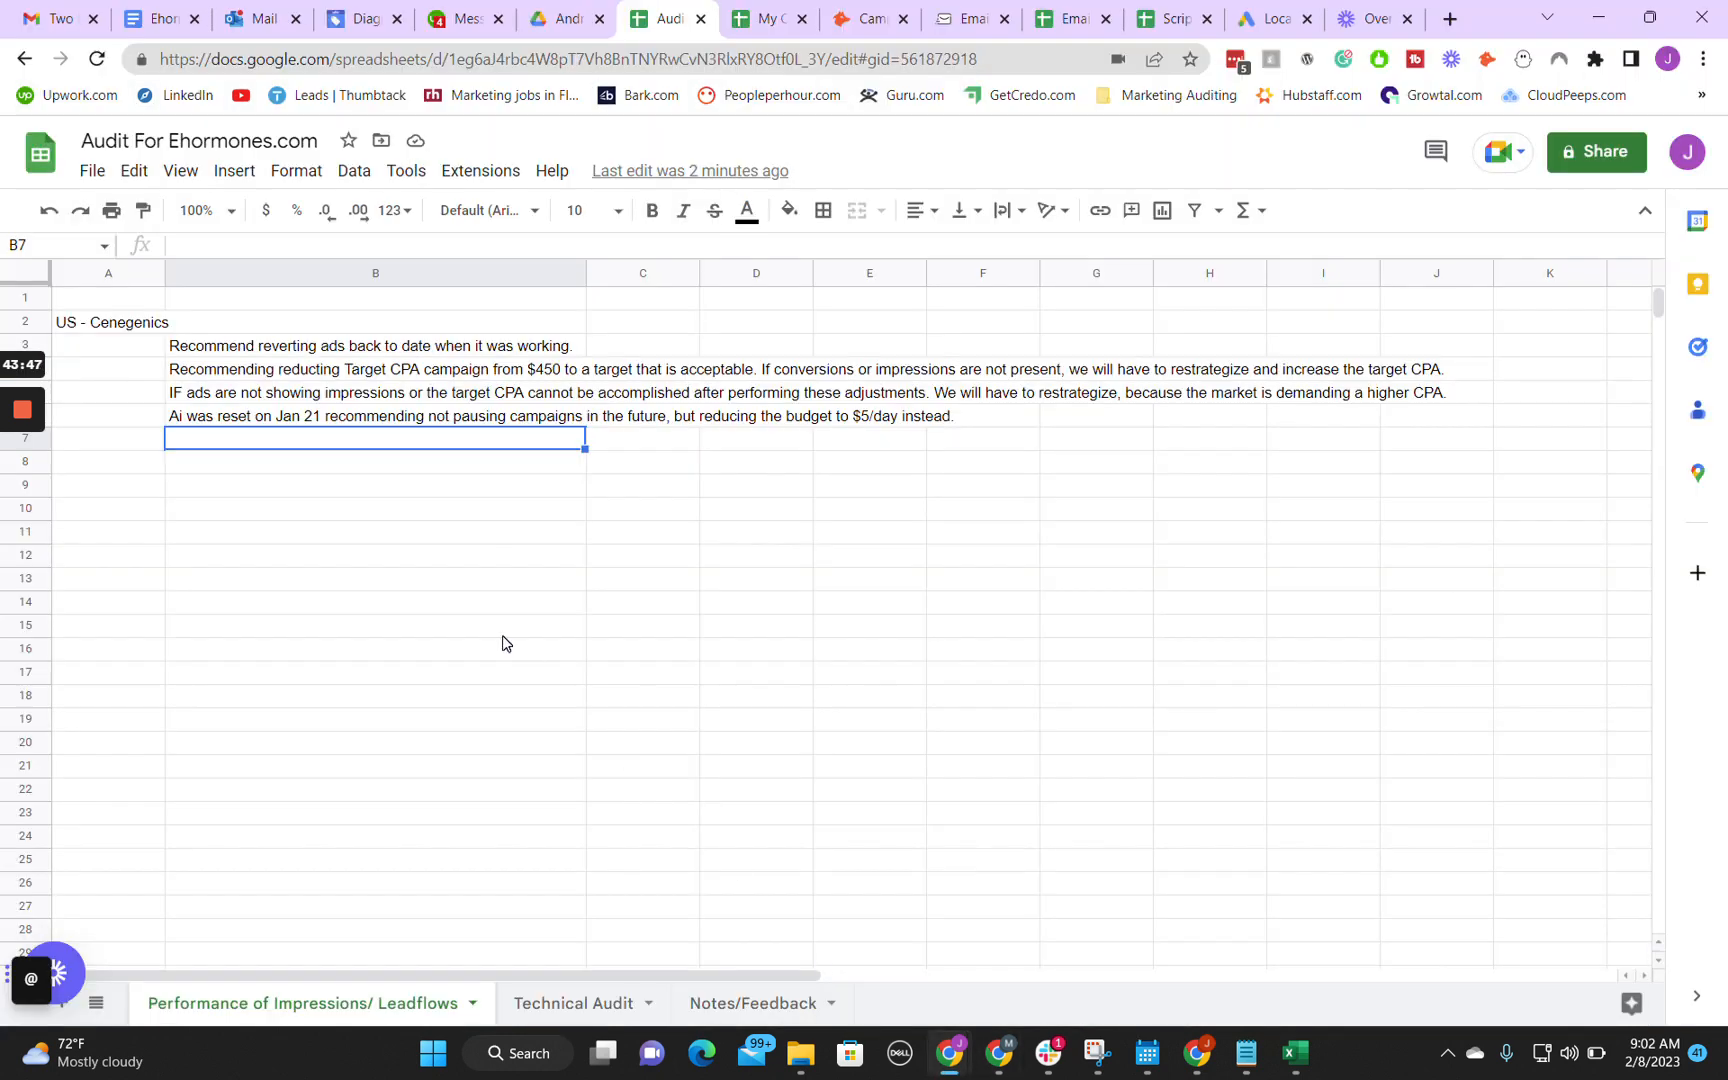
left_click(586, 1018)
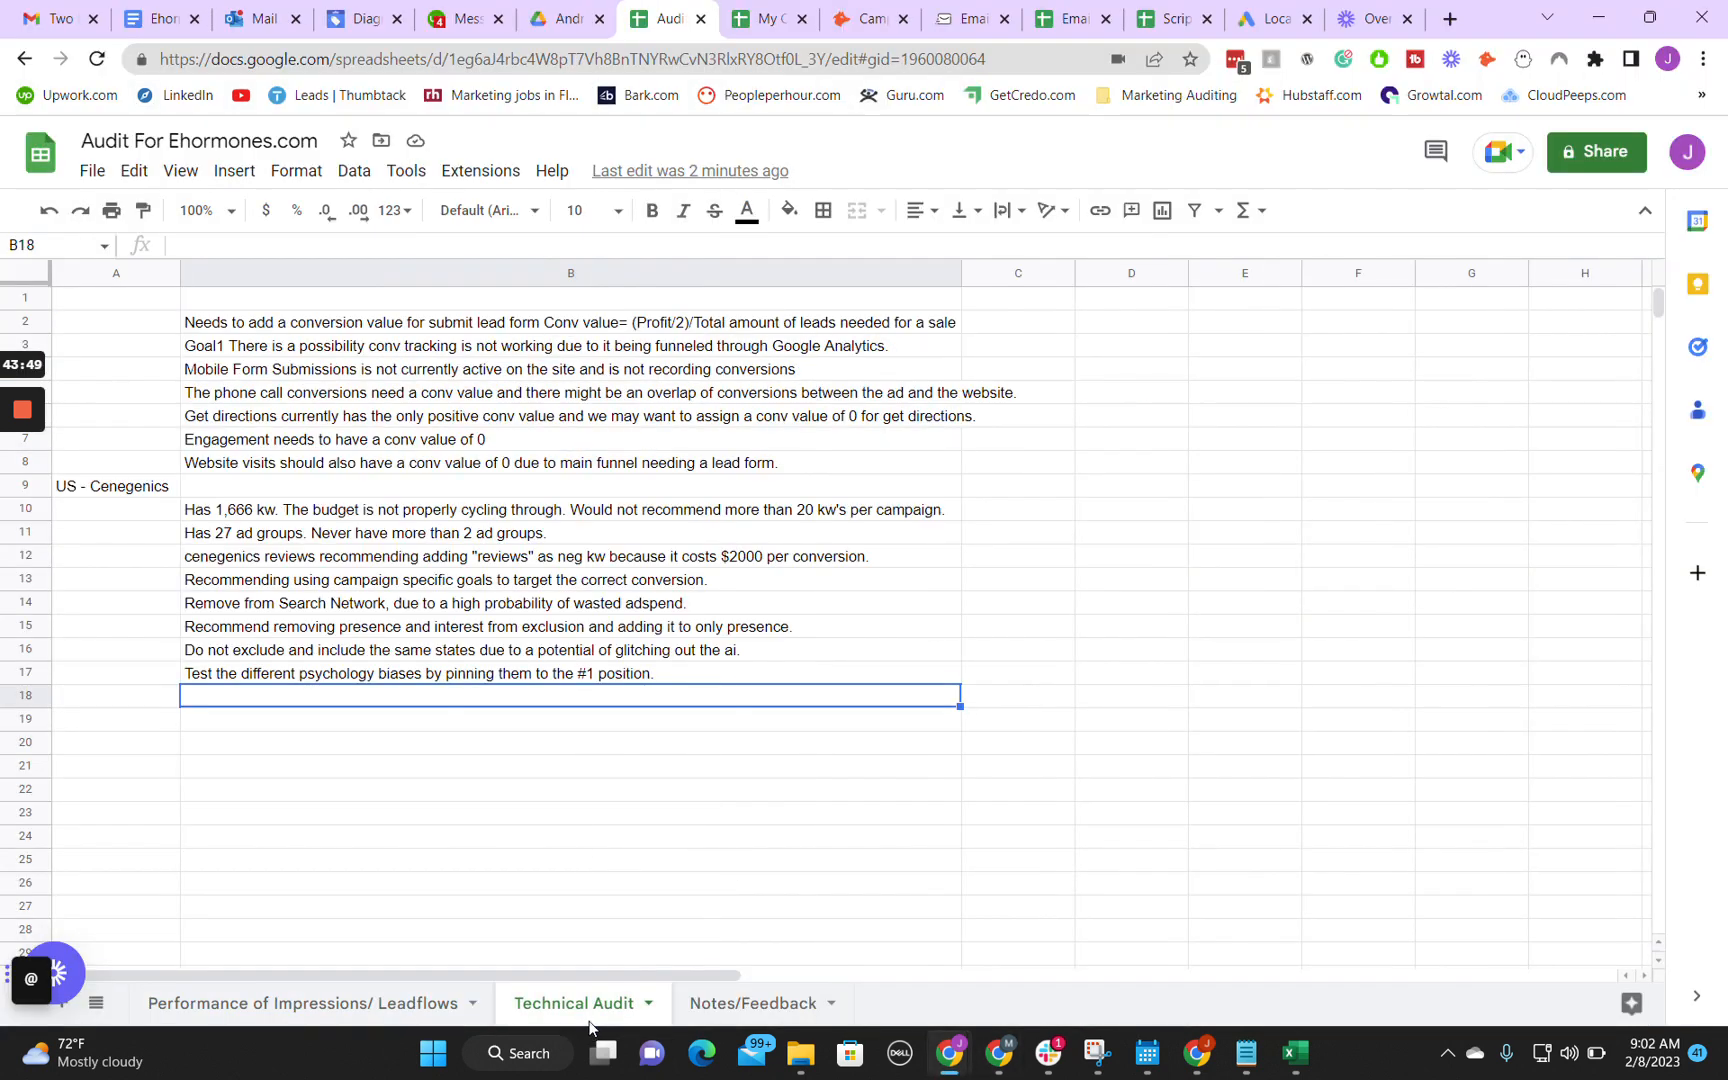
left_click(313, 1003)
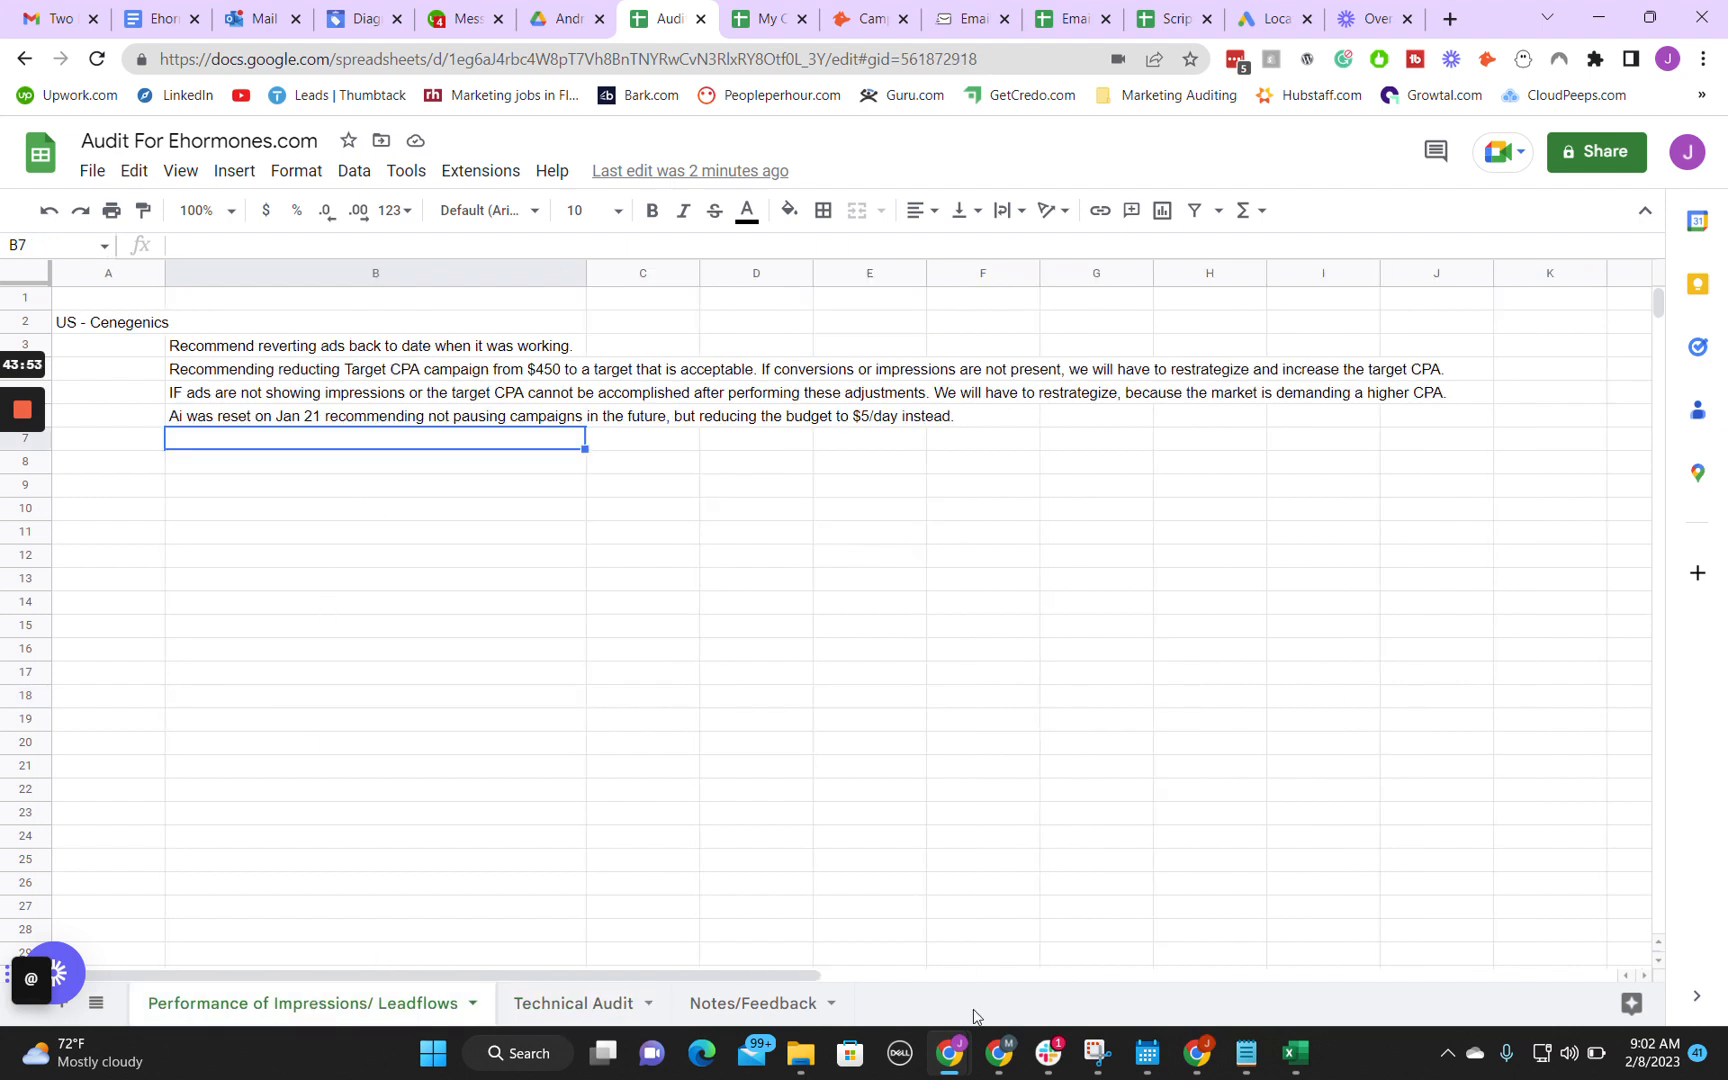
mouse_move(955, 1050)
left_click(1078, 882)
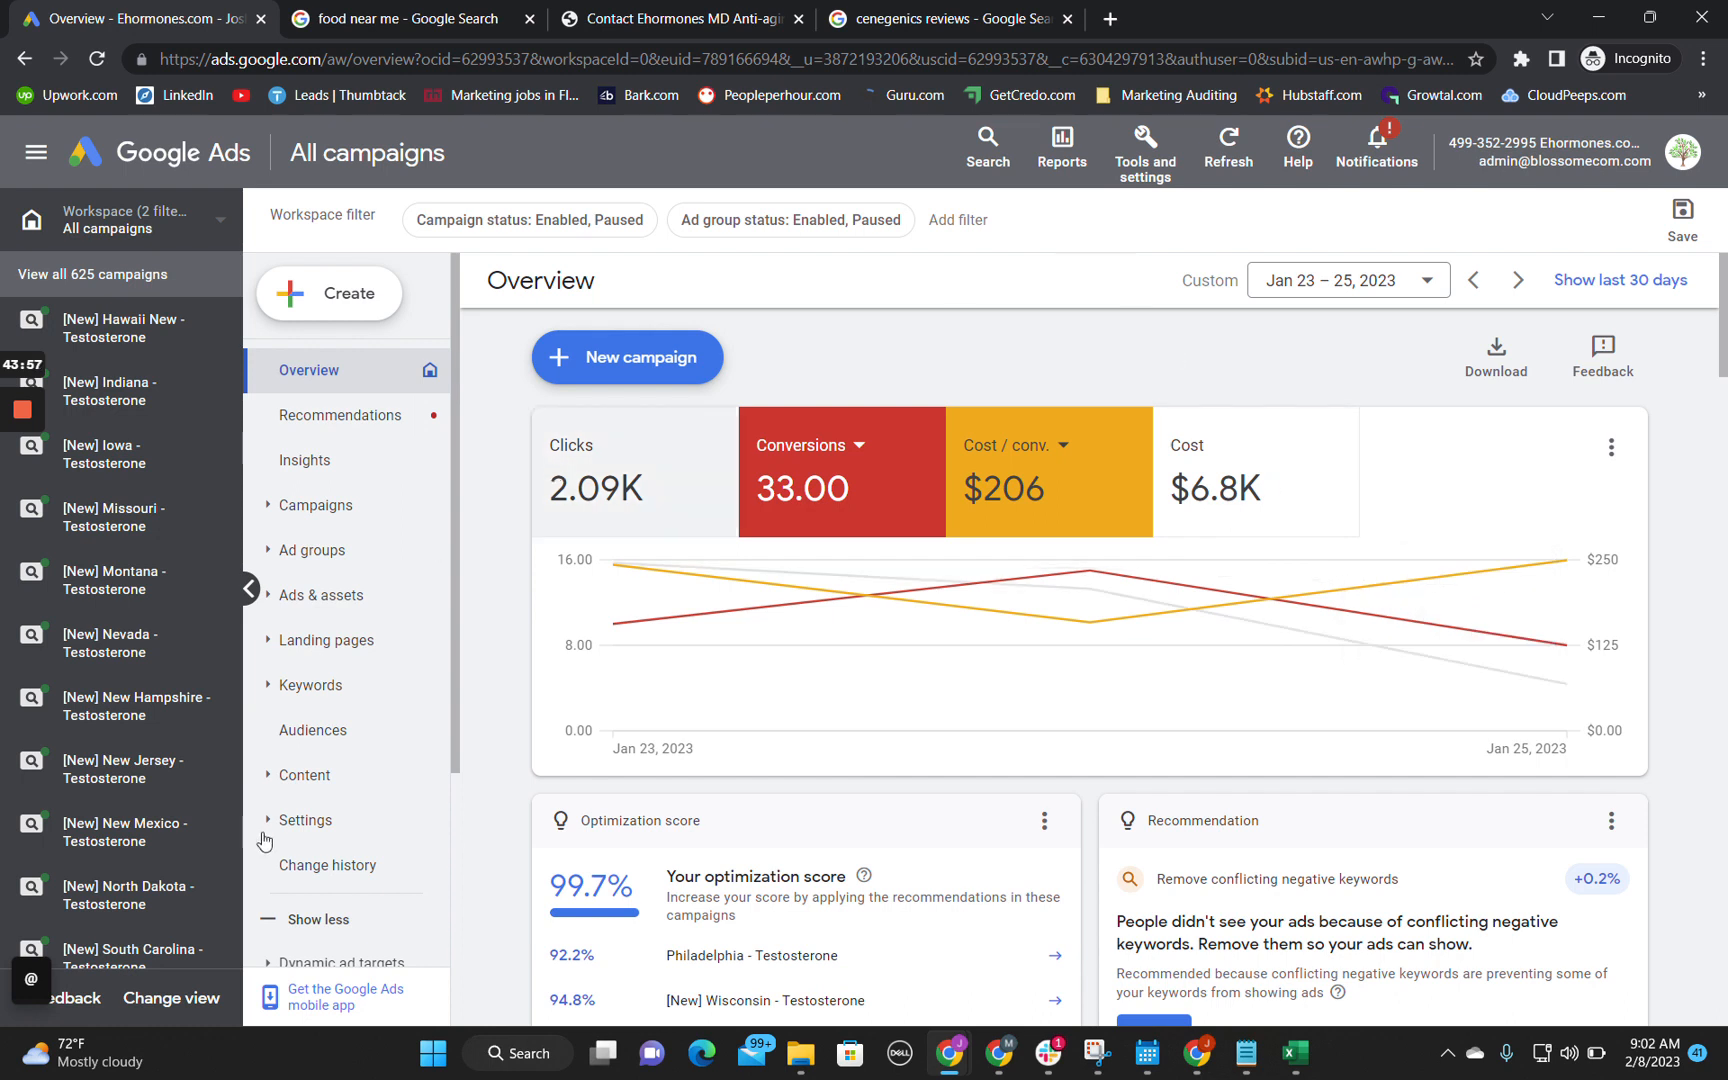
Step: Open the change history for all campaigns and examine the individual changes made Jan 23 – 25, 2023, including the newly created call only ad
left_click(331, 868)
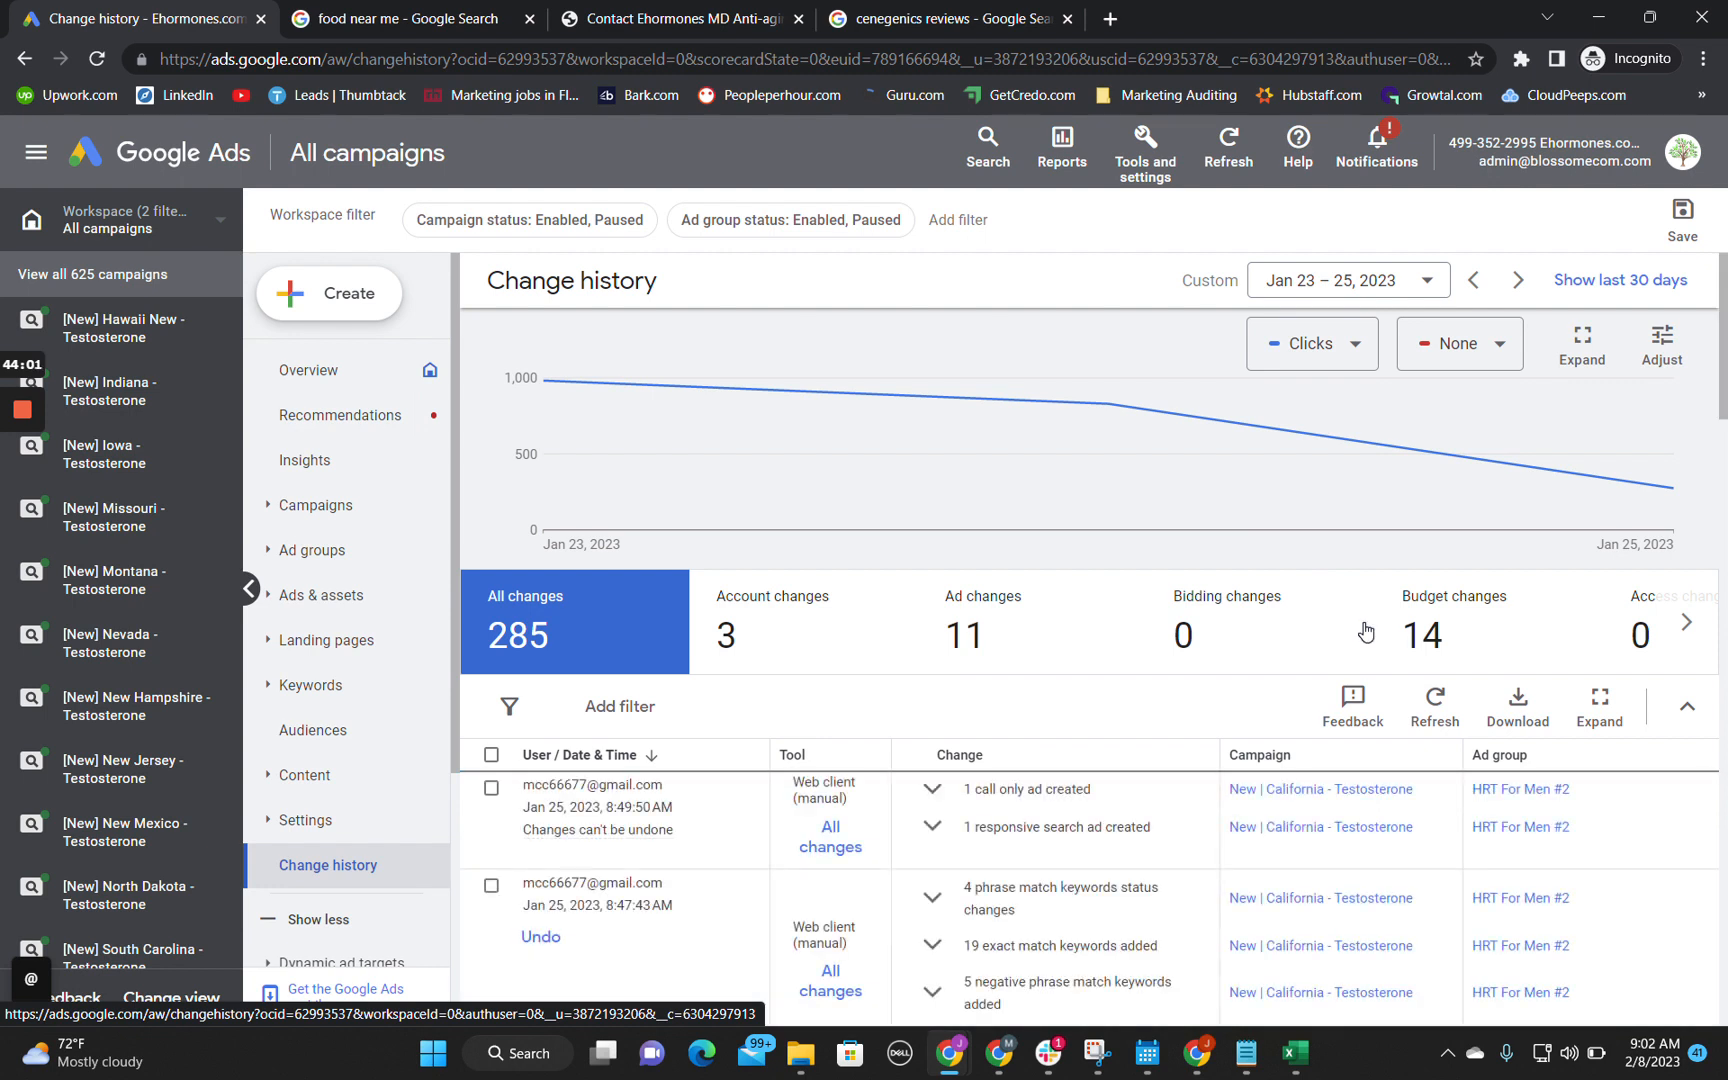
scroll(1095, 697, "down", 1)
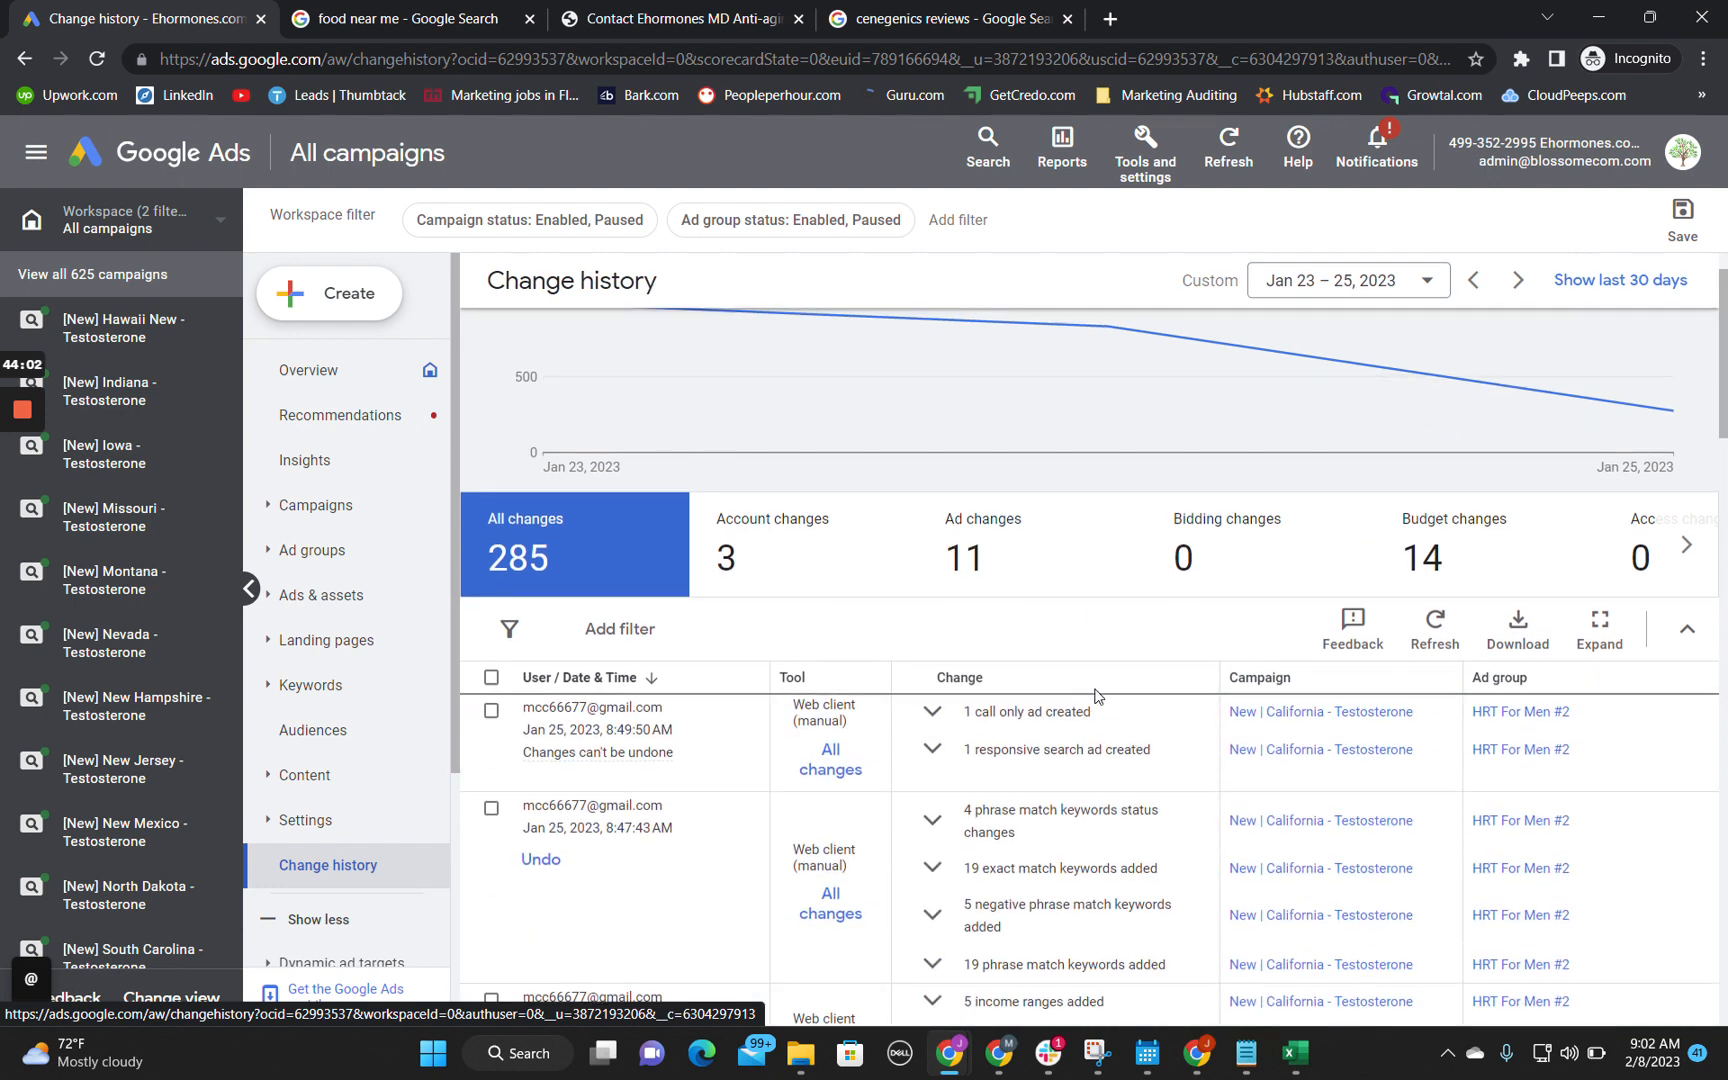
left_click(935, 712)
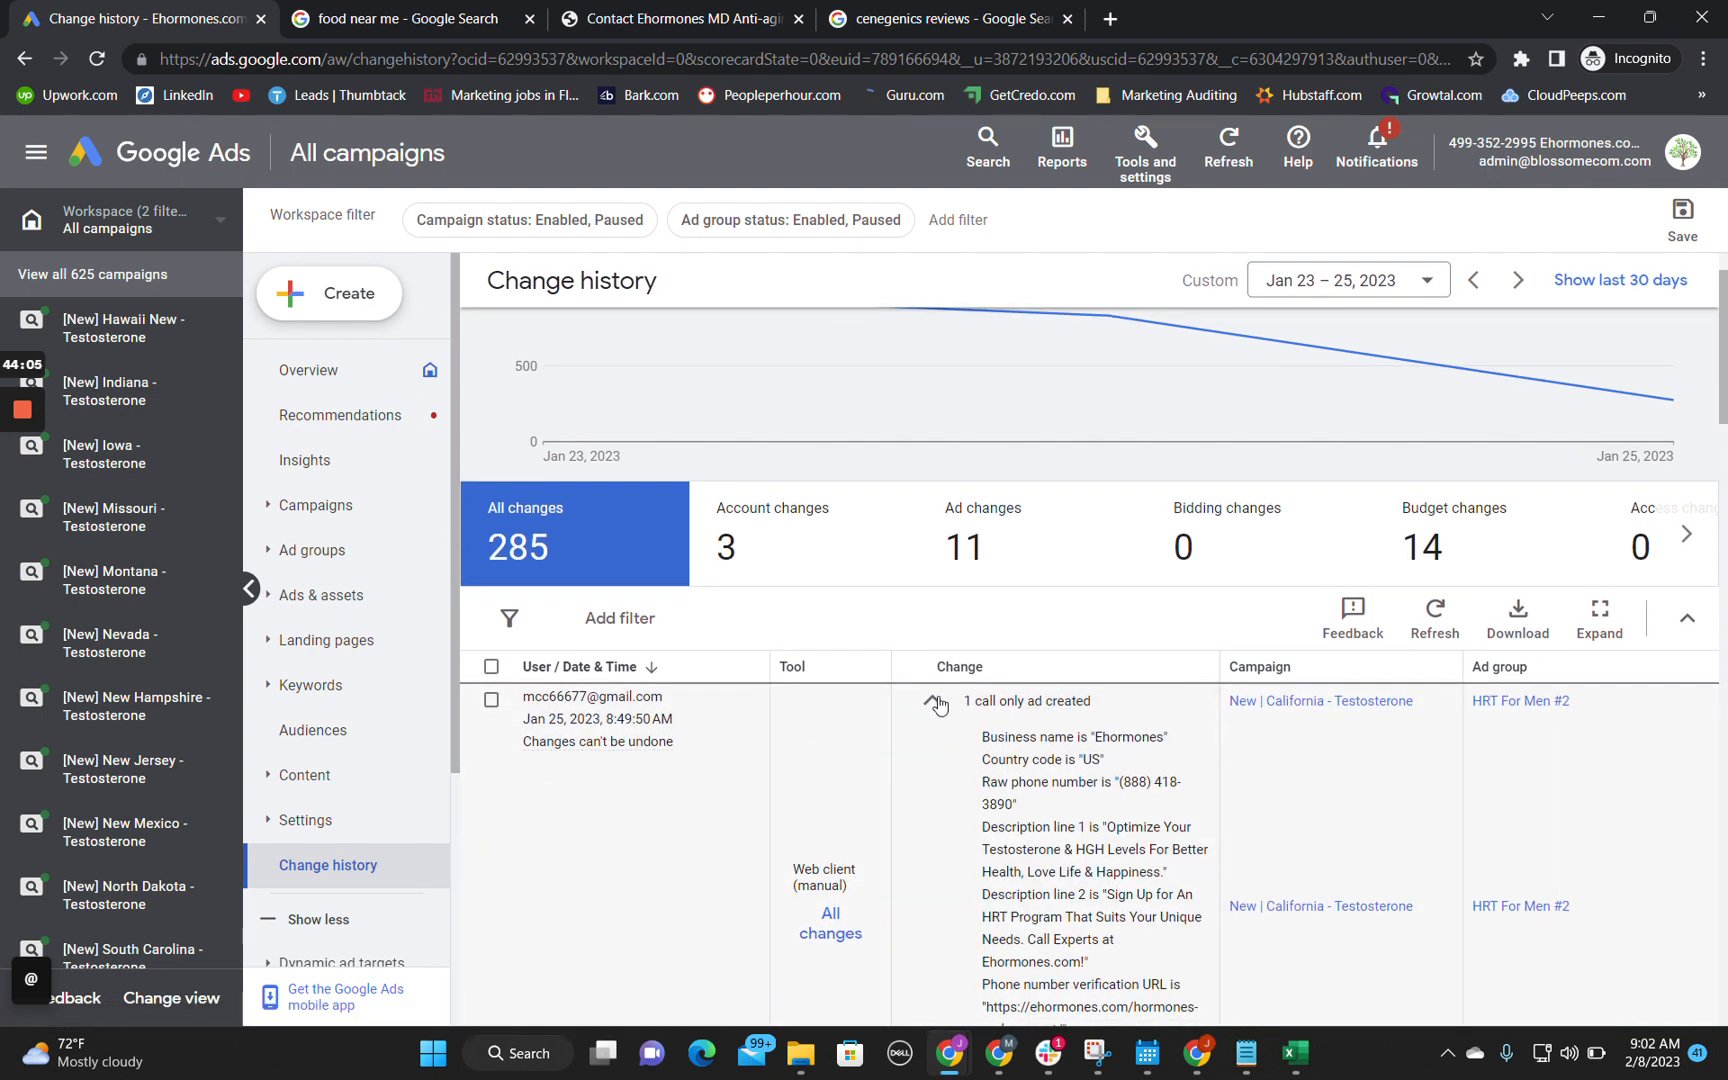
left_click(937, 704)
scroll(937, 704, "down", 3)
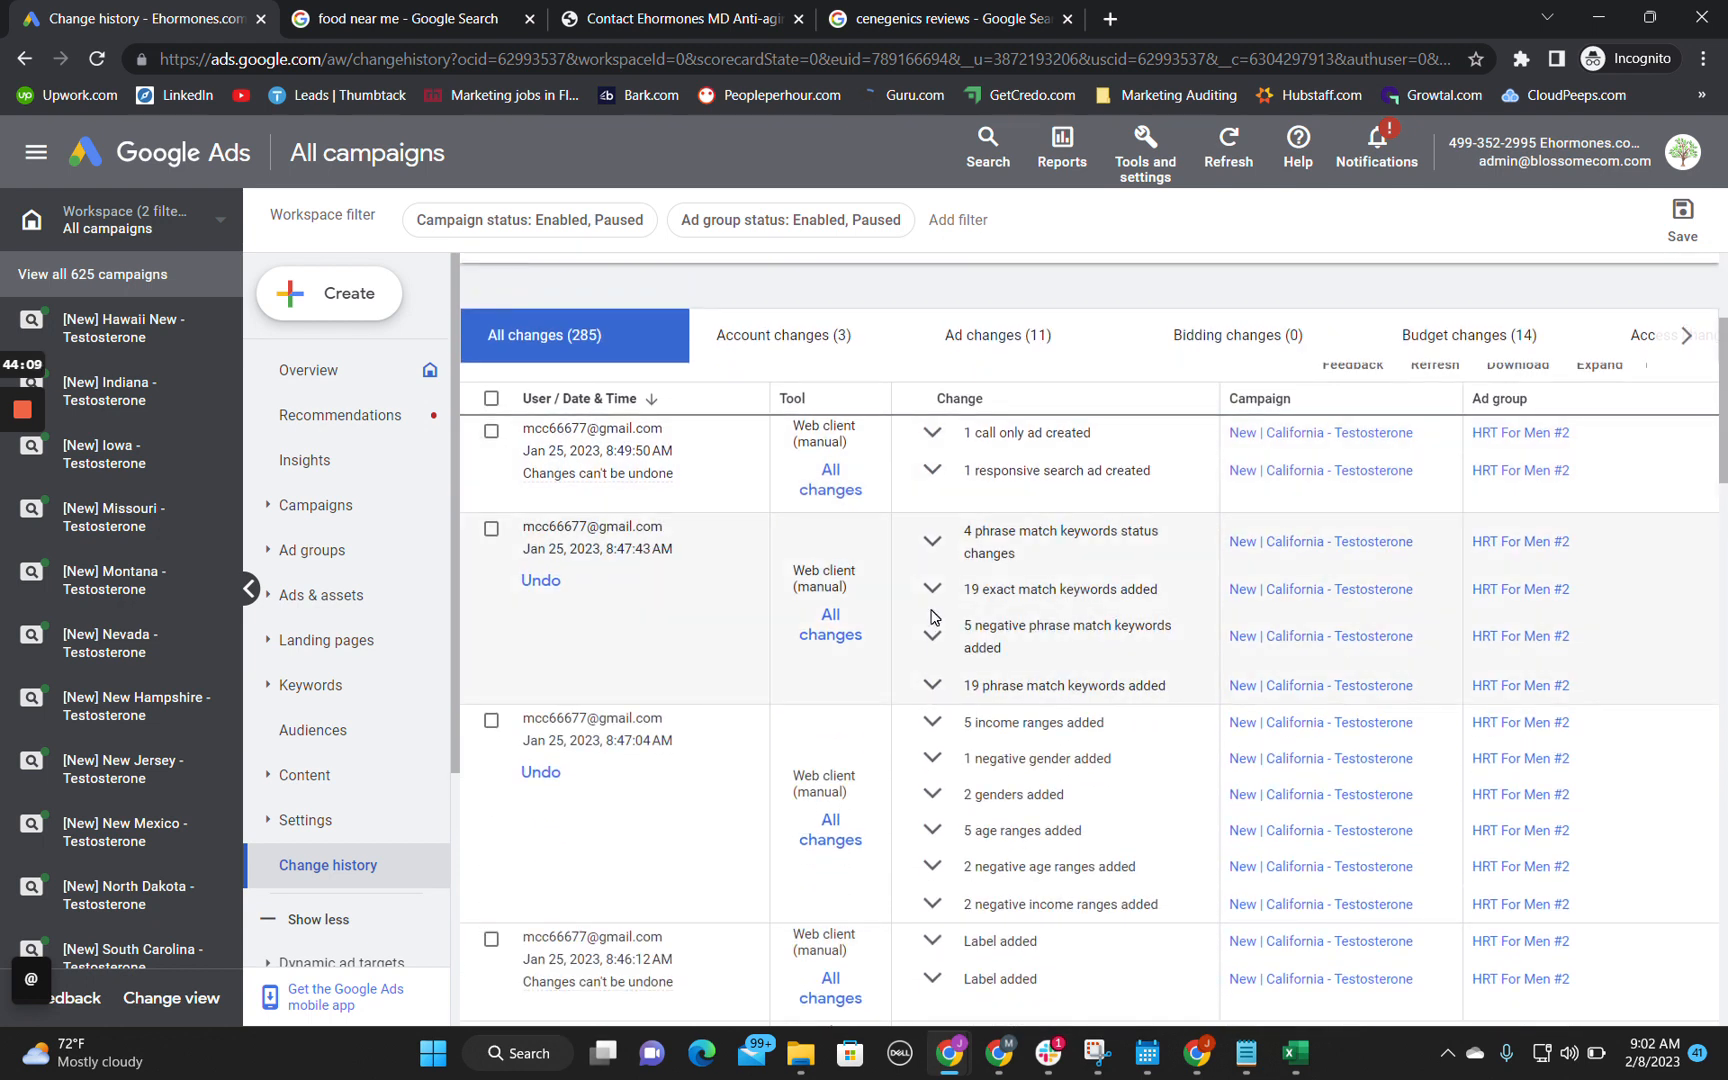
scroll(930, 615, "up", 5)
scroll(930, 905, "down", 1)
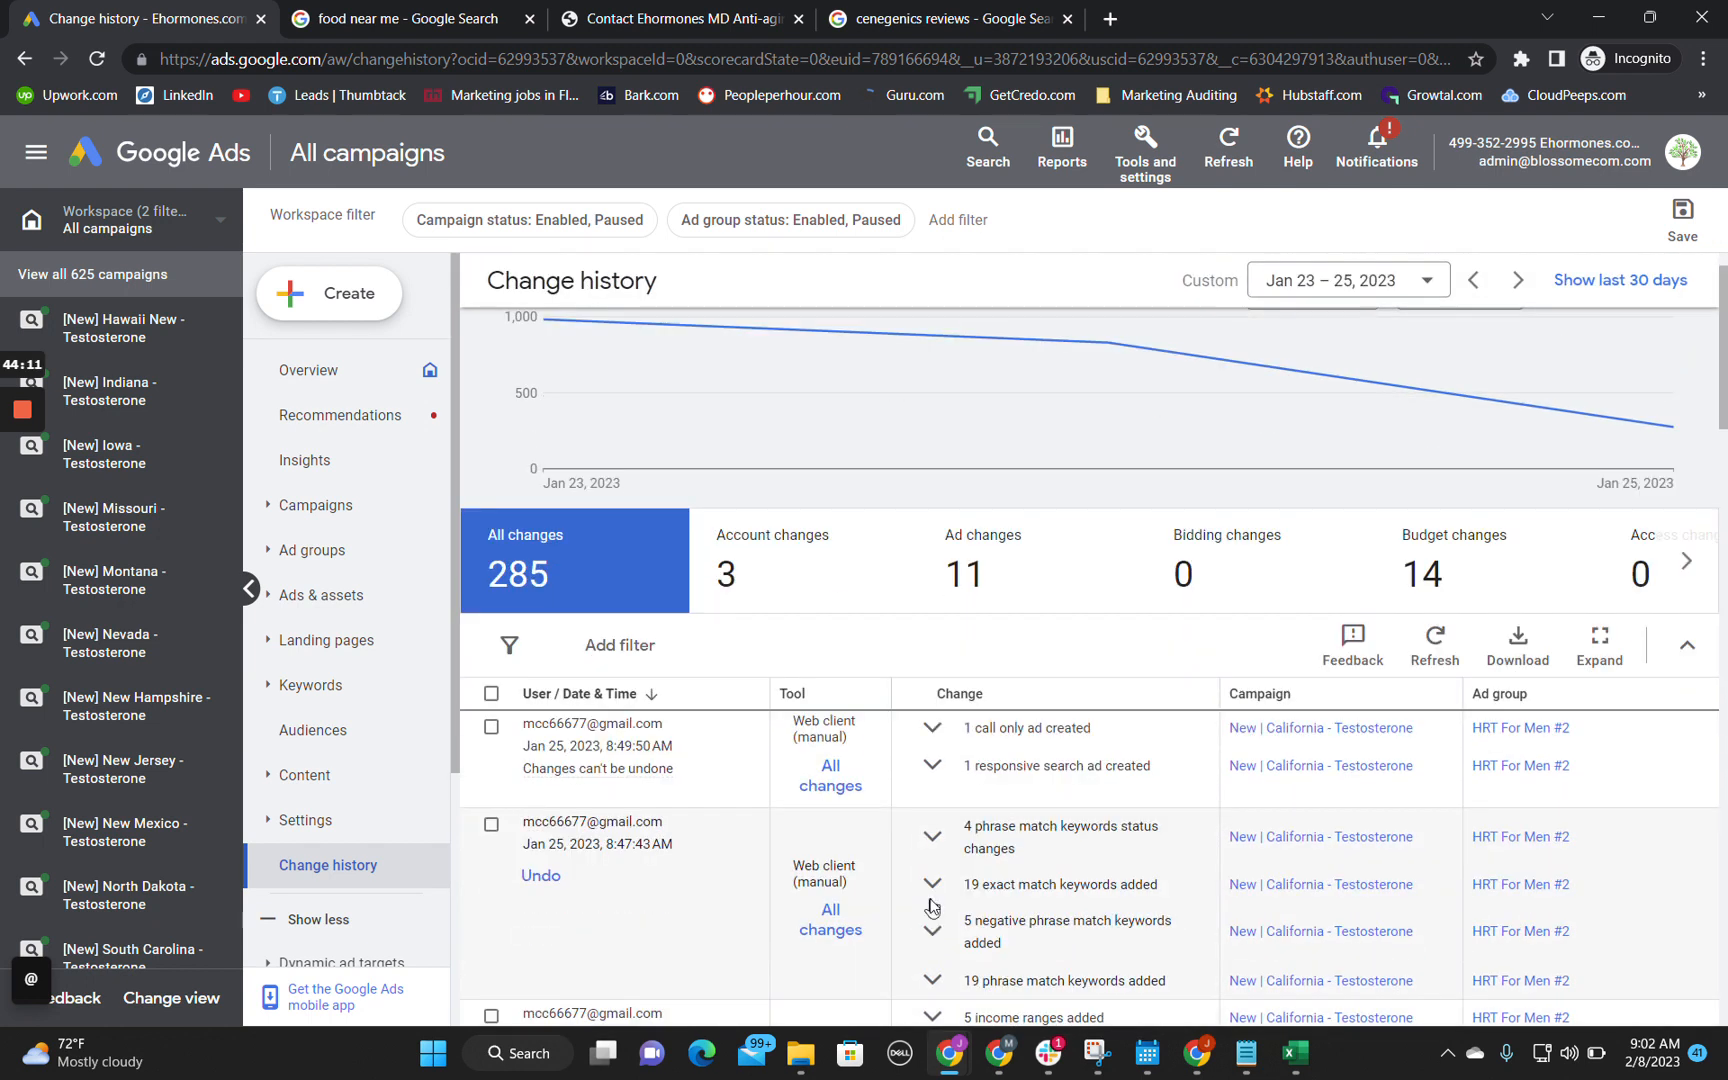
scroll(930, 905, "down", 4)
scroll(930, 905, "down", 3)
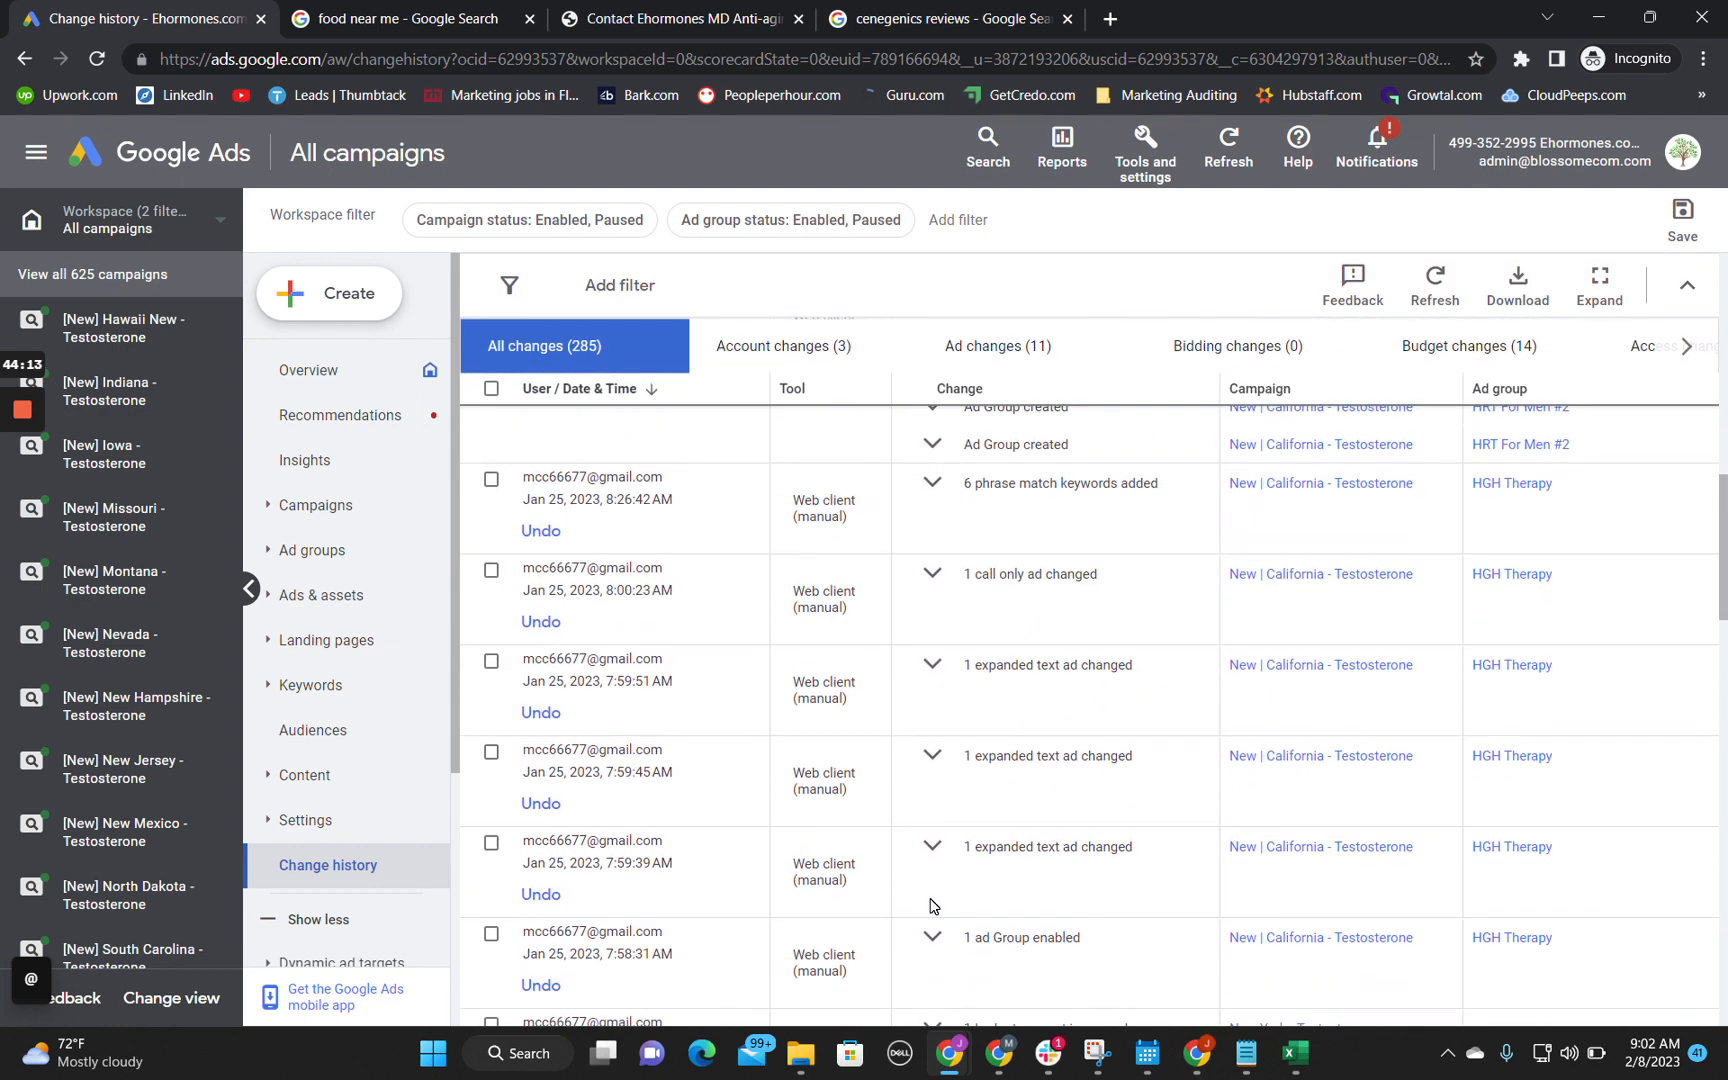
scroll(930, 905, "down", 2)
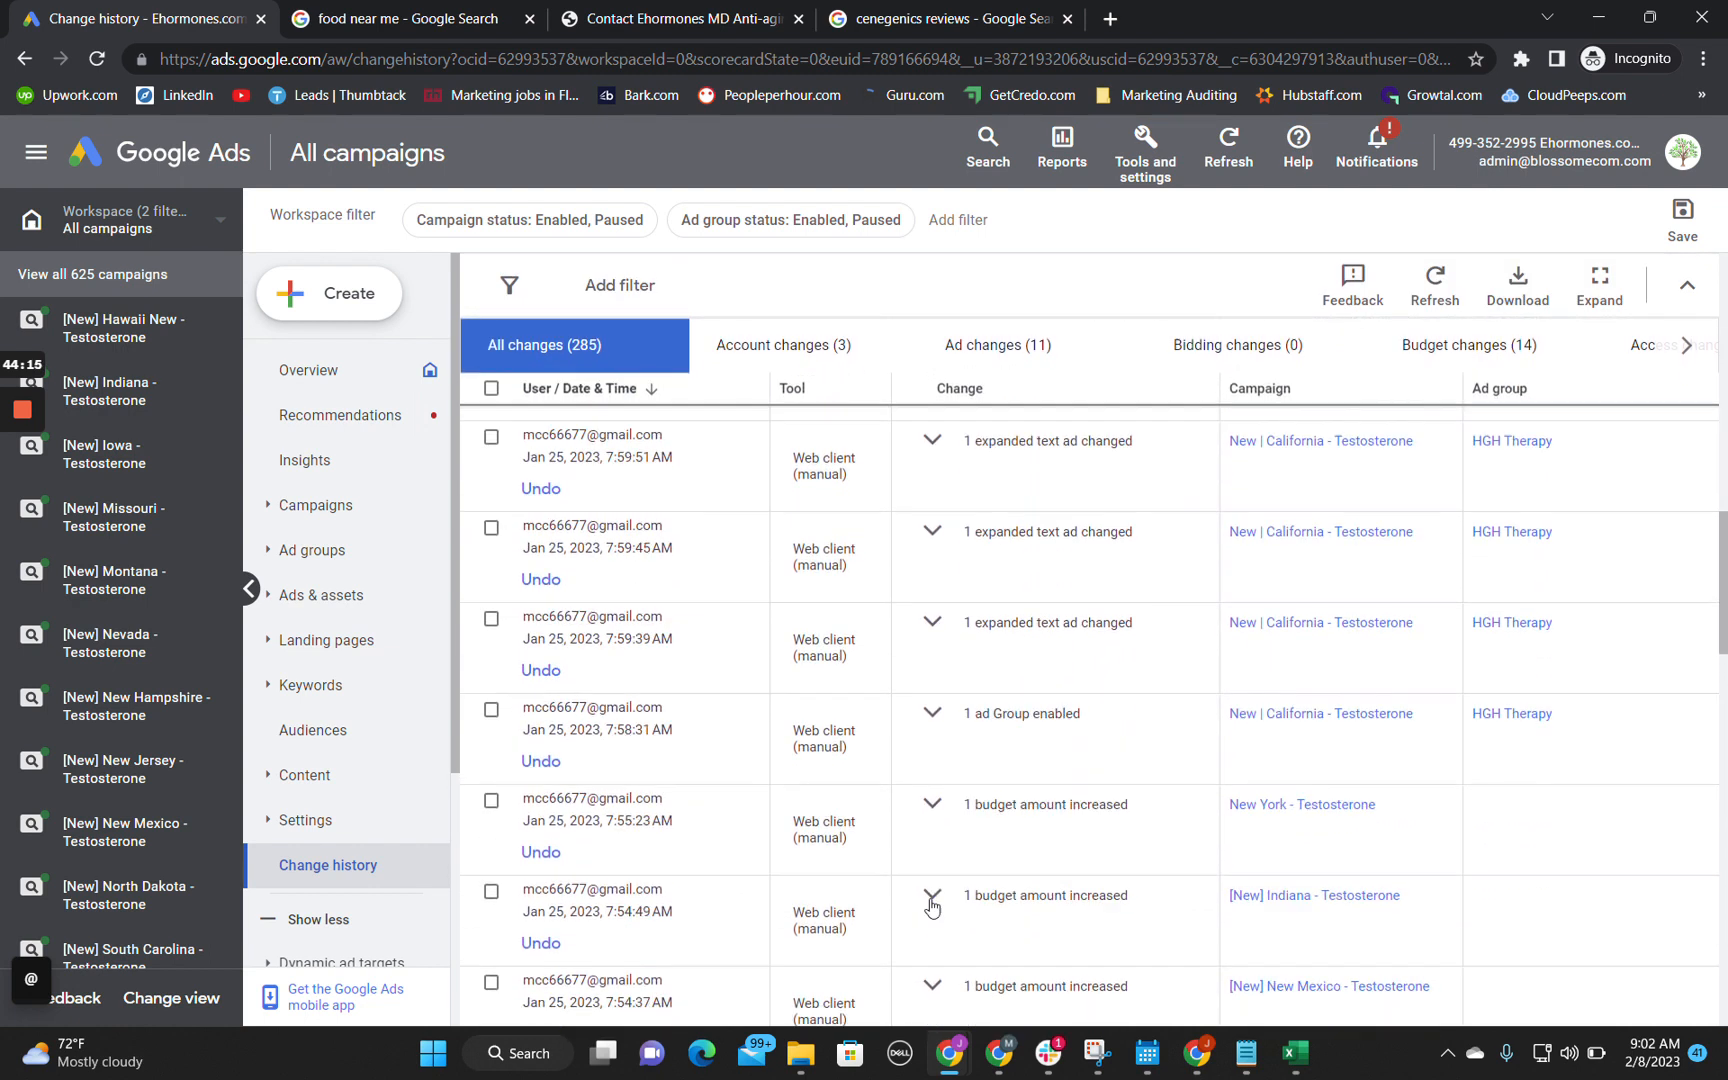
scroll(930, 905, "down", 7)
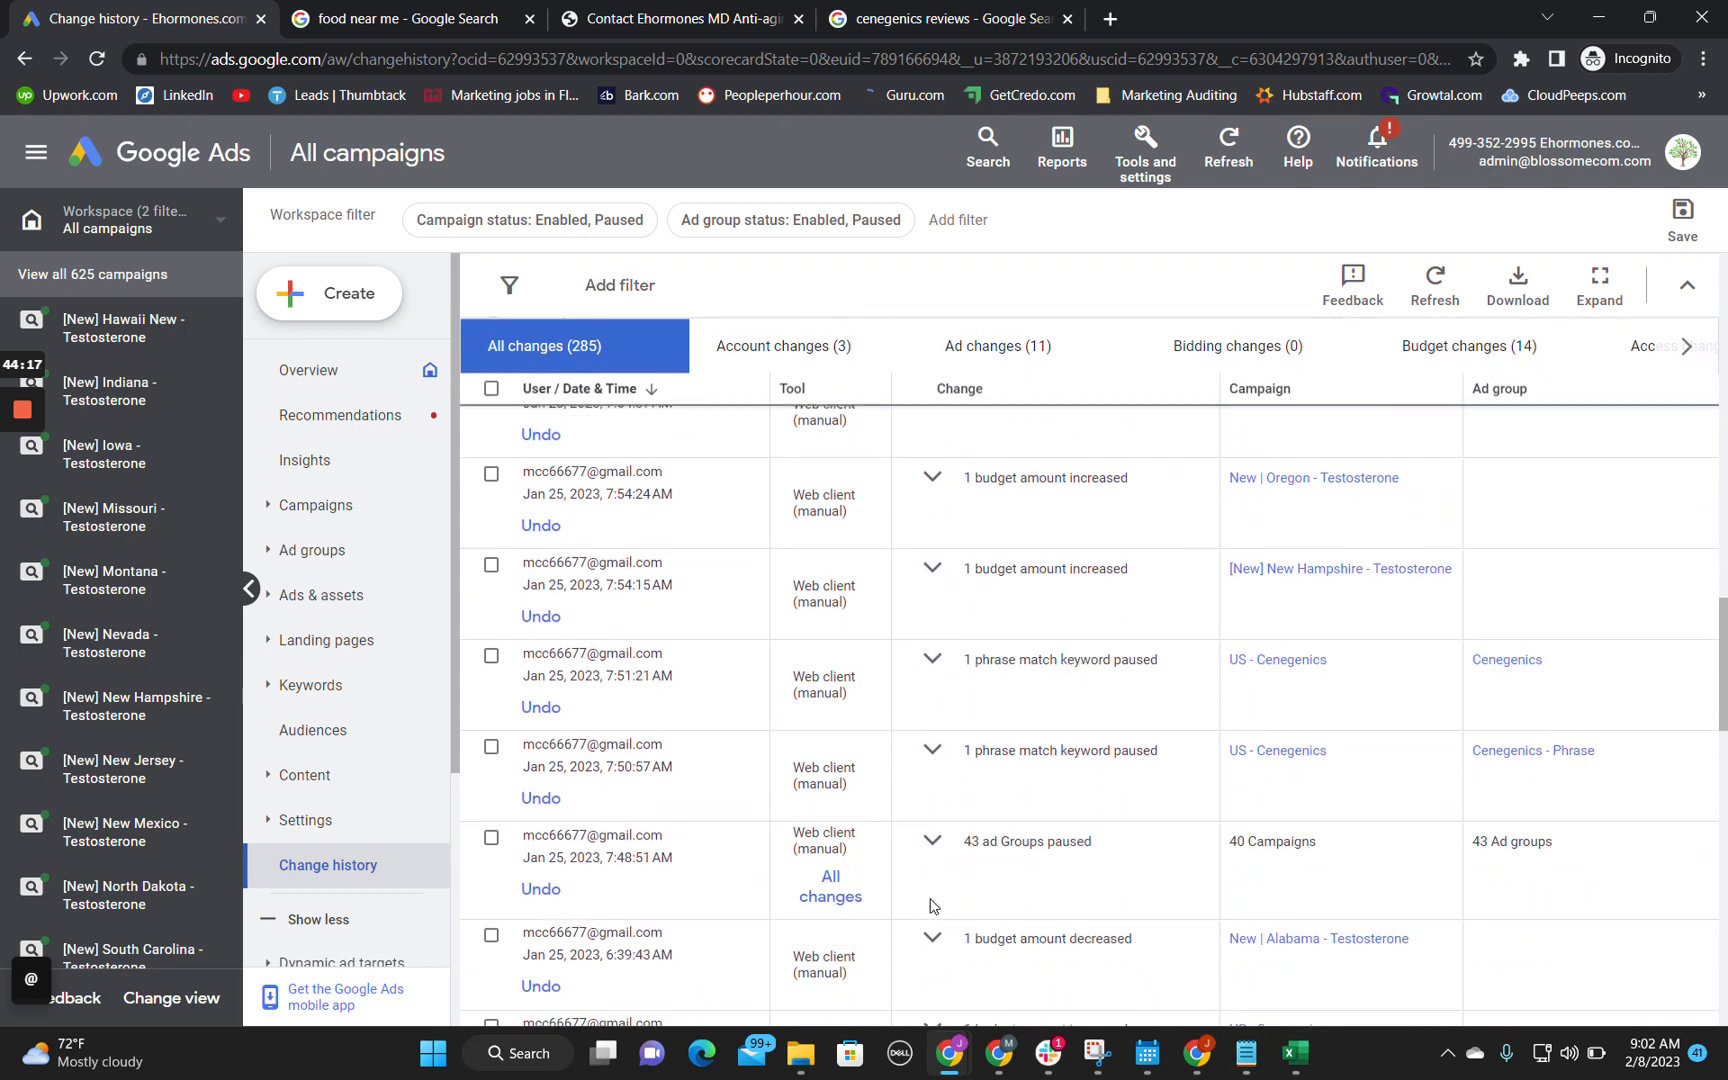
Step: Filter the change history to account changes, review the negative list entries, and switch back to the audit spreadsheet
scroll(930, 905, "up", 15)
left_click(775, 622)
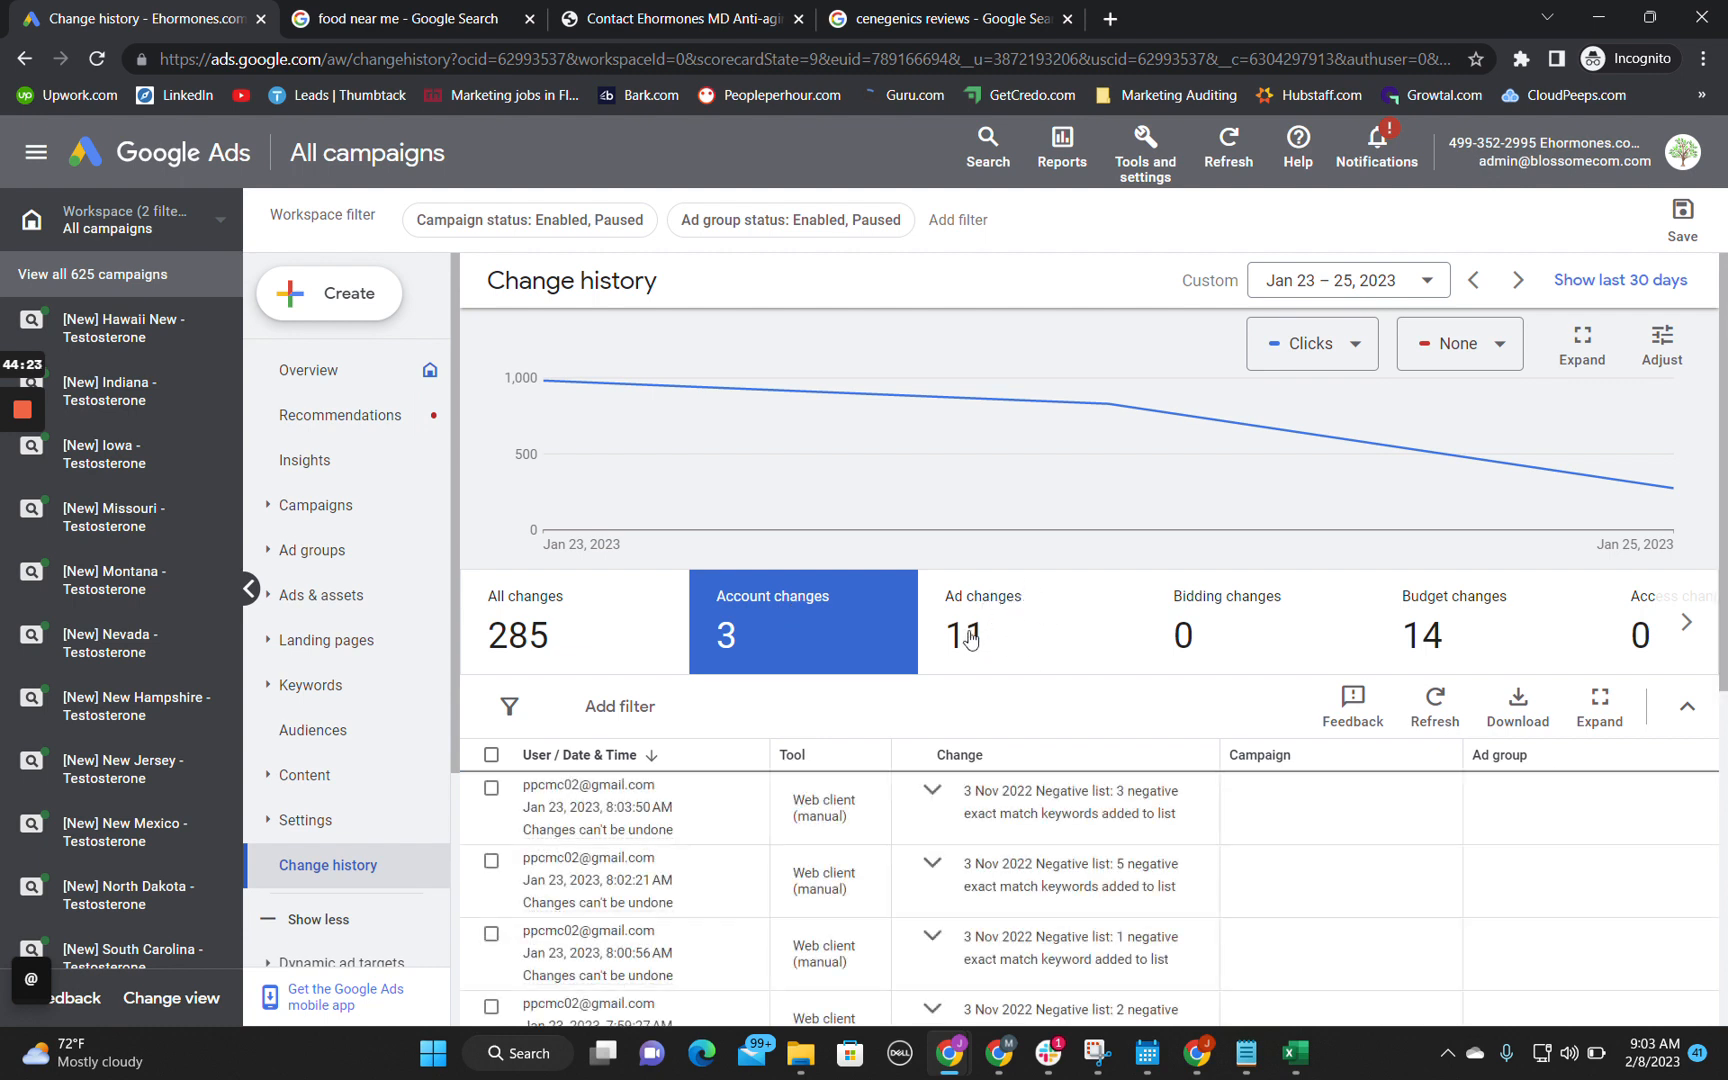
scroll(855, 812, "down", 2)
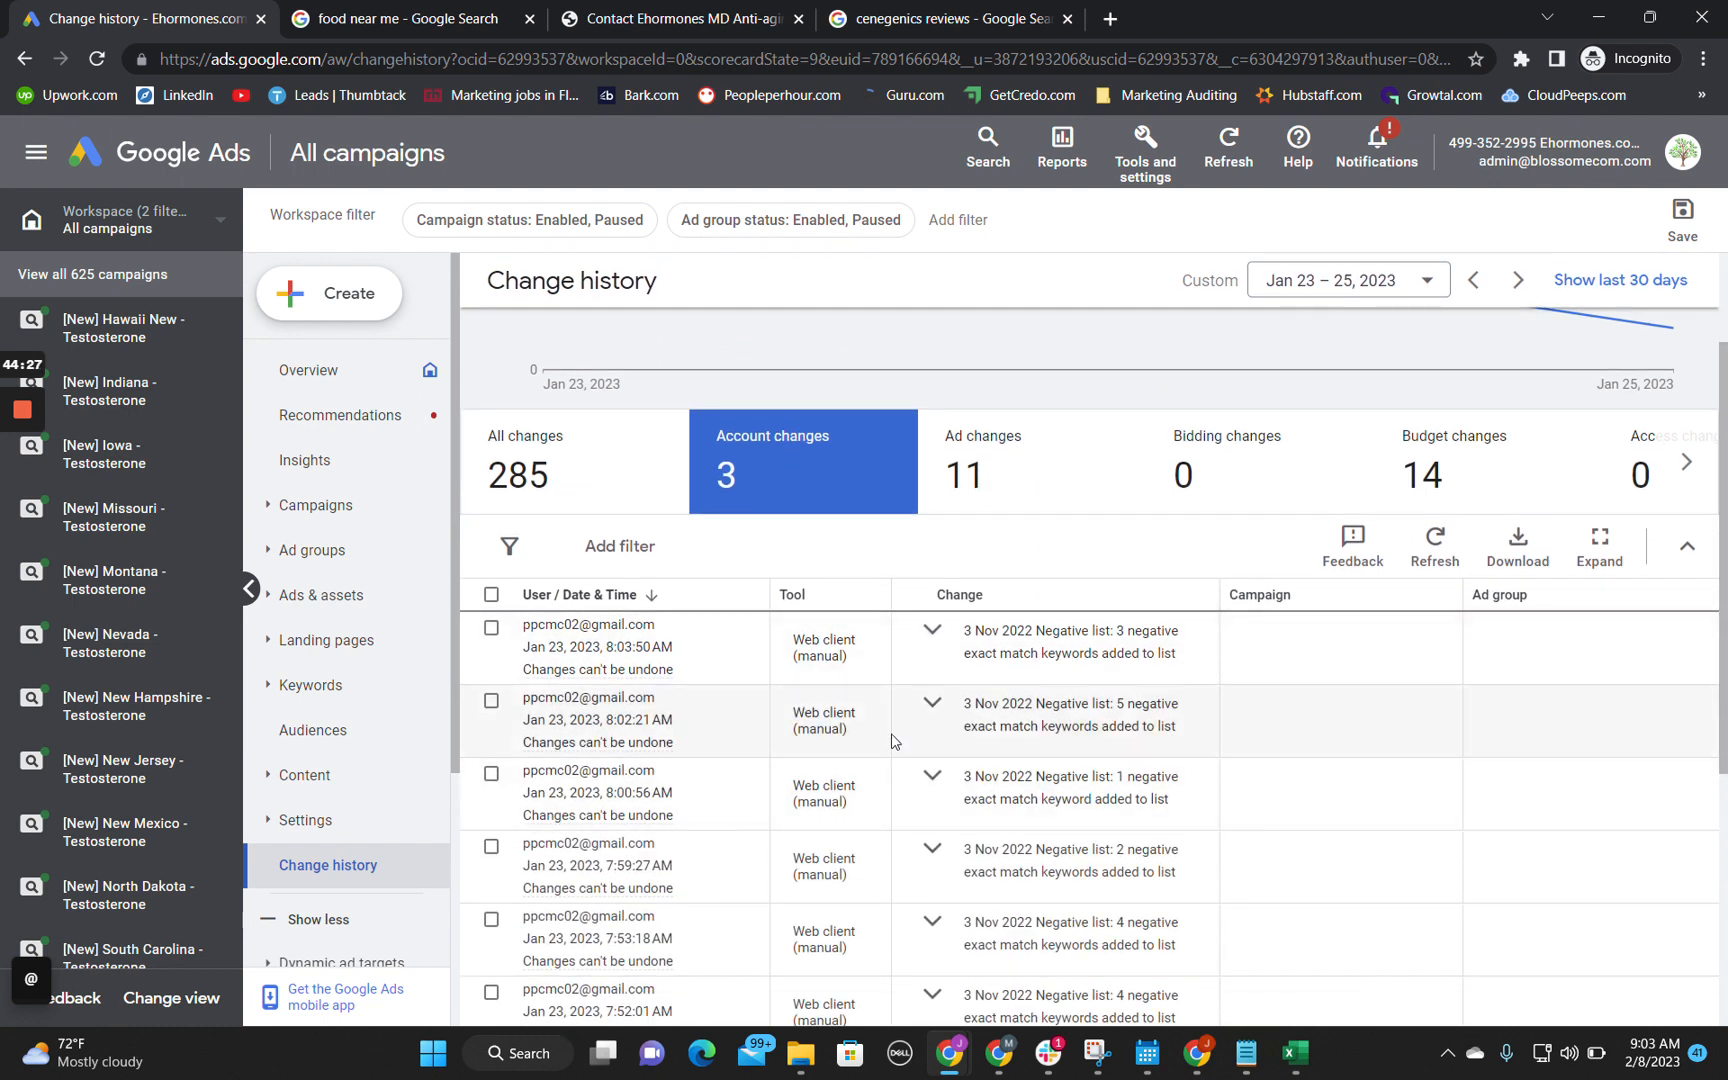
scroll(897, 736, "down", 2)
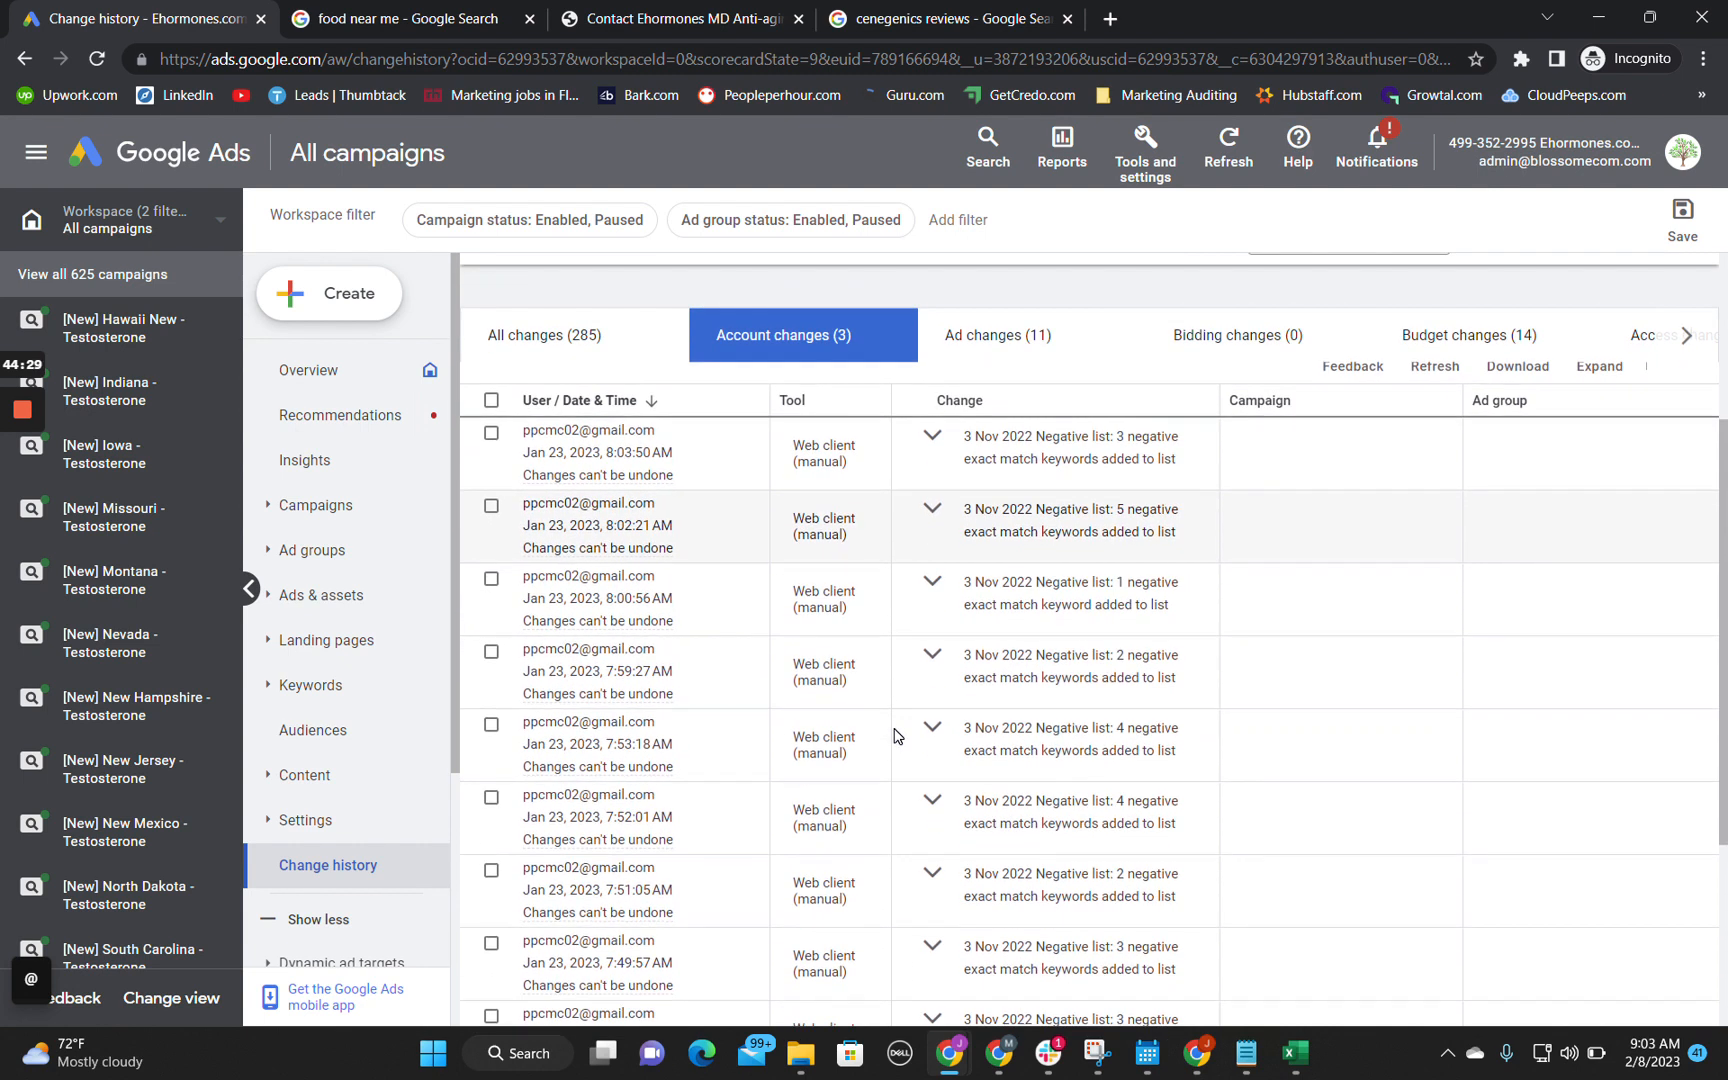
scroll(1242, 798, "up", 3)
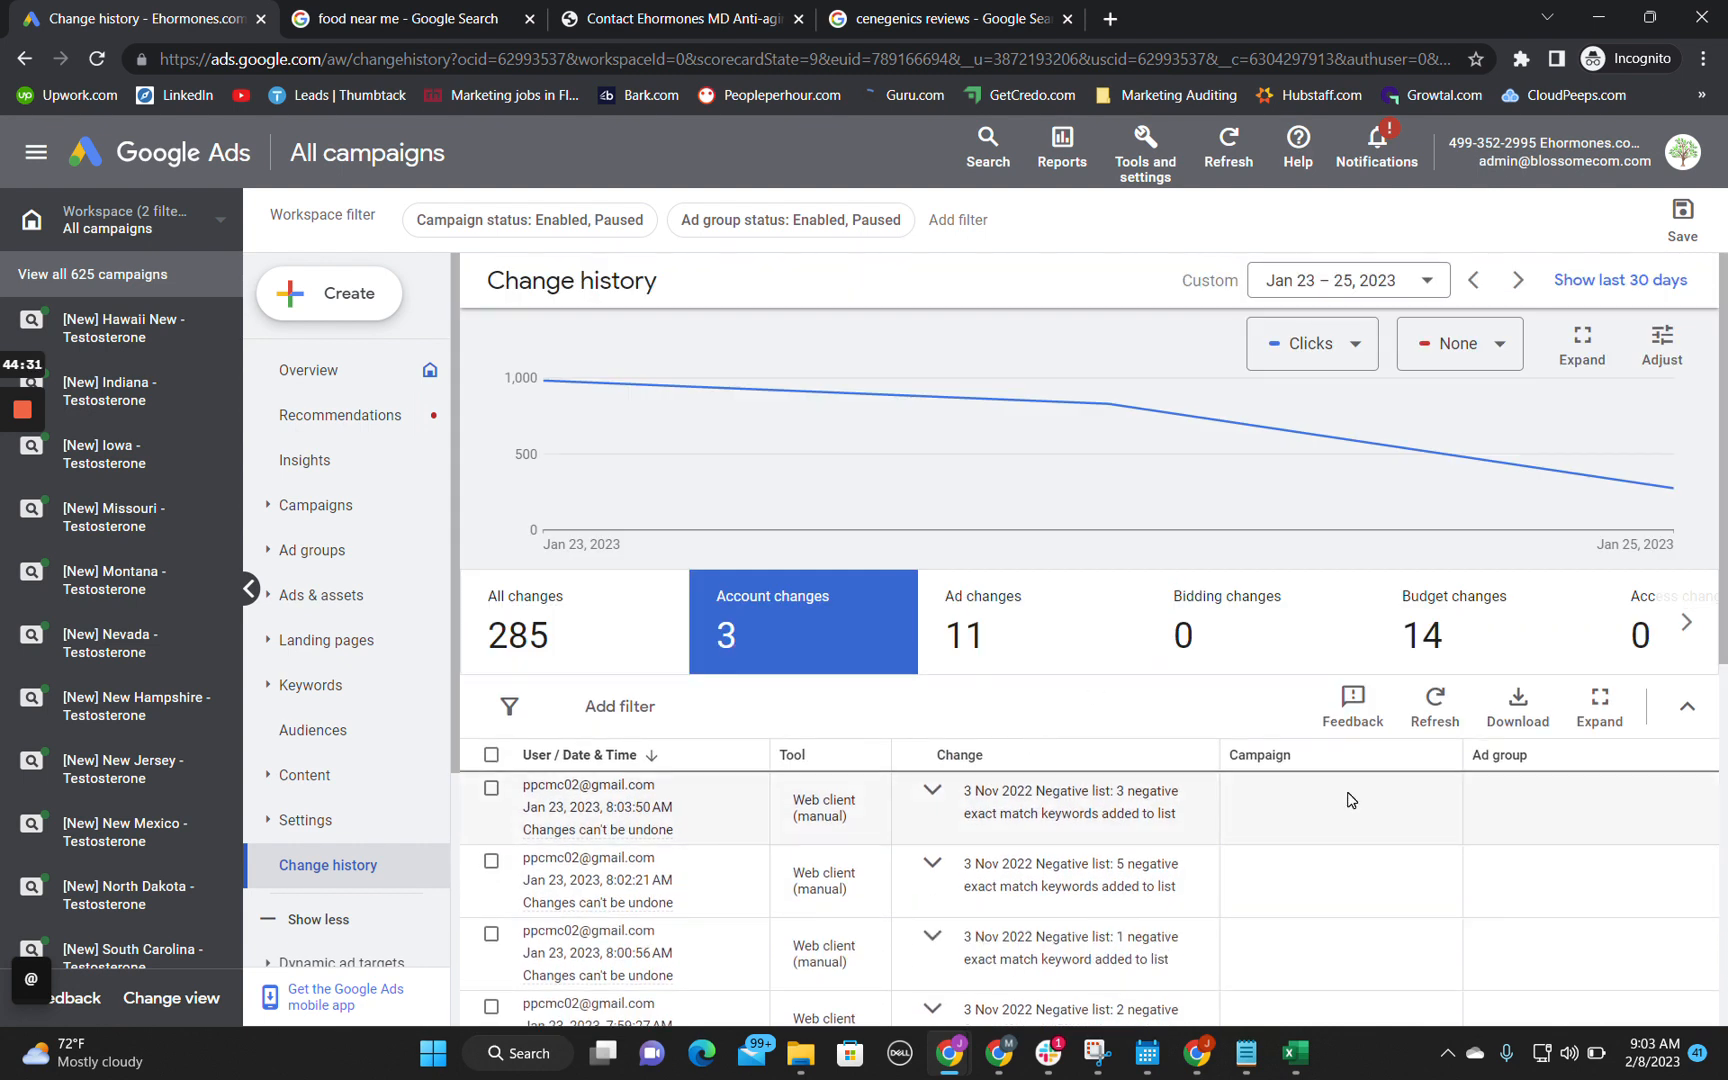
mouse_move(950, 1052)
left_click(849, 960)
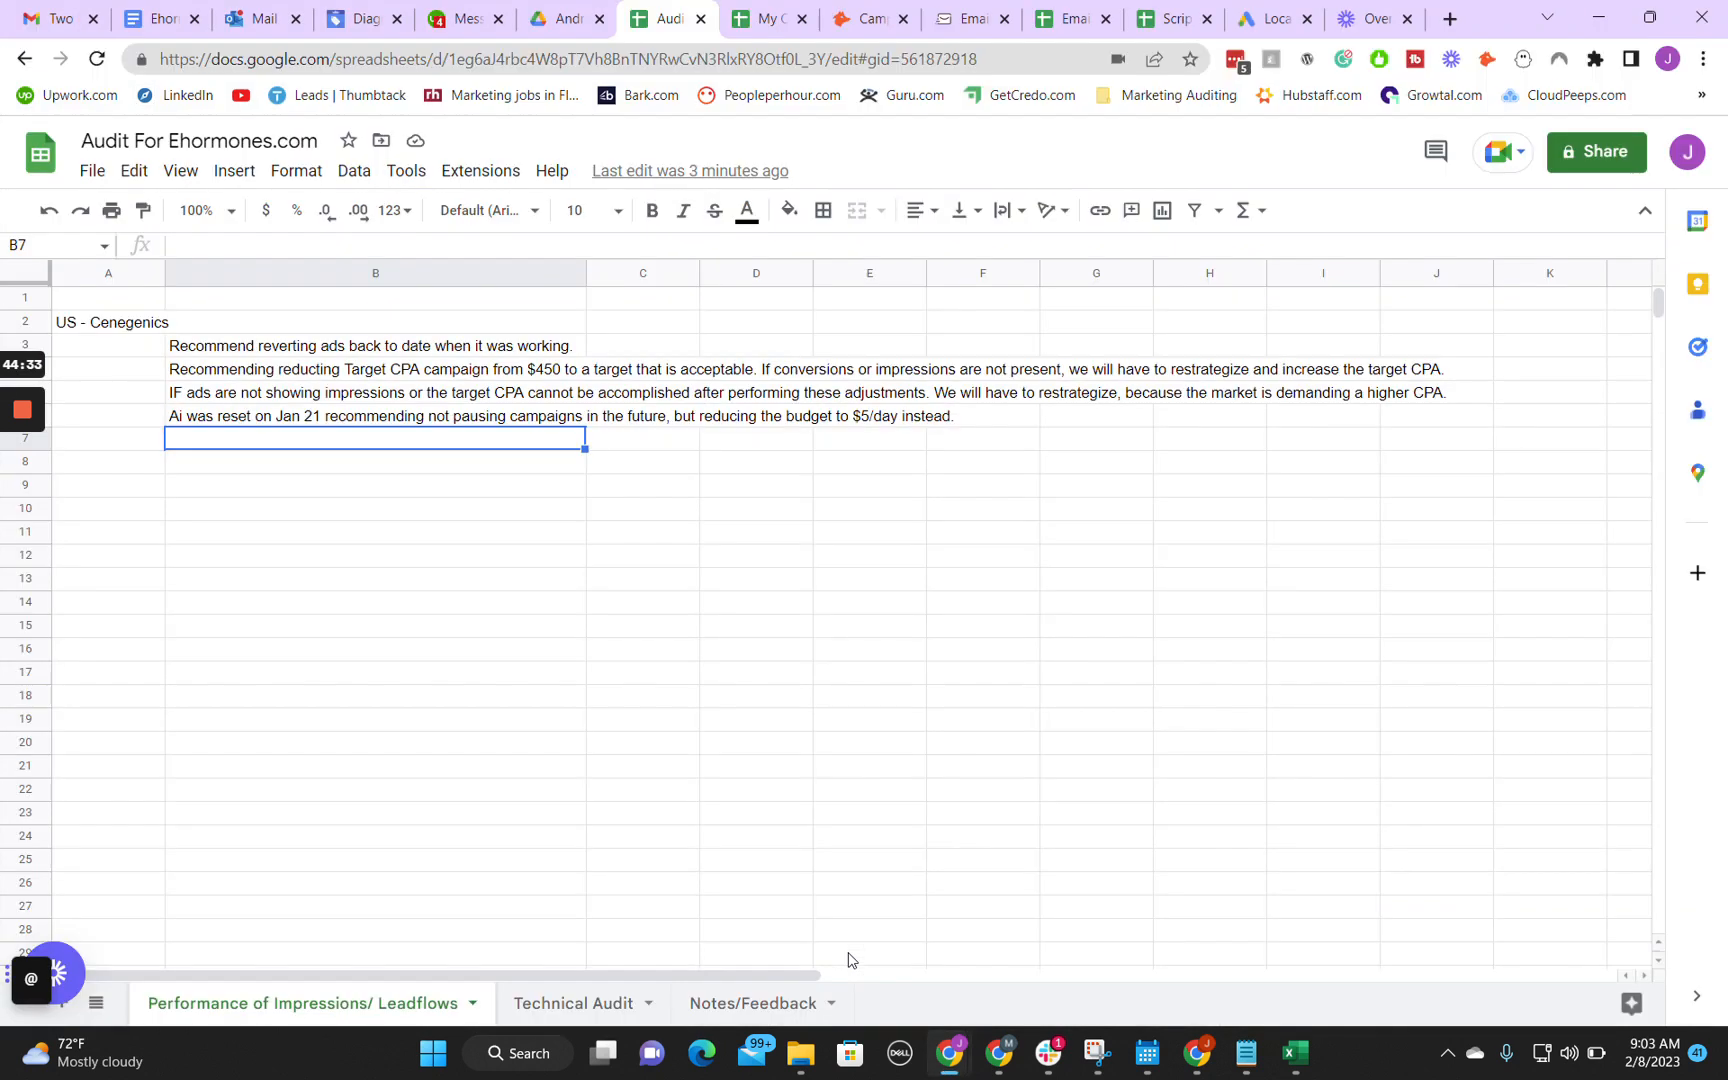
Step: Enter in cell B7 the note "High likely chance a neg kw was added on Jan 23rd which caused the cost/conv to go up."
type("High likely chance a neg kw was added")
mouse_move(950, 1052)
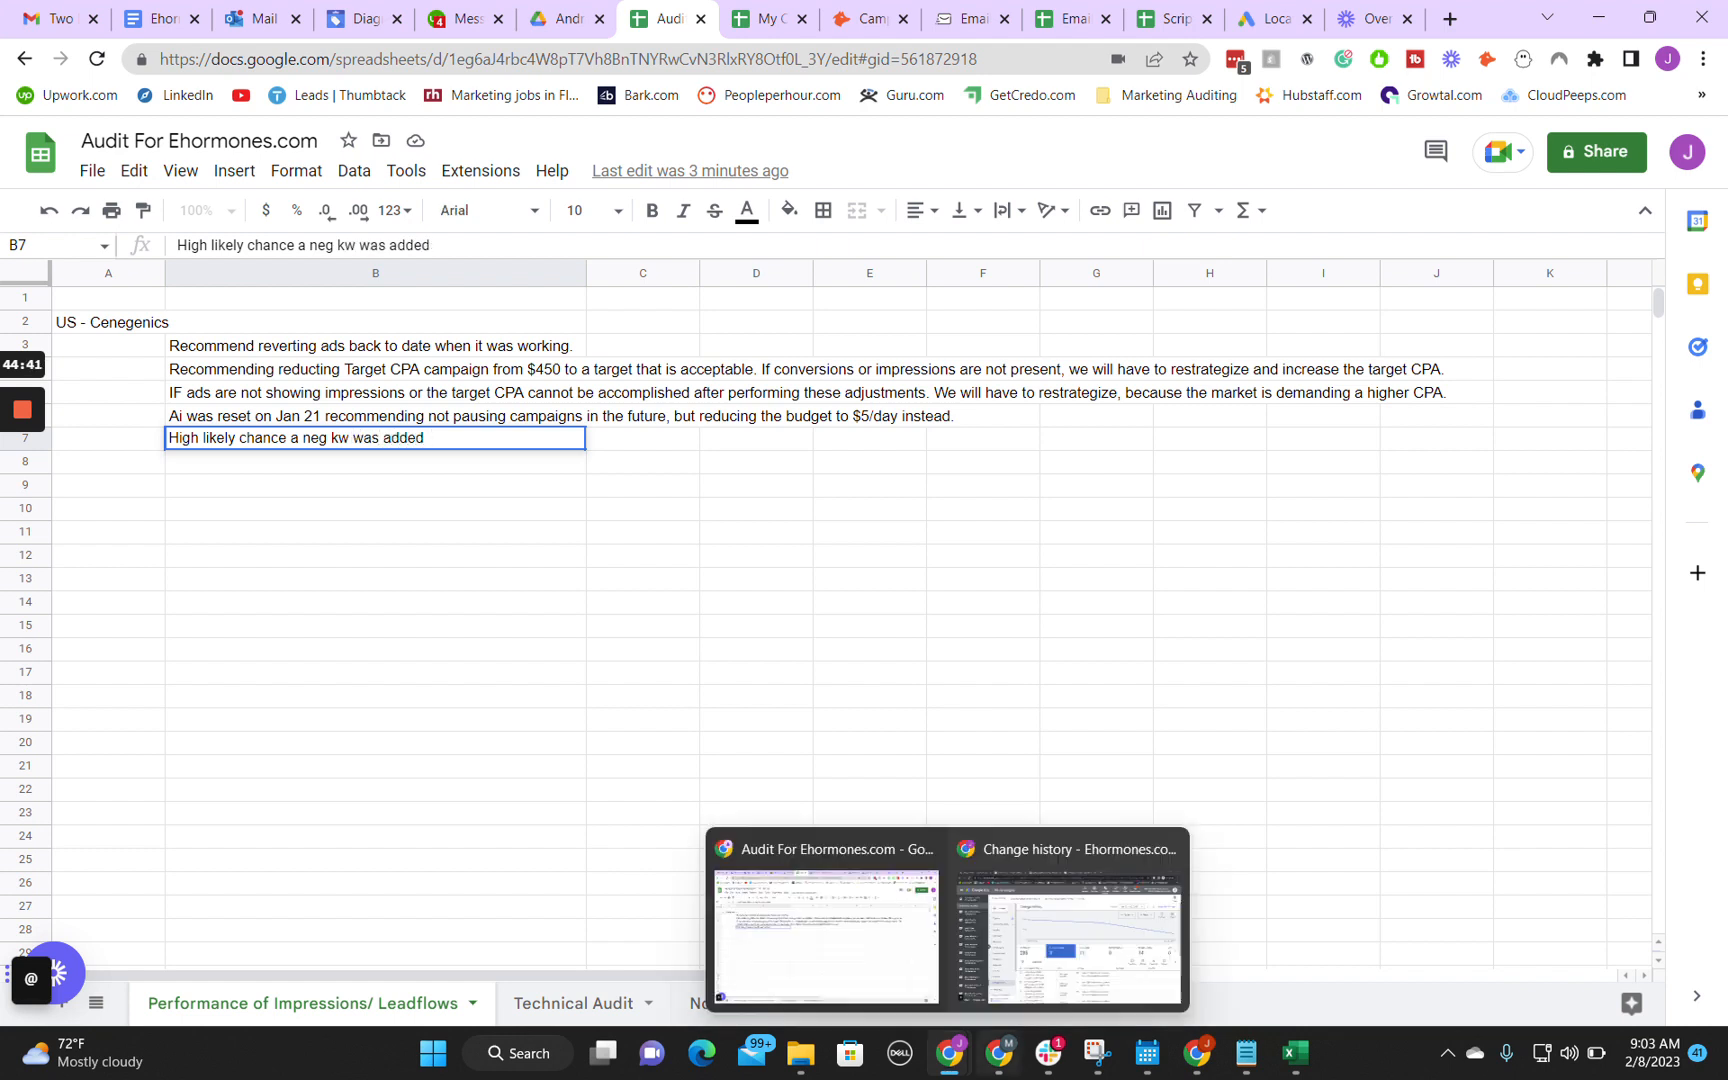
left_click(832, 940)
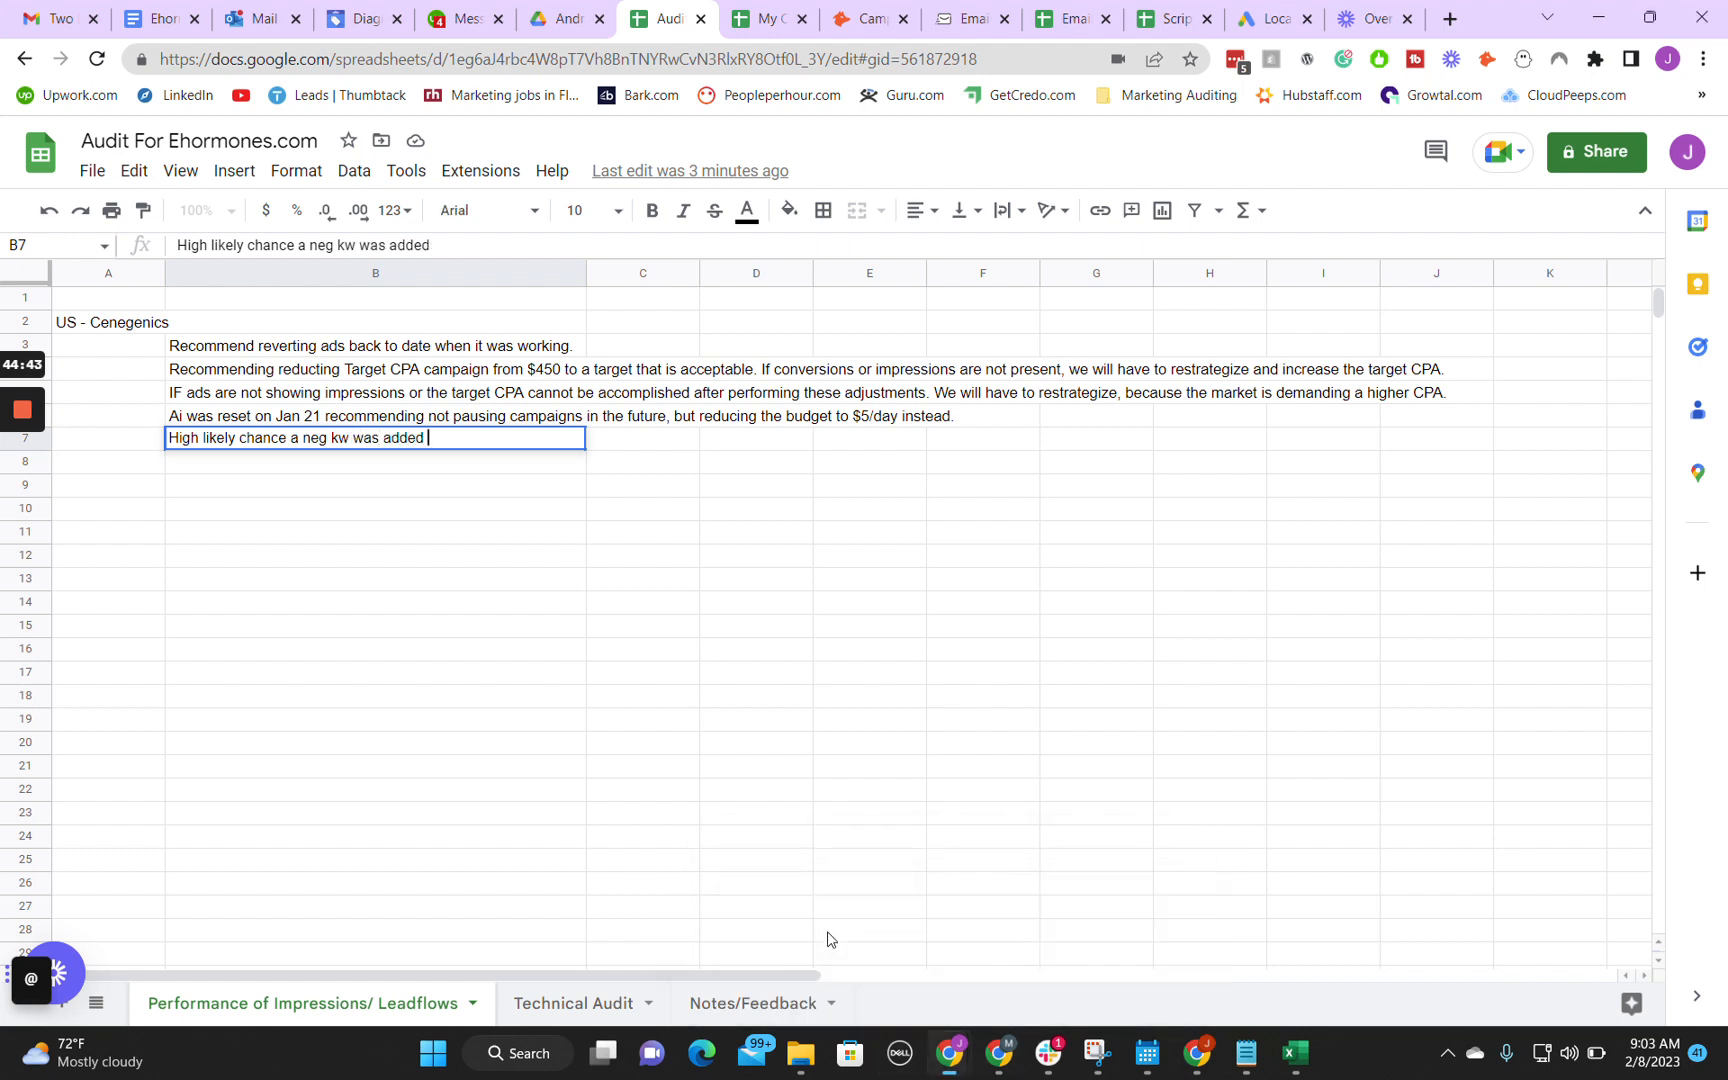
left_click(1050, 845)
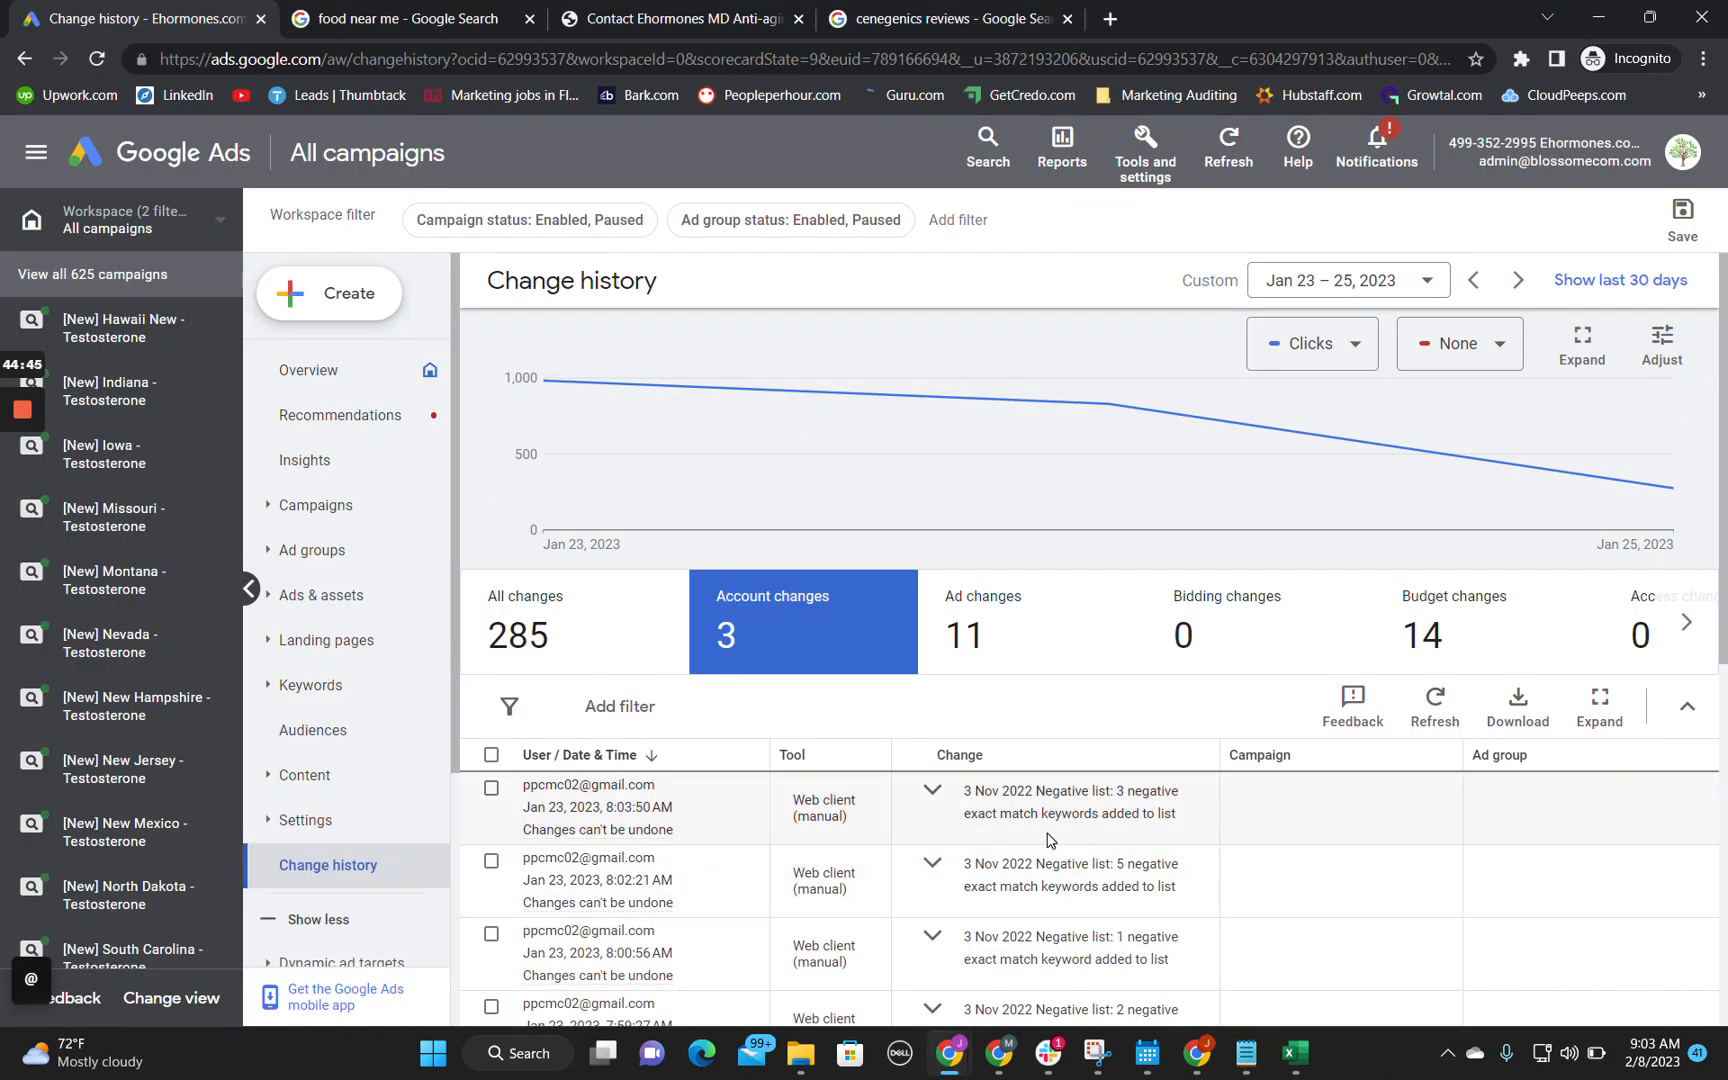
left_click(1592, 12)
type("on Jan")
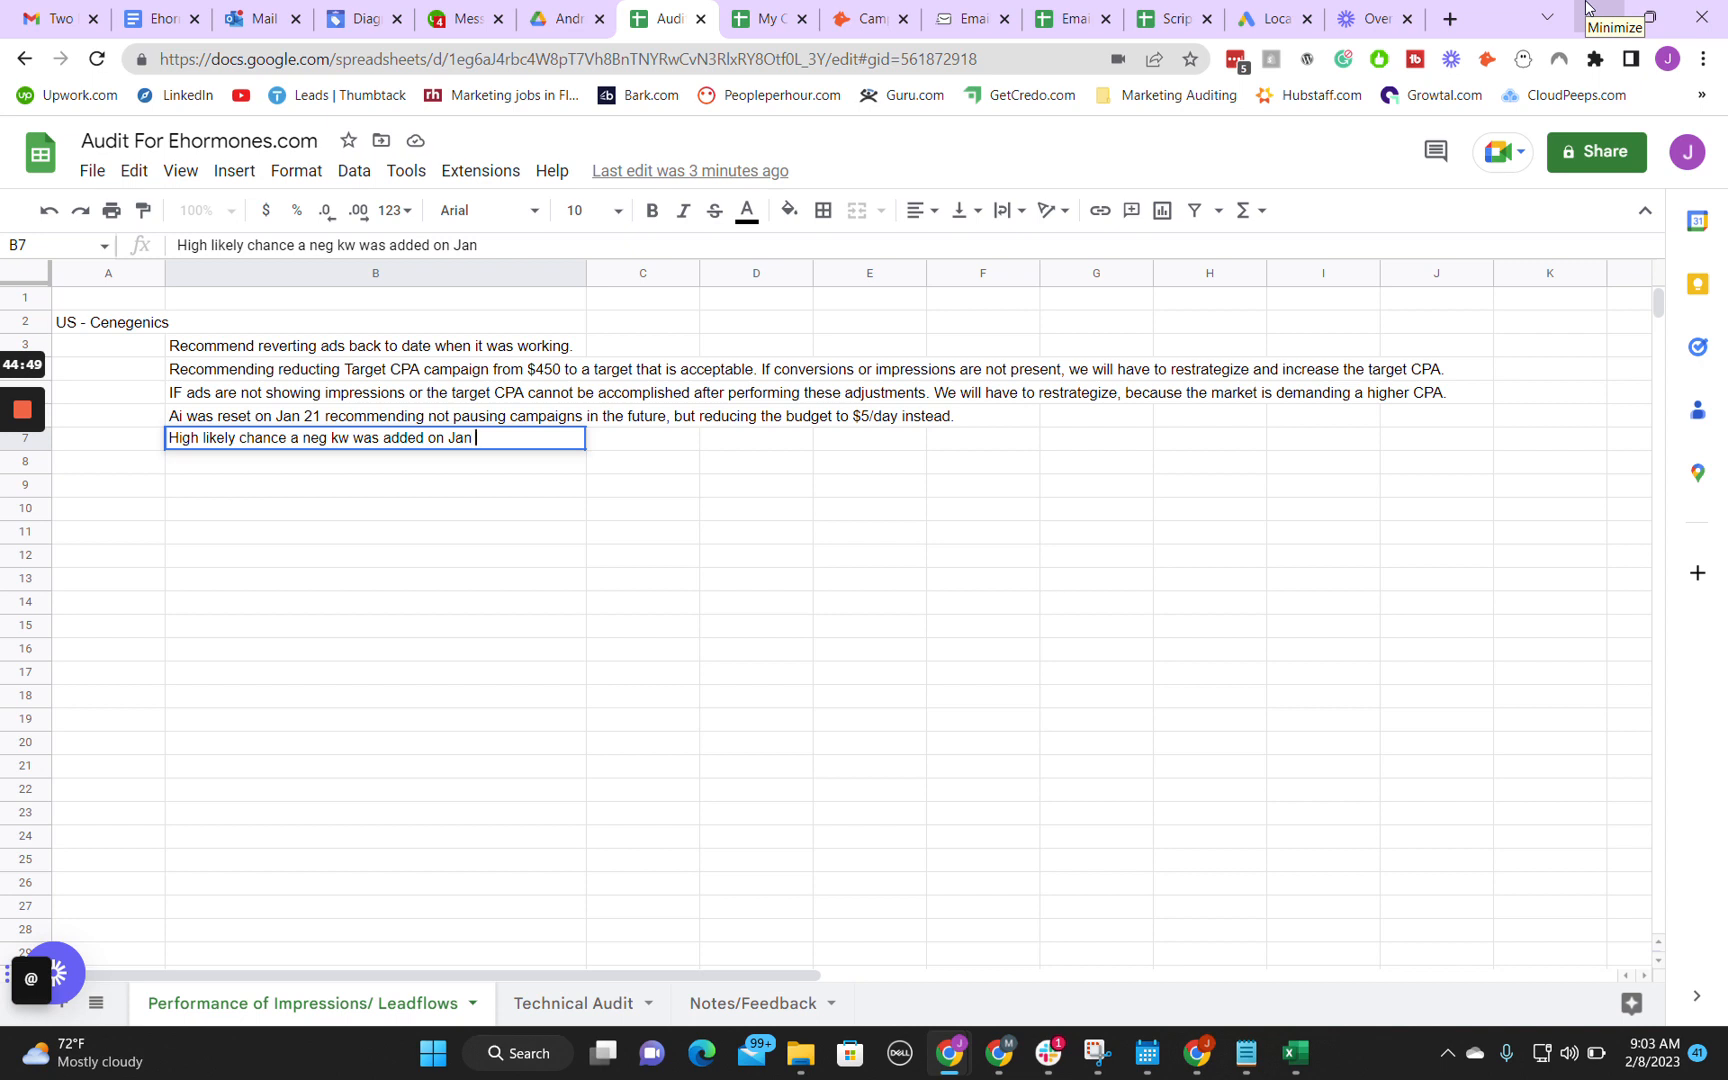
type(" 23rd which caused the cost/con")
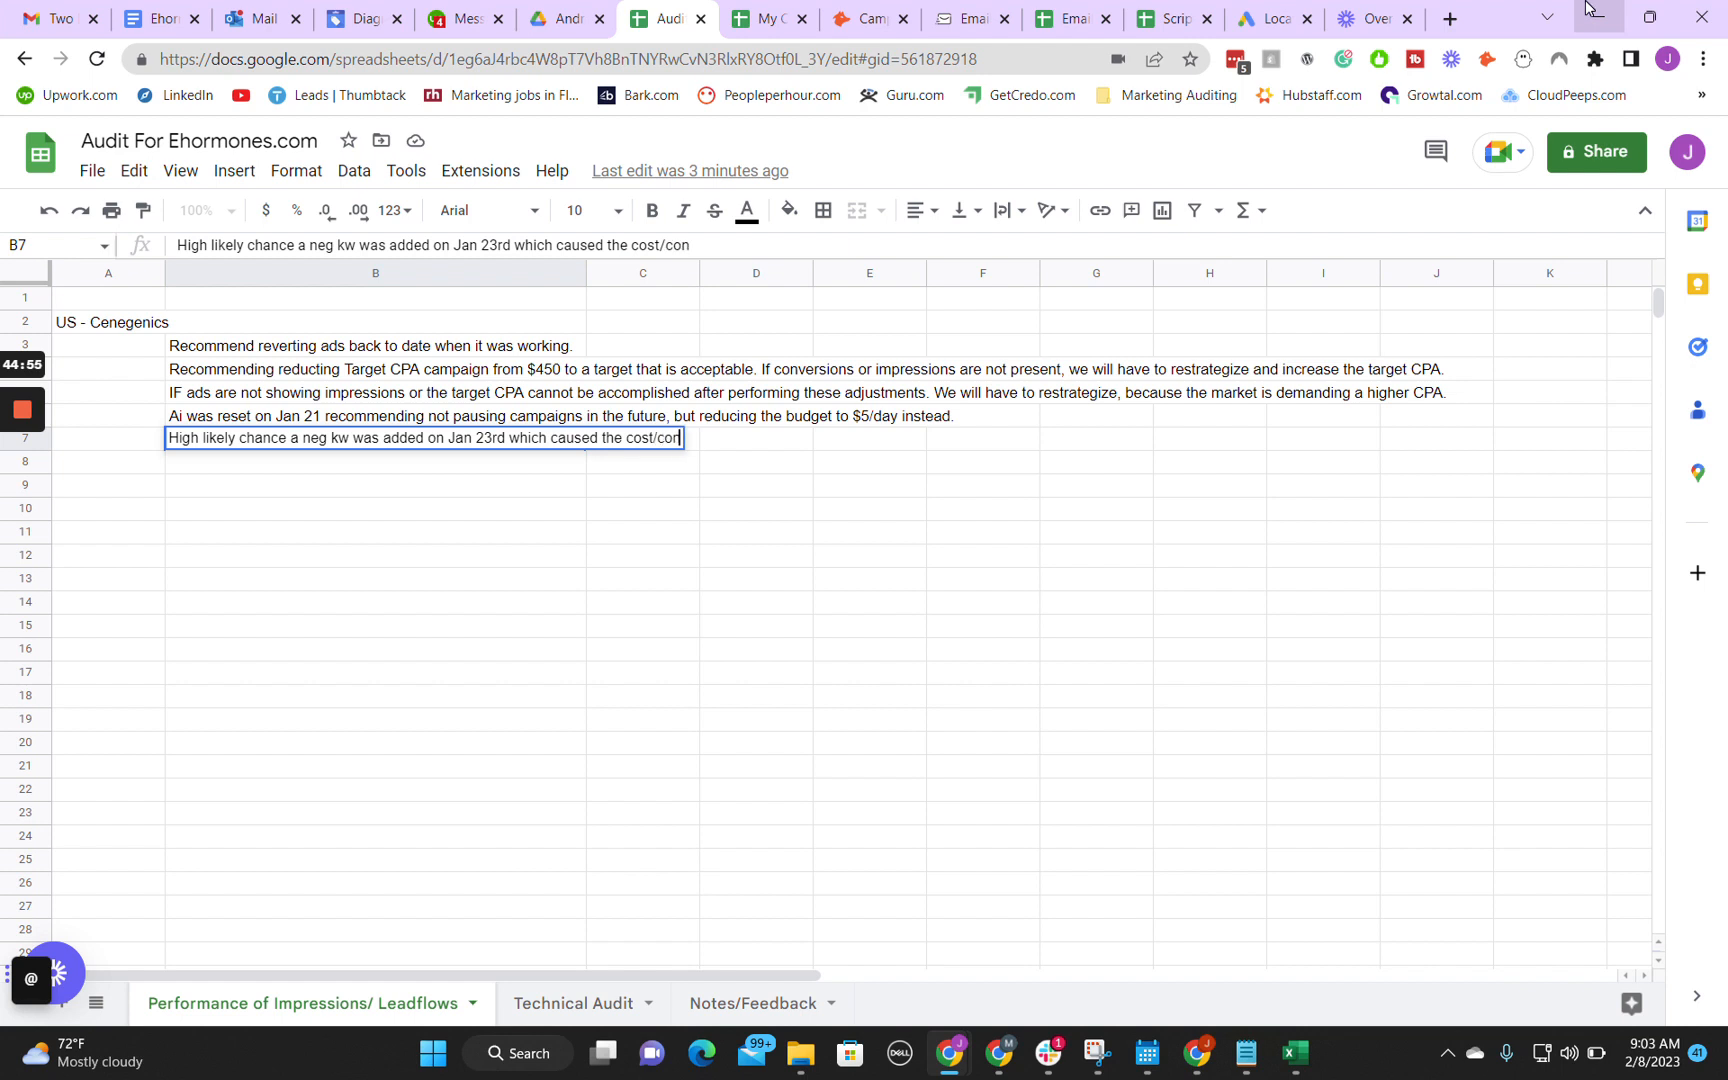
type("v to go up")
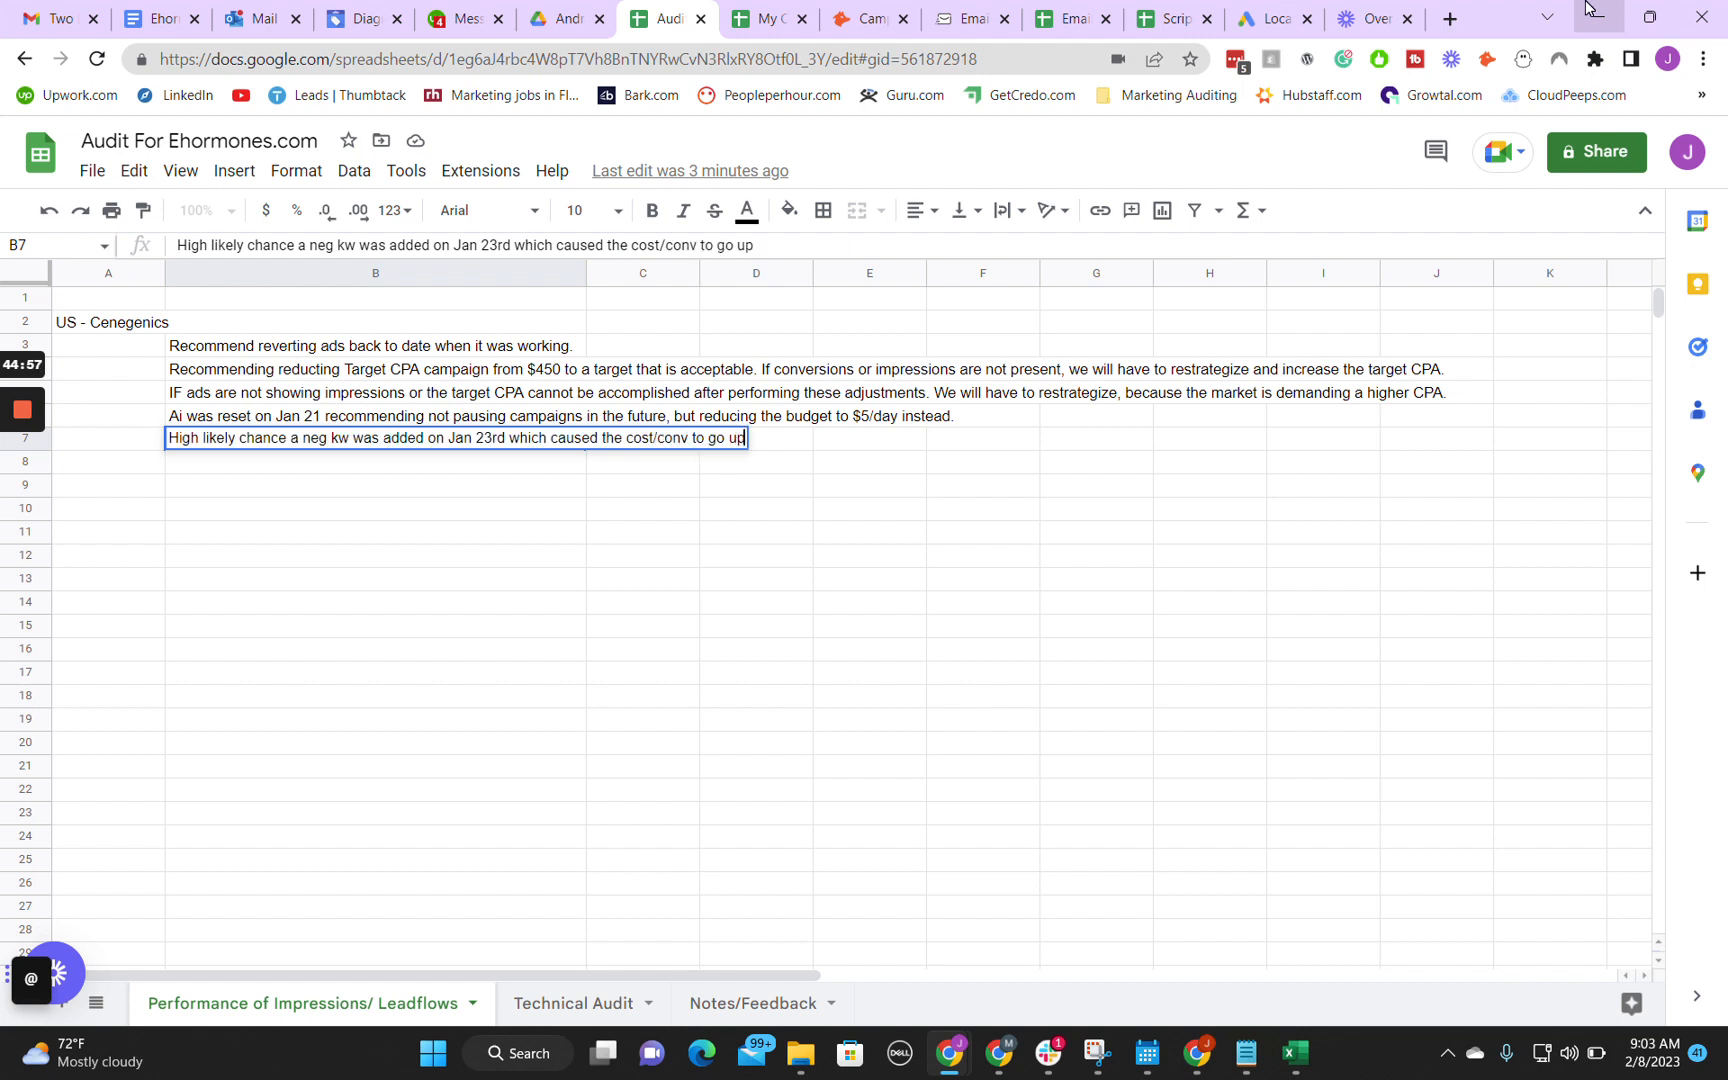
type(".")
key("Return")
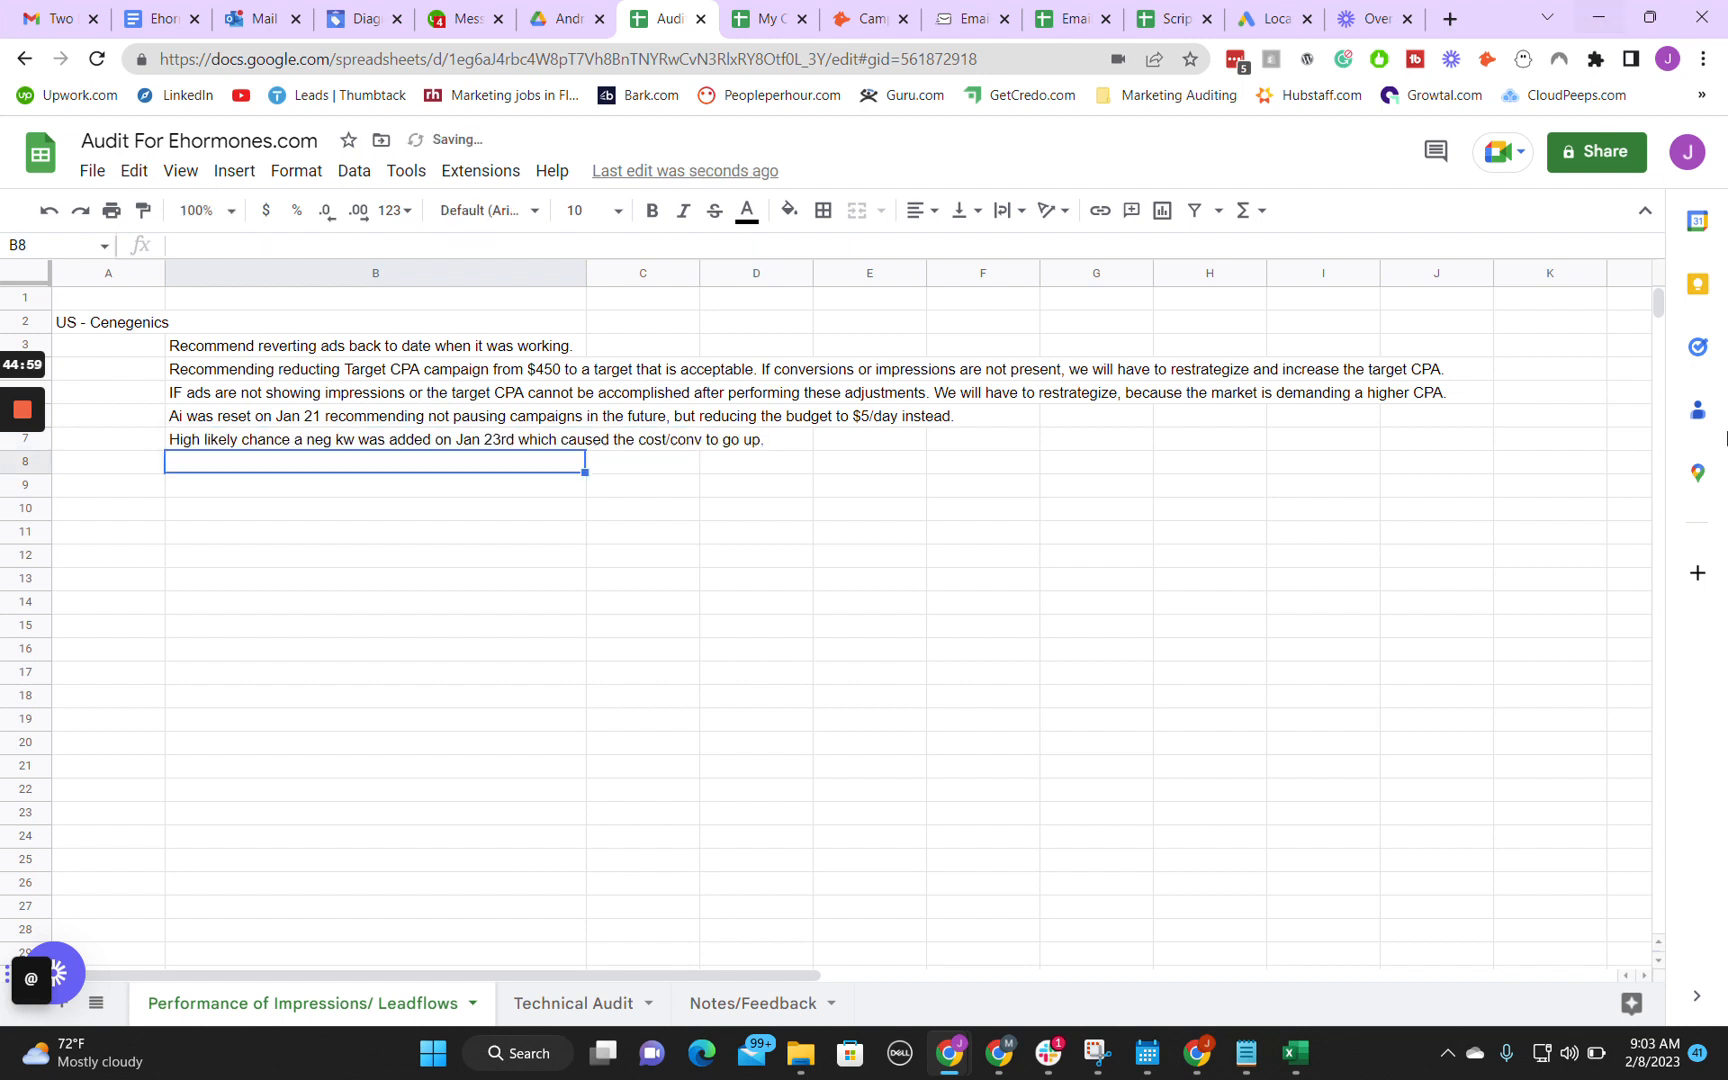
Step: Switch to Google Ads and expand the three most recent negative list entries of Jan 23 to examine their keywords
left_click(950, 1053)
left_click(1032, 957)
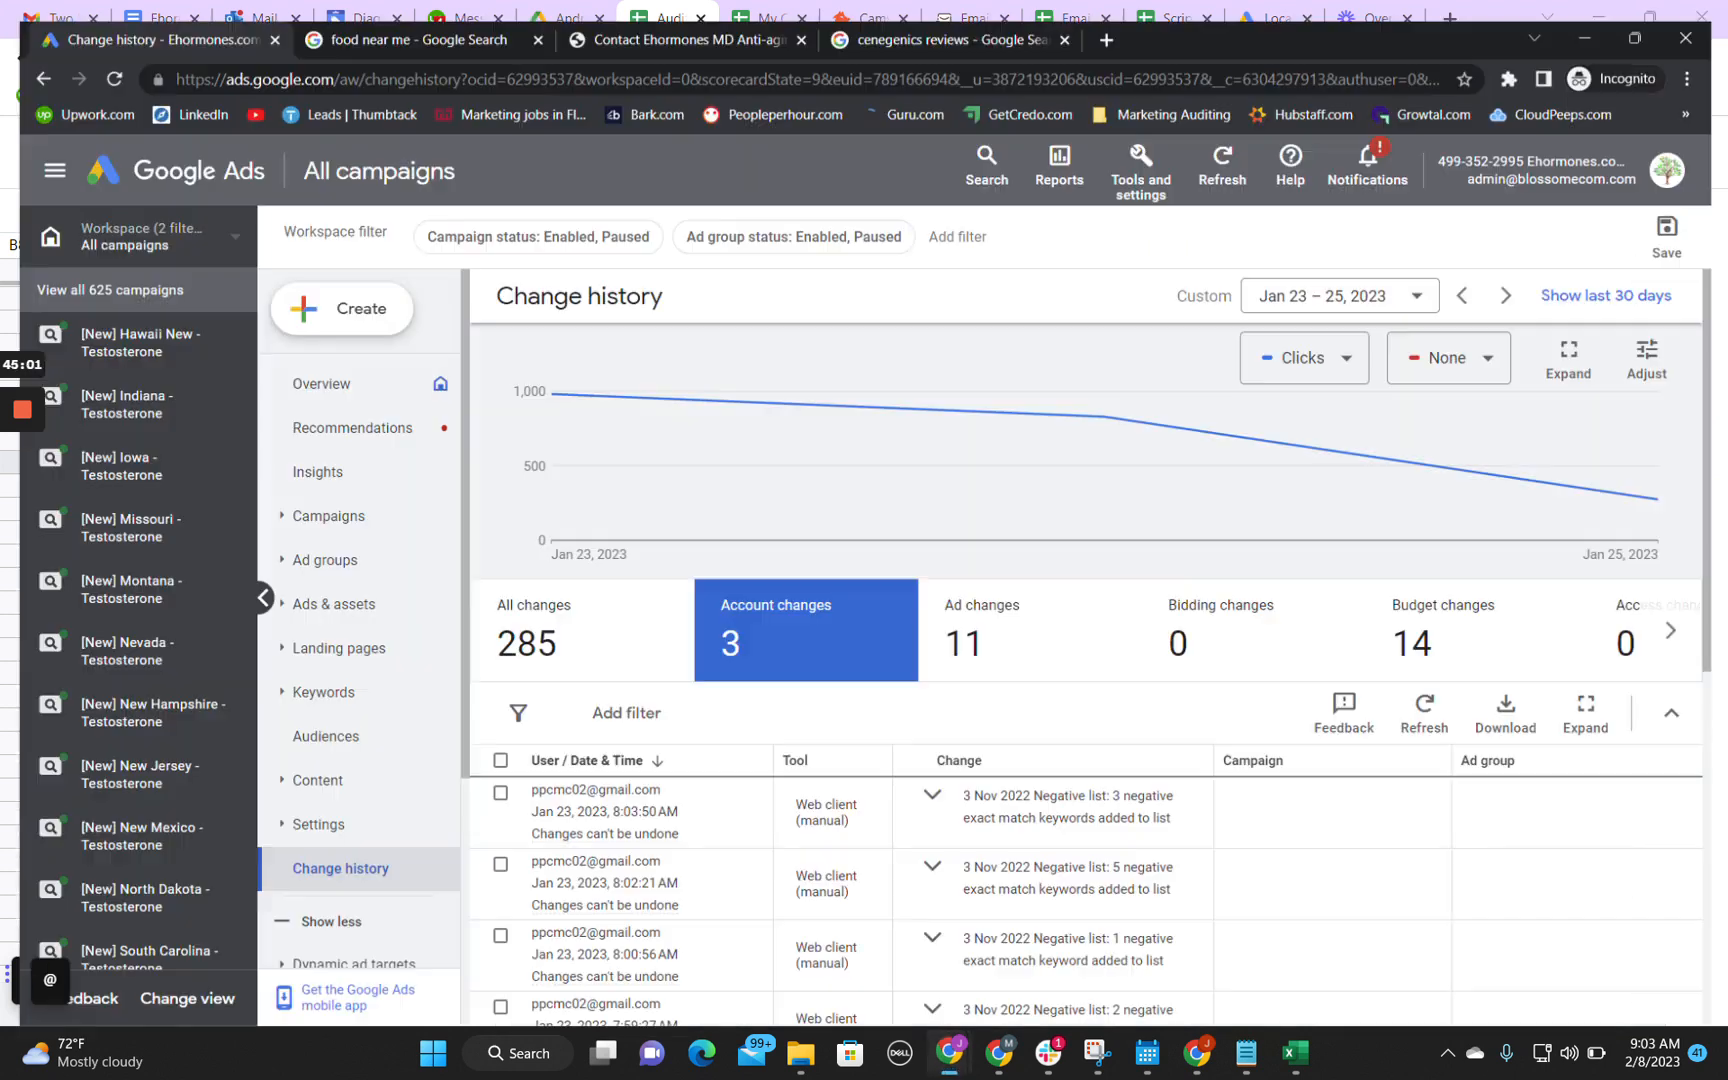
scroll(1367, 787, "down", 4)
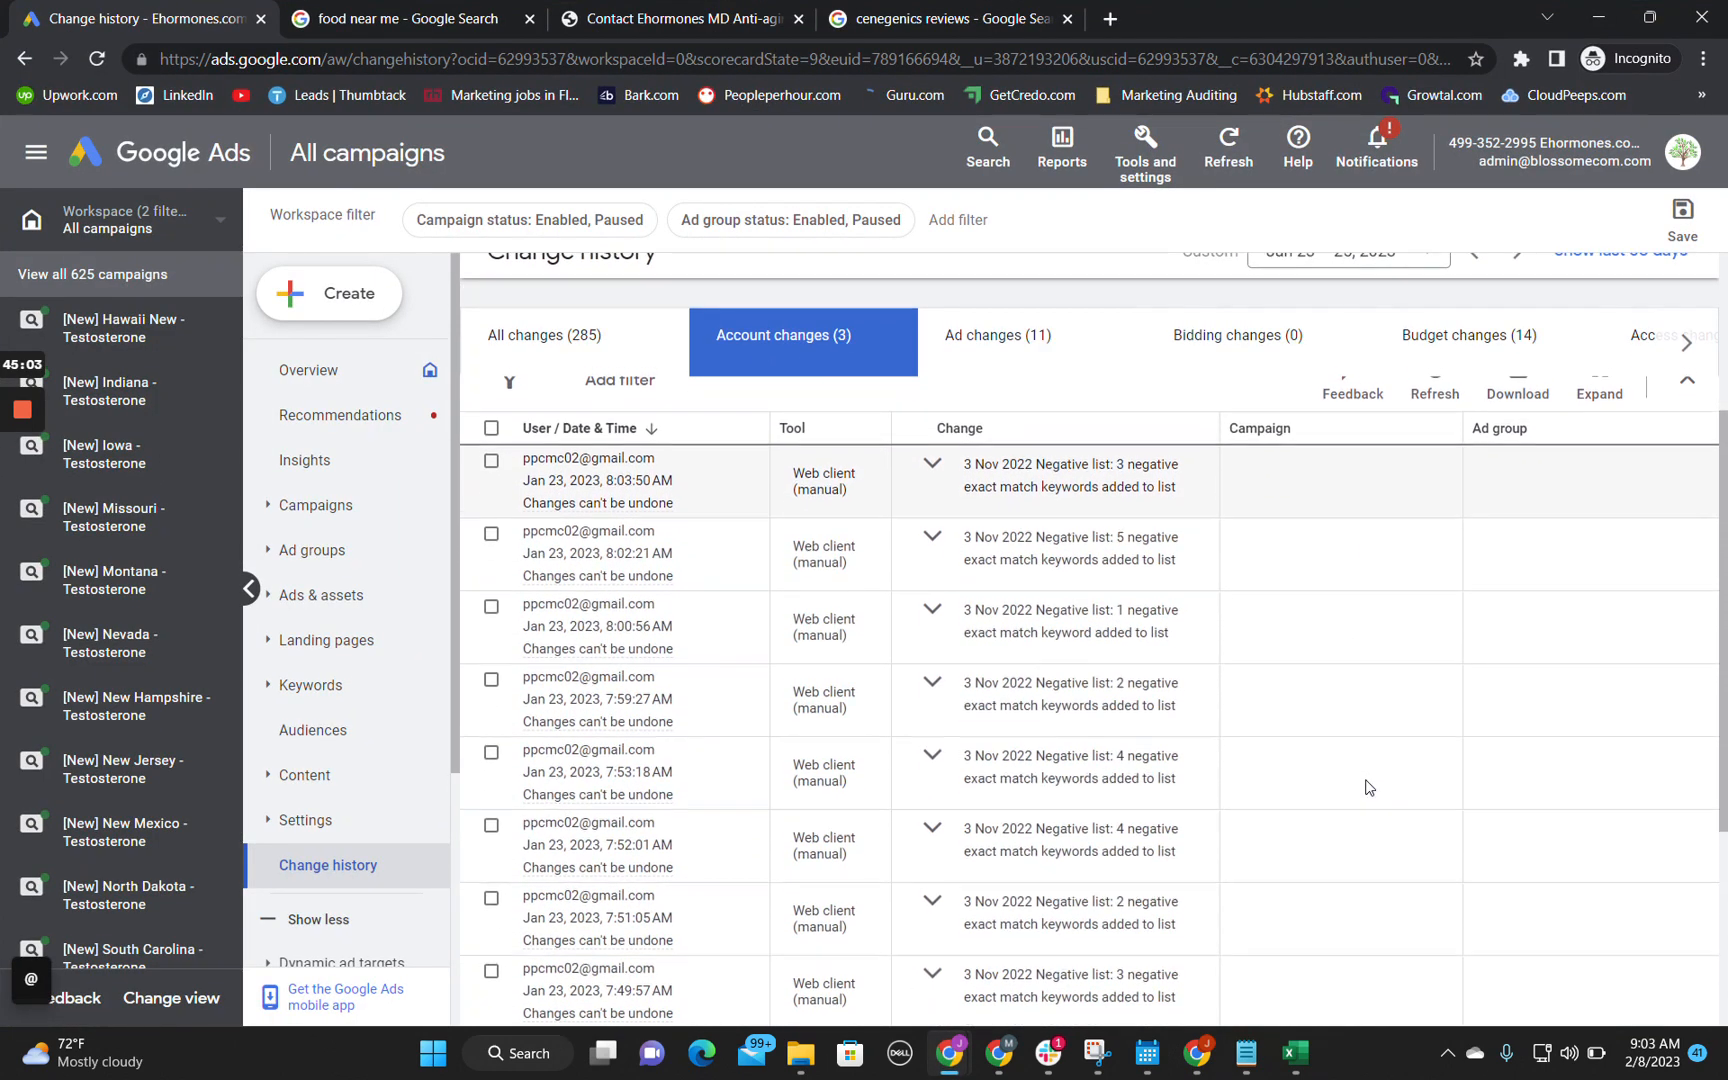
left_click(936, 426)
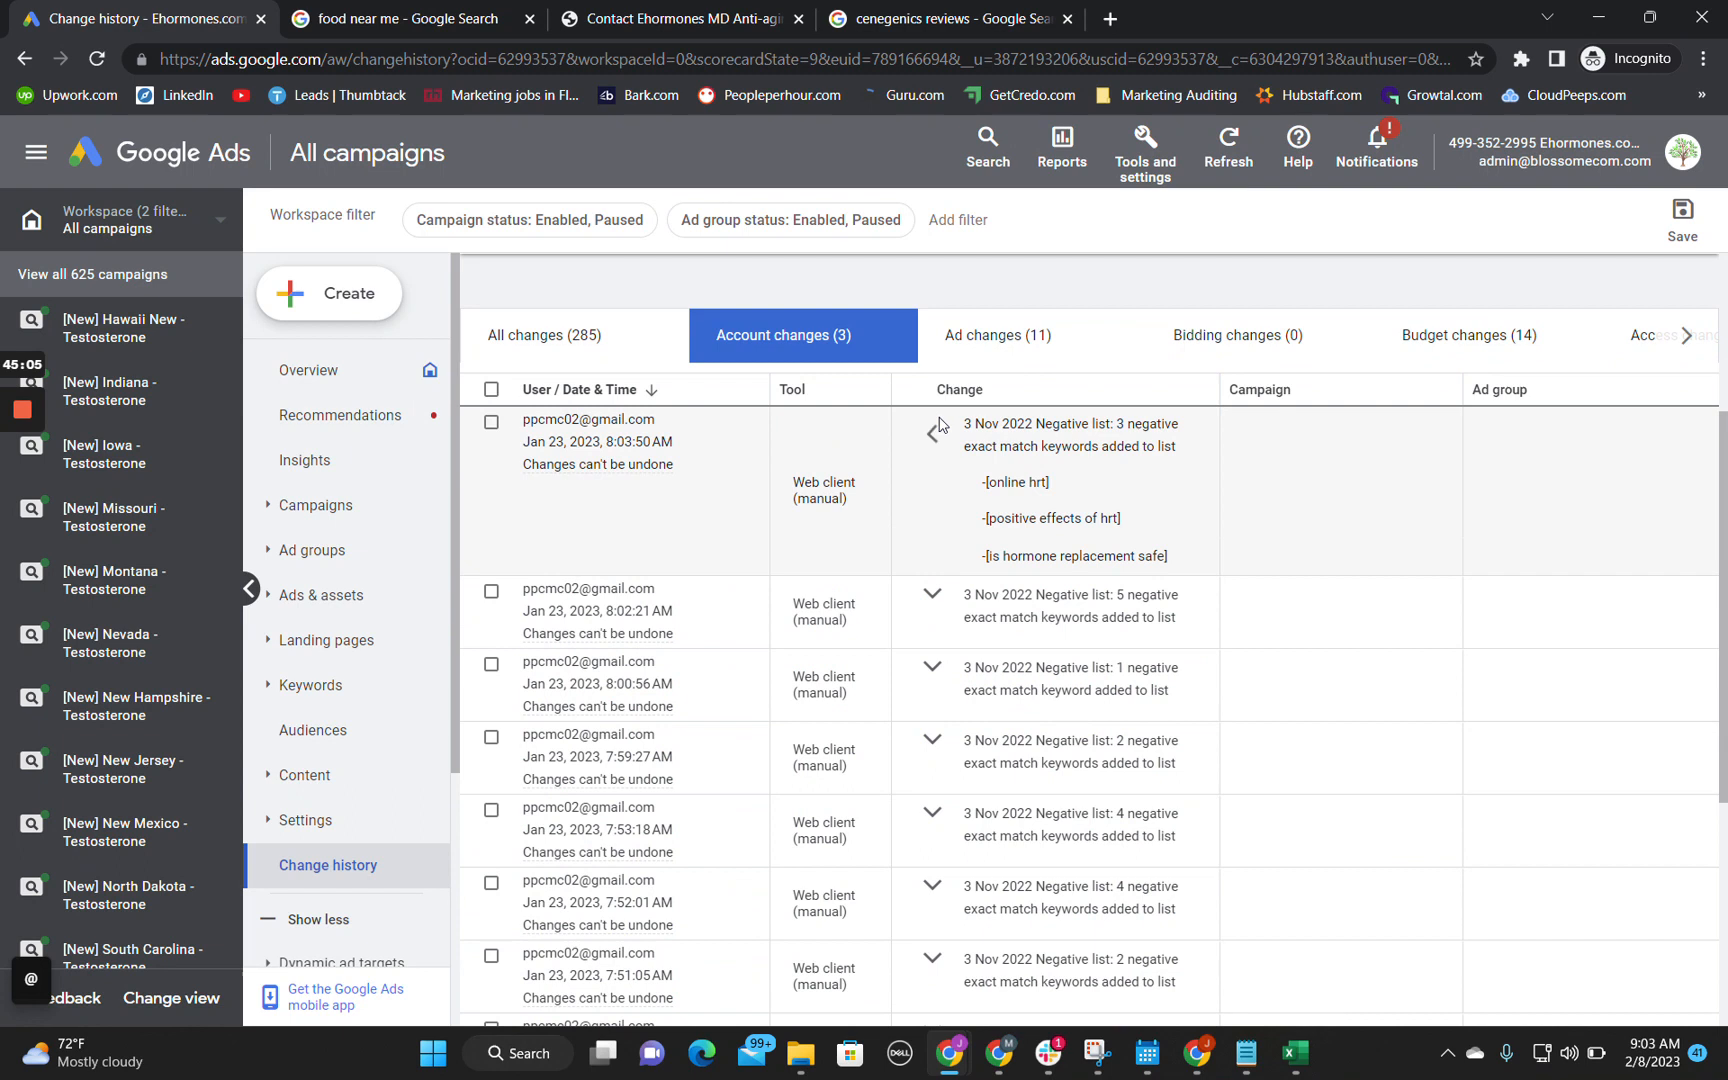
left_click(932, 594)
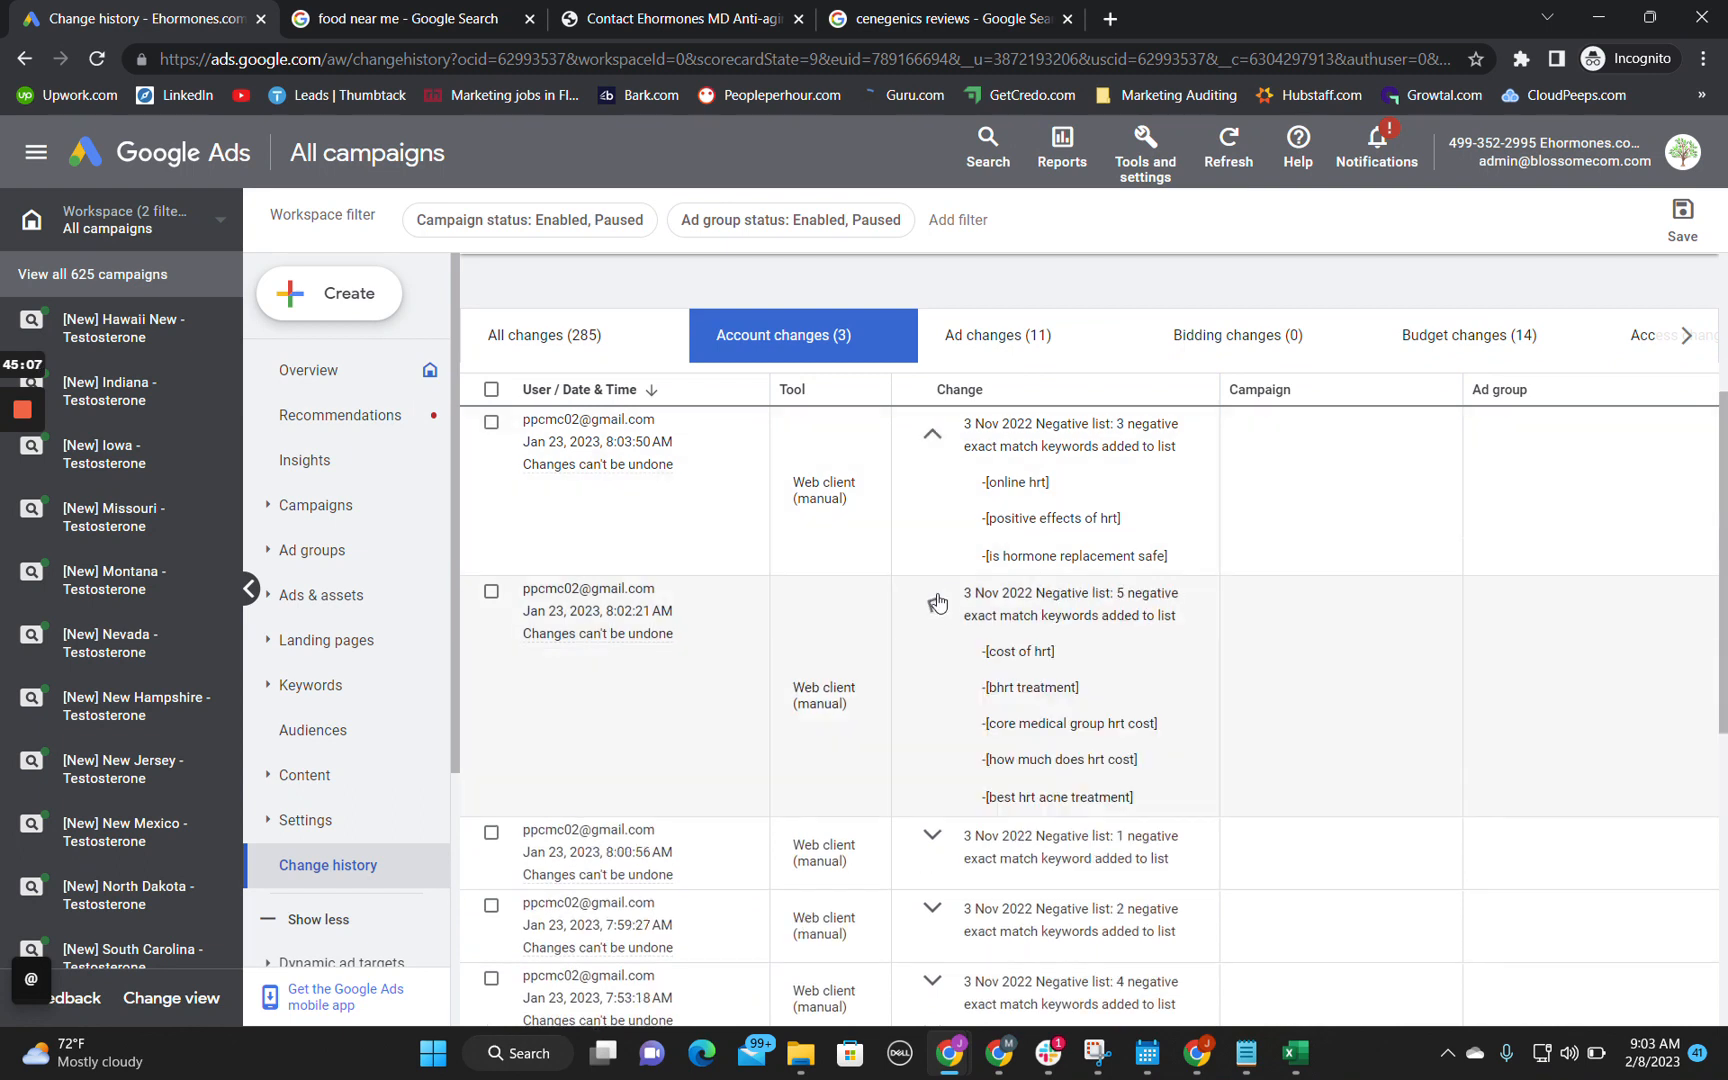
left_click(930, 835)
Step: Examine the keywords in the Female negative entry and the three 3 Nov 2022 Negative list entries preceding it in the change history
scroll(927, 828, "down", 5)
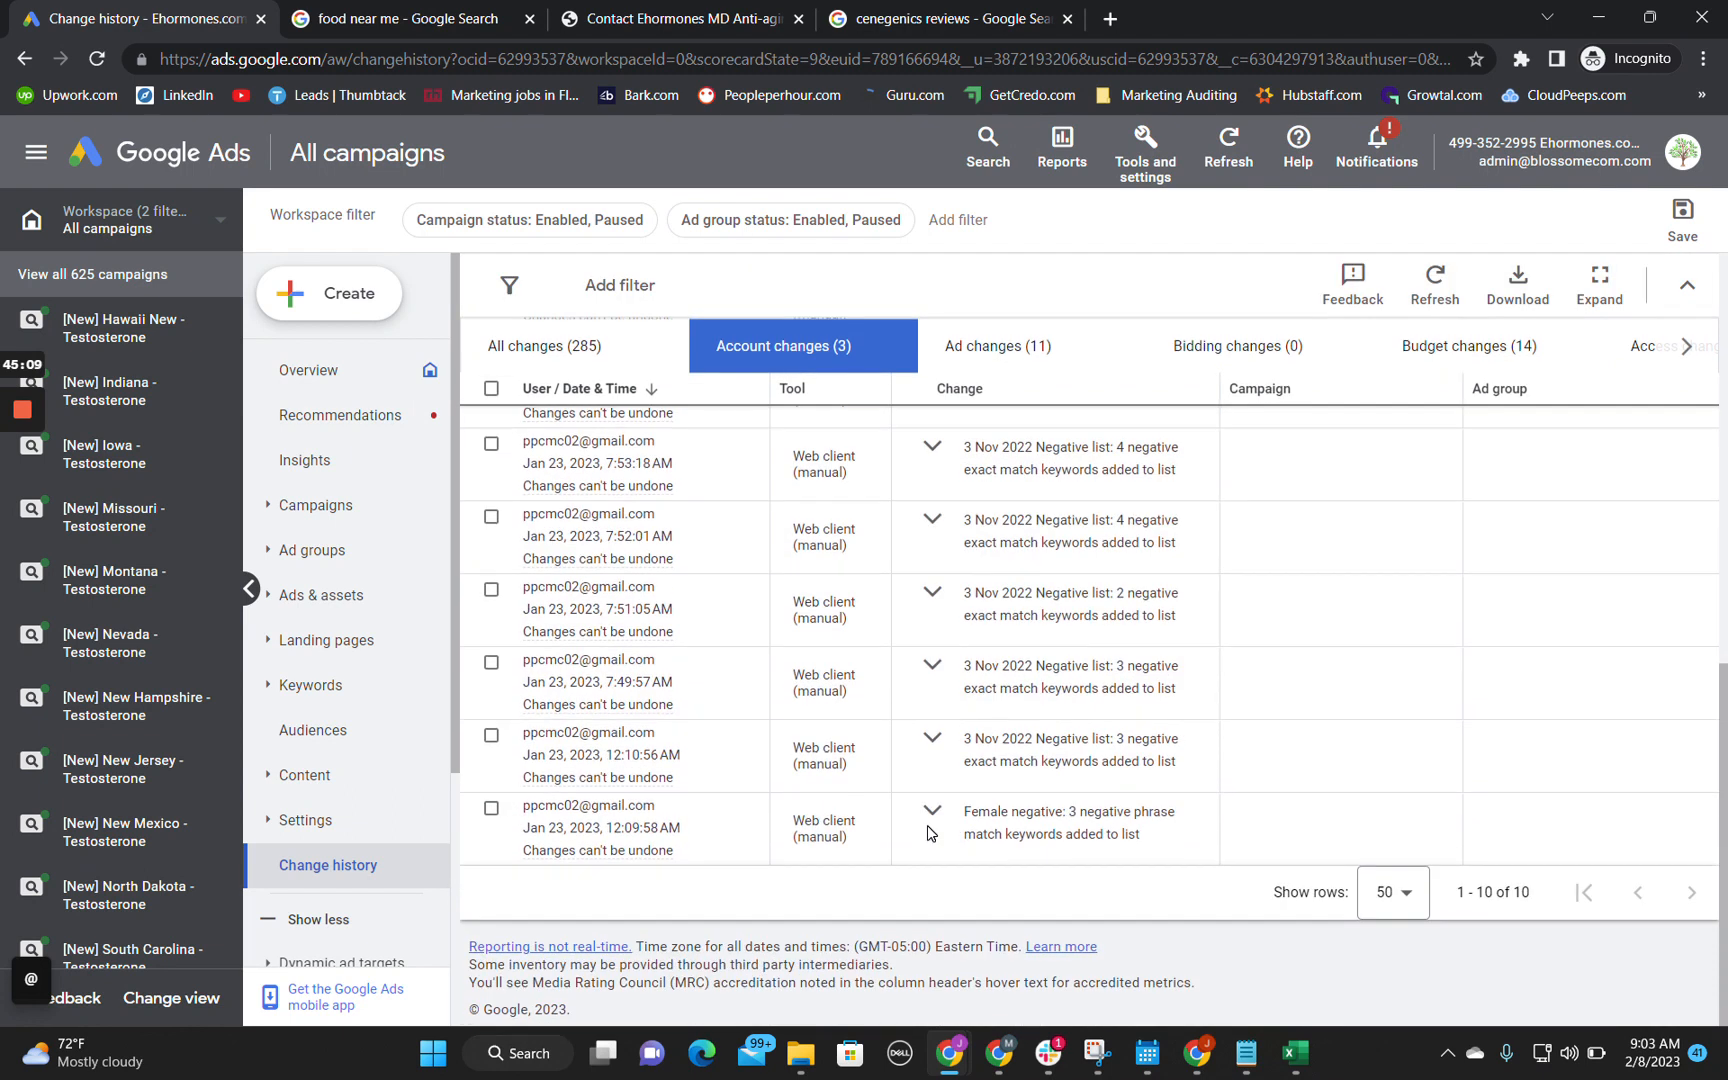
left_click(931, 812)
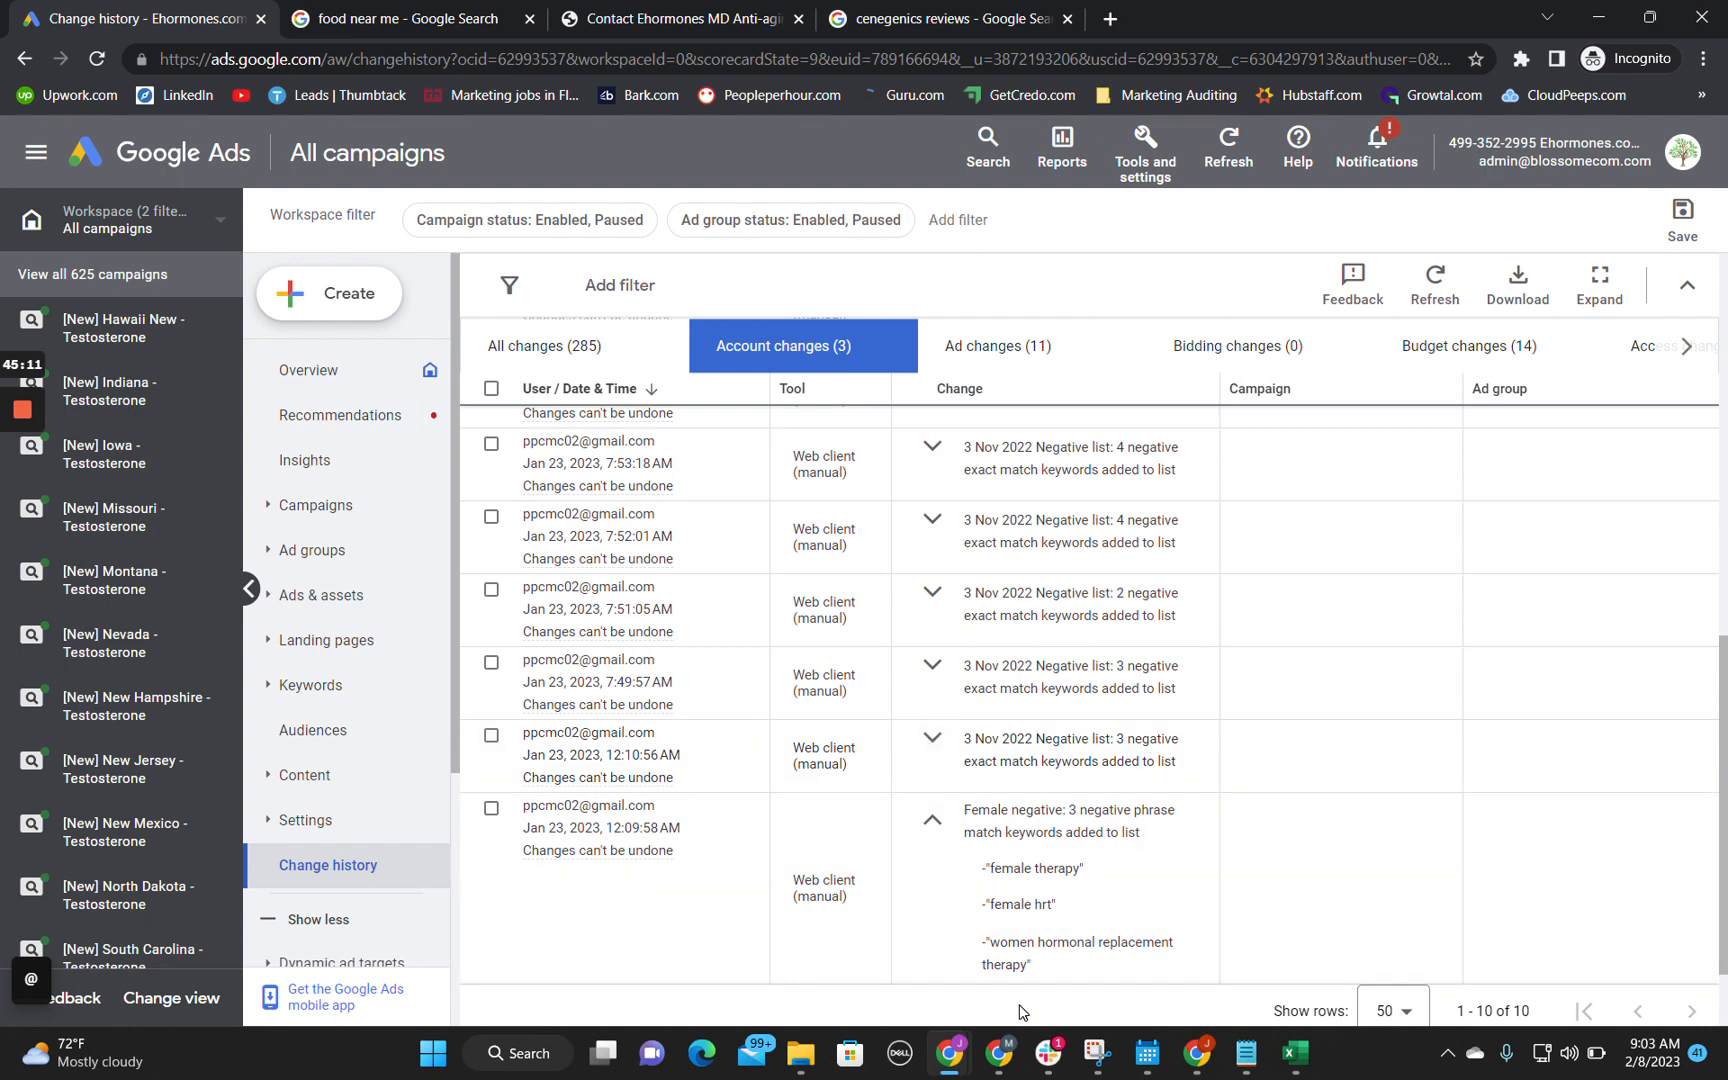
left_click_drag(989, 868, 1079, 886)
left_click(1080, 886)
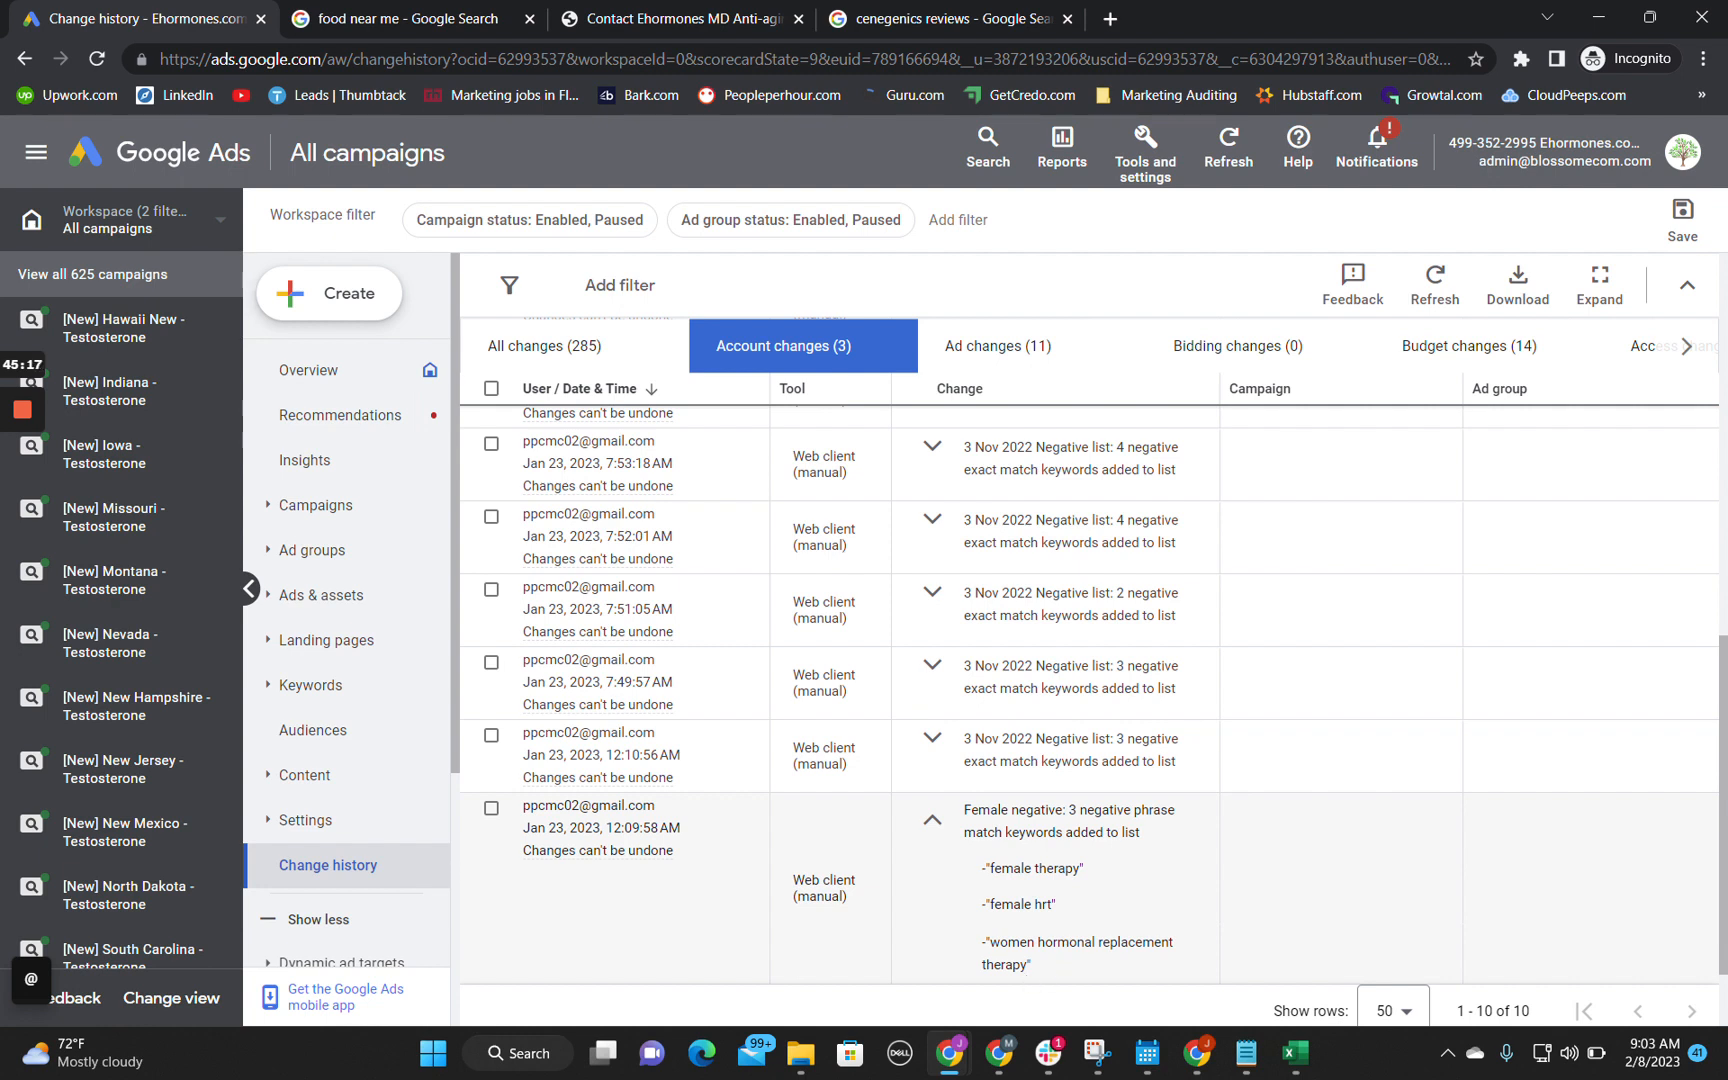
left_click_drag(1015, 965, 983, 942)
left_click(934, 740)
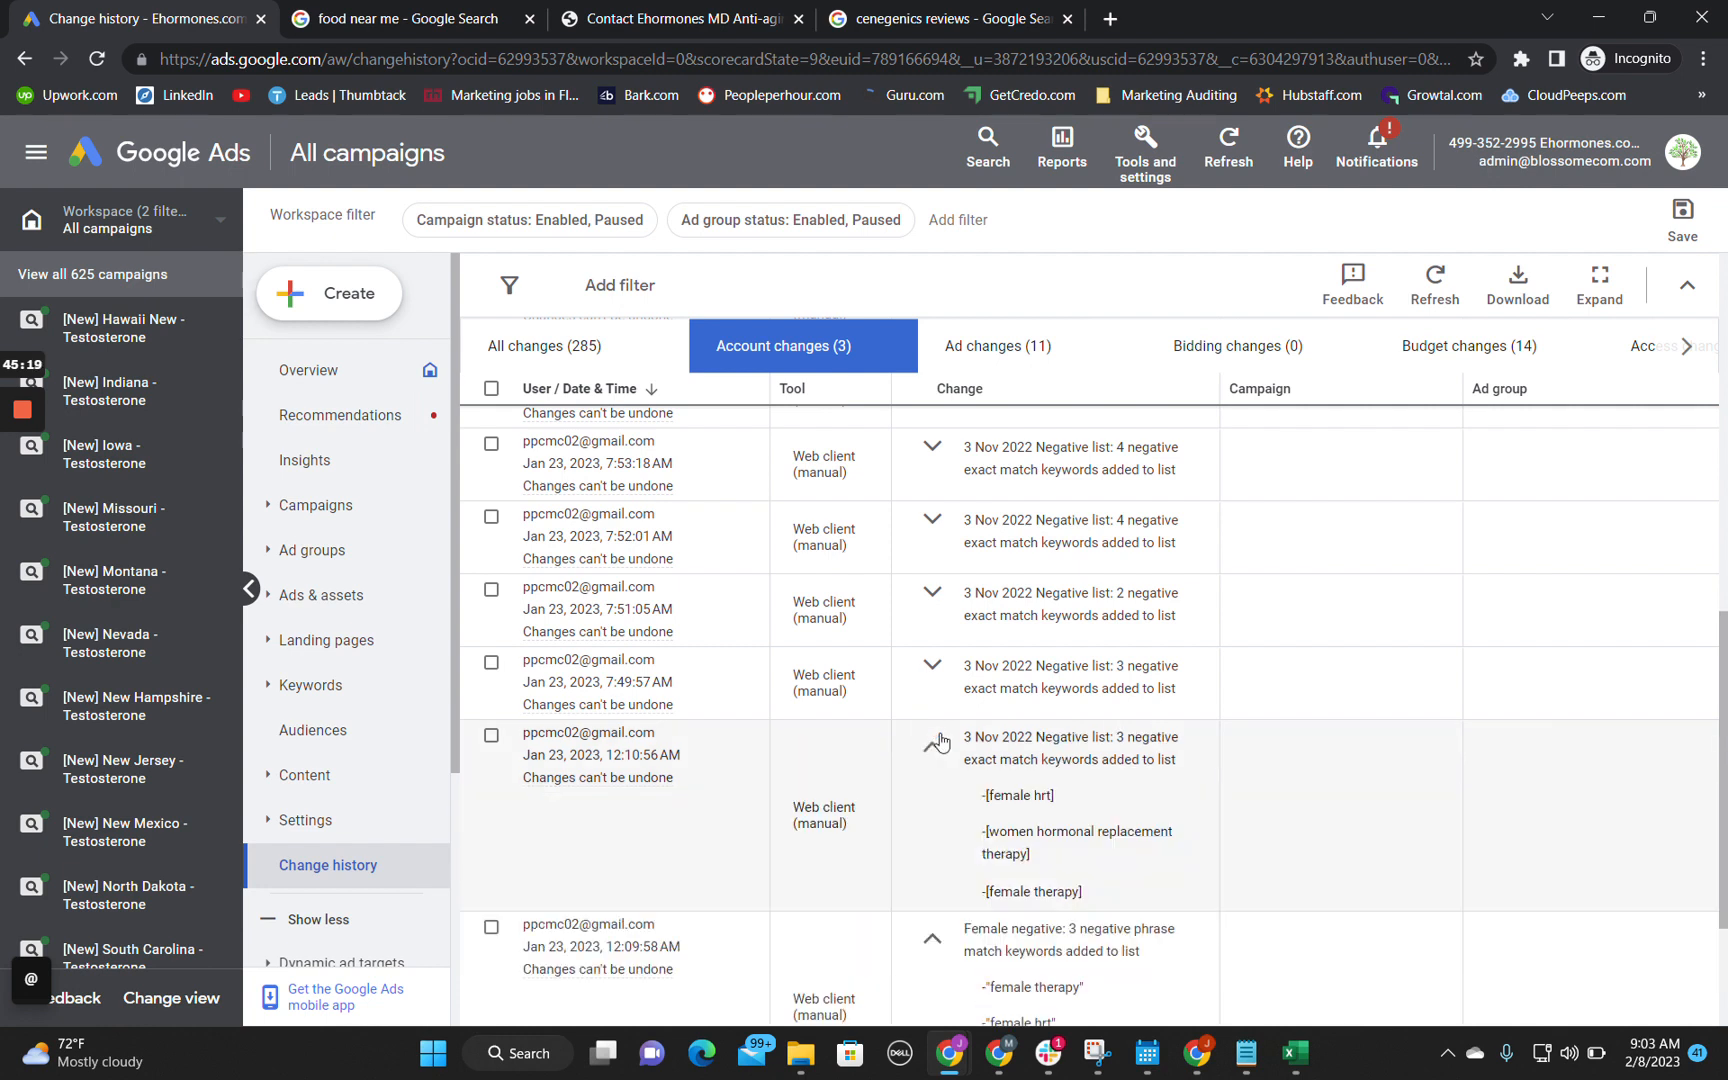
left_click(932, 666)
left_click(932, 591)
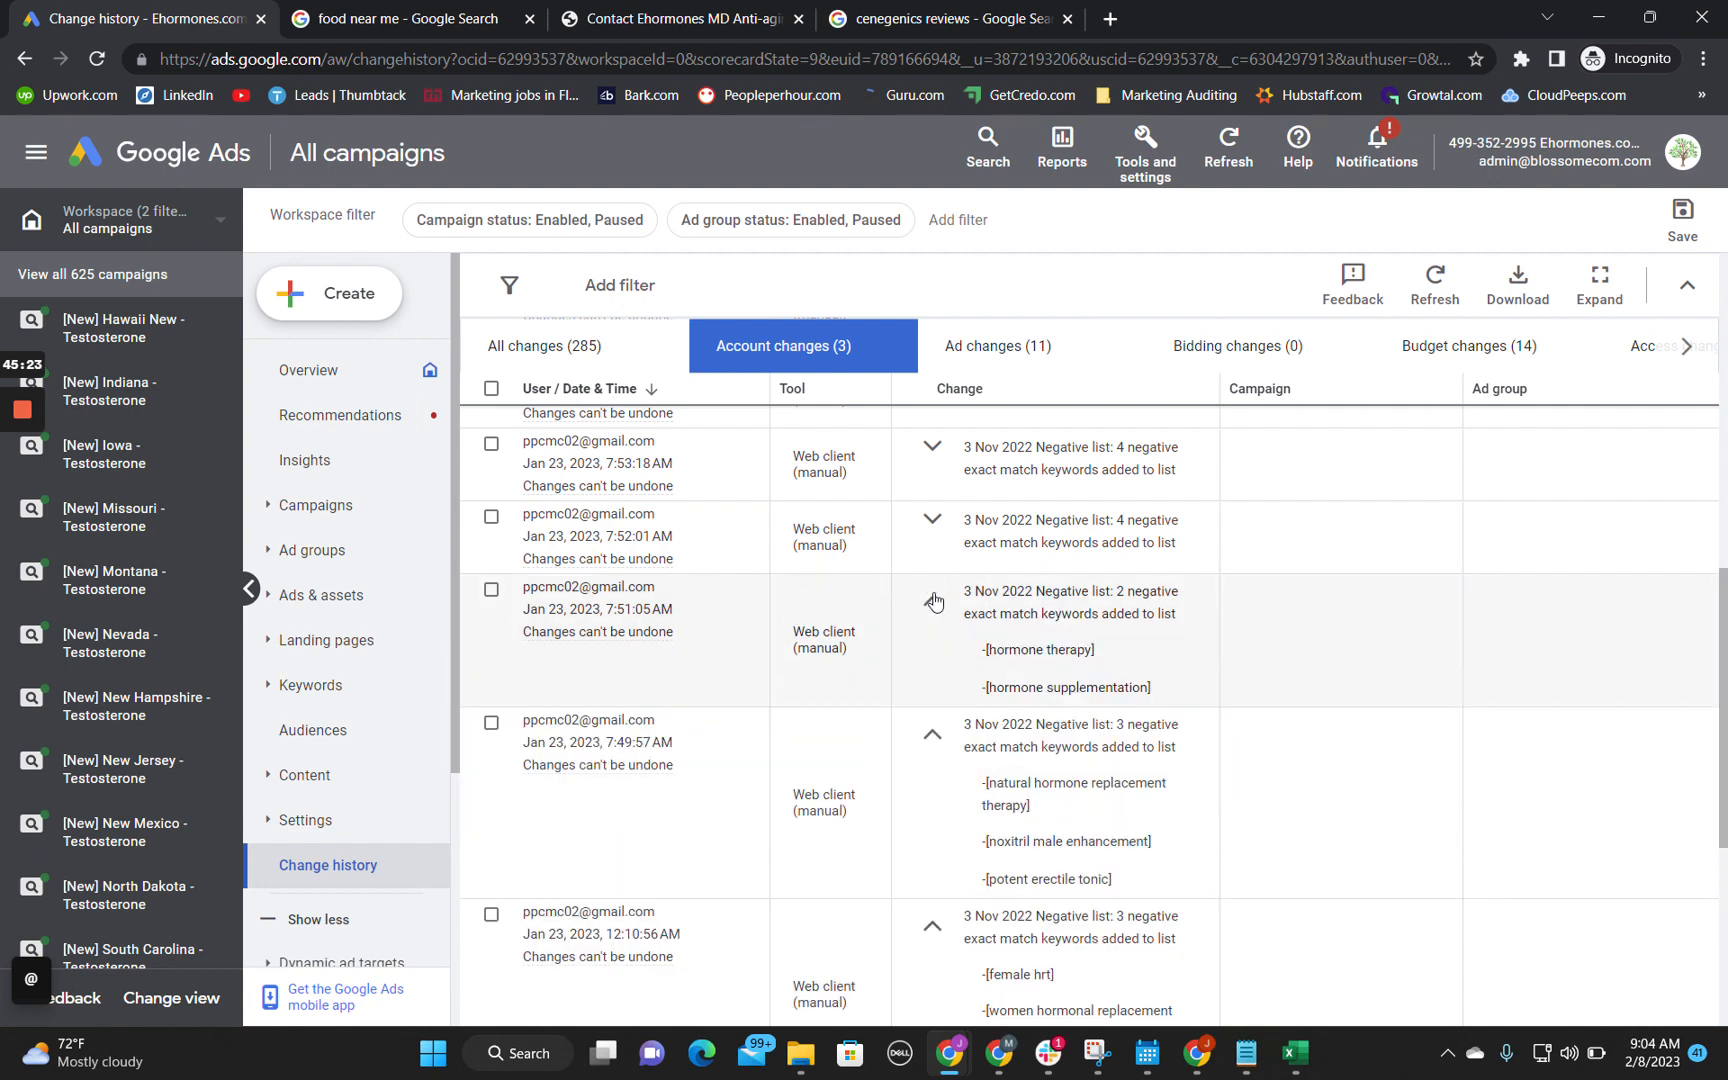
Step: Copy the negative keyword [hormone therapy] from the change history into cell C7 of the audit spreadsheet
scroll(934, 592, "up", 1)
left_click_drag(984, 713, 1112, 716)
key("ctrl+c")
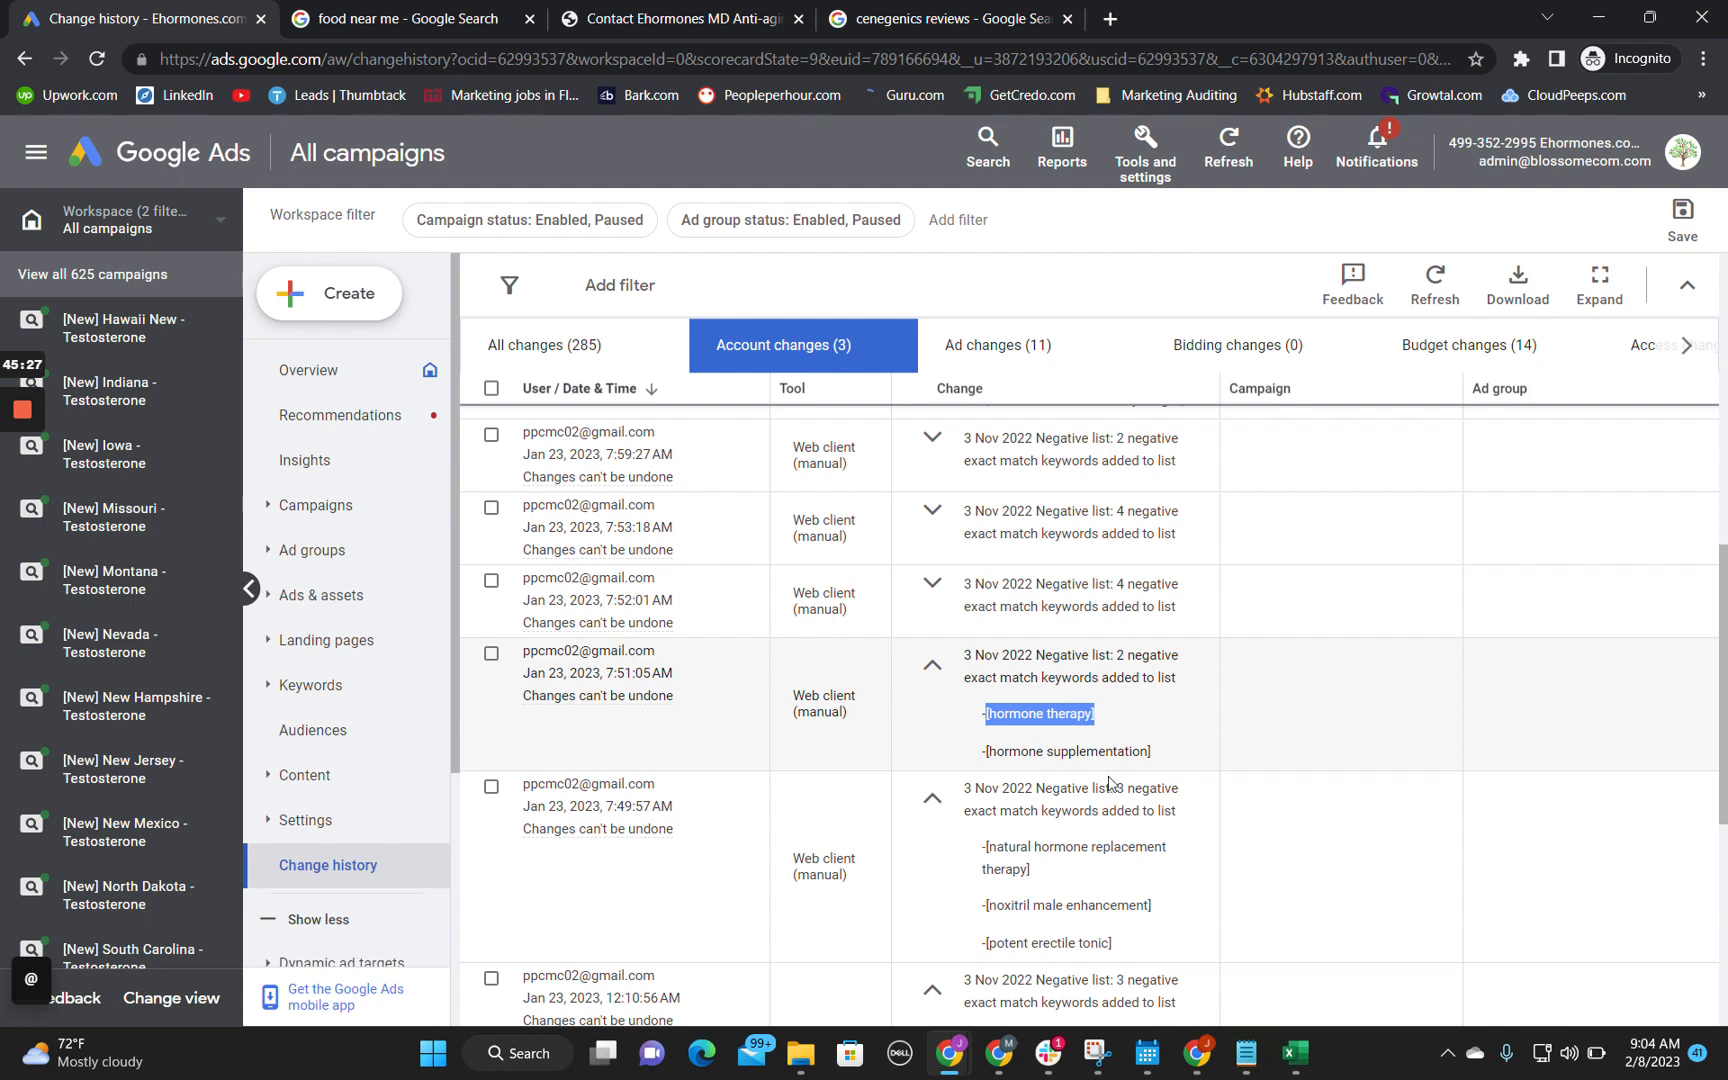
left_click(1601, 16)
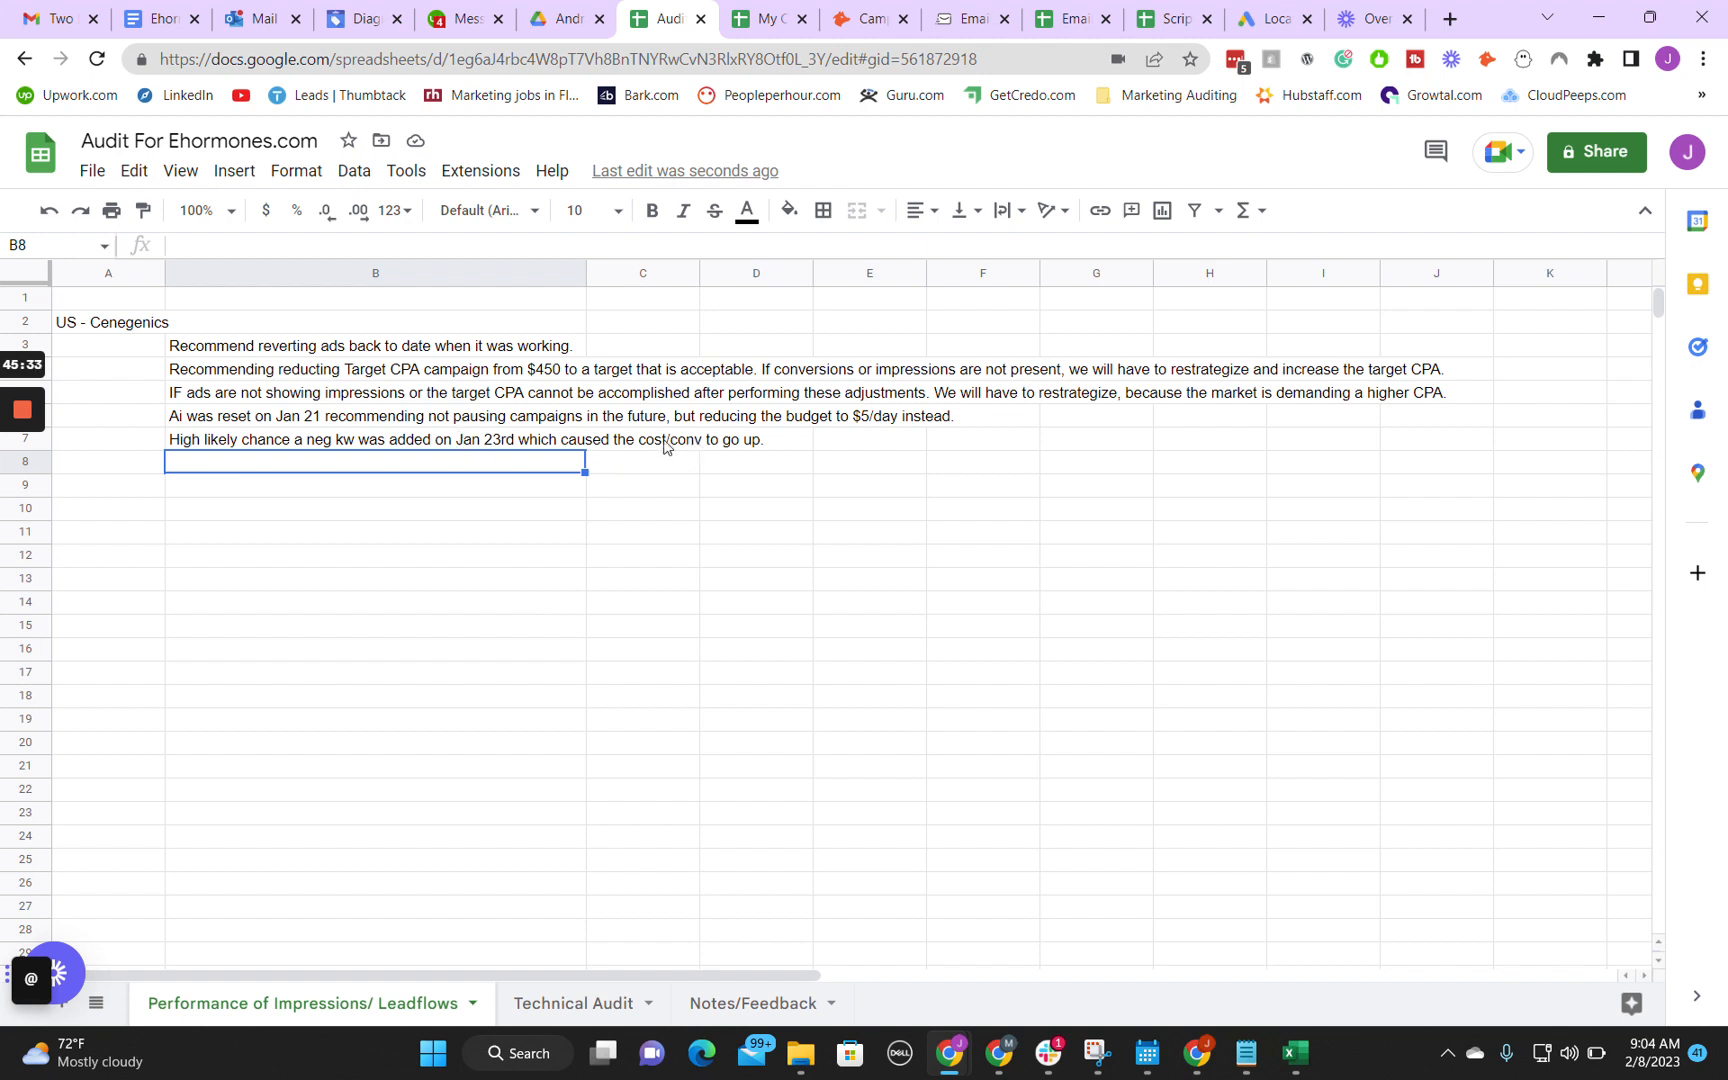
left_click(619, 440)
key("ctrl+v")
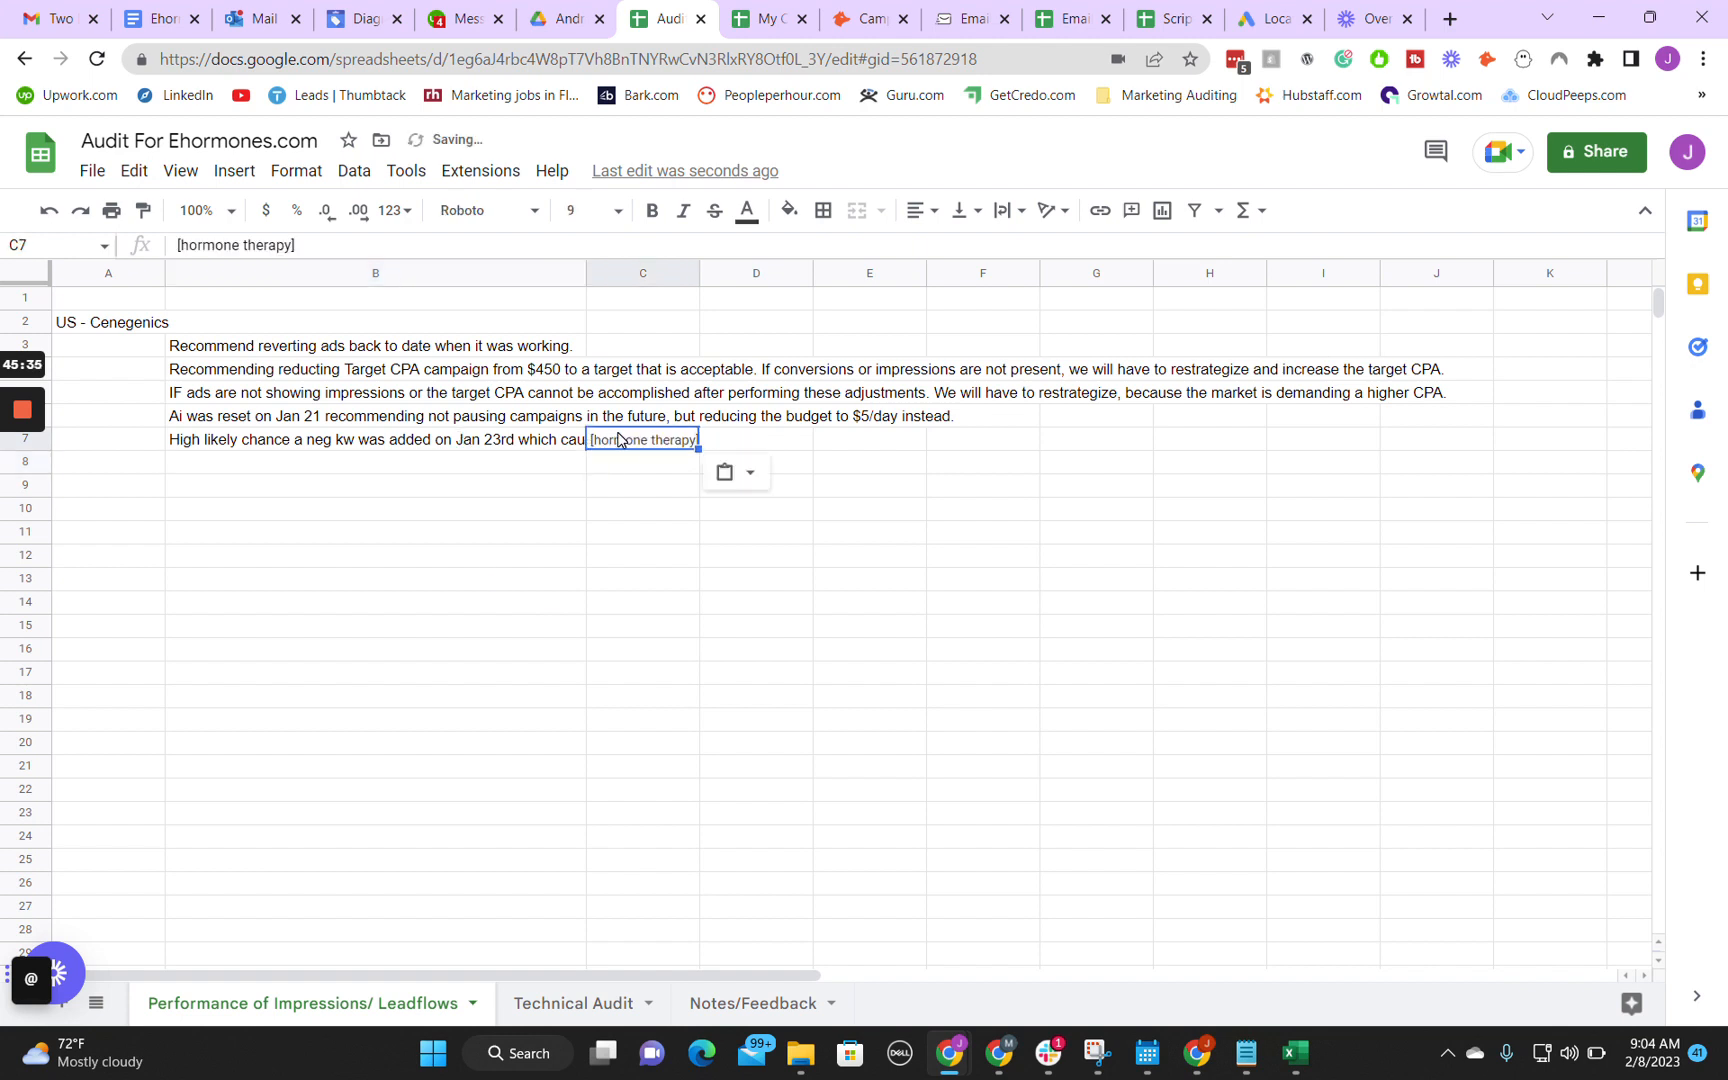
left_click(739, 441)
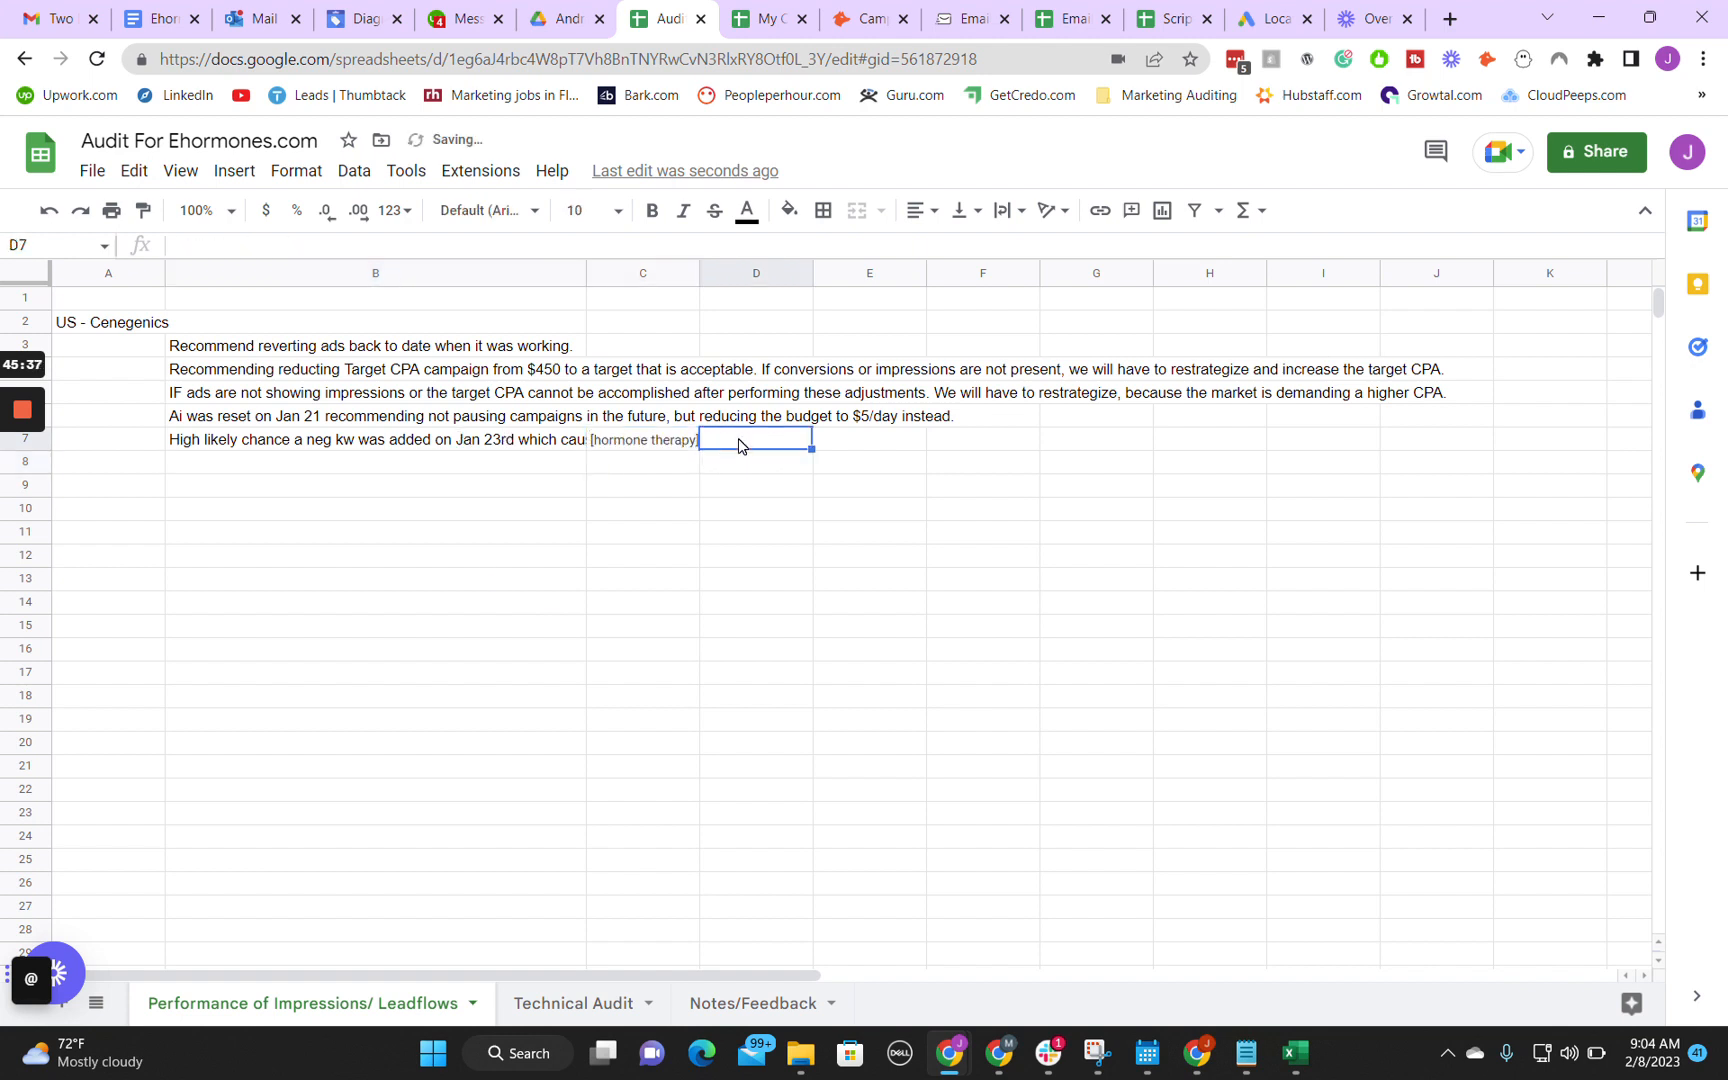
left_click(864, 447)
left_click(960, 447)
left_click(662, 444)
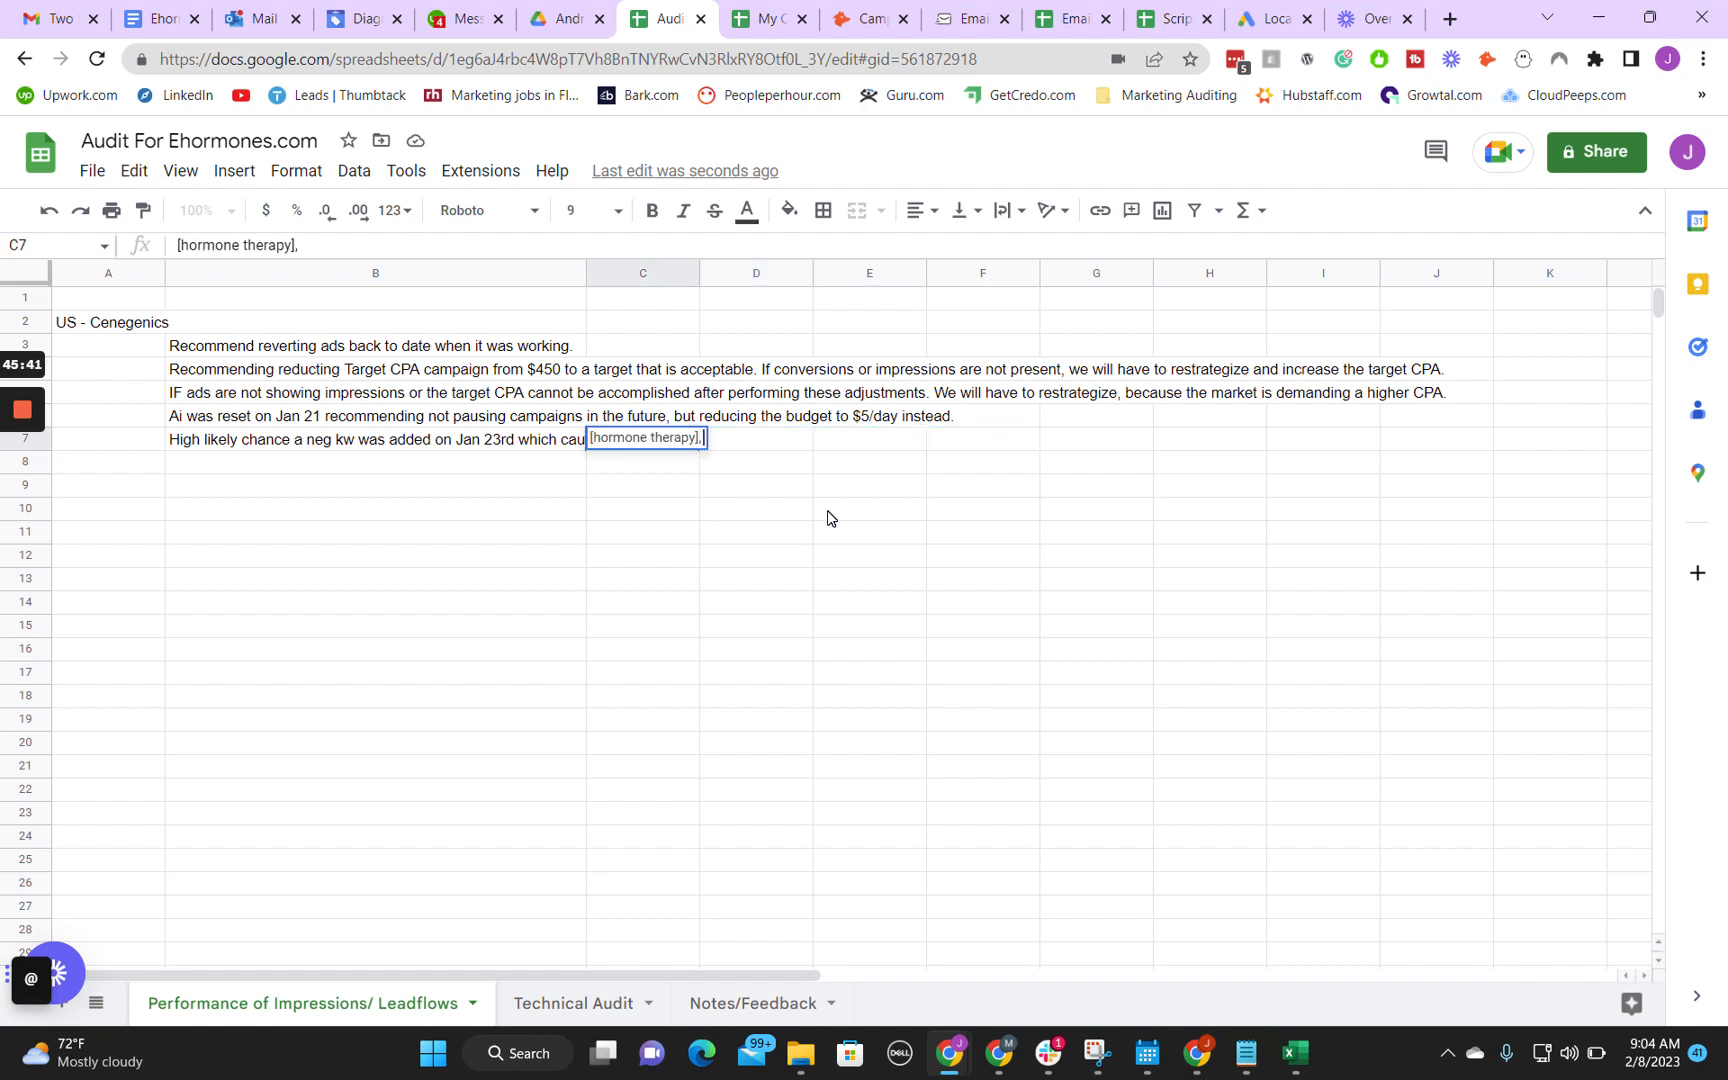
right_click(610, 467)
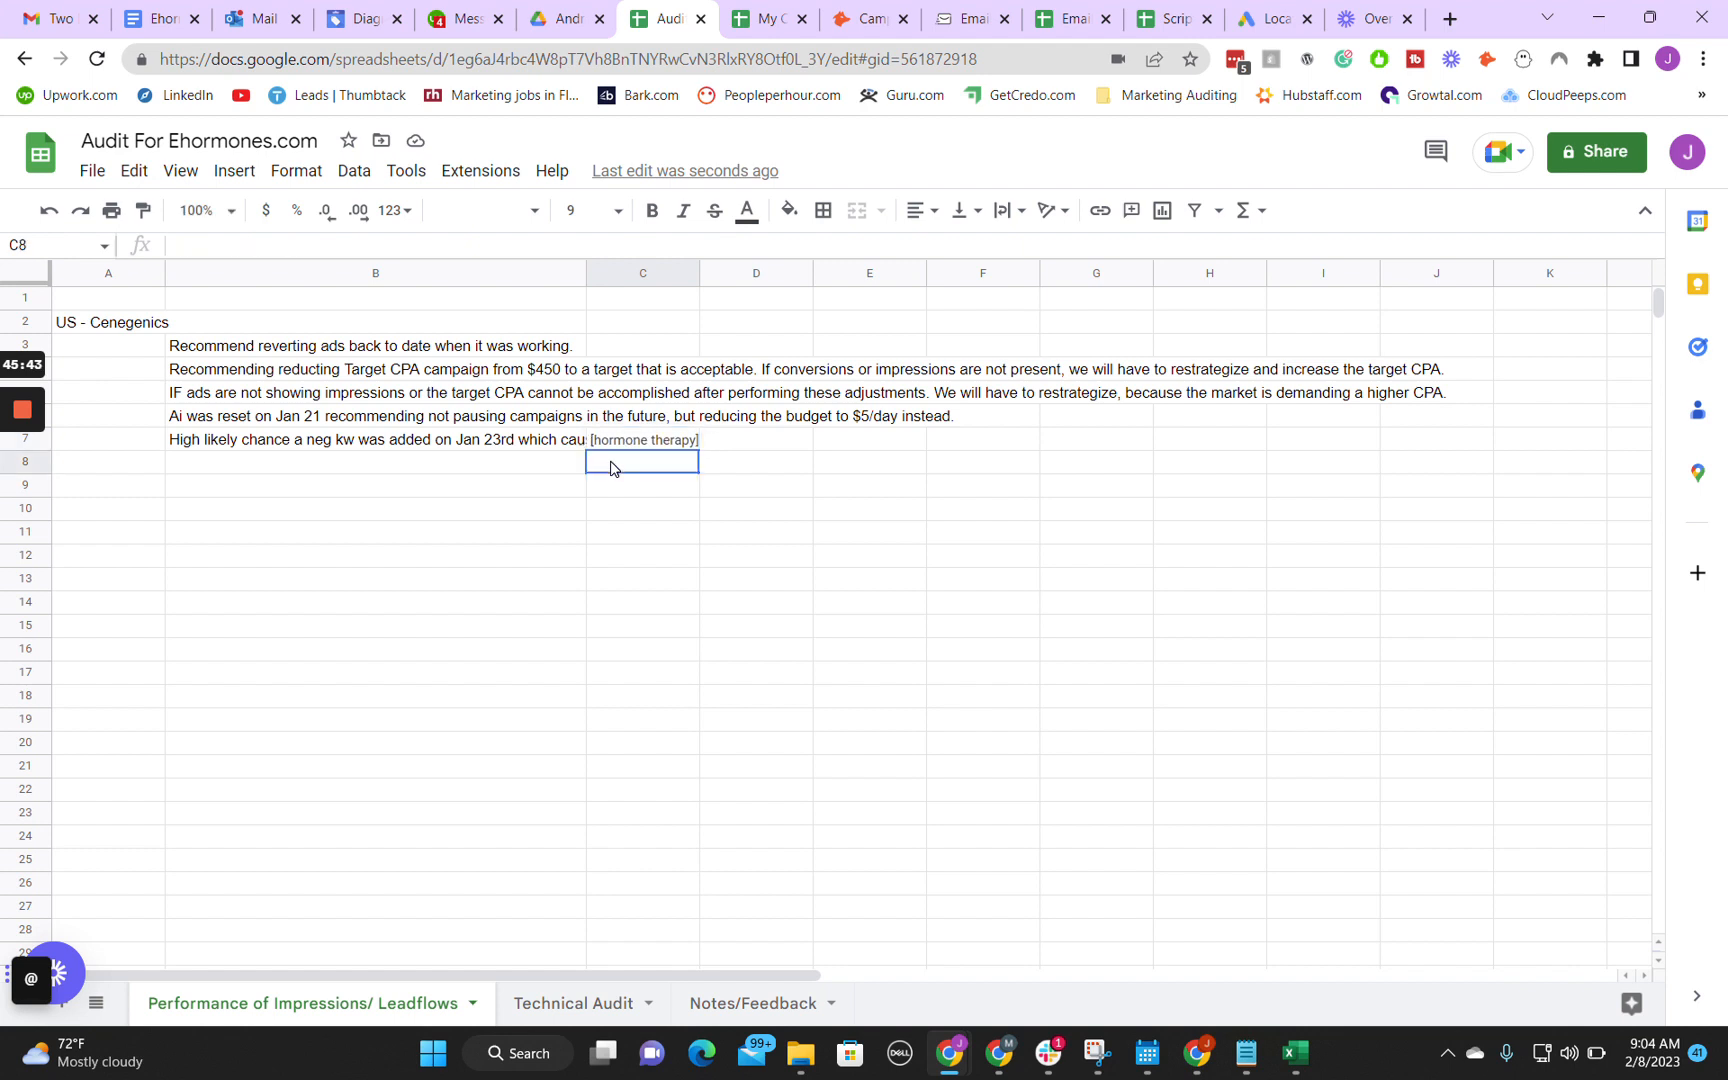
Step: Return to the Google Ads change history and examine the remaining 3 Nov 2022 Negative list entries from 7:52:01, 7:53:18 and 7:59:27 AM
left_click(1097, 1052)
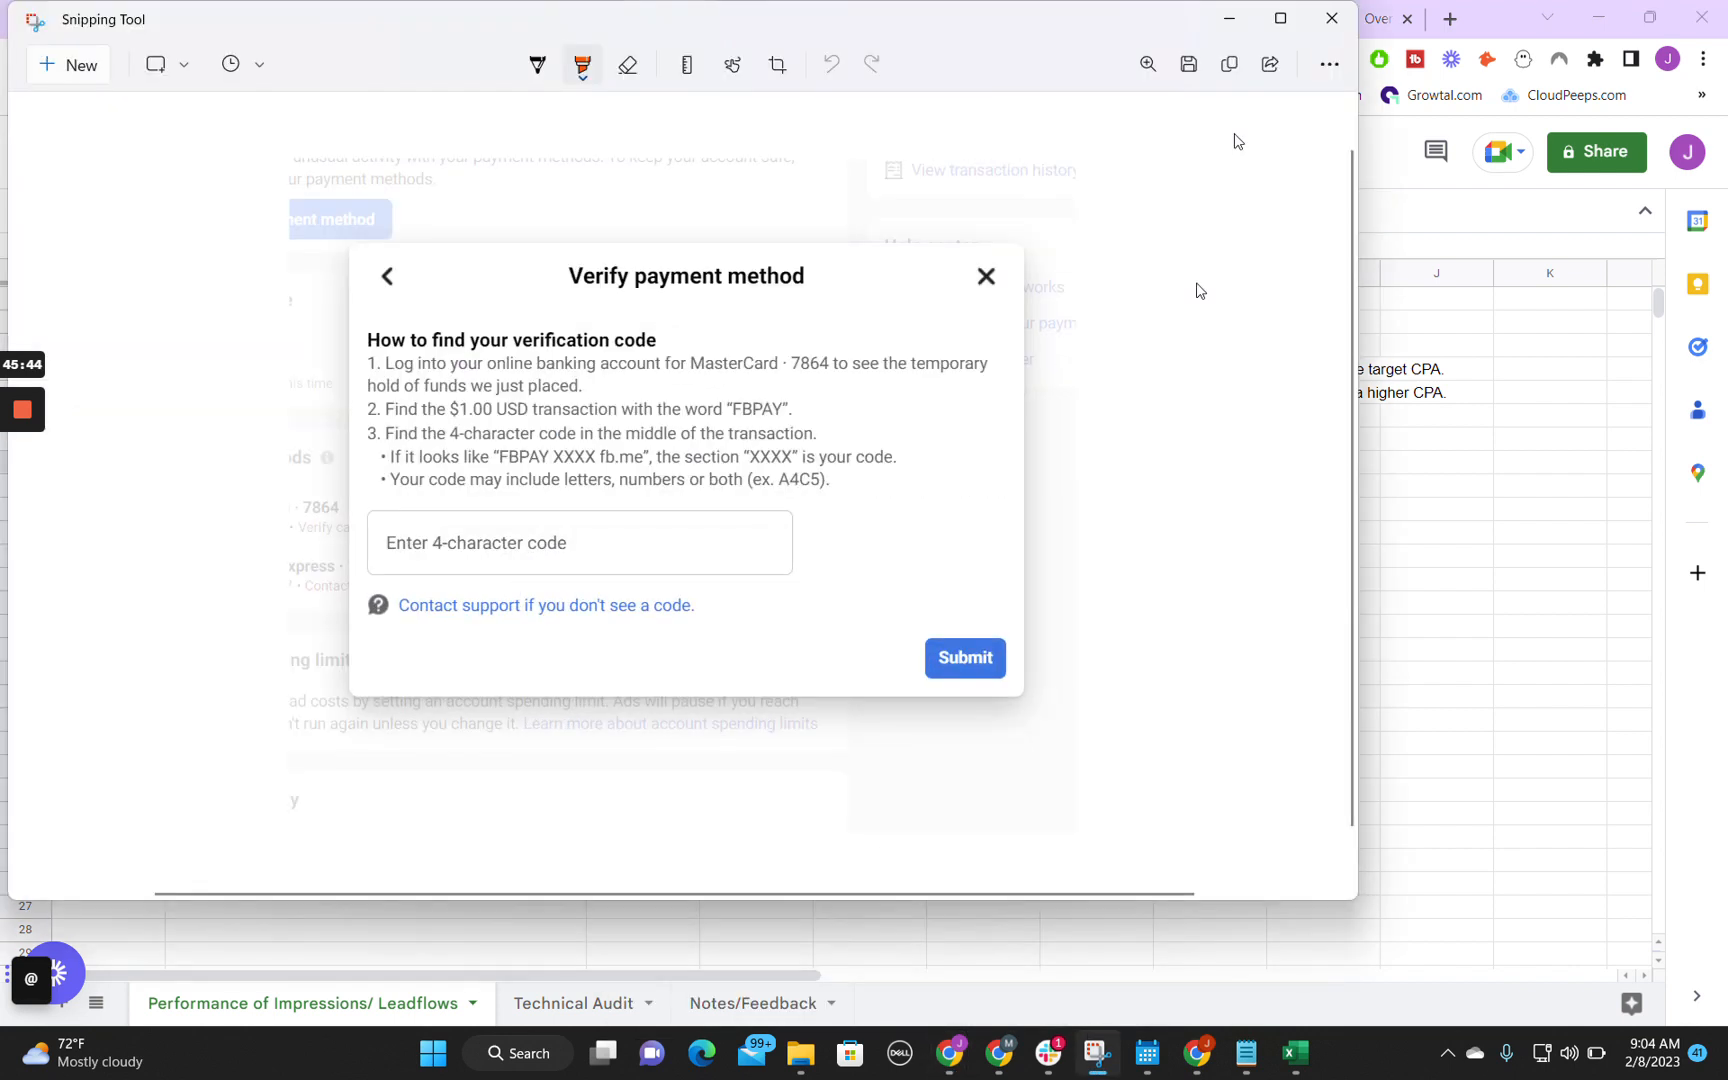
left_click(1229, 18)
mouse_move(949, 1052)
left_click(1070, 885)
scroll(1118, 717, "up", 2)
left_click(932, 768)
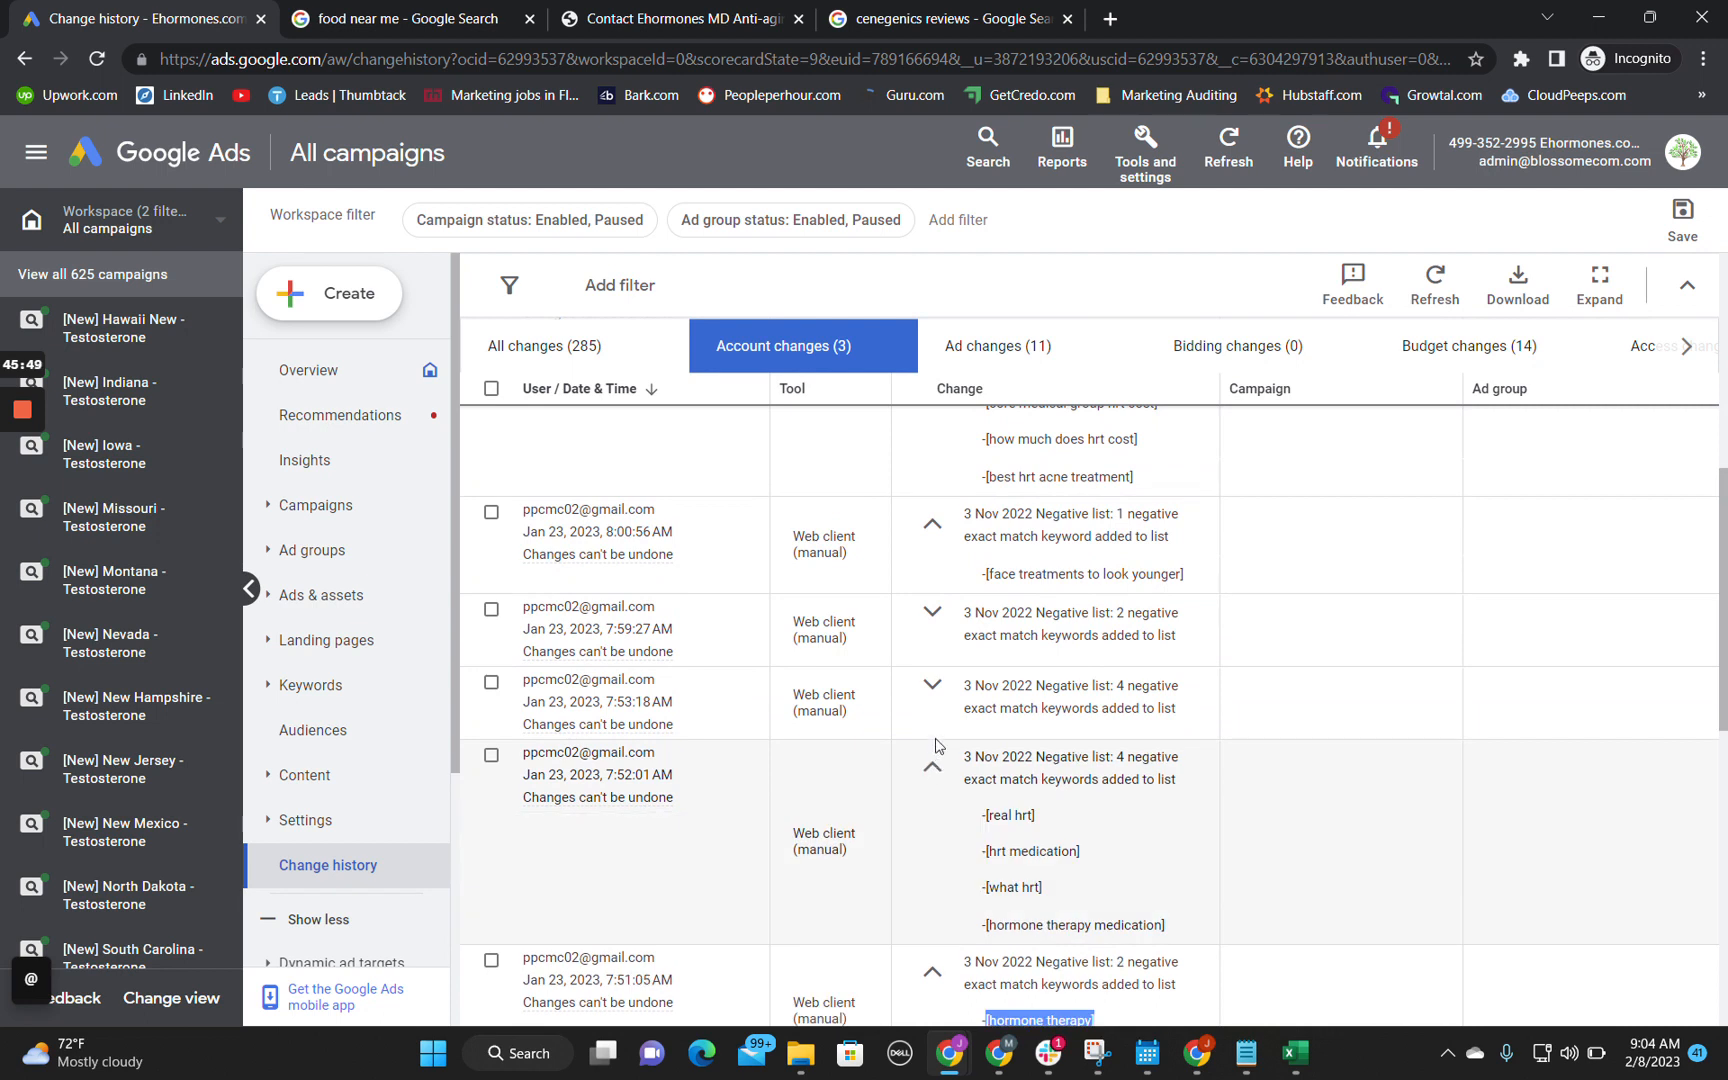
left_click(932, 690)
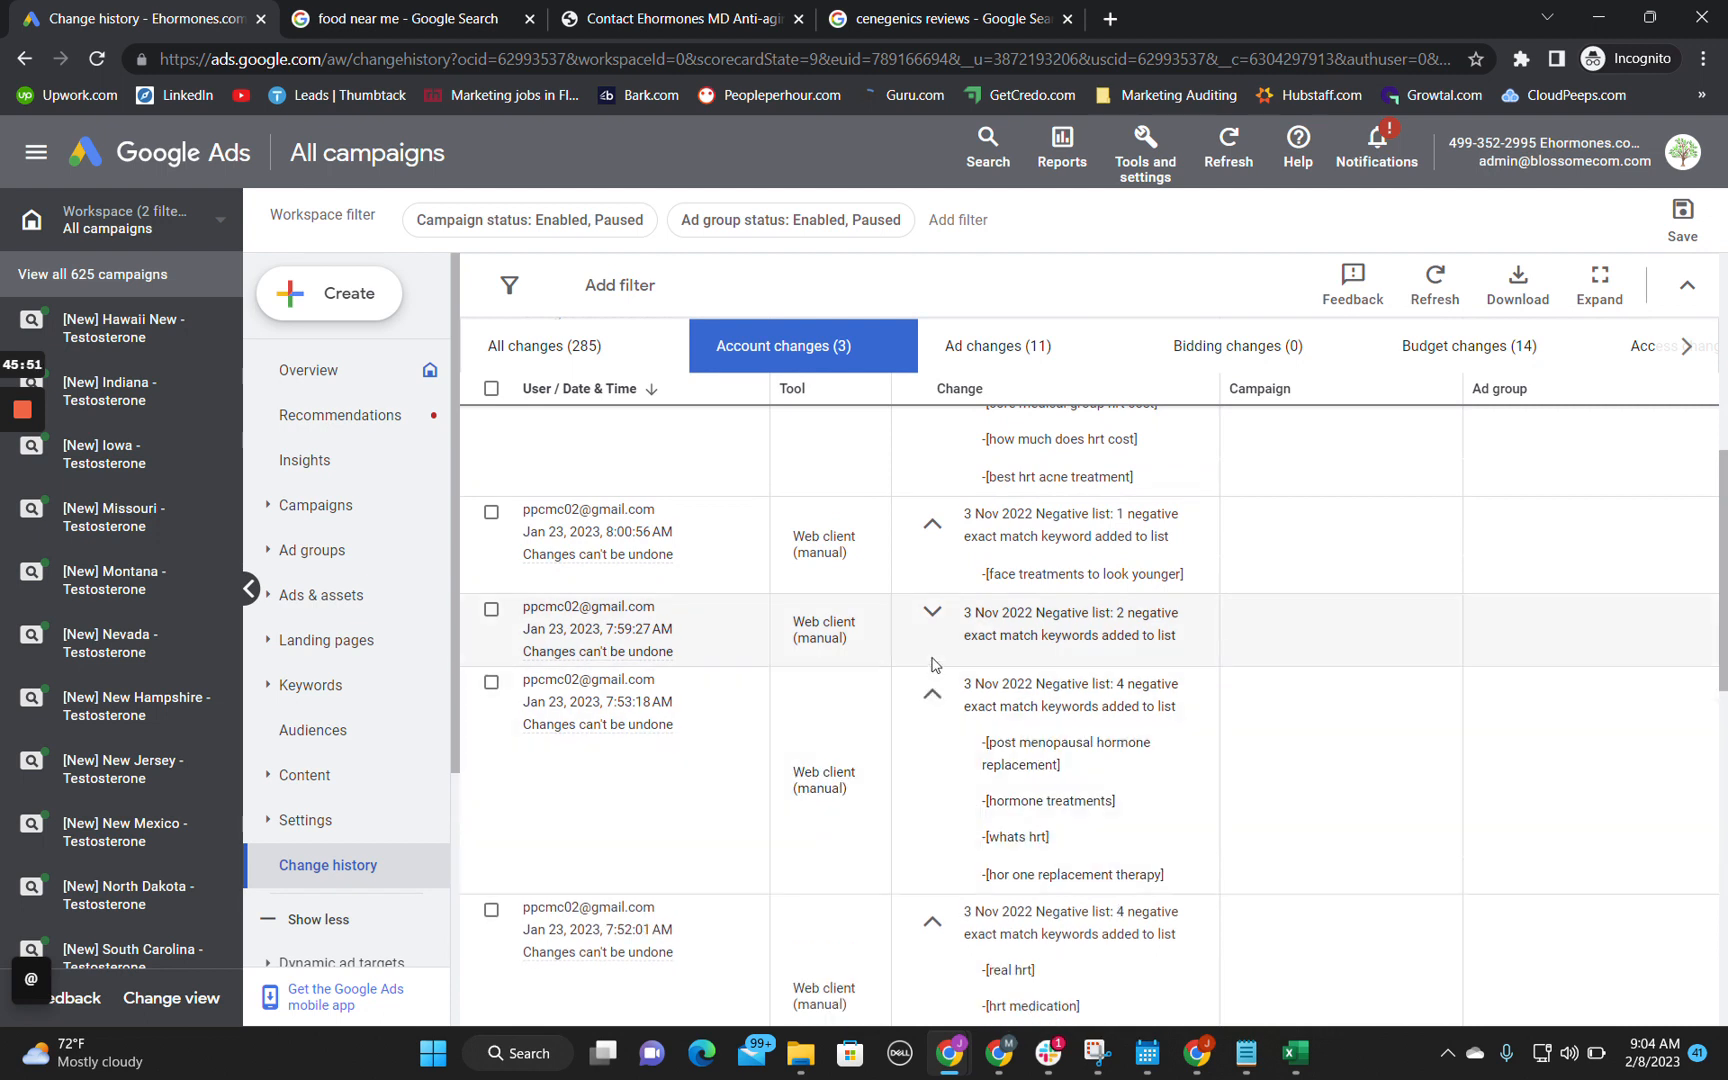
scroll(1001, 866, "down", 2)
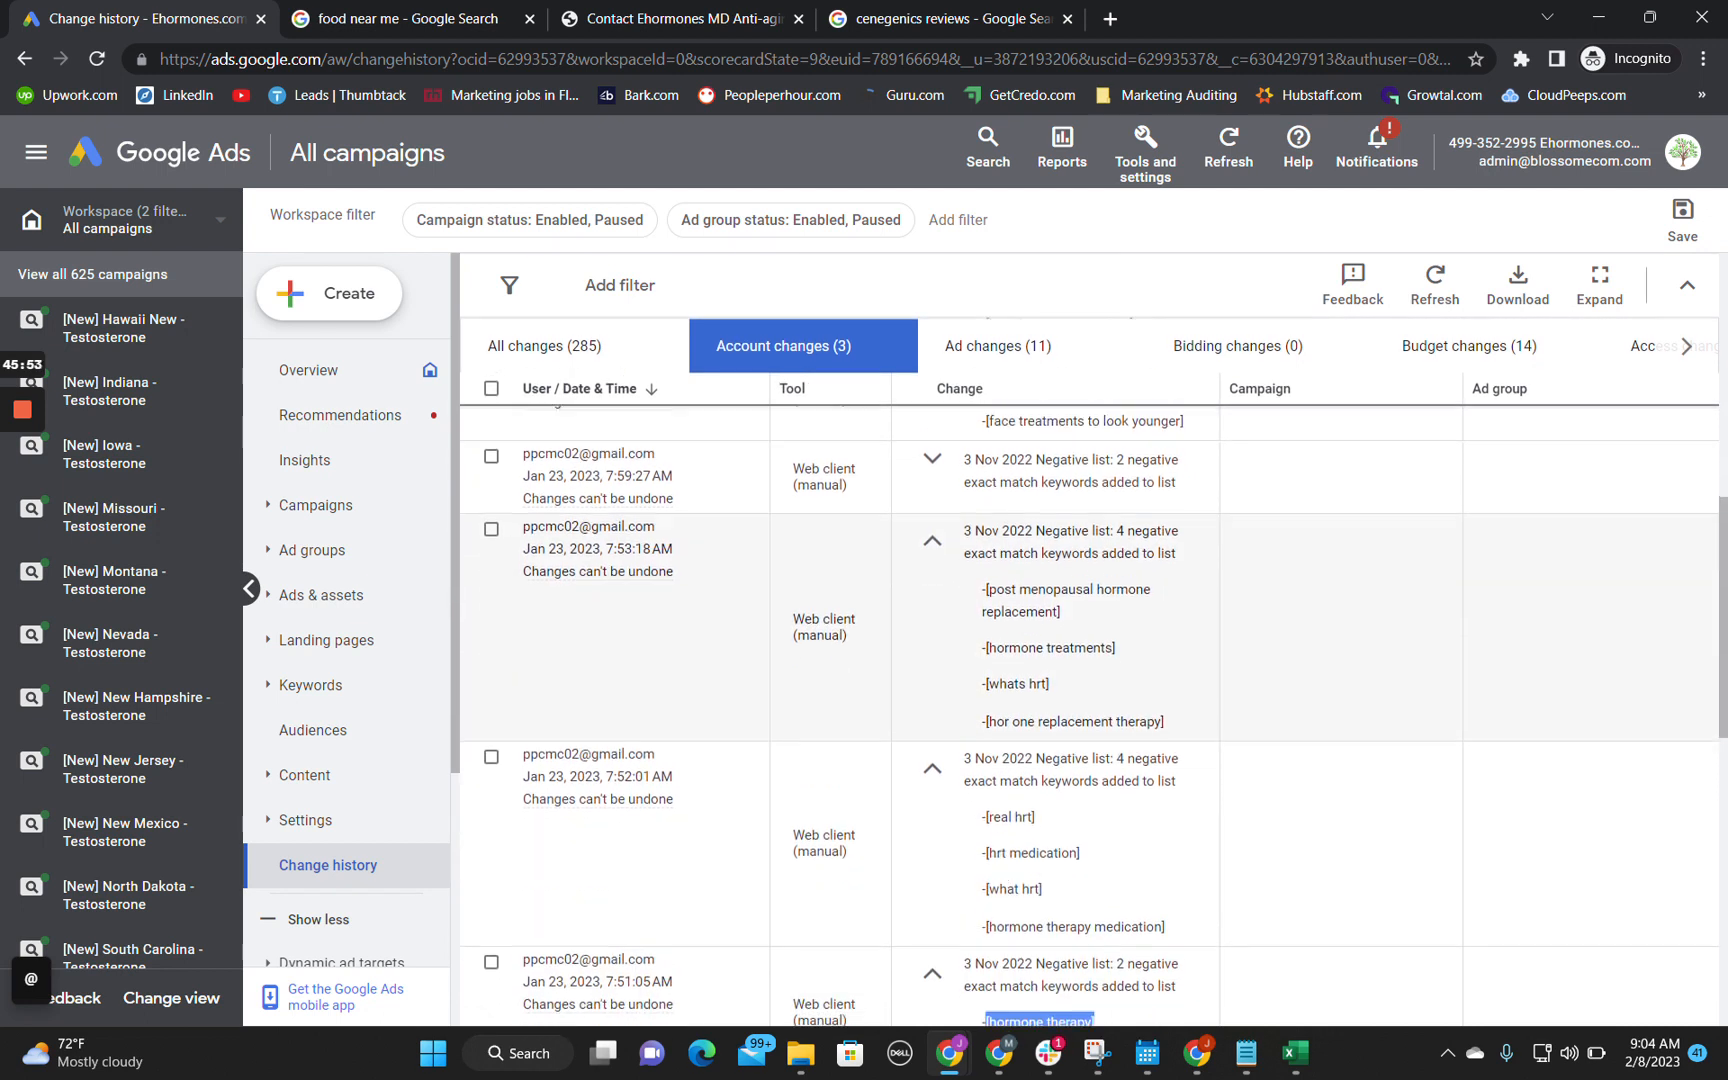
scroll(986, 892, "up", 2)
scroll(960, 840, "up", 2)
left_click(934, 780)
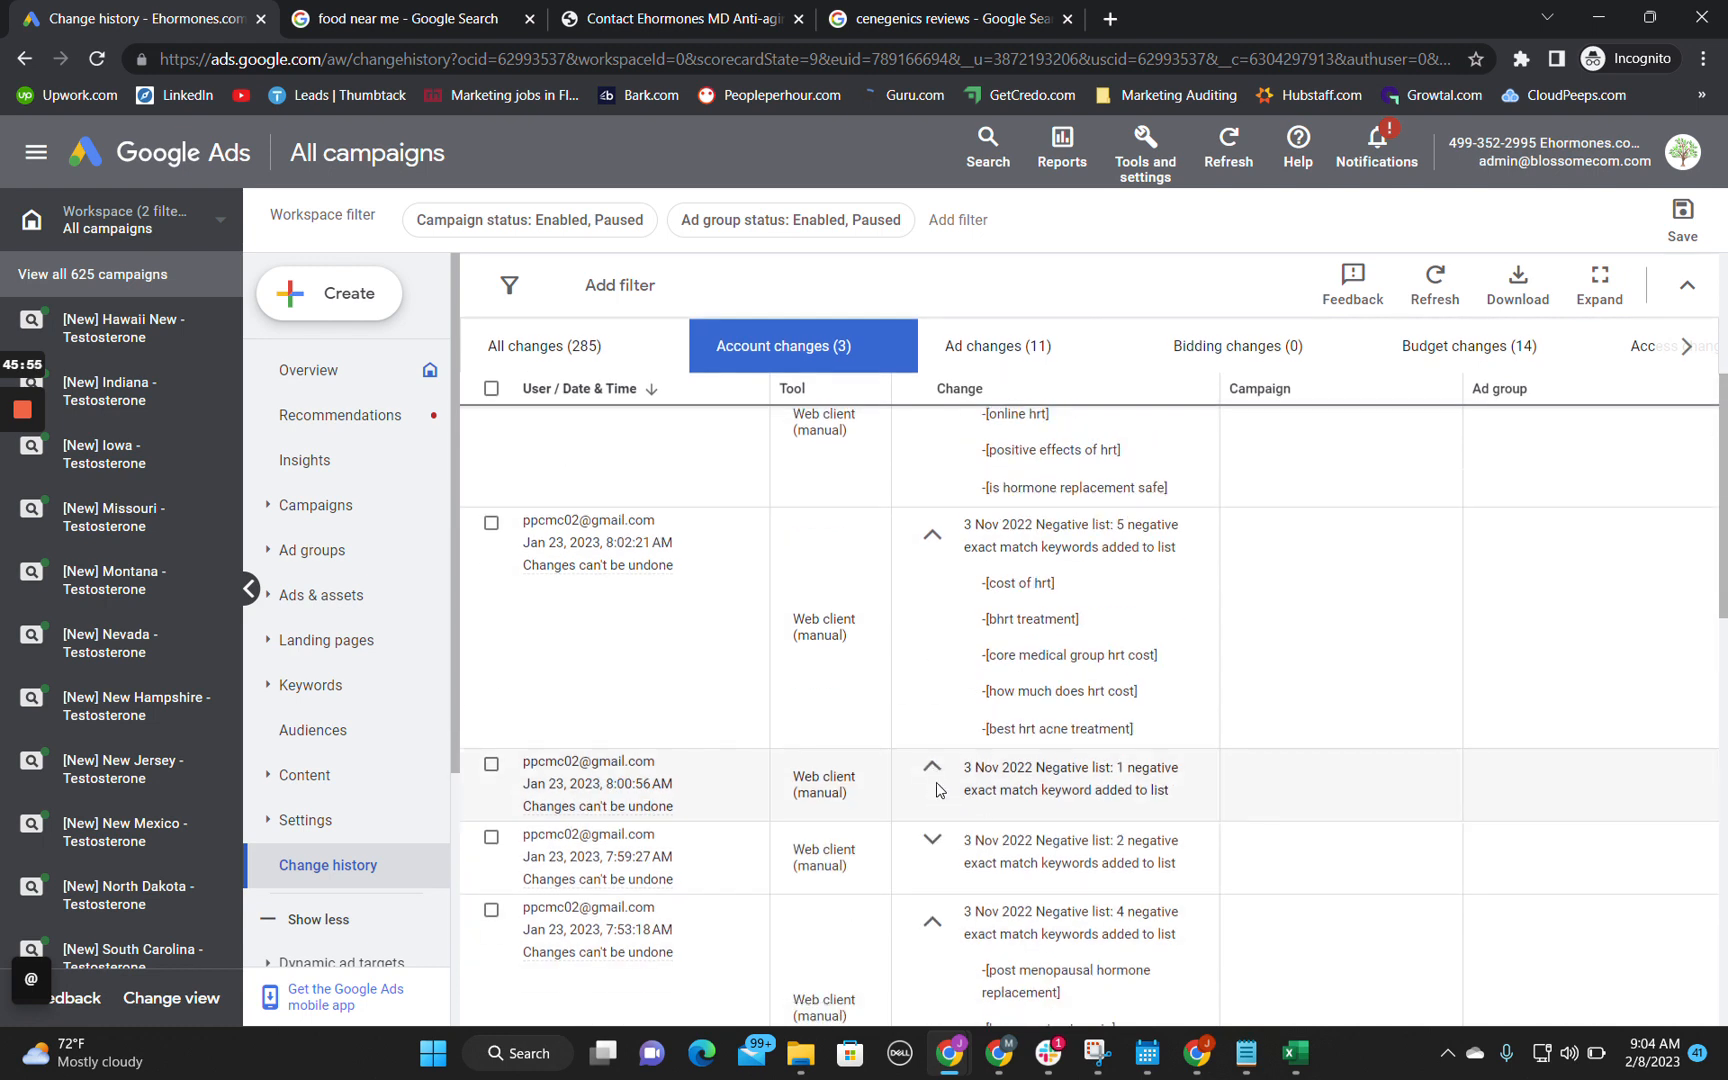
left_click(932, 840)
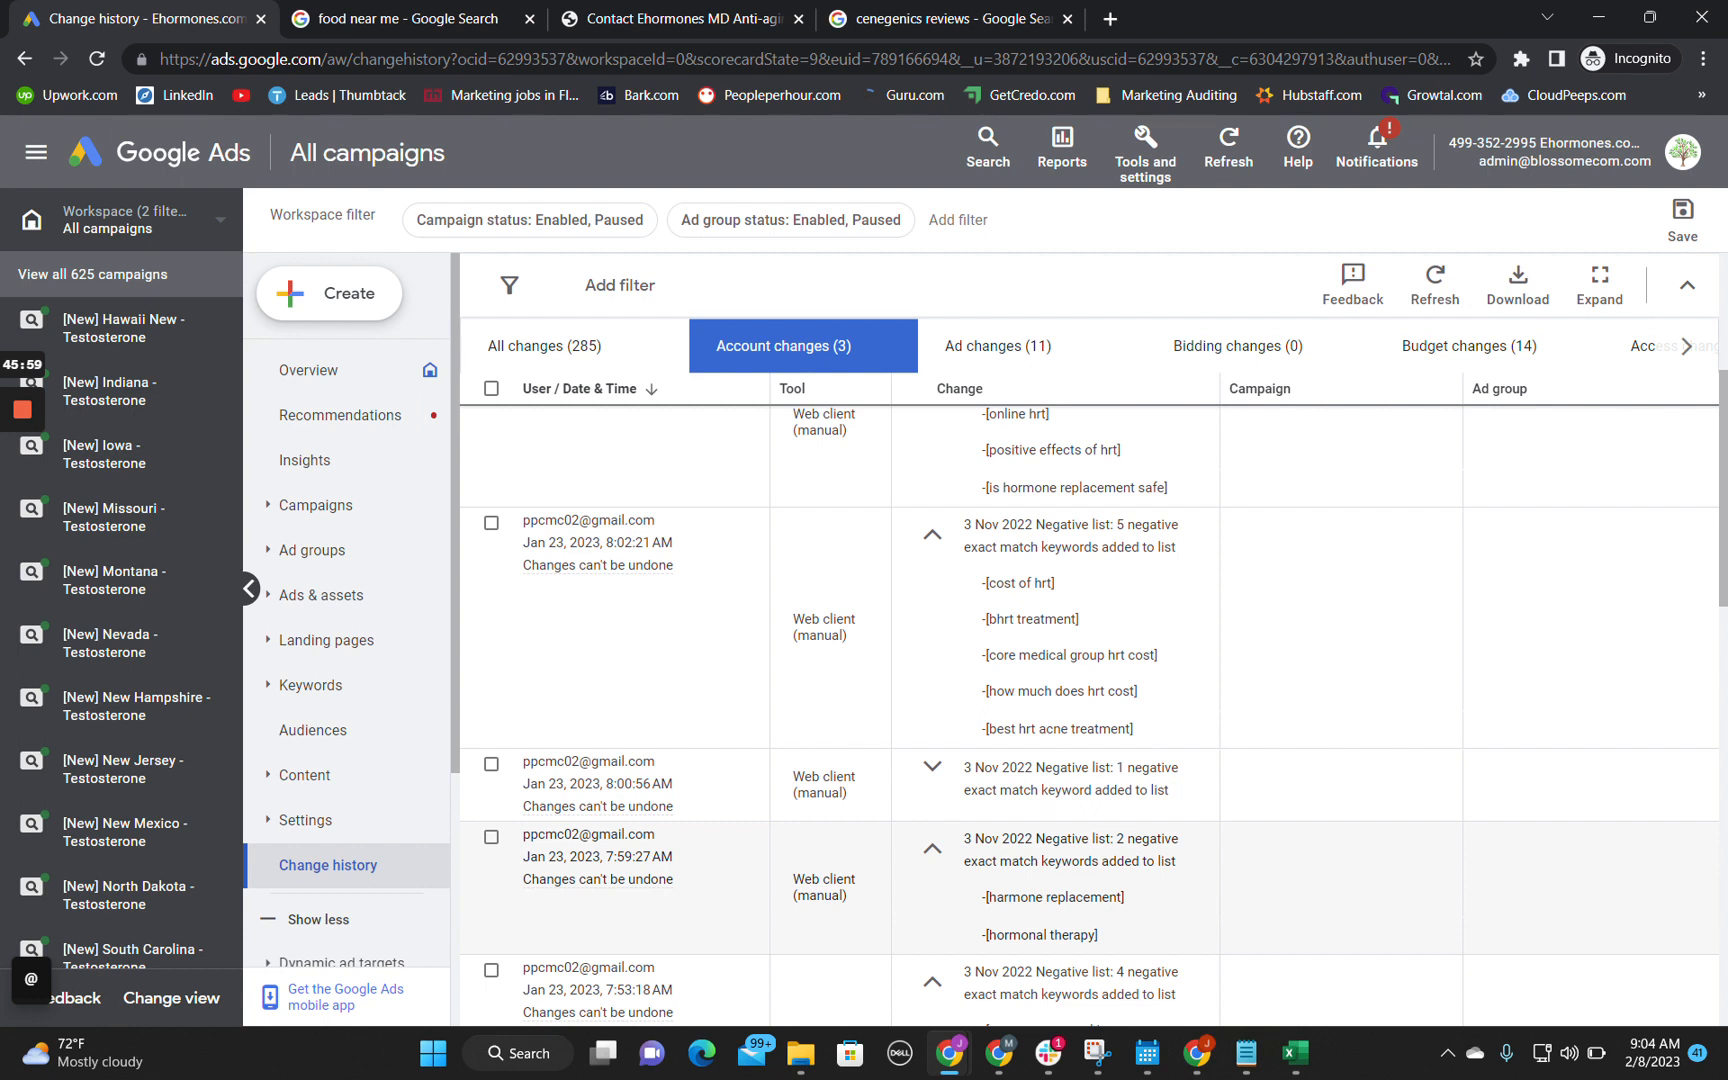
Step: Copy the negative keyword [hormonal therapy] from the change history into cell D7 of the audit spreadsheet
left_click_drag(981, 935, 1108, 948)
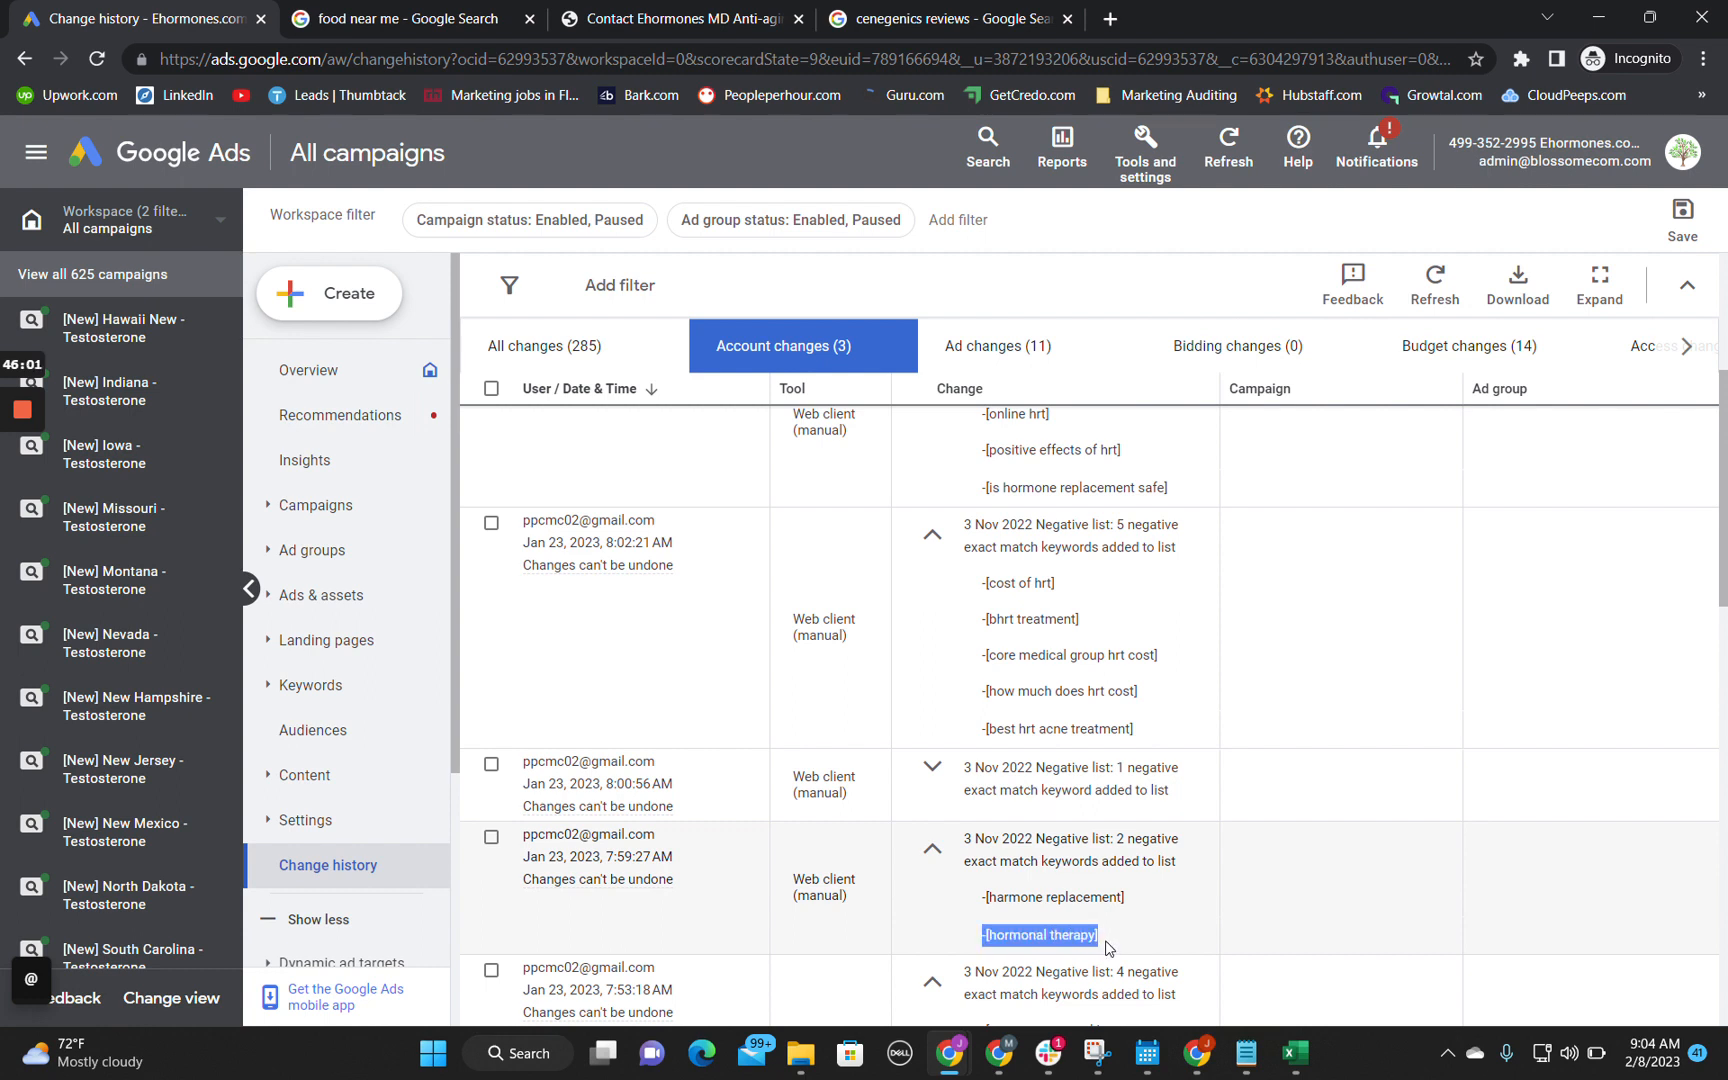
left_click(1108, 938)
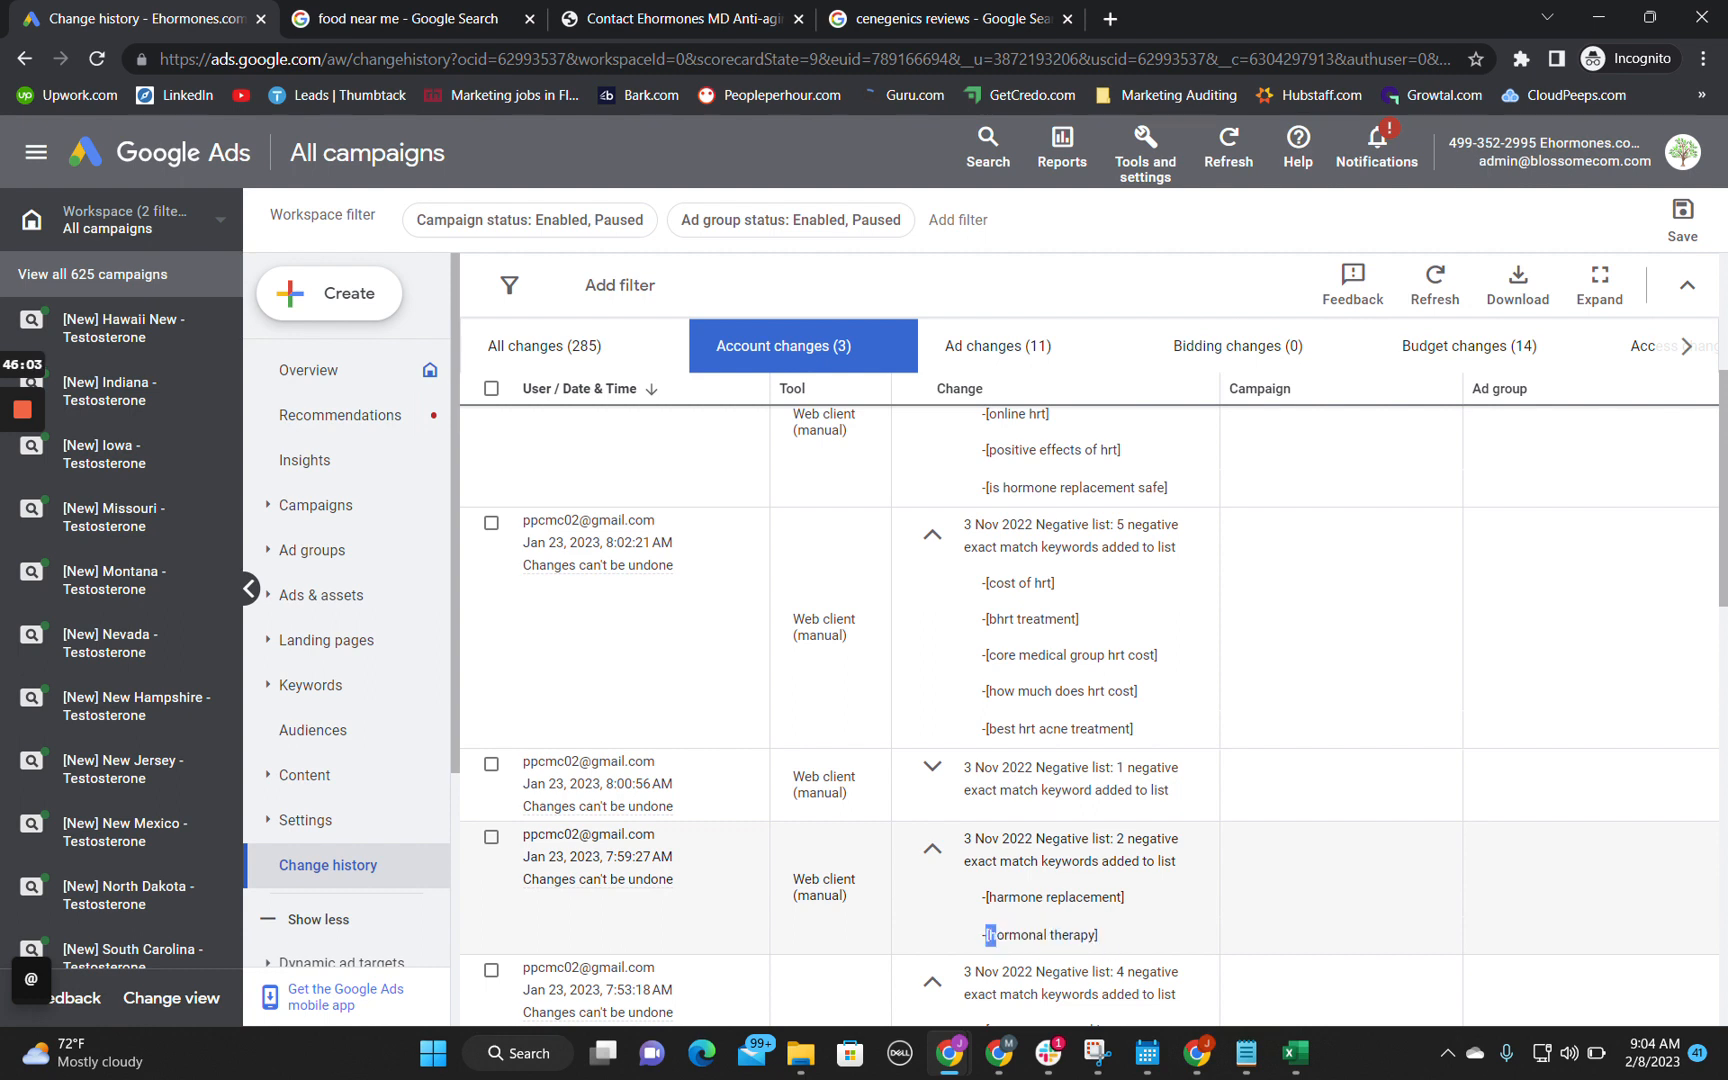
left_click_drag(996, 936, 1125, 941)
key("ctrl+c")
scroll(826, 818, "up", 3)
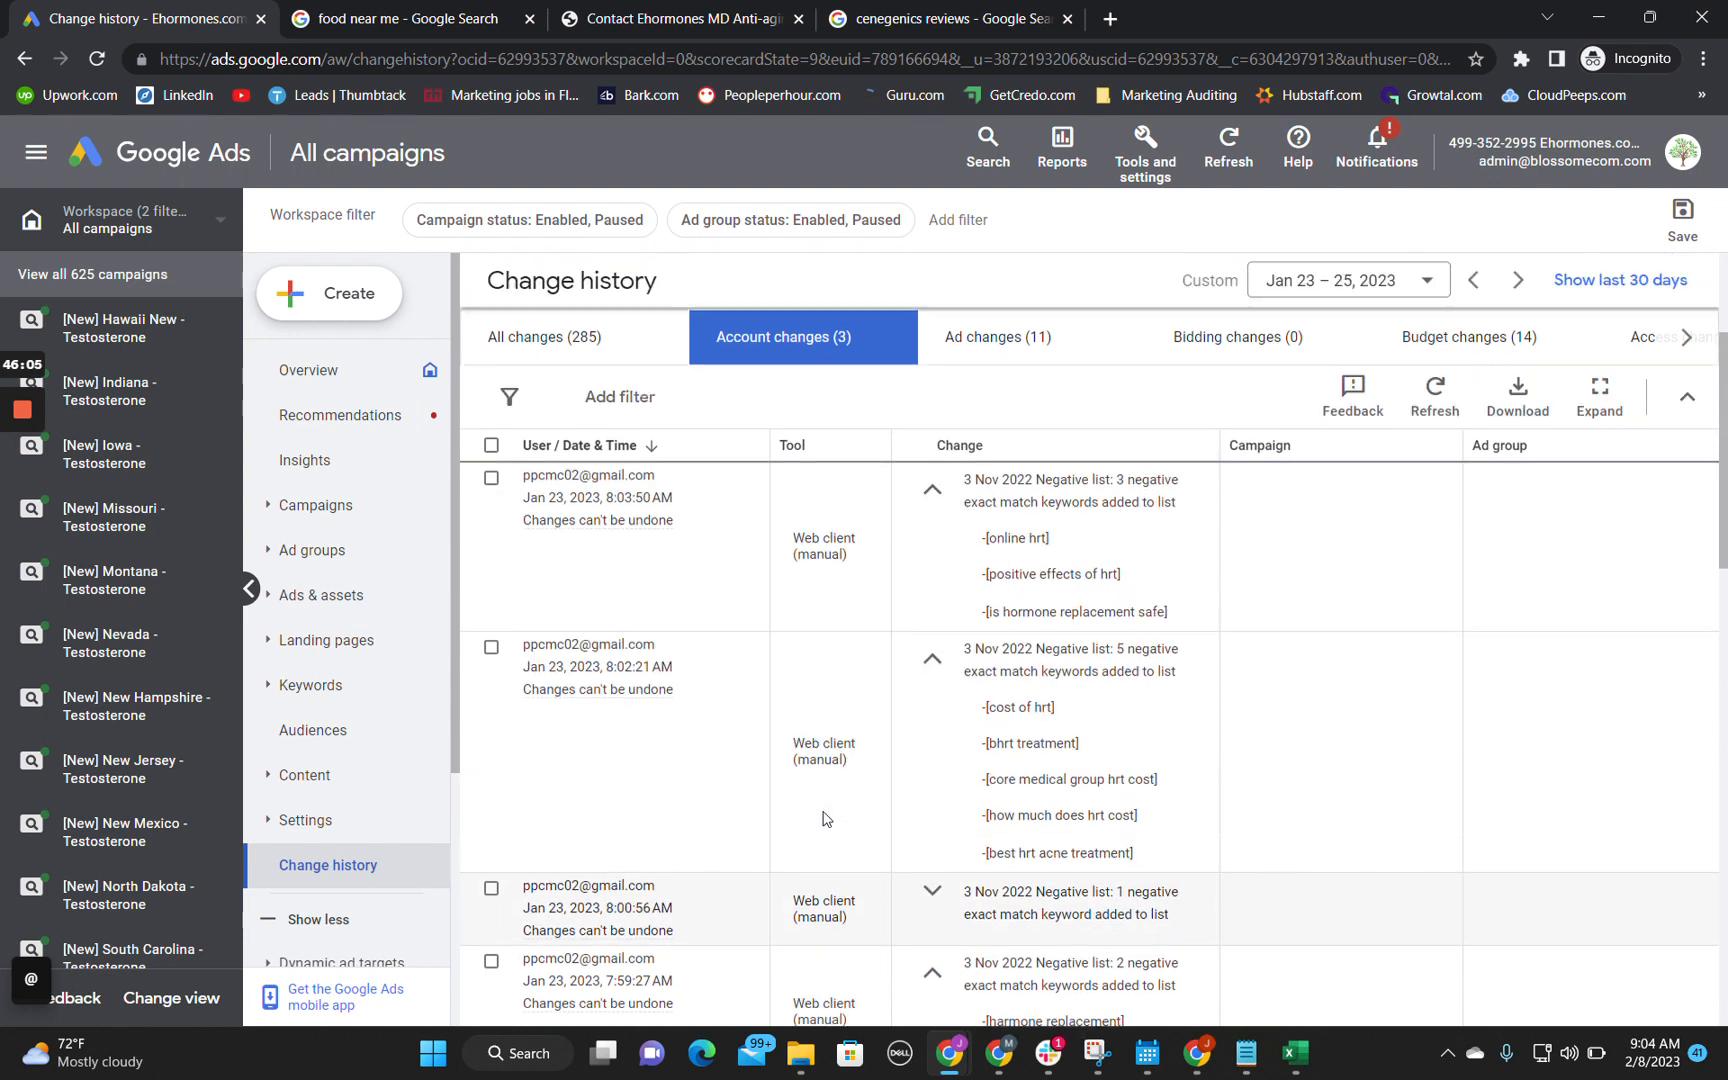
left_click(937, 971)
scroll(941, 965, "down", 1)
scroll(940, 965, "down", 2)
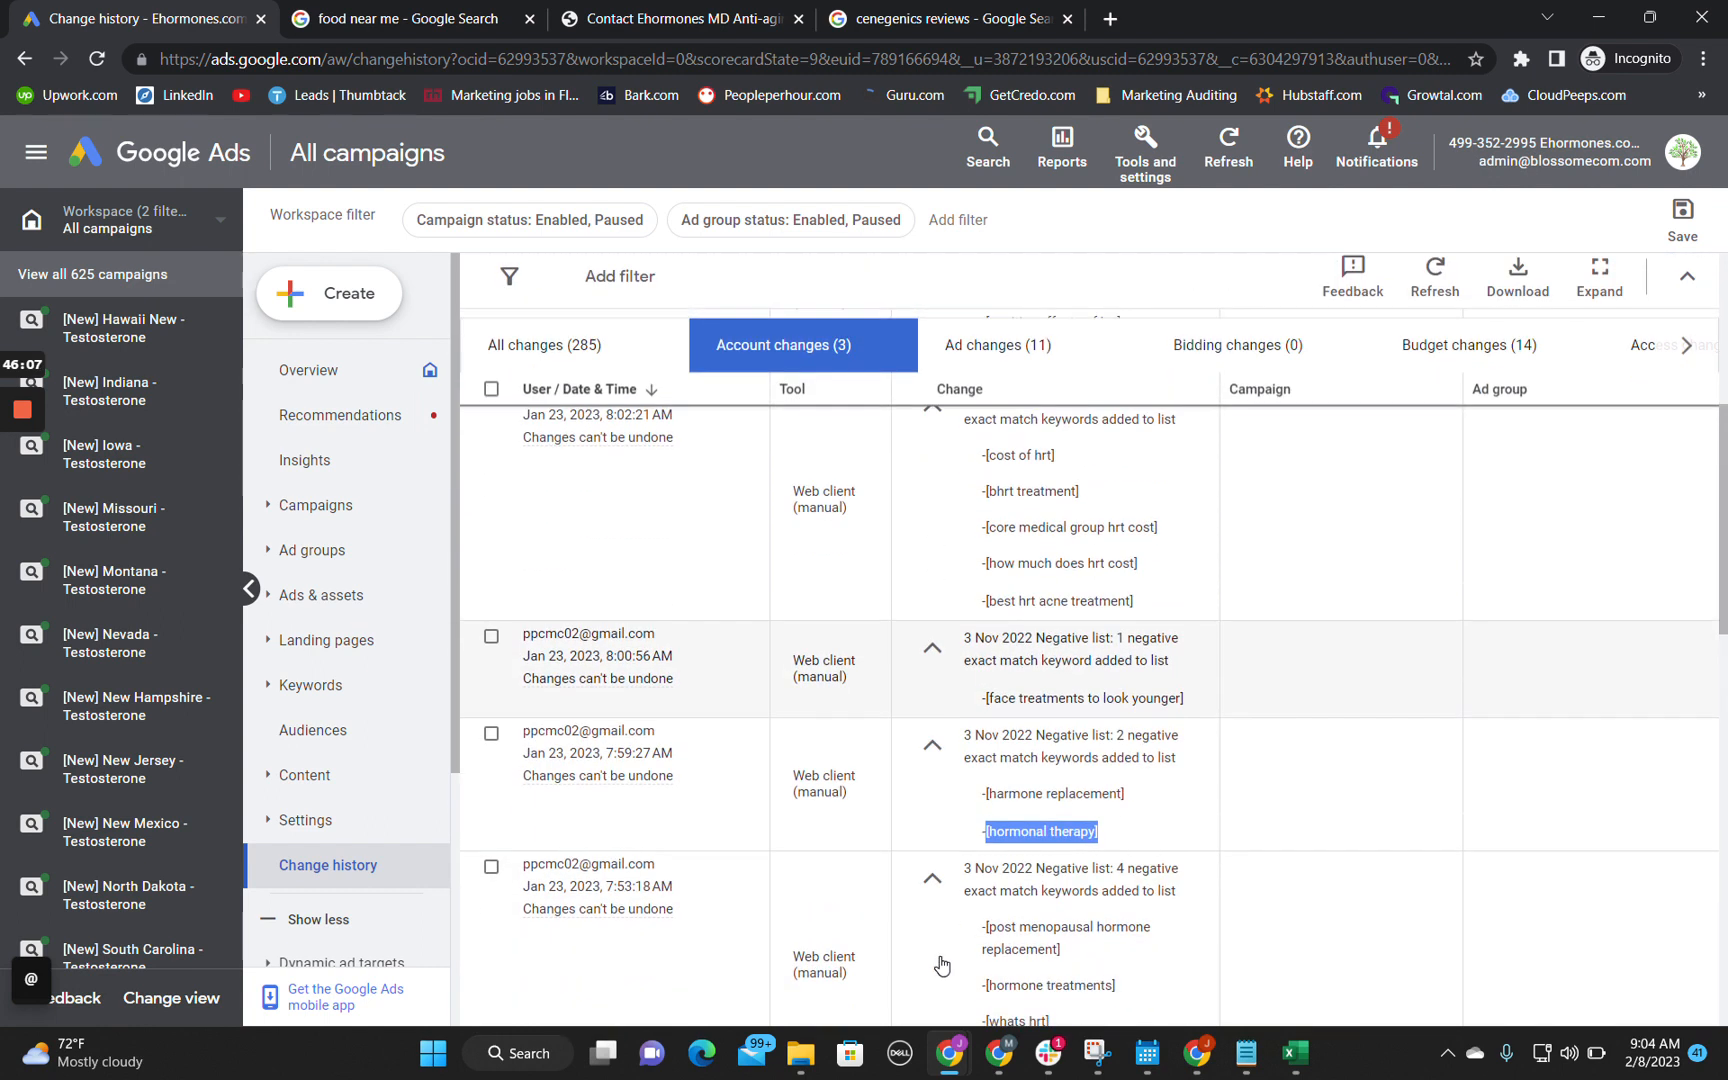
scroll(941, 965, "up", 4)
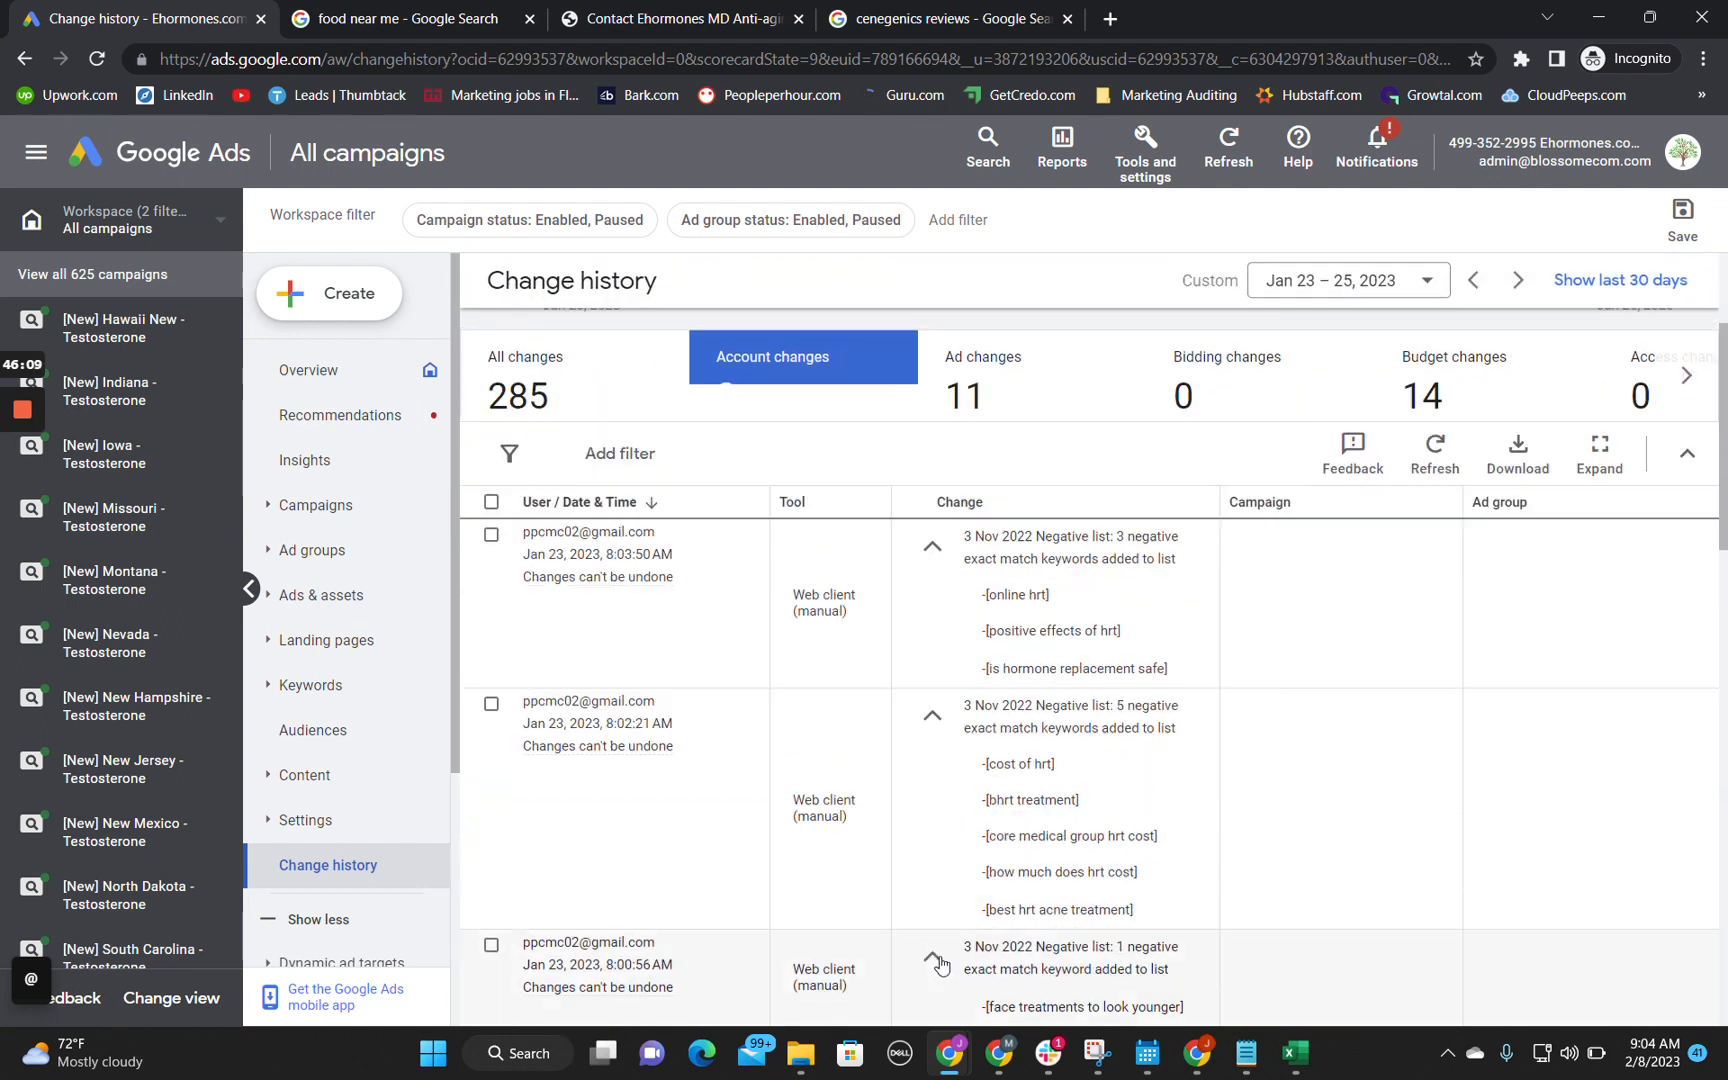
left_click(1598, 17)
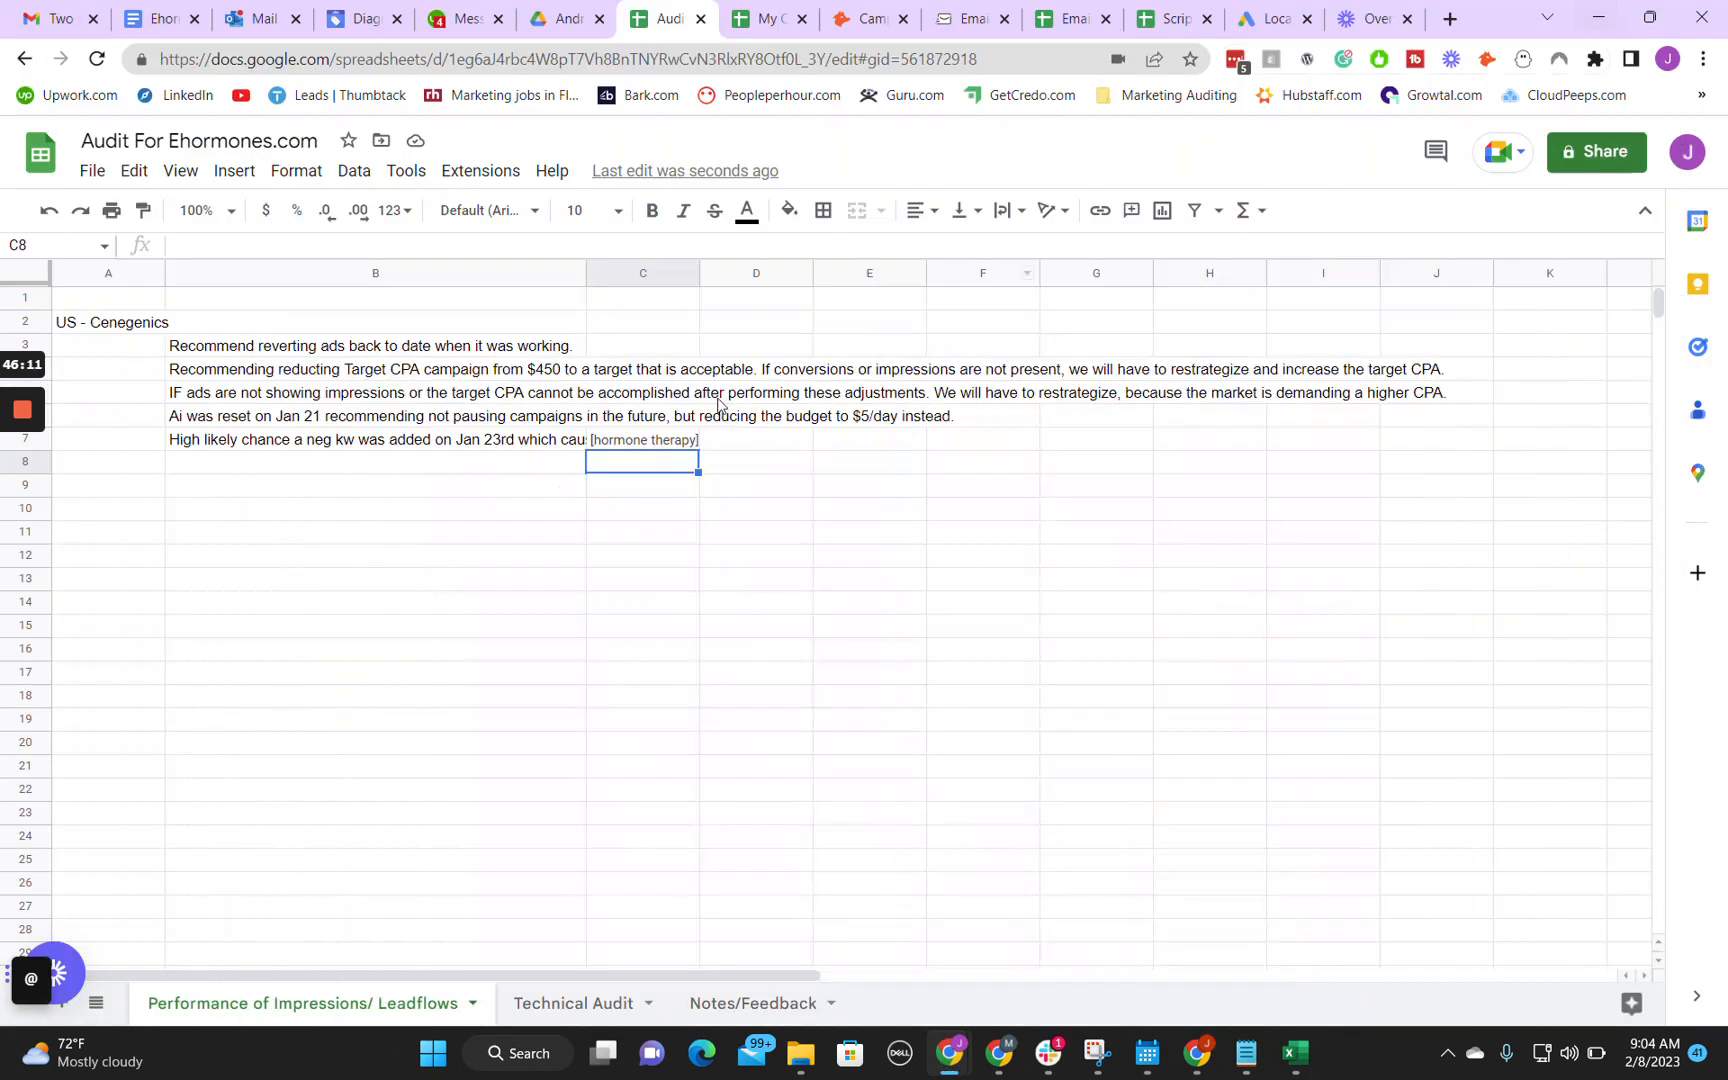
left_click(726, 438)
key("ctrl+v")
left_click(650, 462)
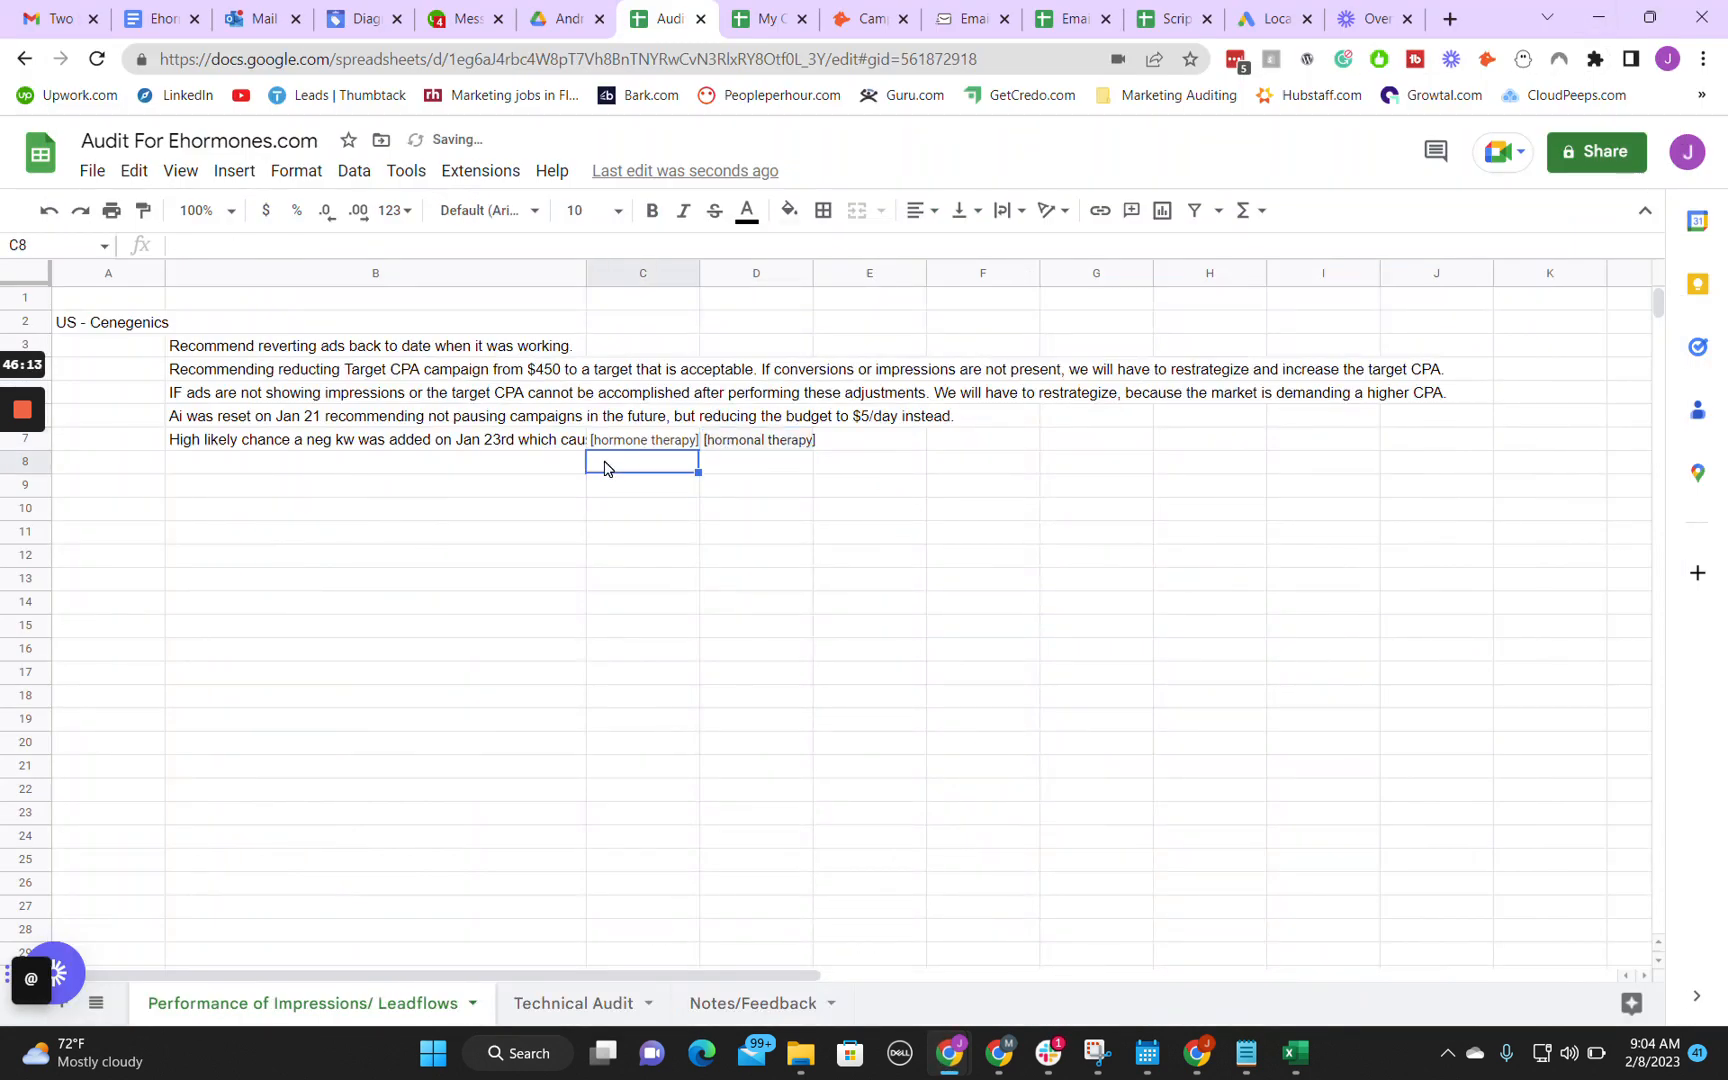
Step: Reread the negative keyword note in cell B7 and view the upper part of the Ehormones MD contact page in the other browser window
left_click(528, 449)
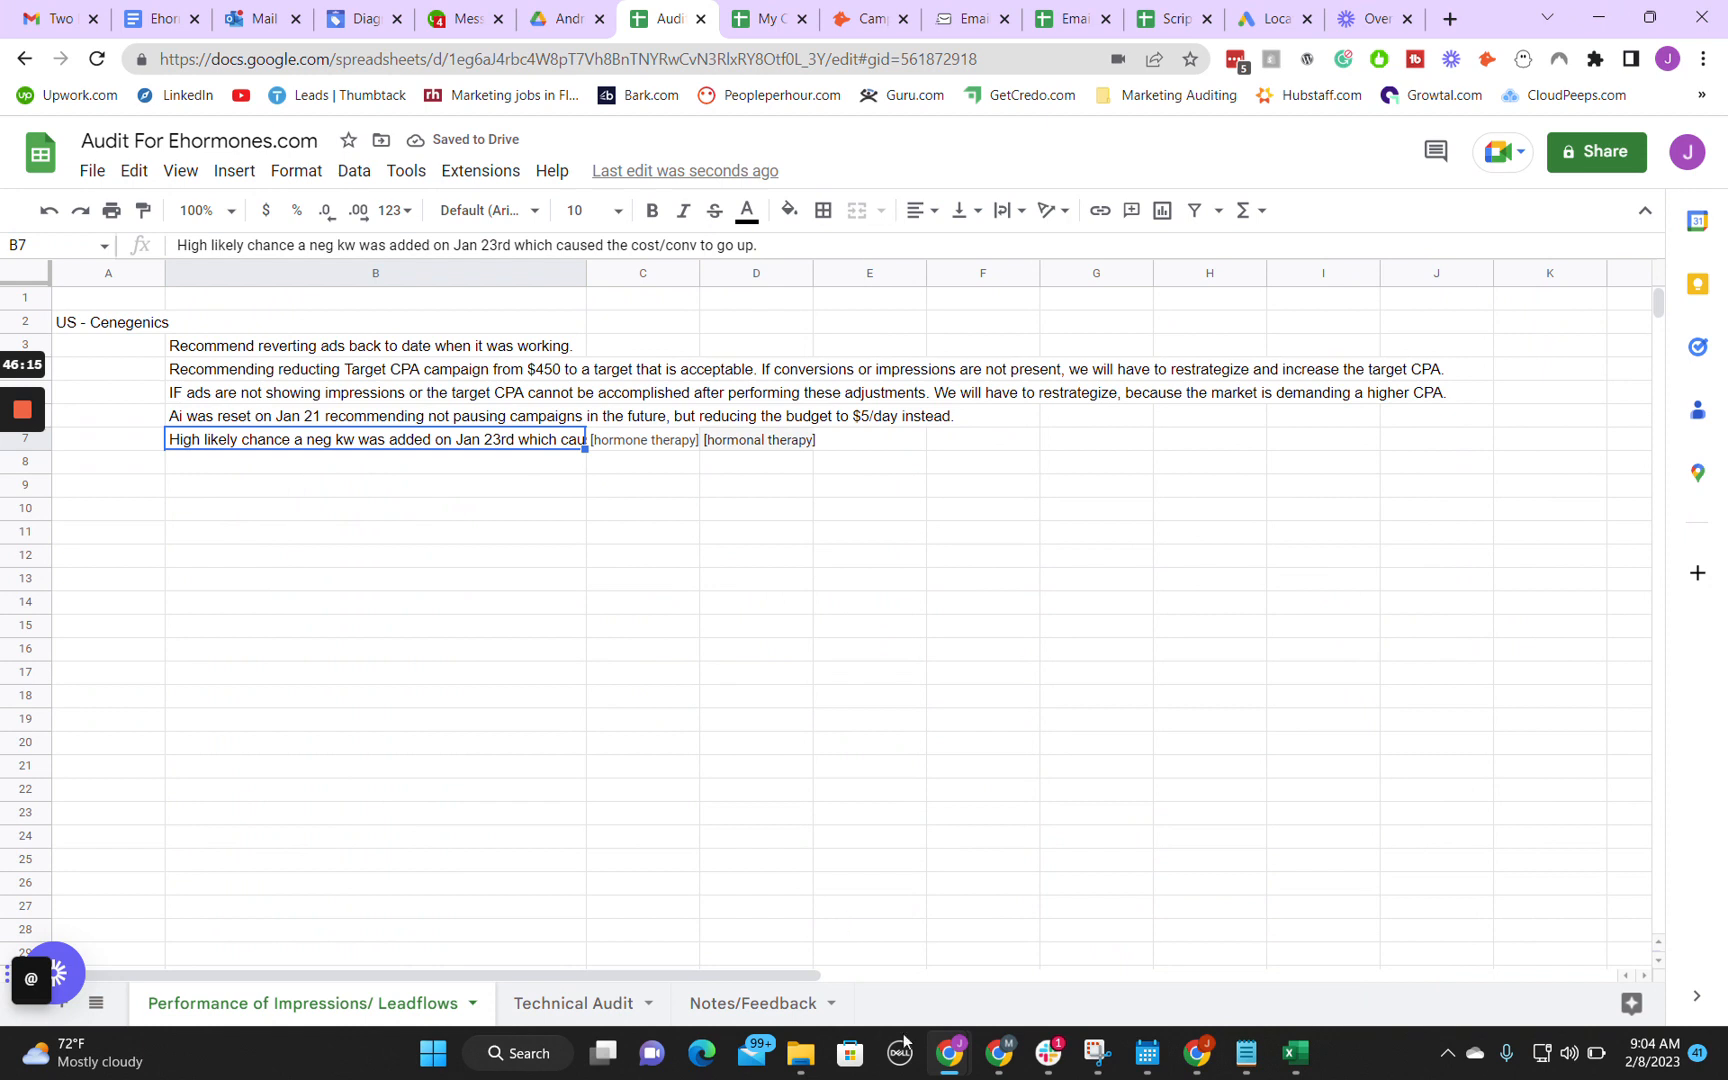
mouse_move(949, 1052)
left_click(1060, 920)
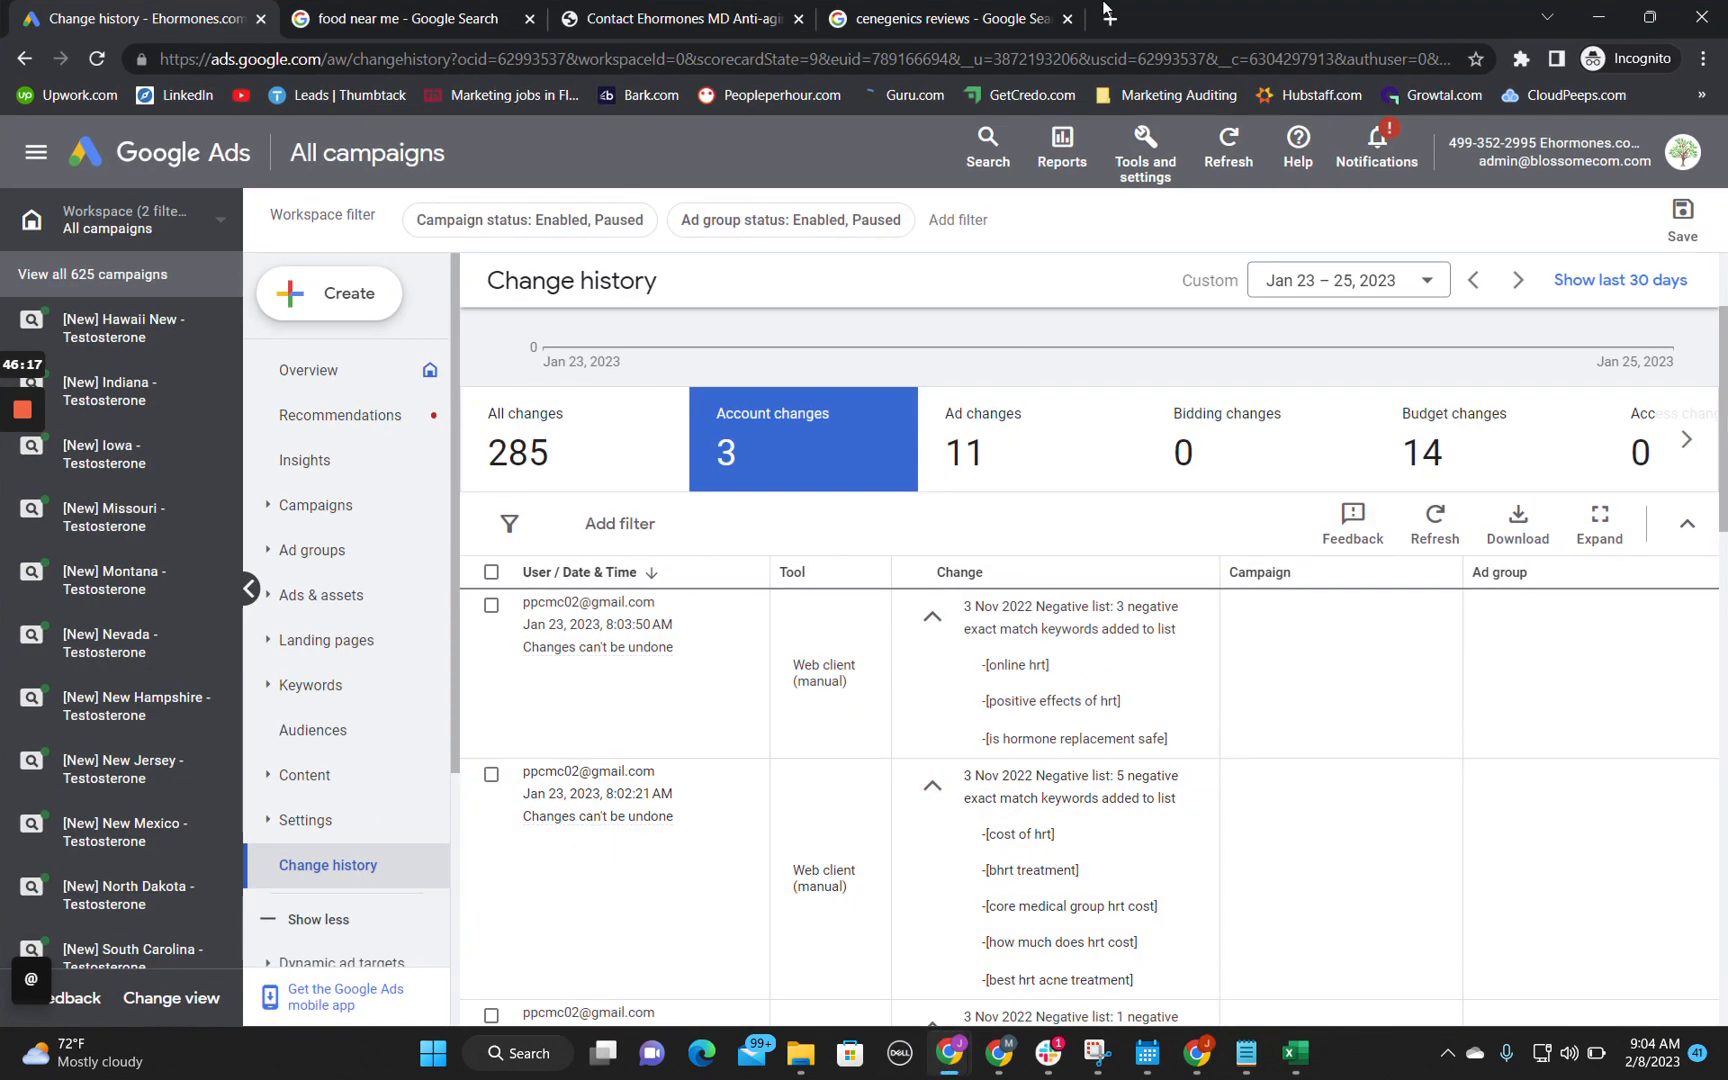
left_click(950, 18)
left_click(700, 18)
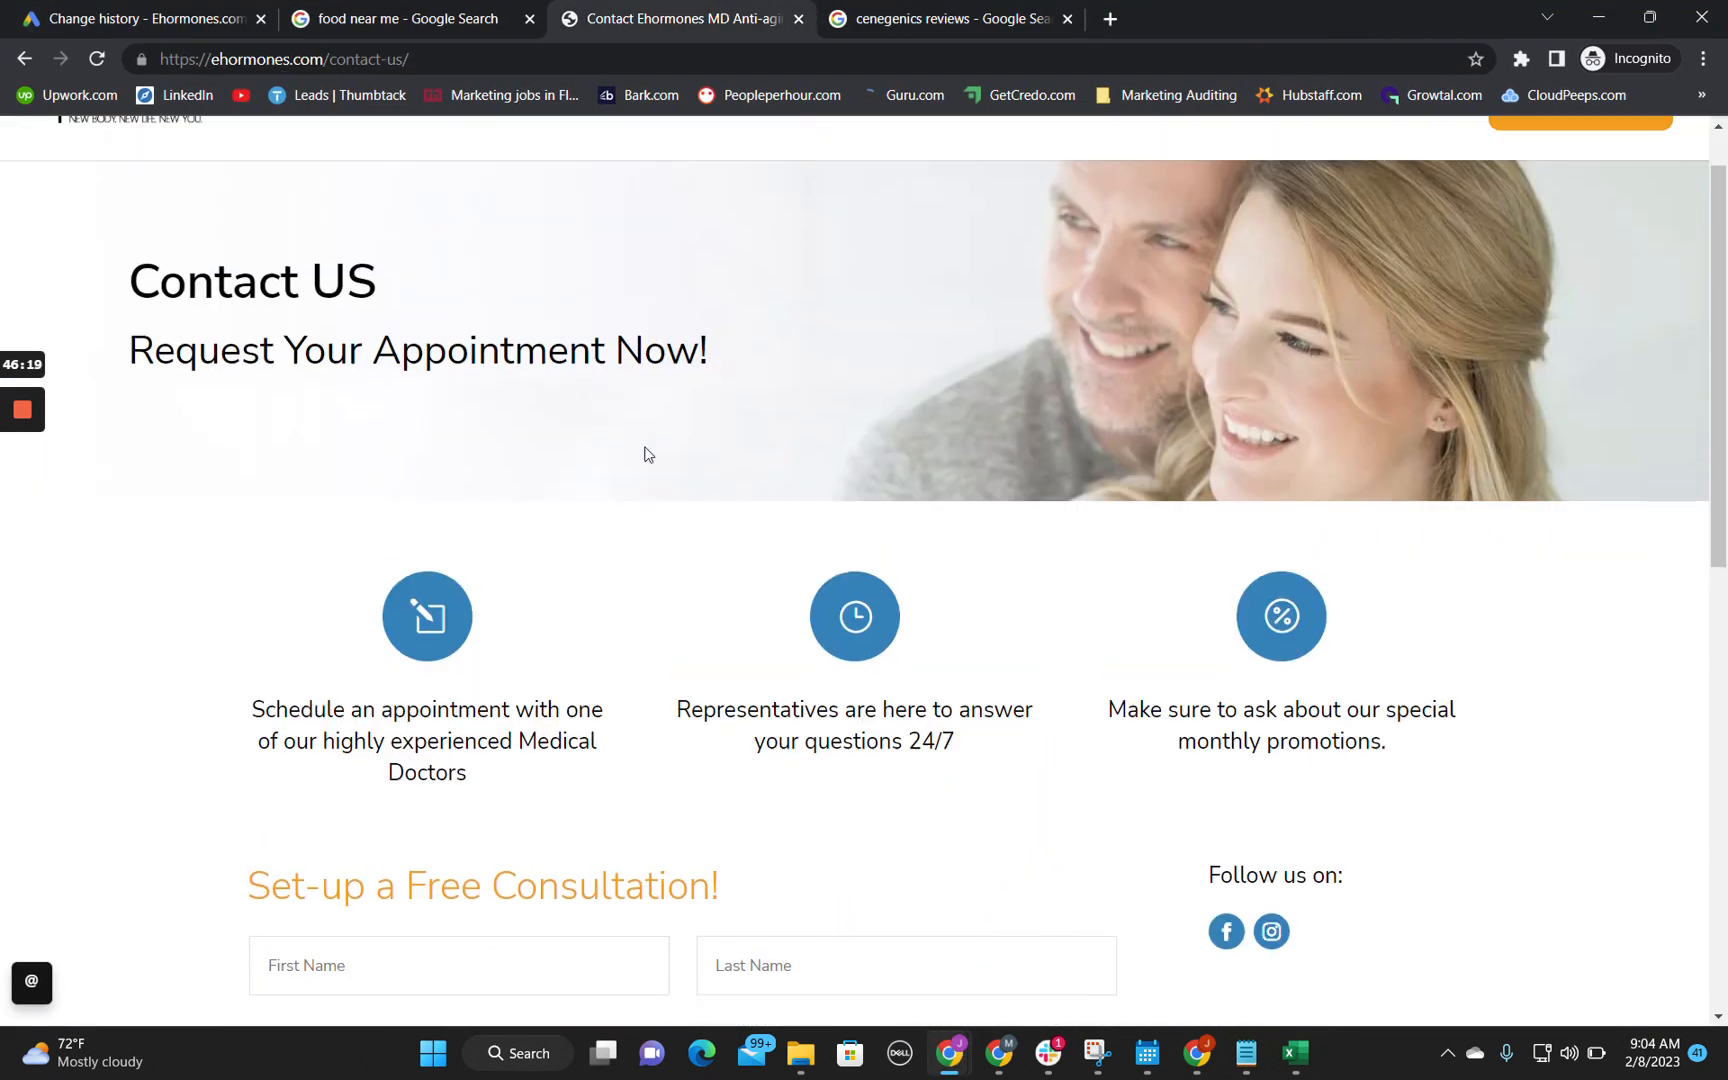
scroll(644, 454, "up", 1)
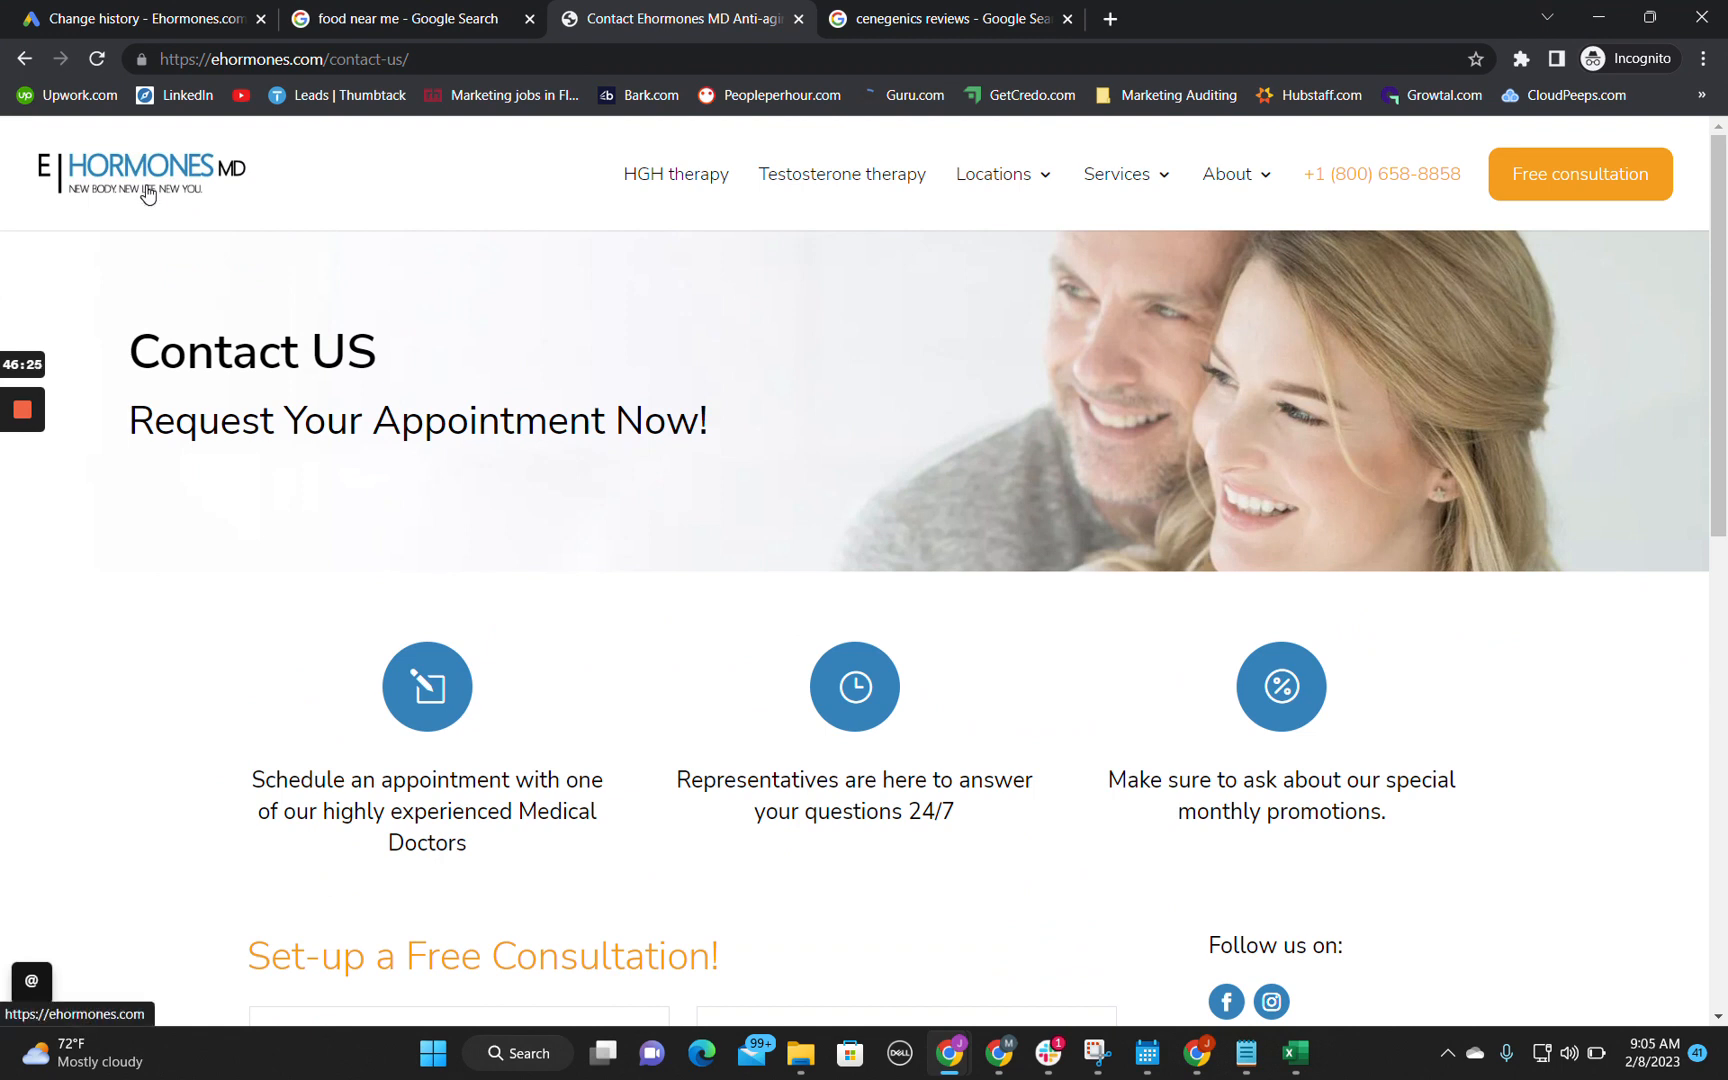
Step: Return to the audit spreadsheet by way of the Google Ads change history and select empty cell B8 under the negative keyword note
left_click(140, 18)
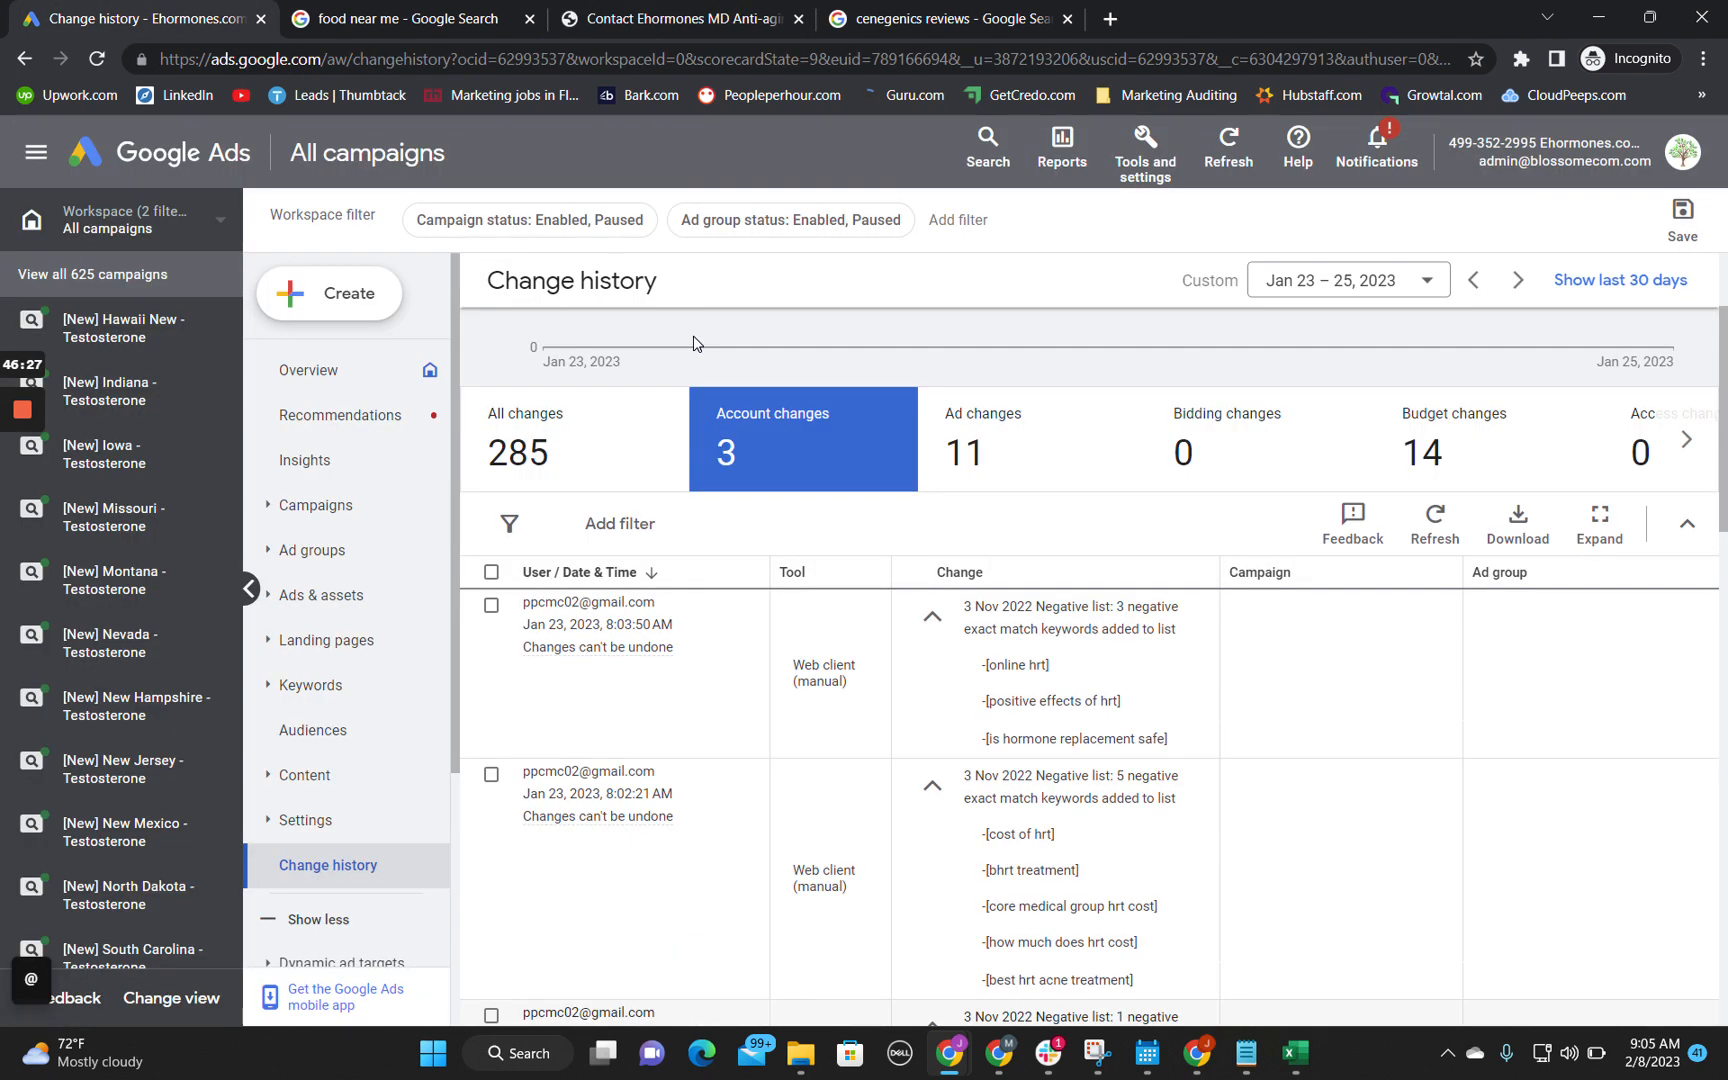
mouse_move(949, 1052)
left_click(817, 969)
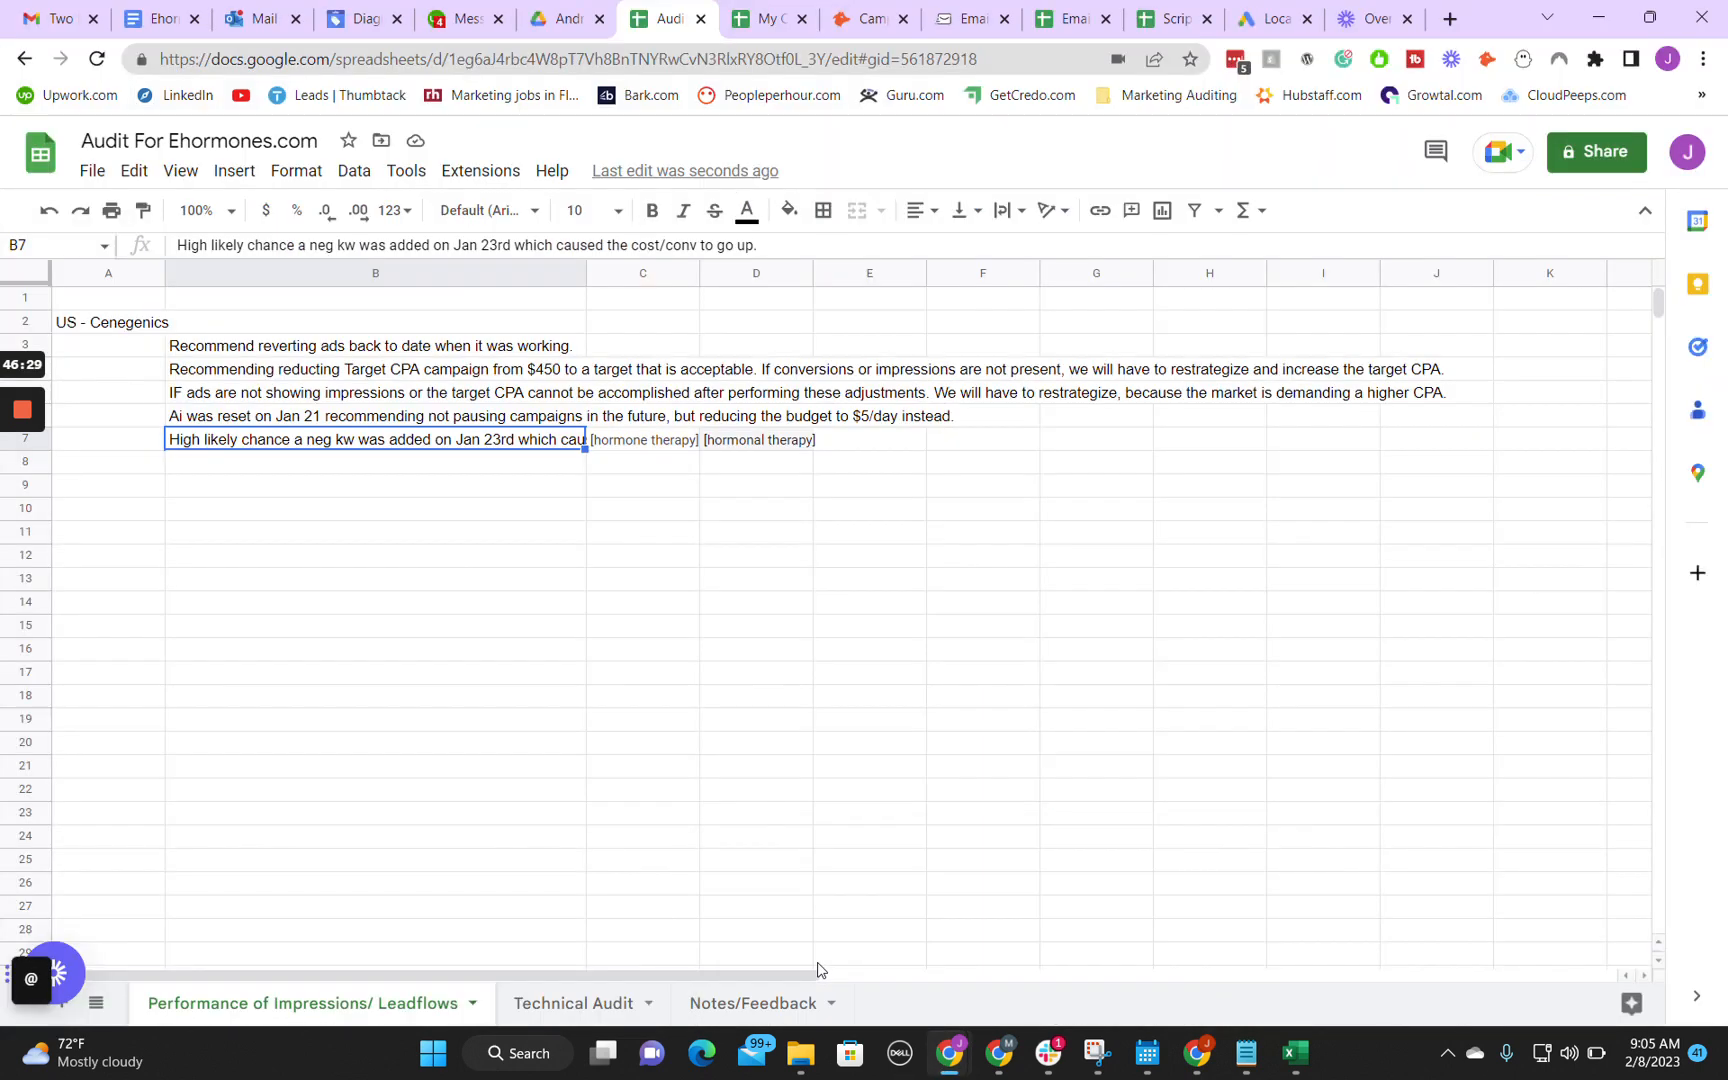
left_click(388, 476)
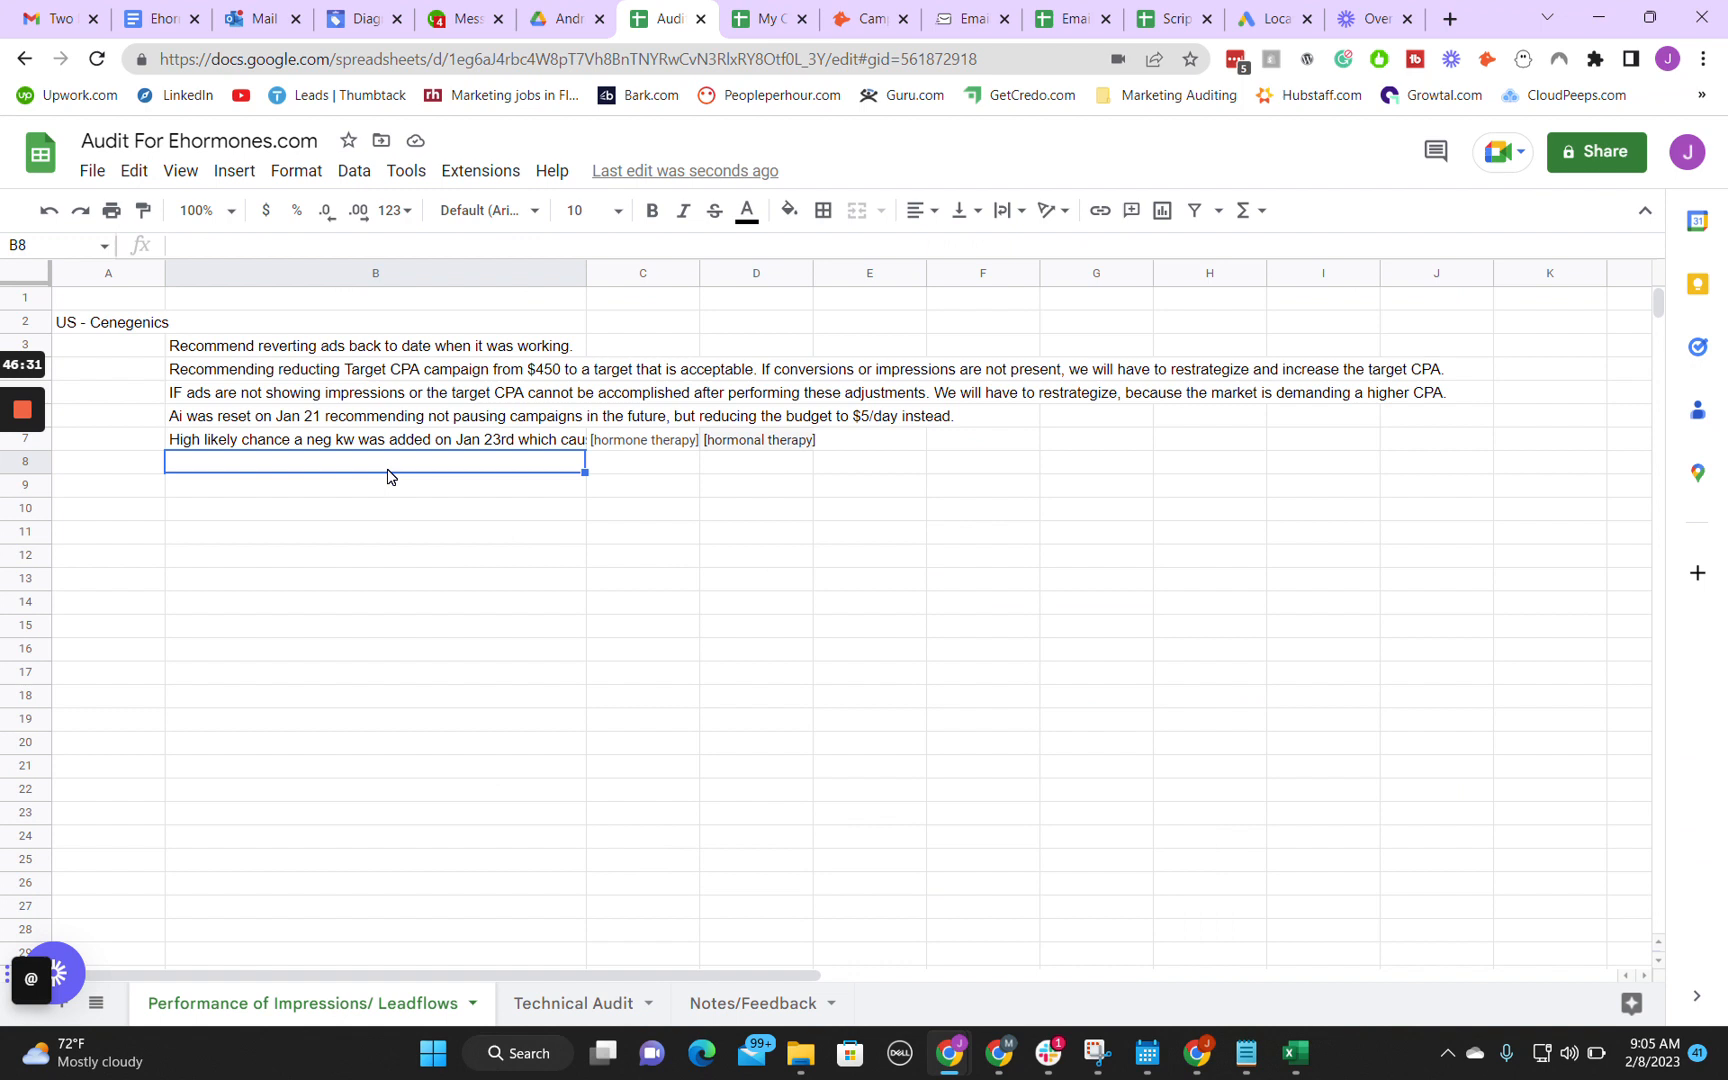